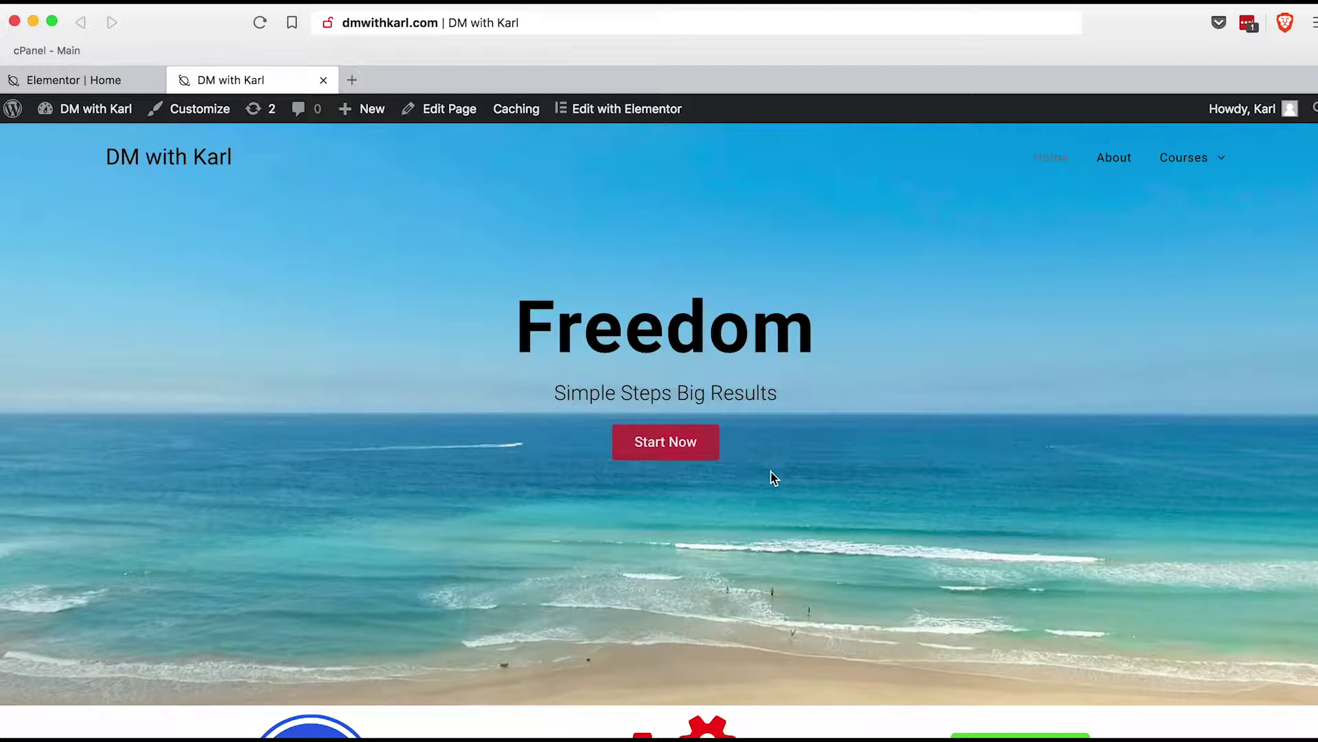
pyautogui.scroll(-3, 770, 471)
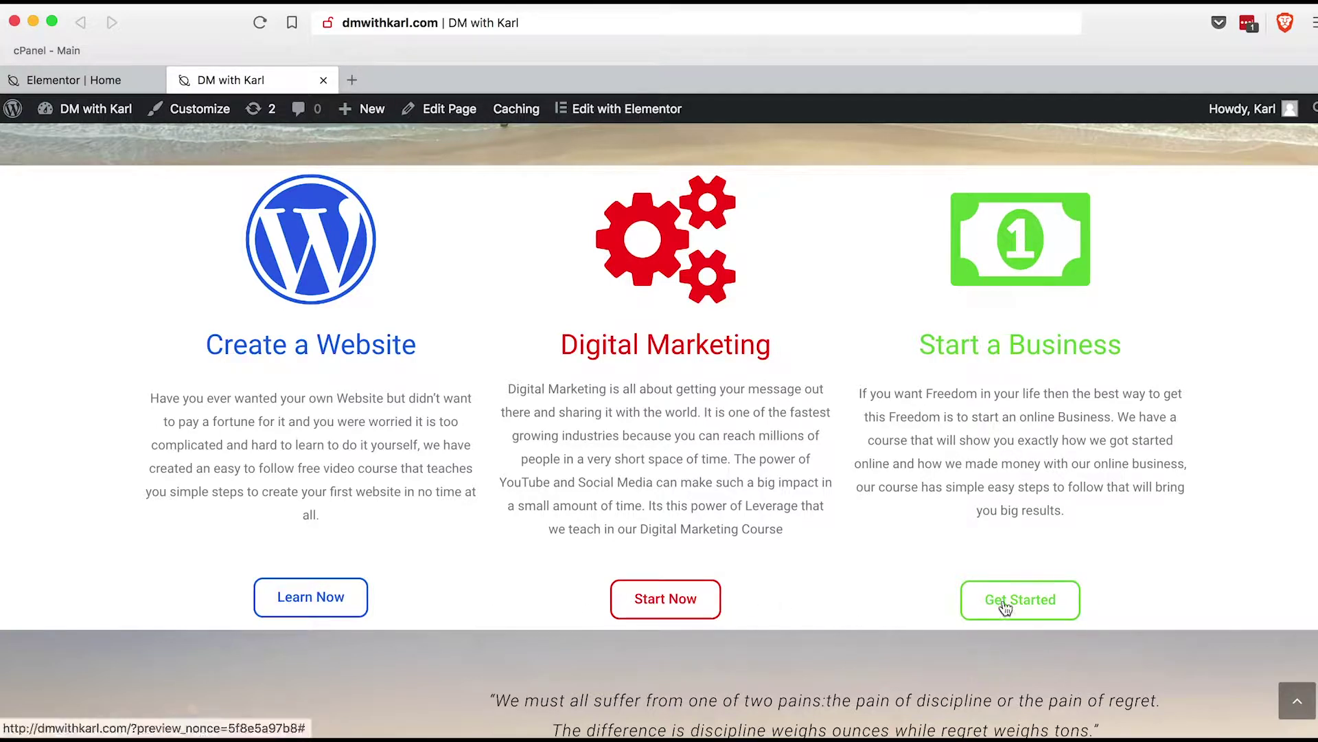
# Load the HostGator homepage in a new Brave window via bit.ly/dmwithkarlhosting
pyautogui.scroll(-5, 782, 628)
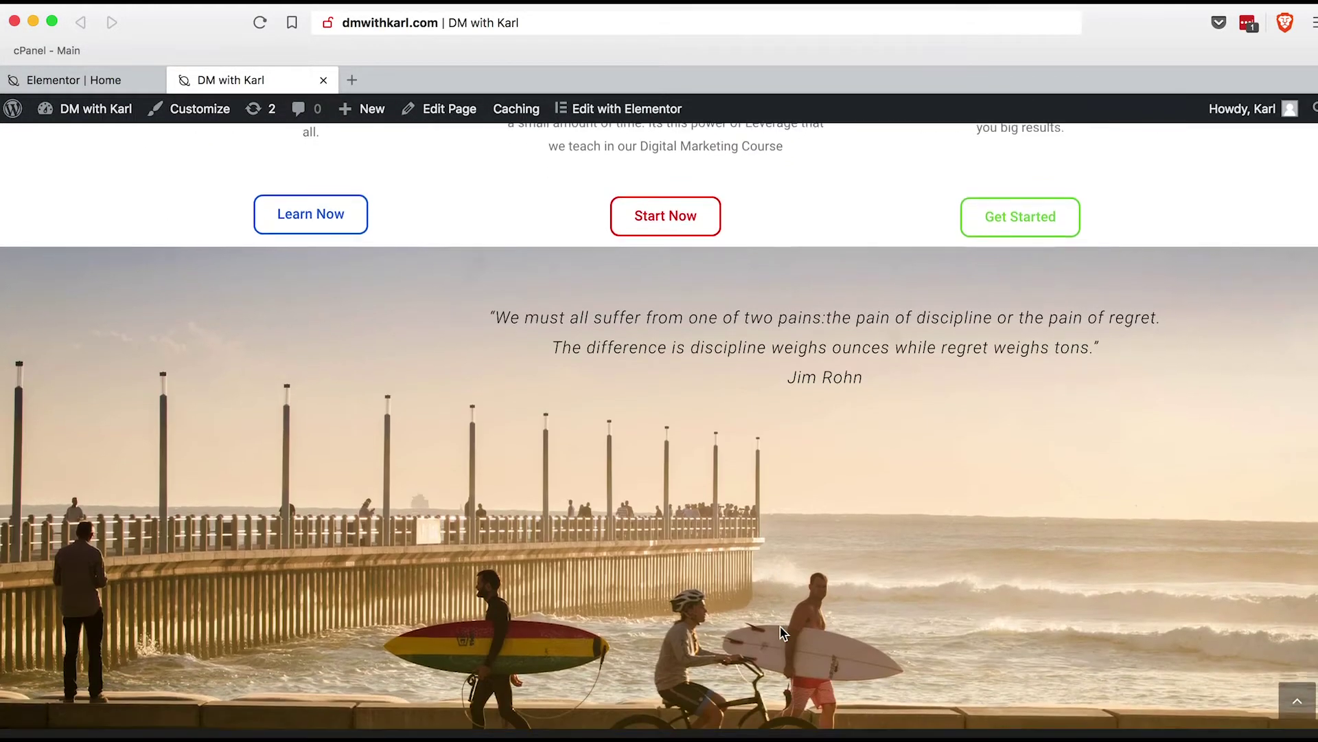
pyautogui.scroll(-2, 783, 632)
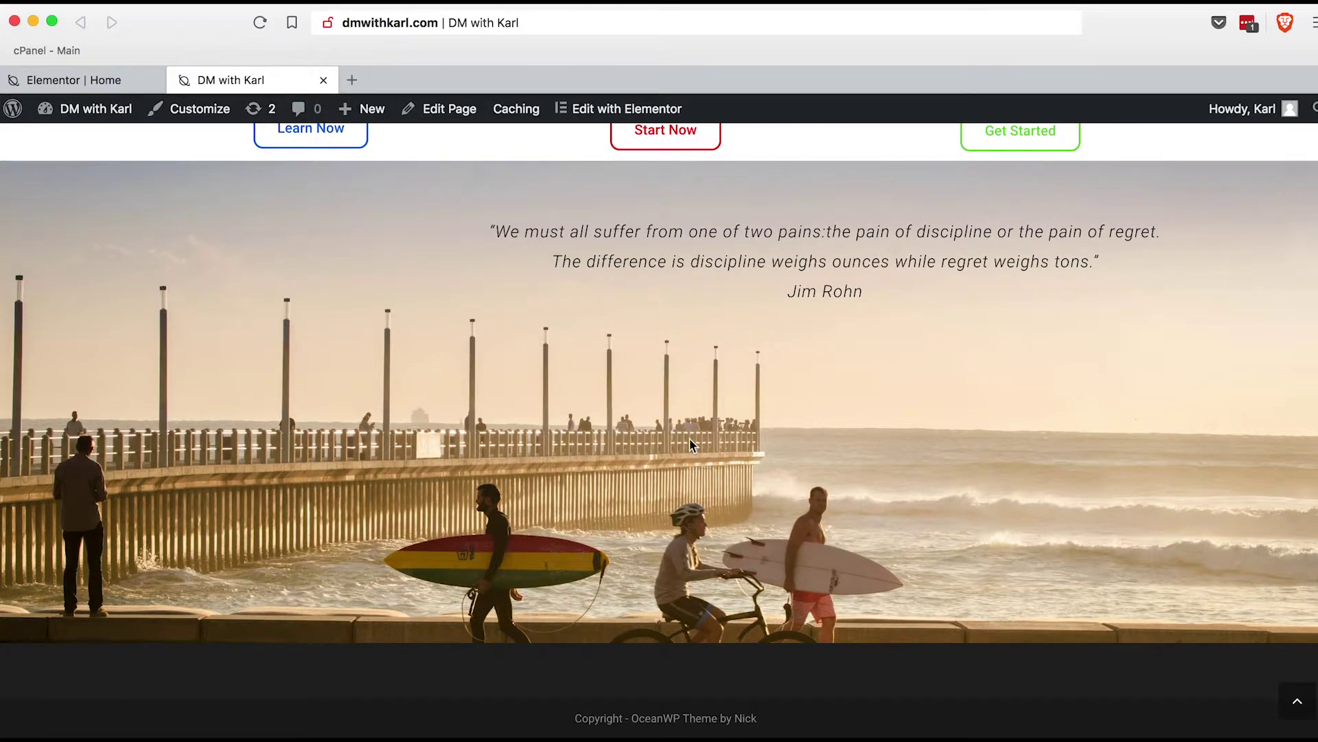
pyautogui.scroll(8, 689, 438)
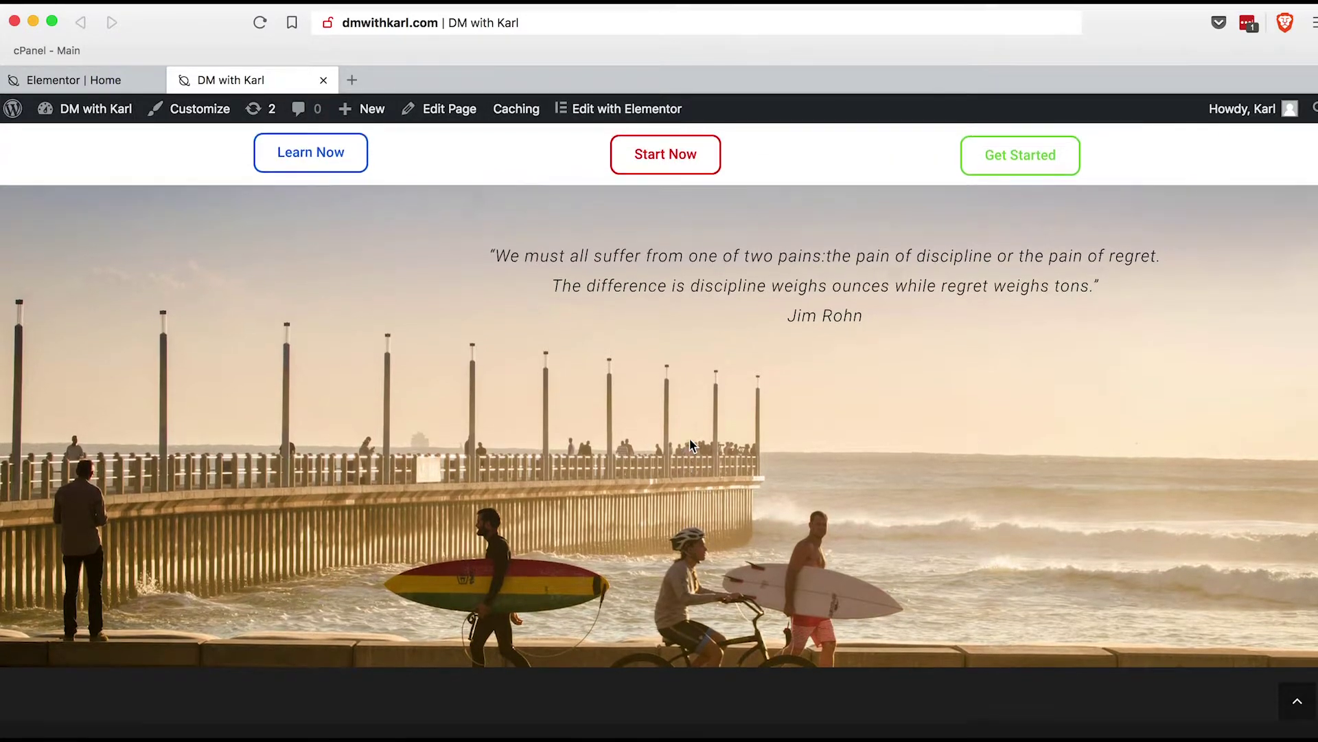
pyautogui.scroll(5, 689, 438)
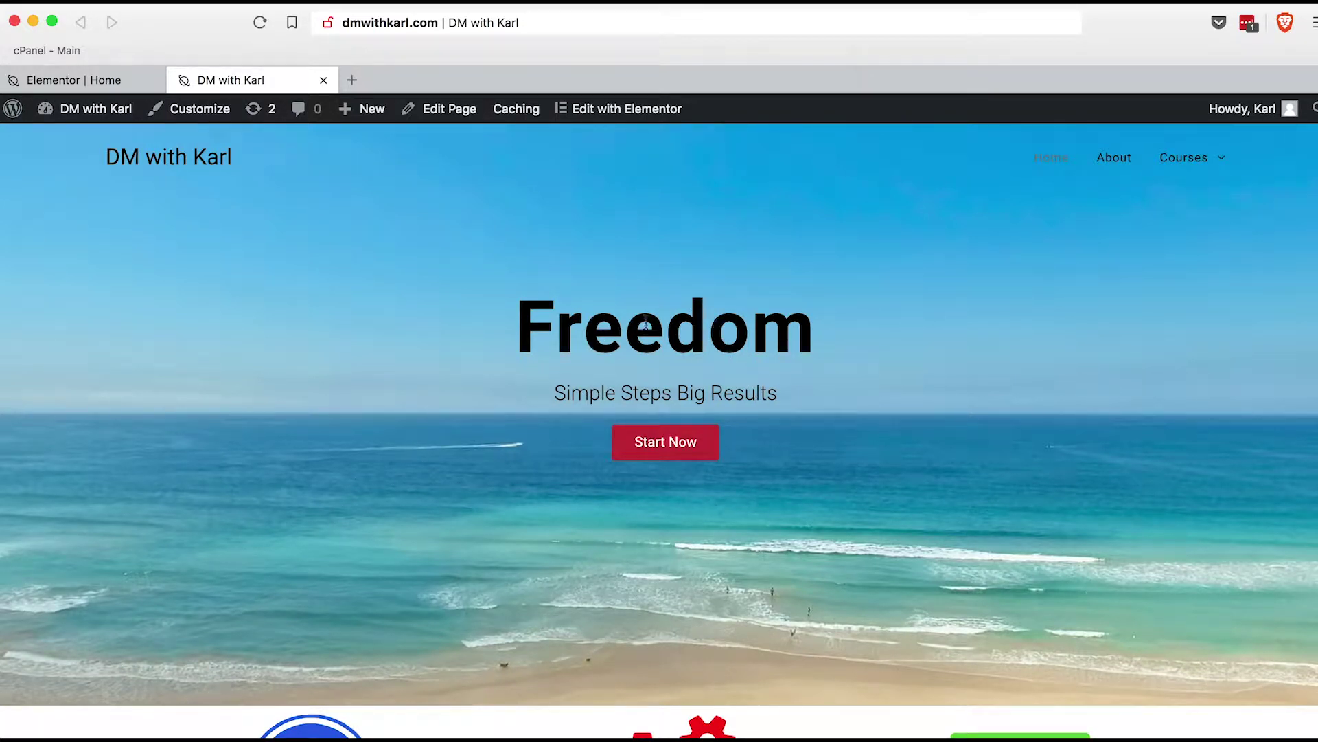
pyautogui.click(657, 442)
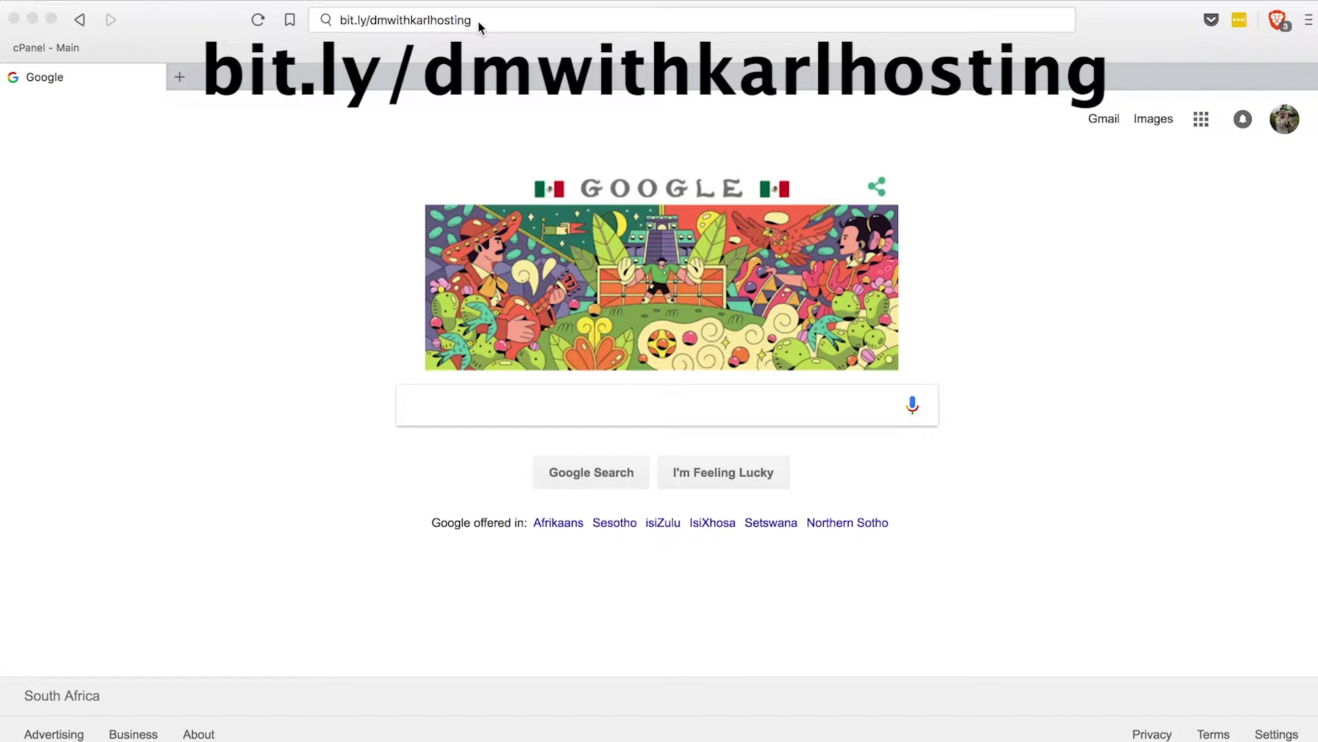
pyautogui.click(478, 20)
pyautogui.press('Return')
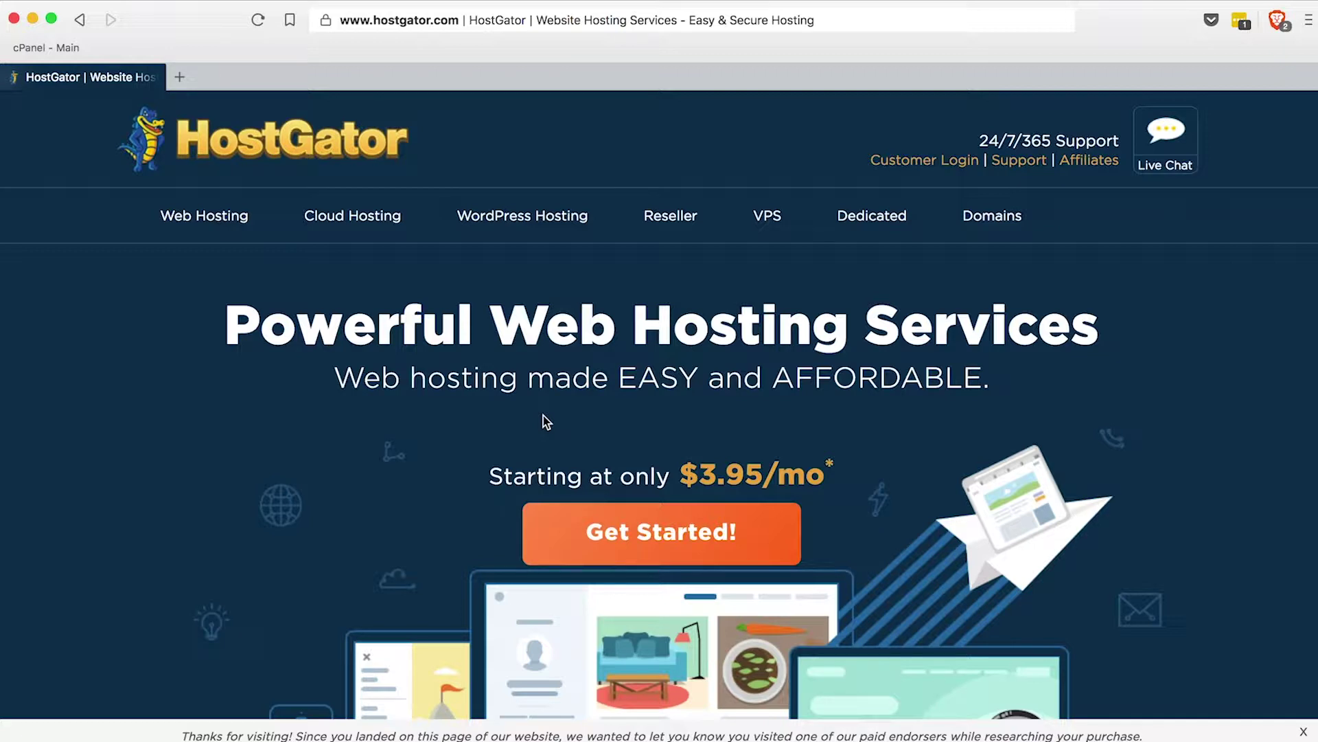
# Start the hosting sign-up and choose Buy Now under the Hatchling plan
pyautogui.click(651, 540)
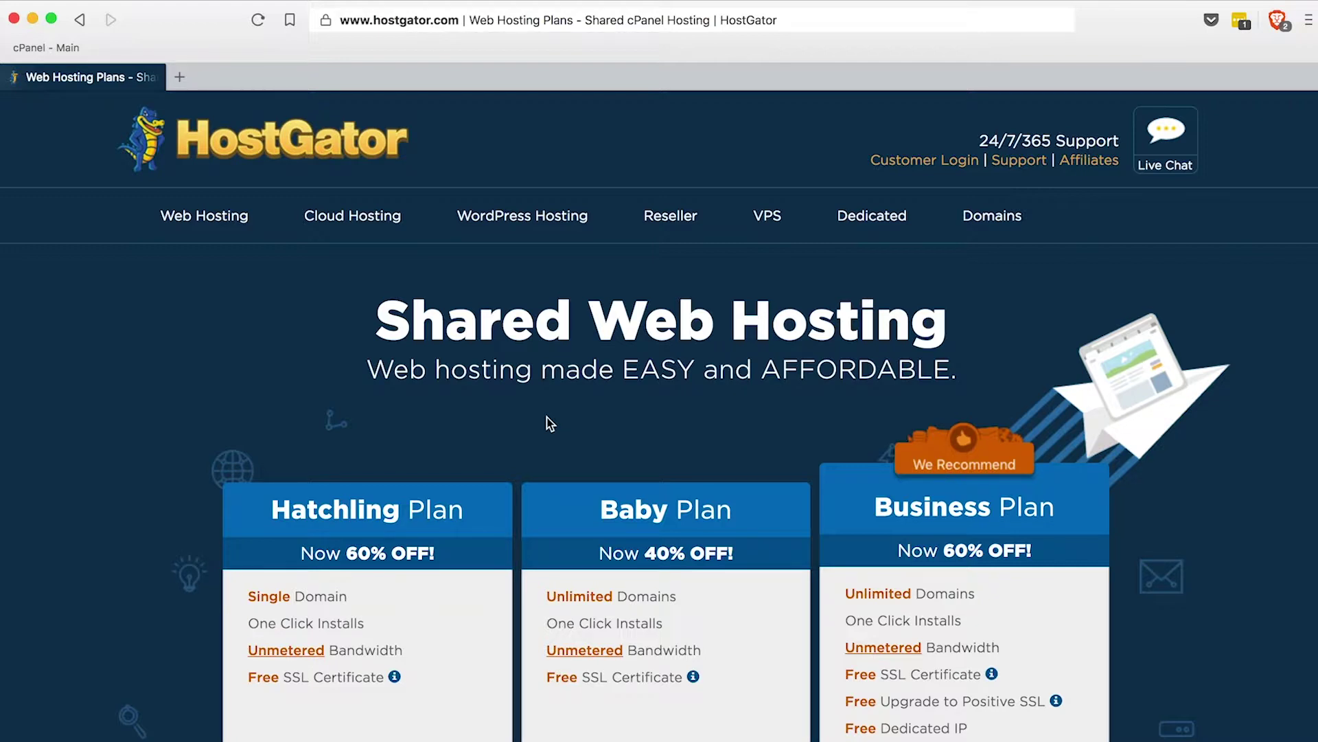
pyautogui.scroll(-5, 549, 424)
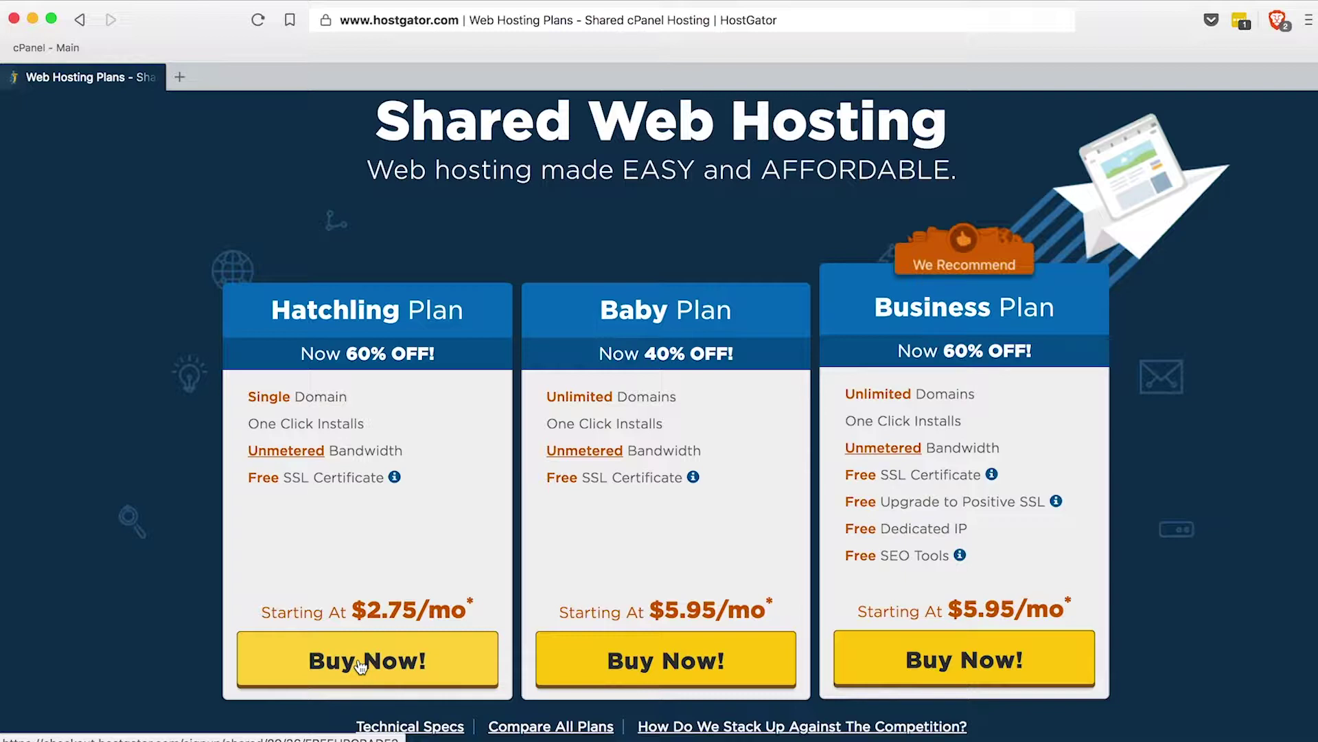
pyautogui.click(360, 664)
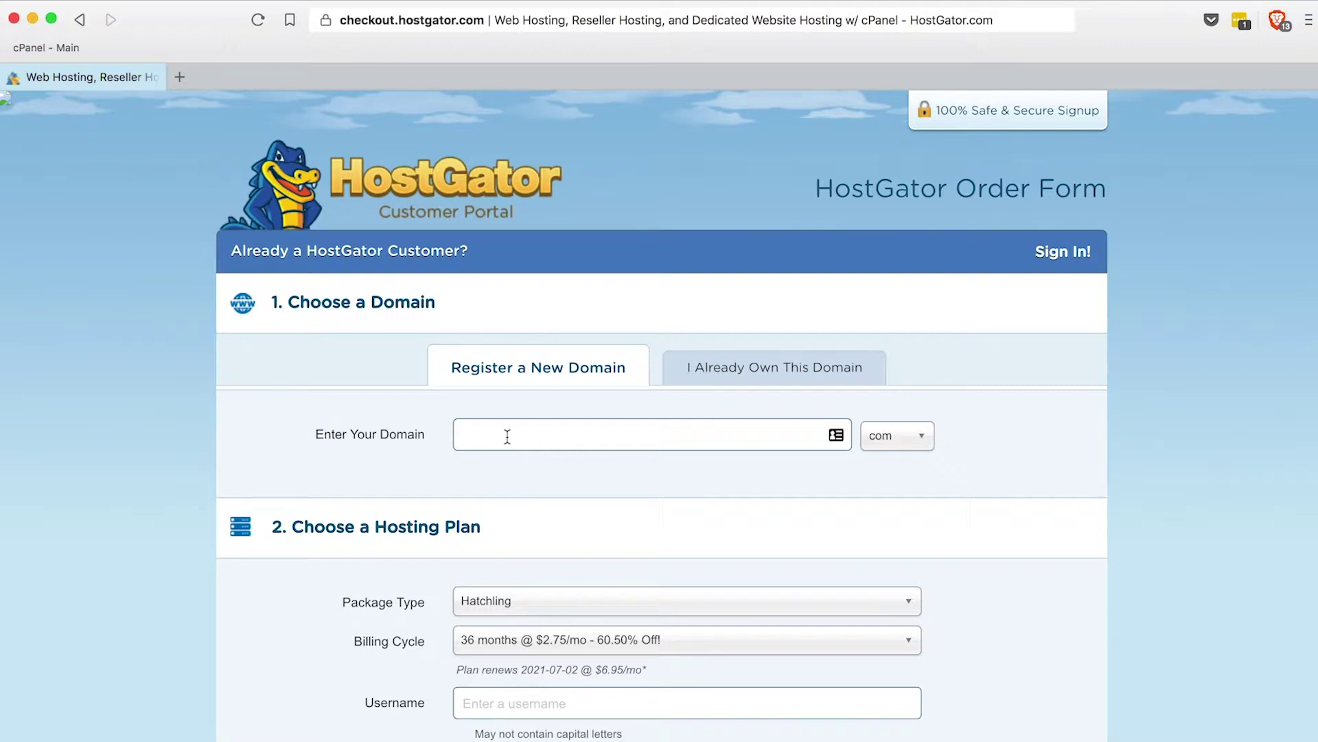
# Search for the domain digitalmarketingwithkarl with the .com extension
pyautogui.click(507, 437)
pyautogui.write('digitalmarketingwithkarl')
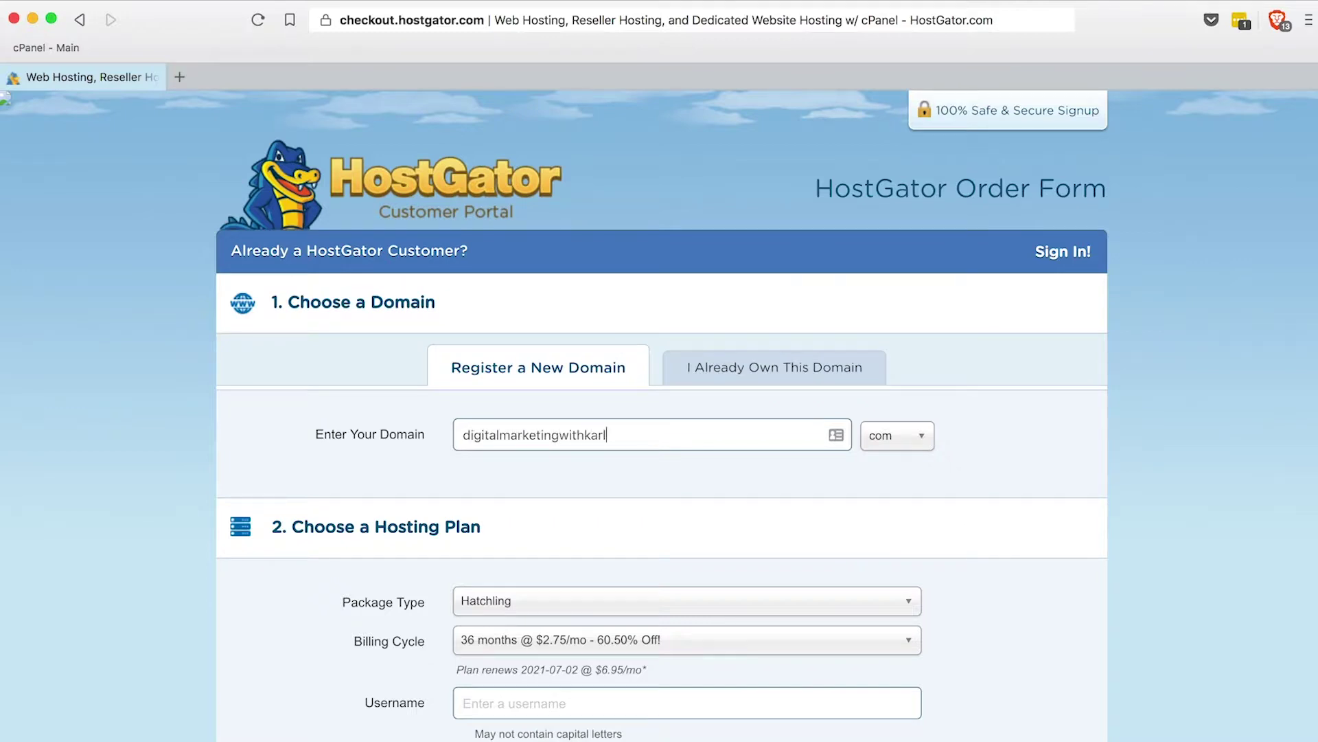
pyautogui.click(897, 436)
pyautogui.click(887, 499)
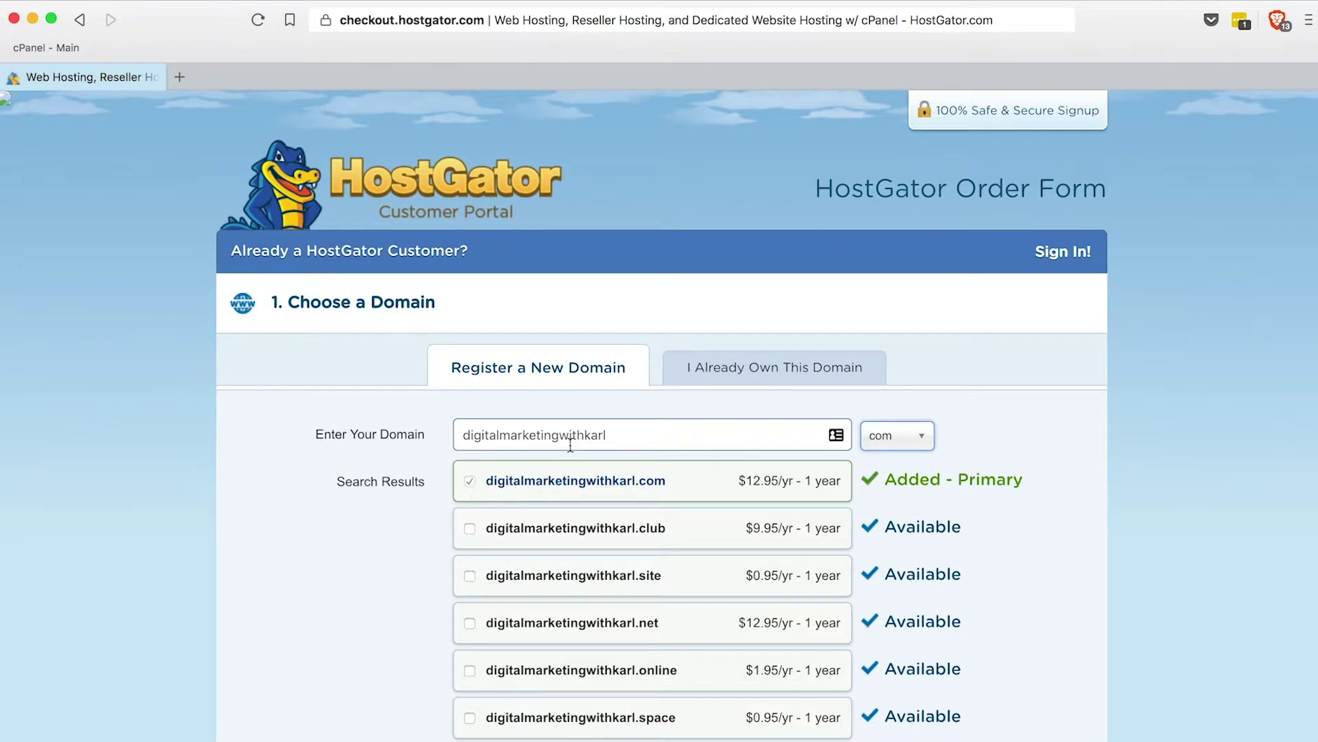
# Try the shorter domain dmwithkarl.com instead and find it unavailable
pyautogui.doubleClick(620, 433)
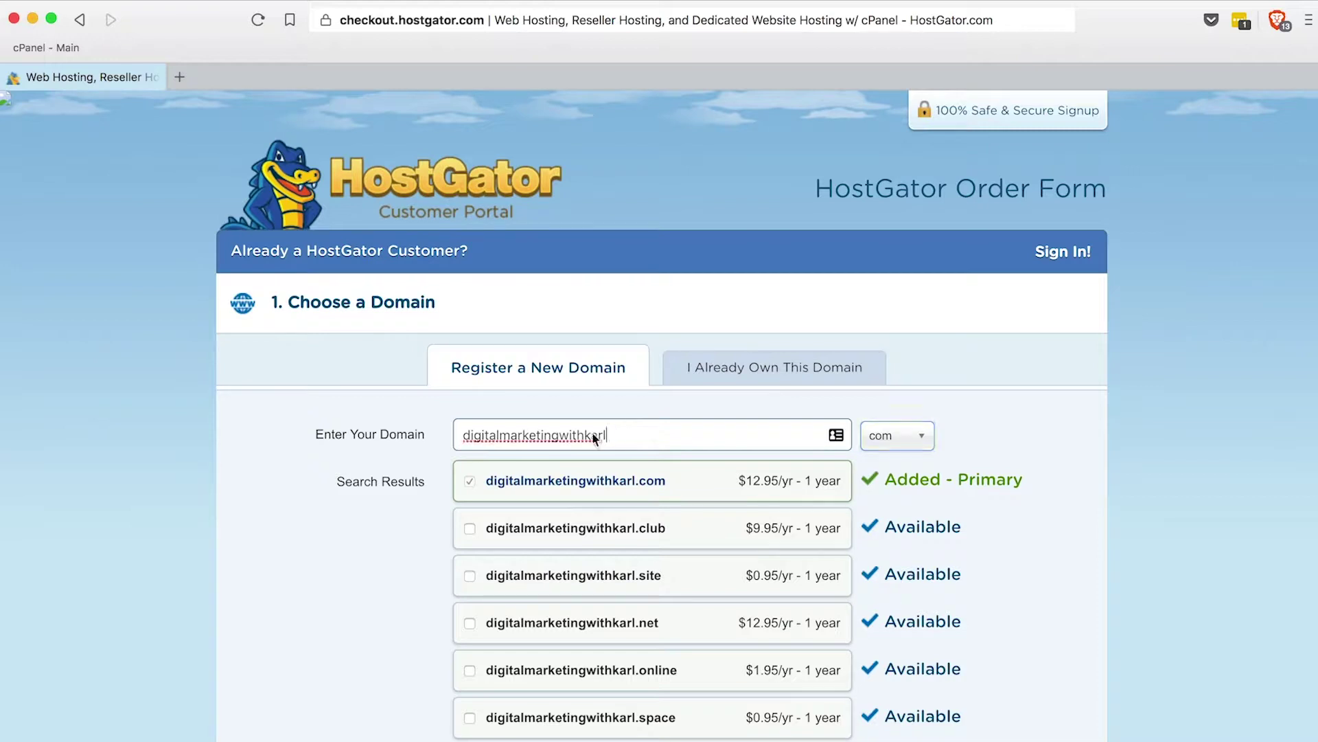
pyautogui.write('dmwithkarl')
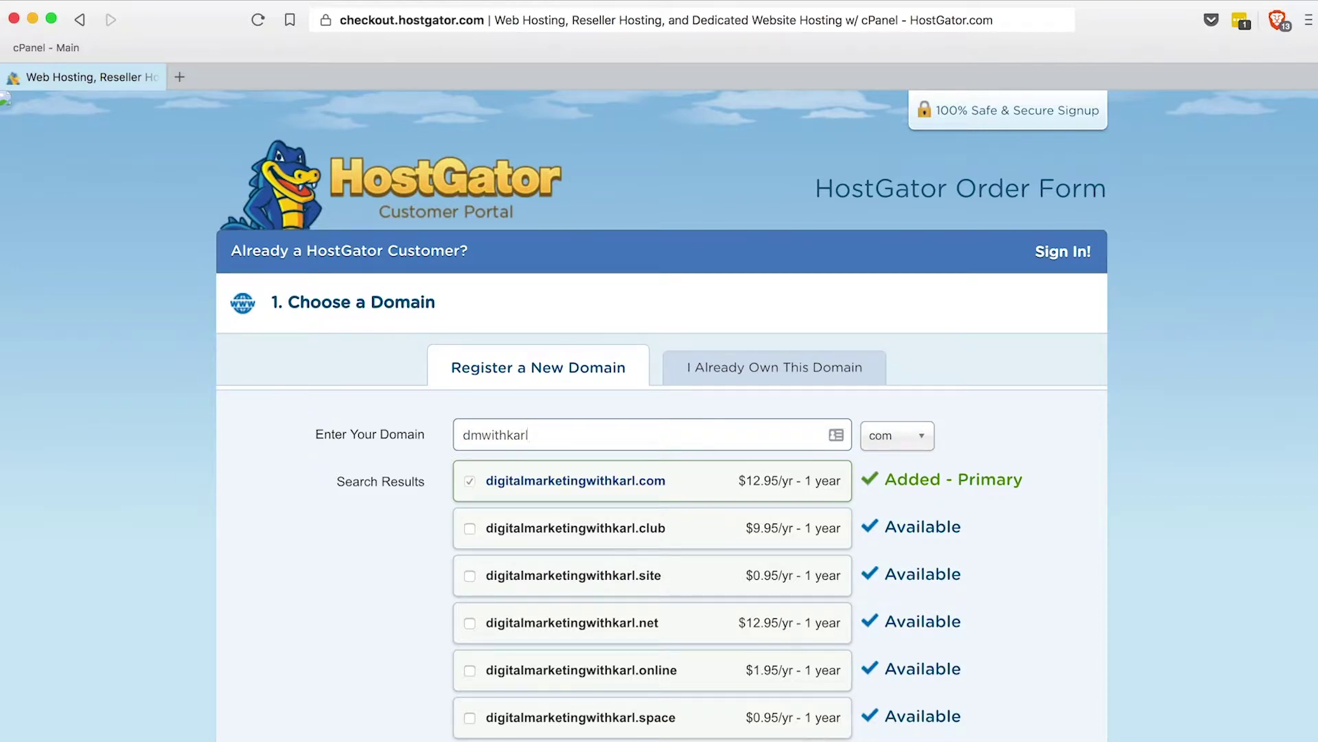
pyautogui.click(897, 435)
pyautogui.click(887, 500)
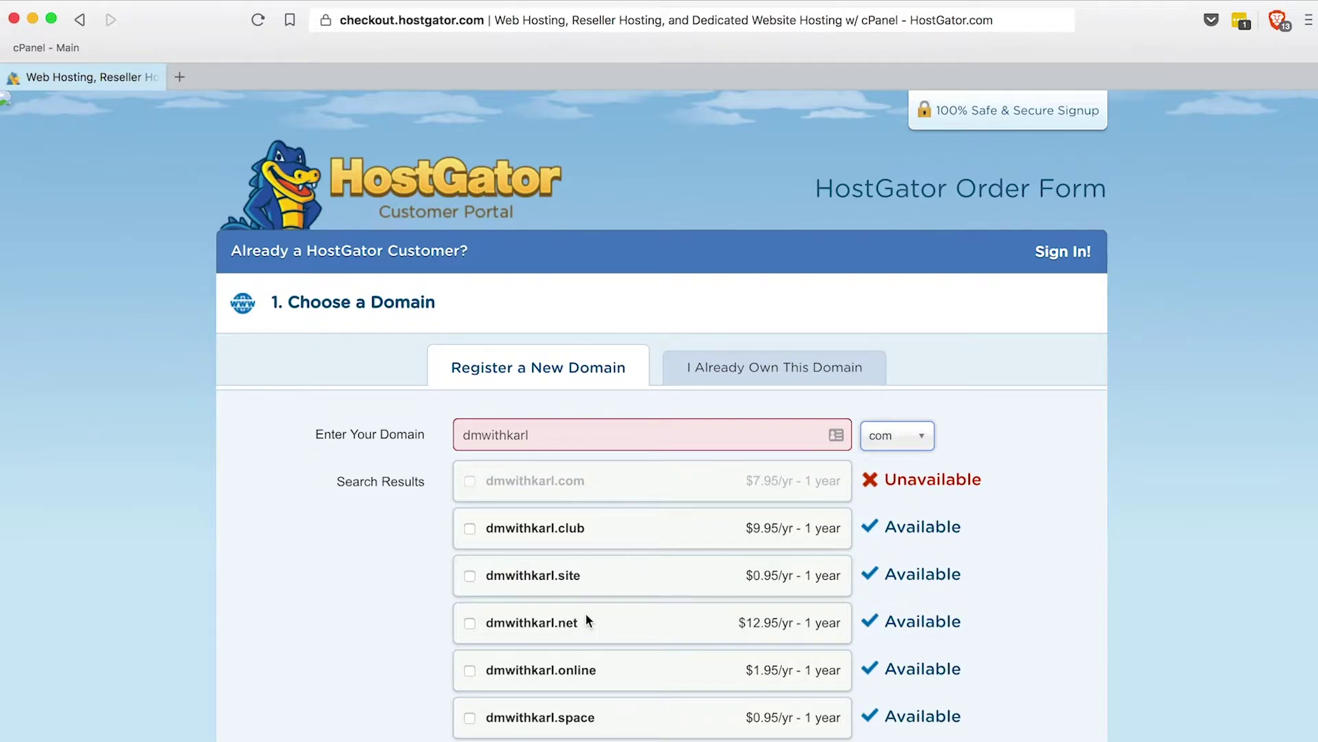
pyautogui.scroll(-5, 587, 620)
pyautogui.scroll(-2, 586, 614)
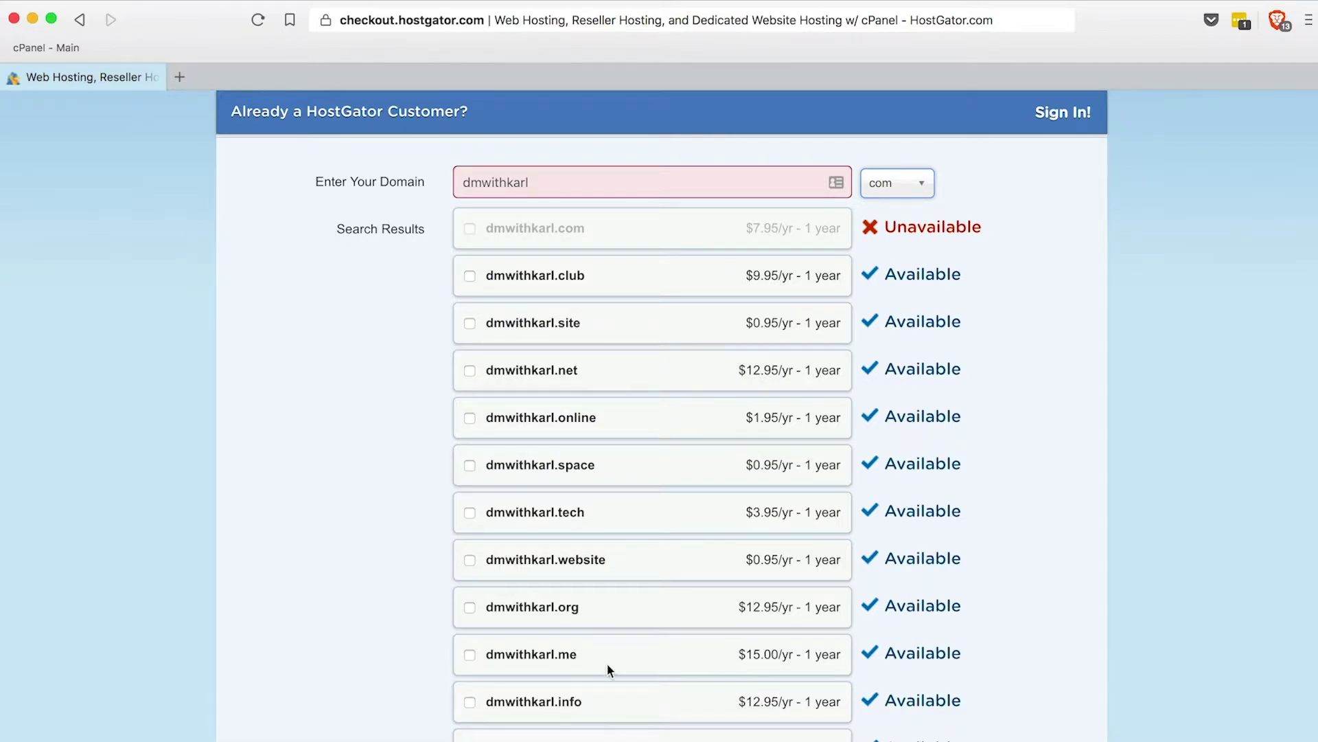
pyautogui.scroll(4, 607, 664)
pyautogui.scroll(2, 606, 663)
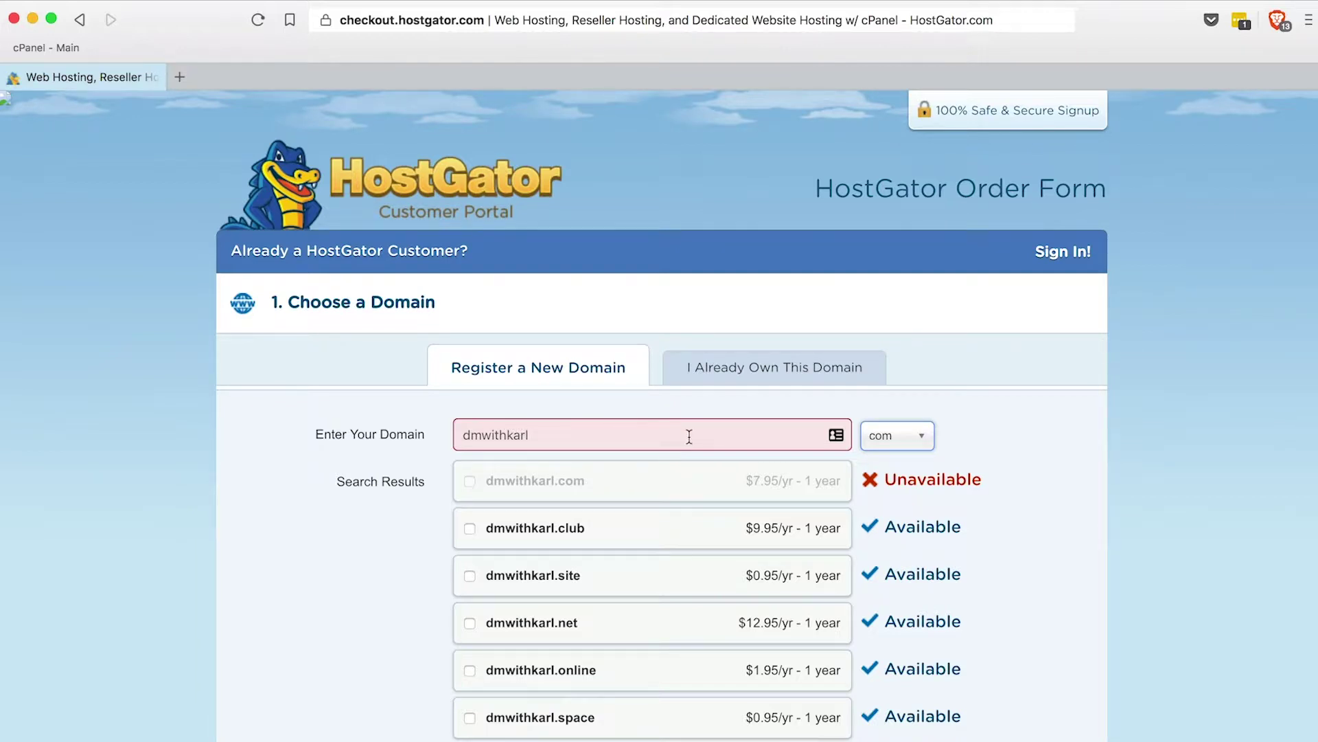
# Re-enter digitalmarketingwithkarl so digitalmarketingwithkarl.com becomes the primary domain at $12.95/yr
pyautogui.click(573, 435)
pyautogui.press('BackSpace')
pyautogui.press('BackSpace')
pyautogui.press('BackSpace')
pyautogui.press('BackSpace')
pyautogui.press('BackSpace')
pyautogui.press('BackSpace')
pyautogui.press('BackSpace')
pyautogui.press('BackSpace')
pyautogui.write('digitalmarketingwithkarl')
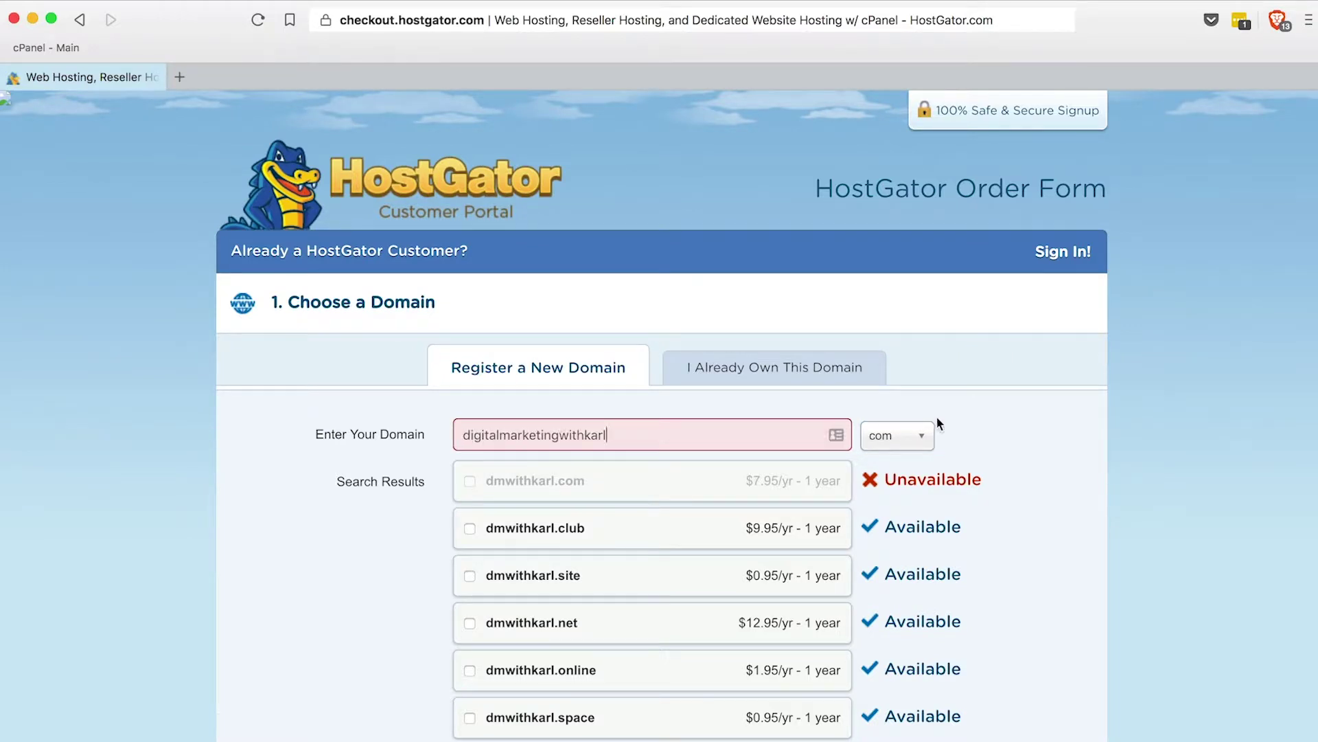
pyautogui.press('Tab')
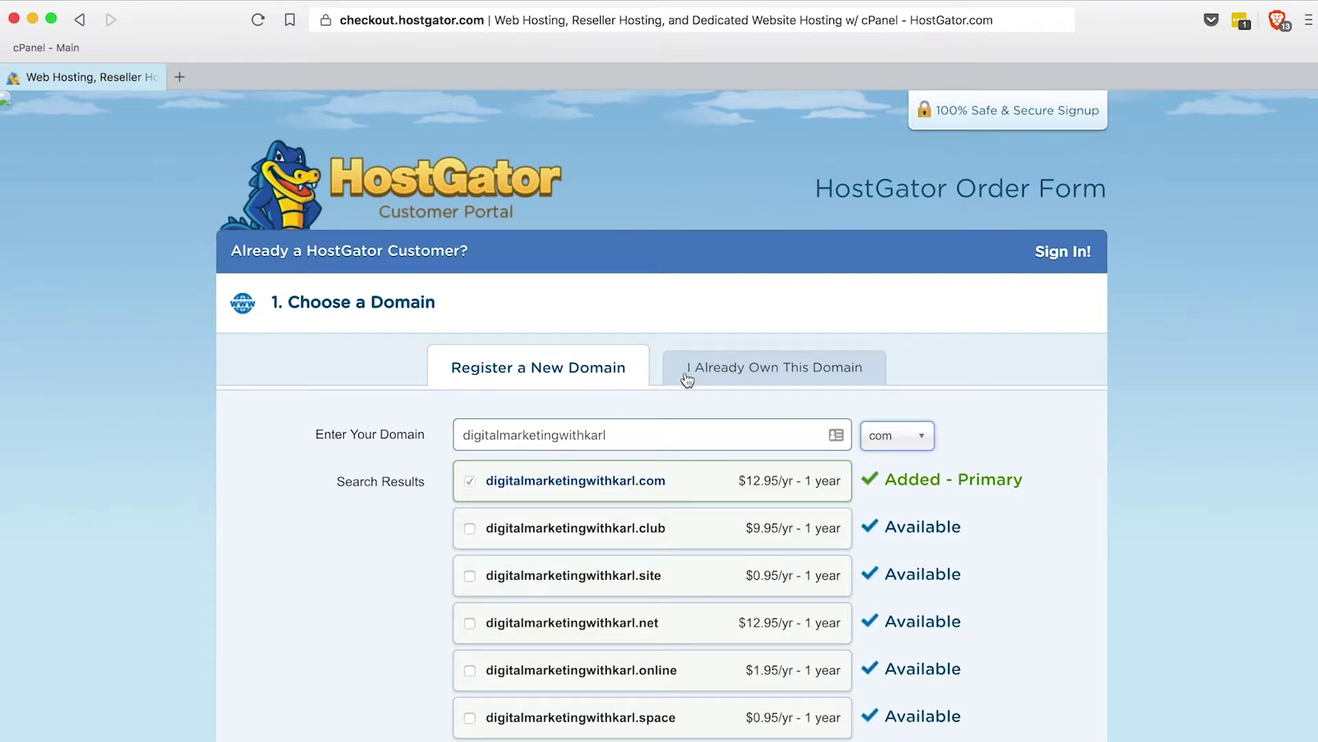
# Keep Register a New Domain selected and untick Add Domain Privacy Protection
pyautogui.click(780, 372)
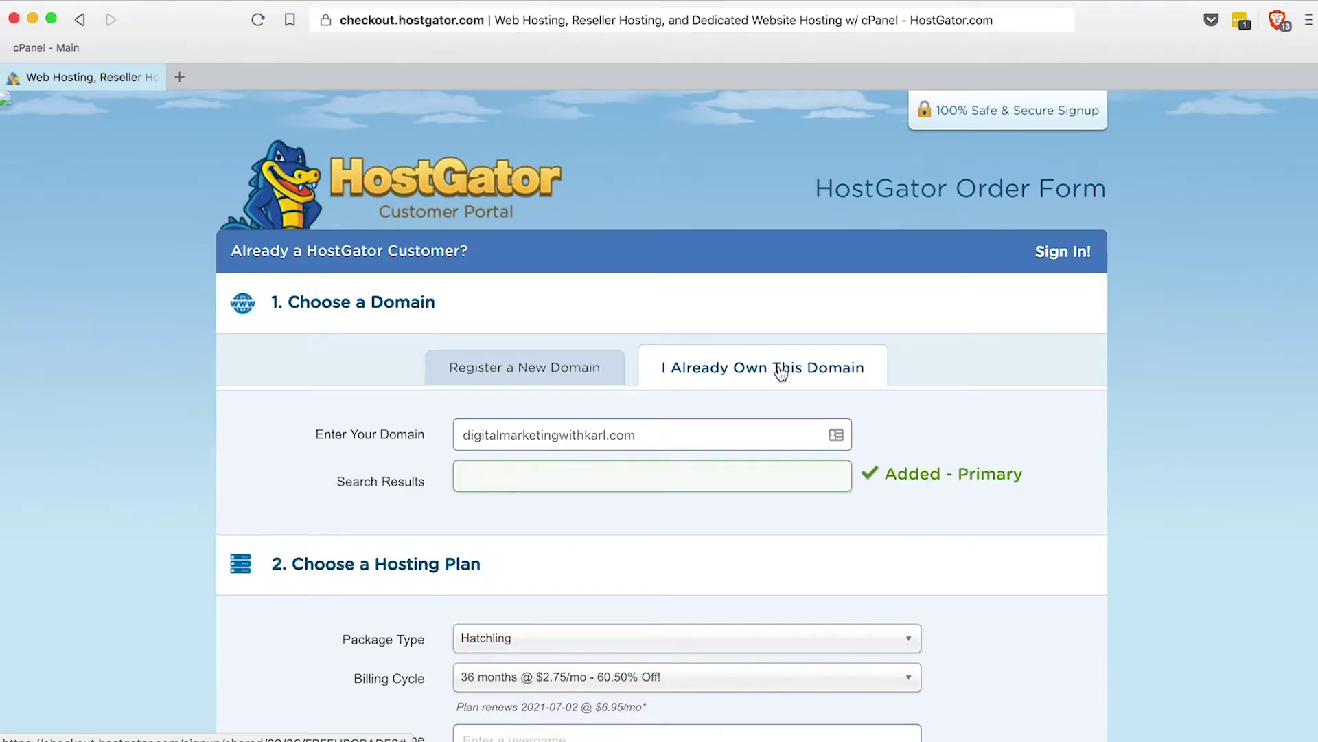
pyautogui.click(521, 374)
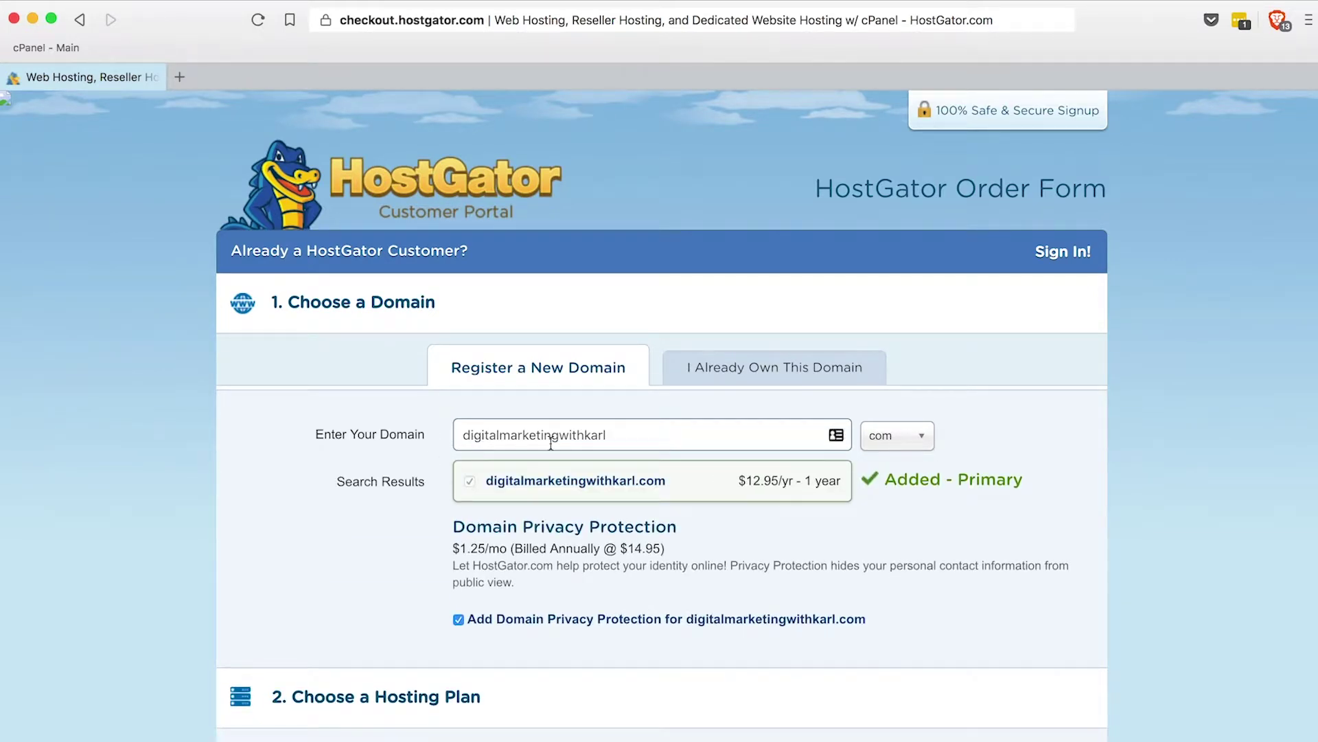
pyautogui.scroll(-4, 381, 482)
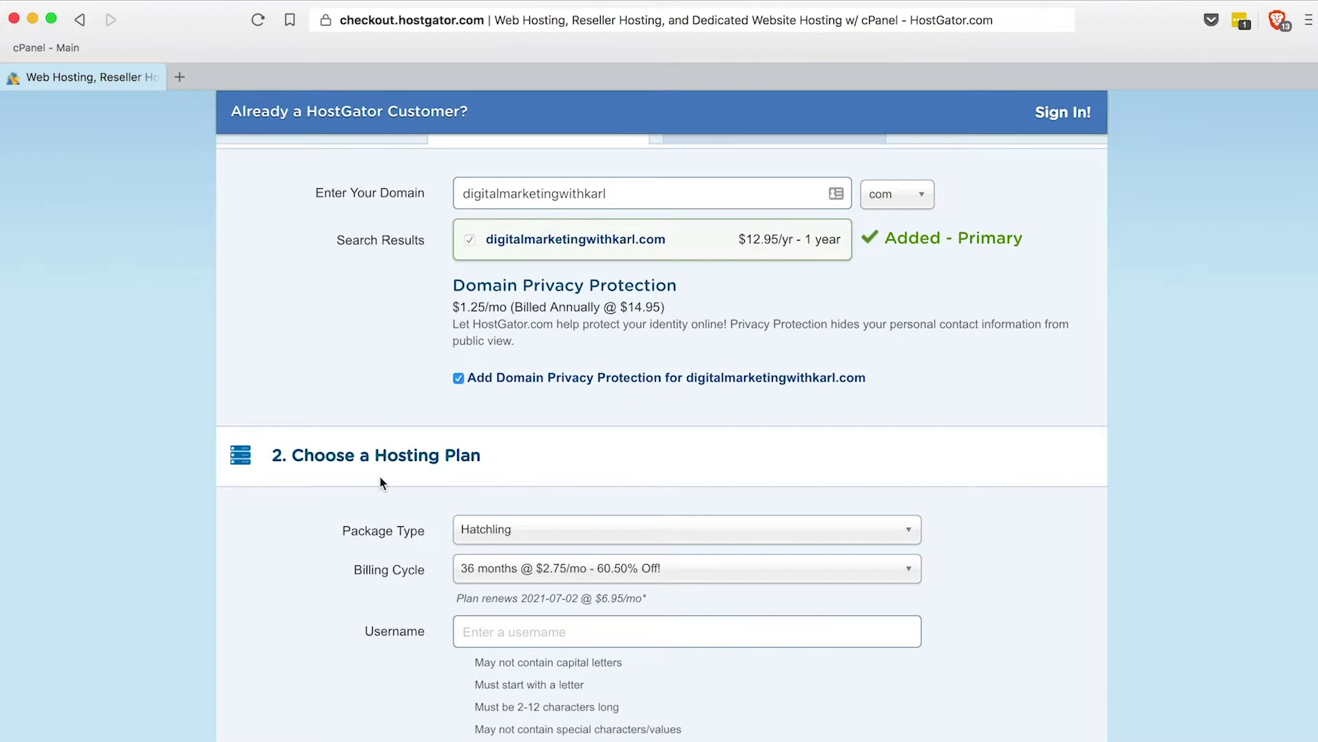
pyautogui.scroll(-8, 381, 482)
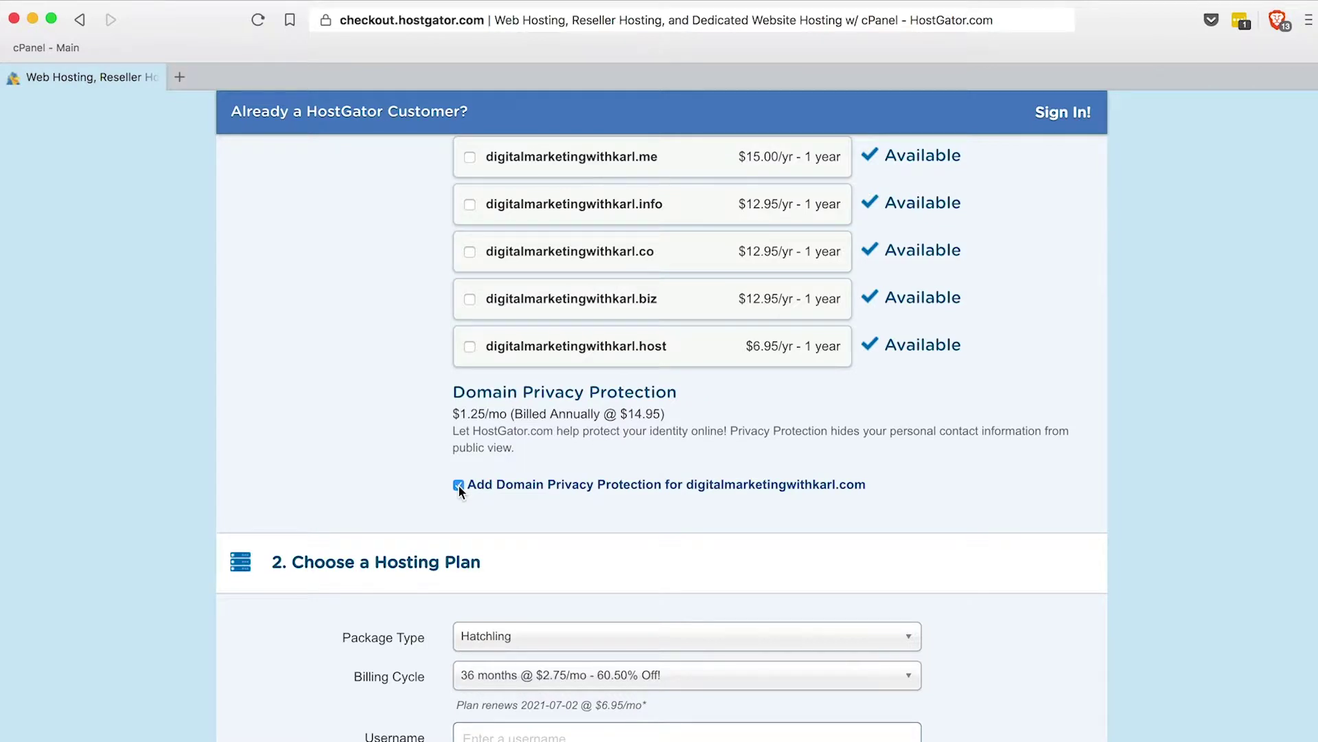
pyautogui.click(459, 484)
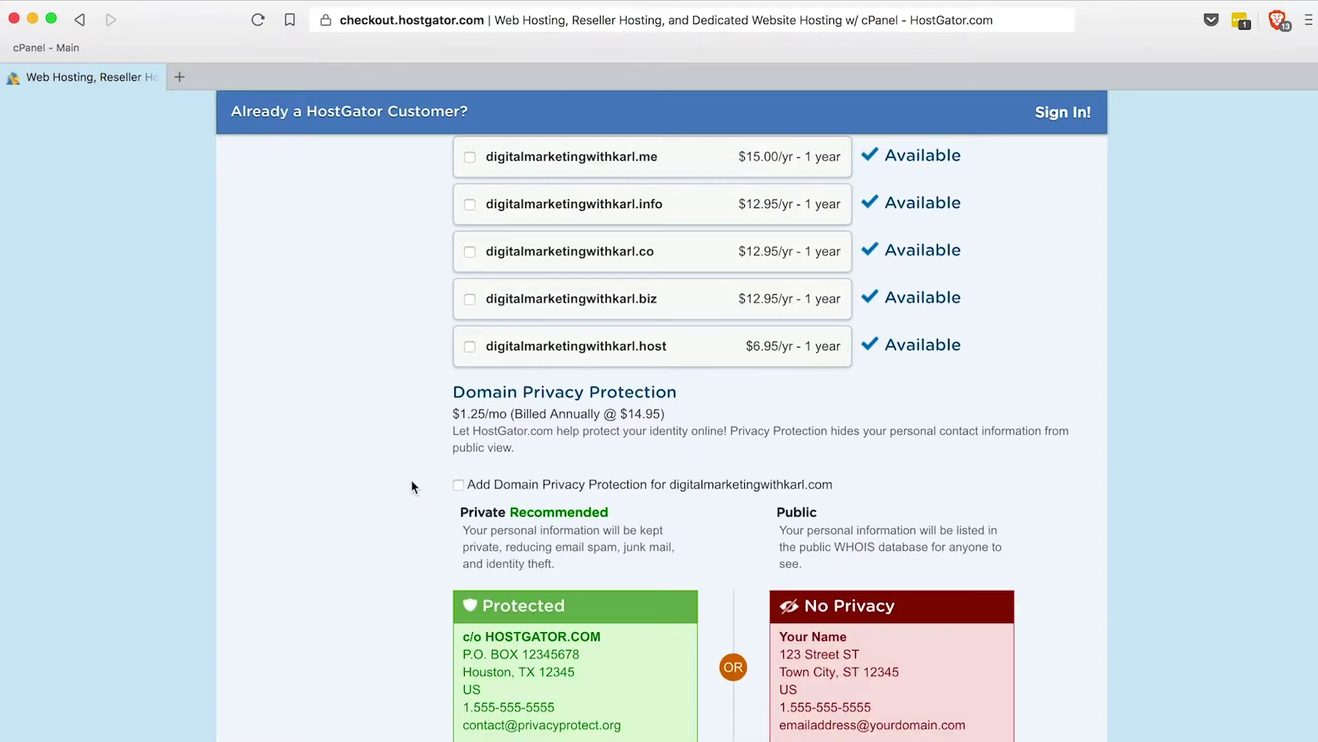
pyautogui.scroll(-4, 412, 485)
pyautogui.scroll(-5, 412, 486)
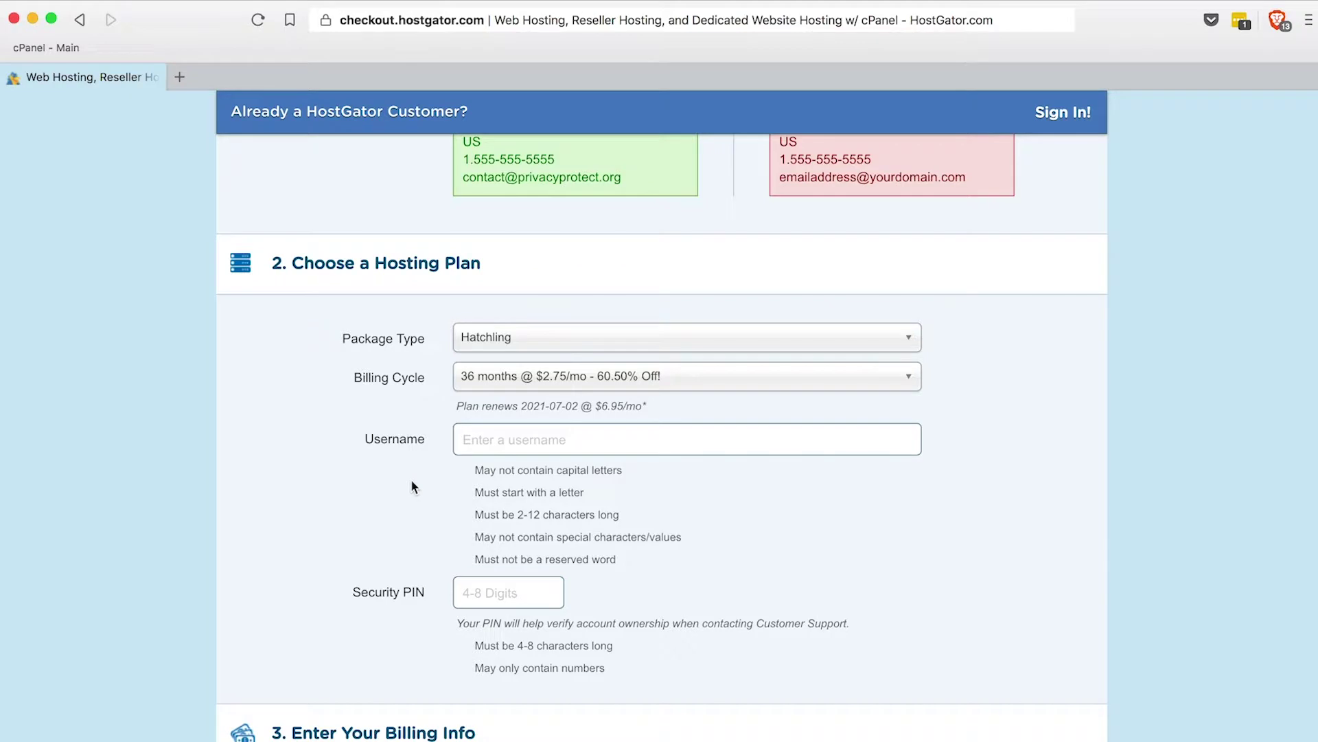
# Keep Hatchling as the package and choose the 1 month @ $10.95/mo billing cycle
pyautogui.click(610, 345)
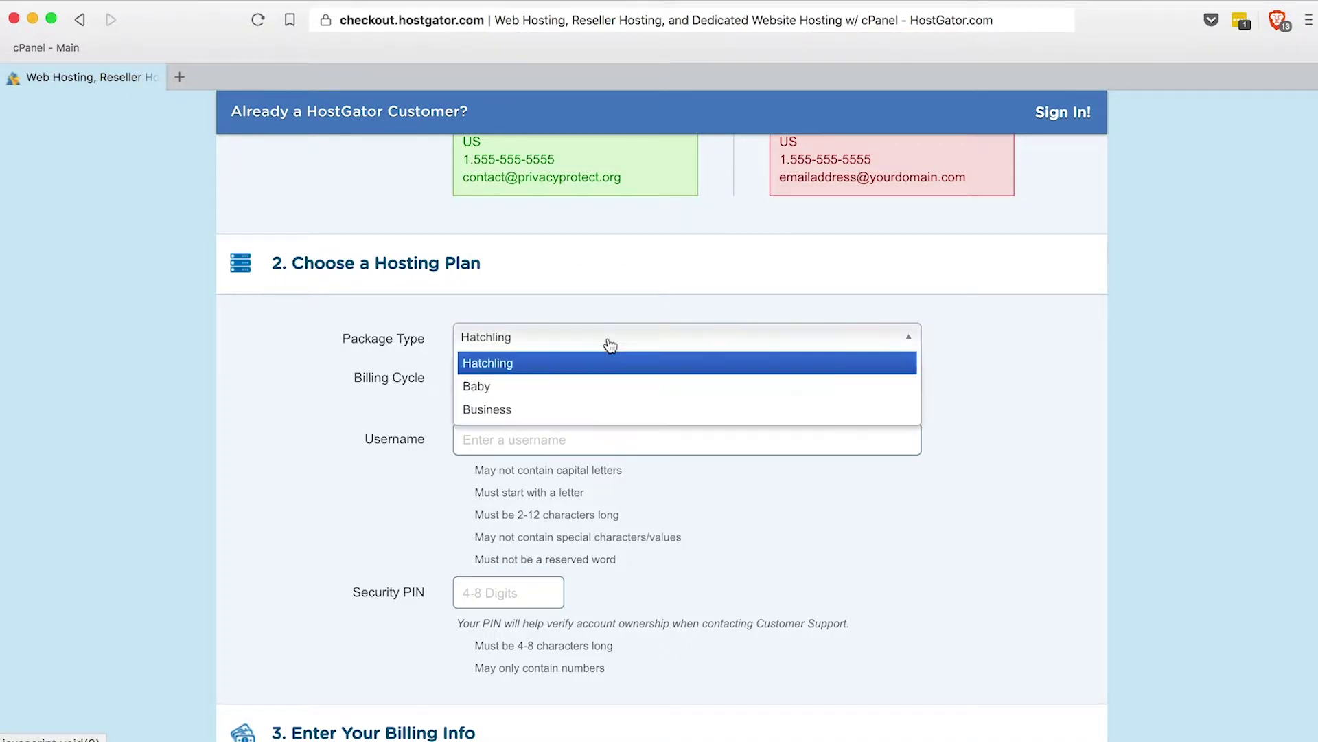
pyautogui.click(505, 371)
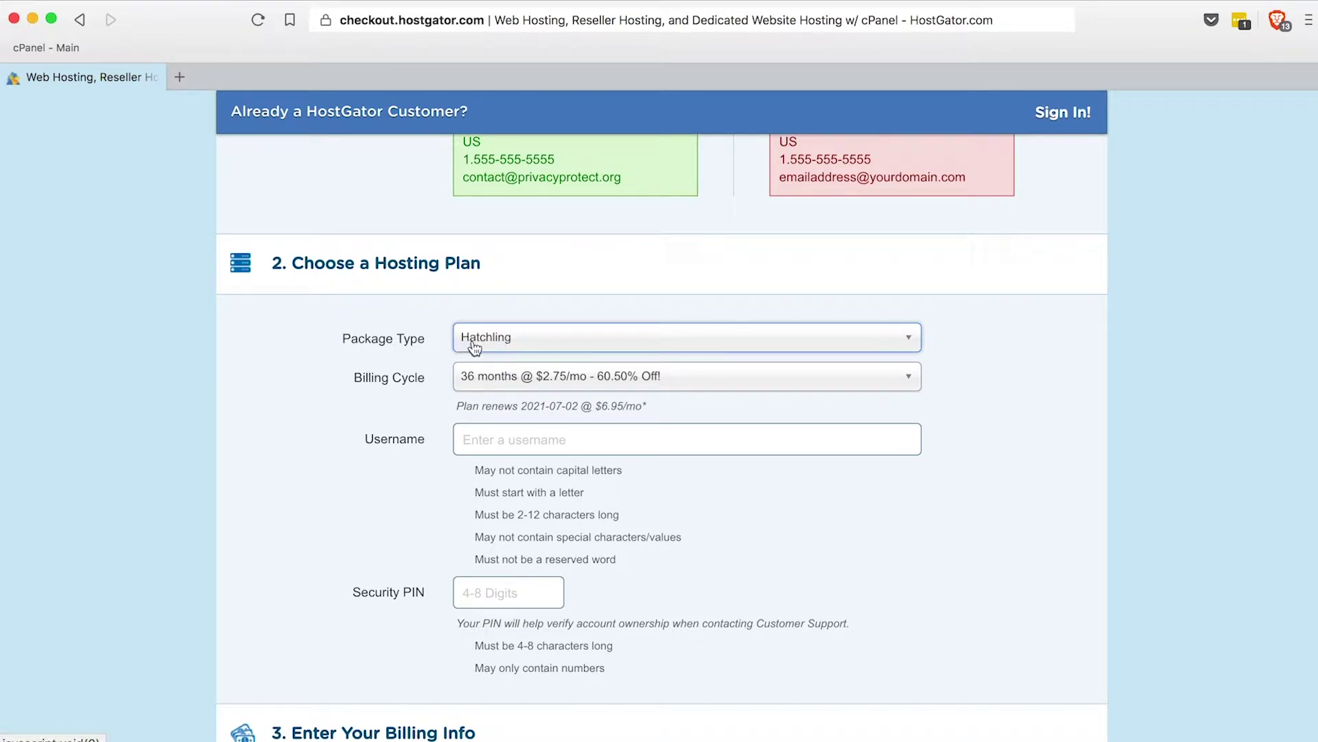
pyautogui.click(521, 382)
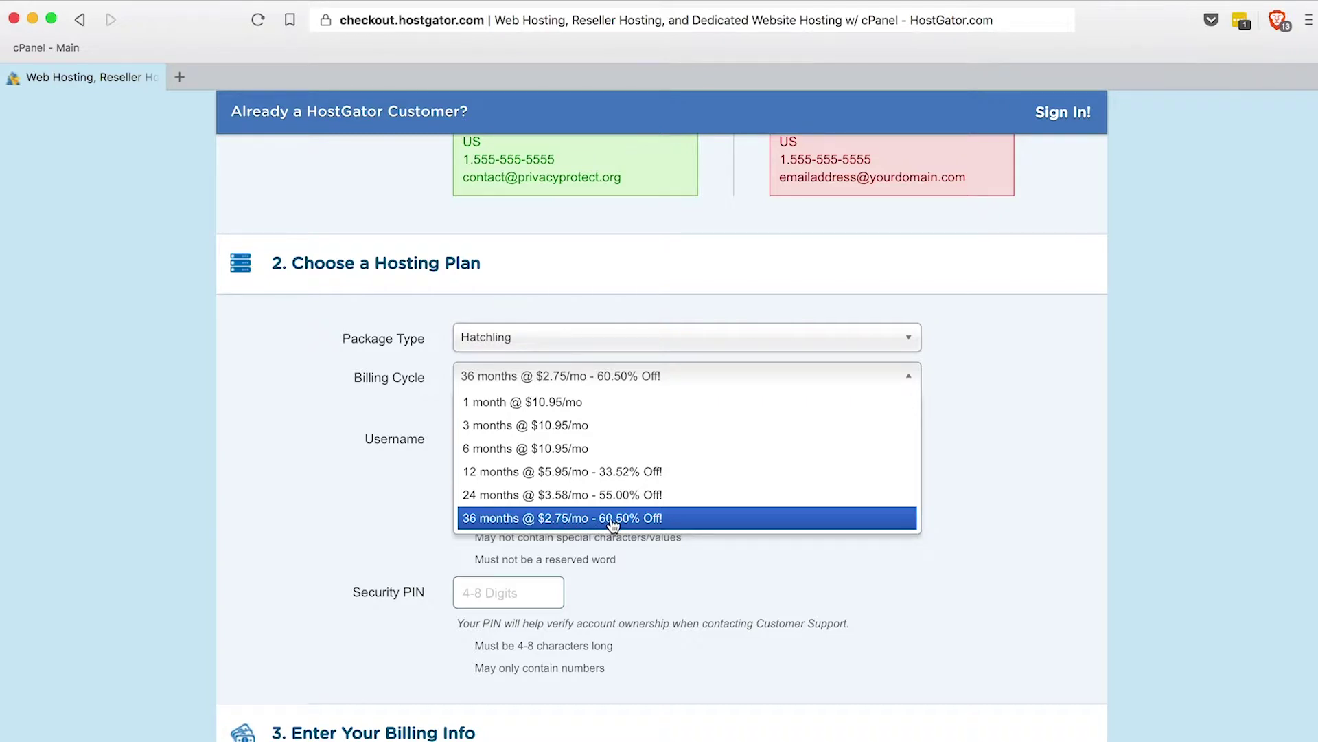
pyautogui.click(529, 402)
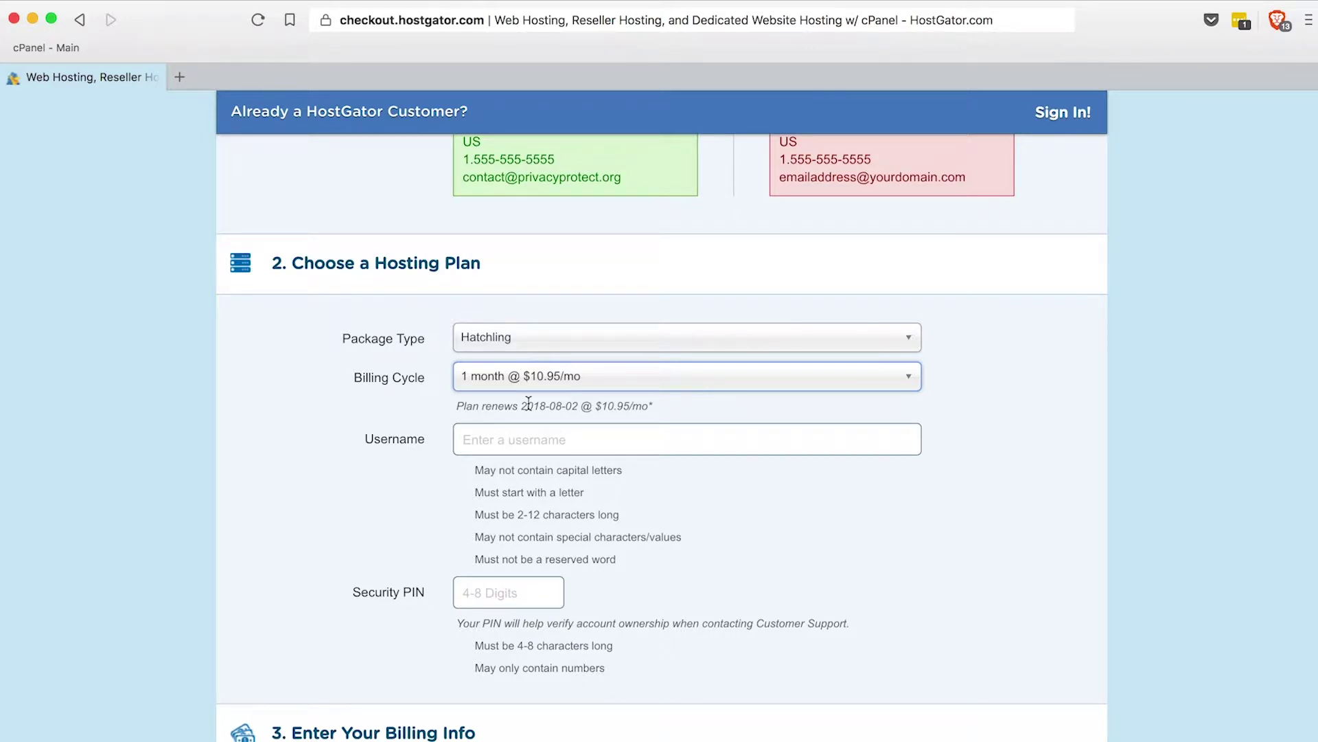
# Enter the hosting account username in the Username field
pyautogui.scroll(-12, 529, 401)
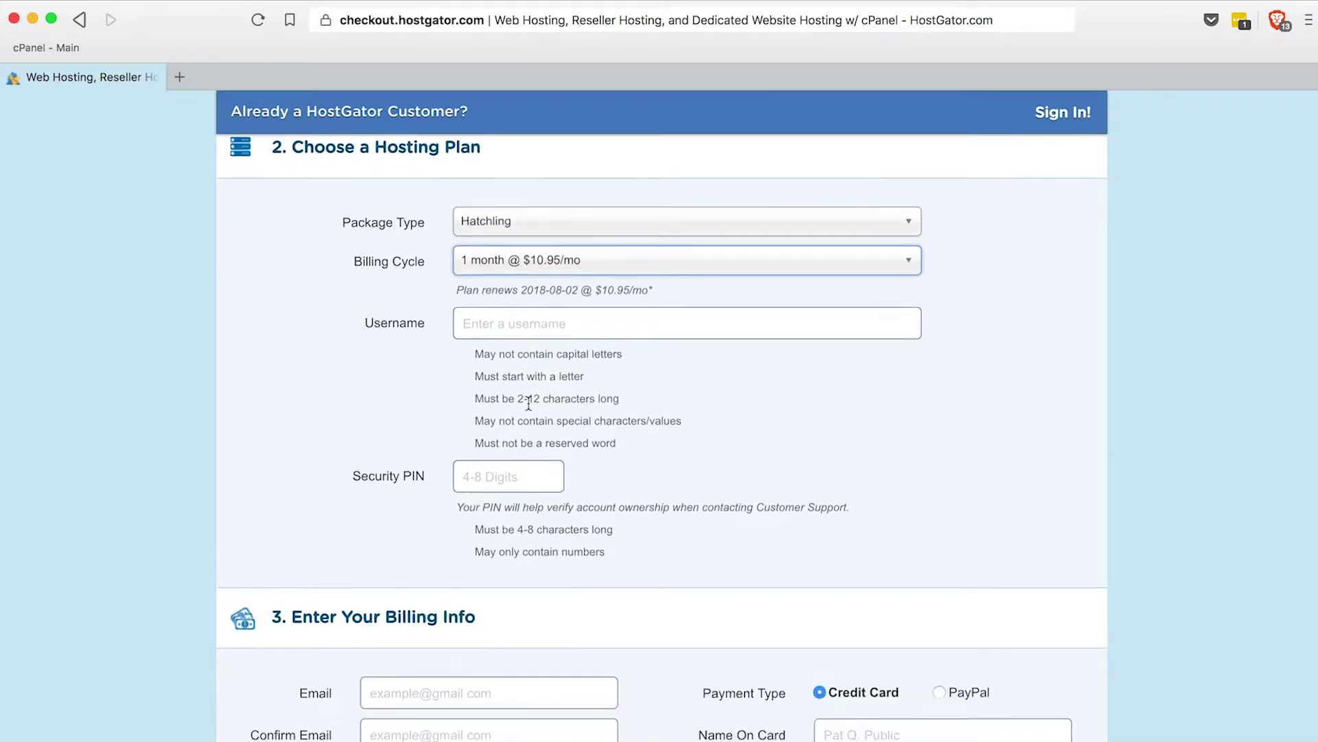
pyautogui.scroll(-8, 529, 403)
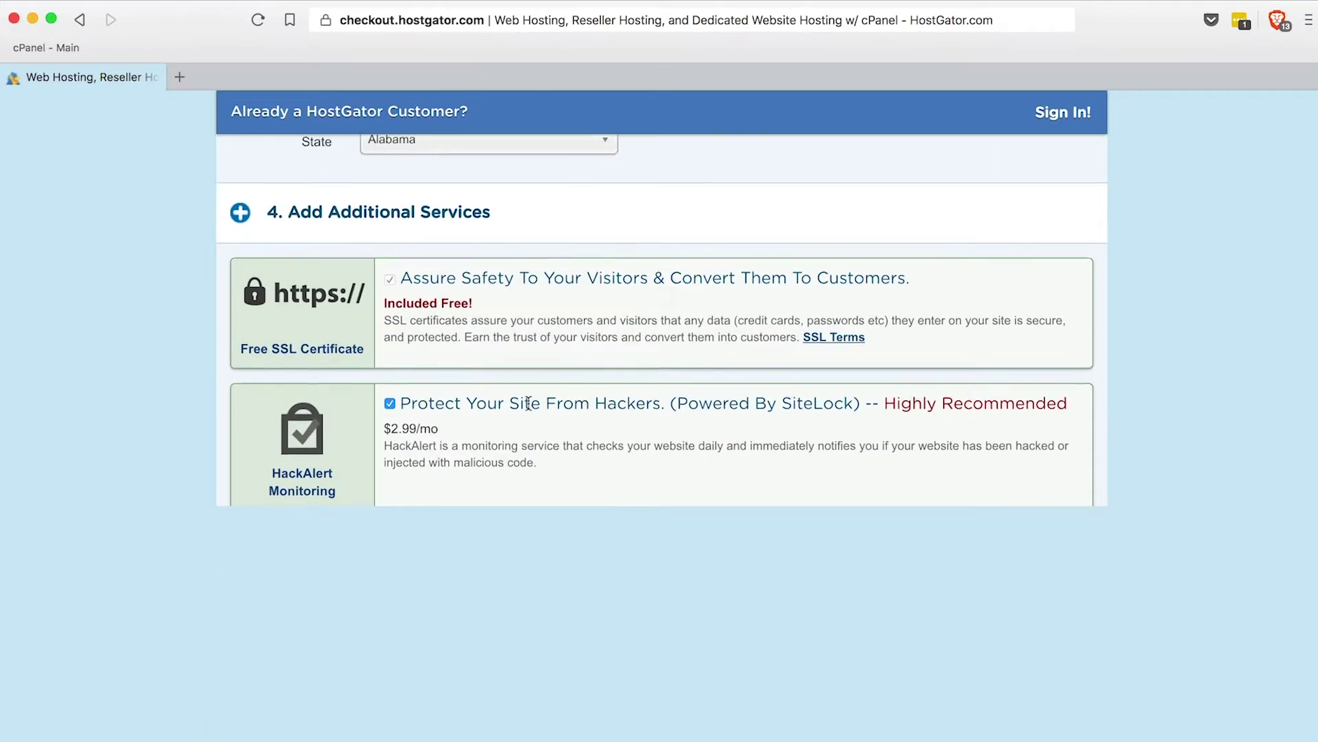
pyautogui.scroll(-5, 528, 407)
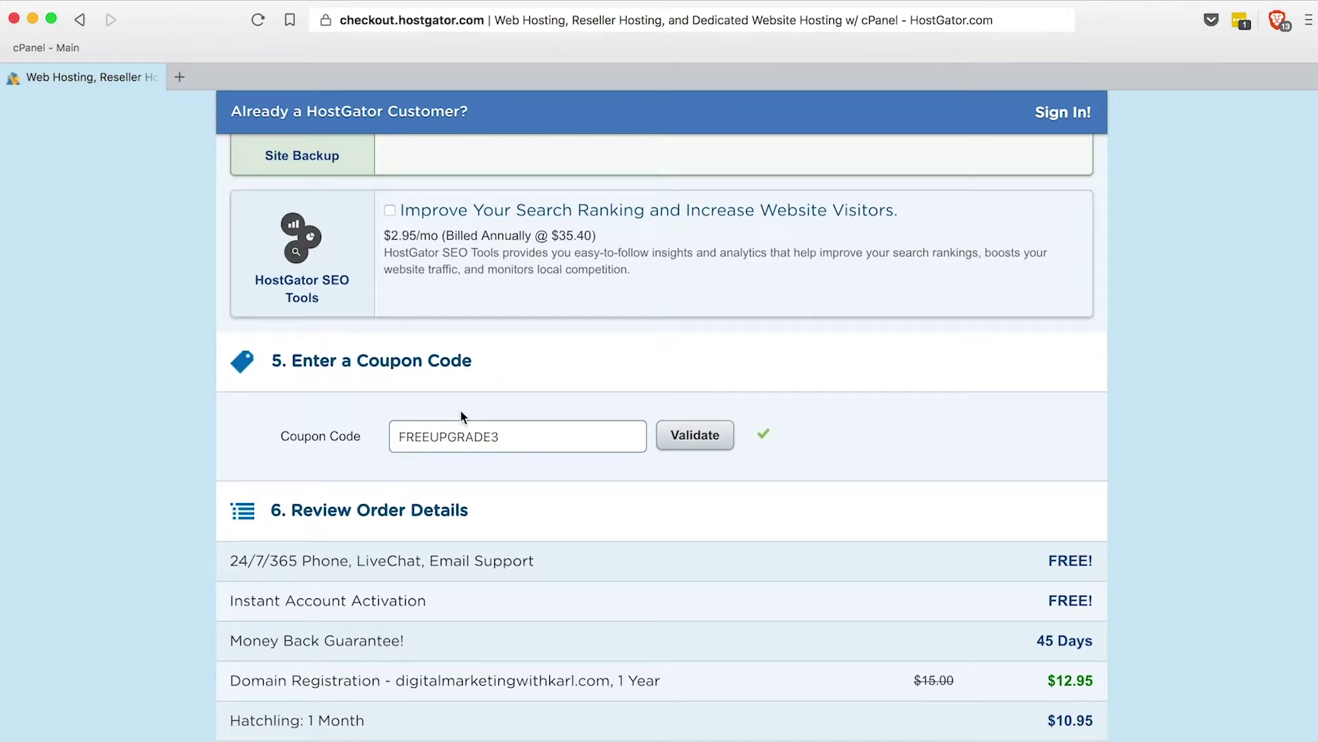
pyautogui.scroll(10, 460, 410)
pyautogui.scroll(10, 460, 409)
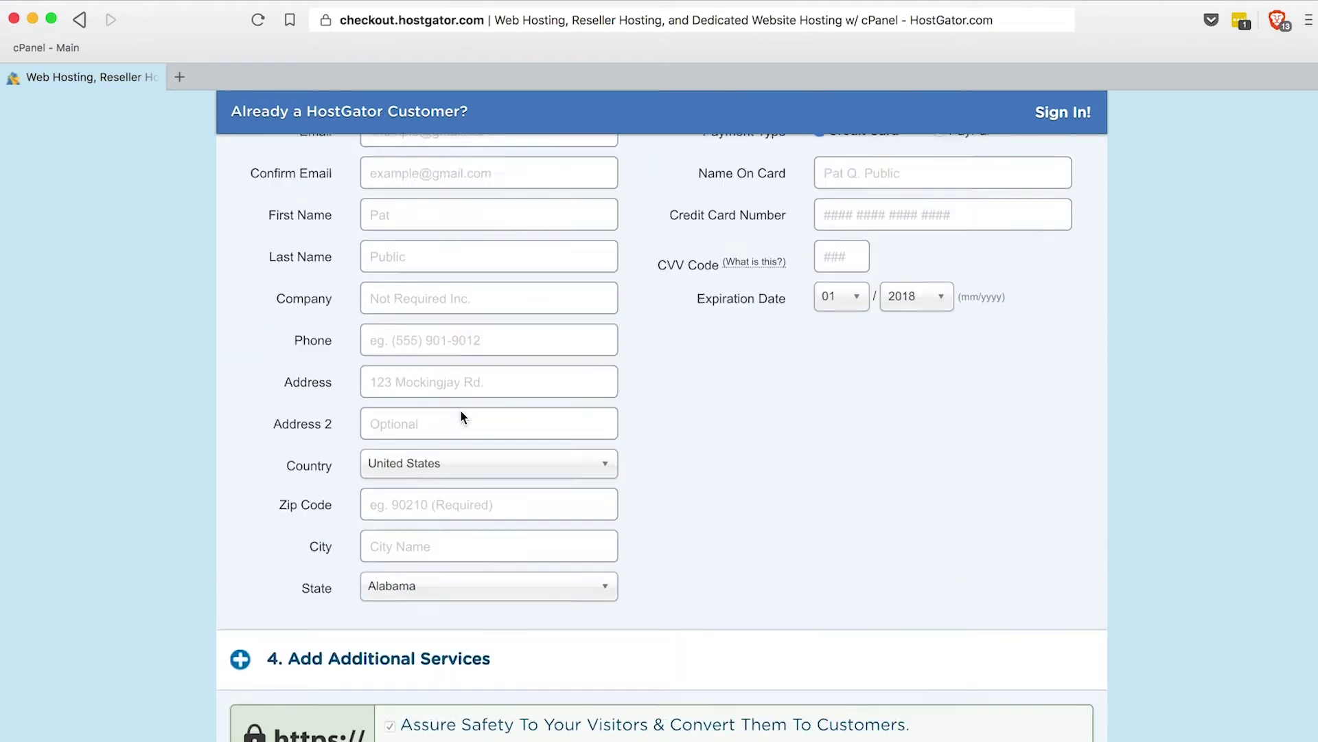
pyautogui.scroll(5, 460, 409)
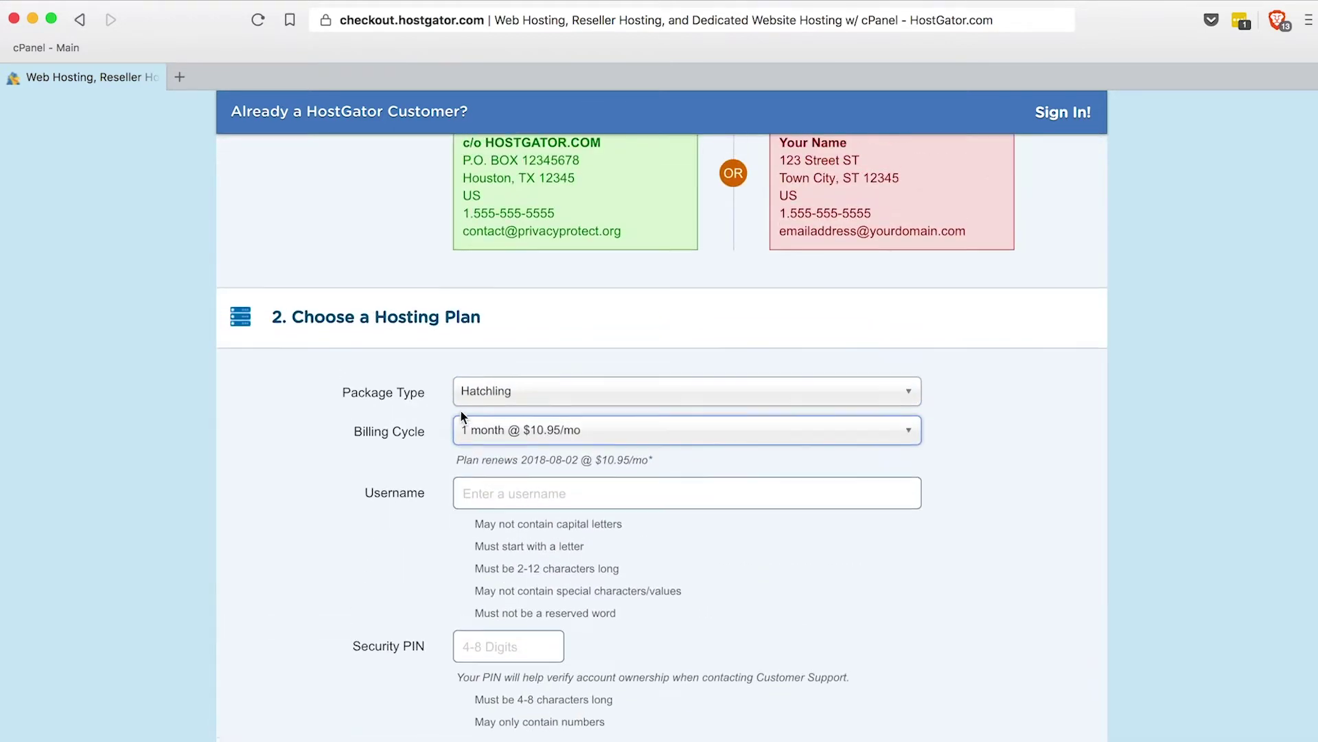
pyautogui.scroll(-5, 460, 410)
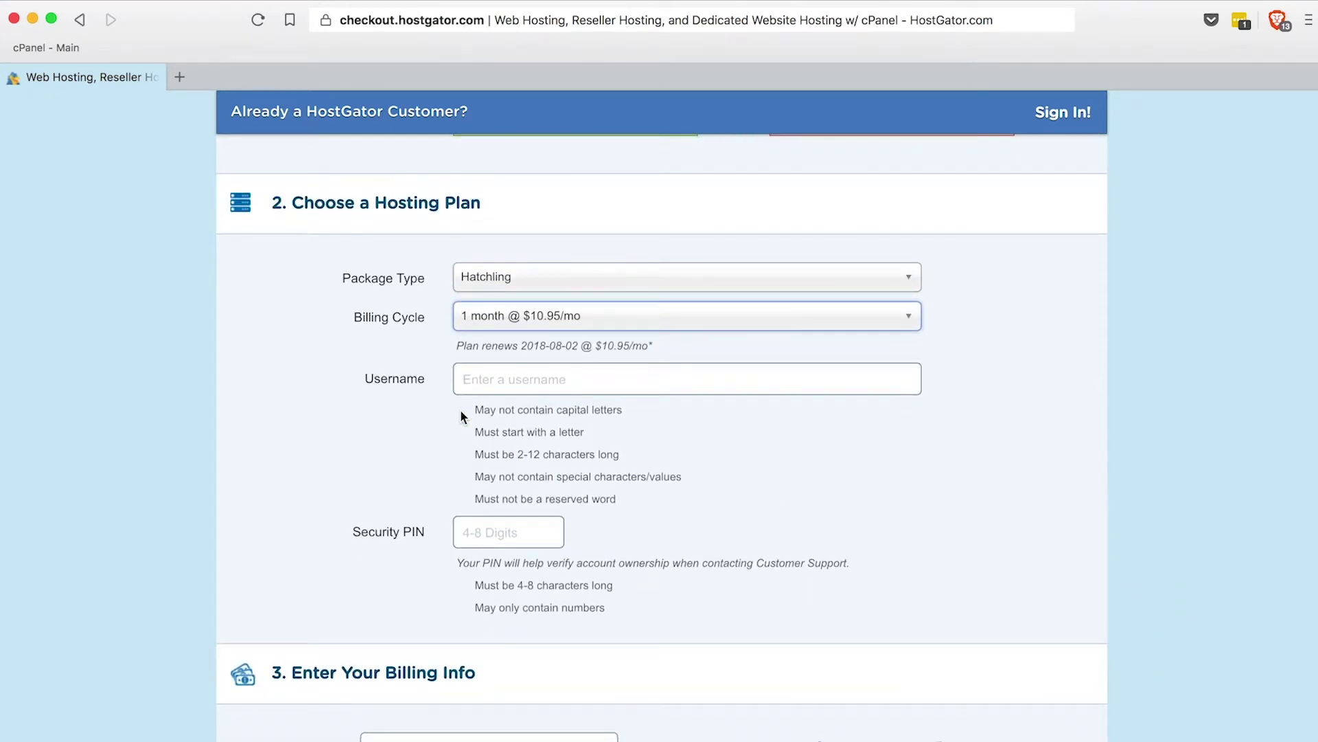
pyautogui.click(493, 377)
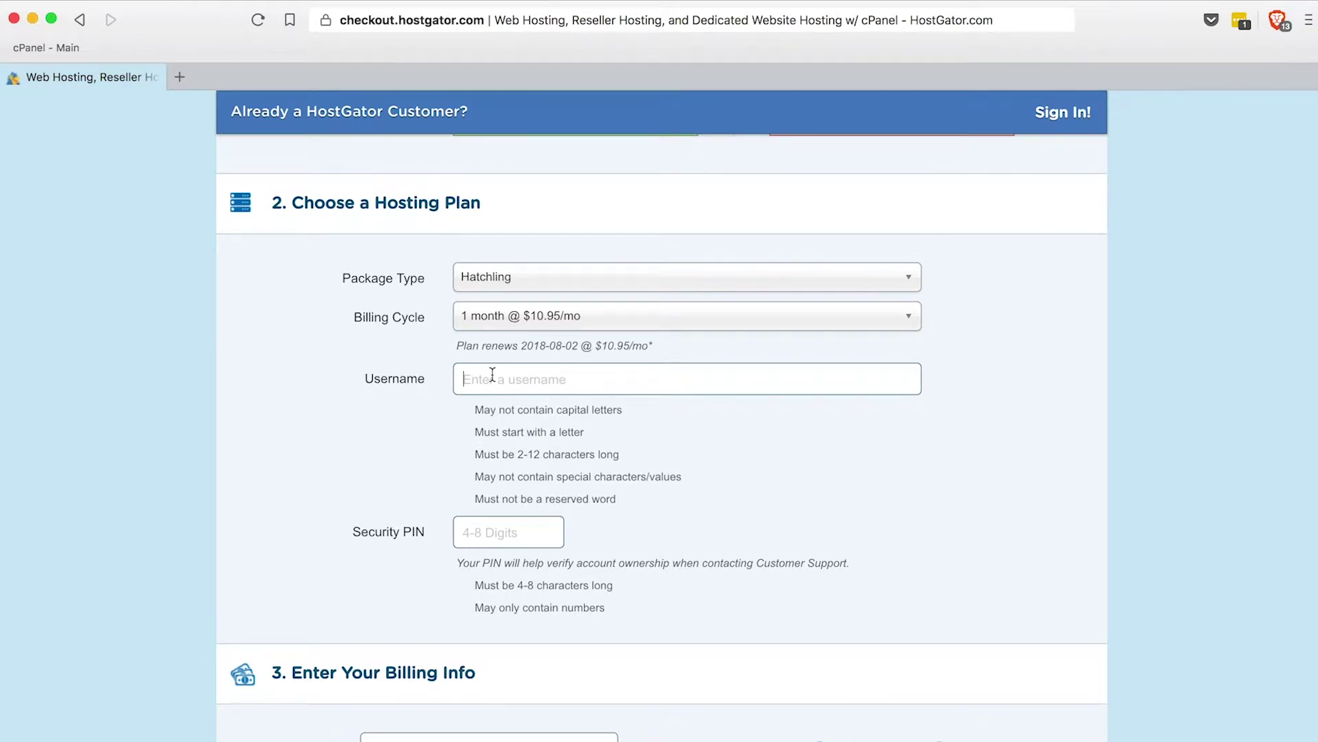
pyautogui.write('dmwithkarl')
pyautogui.press('Tab')
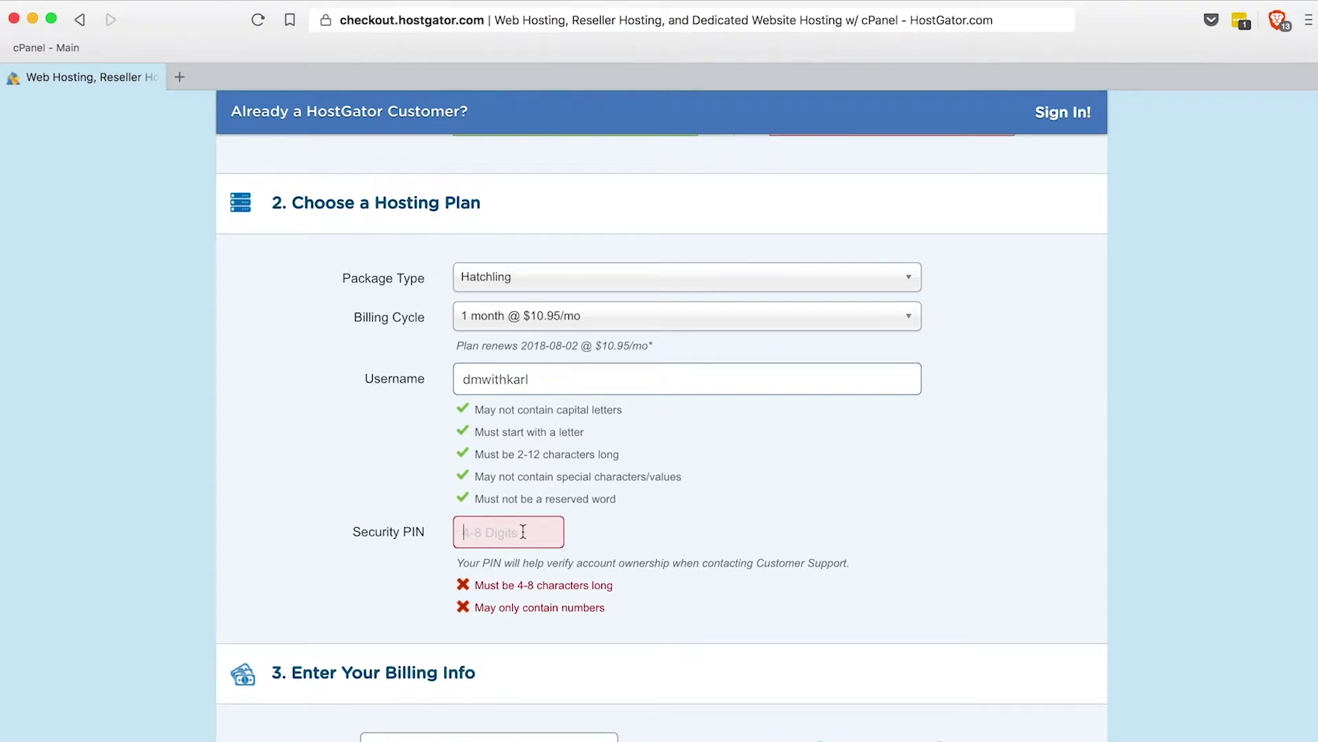
# Enter a four-digit security PIN and move down to Billing Info
pyautogui.scroll(-5, 694, 577)
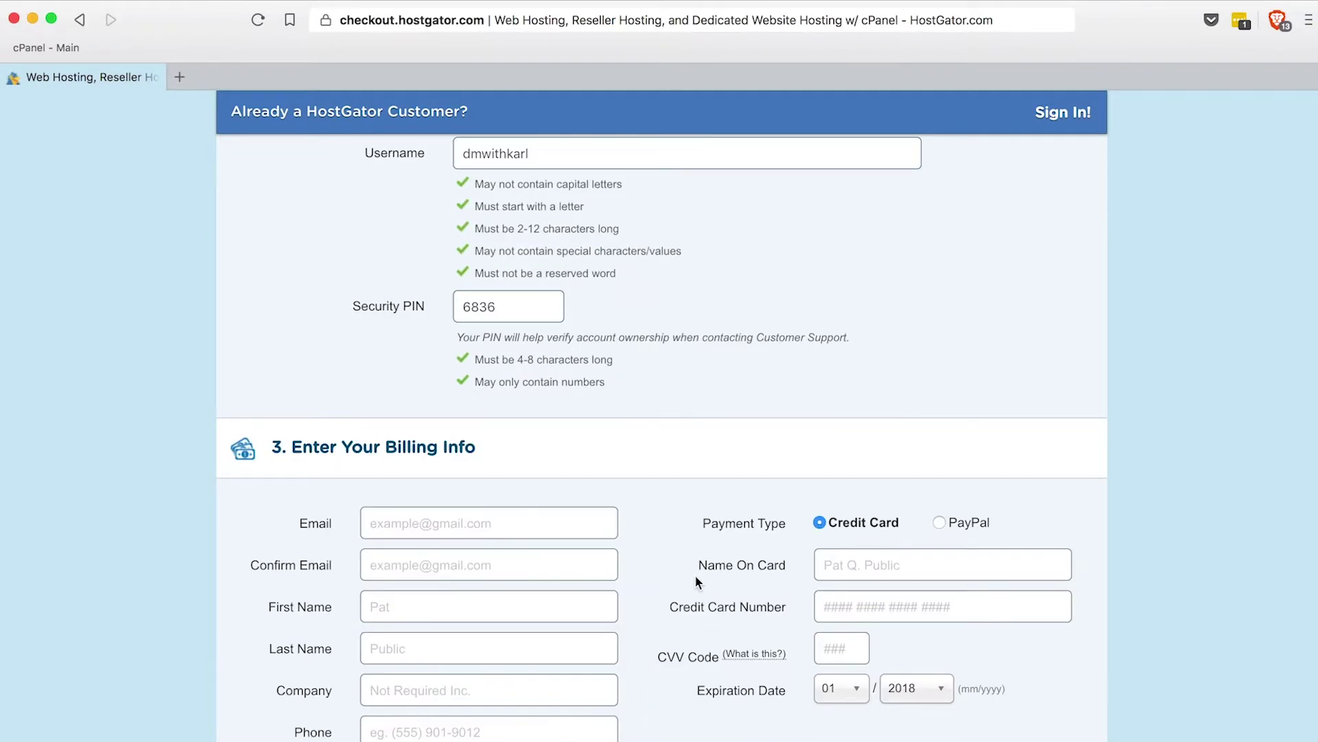
pyautogui.scroll(-3, 696, 580)
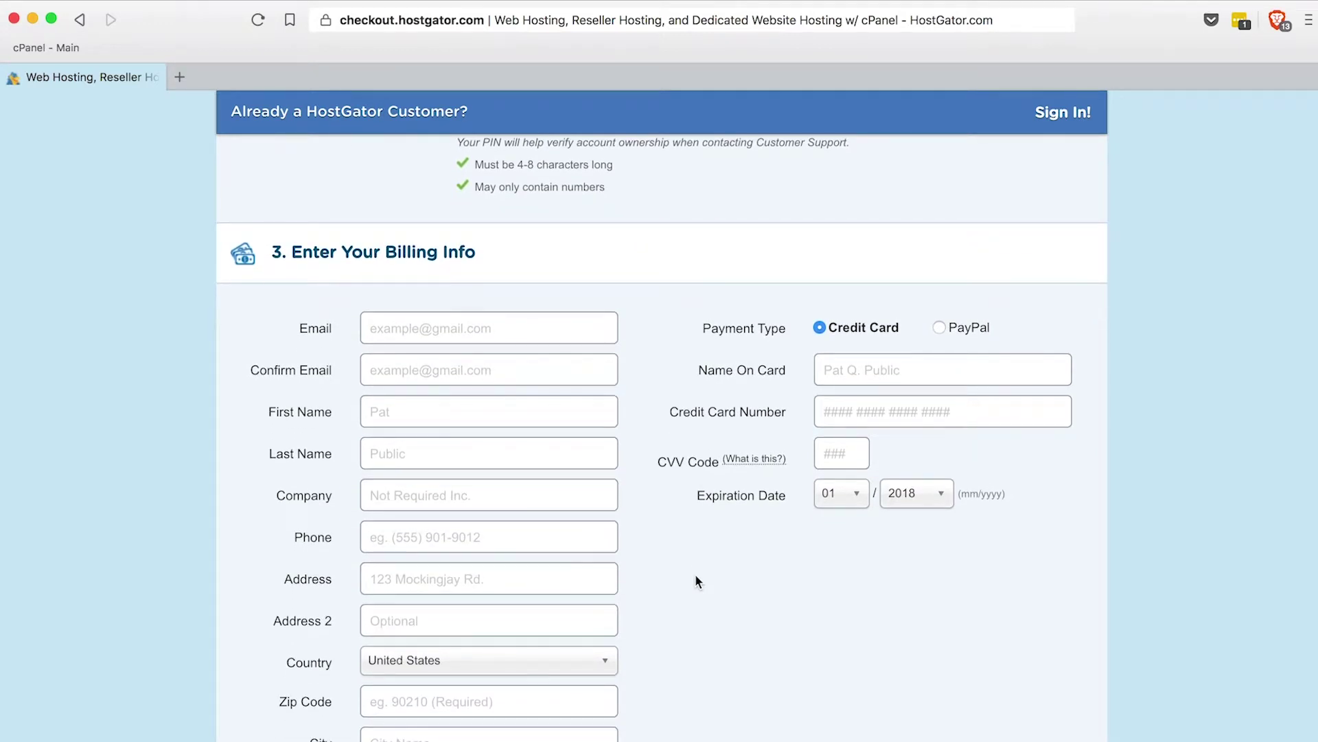
pyautogui.scroll(-1, 695, 581)
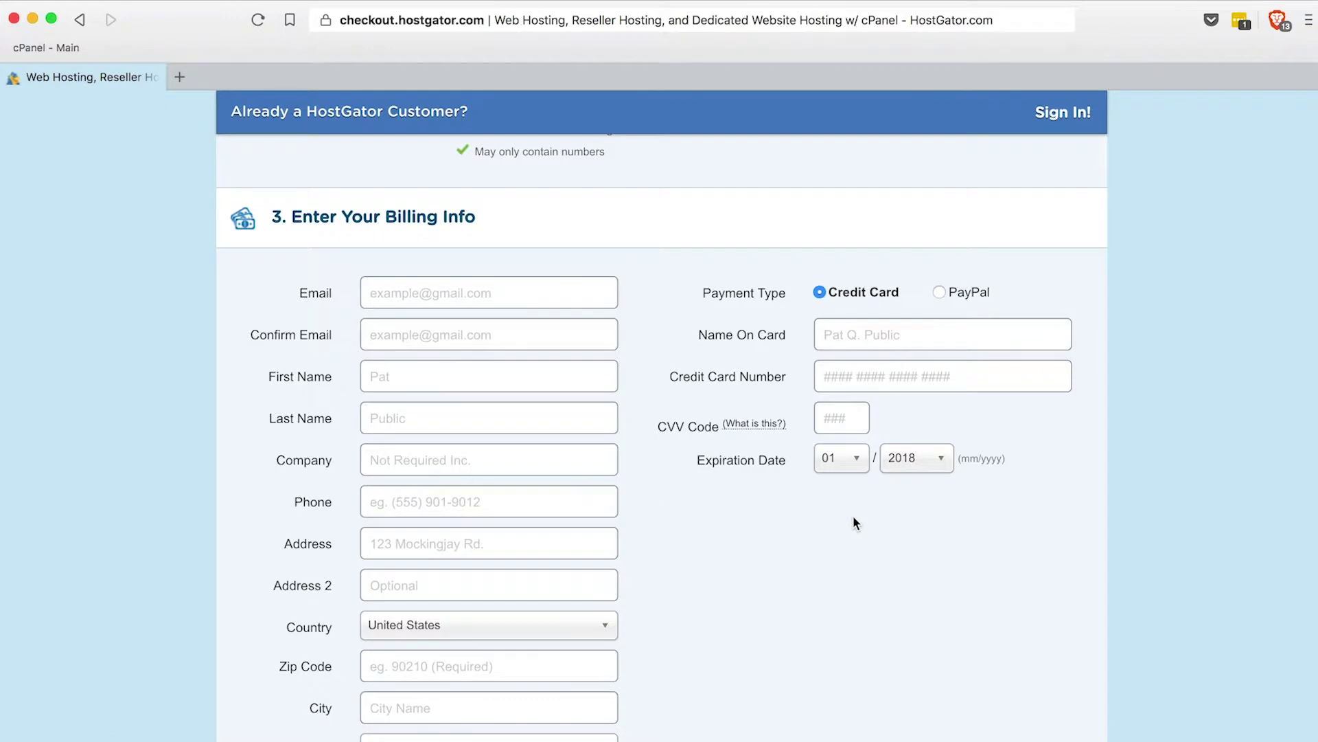
pyautogui.scroll(-5, 854, 521)
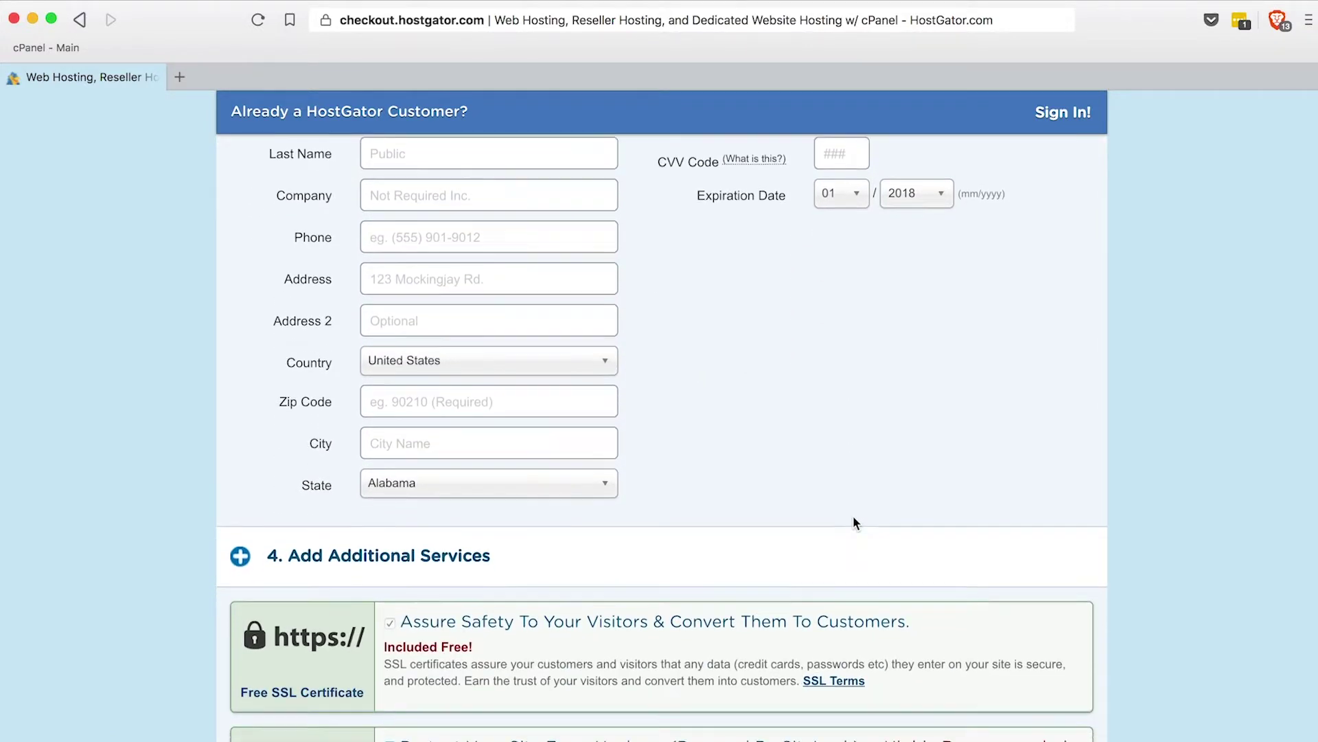
pyautogui.scroll(-5, 854, 522)
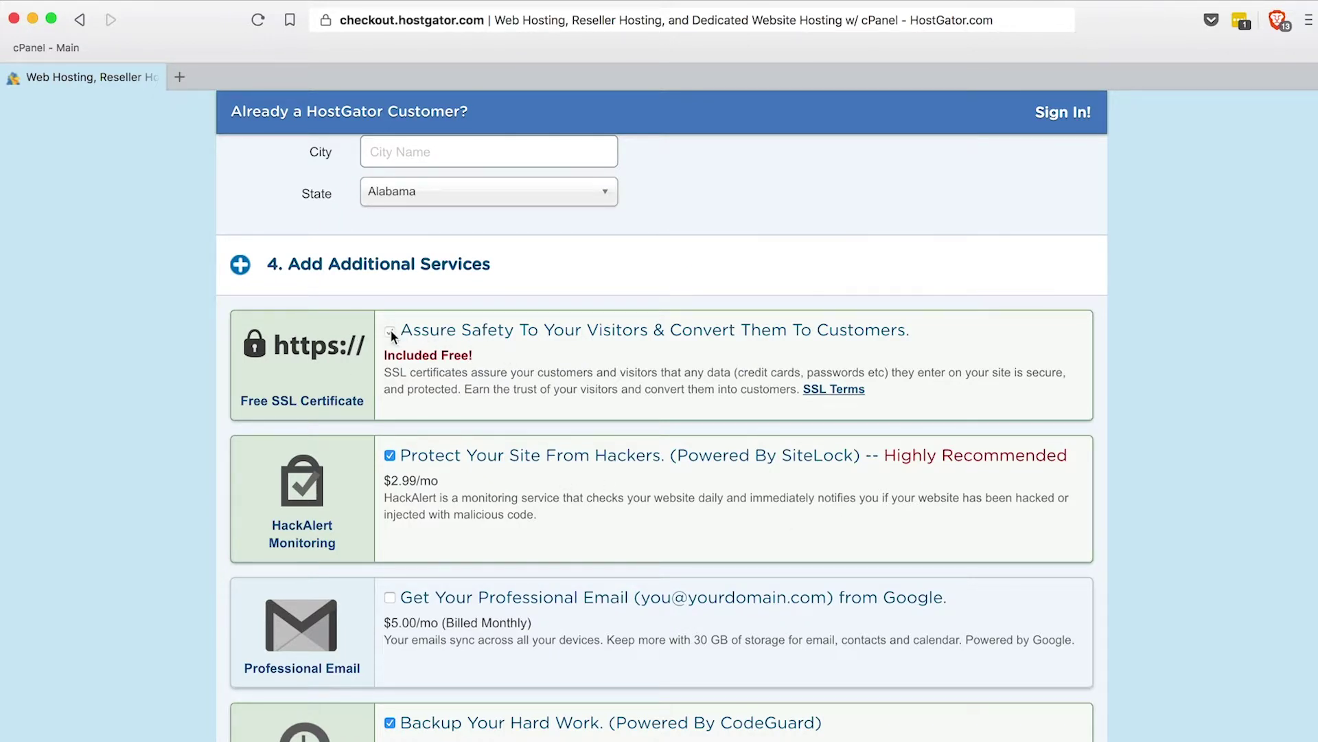
# Untick the SiteLock HackAlert and CodeGuard Site Backup add-ons, keeping only the free SSL
pyautogui.click(390, 455)
pyautogui.scroll(-2, 466, 467)
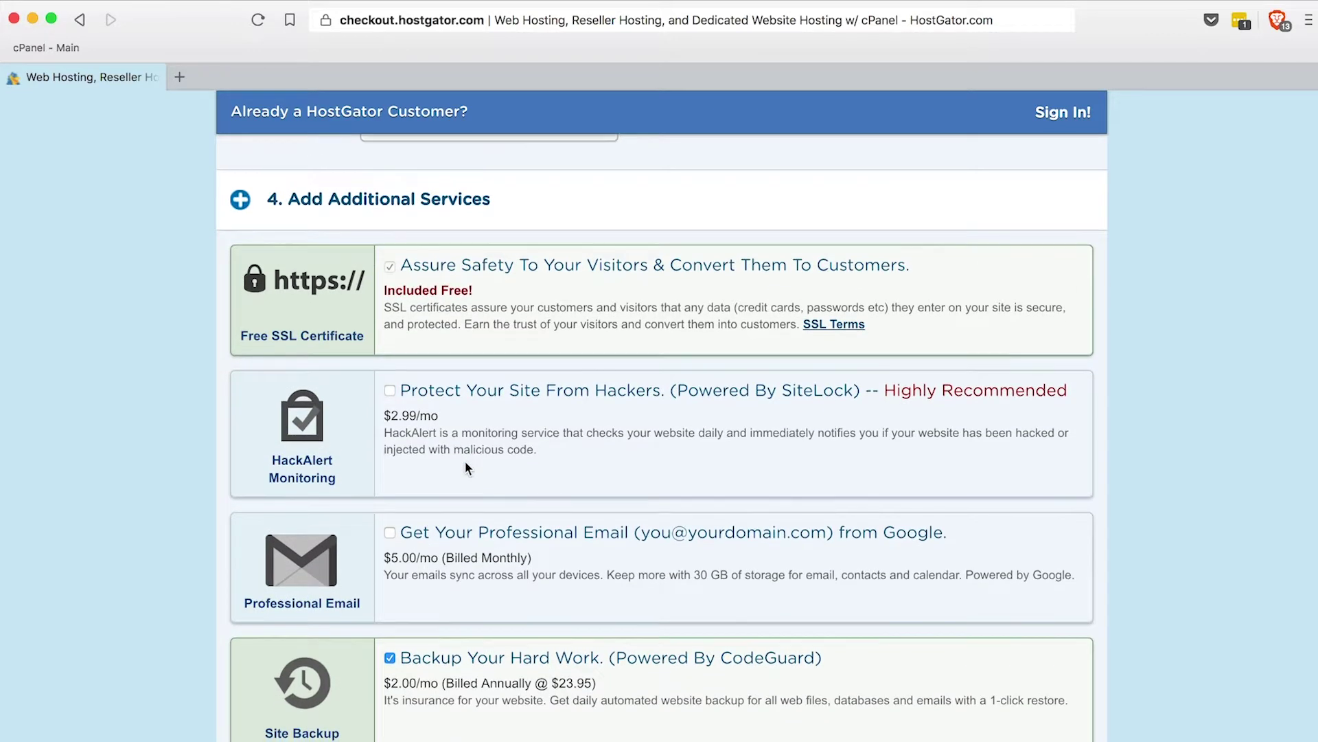
pyautogui.scroll(-1, 465, 467)
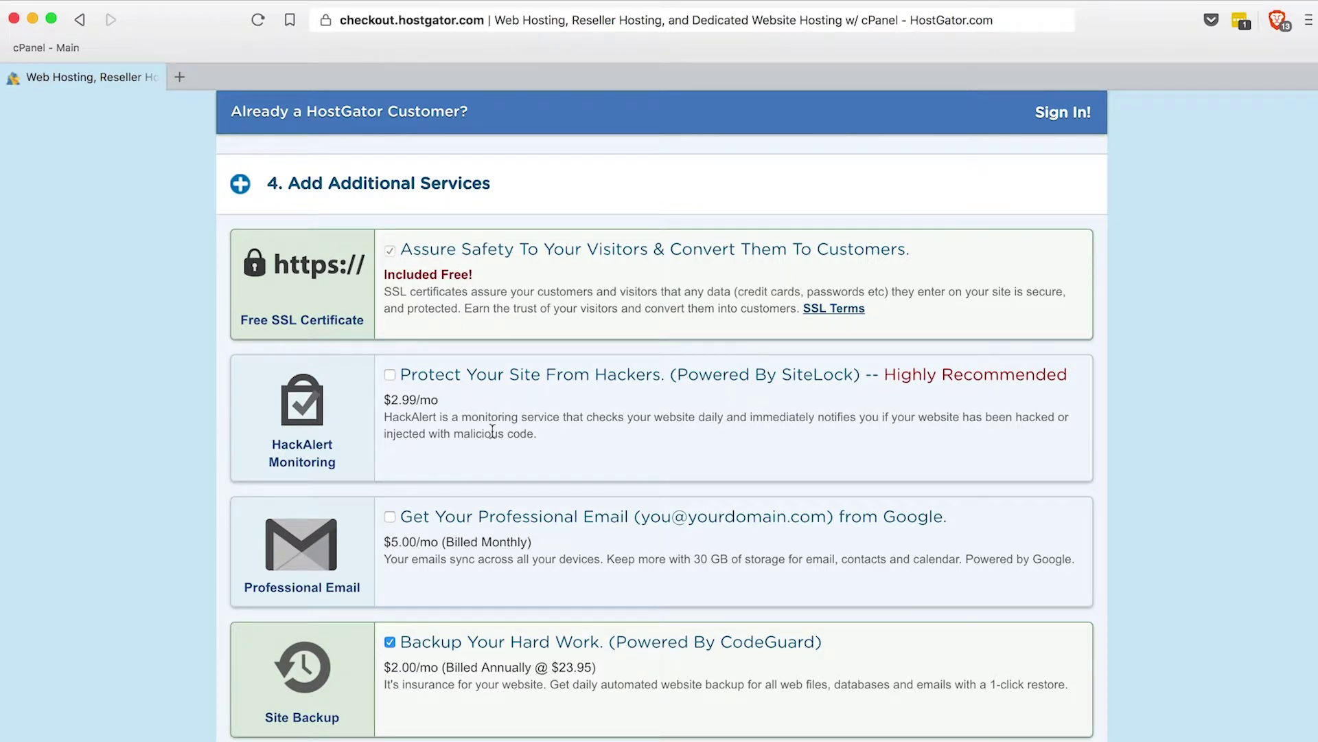
pyautogui.scroll(-4, 491, 443)
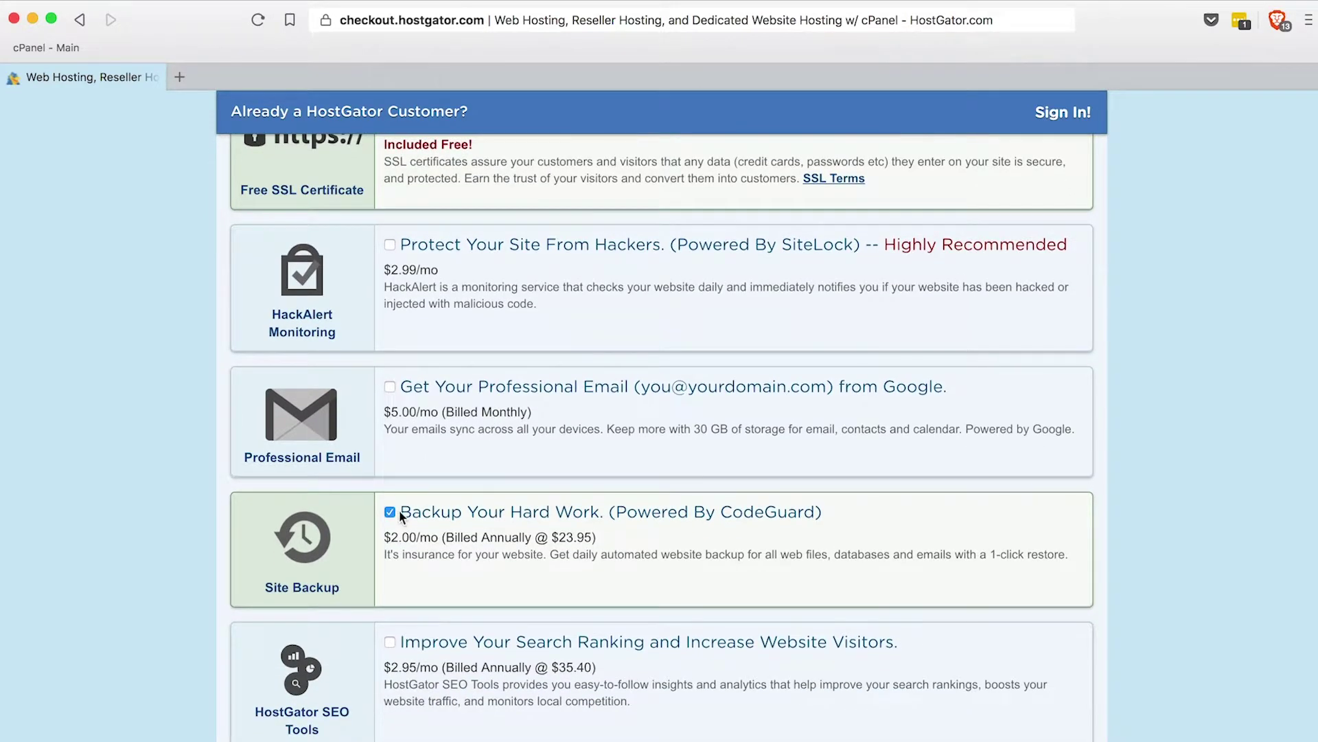
pyautogui.click(390, 511)
pyautogui.scroll(-5, 545, 620)
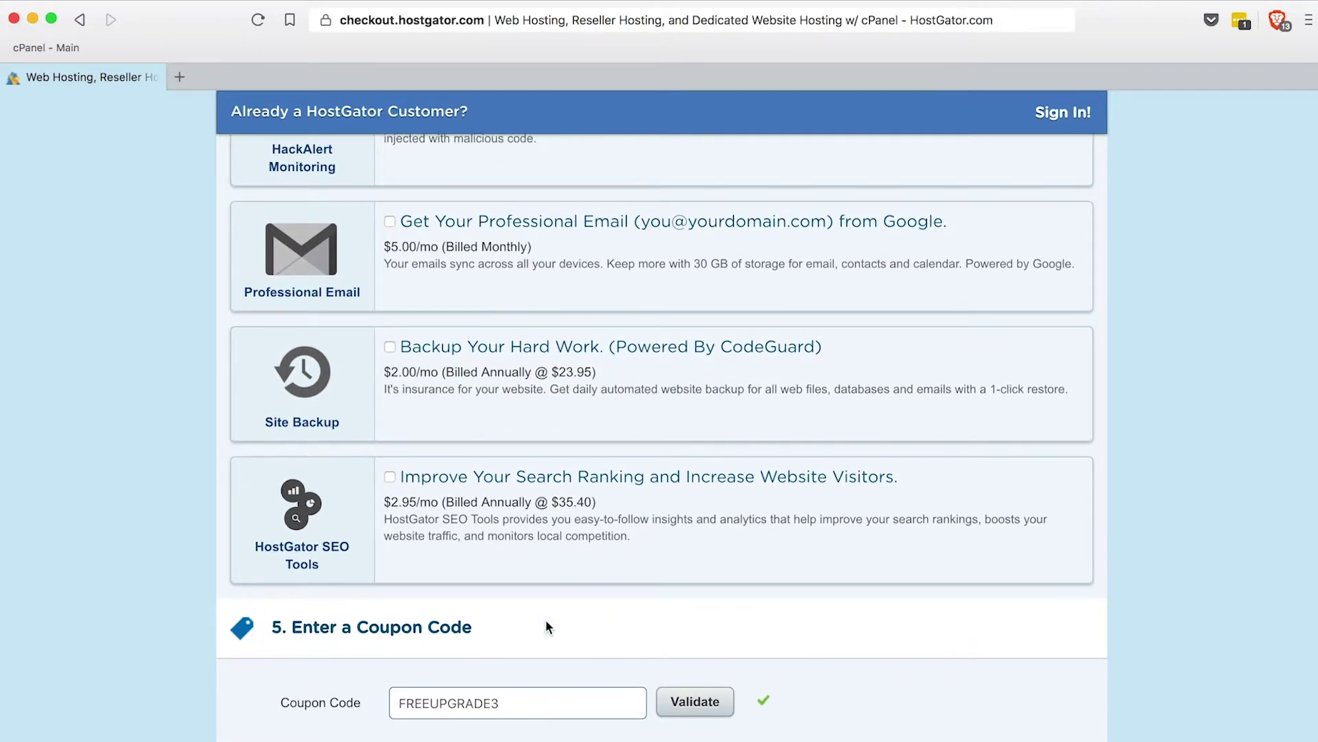
pyautogui.scroll(6, 548, 626)
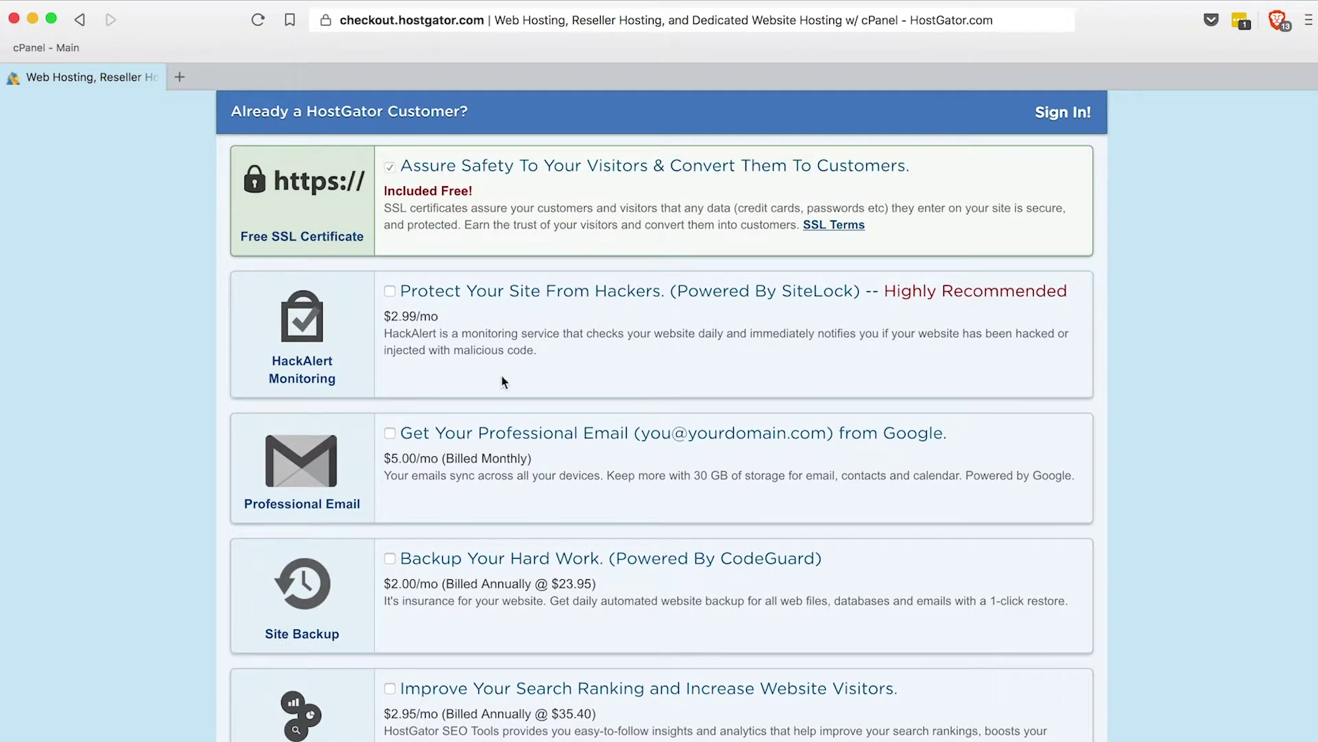
pyautogui.scroll(-15, 471, 689)
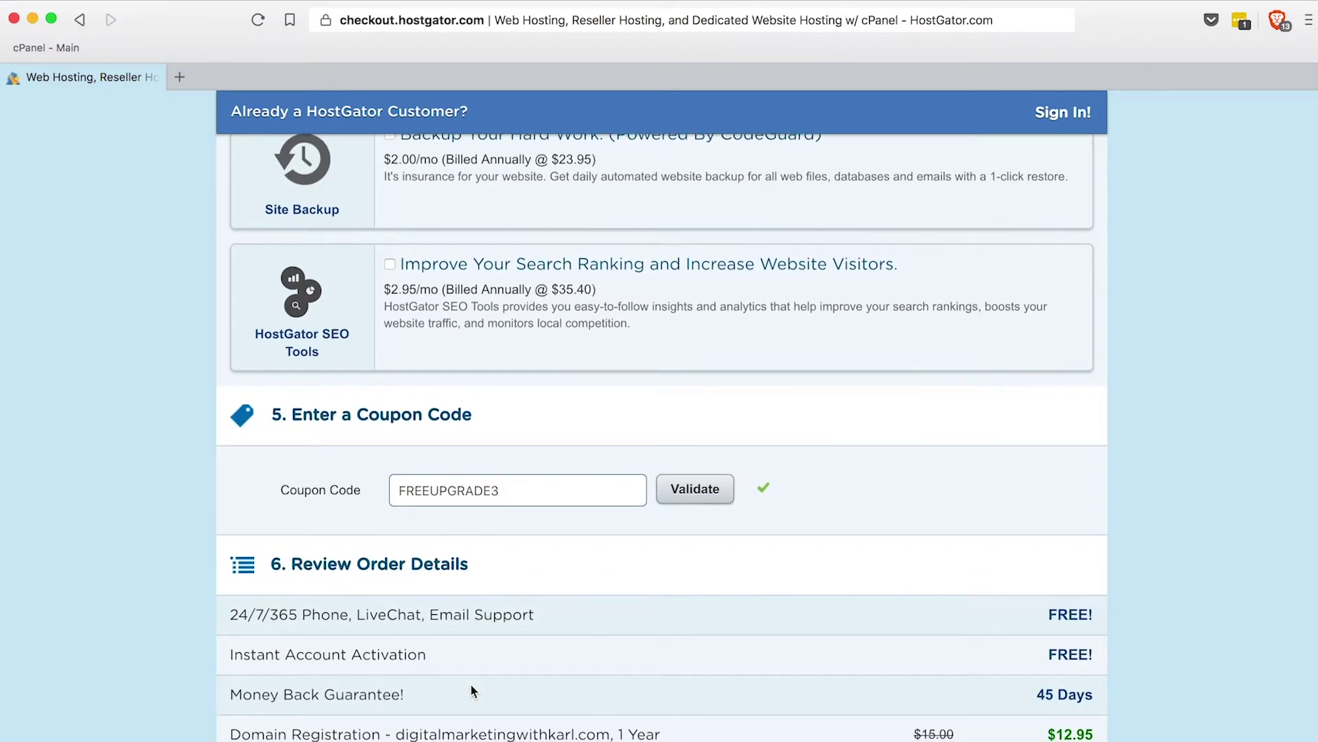
pyautogui.scroll(-1, 471, 685)
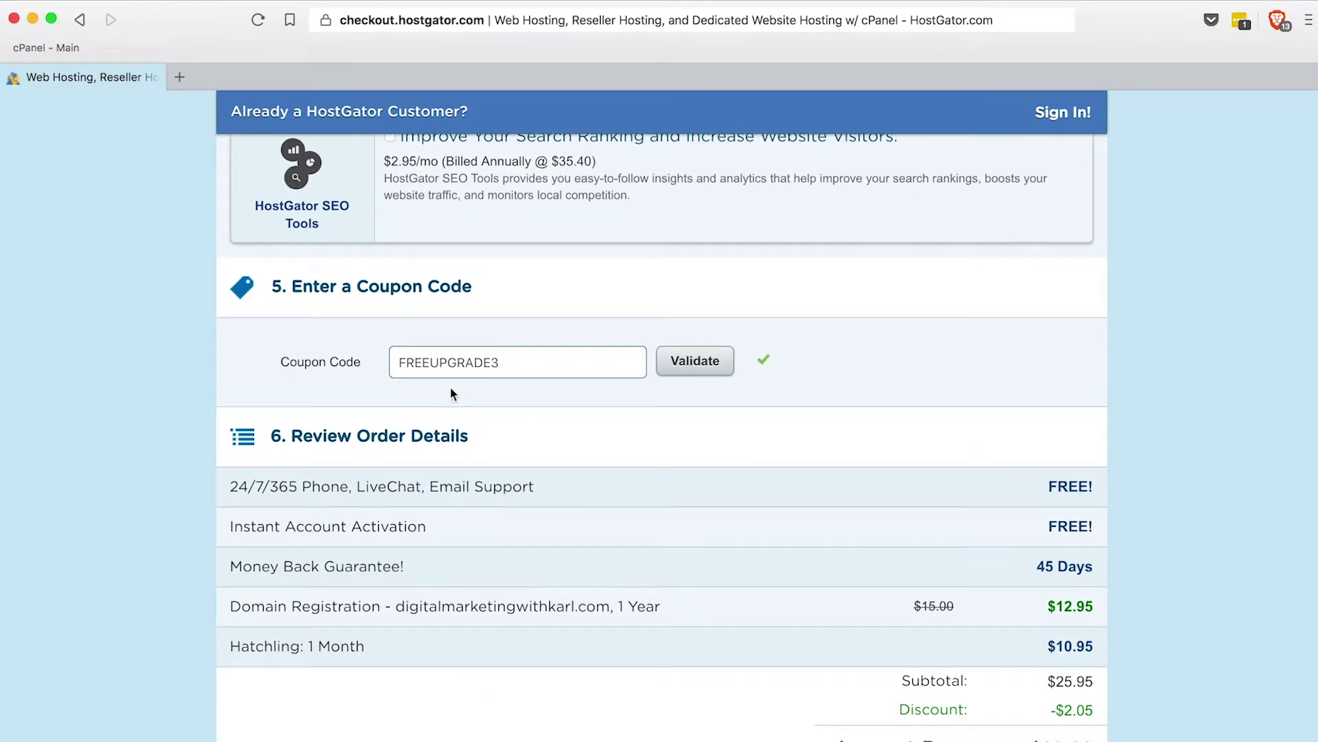
# Replace coupon FREEUPGRADE3 with DMWITHKARL and validate it, bringing the amount due to $12.96
pyautogui.moveTo(513, 362); pyautogui.dragTo(371, 364)
pyautogui.press('BackSpace')
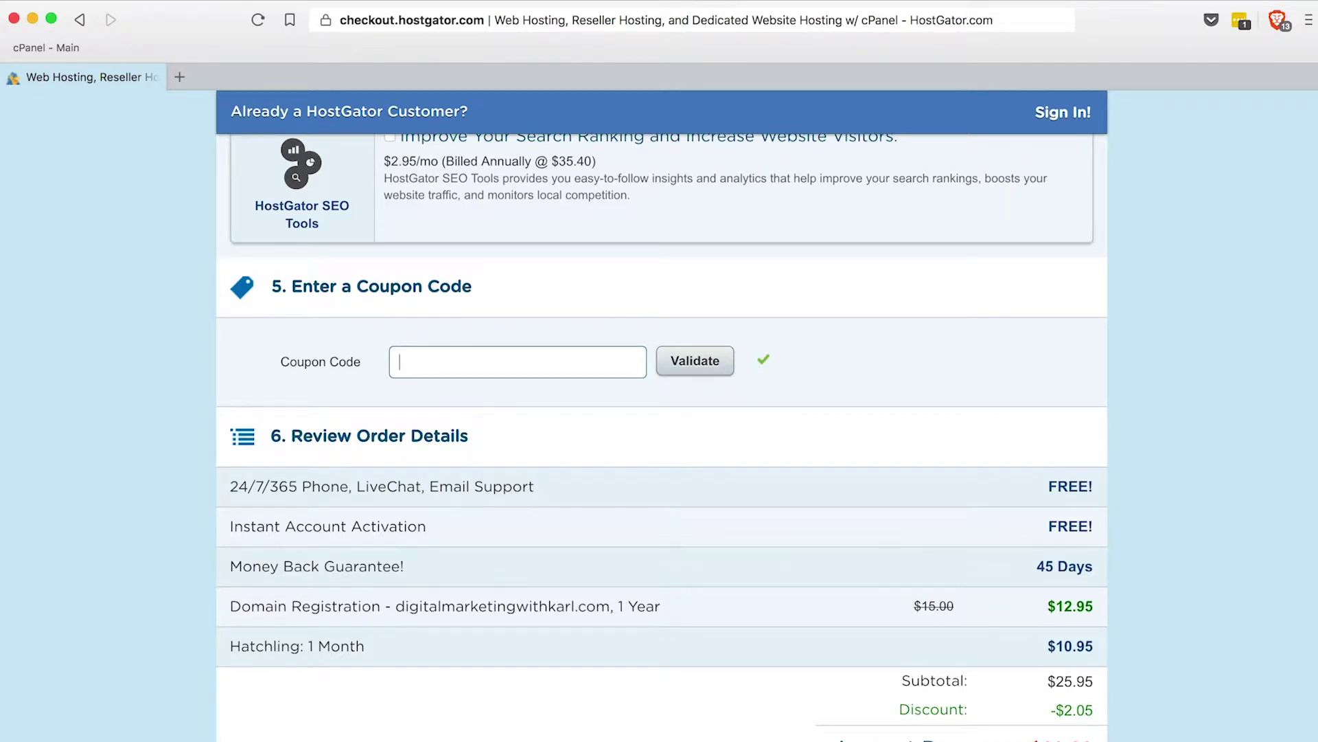
pyautogui.write('DMWITHKARL')
pyautogui.click(702, 369)
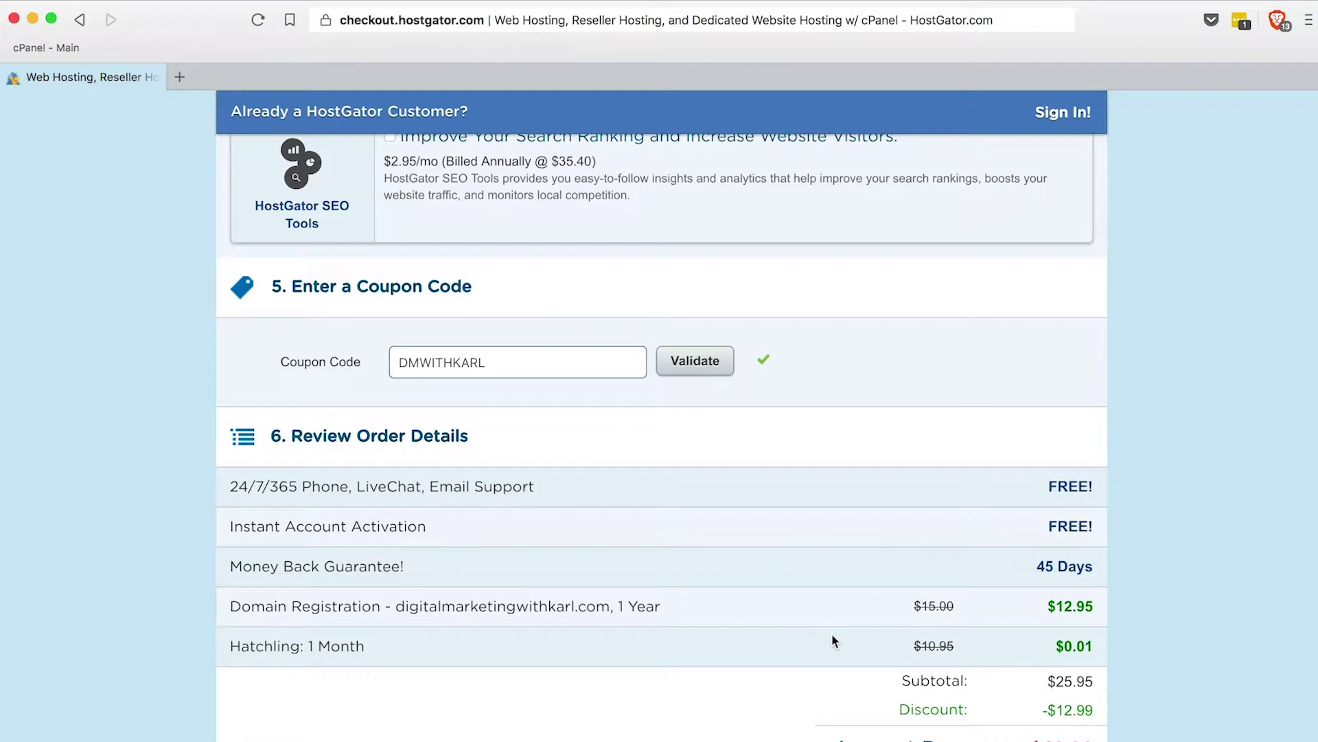
pyautogui.scroll(-3, 835, 640)
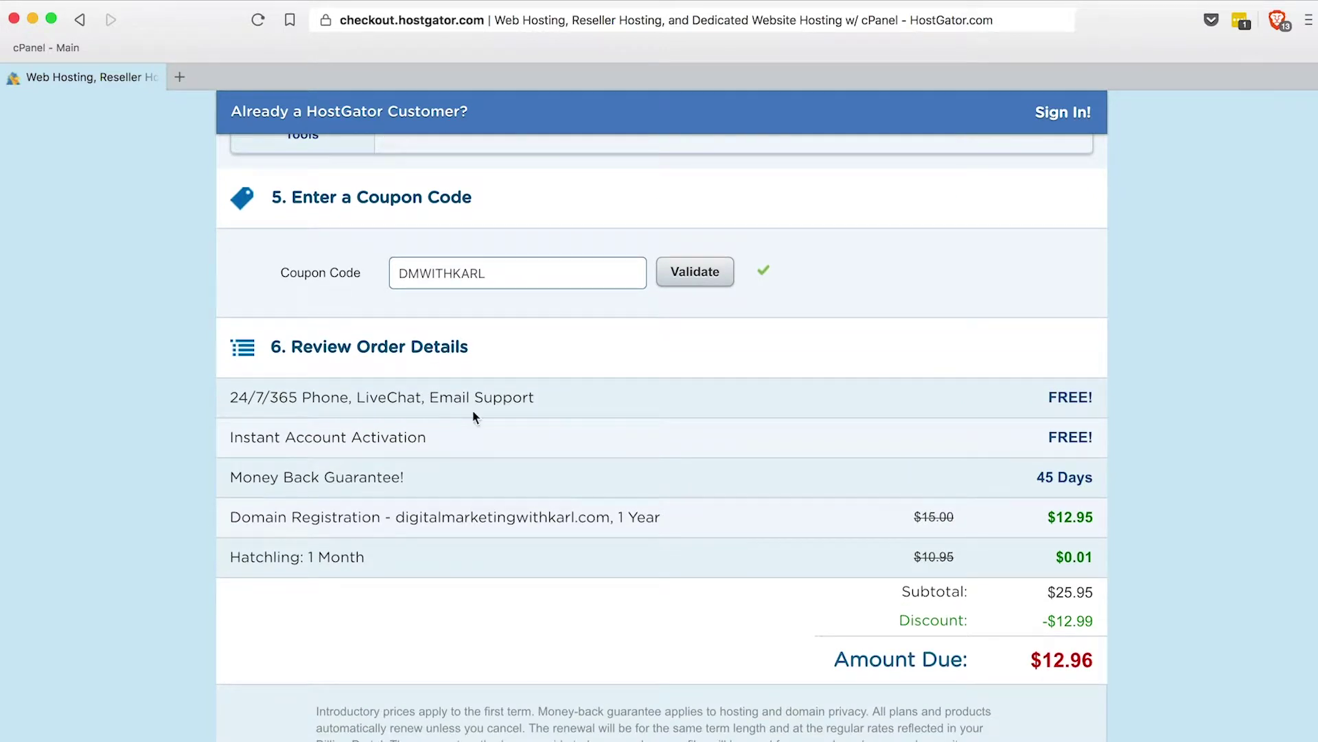
pyautogui.scroll(10, 543, 429)
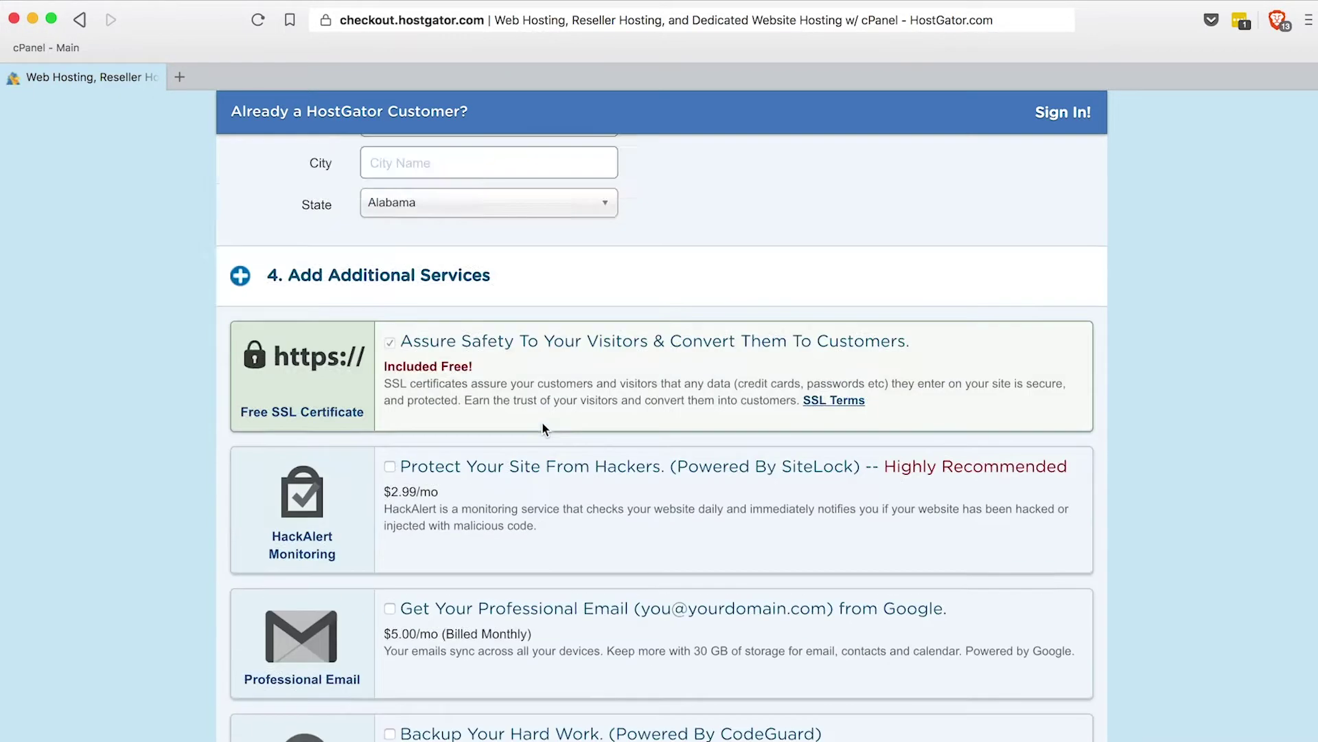
pyautogui.scroll(10, 542, 429)
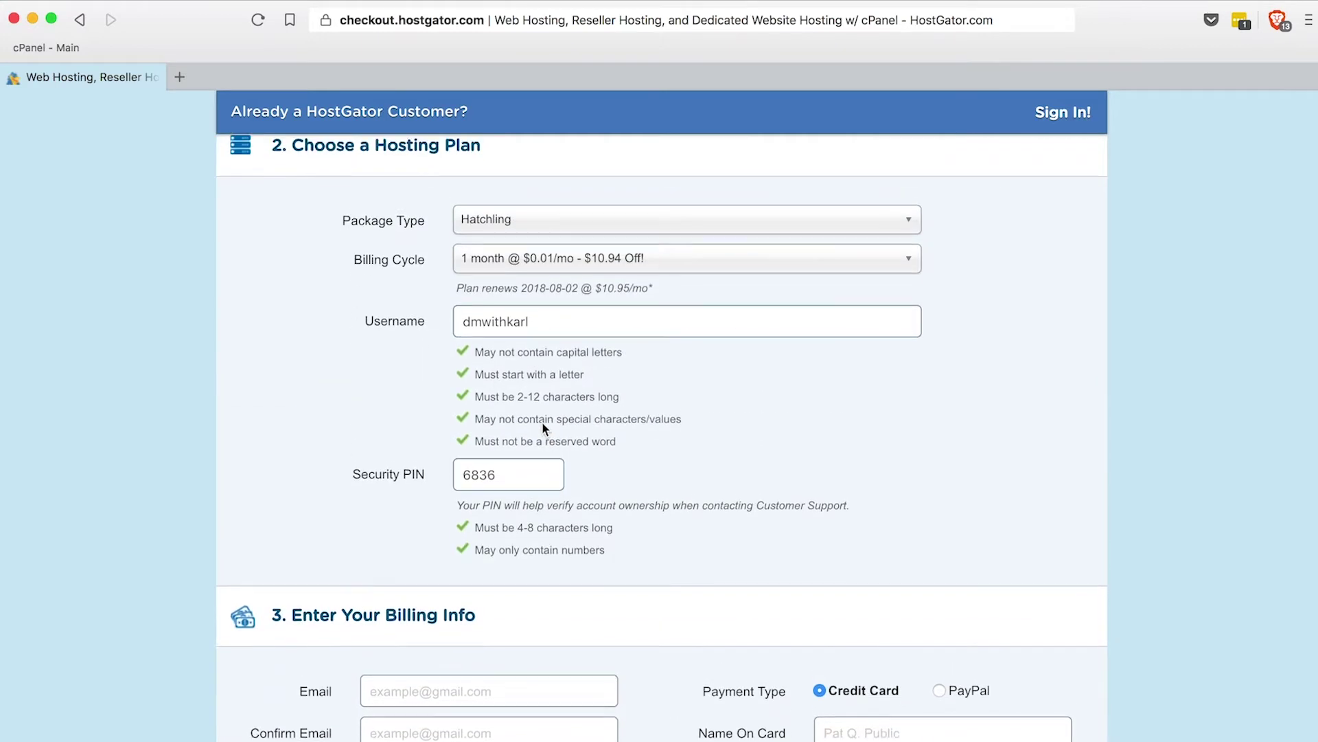
pyautogui.scroll(10, 541, 427)
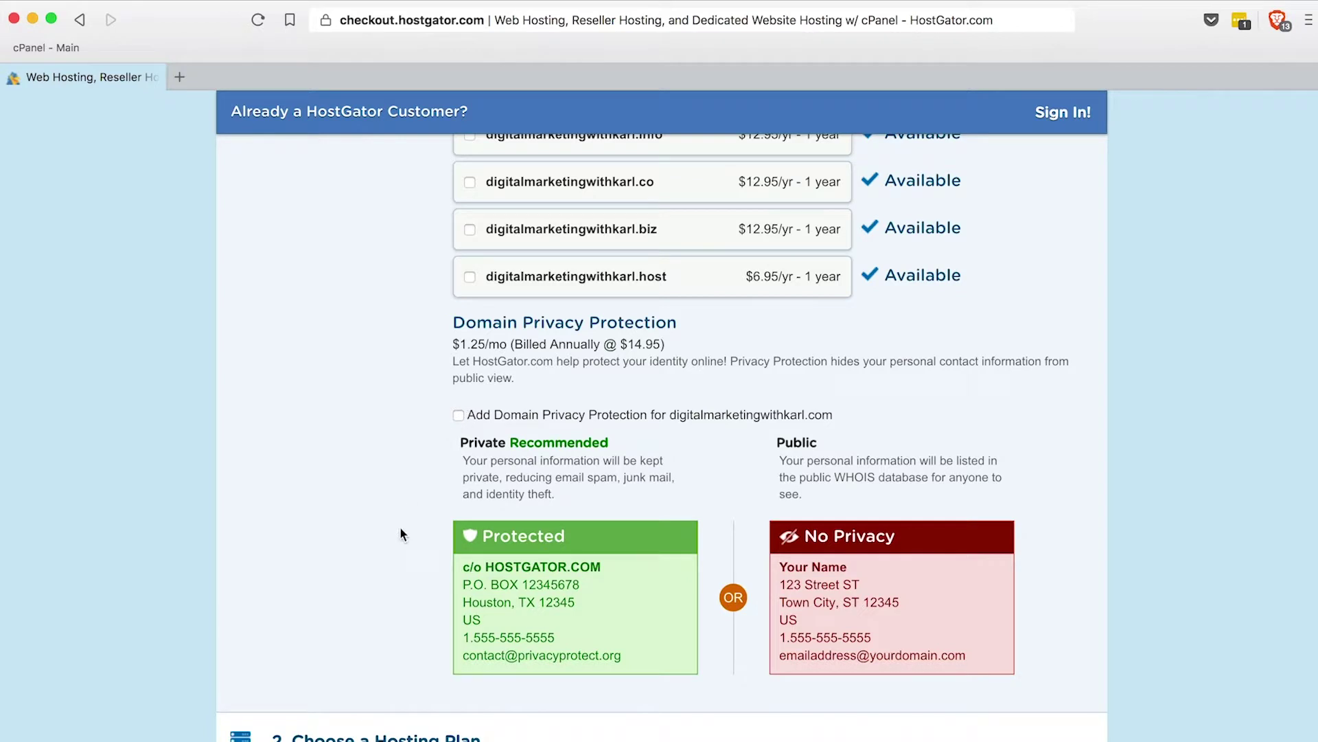
pyautogui.scroll(-15, 385, 453)
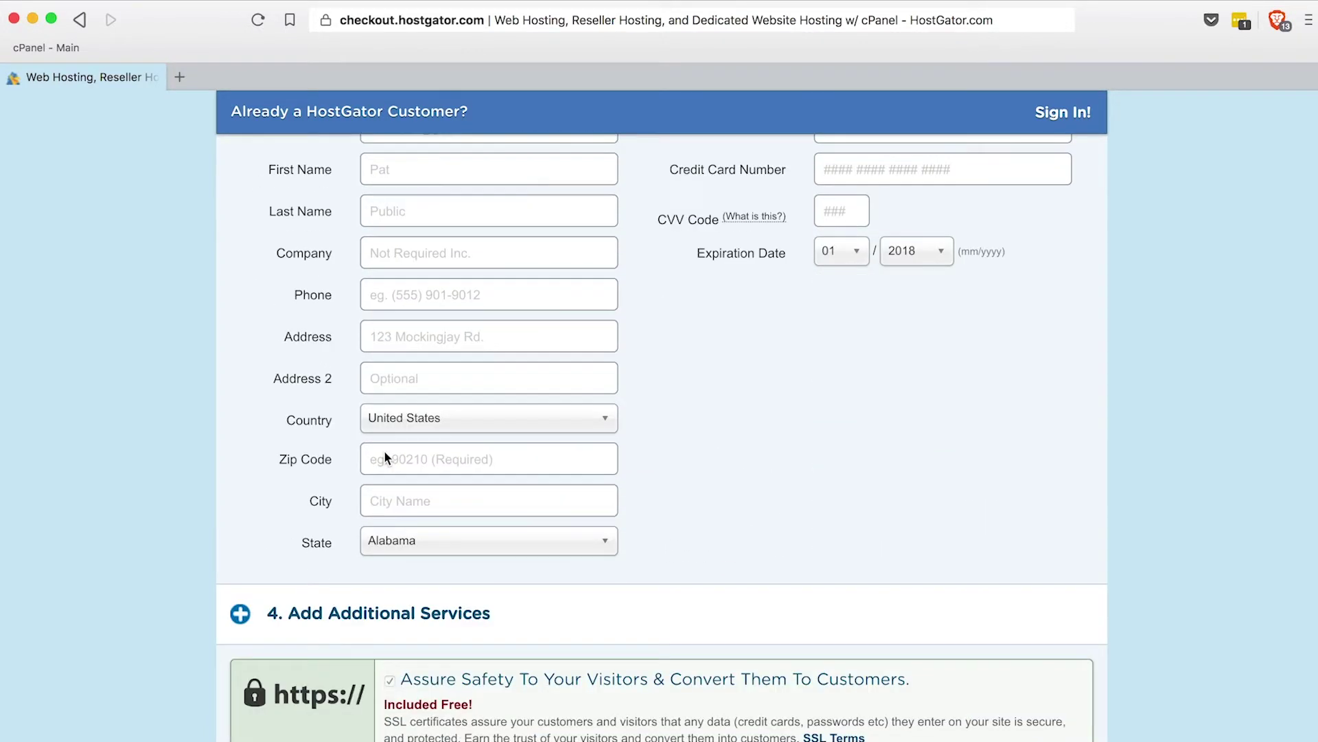
pyautogui.scroll(-2, 385, 456)
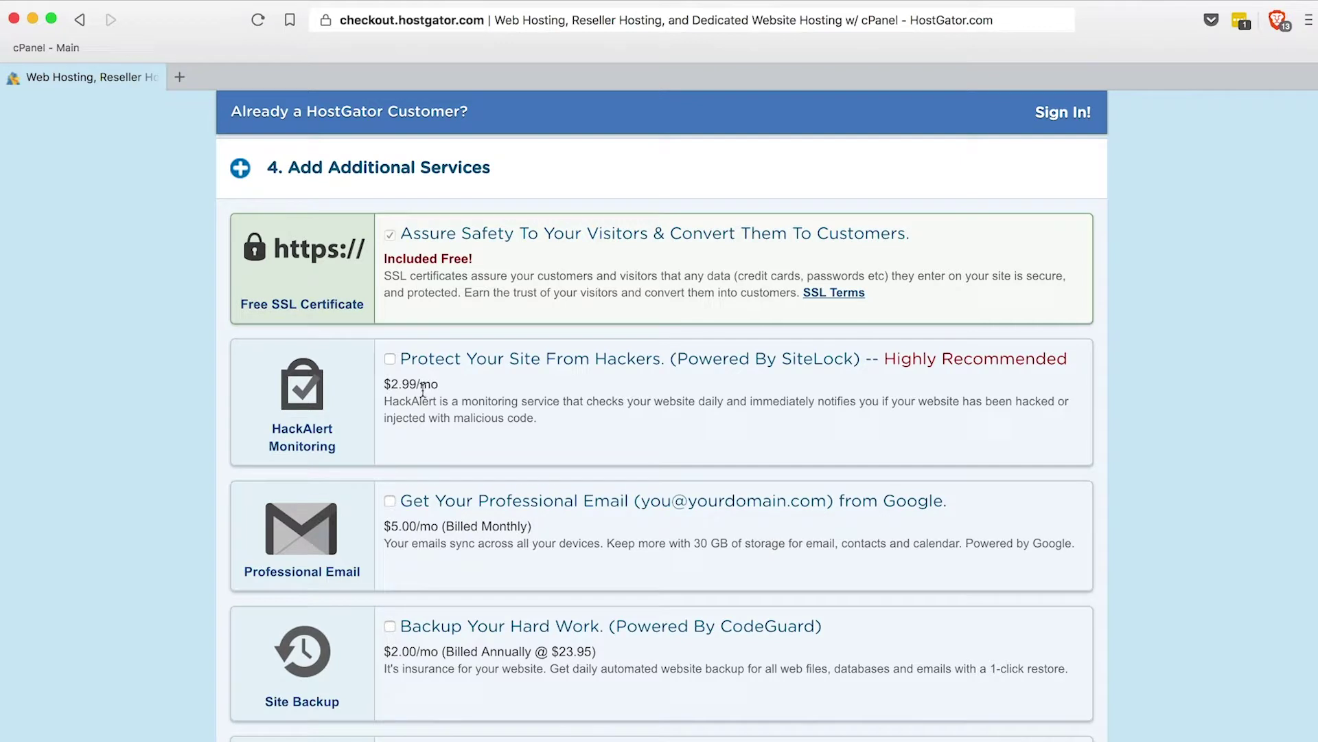
pyautogui.scroll(-5, 421, 631)
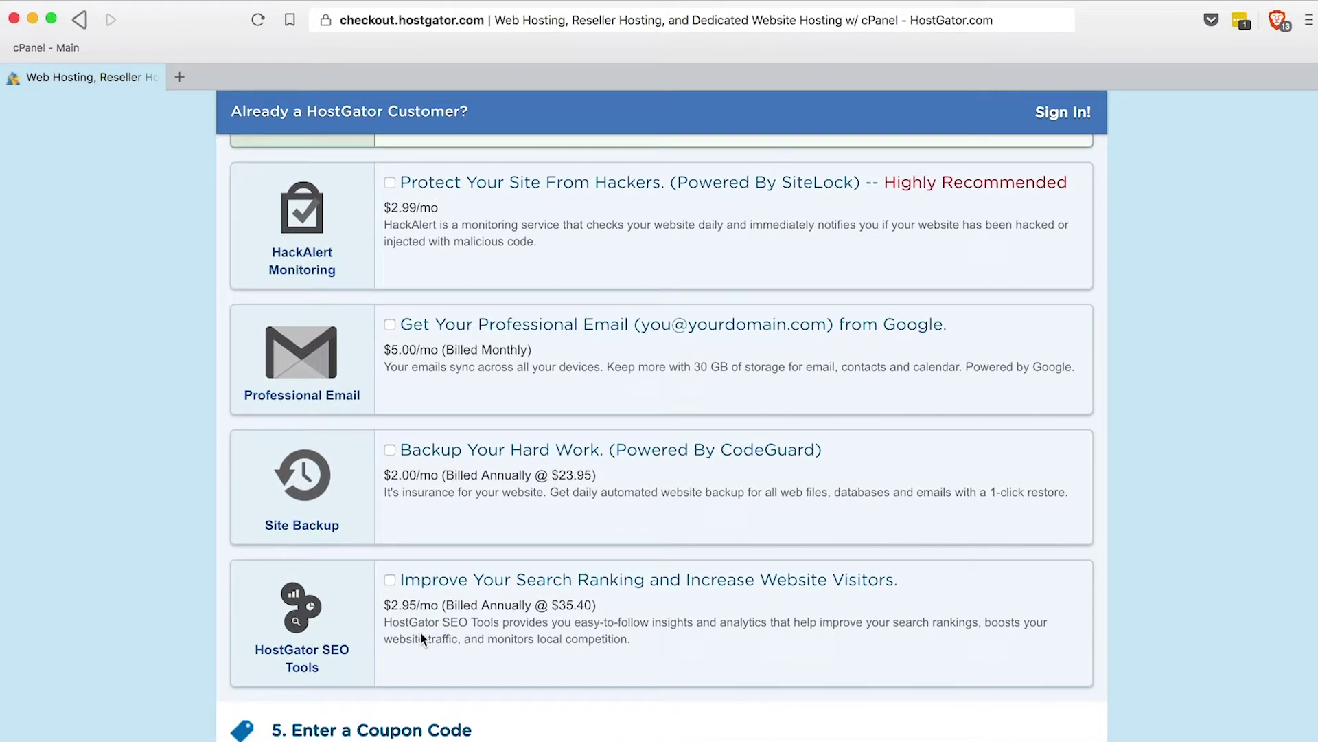
pyautogui.scroll(-10, 404, 603)
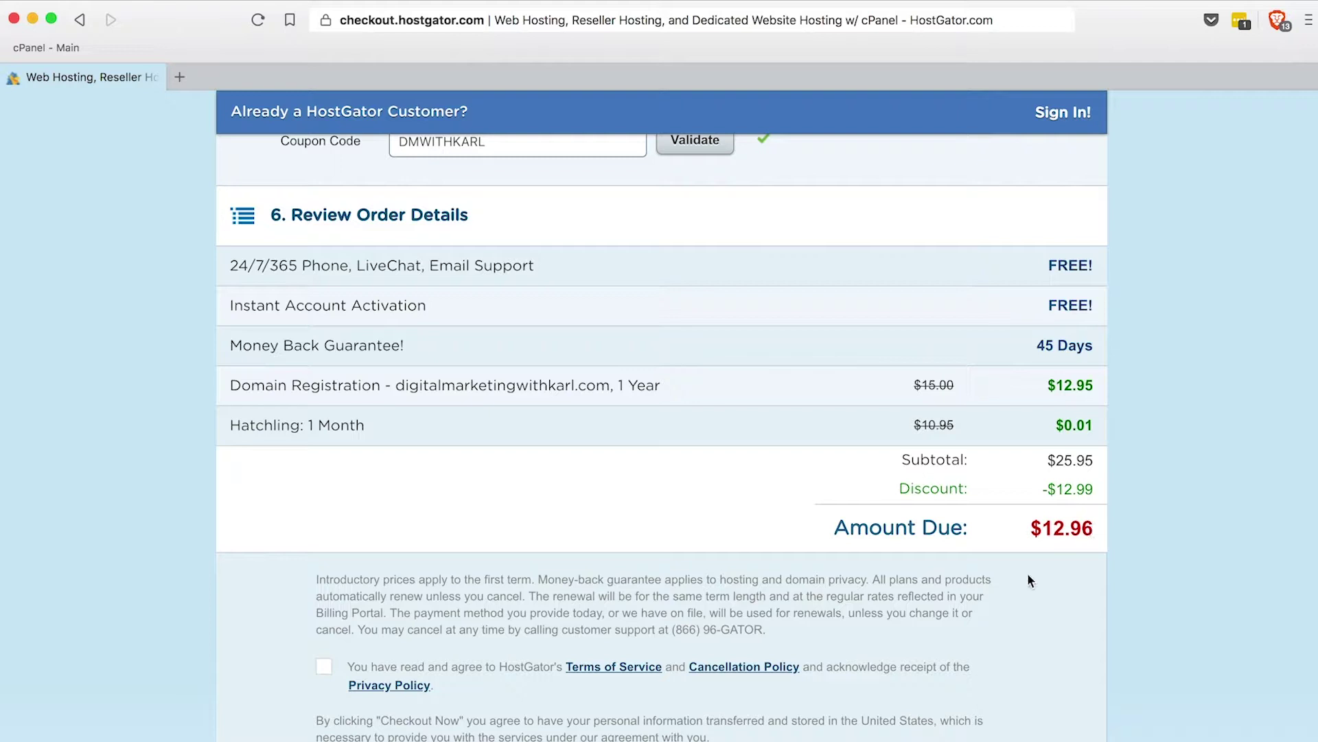
pyautogui.scroll(-3, 1015, 635)
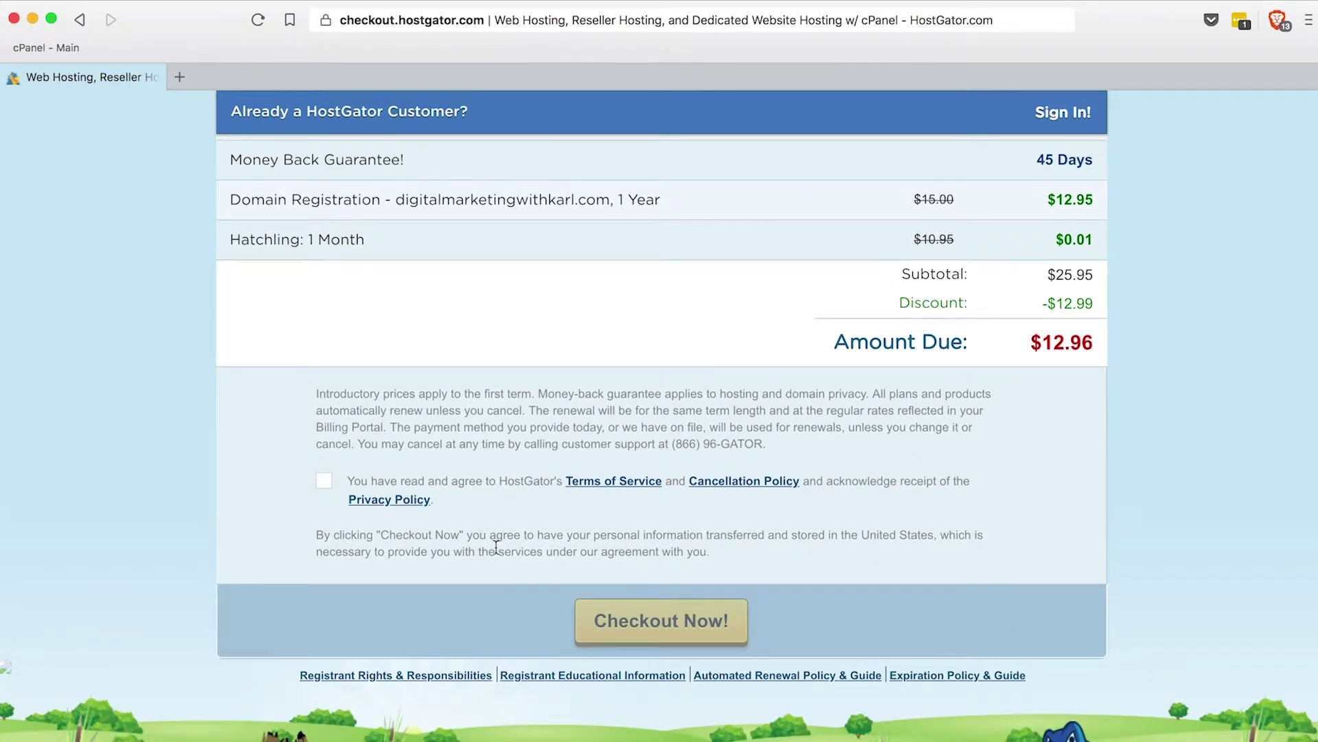
# Tick the Terms of Service checkbox on the HostGator checkout form
pyautogui.click(326, 487)
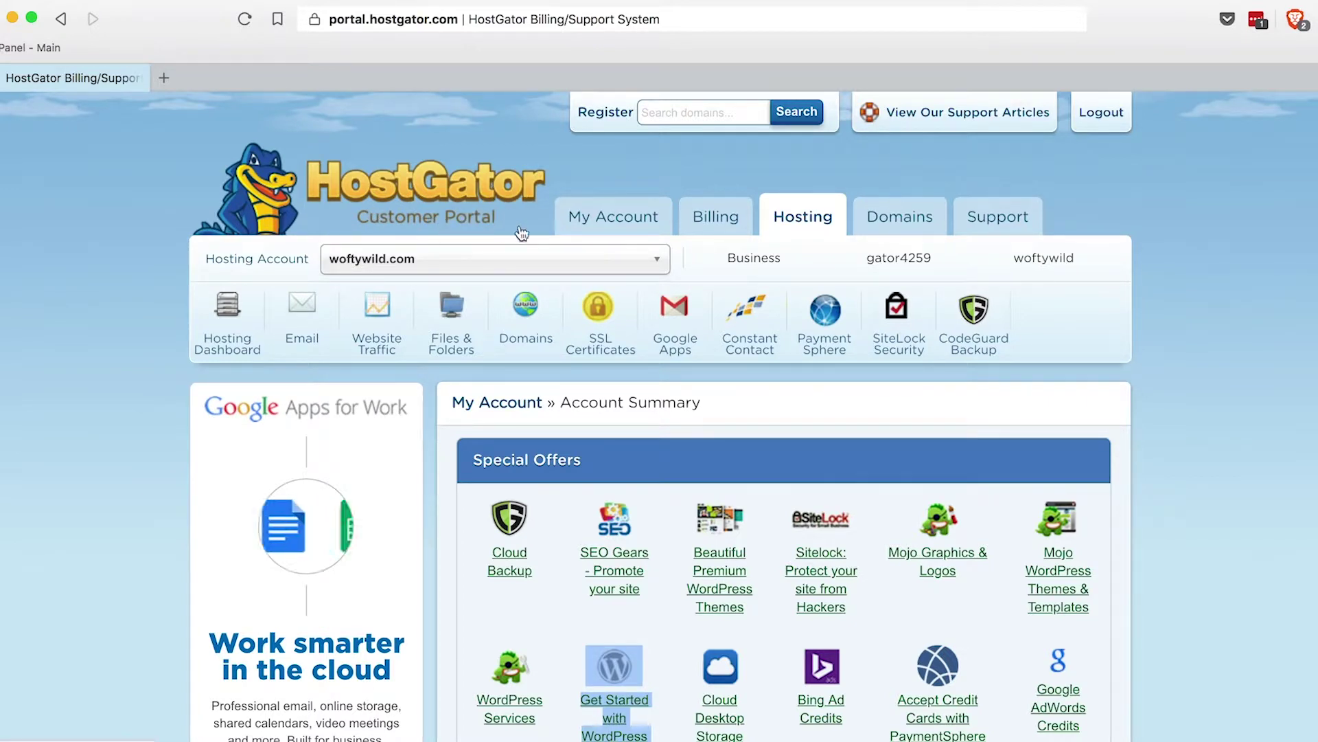
pyautogui.click(959, 424)
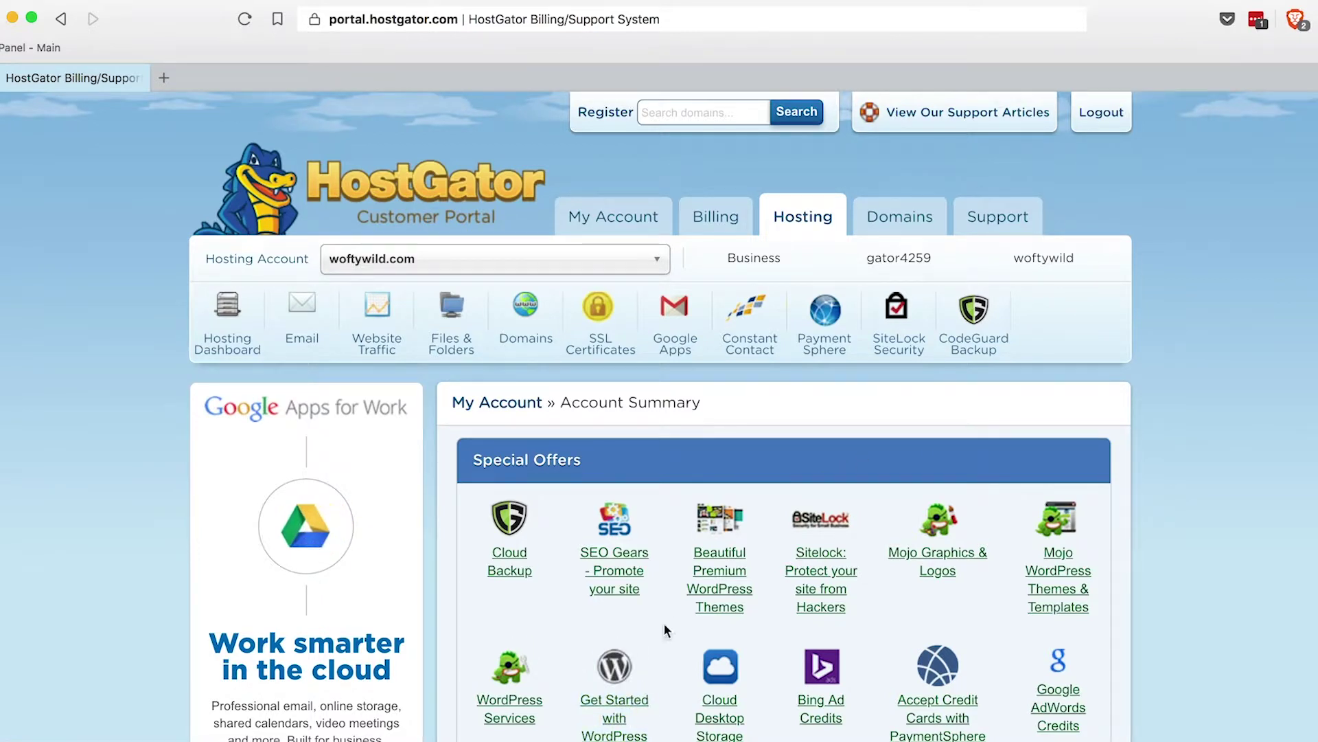
pyautogui.scroll(-3, 614, 707)
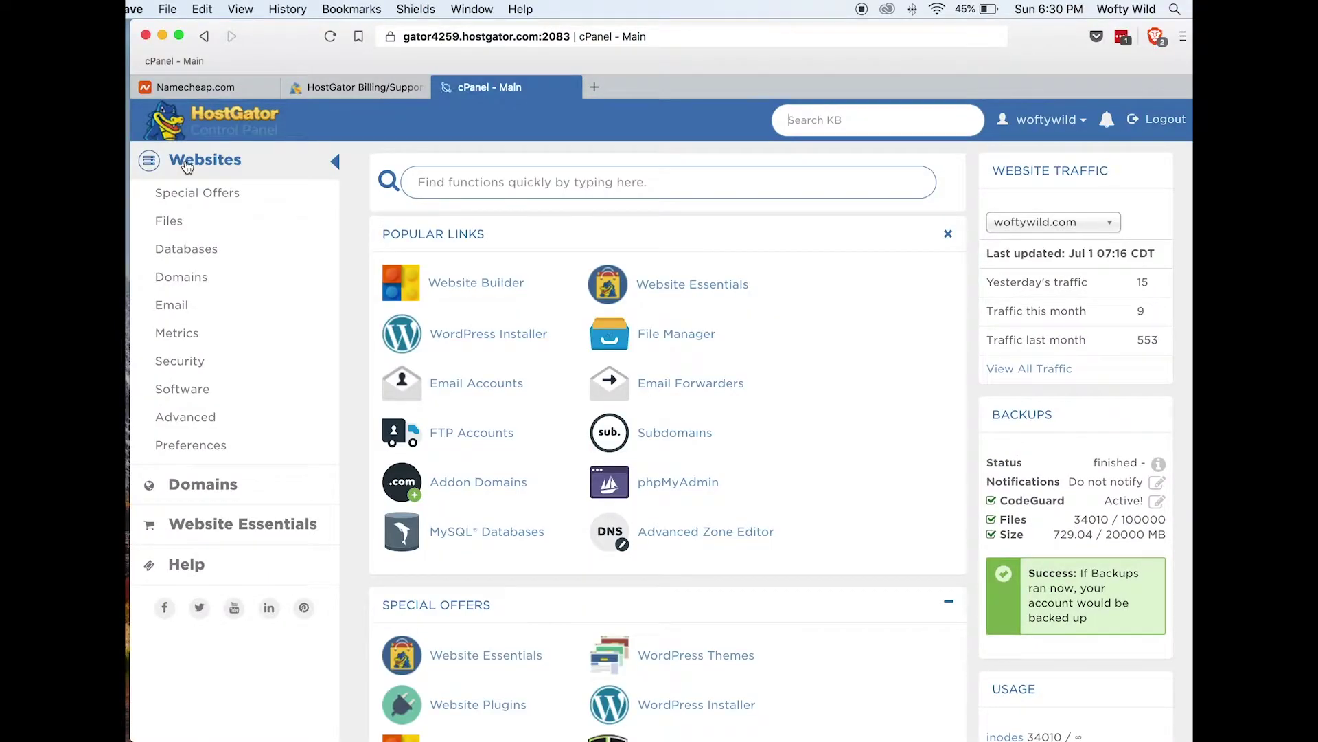
# Start the WordPress installer and select the dmwithkarl.com domain to install on
pyautogui.click(473, 341)
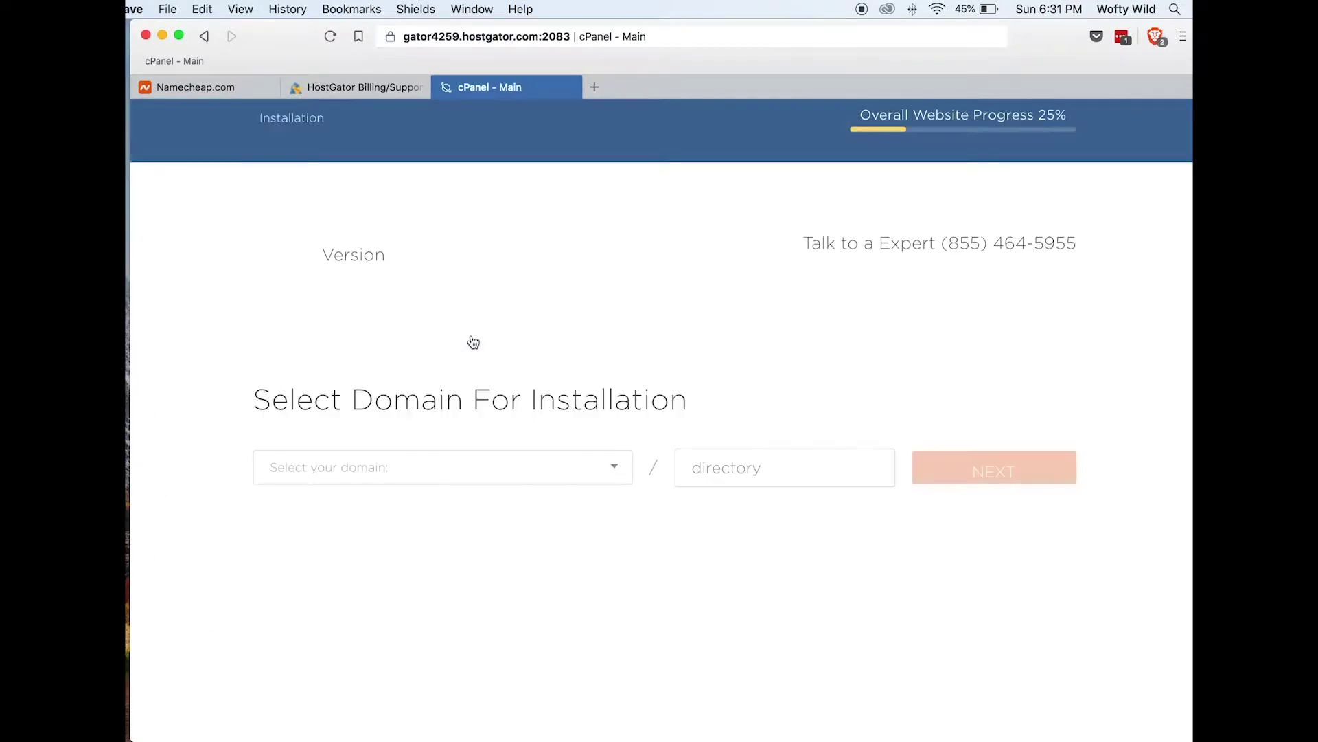
pyautogui.click(570, 479)
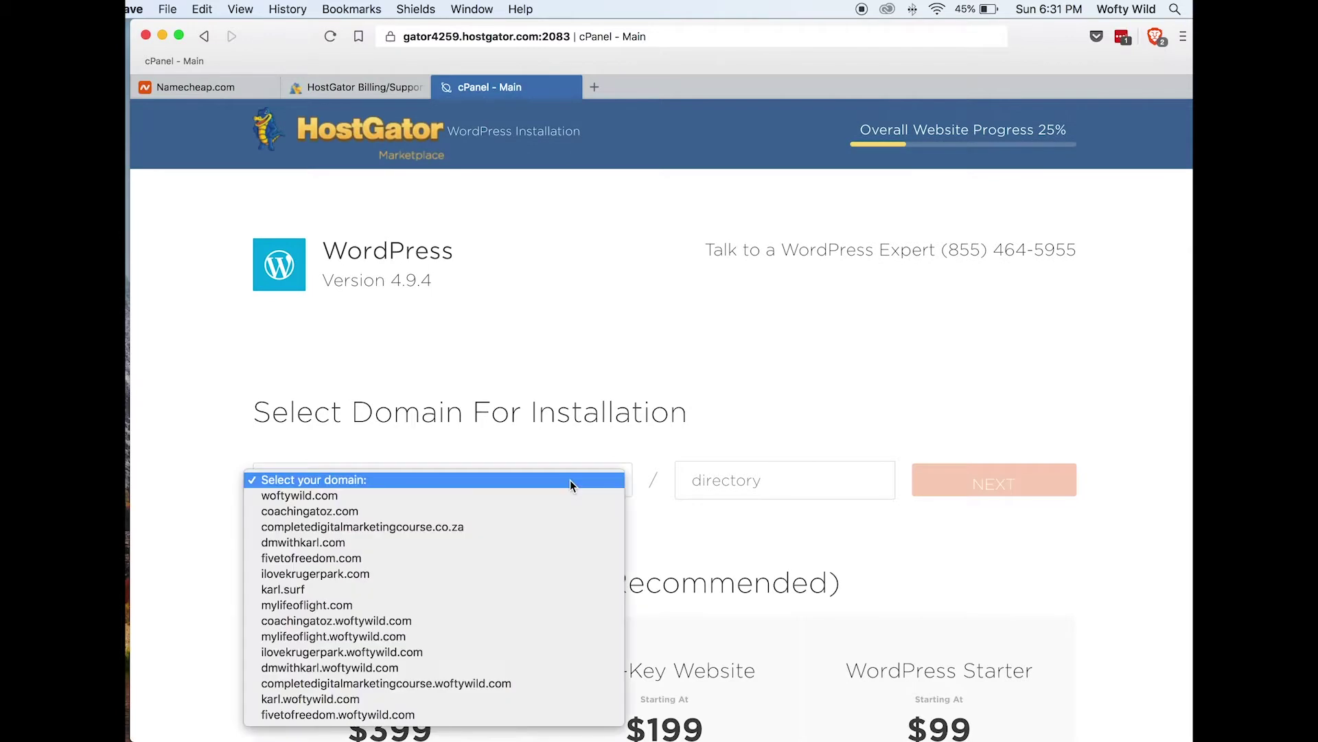
pyautogui.click(507, 542)
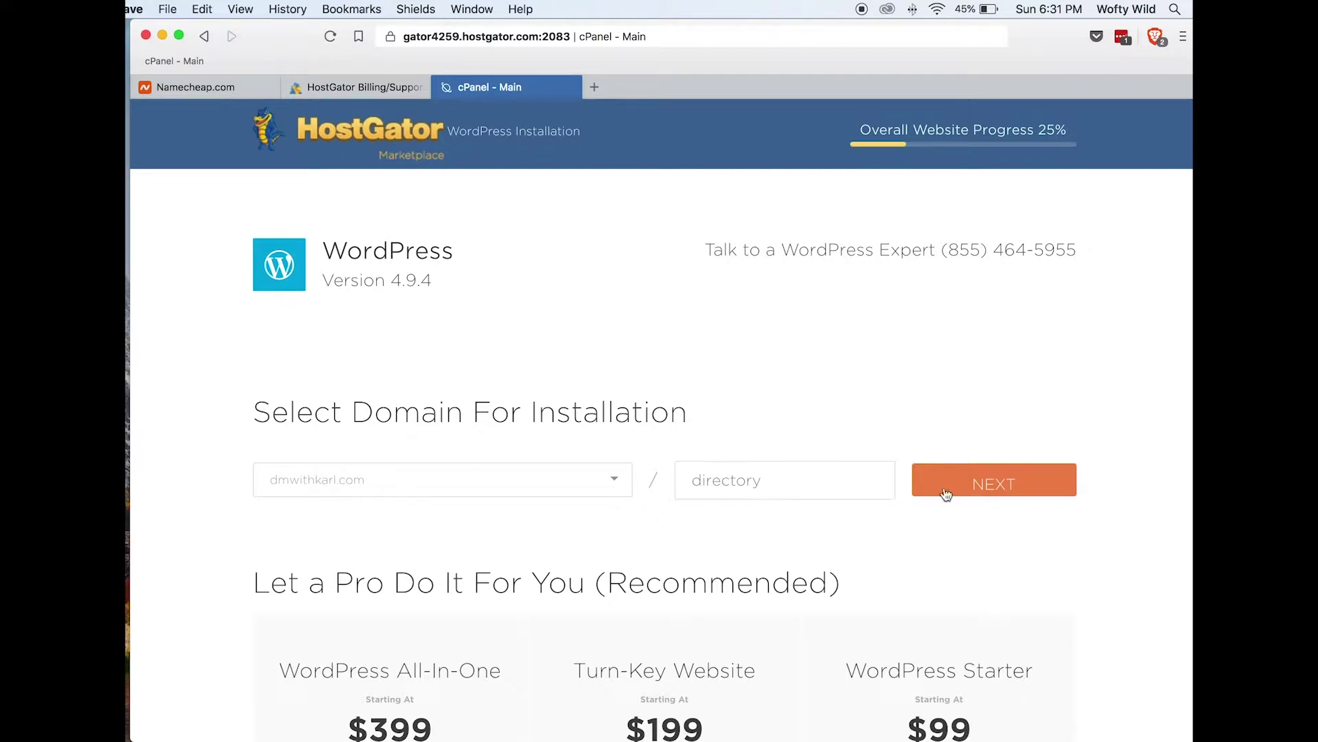
pyautogui.click(997, 488)
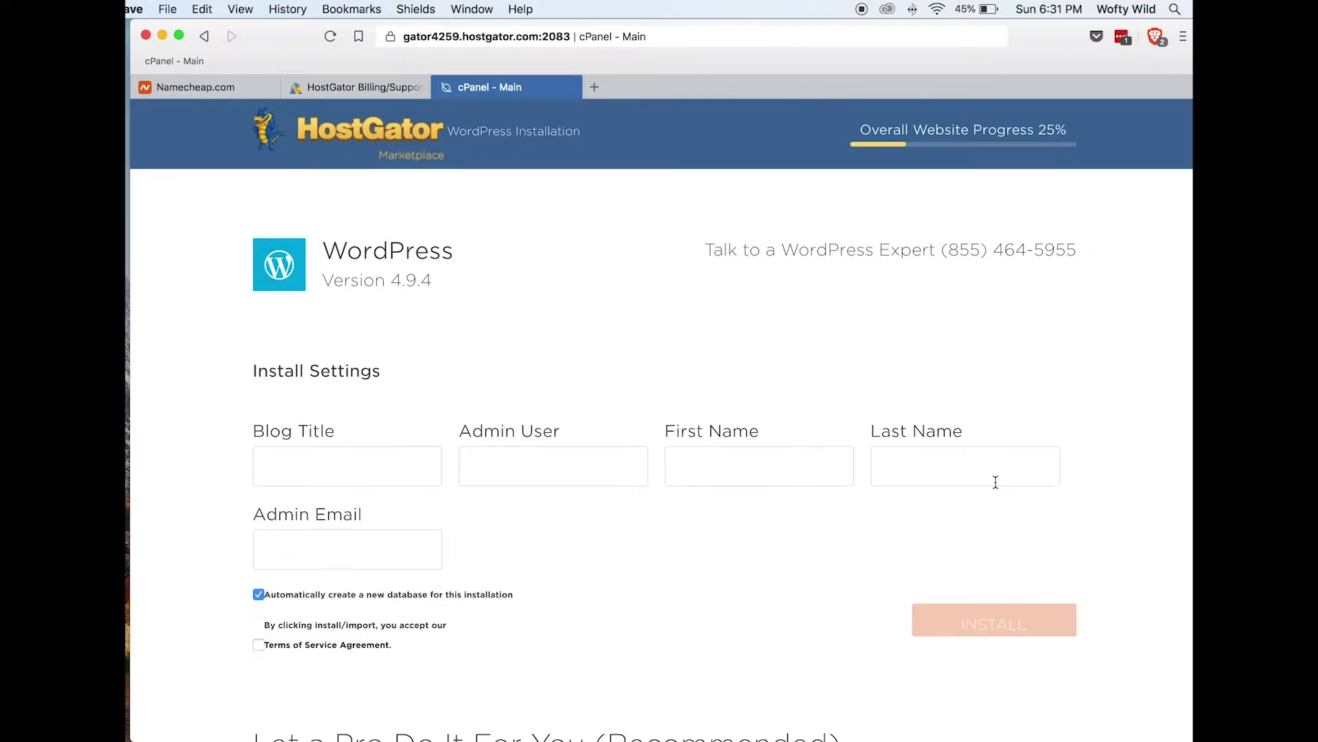
# Set blog title 'DM with Karl', enter admin username, names and email, accept terms, install
pyautogui.write('DM with Karl')
pyautogui.click(526, 458)
pyautogui.write('Karl')
pyautogui.click(723, 474)
pyautogui.write('Karl')
pyautogui.click(909, 467)
pyautogui.write('Oftebro')
pyautogui.click(301, 544)
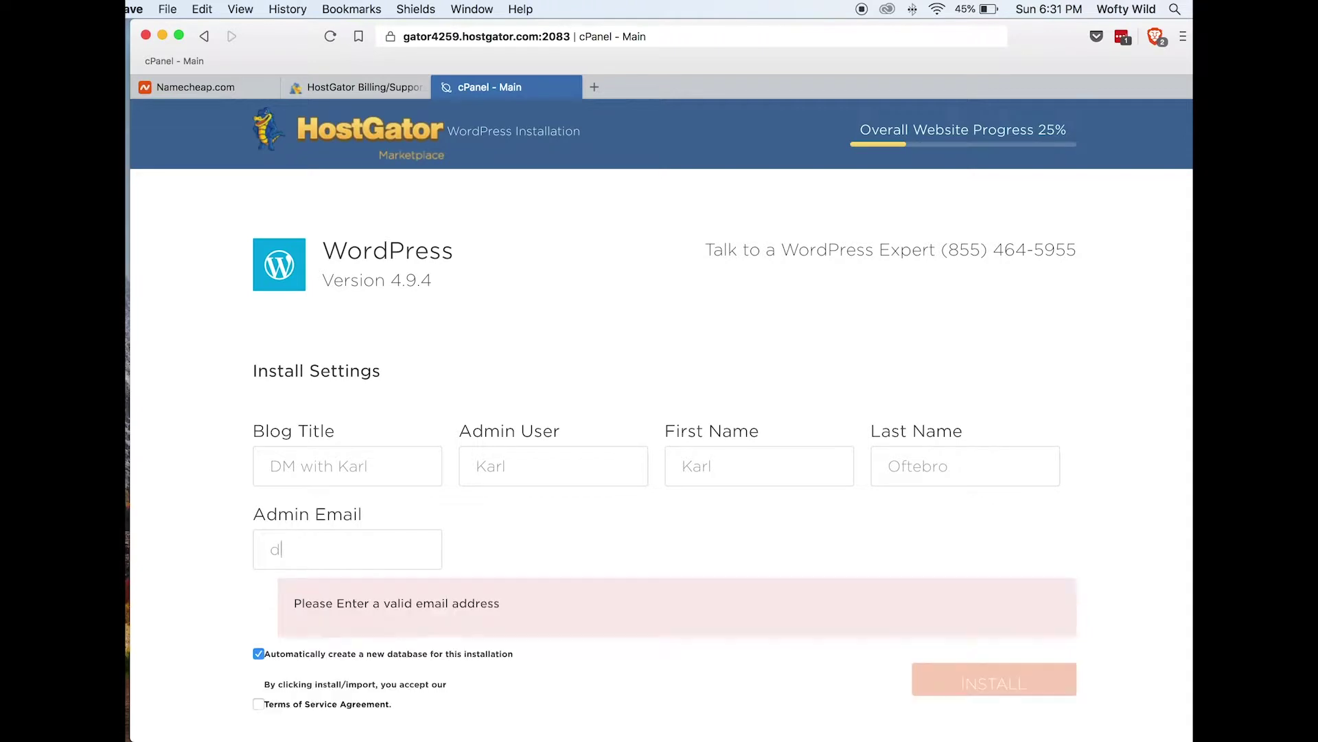
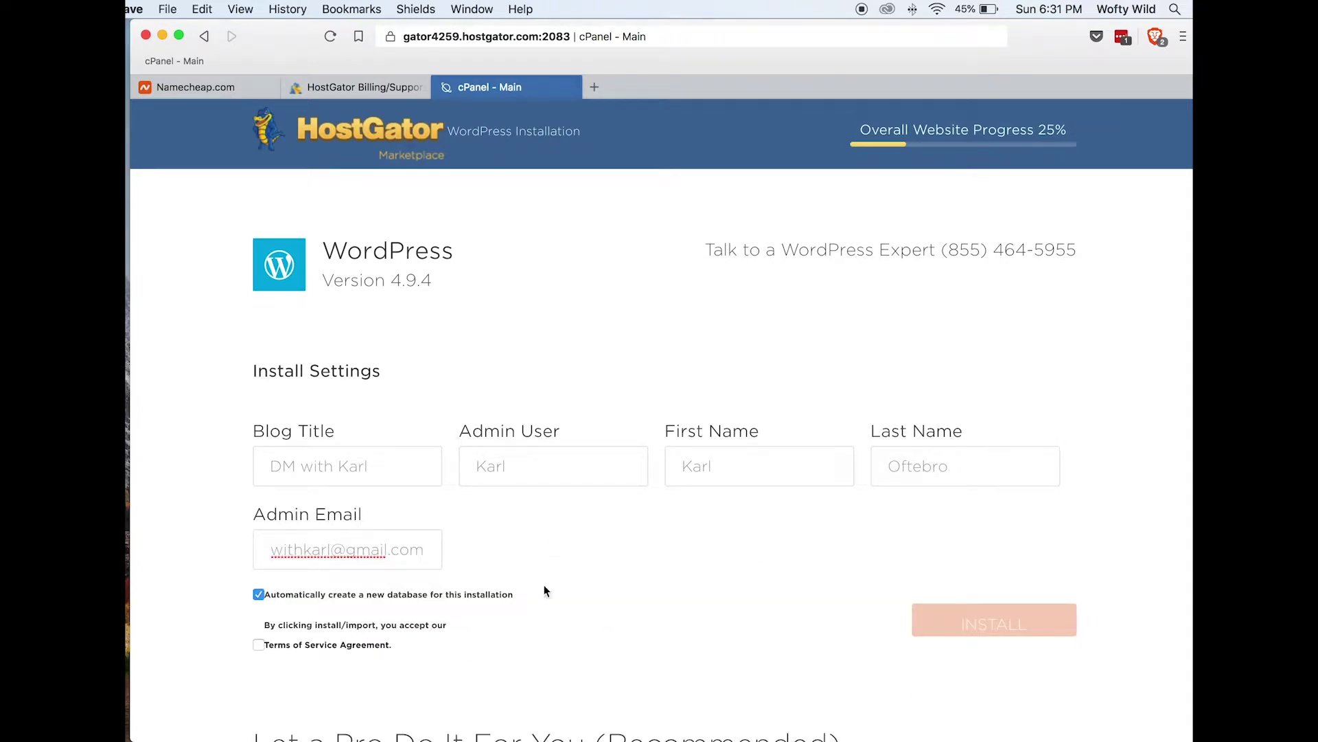
pyautogui.click(258, 645)
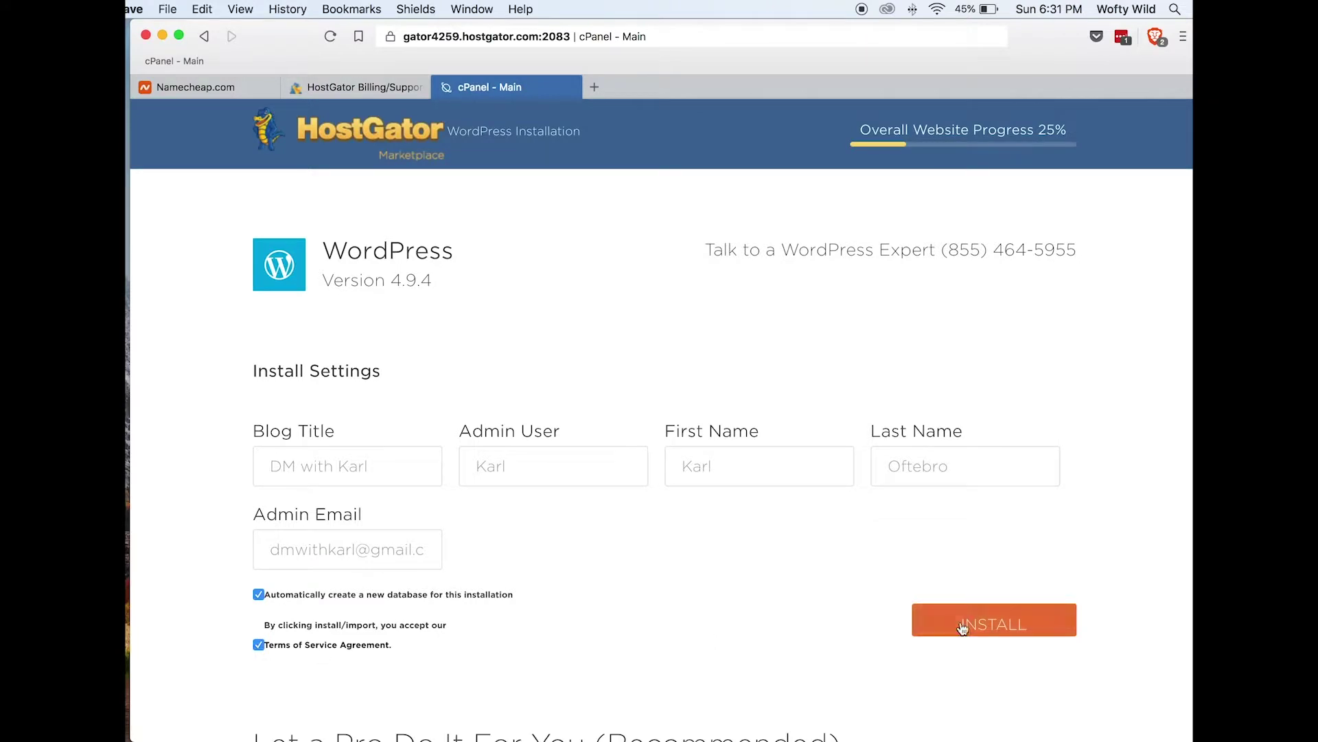
pyautogui.click(1004, 626)
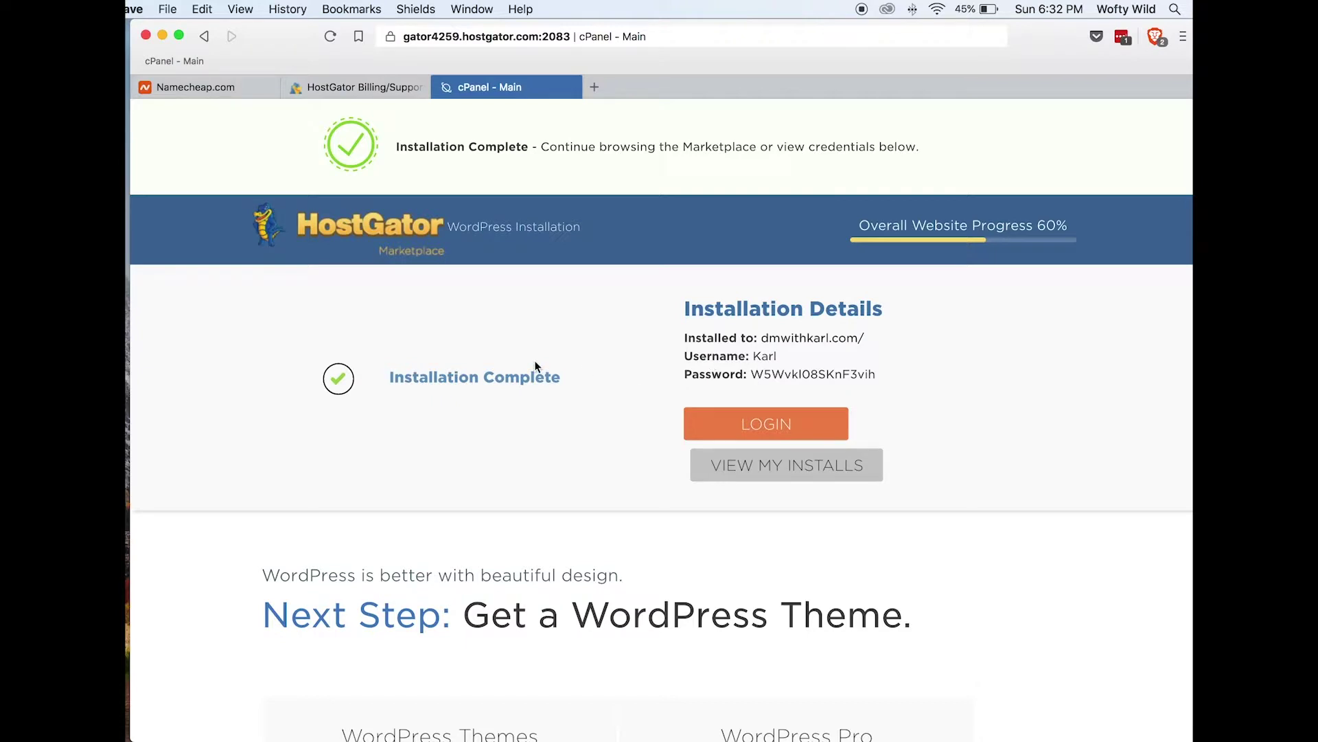
# Screenshot the dmwithkarl.com installation details, then go to the new site's WordPress login
pyautogui.press('super+shift+4')
pyautogui.moveTo(239, 103); pyautogui.dragTo(1126, 507)
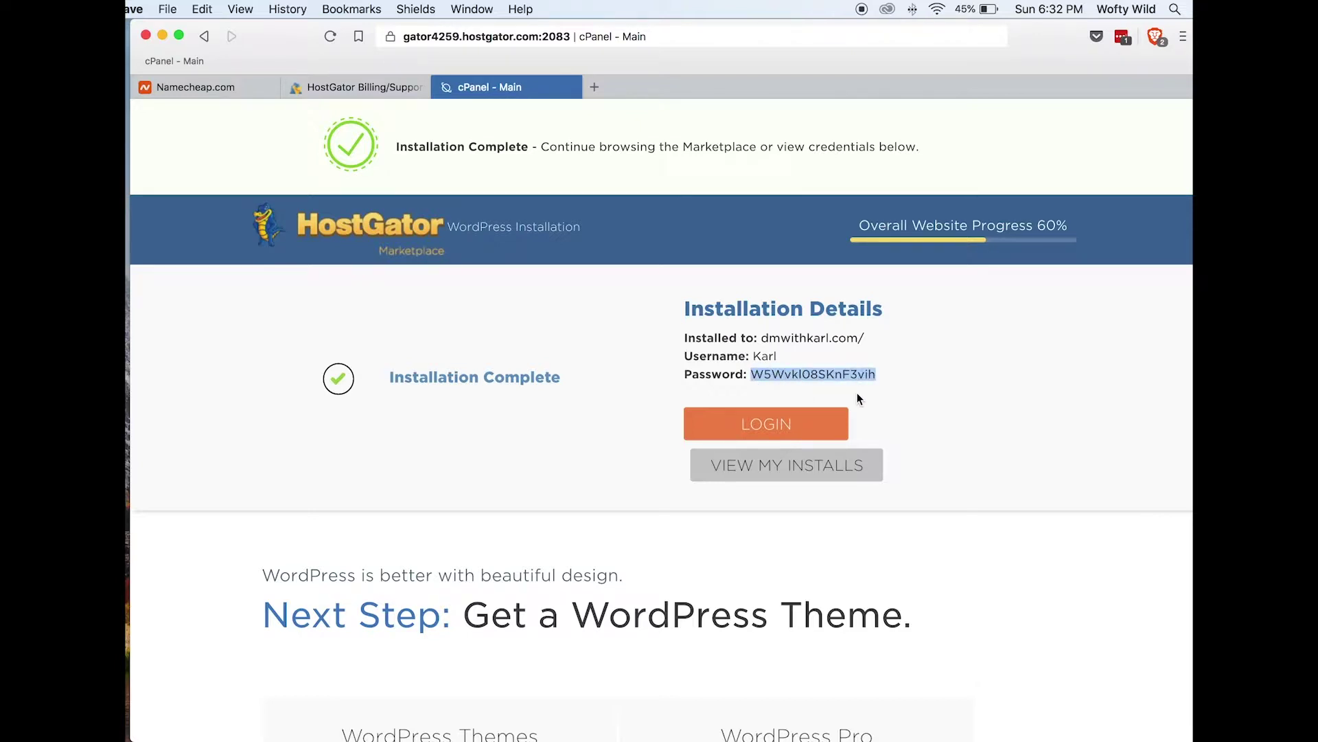
pyautogui.click(896, 385)
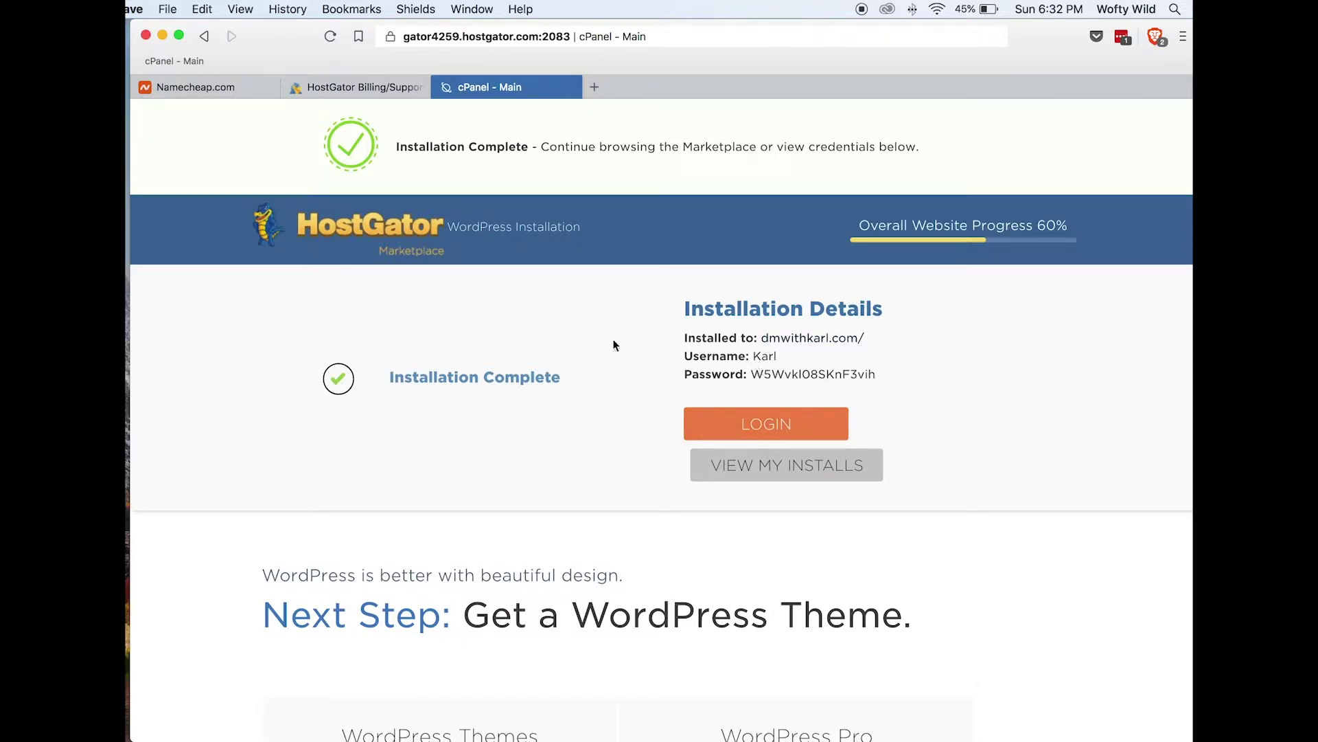
pyautogui.click(765, 426)
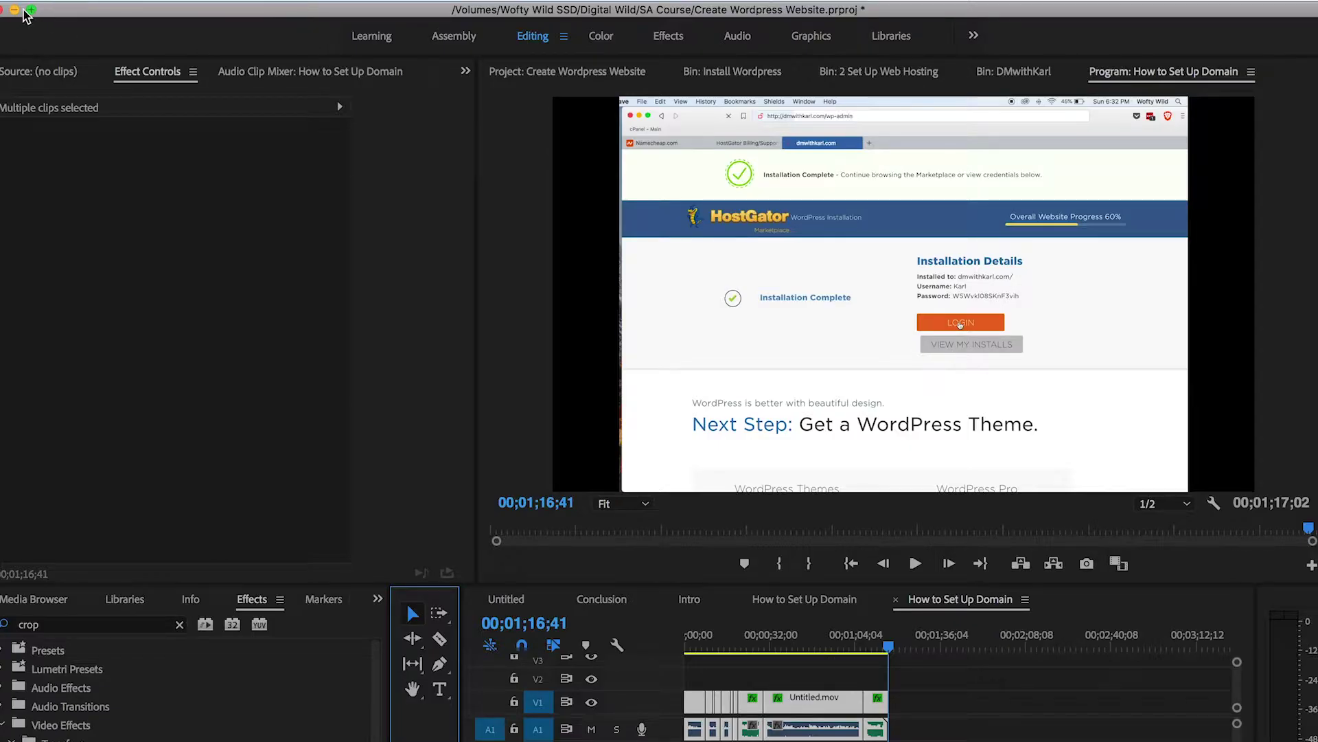
# Minimize Premiere Pro to reveal the WordPress login page in the browser
pyautogui.click(14, 10)
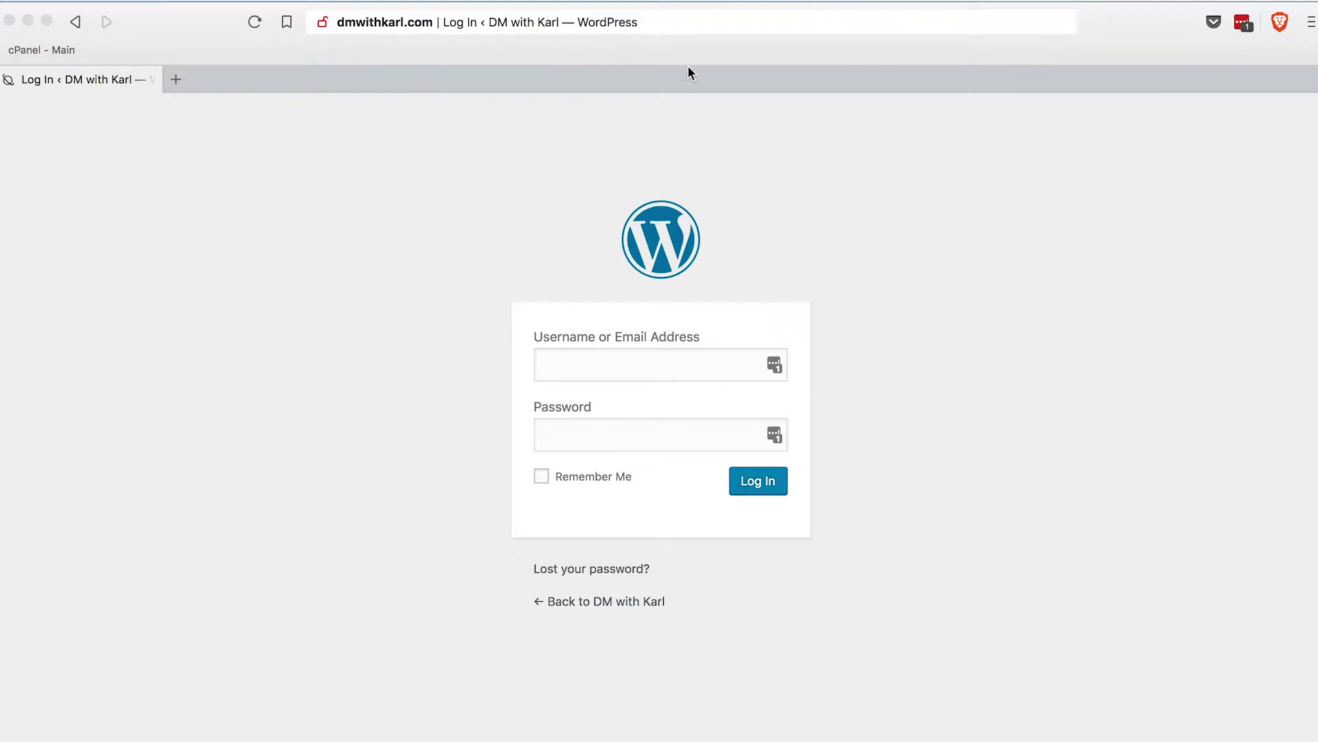
# Change the site address so it ends in /wp-admin and load it
pyautogui.click(662, 25)
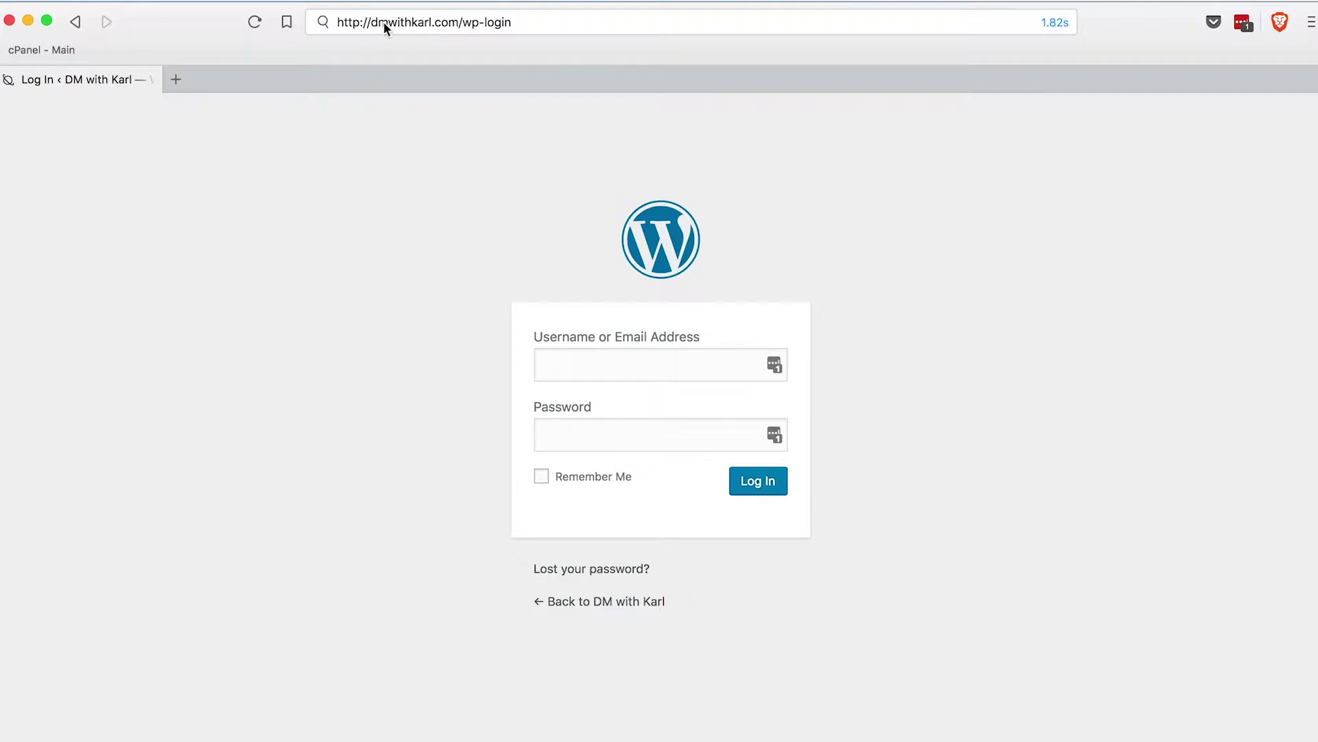
pyautogui.click(533, 23)
pyautogui.click(538, 25)
pyautogui.press('BackSpace')
pyautogui.press('BackSpace')
pyautogui.press('BackSpace')
pyautogui.press('BackSpace')
pyautogui.press('BackSpace')
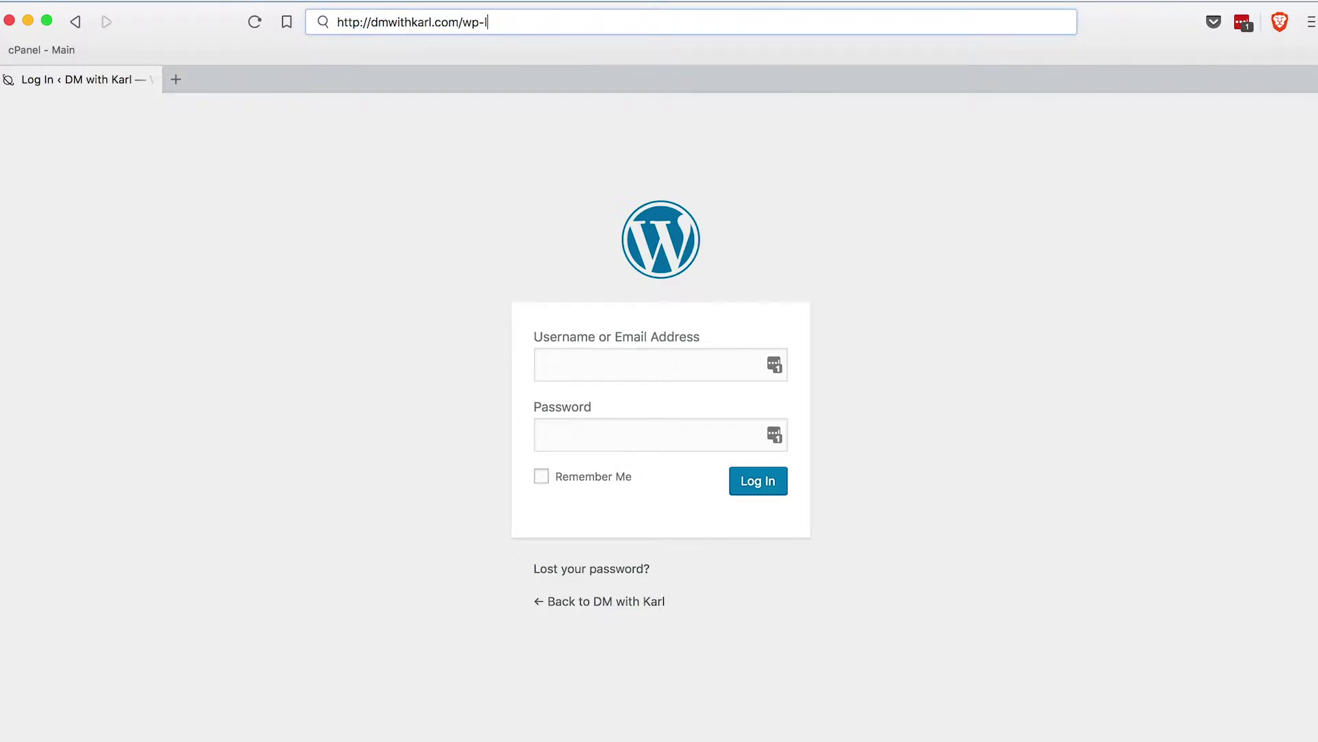
pyautogui.write('admin/')
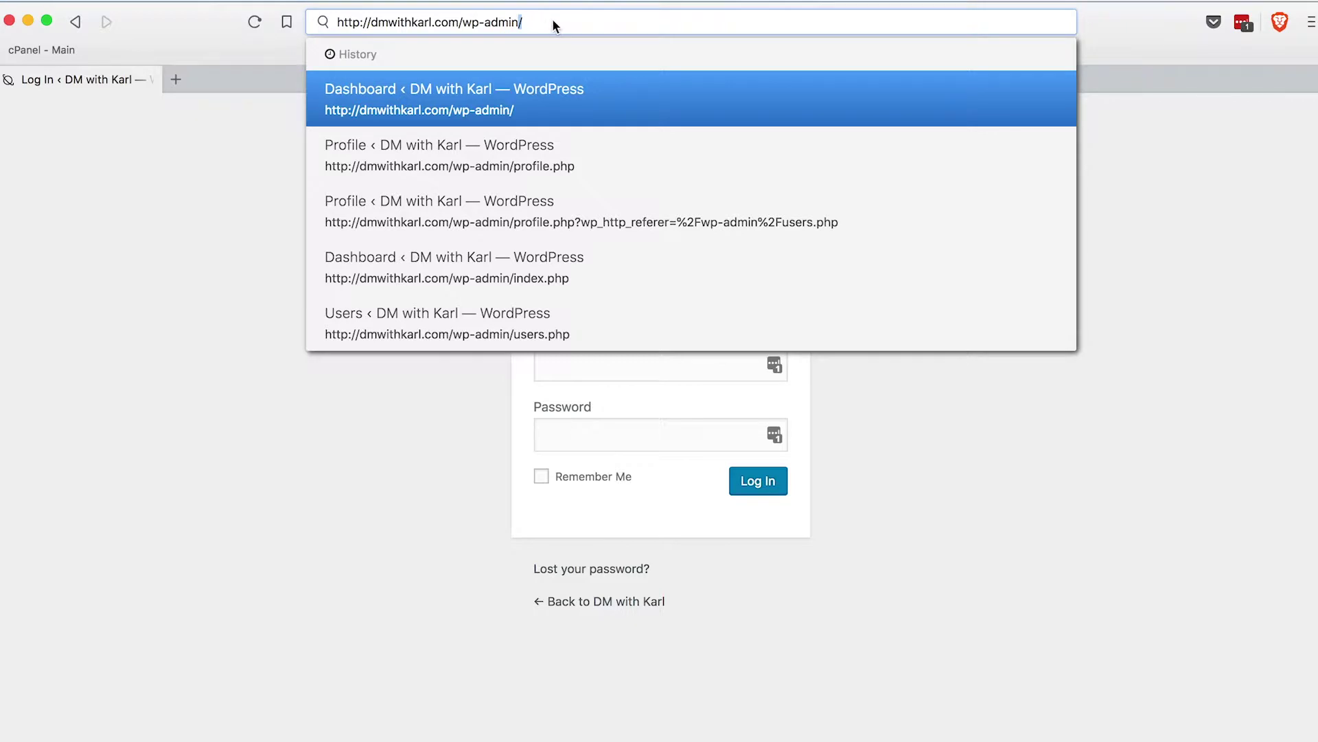
pyautogui.press('BackSpace')
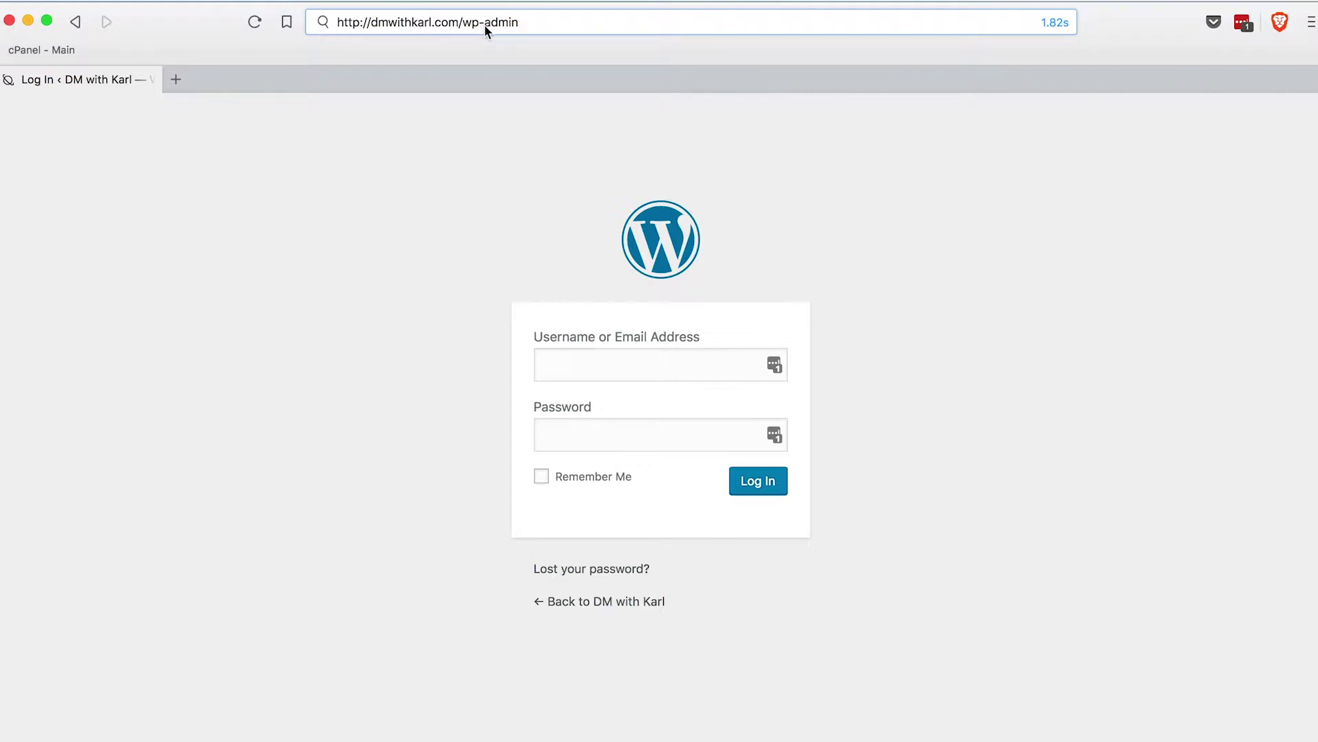
# Log in with the admin username and password, with Remember Me ticked
pyautogui.click(569, 365)
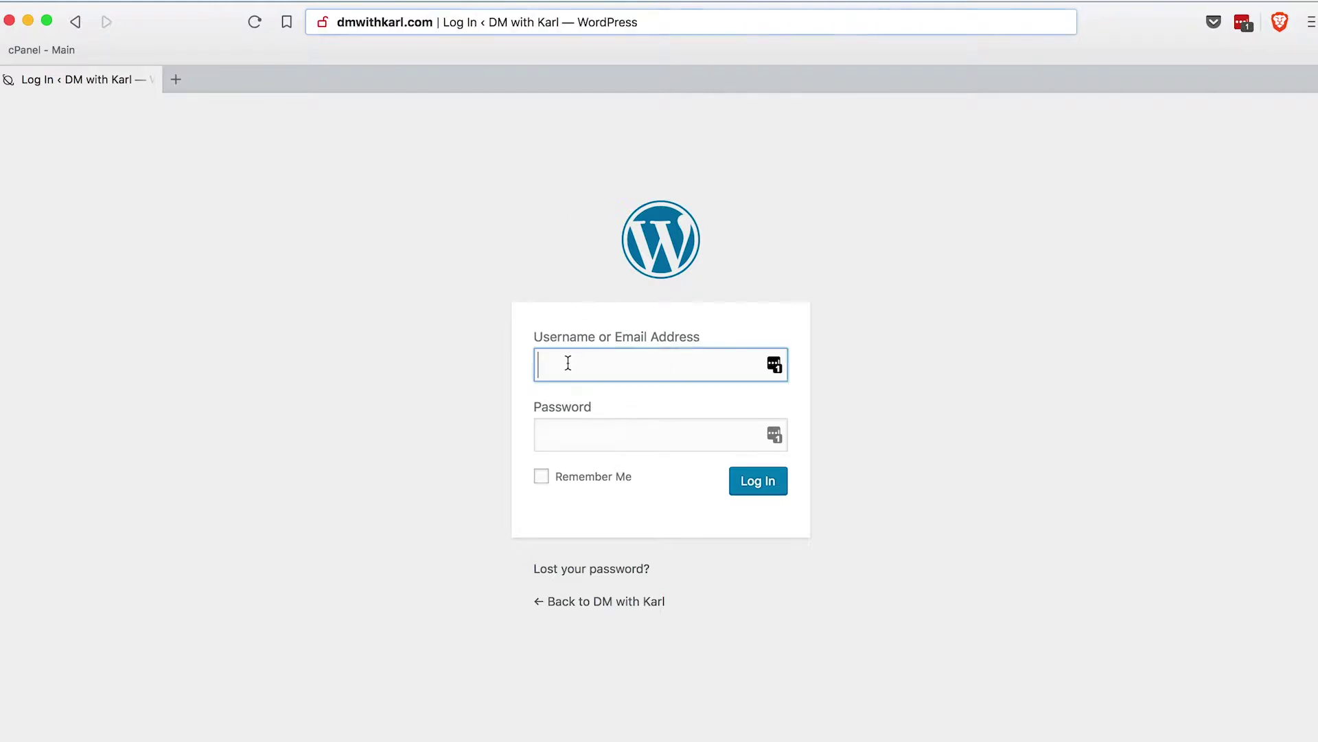
pyautogui.write('Karl')
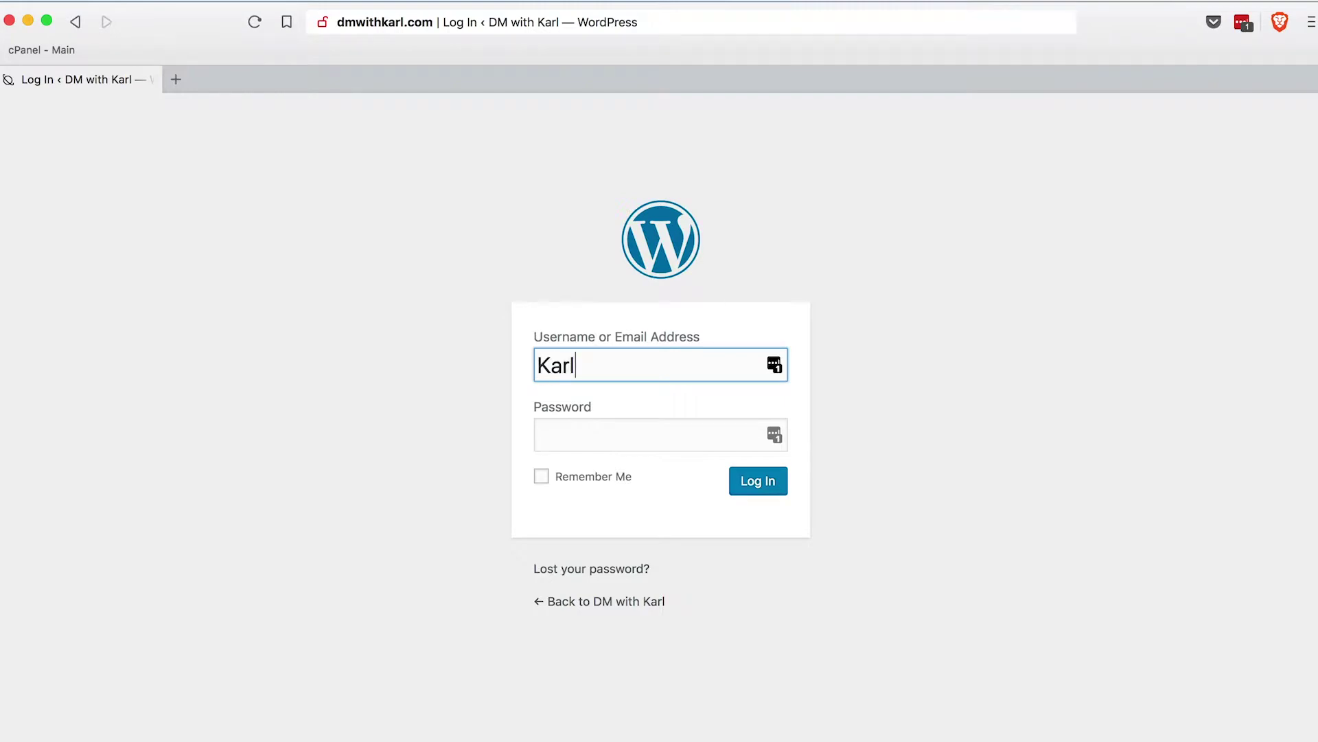
pyautogui.click(576, 437)
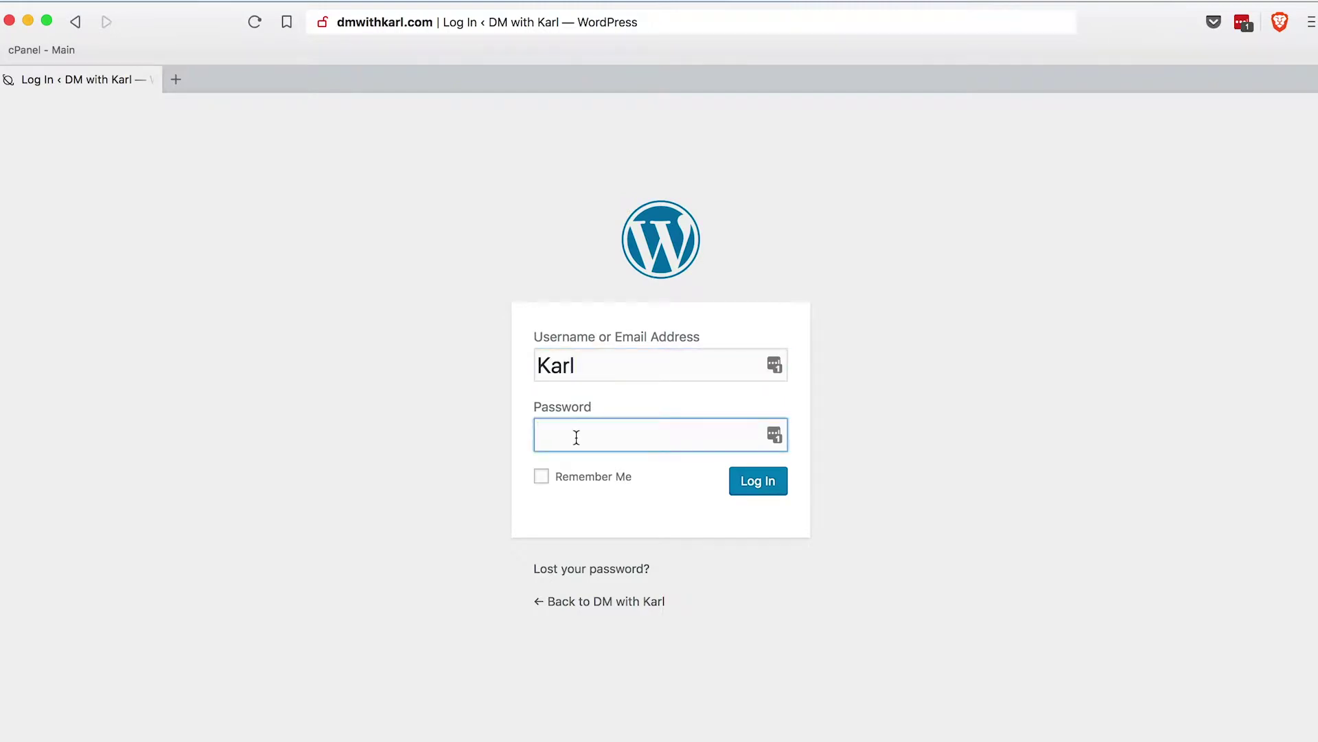
pyautogui.write('•••••••••••••••')
pyautogui.click(543, 477)
pyautogui.click(758, 487)
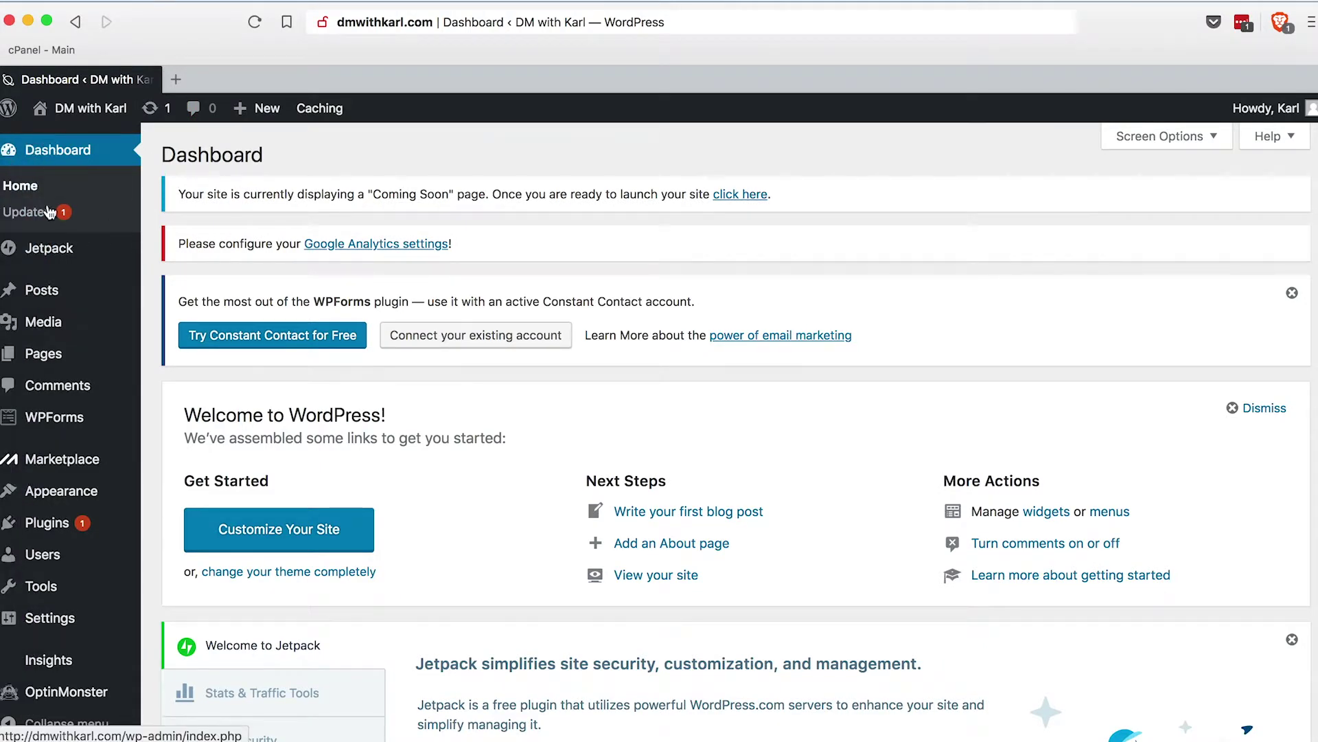
# Confirm on the Updates page that WordPress is up to date, then return to the Dashboard
pyautogui.moveTo(48, 333)
pyautogui.click(26, 214)
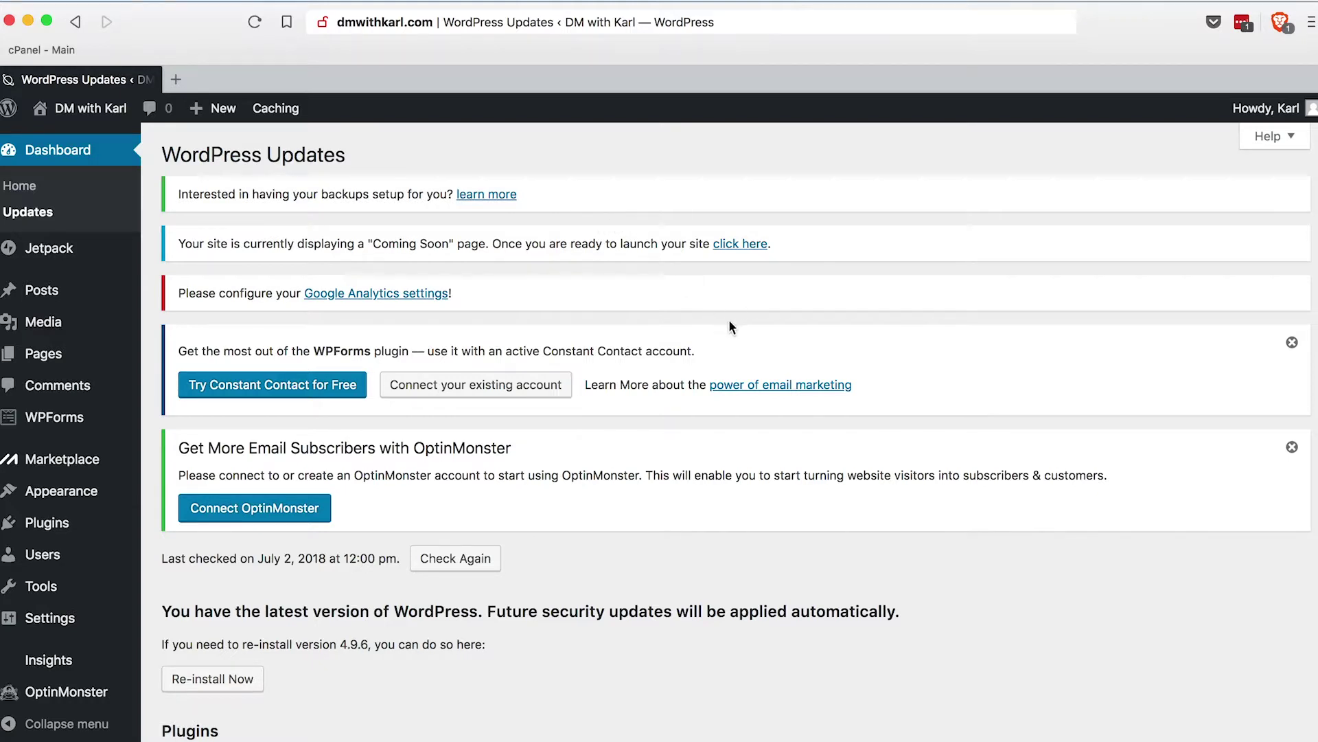
pyautogui.scroll(-1, 748, 321)
pyautogui.scroll(1, 748, 322)
pyautogui.scroll(-5, 328, 588)
pyautogui.moveTo(167, 438); pyautogui.dragTo(891, 438)
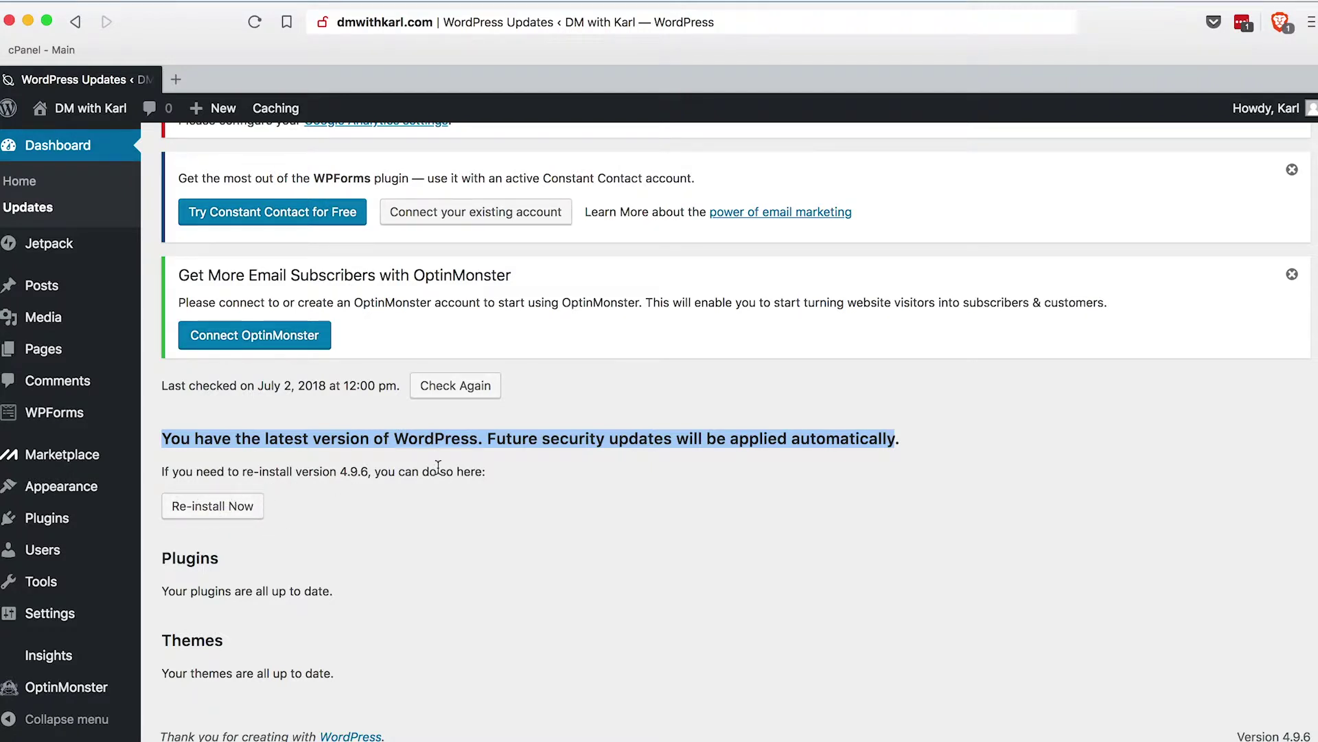
pyautogui.click(493, 471)
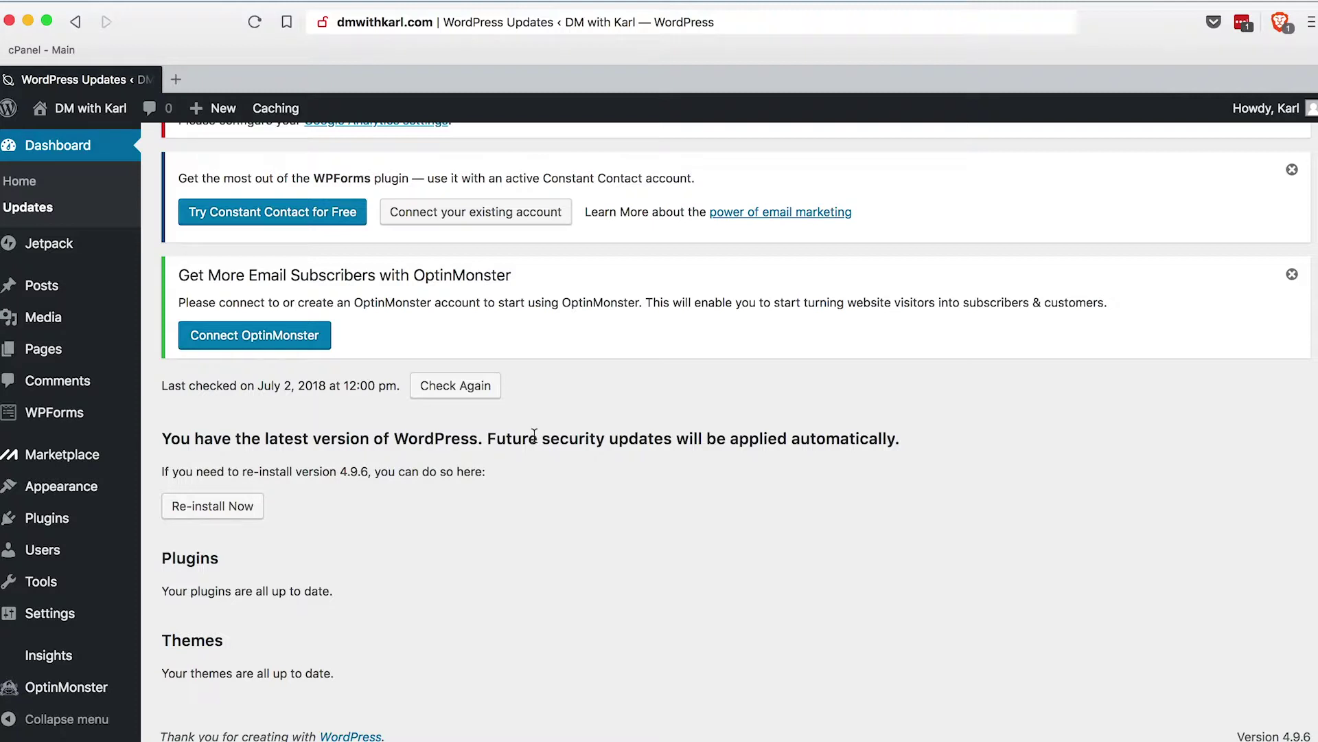
pyautogui.scroll(3, 535, 437)
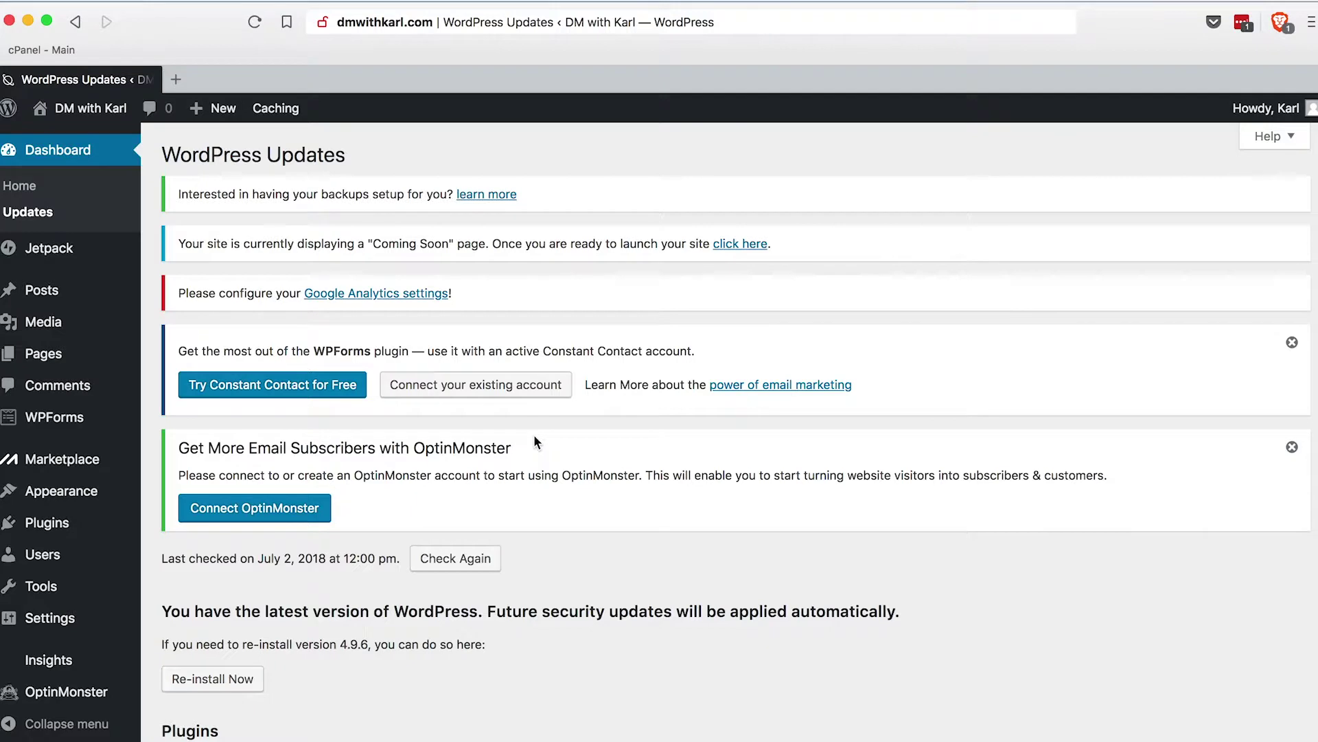
pyautogui.click(774, 19)
pyautogui.press('Return')
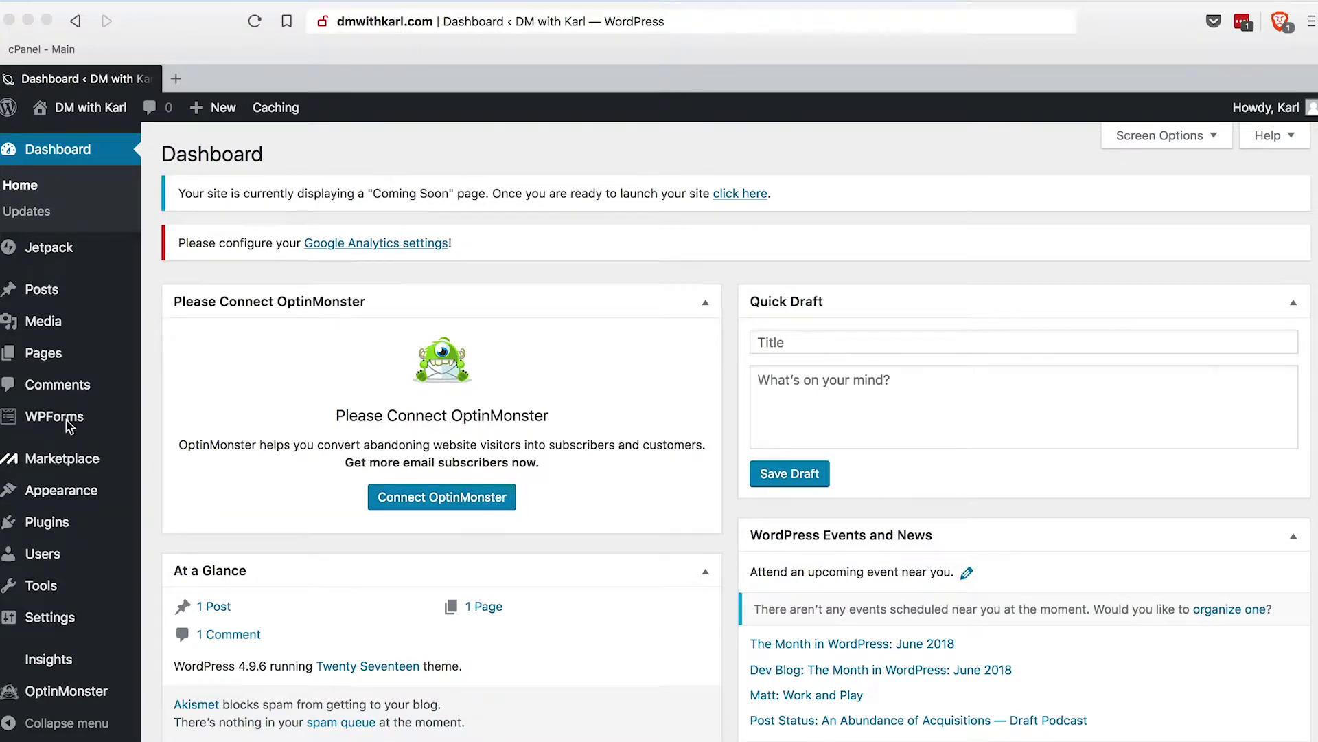
pyautogui.moveTo(56, 497)
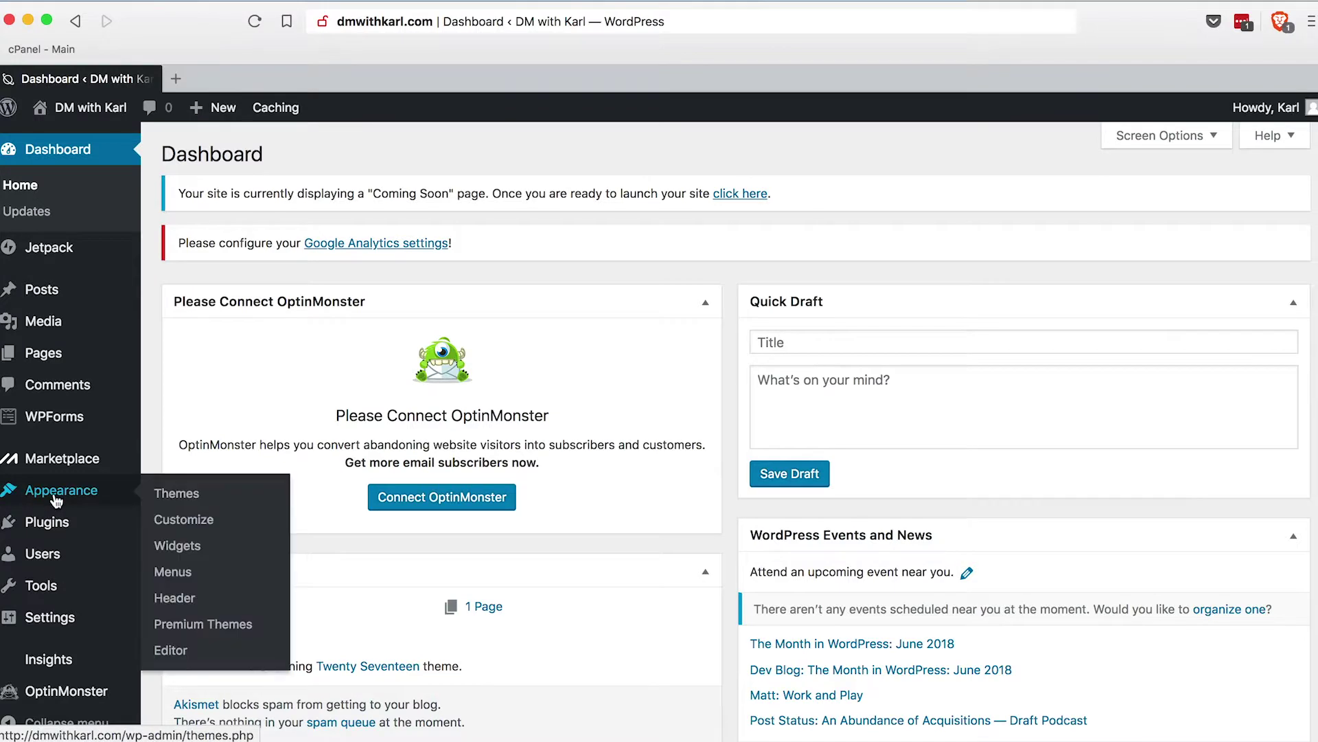
# Search Add Themes for 'Ocean WP', then install and activate the OceanWP theme
pyautogui.click(178, 501)
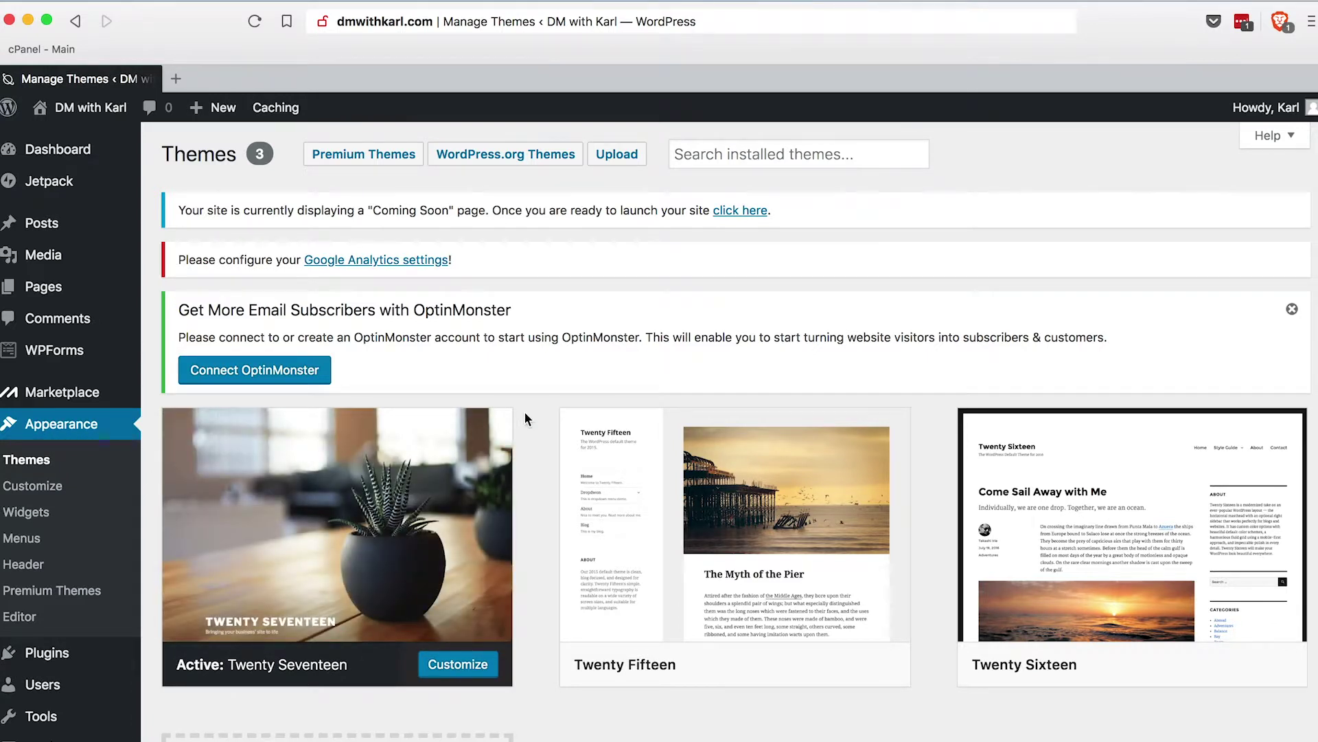
pyautogui.scroll(-5, 525, 414)
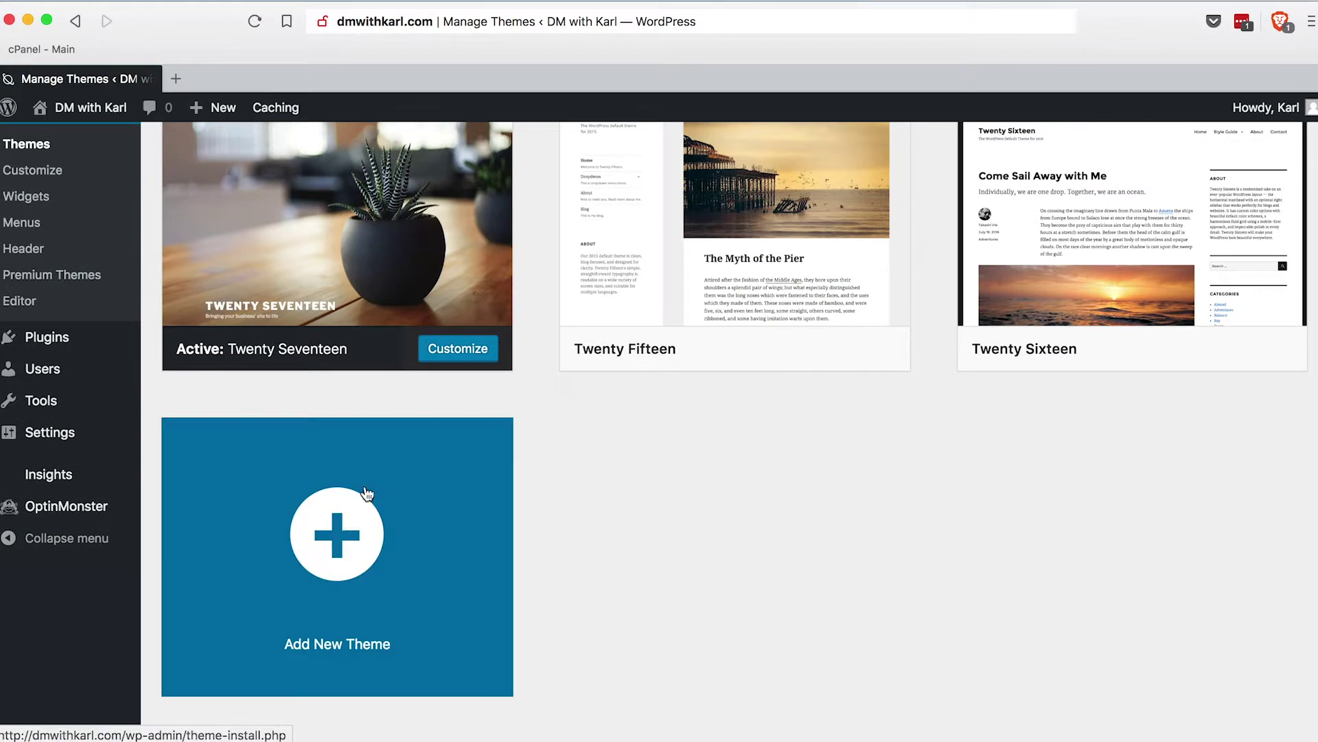
pyautogui.click(343, 547)
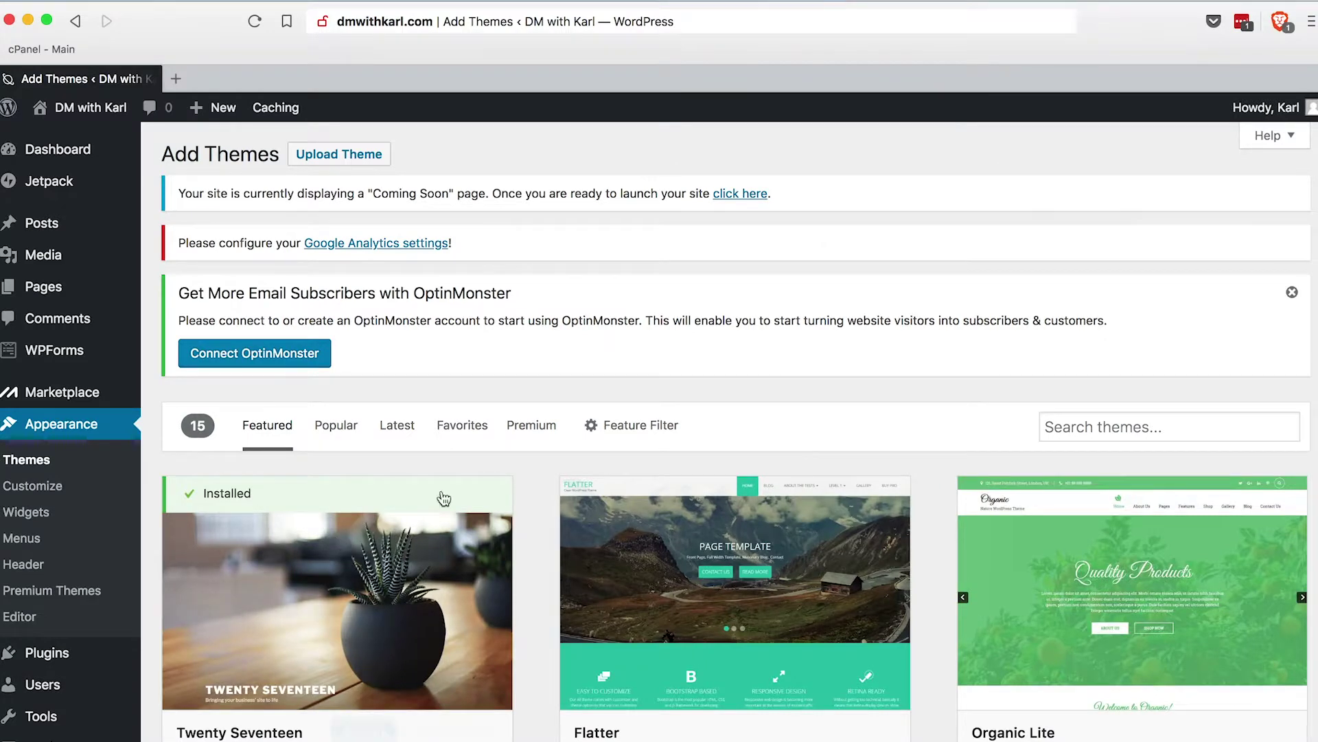
pyautogui.click(1086, 423)
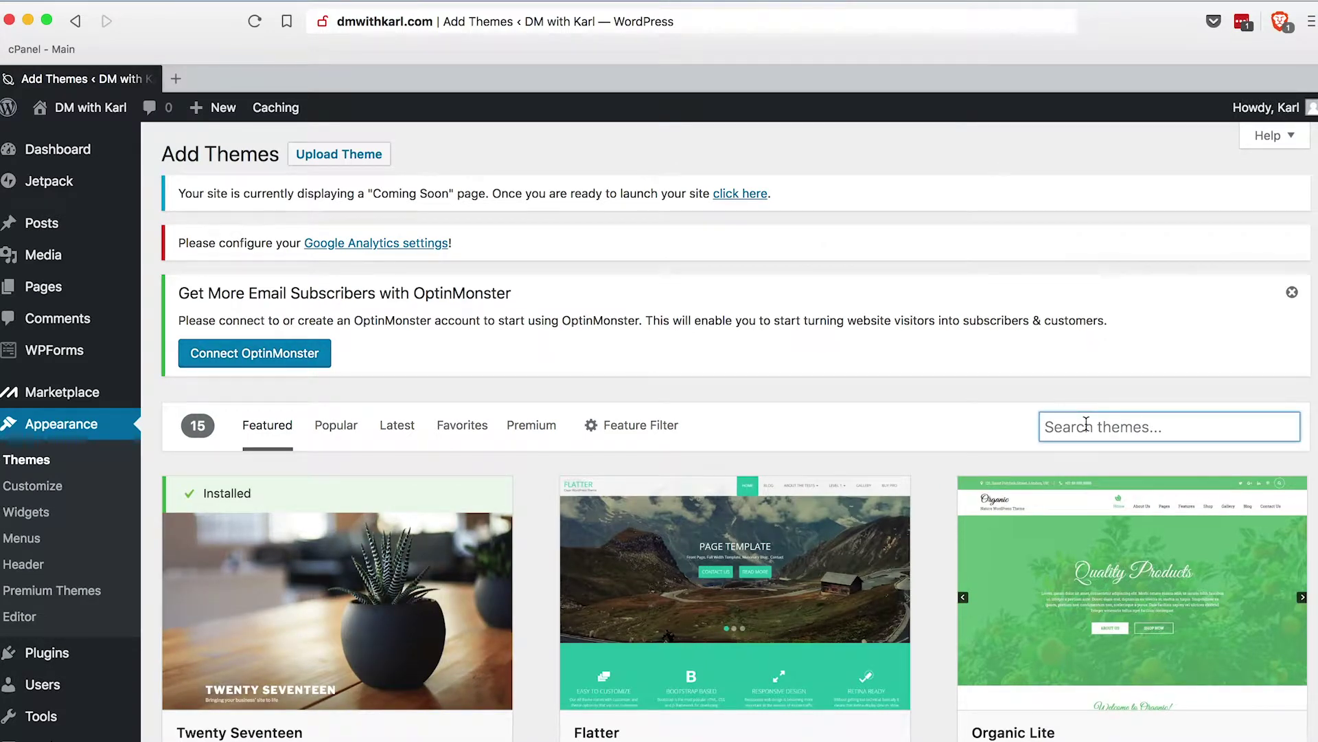
pyautogui.write('Oc')
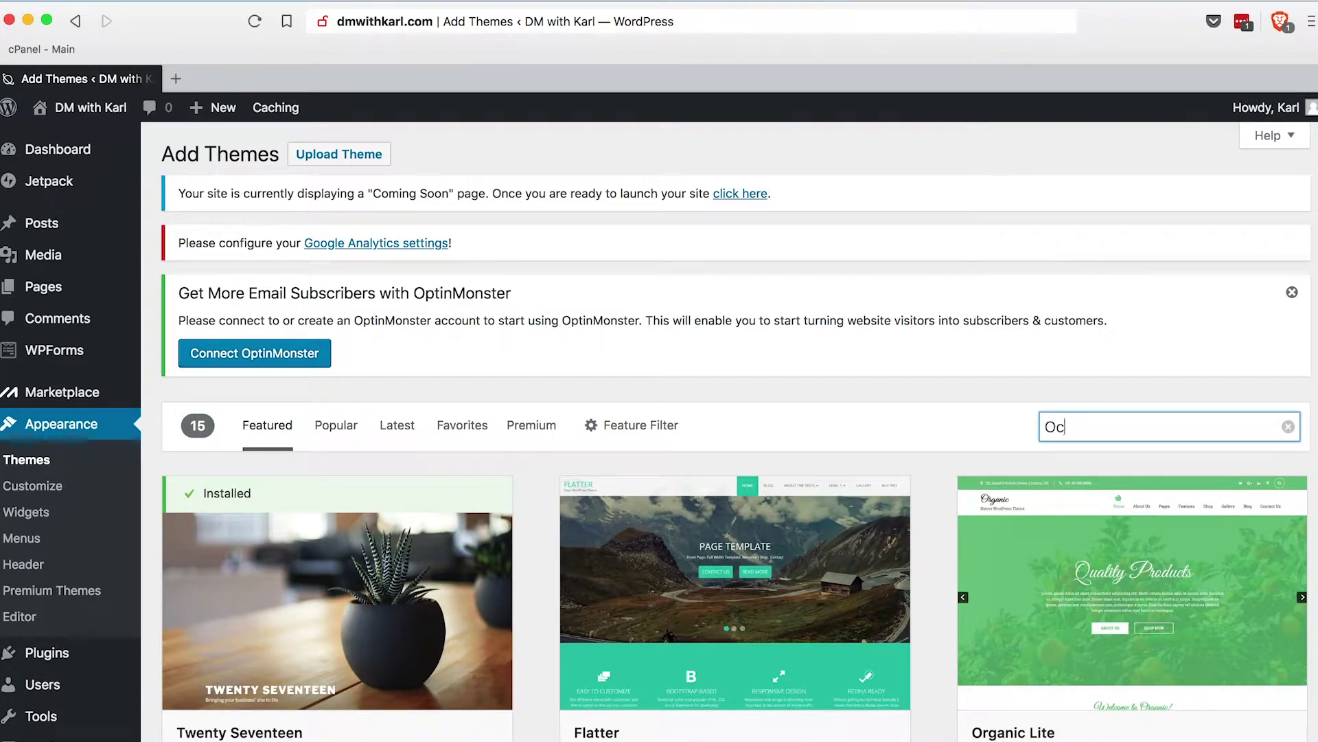
pyautogui.write('ean WP')
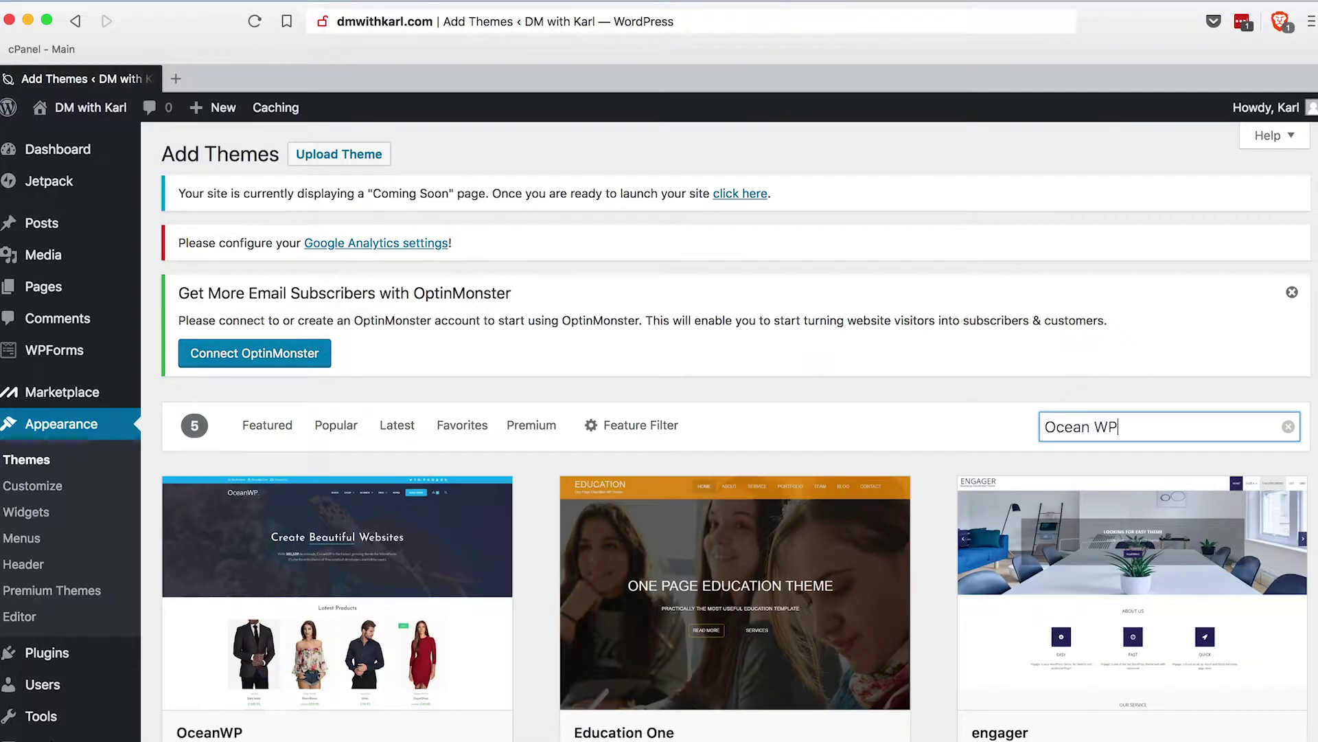
pyautogui.scroll(-4, 260, 534)
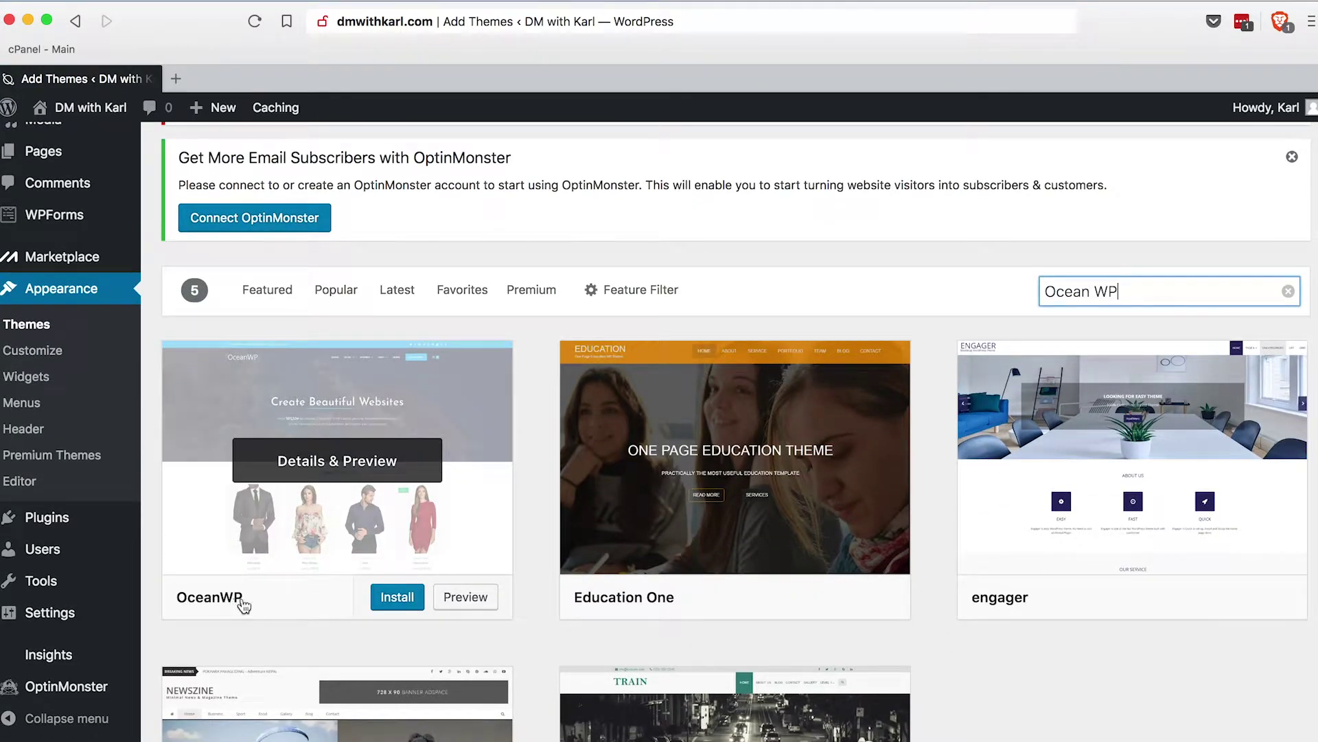
pyautogui.click(403, 602)
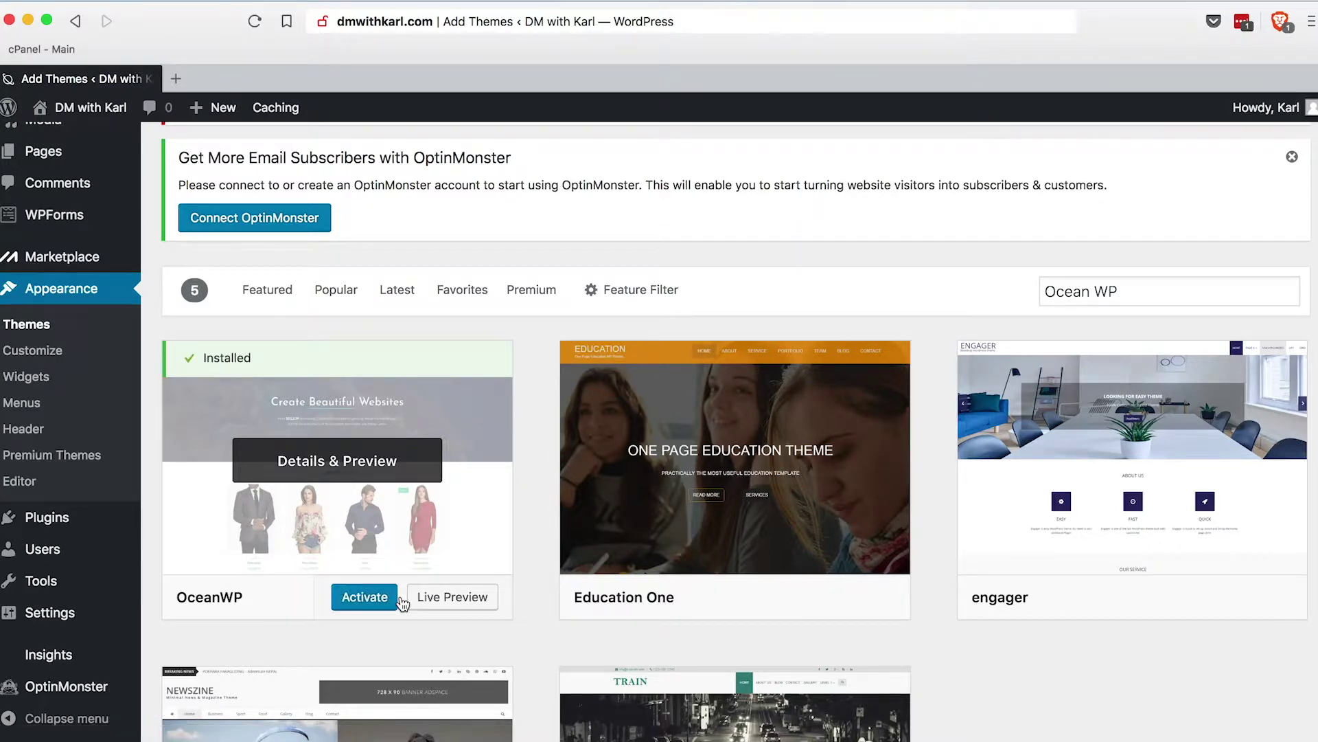
pyautogui.click(362, 603)
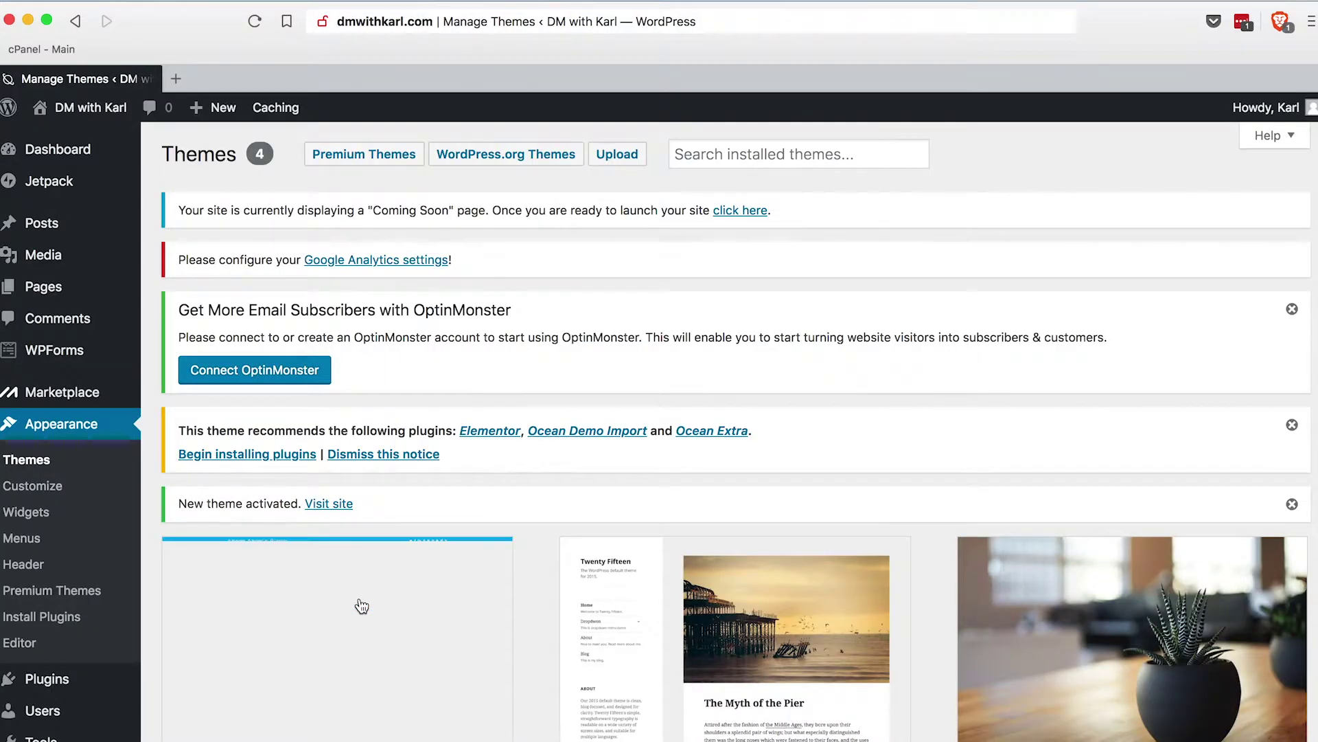
pyautogui.scroll(-5, 362, 604)
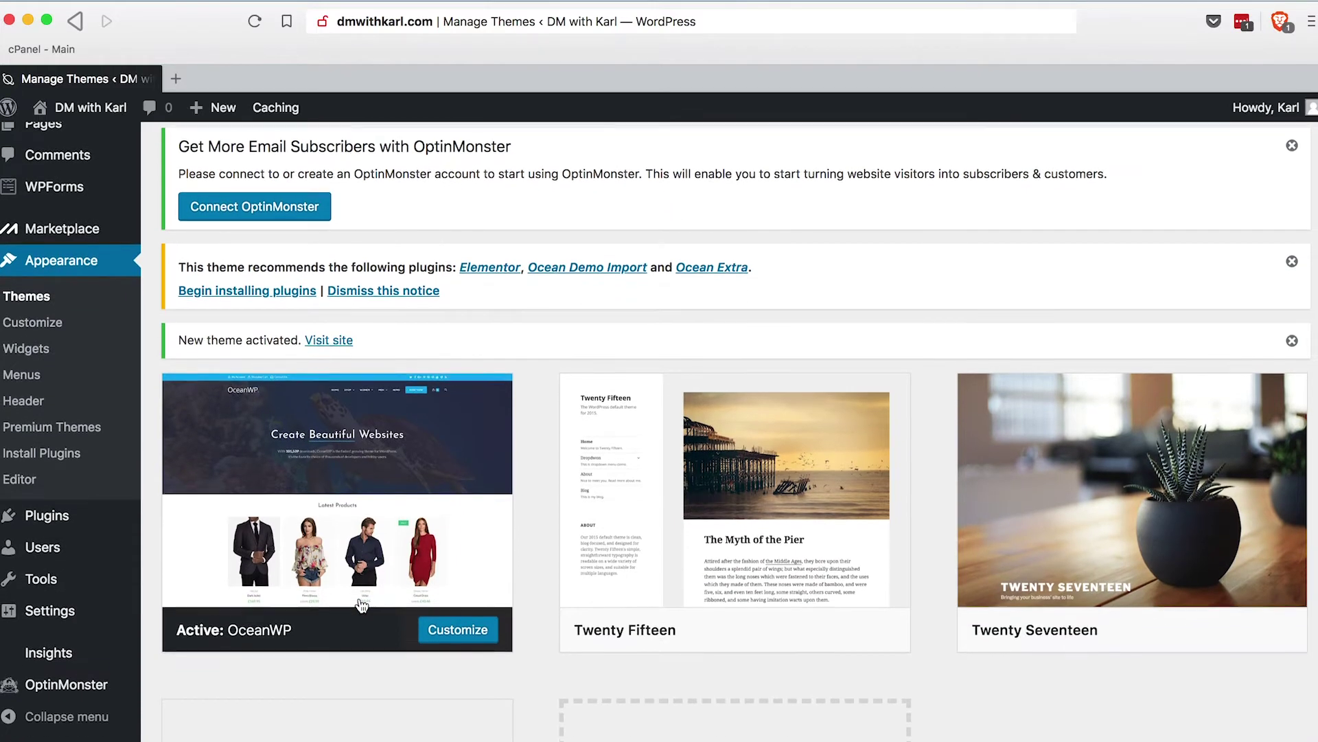
pyautogui.scroll(1, 362, 604)
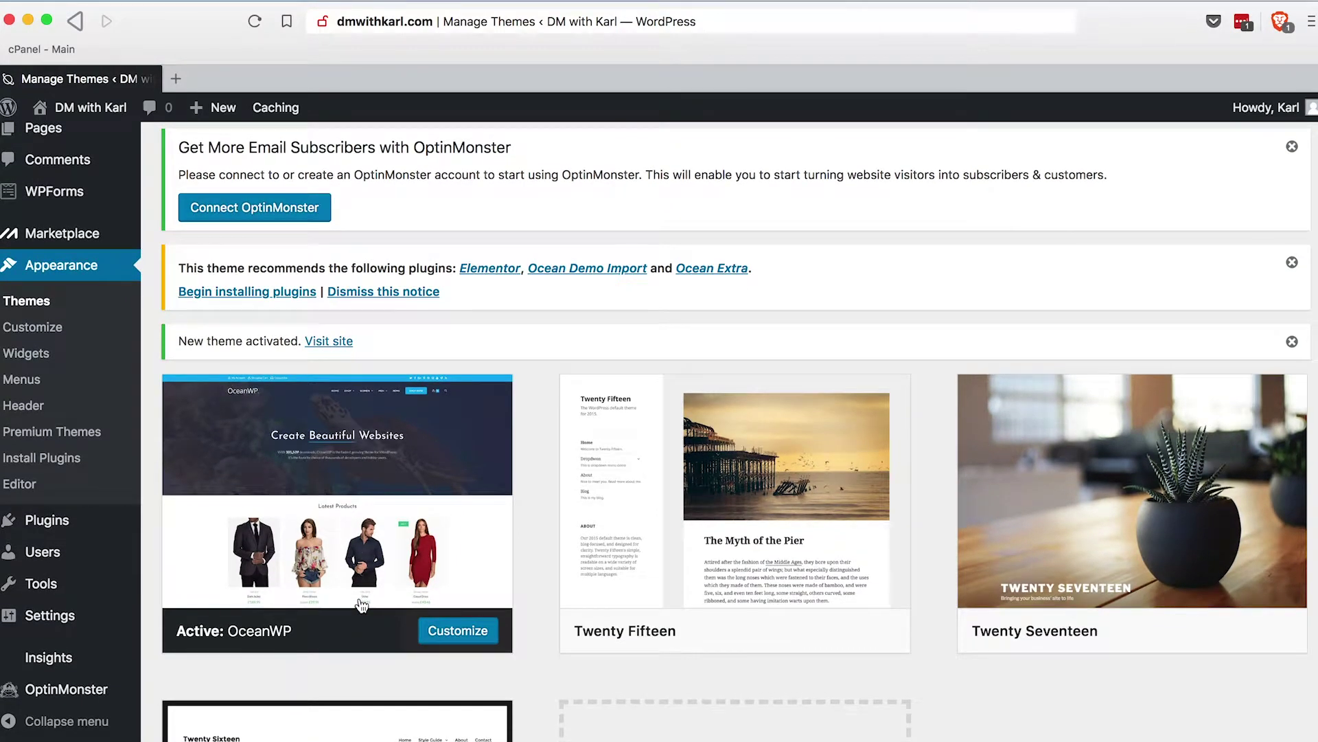
pyautogui.scroll(5, 361, 604)
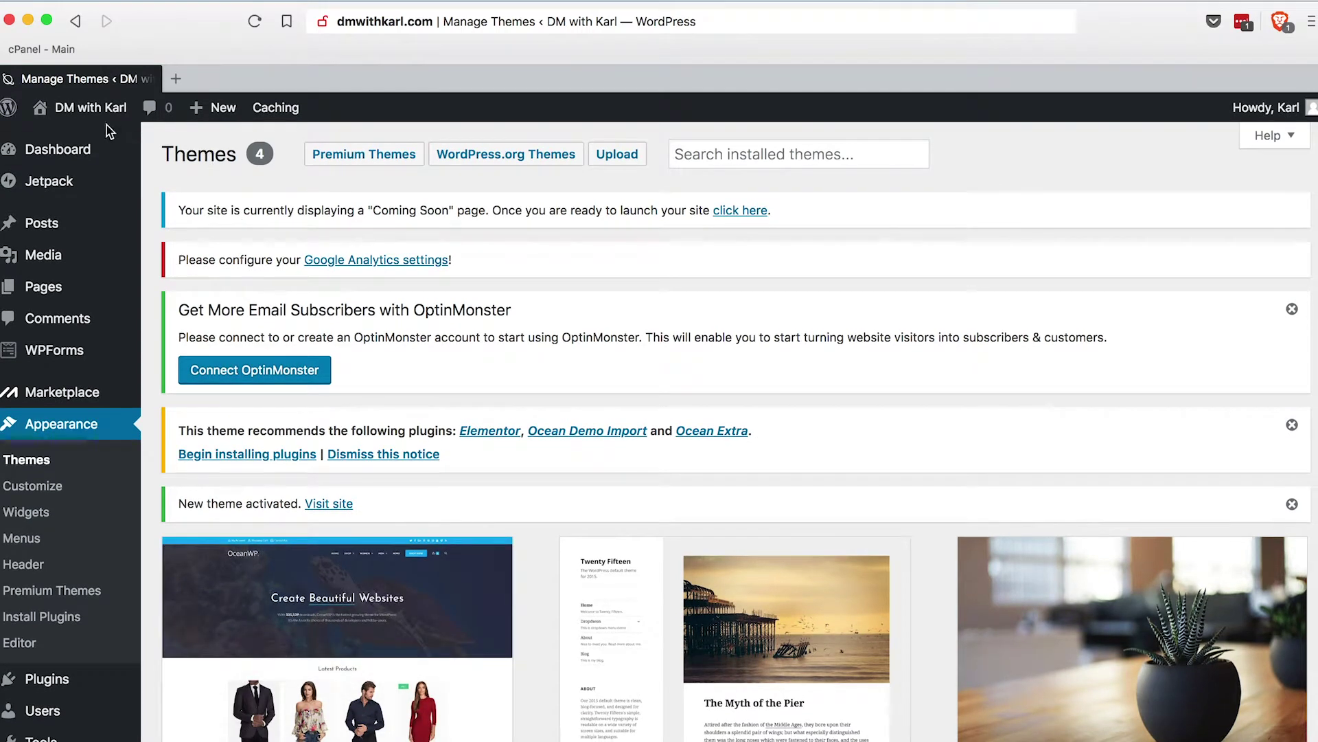
pyautogui.click(92, 117)
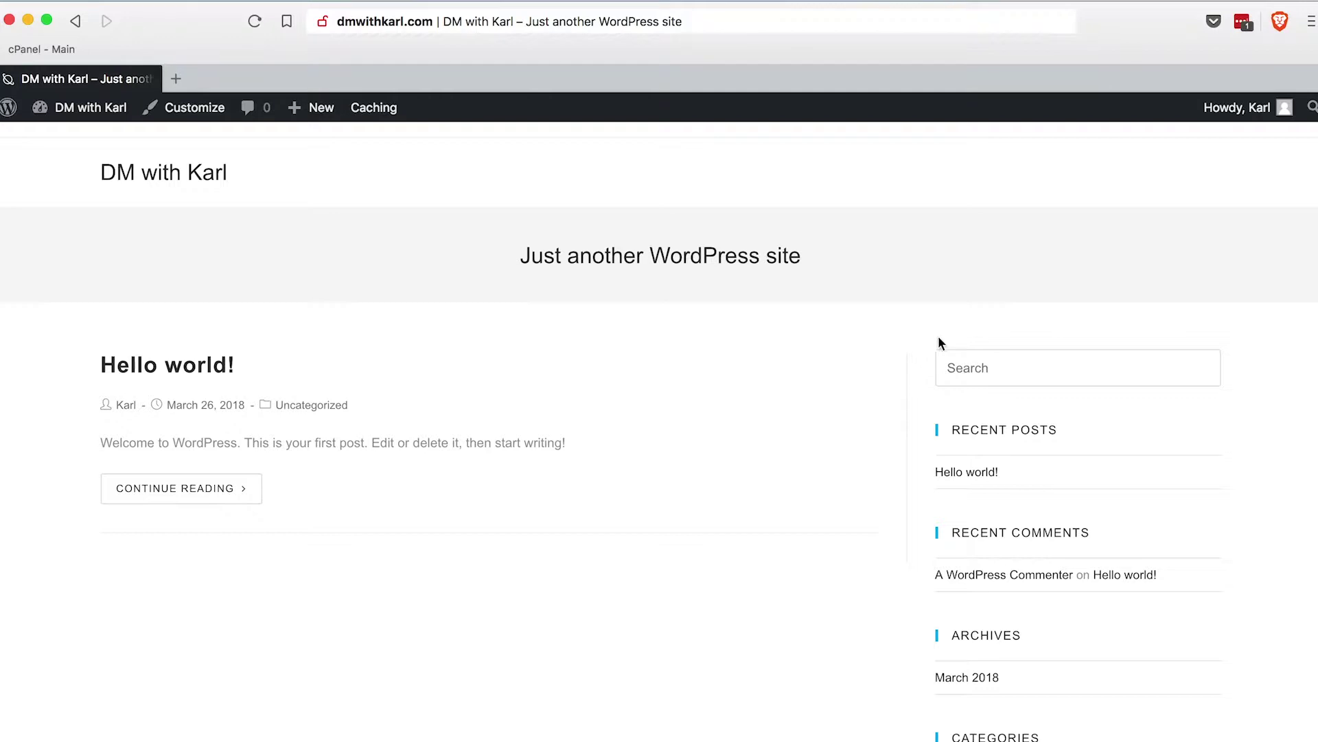
# Scroll through the live OceanWP front page, then go back to the admin Dashboard
pyautogui.scroll(-6, 979, 728)
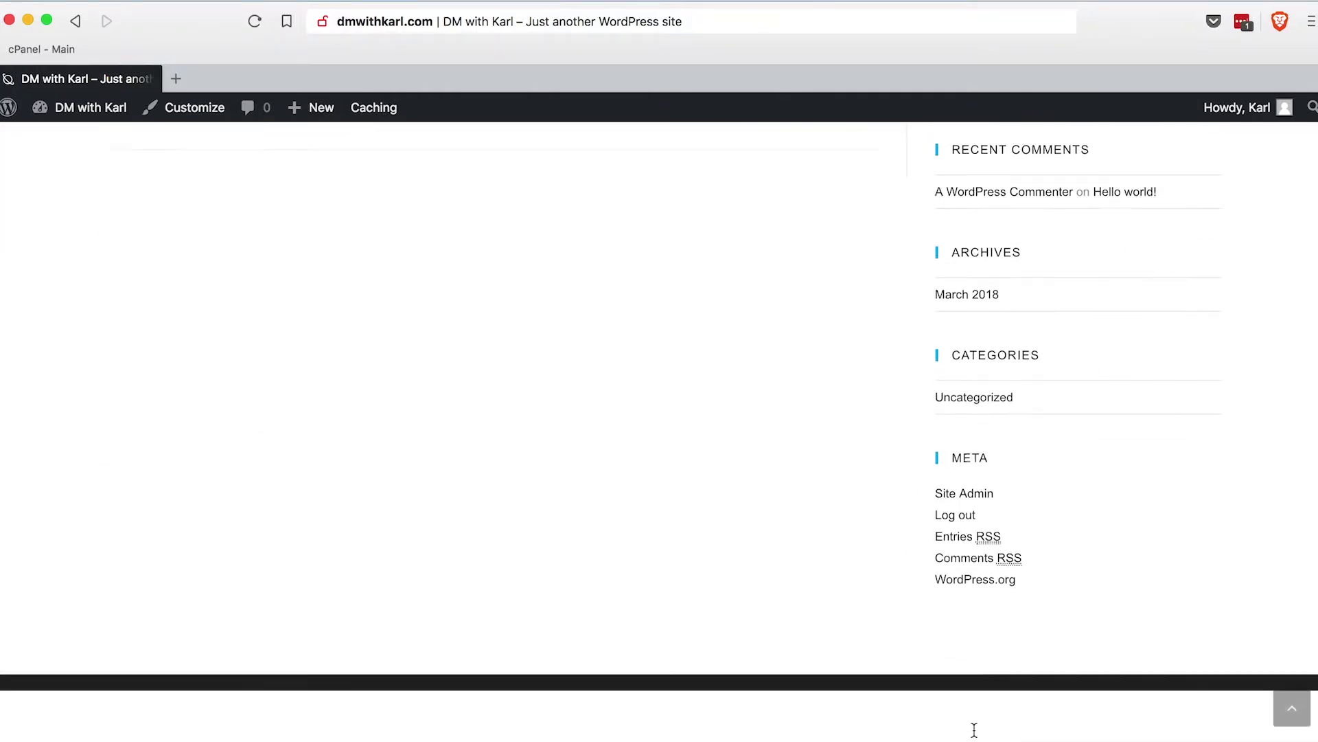
pyautogui.scroll(10, 841, 412)
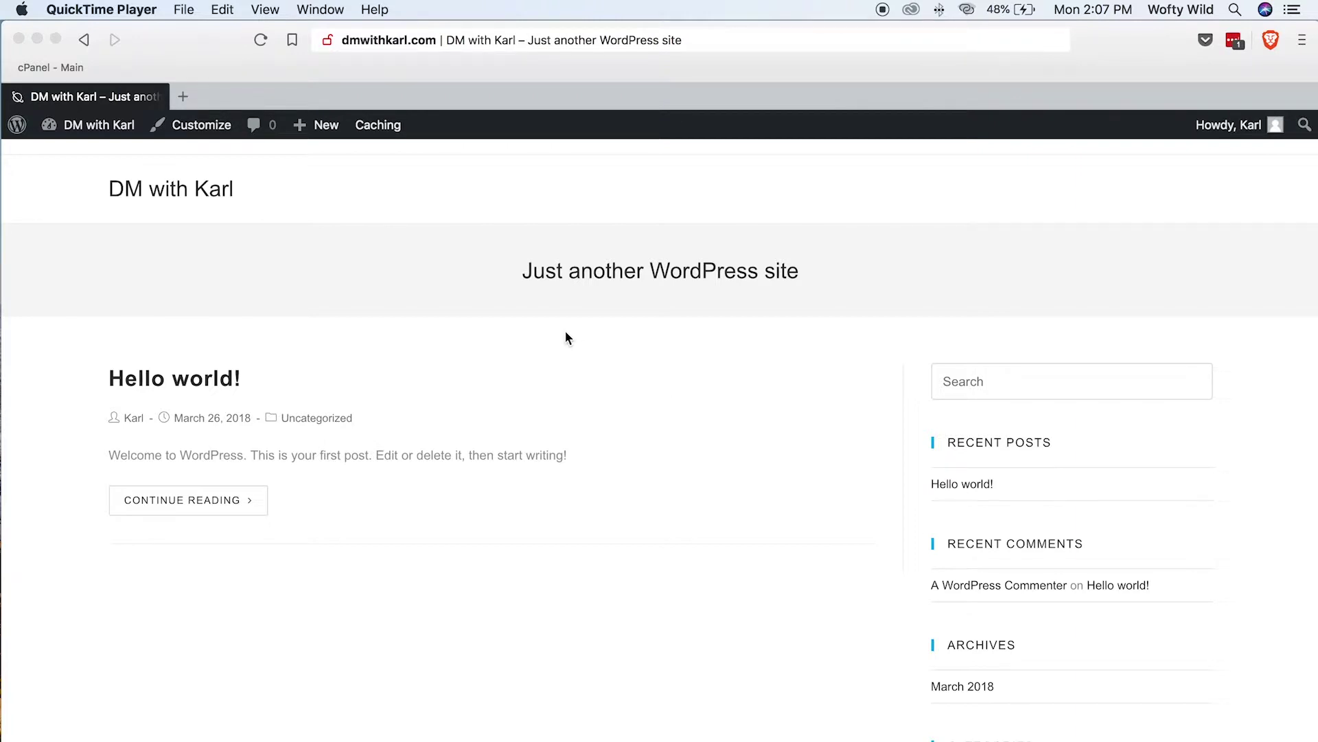
pyautogui.click(85, 127)
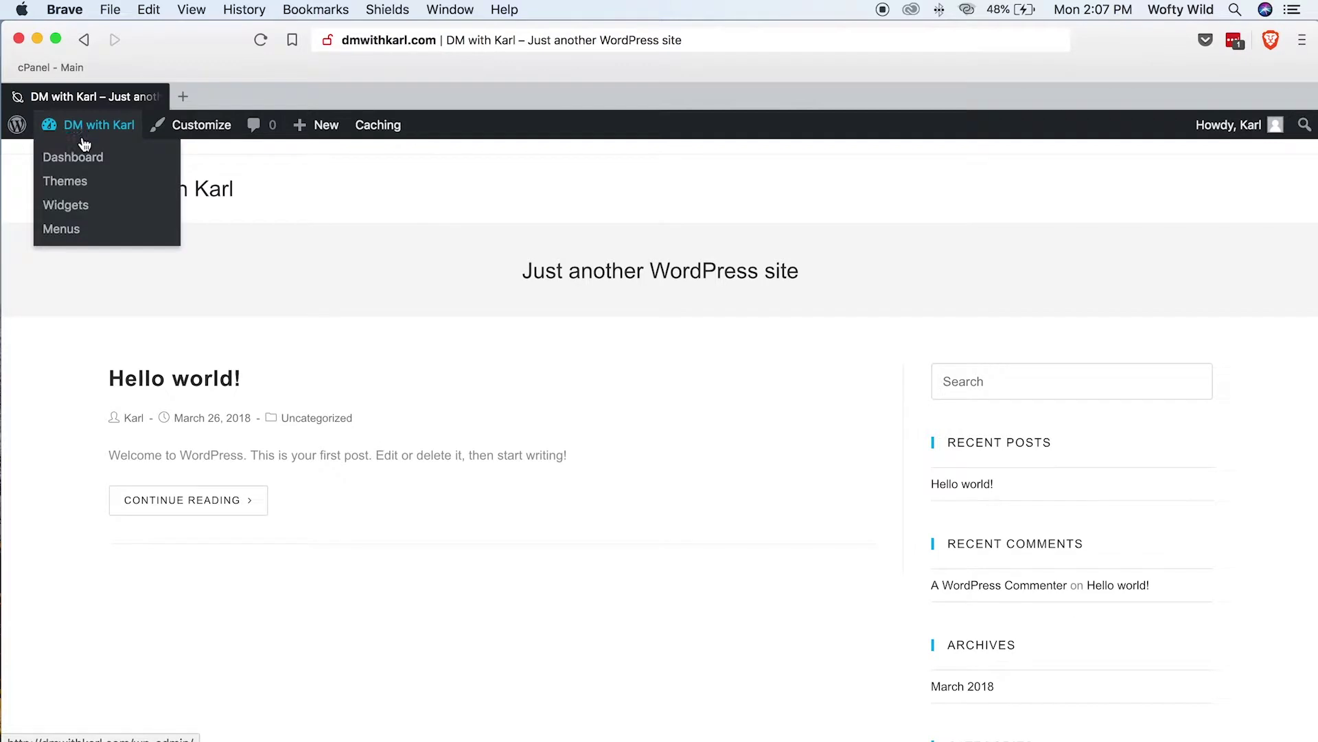
pyautogui.click(74, 159)
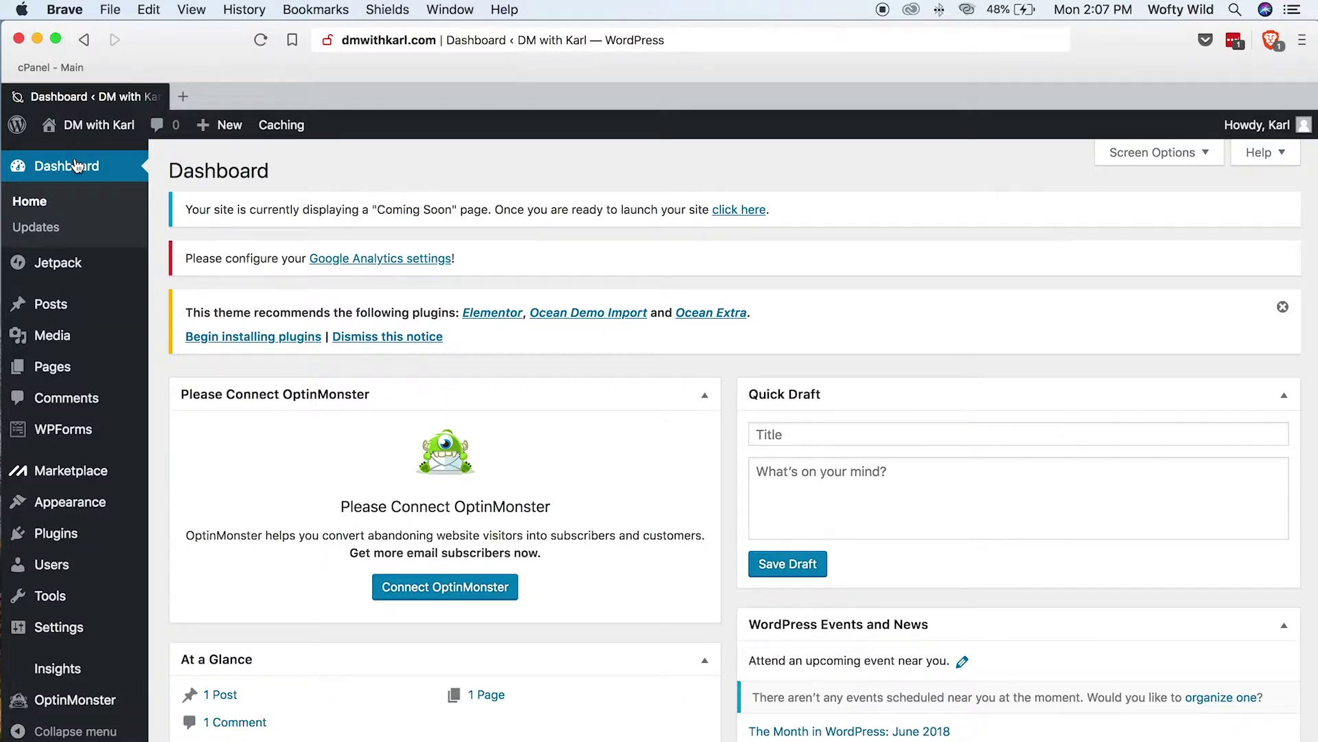
# Trash the Hello world! post, then delete it permanently from the Trash
pyautogui.moveTo(66, 308)
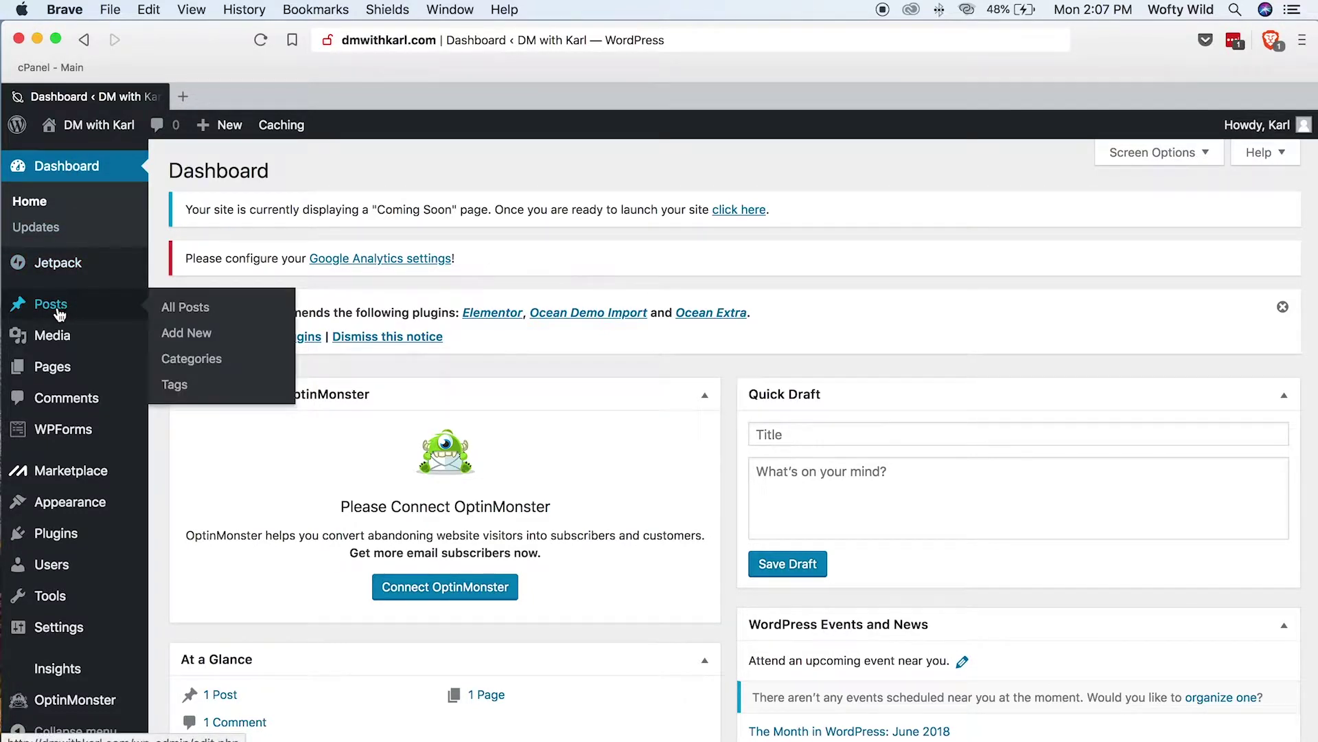
pyautogui.click(57, 310)
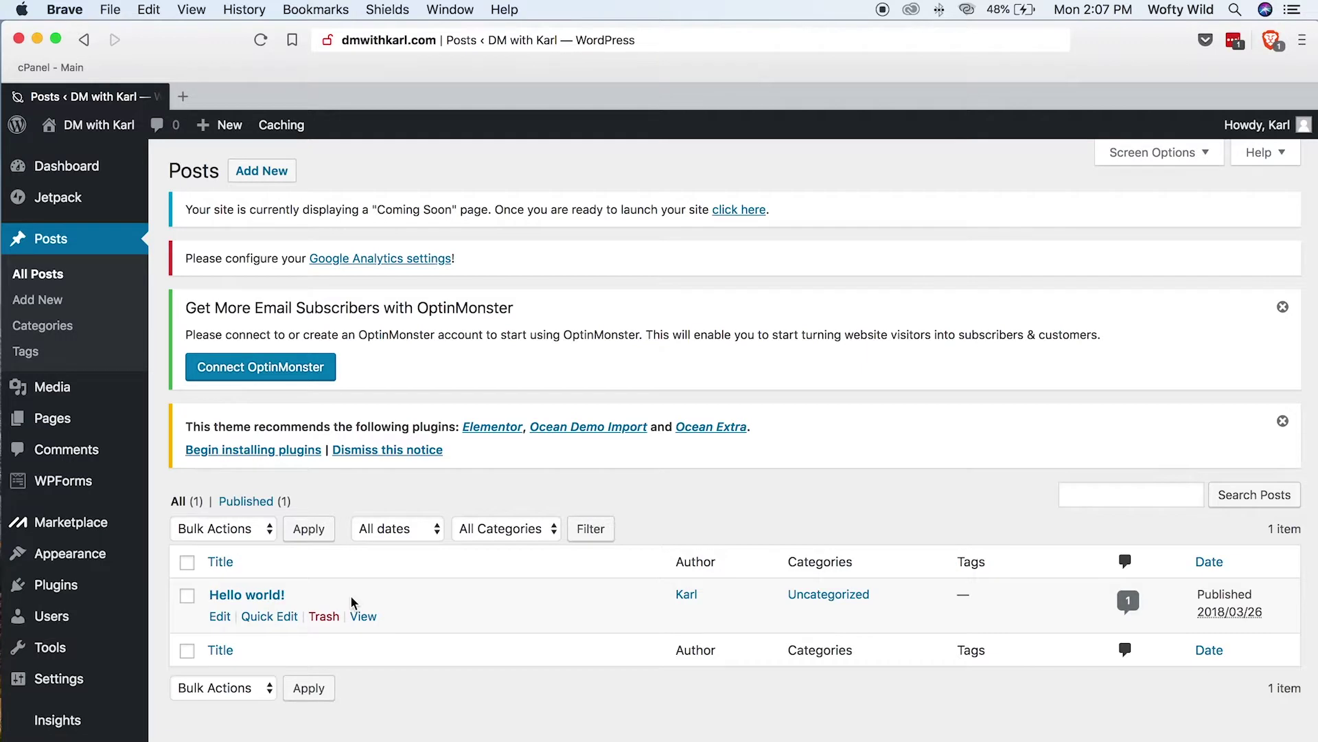
pyautogui.click(189, 597)
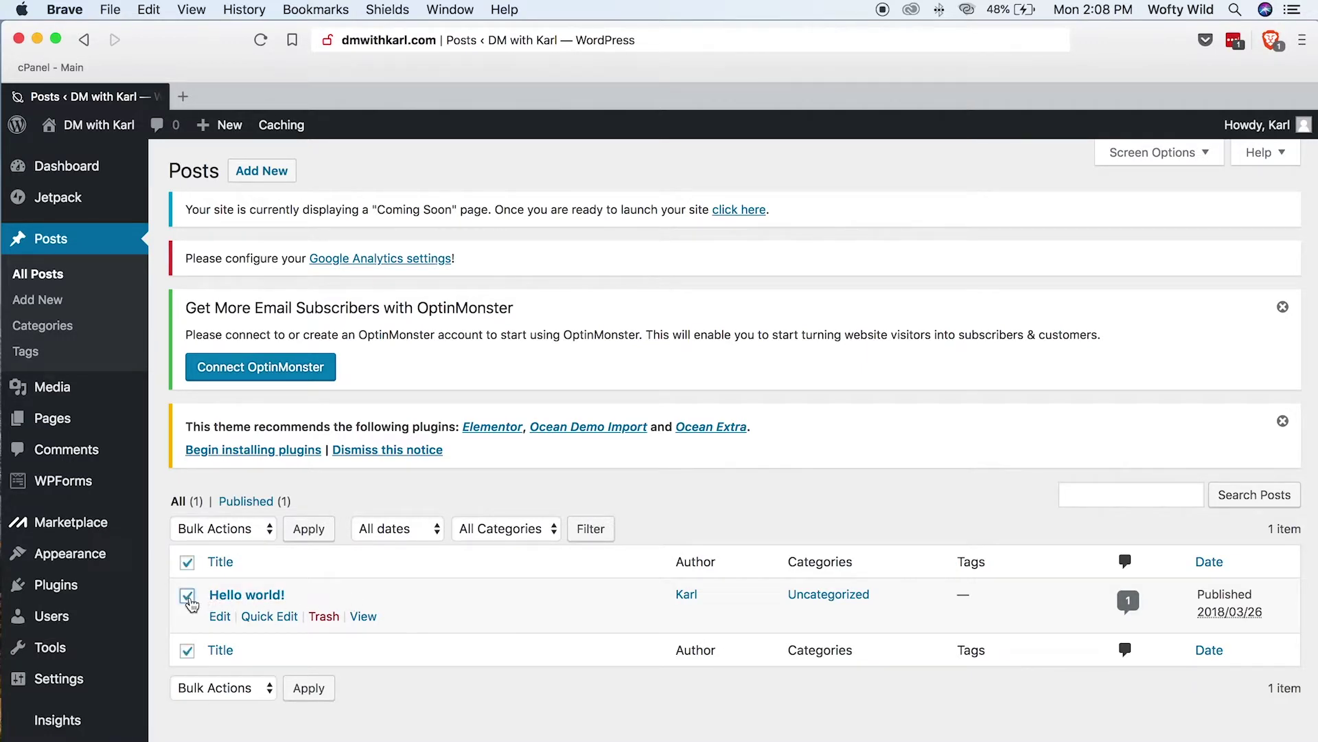
pyautogui.click(326, 617)
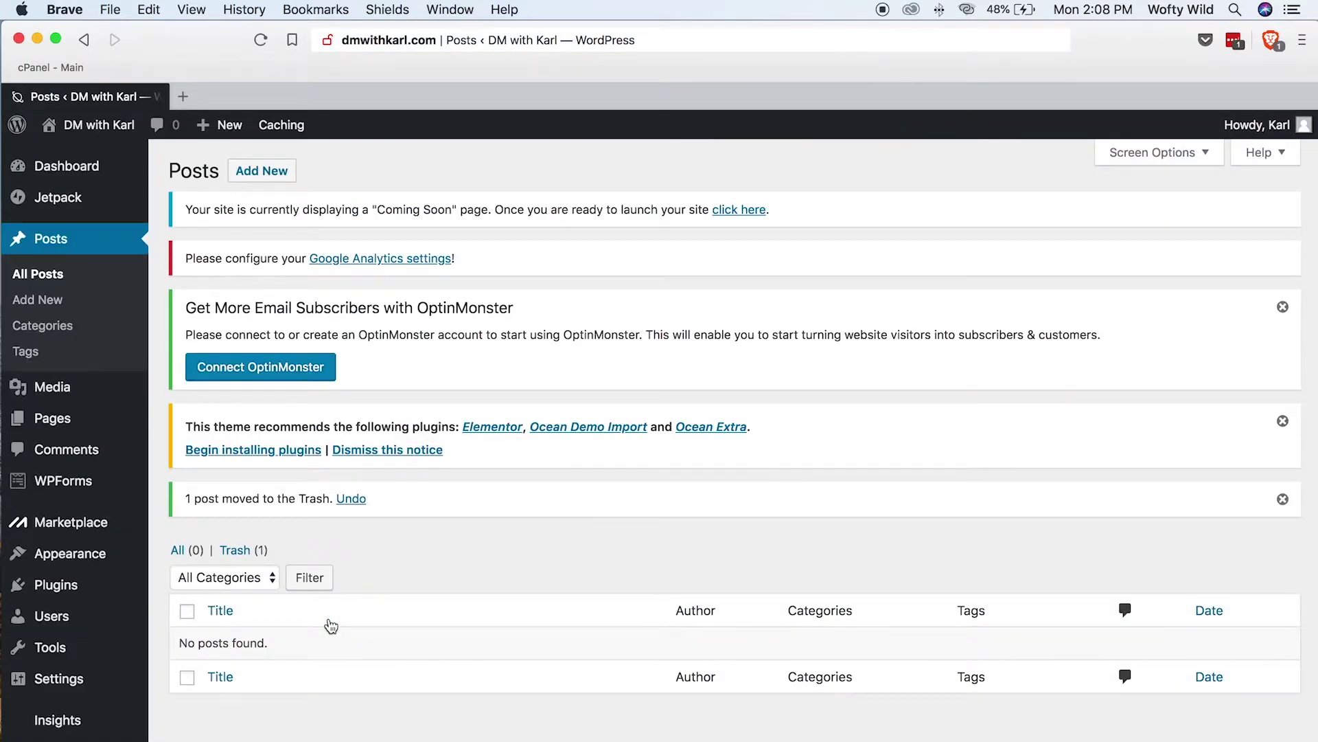
pyautogui.click(238, 555)
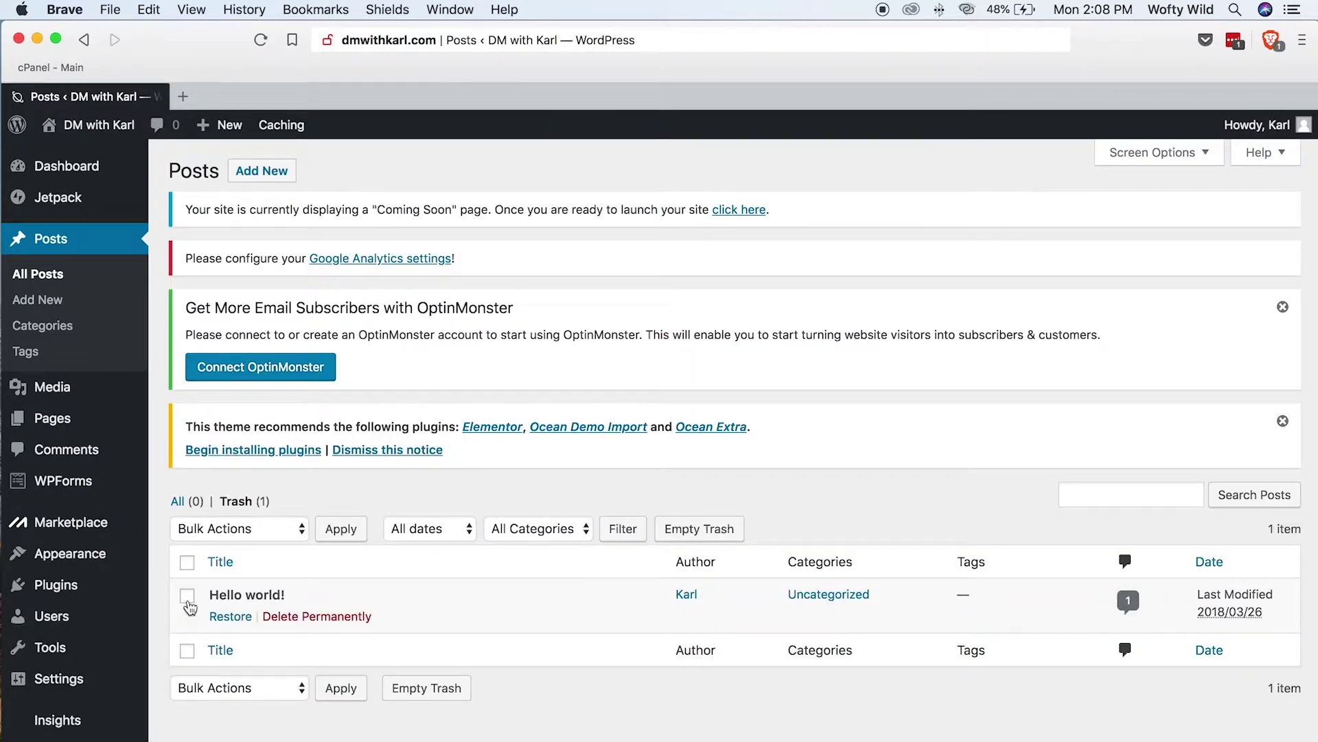
pyautogui.click(188, 597)
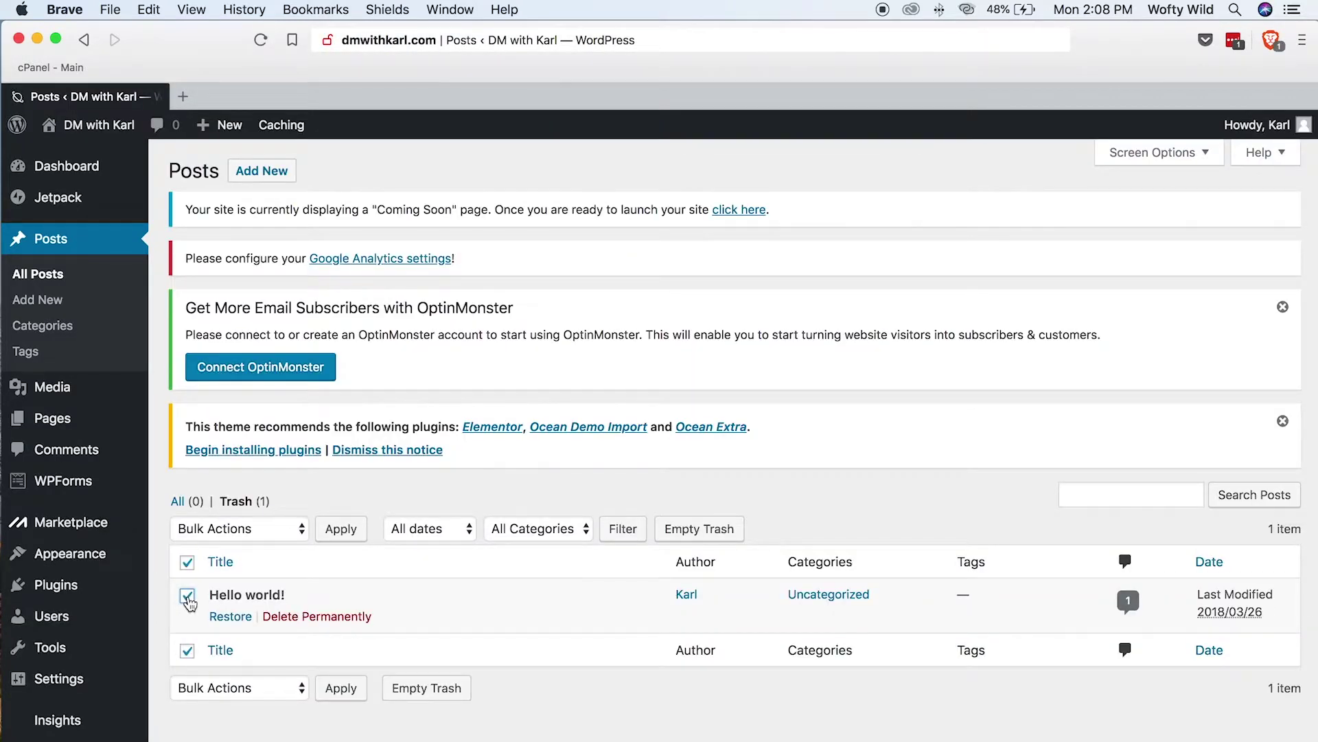
pyautogui.click(307, 620)
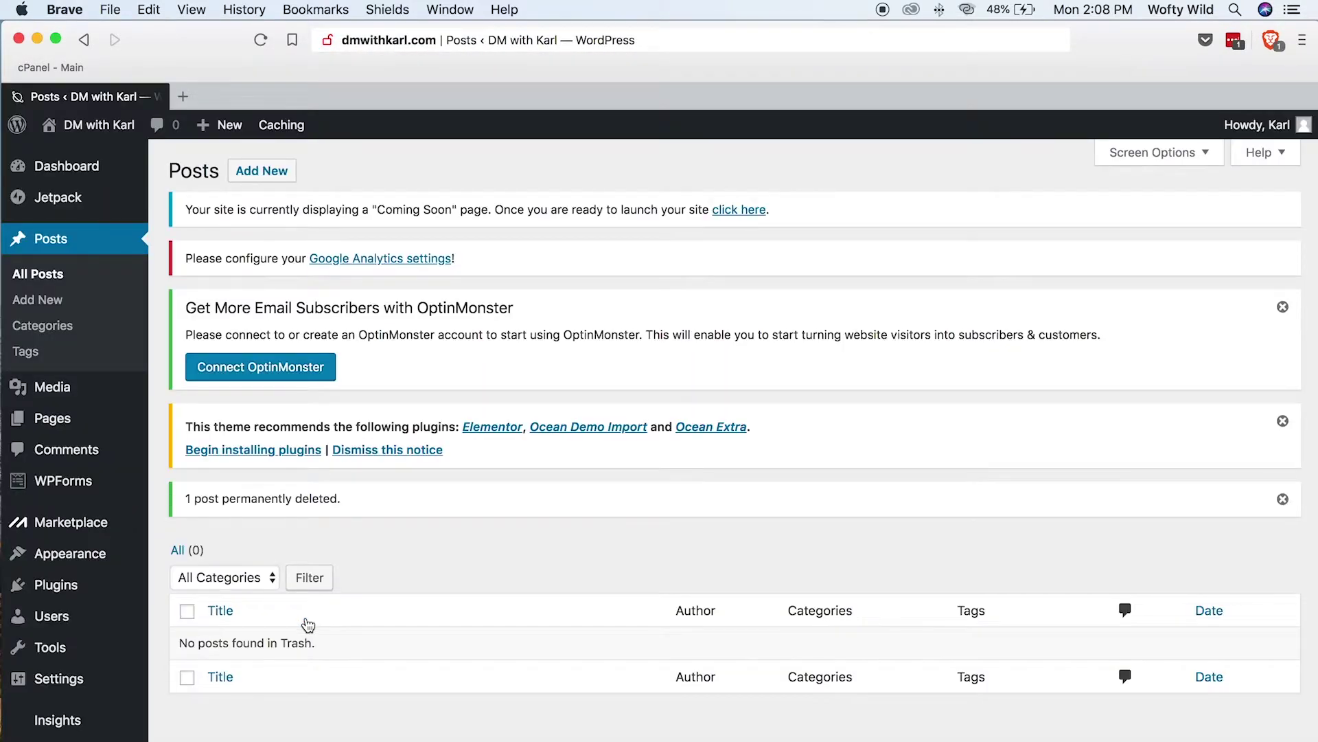
# Trash the Sample Page, then delete it permanently from the Trash
pyautogui.moveTo(54, 425)
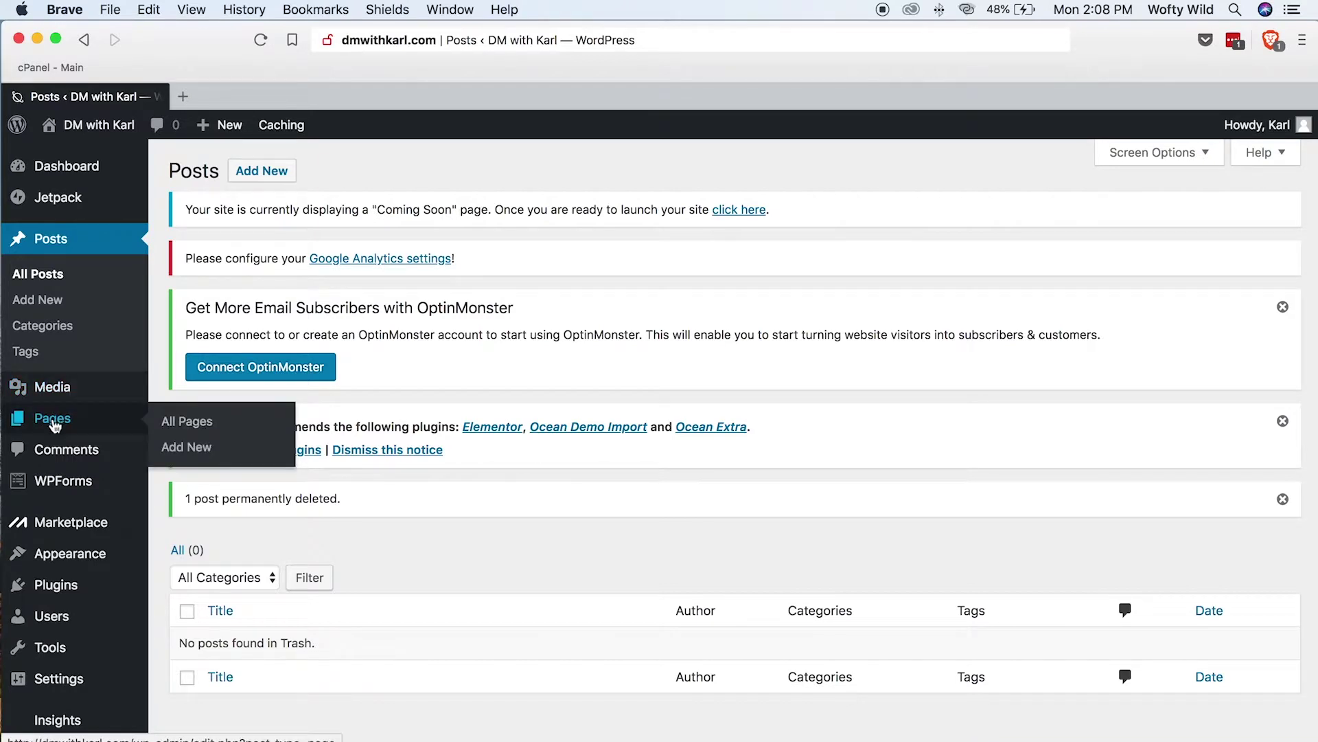
pyautogui.click(51, 425)
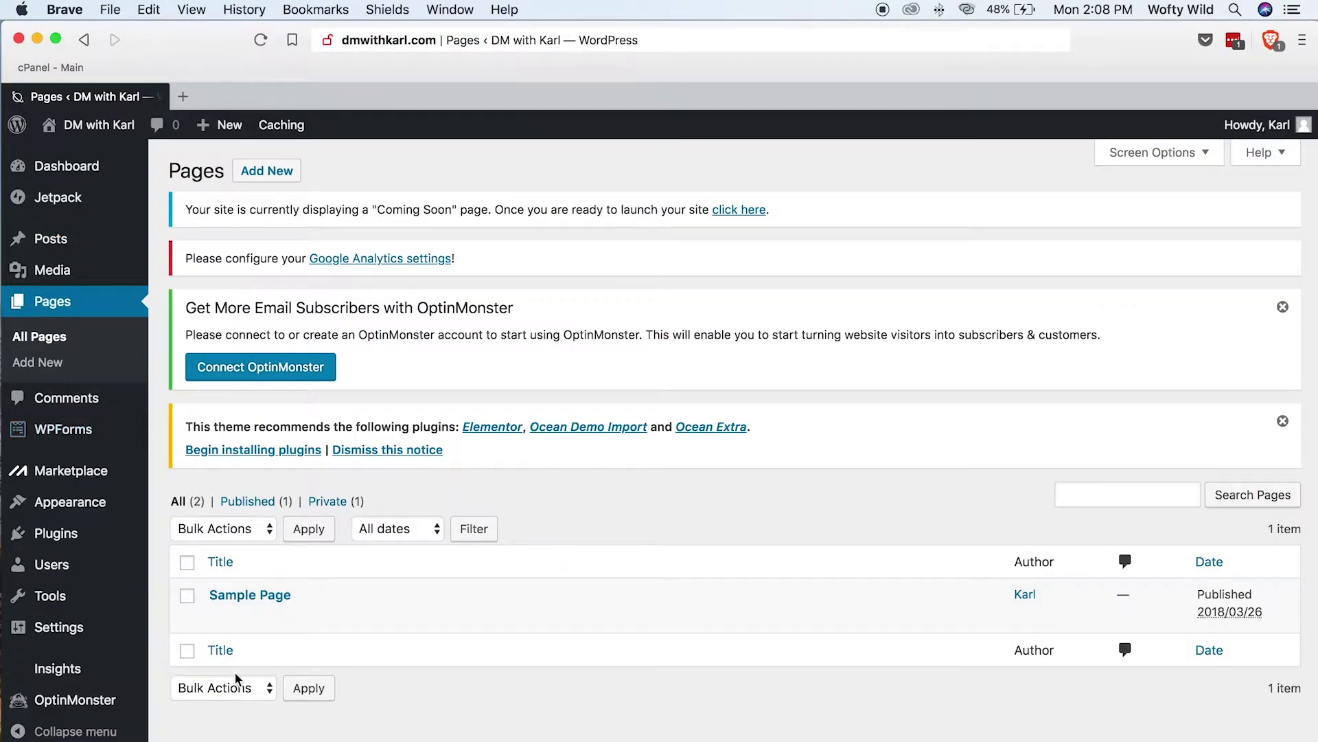
pyautogui.click(188, 600)
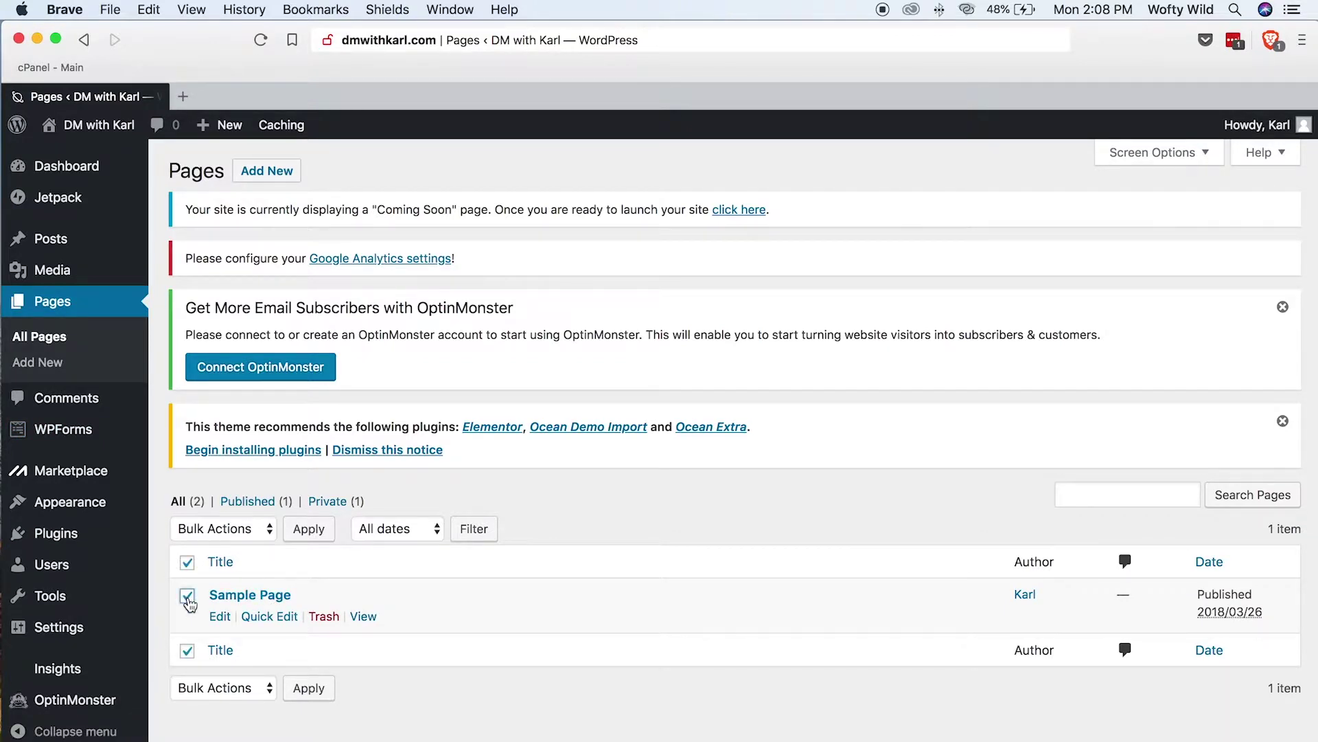
pyautogui.click(320, 620)
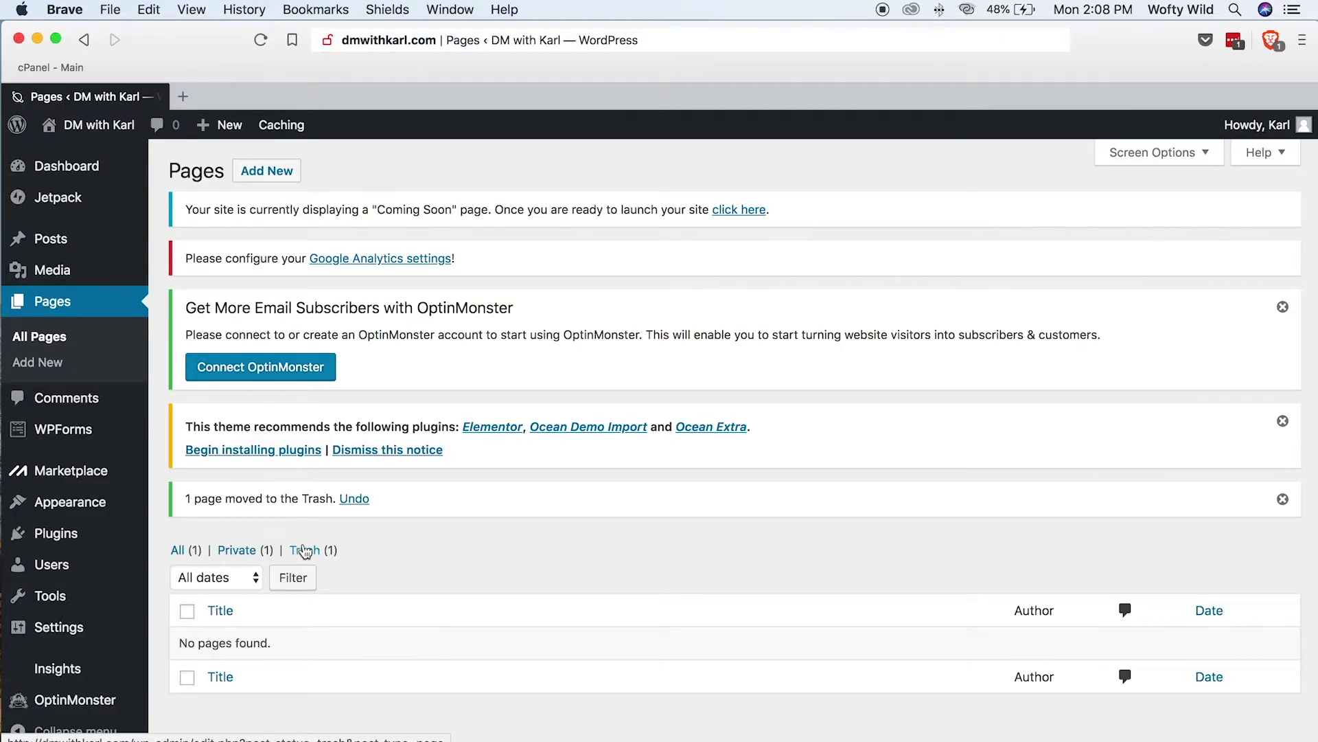
pyautogui.click(305, 552)
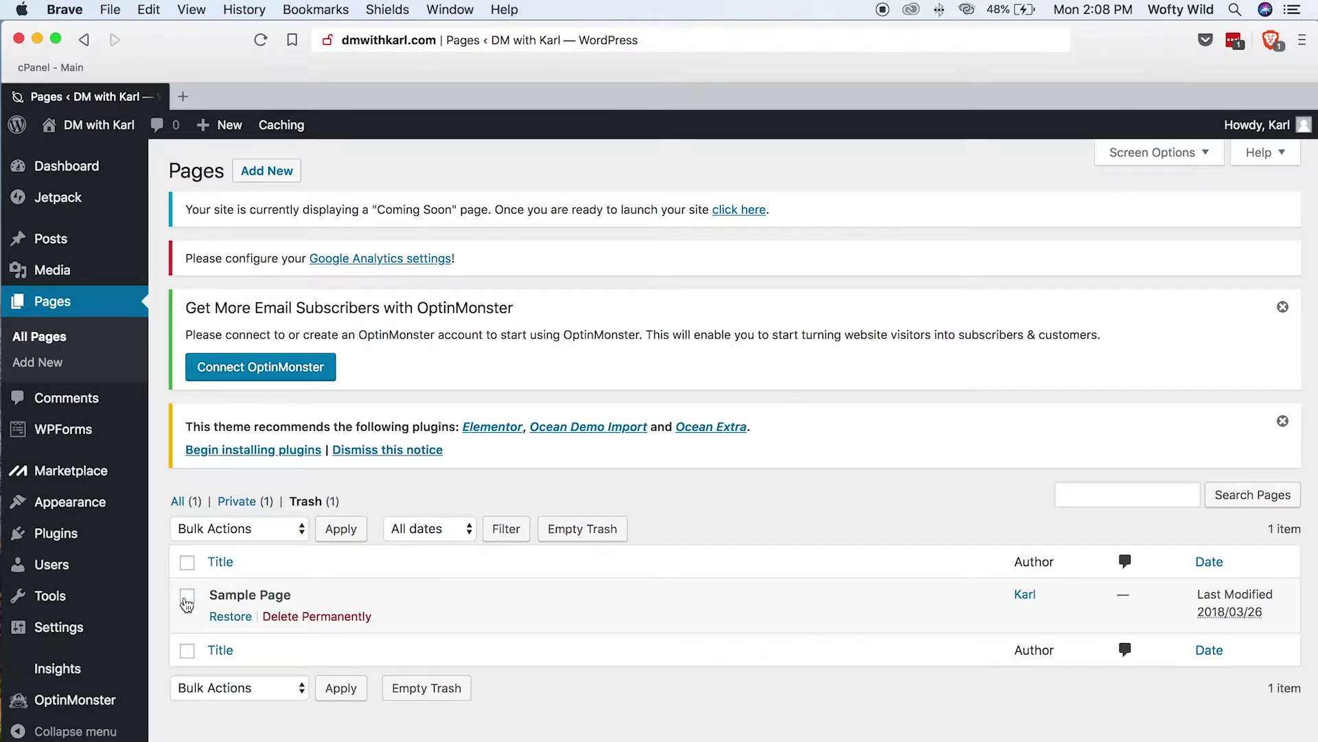
pyautogui.click(187, 601)
pyautogui.click(305, 618)
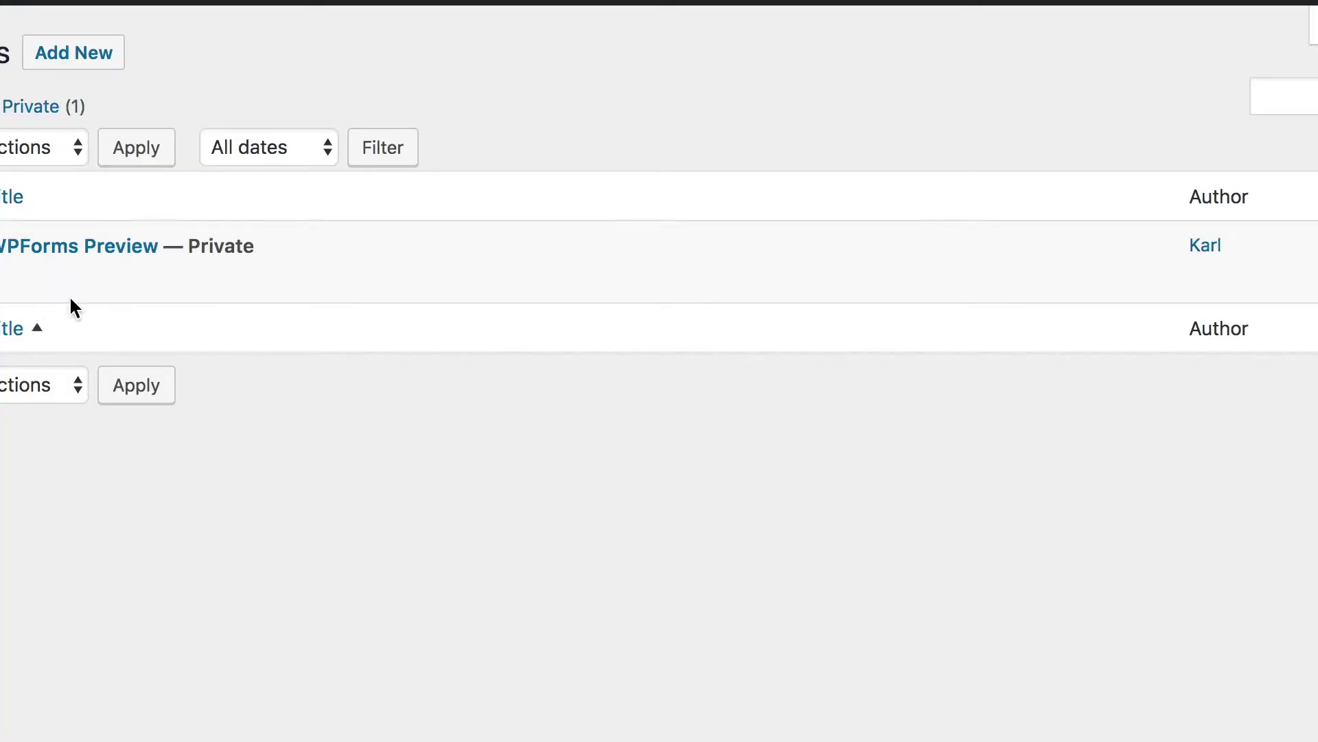
# Bulk-move the WPForms Preview page to Trash, then delete it permanently
pyautogui.moveTo(92, 268)
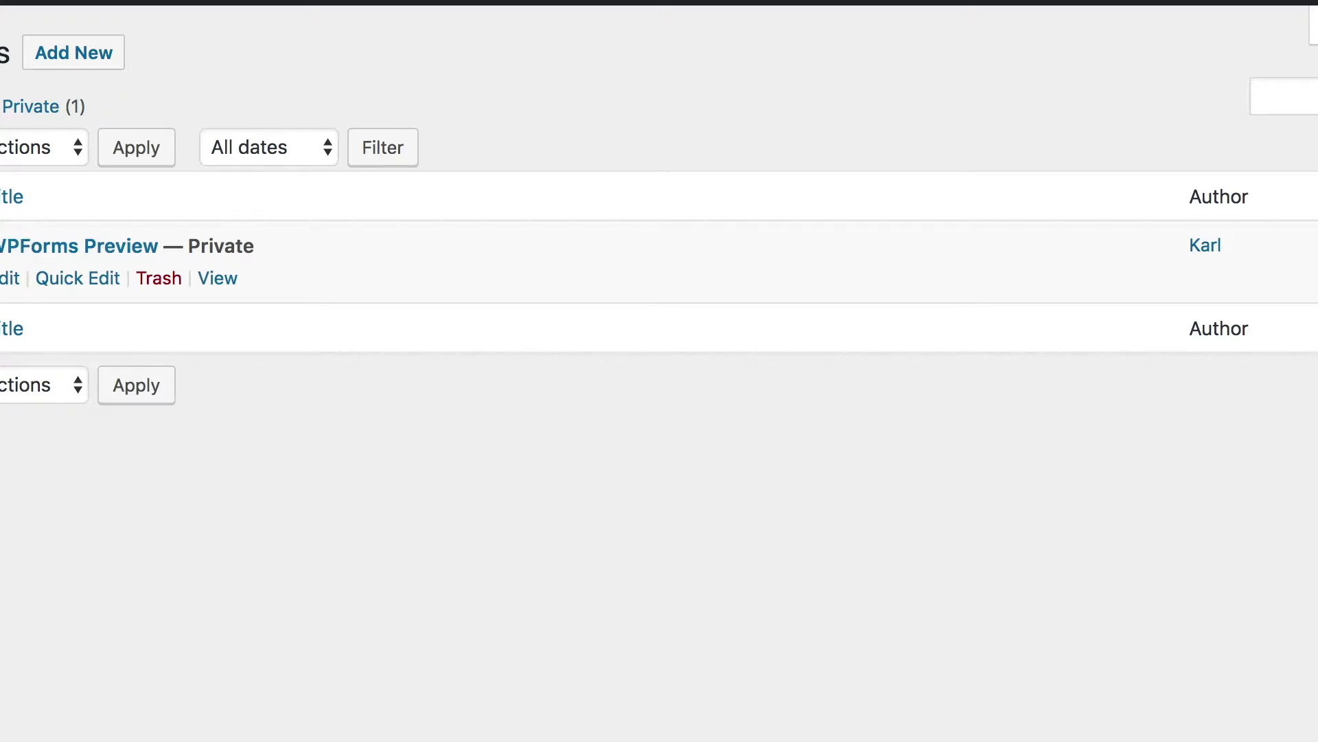
pyautogui.click(38, 380)
pyautogui.click(18, 440)
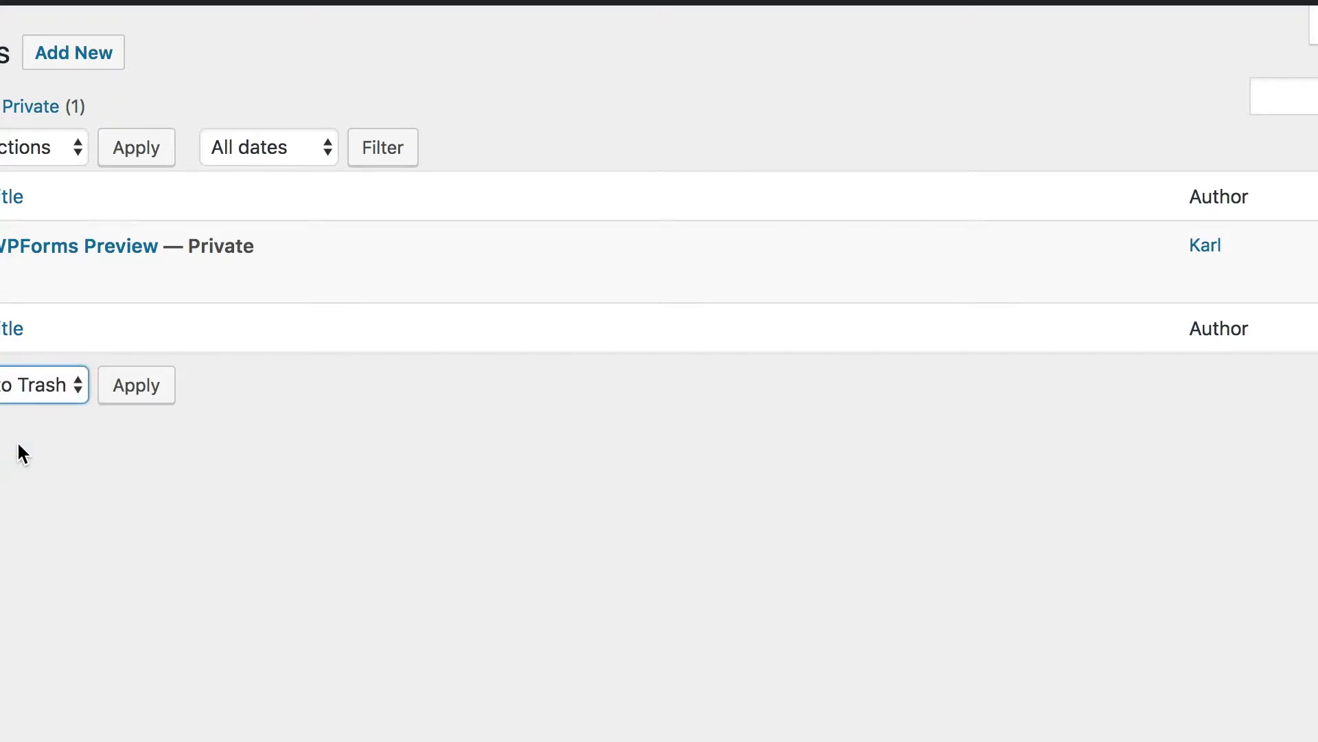
pyautogui.click(136, 390)
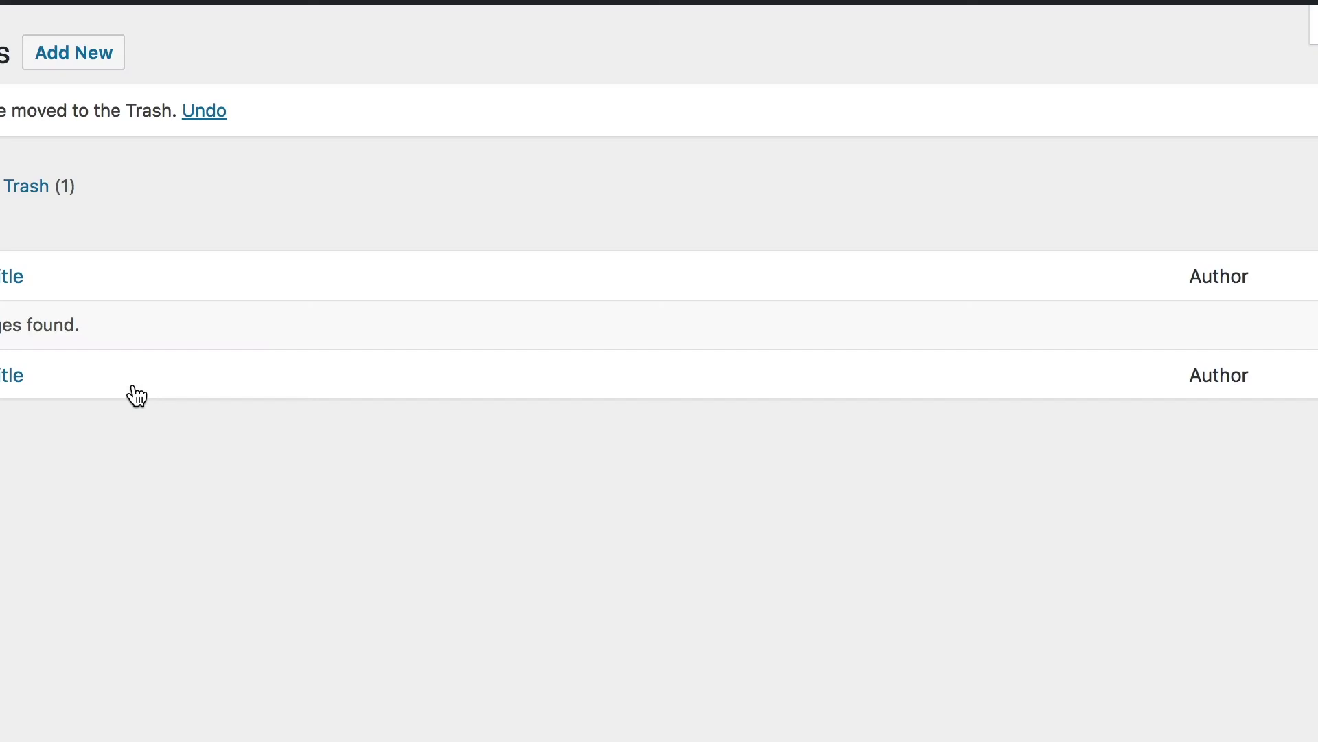
pyautogui.click(31, 201)
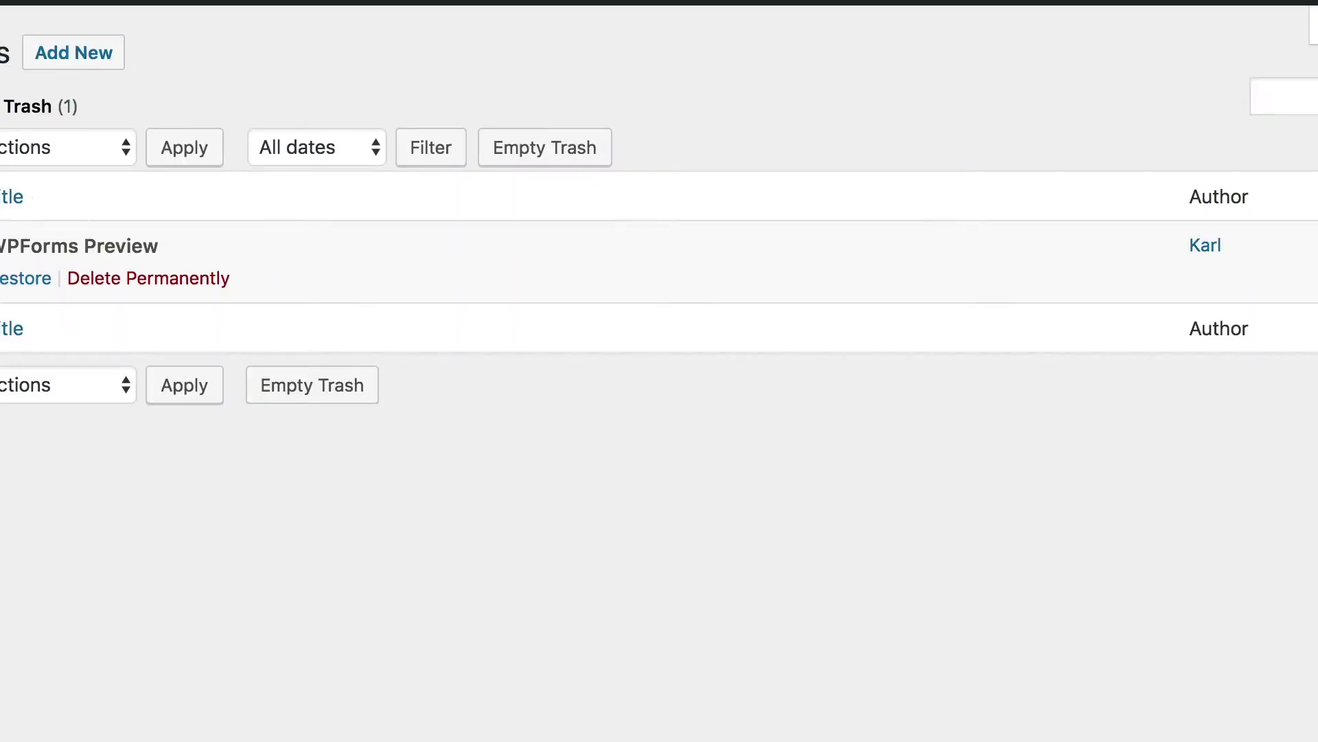
pyautogui.click(112, 289)
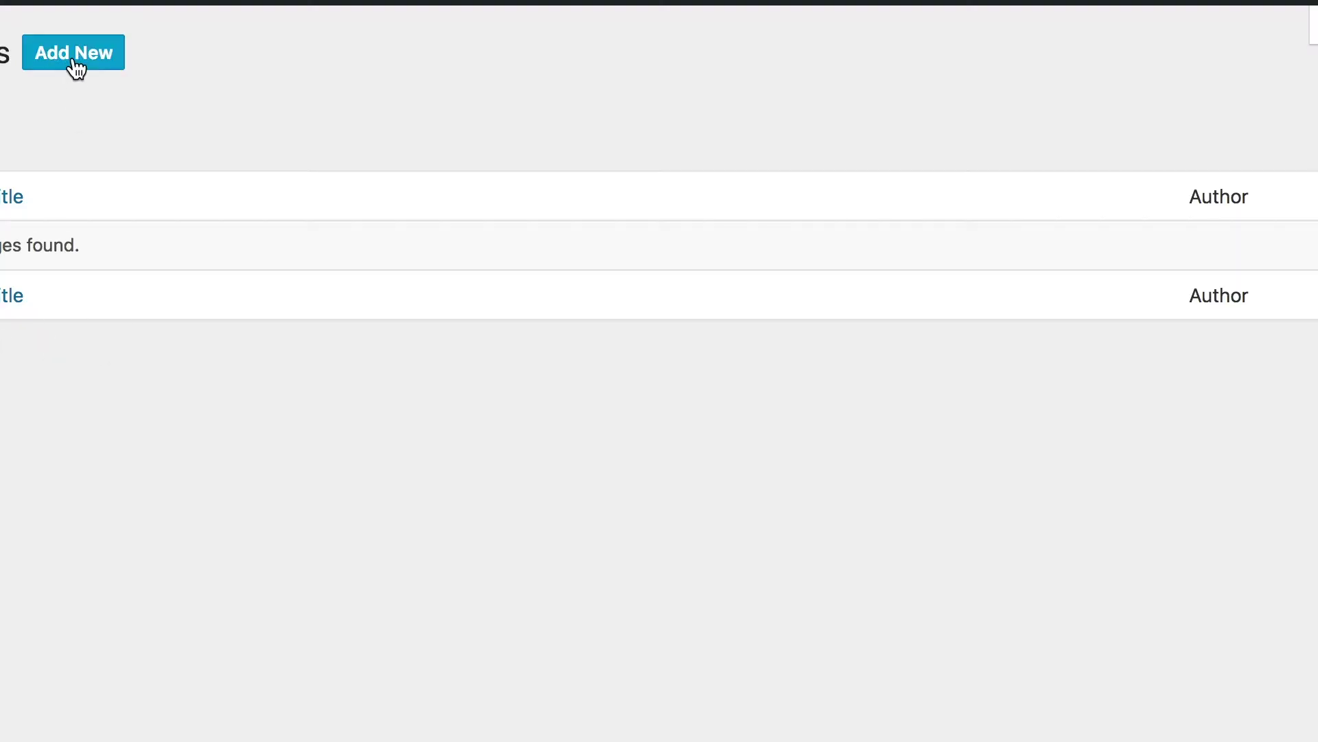
pyautogui.click(77, 69)
# Give a new page the title 'Home'
pyautogui.click(74, 53)
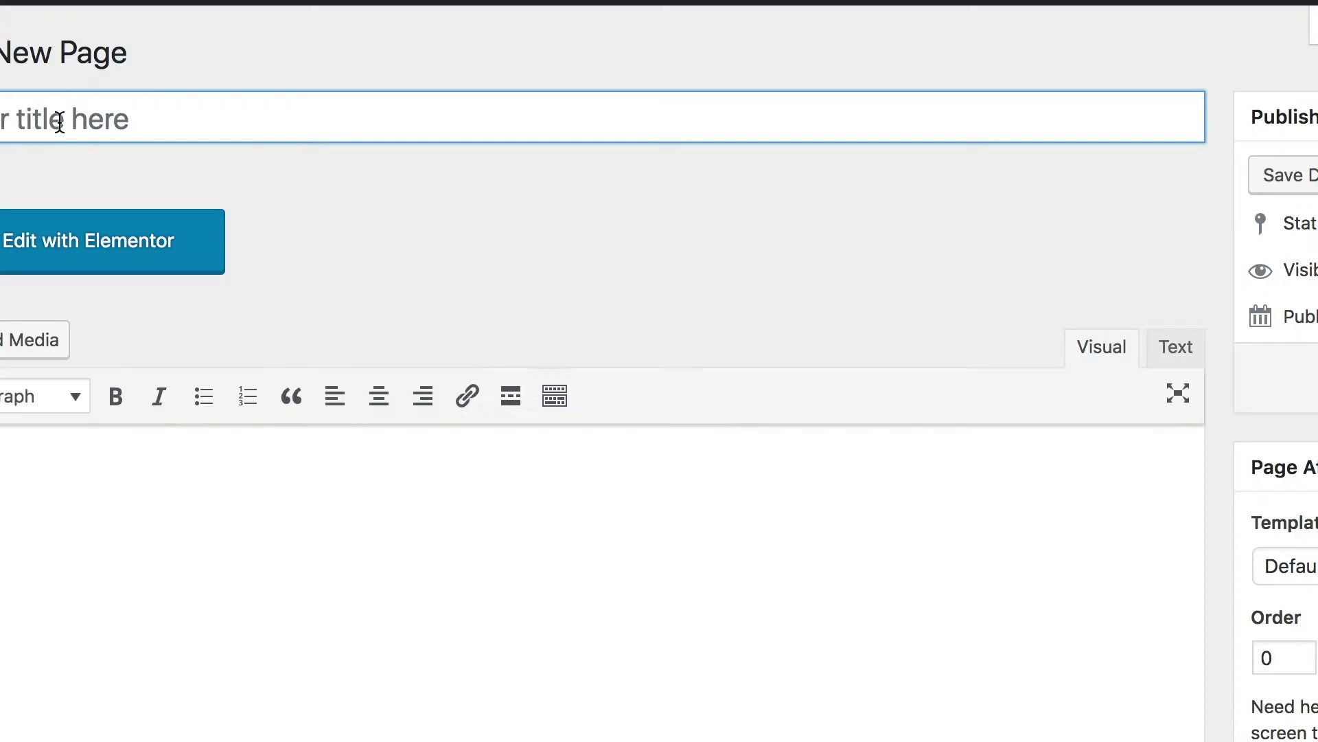
pyautogui.write('Home')
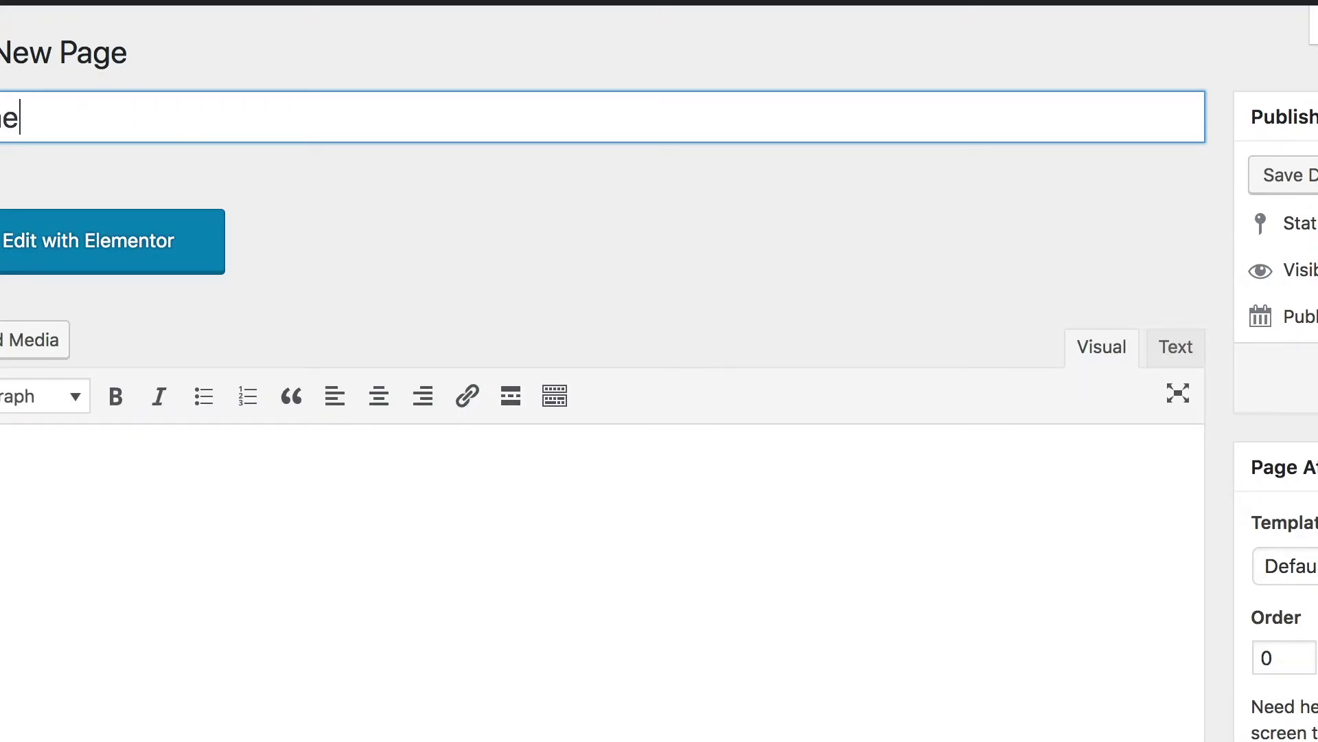
pyautogui.press('Tab')
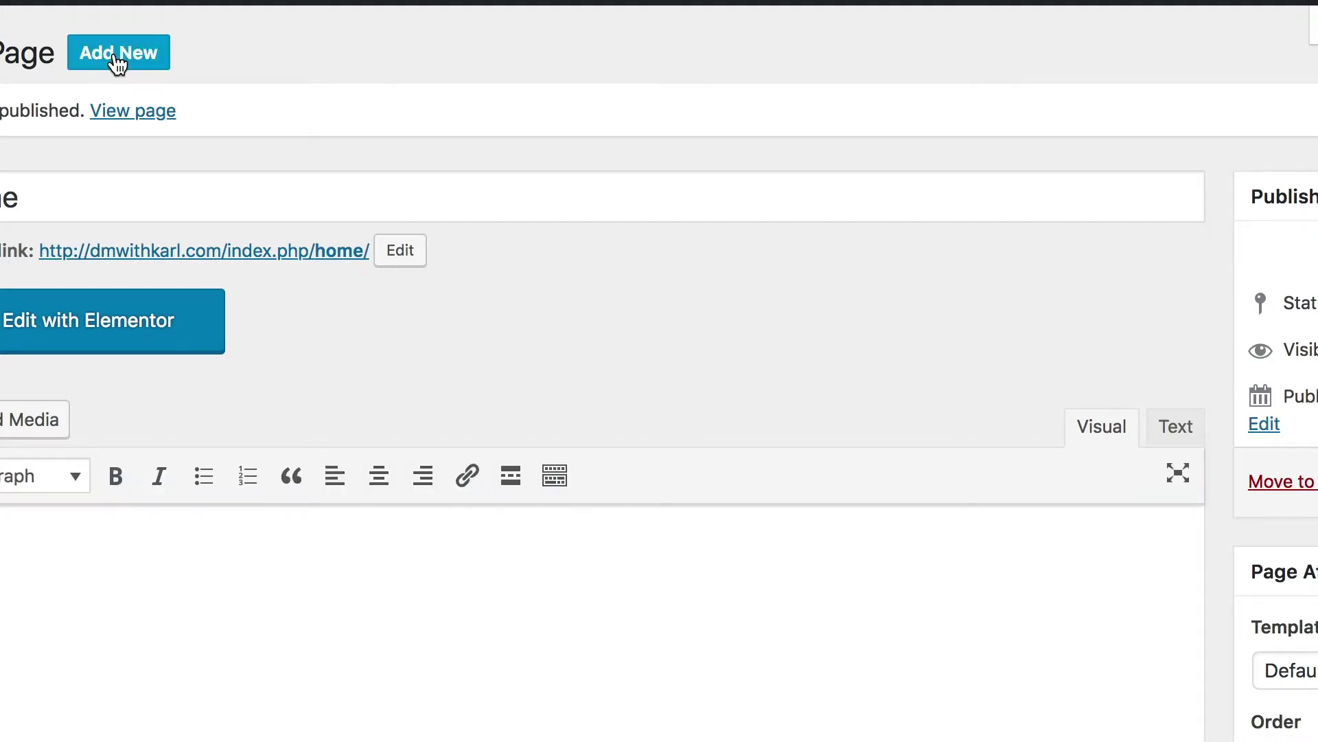
# Start another new page and title it 'About'
pyautogui.click(116, 62)
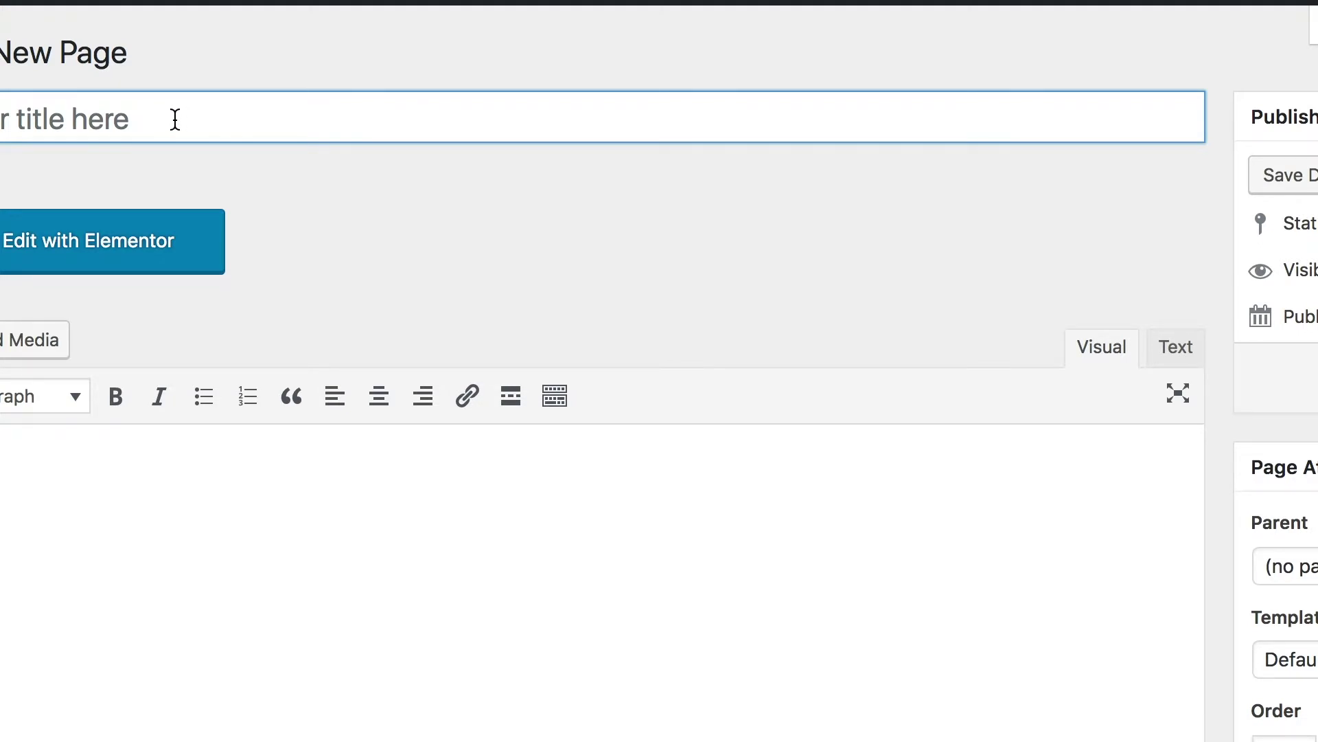
pyautogui.write('H')
pyautogui.write('ut')
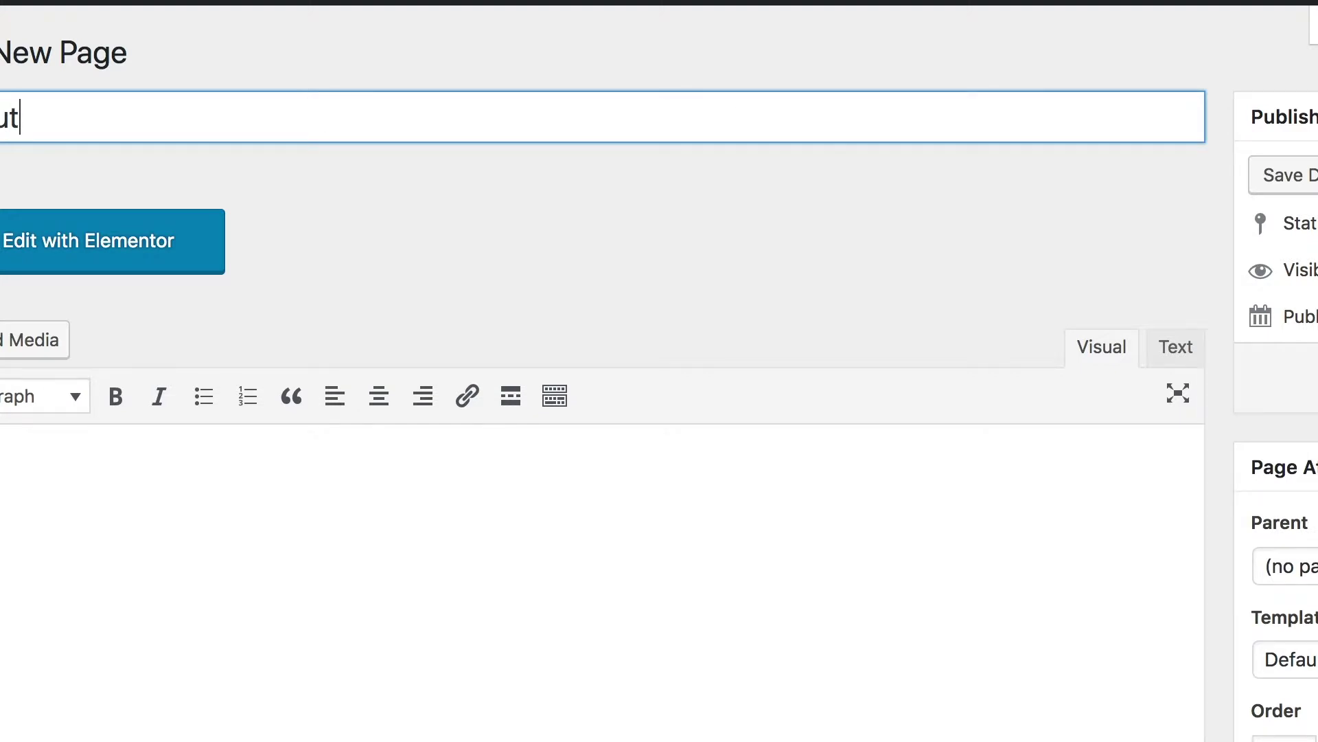
pyautogui.press('Tab')
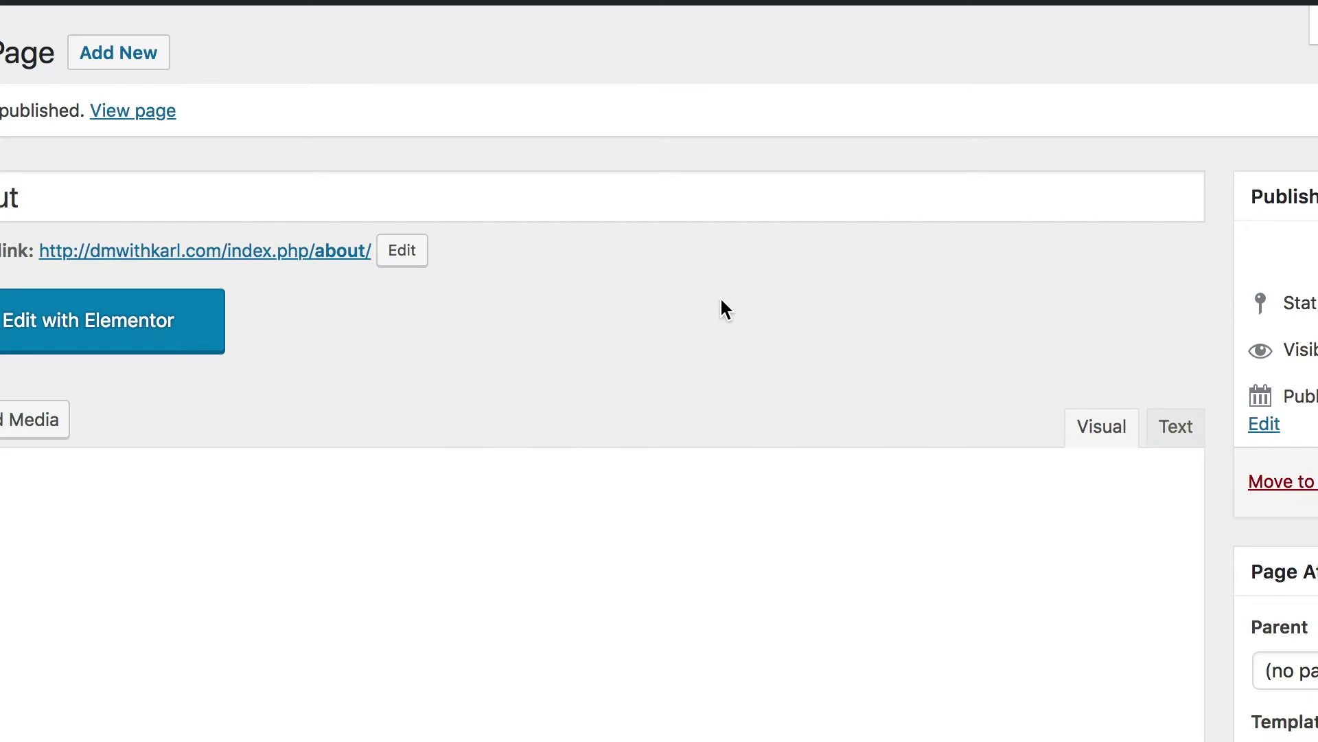
pyautogui.click(141, 60)
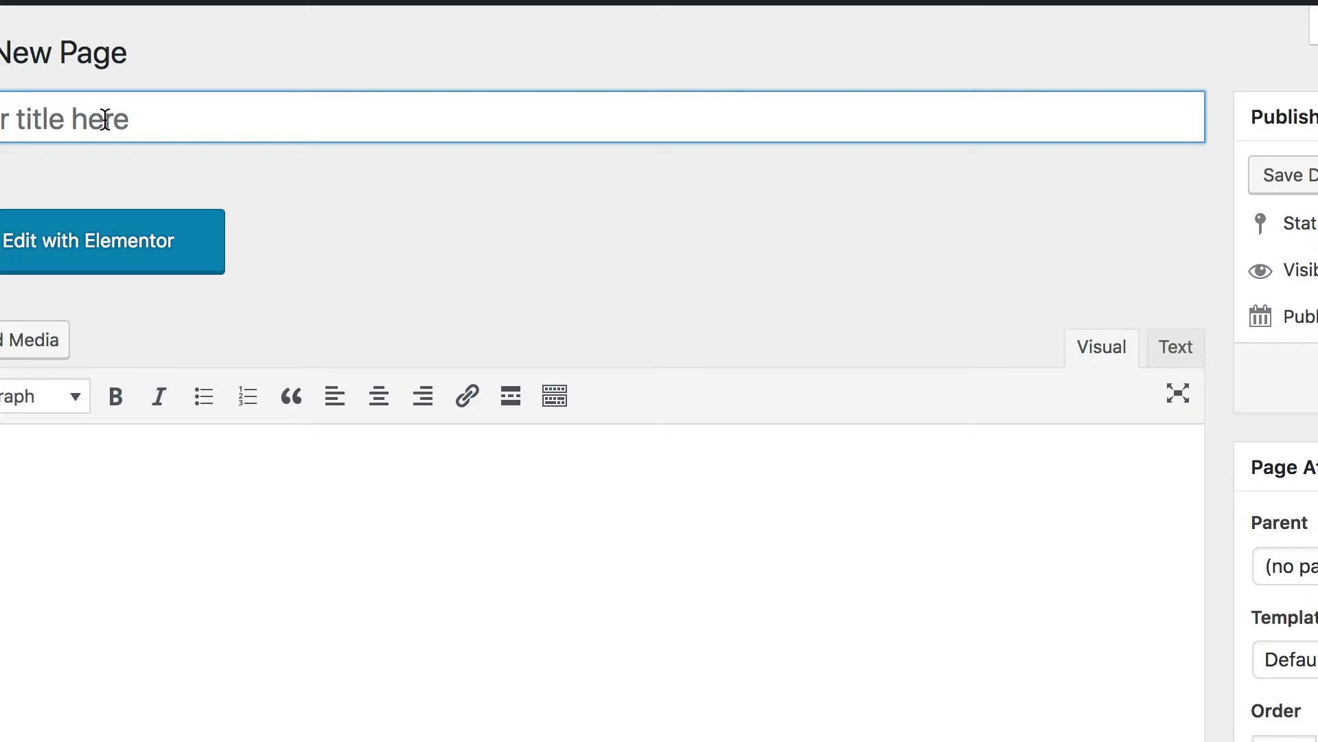
# Title a new page 'Courses' and publish it
pyautogui.click(104, 119)
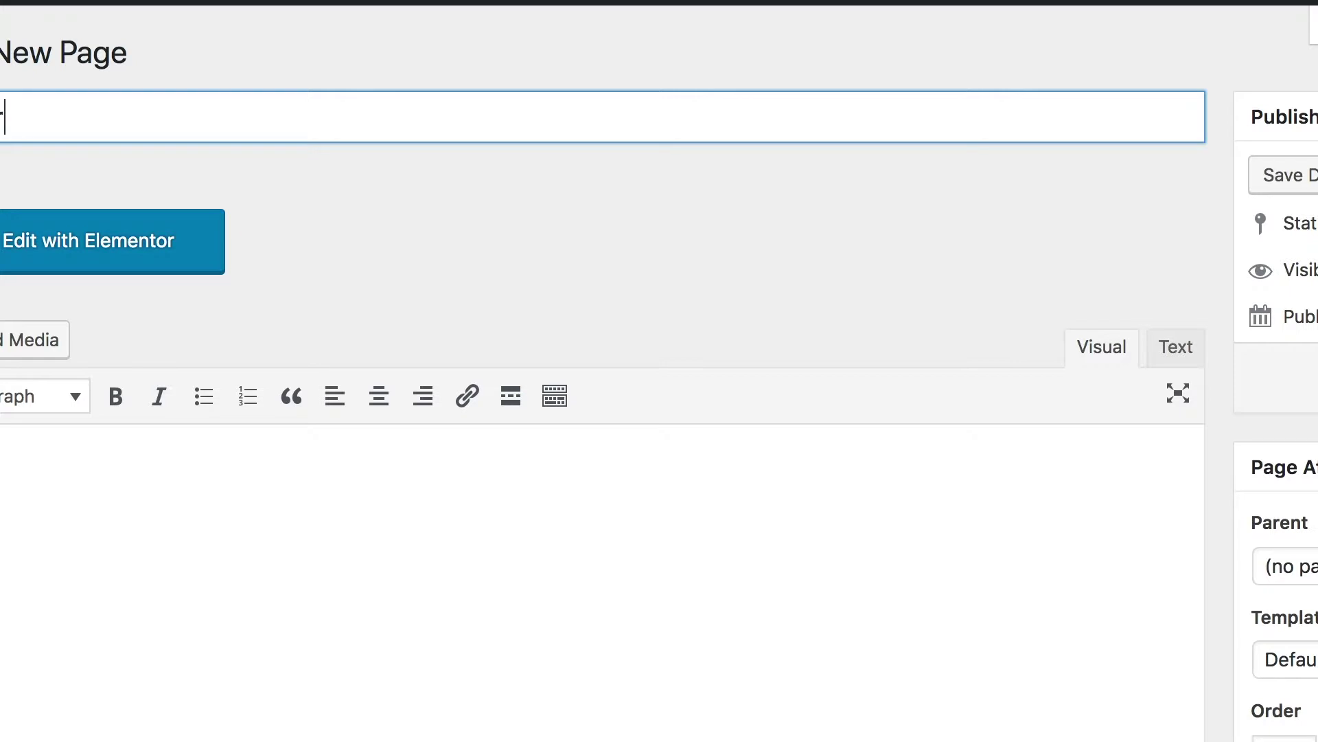
pyautogui.write('rses')
pyautogui.click(1277, 333)
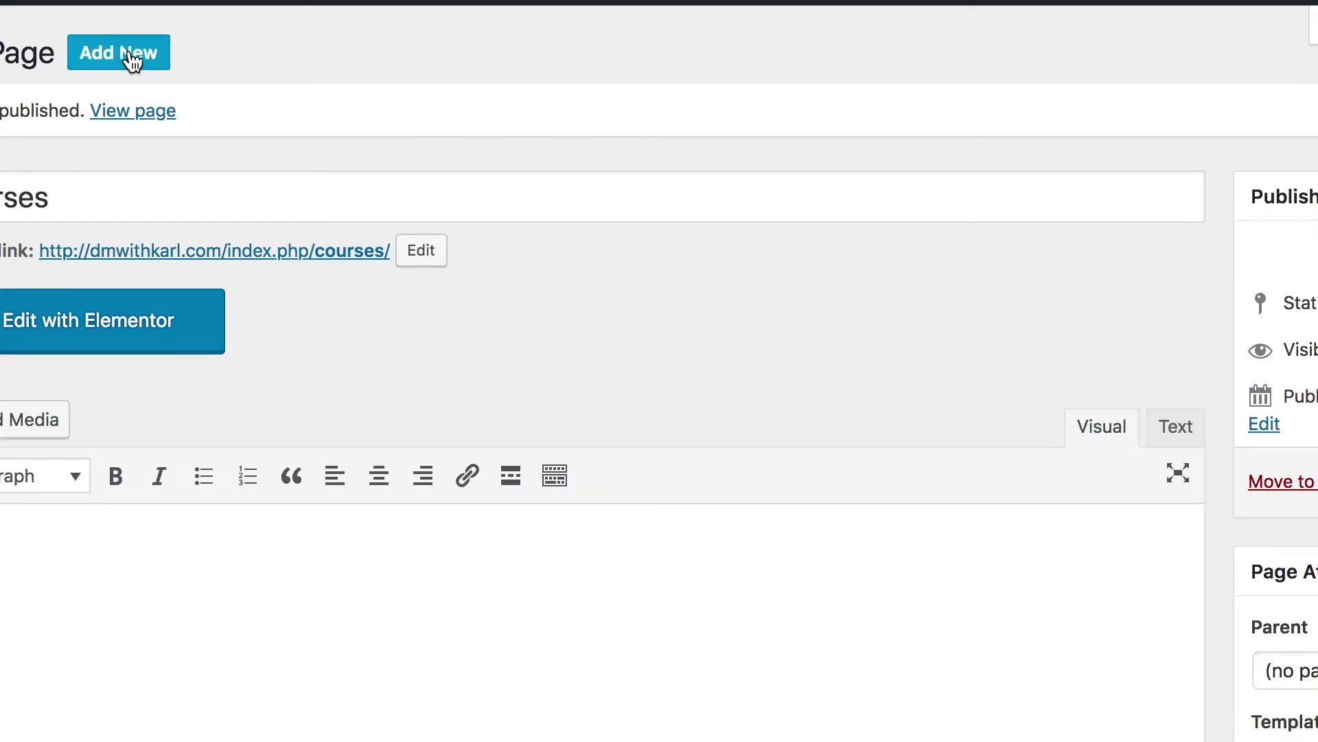
# Add another page titled 'Create a Website' and publish it
pyautogui.click(127, 55)
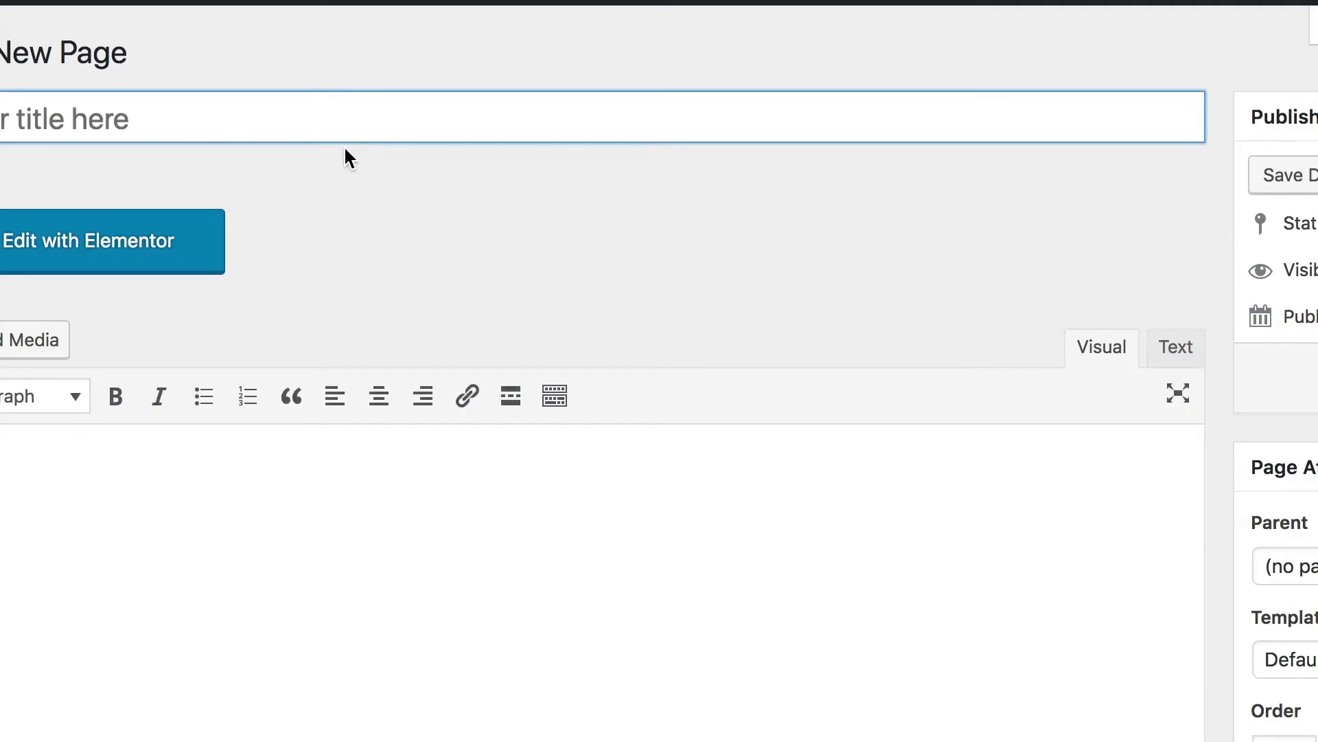
pyautogui.write('te a ')
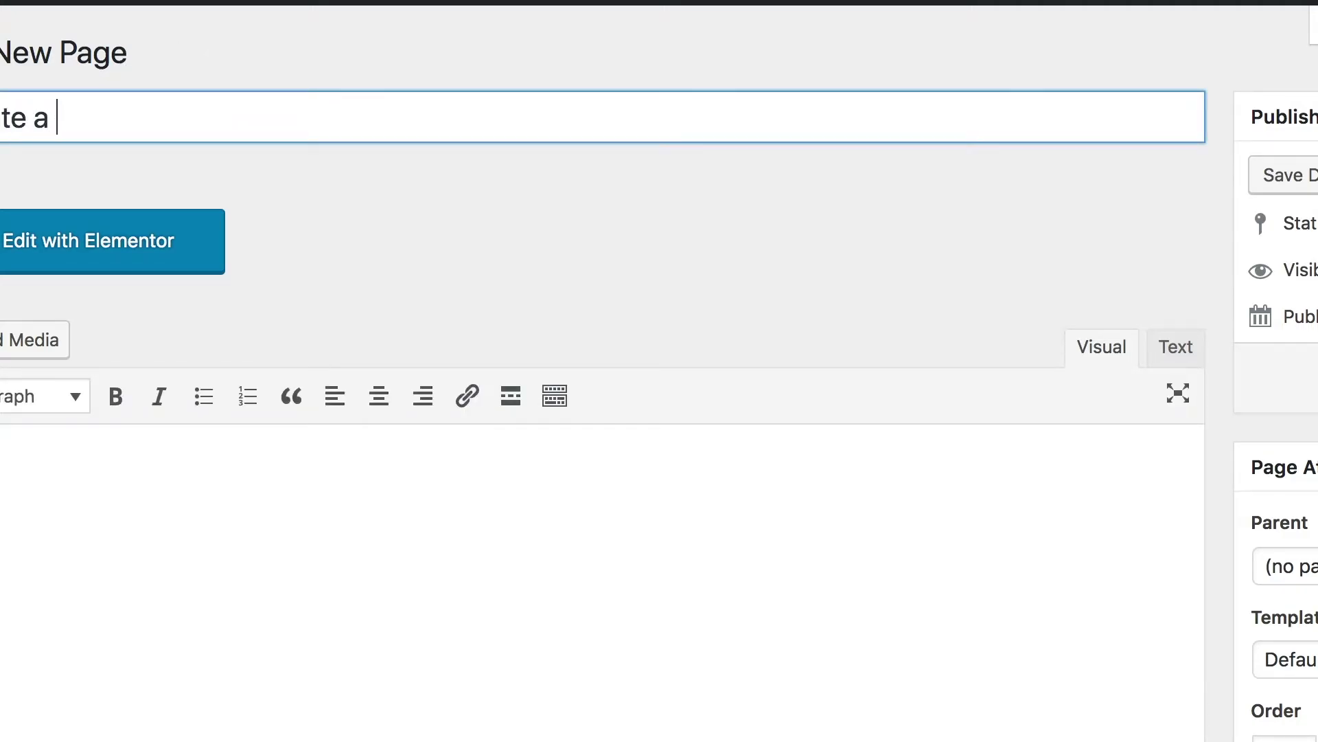
pyautogui.write('Website')
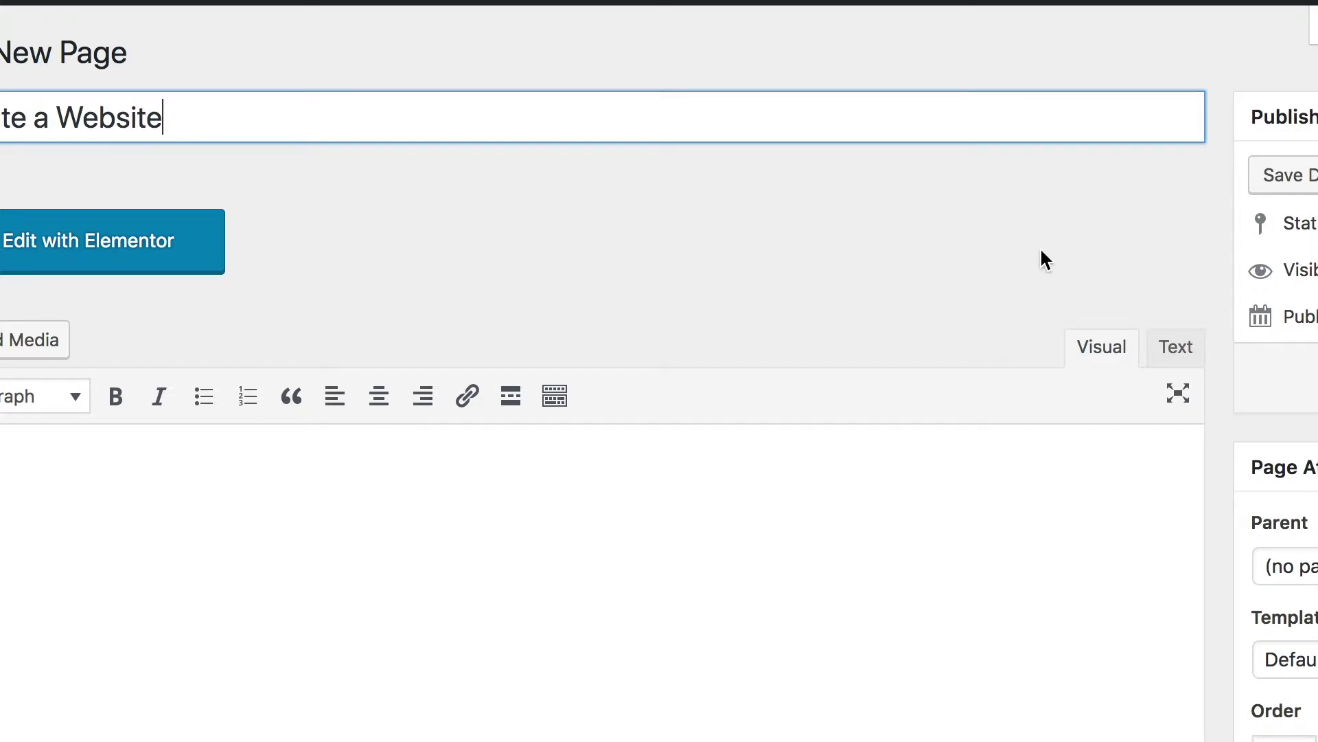
pyautogui.press('Tab')
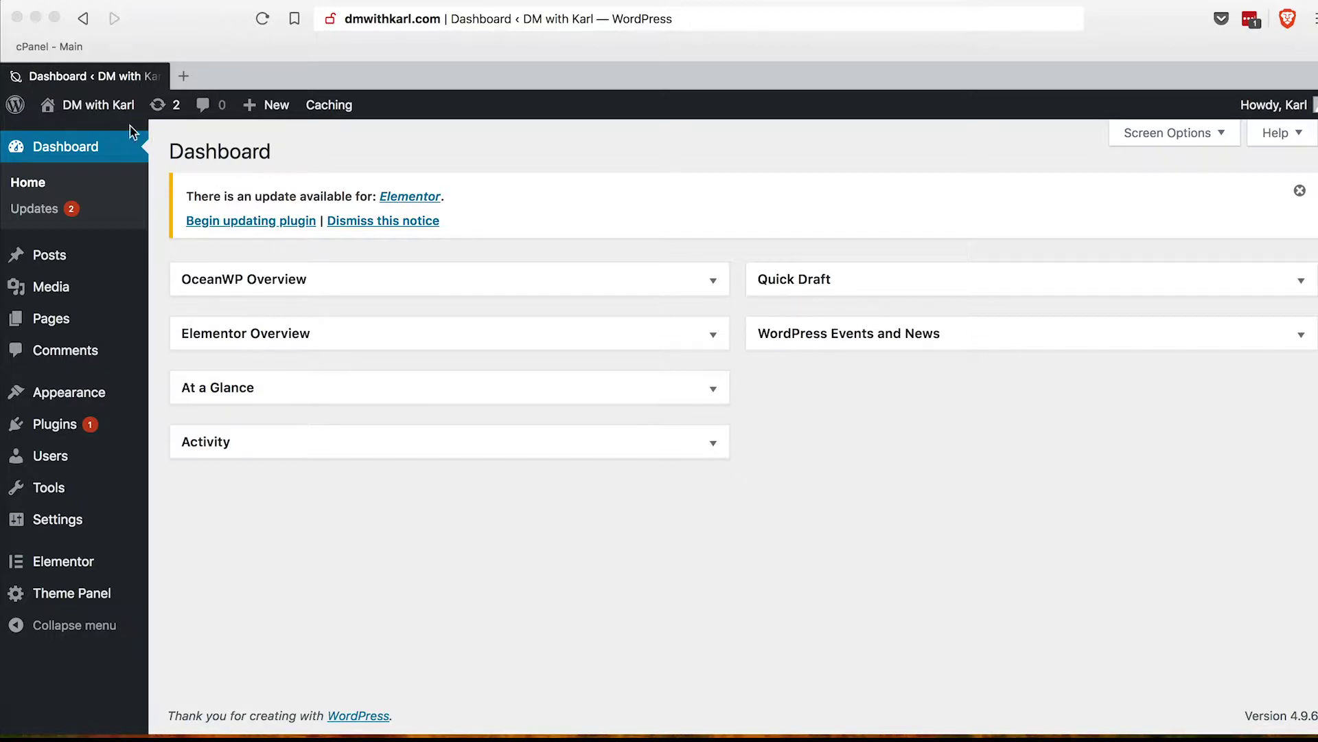
# Visit the live site's front page from the admin bar, then open its Customizer
pyautogui.moveTo(94, 112)
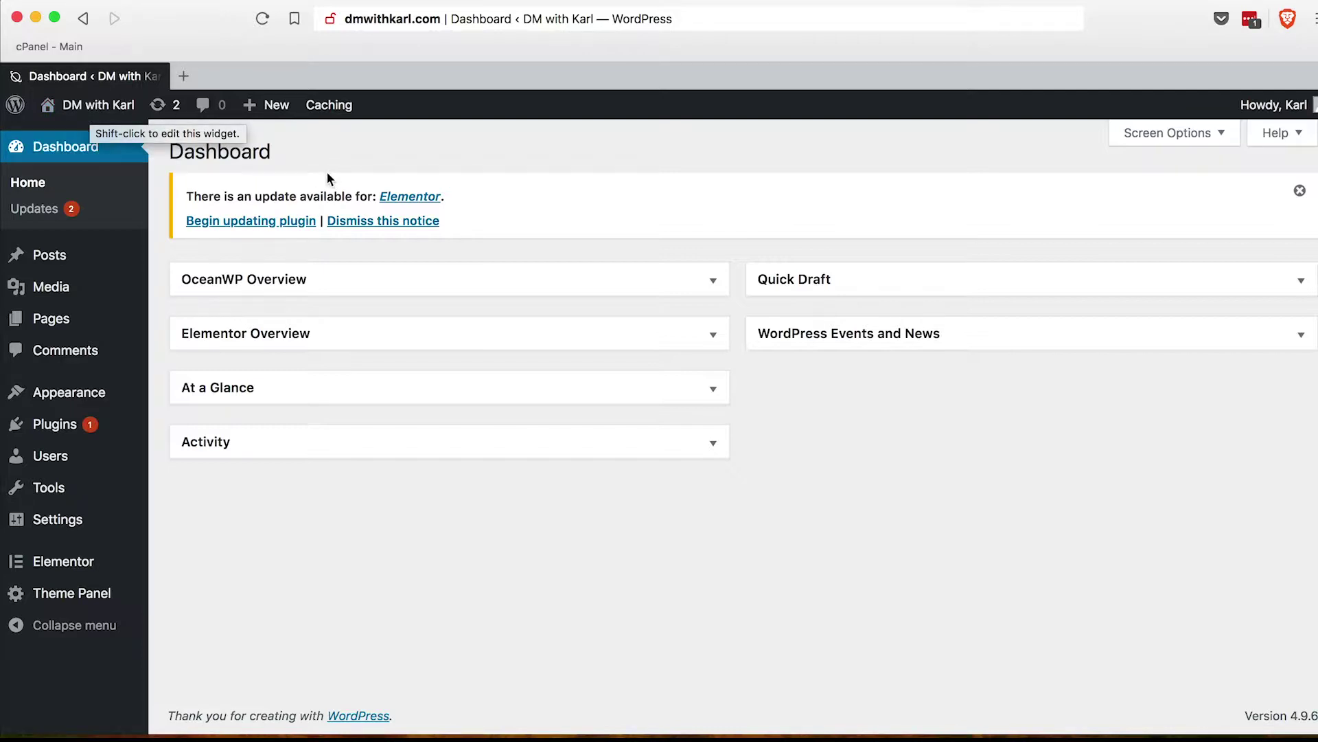
pyautogui.click(94, 112)
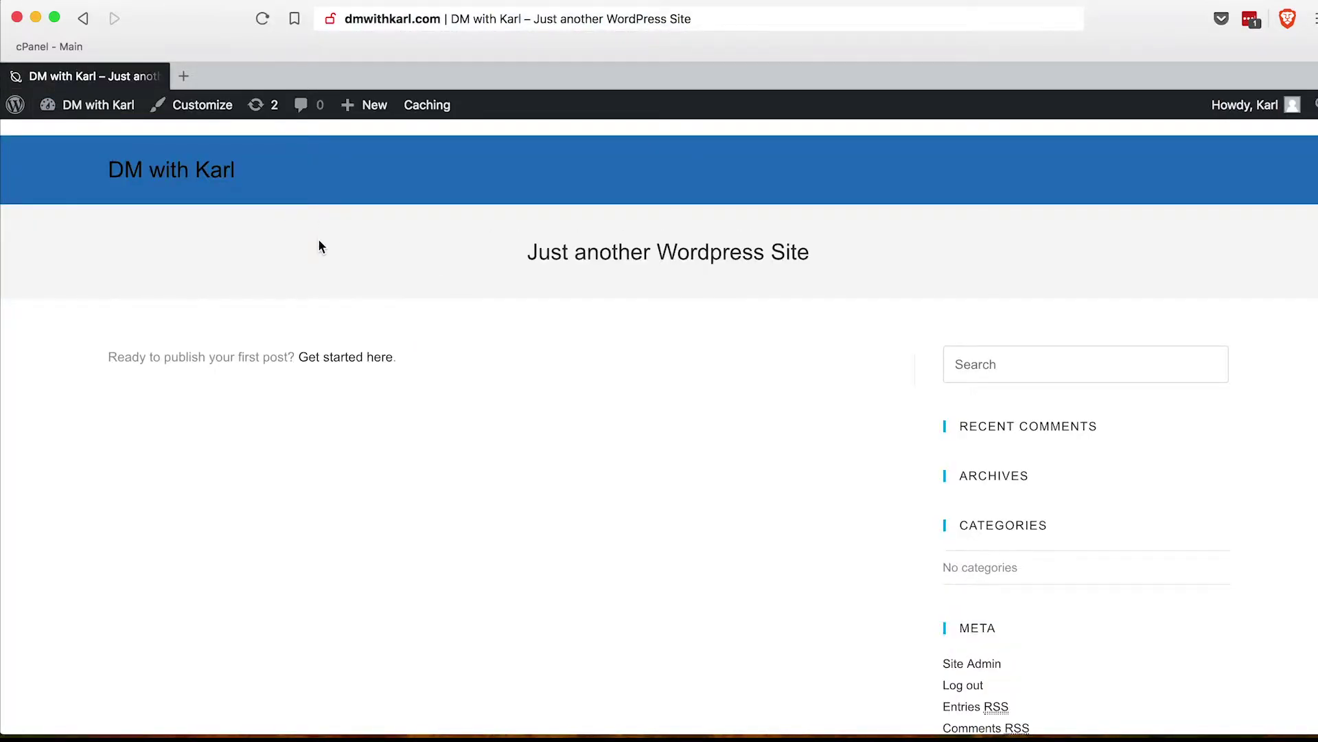
pyautogui.click(193, 110)
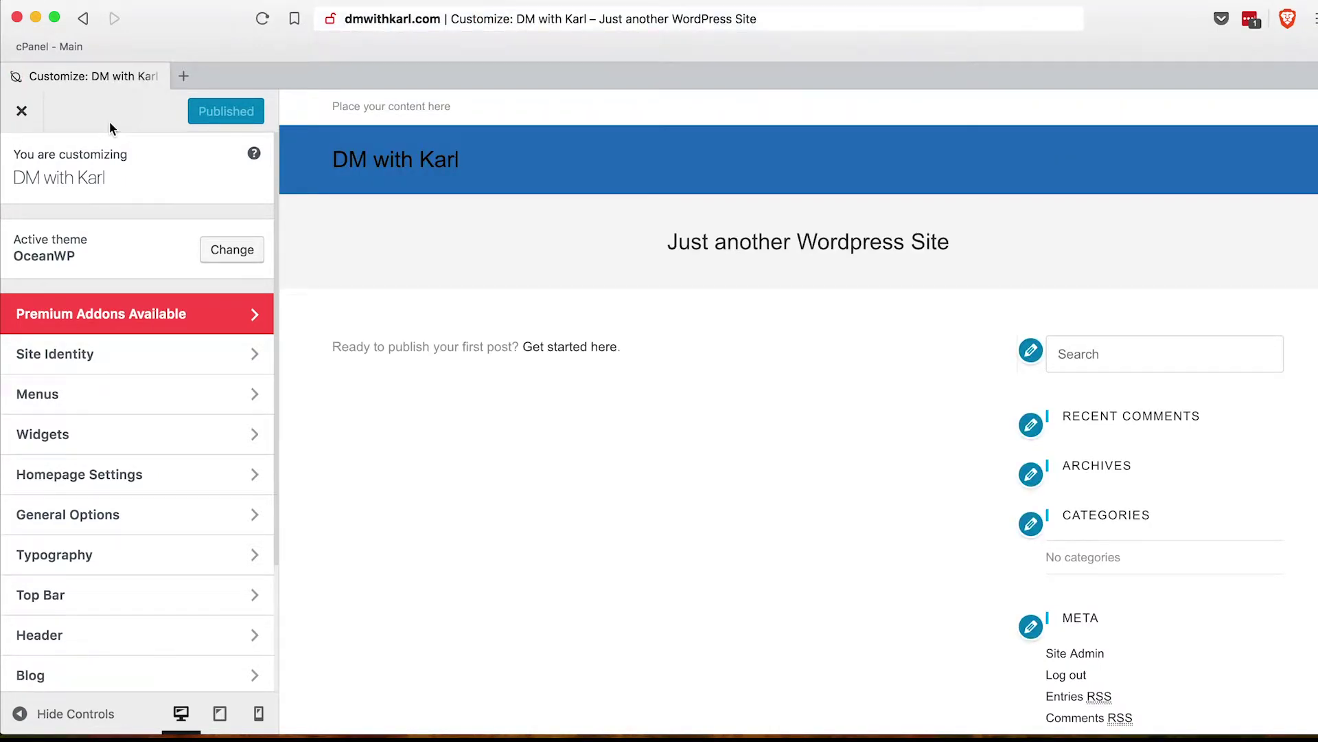
# Clear the site tagline in Site Identity, leaving the title unchanged
pyautogui.click(84, 364)
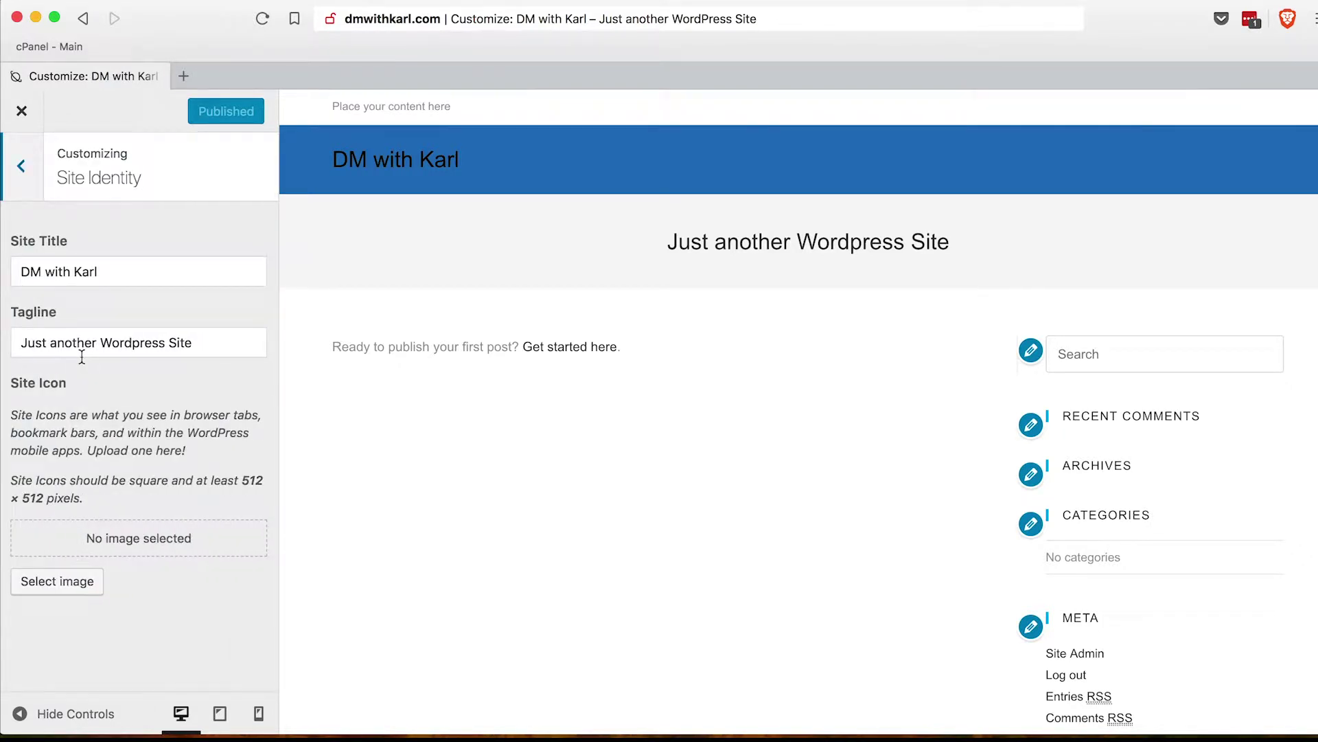
pyautogui.moveTo(112, 273); pyautogui.dragTo(9, 282)
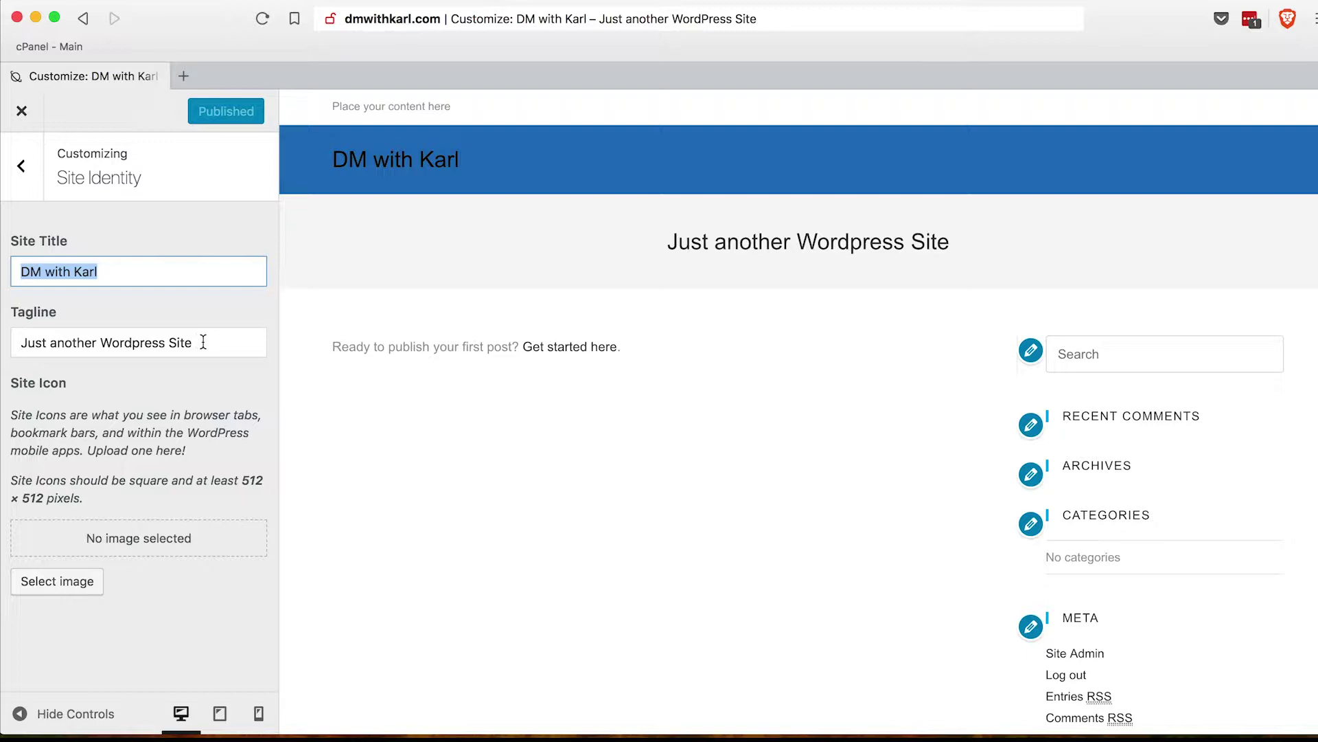
pyautogui.moveTo(202, 342); pyautogui.dragTo(2, 346)
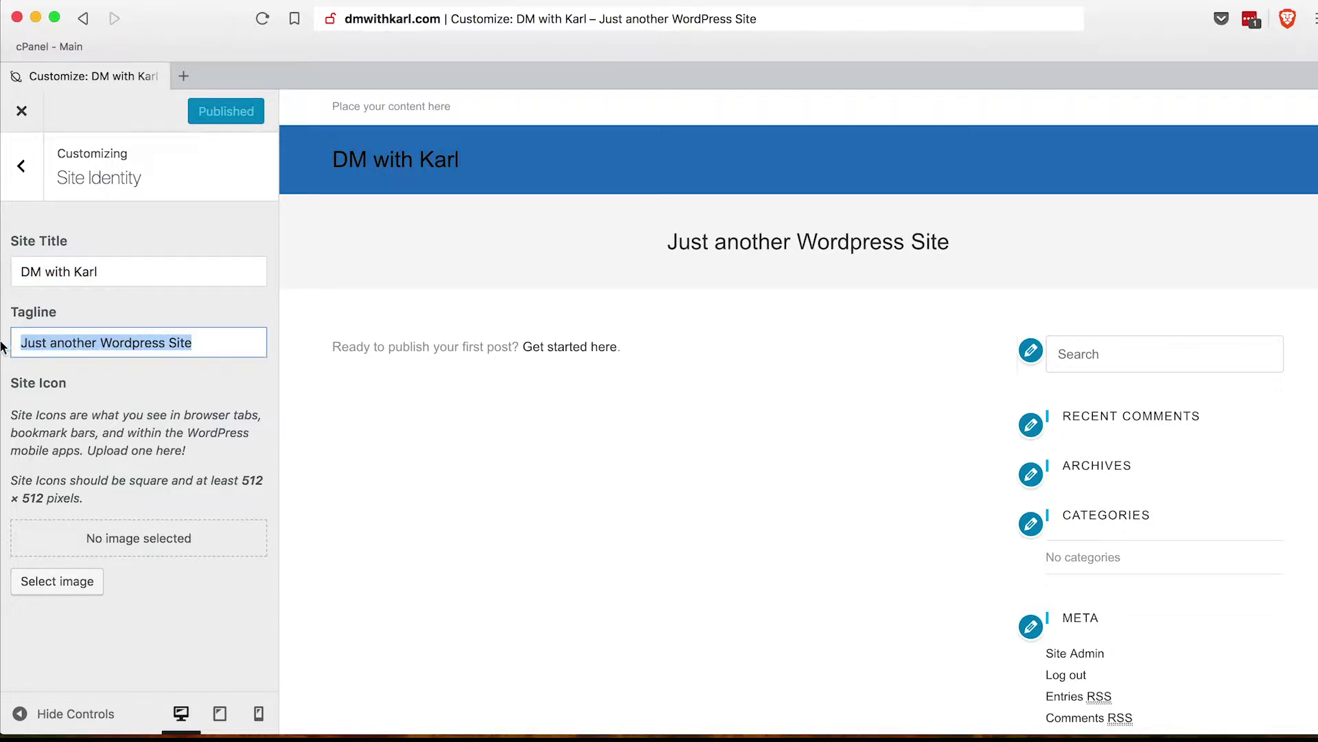
pyautogui.press('BackSpace')
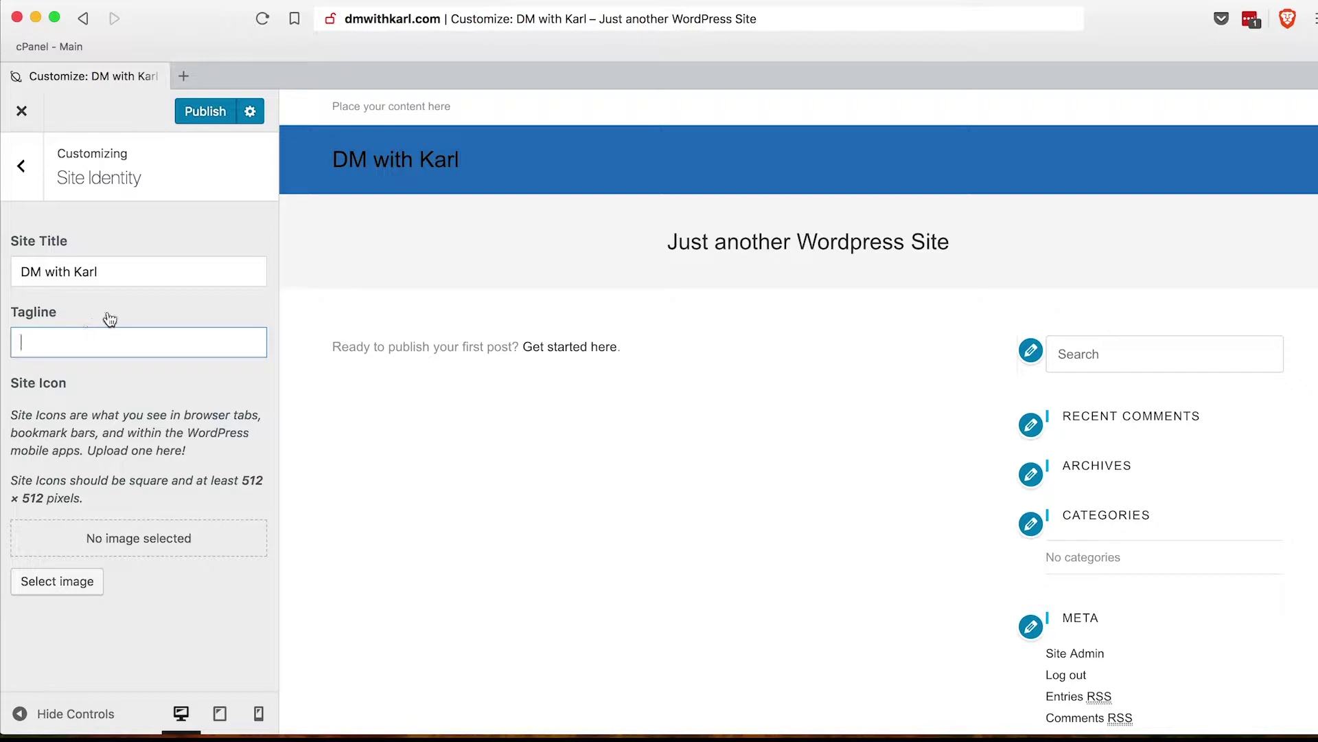
pyautogui.click(23, 168)
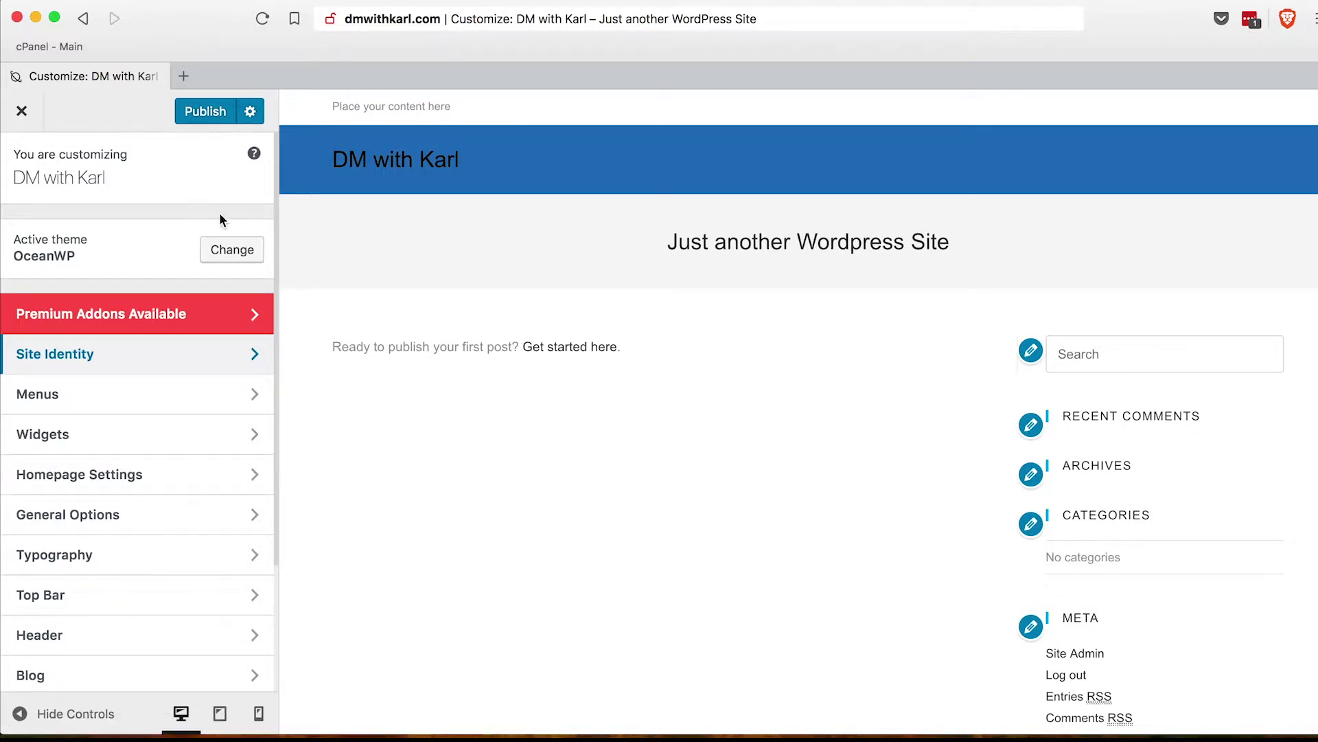
# Uncheck Enable Top Bar in Top Bar > General to remove the top bar
pyautogui.click(57, 600)
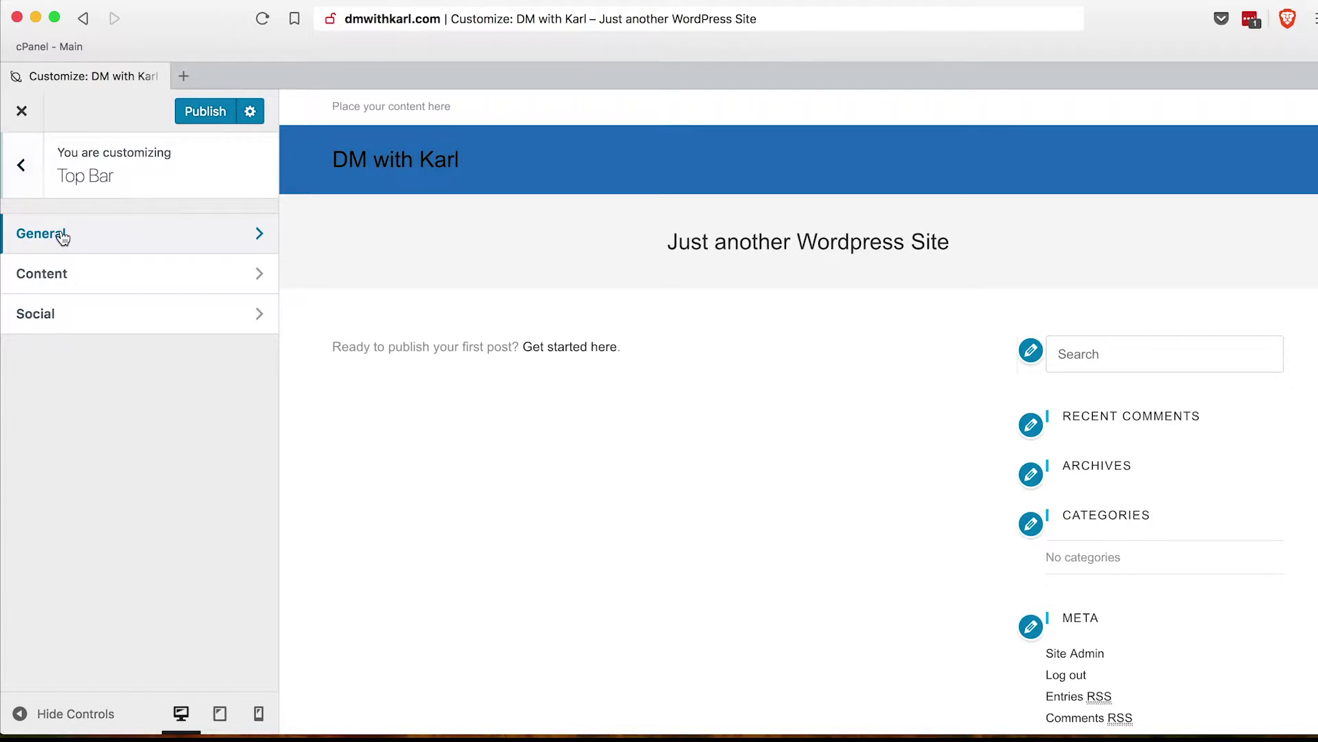
pyautogui.click(55, 235)
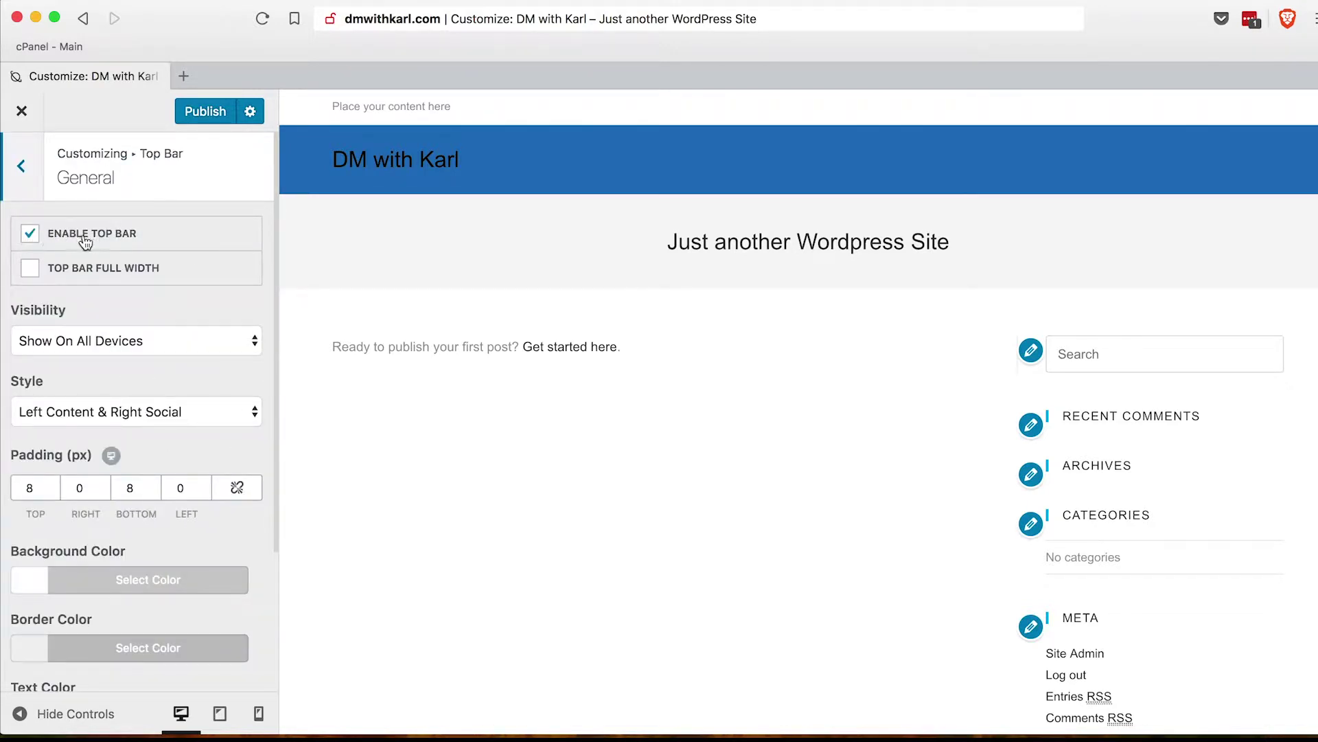
pyautogui.click(30, 236)
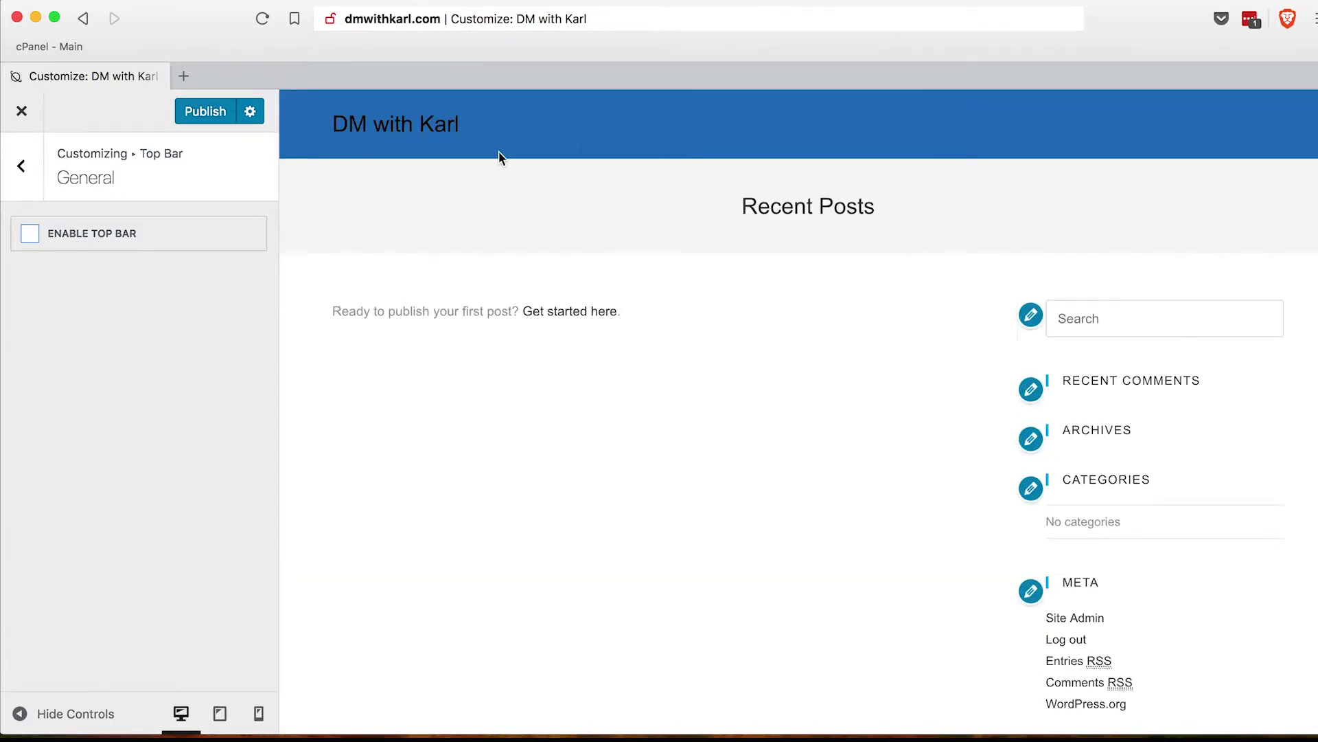
pyautogui.click(23, 173)
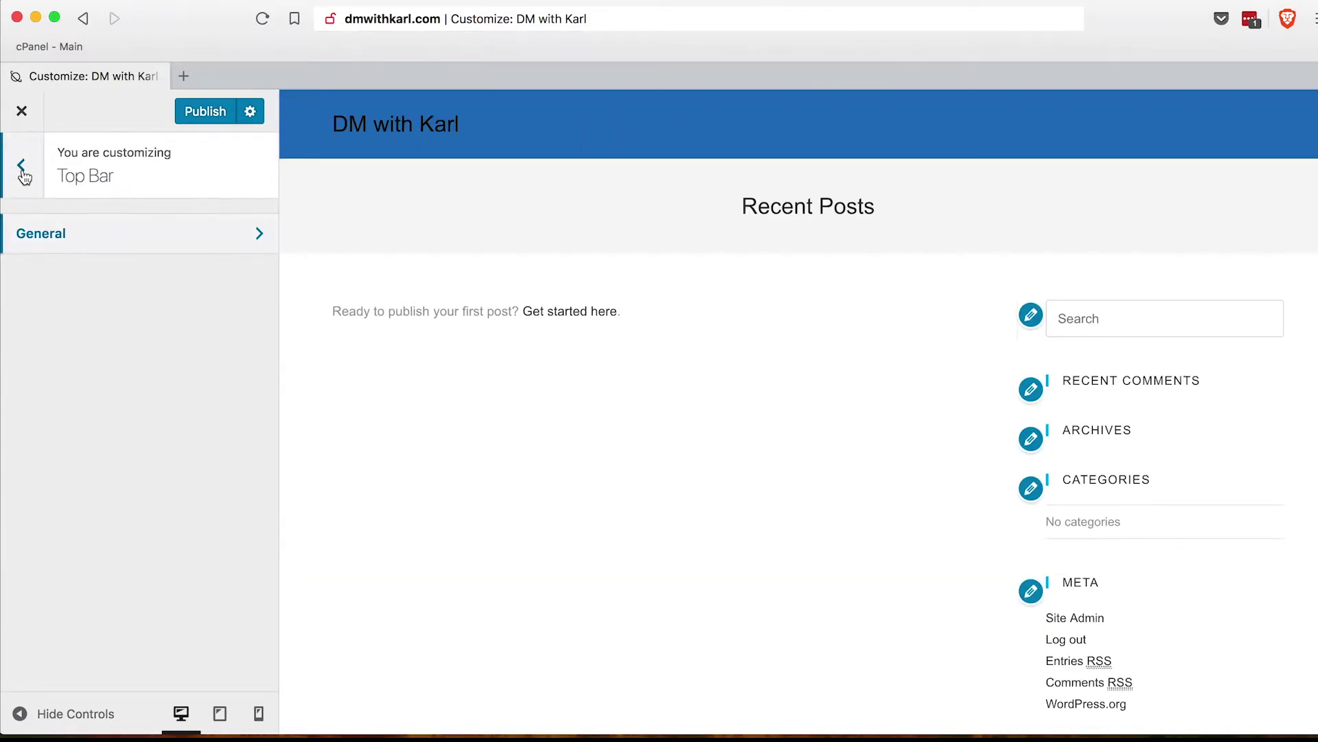
pyautogui.click(22, 171)
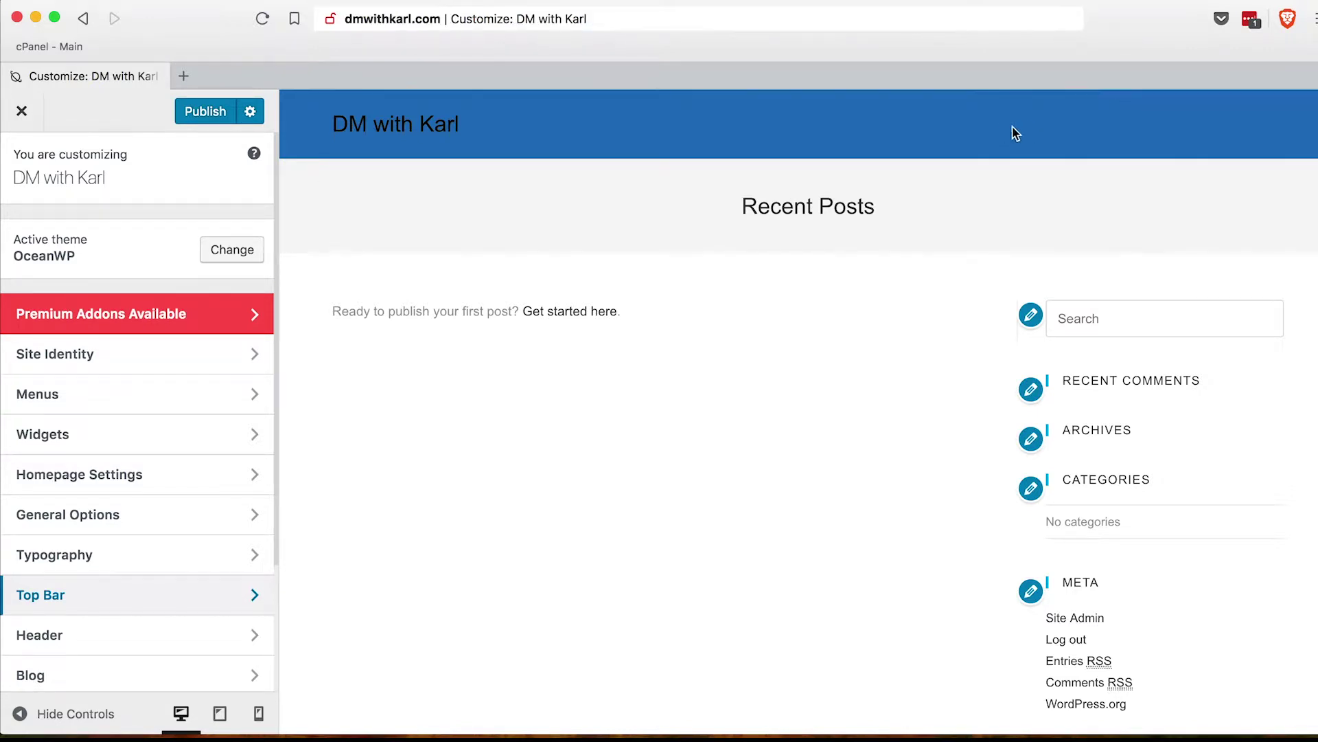
# Create a new menu named 'Main Menu' at the MAIN location and list pages to add
pyautogui.click(122, 399)
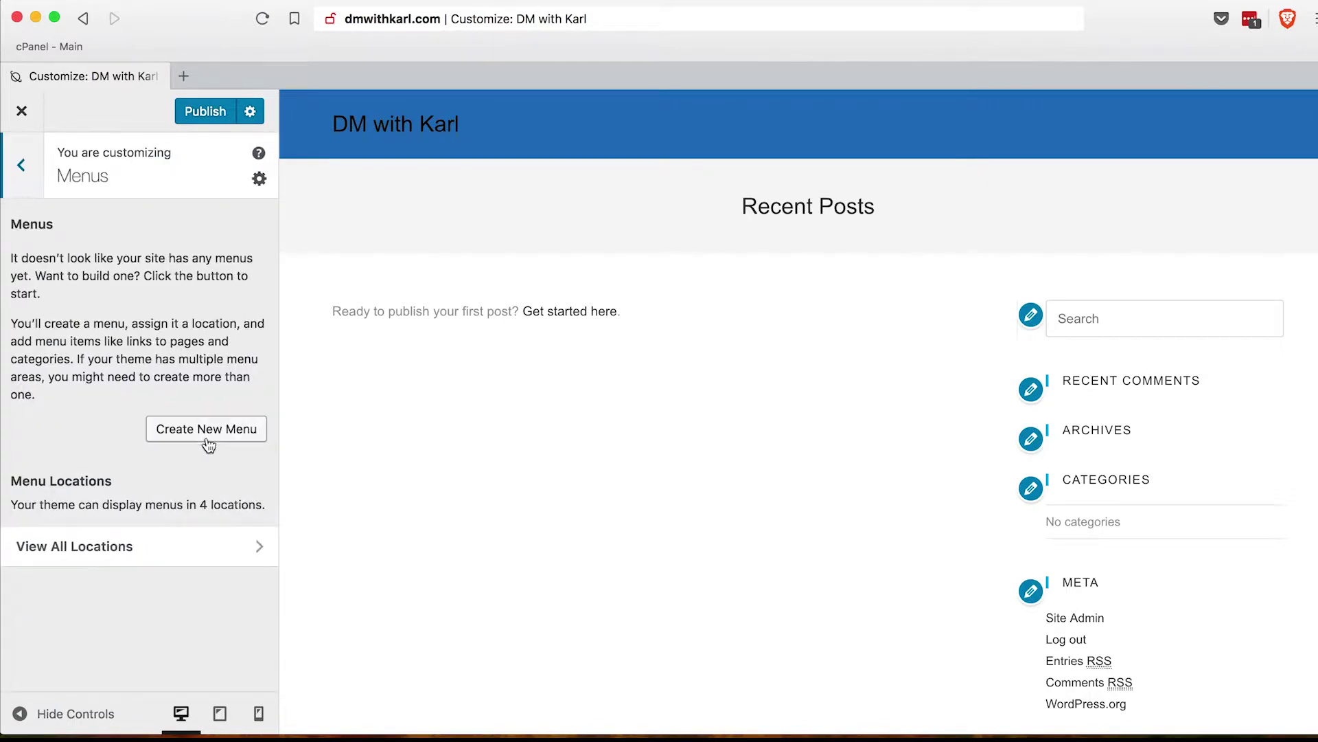
pyautogui.click(218, 439)
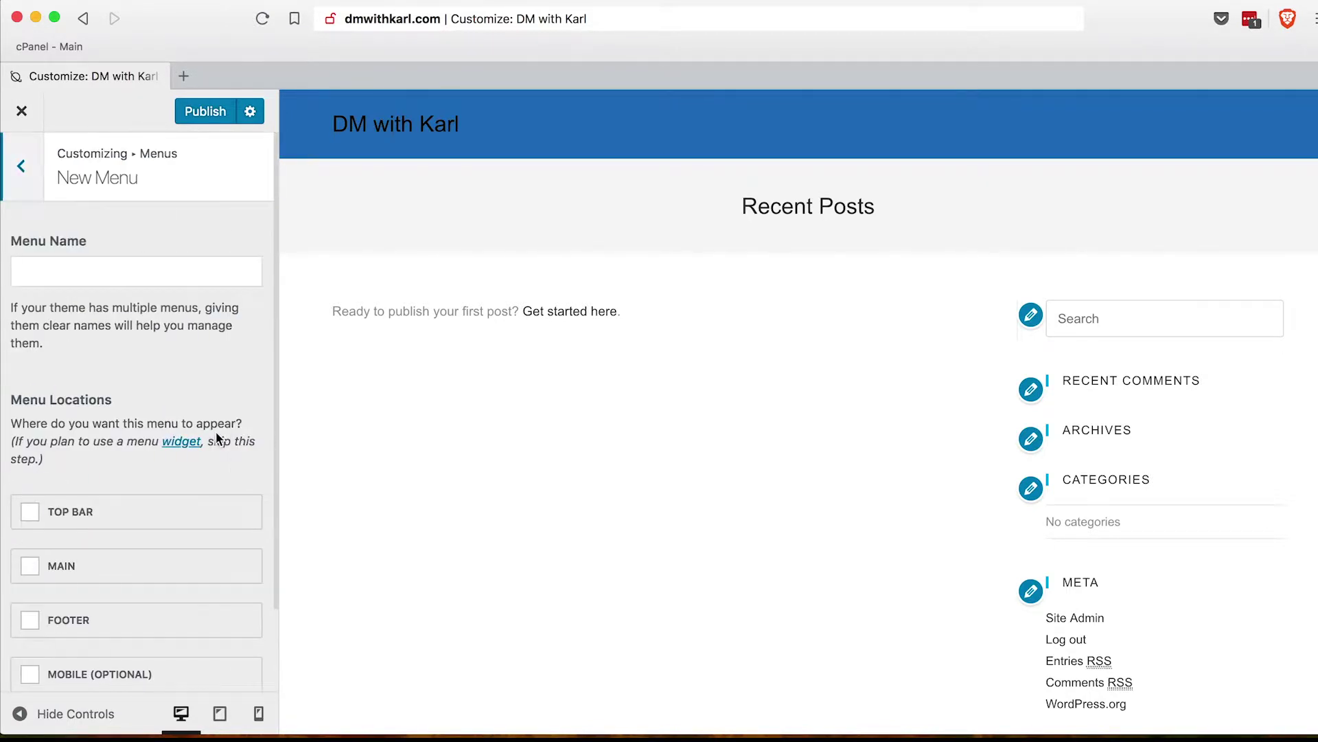
pyautogui.click(89, 272)
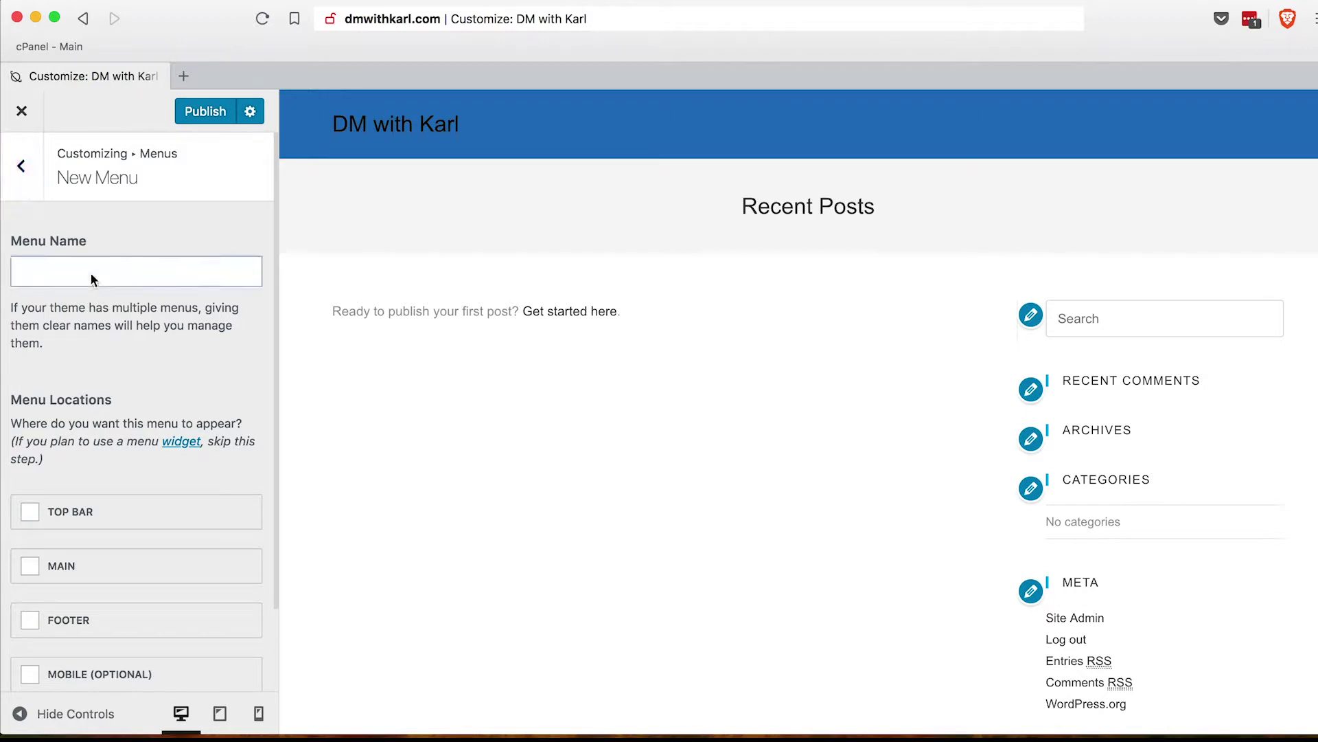
pyautogui.write('Main Menu')
pyautogui.click(34, 567)
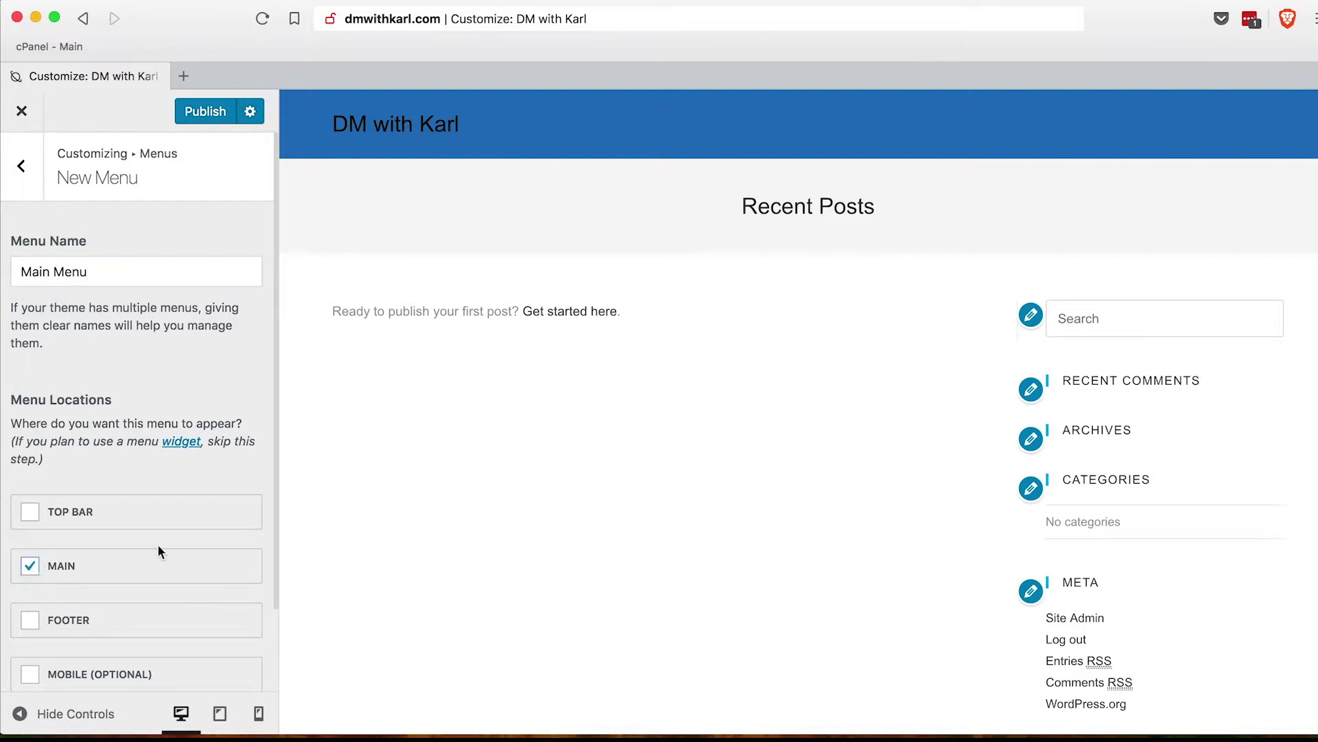
pyautogui.scroll(-1, 158, 552)
pyautogui.scroll(-2, 158, 544)
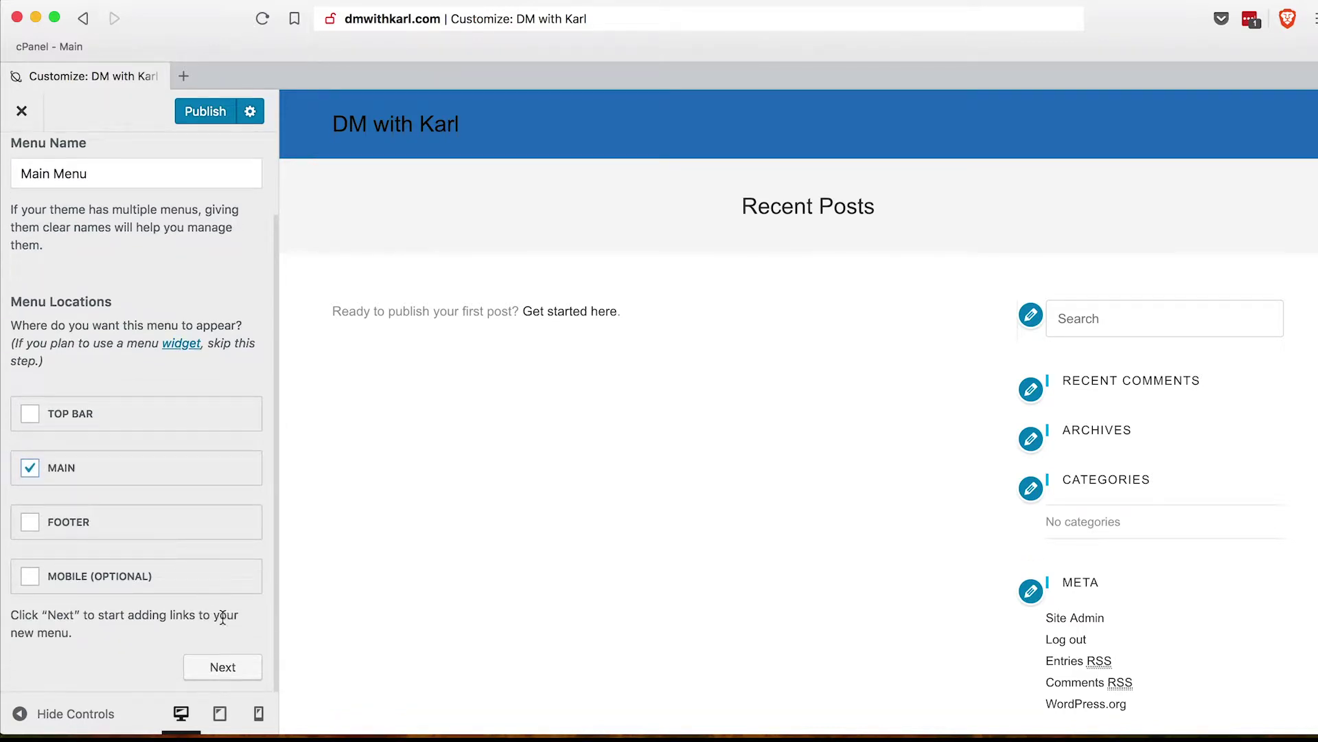
pyautogui.click(226, 667)
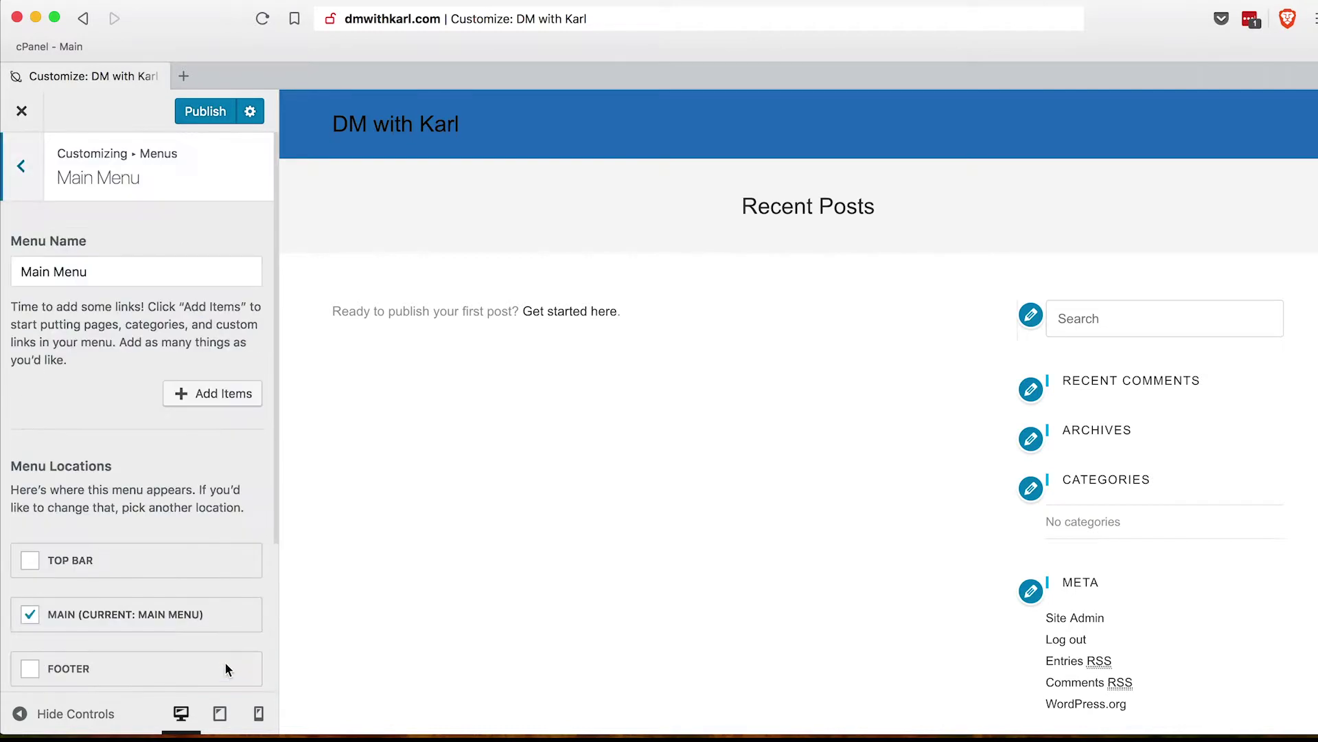
pyautogui.click(203, 395)
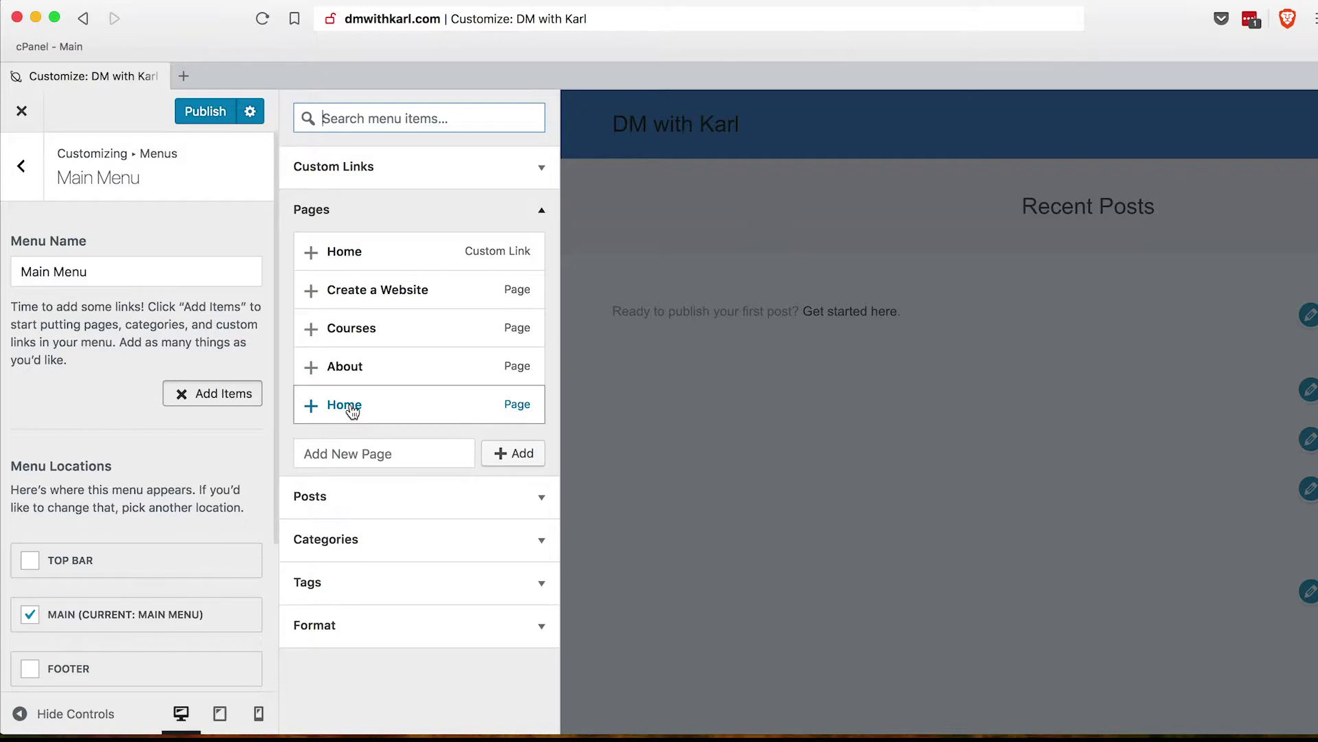
# Add the Home, About, Courses and Create a Website pages to Main Menu in that order
pyautogui.click(352, 410)
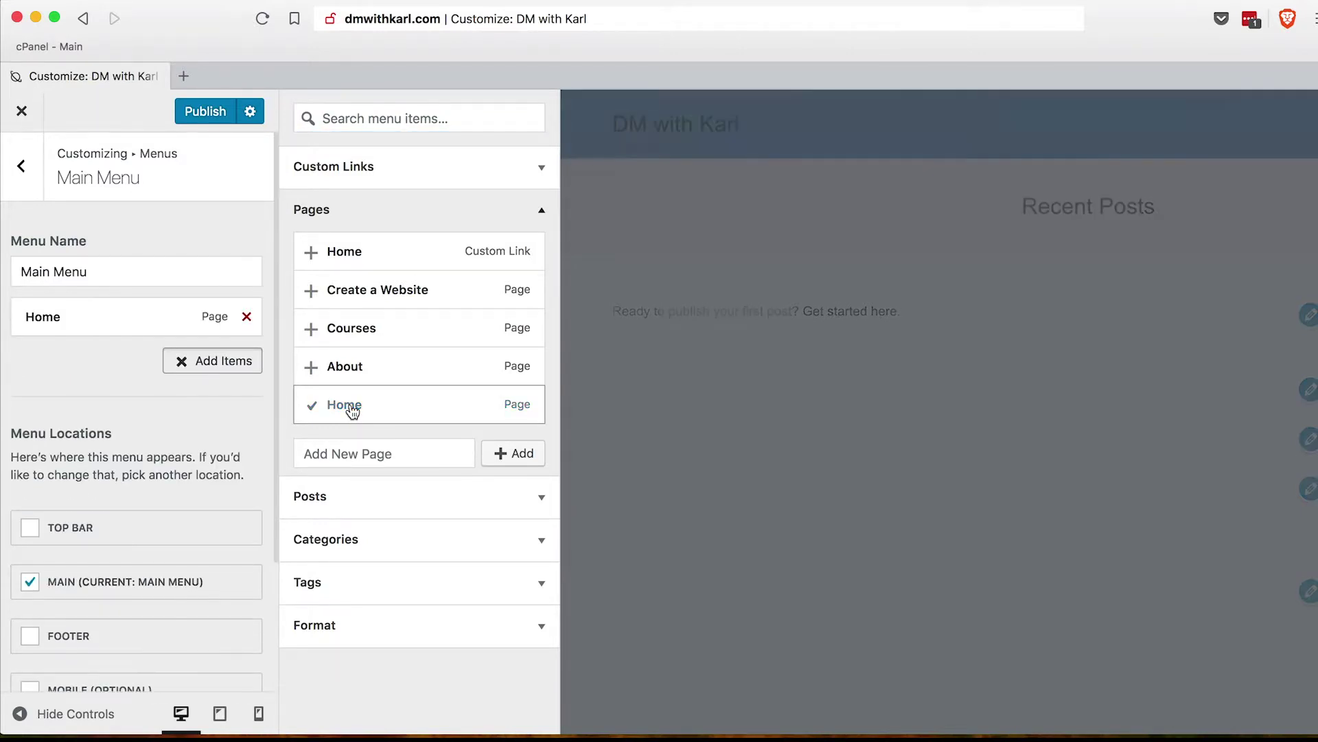
pyautogui.click(353, 371)
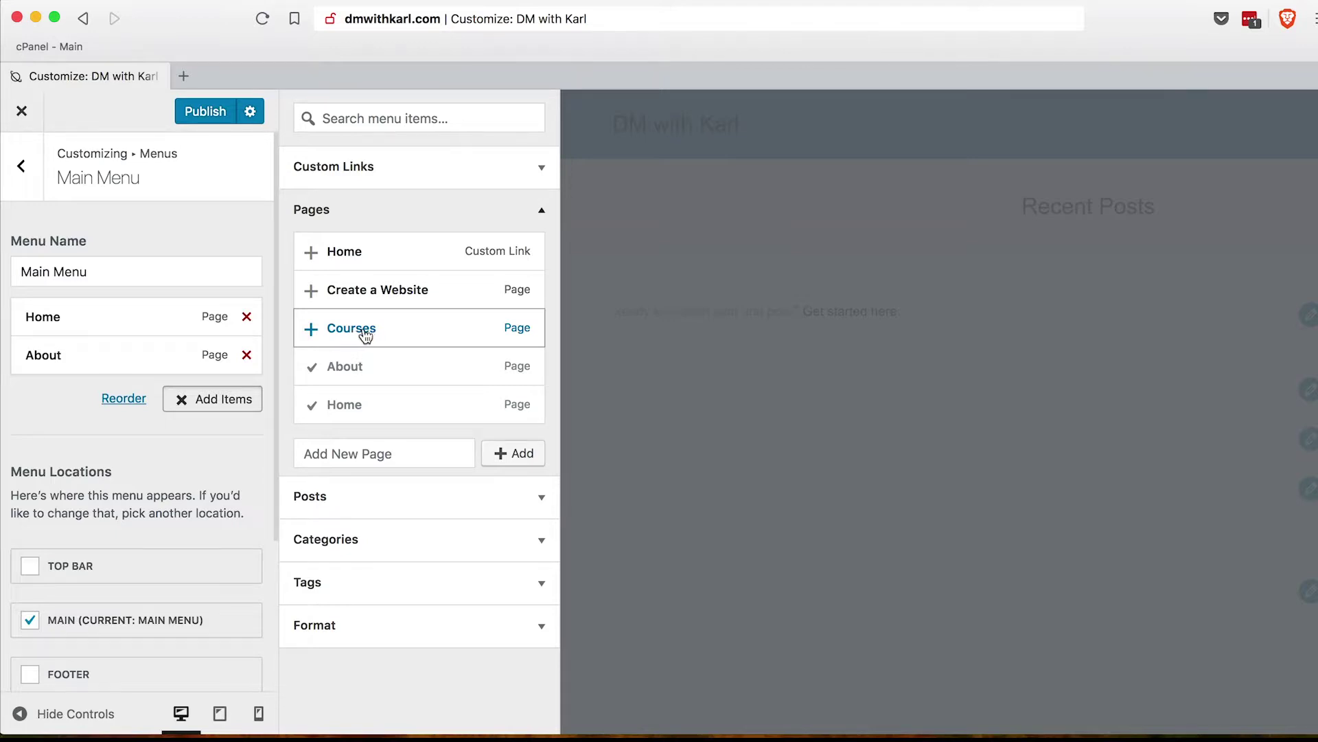
pyautogui.click(369, 335)
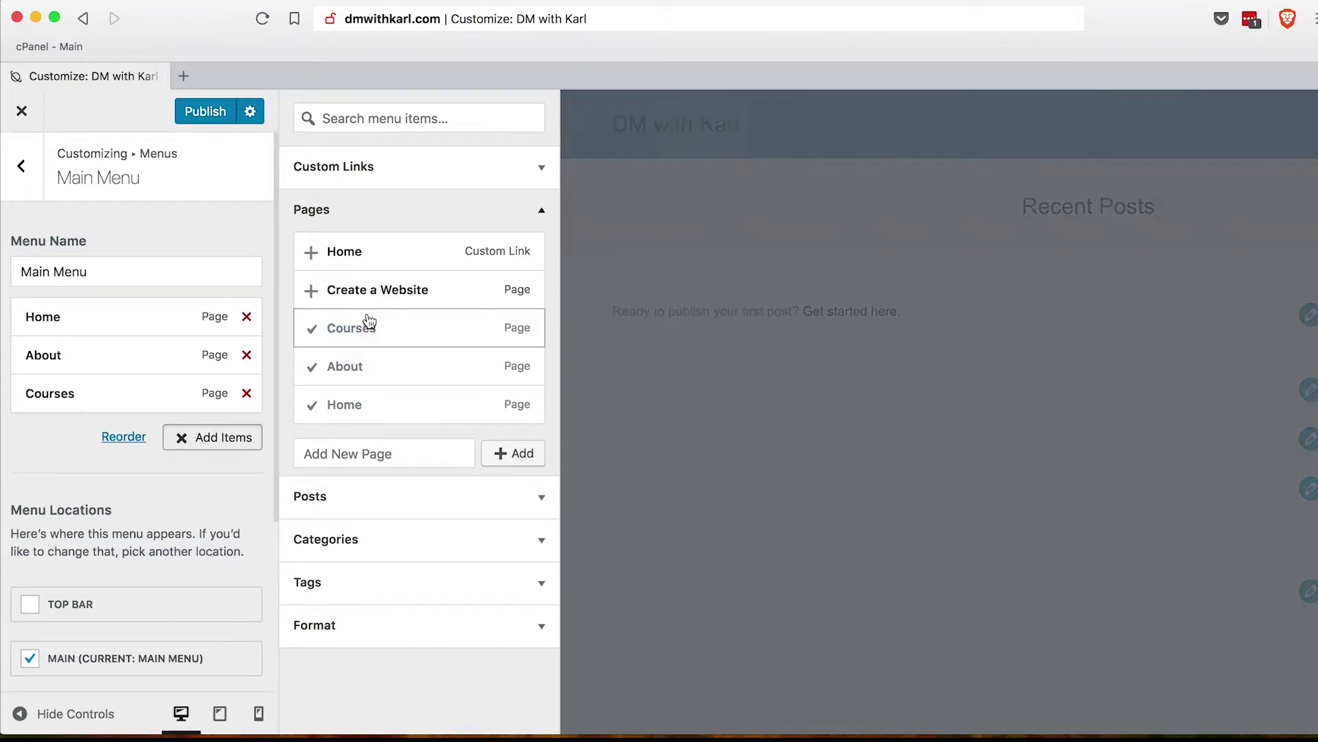
pyautogui.click(364, 296)
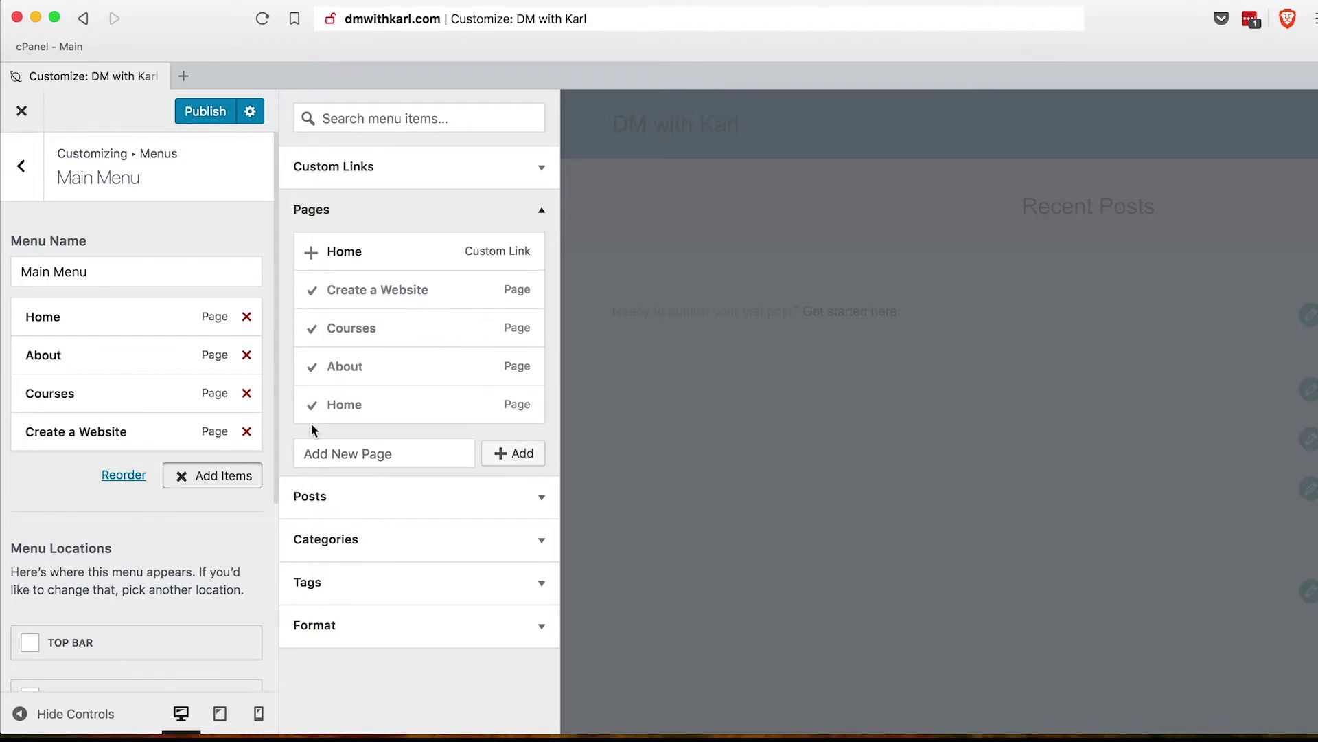
pyautogui.click(185, 484)
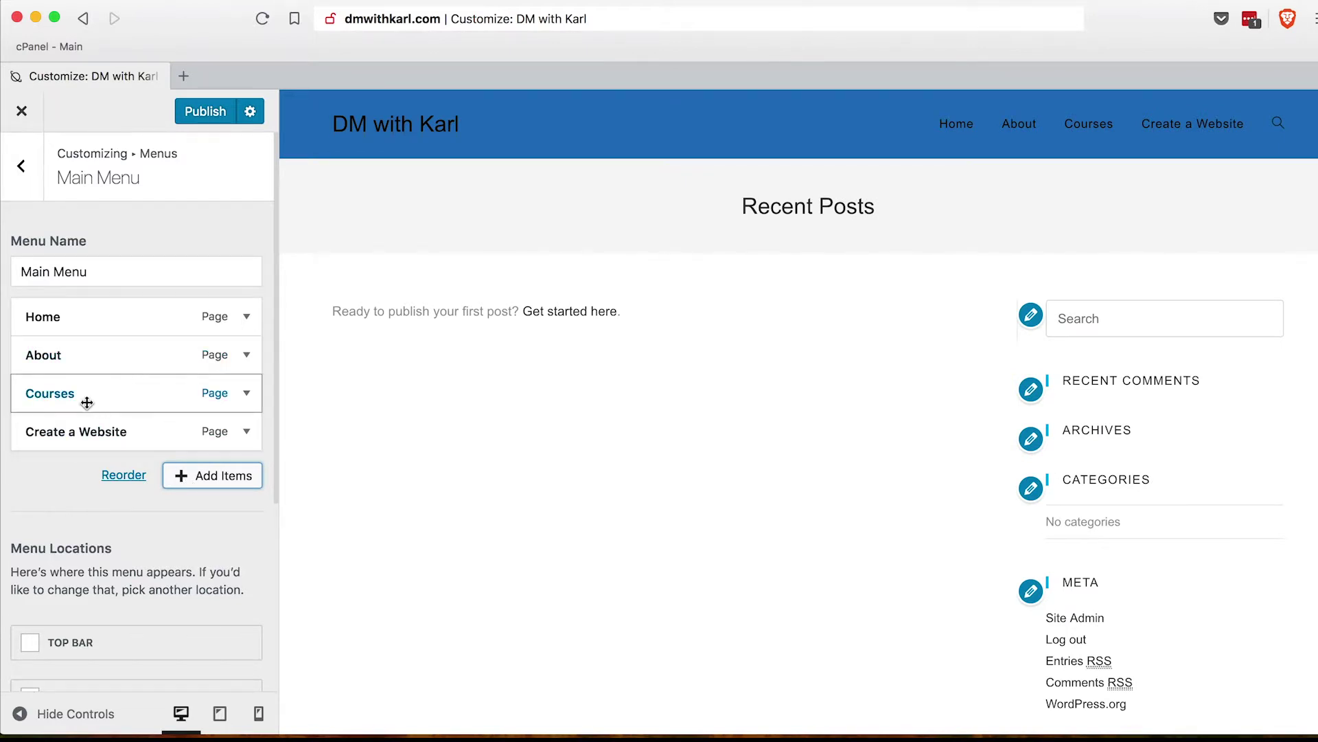
# Nest Create a Website under Courses, keeping Courses after About, then back out to the root panel
pyautogui.moveTo(81, 395); pyautogui.dragTo(79, 355)
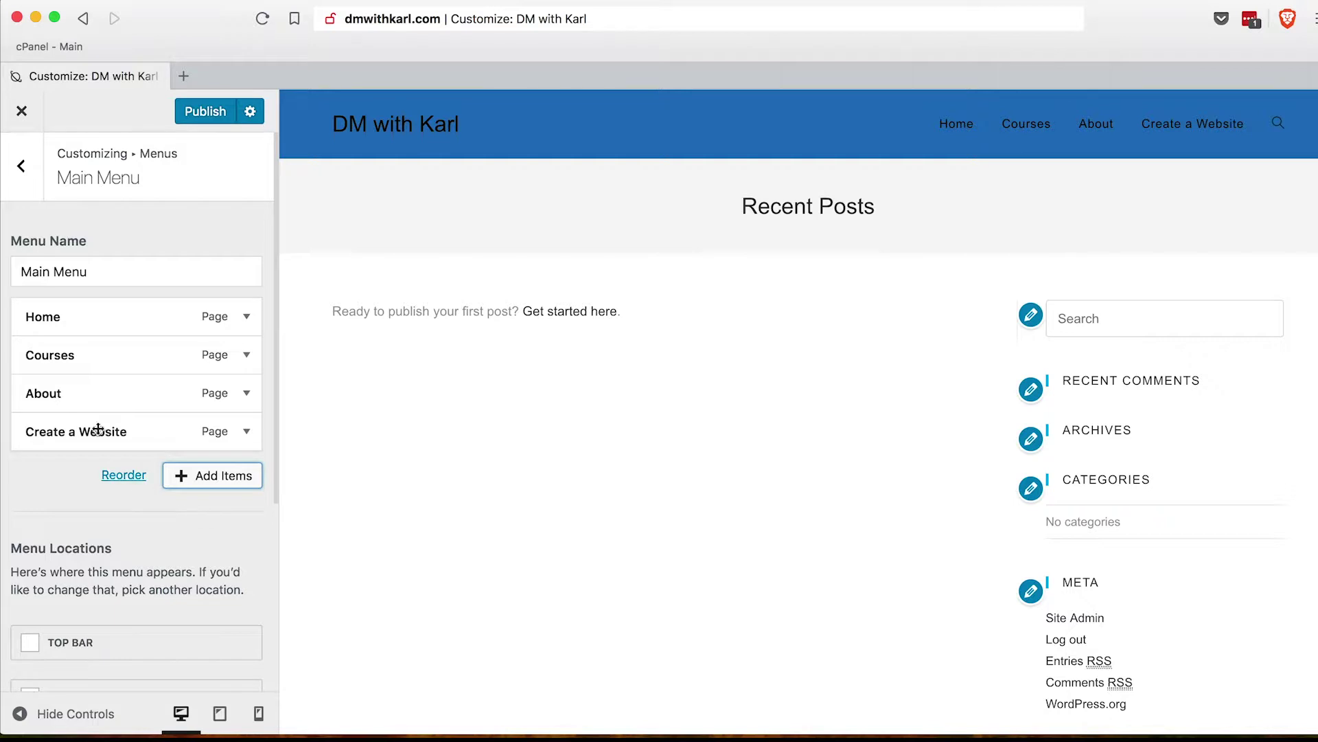
pyautogui.moveTo(60, 359); pyautogui.dragTo(57, 398)
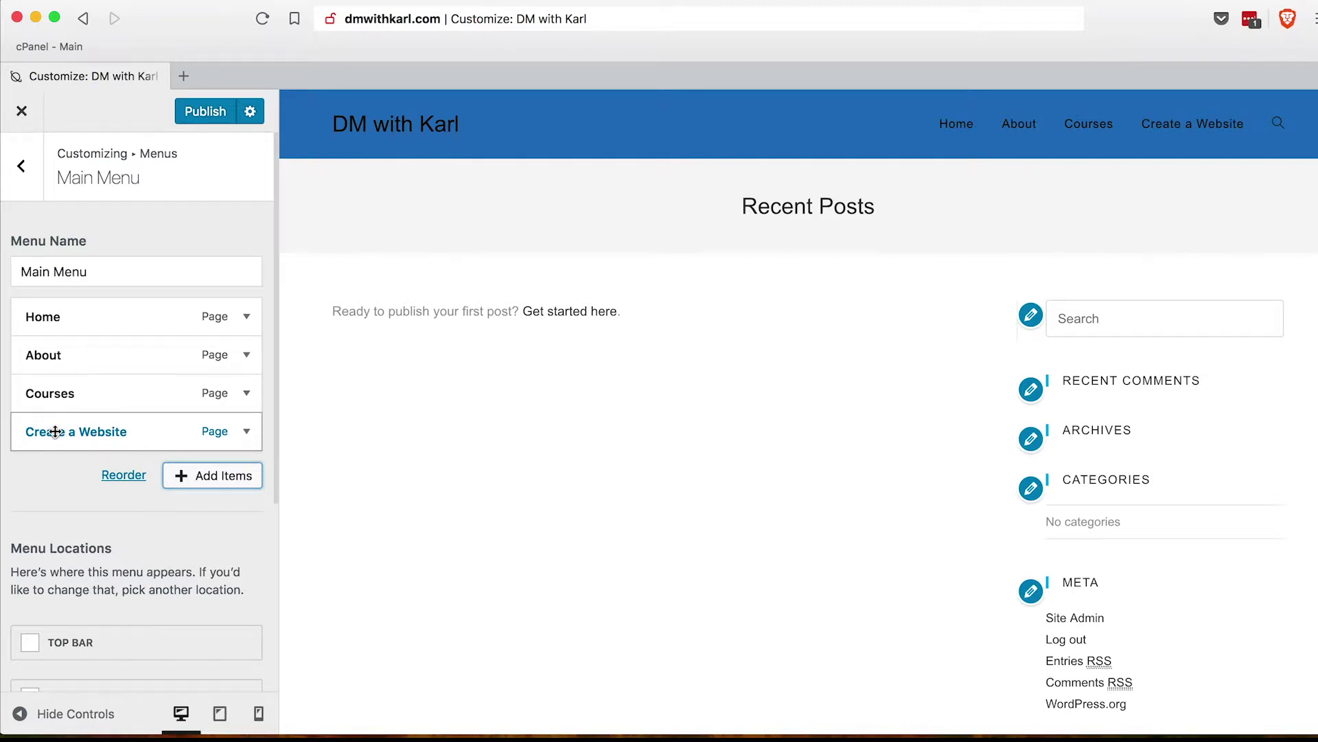
pyautogui.moveTo(59, 430); pyautogui.dragTo(76, 431)
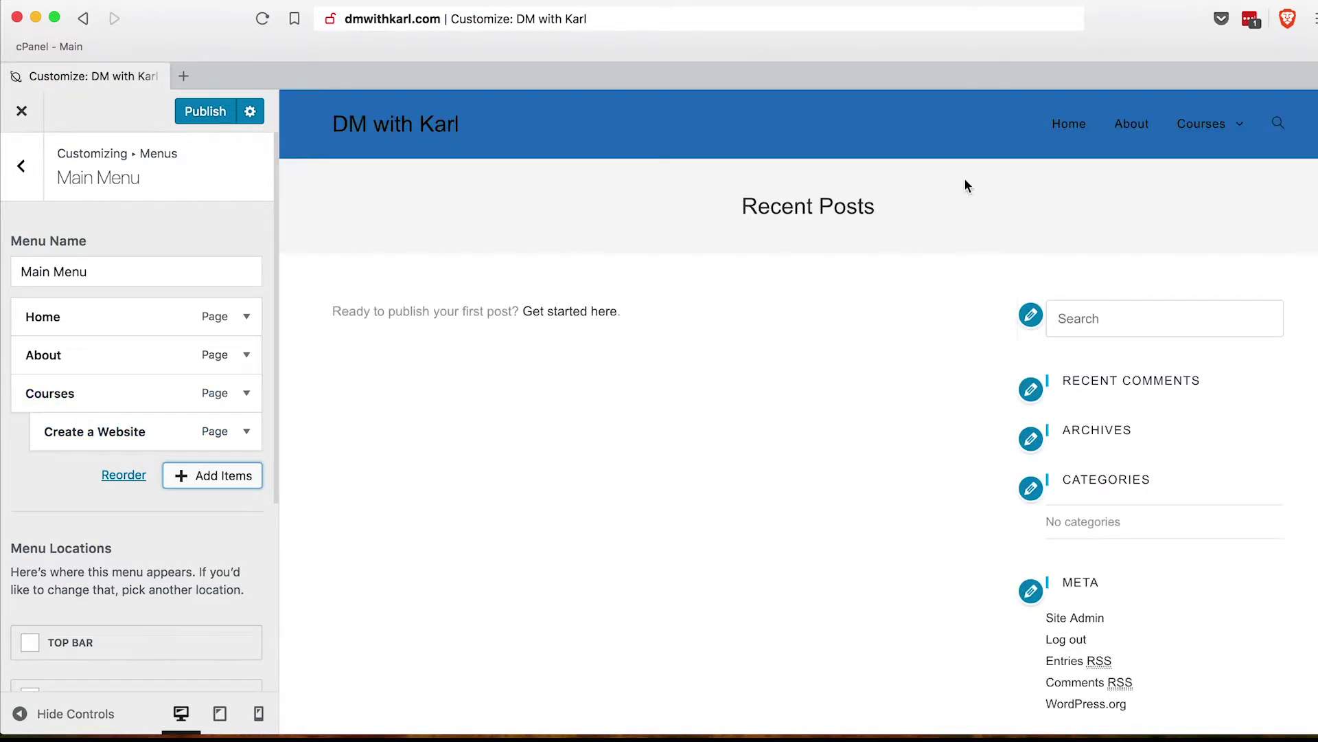
pyautogui.moveTo(1216, 132)
pyautogui.click(22, 170)
pyautogui.click(23, 170)
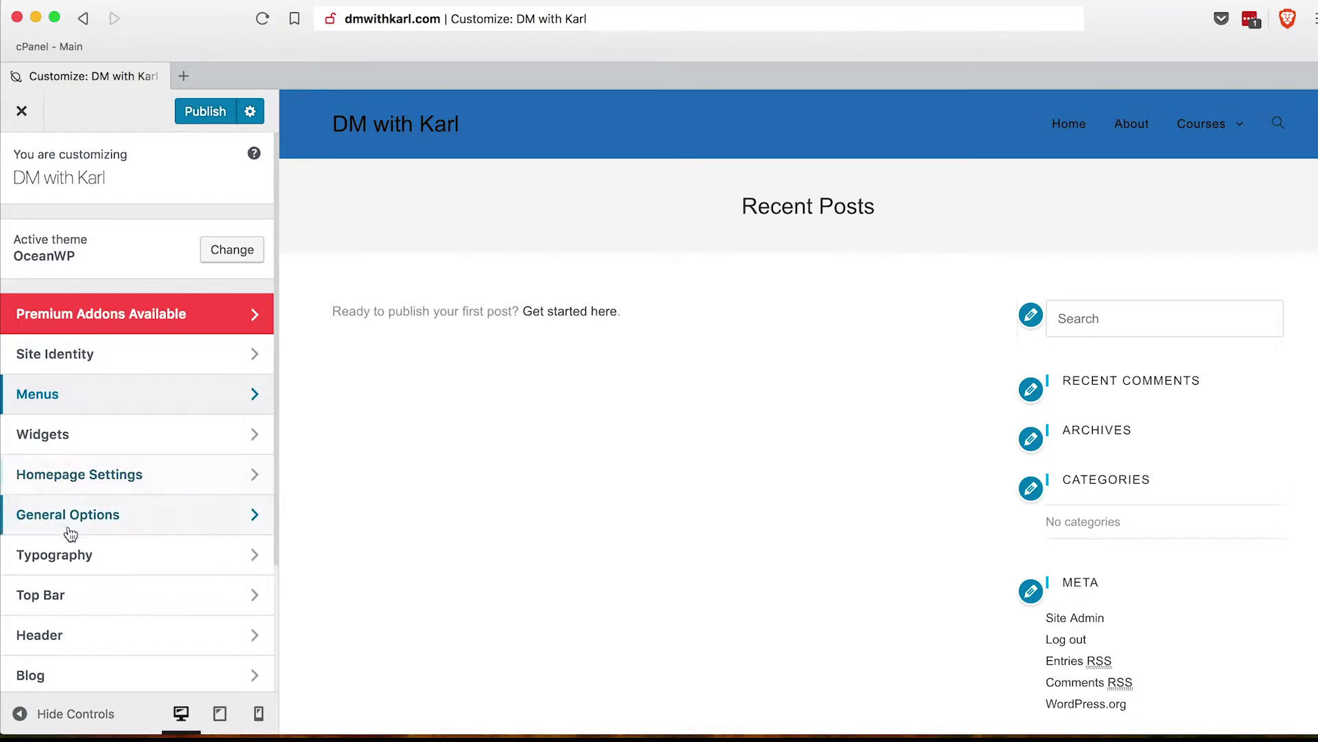
# In Header > General, preview the Top Menu and Transparent header styles
pyautogui.click(56, 638)
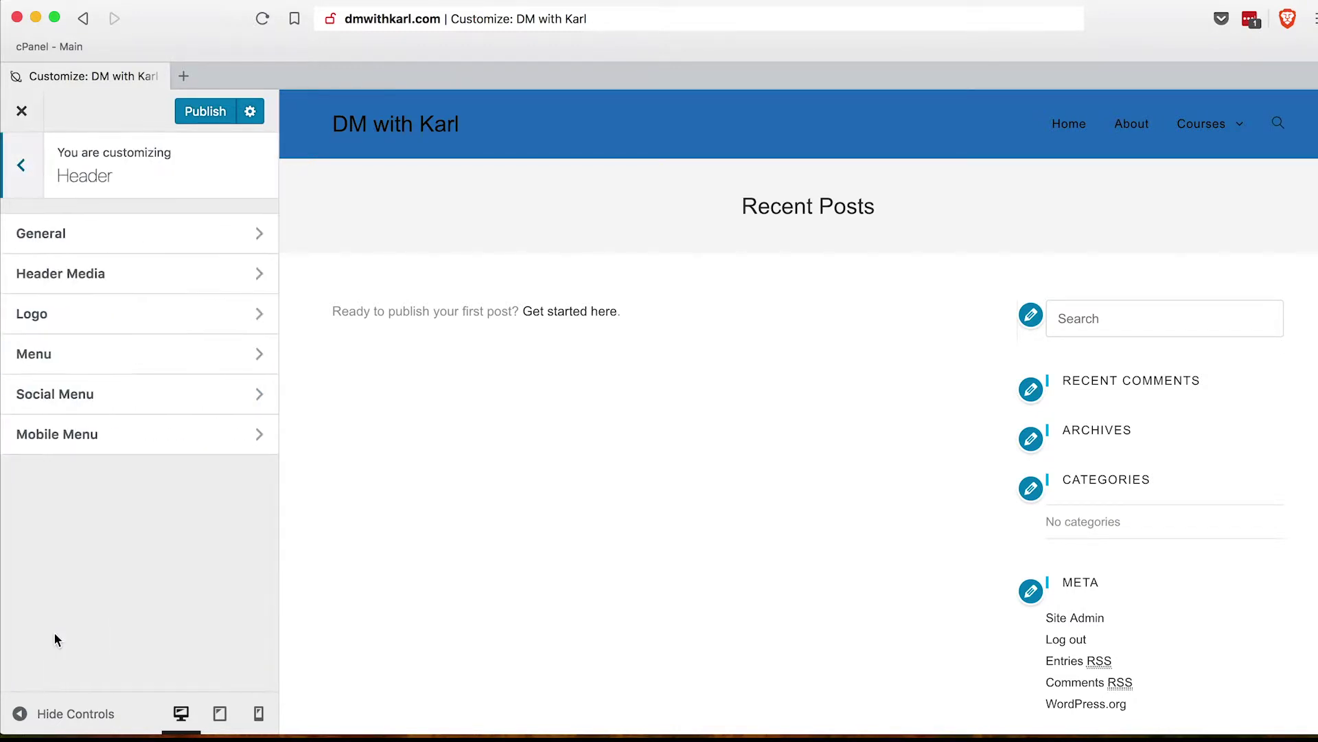
pyautogui.click(150, 247)
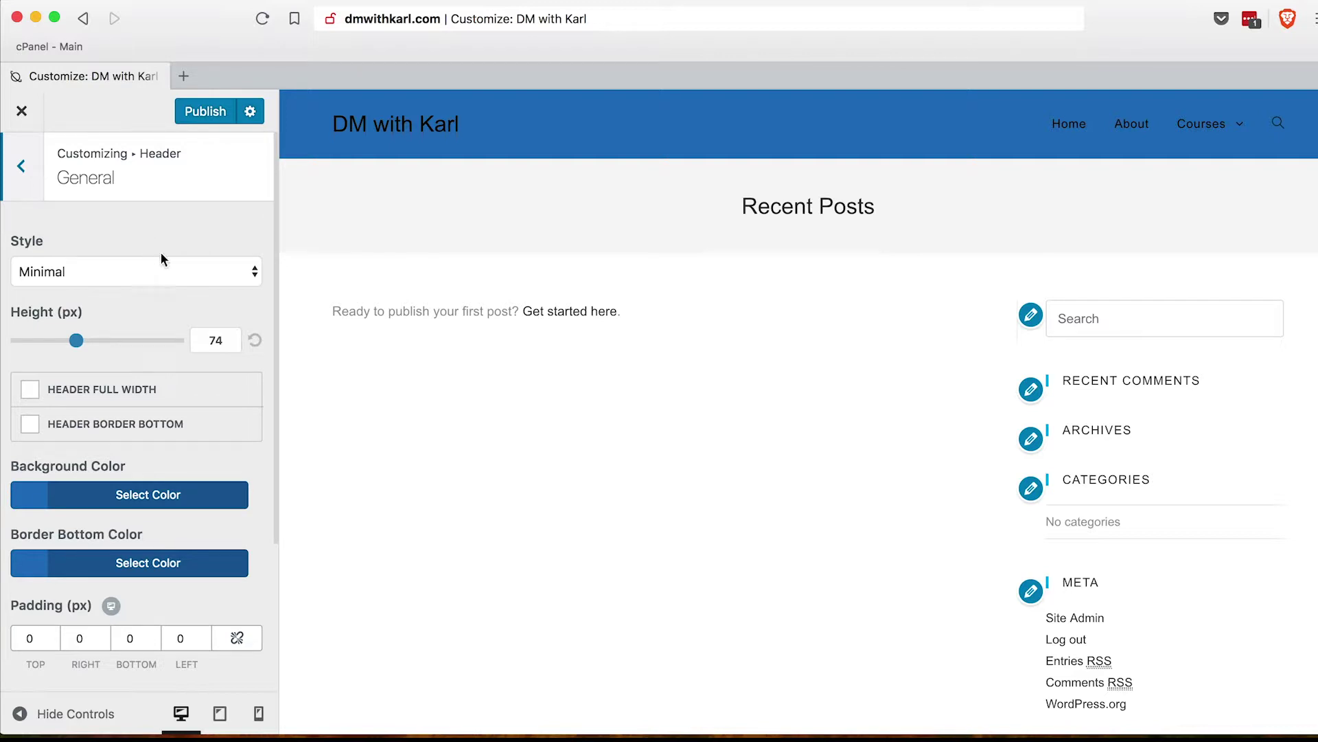
pyautogui.click(157, 275)
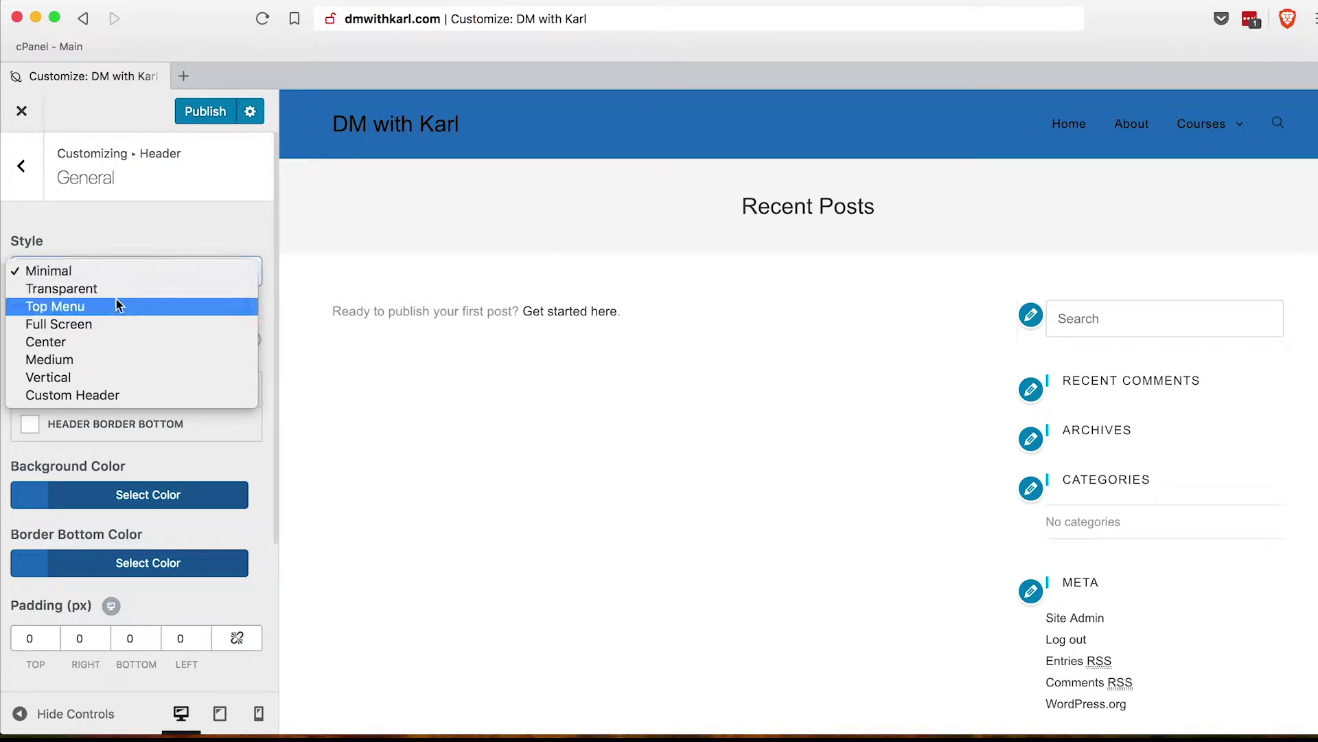
pyautogui.click(117, 305)
pyautogui.click(166, 268)
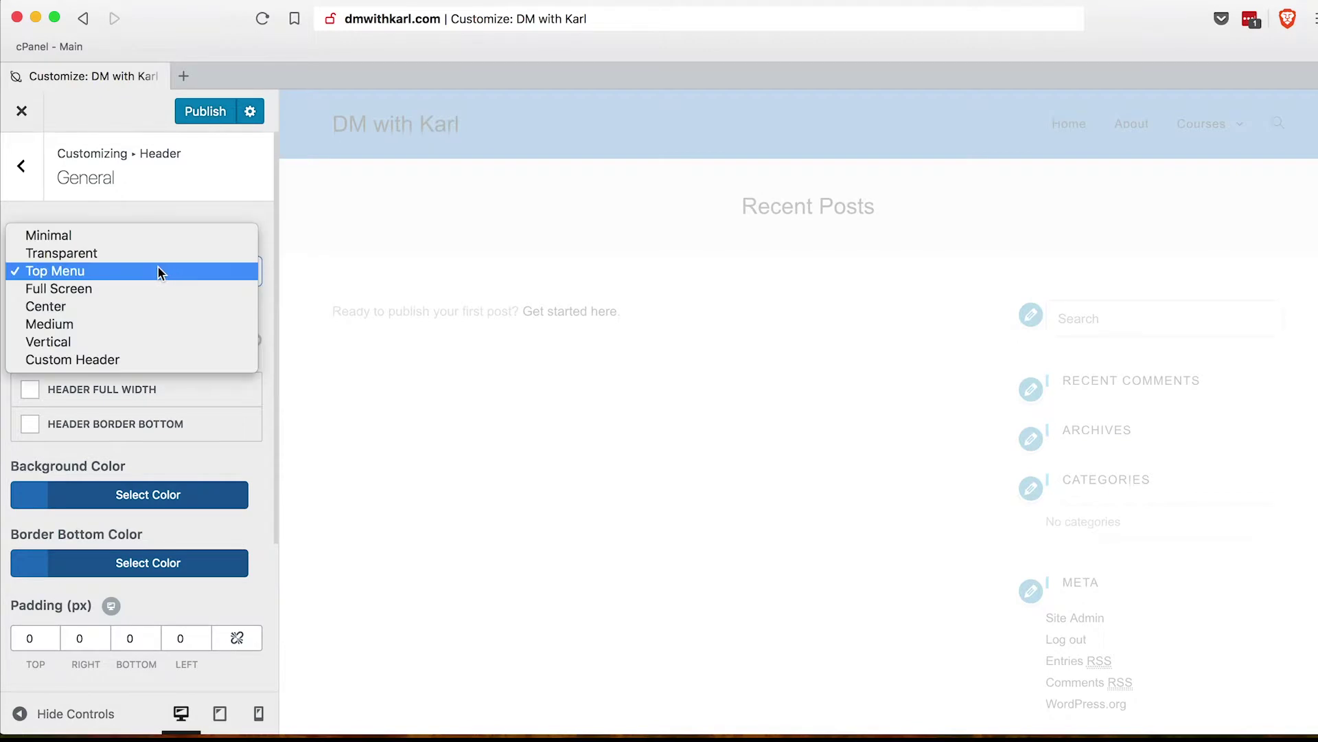
pyautogui.click(135, 253)
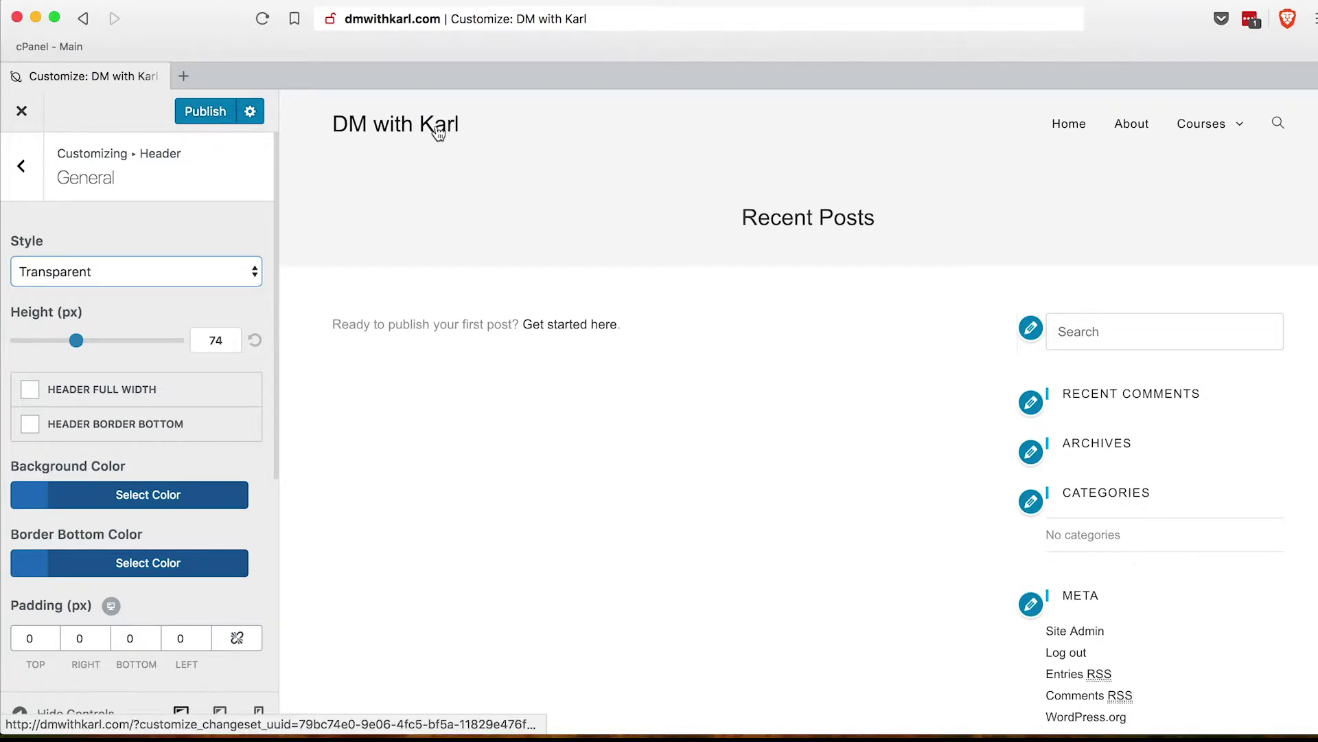
pyautogui.click(213, 271)
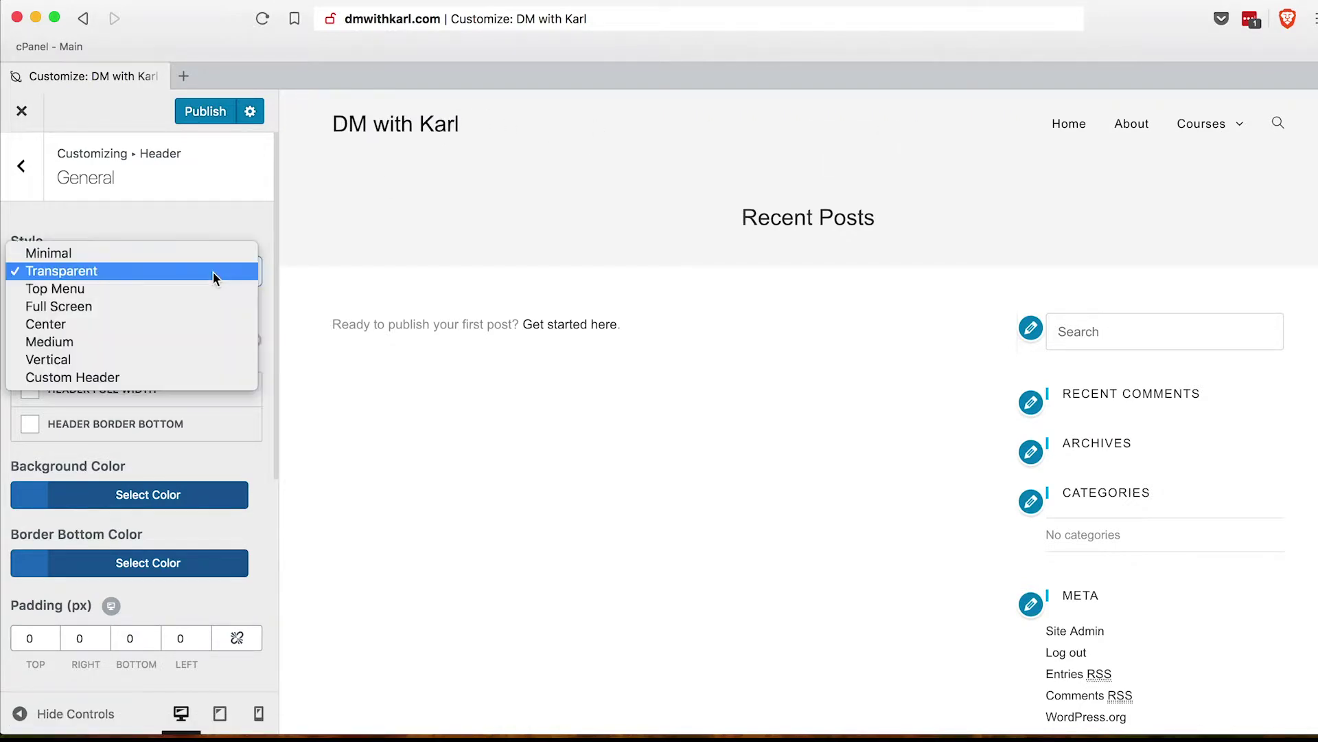
pyautogui.click(169, 287)
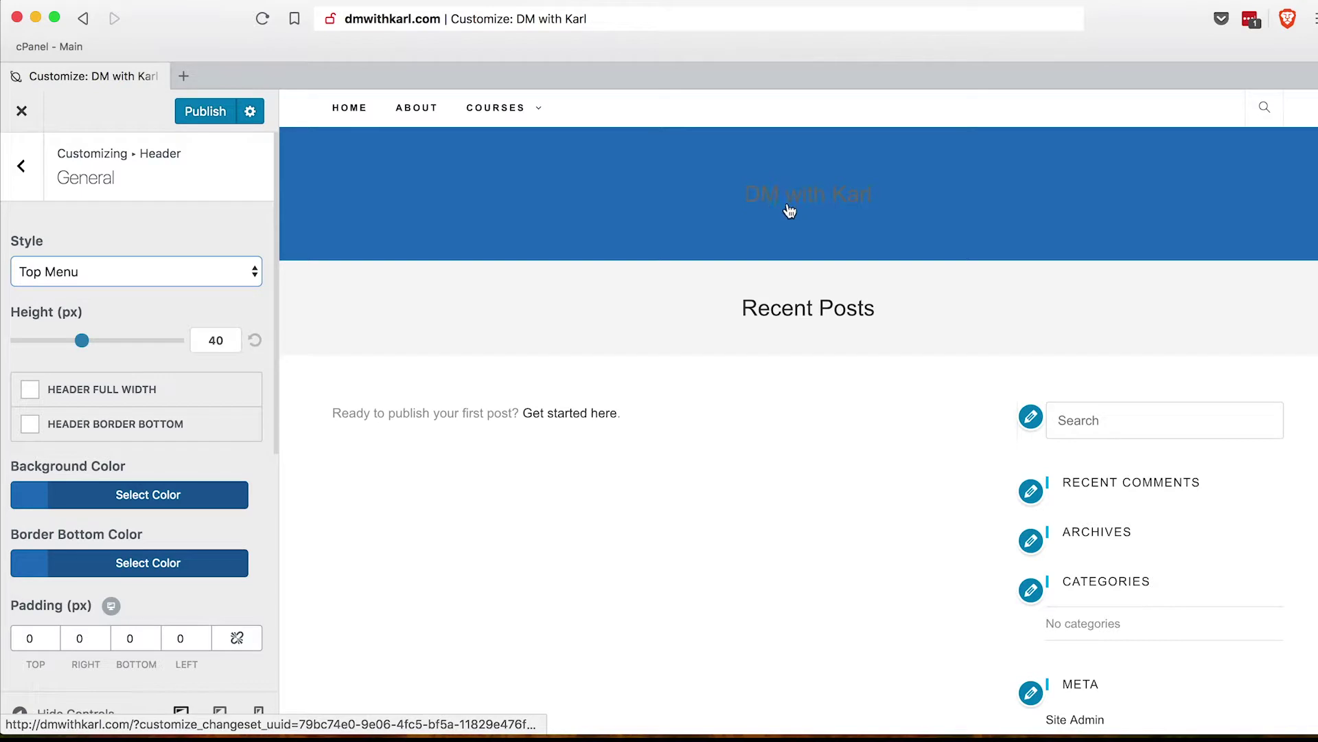
# Set the header style to Full Screen and test its overlay menu in the preview
pyautogui.click(217, 270)
pyautogui.click(204, 288)
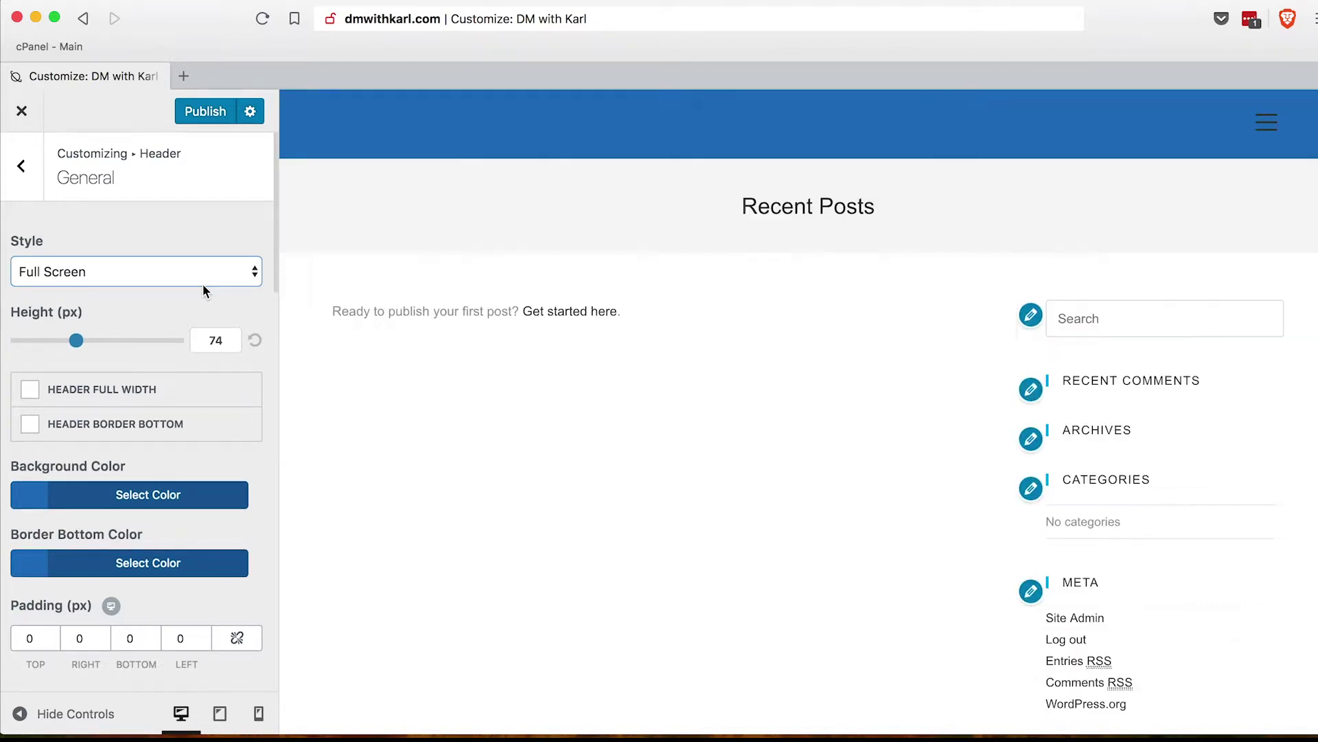
pyautogui.click(1267, 124)
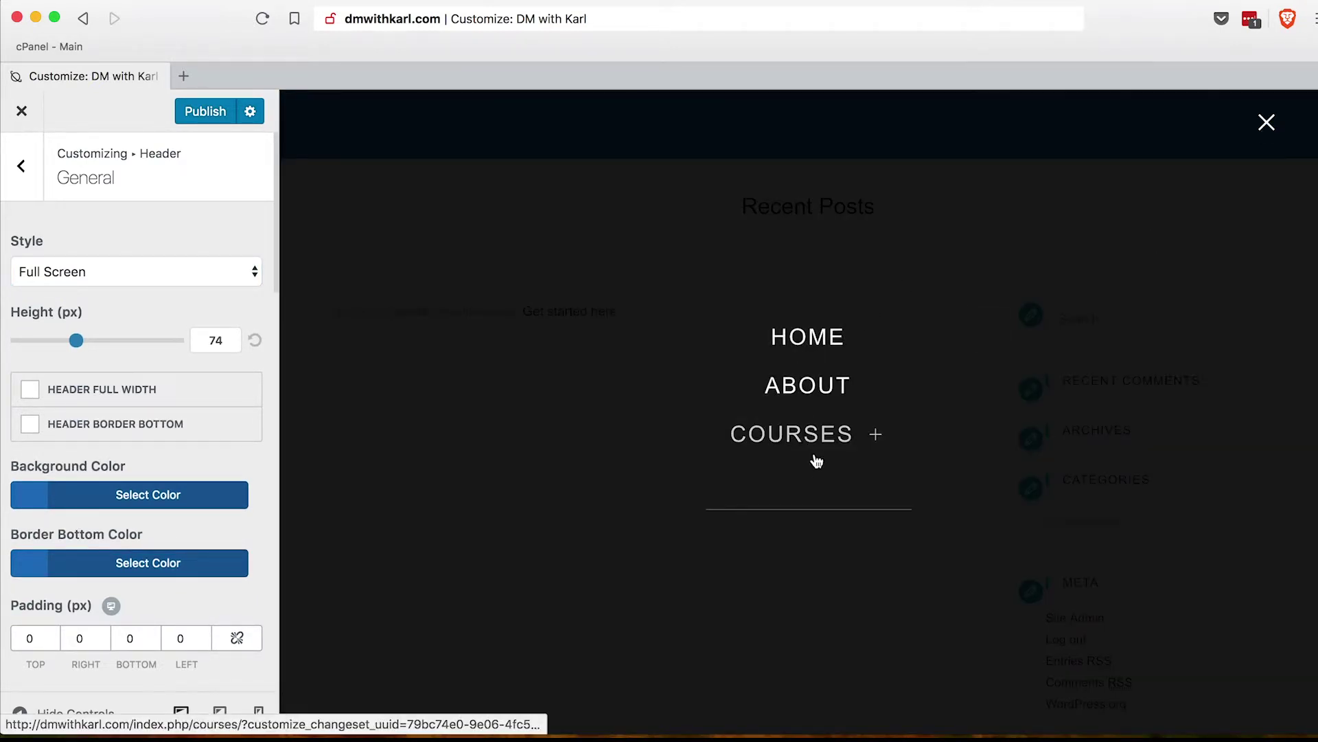
pyautogui.click(1267, 122)
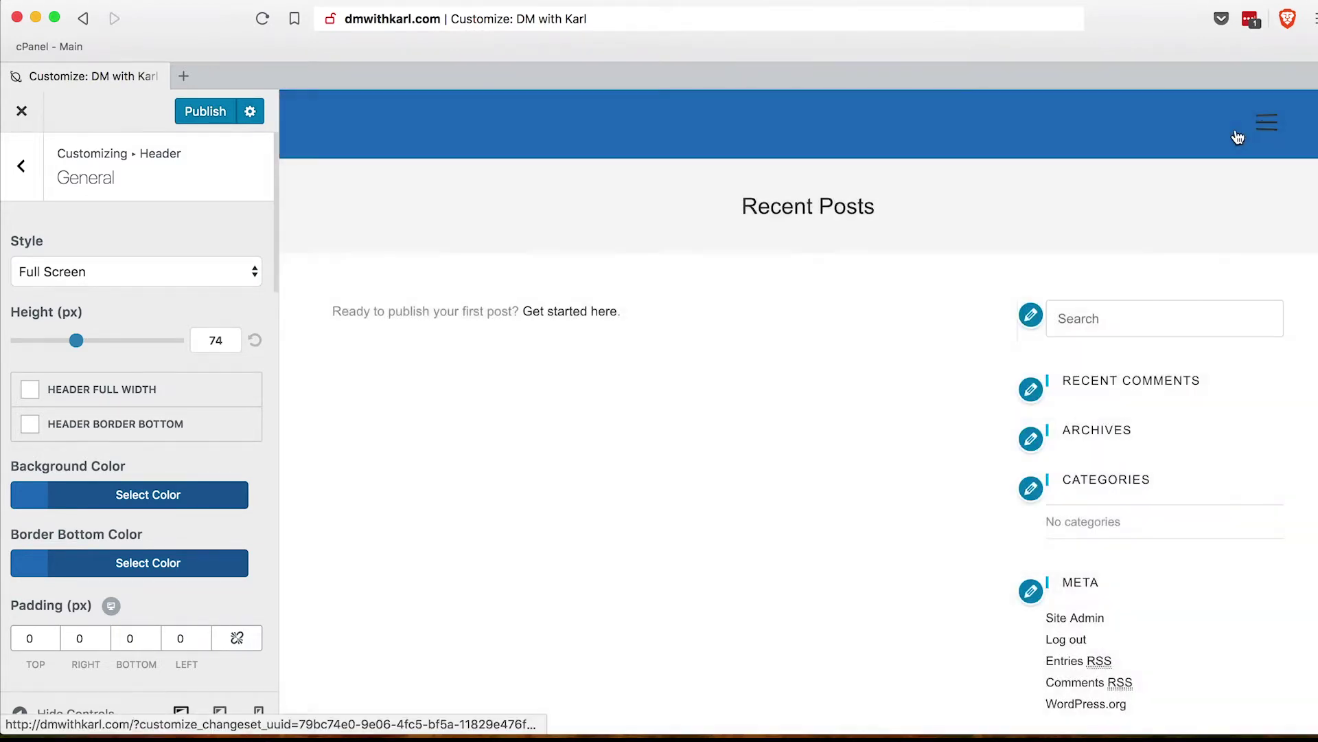
# Preview the Center and Medium header styles
pyautogui.click(149, 283)
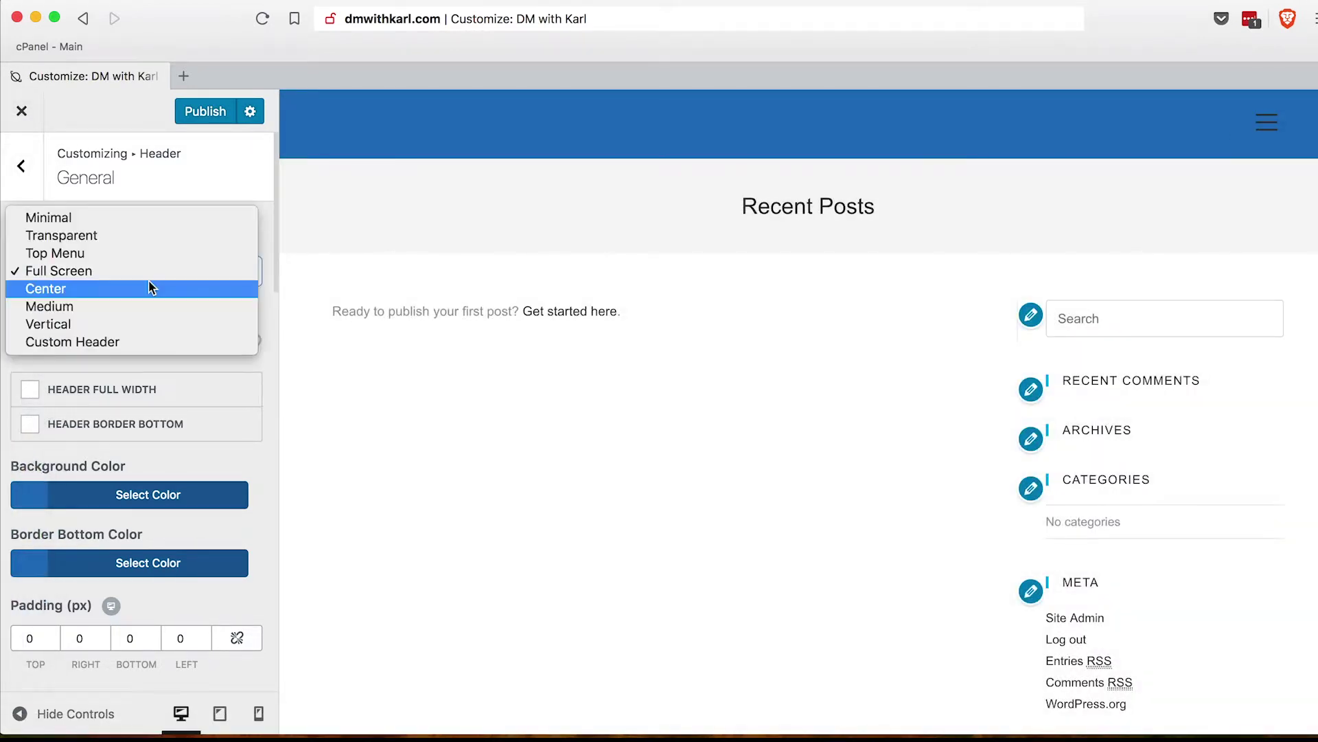
pyautogui.click(112, 286)
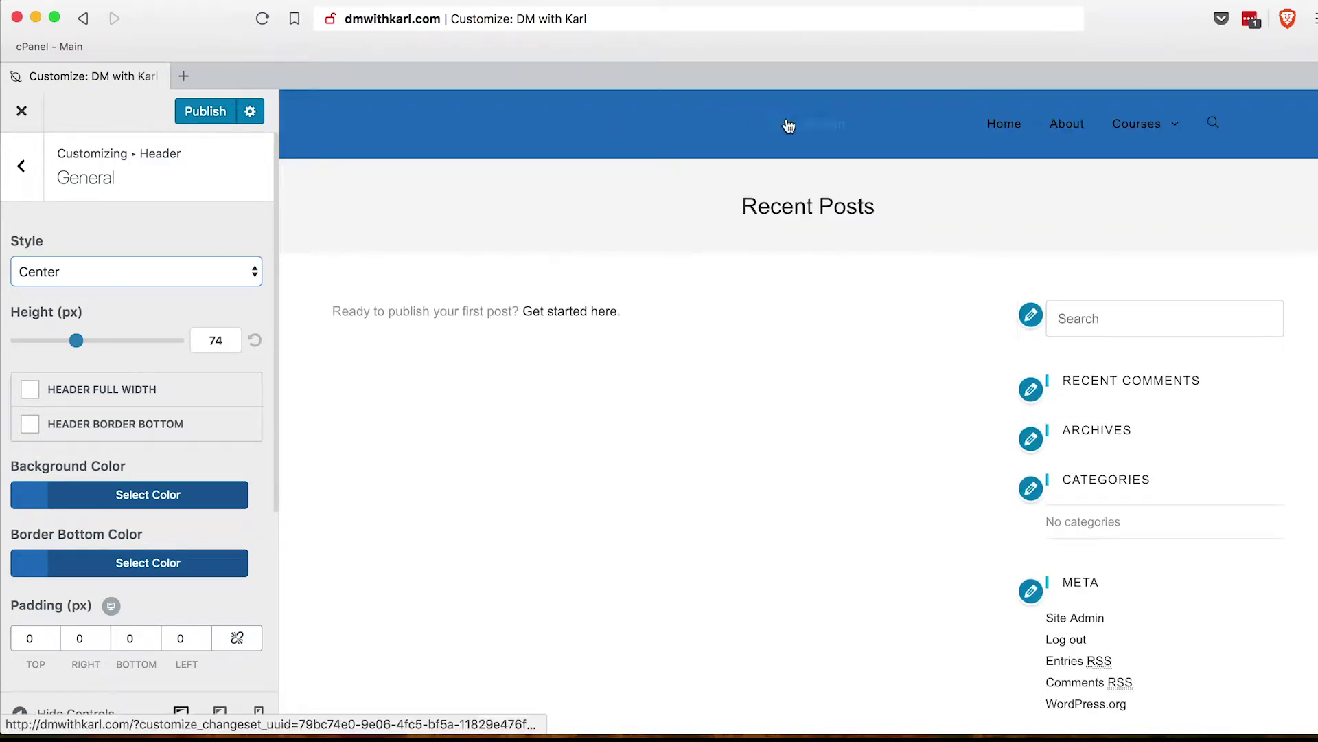
pyautogui.click(221, 271)
pyautogui.click(200, 286)
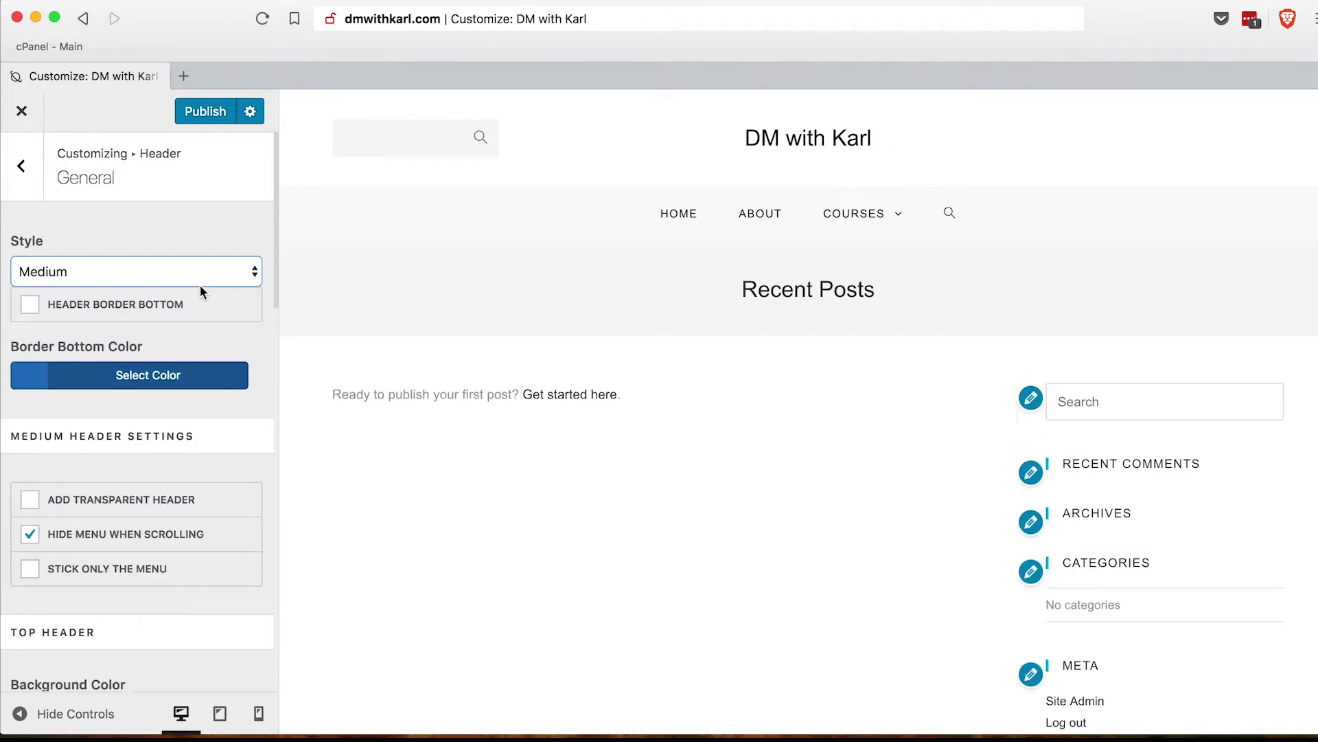
pyautogui.moveTo(831, 199)
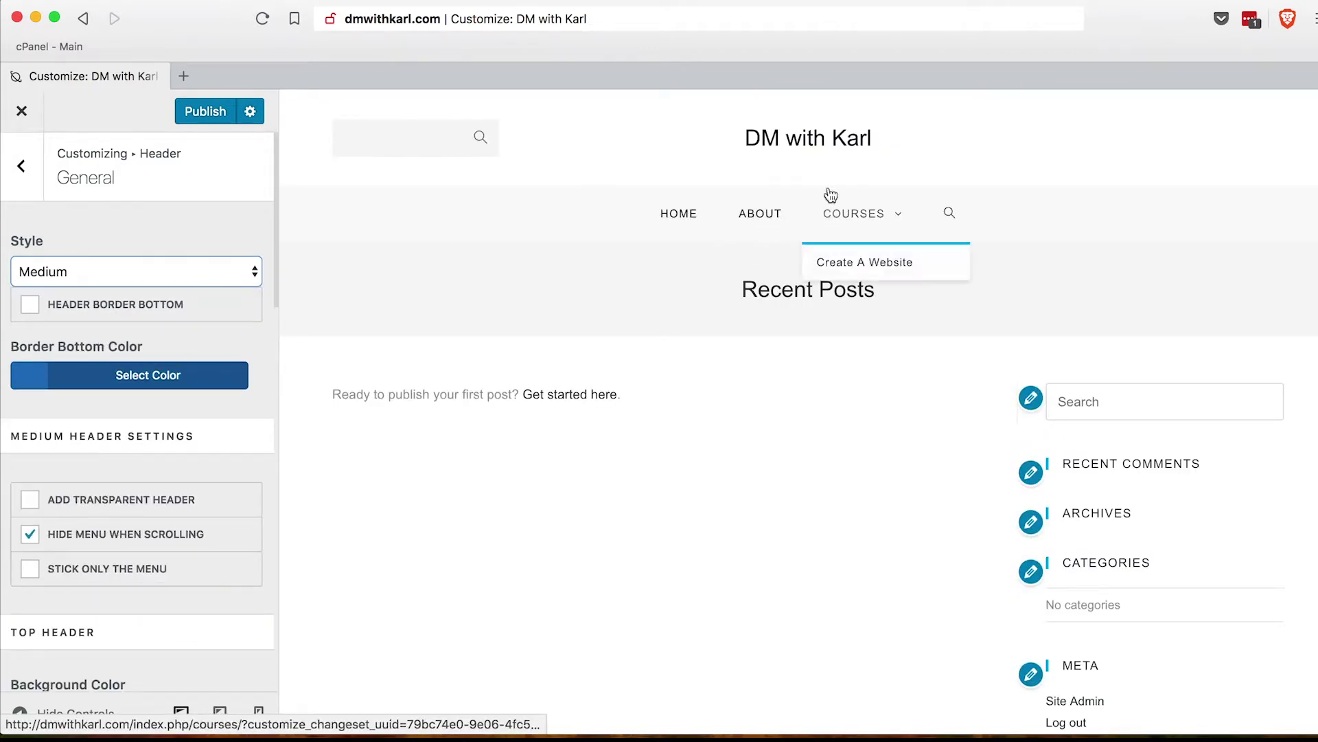
# Test the Vertical style's side menu, then set the header style to Transparent
pyautogui.click(175, 270)
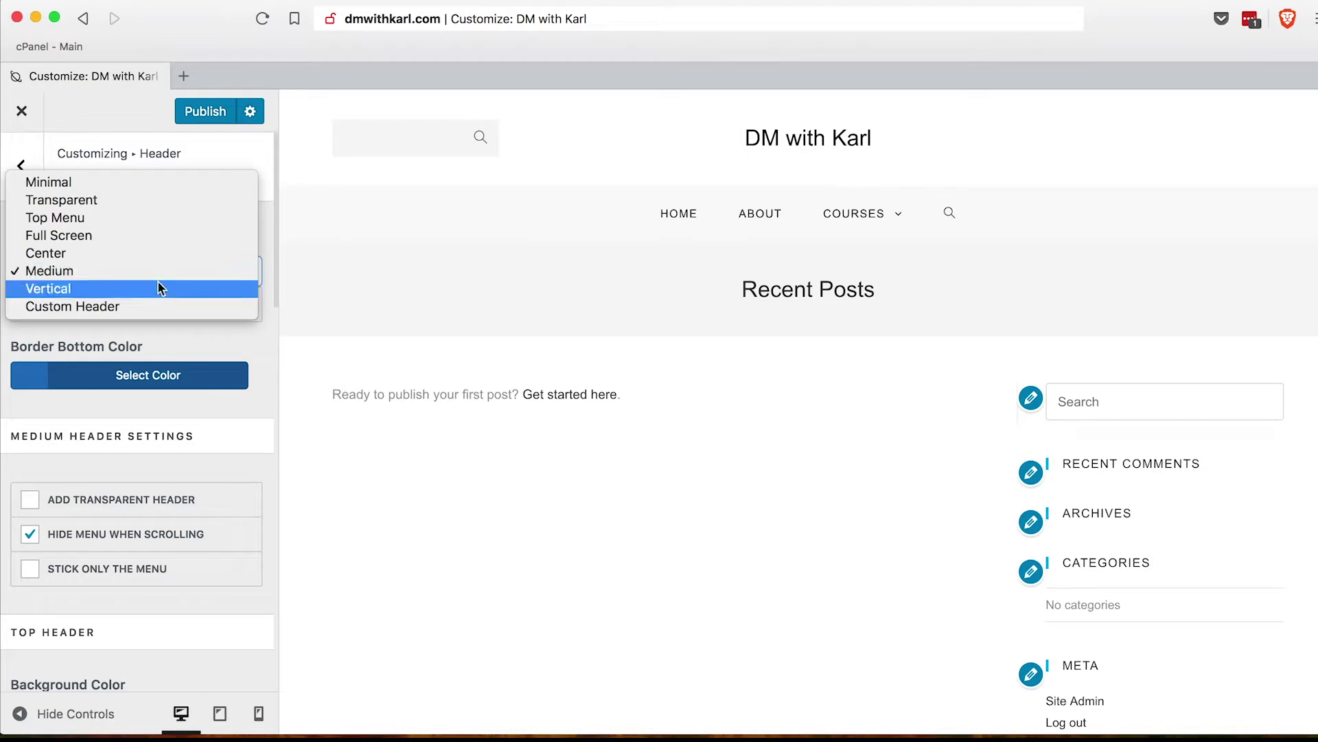
pyautogui.click(154, 288)
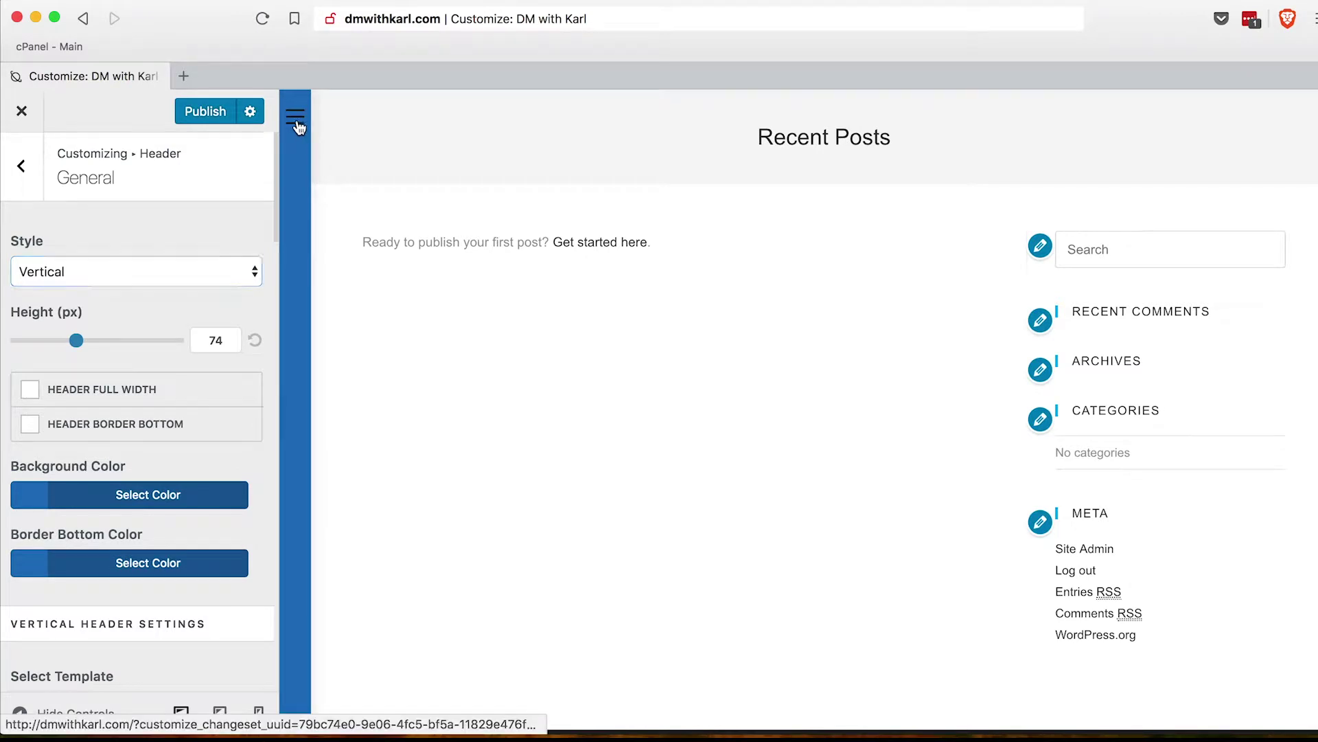
pyautogui.click(295, 117)
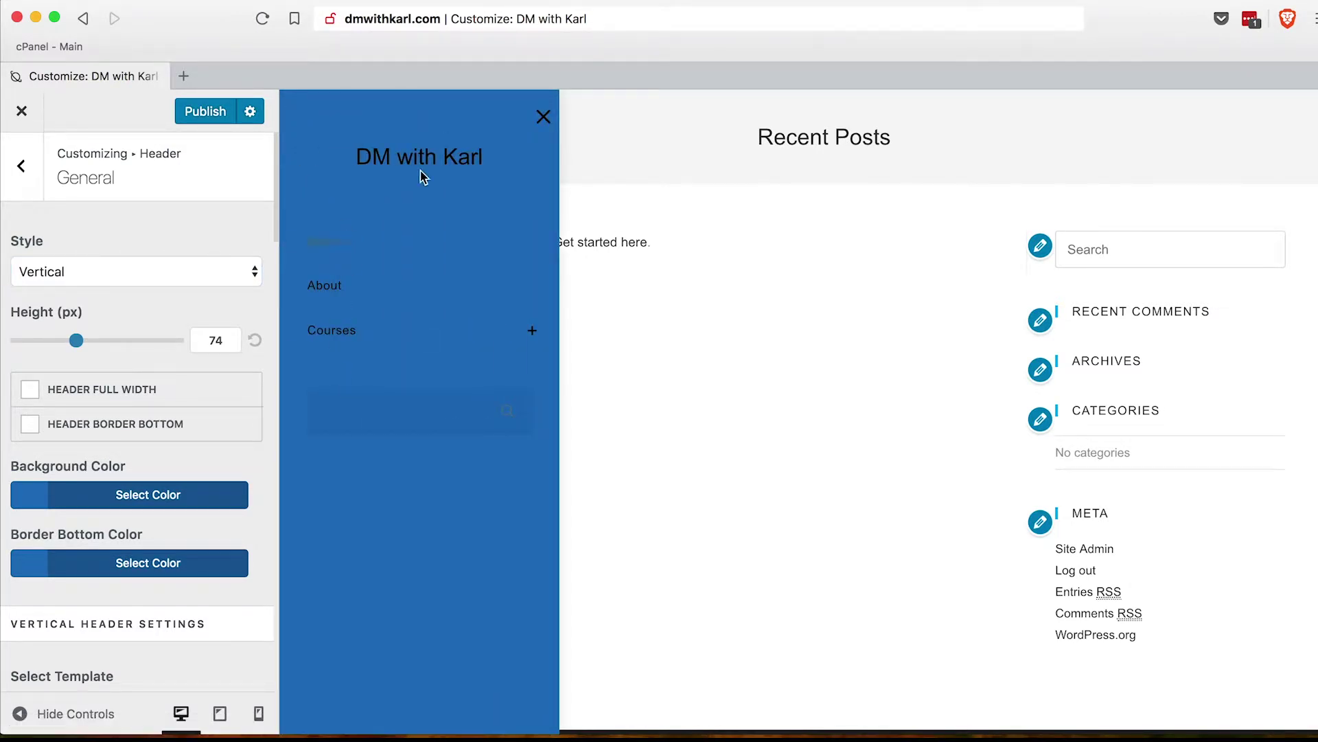
pyautogui.click(543, 118)
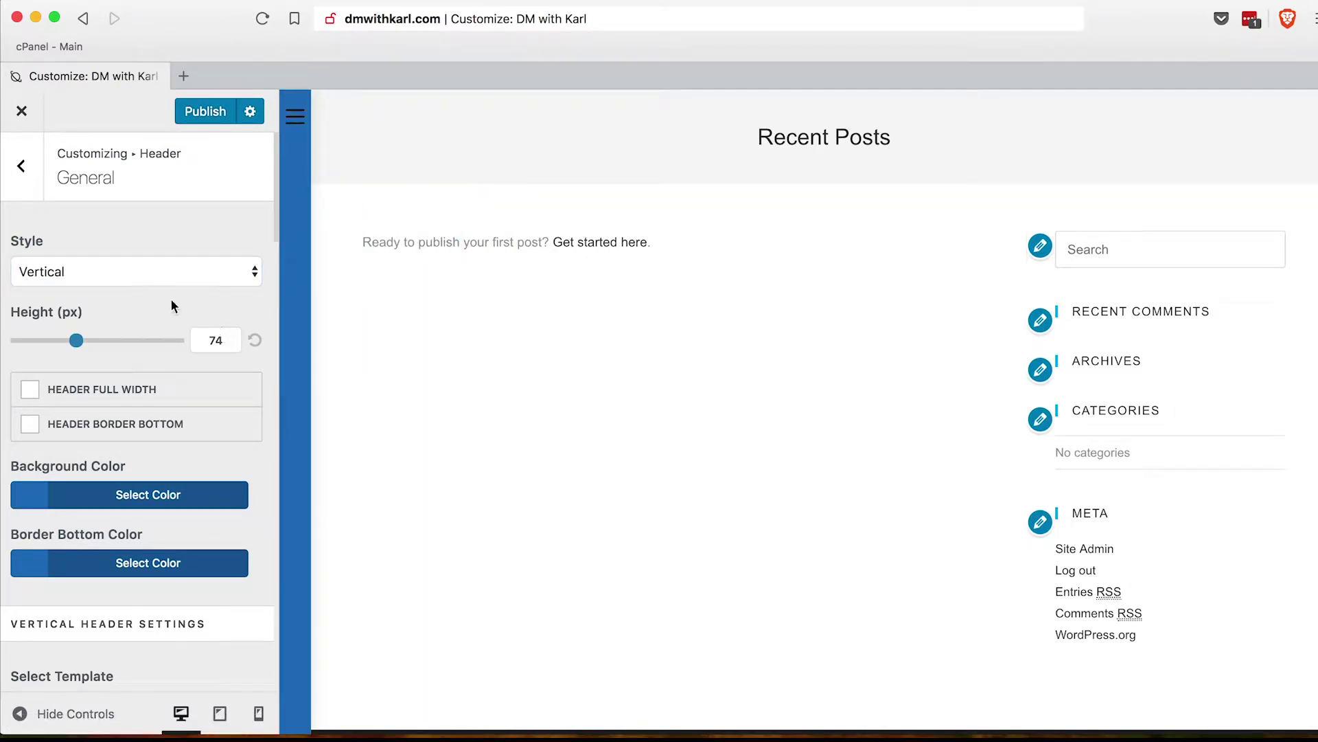
pyautogui.click(199, 281)
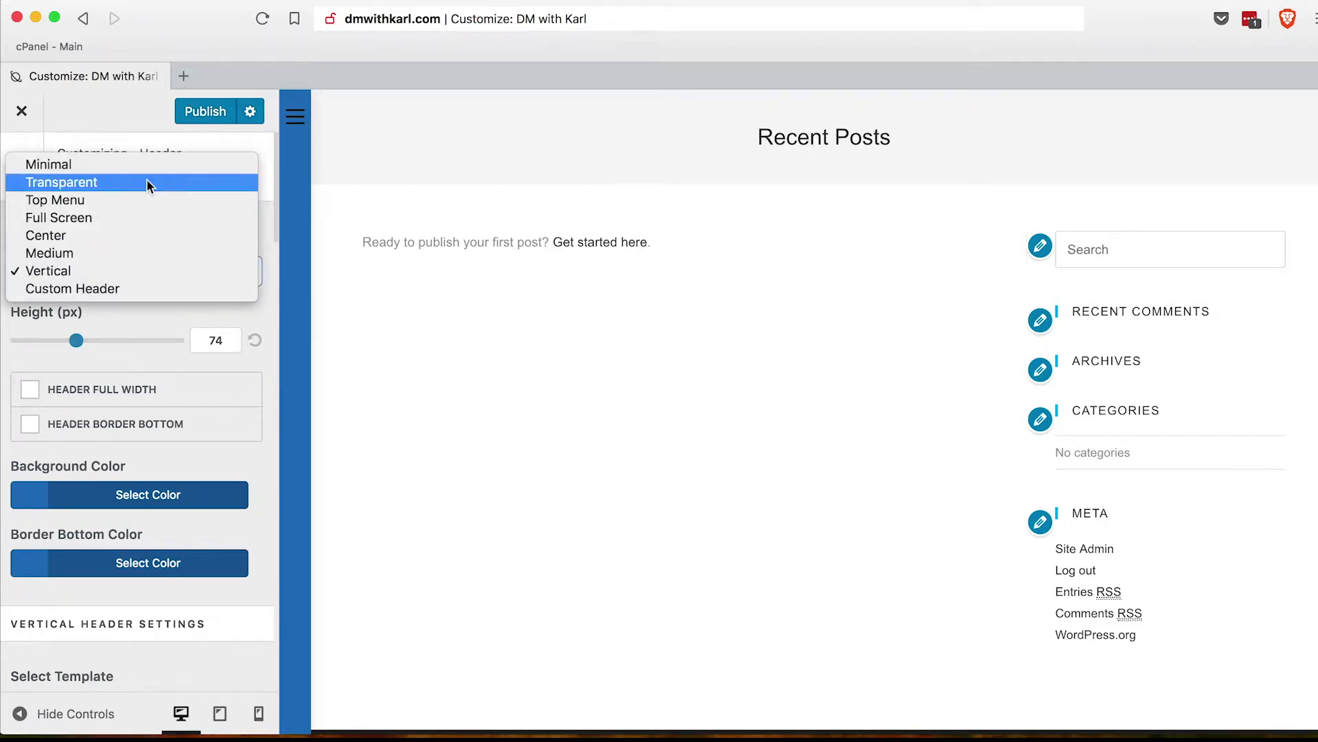
pyautogui.click(134, 182)
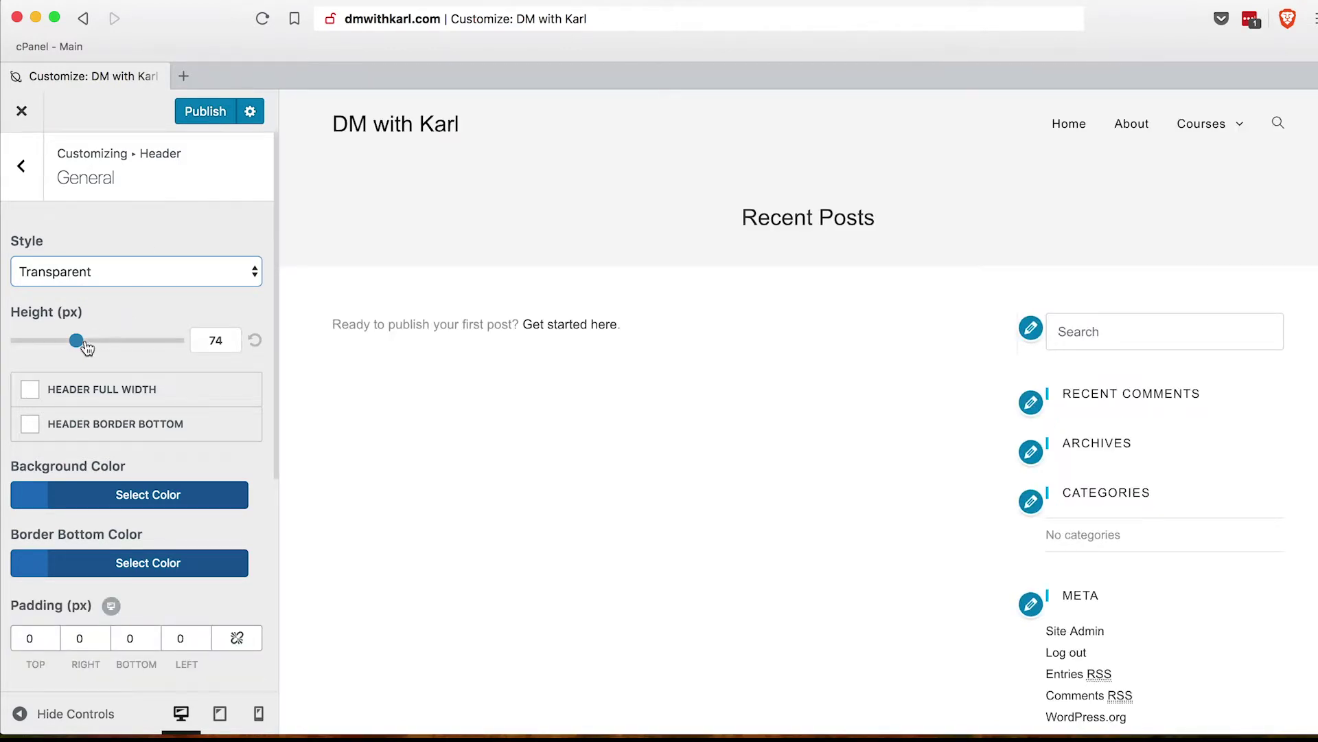
# Reset the header height to its default 74 px and open the header Logo settings
pyautogui.moveTo(77, 339); pyautogui.dragTo(49, 341)
pyautogui.moveTo(61, 339); pyautogui.dragTo(63, 340)
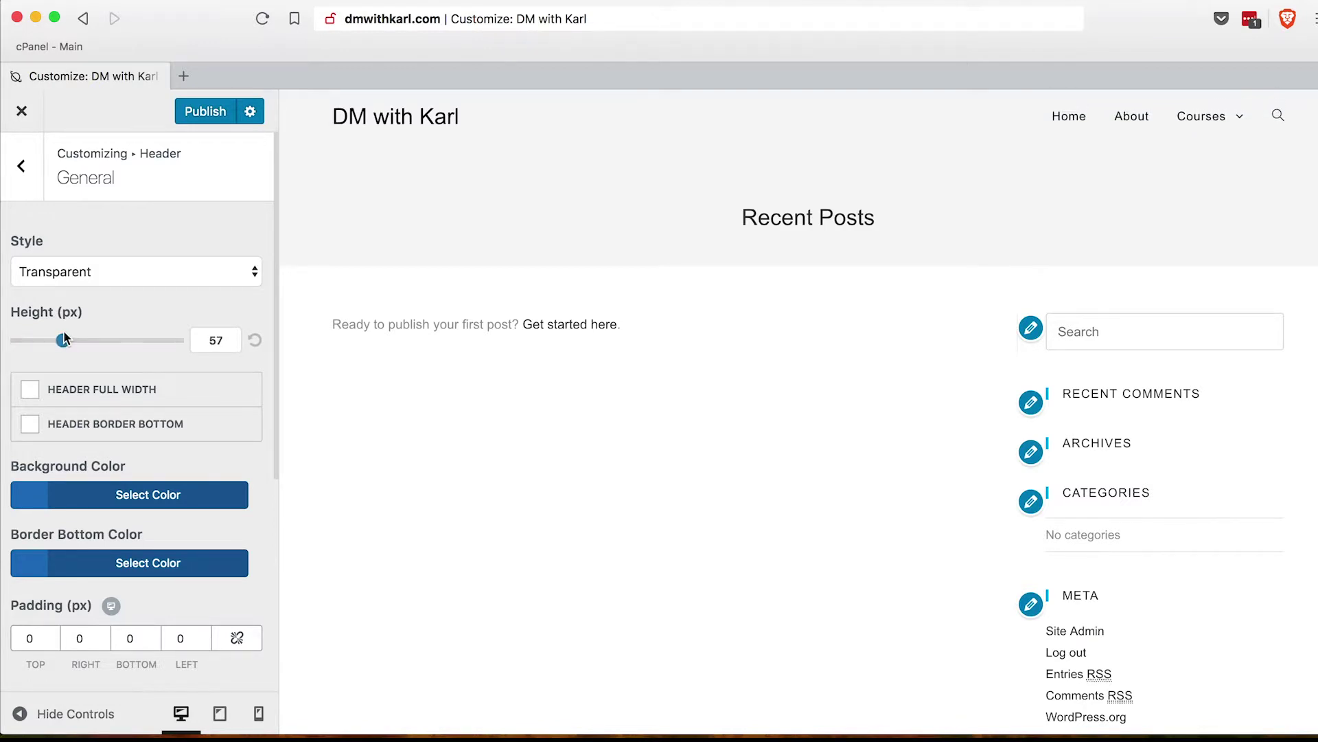
pyautogui.click(257, 340)
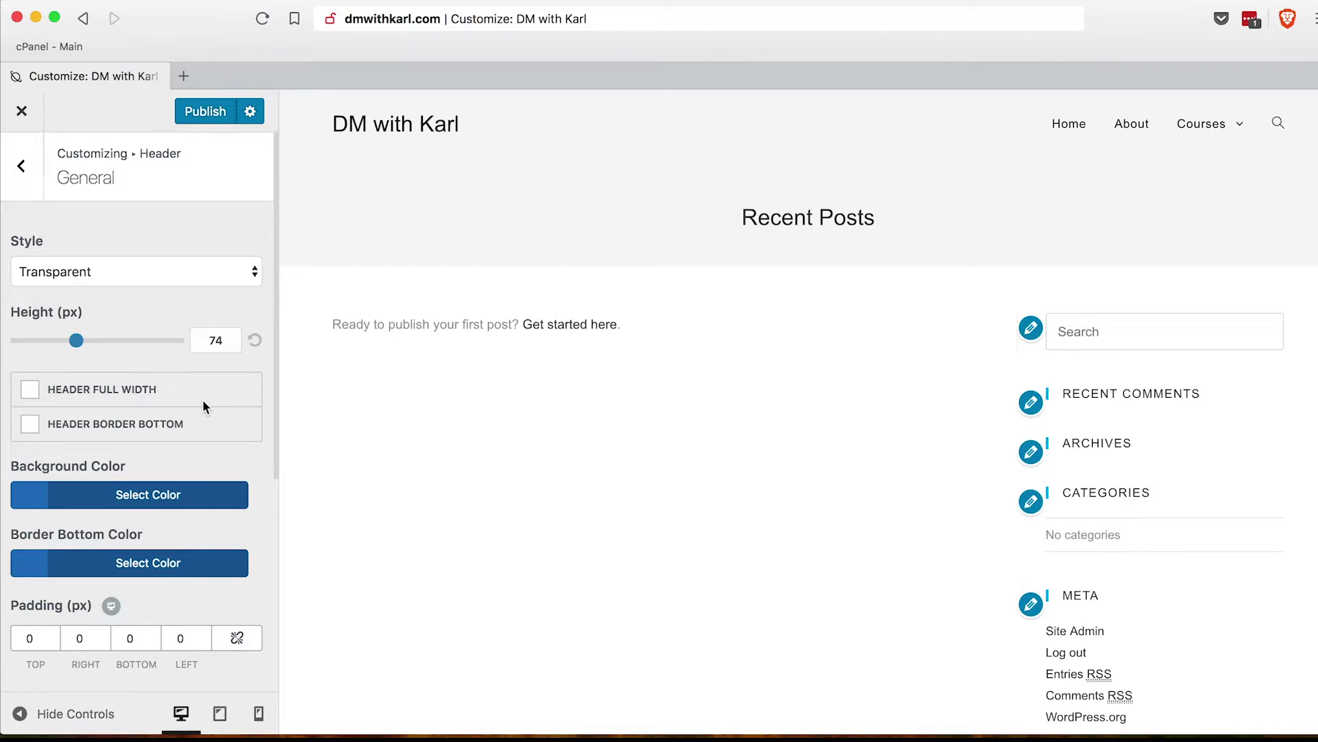
pyautogui.click(22, 166)
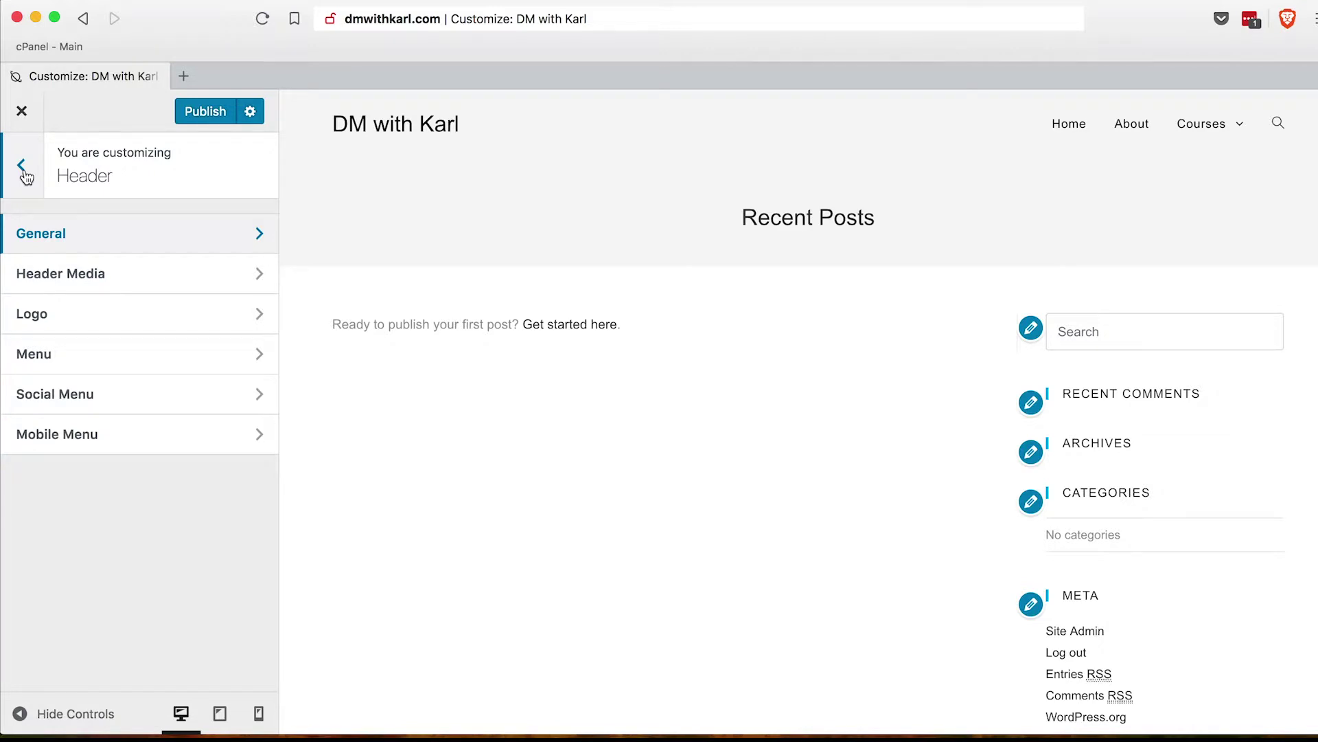
pyautogui.click(62, 324)
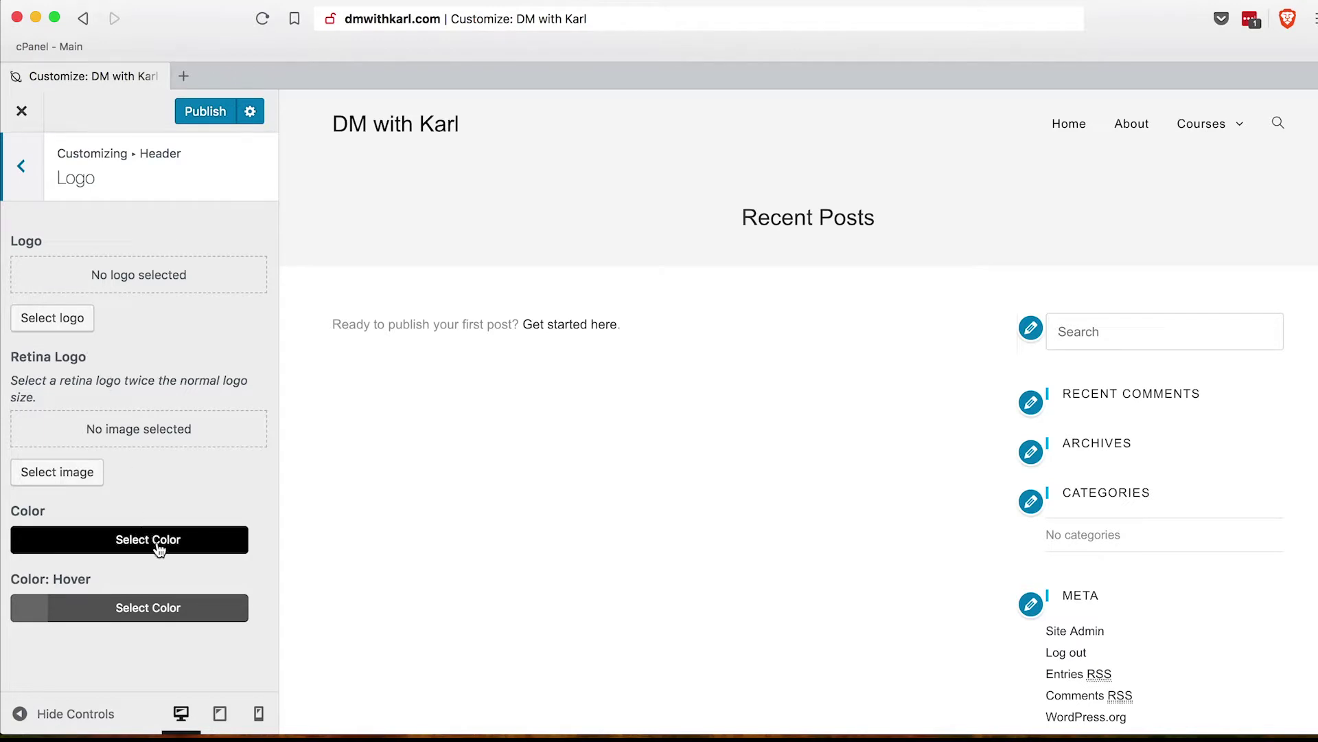
# Check the Logo Color and Color: Hover pickers without changes, then return to the Header sections
pyautogui.click(136, 547)
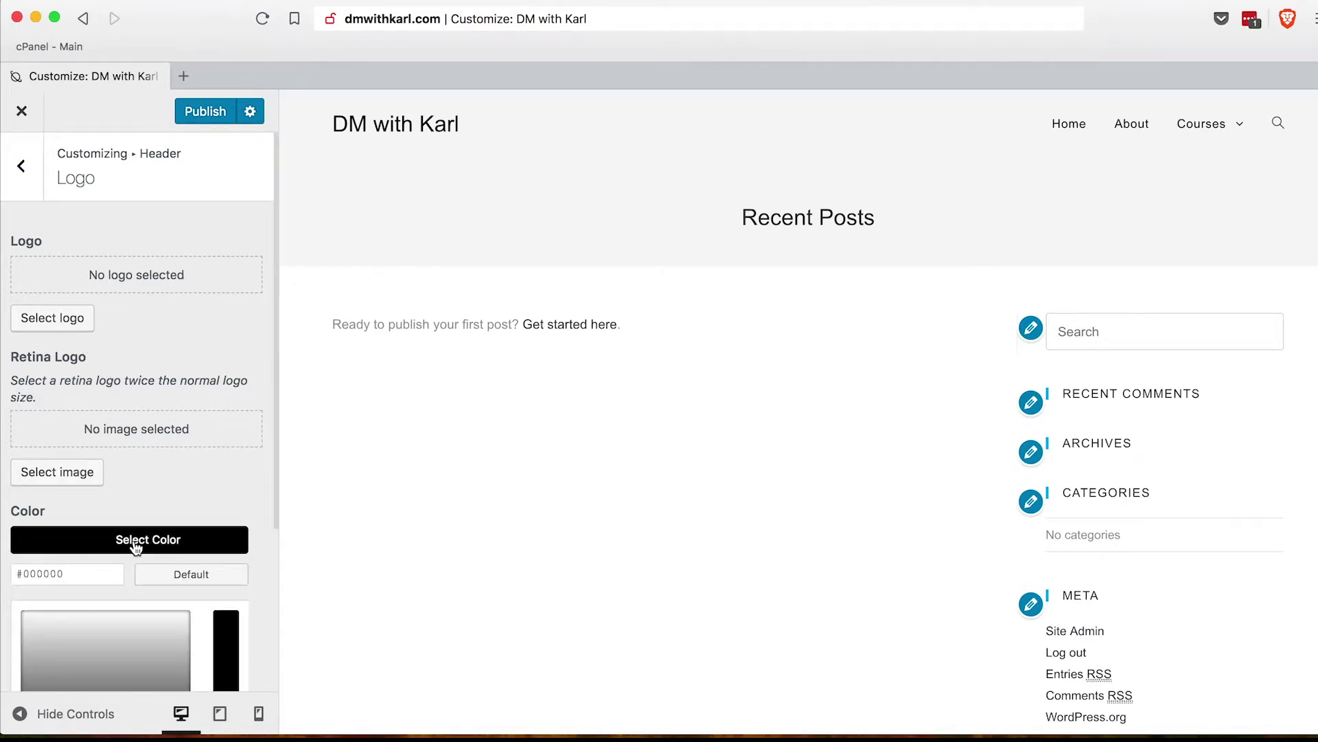
pyautogui.scroll(-3, 88, 568)
pyautogui.click(29, 578)
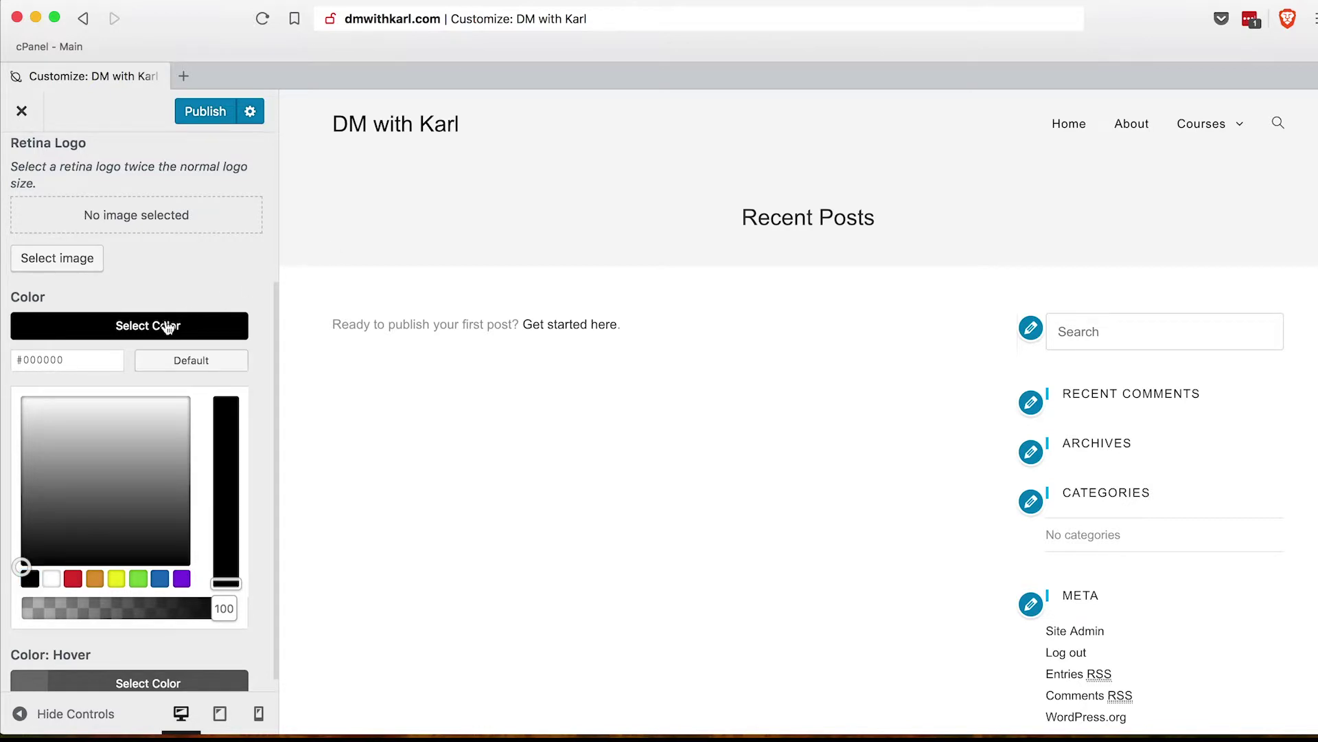
pyautogui.click(166, 325)
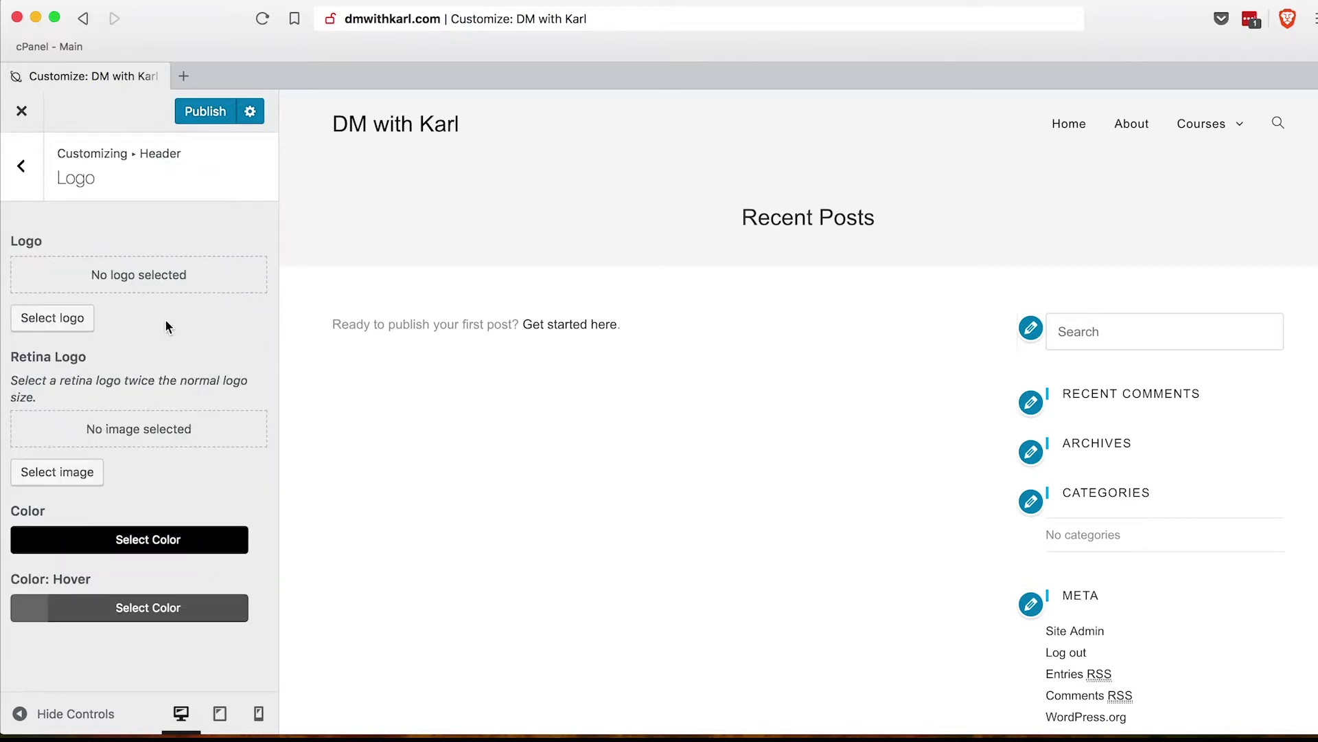
pyautogui.click(147, 614)
pyautogui.scroll(-5, 147, 611)
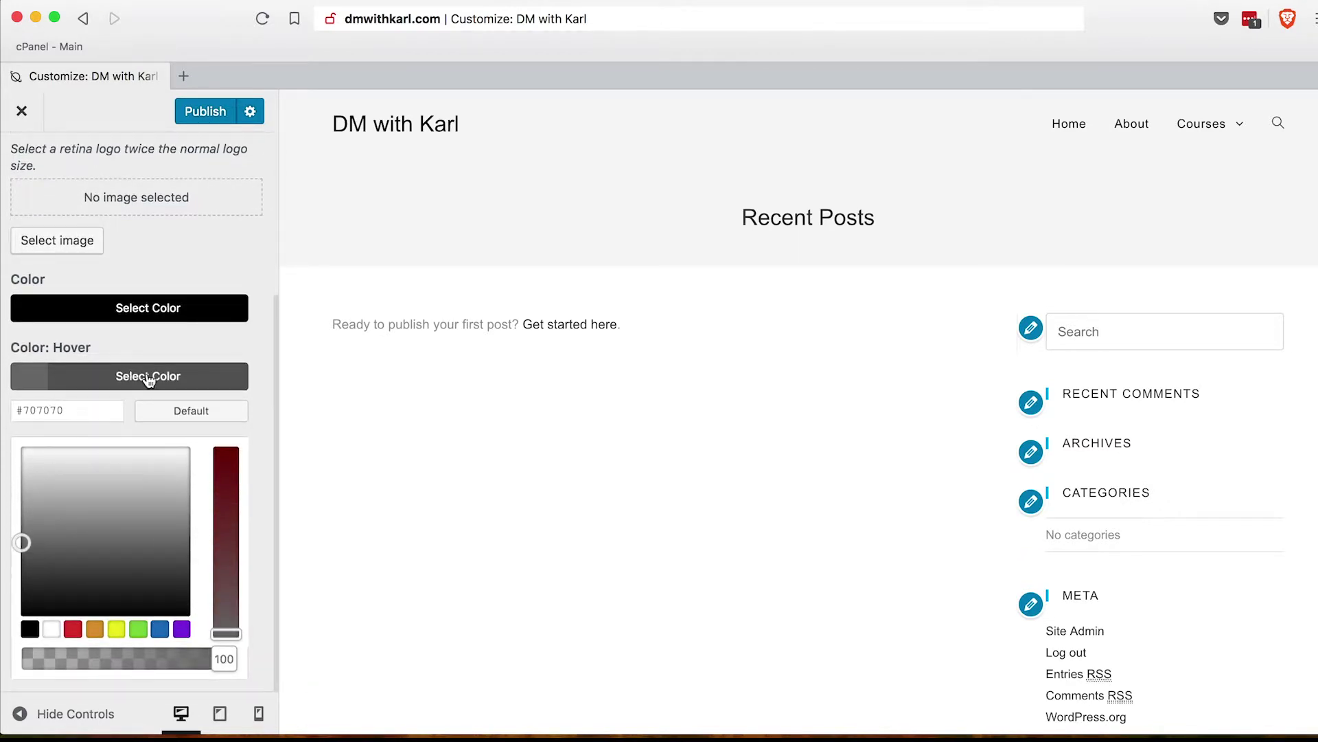
pyautogui.click(147, 378)
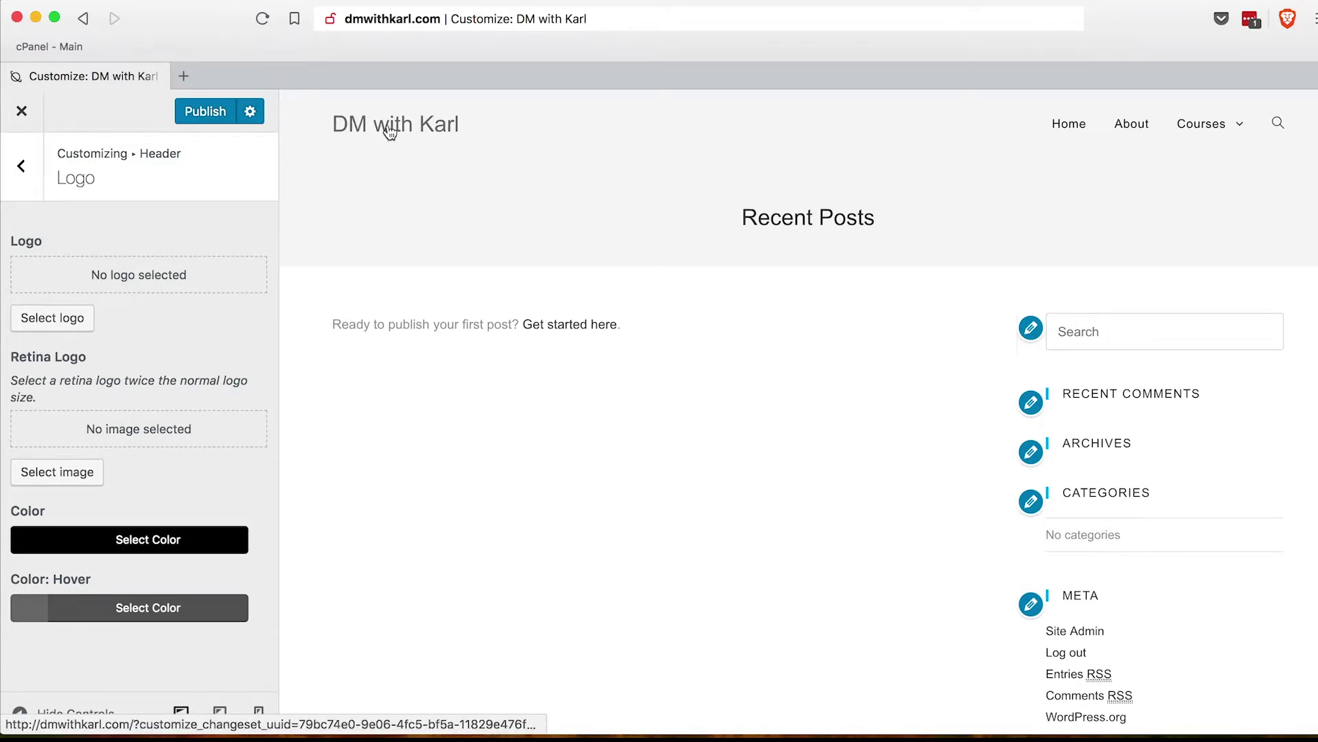
pyautogui.click(21, 166)
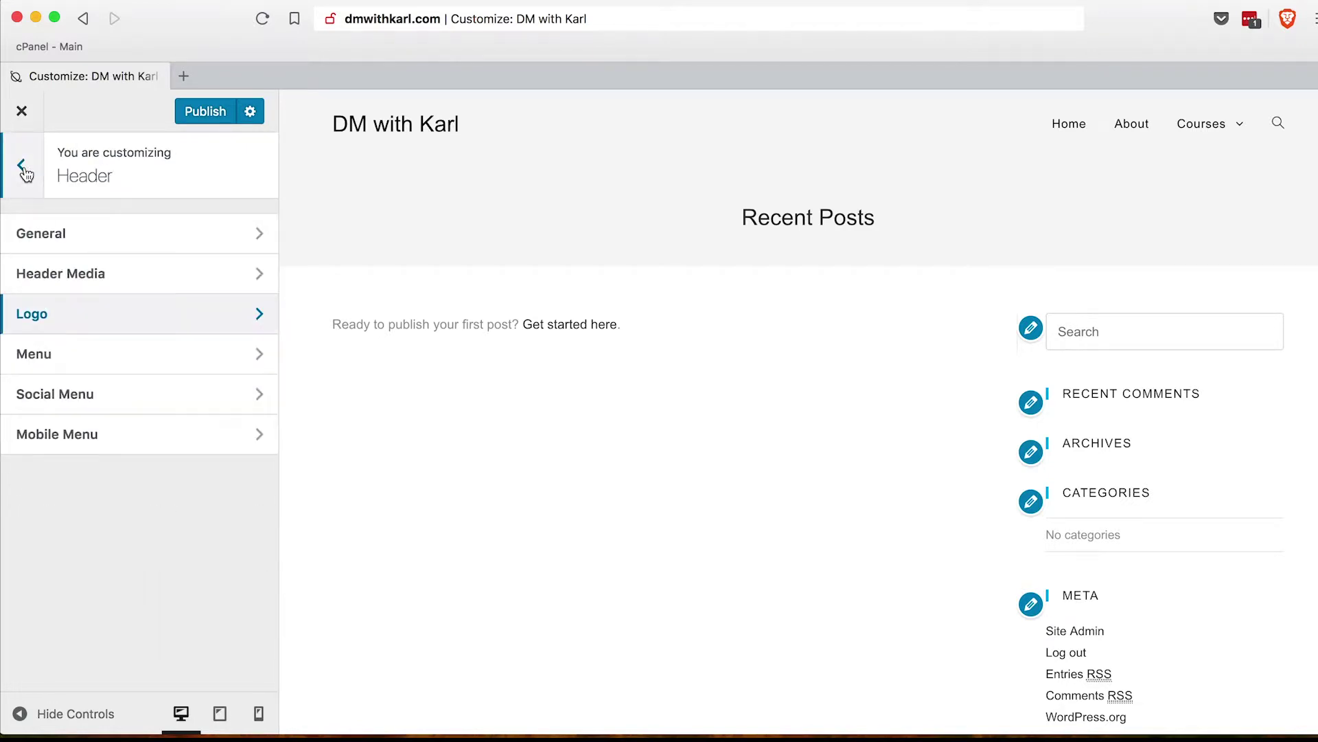
# Try the header menu positions Left, Center and Right, ending on Right
pyautogui.click(54, 361)
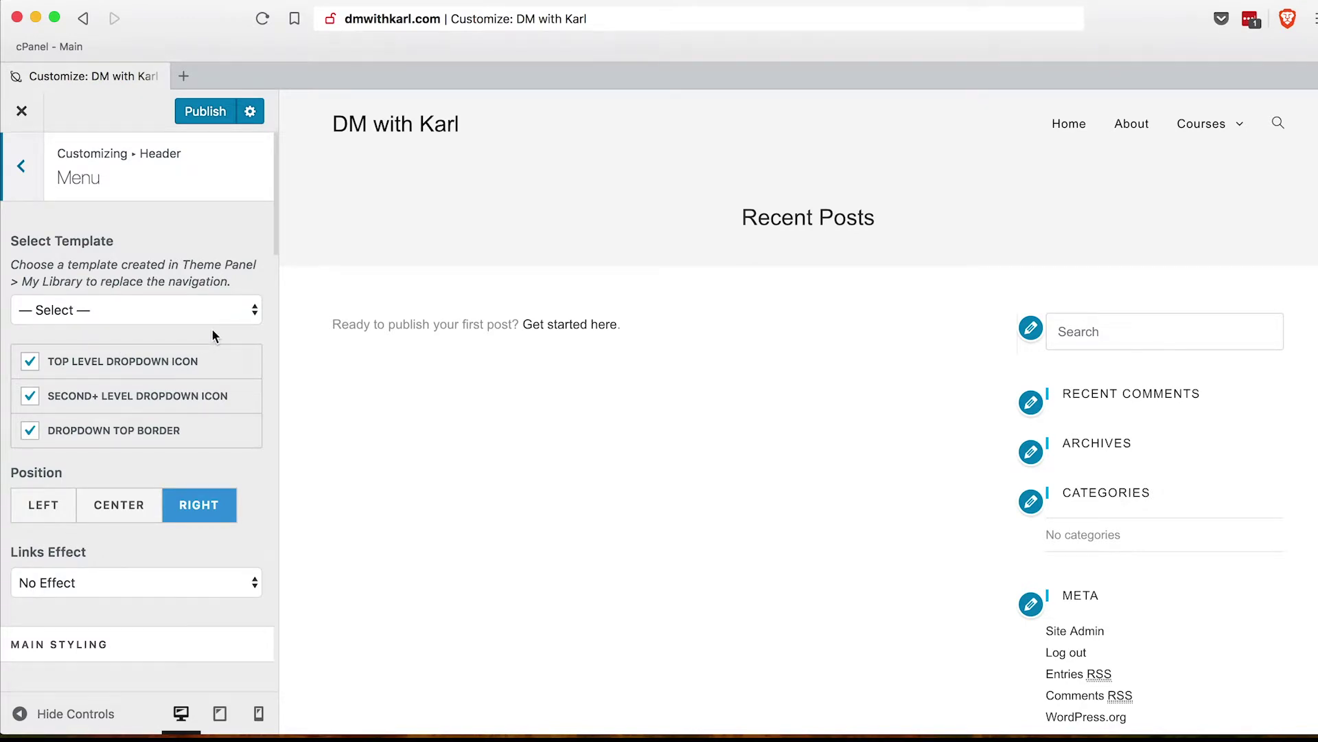
pyautogui.scroll(-4, 212, 333)
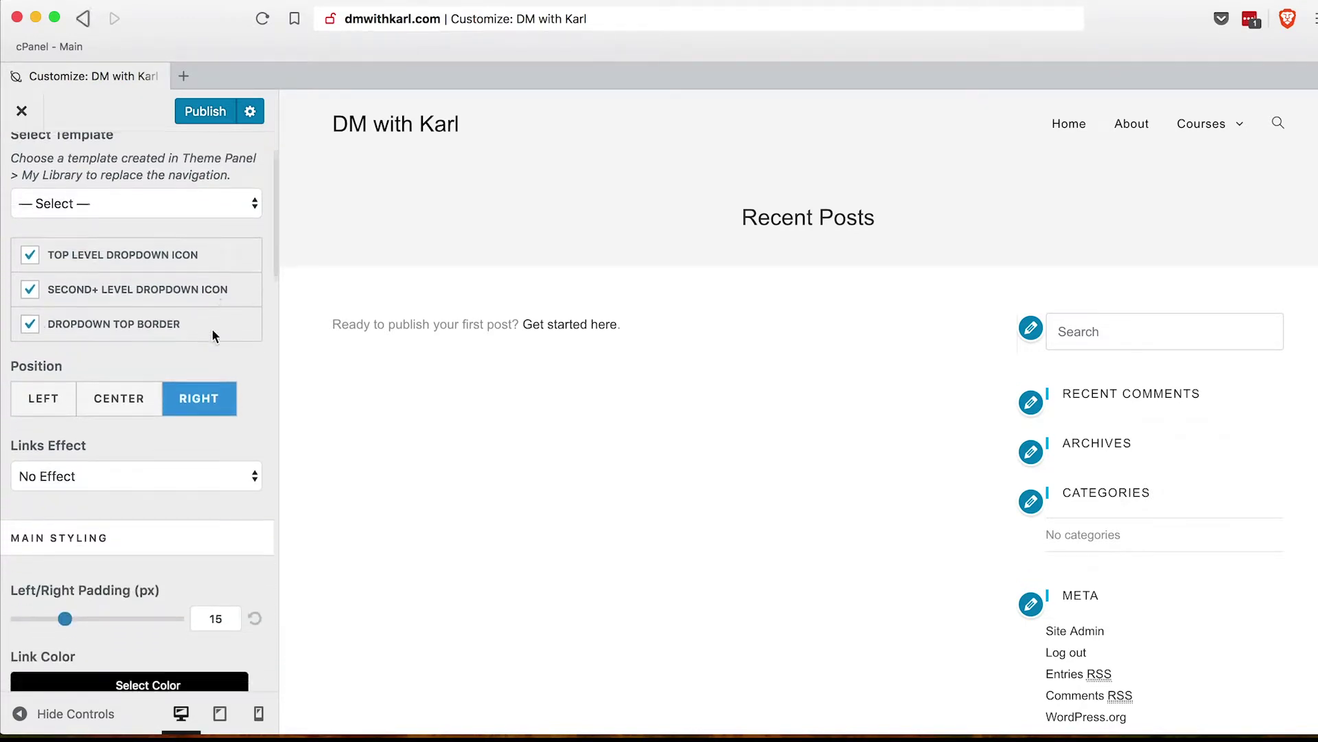
pyautogui.click(52, 387)
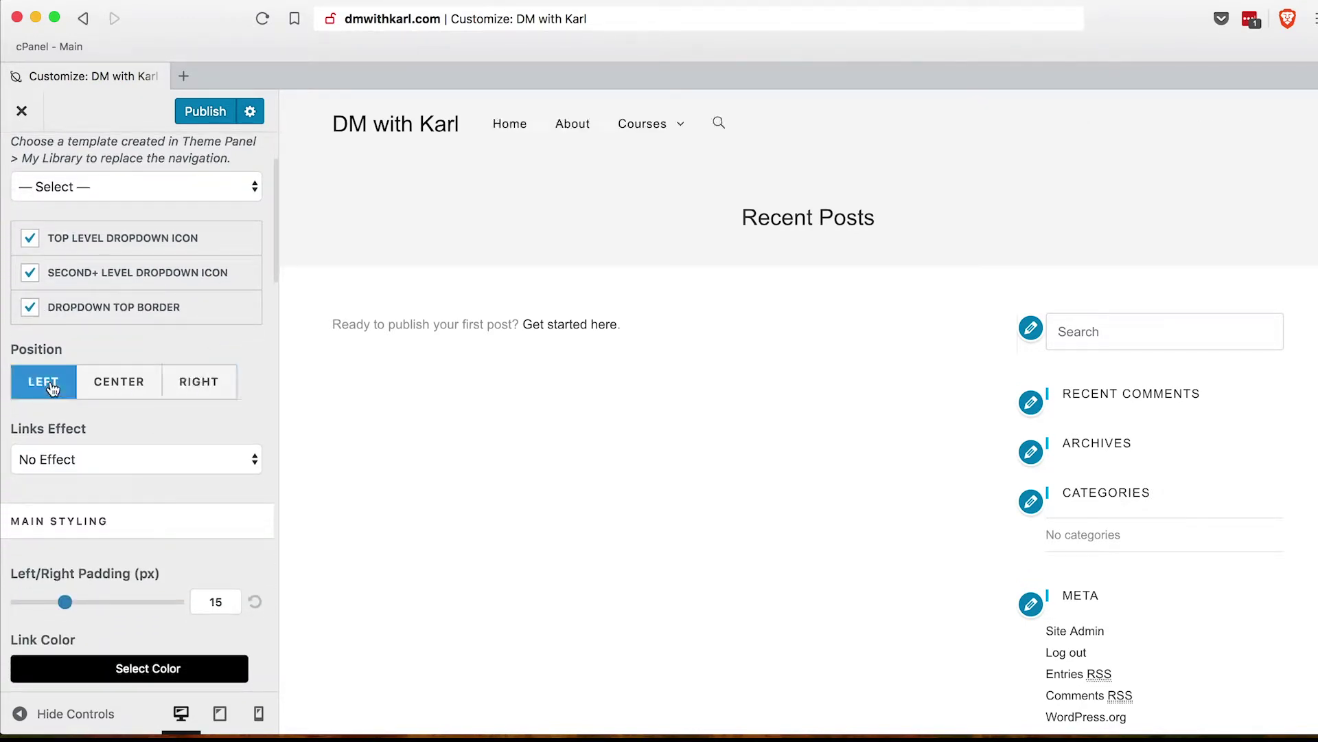
pyautogui.click(126, 385)
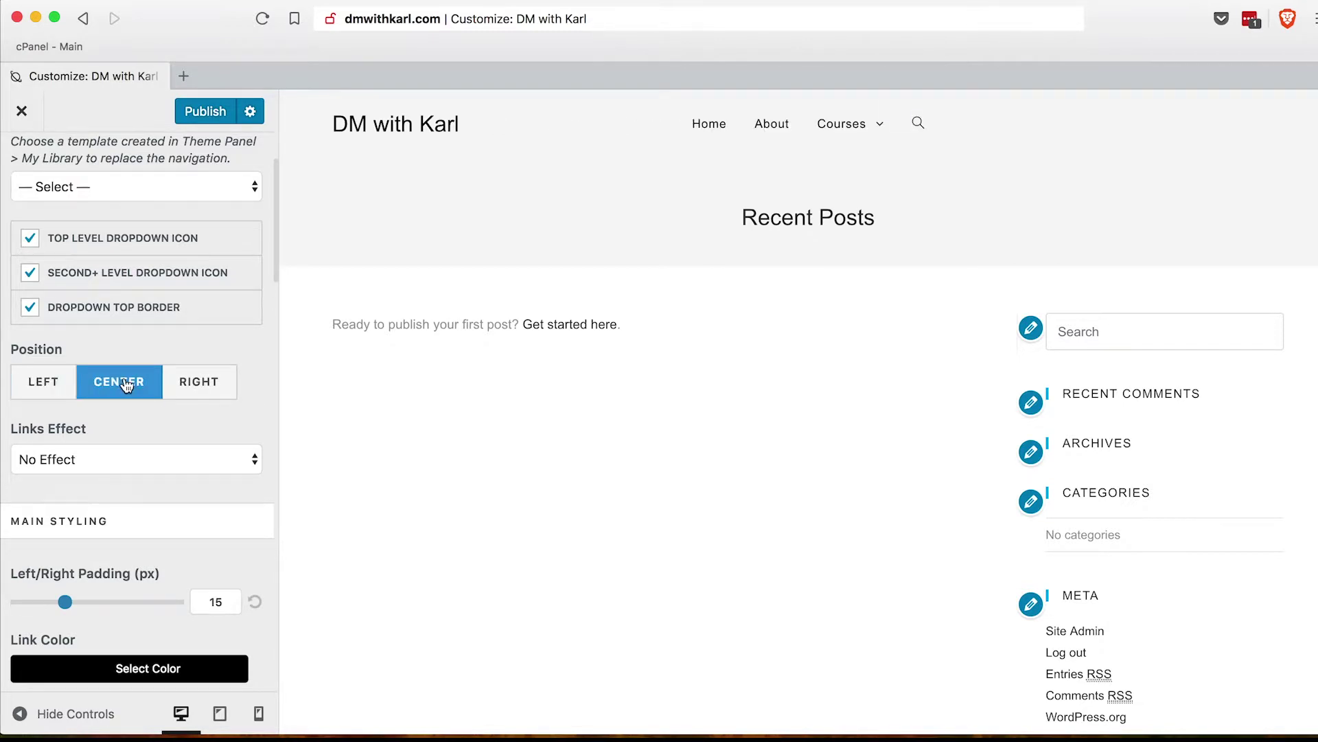
pyautogui.click(197, 388)
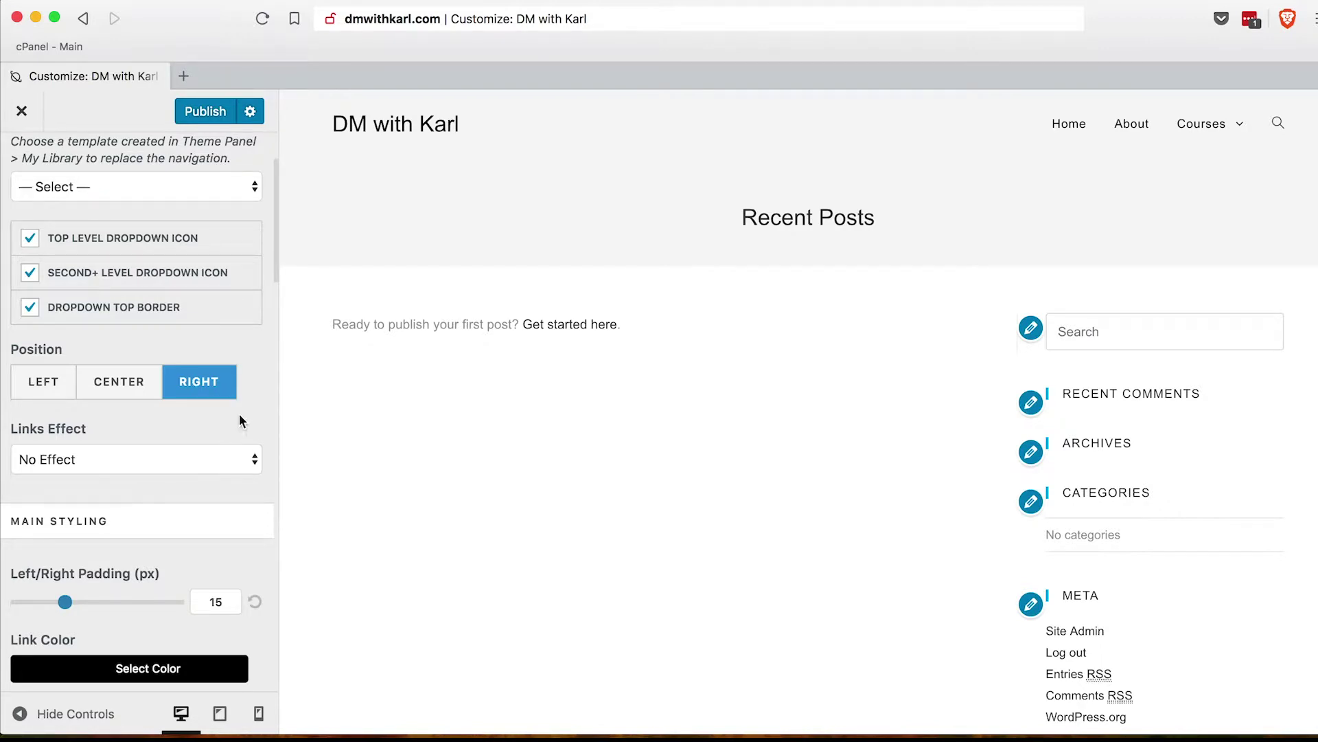
# Inspect the menu link, link hover and current item colour choices without changing them
pyautogui.scroll(-5, 239, 418)
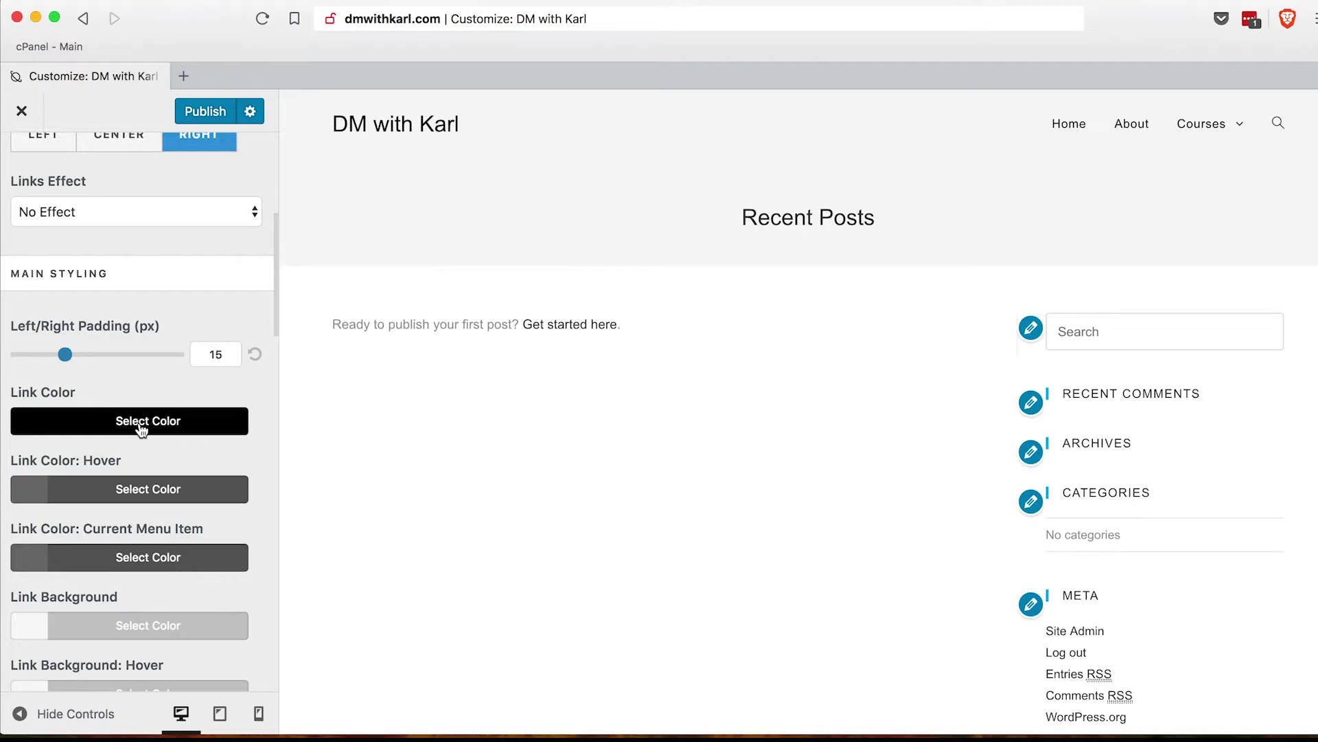
pyautogui.click(142, 427)
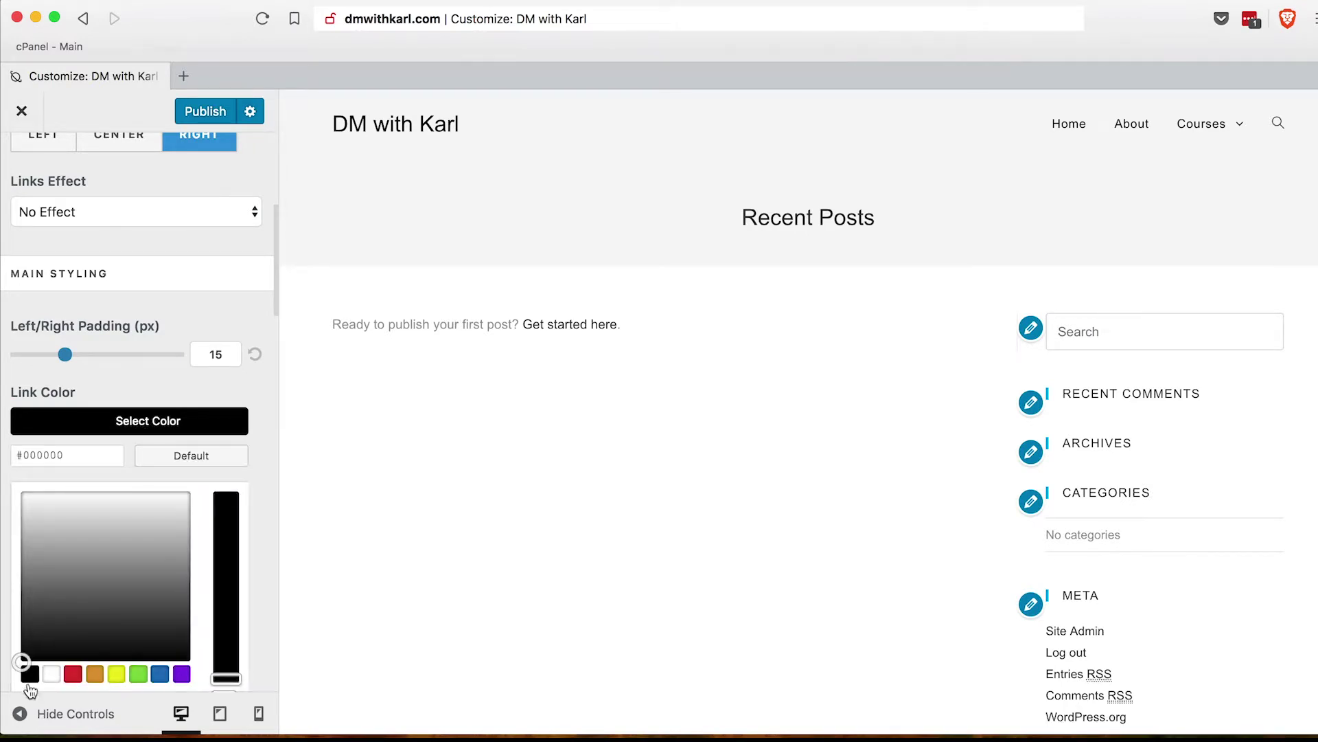
pyautogui.click(168, 421)
pyautogui.click(159, 496)
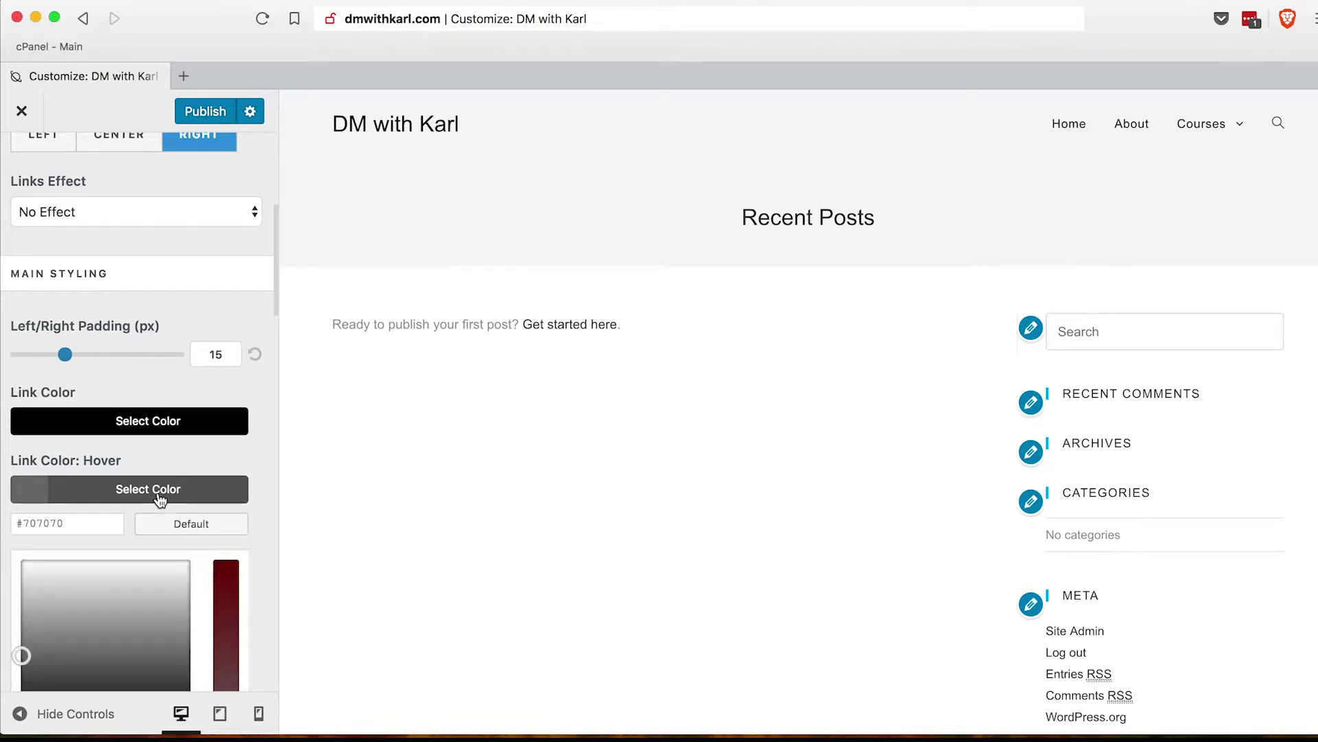
pyautogui.click(160, 499)
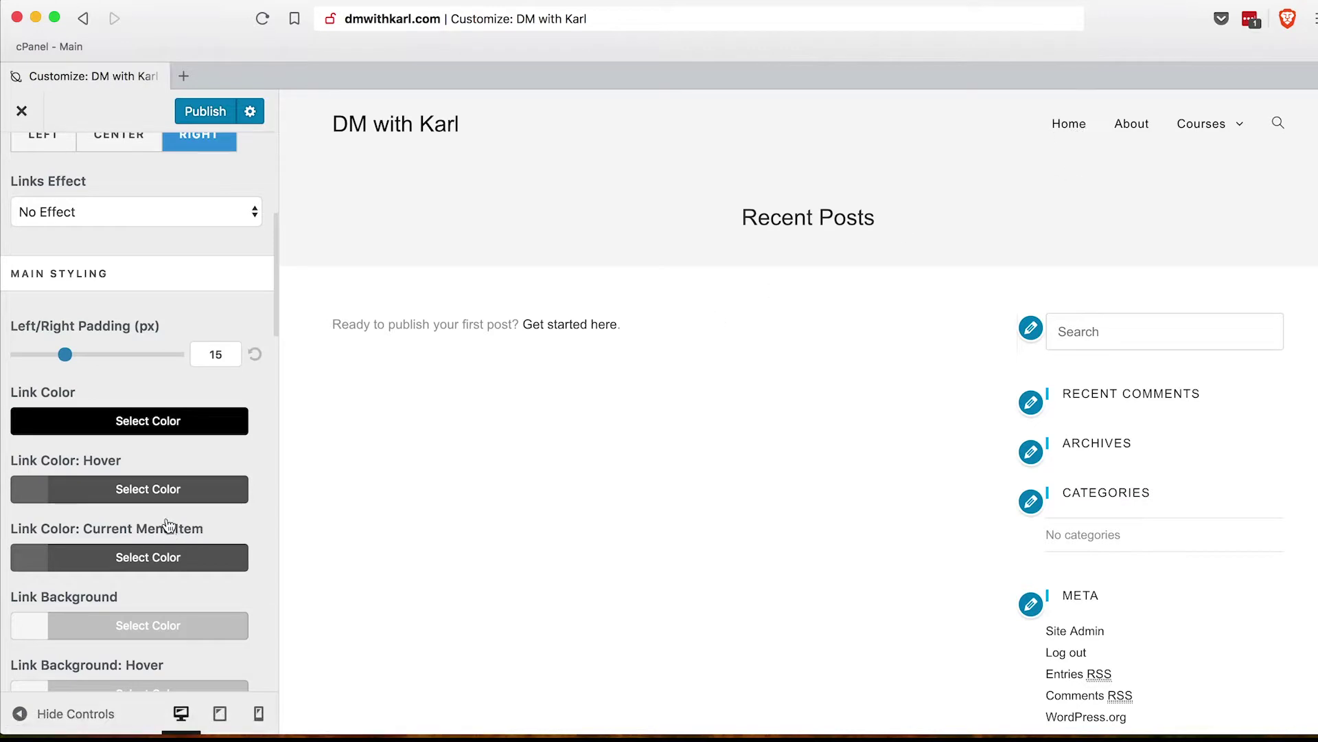
pyautogui.click(143, 563)
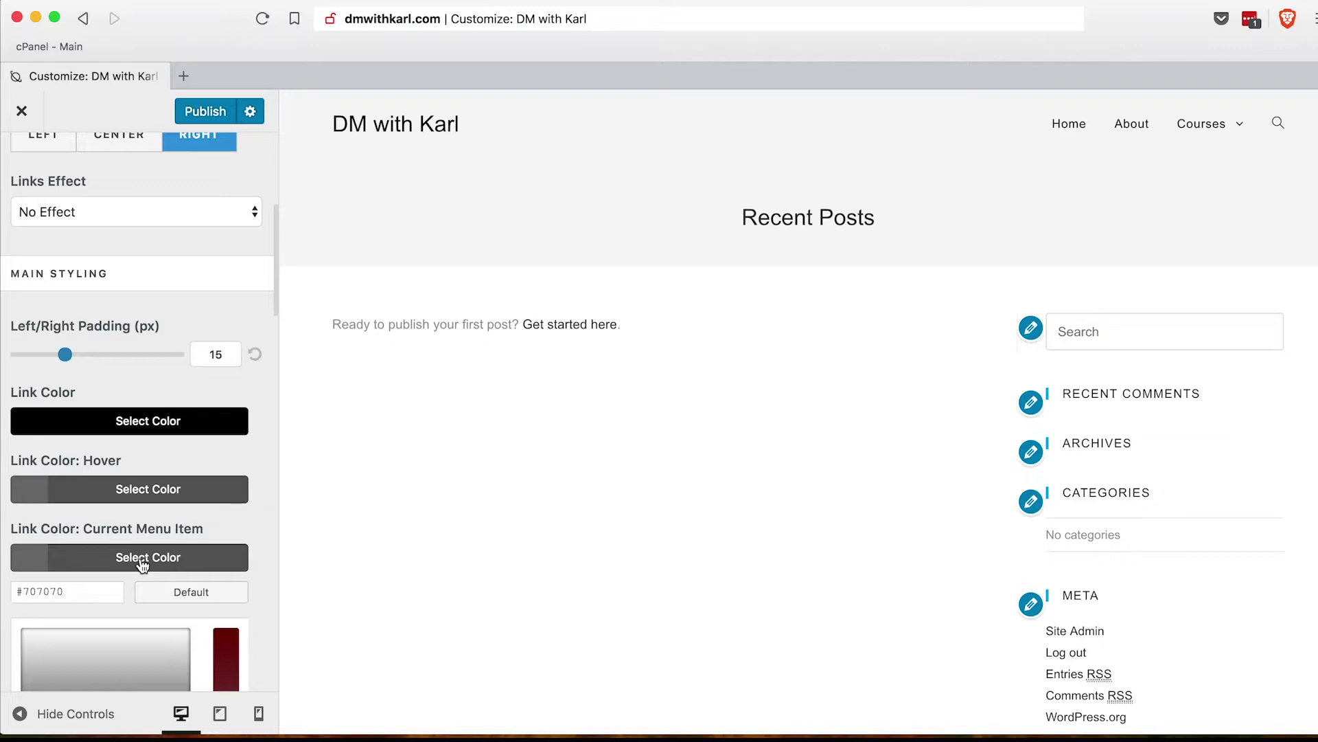
pyautogui.click(143, 563)
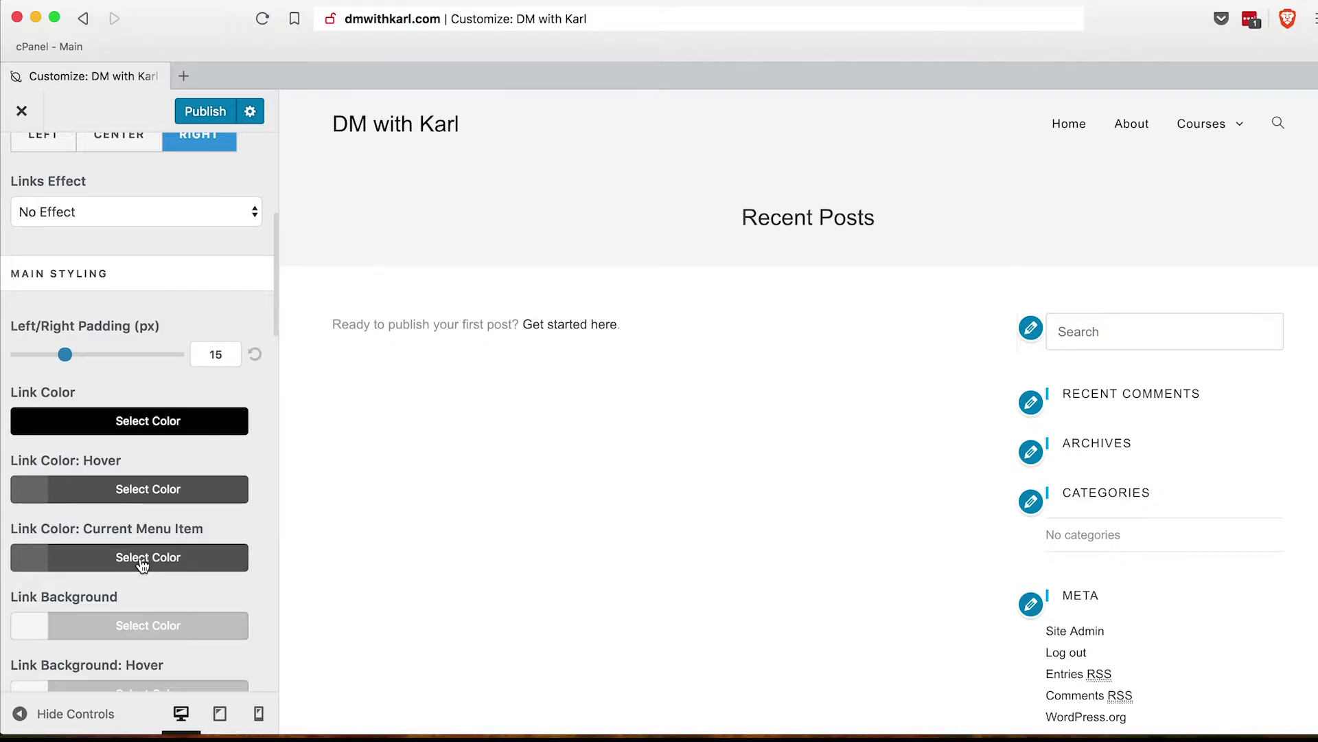
# Set the header menu's Search Icon Style to Disabled
pyautogui.scroll(-5, 234, 509)
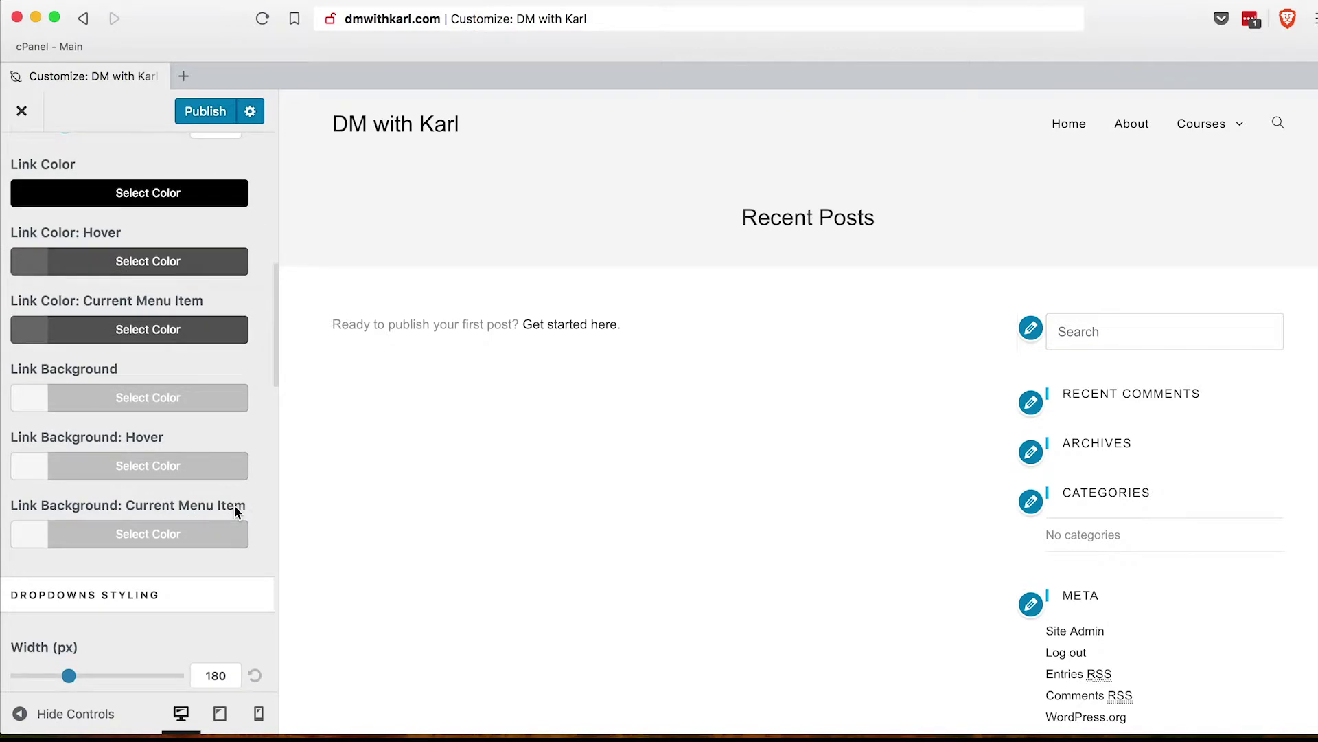
pyautogui.scroll(-12, 234, 507)
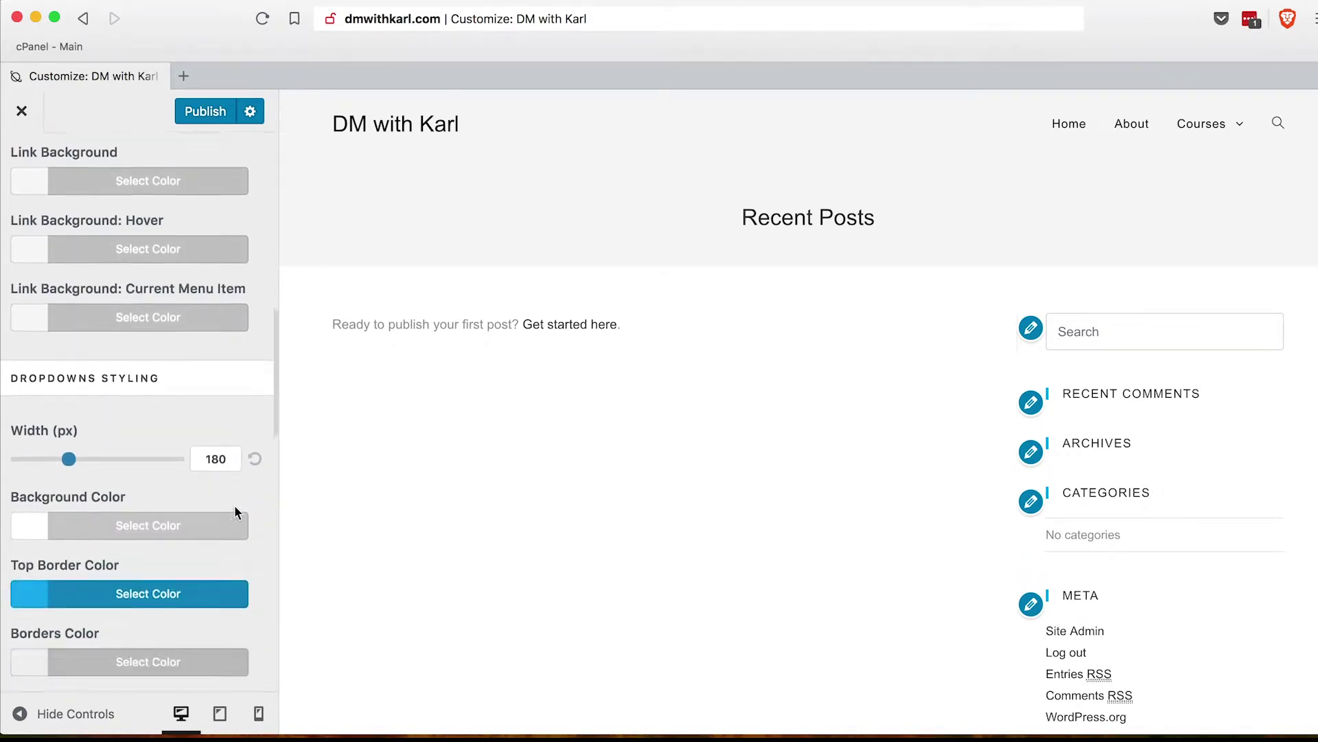
pyautogui.scroll(-5, 234, 511)
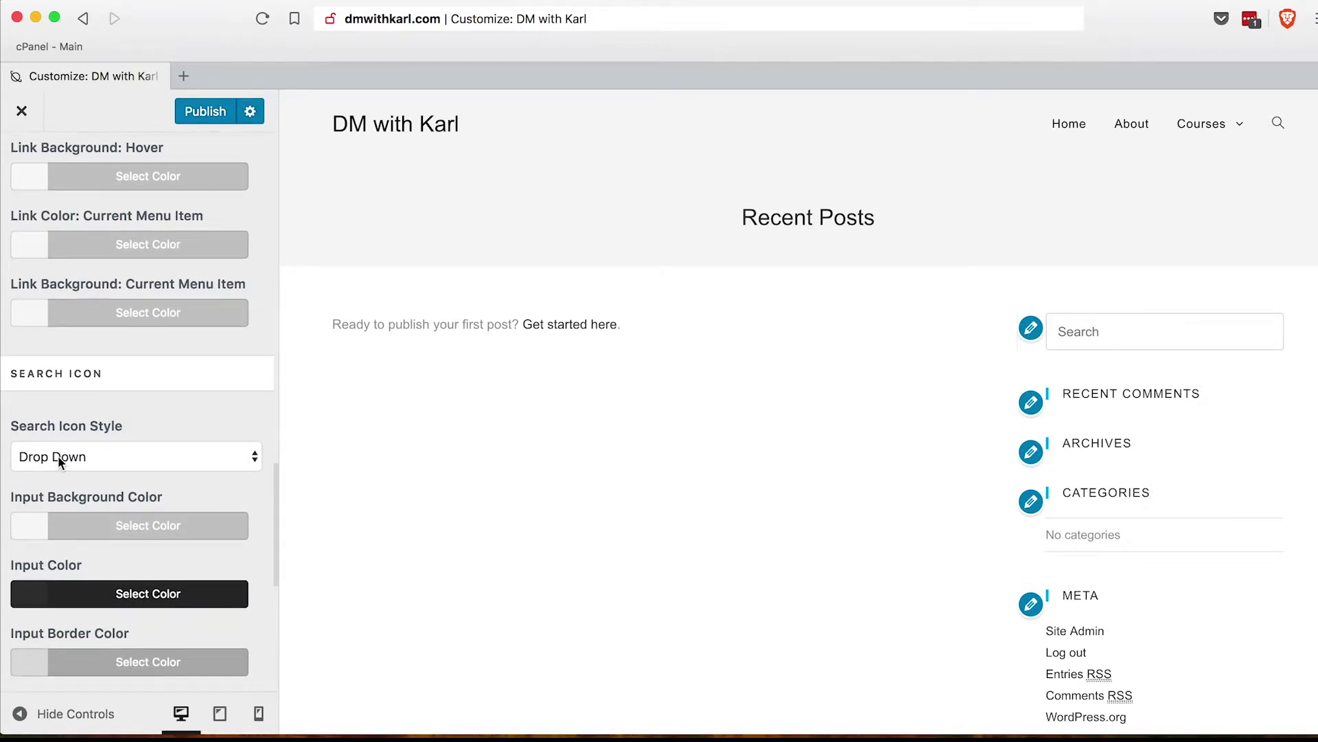
pyautogui.click(105, 457)
pyautogui.click(89, 438)
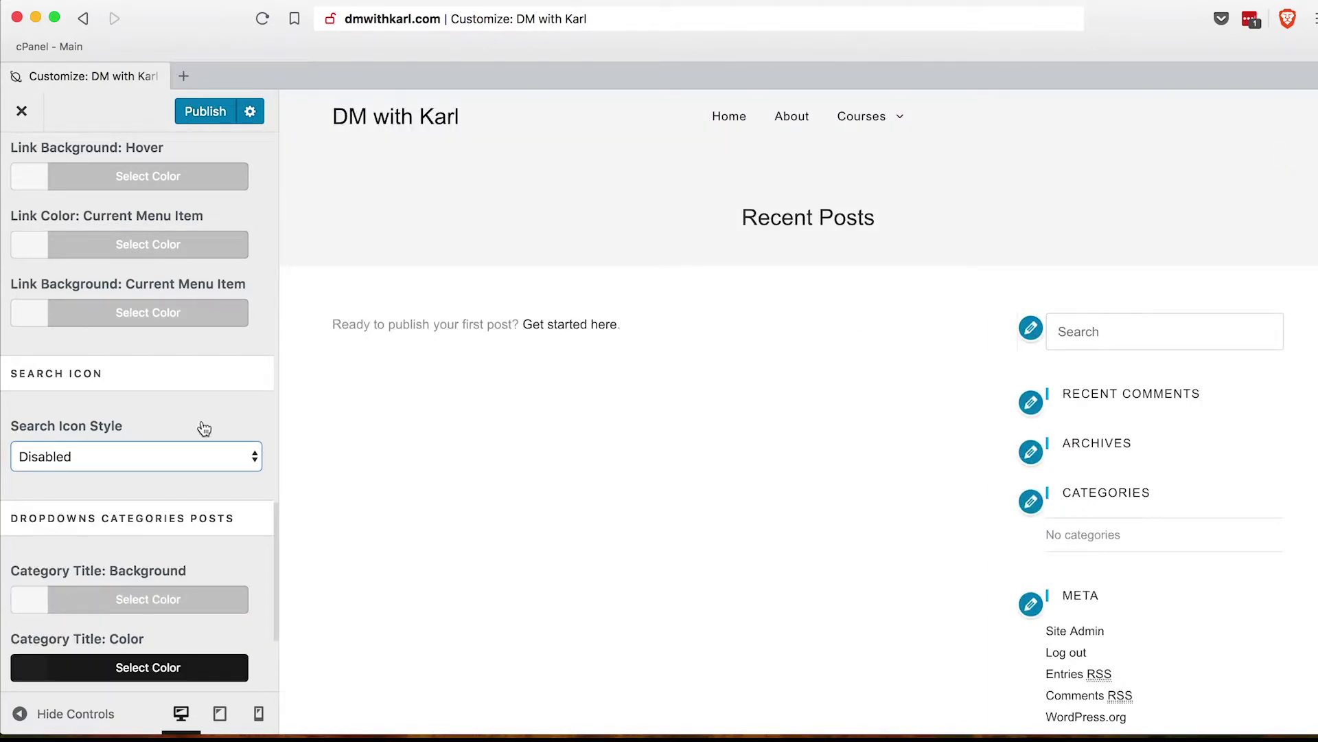
# Preview the menu centred, then put it back on the right of the title
pyautogui.scroll(10, 188, 424)
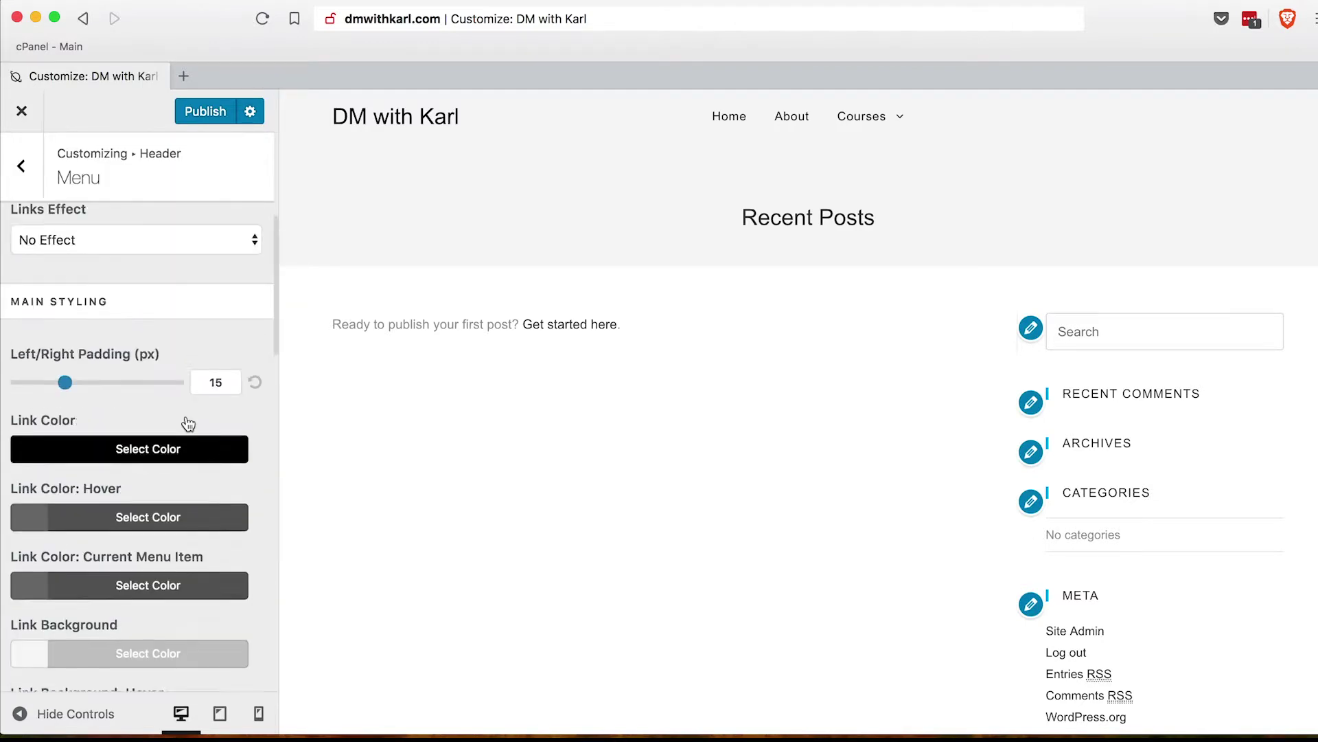
pyautogui.scroll(4, 188, 423)
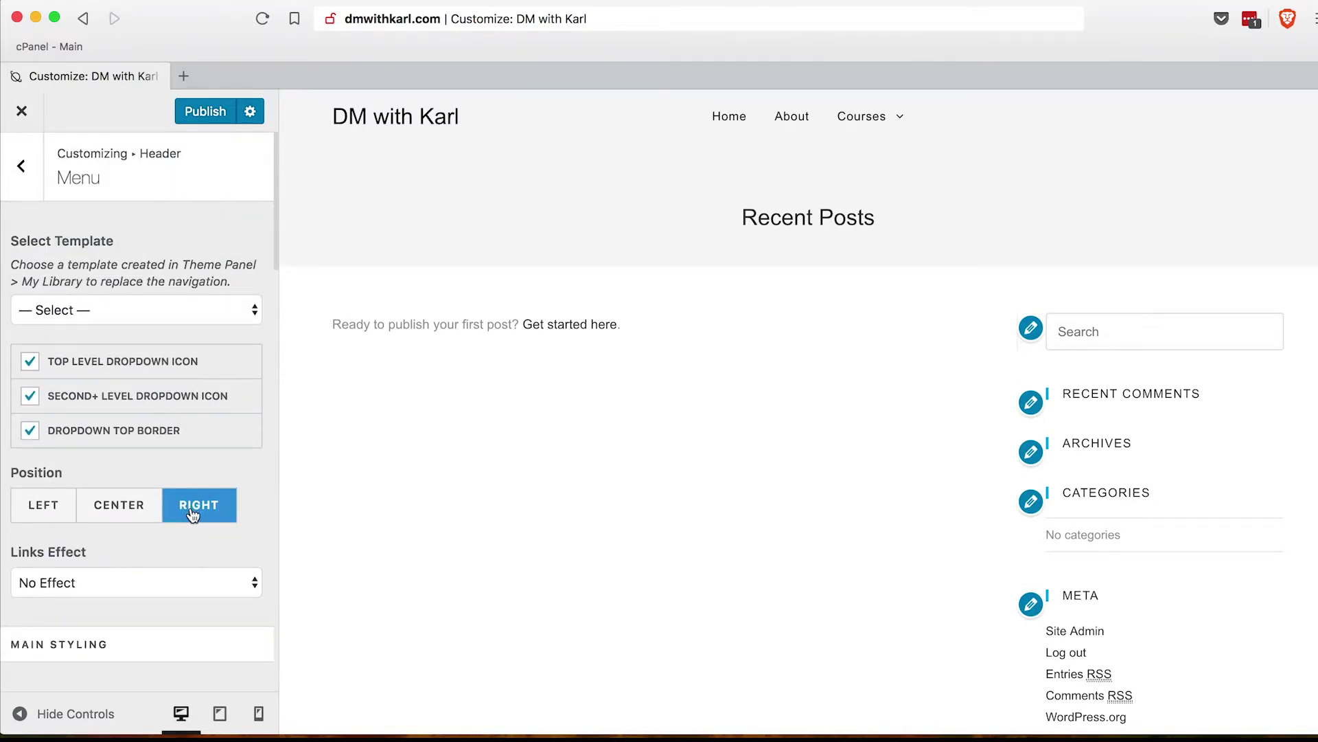
pyautogui.click(120, 514)
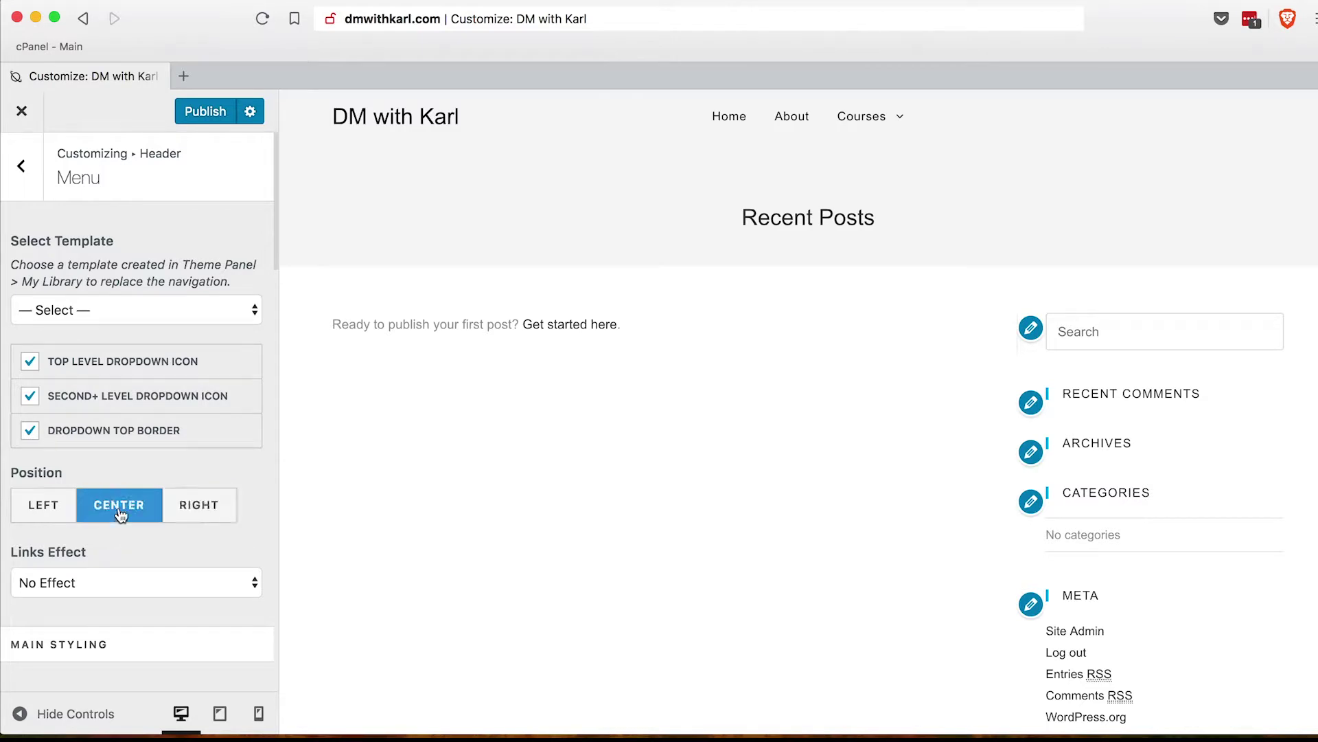
pyautogui.click(197, 514)
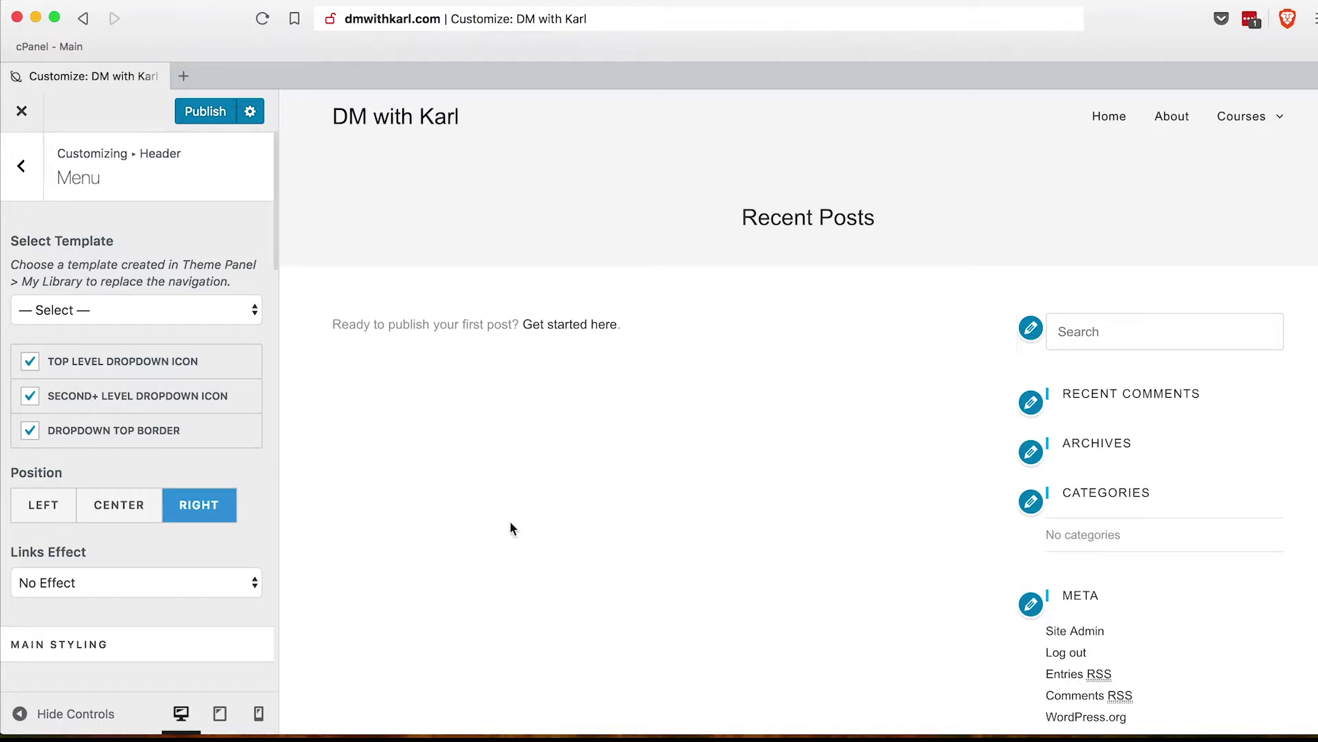
# Publish the header changes and close the Customizer to view the live site
pyautogui.click(23, 167)
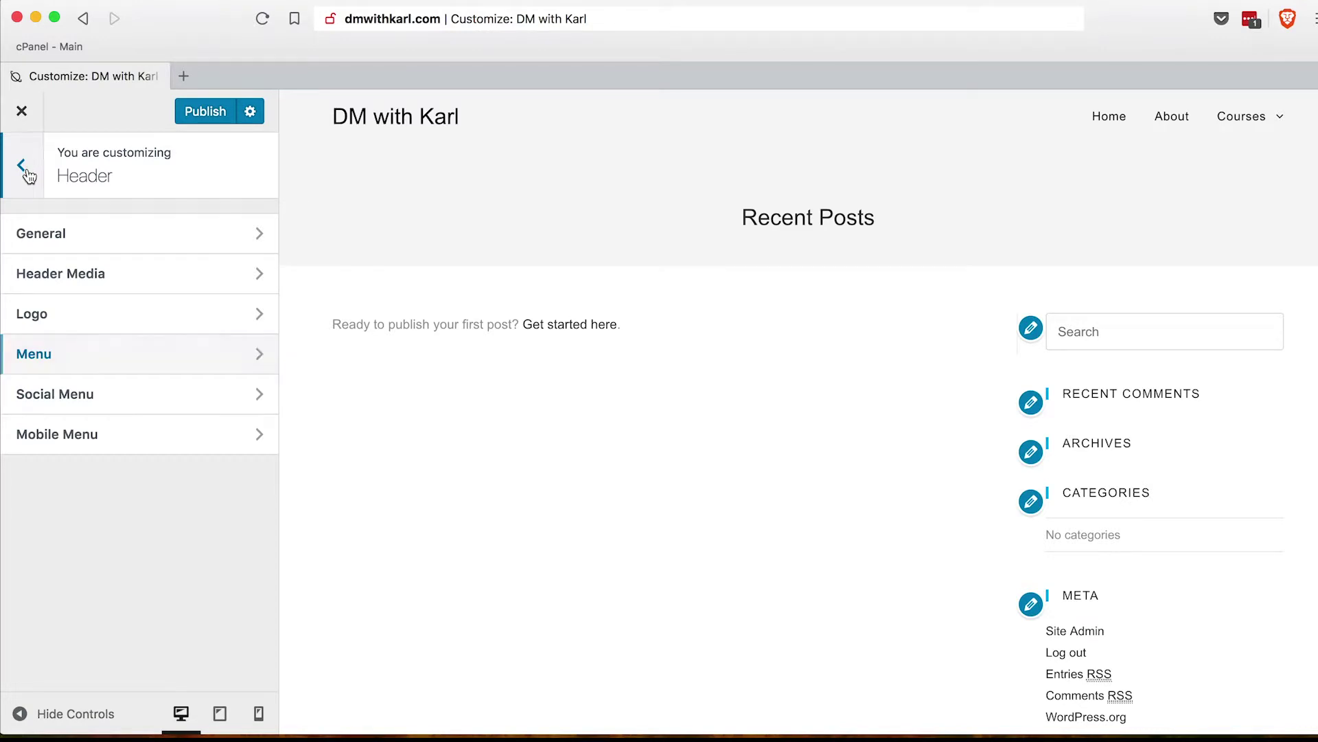
pyautogui.click(27, 171)
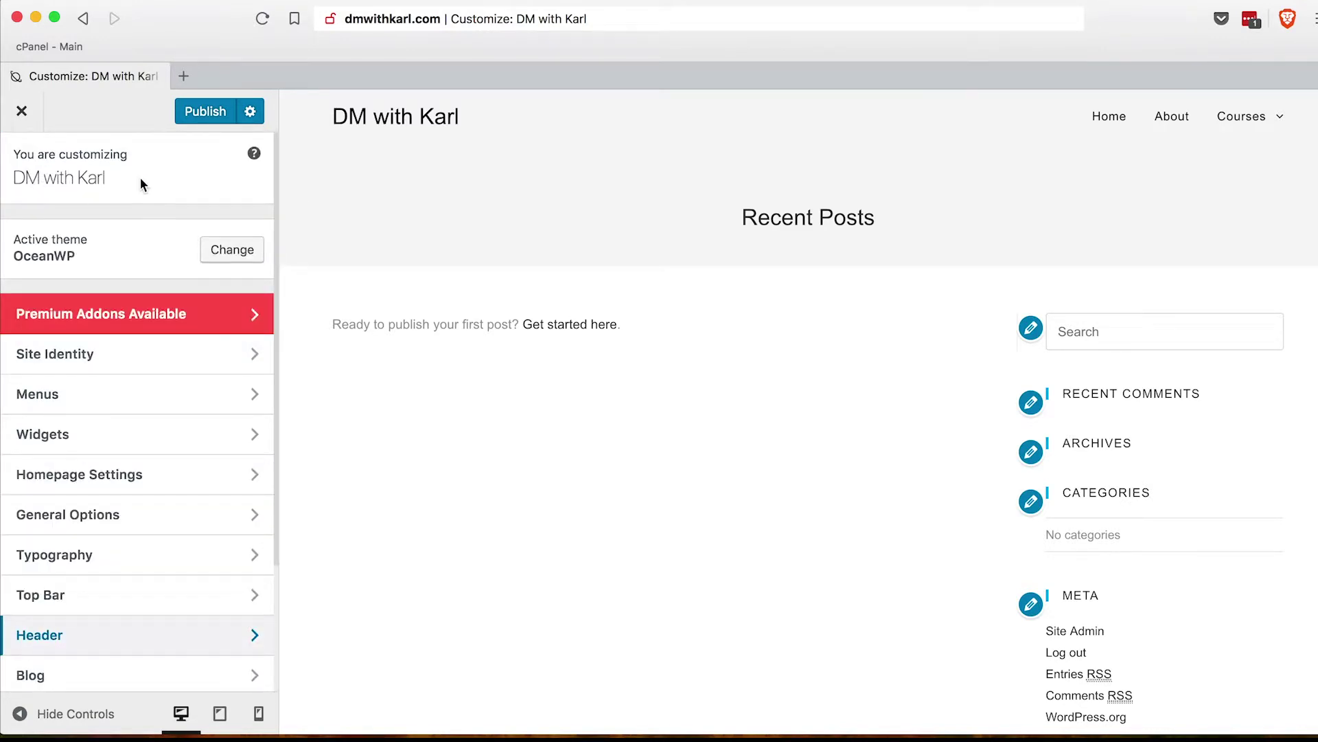
pyautogui.click(207, 114)
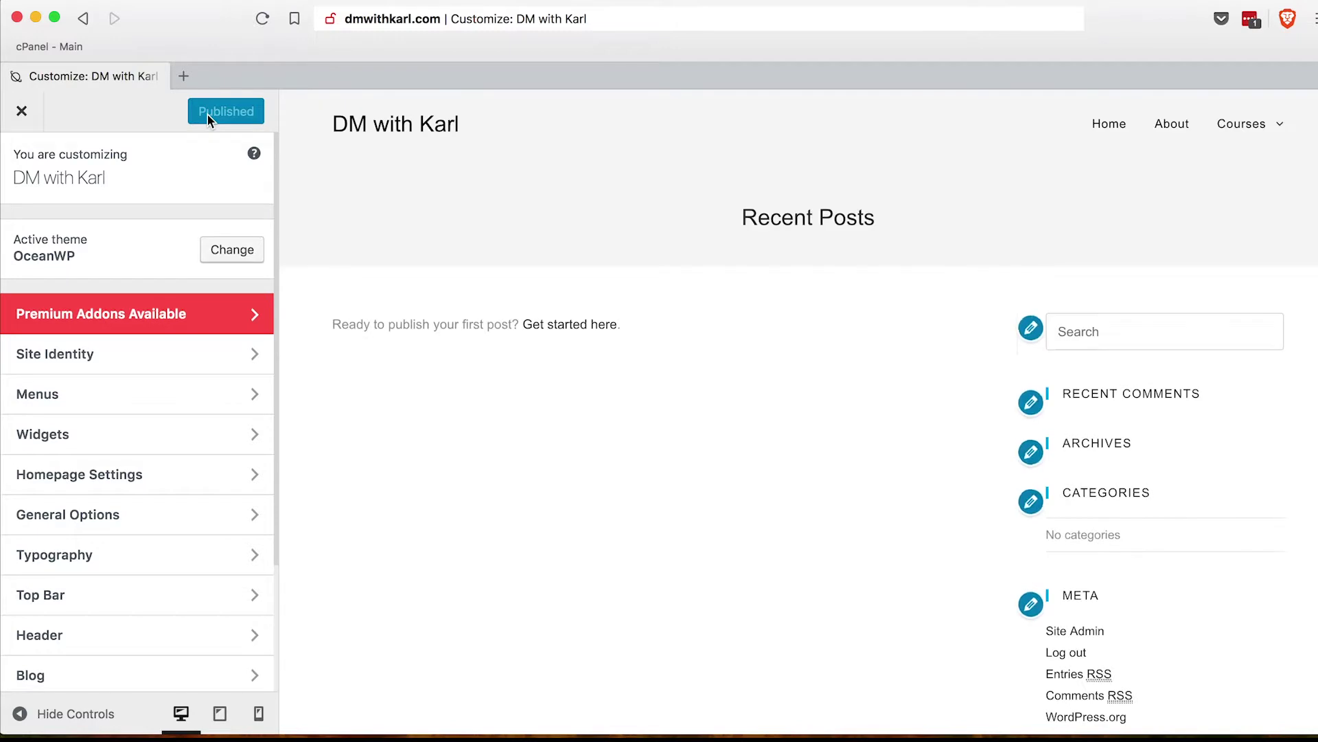
pyautogui.click(22, 114)
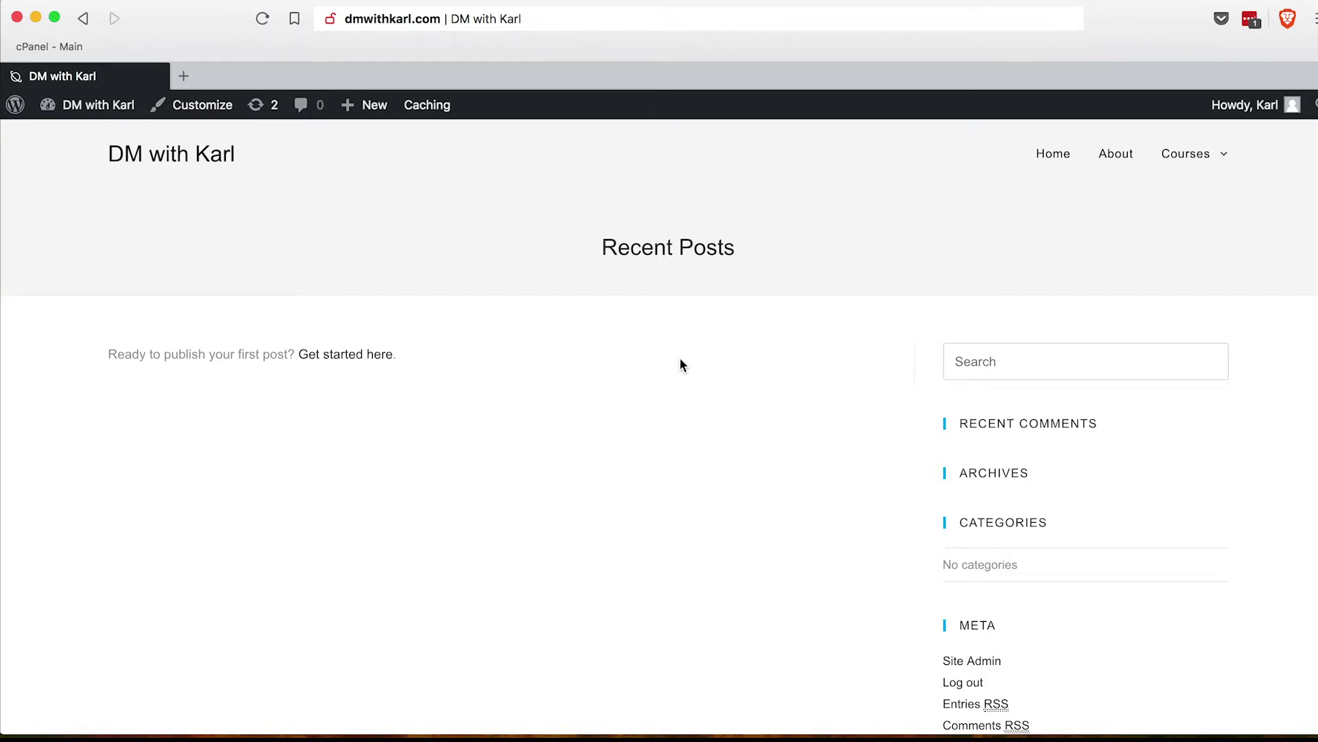
# Visit the dashboard and front page, then reopen the Customizer from the admin bar
pyautogui.click(838, 14)
pyautogui.press('Return')
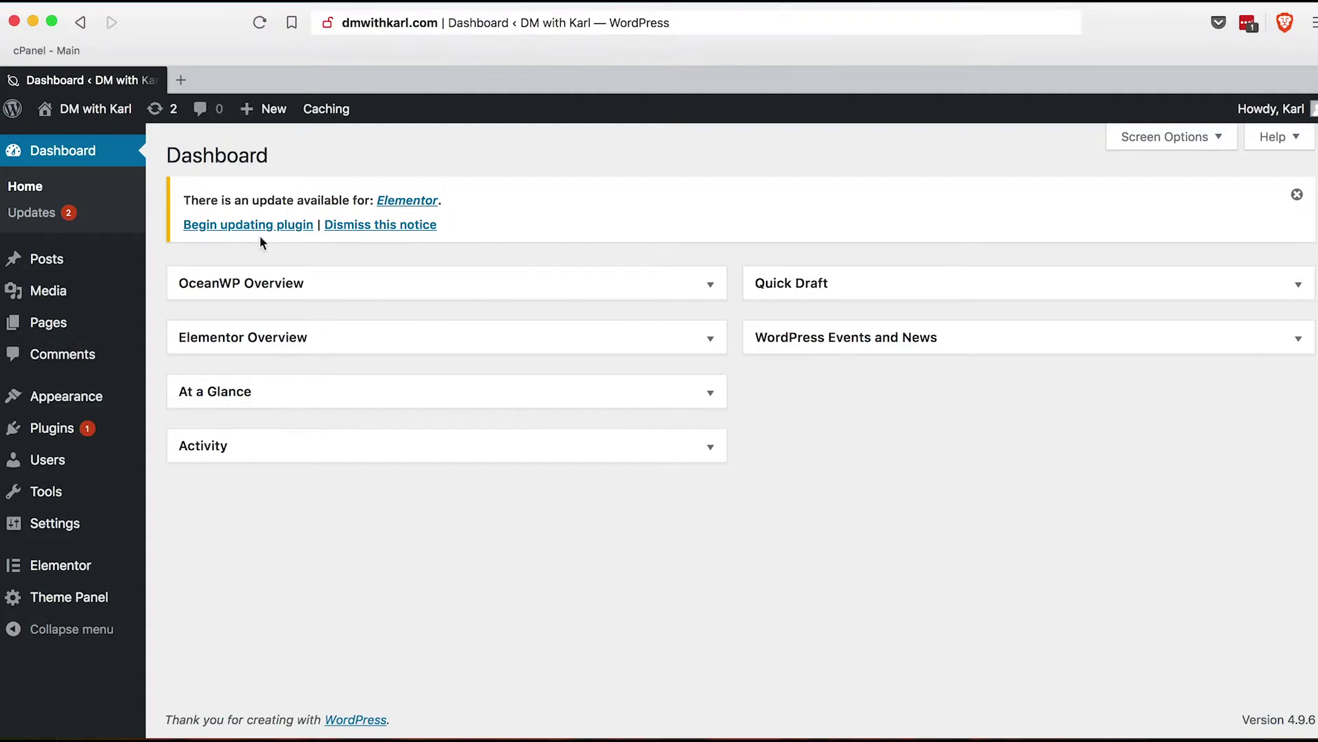
pyautogui.moveTo(90, 114)
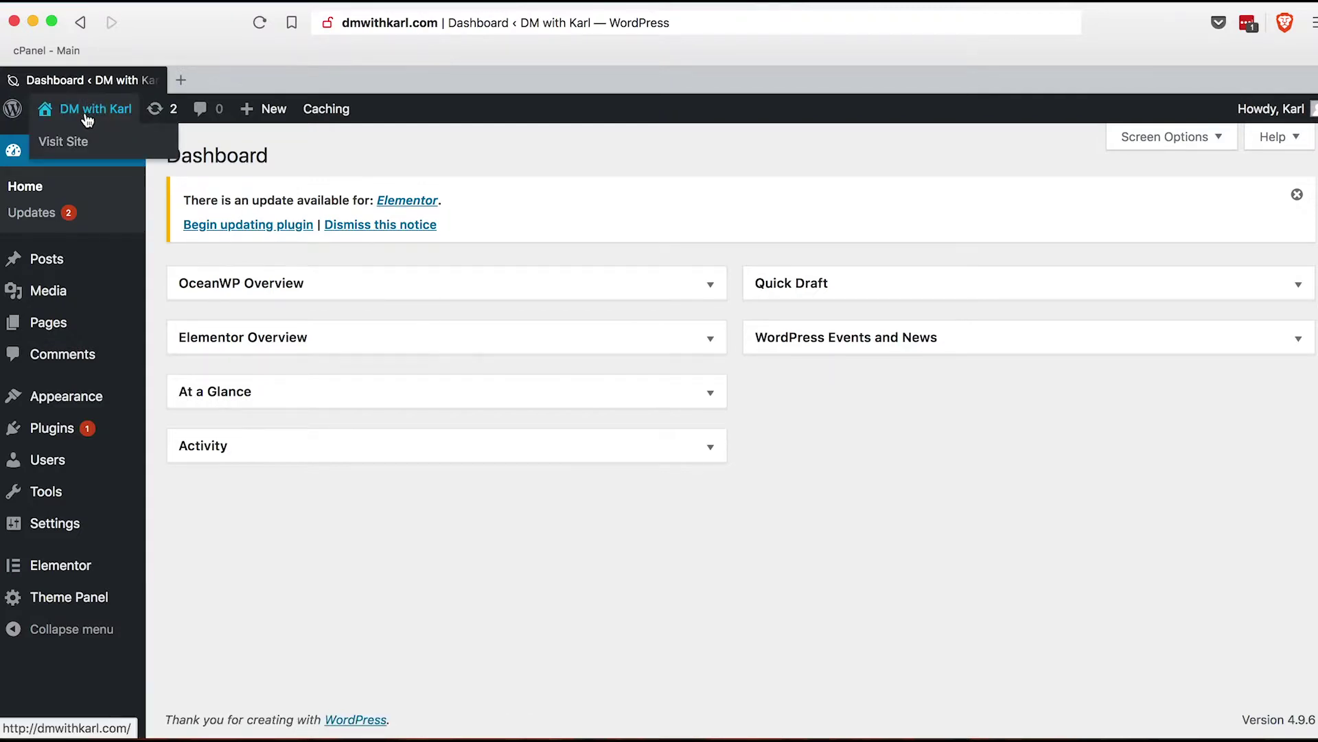
pyautogui.click(86, 118)
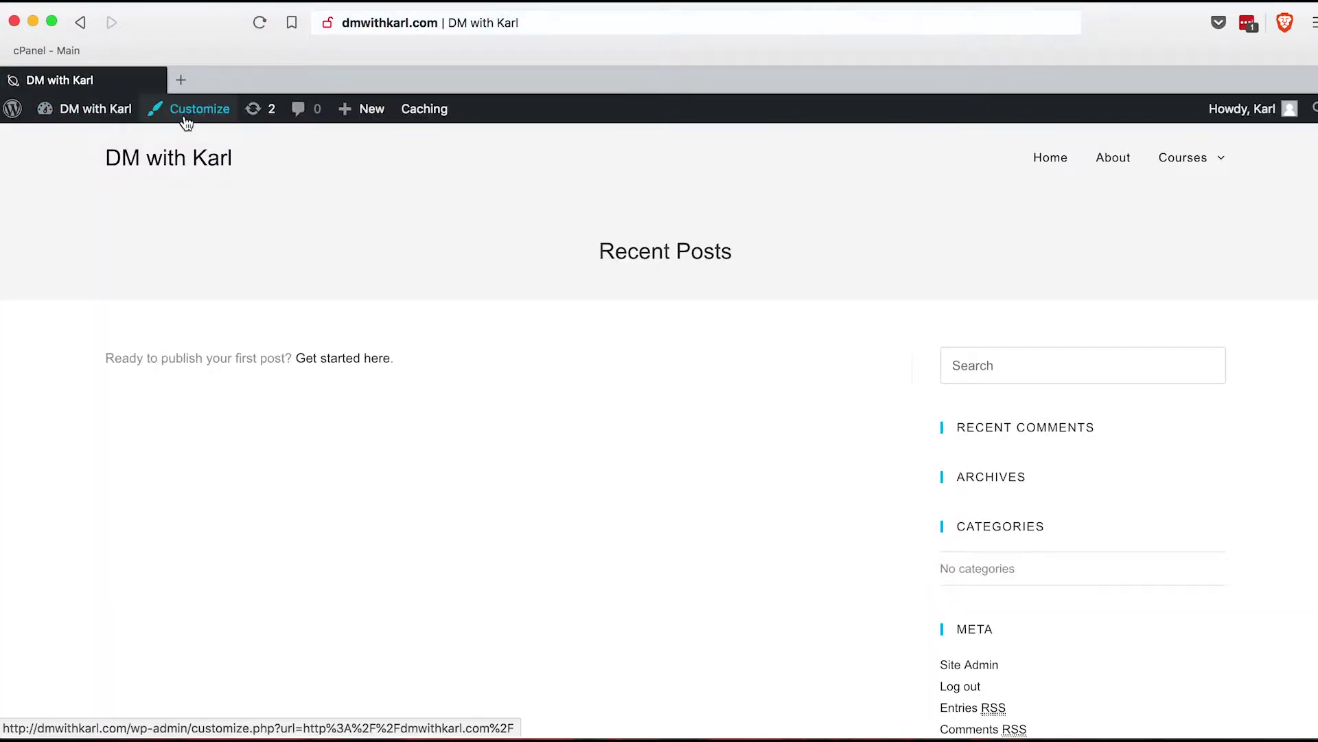
pyautogui.click(197, 114)
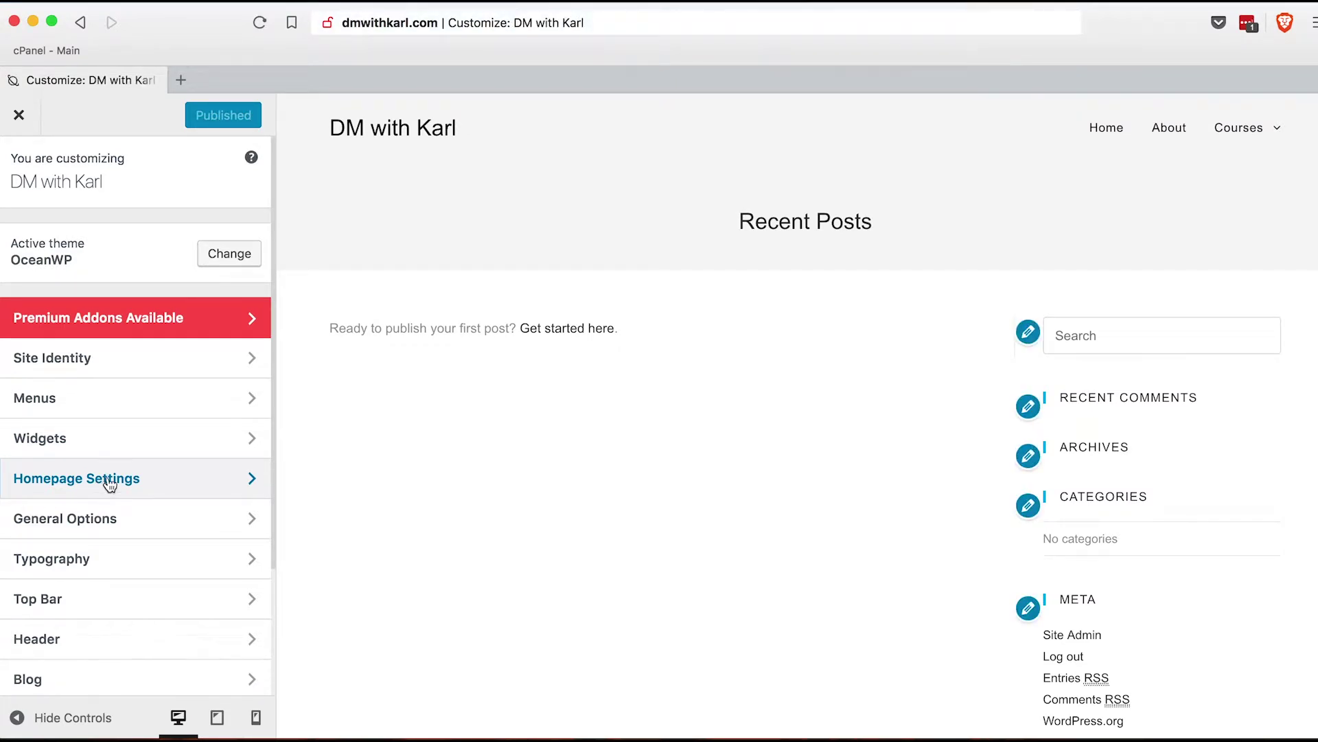
# Set Homepage Settings to a static page with Home as the homepage, publish, and exit
pyautogui.click(110, 481)
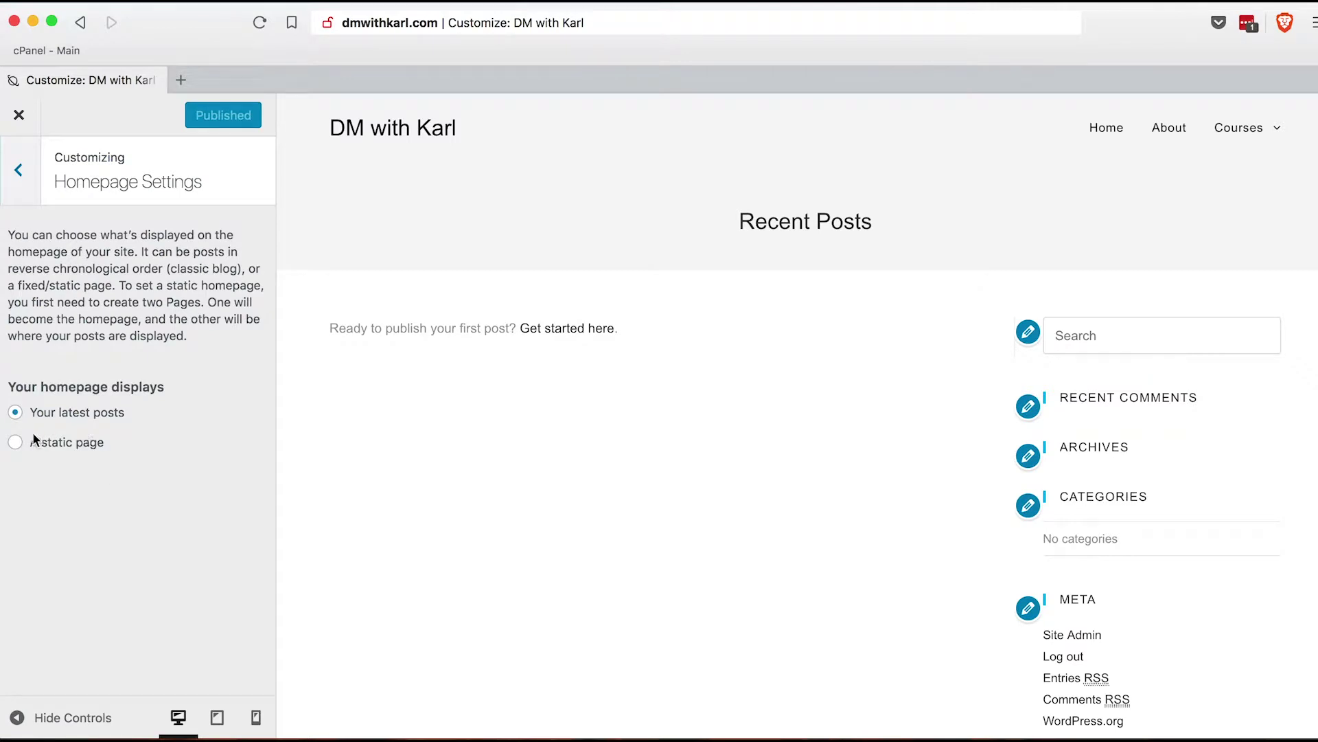
pyautogui.click(15, 442)
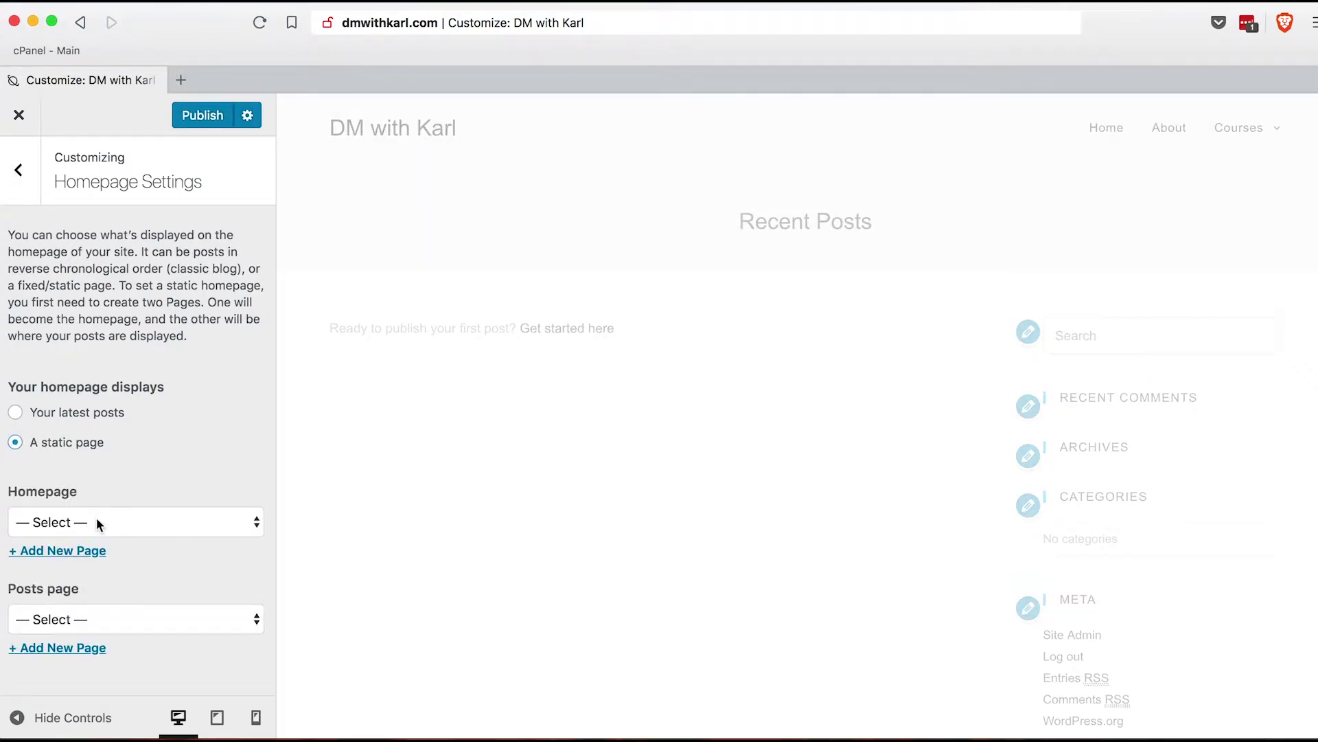
pyautogui.click(123, 525)
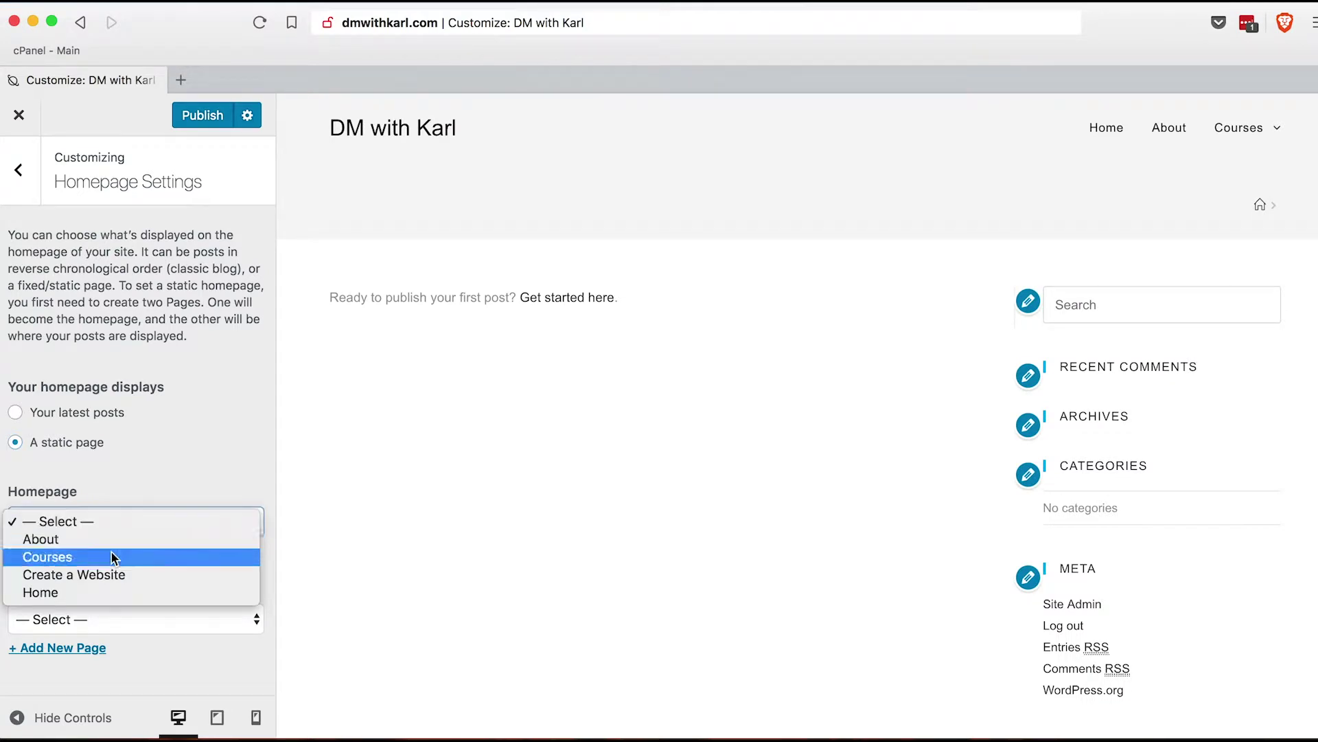
pyautogui.click(63, 593)
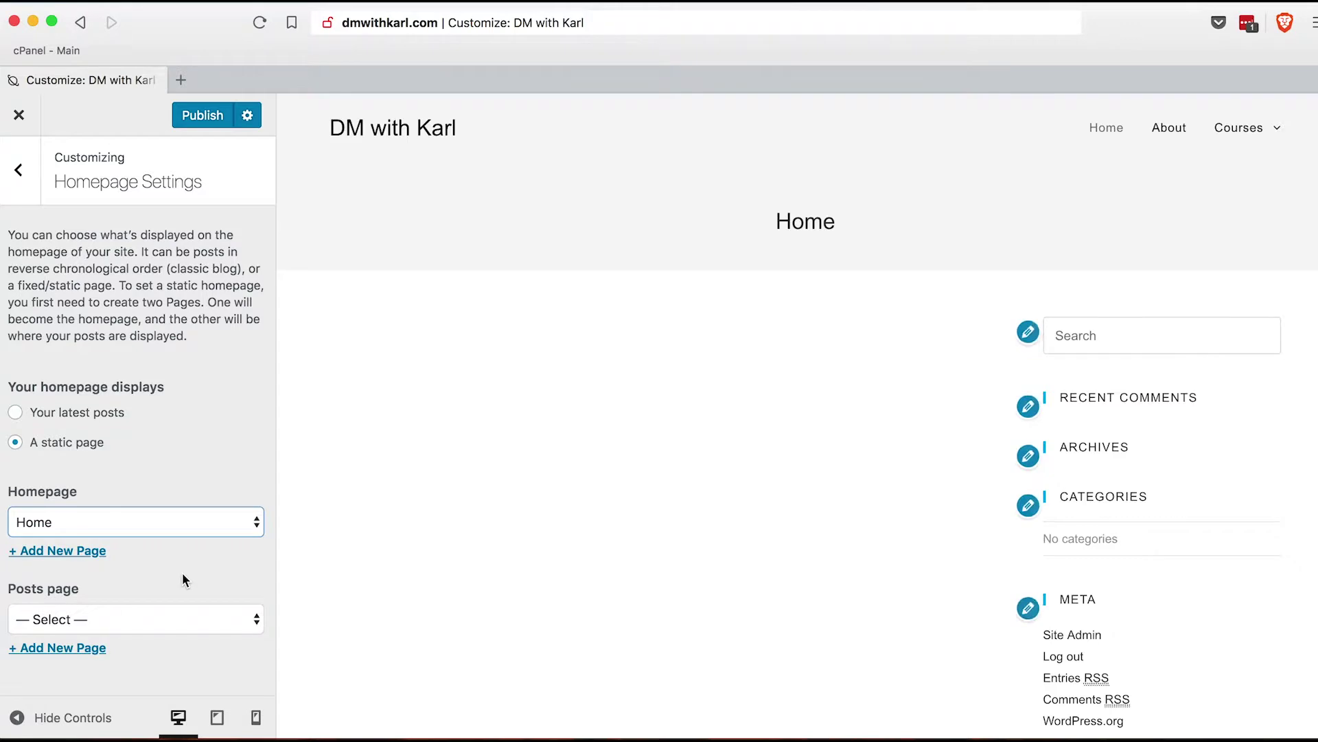
pyautogui.click(202, 115)
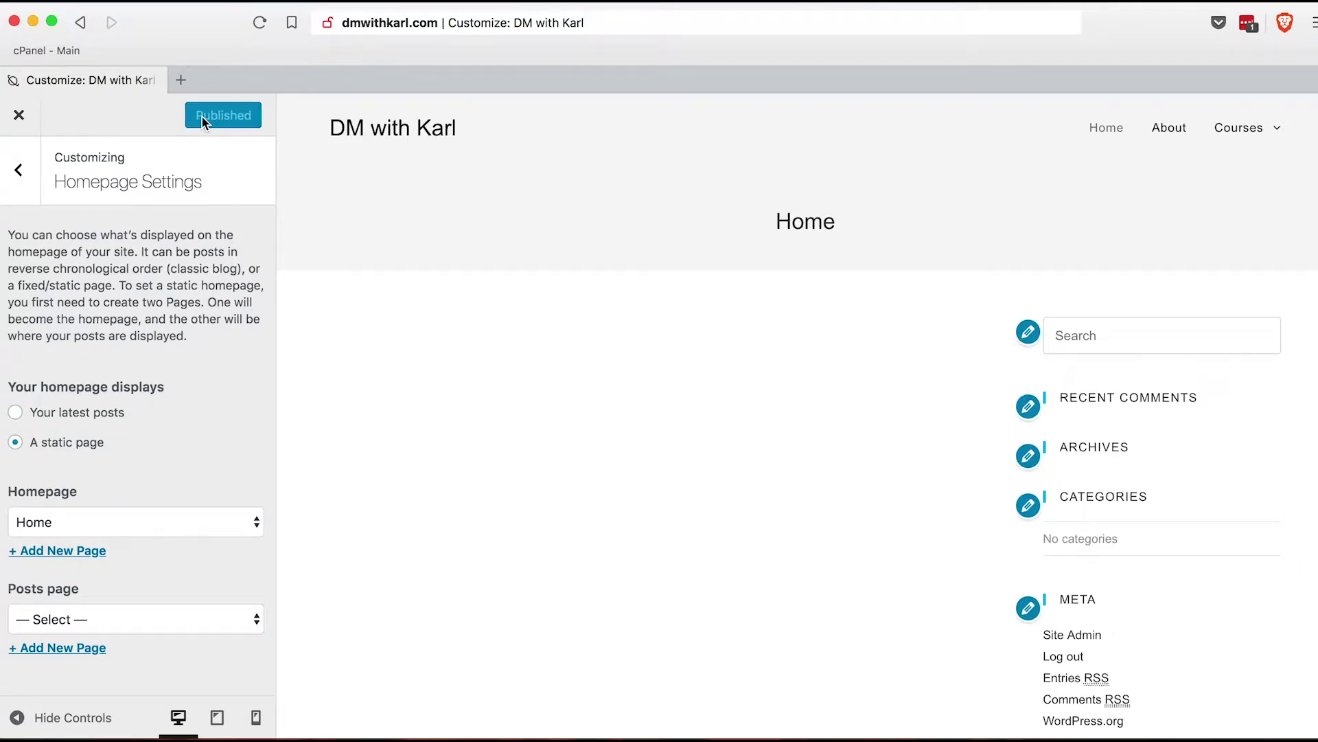
pyautogui.click(20, 124)
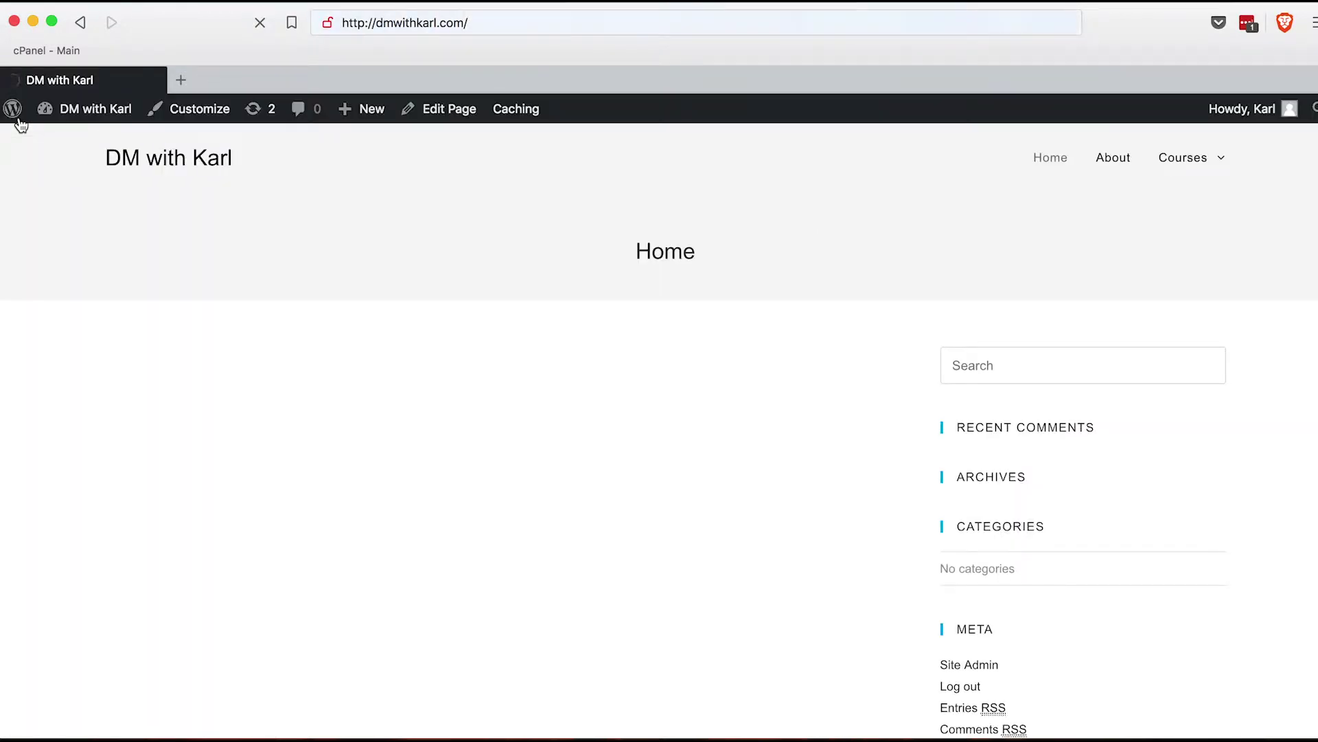
# Open the Home page in the editor from the Pages list
pyautogui.click(89, 116)
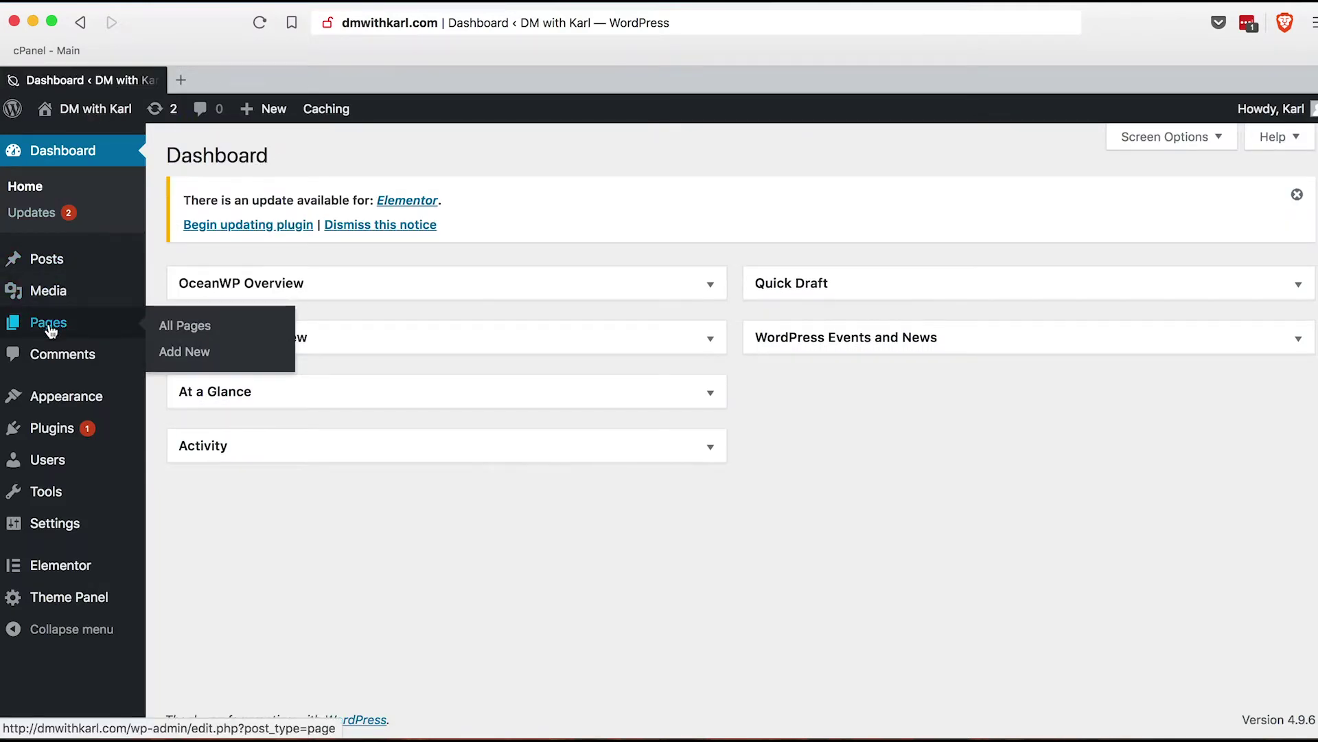
pyautogui.click(50, 330)
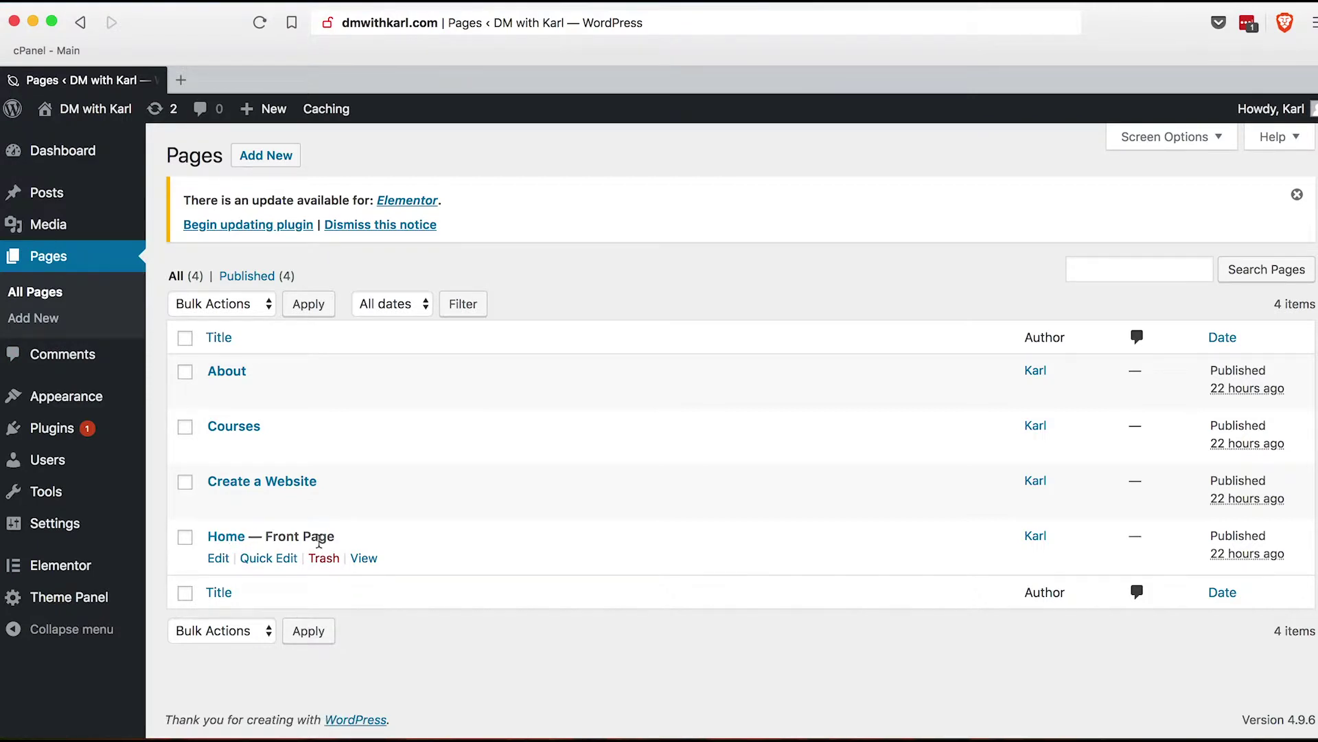
pyautogui.click(225, 564)
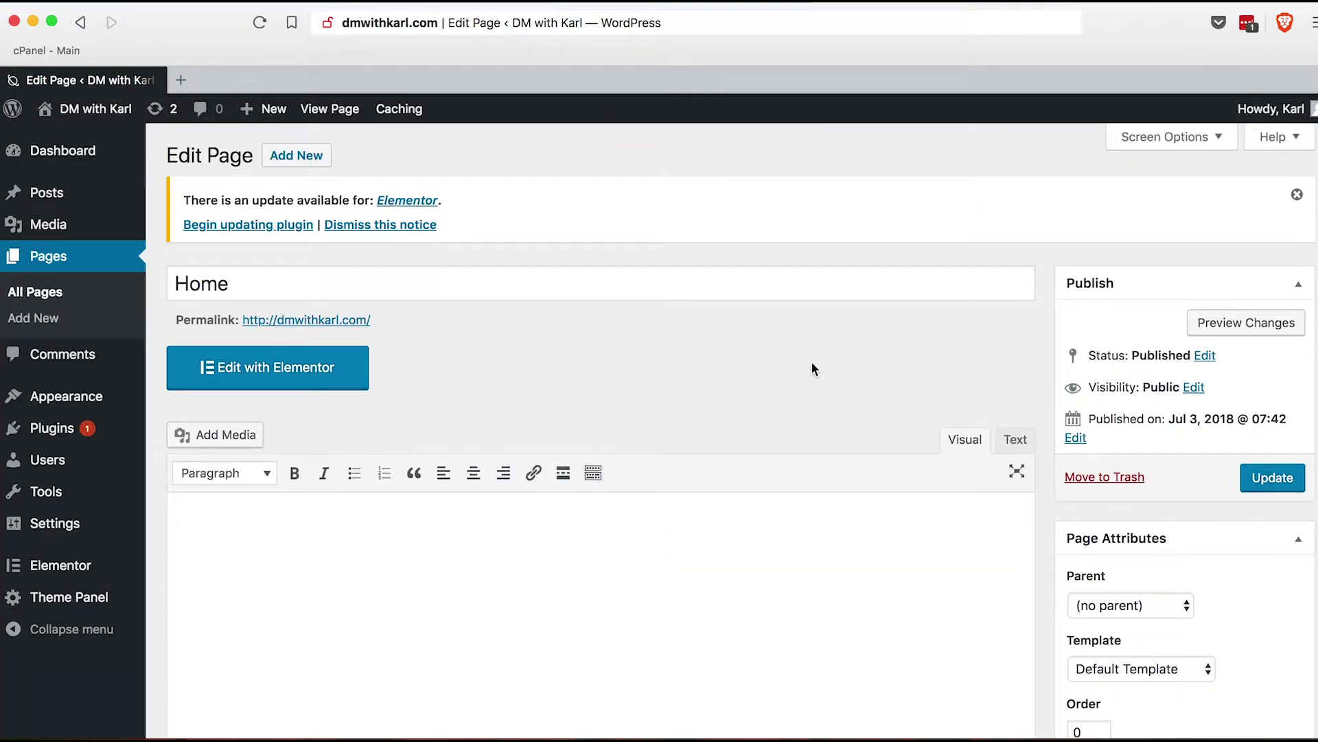
pyautogui.scroll(-2, 812, 368)
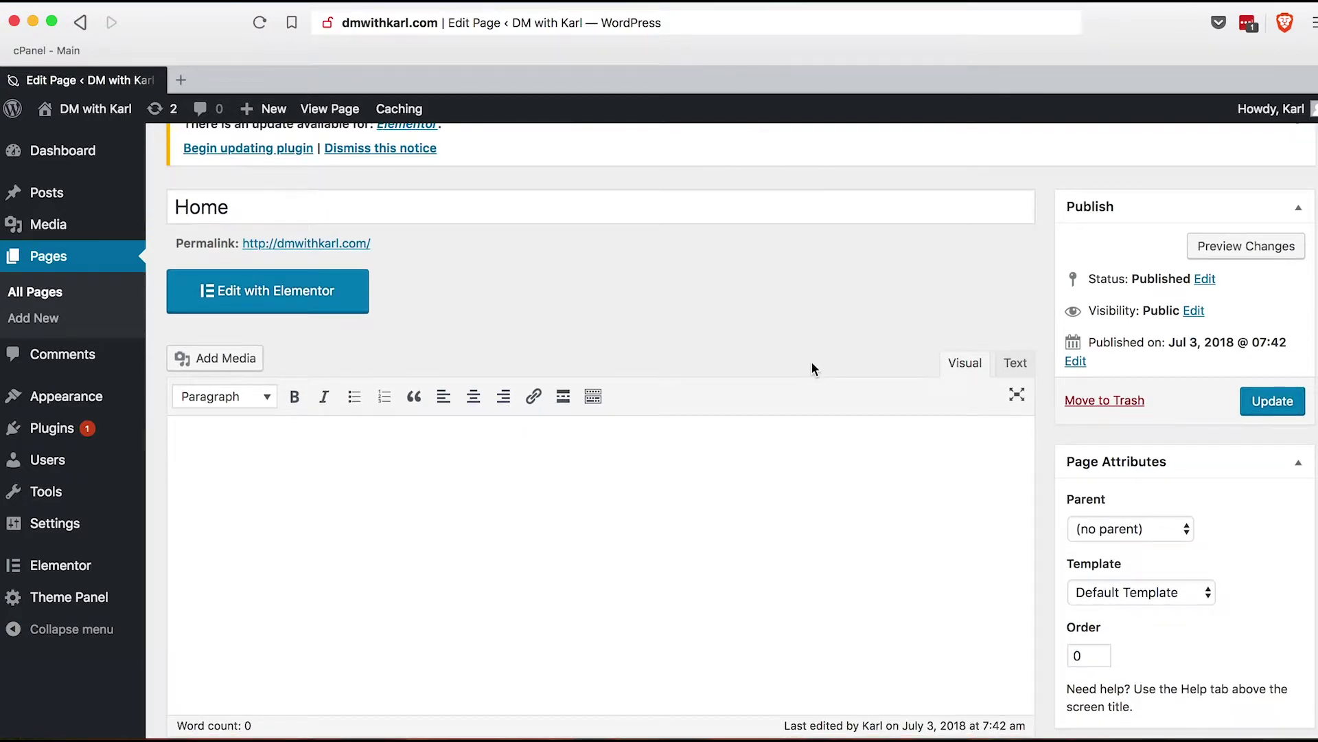
pyautogui.scroll(-1, 812, 369)
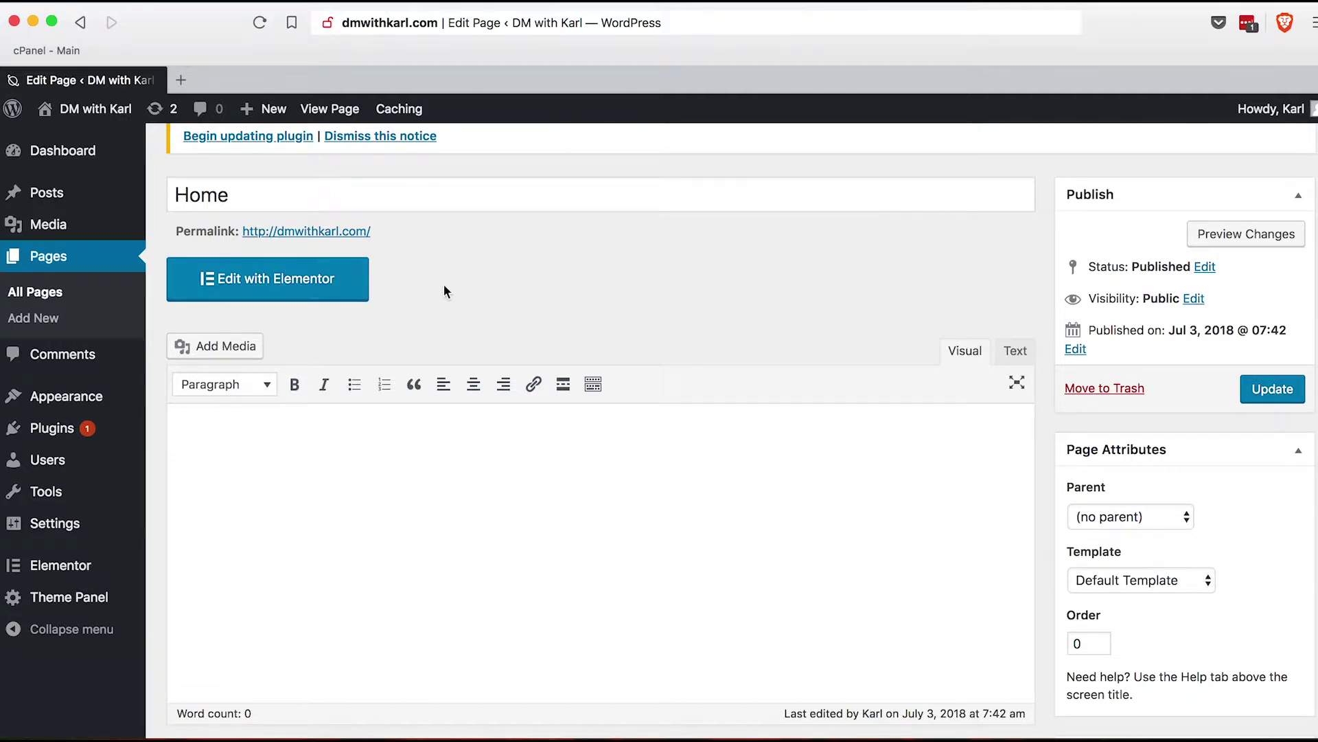
pyautogui.scroll(-5, 445, 283)
pyautogui.scroll(-4, 445, 283)
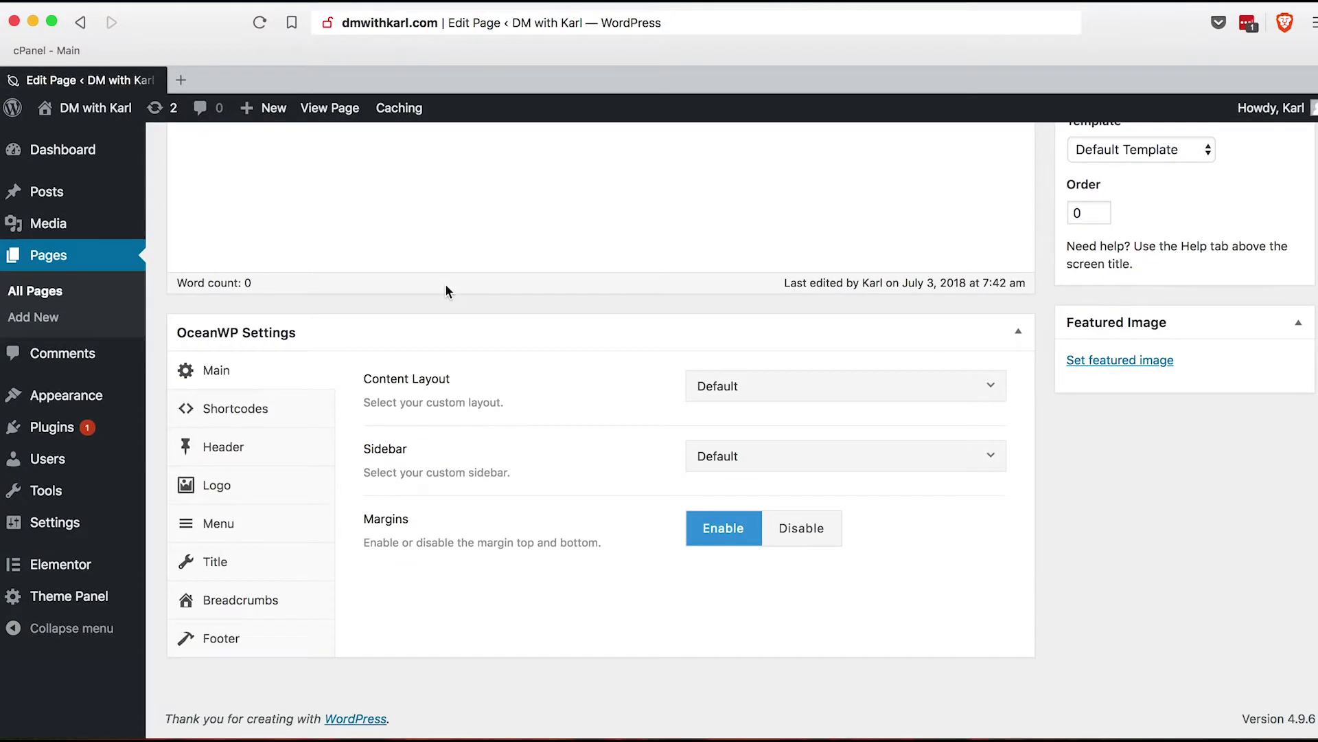
# Set the OceanWP content layout to 100% Full Width, disable the page title, and update
pyautogui.click(794, 387)
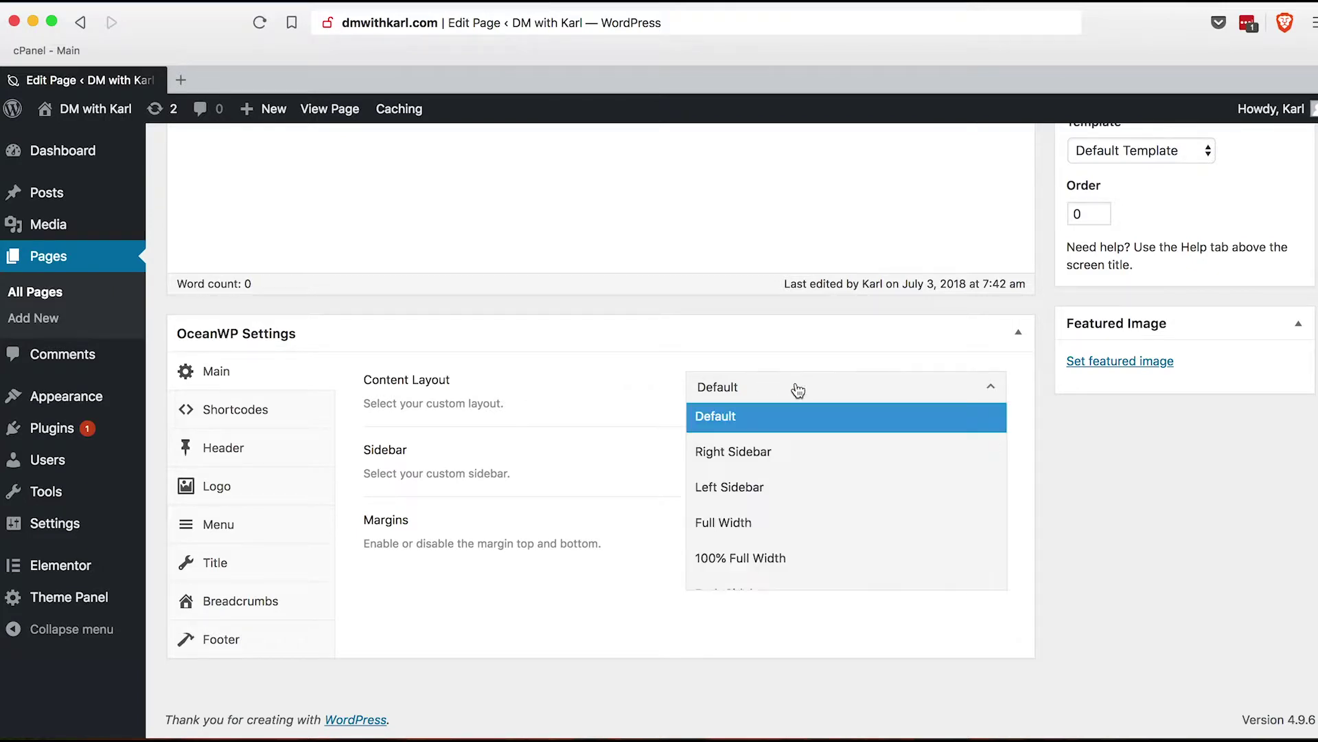
pyautogui.click(780, 560)
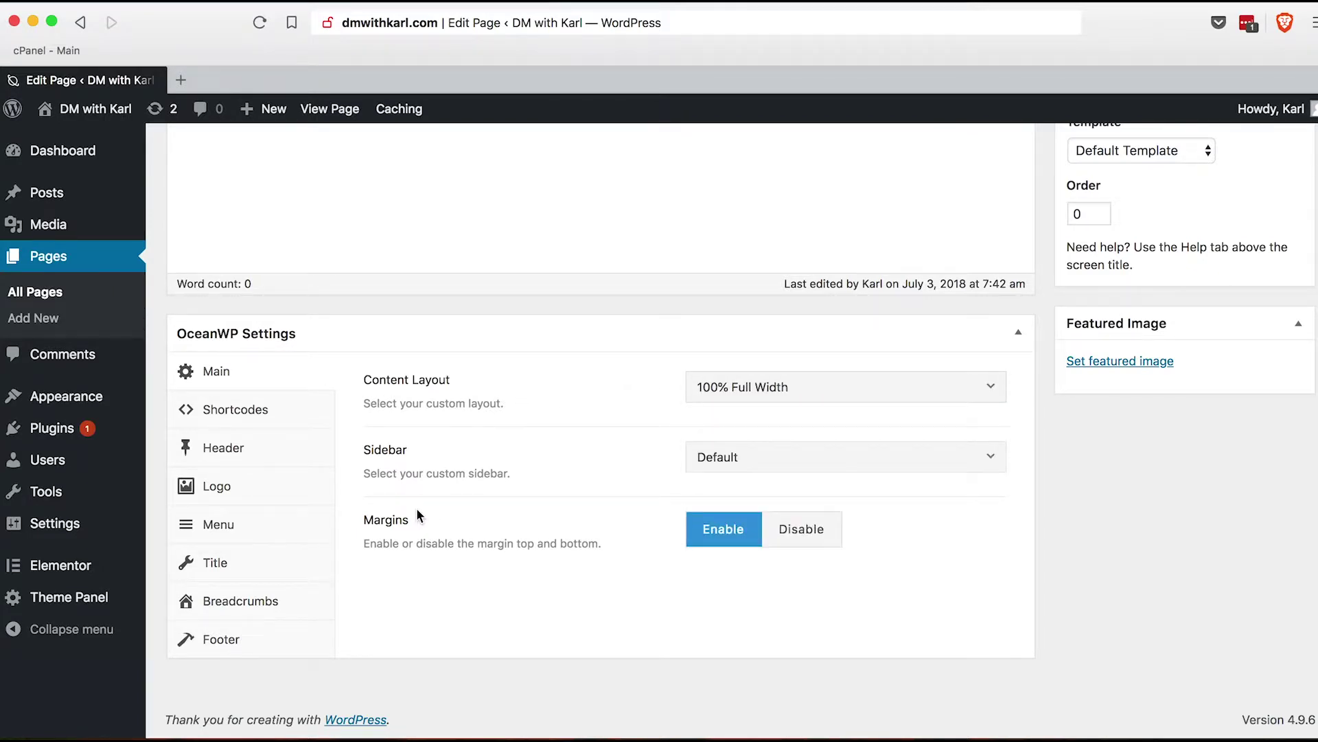
pyautogui.click(216, 564)
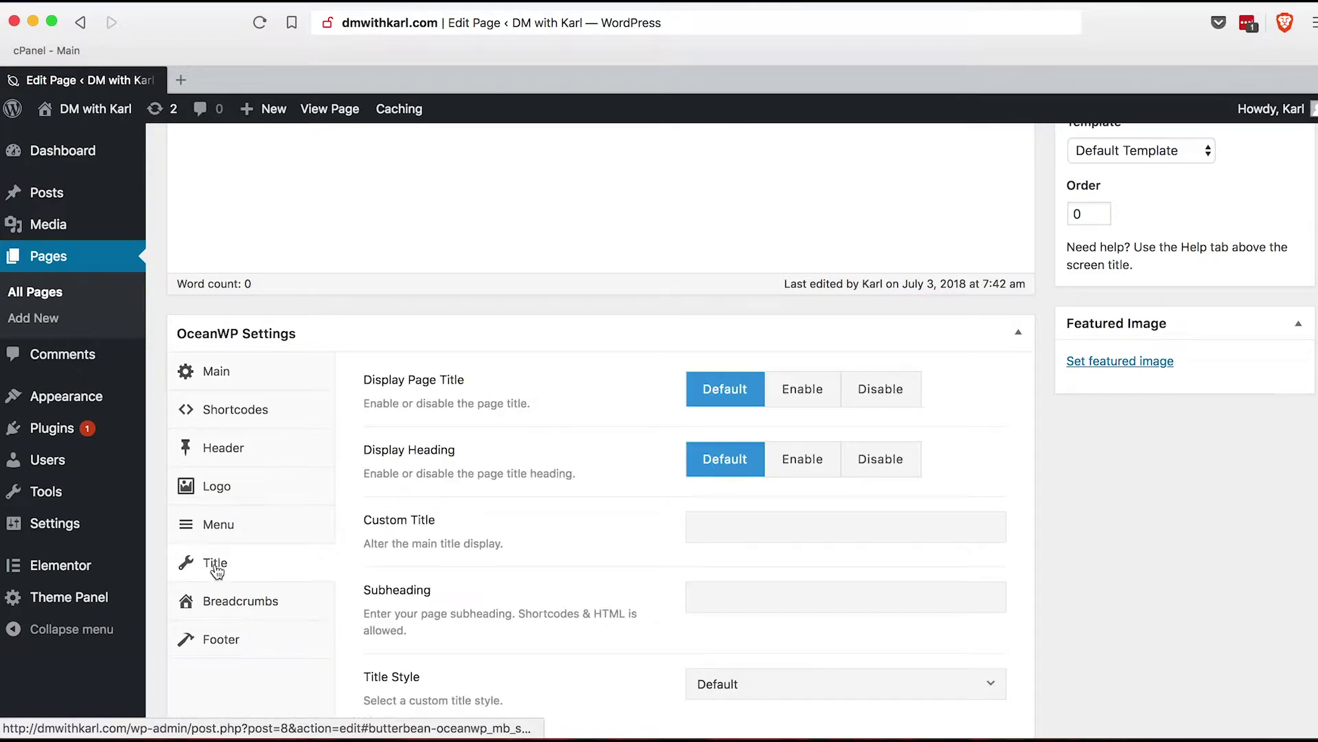
pyautogui.click(892, 396)
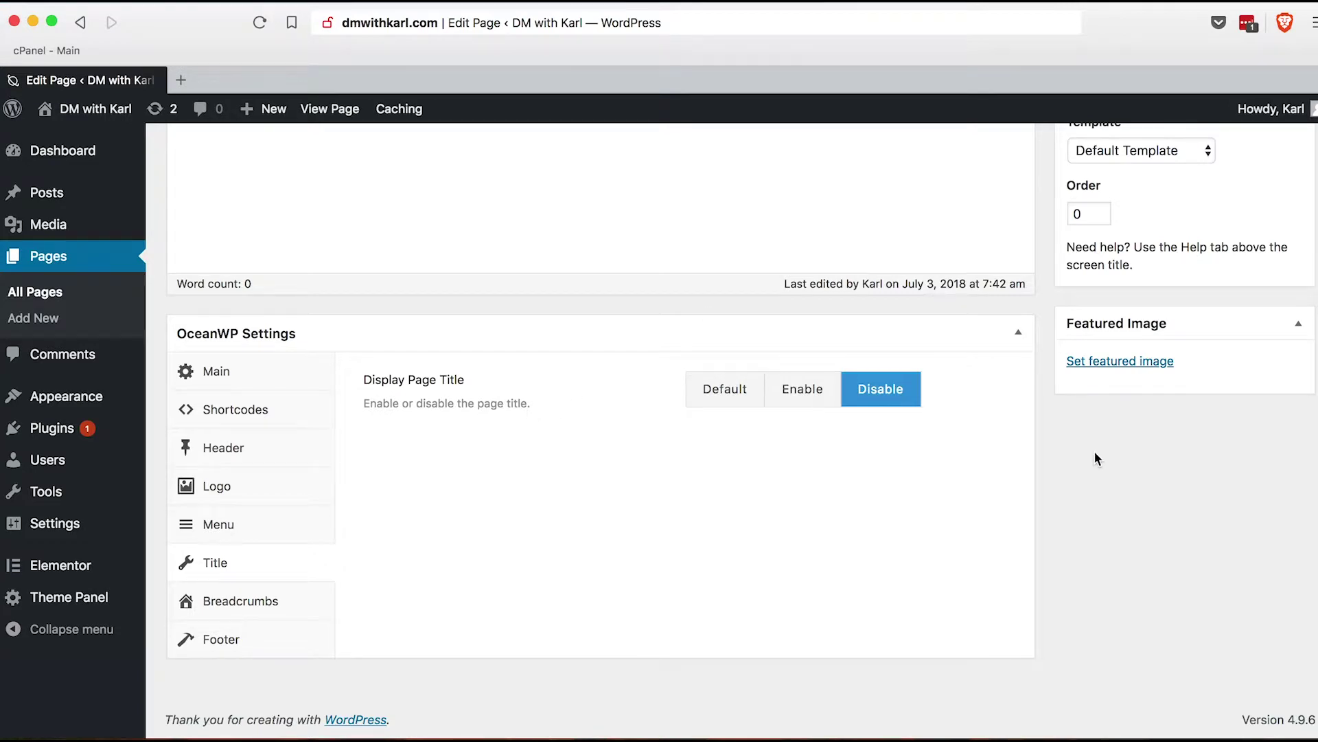
pyautogui.scroll(8, 1094, 453)
pyautogui.click(1271, 482)
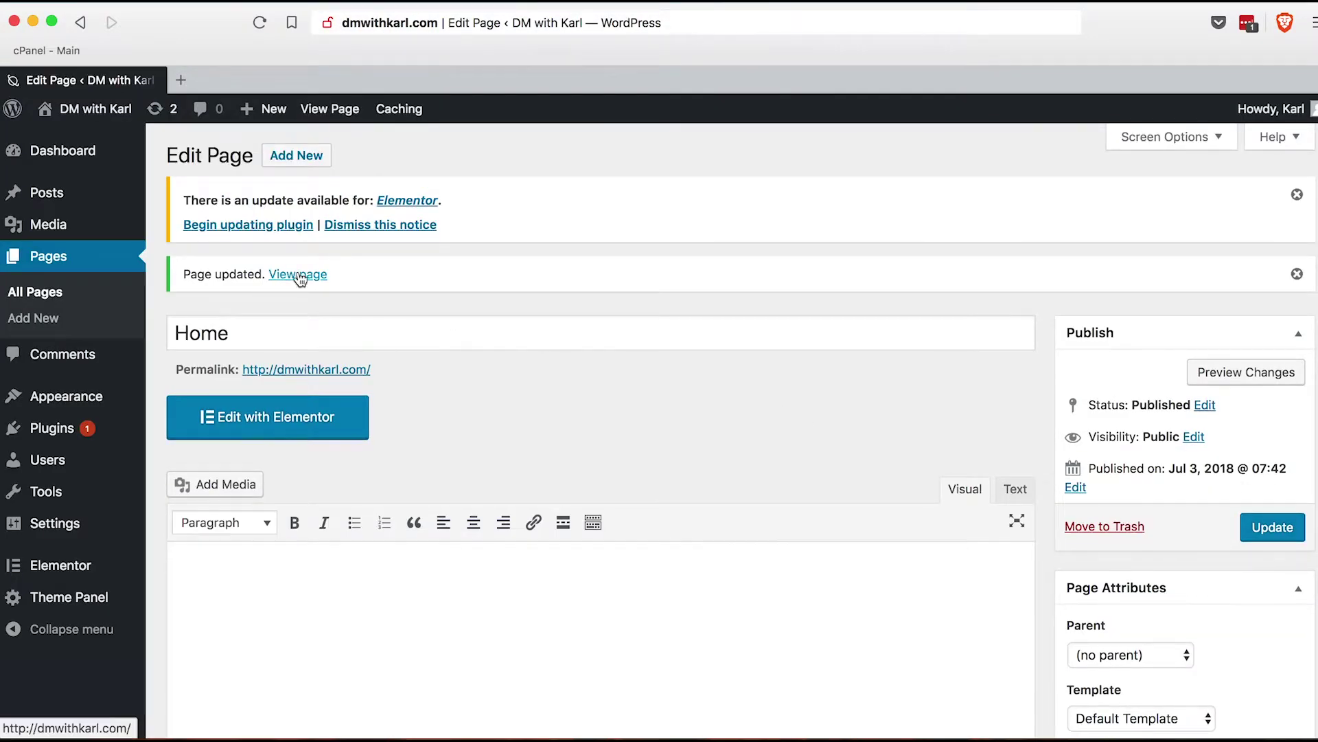
# Open the live Home page in a new tab, then return to the editor
pyautogui.rightClick(299, 276)
pyautogui.click(331, 281)
pyautogui.click(237, 83)
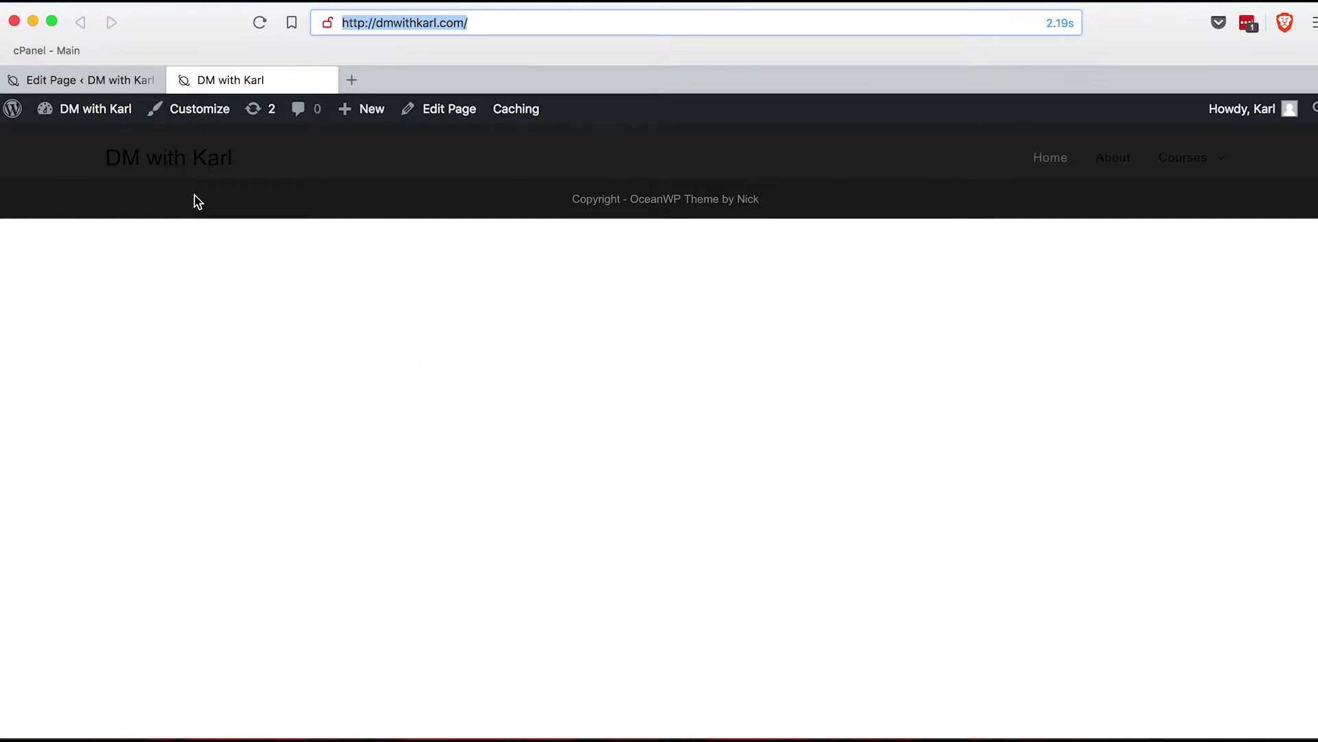
pyautogui.click(112, 79)
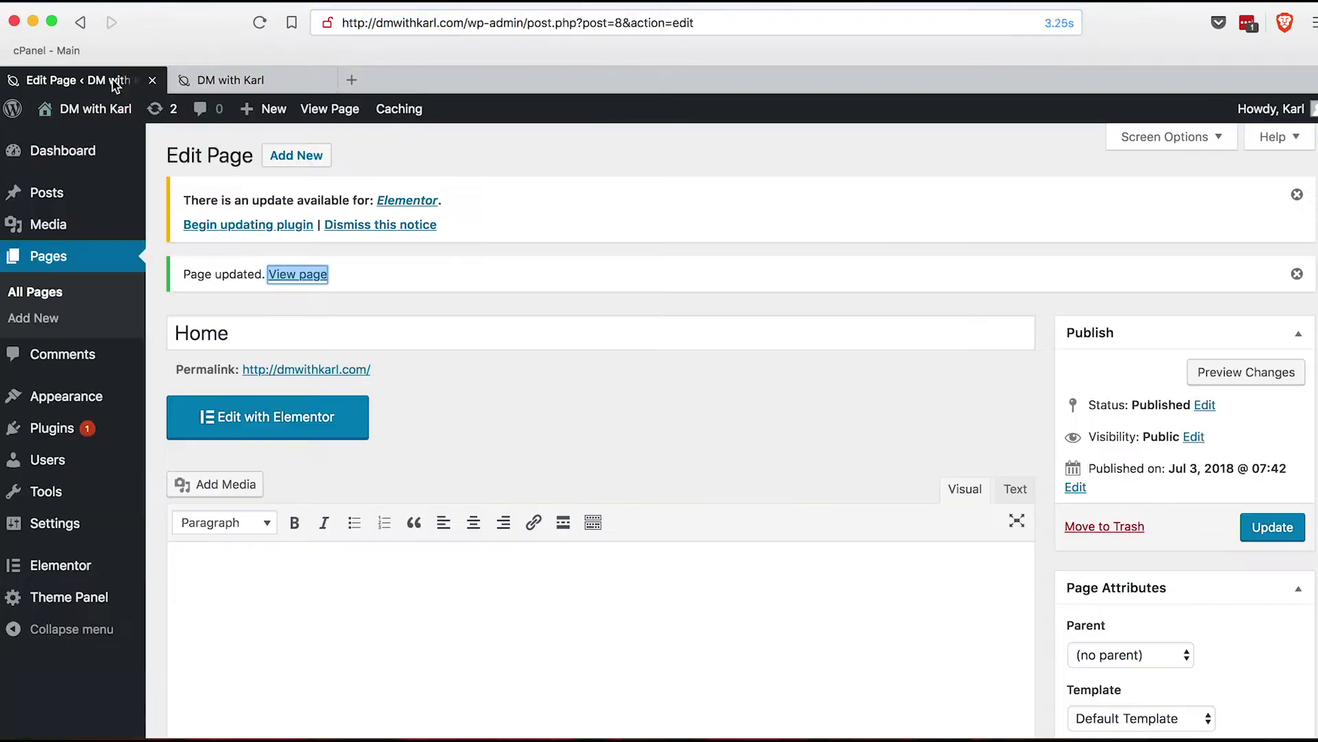
# Type 'Add your Magic Here', 'Here' and 'And Here' in the page body and update
pyautogui.scroll(-3, 432, 605)
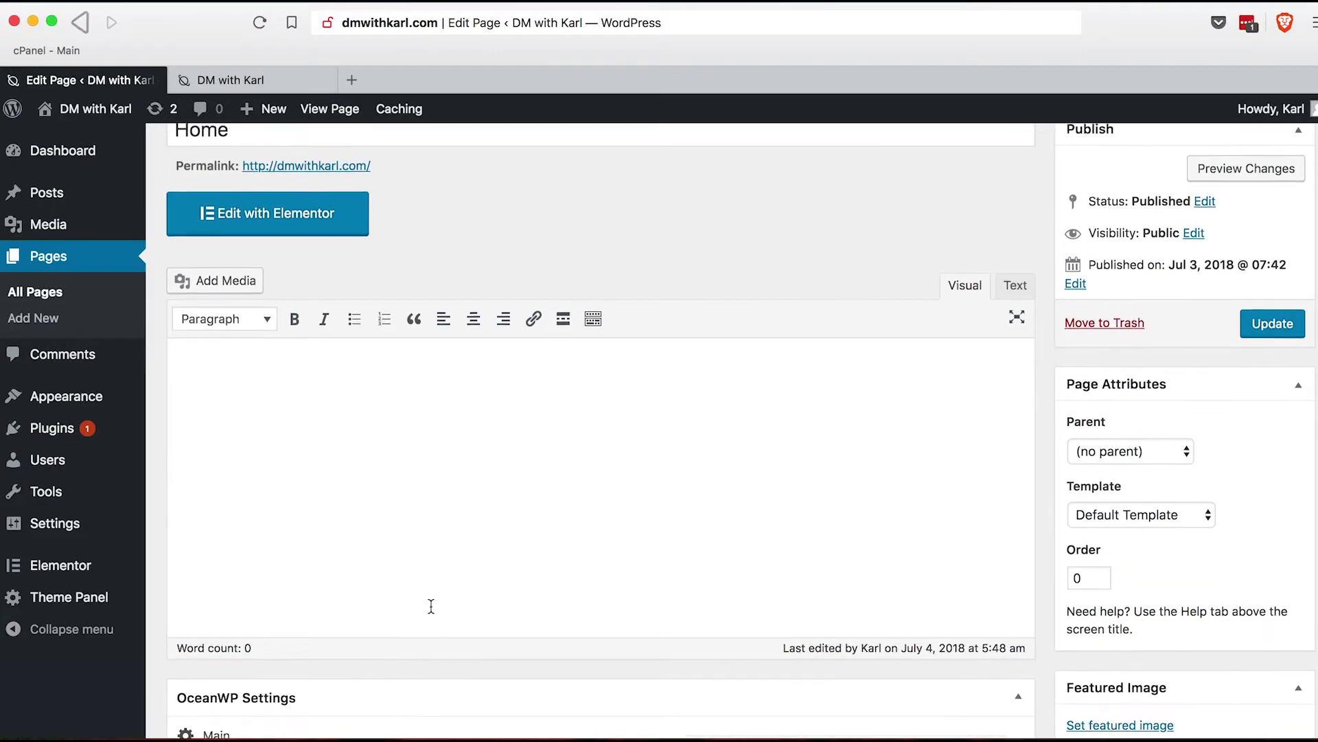
pyautogui.scroll(-1, 431, 606)
pyautogui.click(284, 355)
pyautogui.write('A')
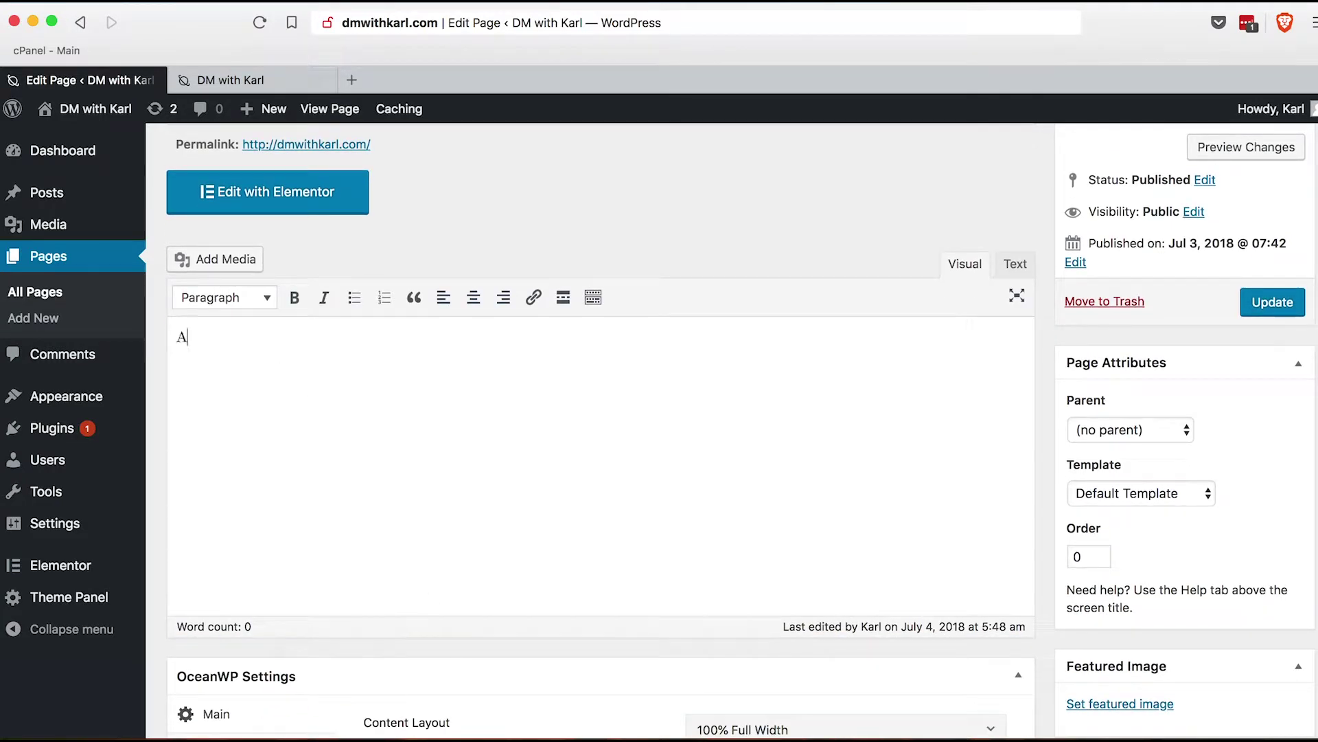
pyautogui.write('dd your Magic Here')
pyautogui.press('Return')
pyautogui.press('Return')
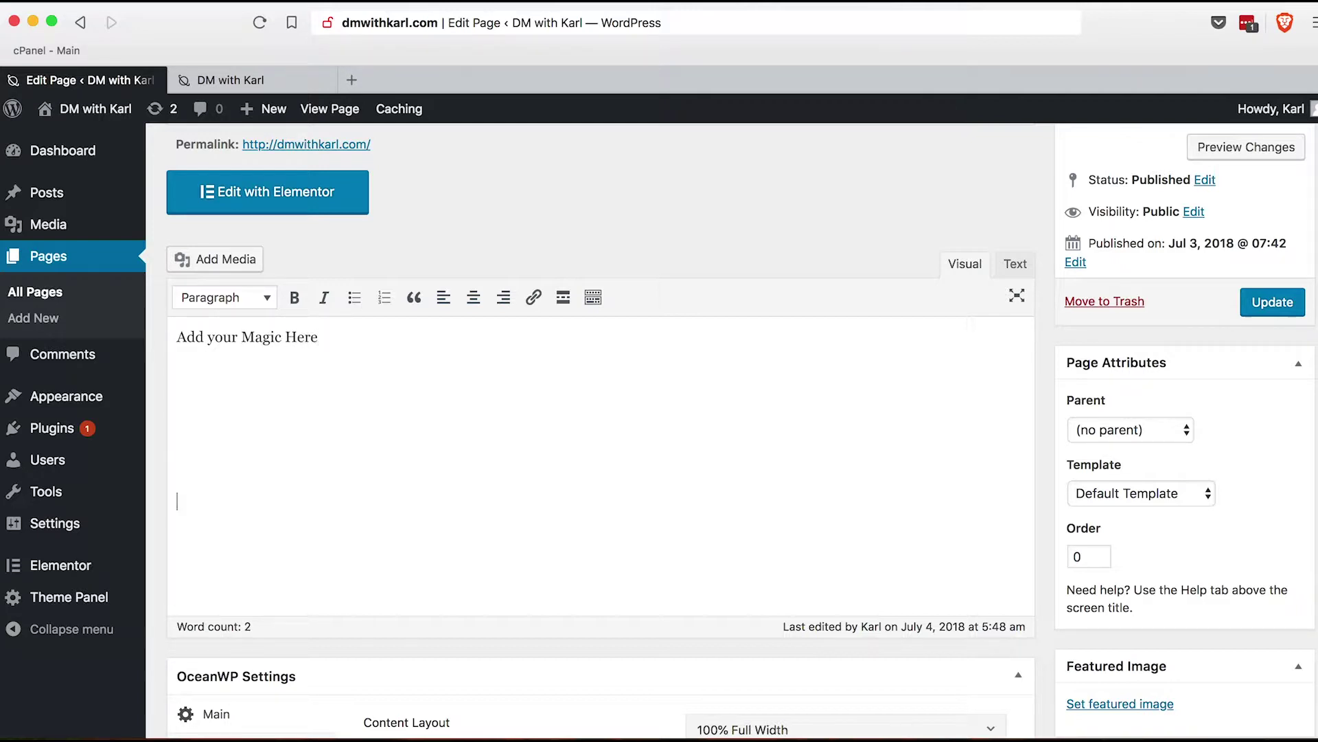
pyautogui.write('Here')
pyautogui.press('Return')
pyautogui.press('Return')
pyautogui.press('Return')
pyautogui.press('Return')
pyautogui.write('And Here')
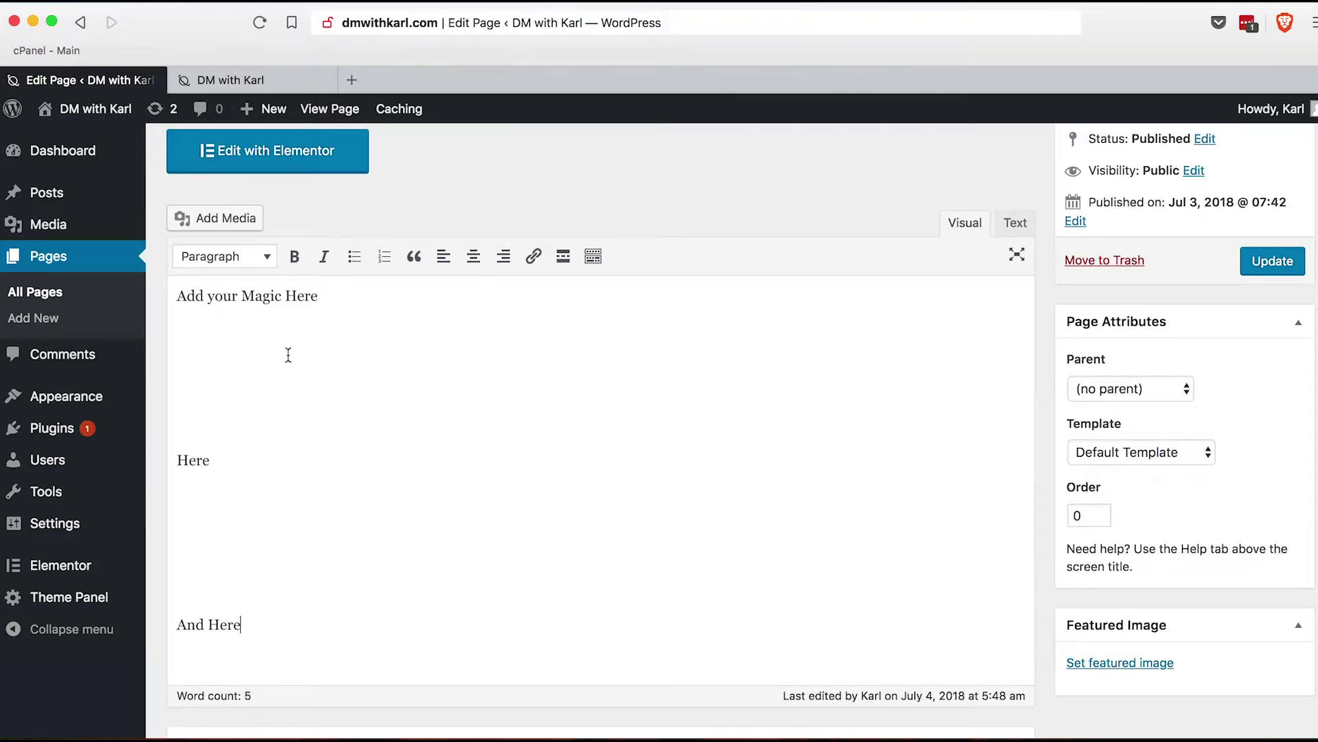
pyautogui.click(1272, 262)
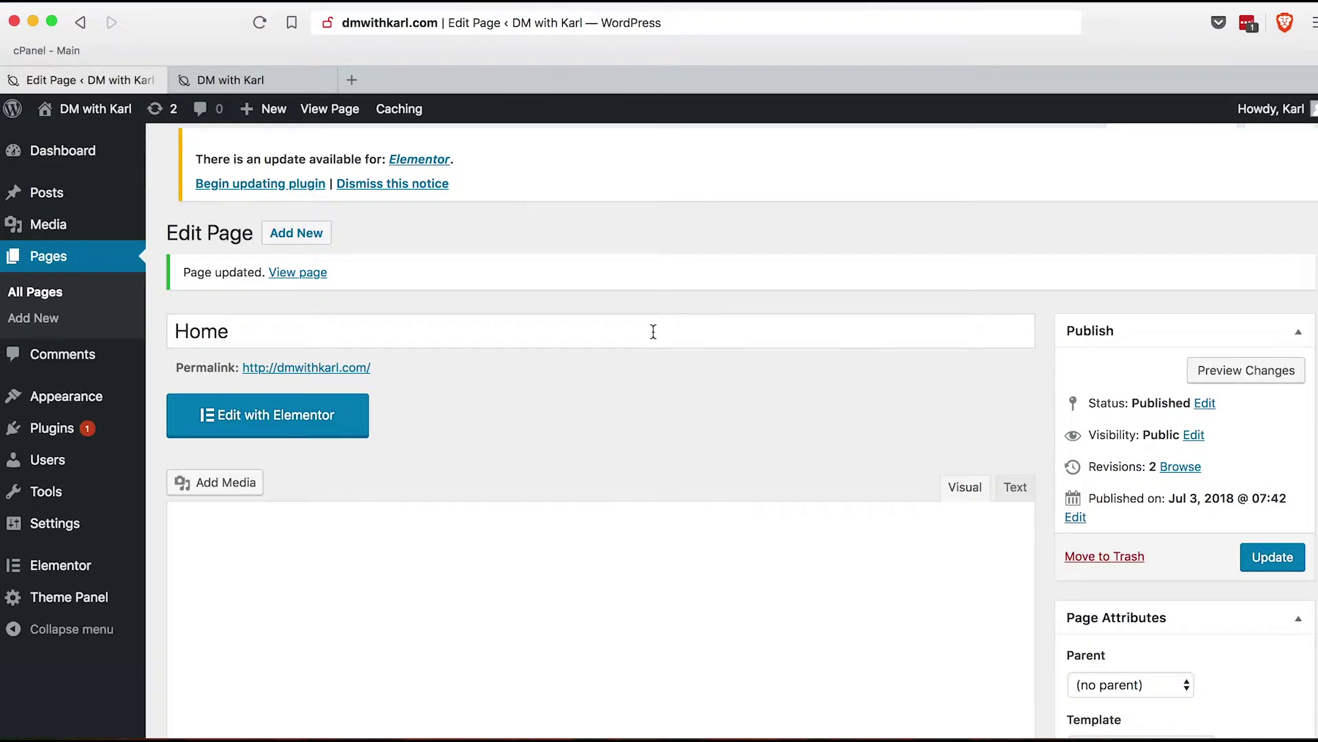
# Open the updated live page in a new tab to see the placeholder text
pyautogui.rightClick(299, 265)
pyautogui.click(340, 270)
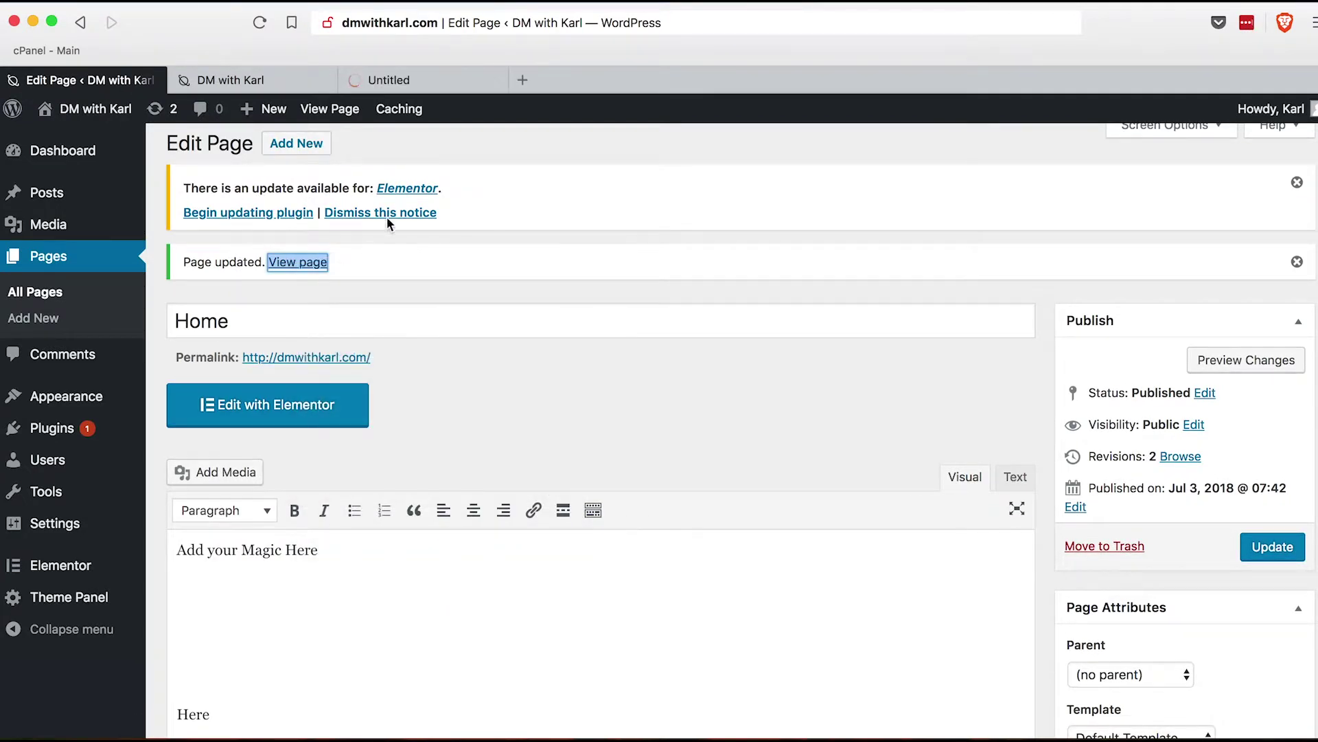
pyautogui.click(421, 80)
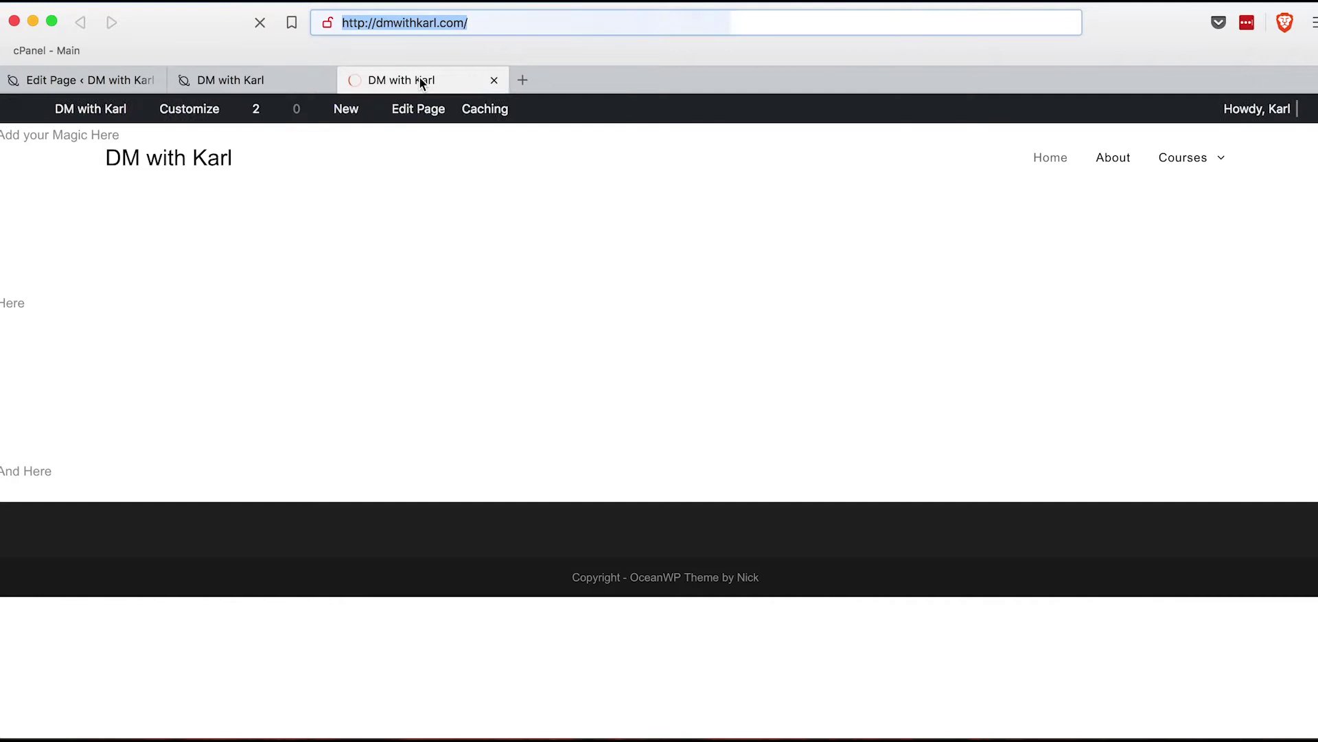
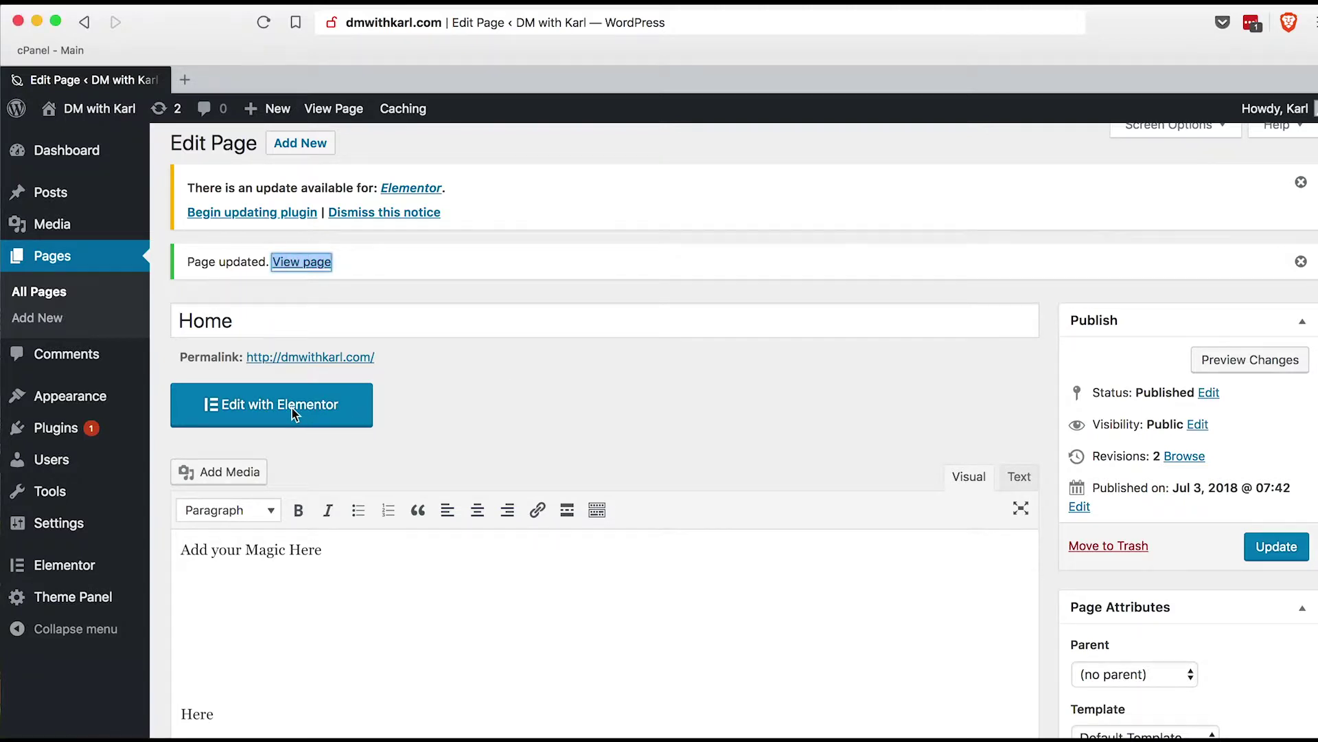
# Open the Home page in Elementor and show Default Fonts from the main menu
pyautogui.click(254, 410)
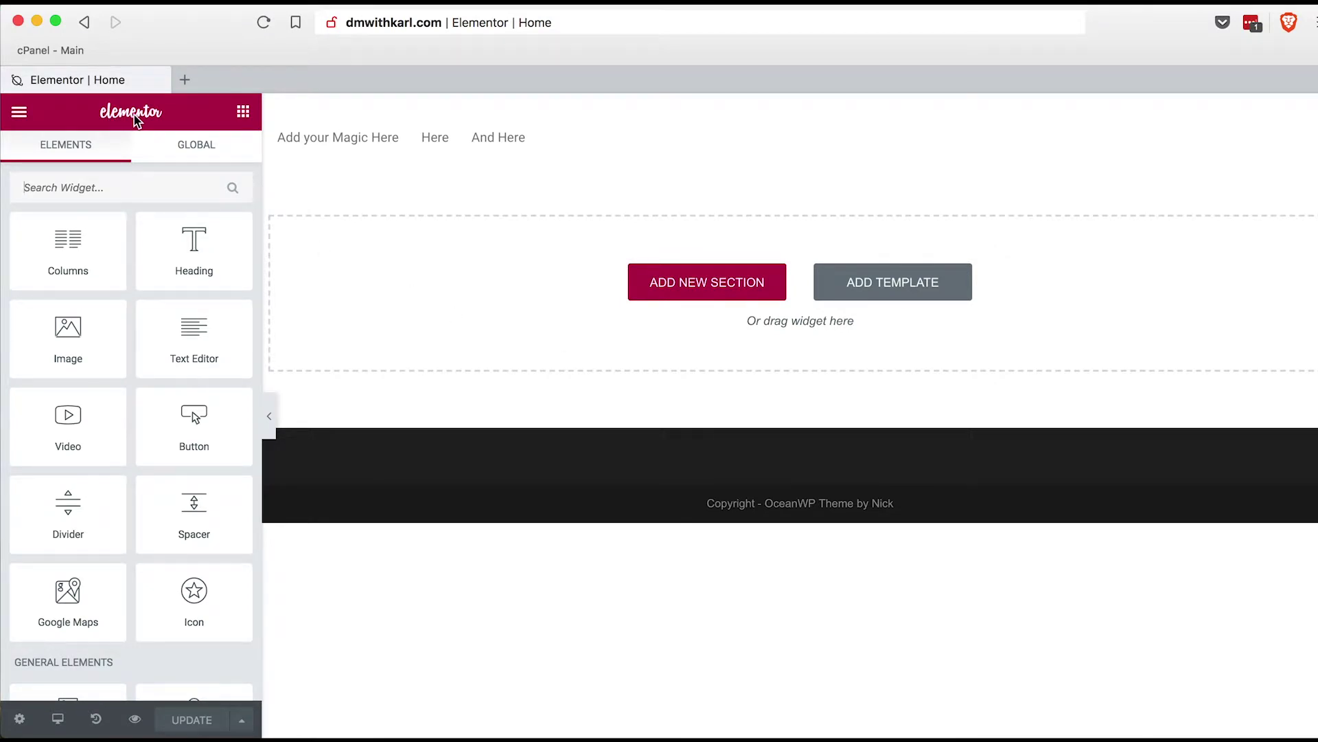
pyautogui.click(19, 115)
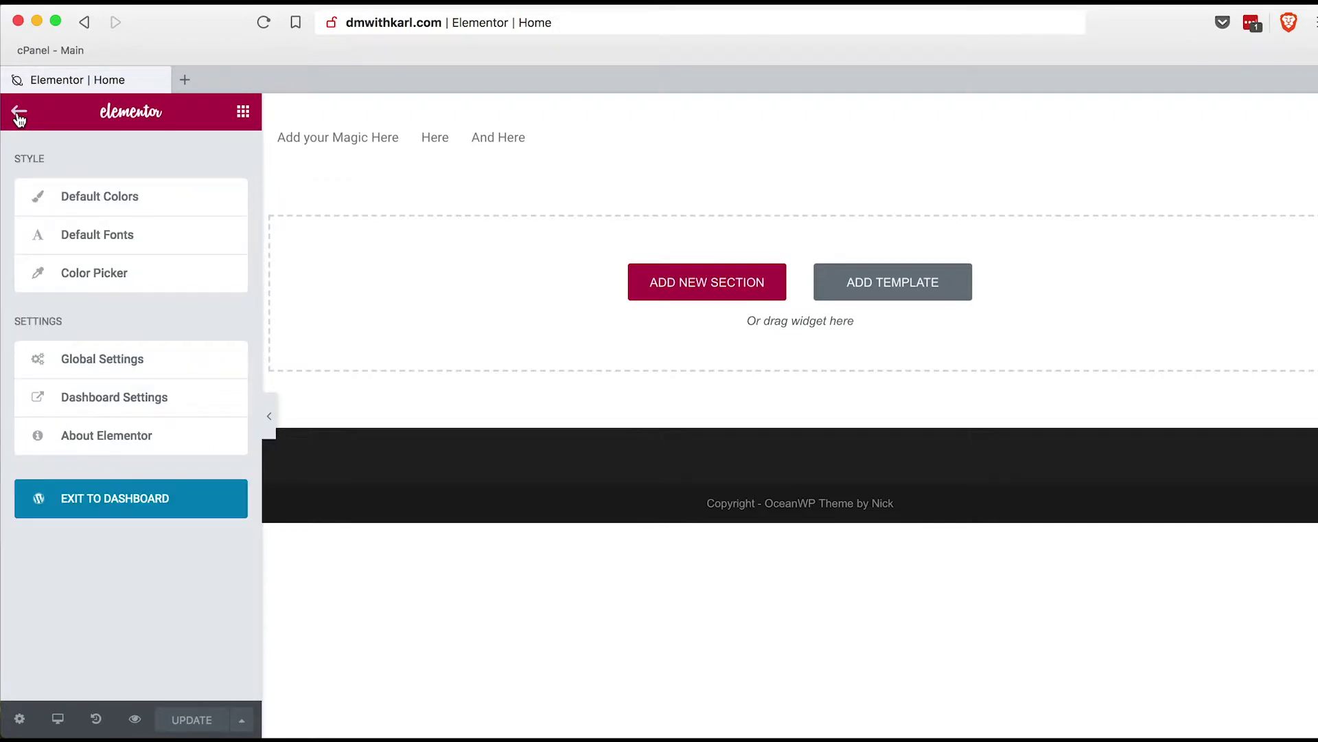
pyautogui.click(90, 237)
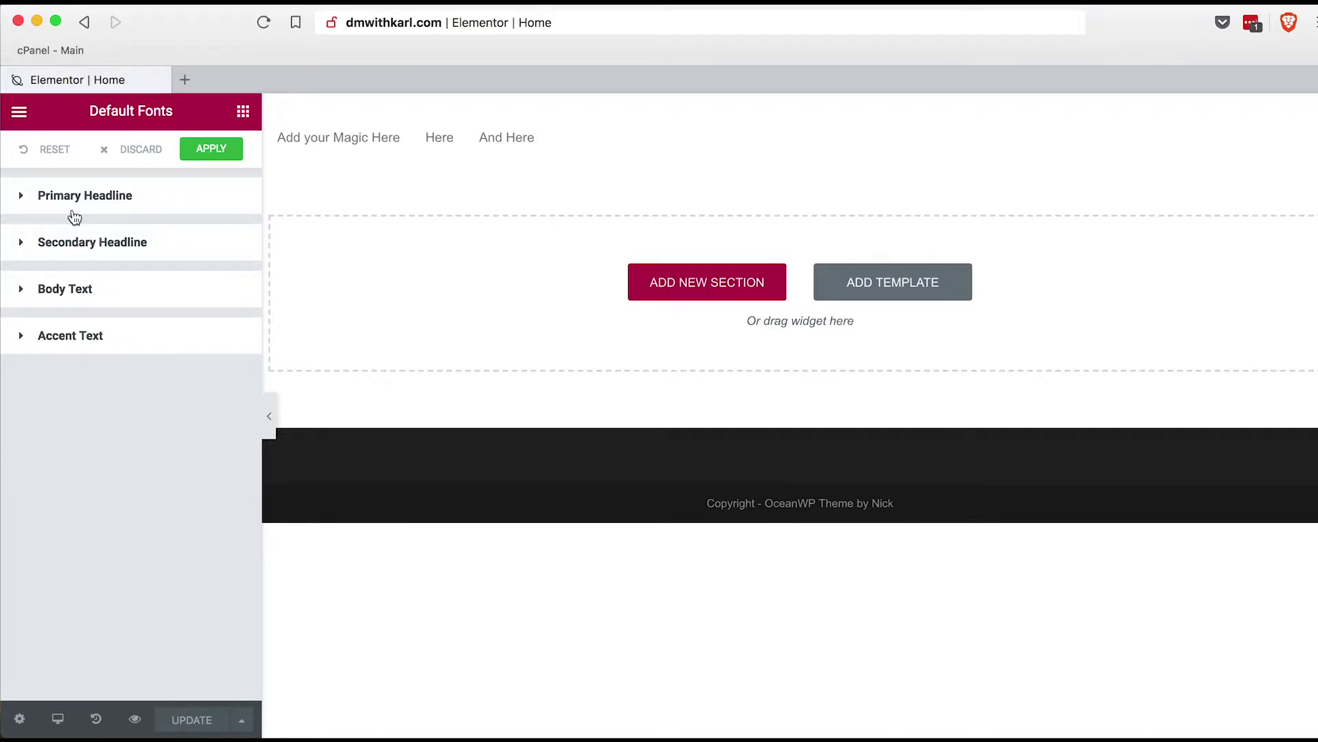
# Set the Primary and Secondary Headline default fonts to Roboto
pyautogui.click(22, 196)
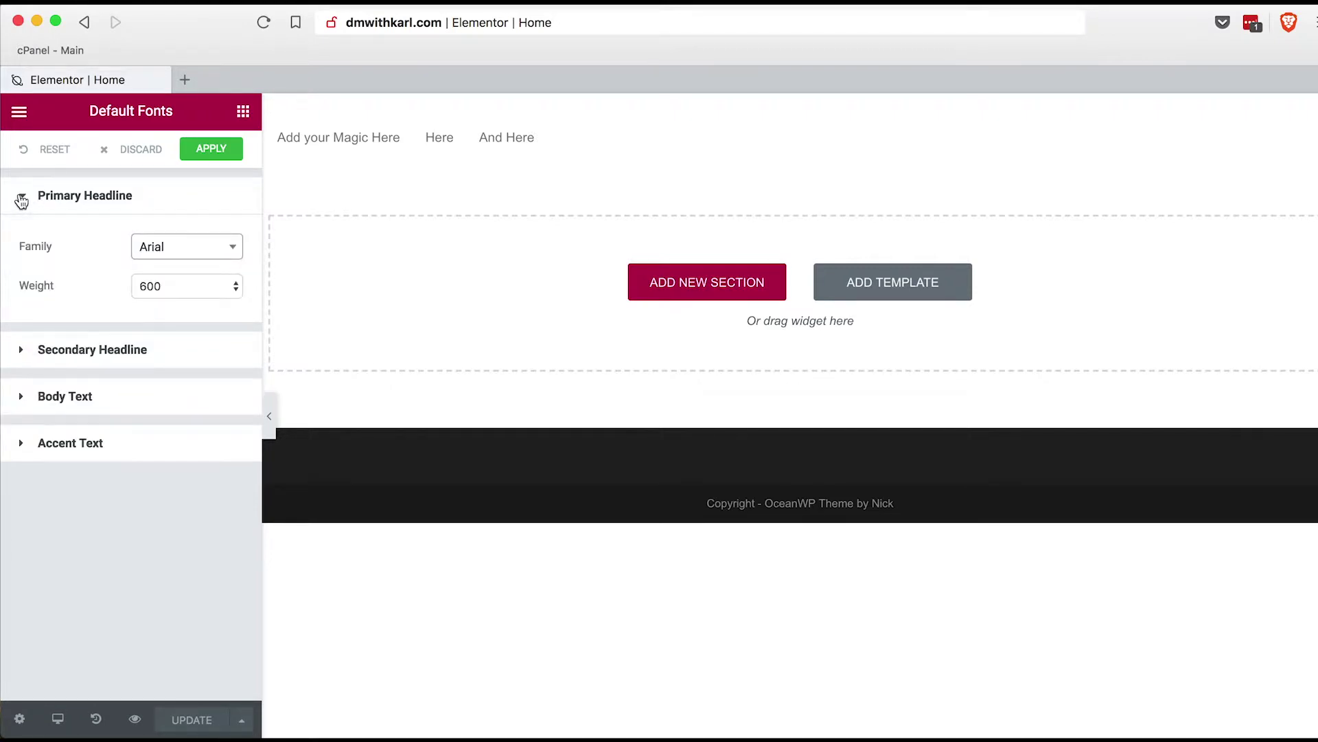
pyautogui.click(180, 251)
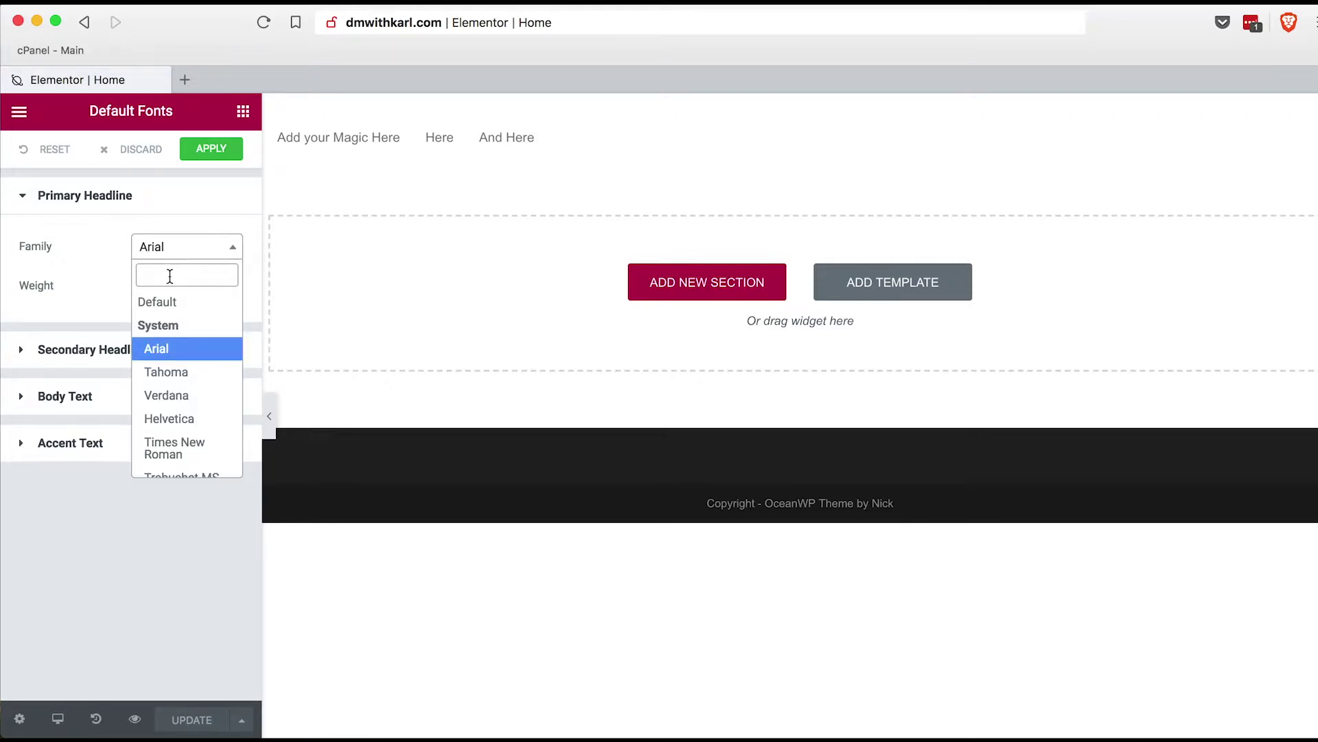
pyautogui.write('robo')
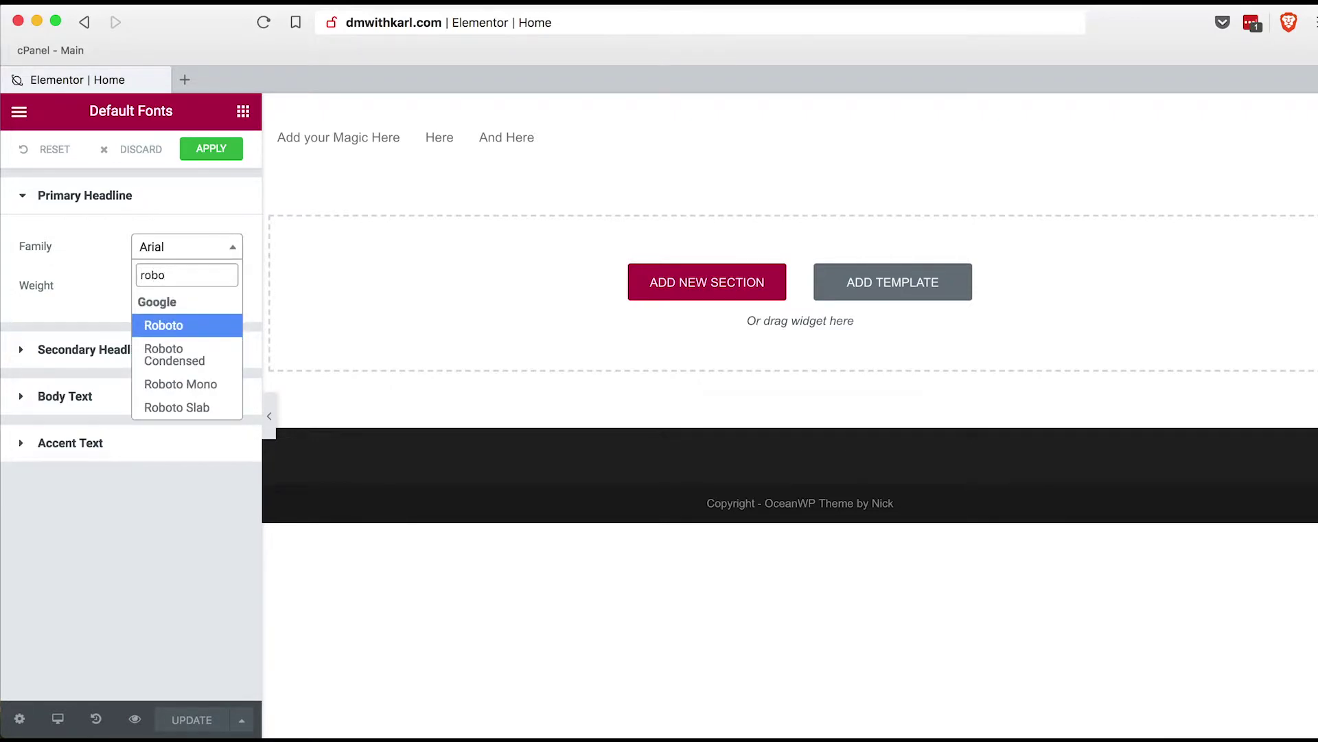
pyautogui.click(160, 324)
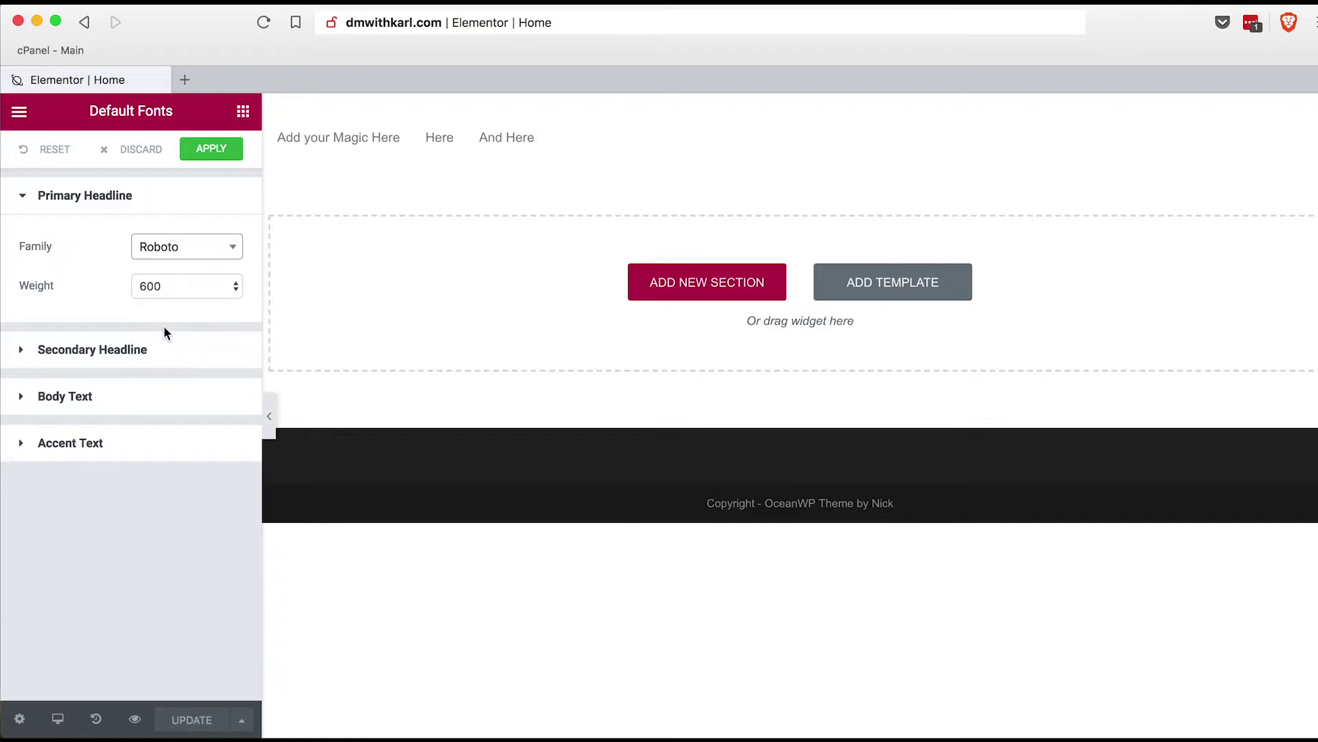
pyautogui.click(23, 352)
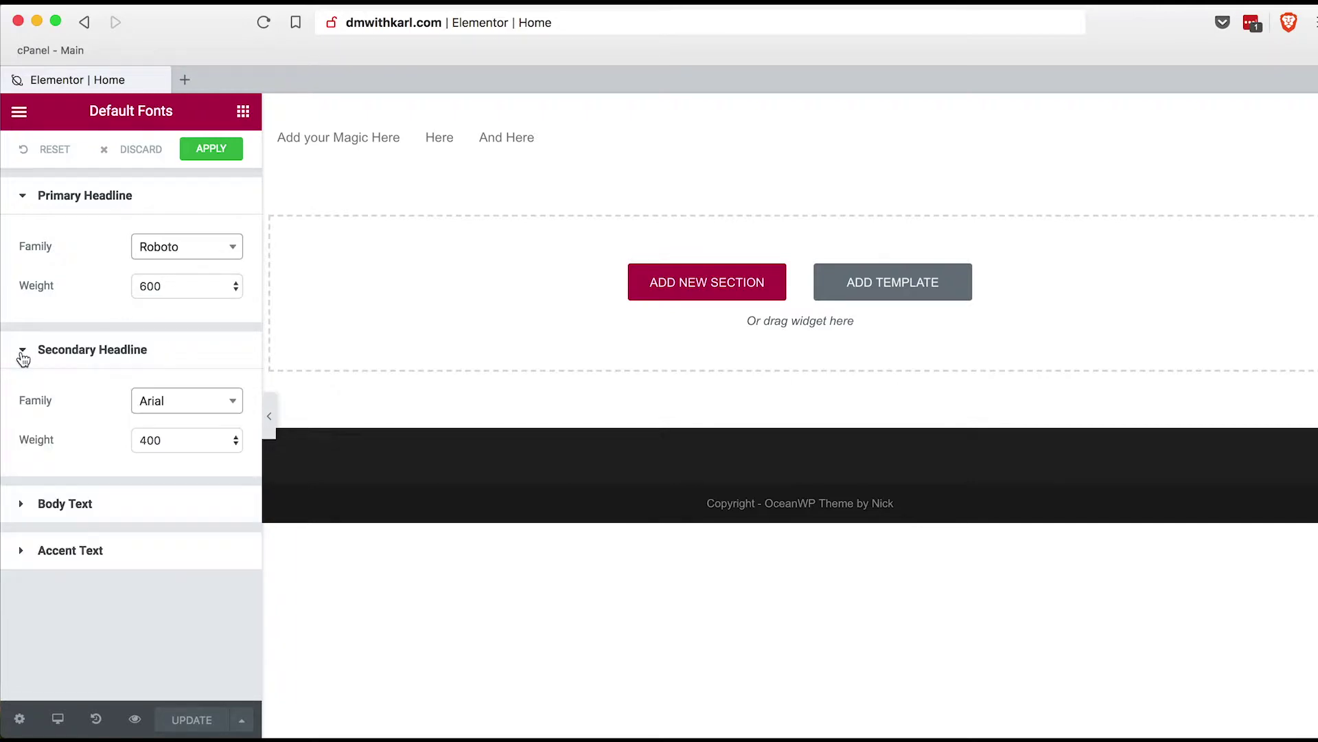
pyautogui.click(187, 403)
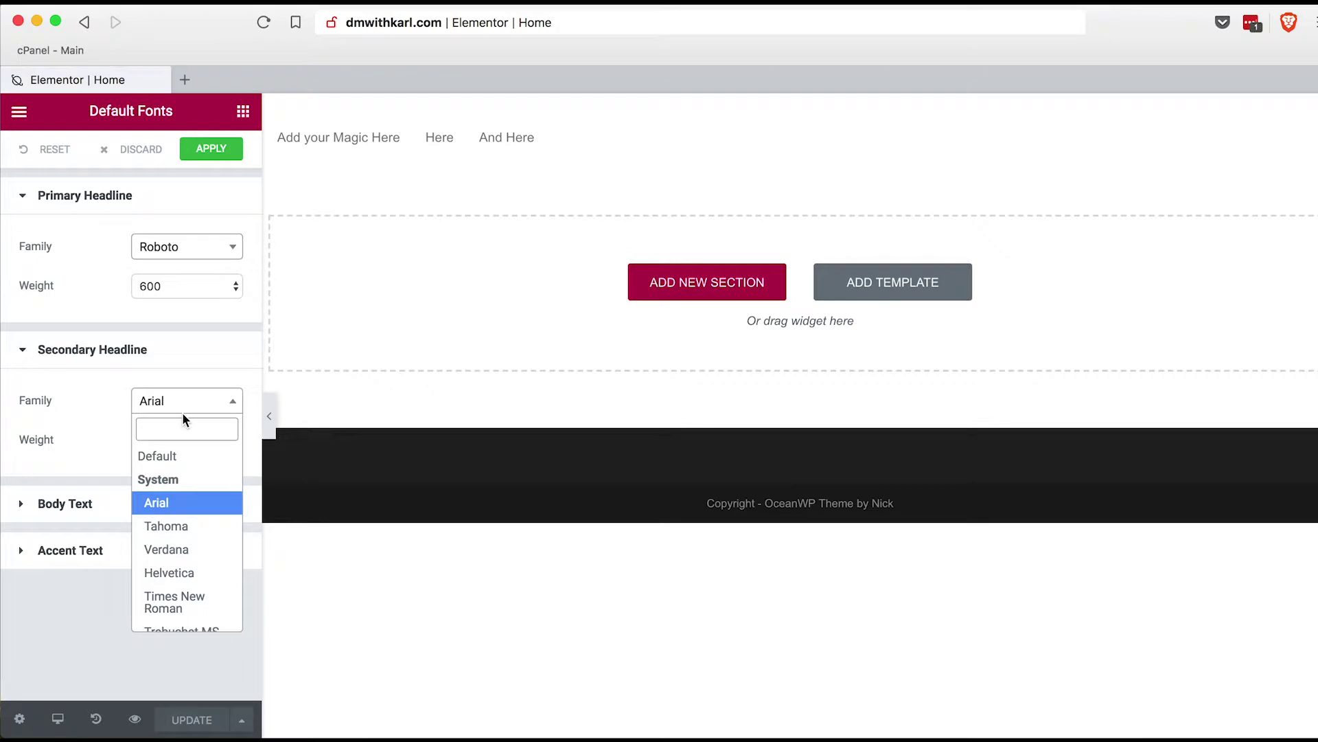
pyautogui.write('rob')
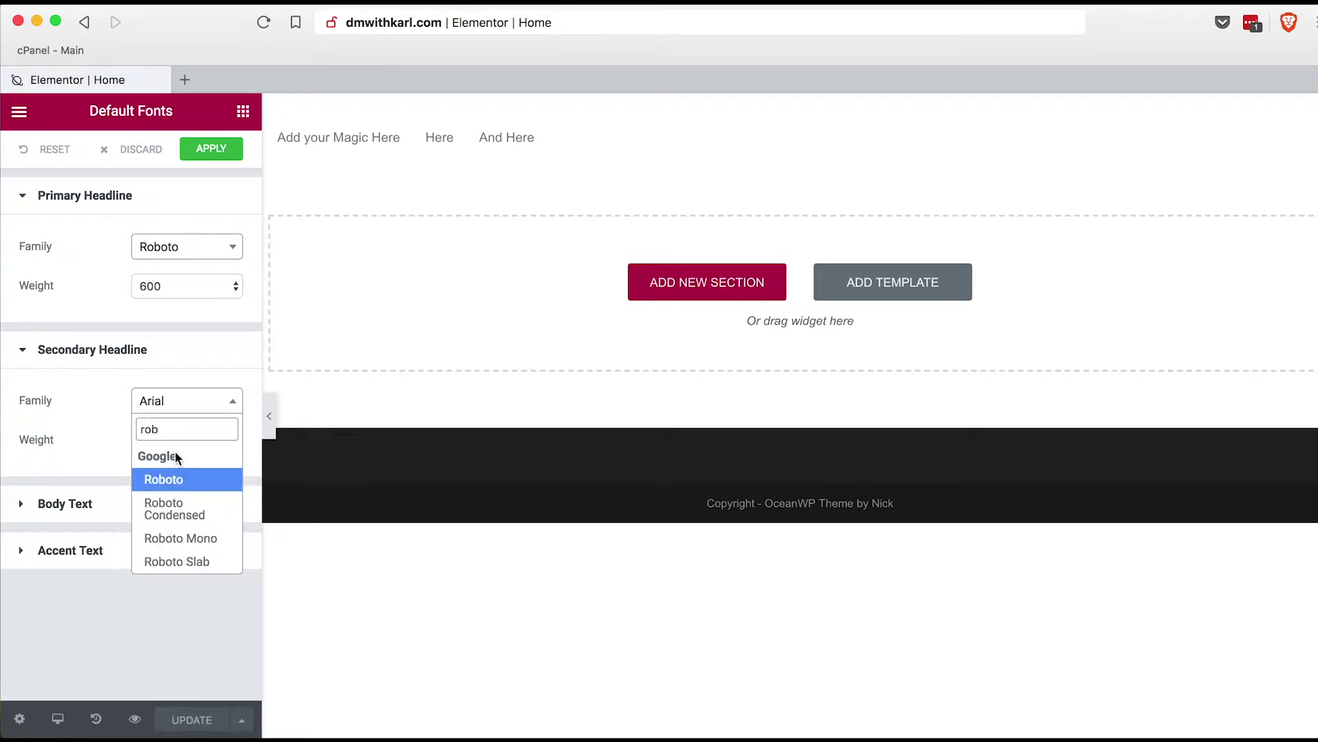
pyautogui.click(165, 479)
# Set Body Text and Accent Text to Roboto, apply the default fonts, and return to the menu
pyautogui.click(26, 505)
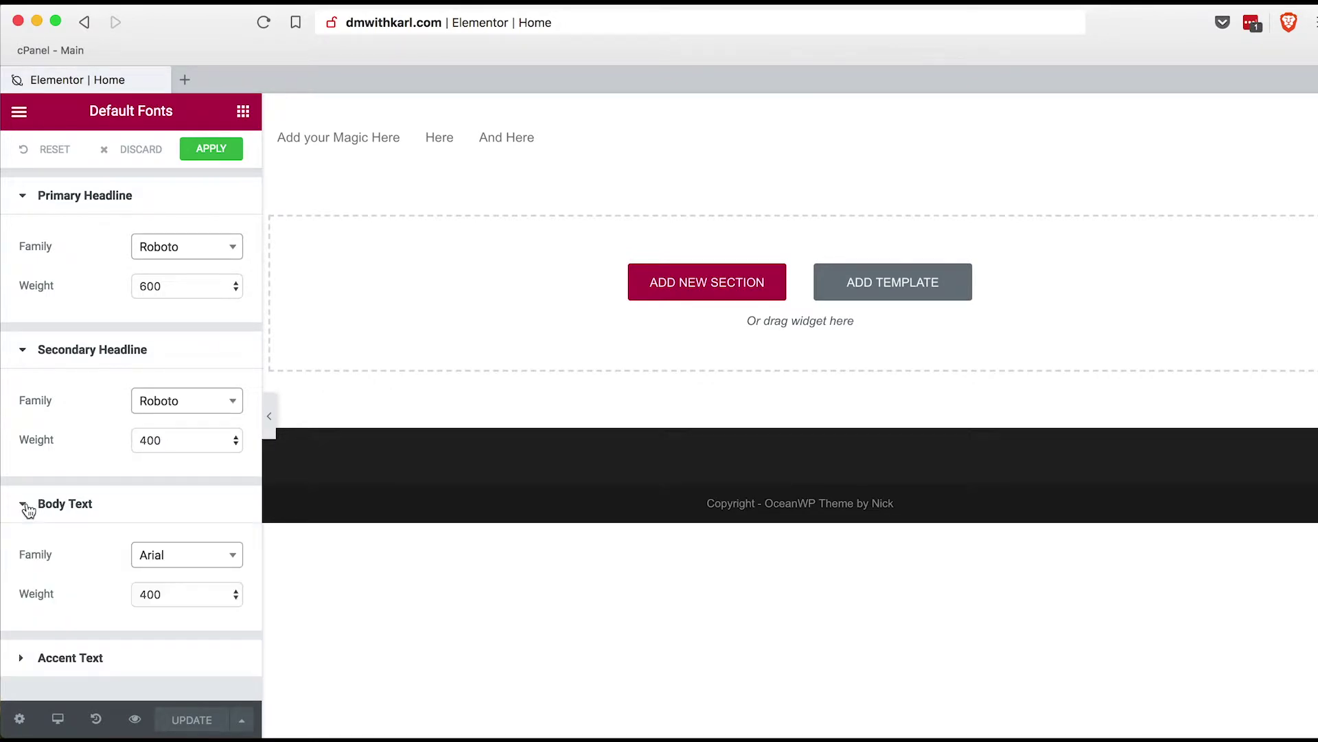
pyautogui.click(186, 565)
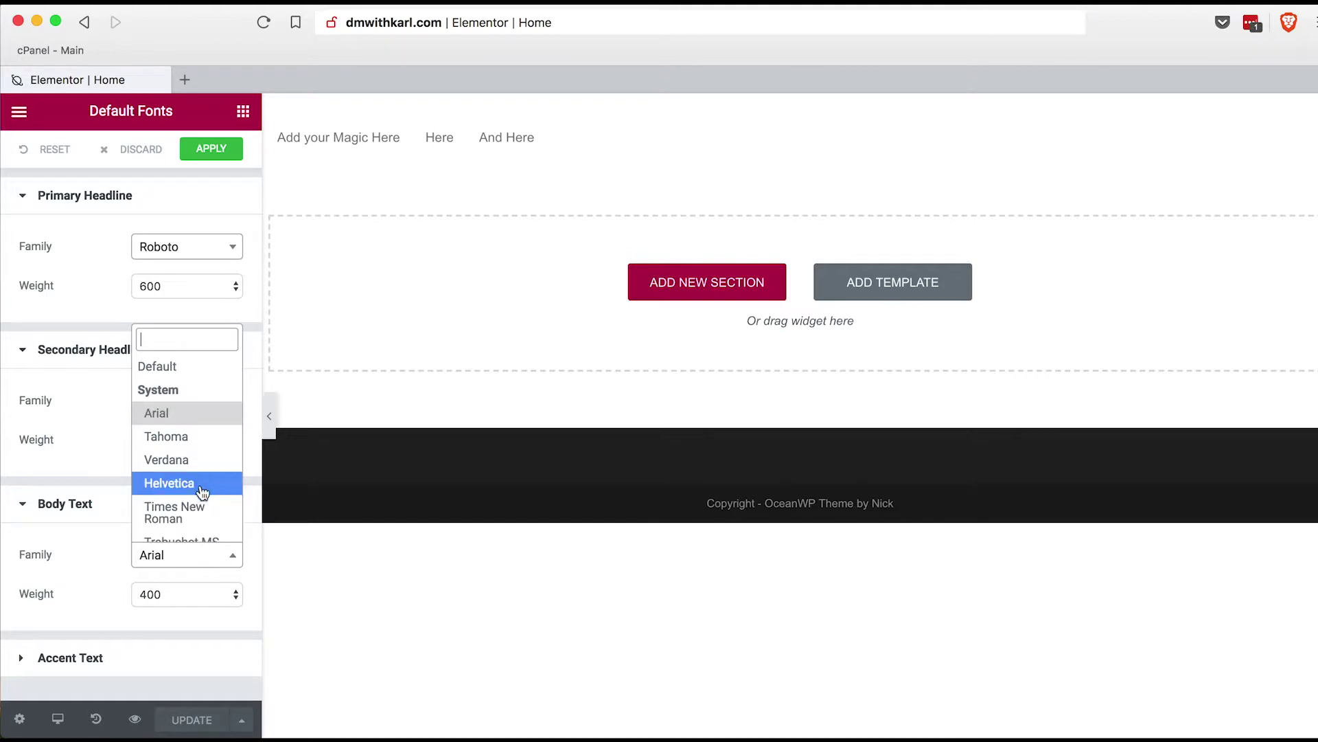
pyautogui.write('robo')
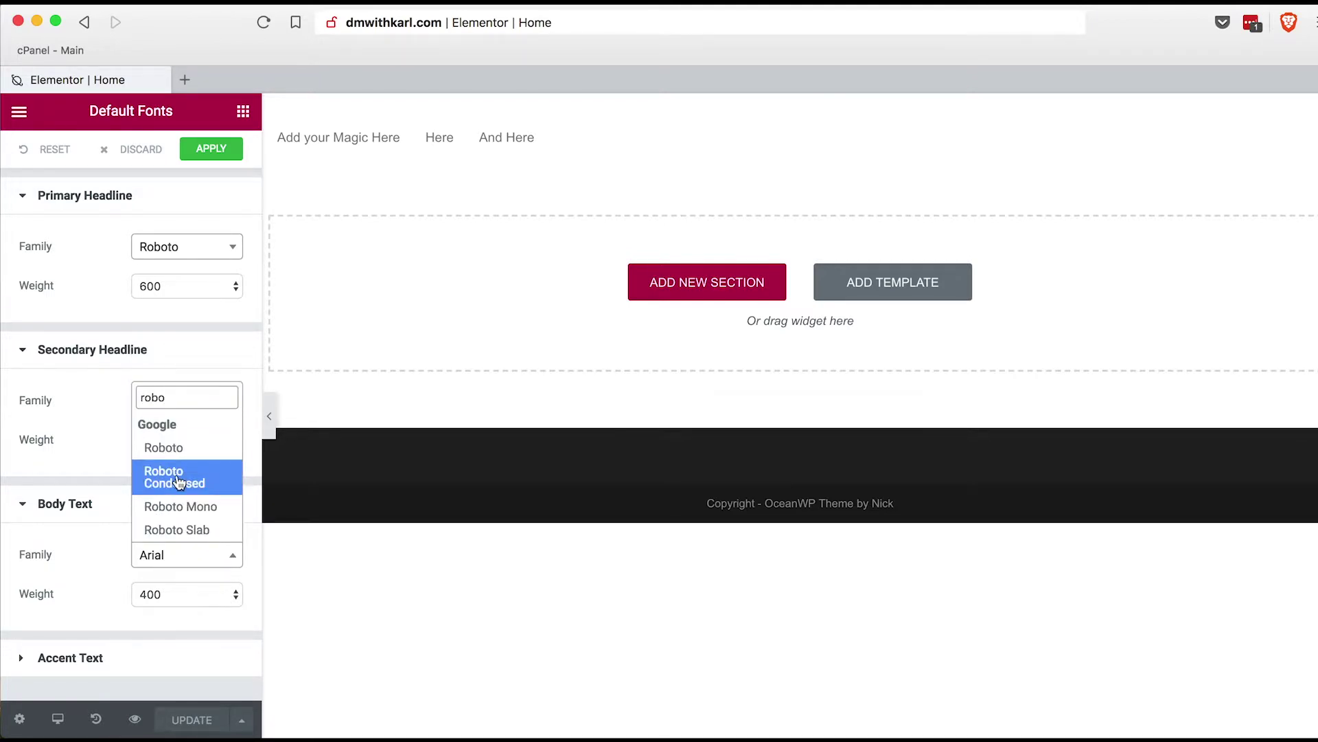
pyautogui.click(166, 449)
pyautogui.click(39, 653)
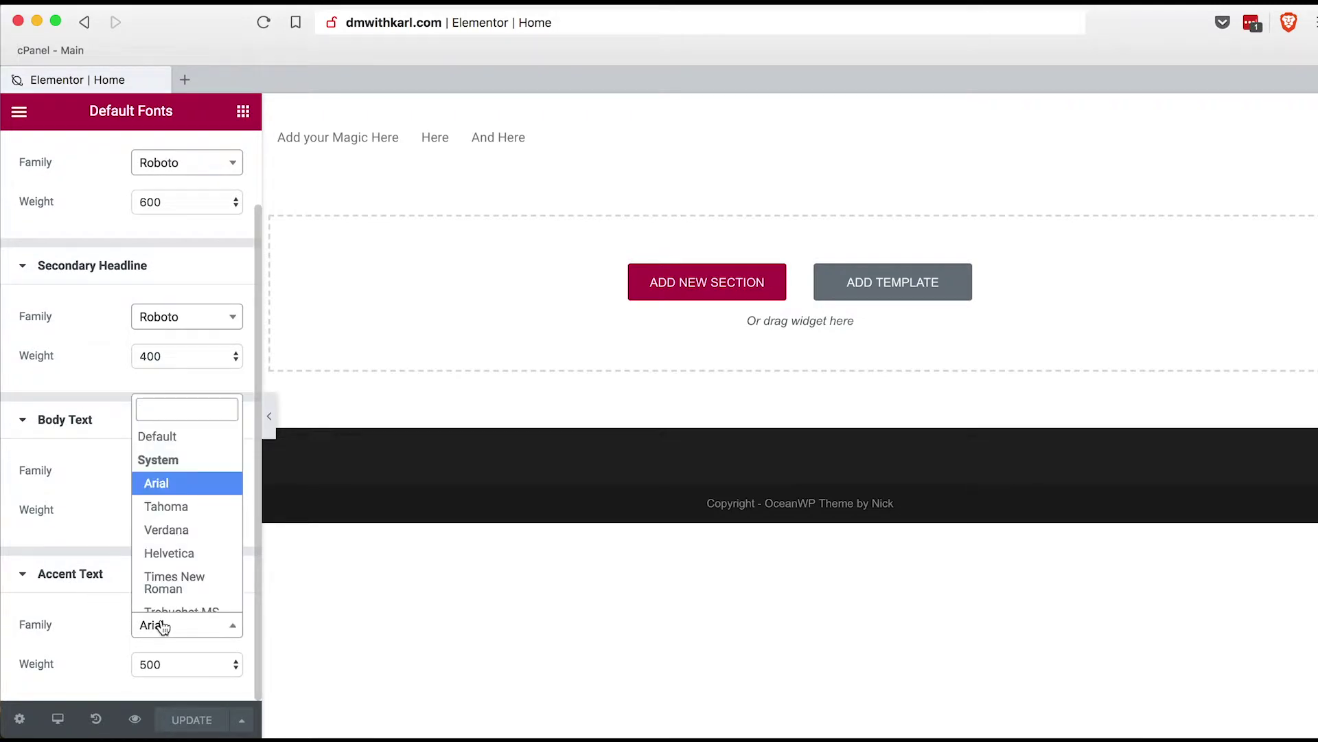
pyautogui.write('robo')
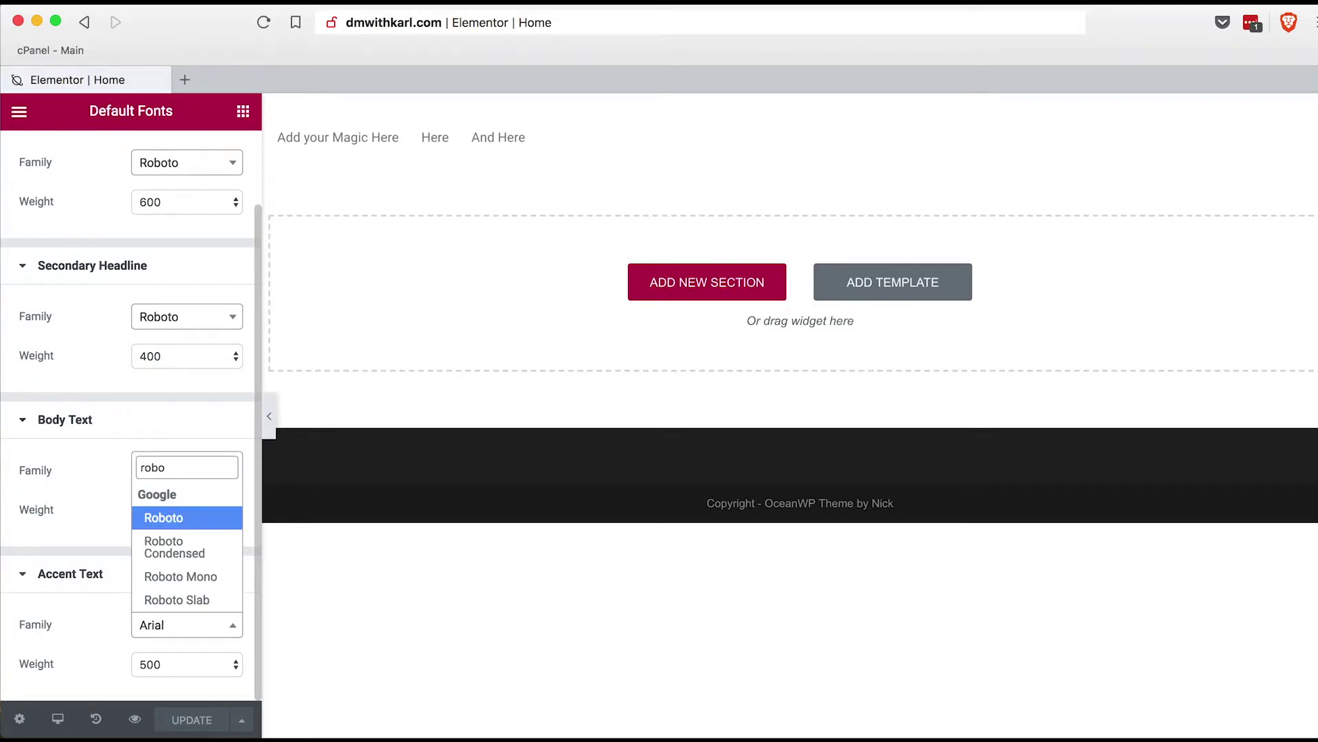
pyautogui.click(180, 515)
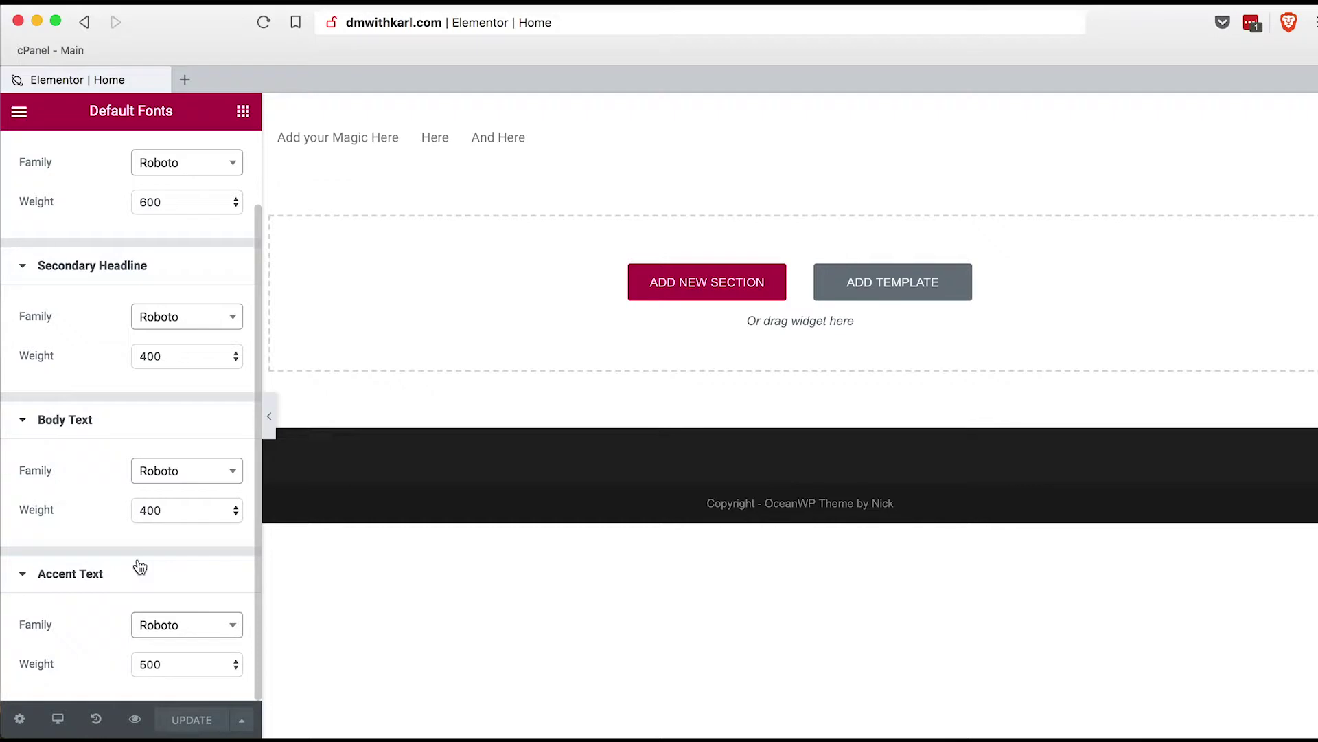
pyautogui.scroll(2, 85, 371)
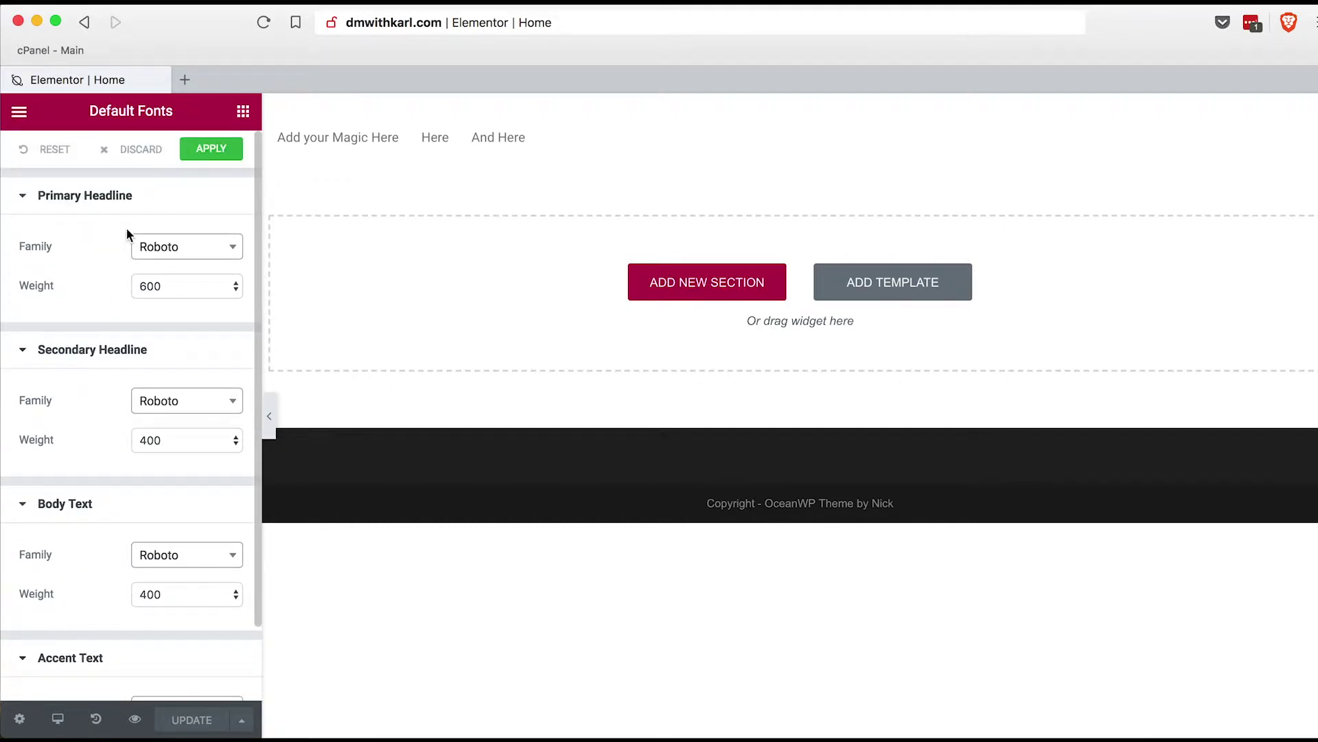
pyautogui.click(216, 154)
pyautogui.click(19, 114)
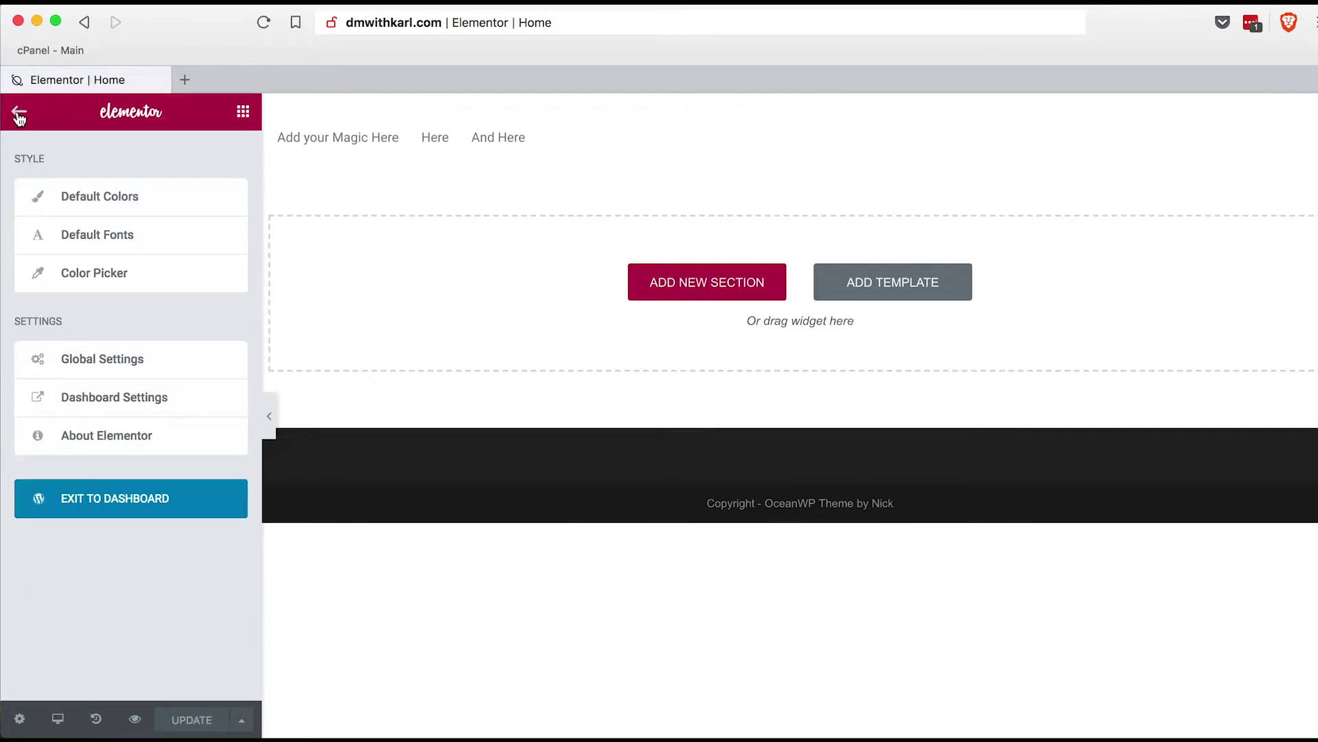
# Exit Elementor to the dashboard, view the live site, then open the Customizer
pyautogui.click(103, 507)
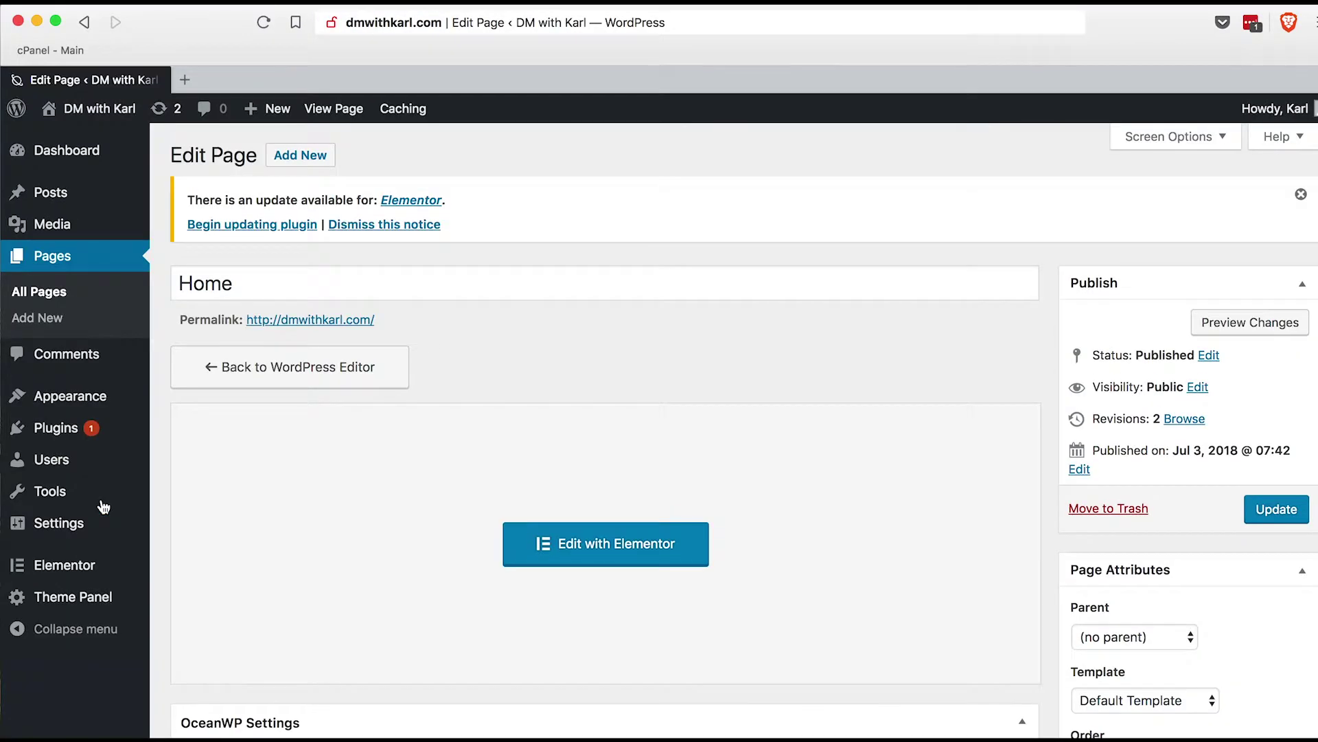
pyautogui.moveTo(99, 112)
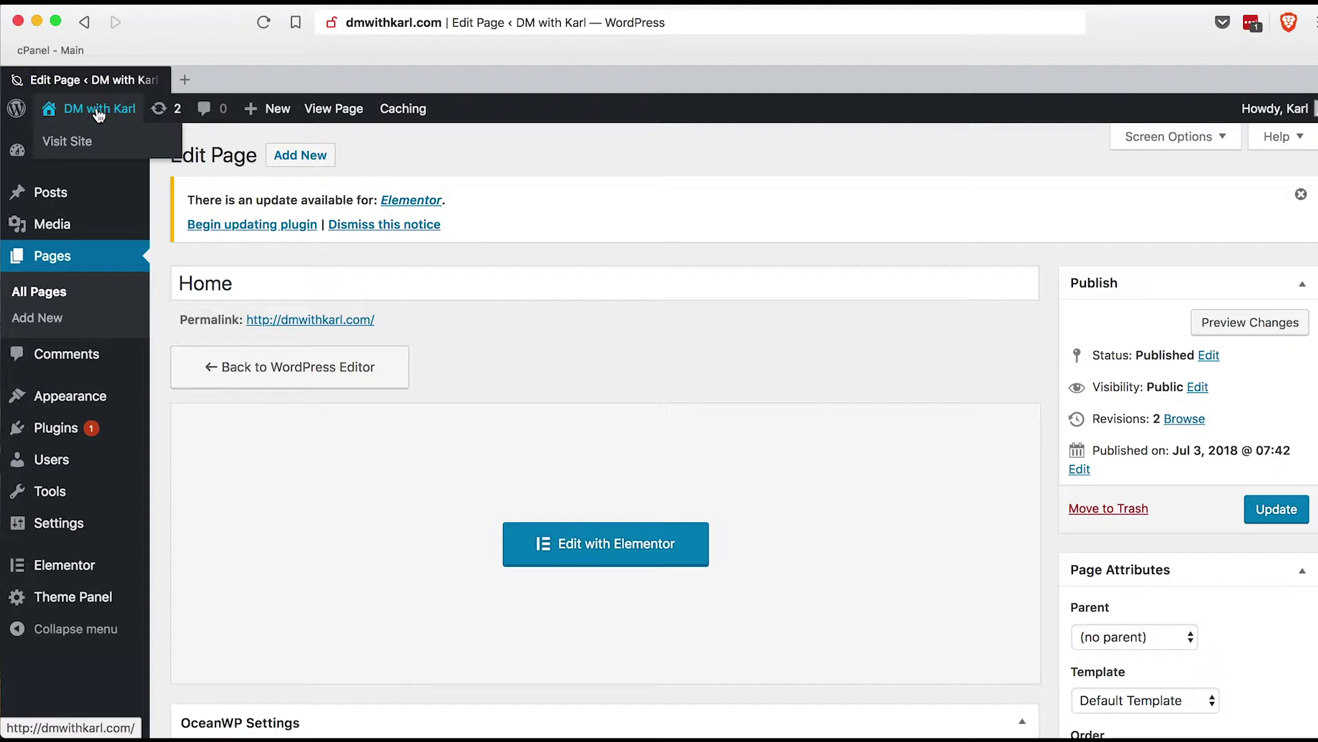
pyautogui.click(99, 114)
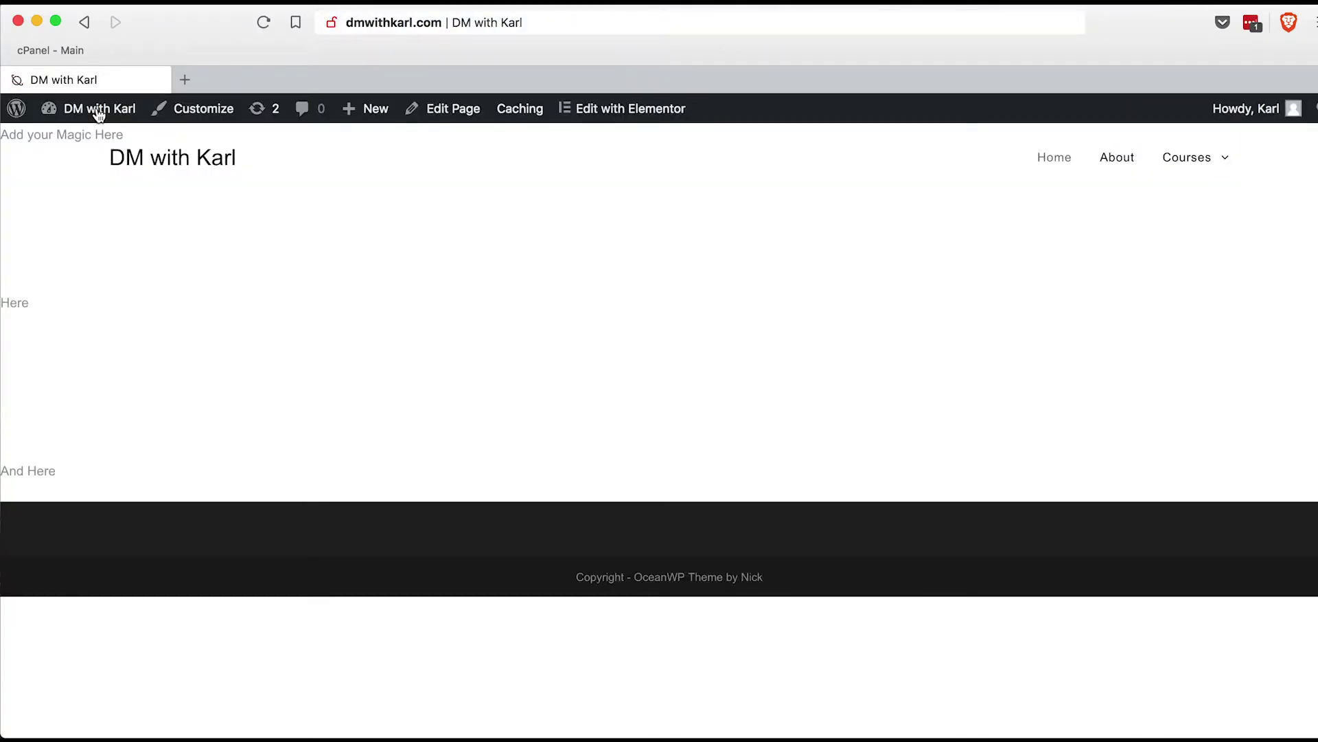
pyautogui.click(205, 112)
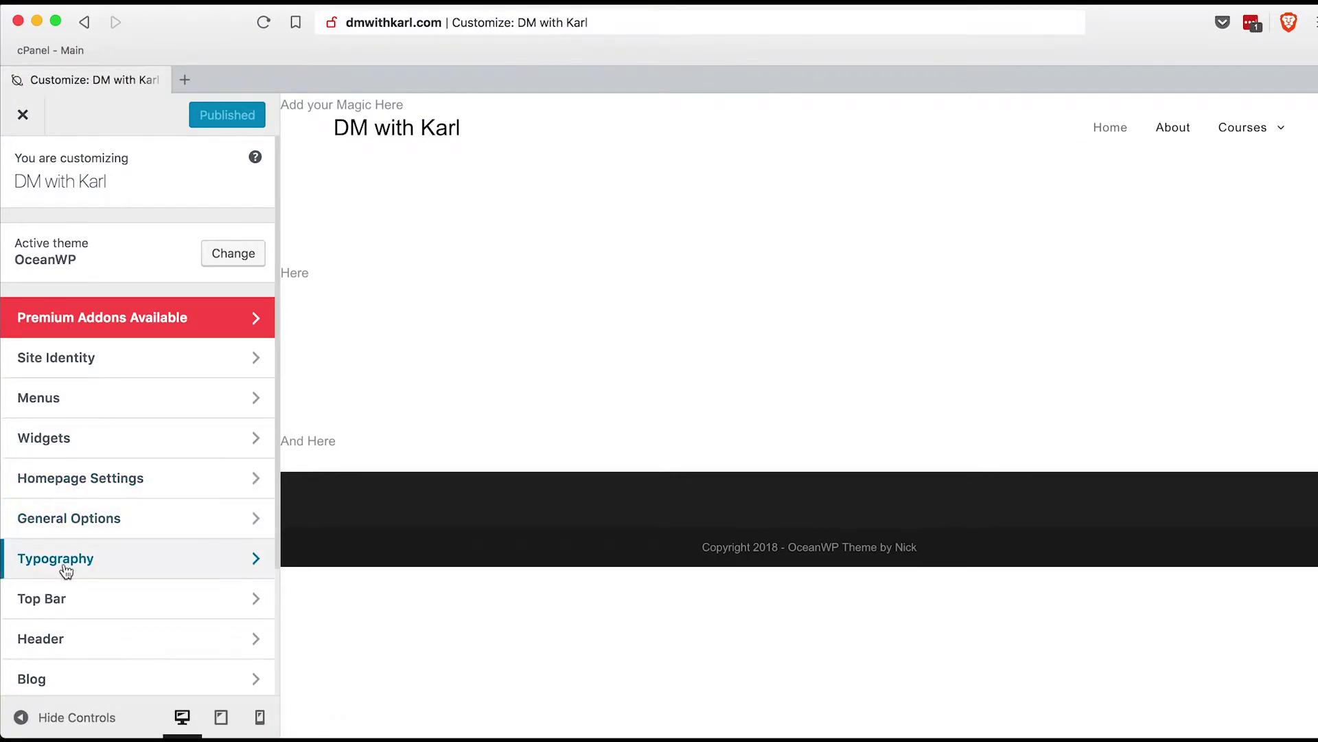
# In Customizer Typography, set the All Headings font family to Roboto
pyautogui.click(85, 564)
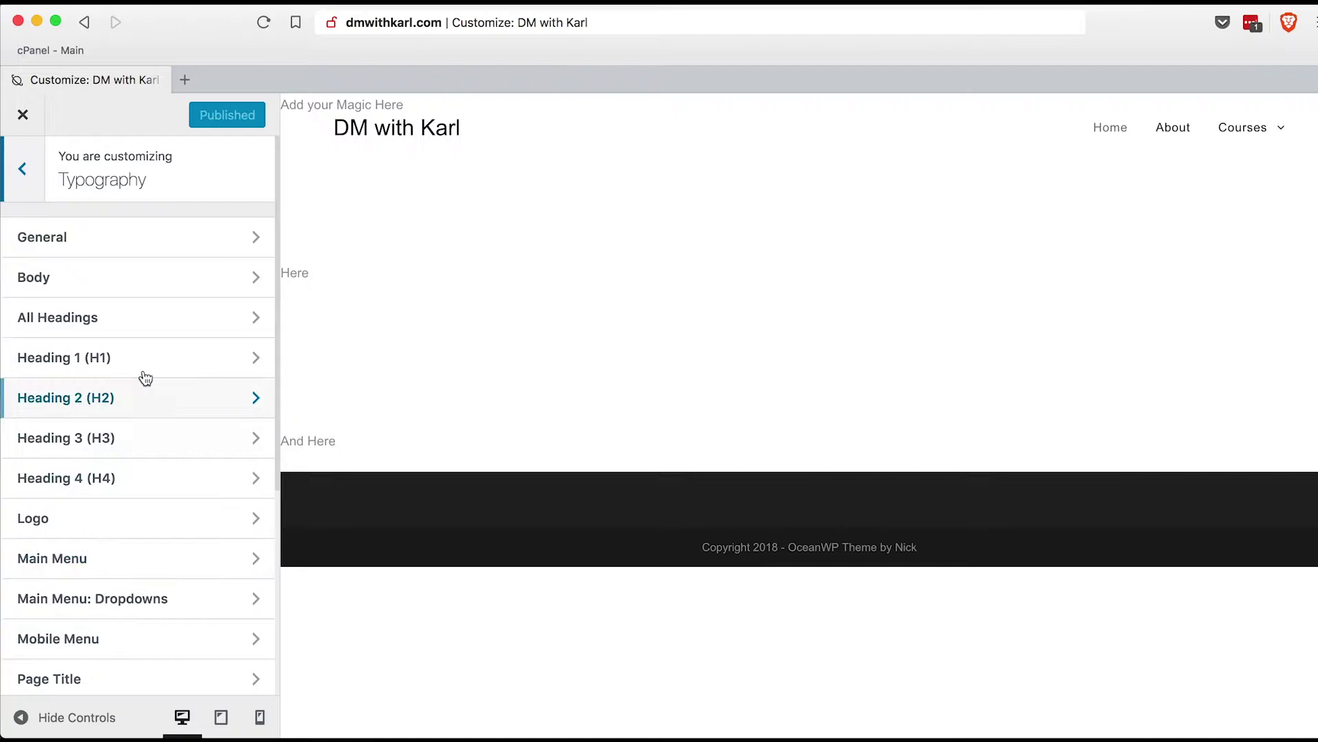
pyautogui.click(114, 281)
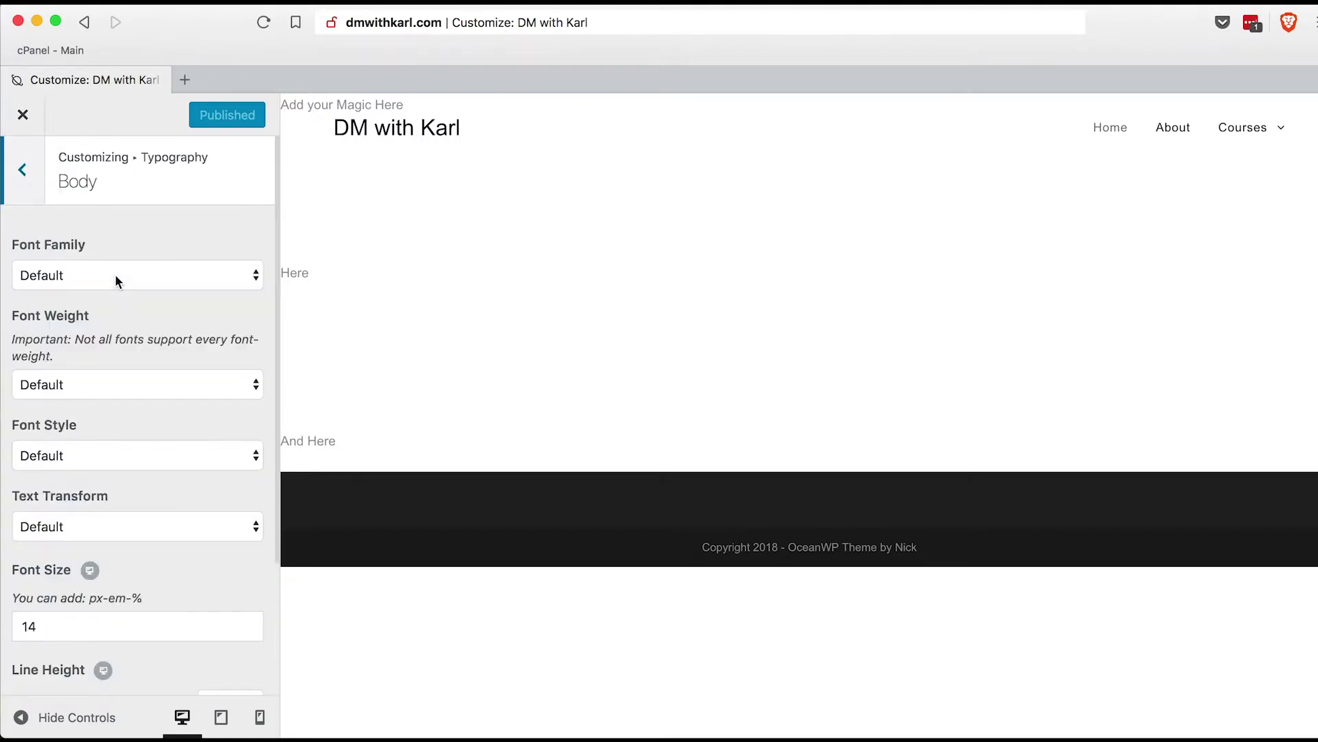
pyautogui.click(158, 275)
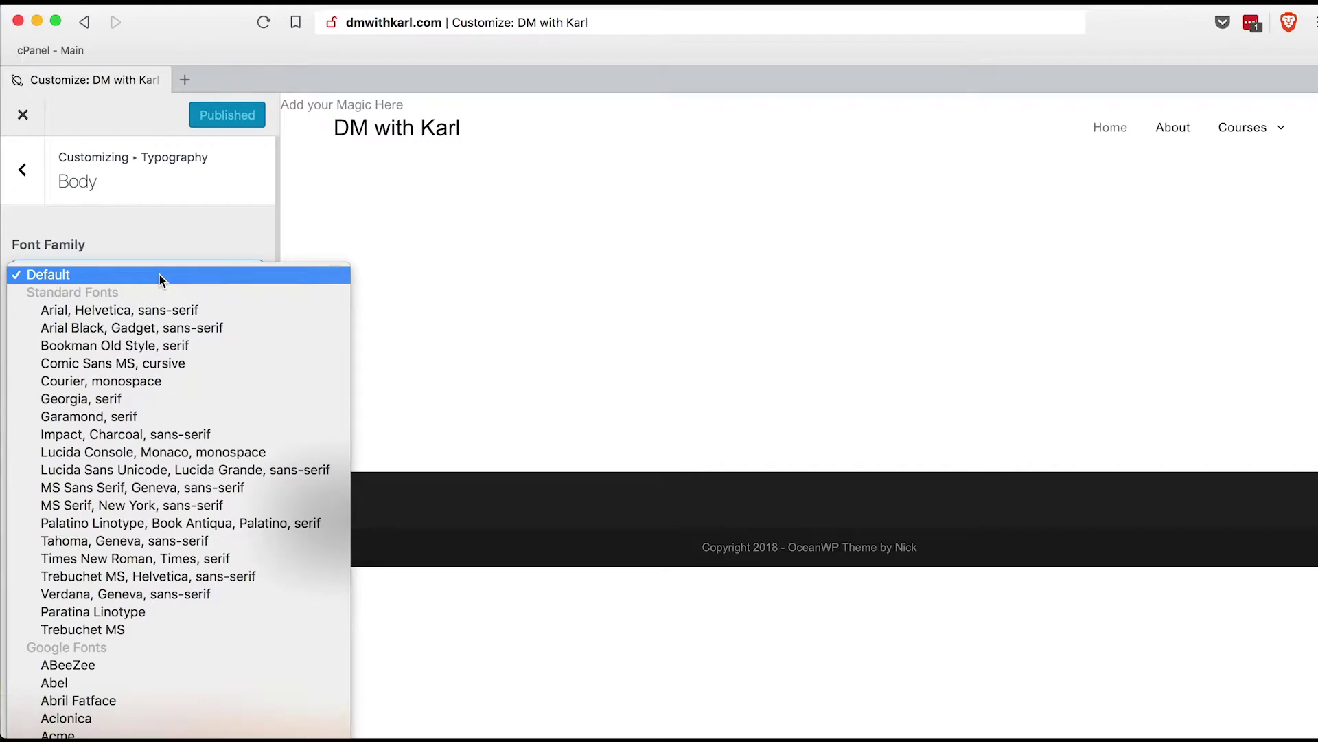
pyautogui.scroll(-20, 158, 273)
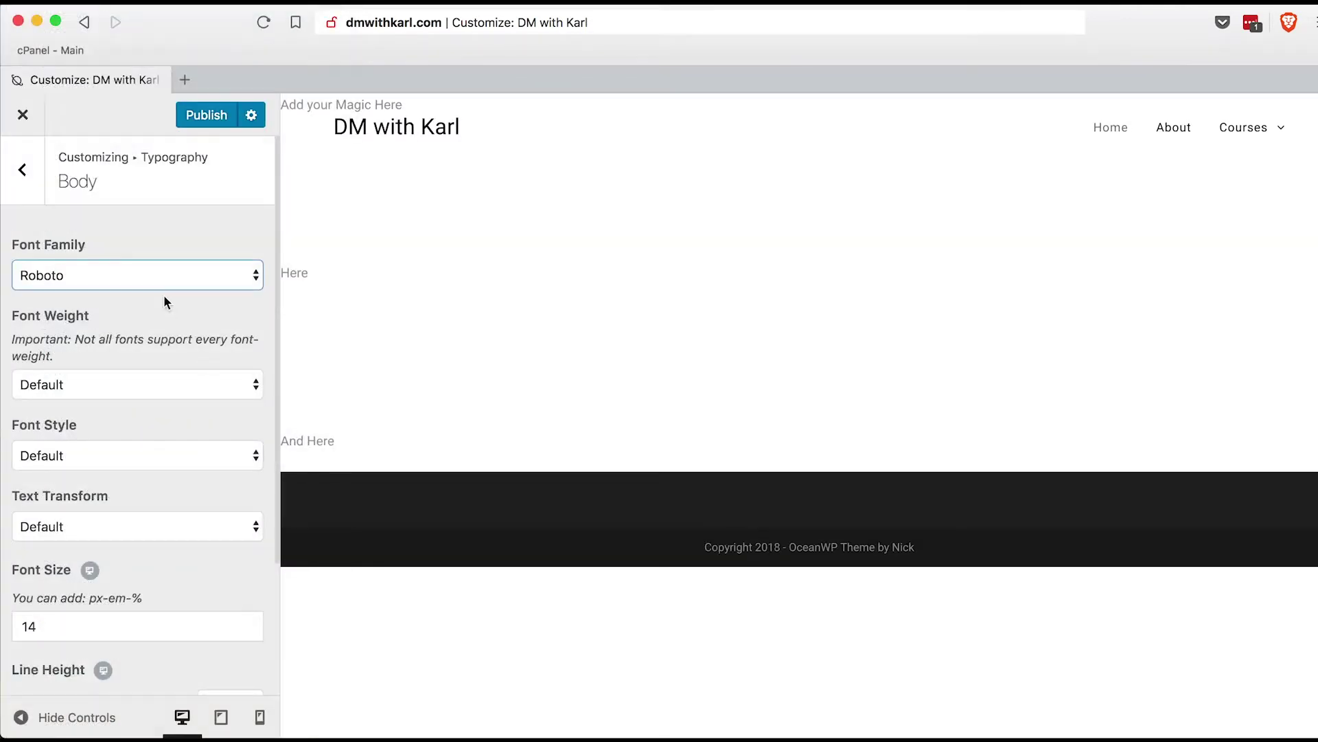
pyautogui.click(28, 169)
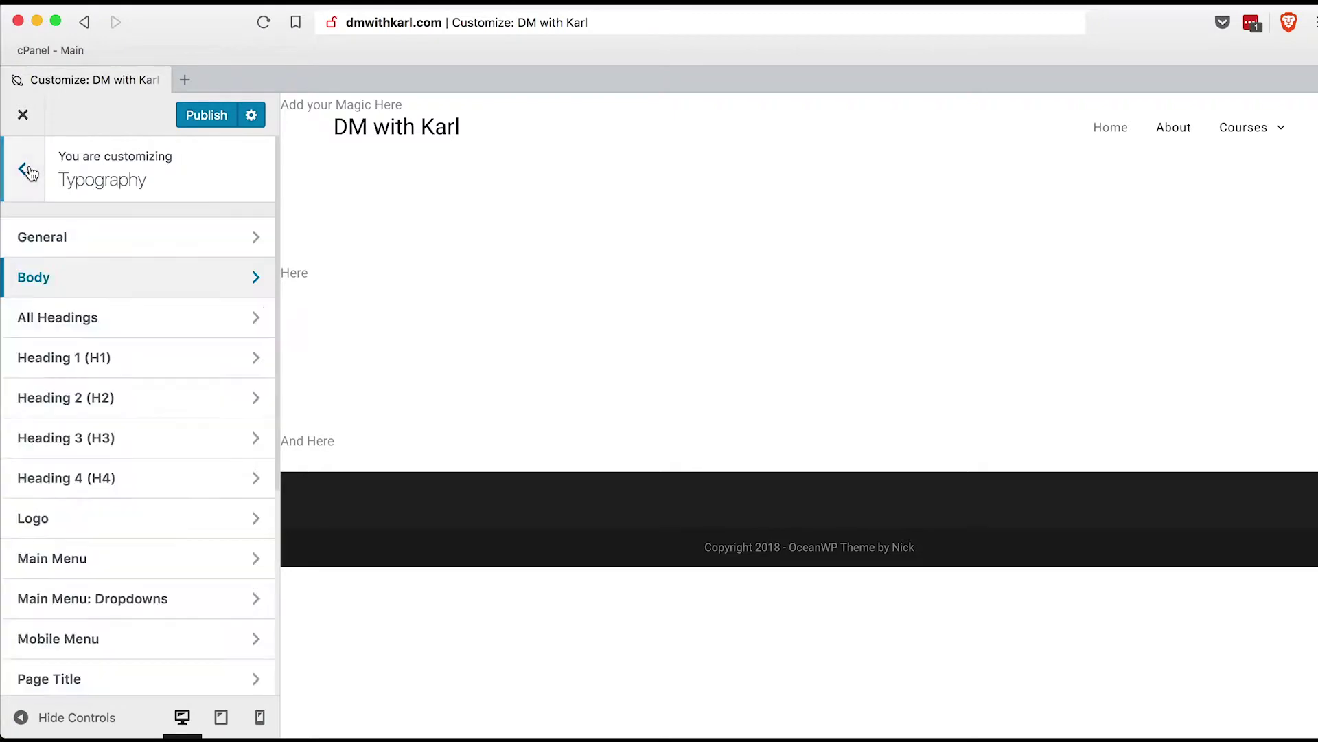
pyautogui.click(119, 321)
pyautogui.click(187, 275)
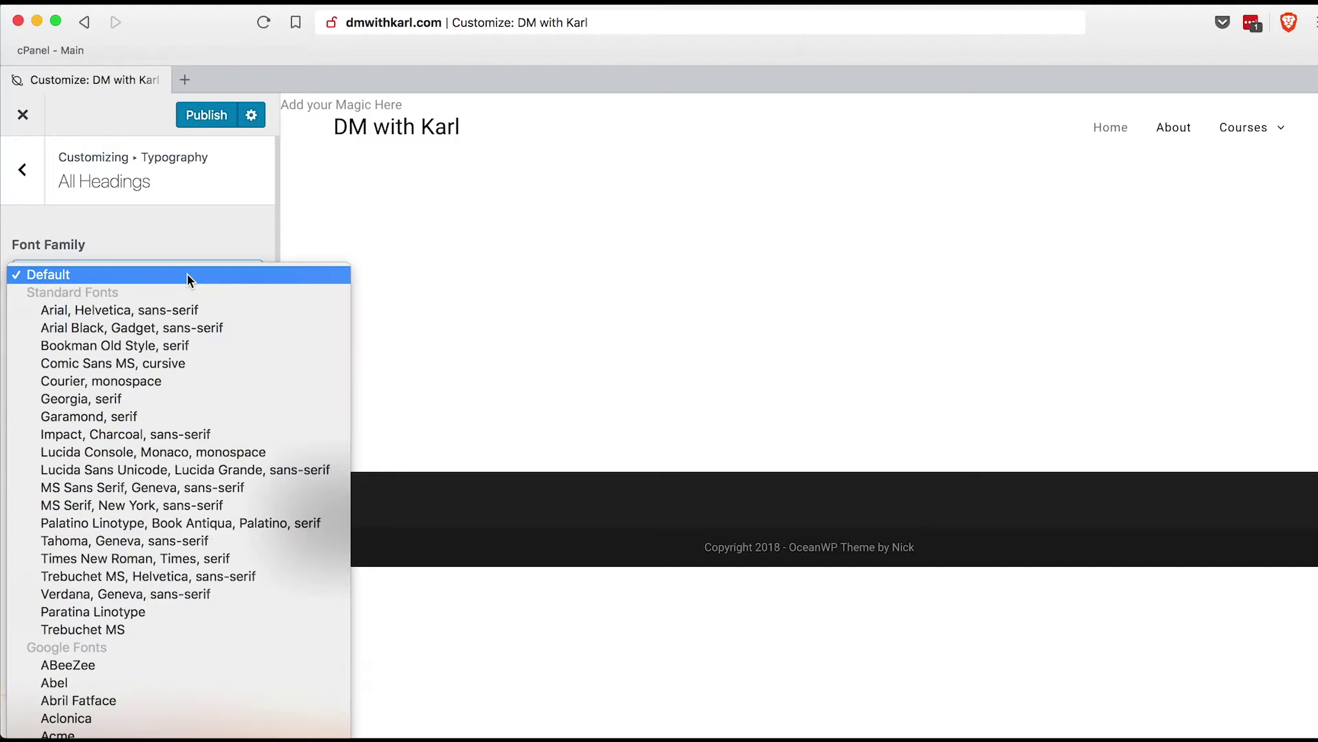
pyautogui.scroll(-20, 190, 280)
pyautogui.scroll(-10, 189, 280)
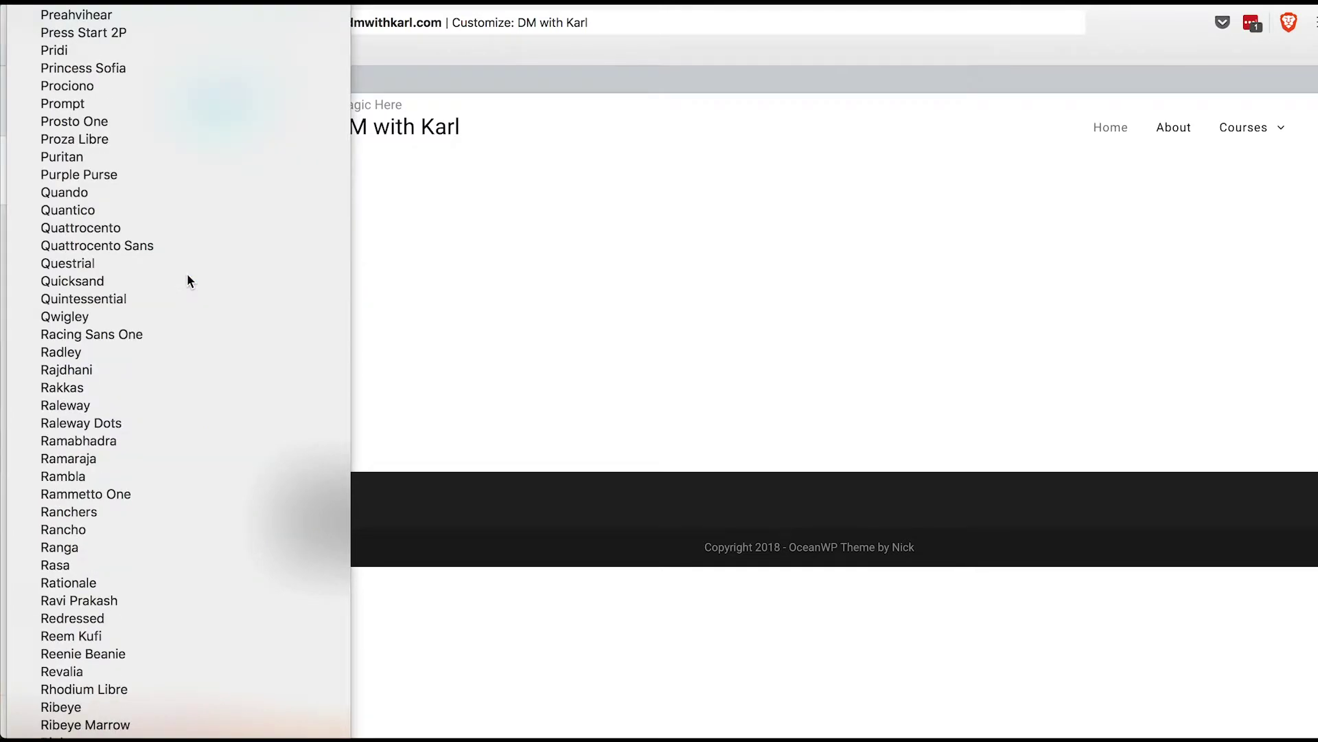
pyautogui.press('Escape')
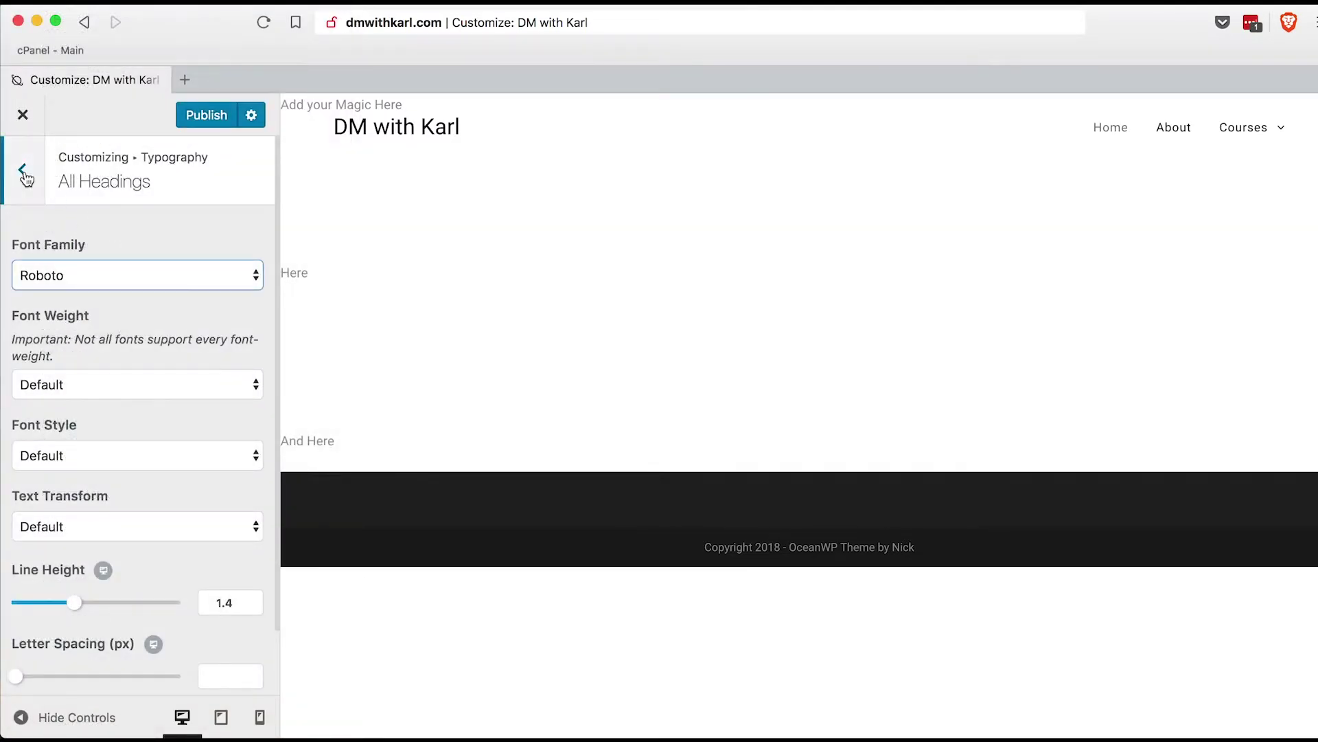
pyautogui.click(25, 173)
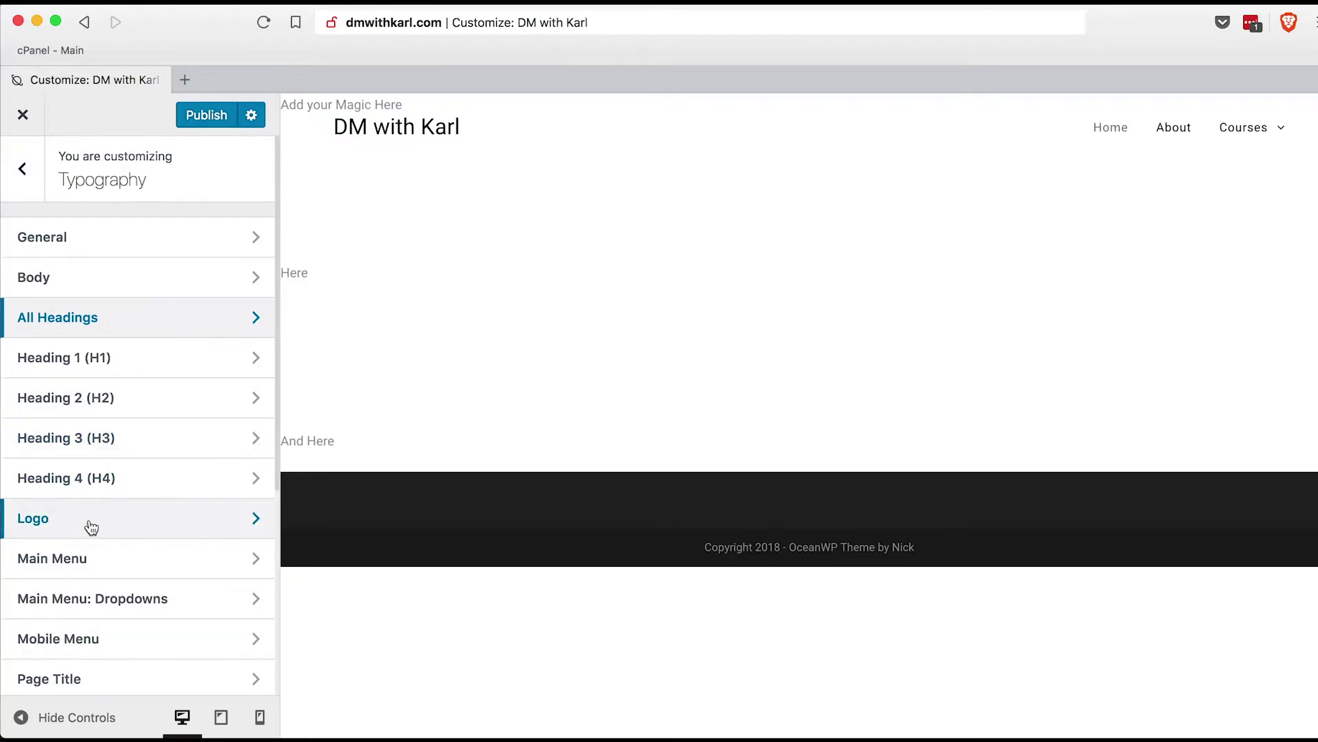
# Set the Logo and Main Menu font families to Roboto
pyautogui.click(90, 521)
pyautogui.click(179, 277)
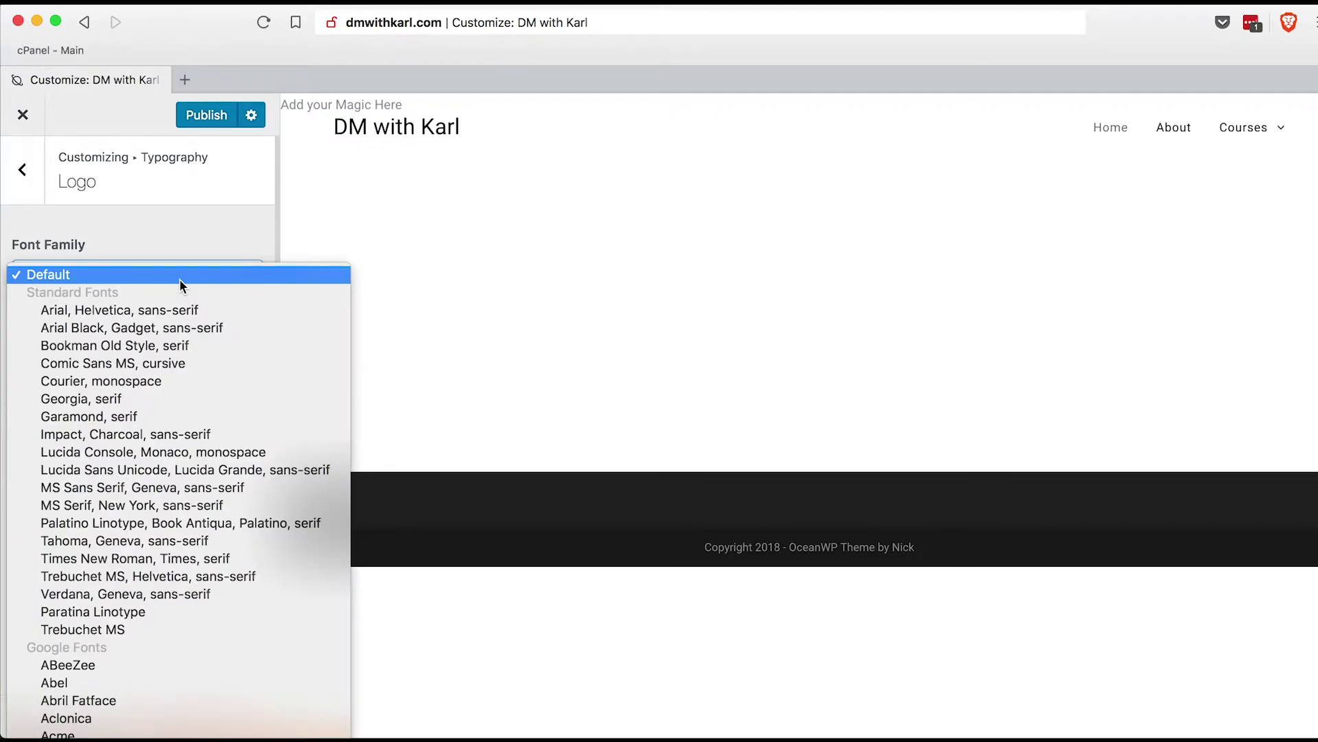
pyautogui.scroll(-20, 180, 277)
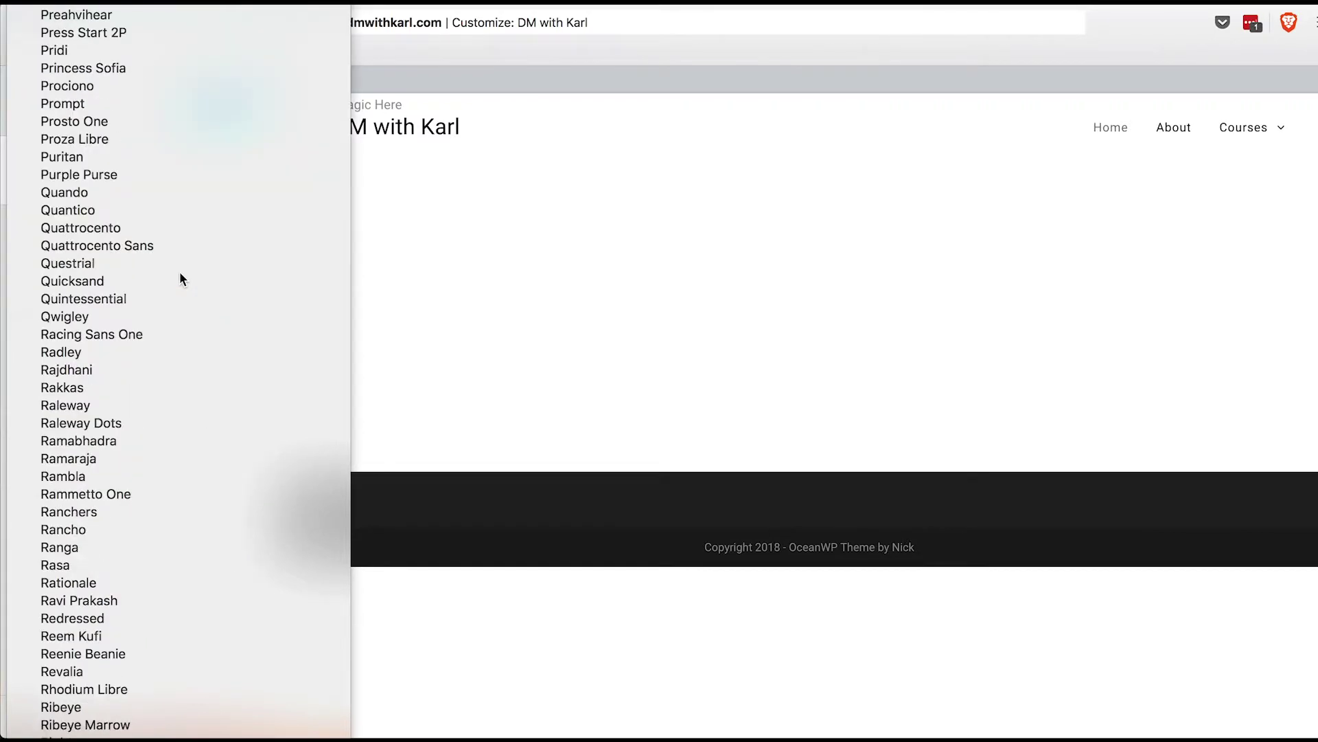
pyautogui.press('Escape')
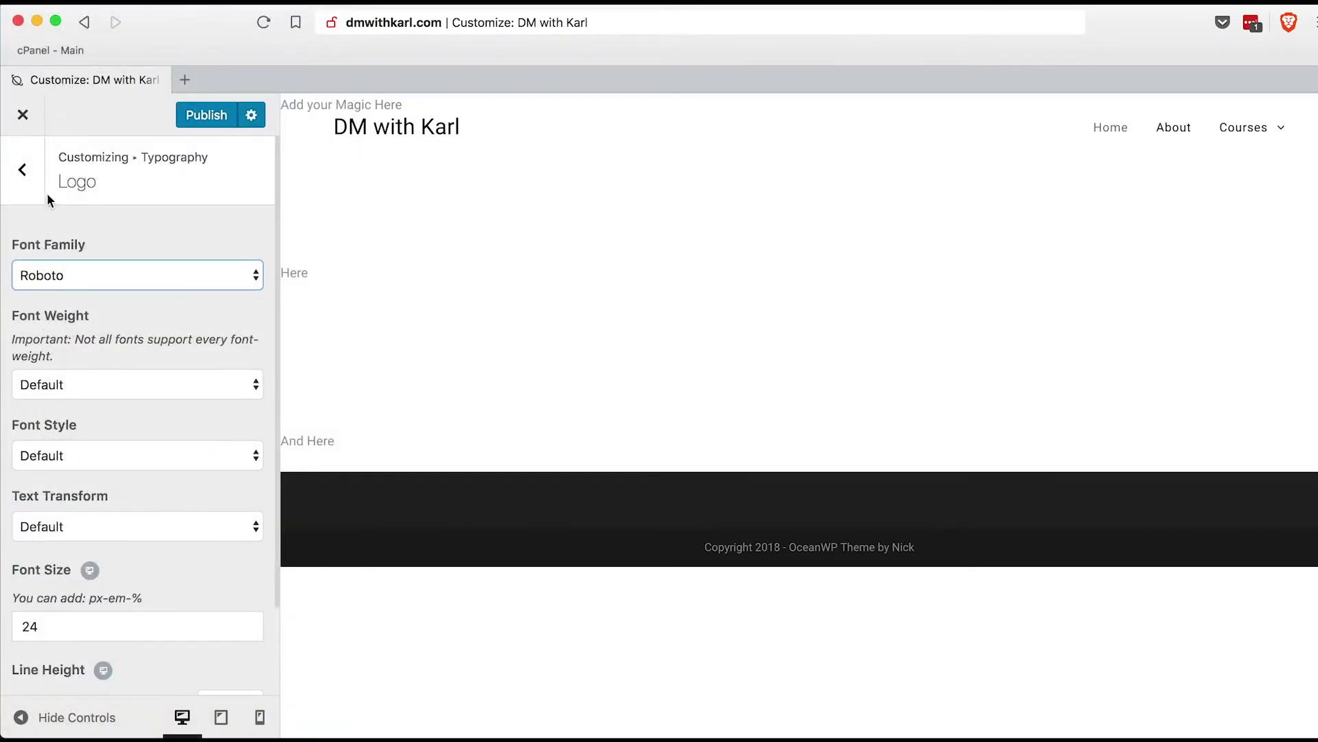
pyautogui.click(24, 171)
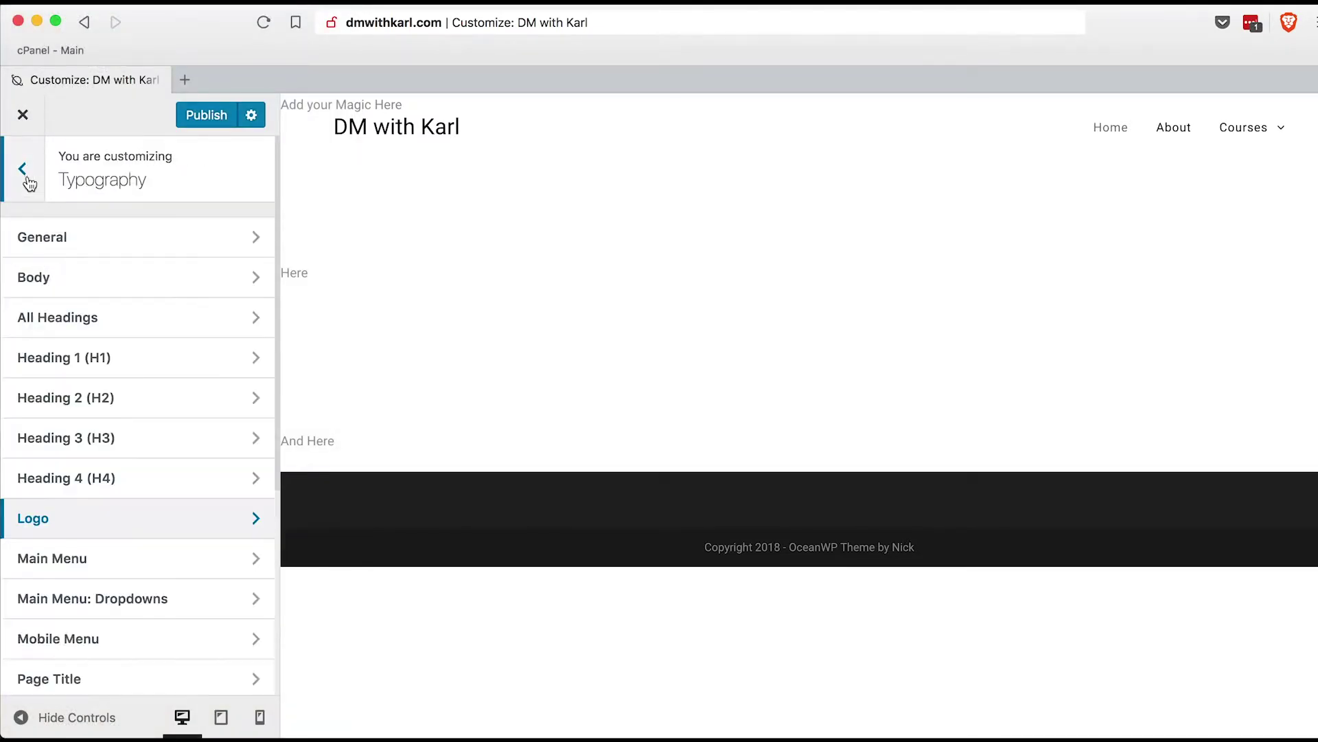
pyautogui.click(140, 558)
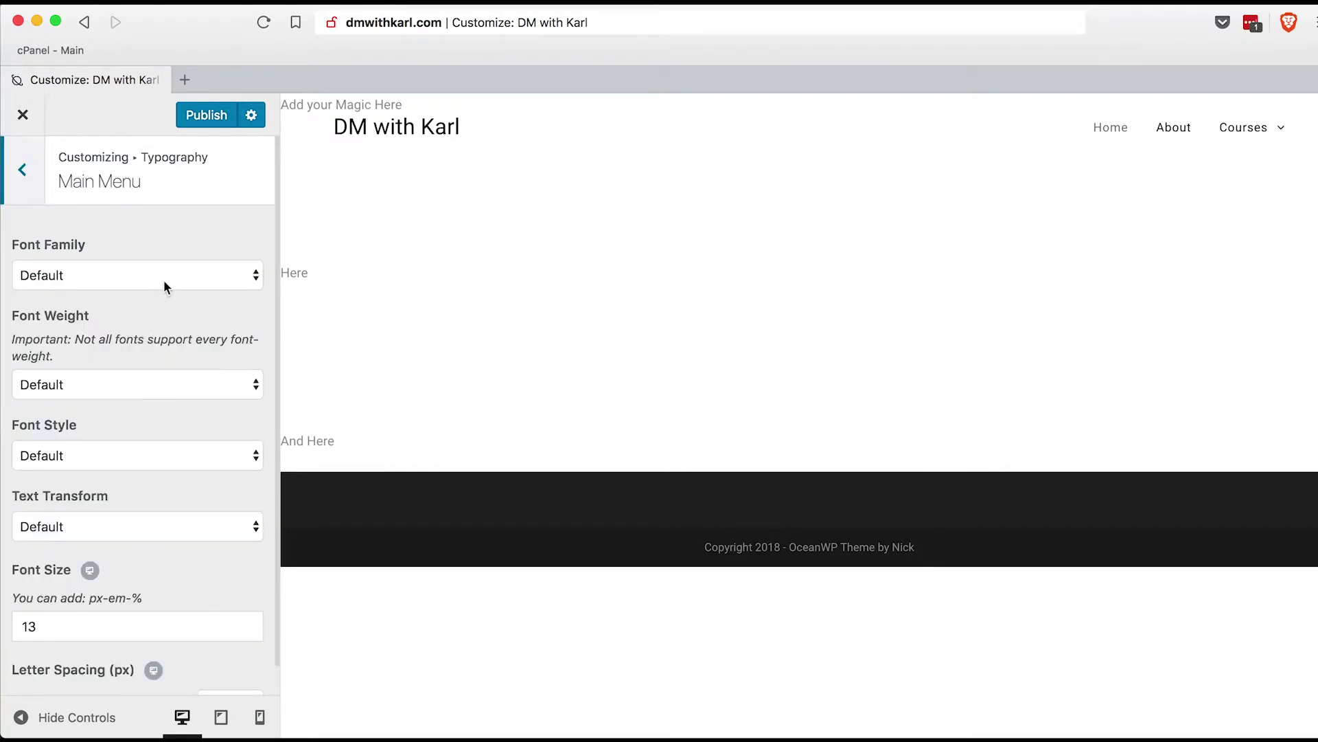
pyautogui.click(171, 277)
pyautogui.scroll(-20, 171, 276)
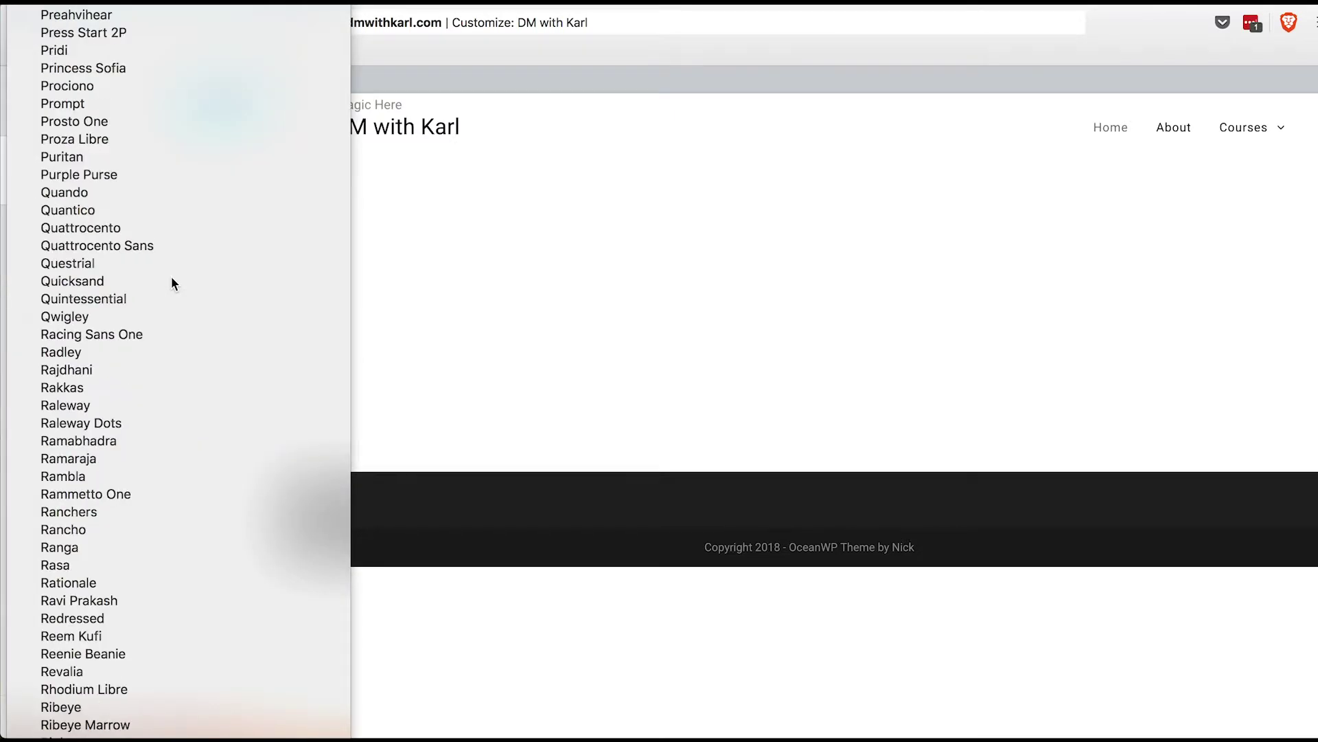
pyautogui.press('Escape')
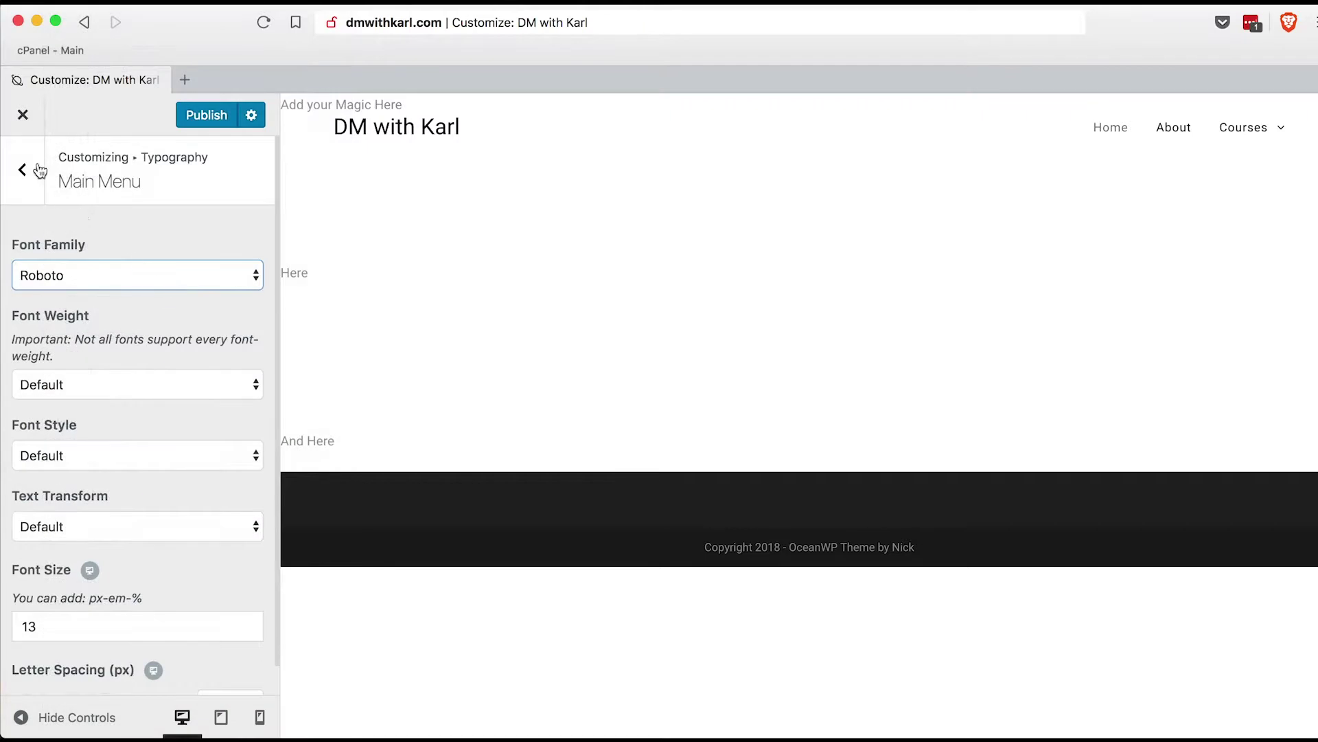
pyautogui.click(24, 172)
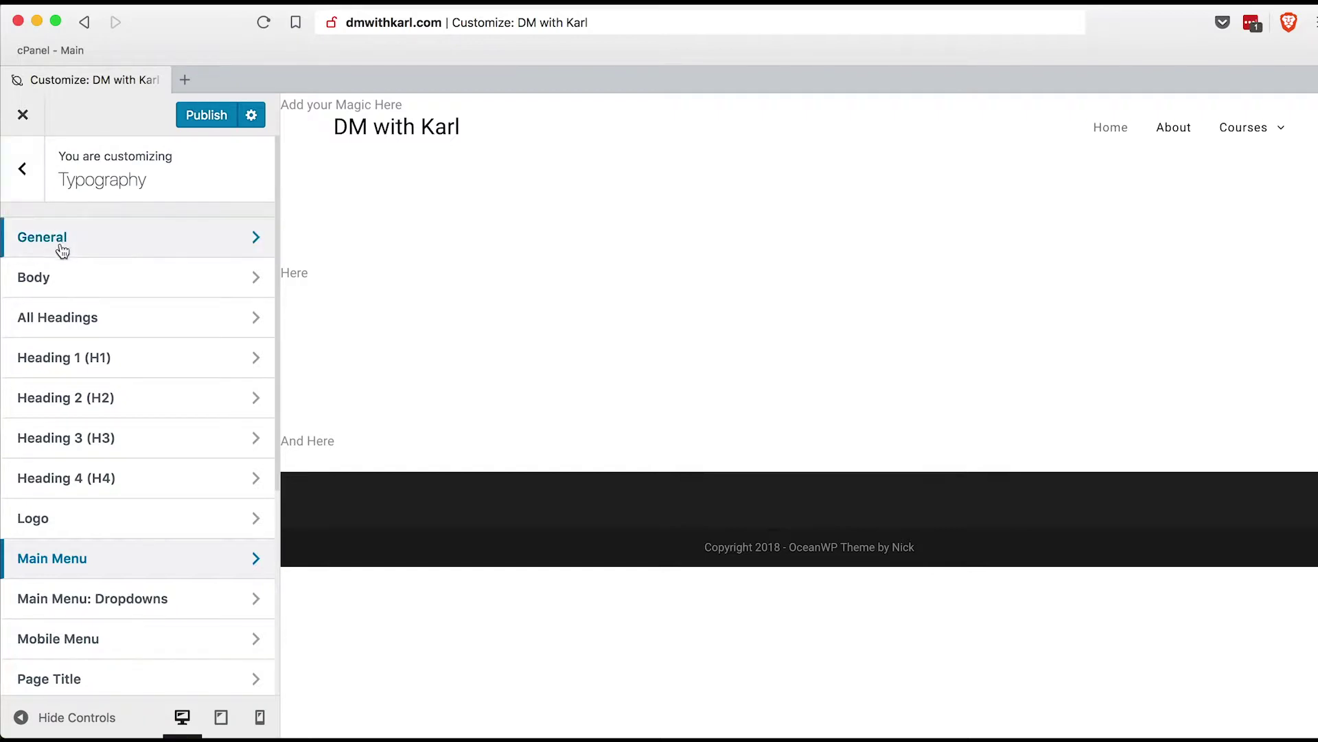
# Preview Dancing Script, Diplomata and Economica as the logo font
pyautogui.click(118, 521)
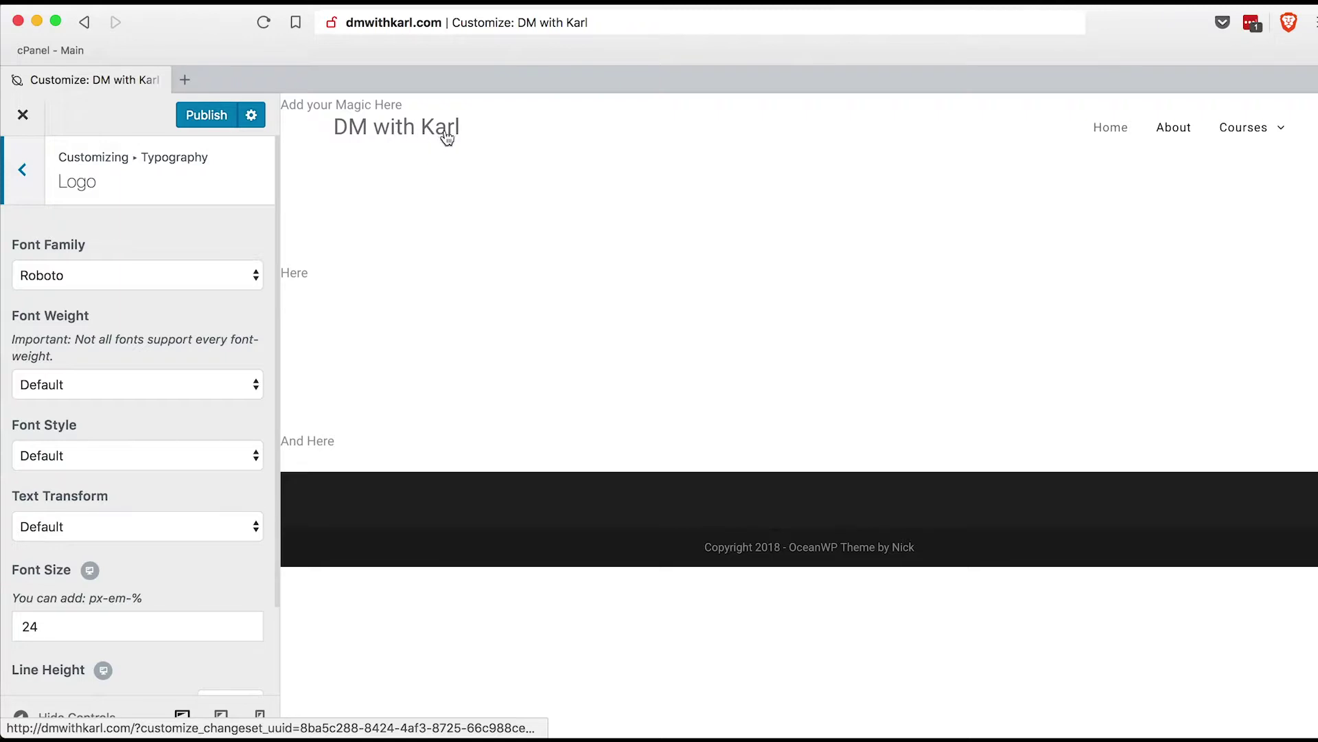
pyautogui.click(229, 274)
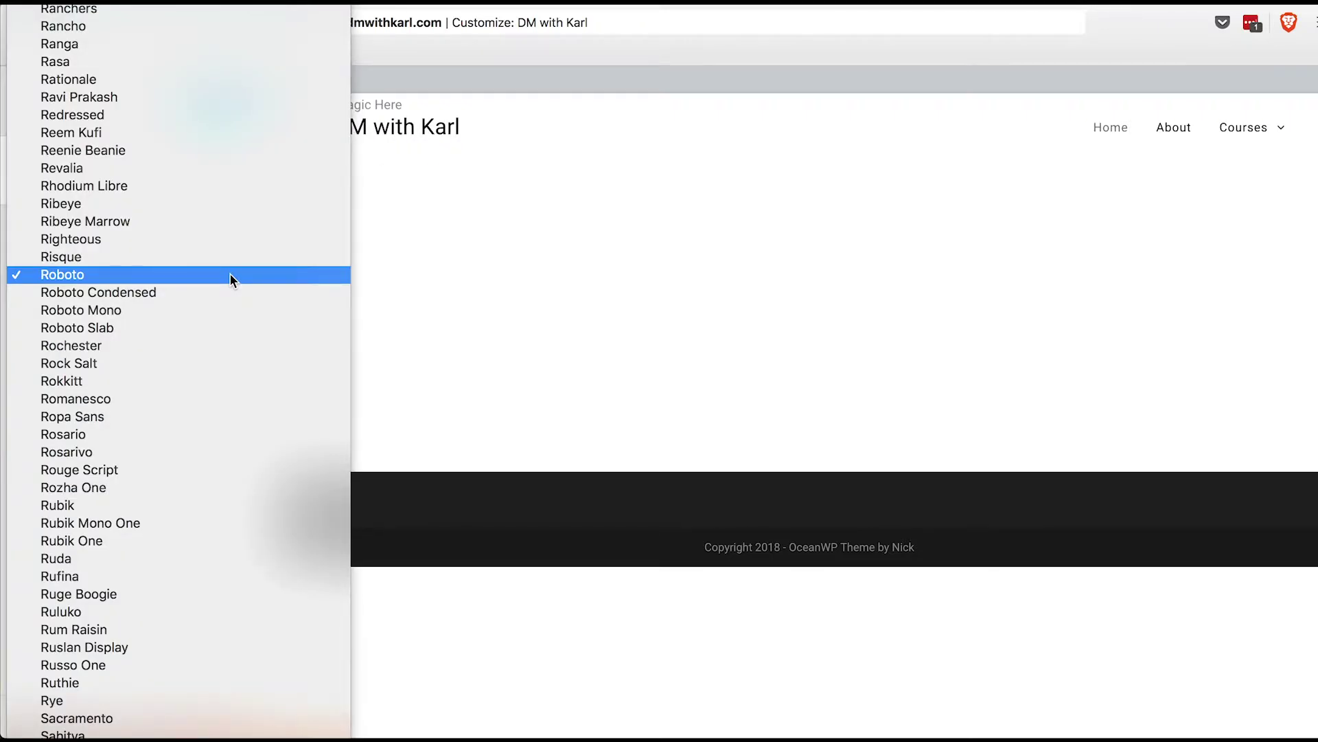
pyautogui.scroll(20, 229, 273)
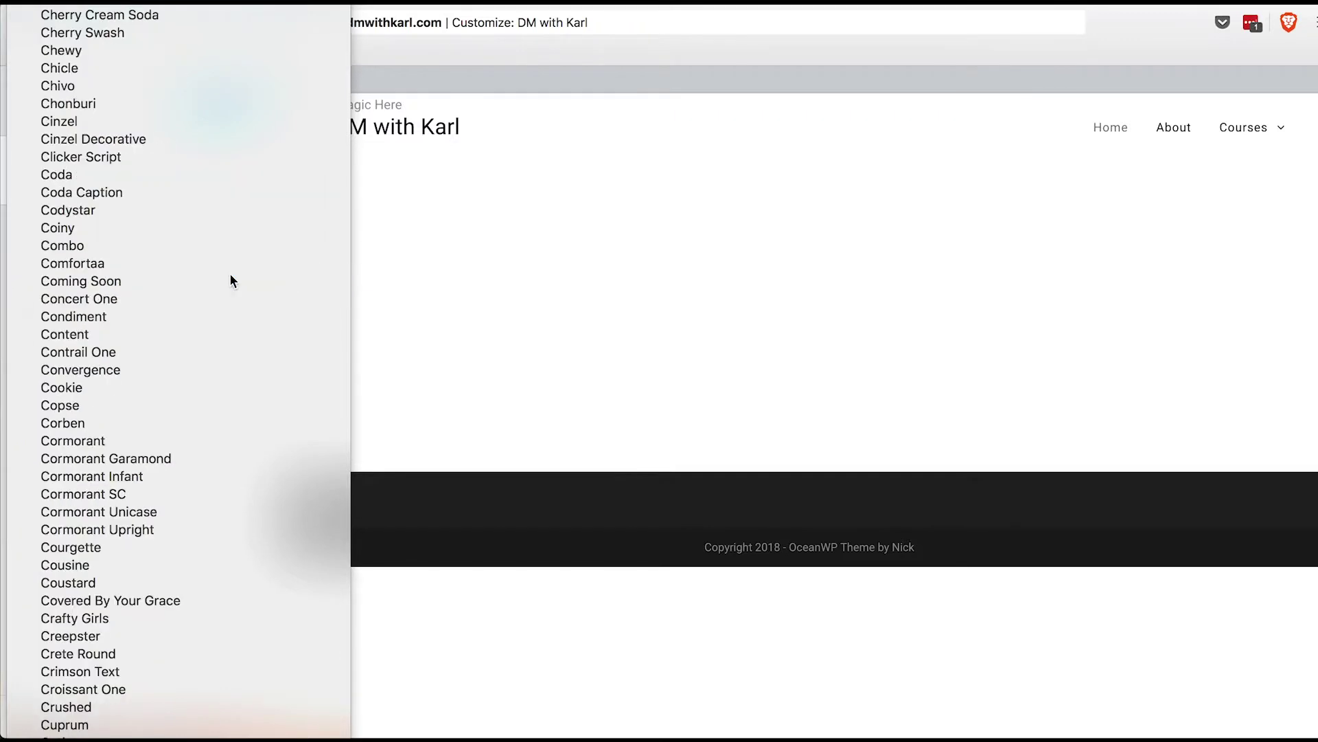
pyautogui.scroll(-1, 229, 273)
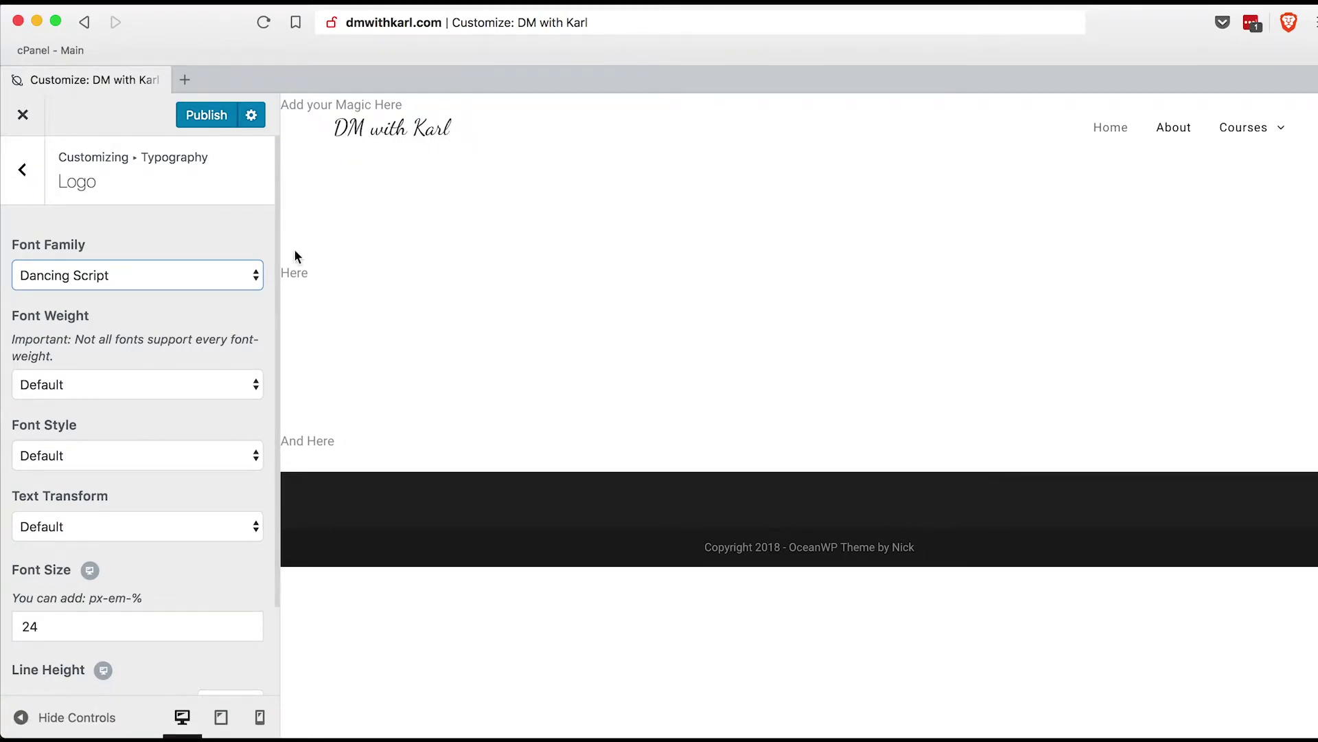
pyautogui.click(210, 284)
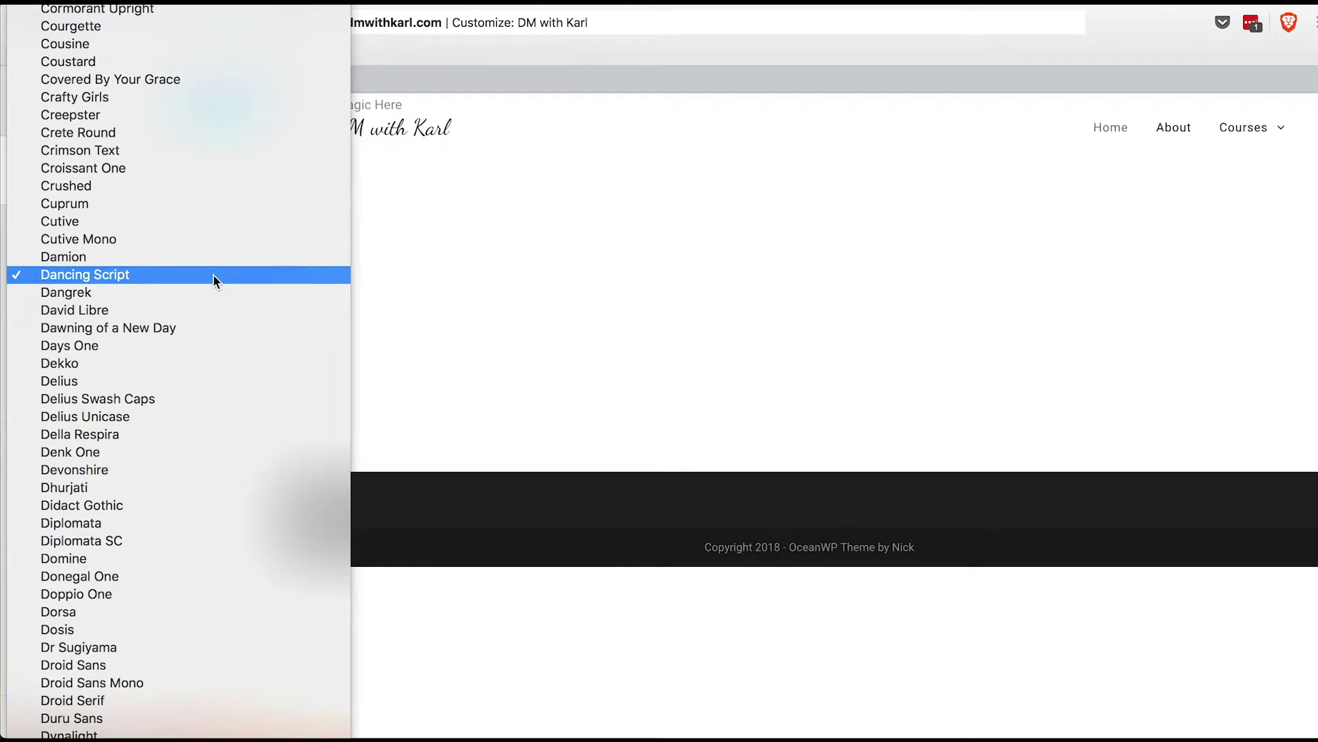
pyautogui.click(125, 526)
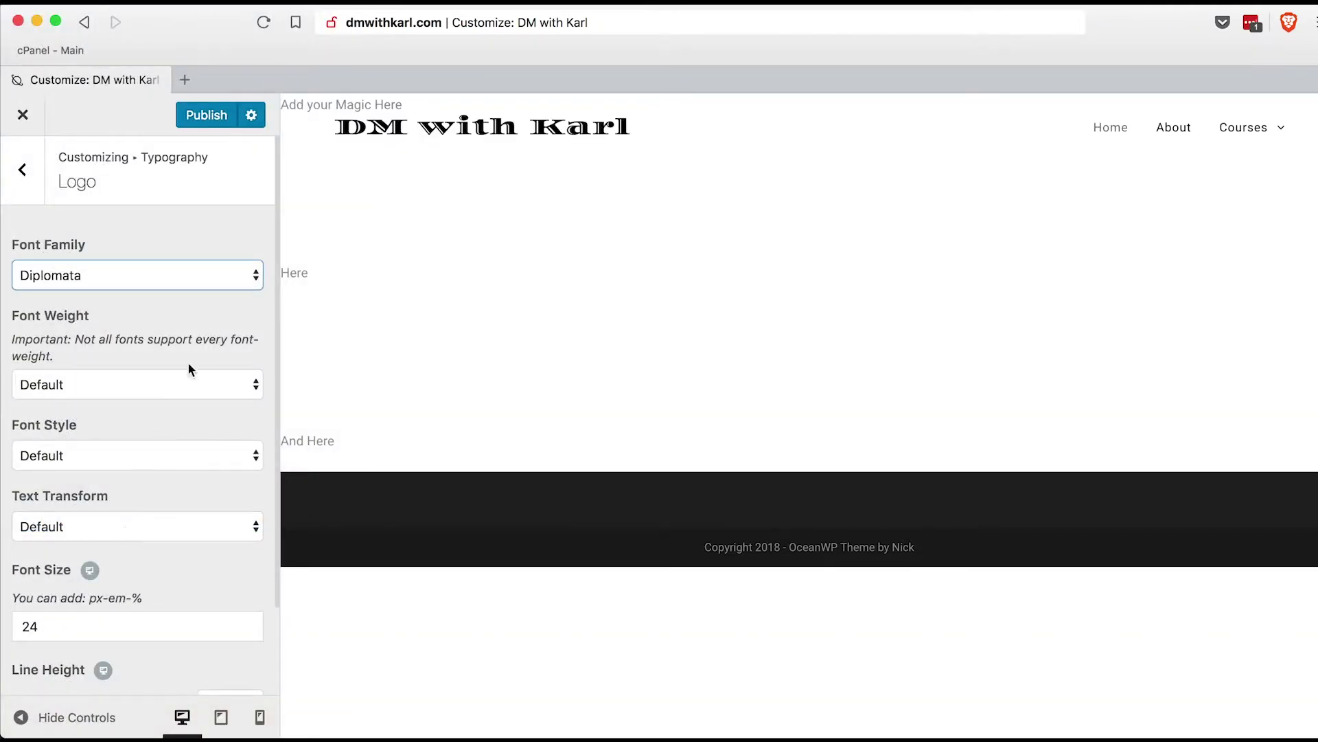
pyautogui.click(245, 277)
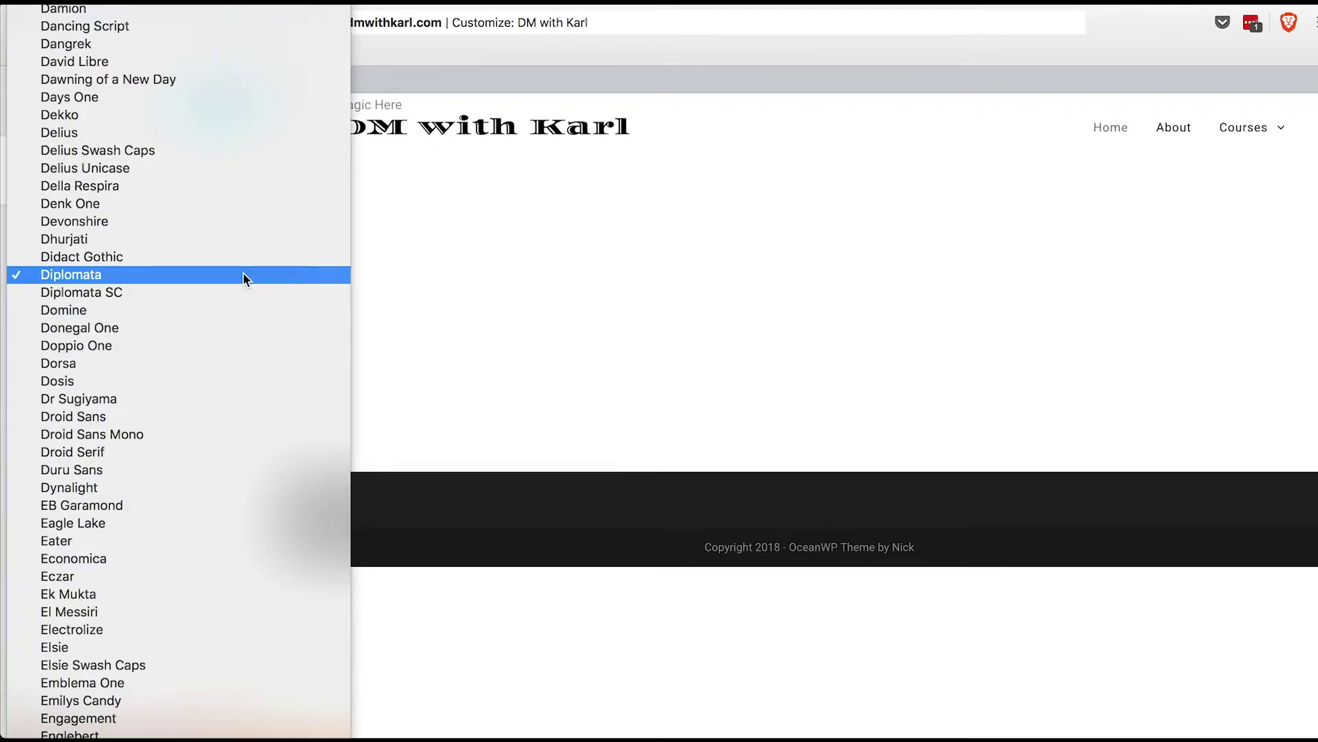
pyautogui.press('Escape')
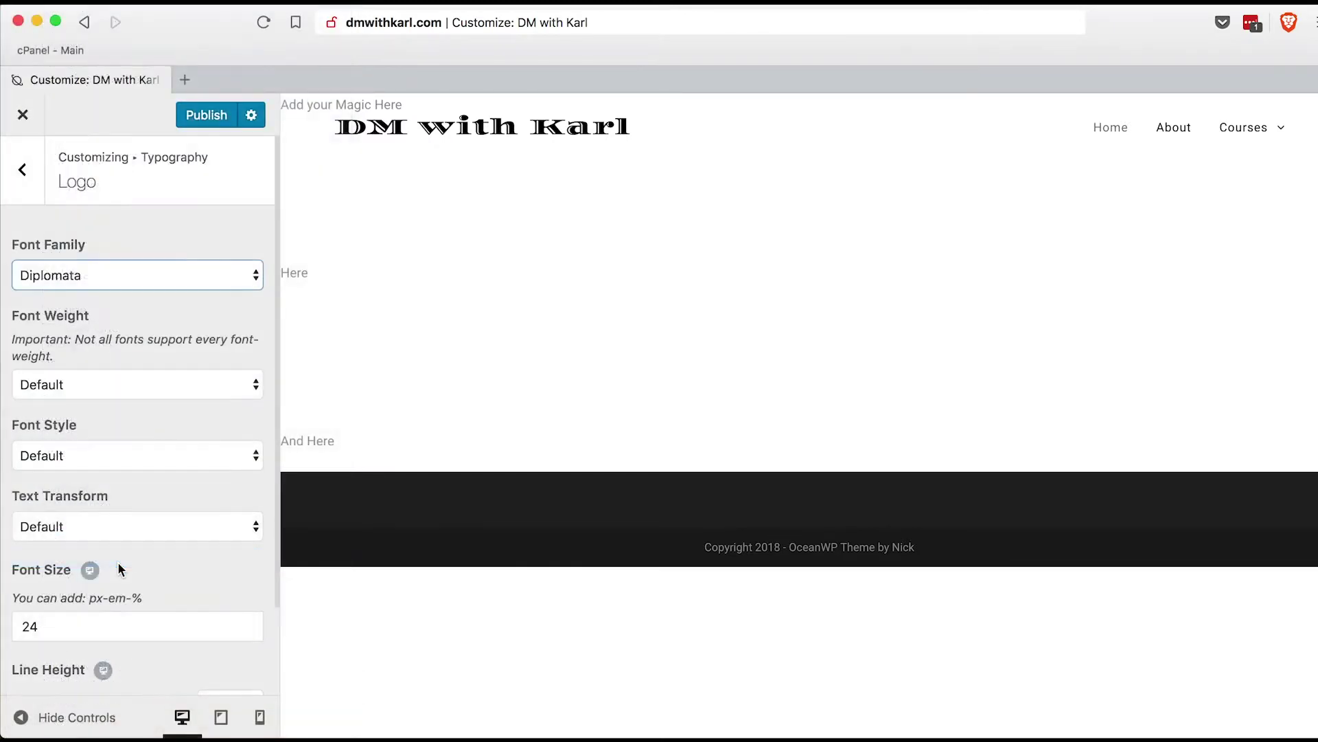
# Set the logo font back to Roboto and publish the Customizer changes
pyautogui.click(228, 280)
pyautogui.scroll(-15, 229, 273)
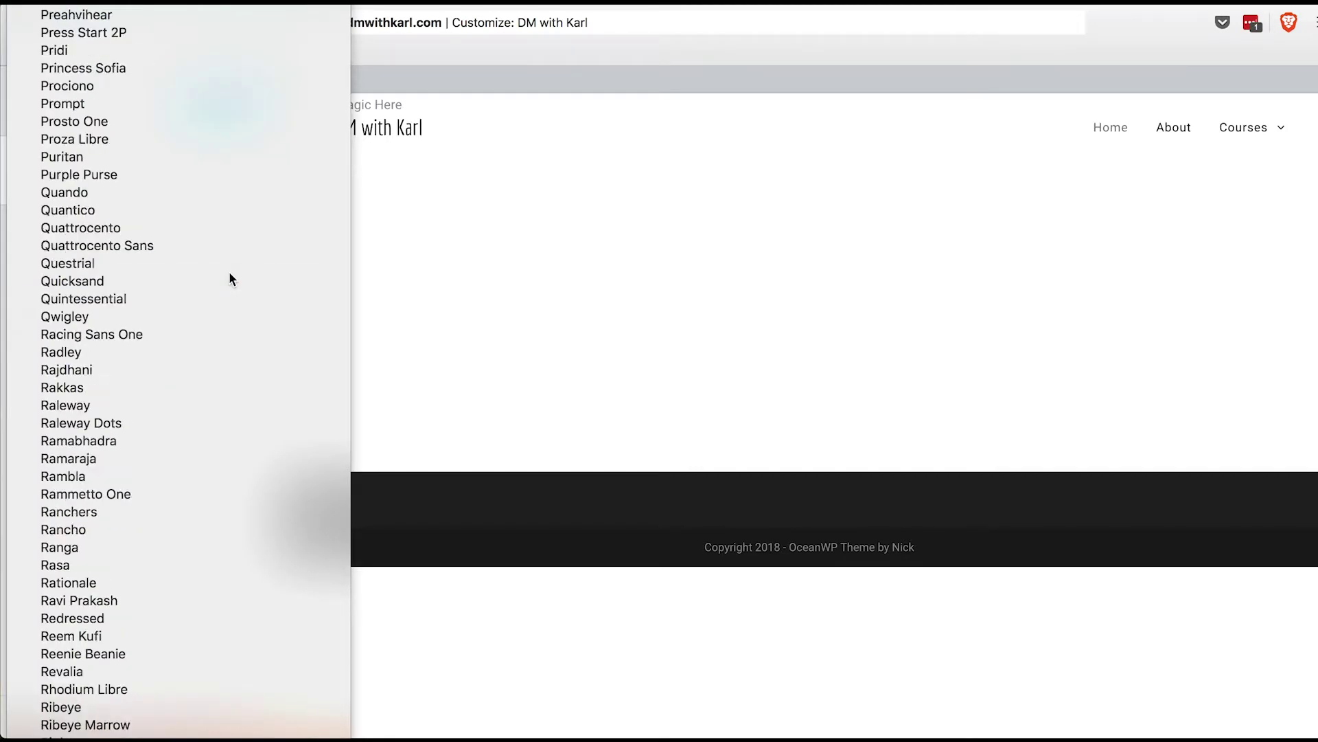
pyautogui.press('Escape')
pyautogui.write('roboto')
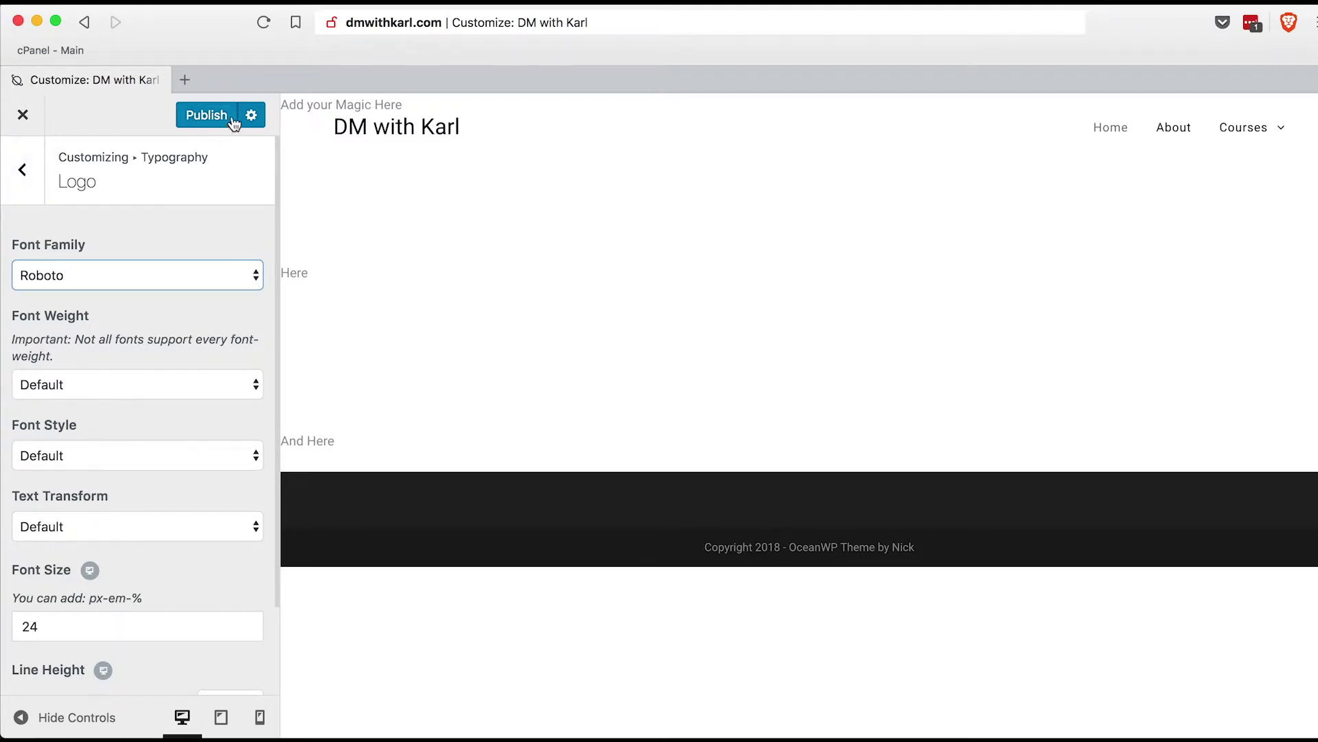
pyautogui.click(206, 116)
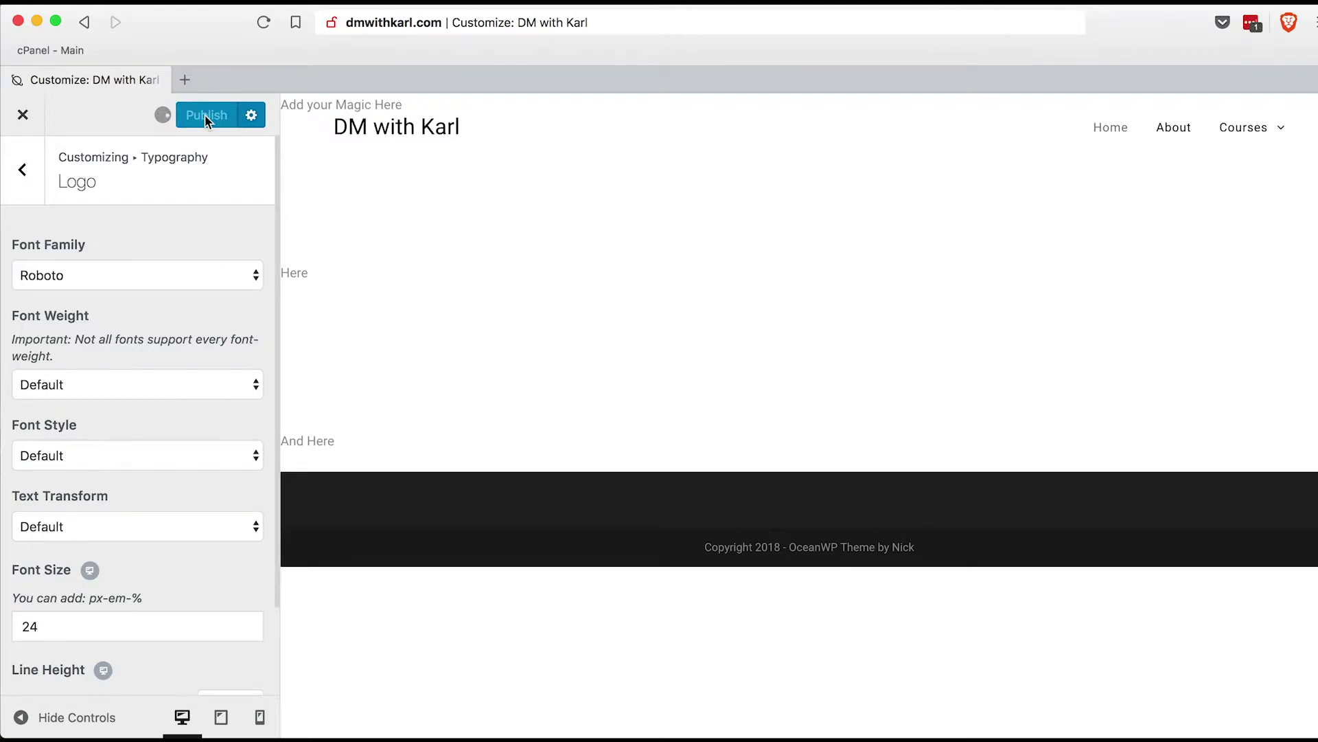
# Close the Customizer, edit Home from the Pages list, and open it in Elementor
pyautogui.click(22, 118)
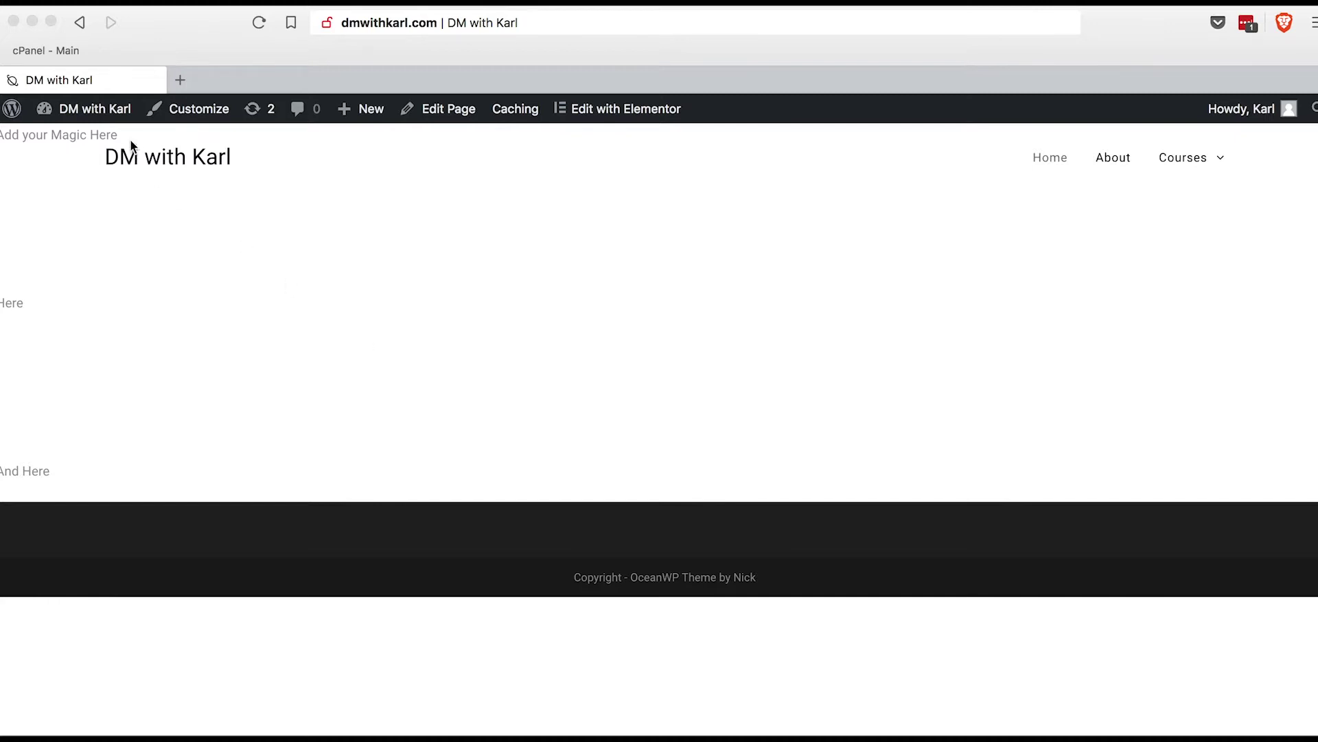
pyautogui.click(70, 118)
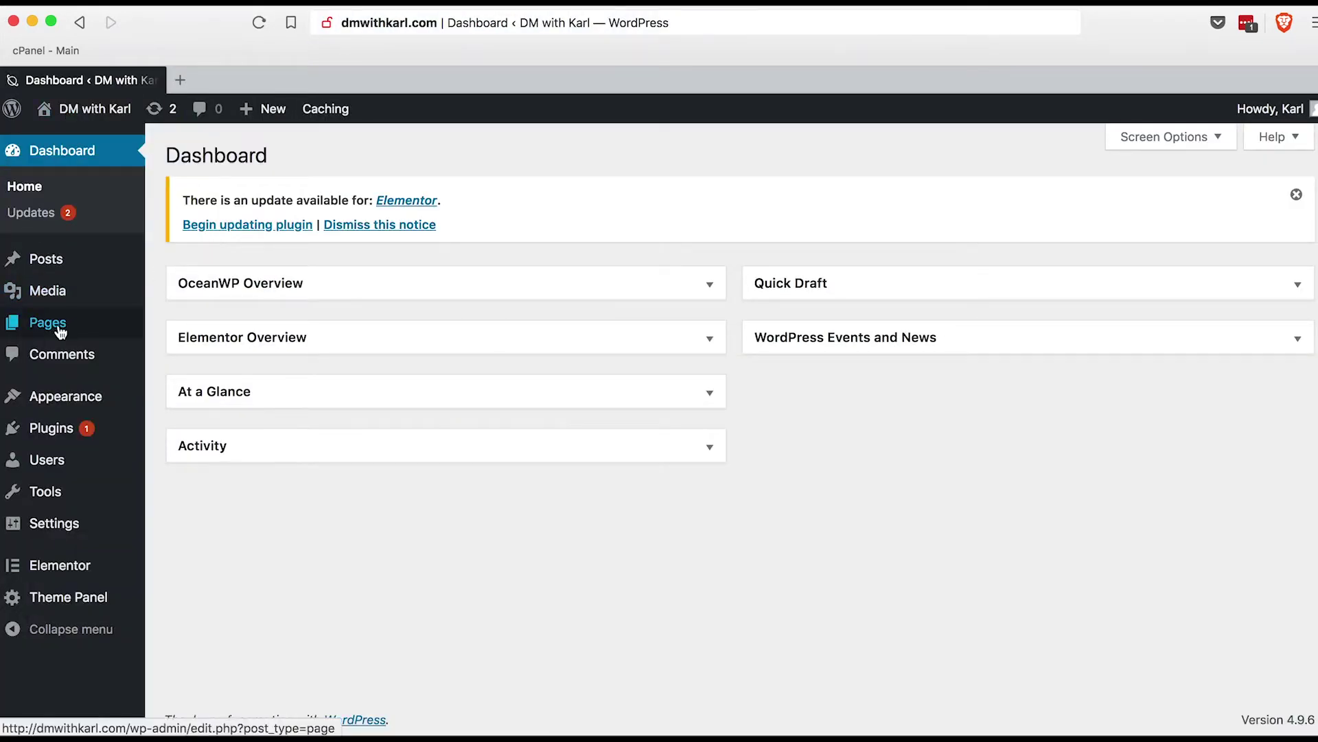
pyautogui.click(51, 328)
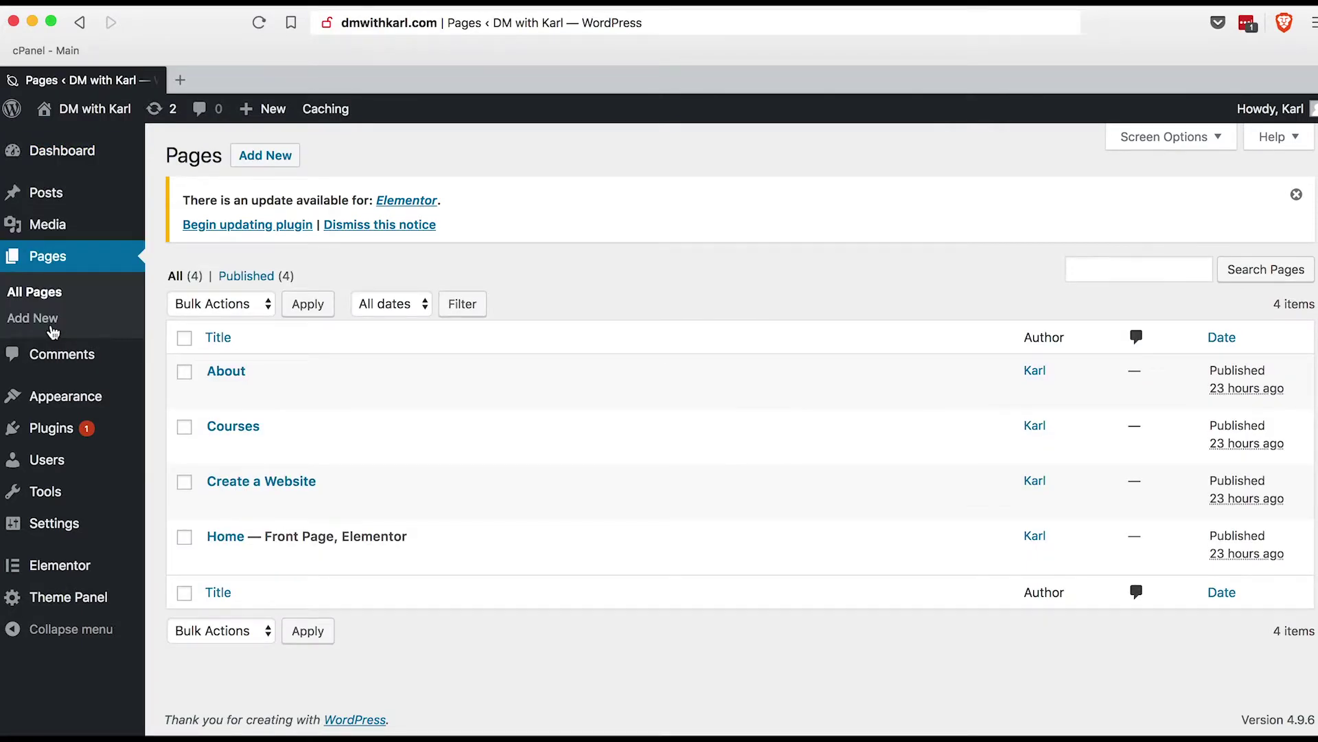
pyautogui.moveTo(219, 565)
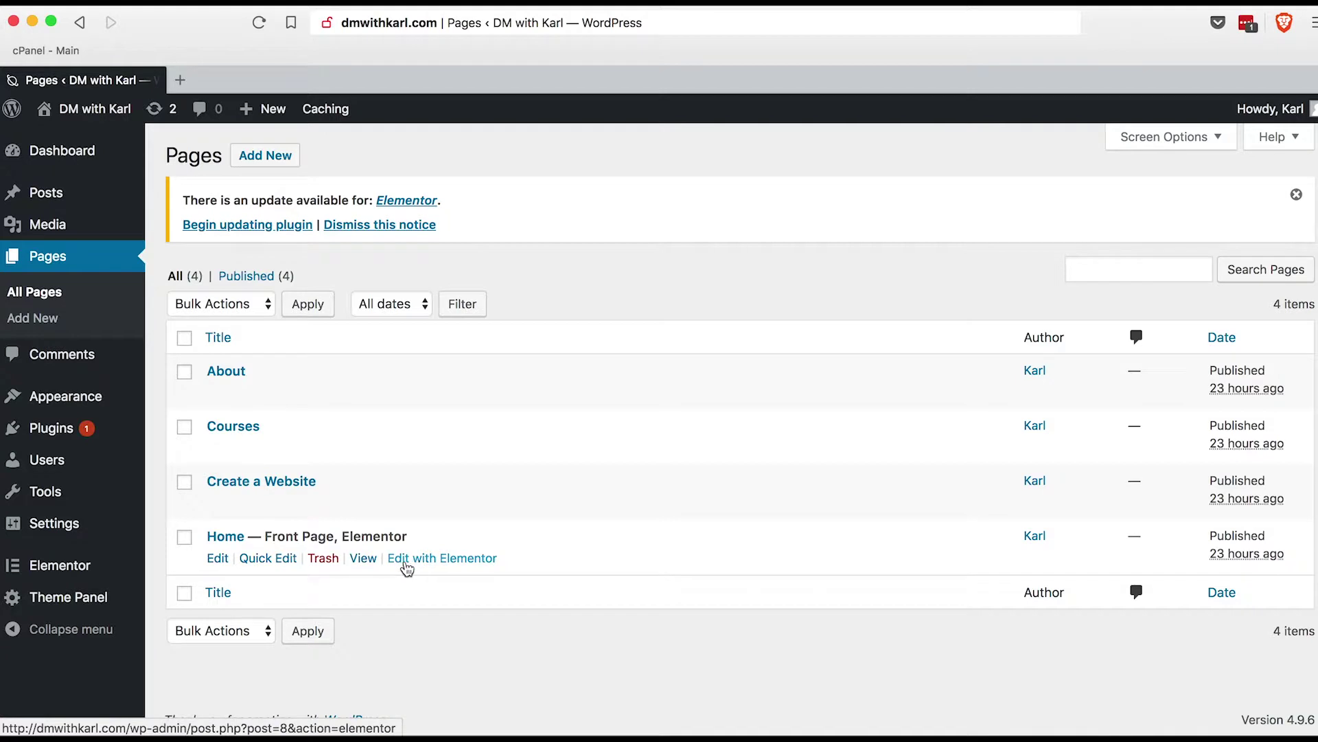
pyautogui.click(219, 560)
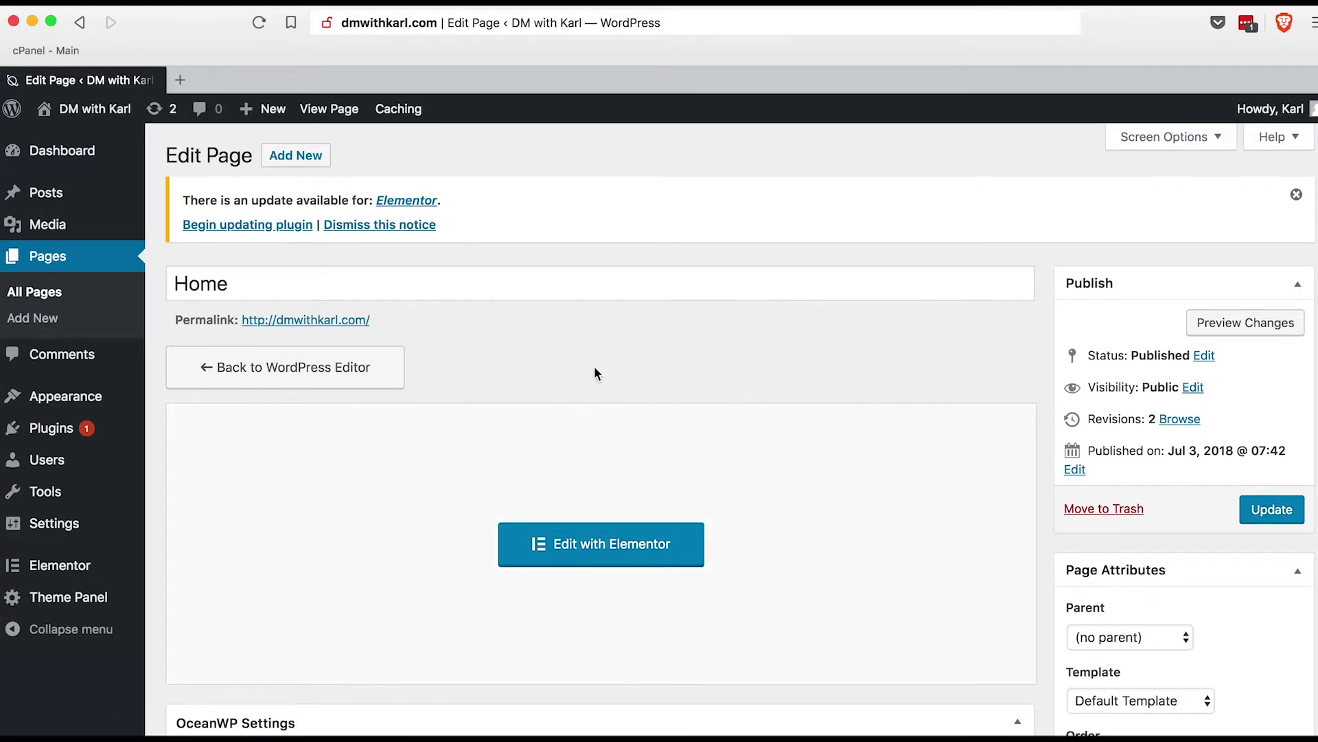
pyautogui.click(85, 111)
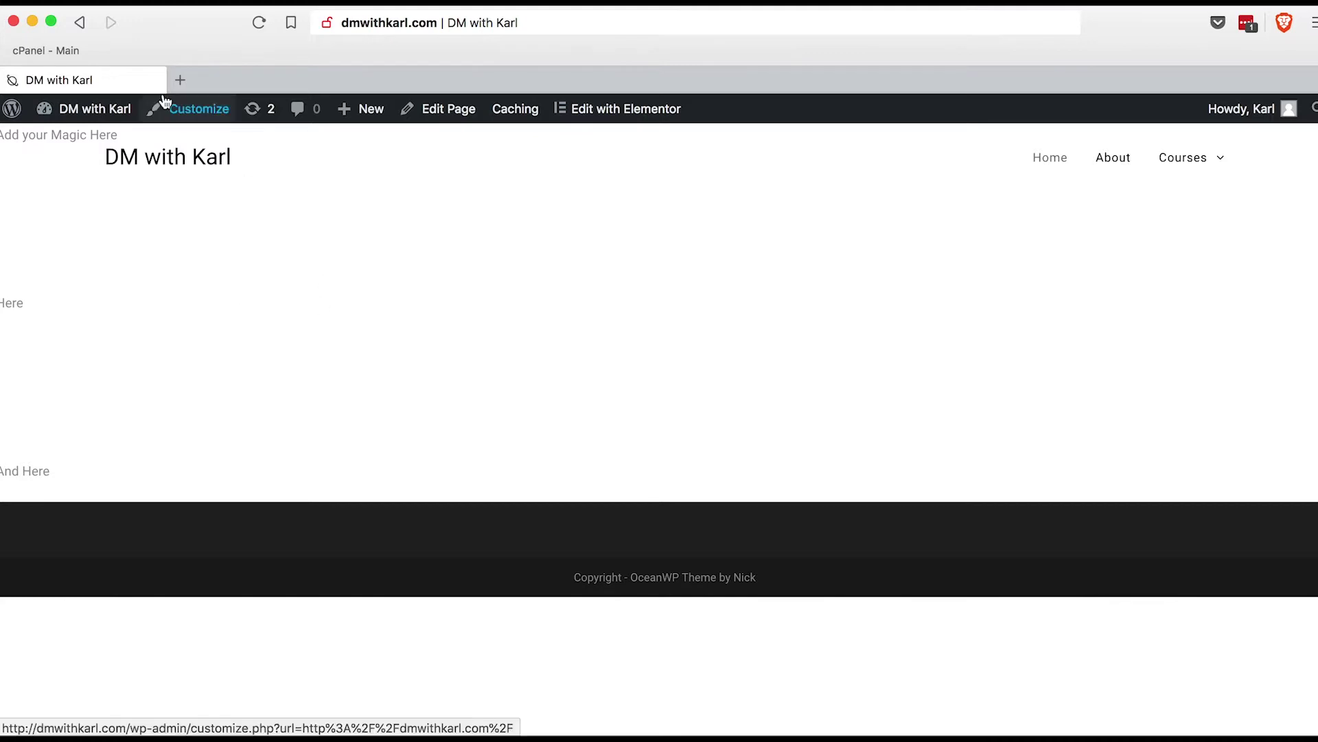
pyautogui.click(611, 116)
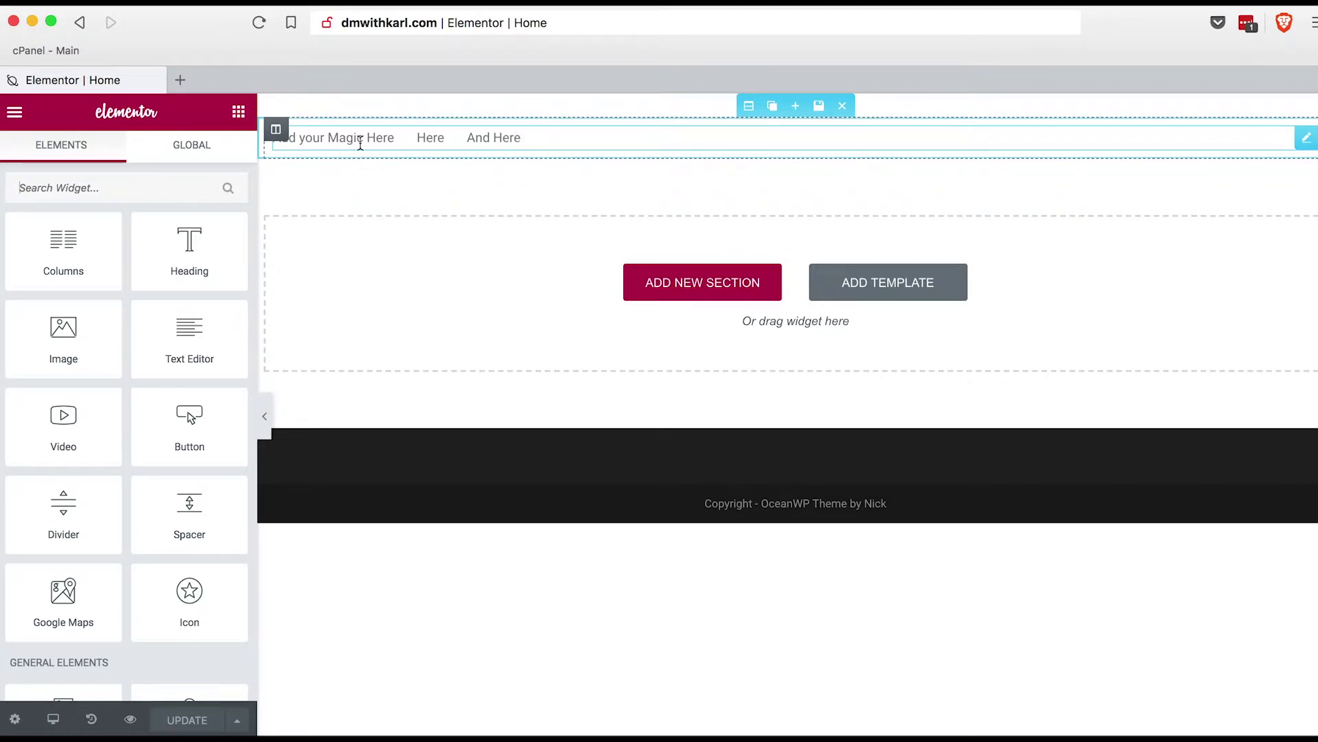
# Delete the top placeholder text block and add a single-column section
pyautogui.click(671, 132)
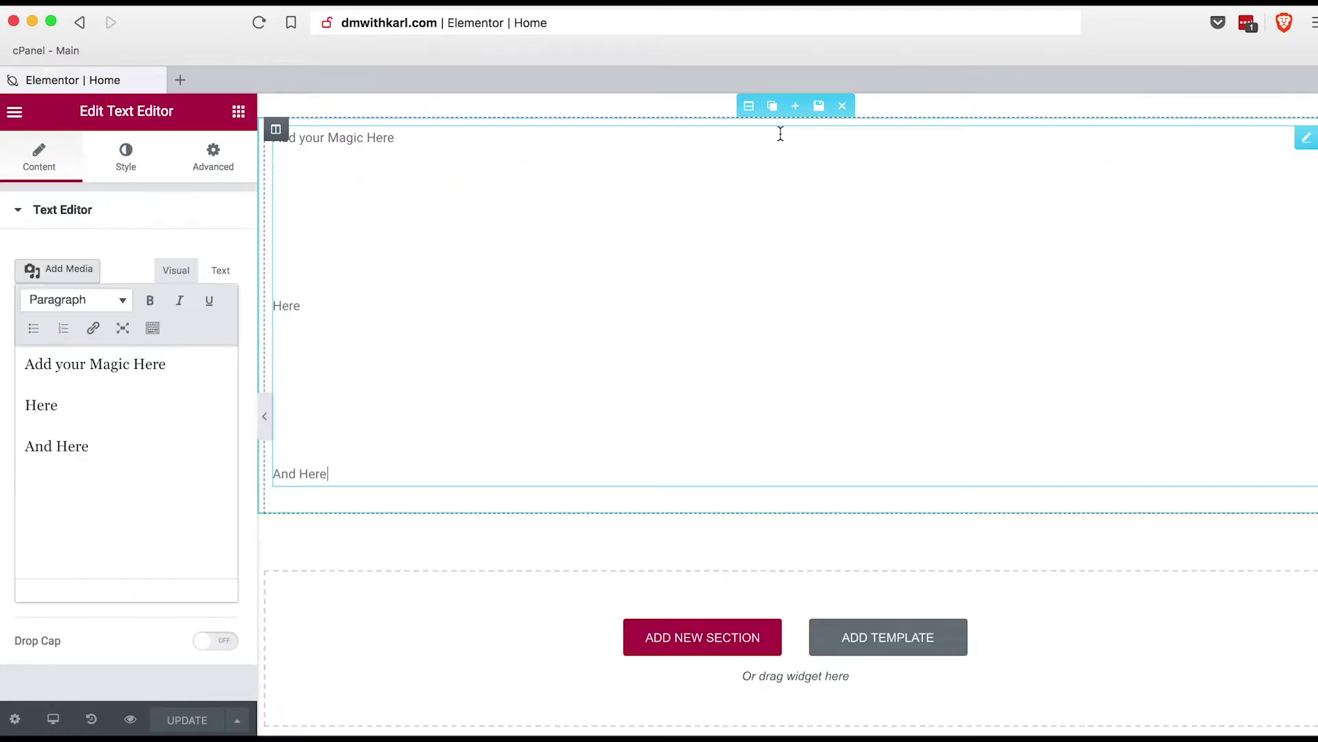
pyautogui.click(843, 108)
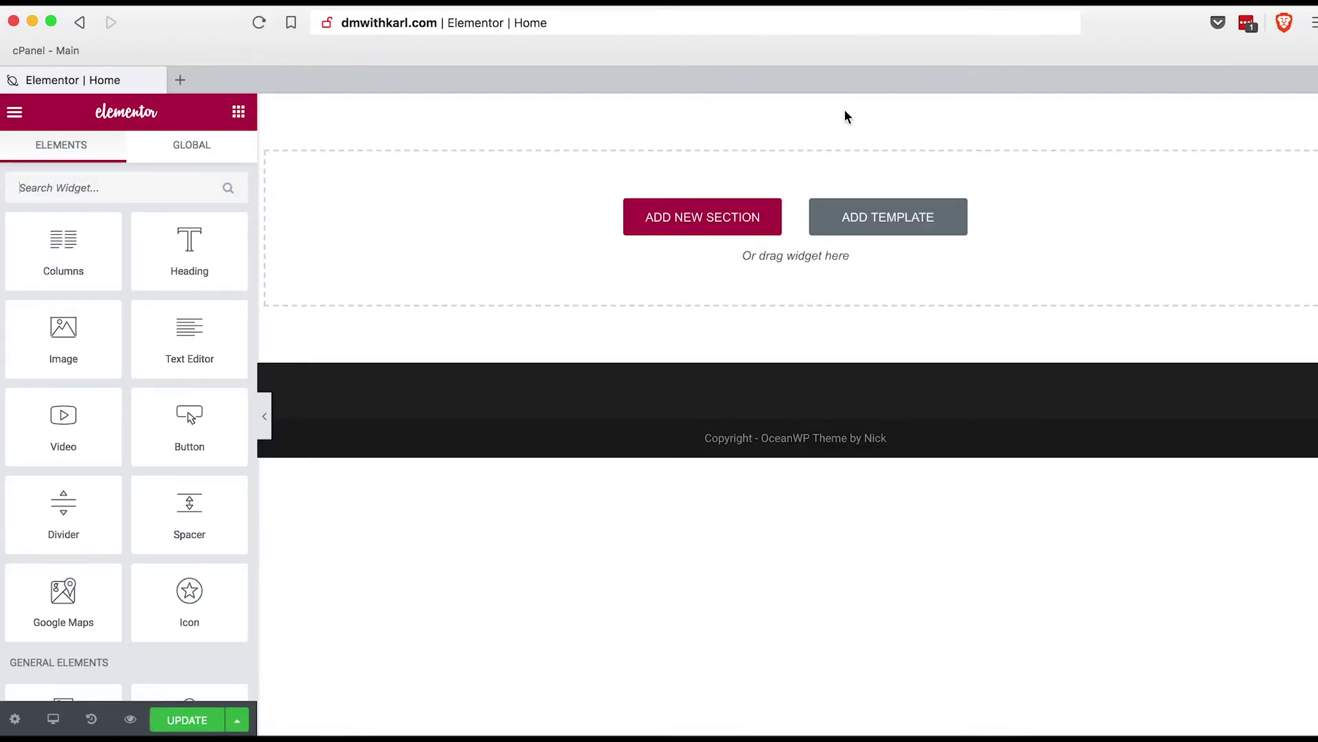
pyautogui.click(695, 225)
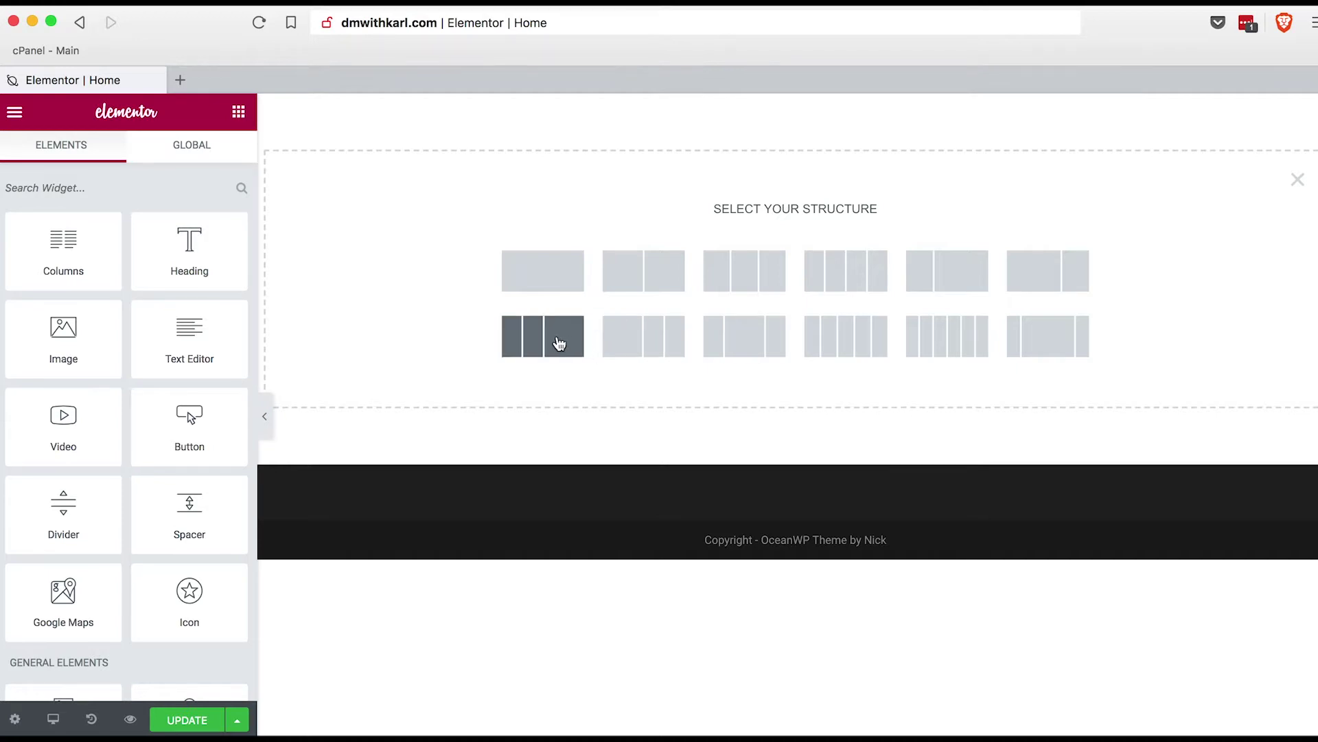
pyautogui.click(543, 280)
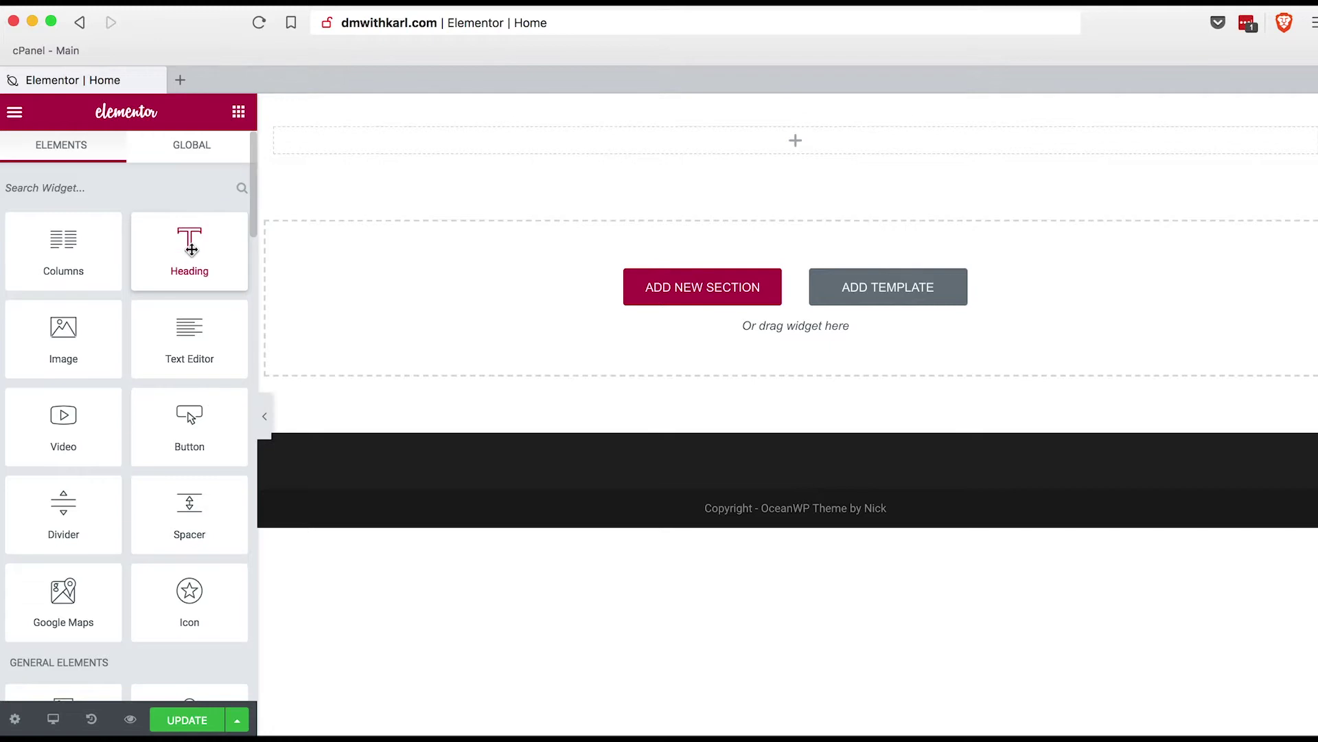
# Drop a Heading widget into the section, title it 'Freedom', and center it
pyautogui.moveTo(190, 247); pyautogui.dragTo(776, 149)
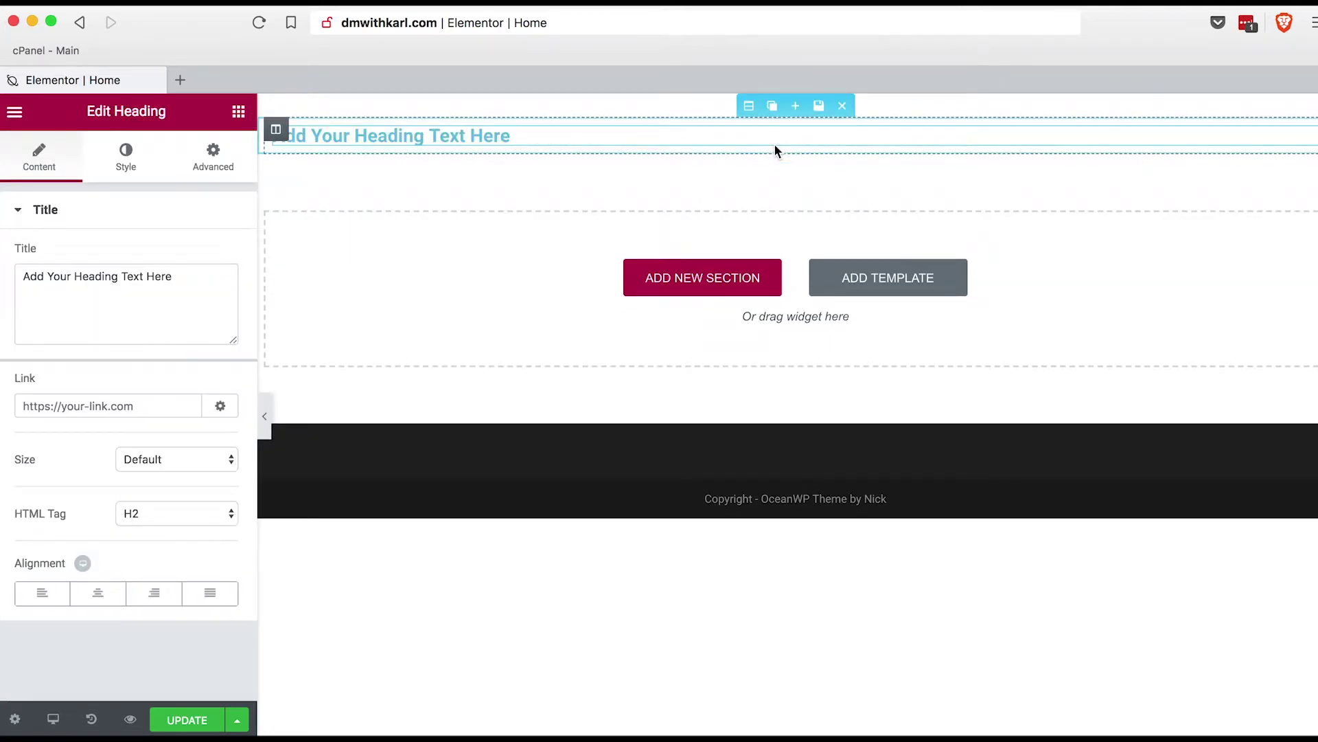
pyautogui.click(499, 134)
pyautogui.moveTo(184, 282); pyautogui.dragTo(10, 282)
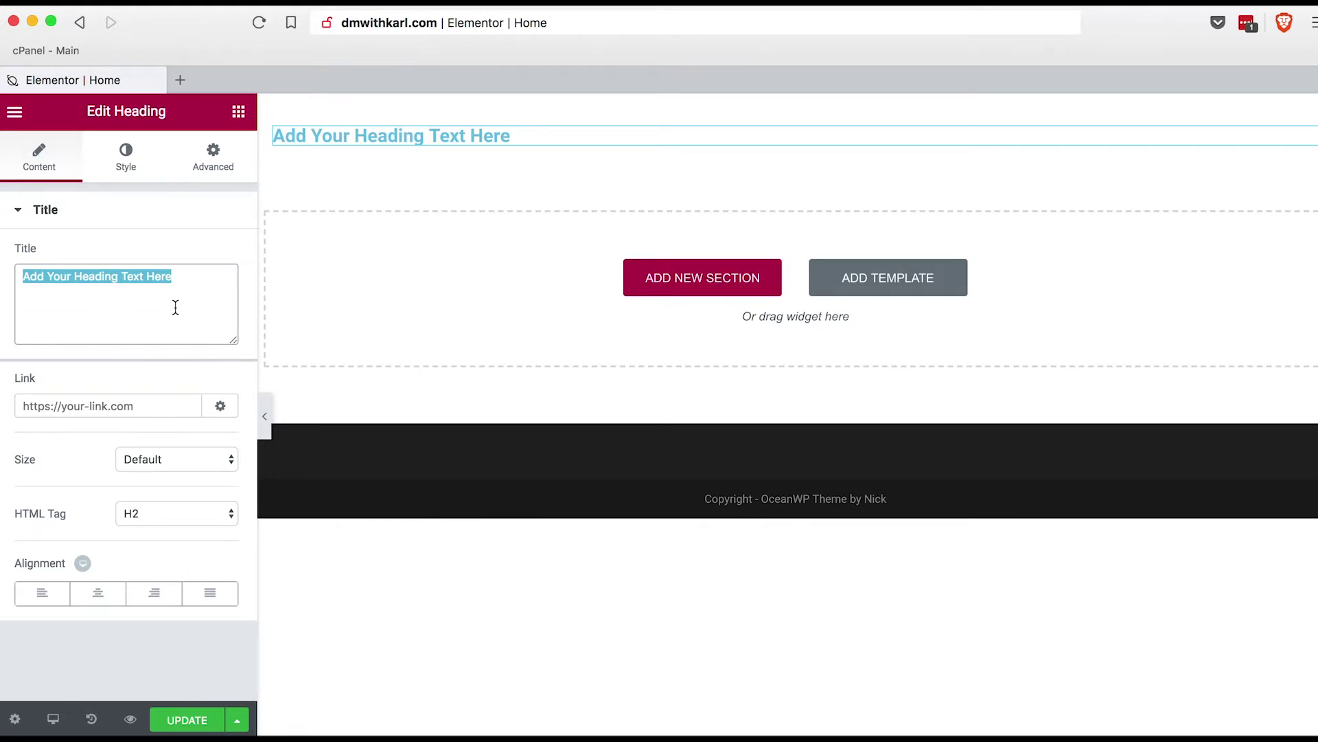
pyautogui.write('Free')
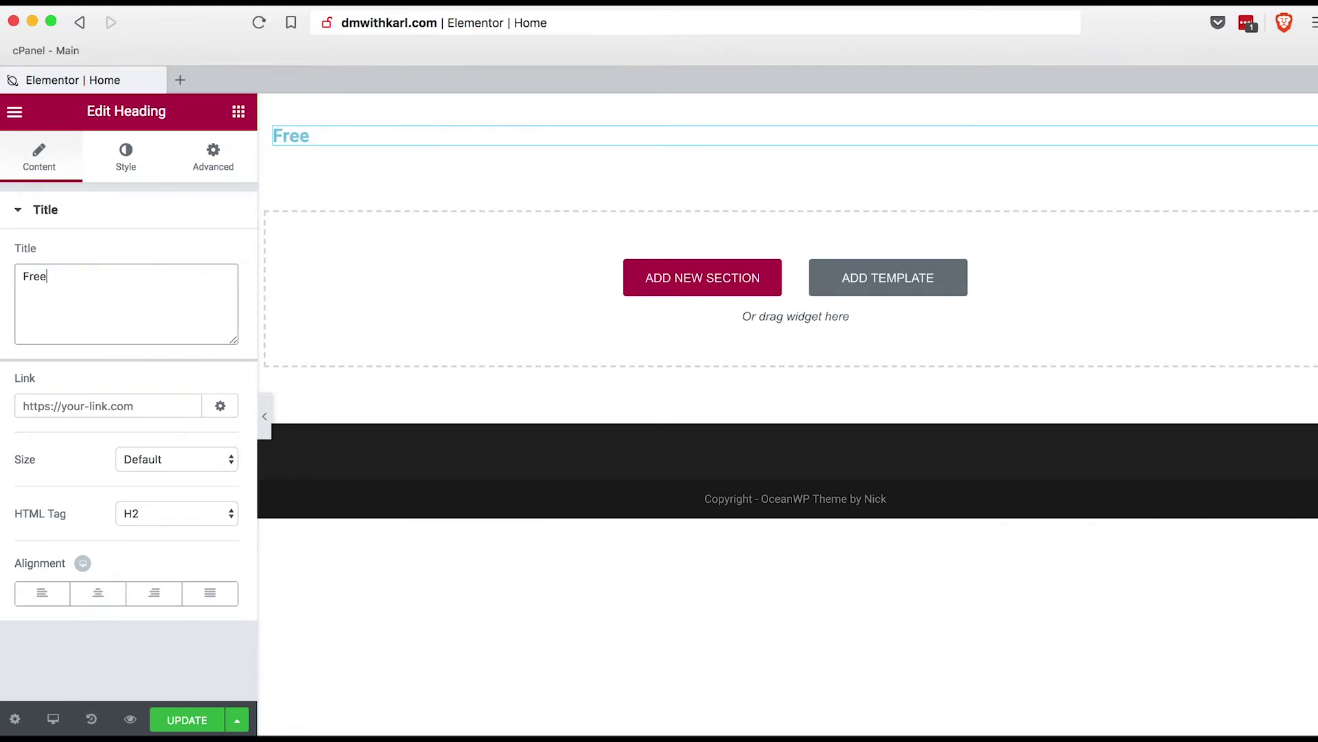
pyautogui.write('dom')
pyautogui.click(105, 601)
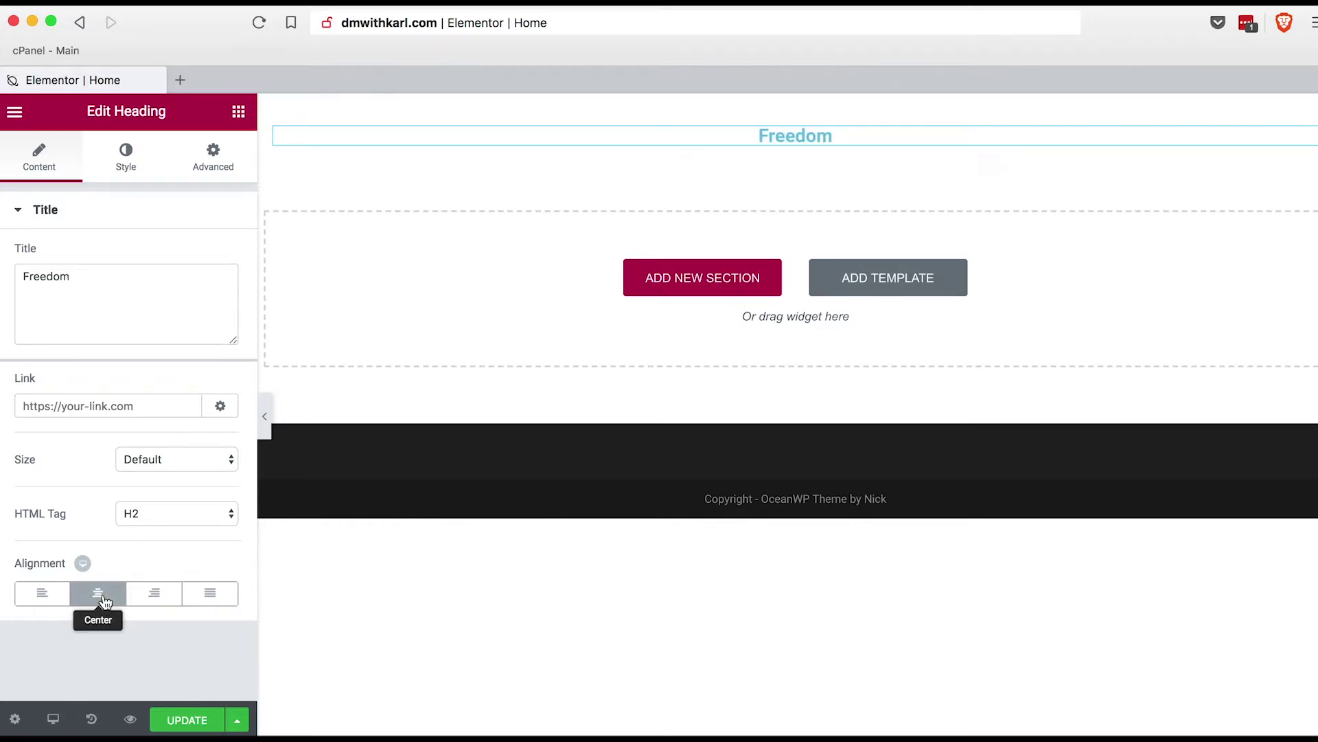
pyautogui.click(127, 161)
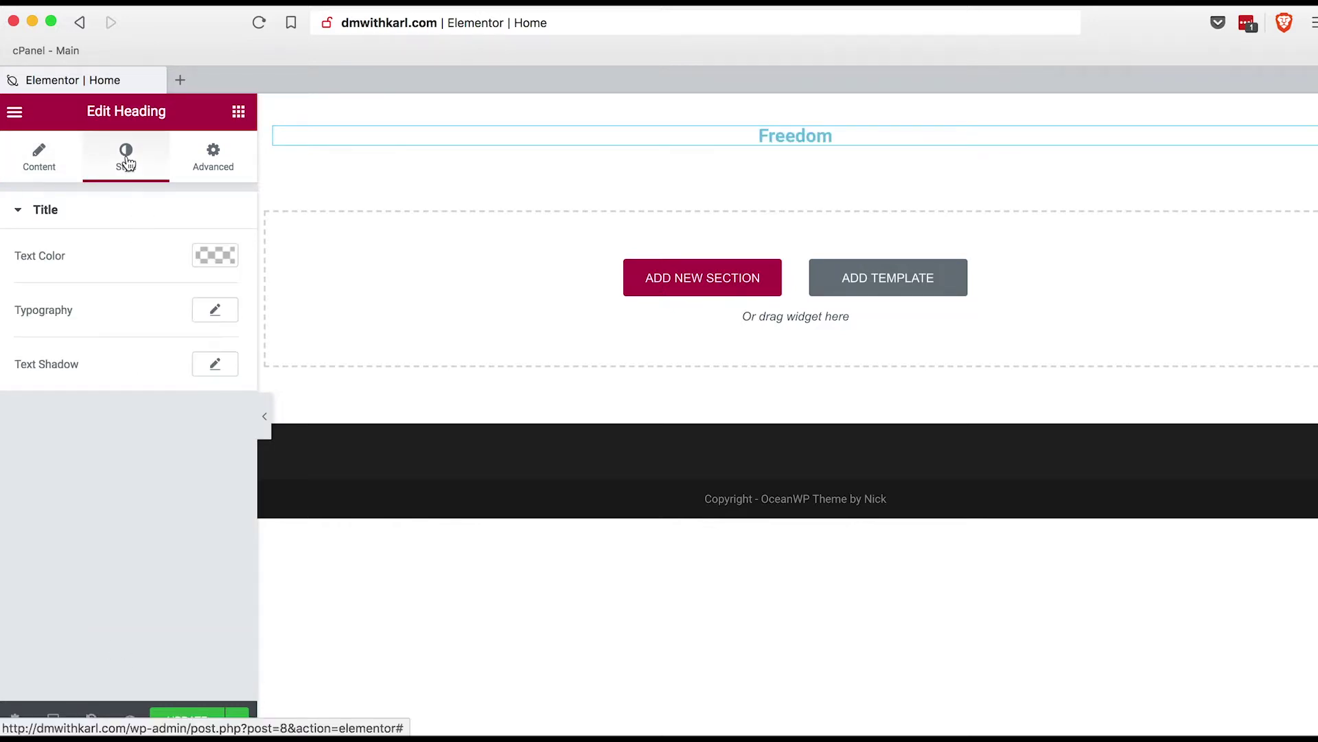
# Make the Freedom heading text black and set its font family to Roboto
pyautogui.click(212, 256)
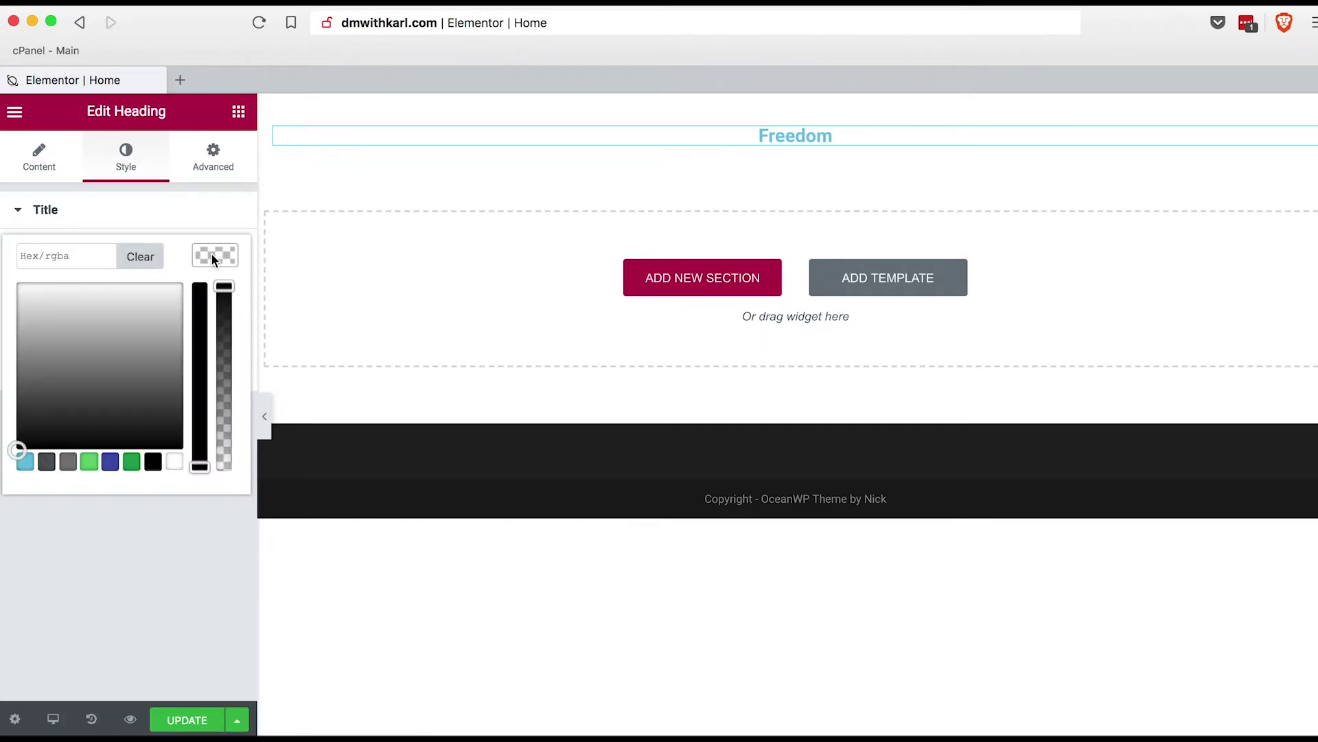
pyautogui.click(153, 464)
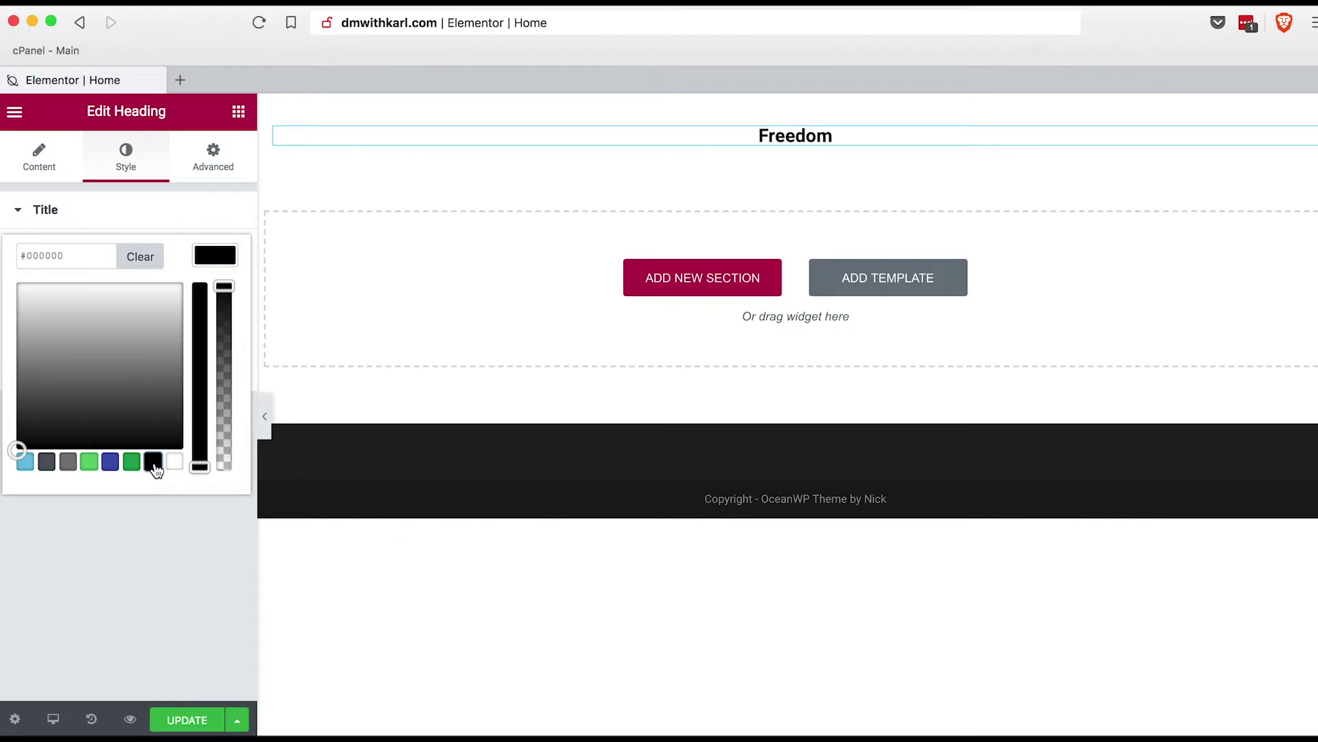
pyautogui.click(201, 256)
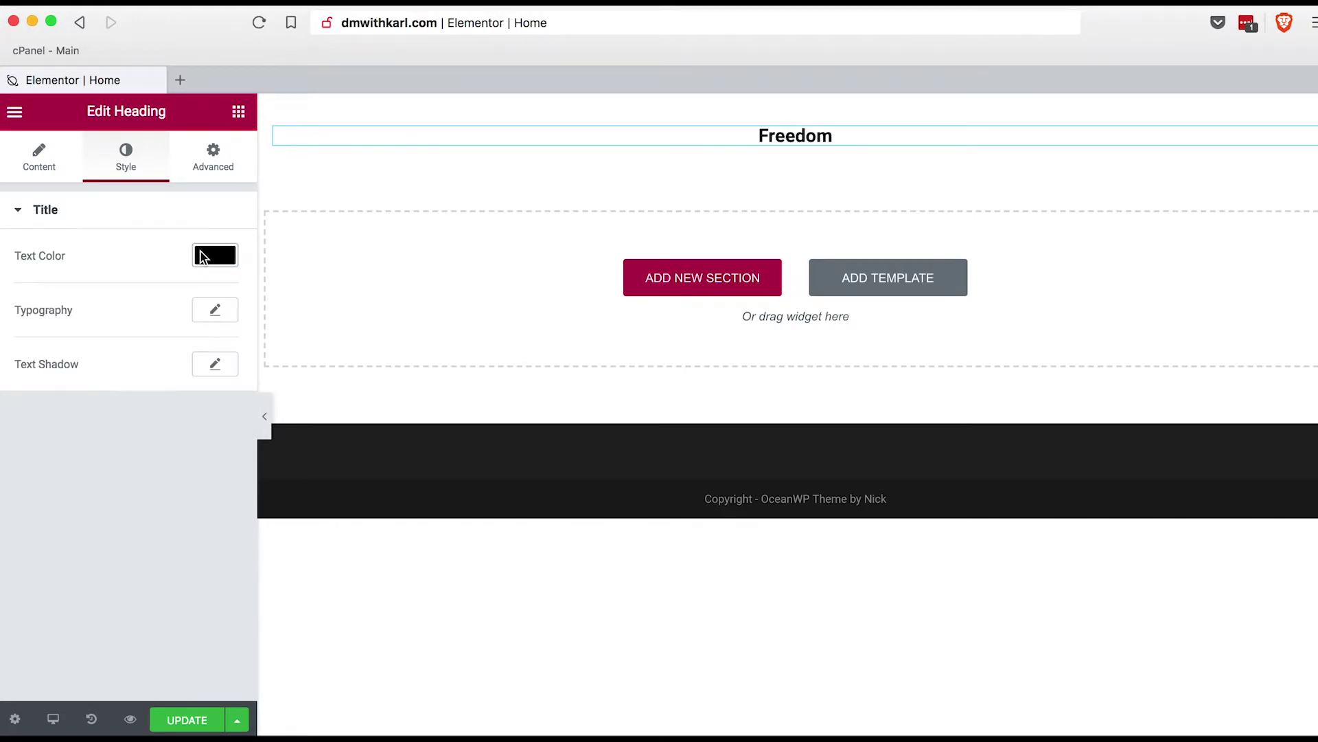
pyautogui.click(216, 310)
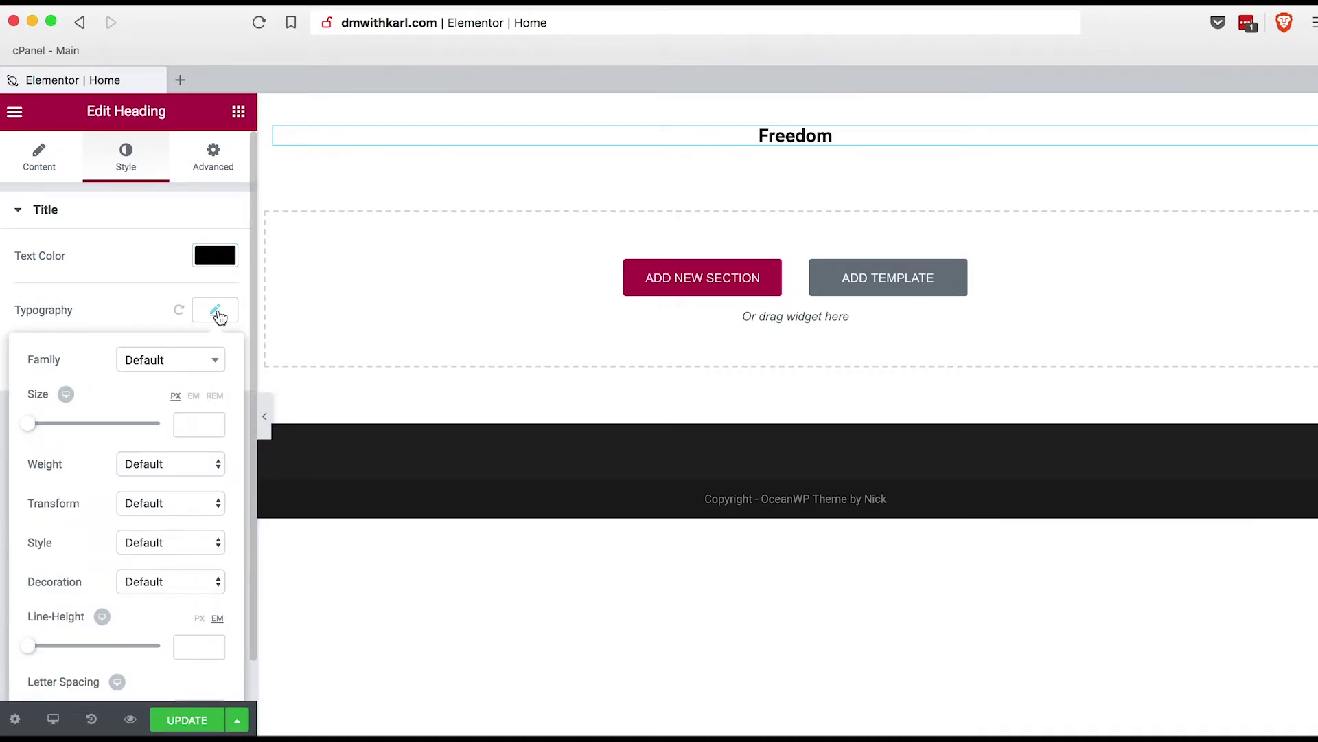
pyautogui.click(210, 361)
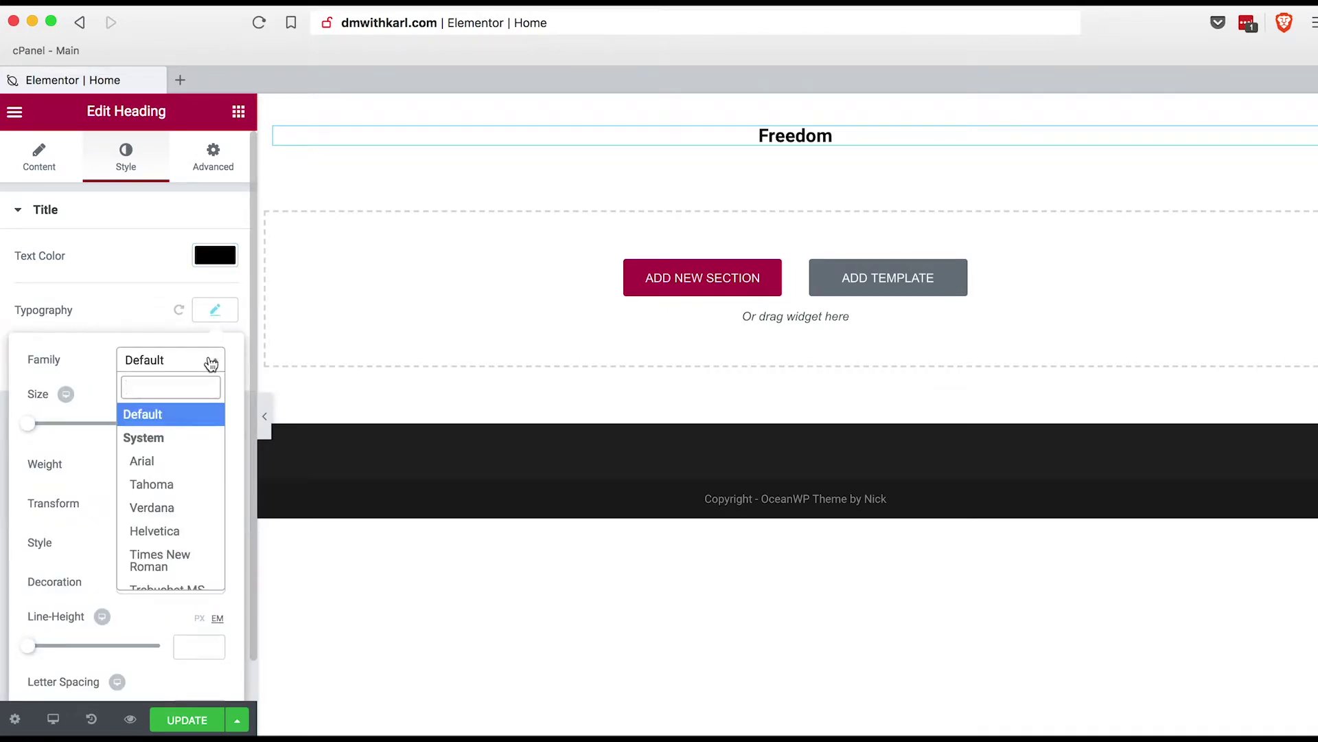
pyautogui.write('robo')
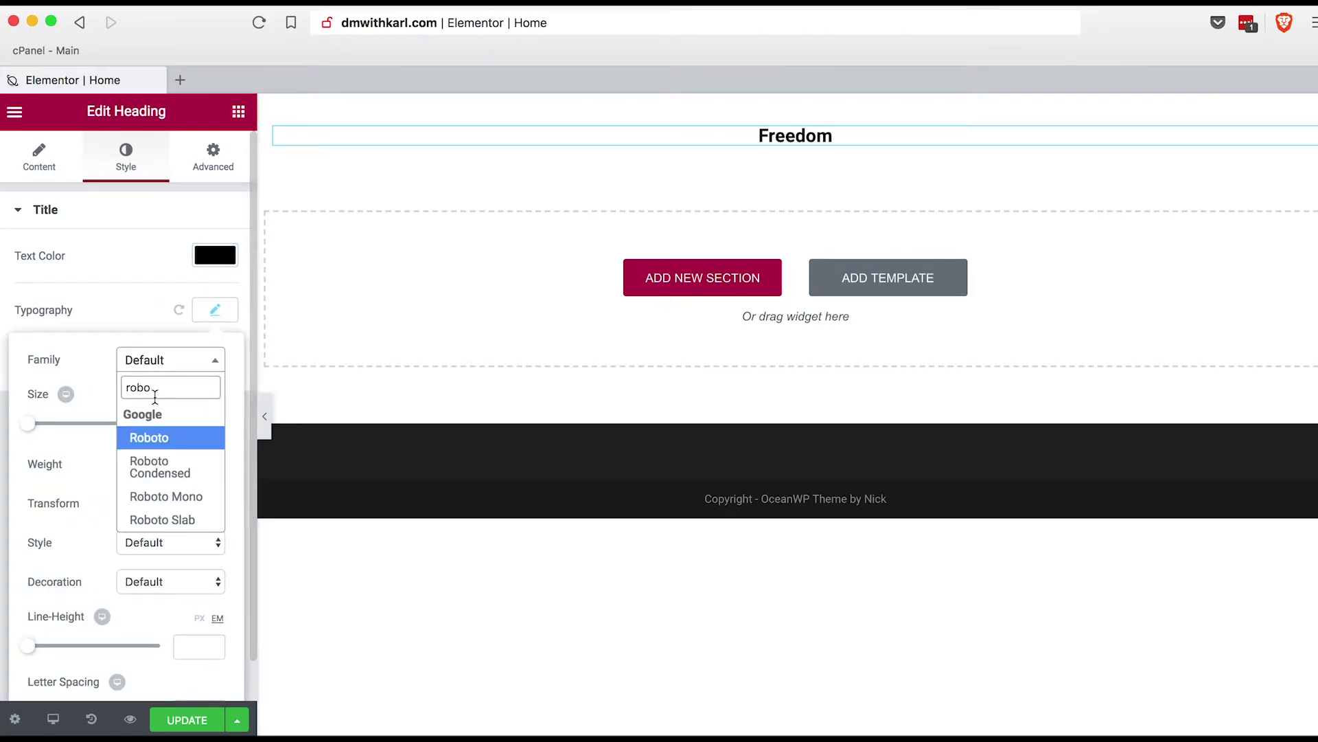
pyautogui.click(151, 438)
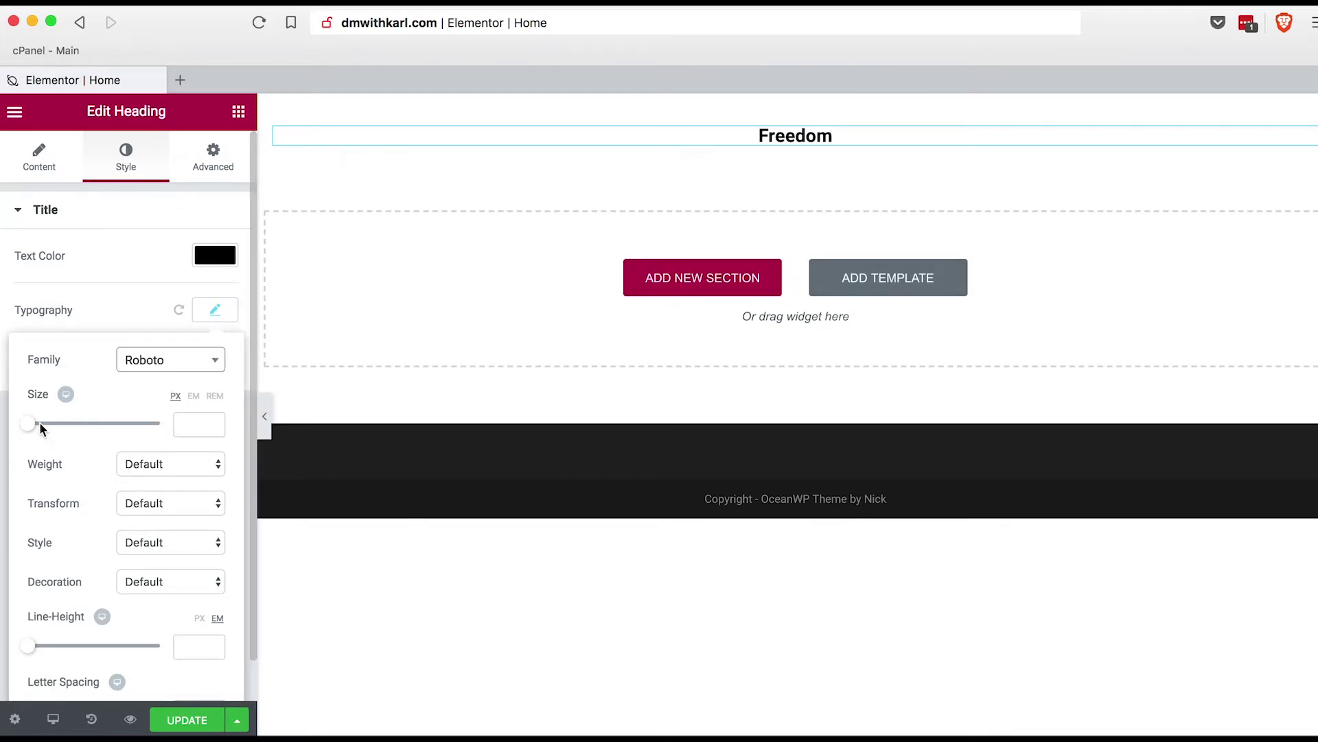
# Set the heading size to 78 px, weight 600 and letter spacing 1.9
pyautogui.moveTo(29, 423); pyautogui.dragTo(80, 421)
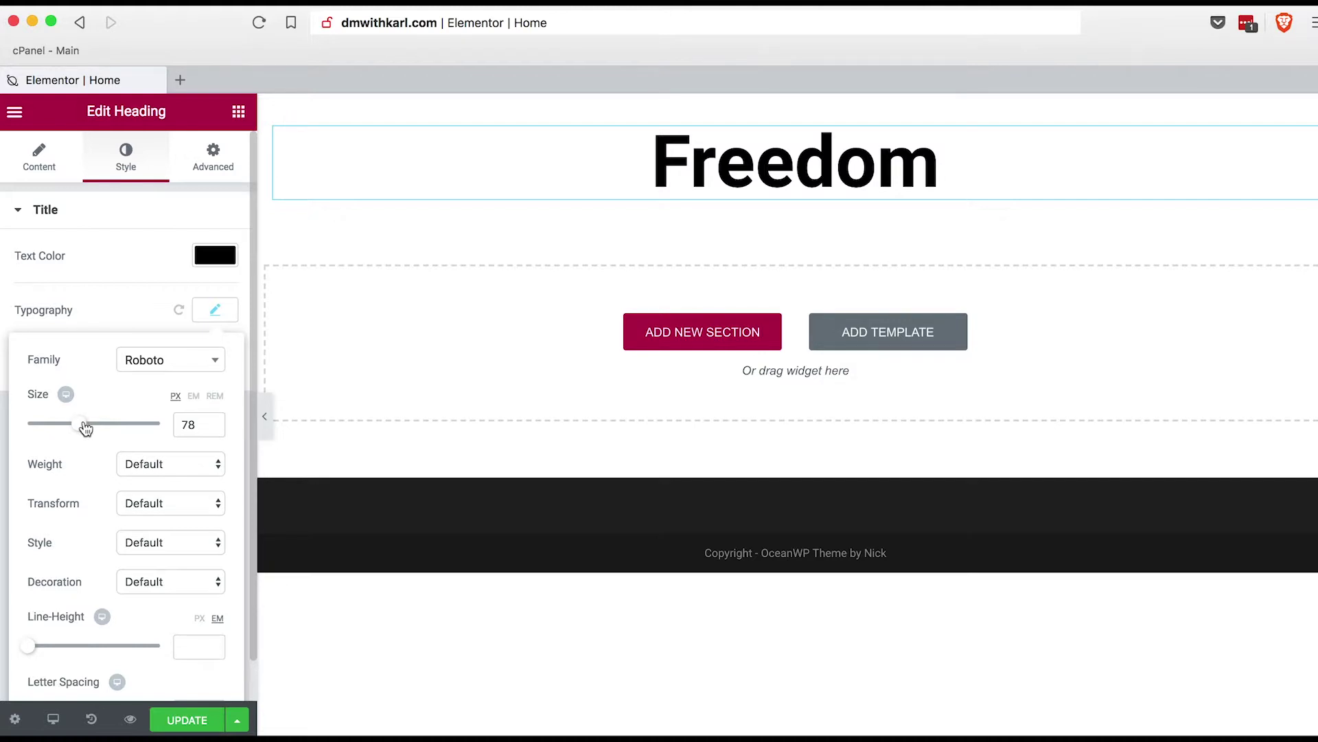
pyautogui.click(172, 463)
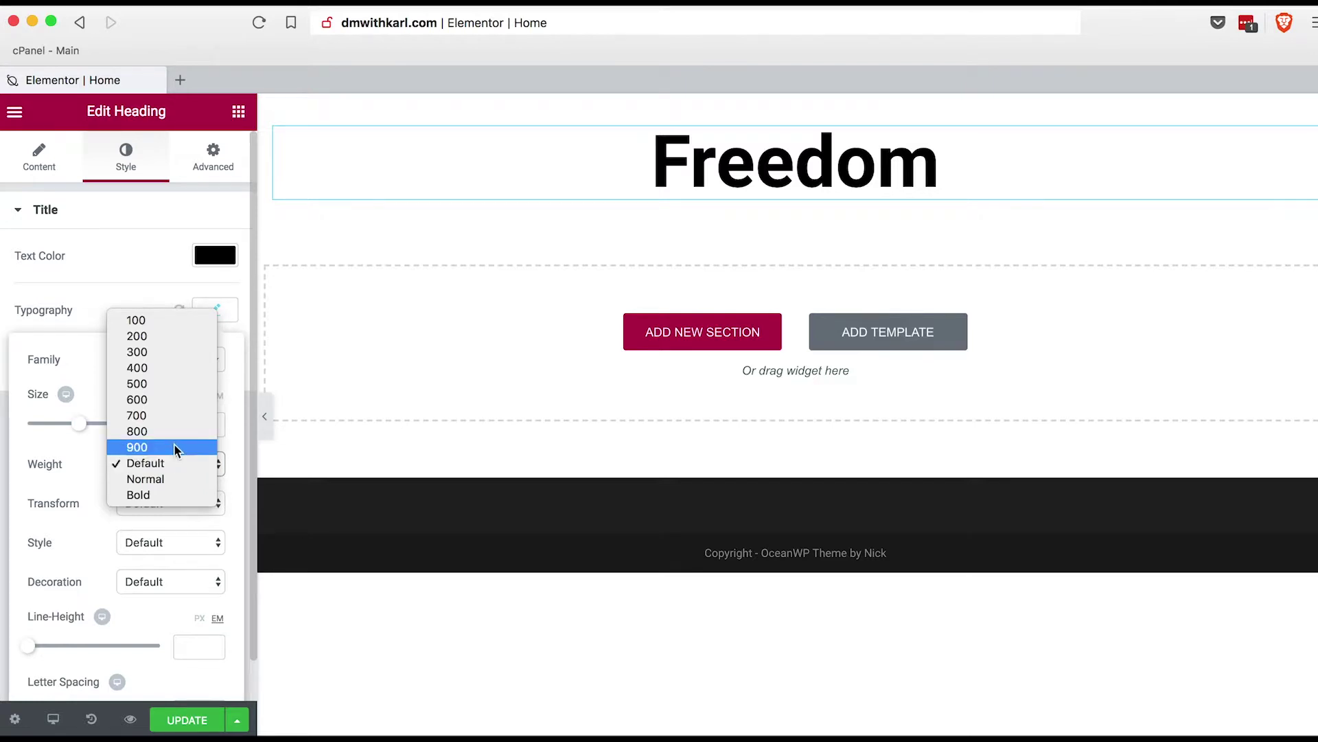
pyautogui.click(172, 319)
pyautogui.click(199, 465)
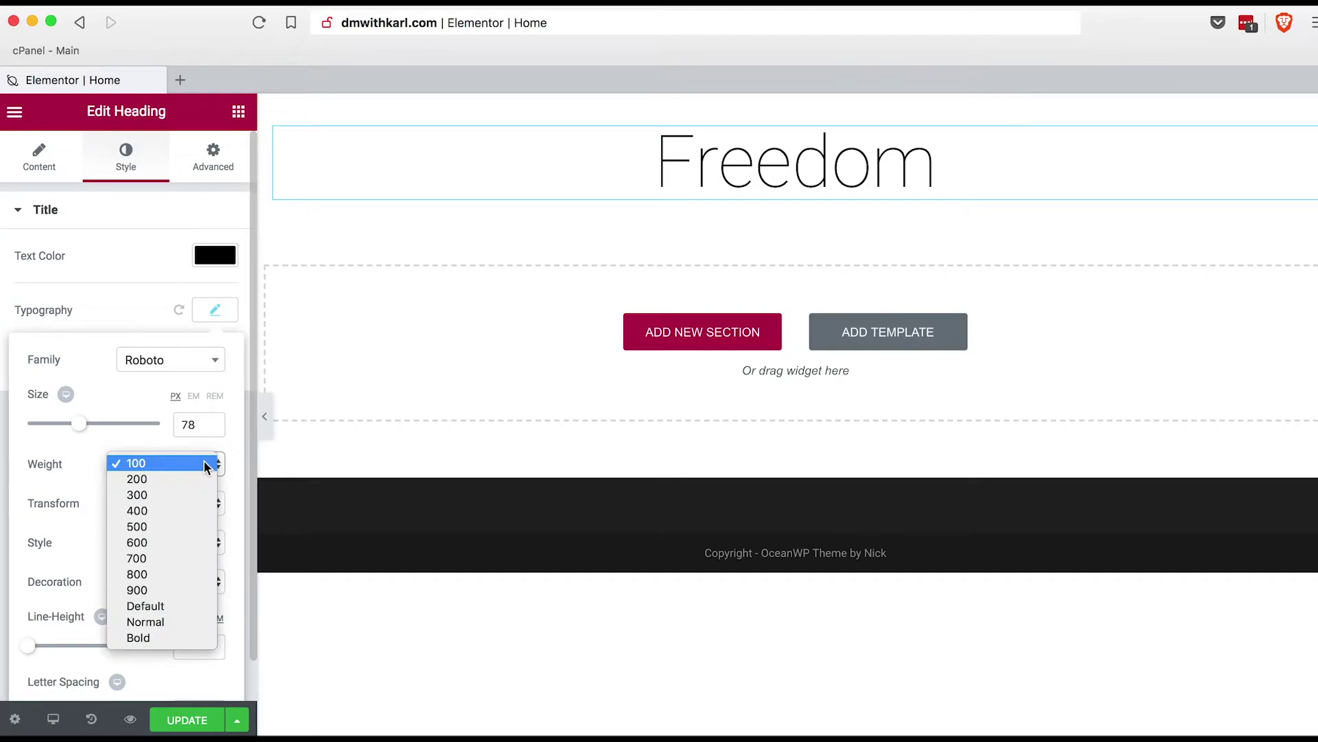
pyautogui.press('Escape')
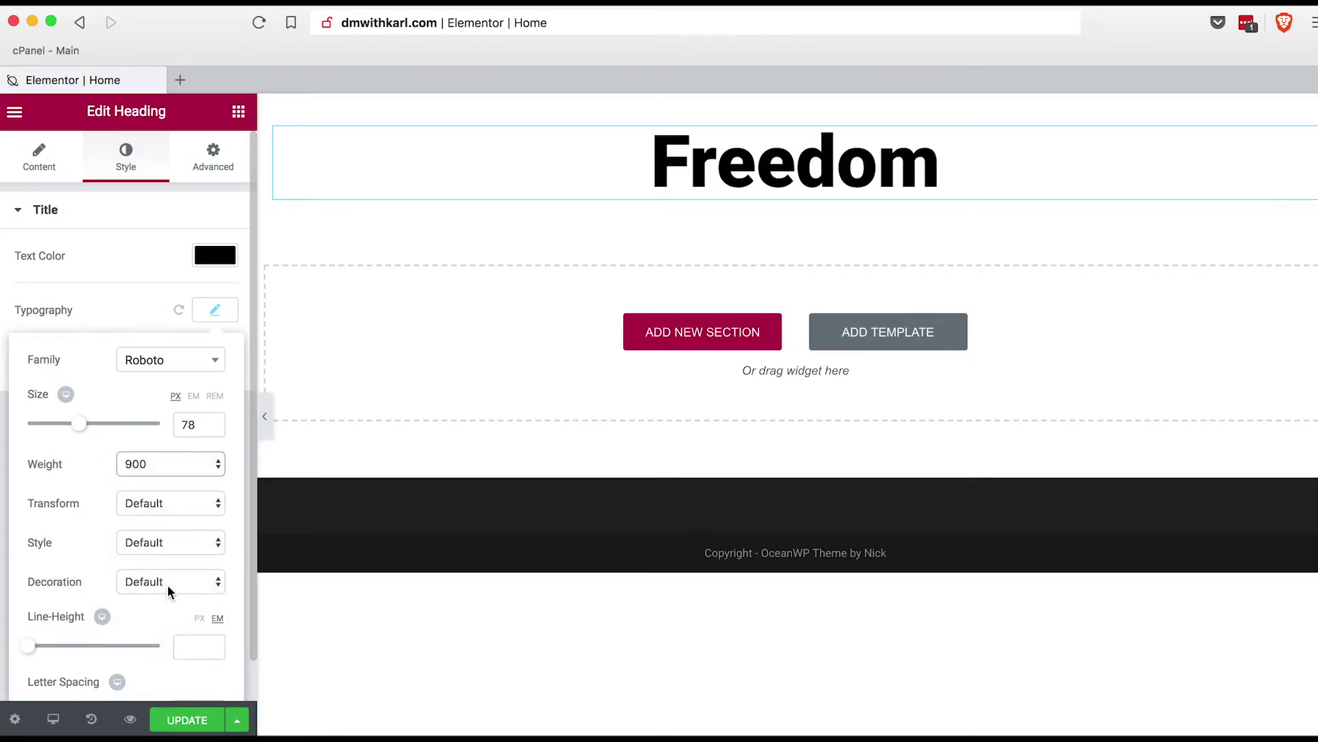
pyautogui.click(206, 463)
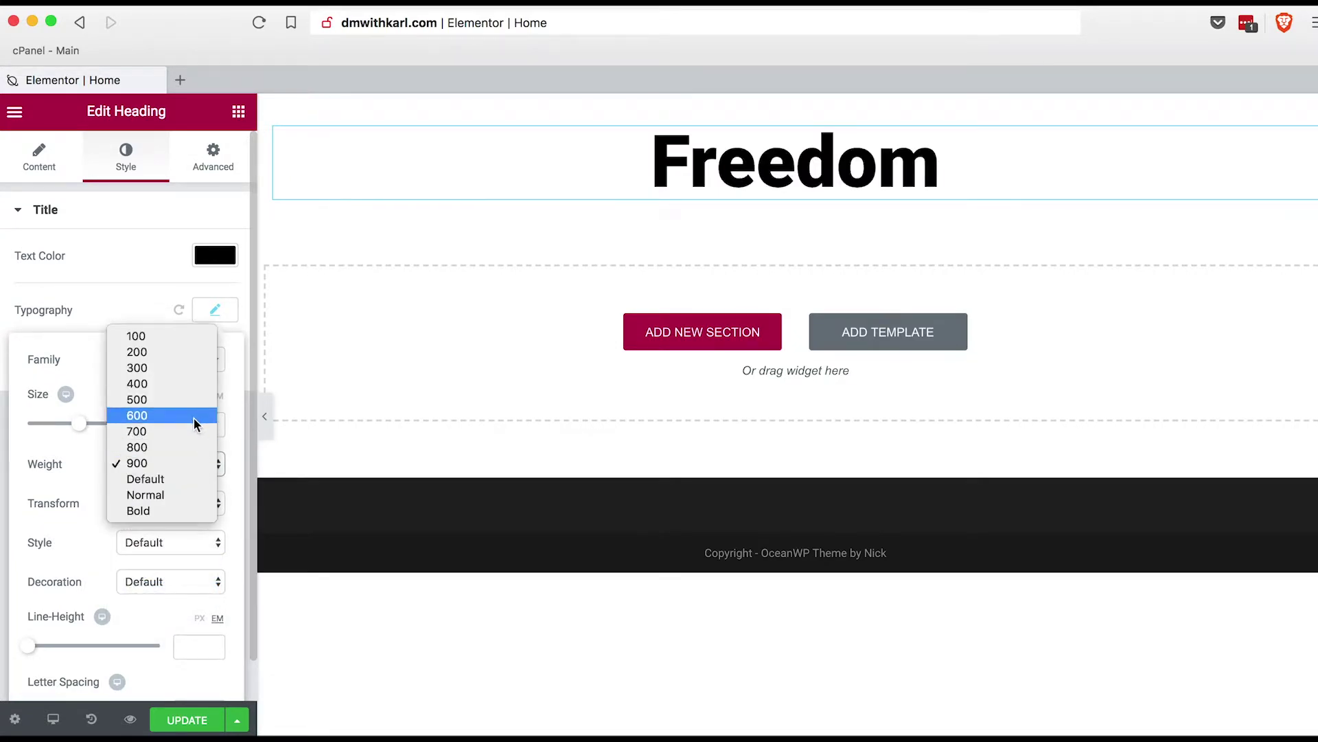
pyautogui.click(176, 415)
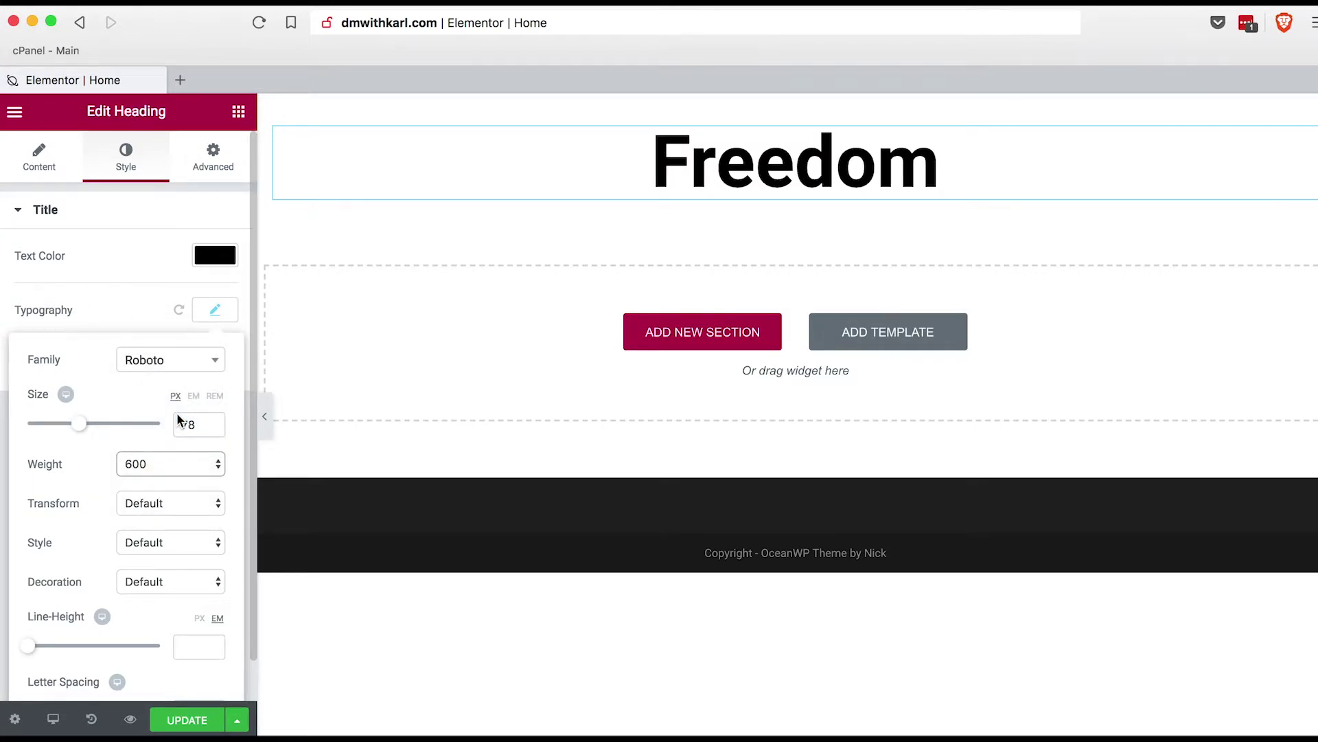
pyautogui.scroll(-1, 88, 500)
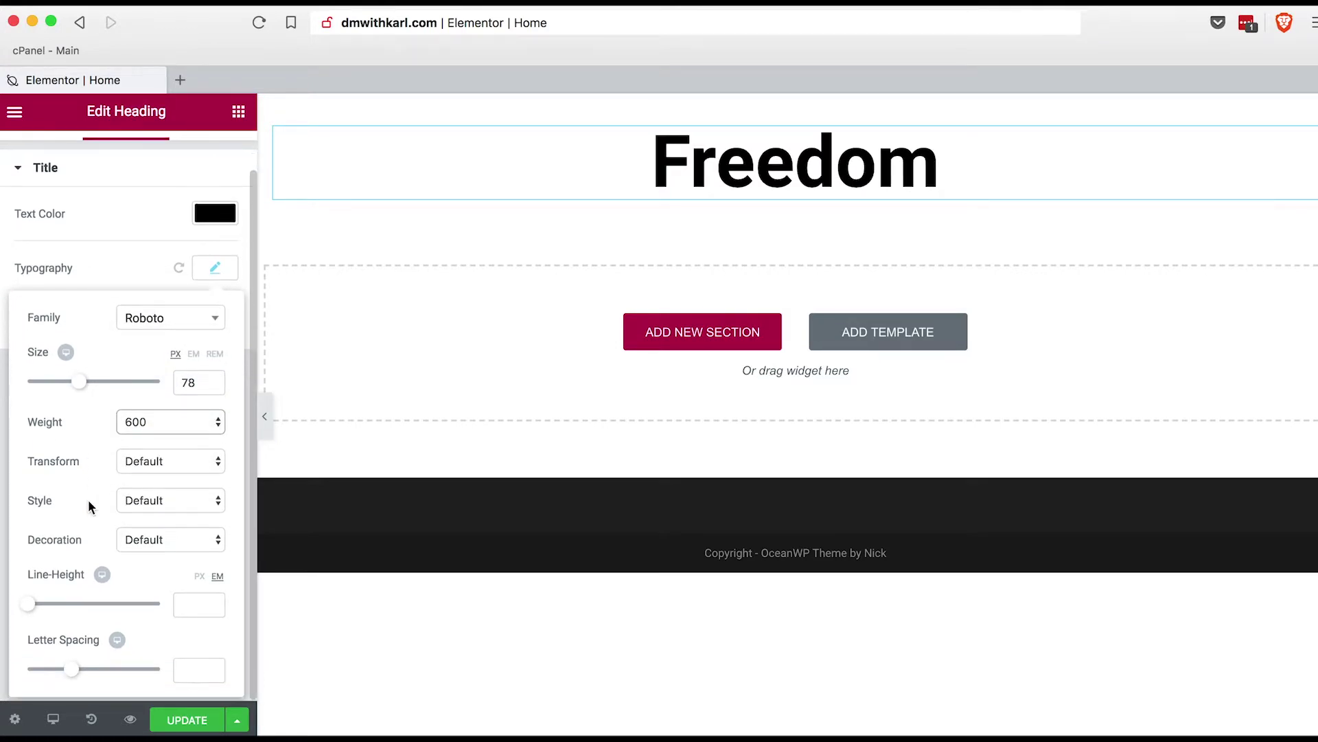
pyautogui.click(73, 670)
pyautogui.moveTo(74, 673)
pyautogui.mouseDown()
pyautogui.moveTo(10, 671)
pyautogui.moveTo(173, 678)
pyautogui.moveTo(92, 676)
pyautogui.mouseUp()
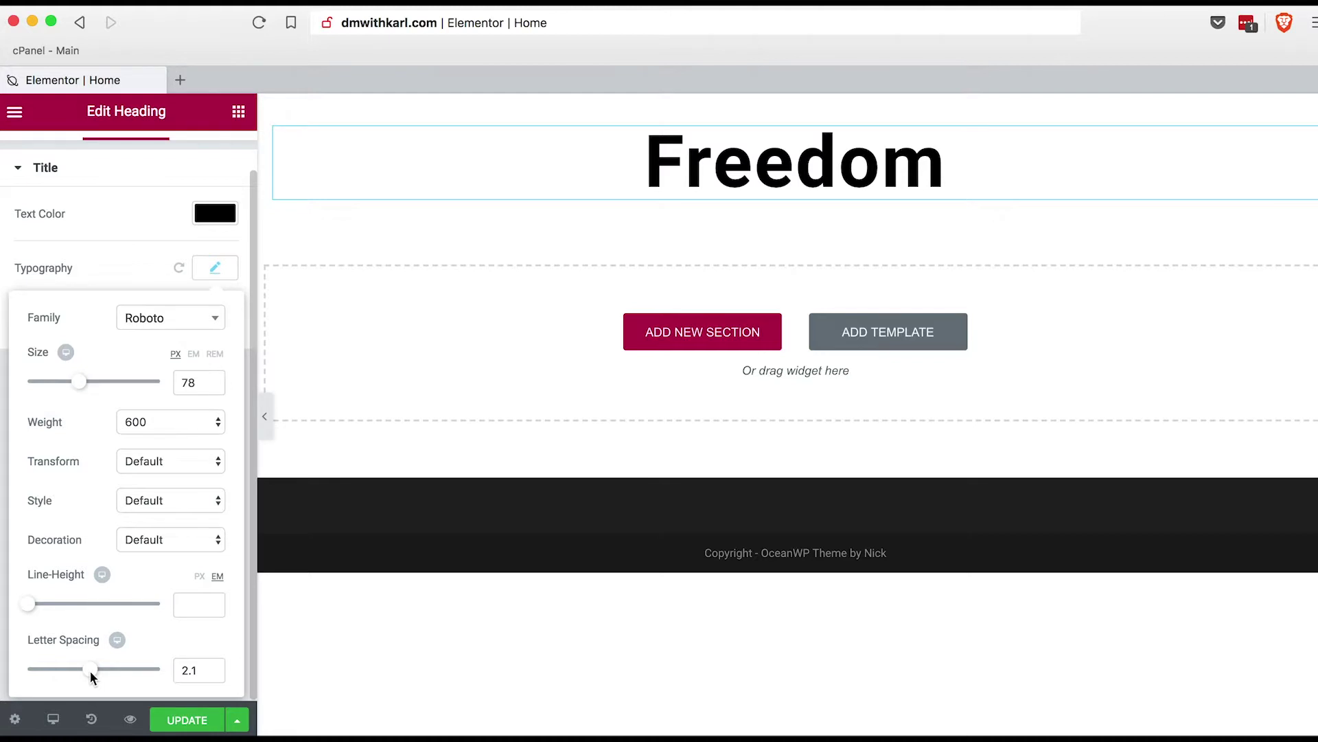
pyautogui.moveTo(90, 671); pyautogui.dragTo(88, 670)
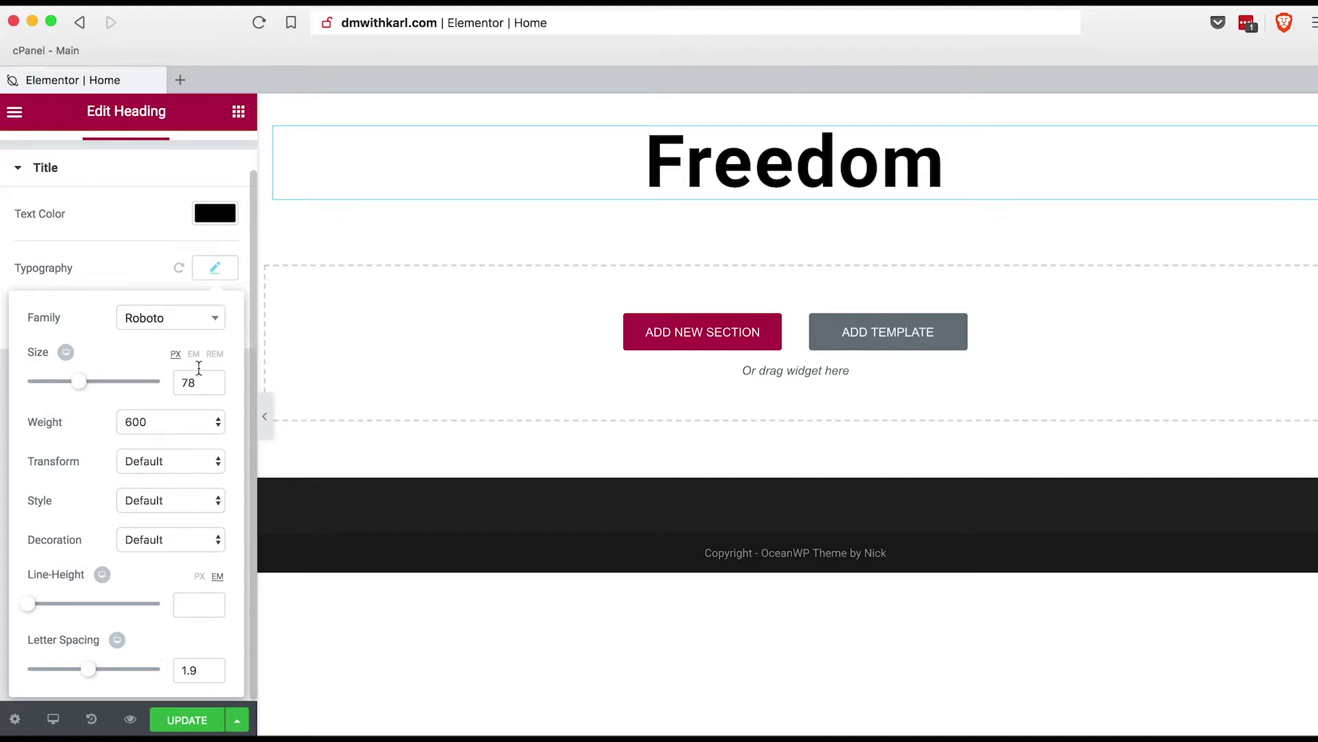
pyautogui.click(215, 275)
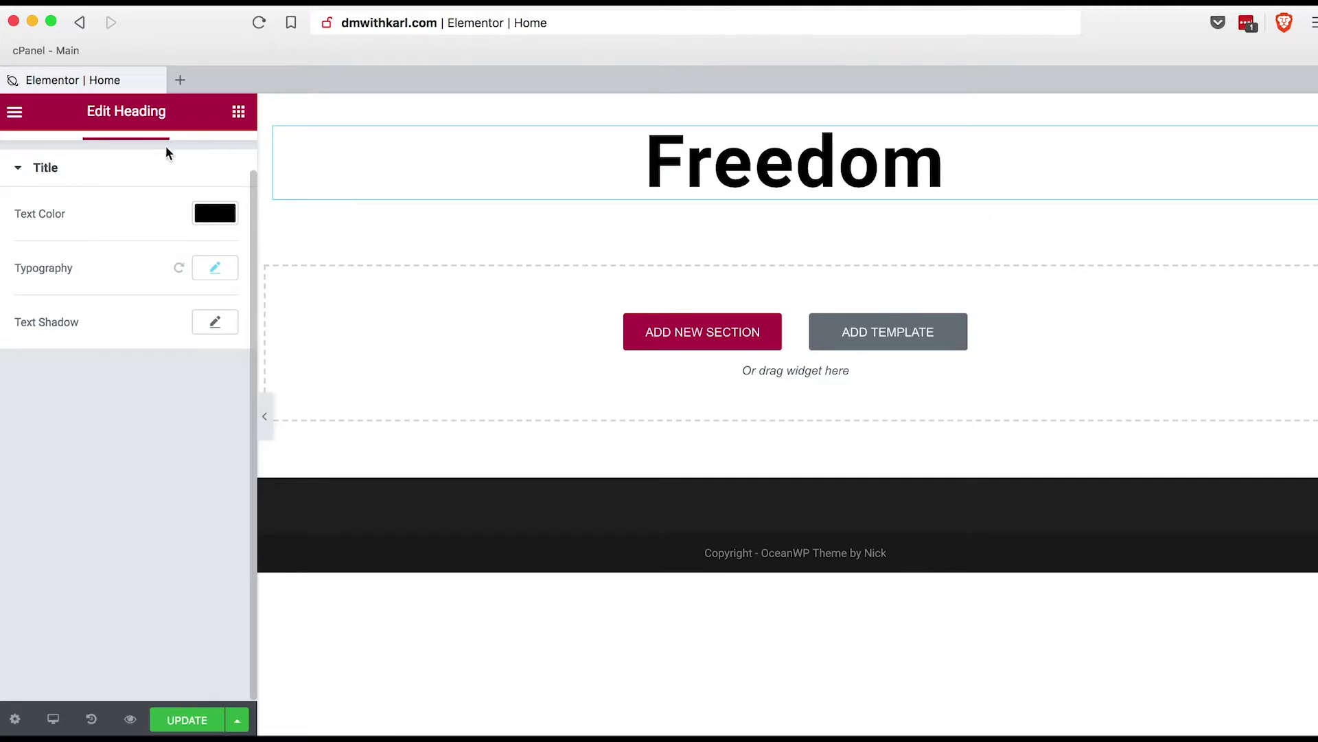
# Give the heading a 250 px top margin on the Advanced tab
pyautogui.scroll(1, 158, 162)
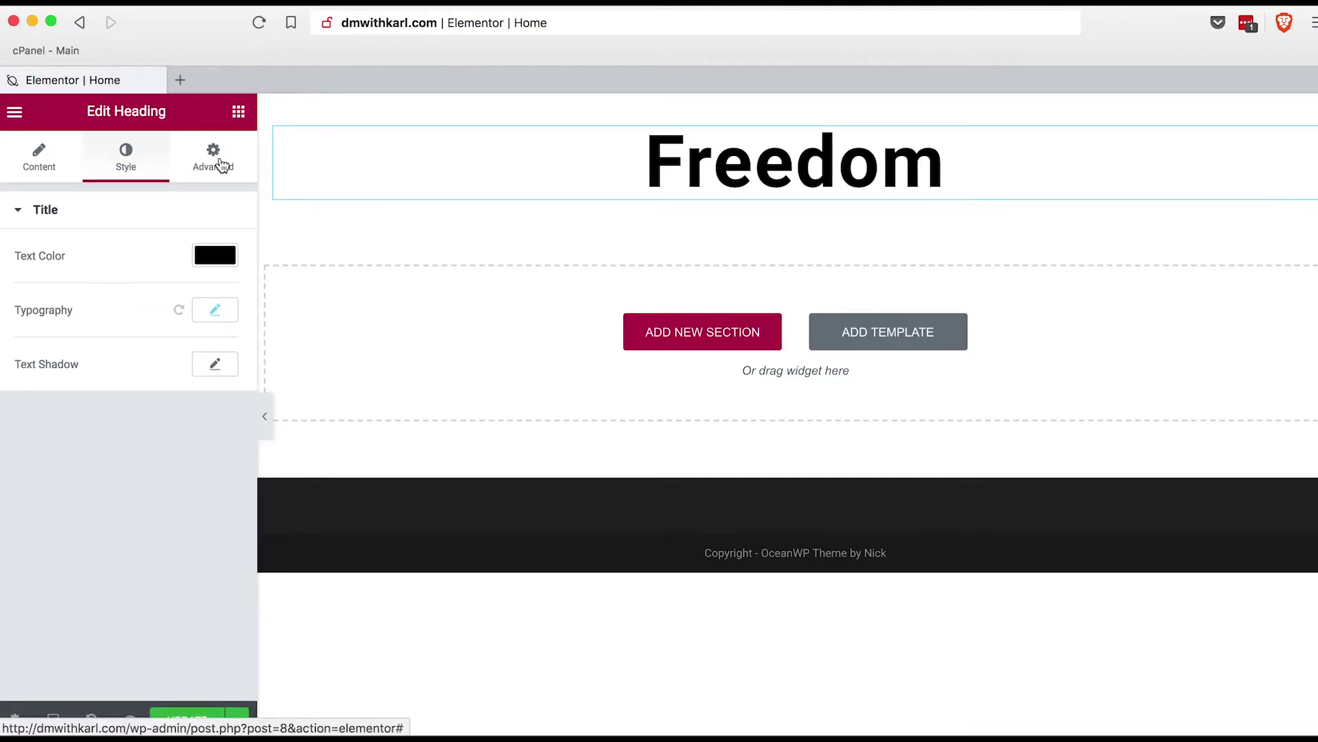
pyautogui.click(219, 164)
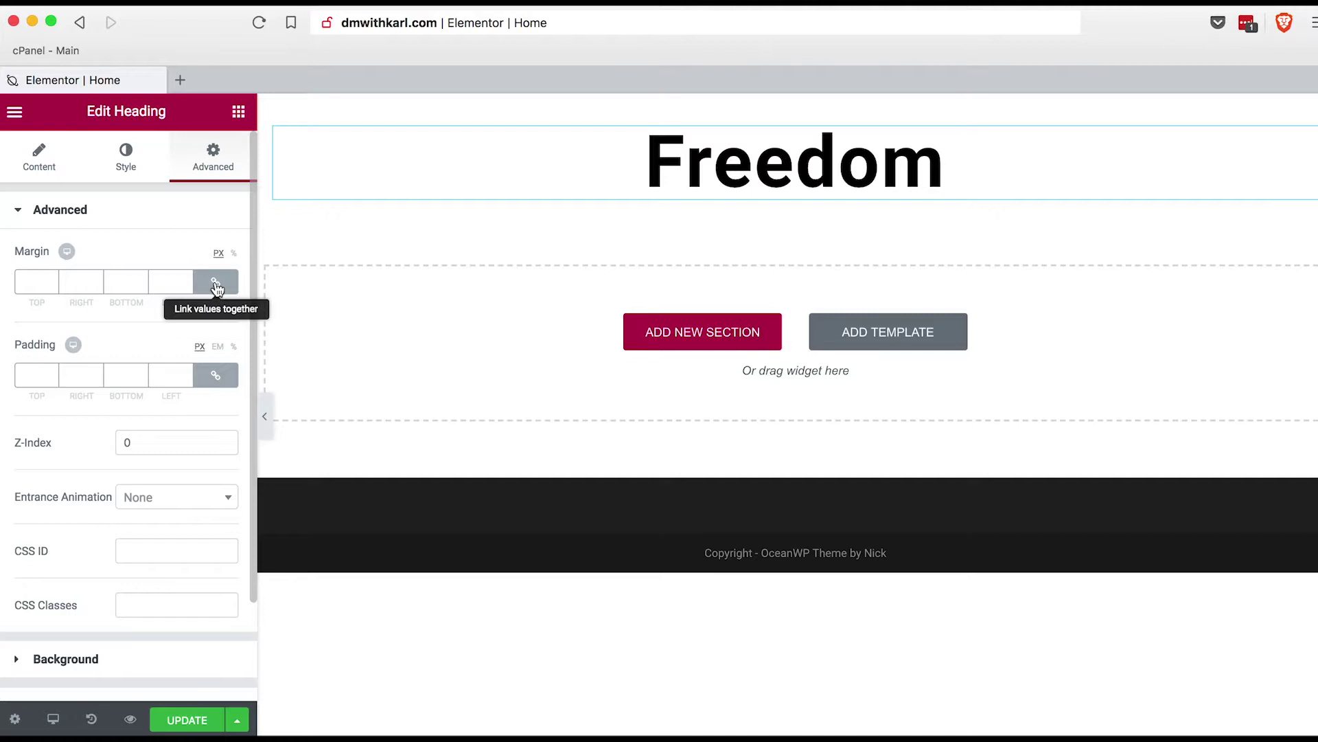
pyautogui.click(215, 283)
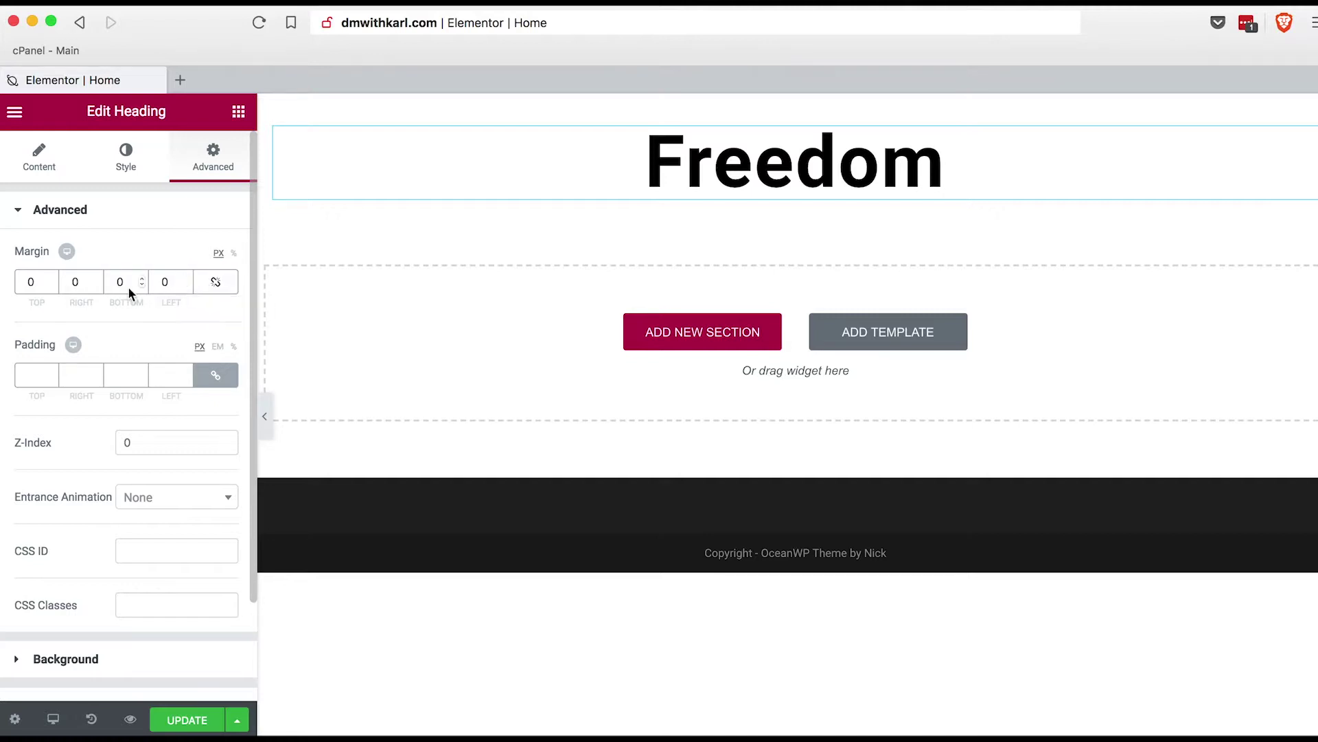
pyautogui.moveTo(36, 285); pyautogui.dragTo(22, 287)
pyautogui.write('250')
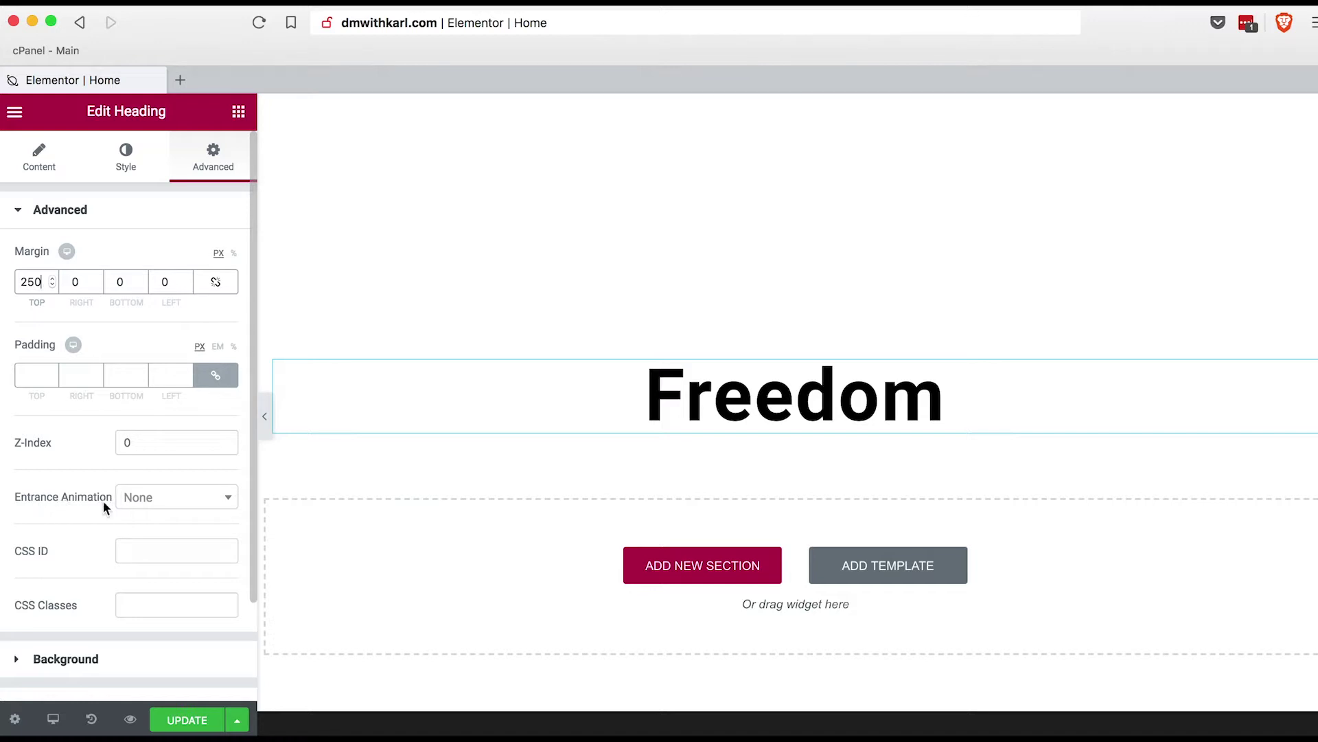
# Preview the Fade In, Bounce In and Slide In Down entrance animations
pyautogui.click(153, 508)
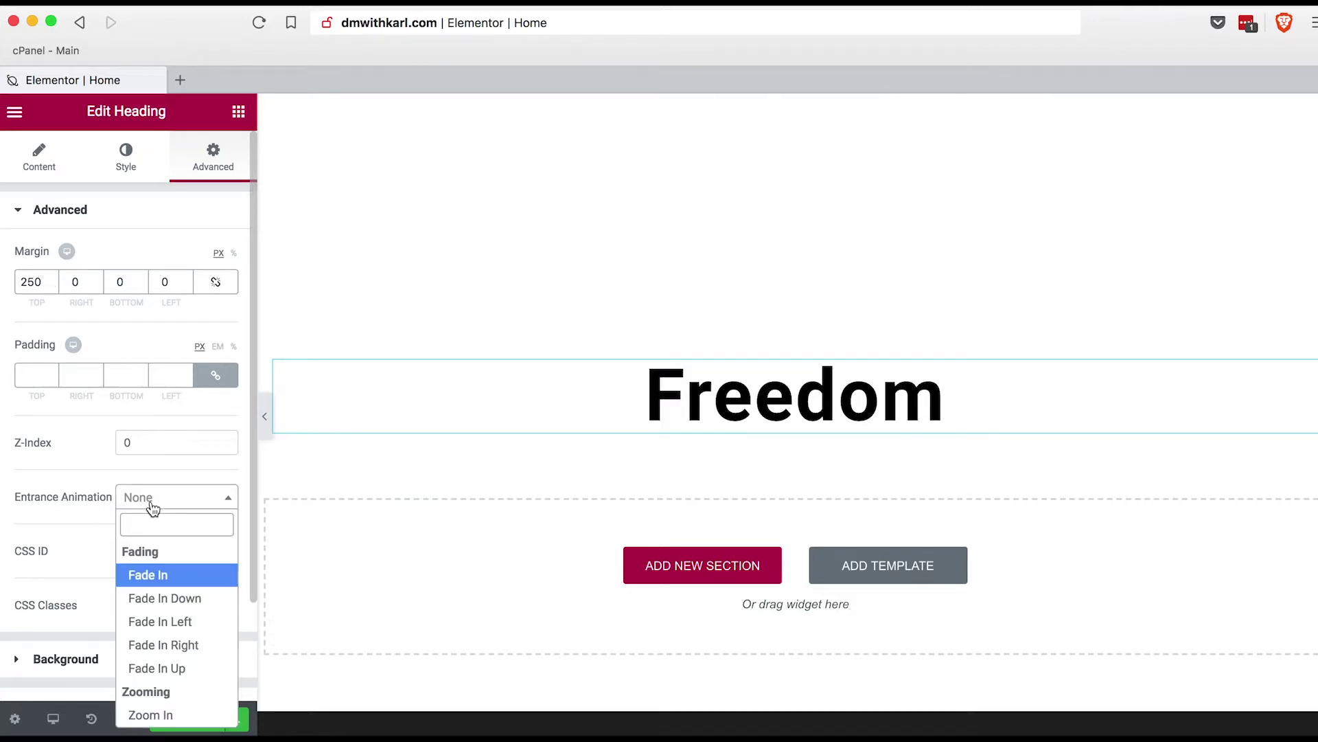
pyautogui.click(159, 574)
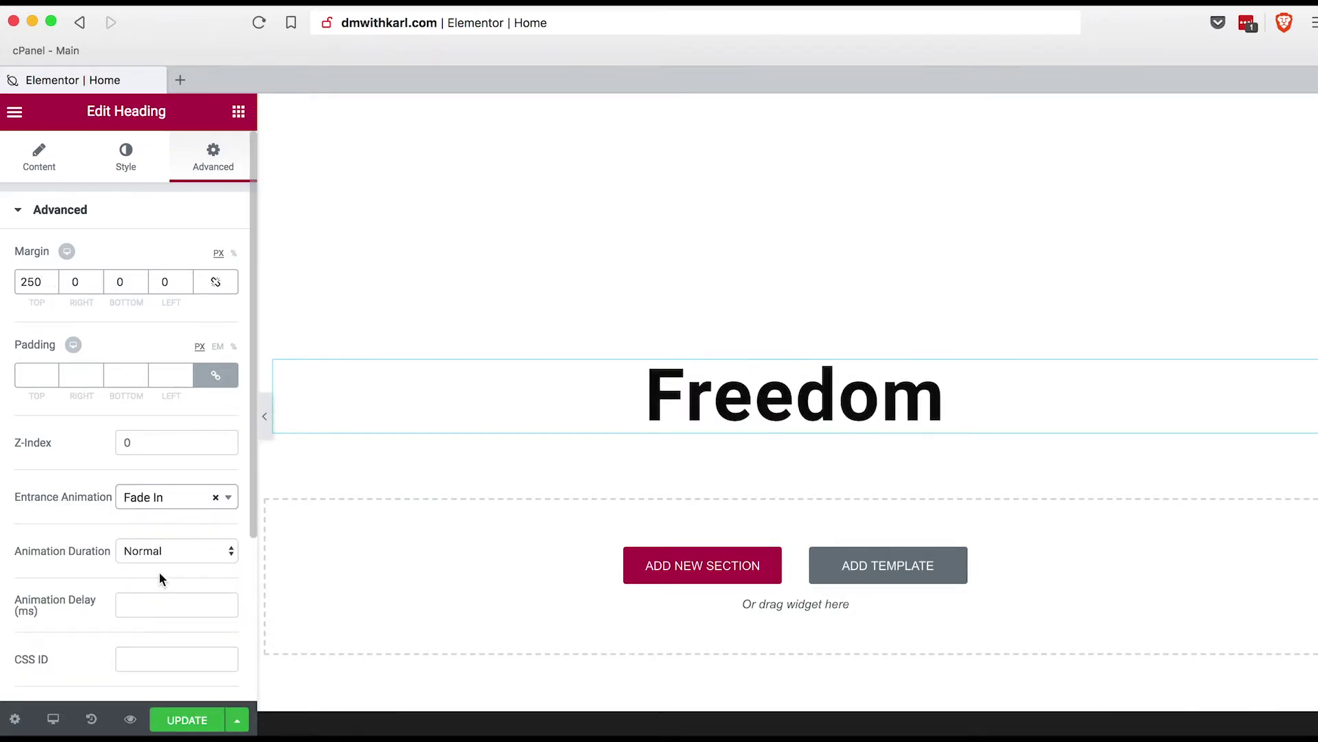
pyautogui.click(195, 504)
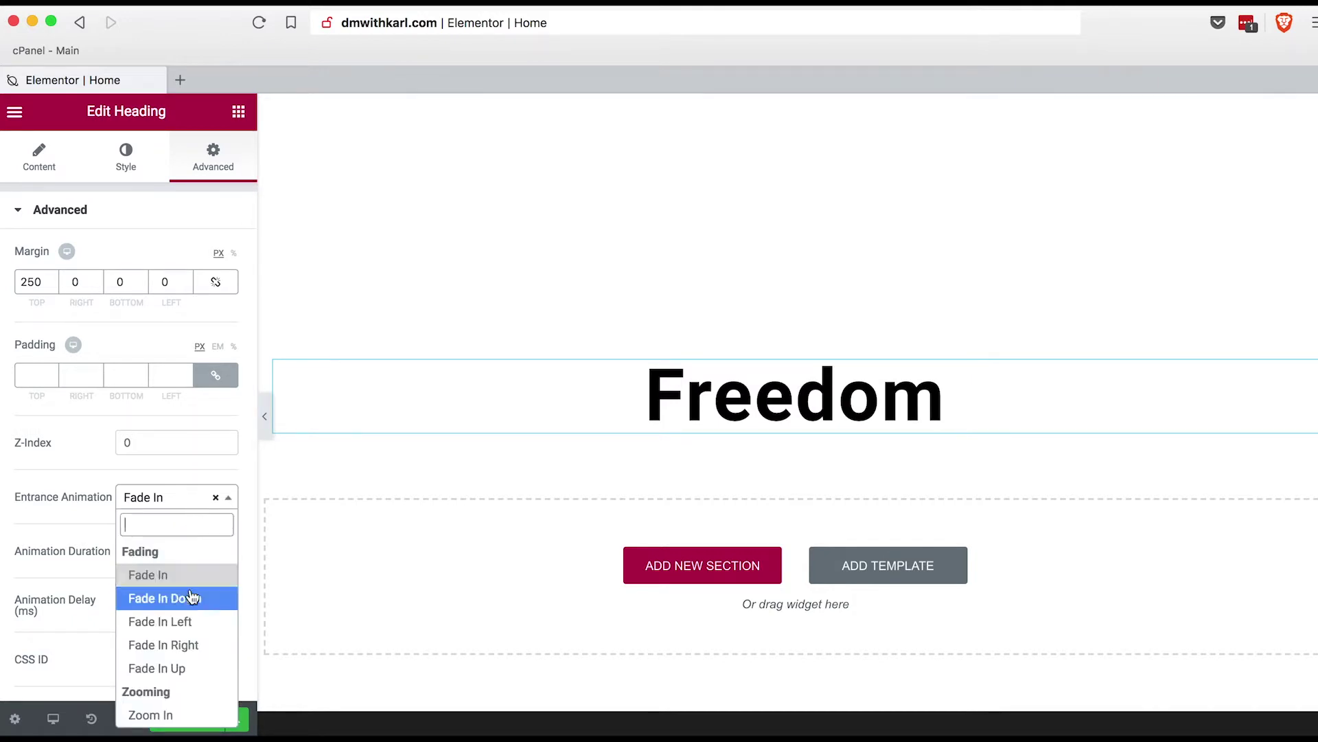
pyautogui.scroll(-3, 190, 657)
pyautogui.scroll(-2, 192, 657)
pyautogui.click(188, 650)
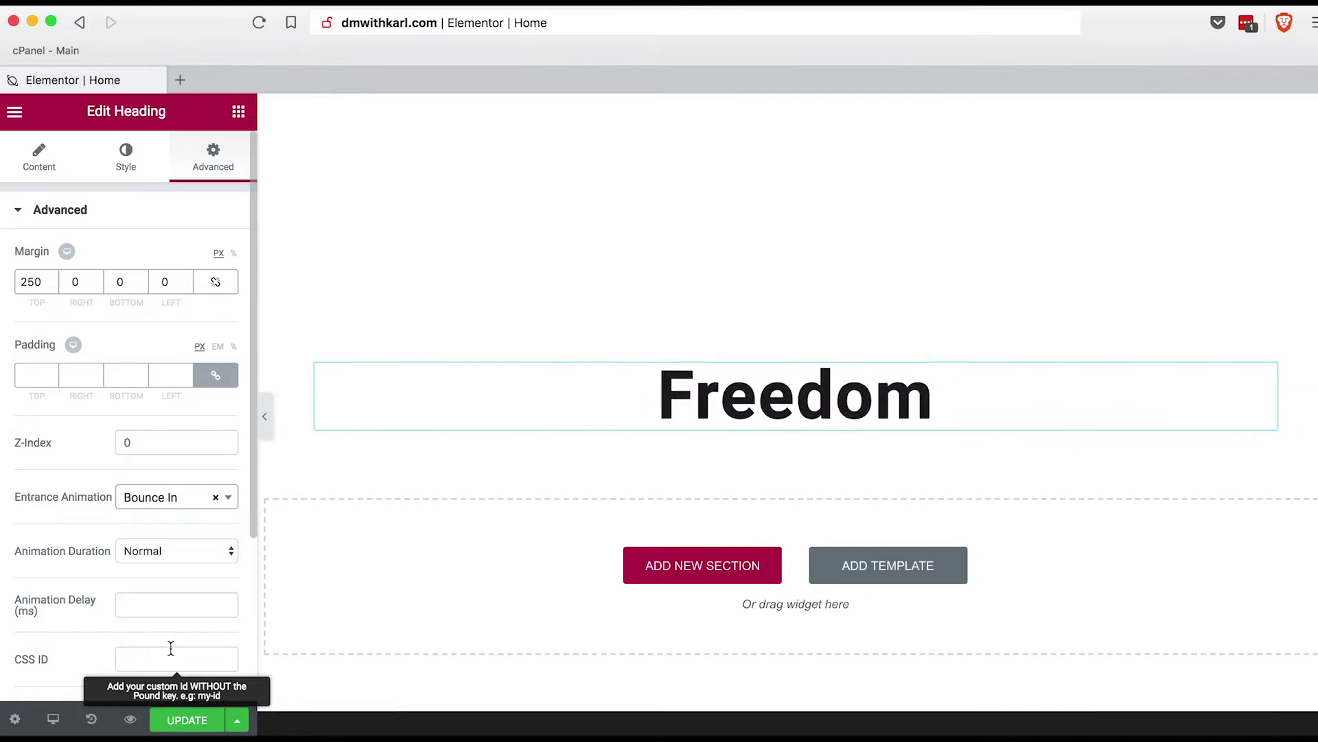
pyautogui.click(230, 502)
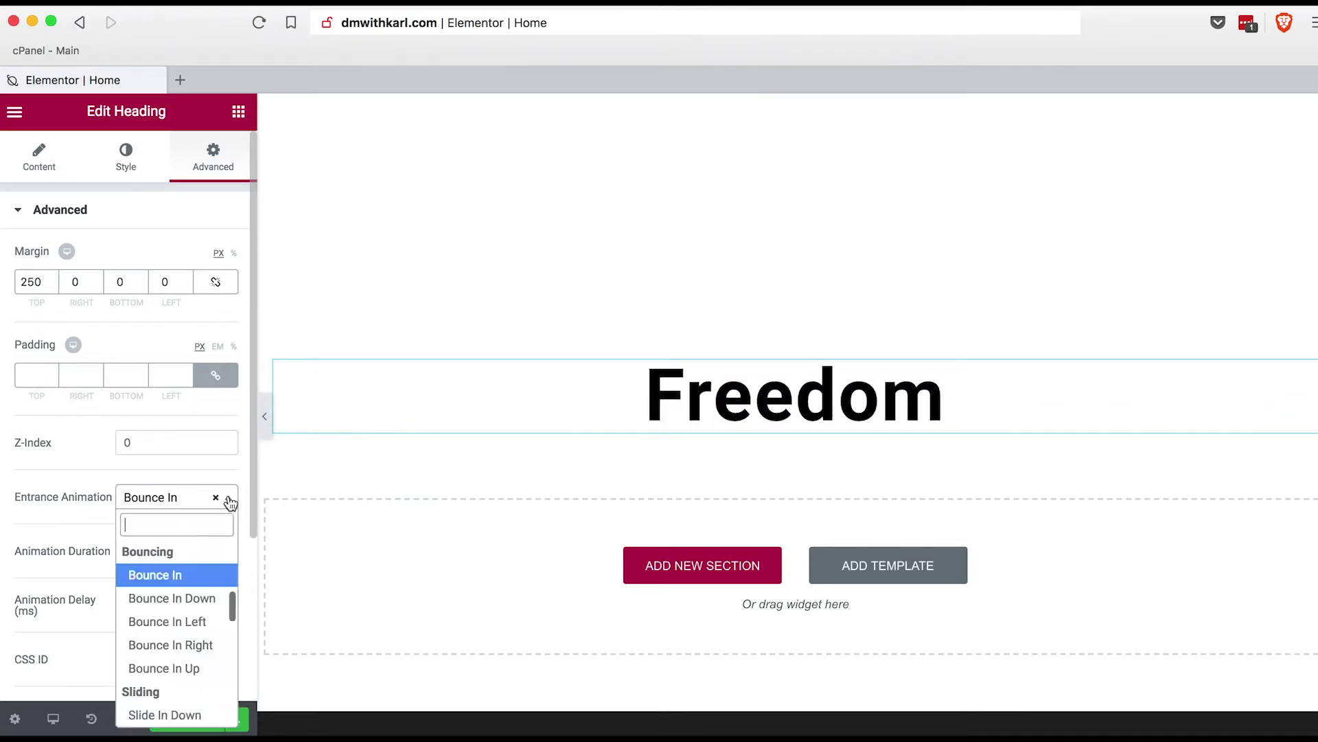
pyautogui.scroll(-3, 205, 641)
pyautogui.scroll(-1, 205, 641)
pyautogui.click(178, 563)
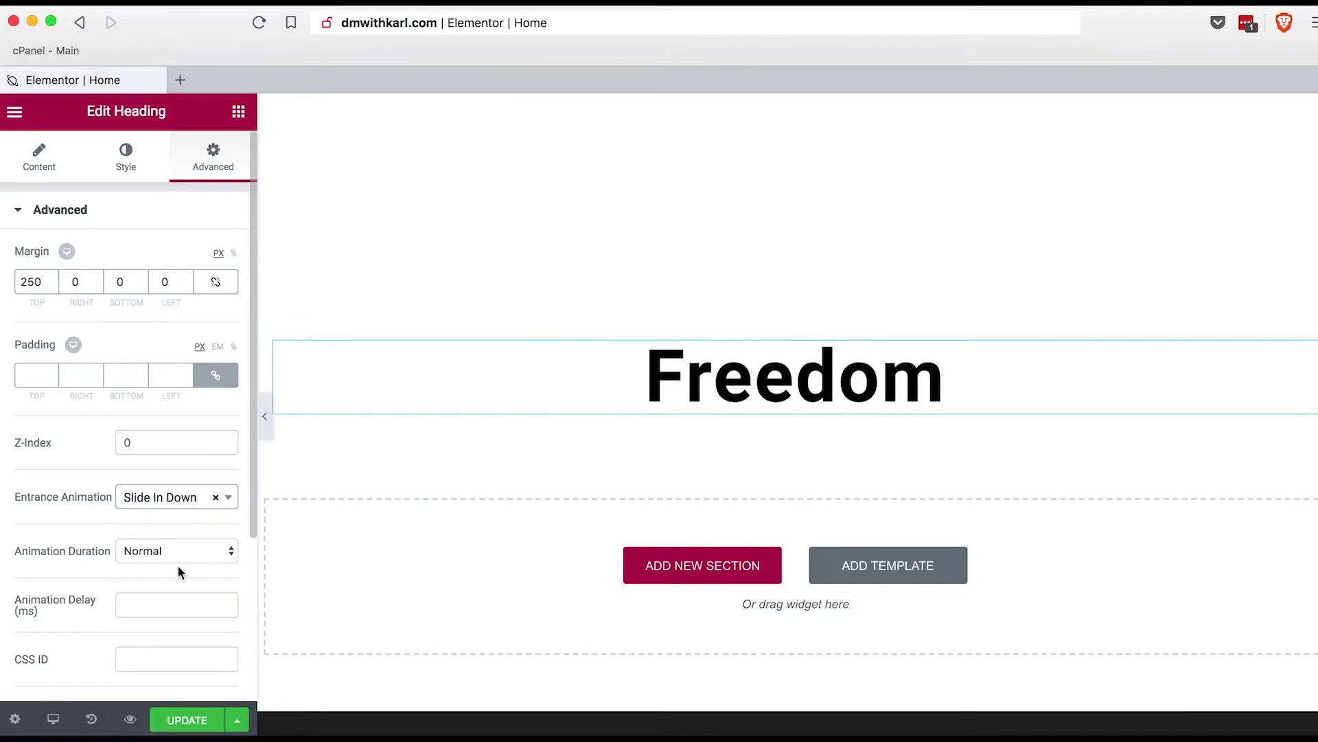
# Try Rotate In, Bounce and Shake, then settle on Fade In Down
pyautogui.click(230, 501)
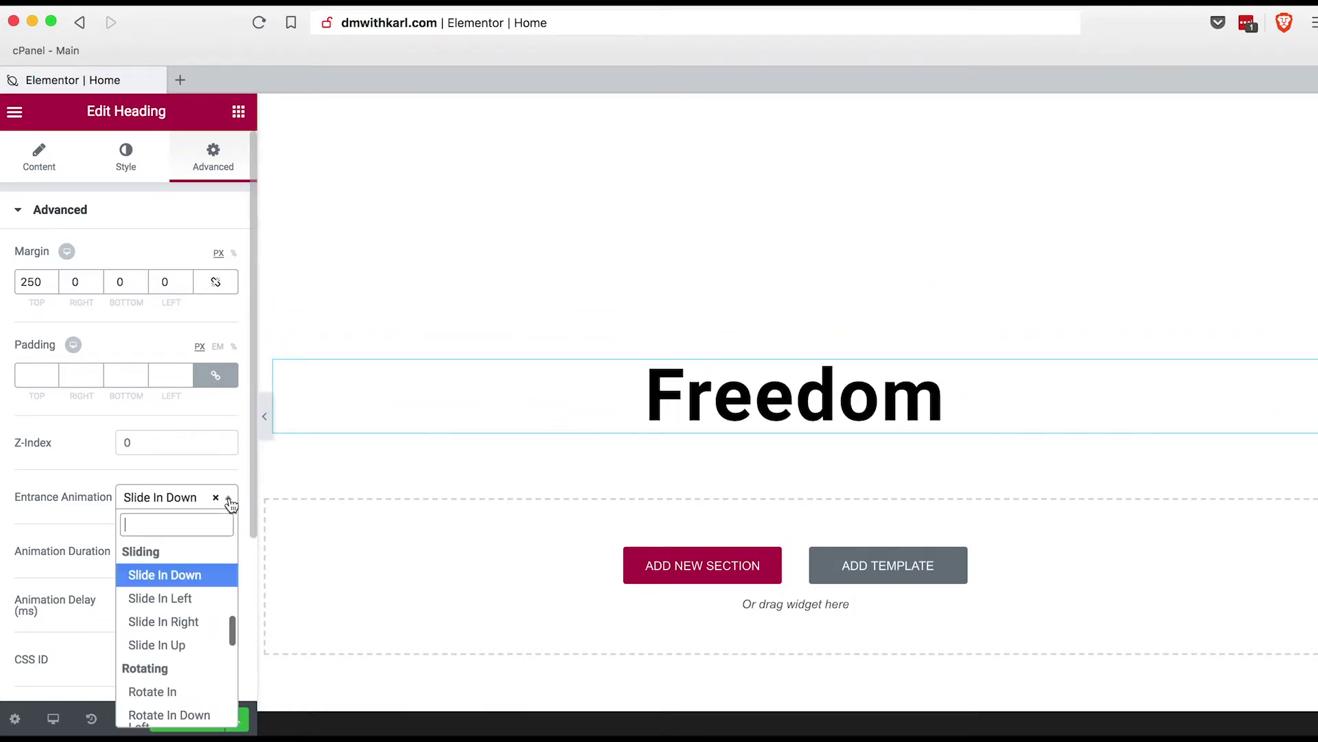
pyautogui.click(171, 693)
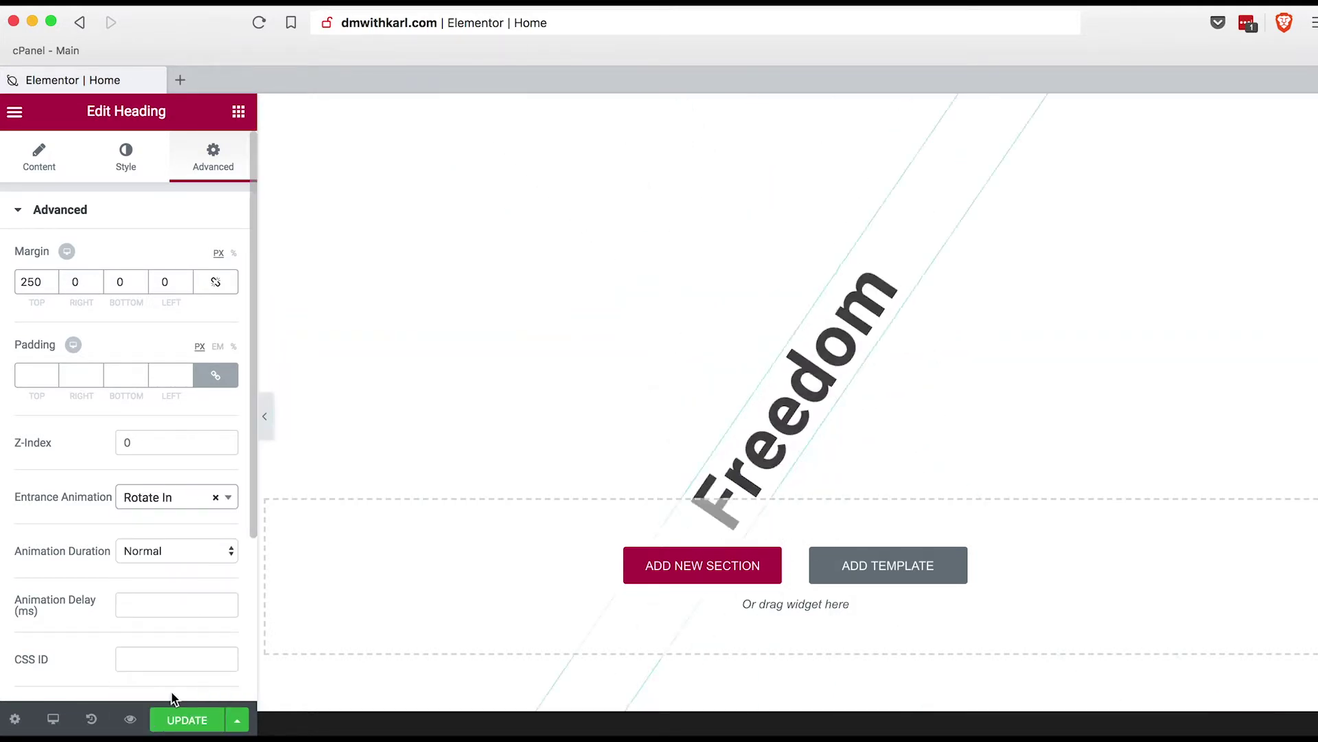
pyautogui.click(232, 505)
pyautogui.scroll(-5, 204, 583)
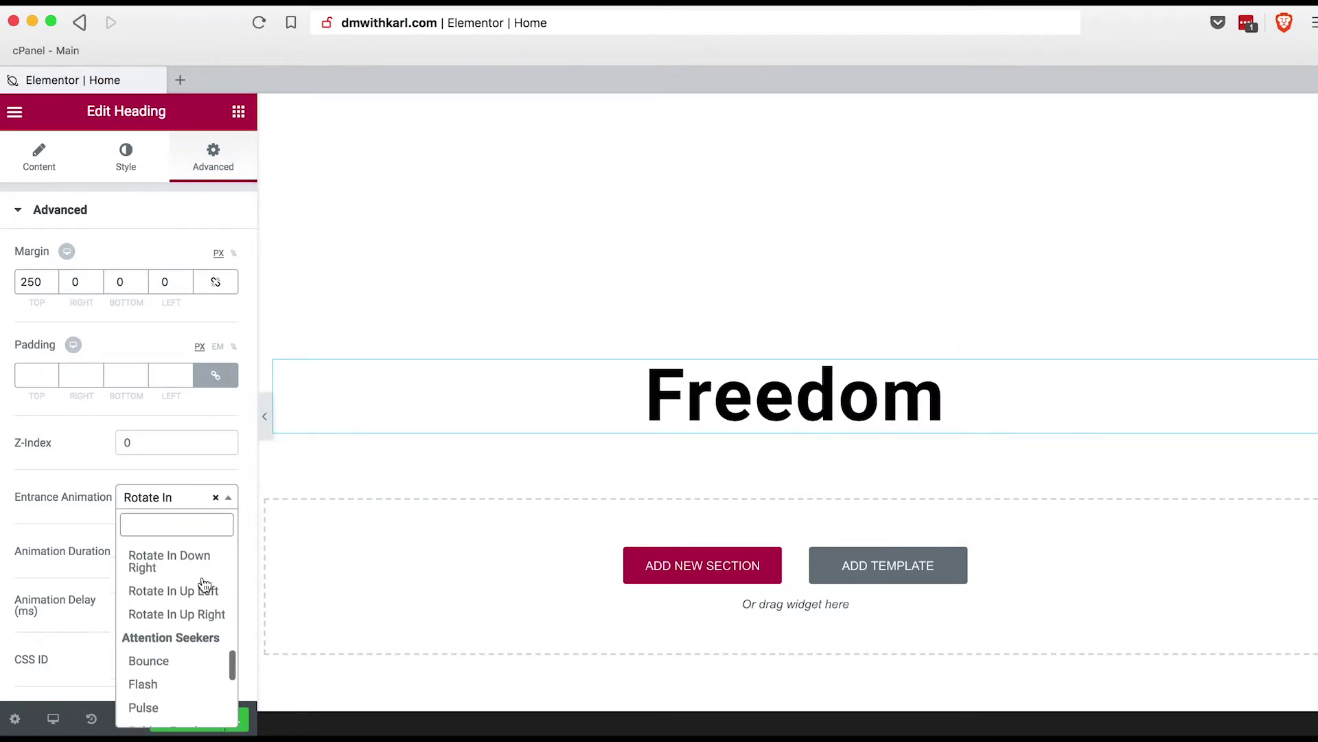
pyautogui.click(162, 579)
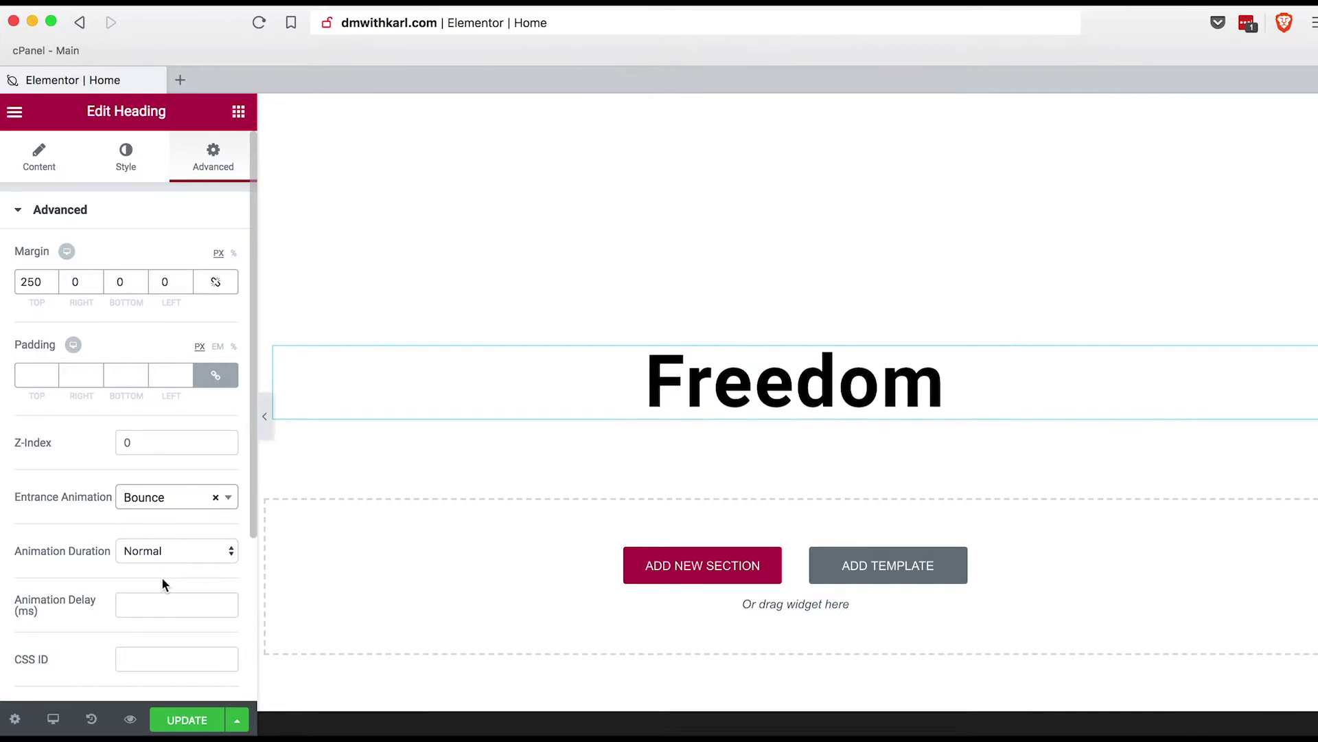
pyautogui.click(227, 505)
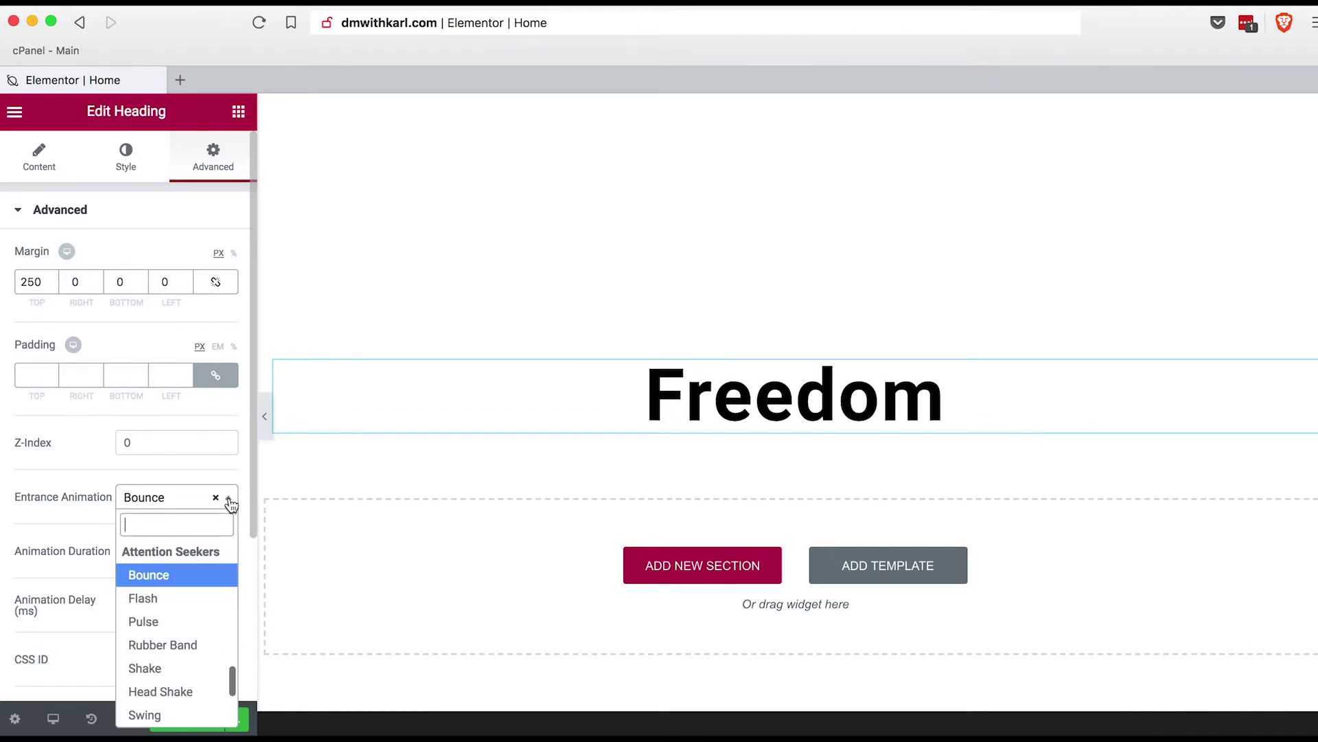
pyautogui.click(157, 675)
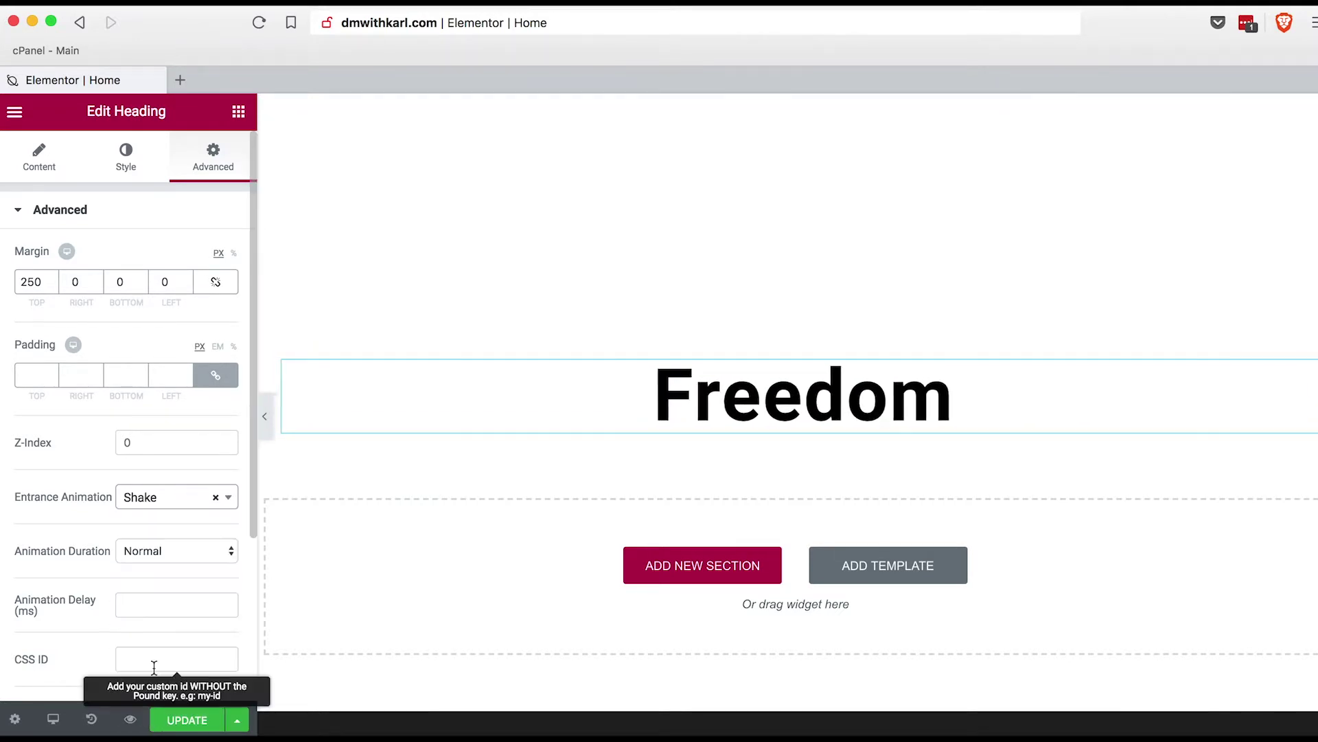
pyautogui.click(231, 499)
pyautogui.scroll(5, 195, 582)
pyautogui.scroll(5, 196, 583)
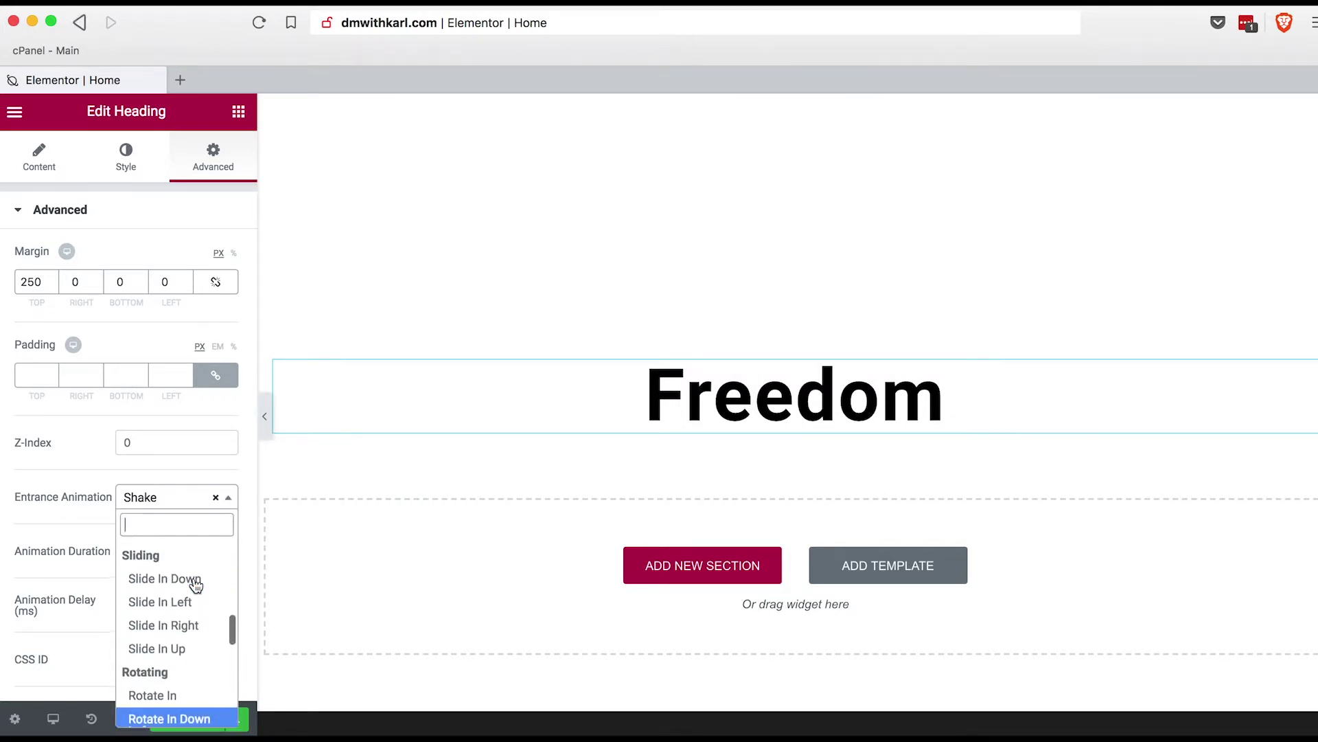
pyautogui.scroll(3, 193, 578)
pyautogui.click(193, 578)
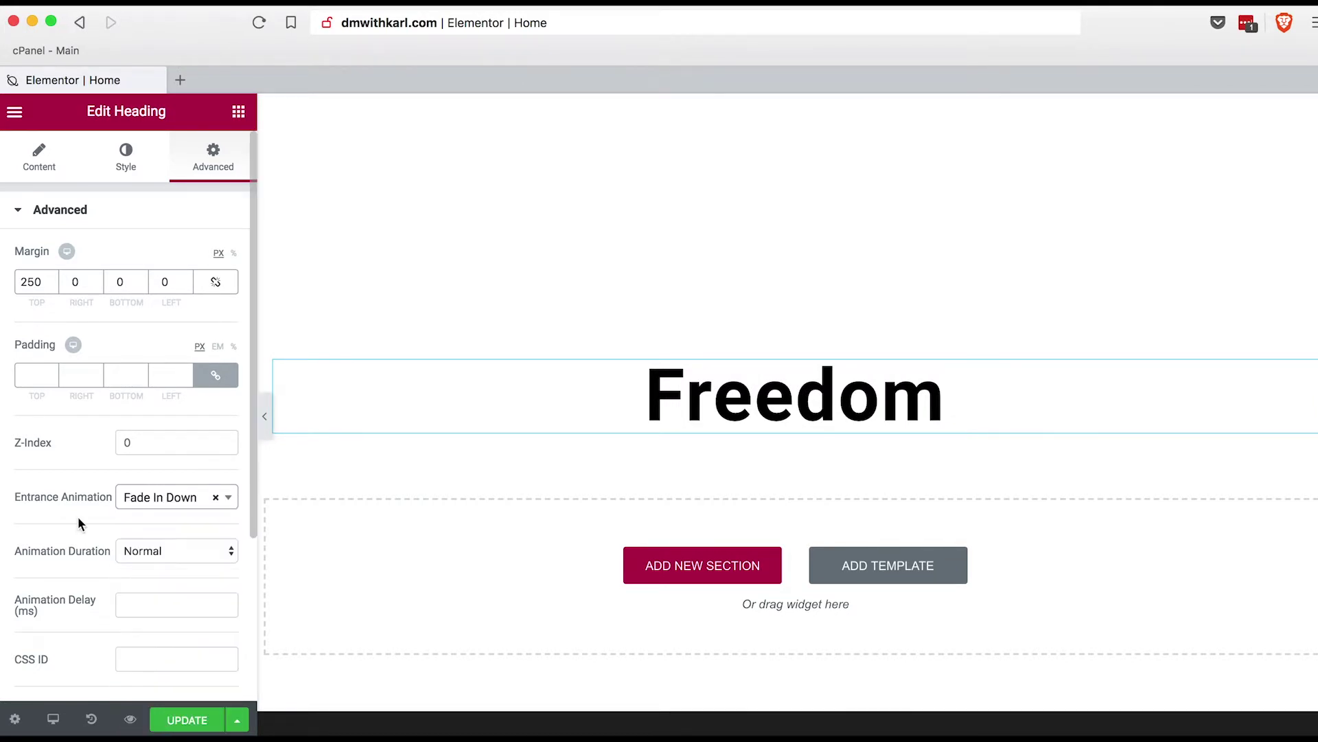
# Drop a Heading widget below Freedom, retitle it 'Simple Steps Big Results' and centre it
pyautogui.click(239, 113)
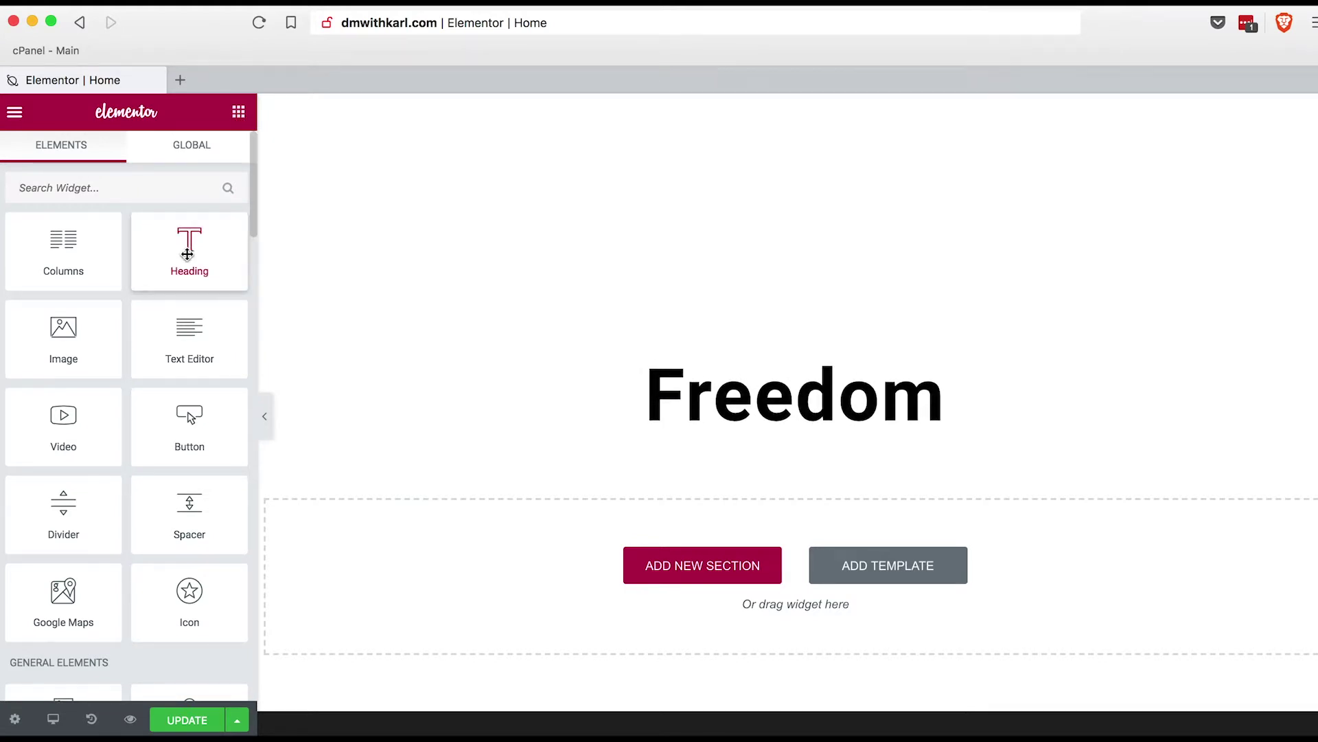
pyautogui.moveTo(187, 255); pyautogui.dragTo(758, 434)
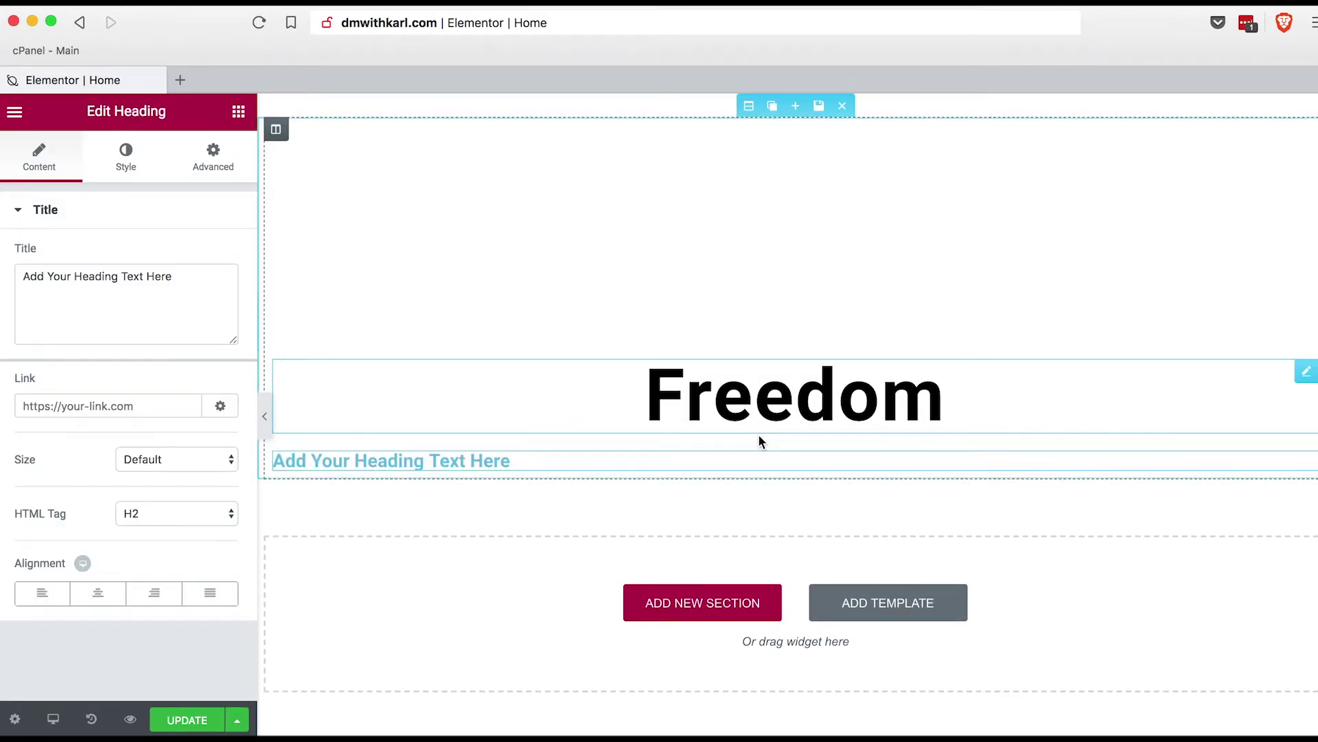
pyautogui.moveTo(191, 282); pyautogui.dragTo(21, 287)
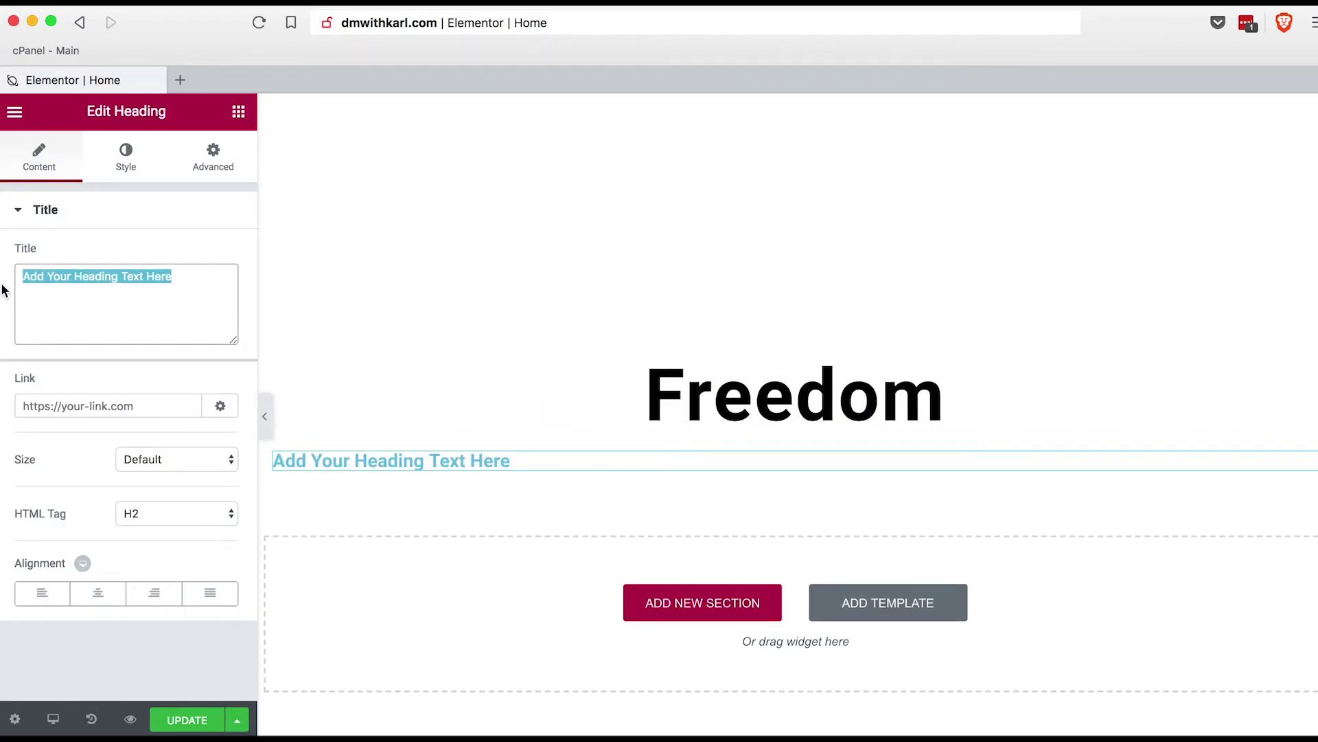
pyautogui.write('Simple')
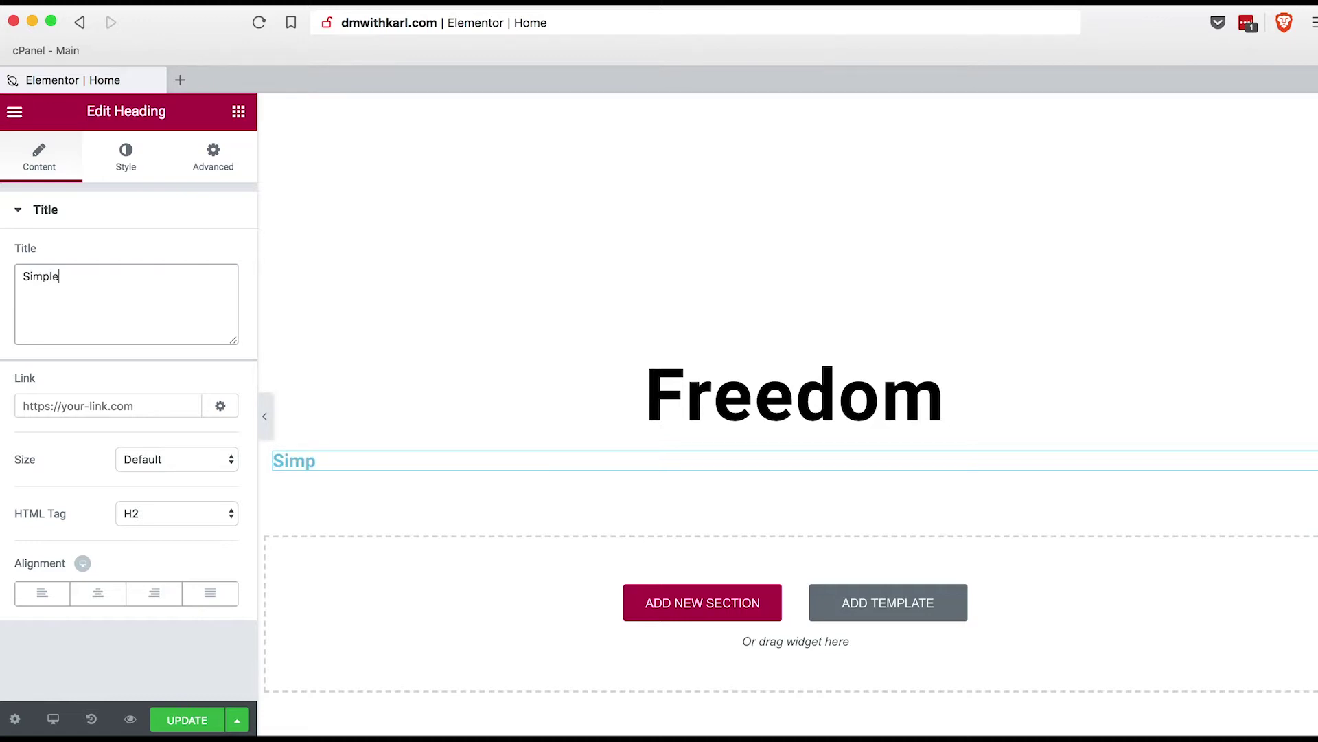
pyautogui.write(' Steps Big Results')
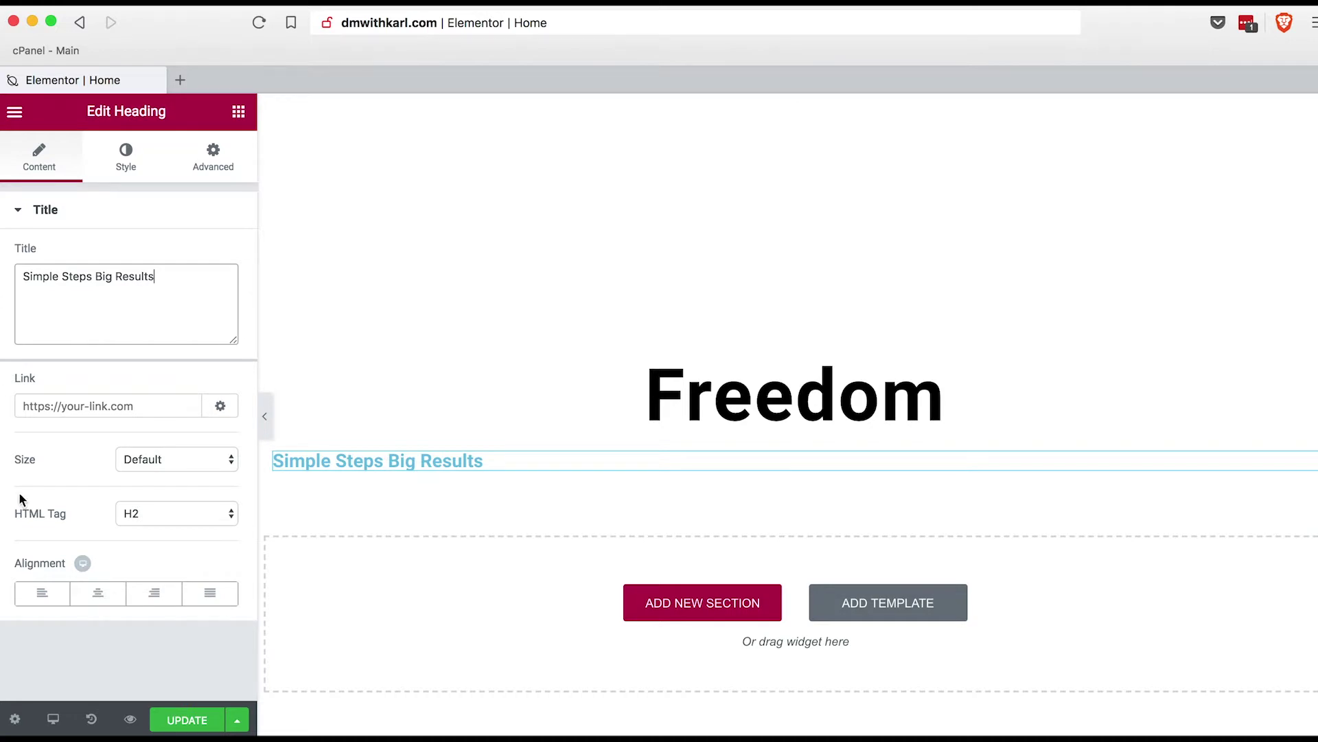
pyautogui.click(97, 587)
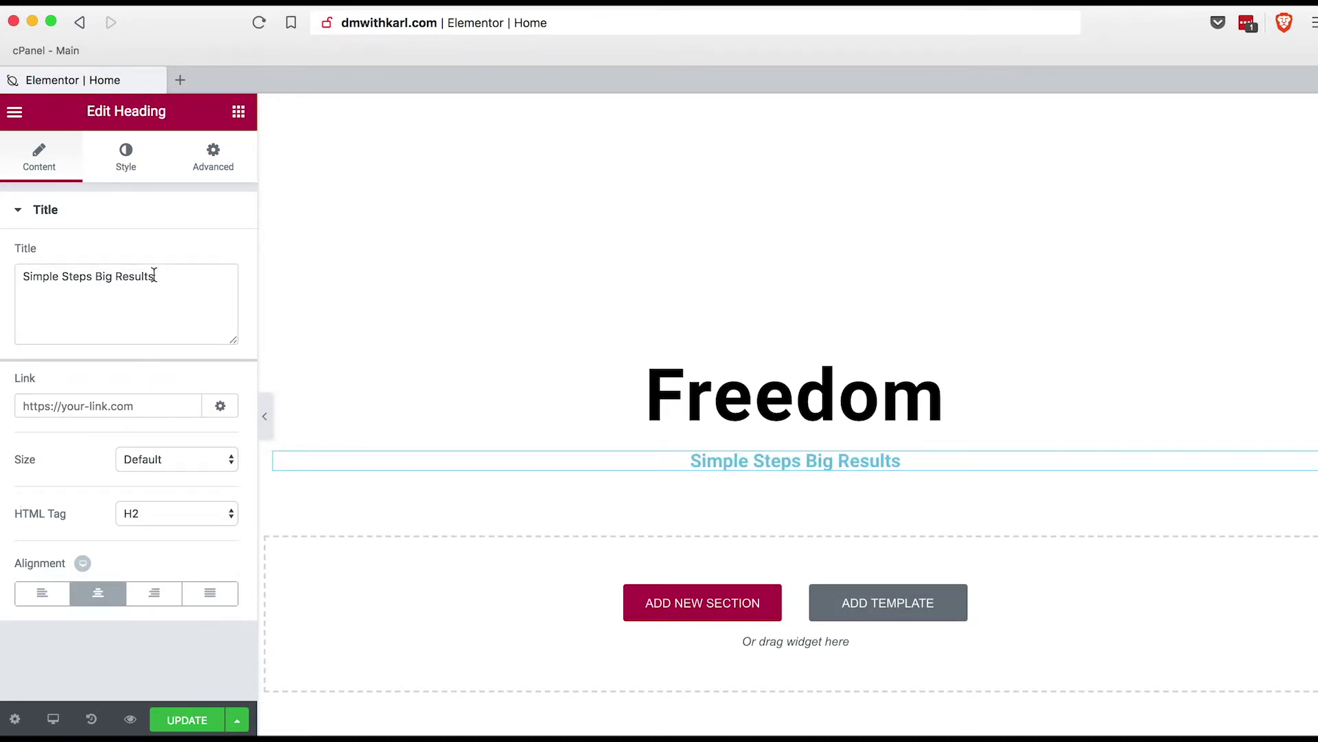
# Set the subtitle's text colour to black
pyautogui.click(126, 160)
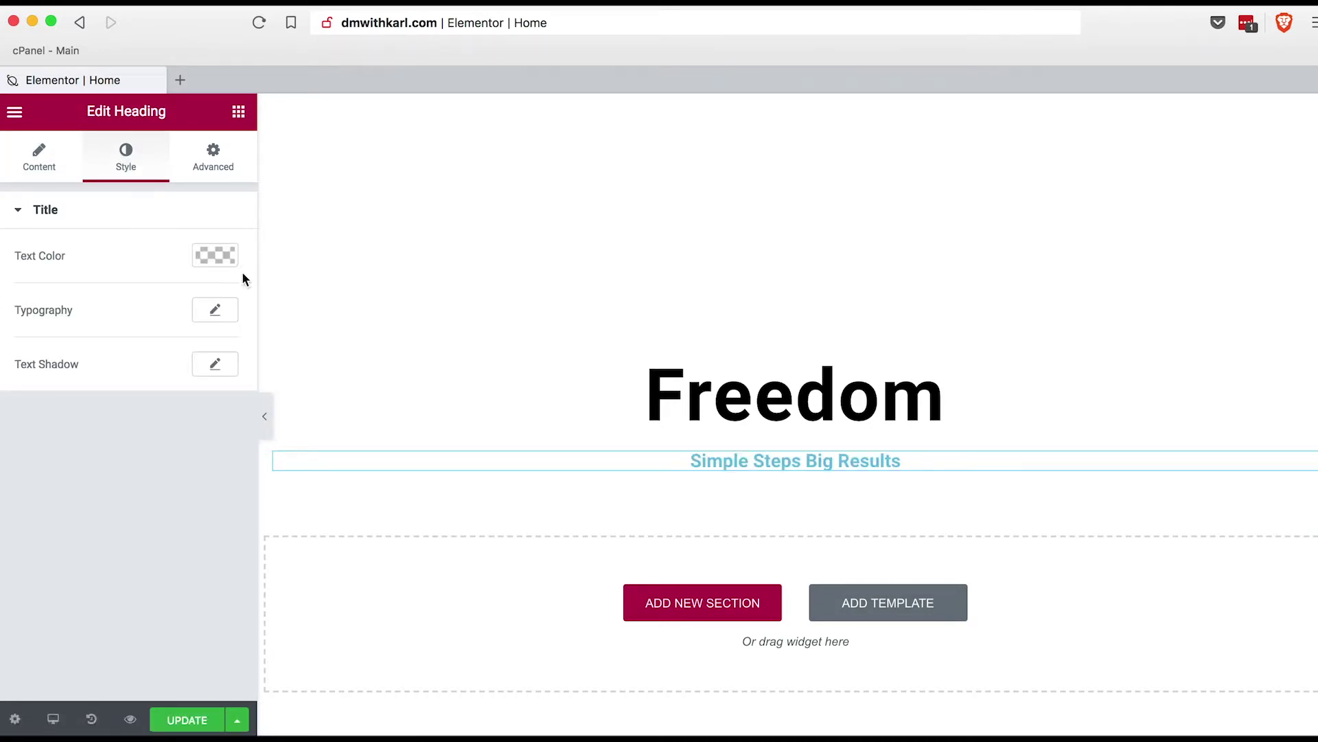
pyautogui.click(215, 257)
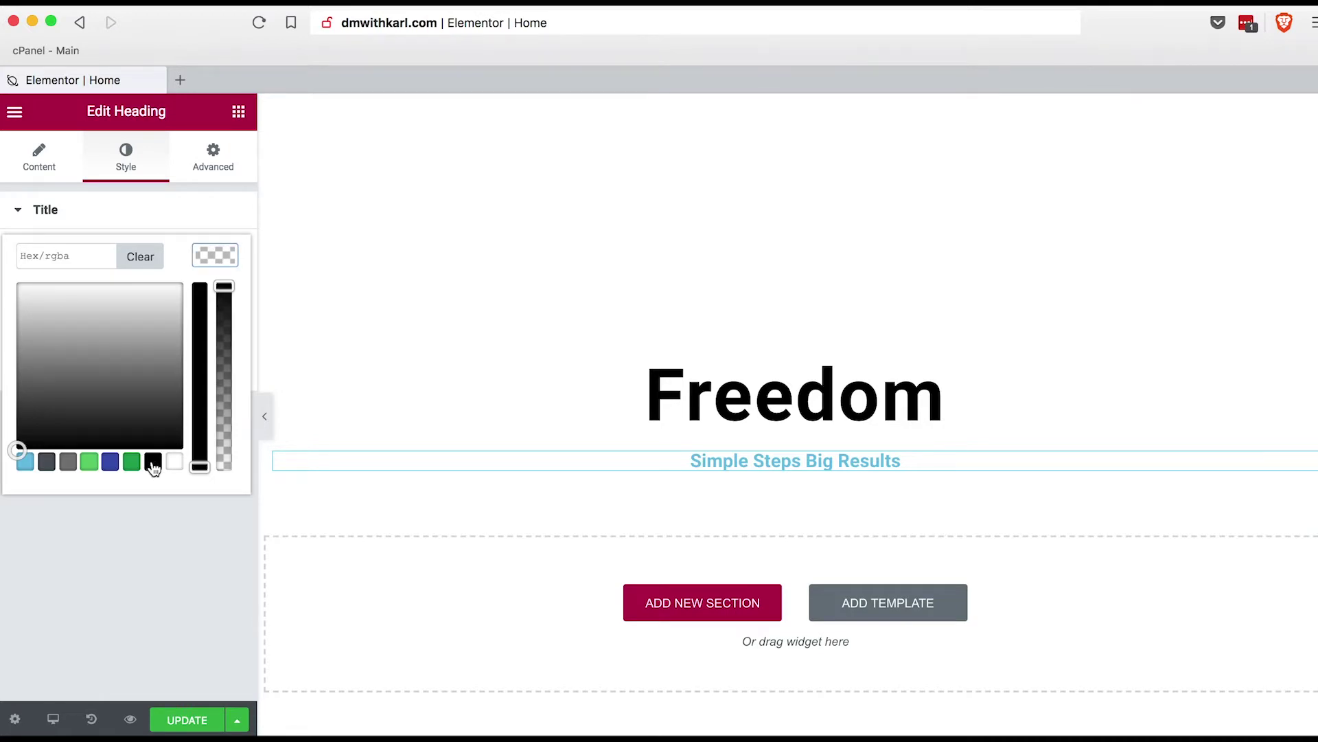
pyautogui.click(153, 462)
pyautogui.click(222, 258)
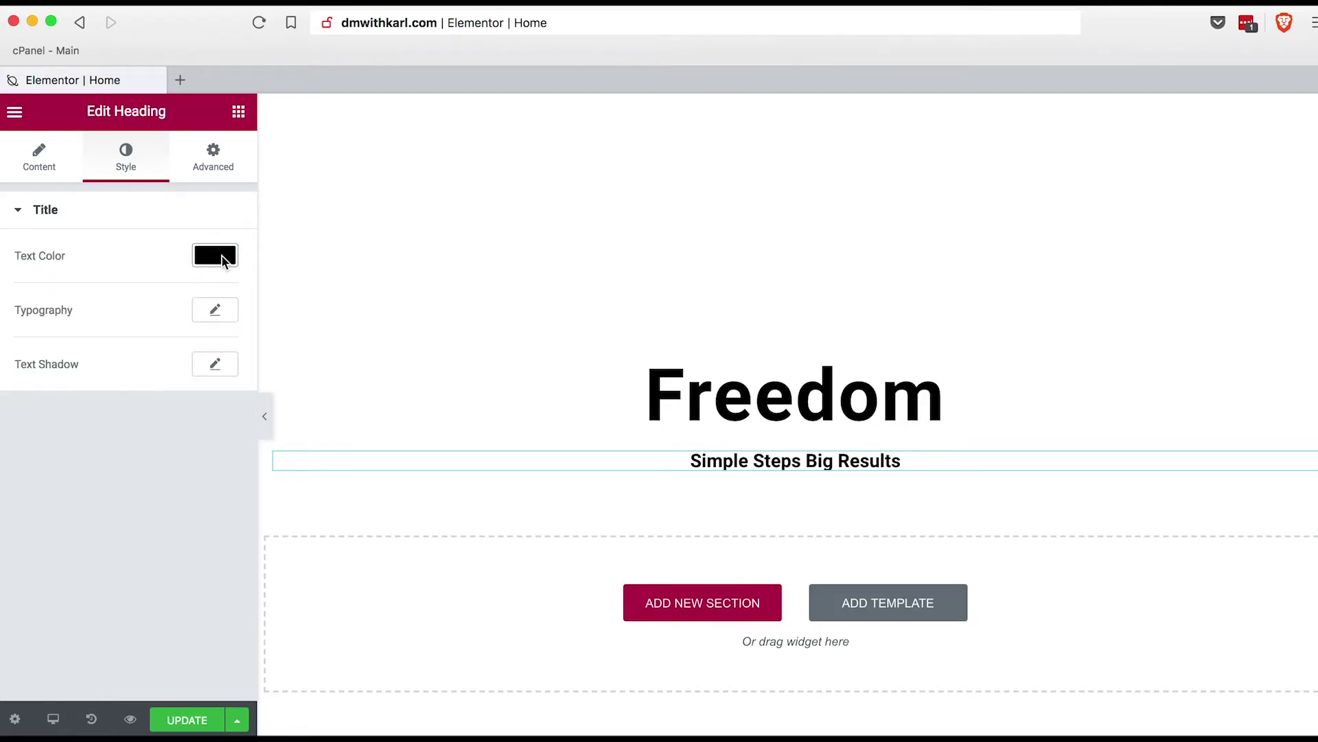
# Set the subtitle's typography to Roboto, 22 px size and 300 weight
pyautogui.click(216, 314)
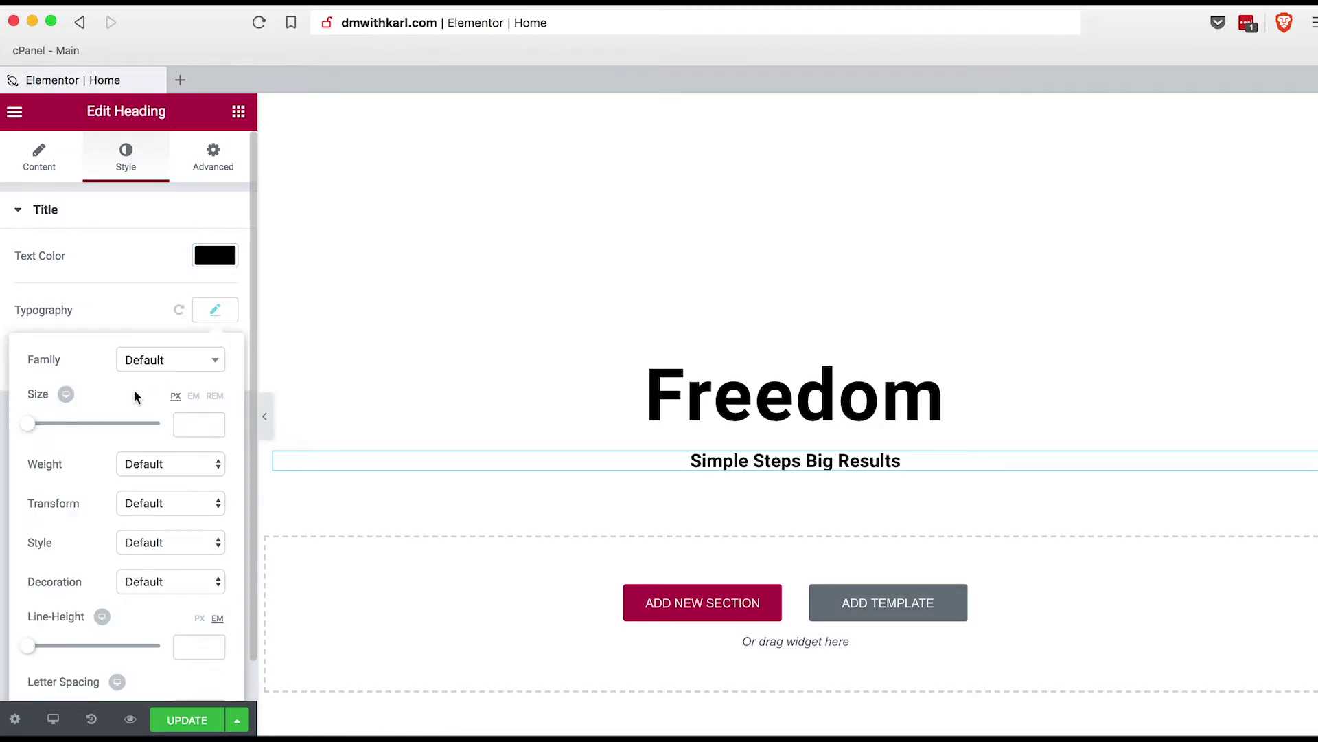
pyautogui.click(177, 362)
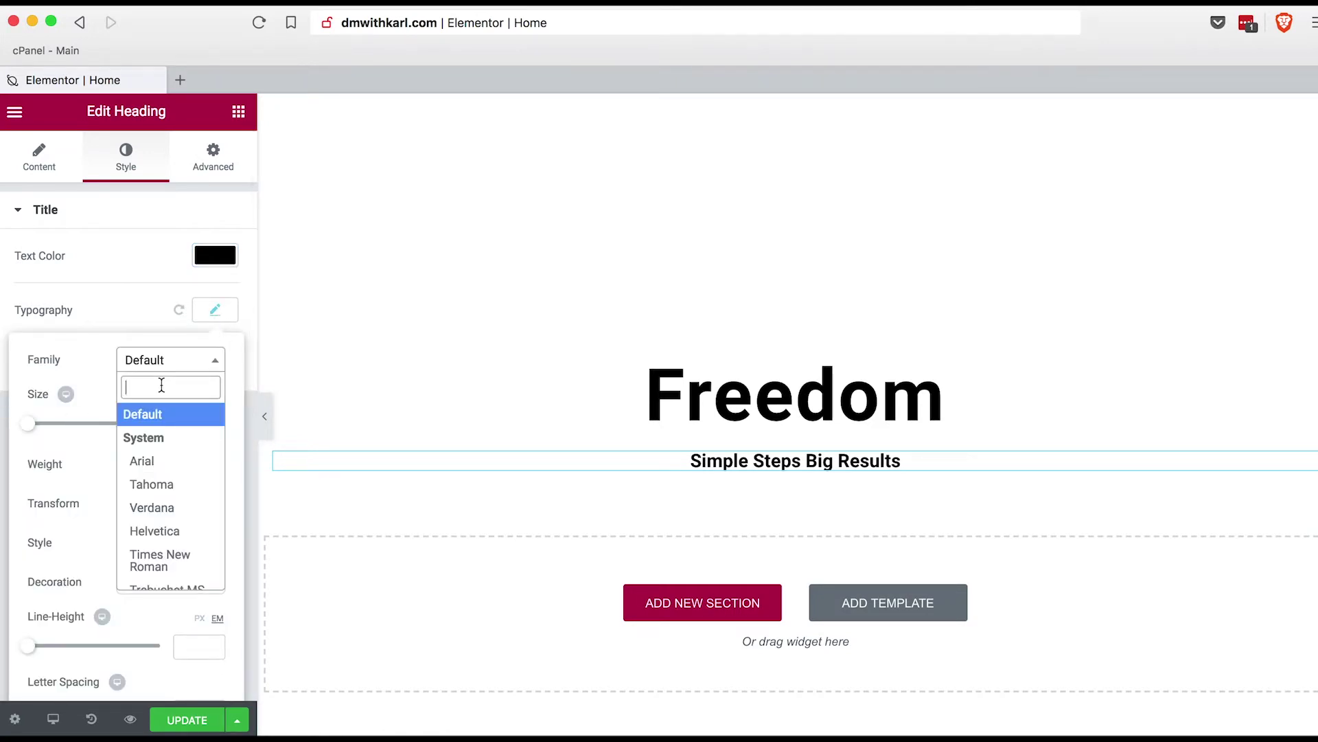
pyautogui.write('robot')
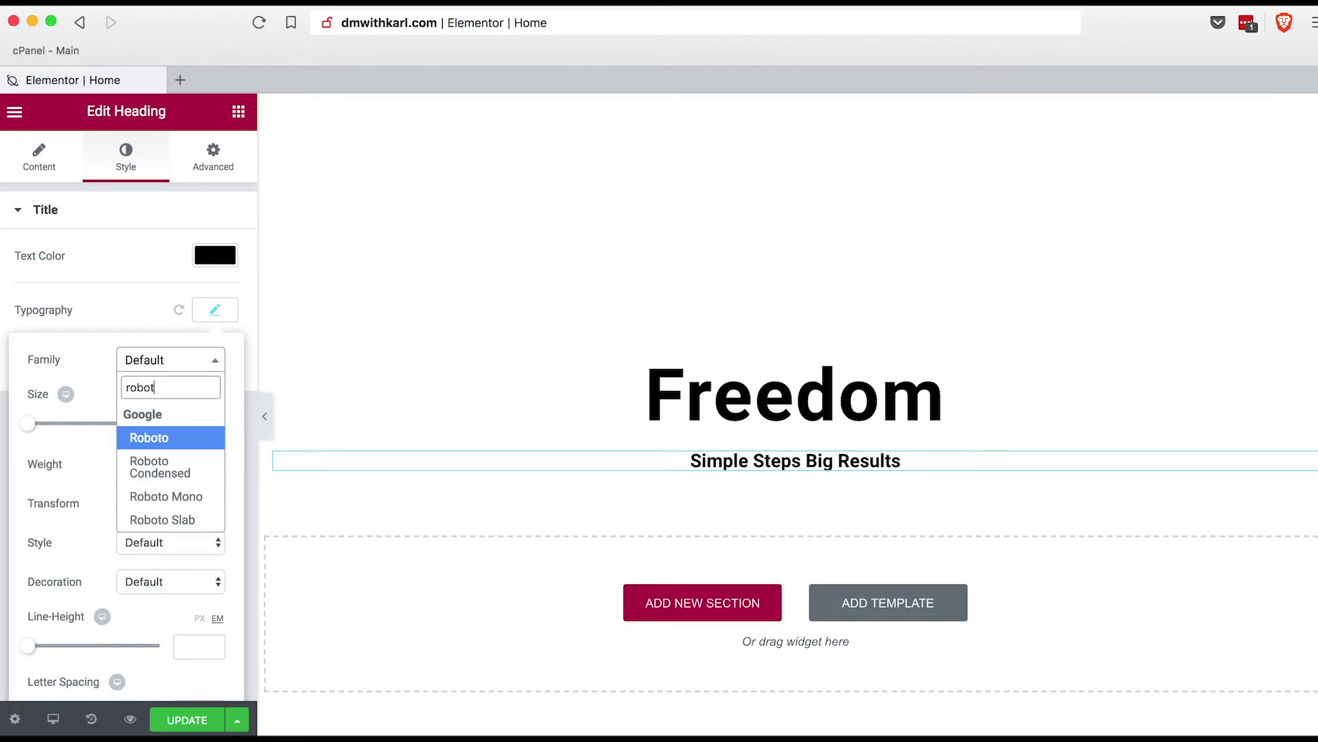
pyautogui.click(137, 439)
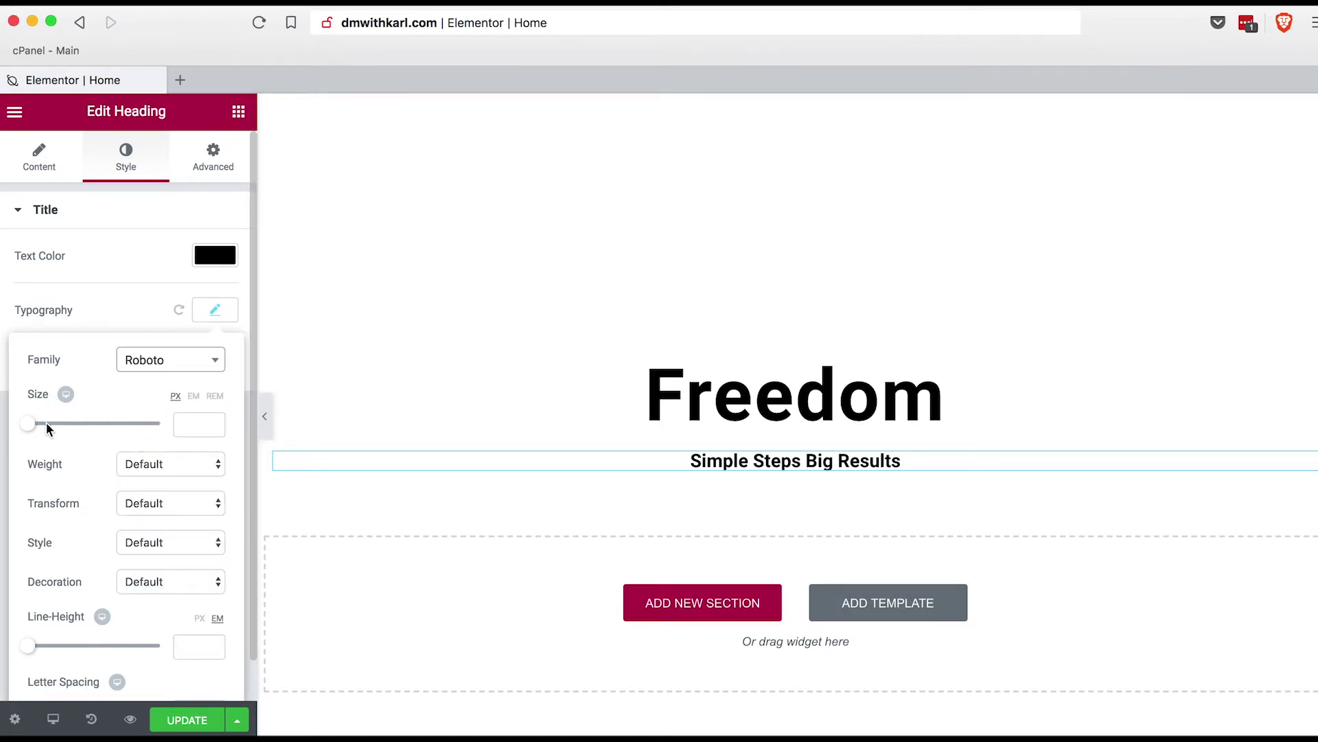
pyautogui.moveTo(28, 431); pyautogui.dragTo(41, 427)
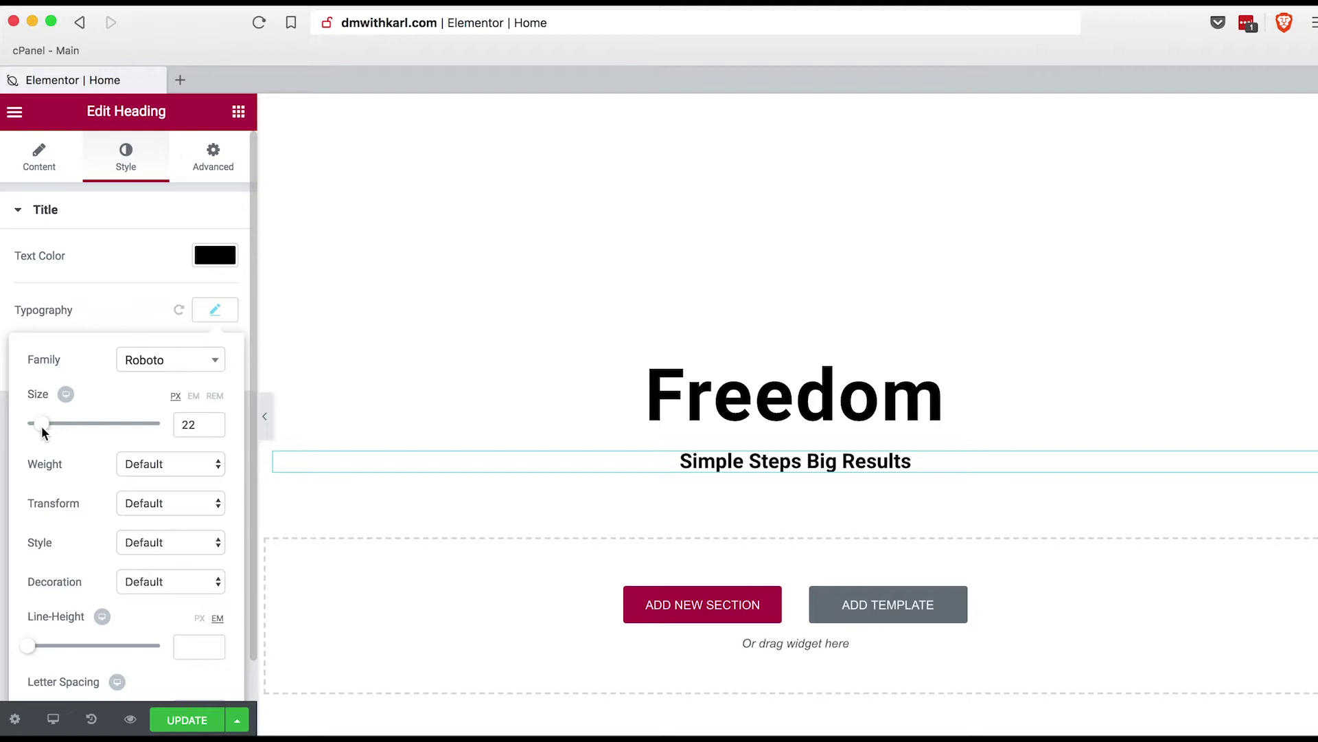
pyautogui.click(155, 464)
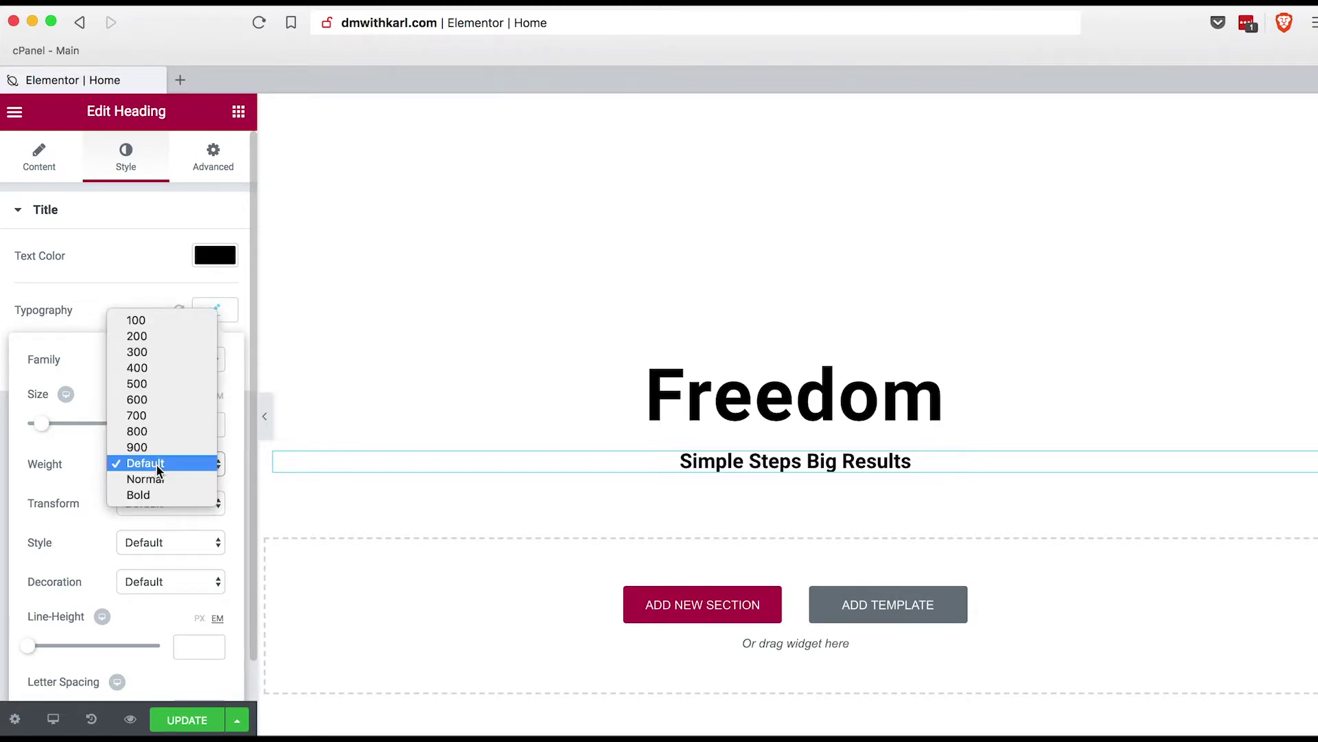
pyautogui.click(158, 352)
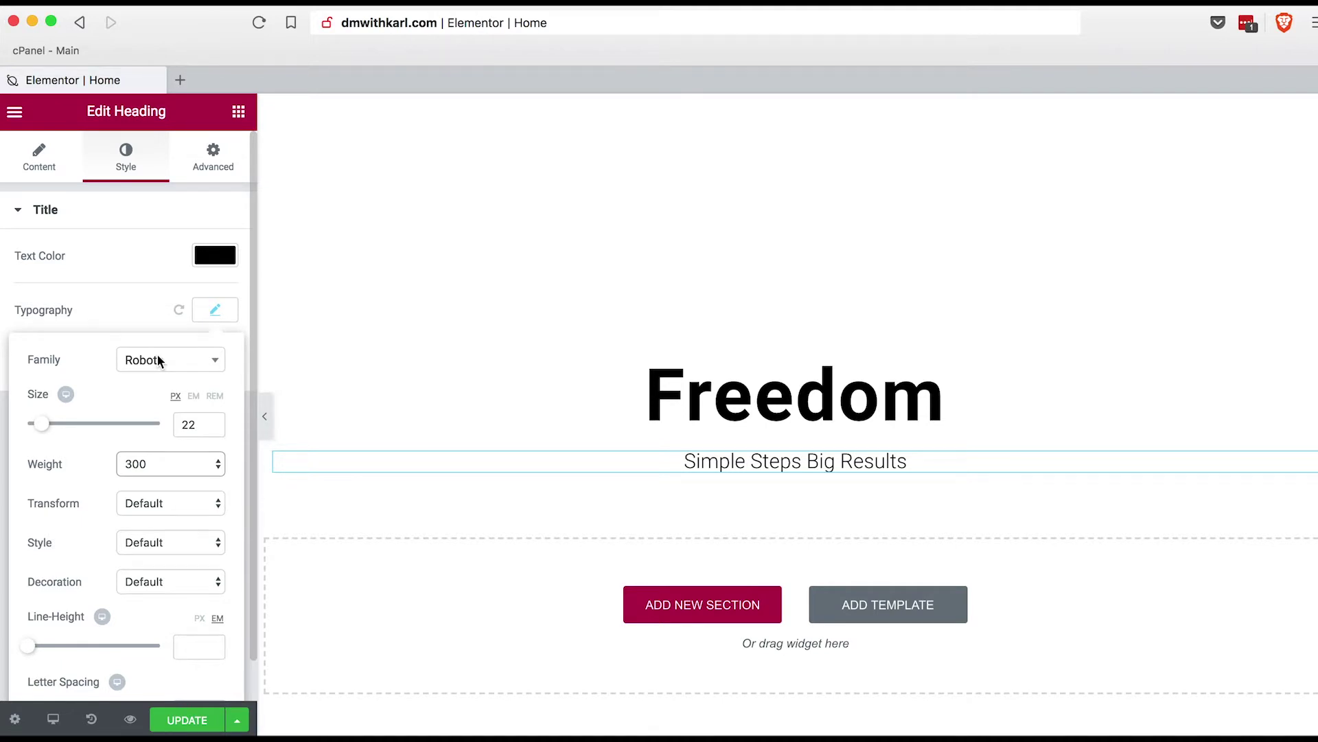
pyautogui.click(143, 229)
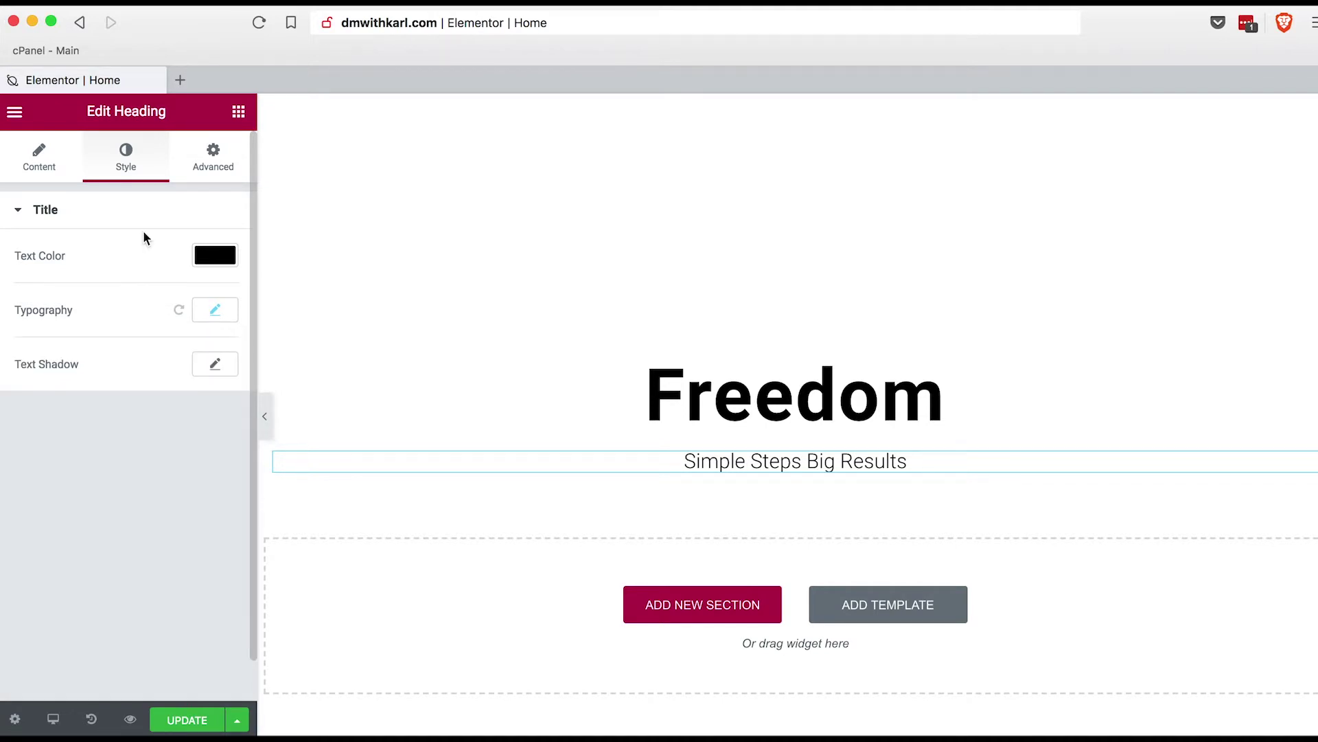
pyautogui.click(239, 113)
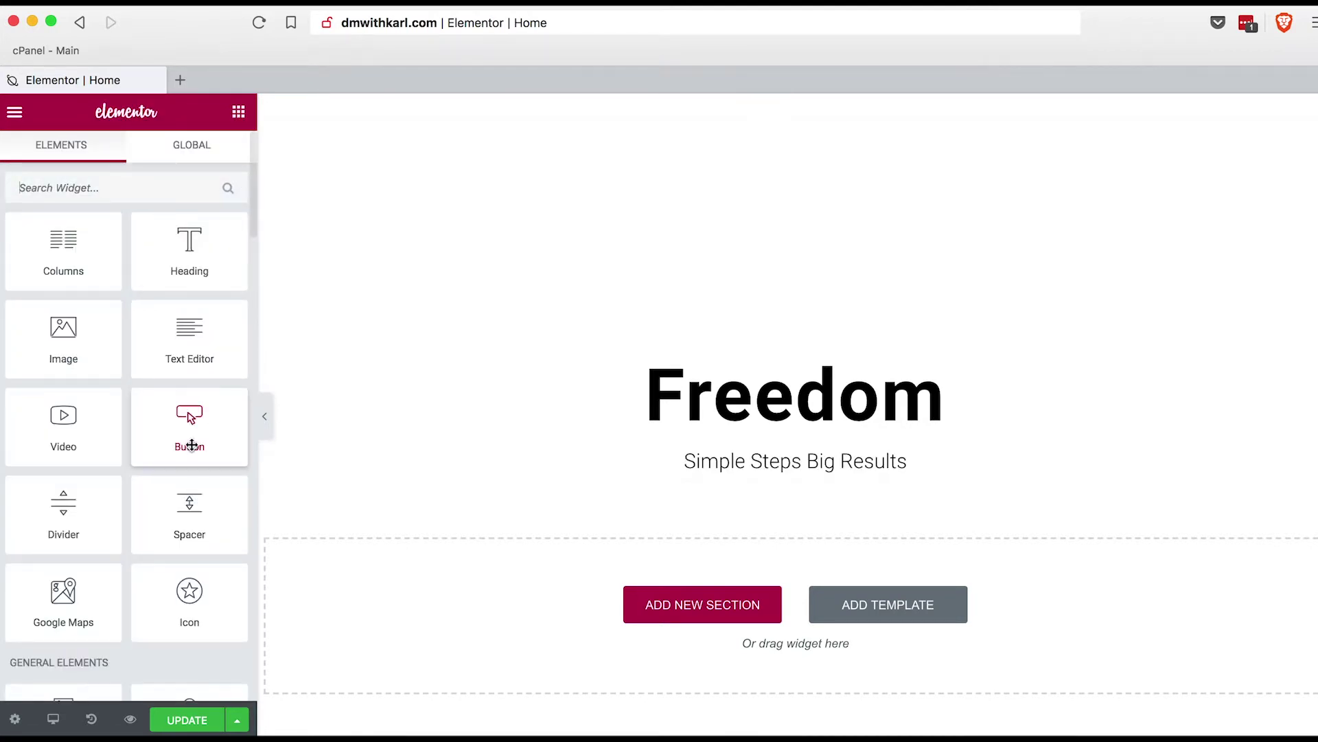
# Place a Button widget under the subtitle, label it 'Start Now' and centre it
pyautogui.moveTo(189, 420); pyautogui.dragTo(752, 472)
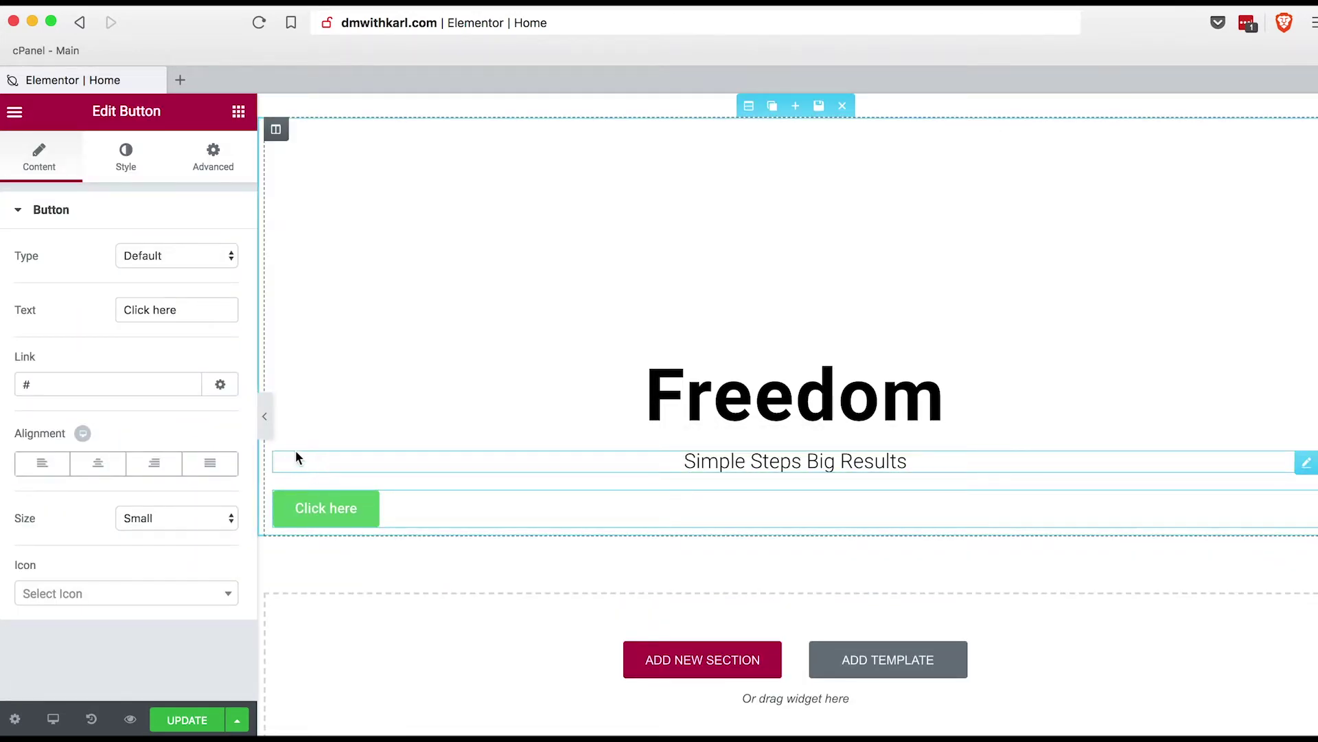
pyautogui.moveTo(185, 309); pyautogui.dragTo(103, 317)
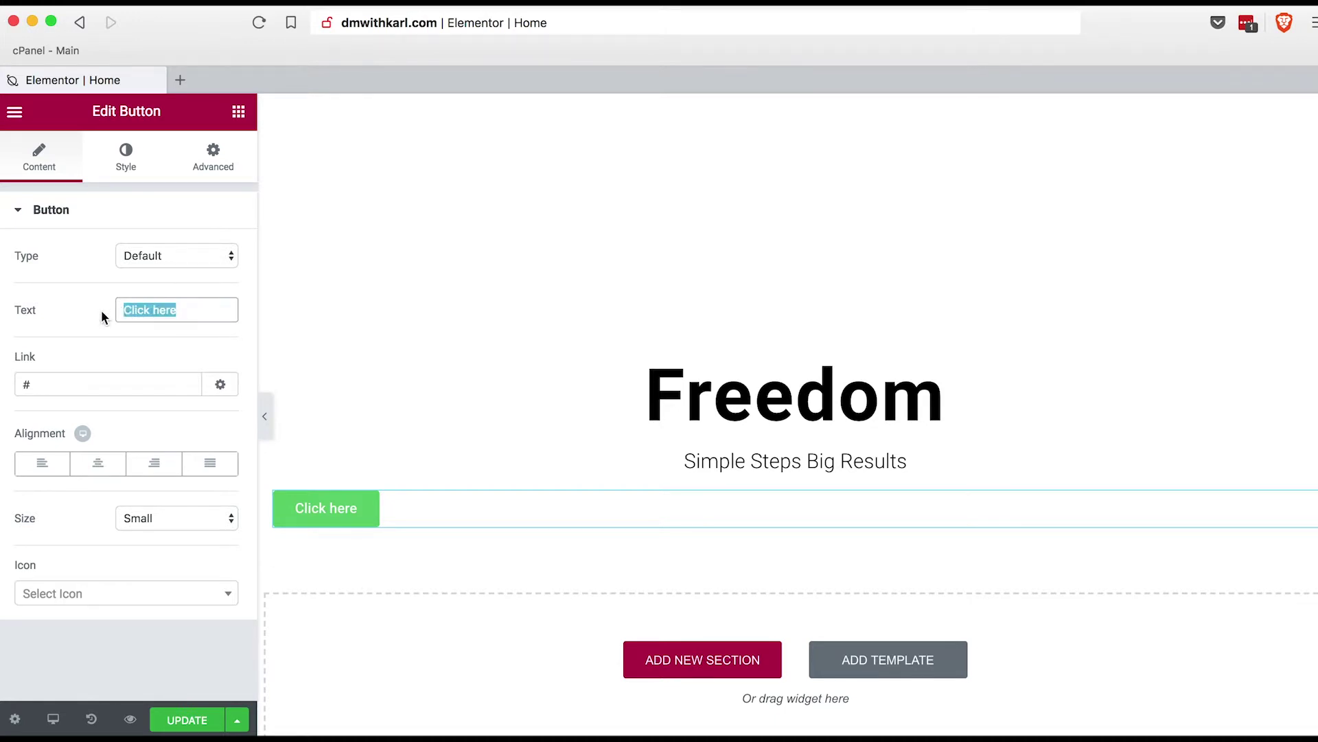
pyautogui.write('Start ')
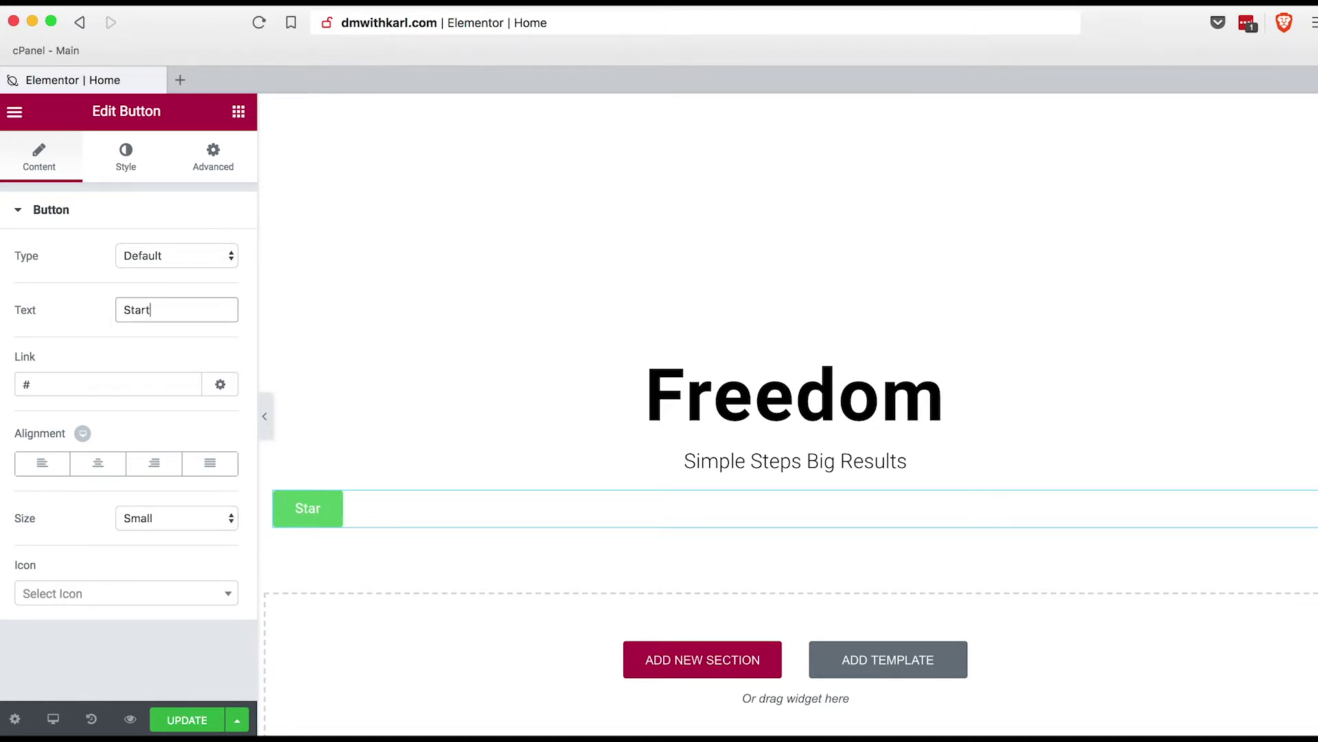
pyautogui.write('Now')
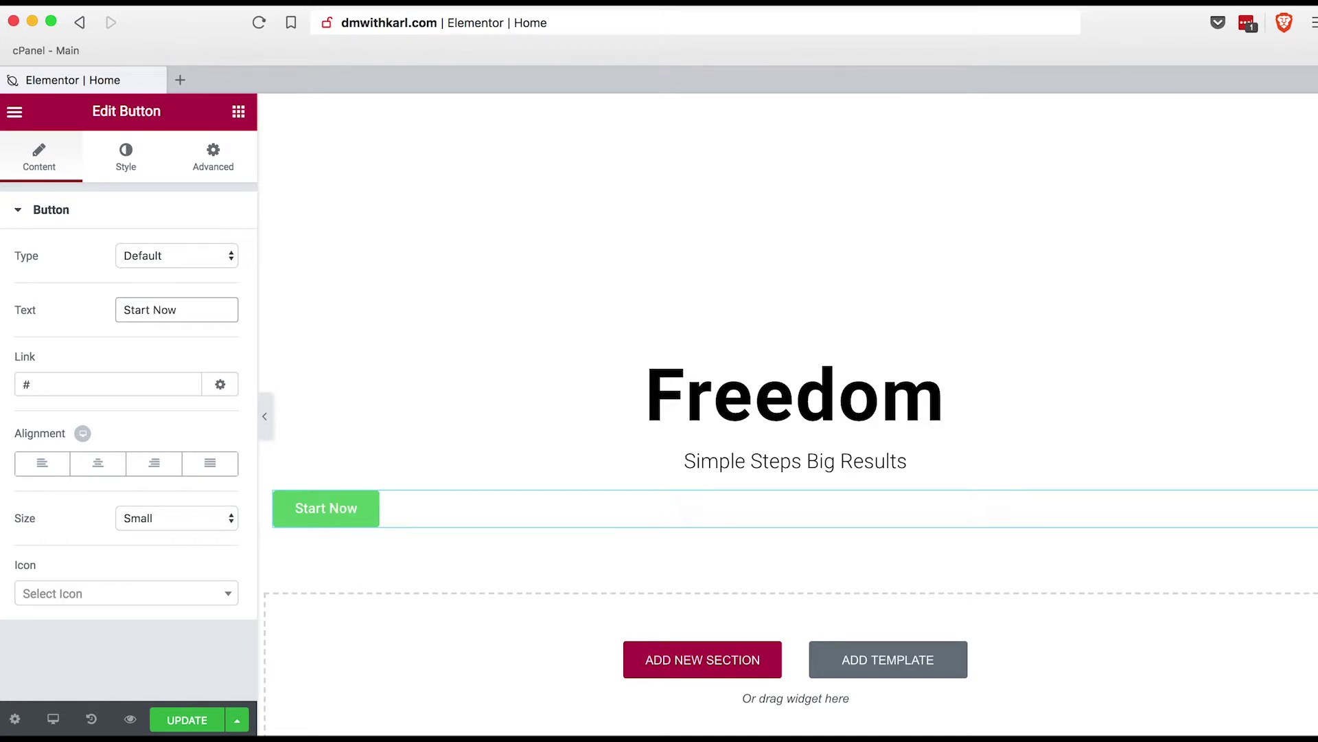
pyautogui.click(97, 464)
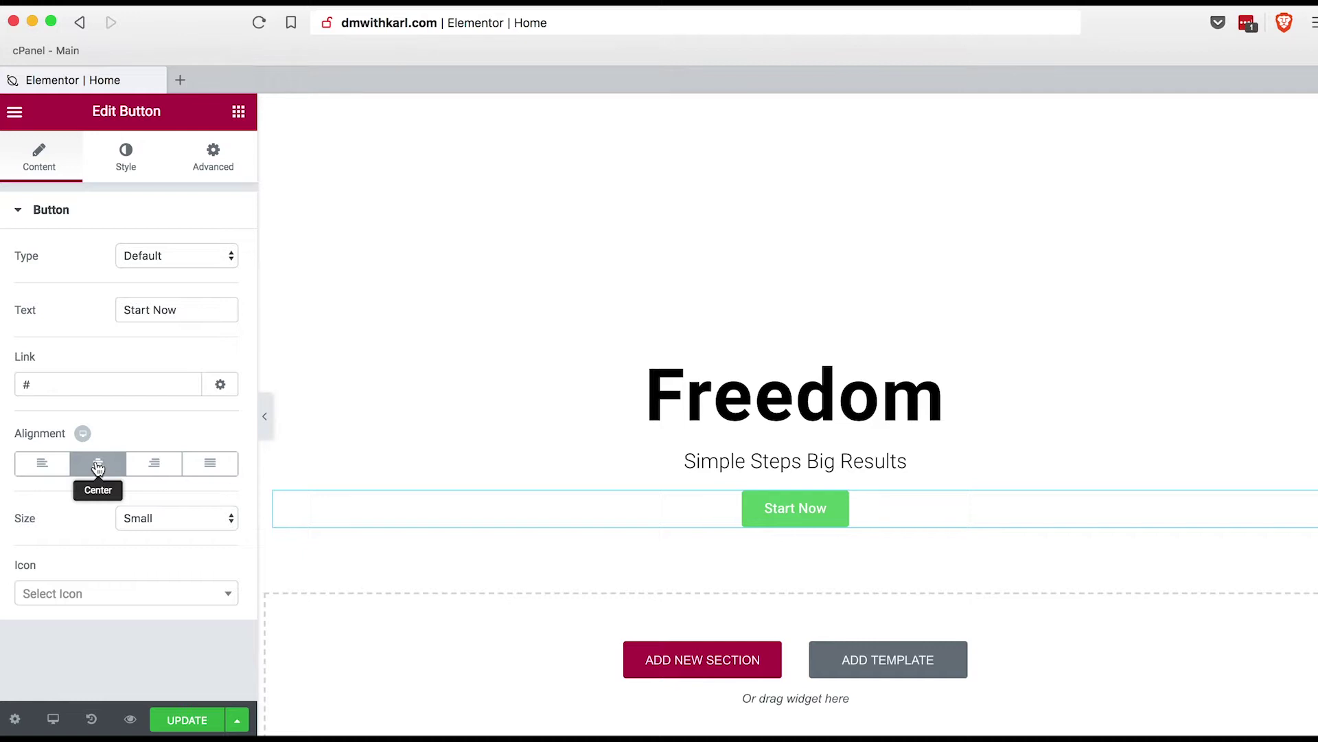
pyautogui.click(128, 160)
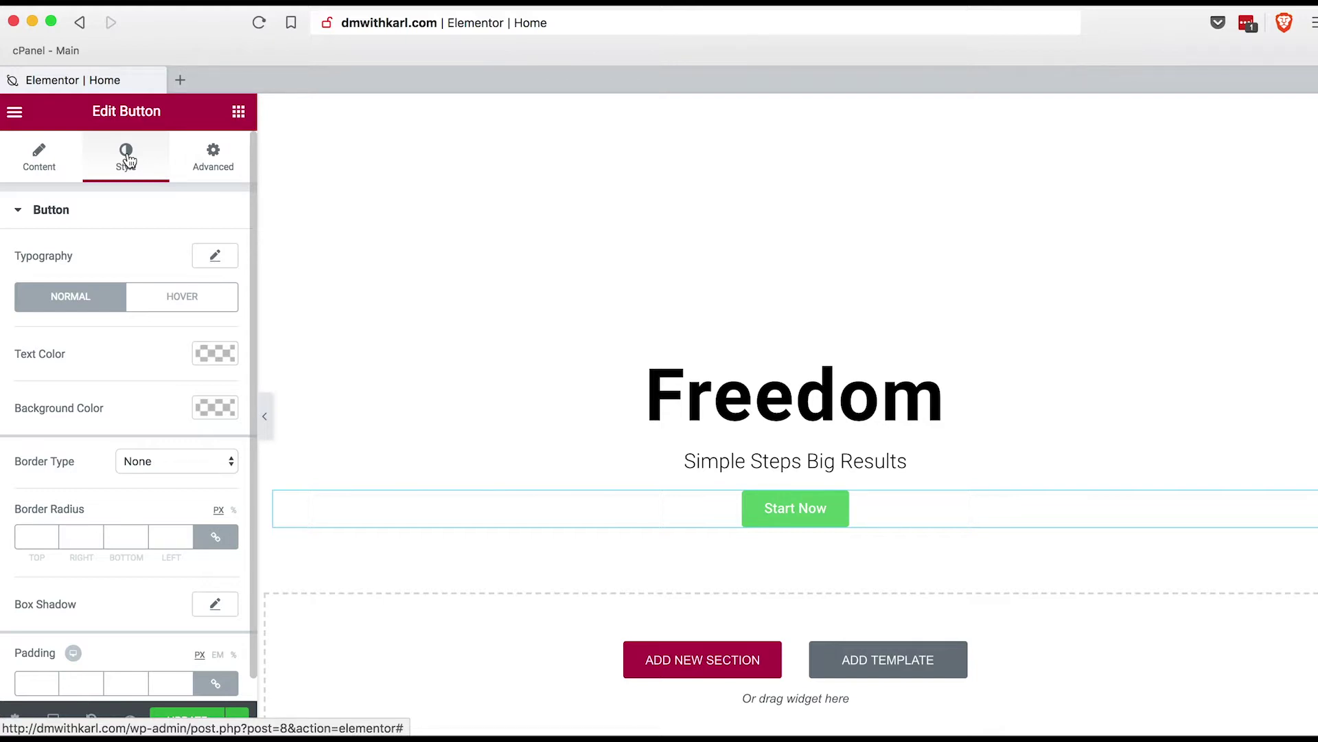
# Change the Start Now button background to a slightly translucent bright red (rgba 249,13,4)
pyautogui.click(213, 407)
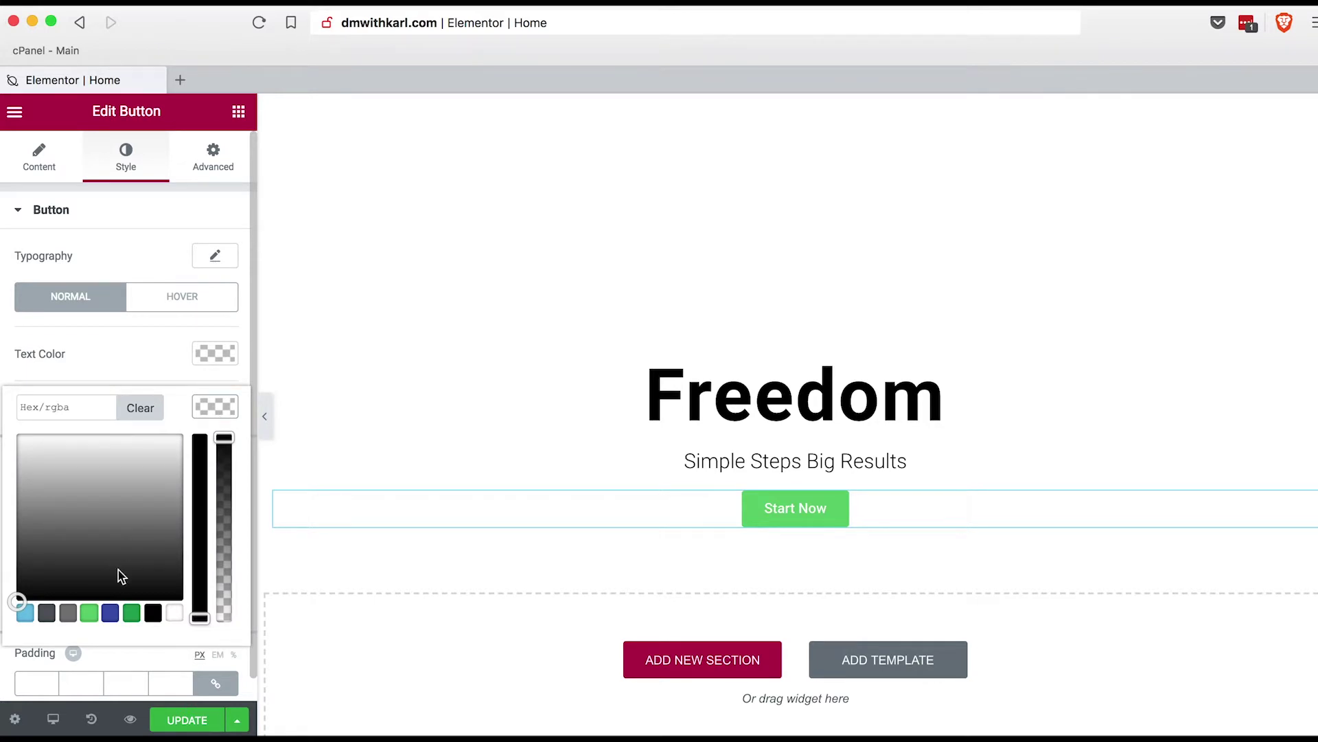
pyautogui.click(111, 615)
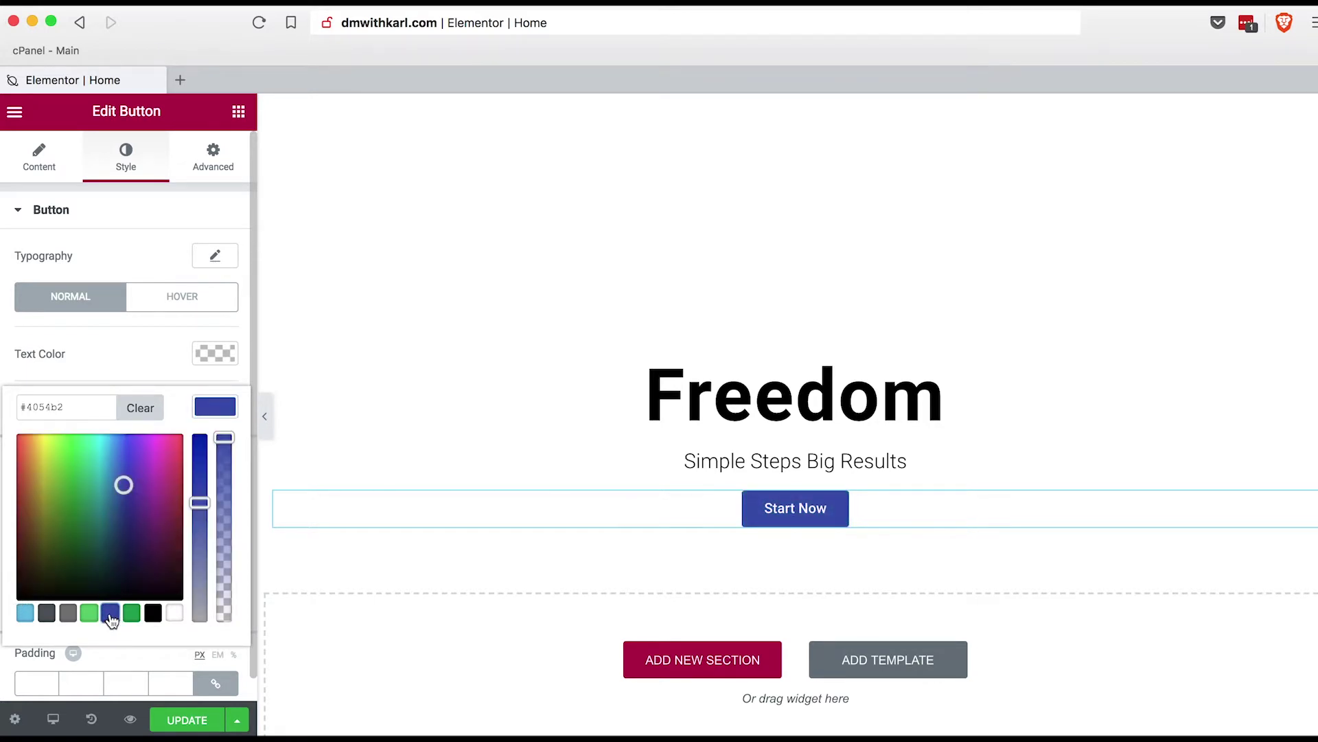
pyautogui.moveTo(122, 484)
pyautogui.mouseDown()
pyautogui.moveTo(53, 474)
pyautogui.moveTo(2, 442)
pyautogui.mouseUp()
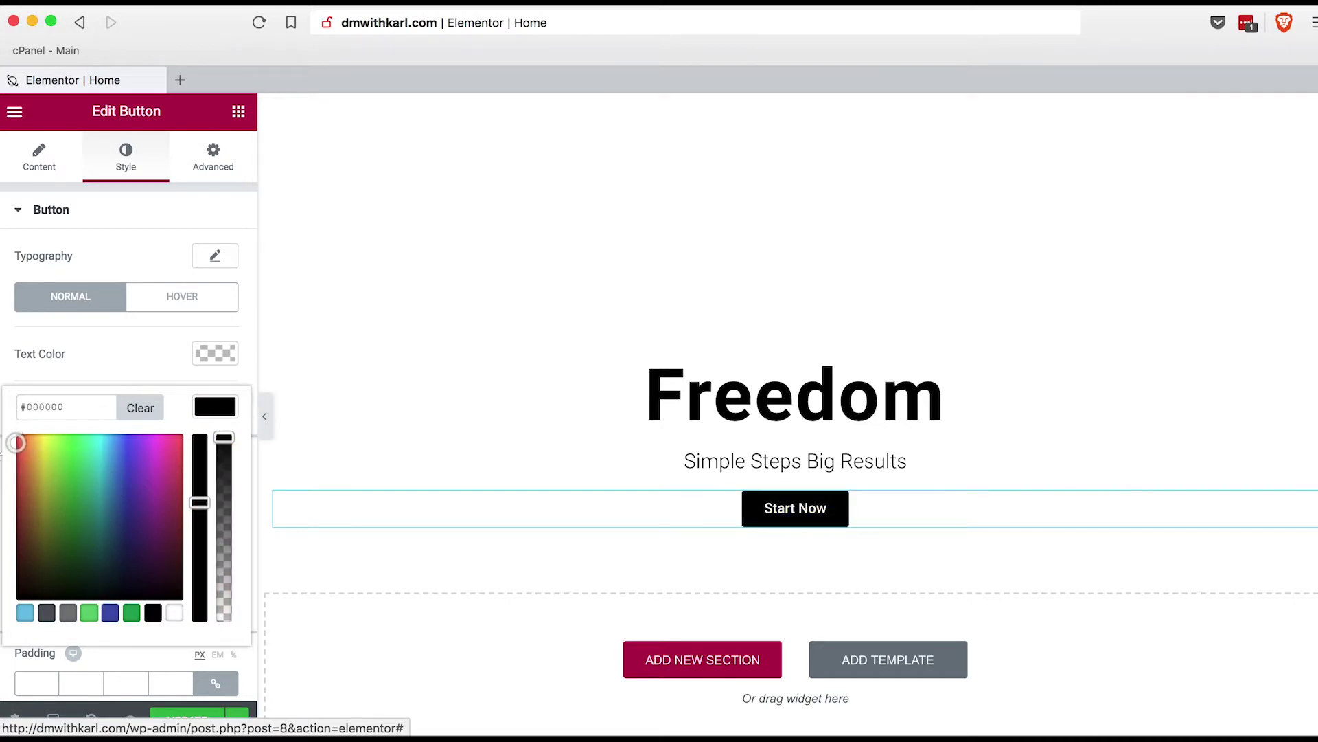
pyautogui.moveTo(1, 446); pyautogui.dragTo(2, 455)
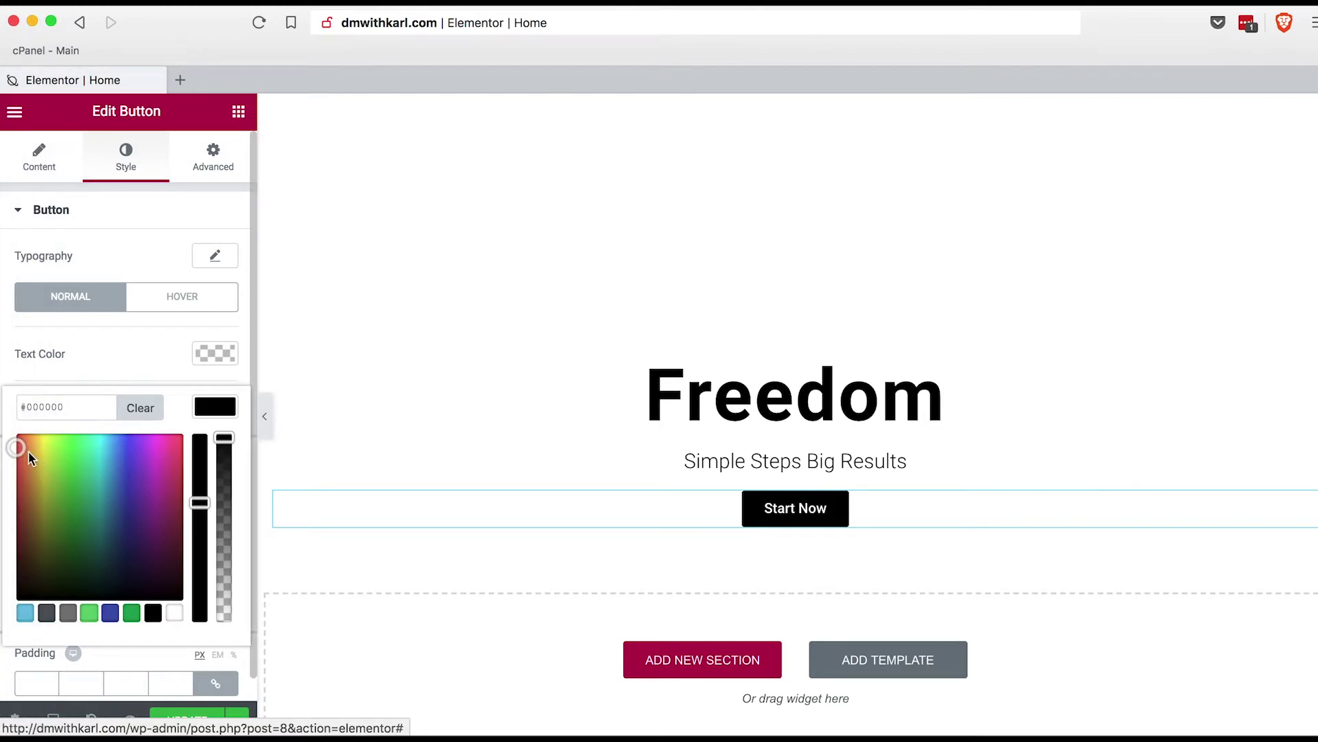
pyautogui.moveTo(21, 447); pyautogui.dragTo(19, 438)
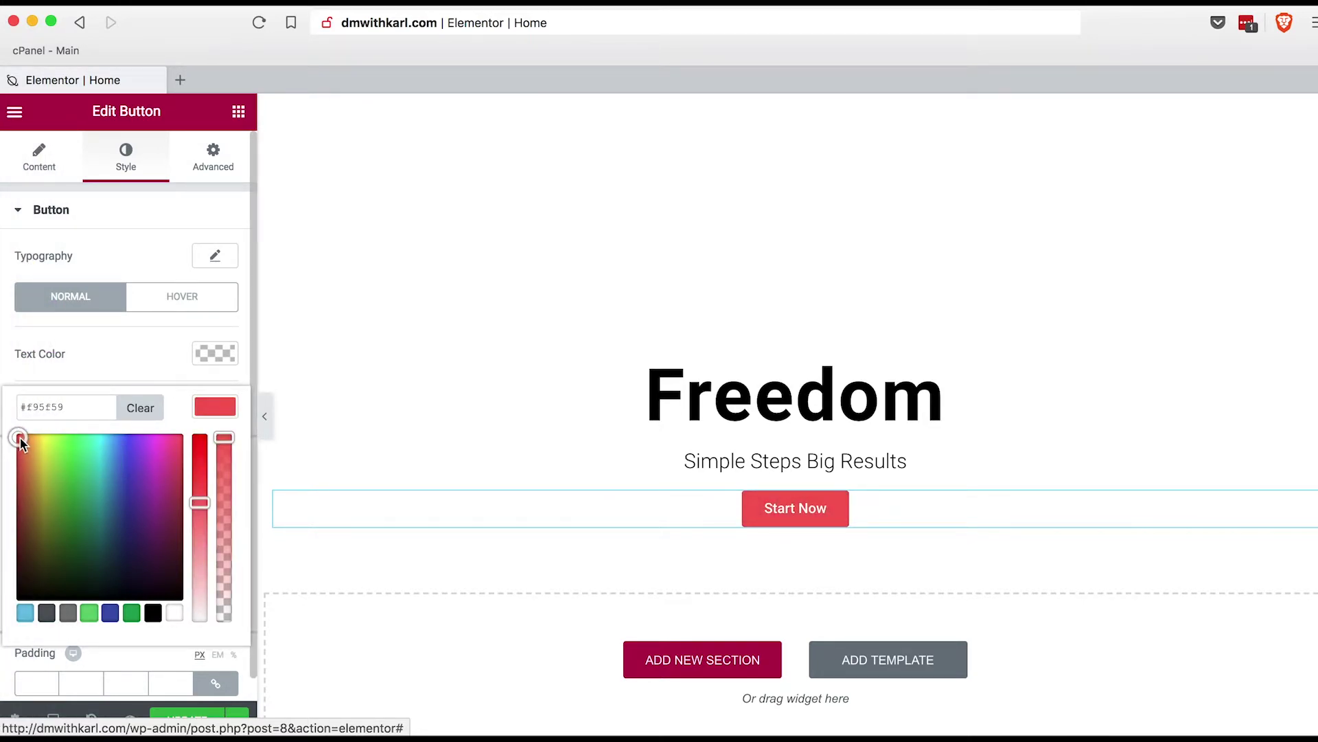
pyautogui.moveTo(198, 505)
pyautogui.mouseDown()
pyautogui.moveTo(199, 473)
pyautogui.moveTo(199, 486)
pyautogui.mouseUp()
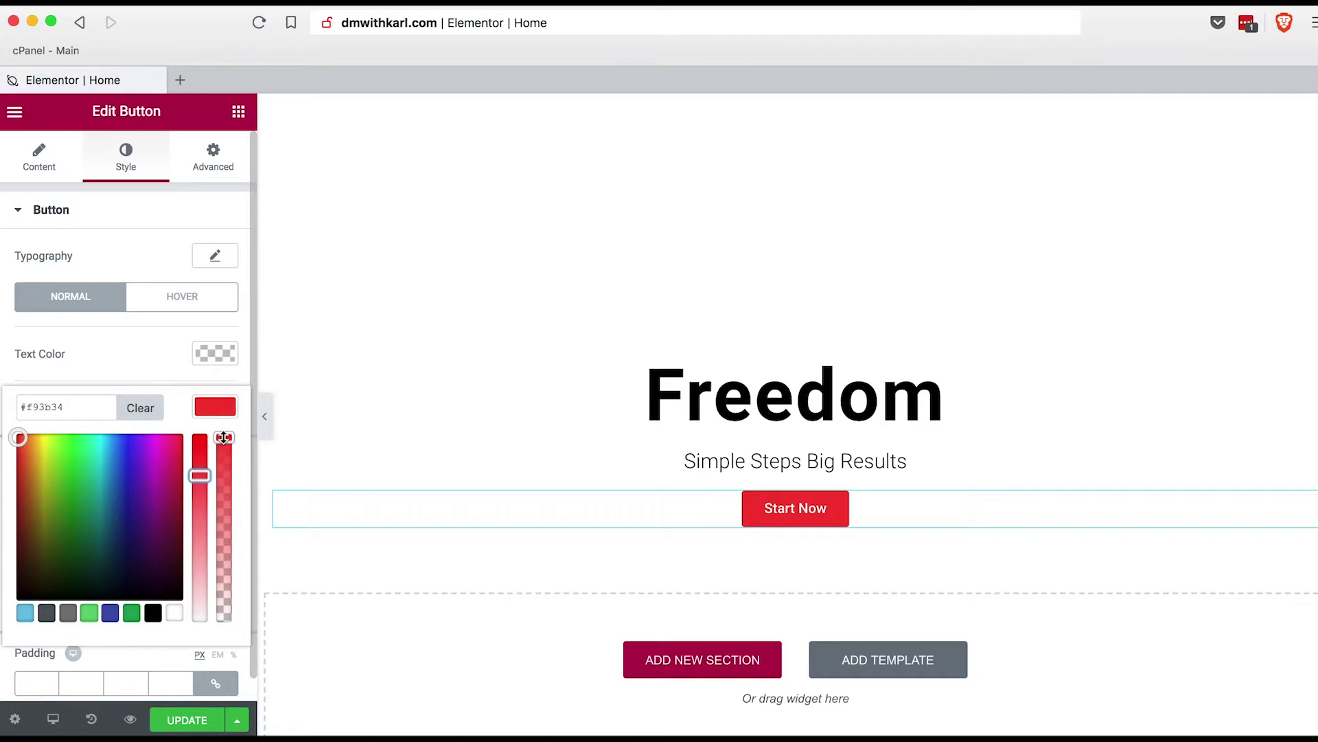
pyautogui.moveTo(224, 438); pyautogui.dragTo(224, 488)
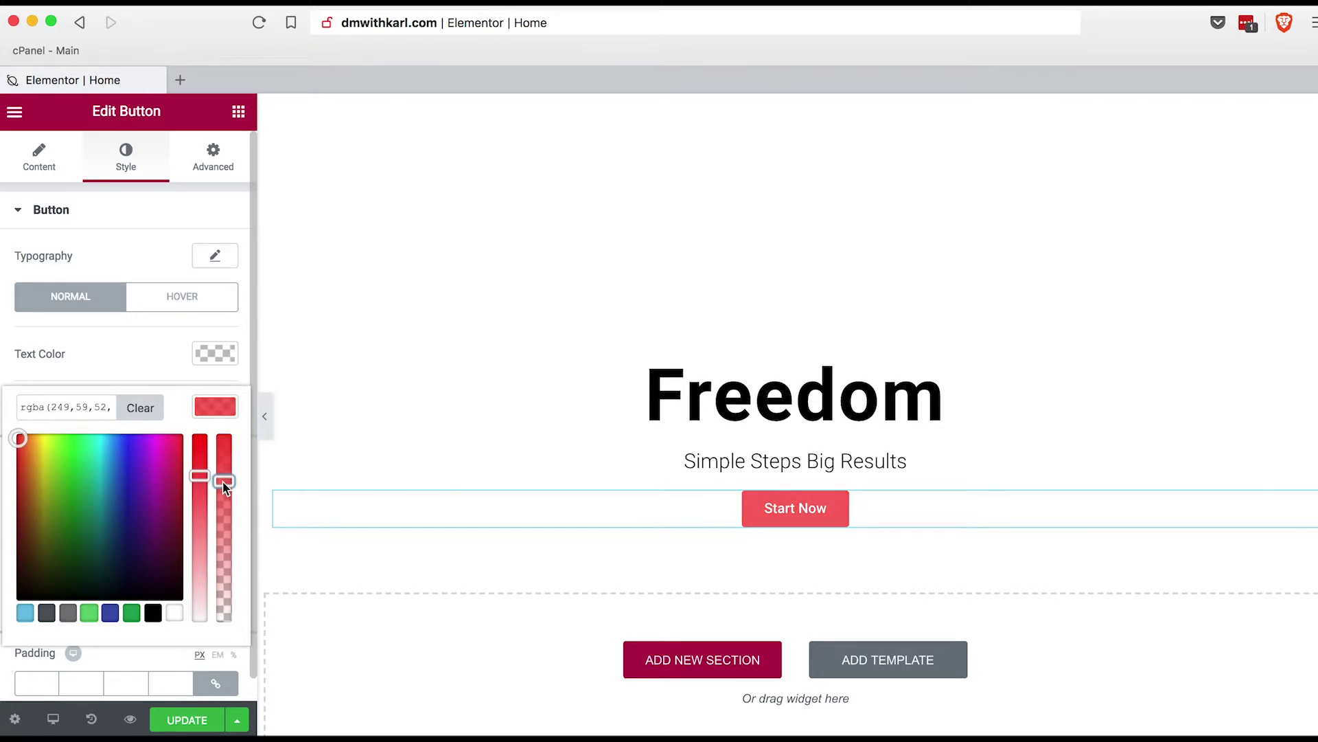
pyautogui.moveTo(199, 475); pyautogui.dragTo(200, 439)
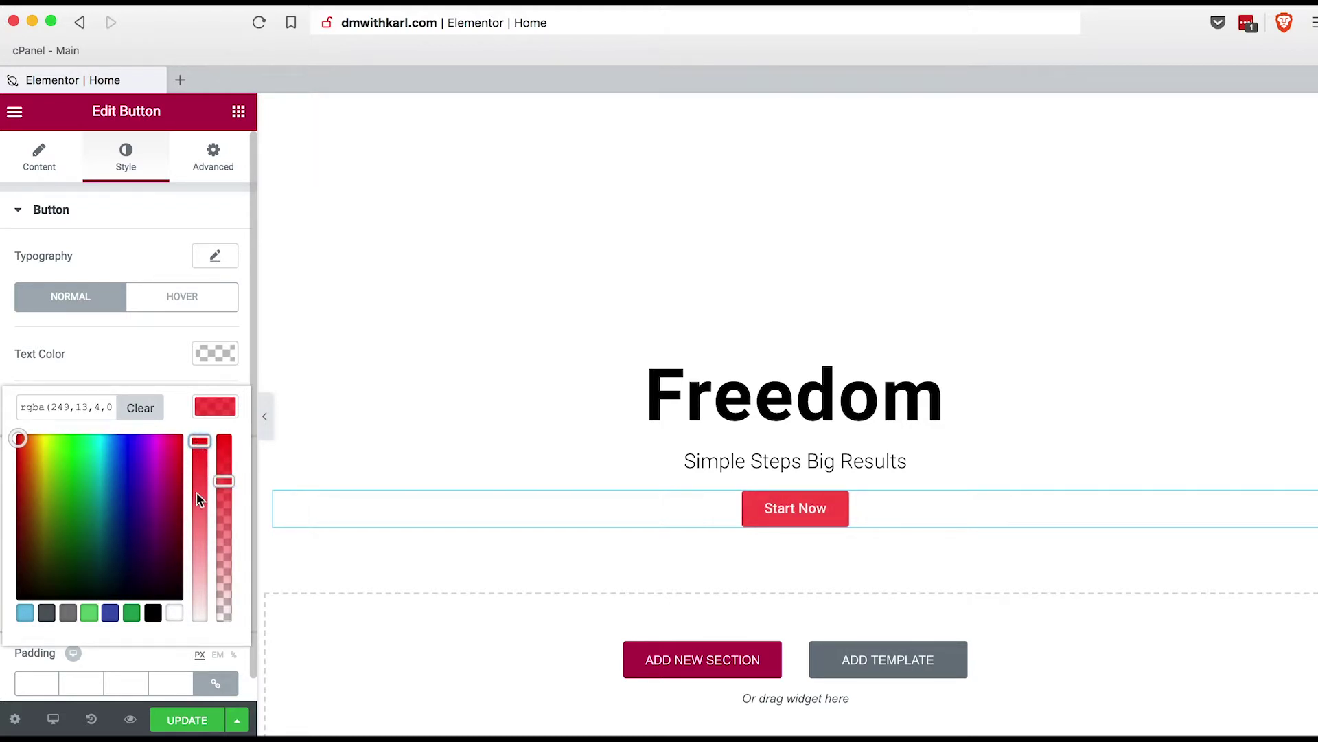
# Set the button's linked padding to 2 px on all four sides
pyautogui.click(216, 408)
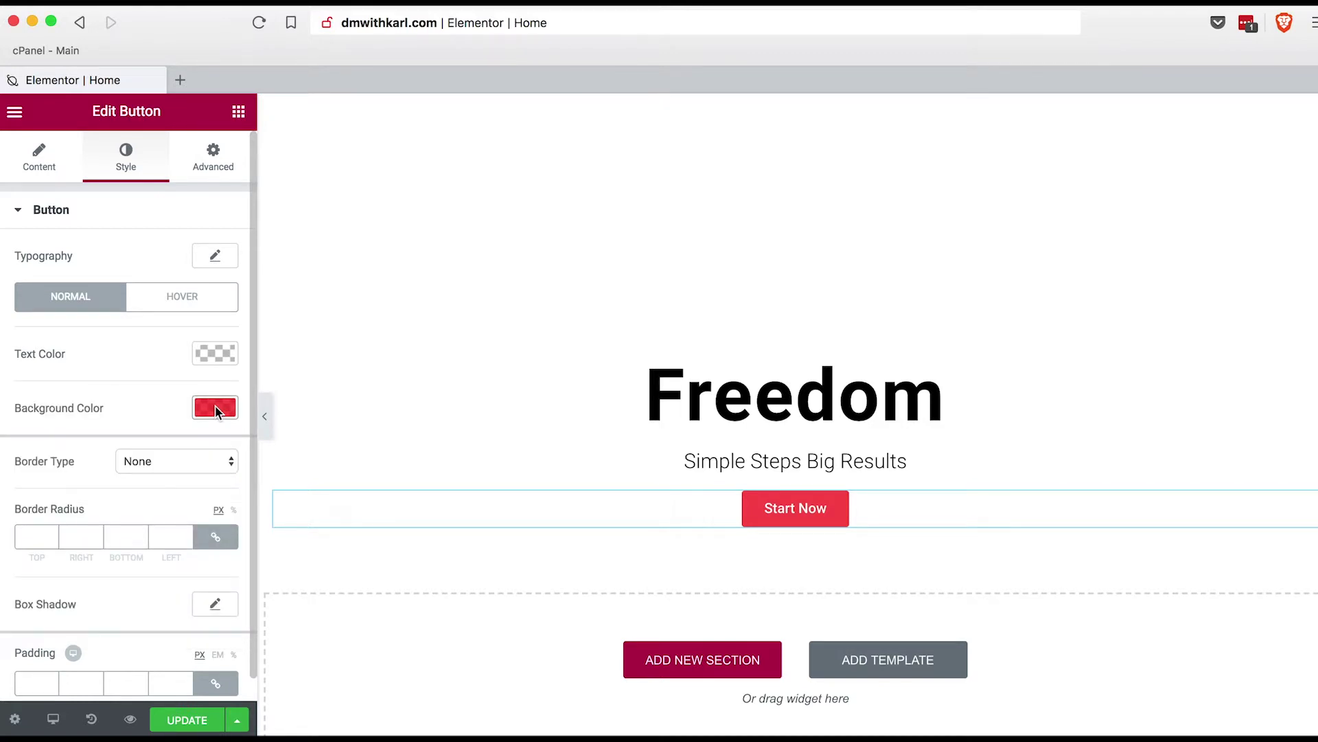
pyautogui.click(213, 167)
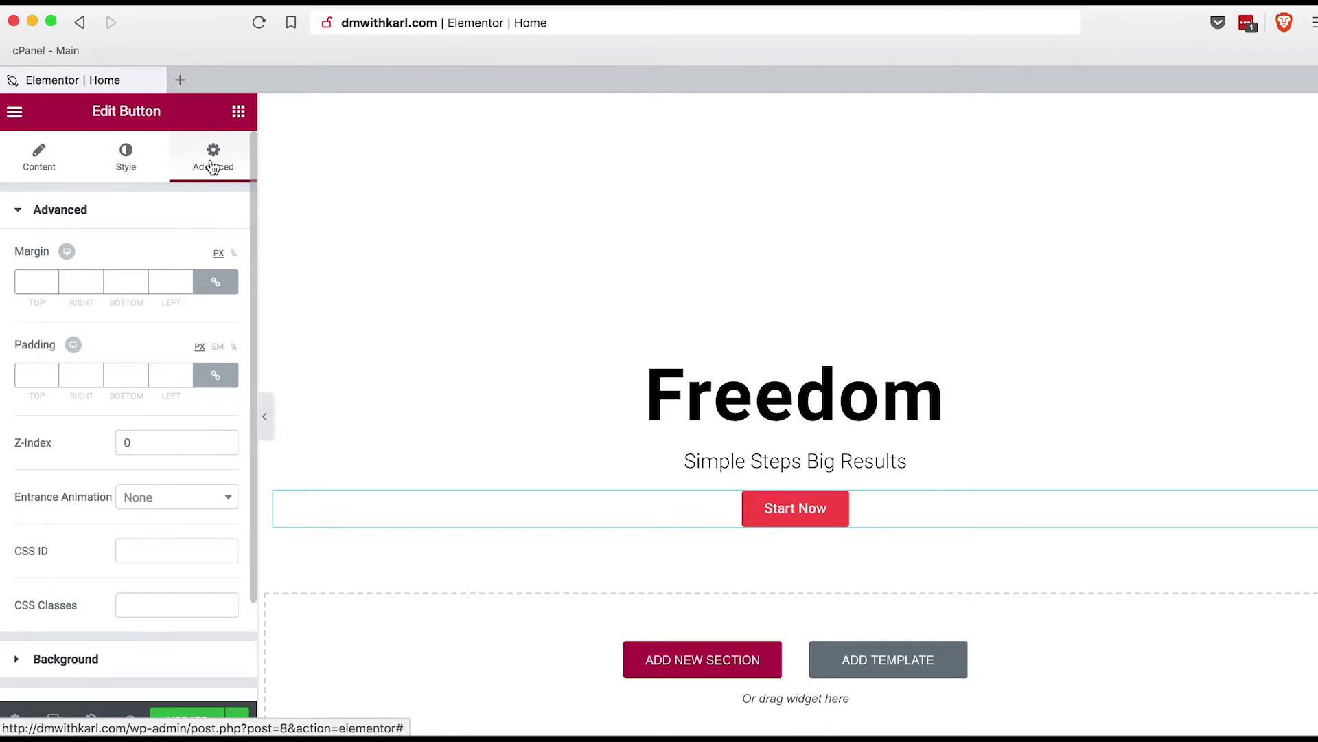
pyautogui.click(216, 377)
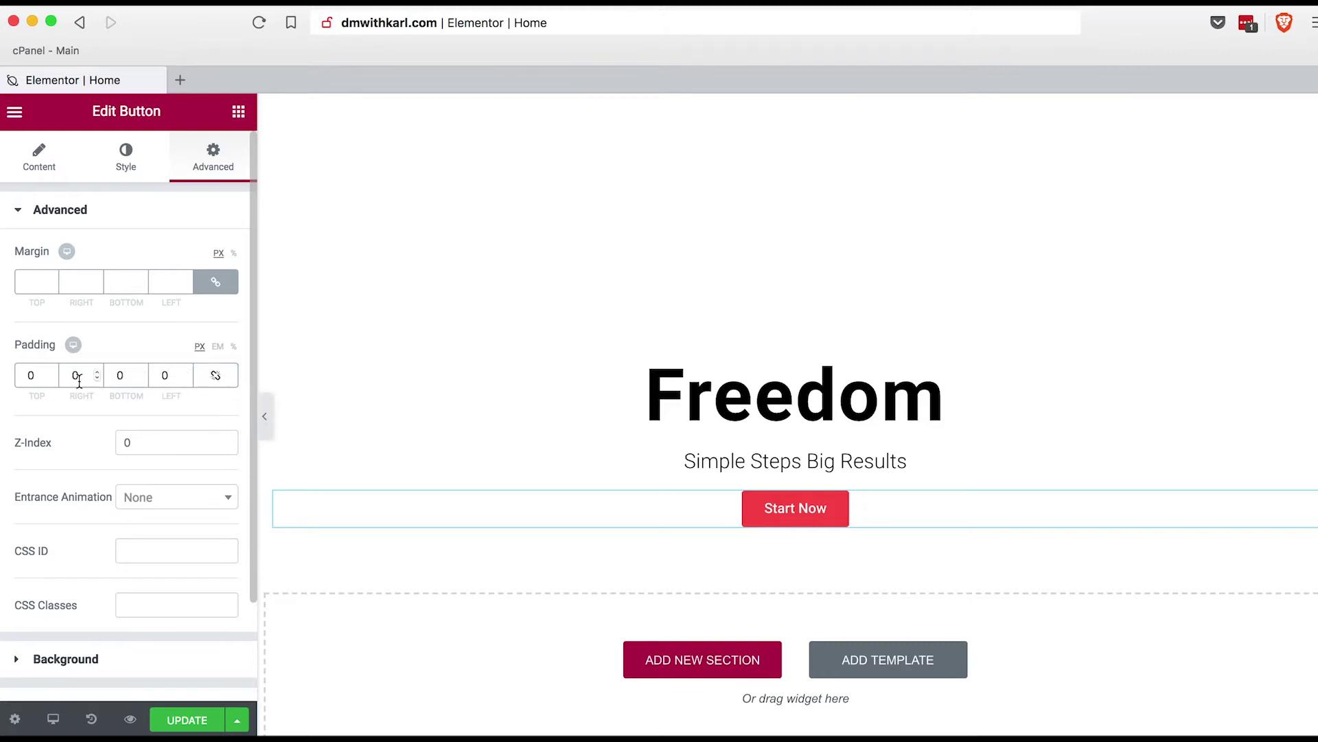
pyautogui.click(215, 375)
pyautogui.click(38, 370)
pyautogui.press('BackSpace')
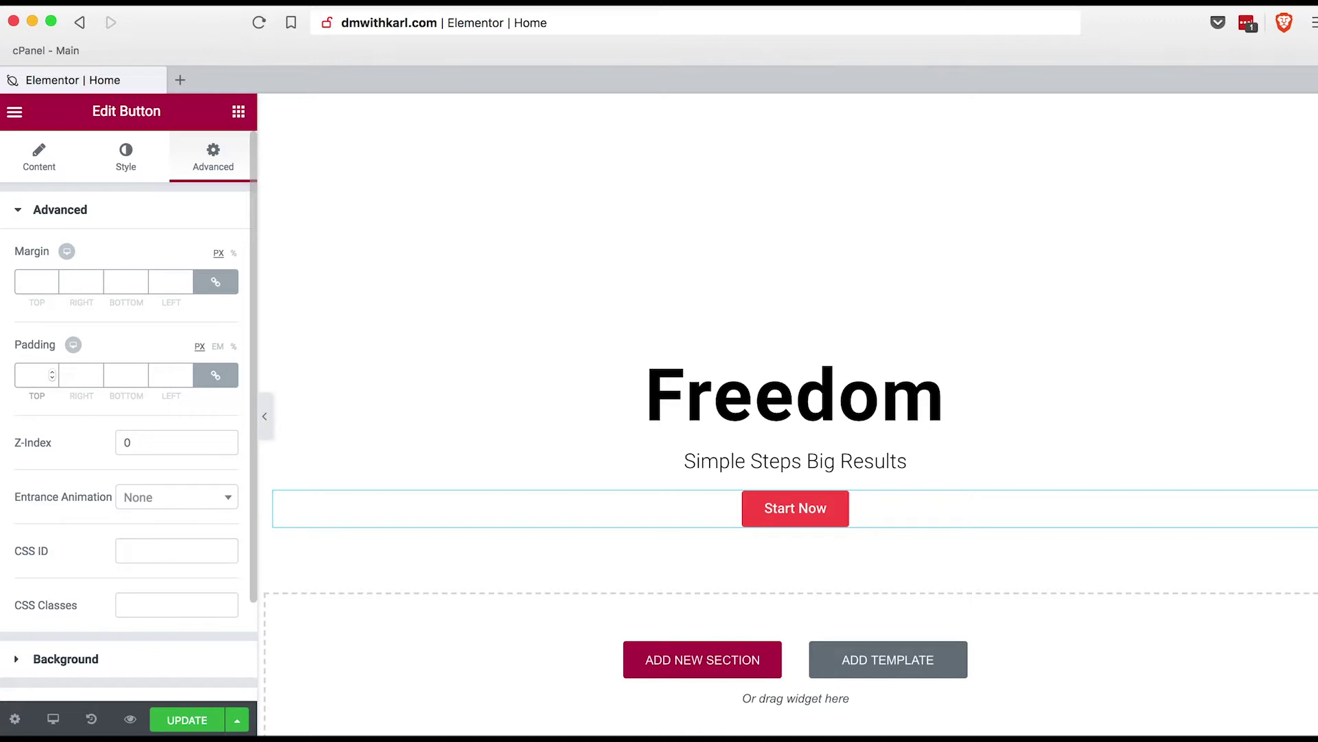
pyautogui.write('2')
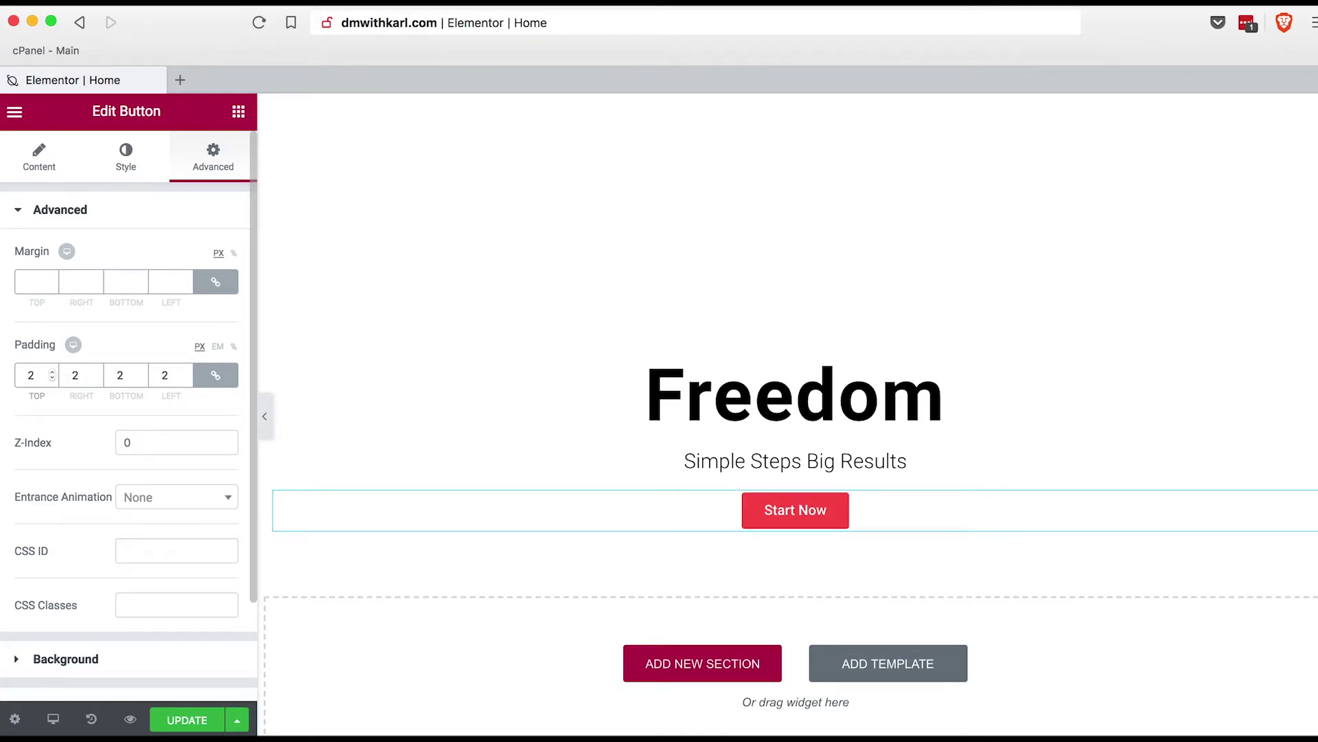
pyautogui.scroll(-3, 57, 467)
pyautogui.scroll(3, 58, 471)
pyautogui.click(214, 170)
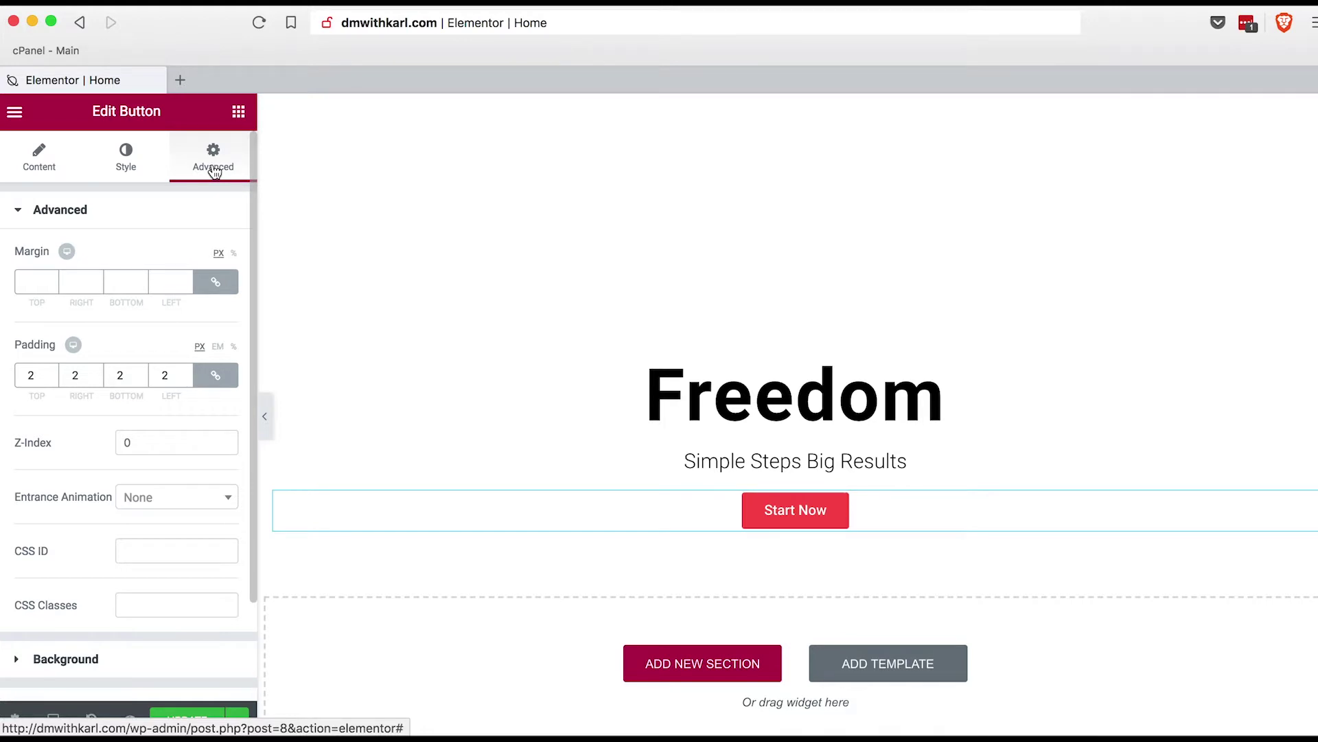
pyautogui.click(238, 113)
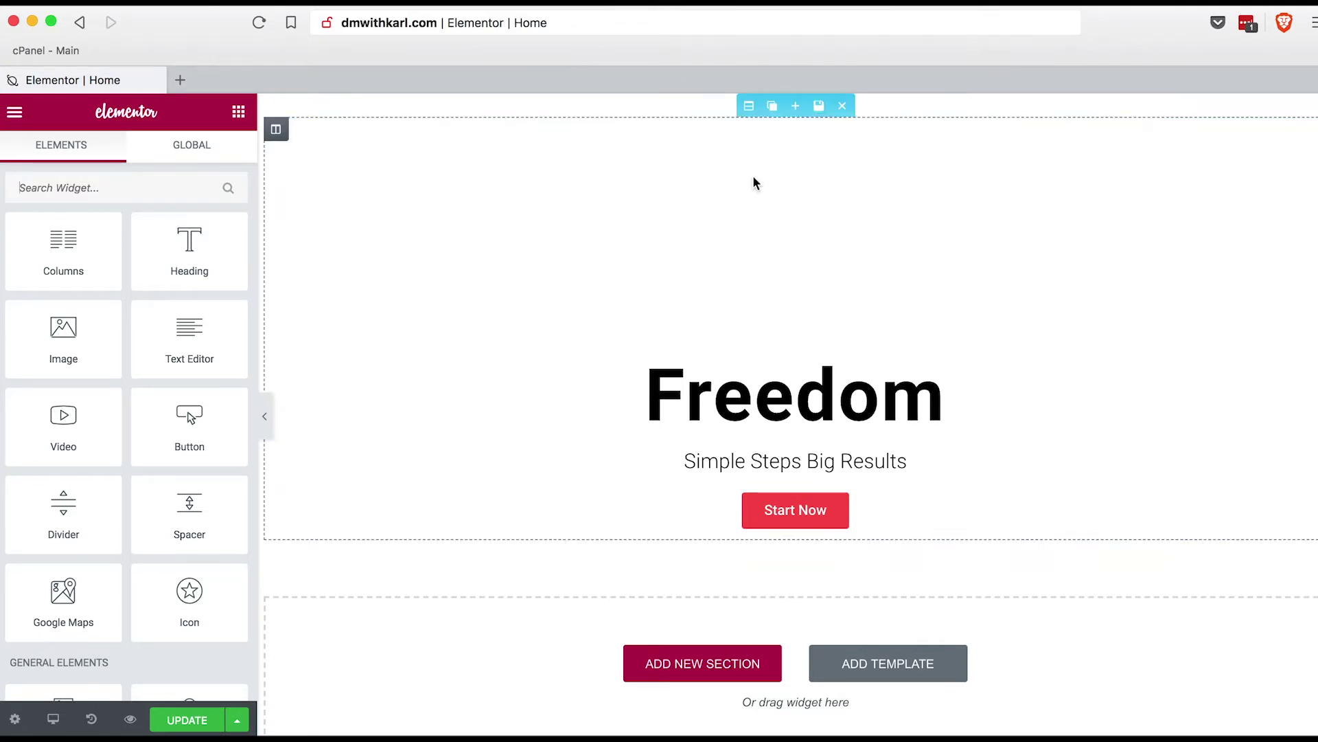
# Switch the hero section's background type to Classic to add an image
pyautogui.click(748, 107)
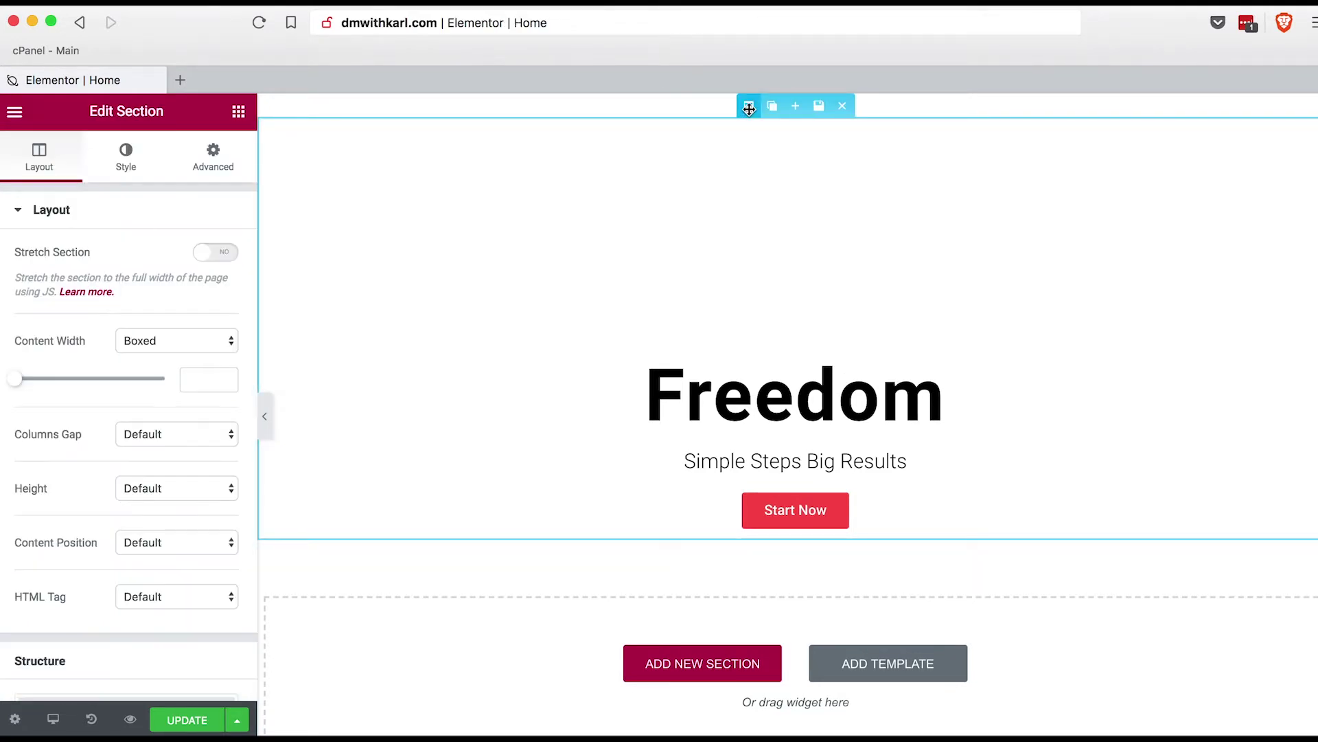
pyautogui.click(213, 161)
pyautogui.scroll(-2, 130, 386)
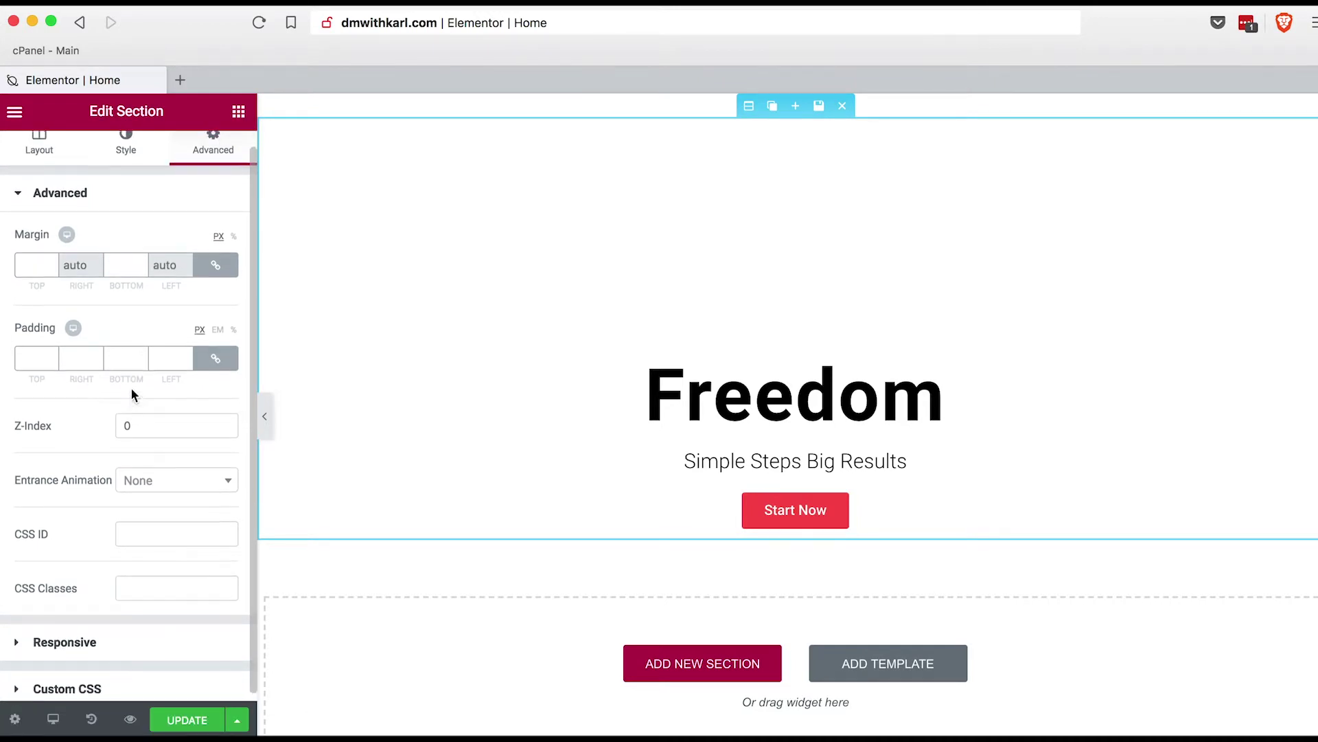
pyautogui.scroll(2, 131, 386)
pyautogui.click(126, 153)
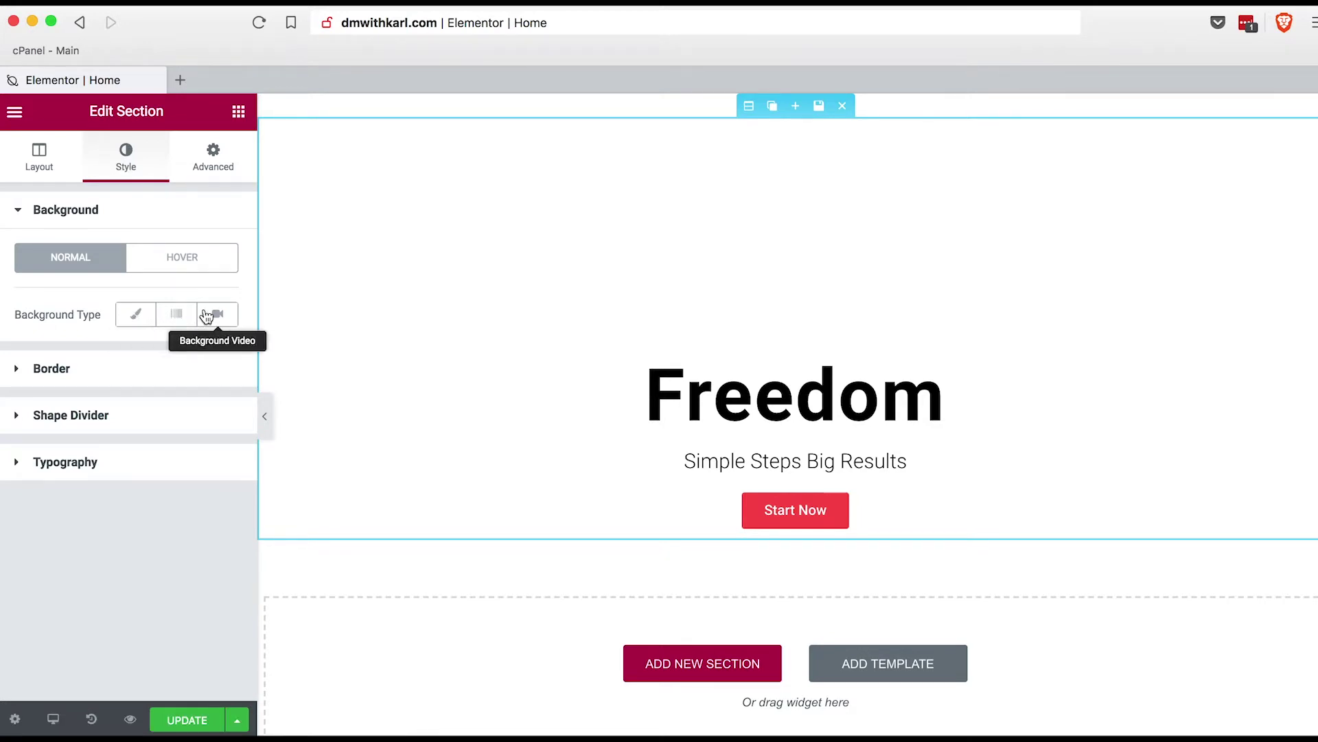
pyautogui.click(134, 318)
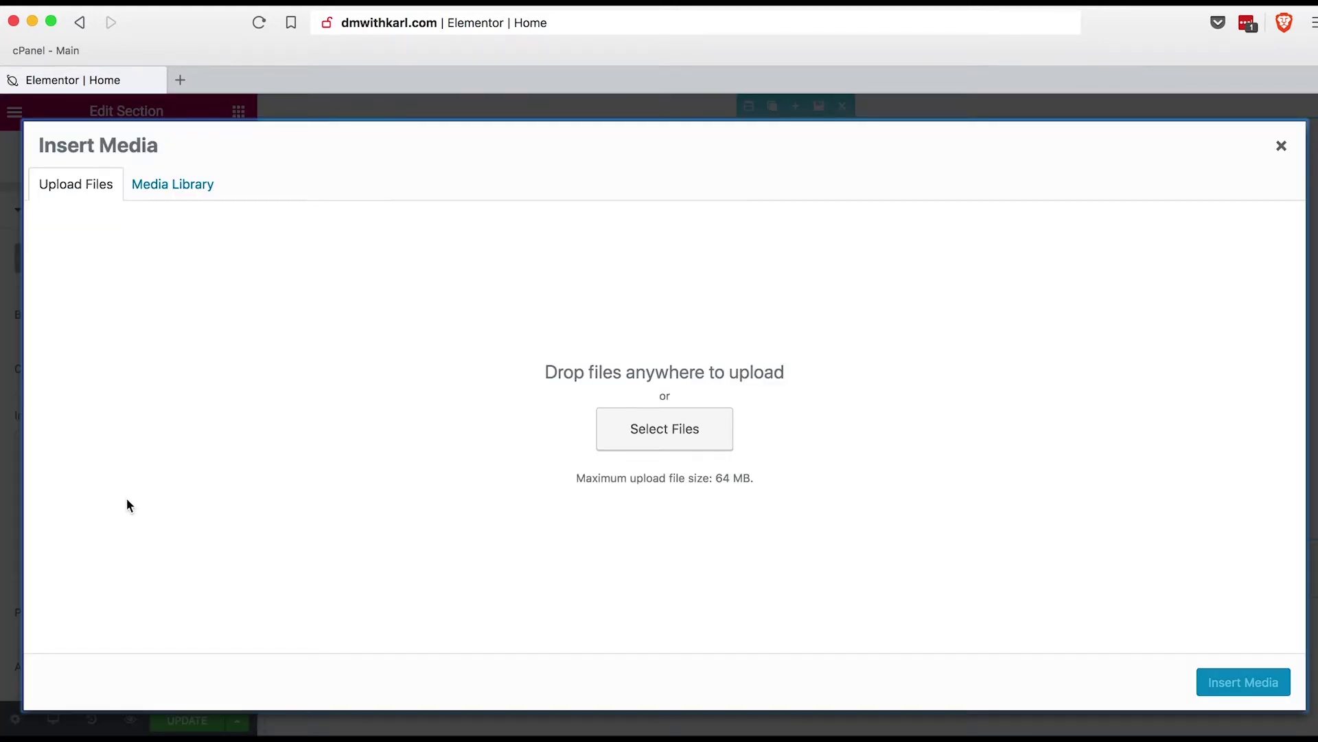
# Upload Digital Marketing Pic.jpg from the Desktop to the media library
pyautogui.click(651, 430)
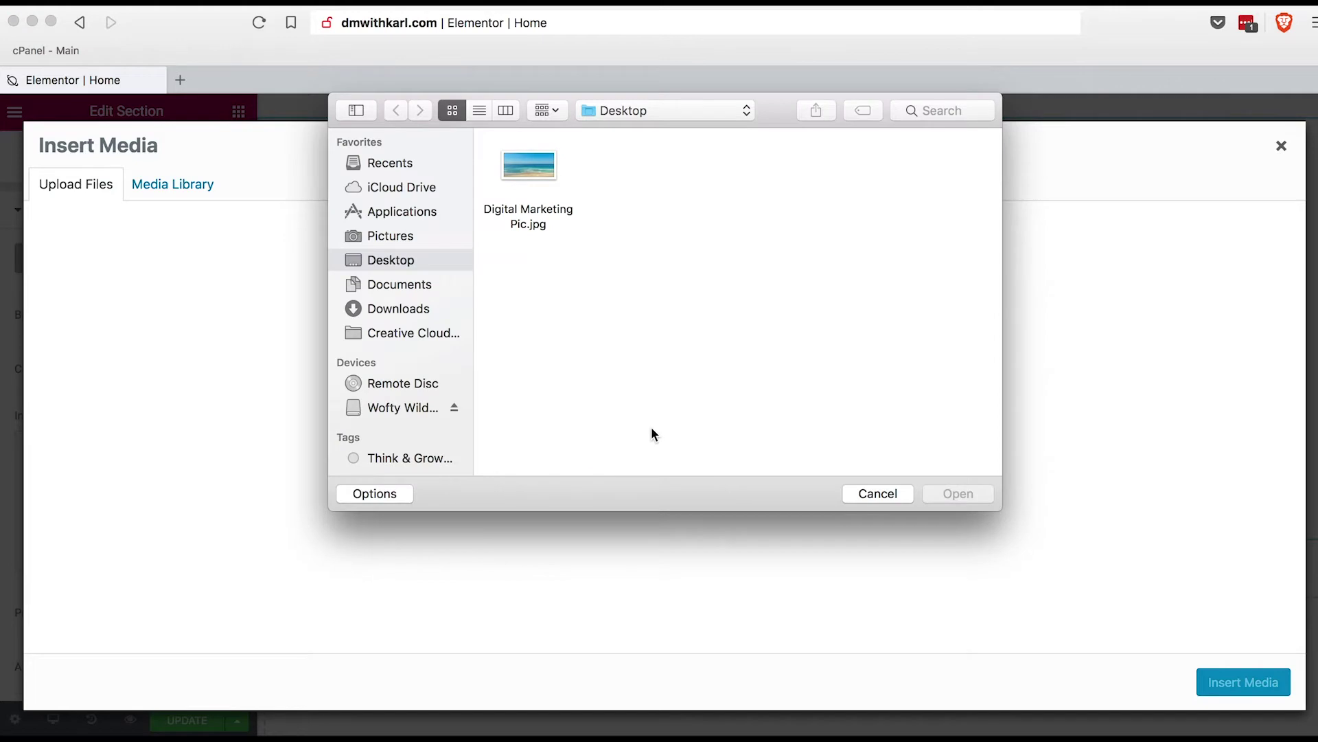
pyautogui.click(530, 167)
pyautogui.click(946, 493)
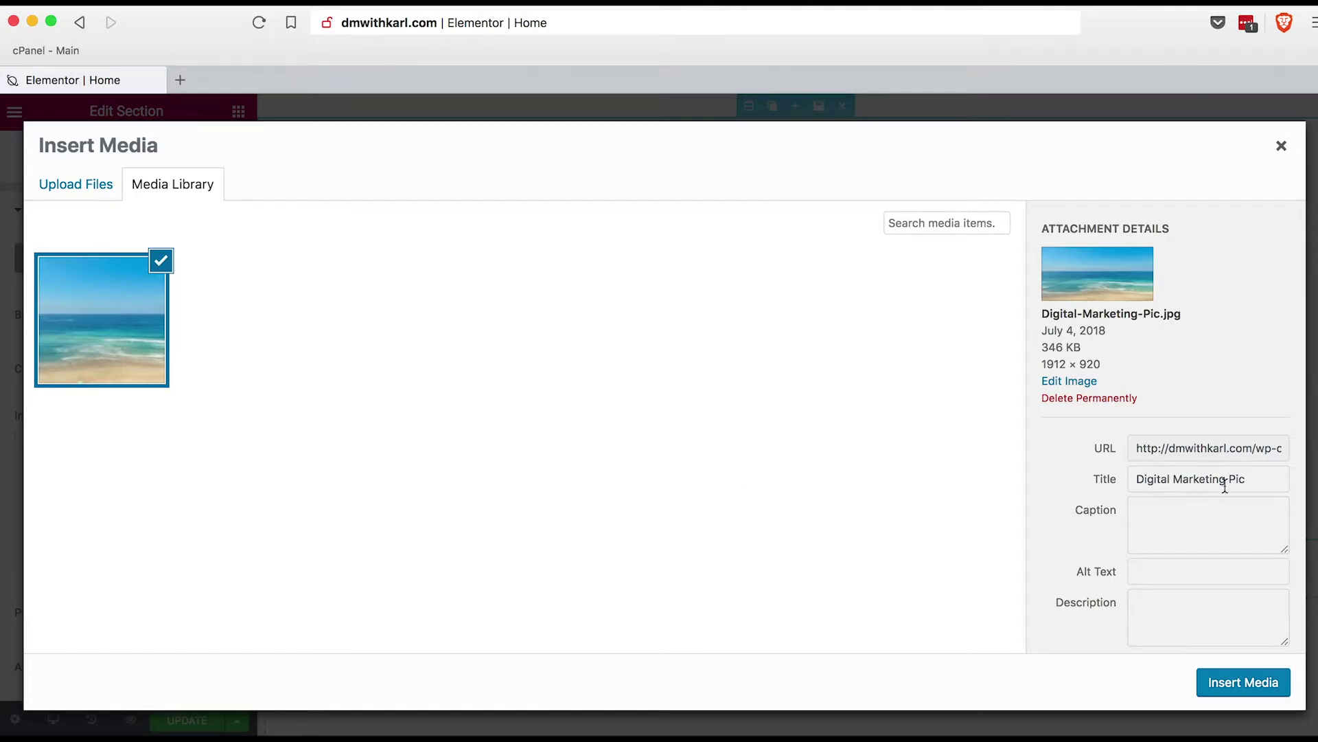
# Set the photo's title and alt text to the site name and insert it
pyautogui.moveTo(1248, 479); pyautogui.dragTo(1097, 483)
pyautogui.write('D')
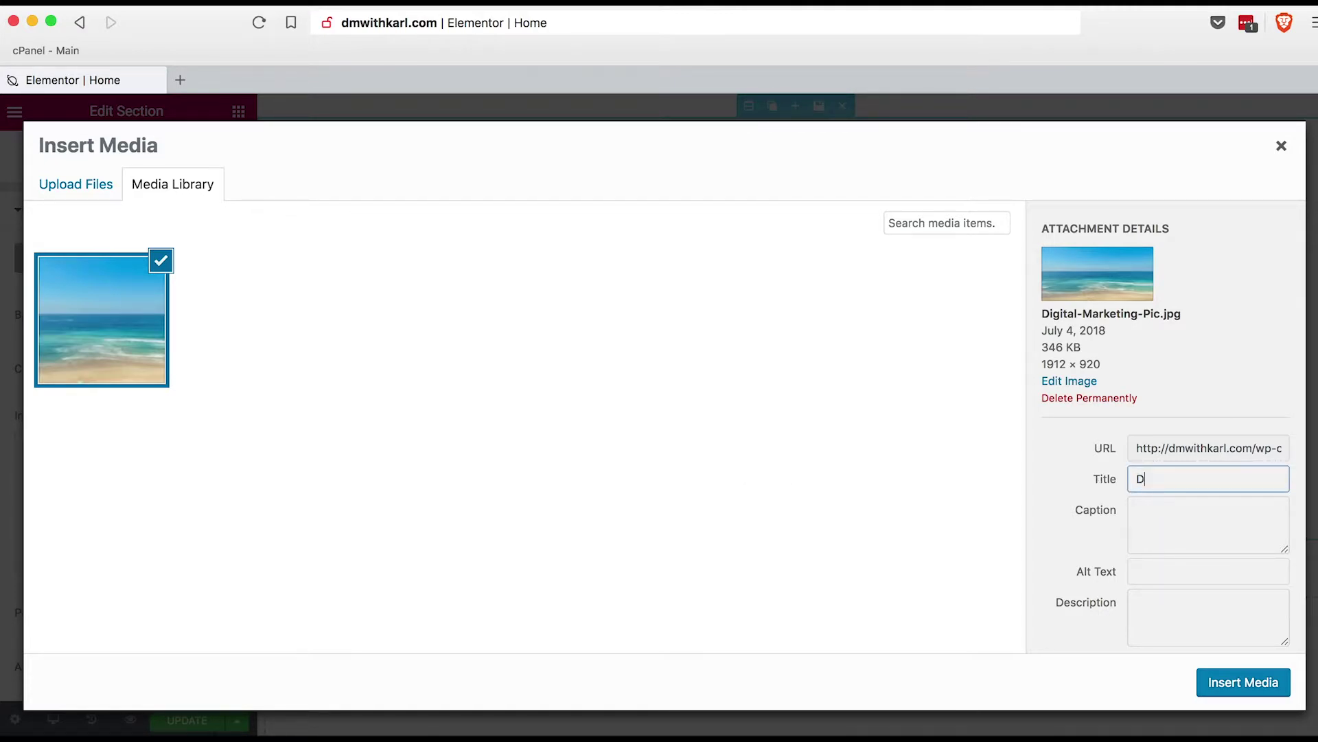
pyautogui.write('M with Karl')
pyautogui.moveTo(1200, 479); pyautogui.dragTo(1103, 476)
pyautogui.hotkey('ctrl', 'c')
pyautogui.click(1147, 569)
pyautogui.hotkey('ctrl', 'v')
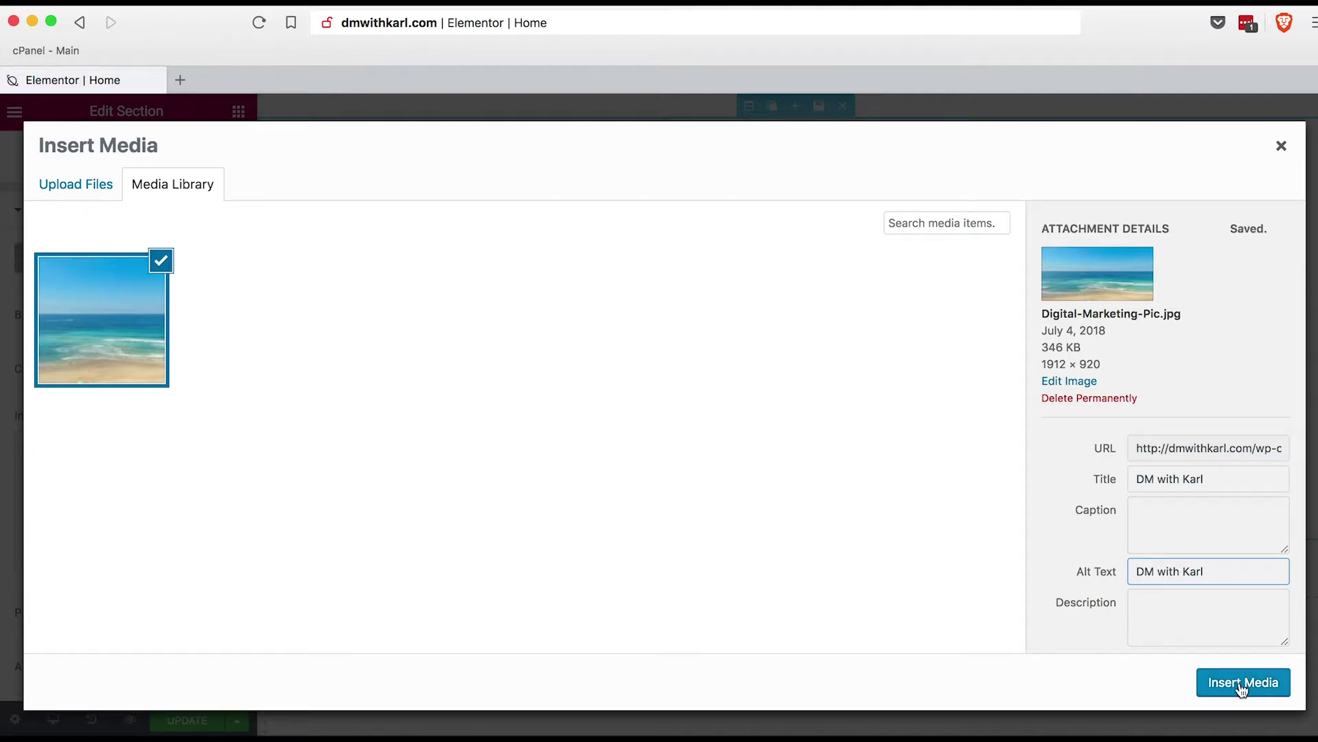
pyautogui.click(1241, 684)
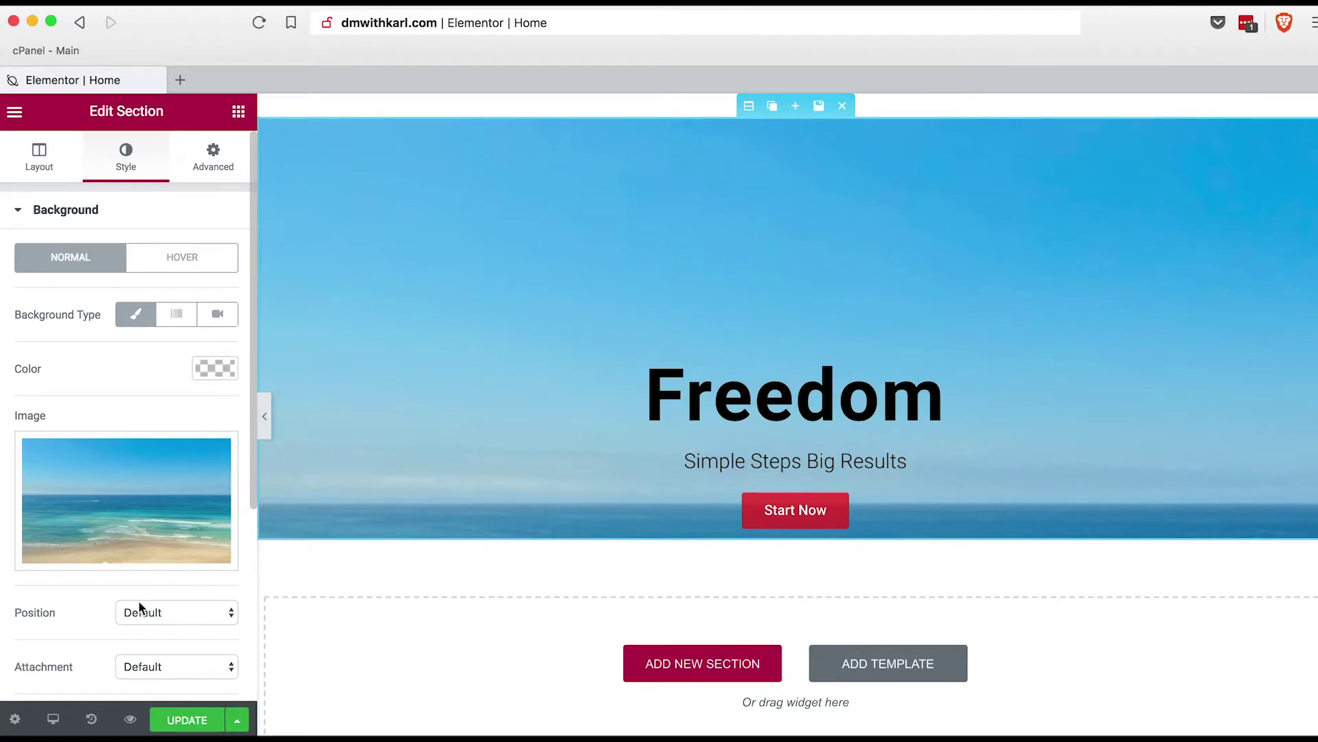
# Set the background image position to Top Center and its size to Cover
pyautogui.click(177, 614)
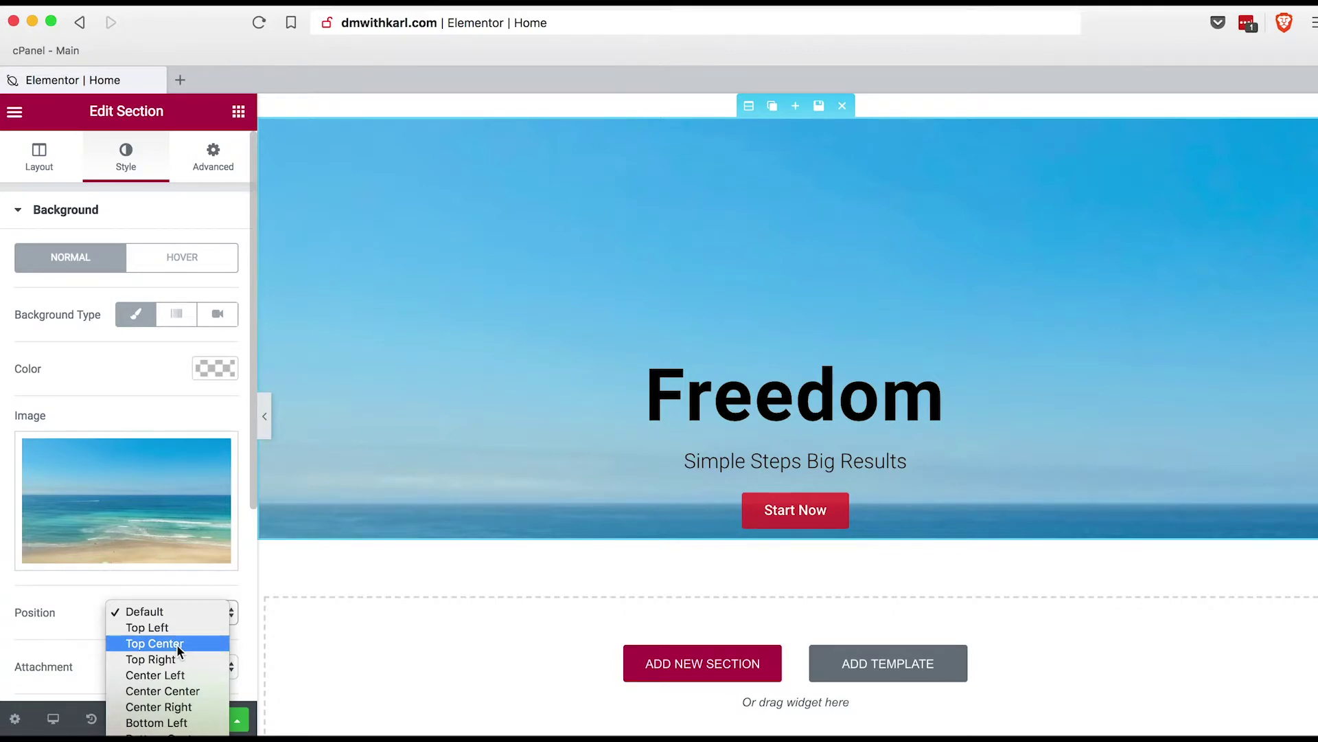
pyautogui.click(179, 646)
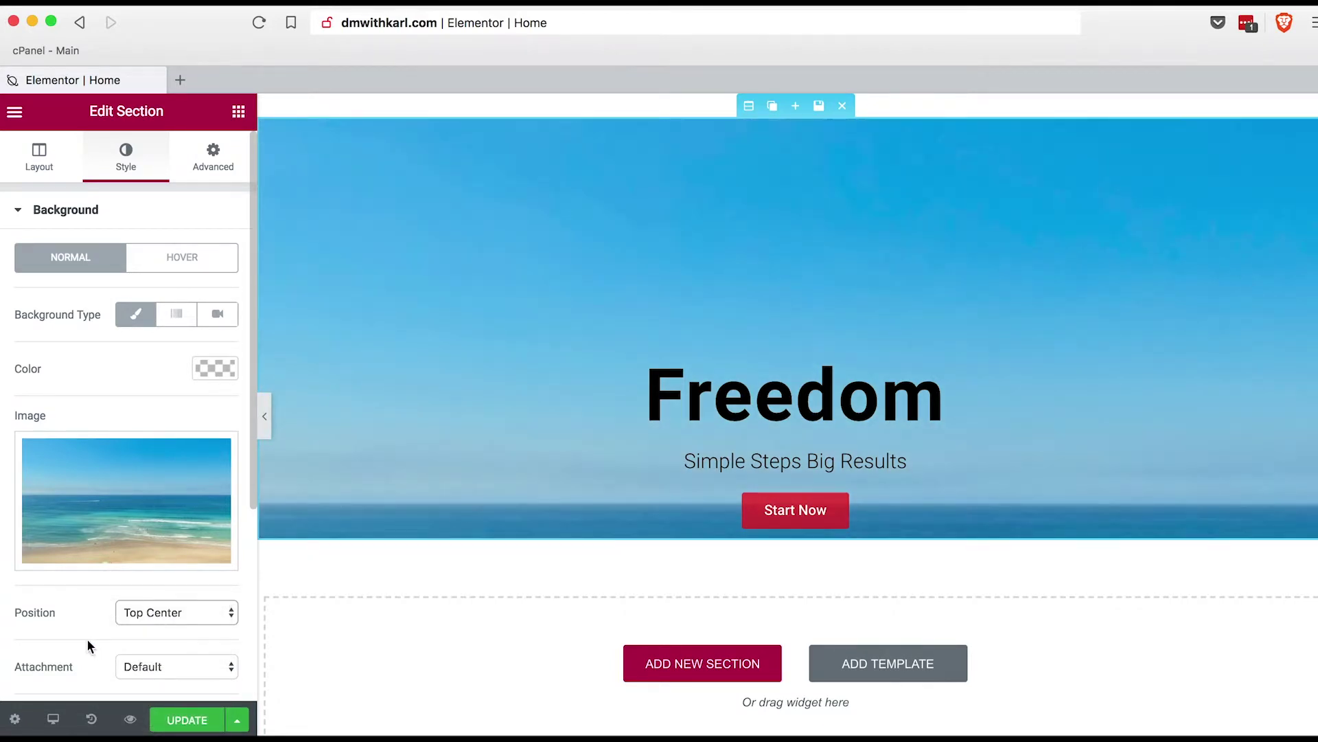
pyautogui.scroll(-3, 87, 637)
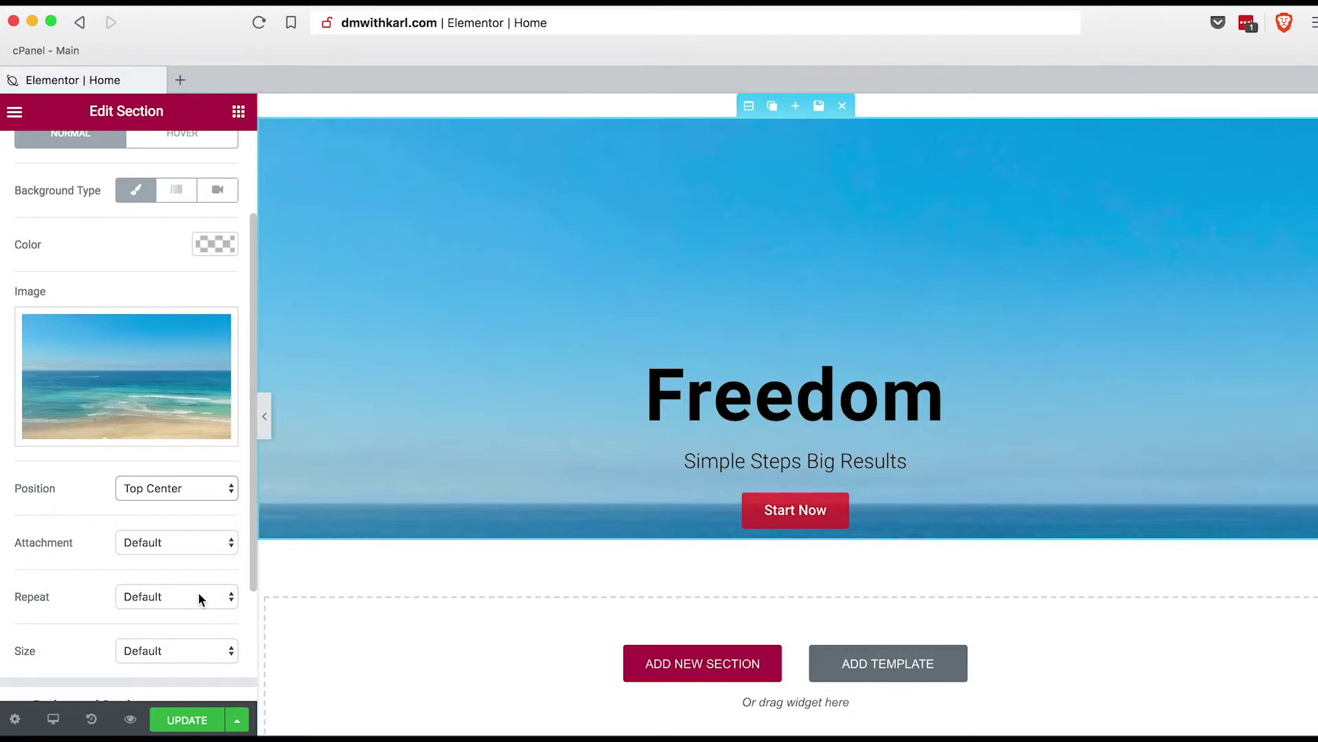
pyautogui.click(206, 649)
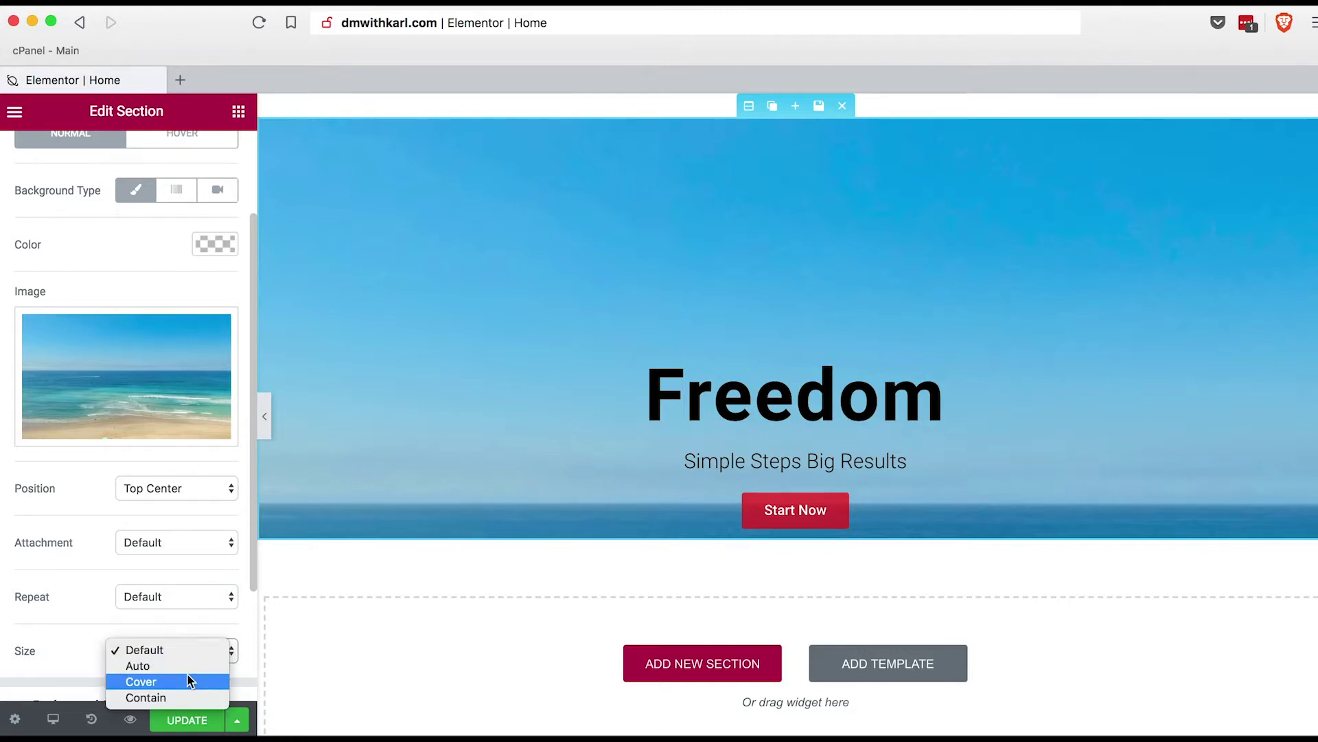
pyautogui.click(191, 681)
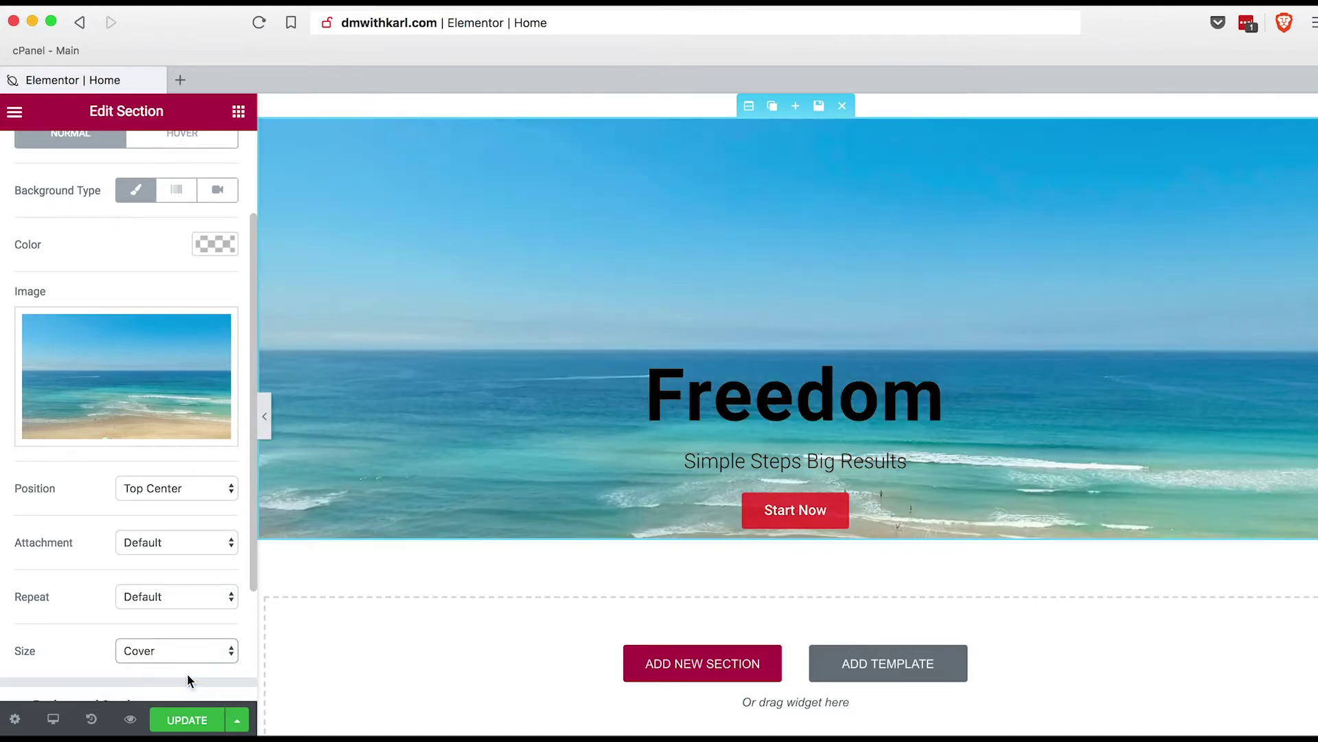
pyautogui.click(222, 489)
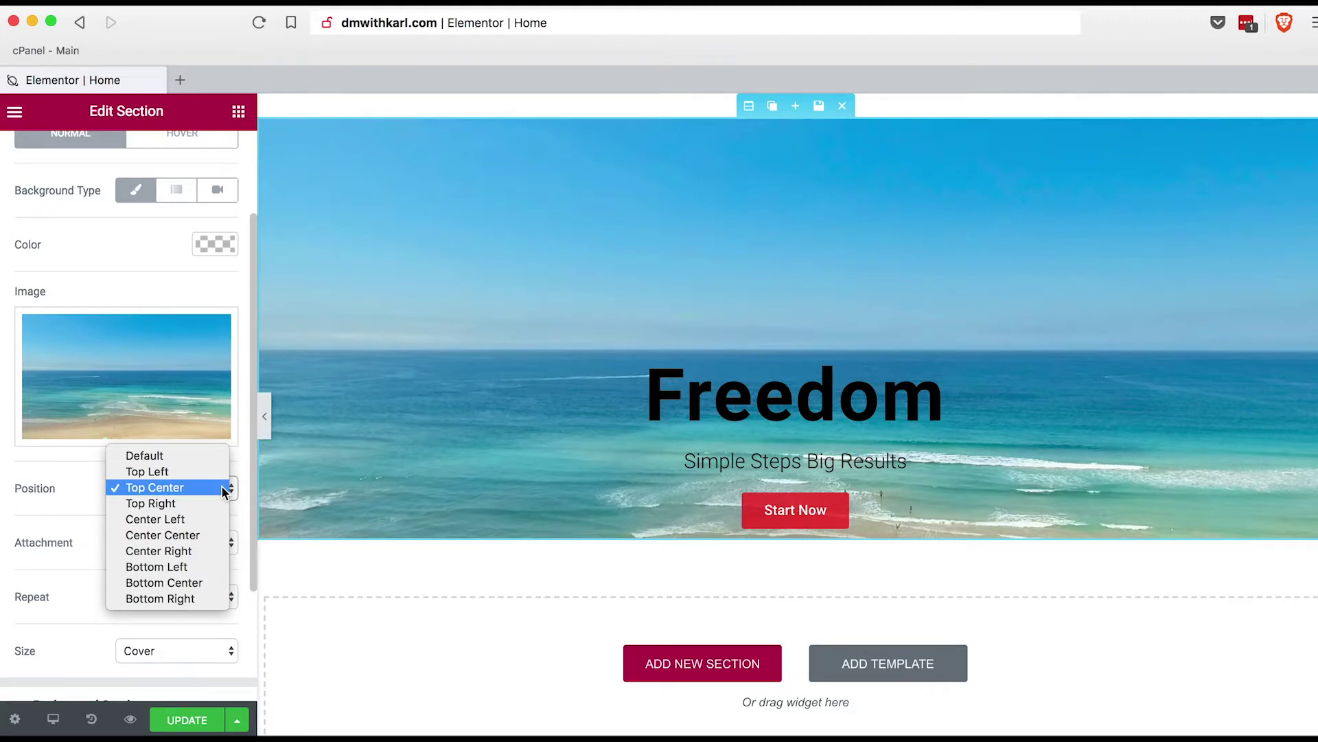
pyautogui.click(203, 537)
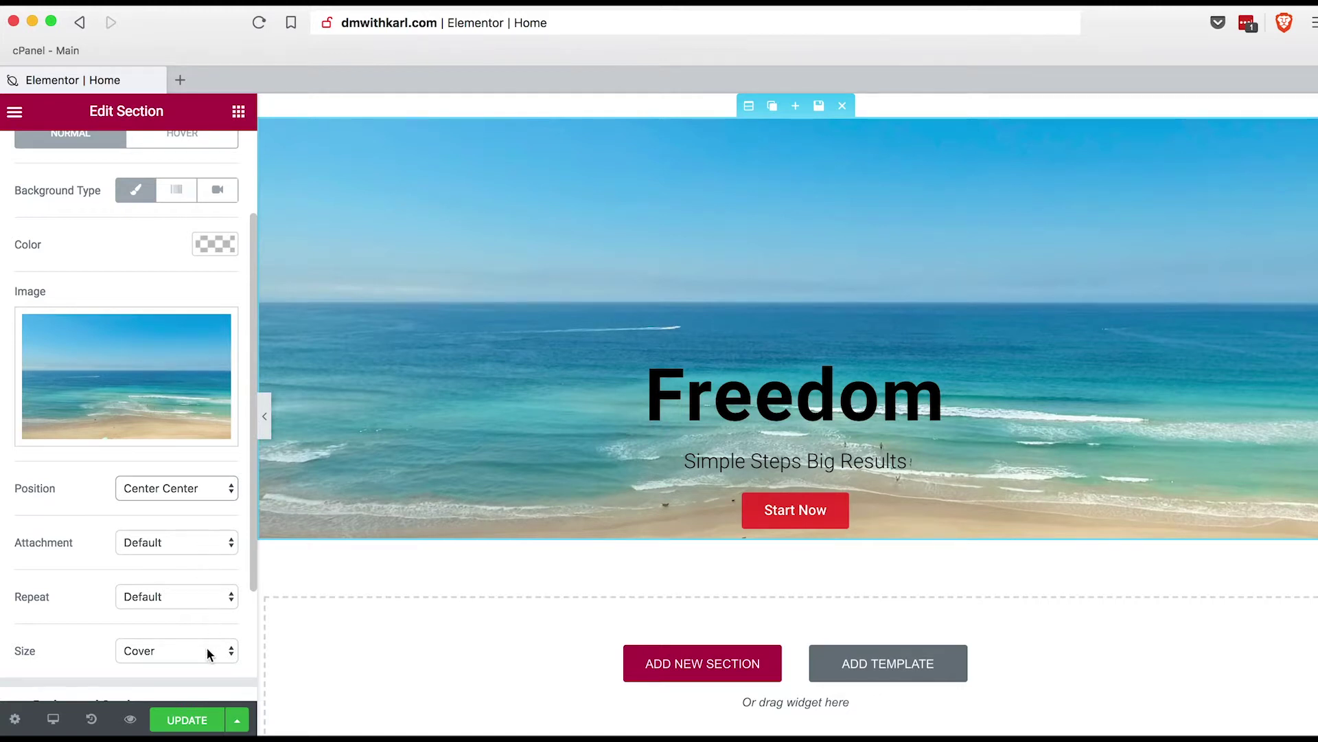
pyautogui.click(214, 490)
pyautogui.click(192, 439)
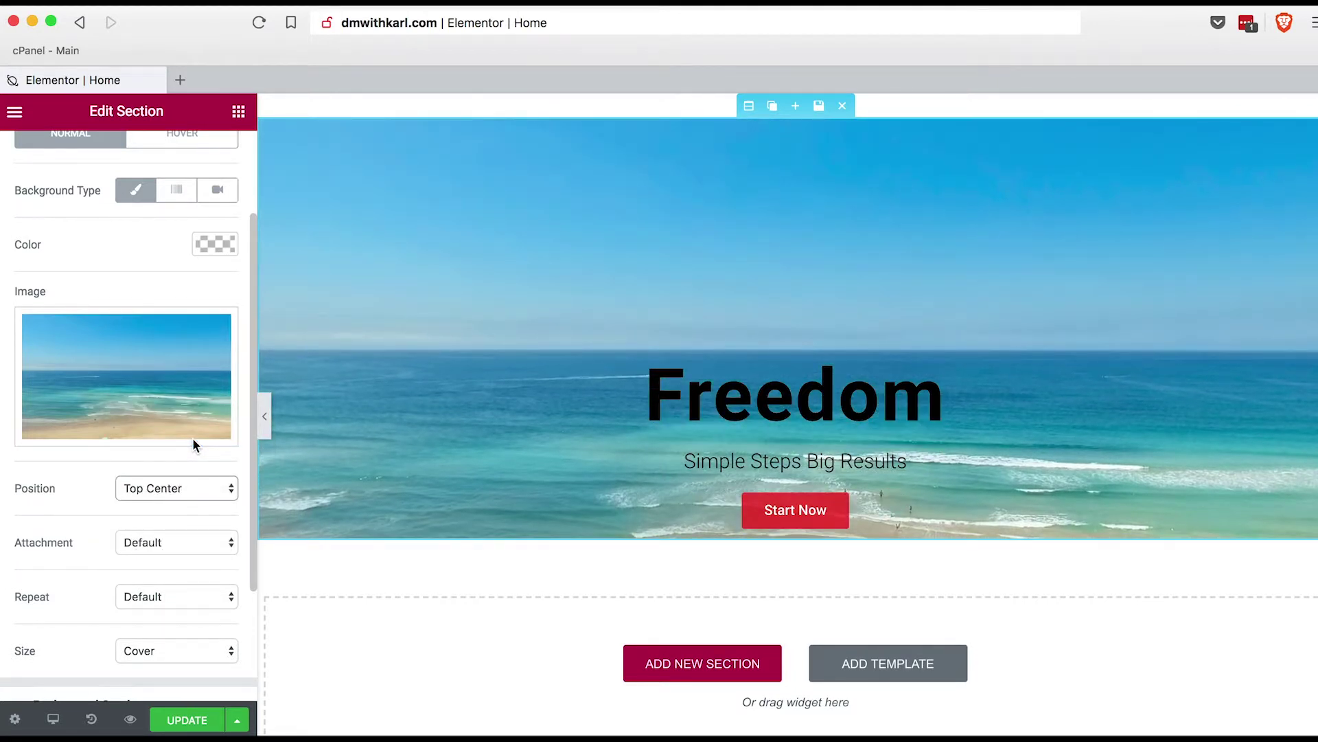
pyautogui.click(884, 509)
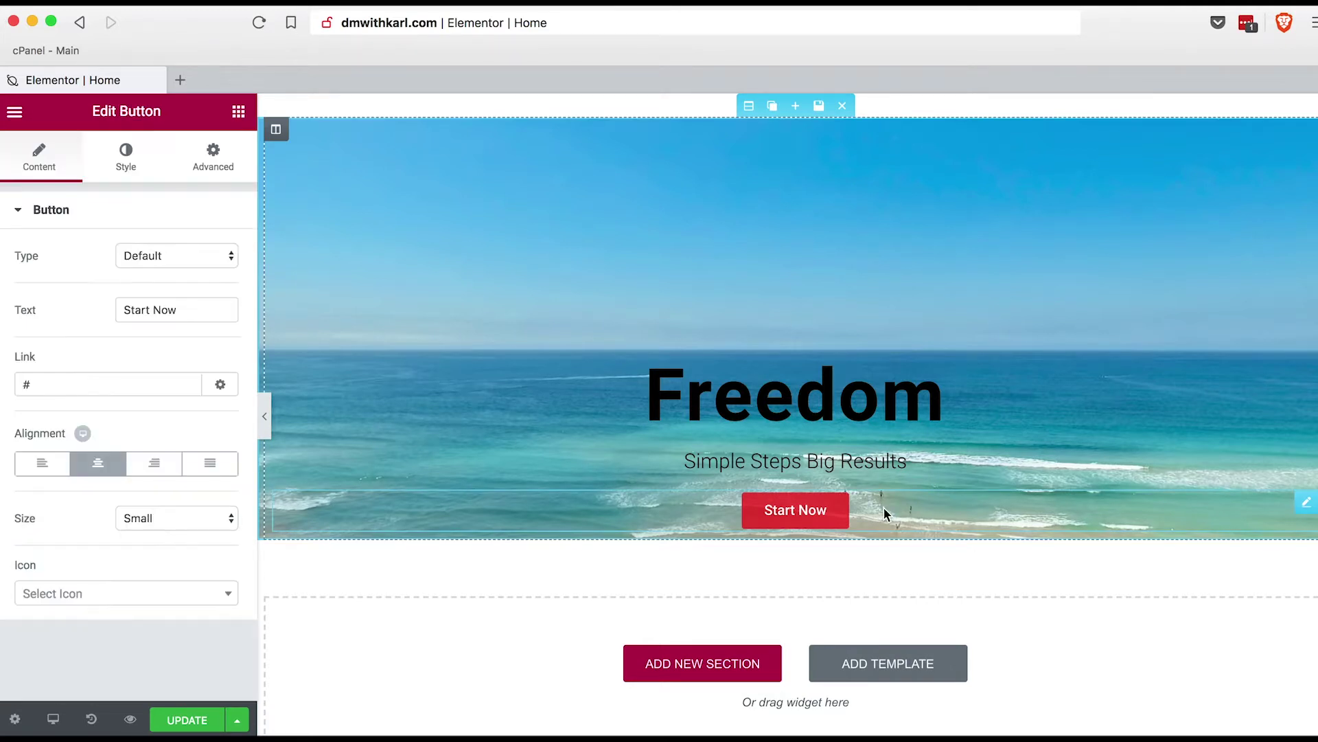
# Unlink the Start Now button's margins and set its bottom margin to 150 px
pyautogui.click(221, 163)
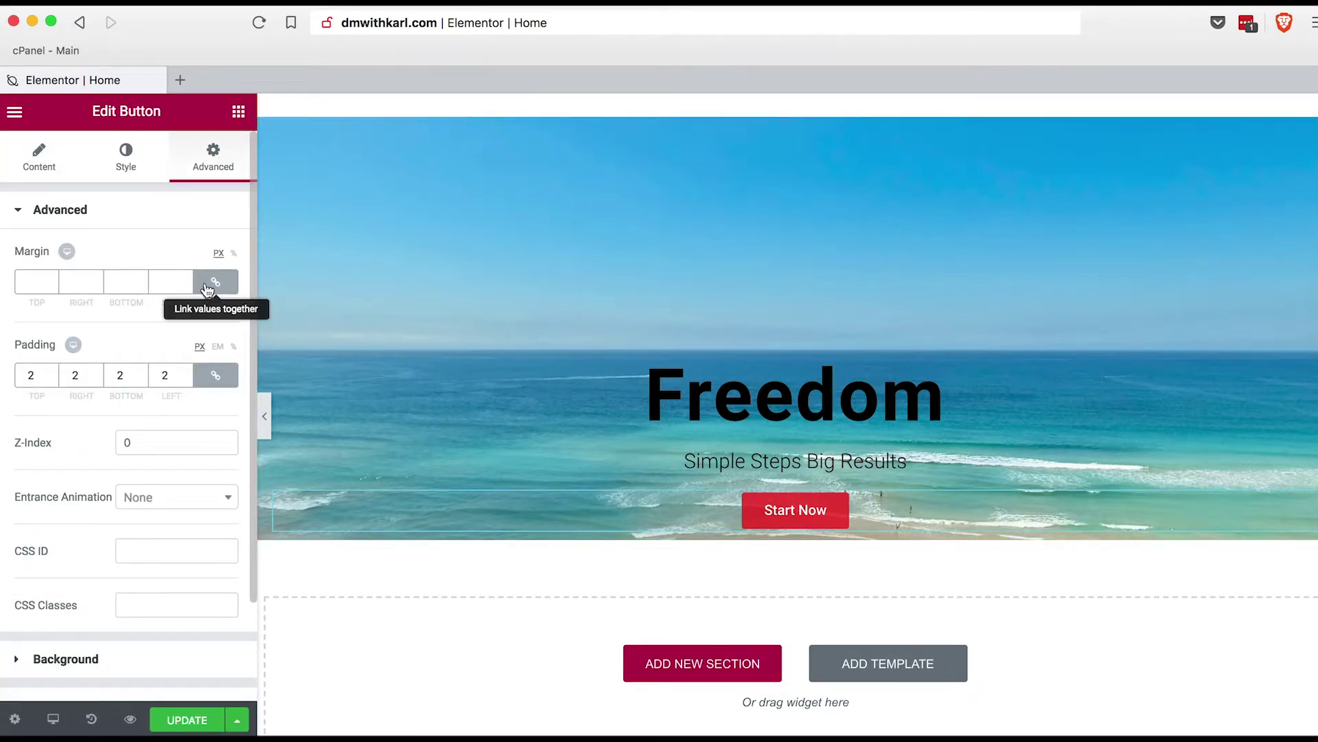
pyautogui.click(215, 282)
pyautogui.doubleClick(117, 282)
pyautogui.write('100')
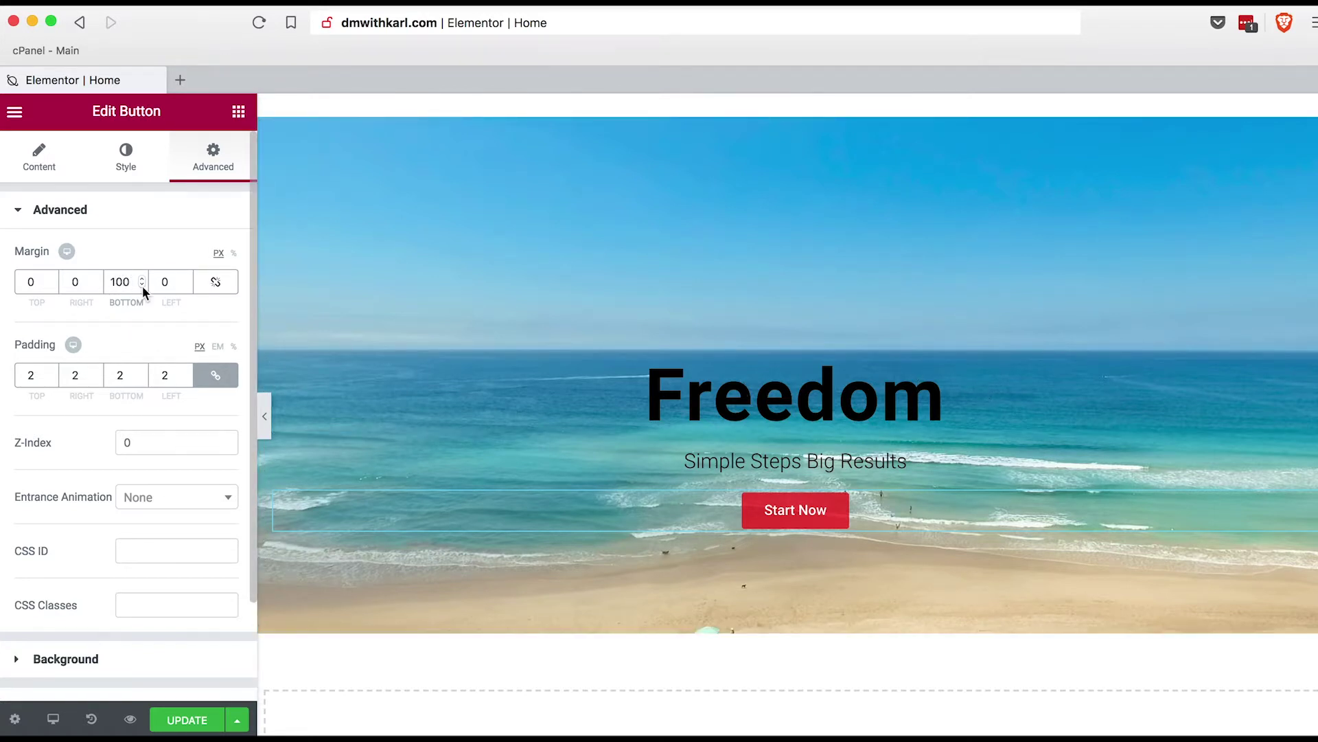
pyautogui.press('BackSpace')
pyautogui.write('5')
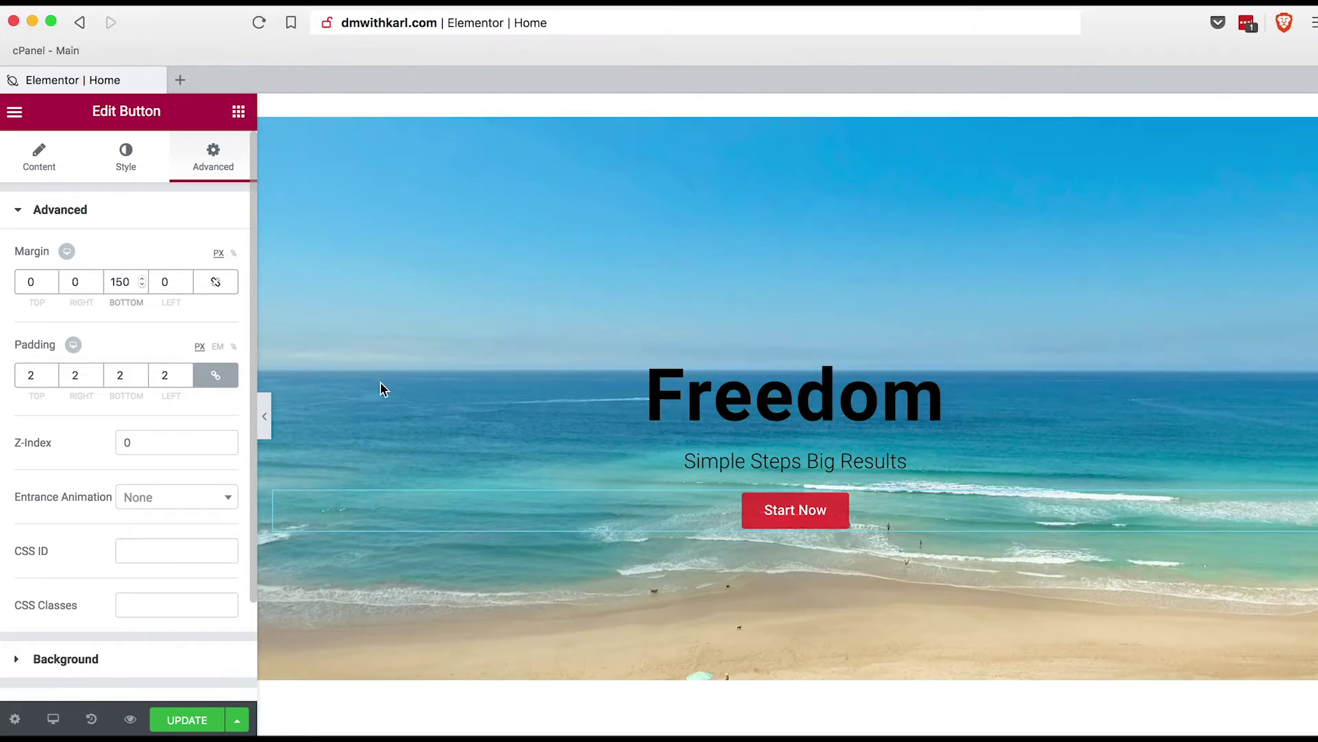
# Reduce the Freedom heading's top margin to 150 px
pyautogui.click(994, 412)
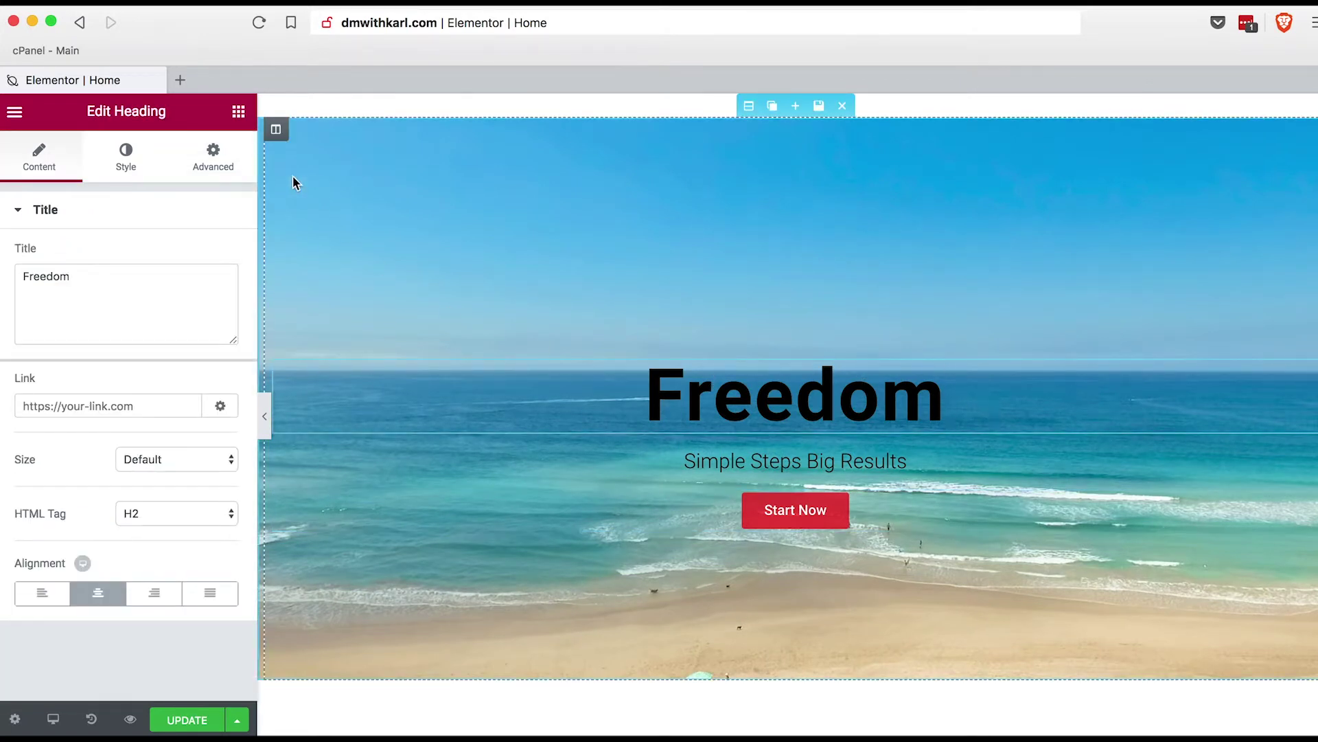
pyautogui.click(213, 159)
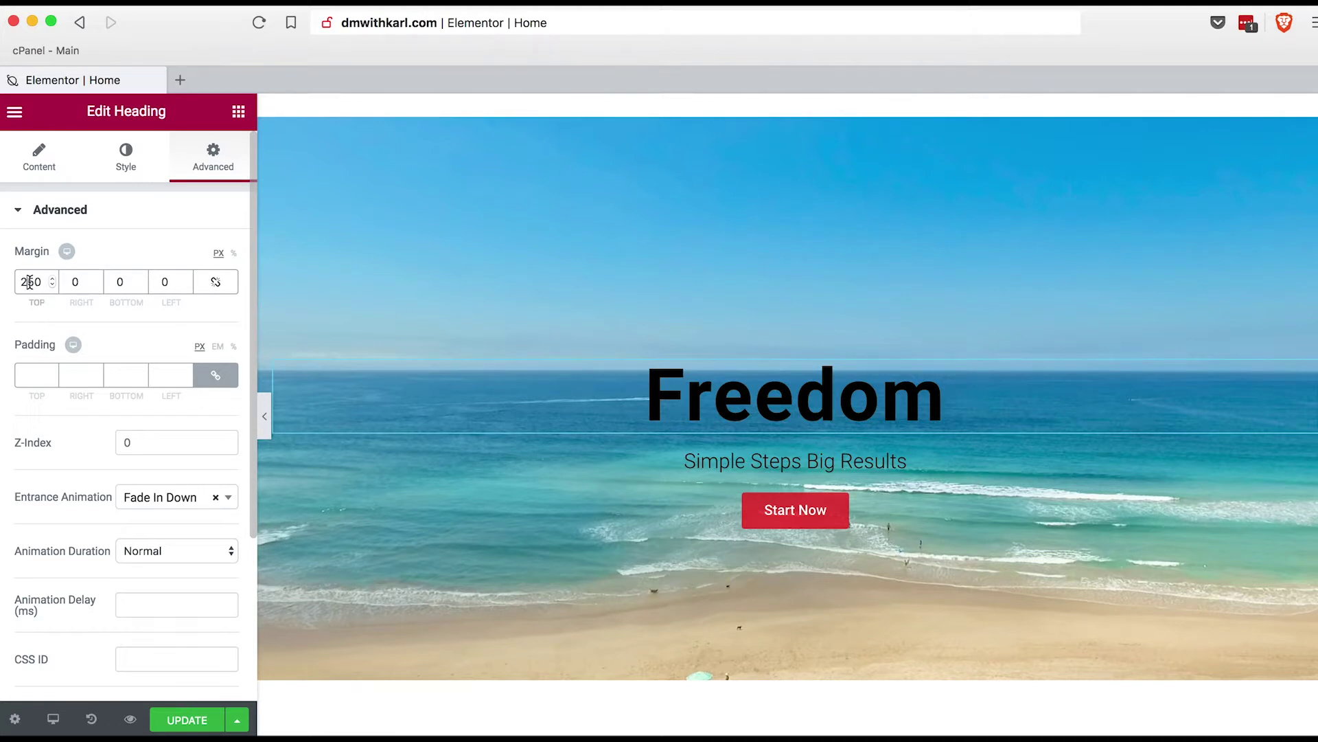
pyautogui.click(30, 283)
pyautogui.press('BackSpace')
pyautogui.write('1')
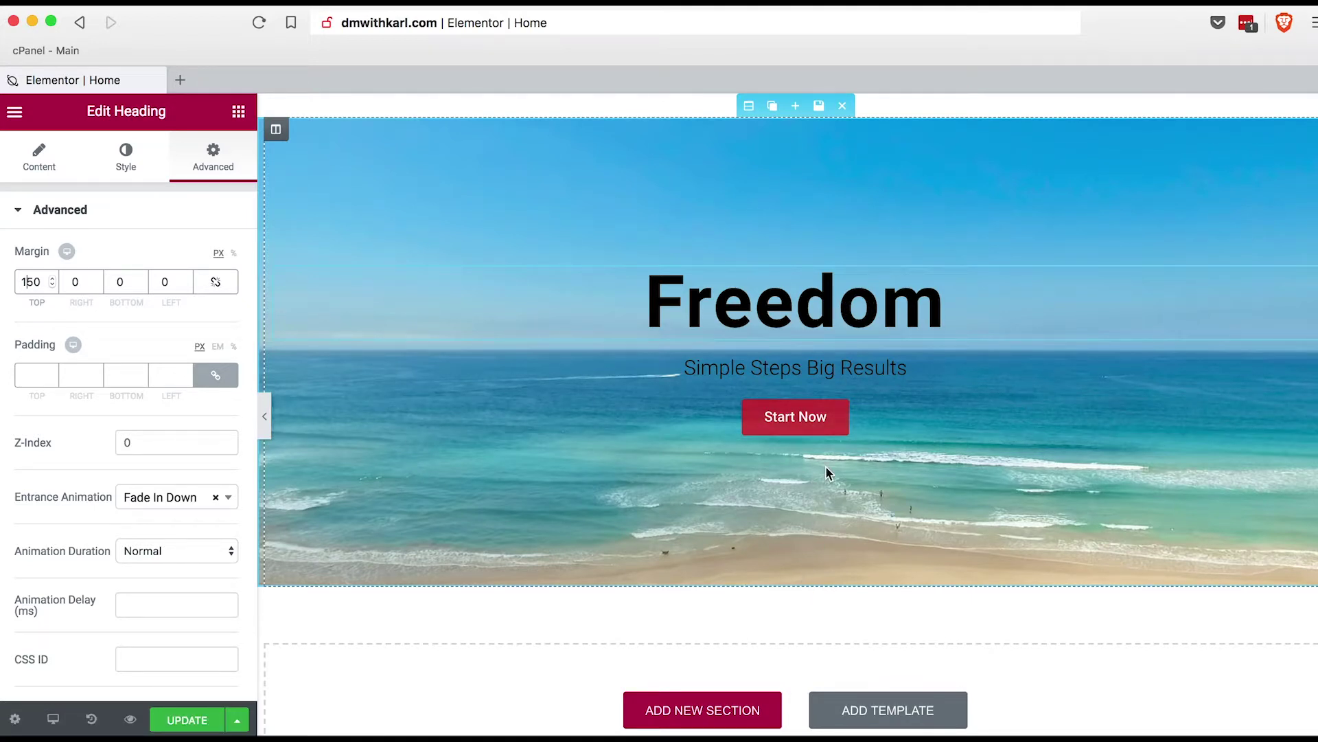
# Increase the Start Now button's bottom margin to 200 px
pyautogui.click(872, 417)
pyautogui.click(213, 157)
pyautogui.click(122, 282)
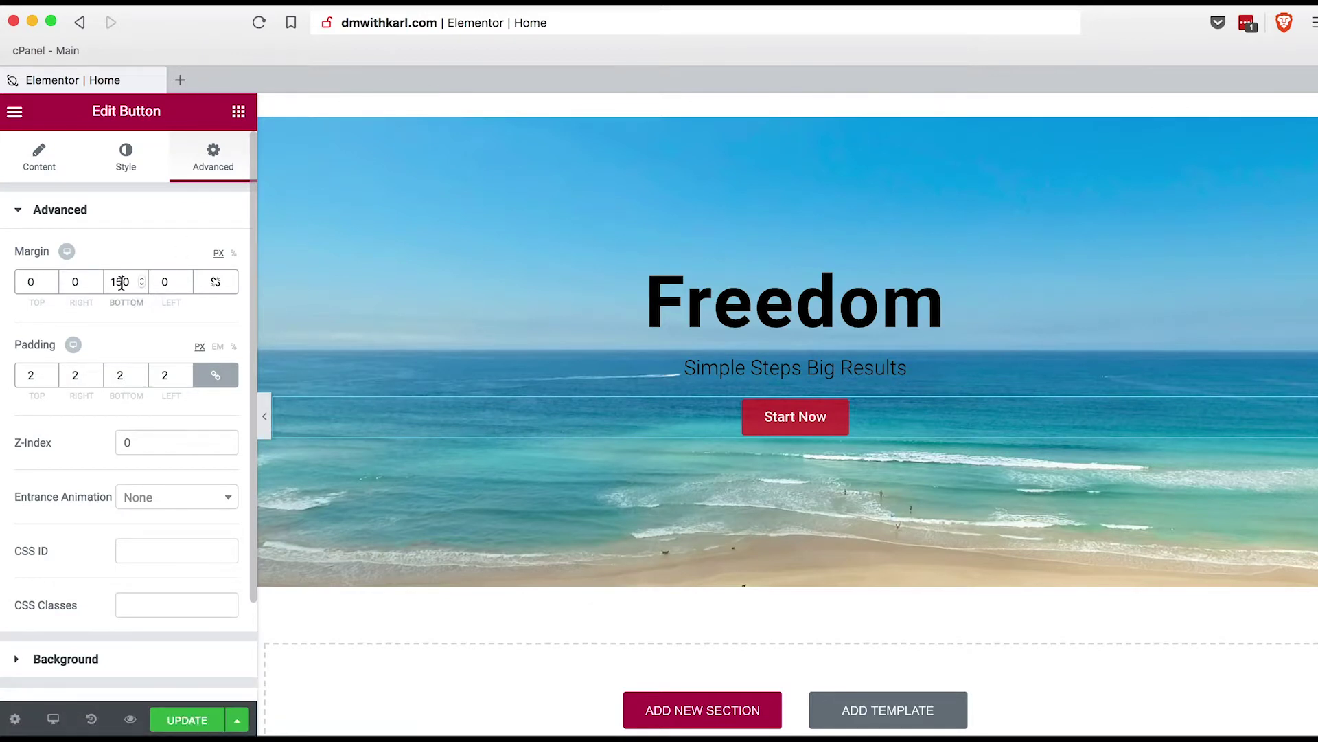
pyautogui.write('200')
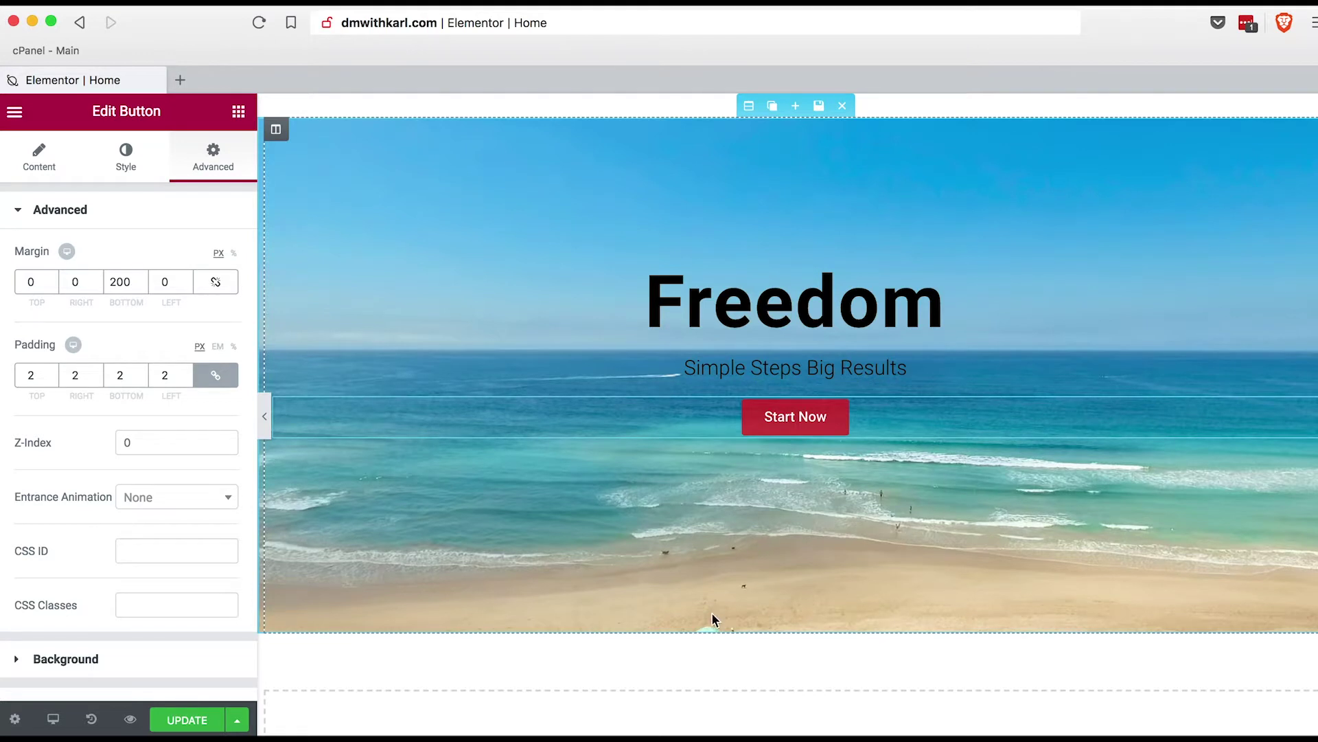
pyautogui.scroll(-5, 712, 619)
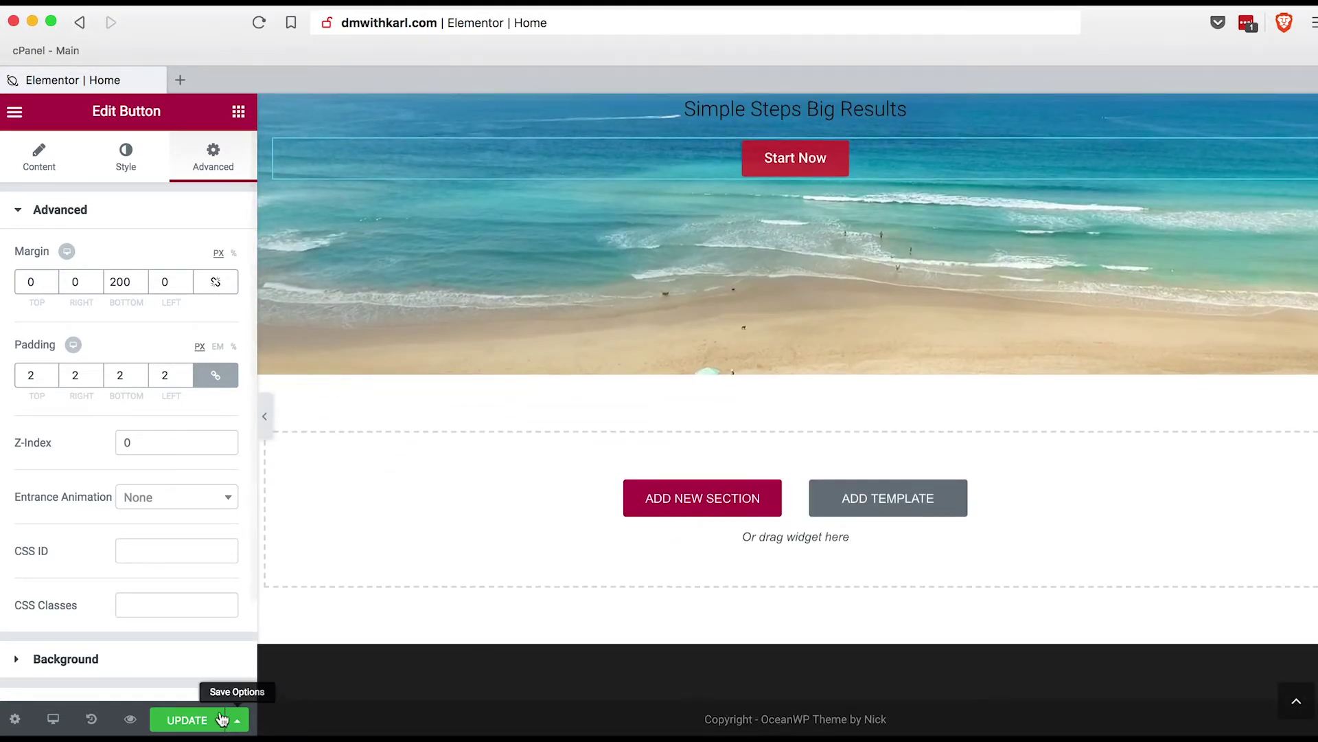
# Update the page and preview it in a new tab
pyautogui.click(188, 719)
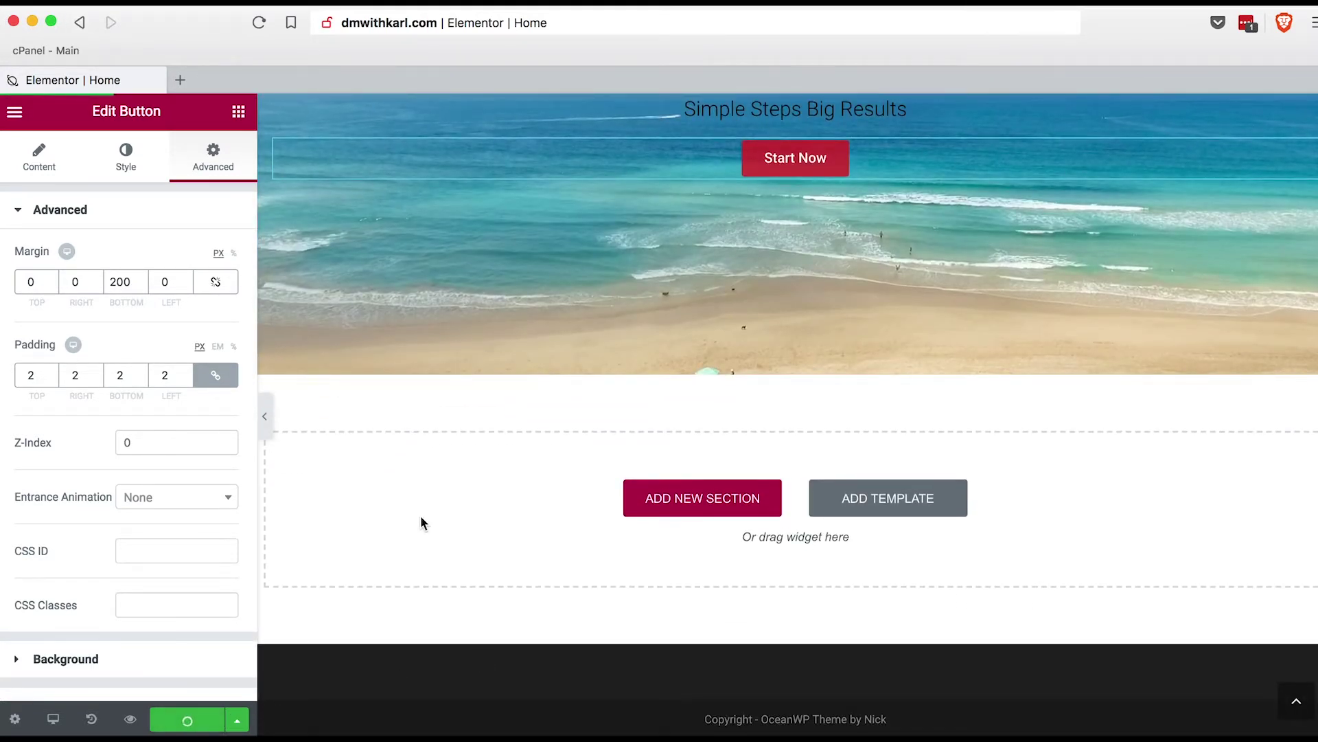
pyautogui.click(130, 719)
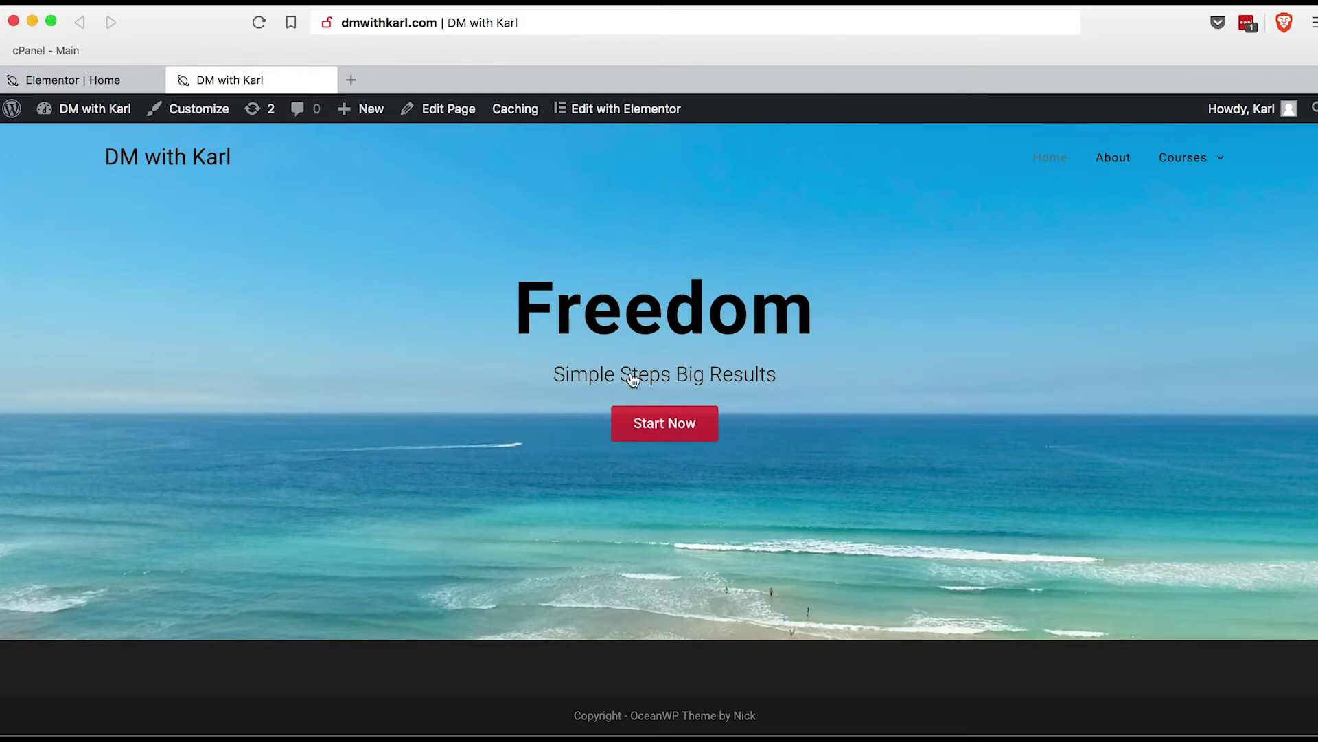
pyautogui.click(94, 79)
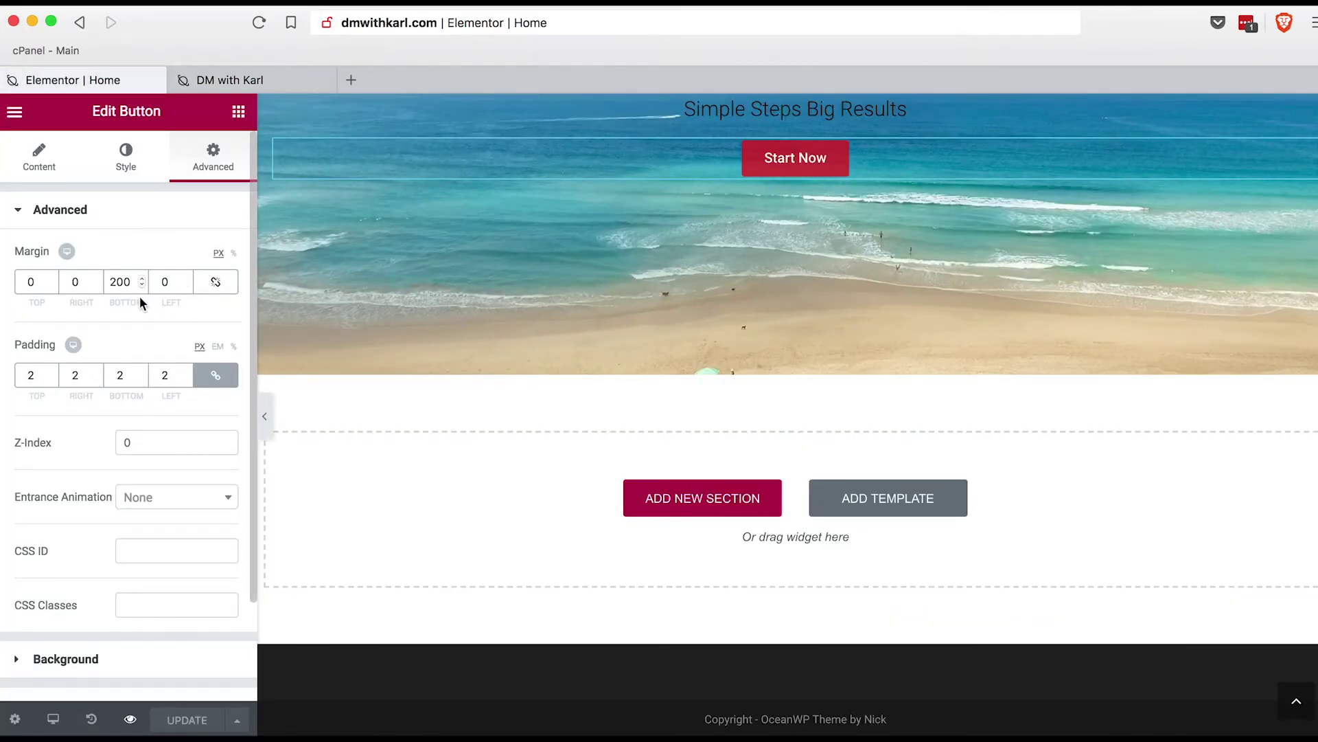
# Raise the button's bottom margin to 250 px and check the live preview
pyautogui.click(124, 281)
pyautogui.press('BackSpace')
pyautogui.write('5')
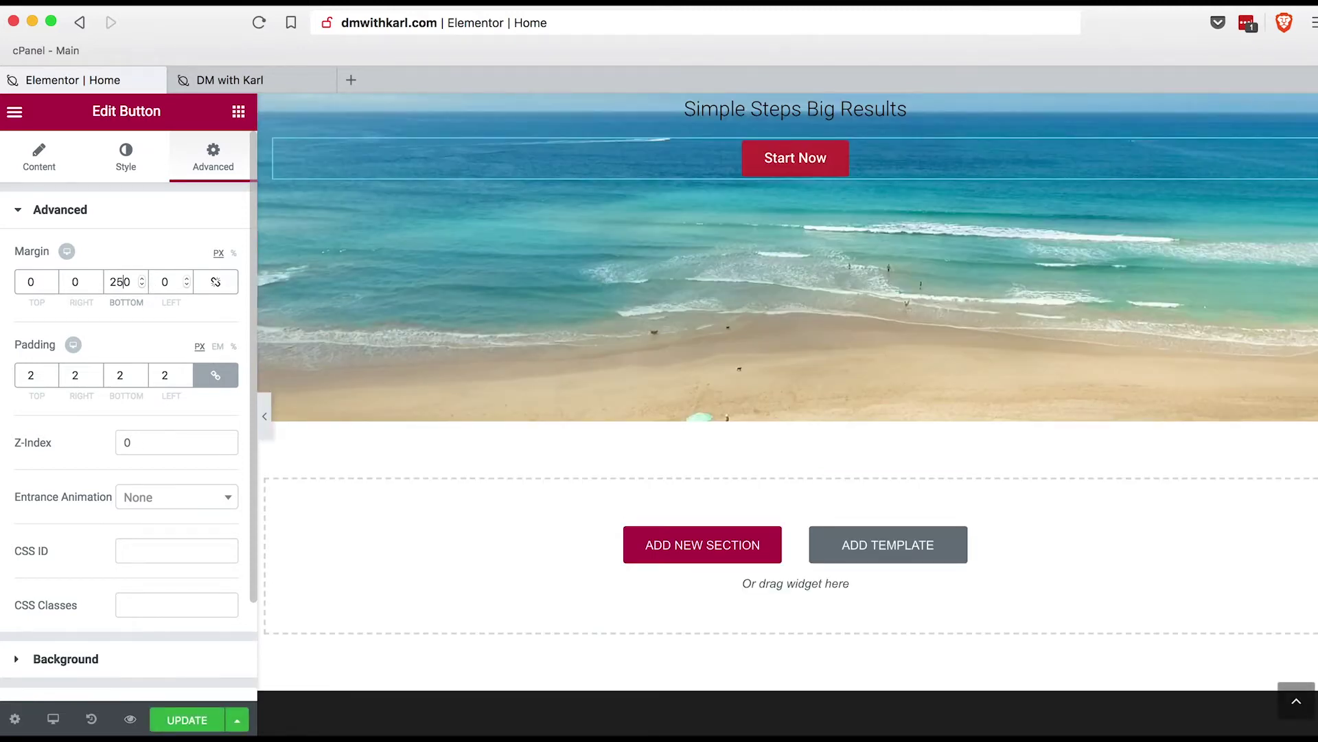
pyautogui.scroll(2, 949, 270)
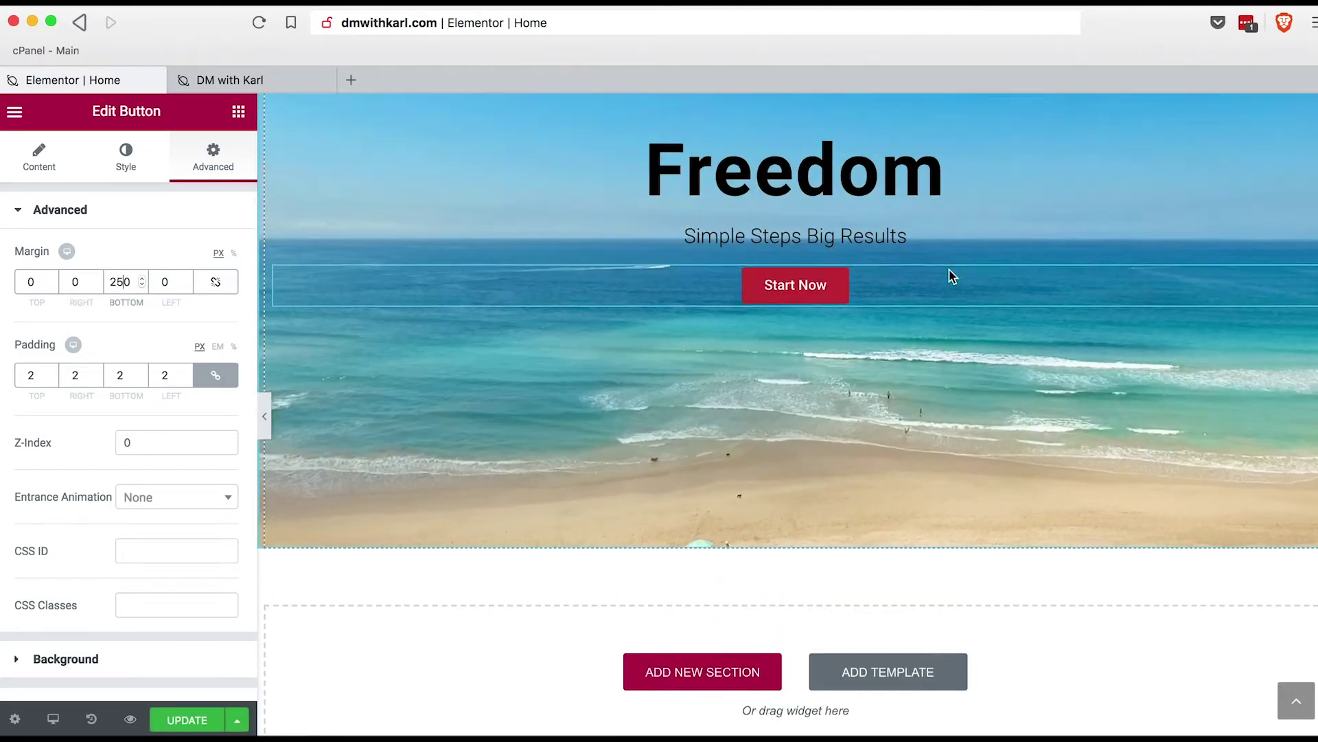
pyautogui.scroll(1, 951, 276)
pyautogui.hotkey('ctrl', 'Tab')
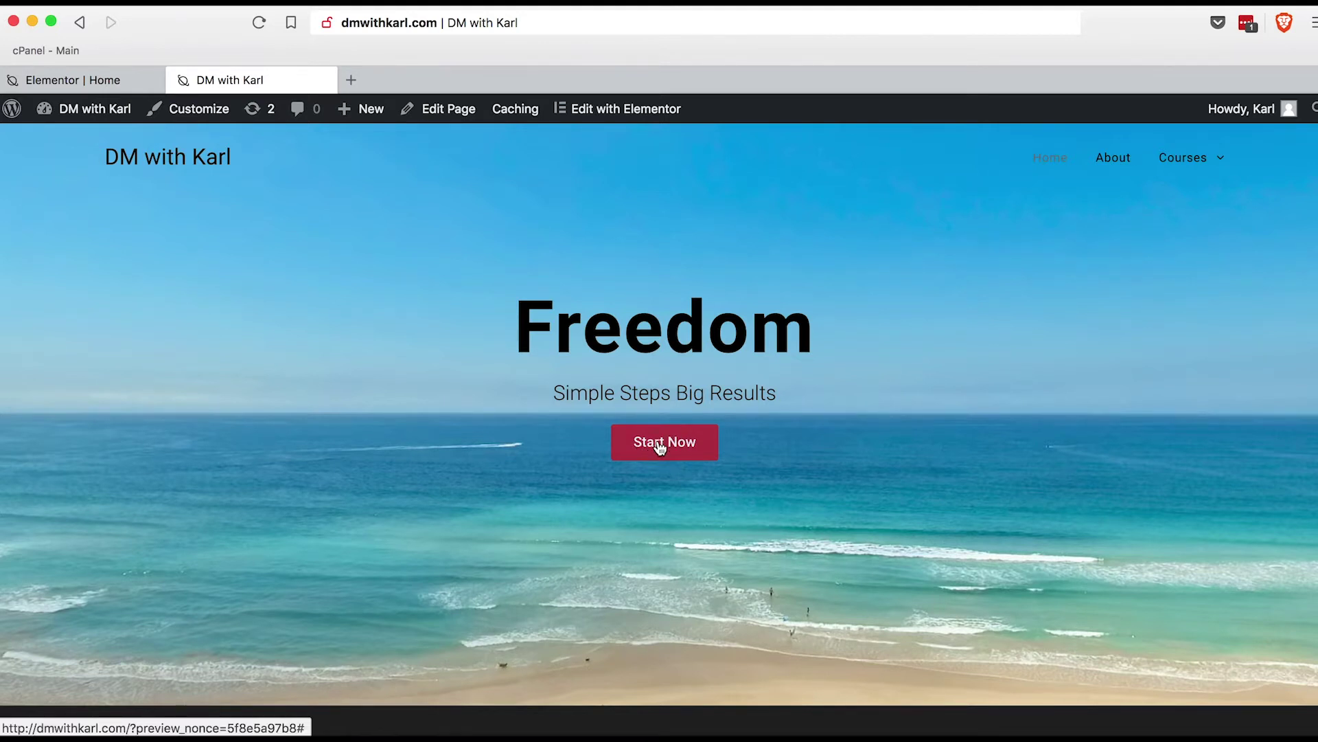
pyautogui.click(74, 80)
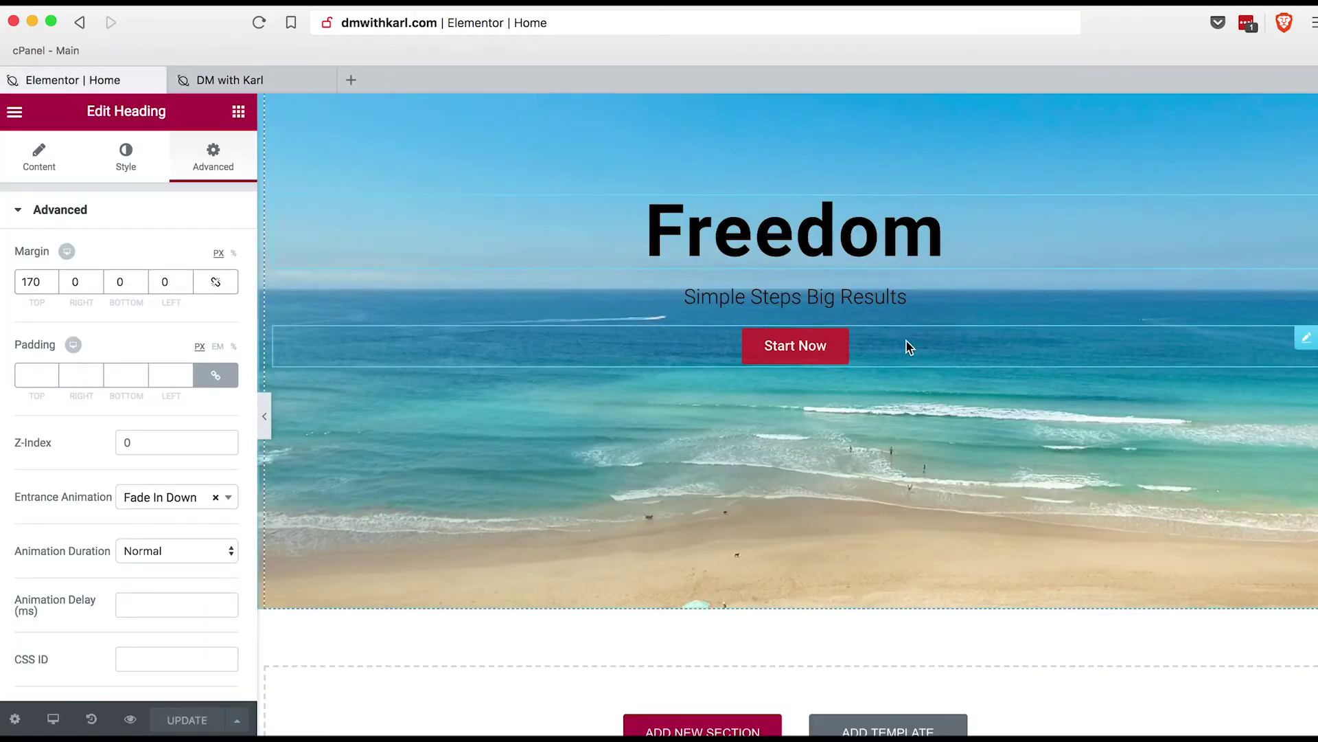
# Remove the '#' placeholder link from the Start Now button
pyautogui.click(900, 346)
pyautogui.click(81, 386)
pyautogui.press('BackSpace')
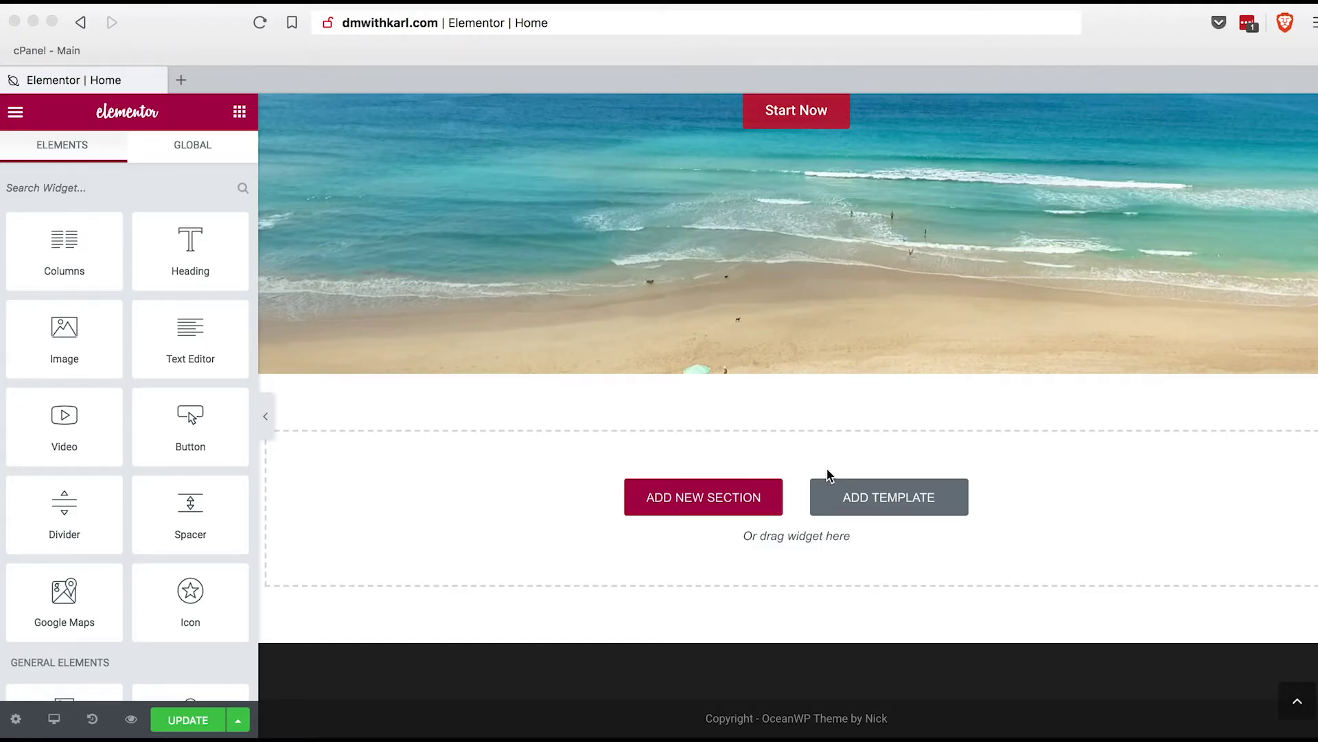
# Add a three-column section below the hero with an icon widget in the first column
pyautogui.click(705, 505)
pyautogui.click(705, 505)
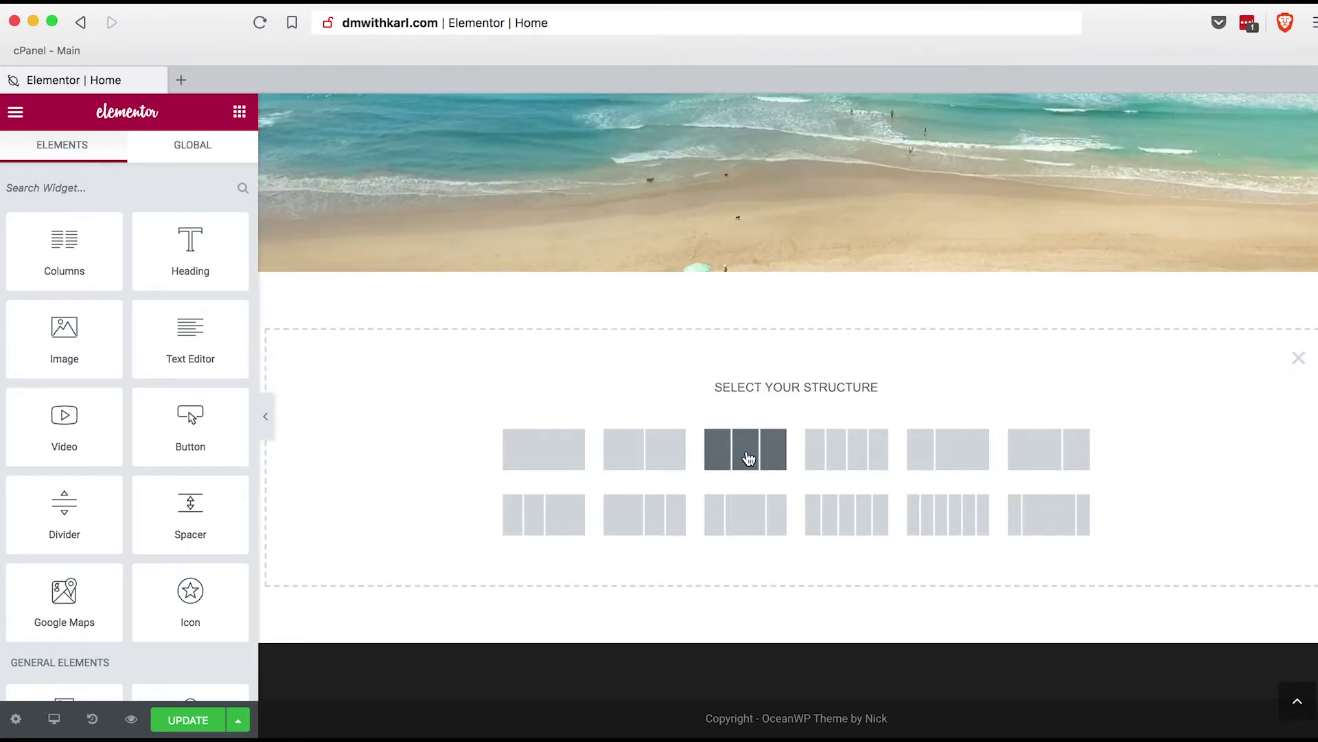
pyautogui.click(749, 458)
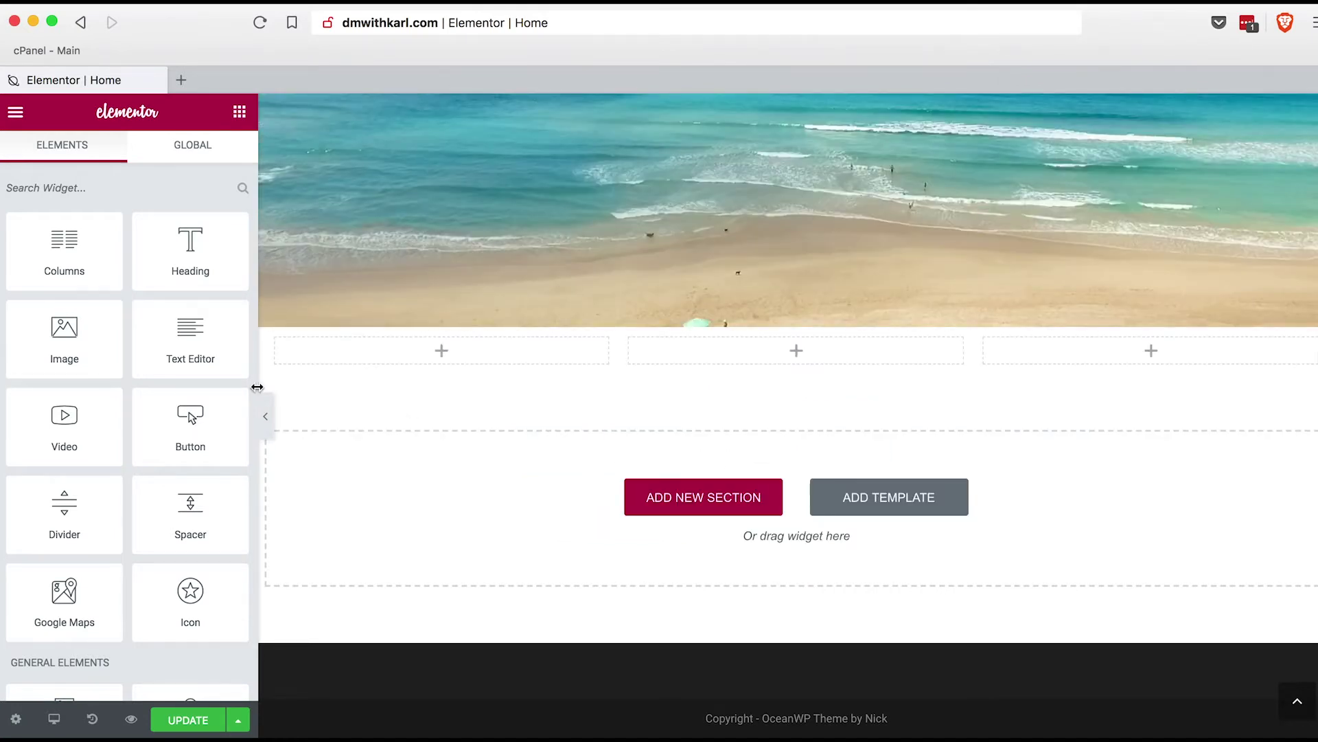
pyautogui.moveTo(191, 594); pyautogui.dragTo(432, 353)
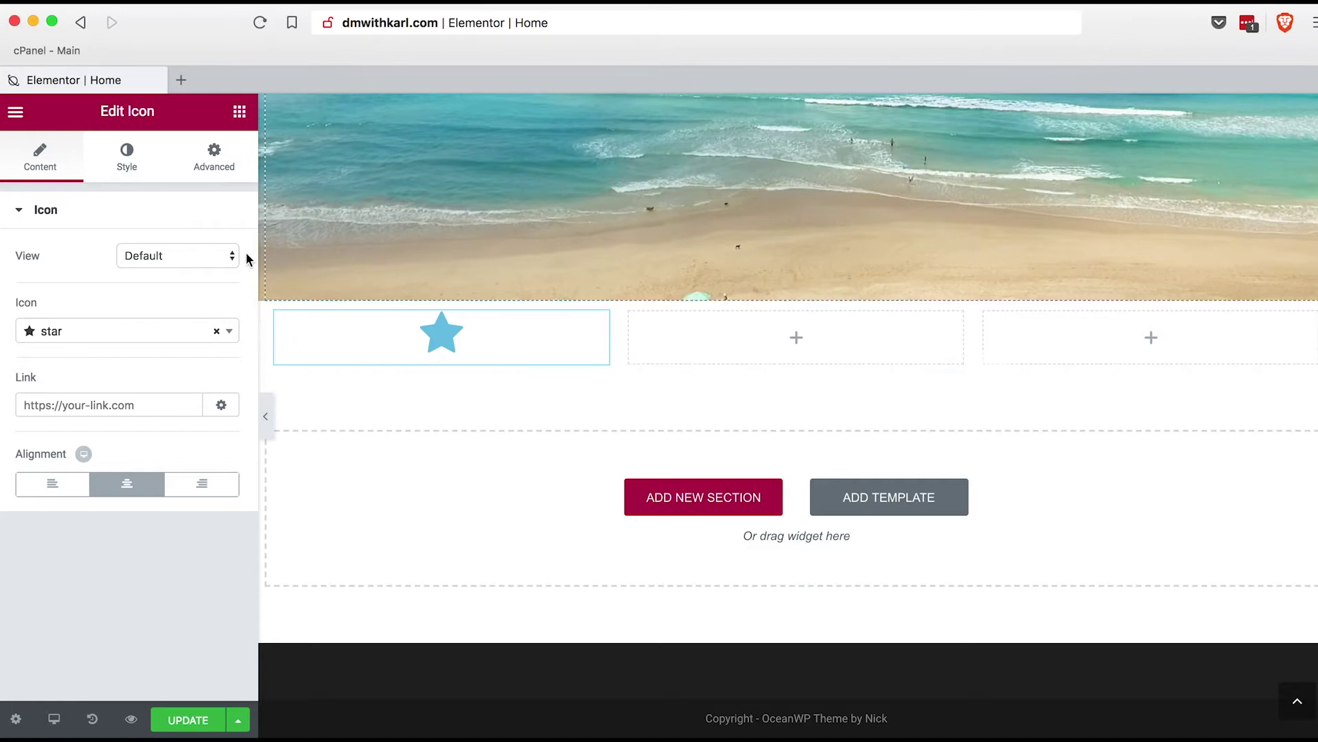
# Add a Heading and a Text Editor widget beneath the star icon in the first column
pyautogui.click(239, 112)
pyautogui.moveTo(191, 247); pyautogui.dragTo(410, 359)
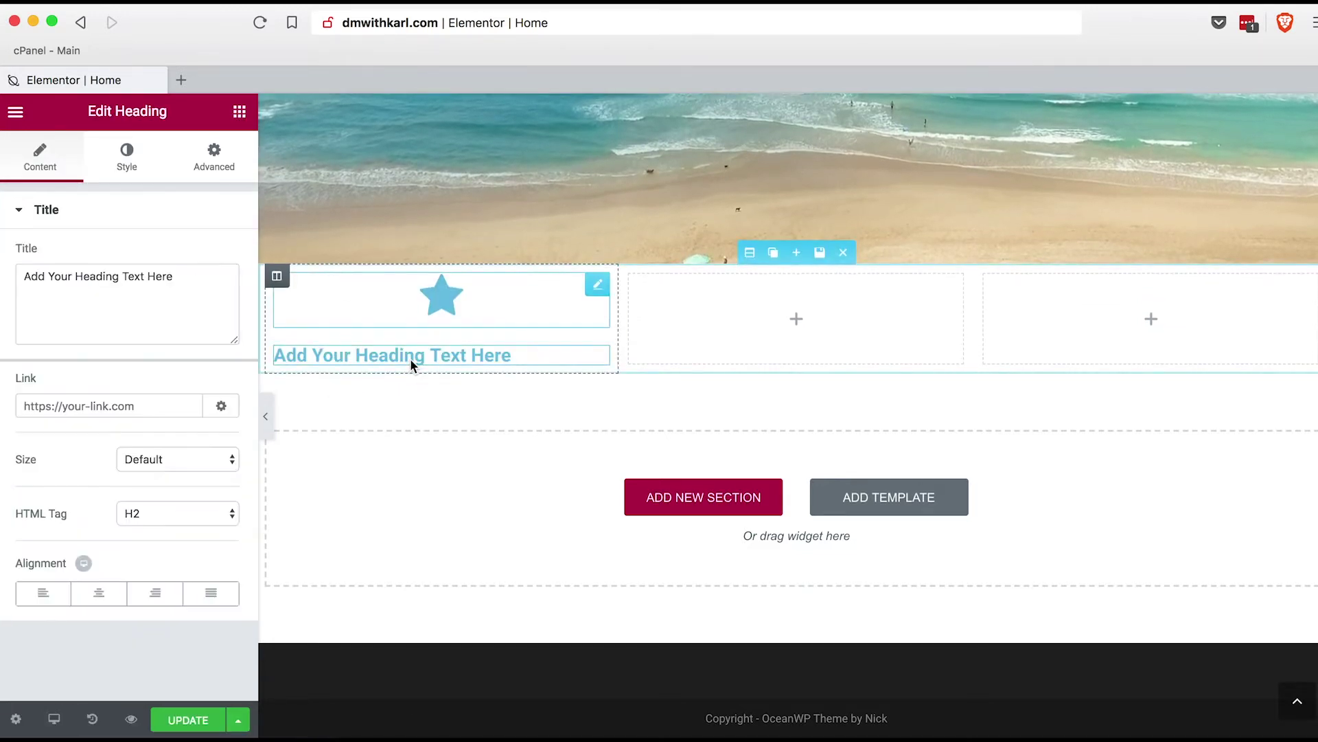
pyautogui.click(239, 112)
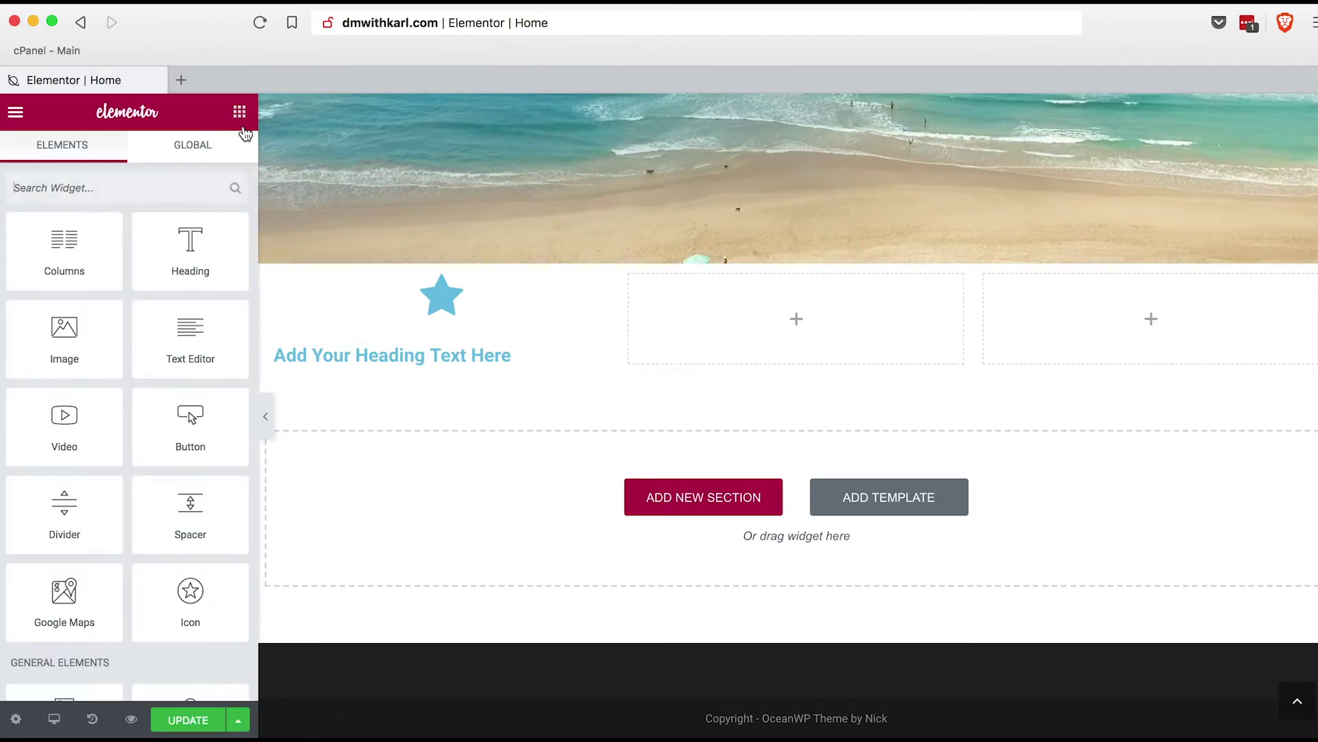
pyautogui.moveTo(208, 340); pyautogui.dragTo(413, 363)
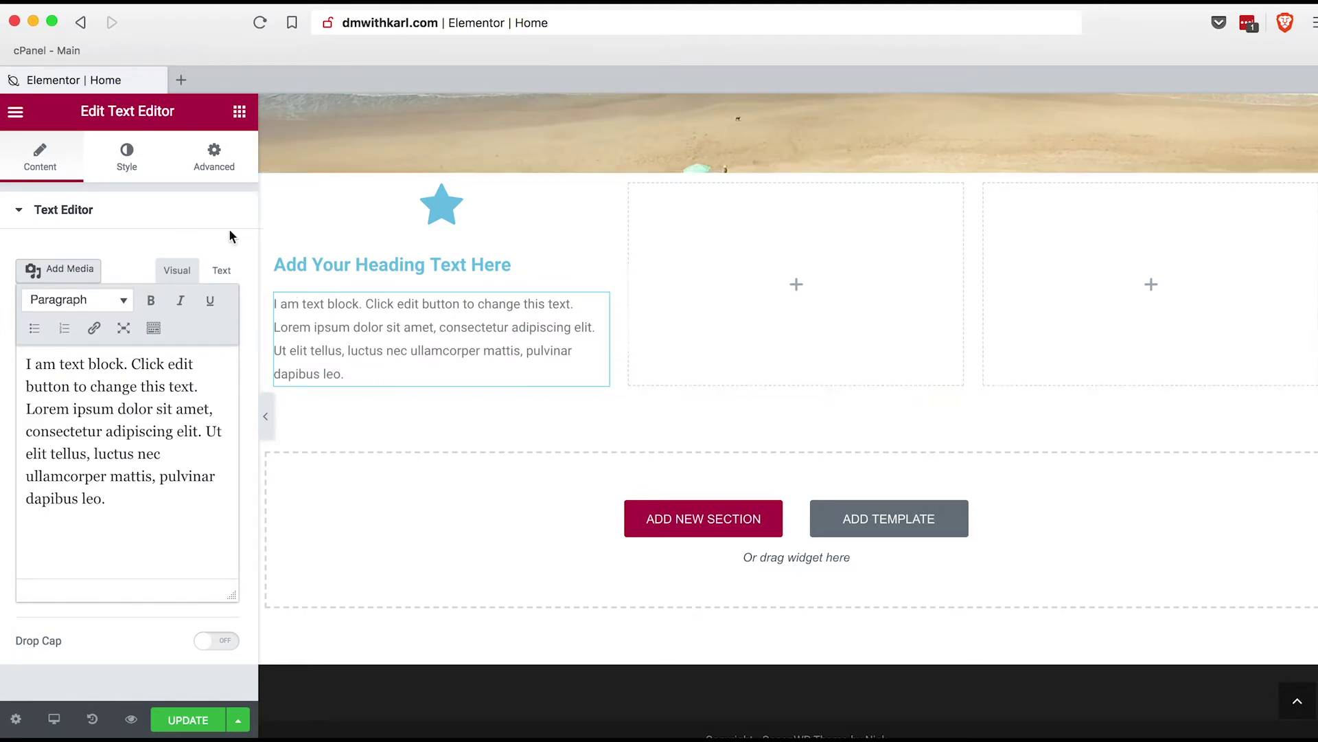
pyautogui.click(480, 225)
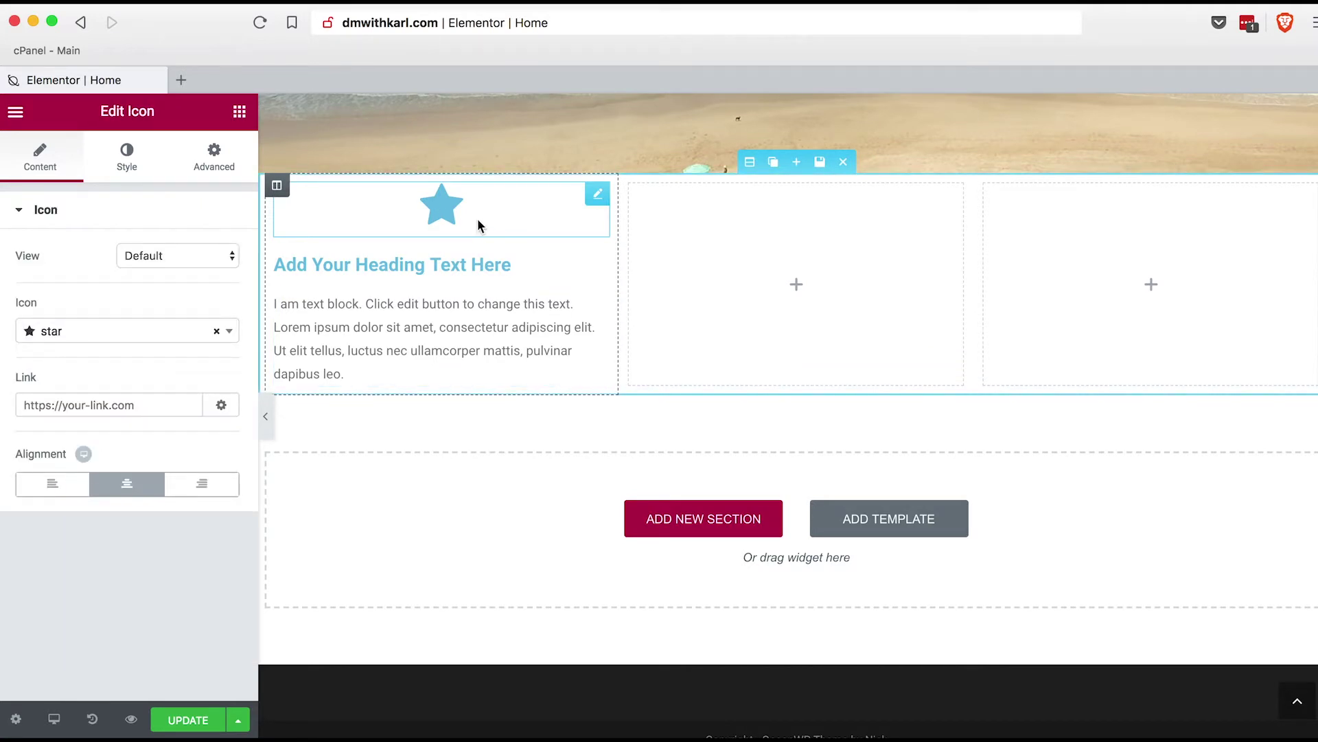
# Replace the star with the WordPress logo icon and enlarge it to size 139
pyautogui.click(229, 333)
pyautogui.write('word')
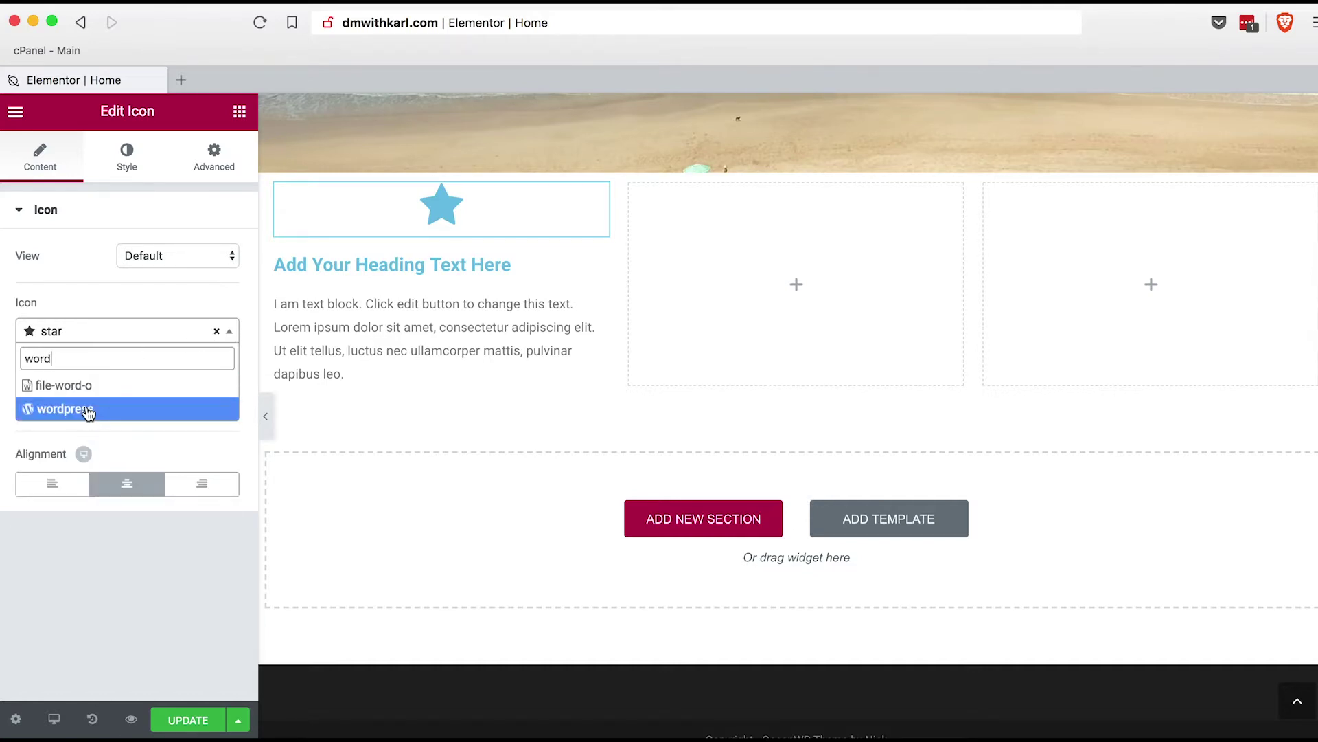
pyautogui.click(88, 411)
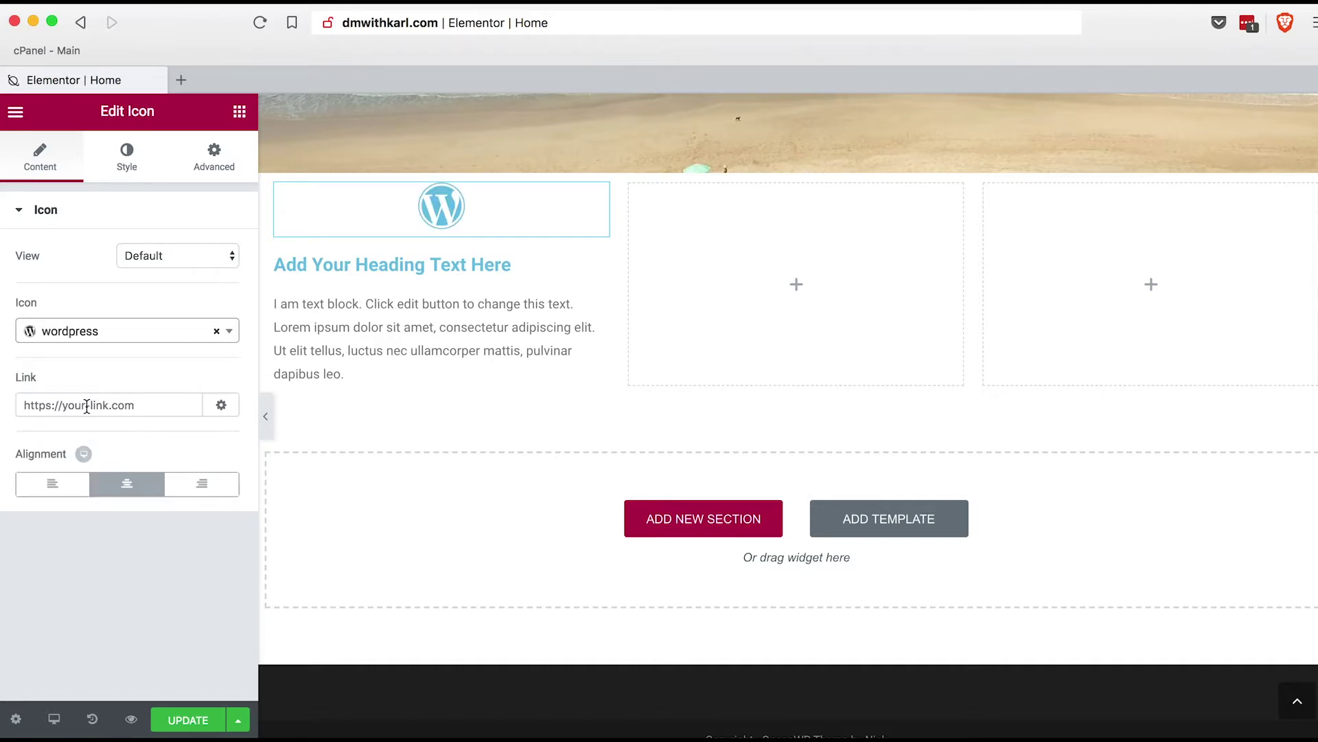
pyautogui.click(131, 164)
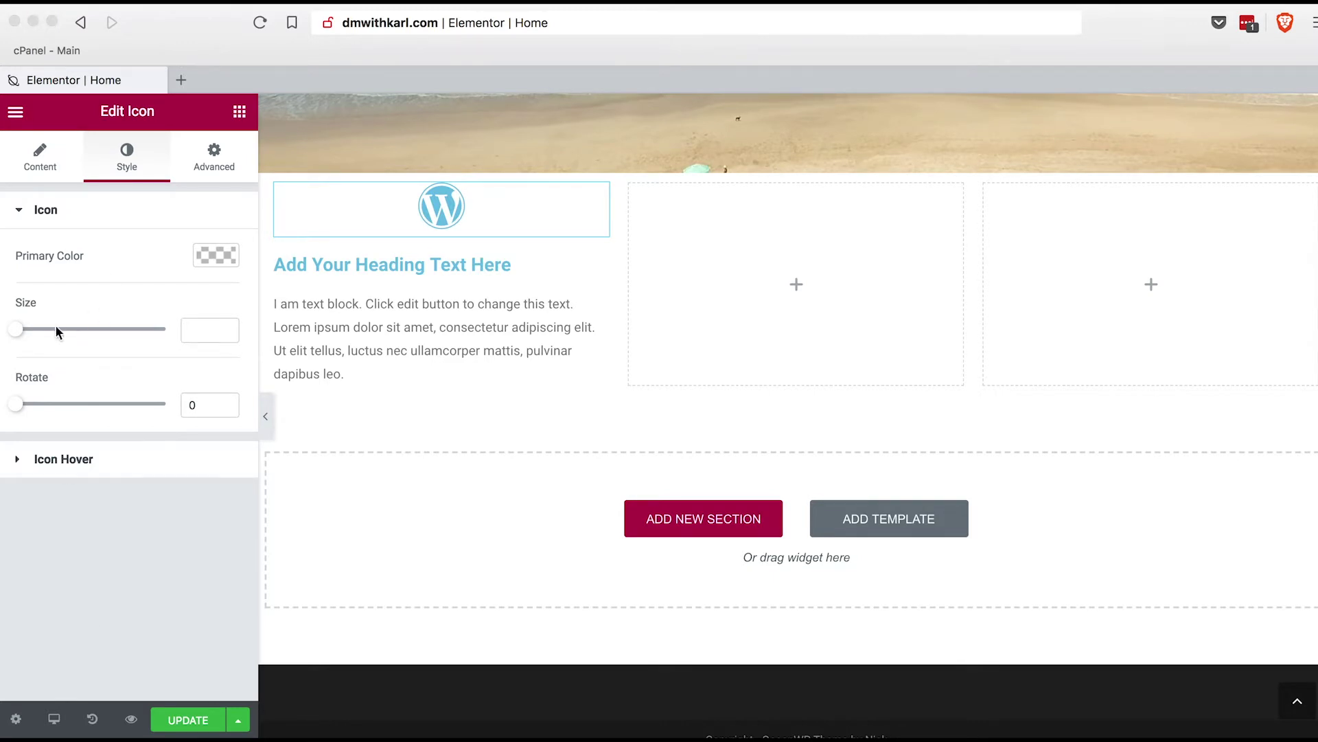
pyautogui.click(19, 333)
pyautogui.moveTo(16, 329); pyautogui.dragTo(86, 328)
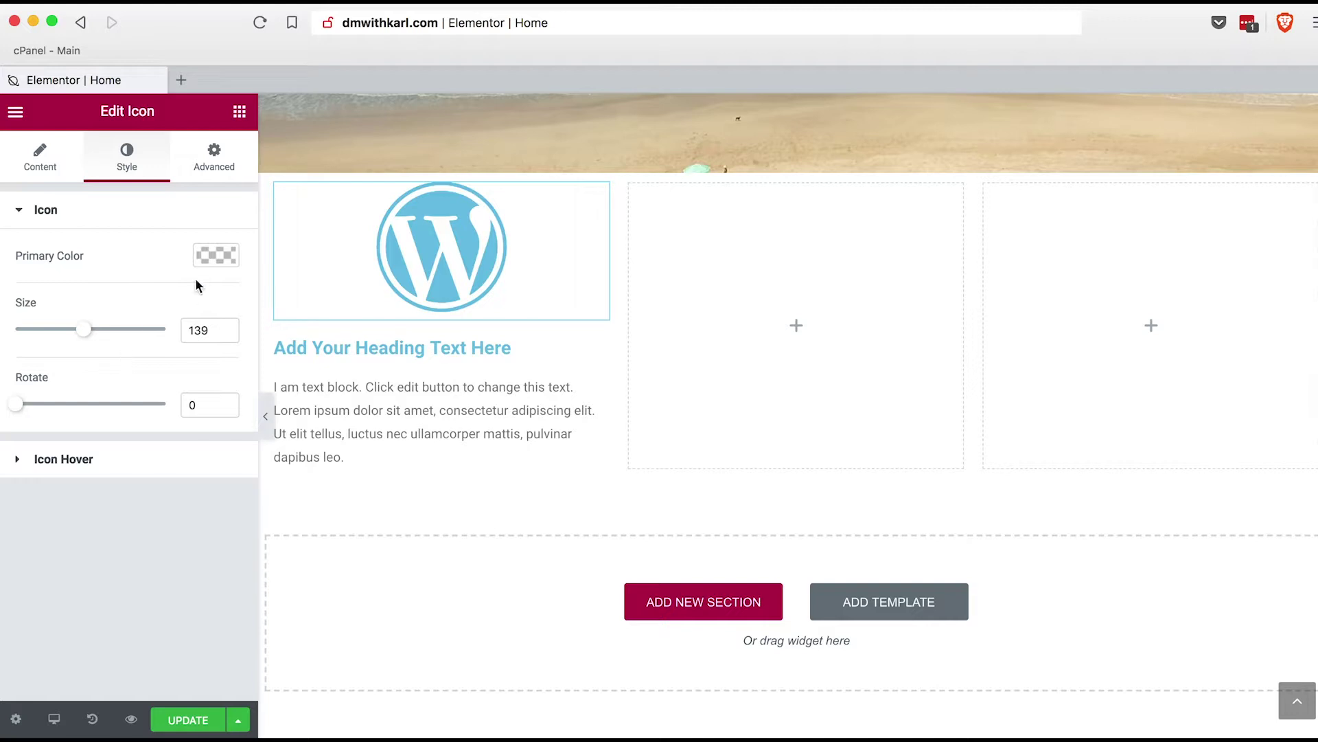
# Colour the WordPress icon blue #2c61e8
pyautogui.click(224, 258)
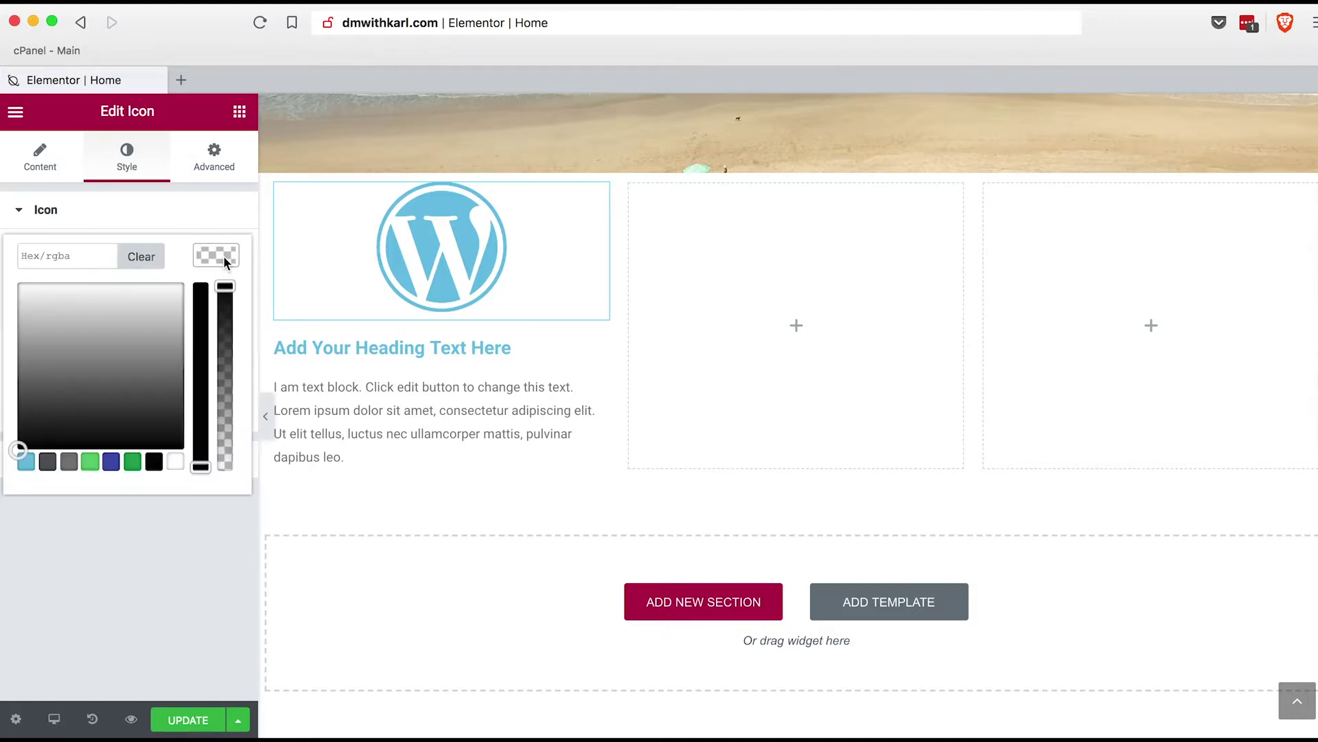
pyautogui.click(61, 254)
pyautogui.write('2c6')
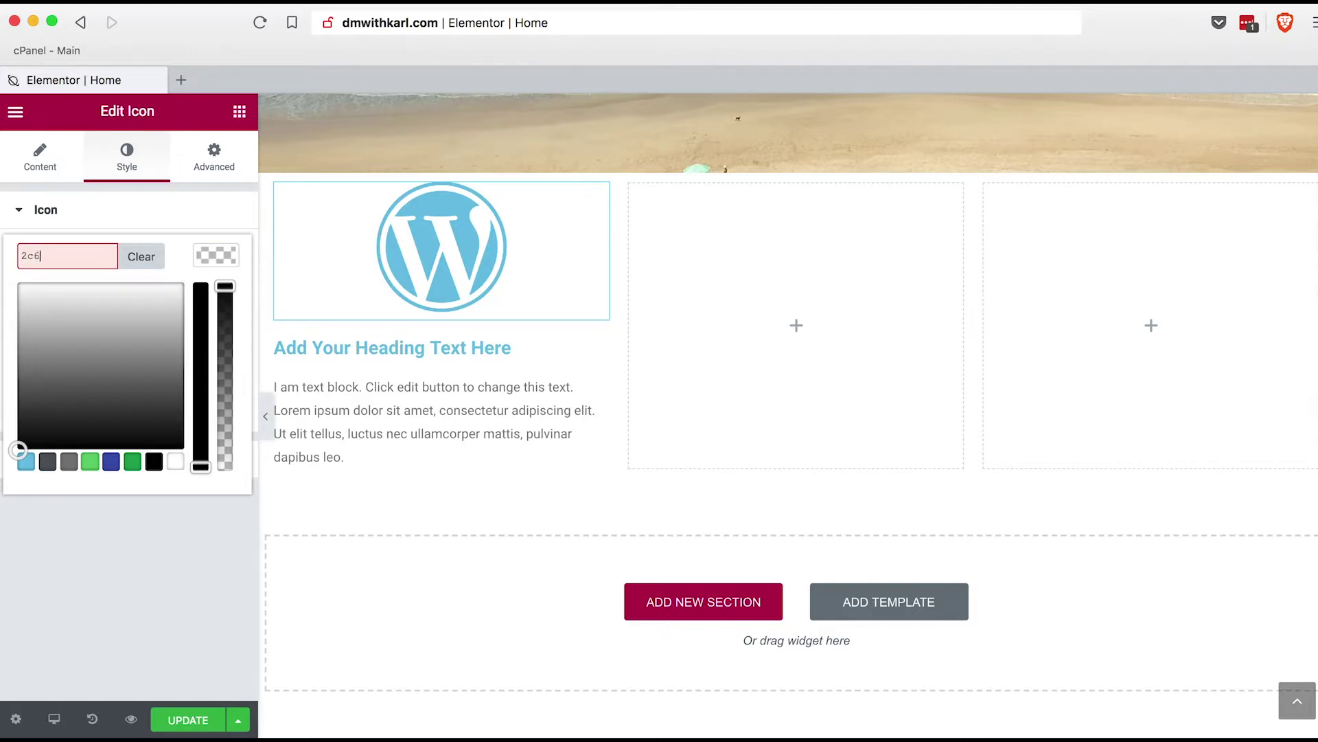
pyautogui.write('1e8')
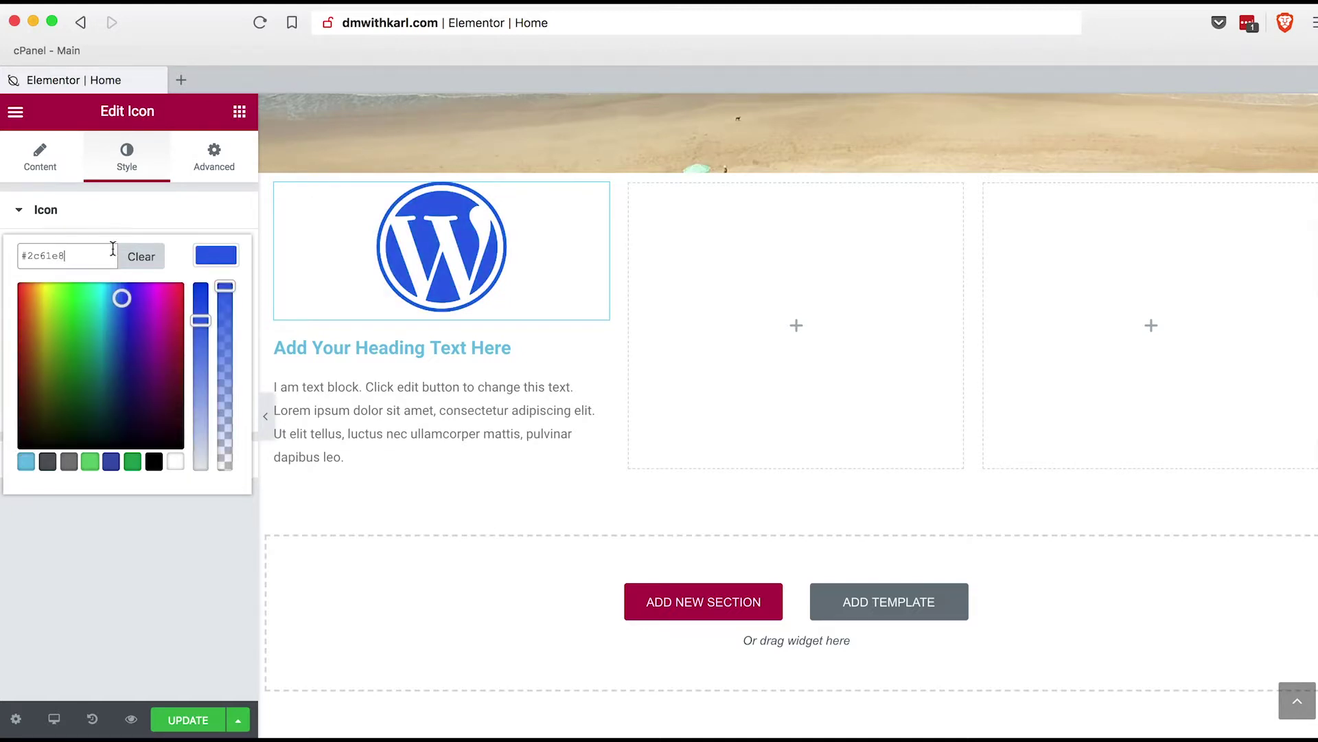
pyautogui.click(216, 255)
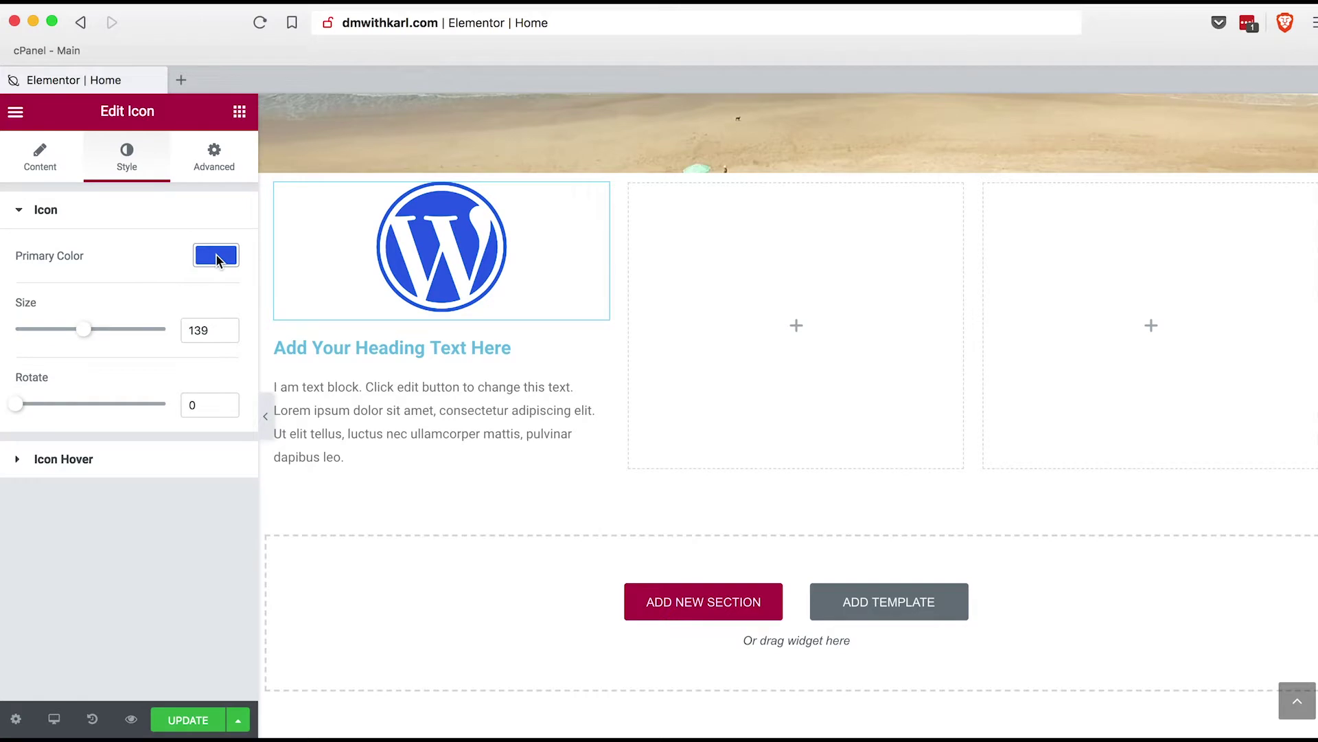
pyautogui.click(475, 350)
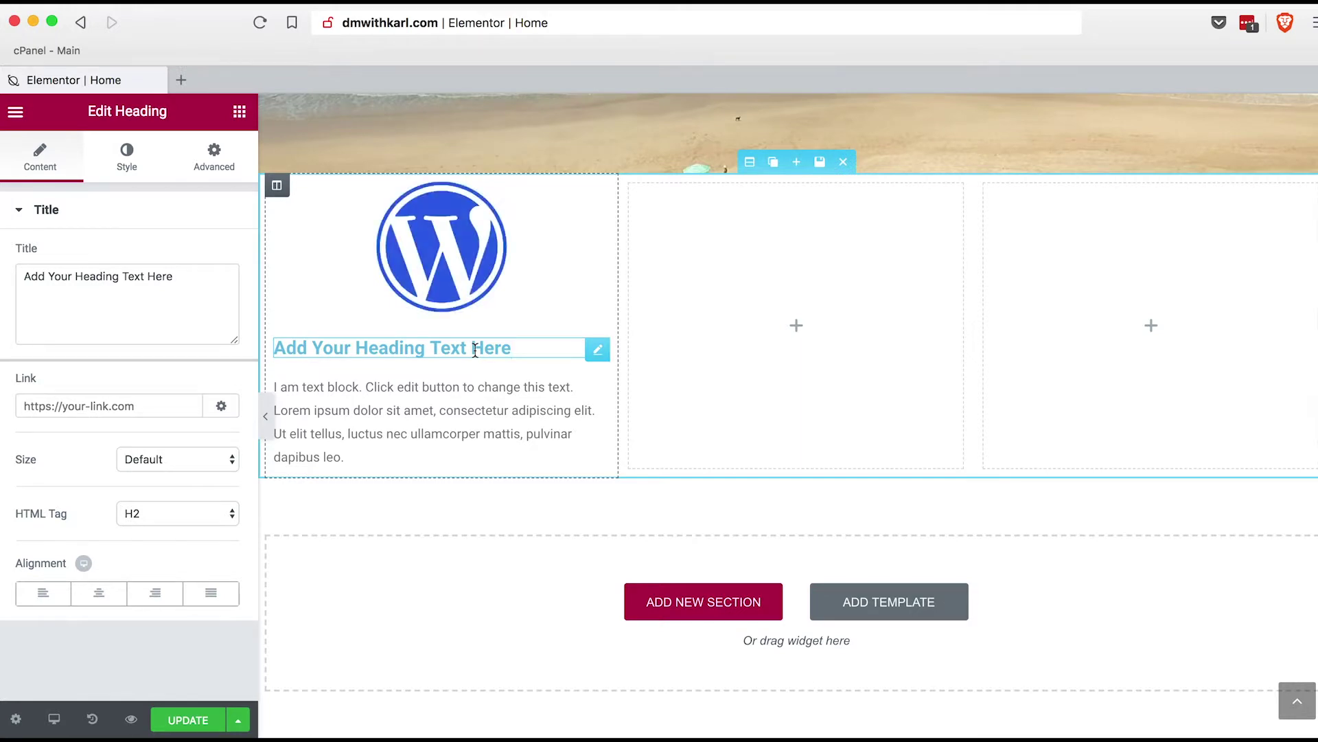
# Retitle the heading 'Create a Website' and centre it in its column
pyautogui.moveTo(192, 279); pyautogui.dragTo(4, 284)
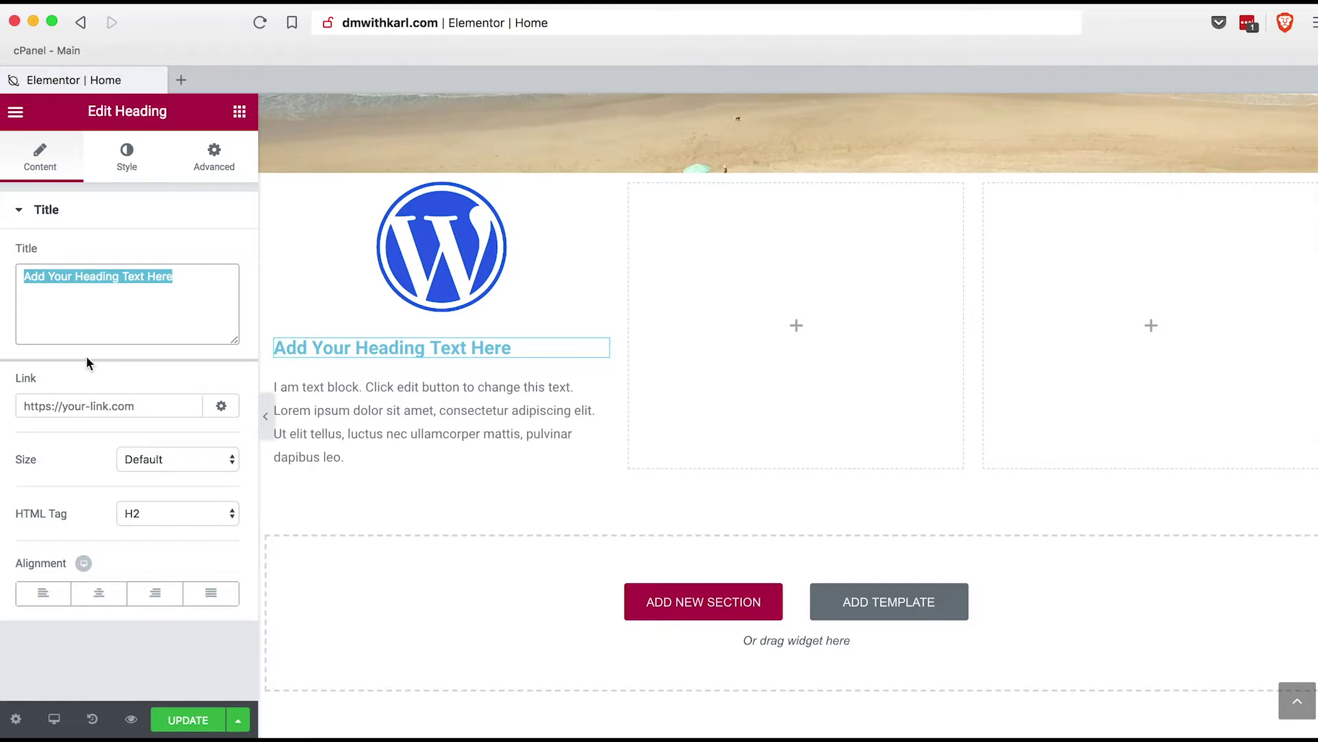
pyautogui.write('Create ')
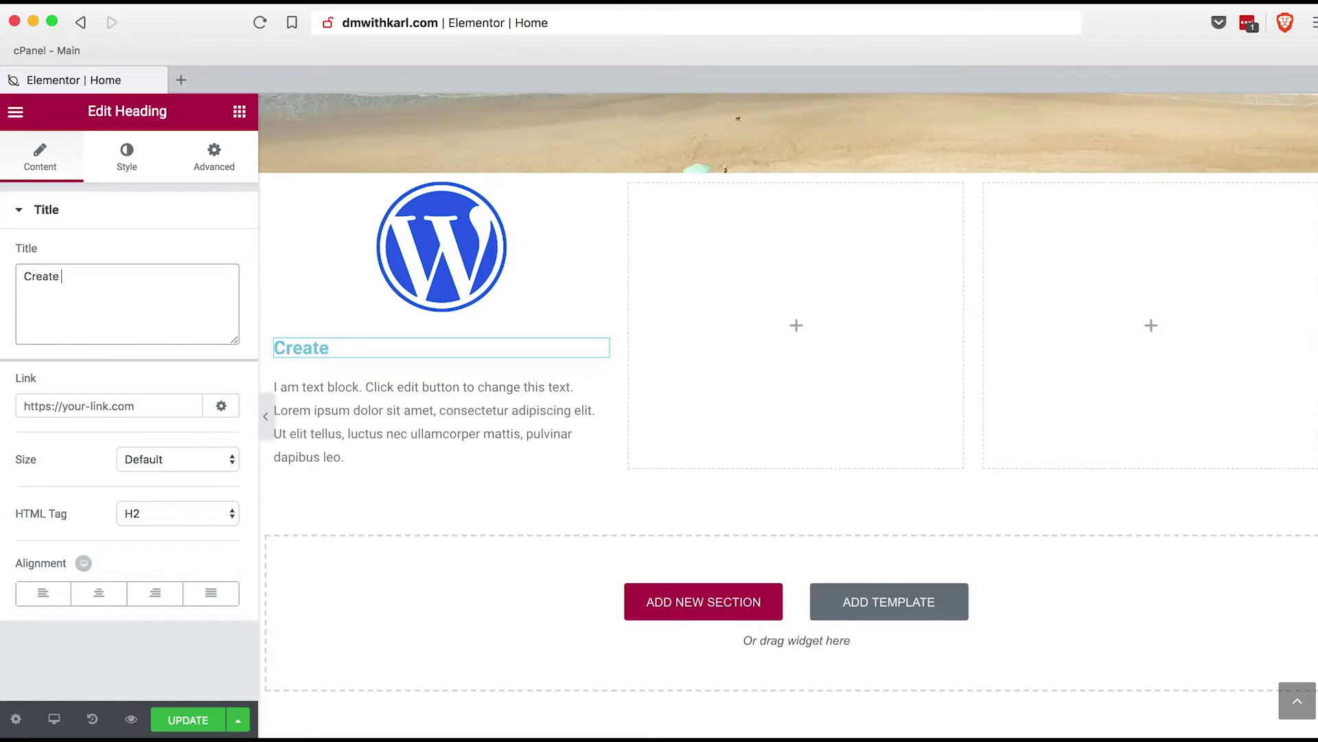
pyautogui.write('a Website')
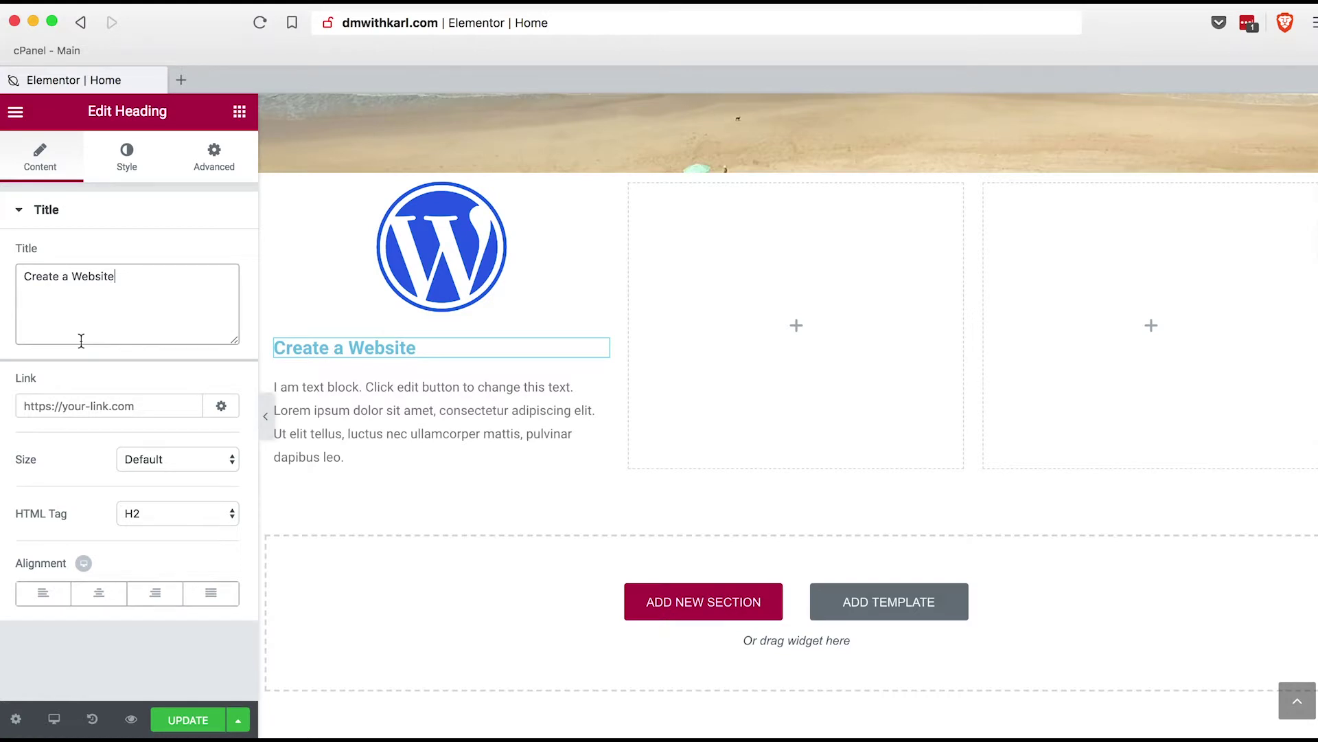
pyautogui.click(95, 598)
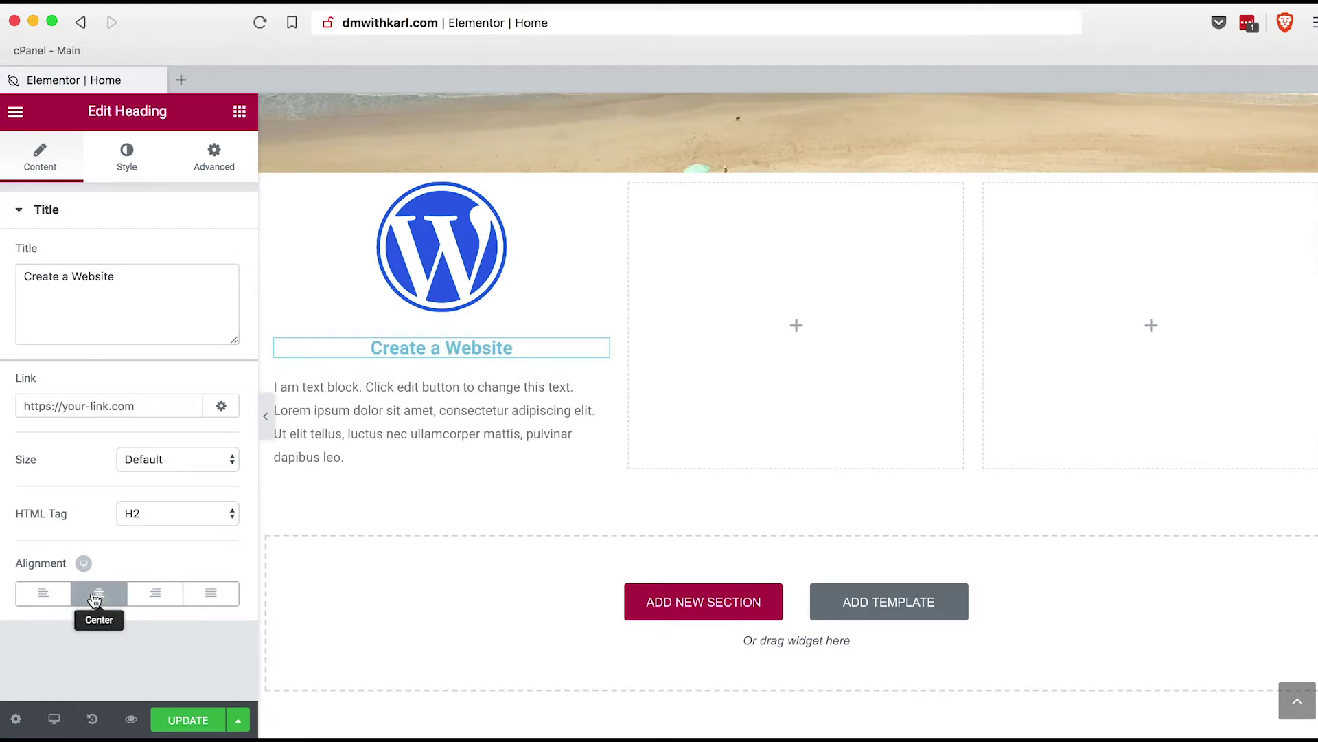
# Colour the heading text blue #2c61e8
pyautogui.click(129, 161)
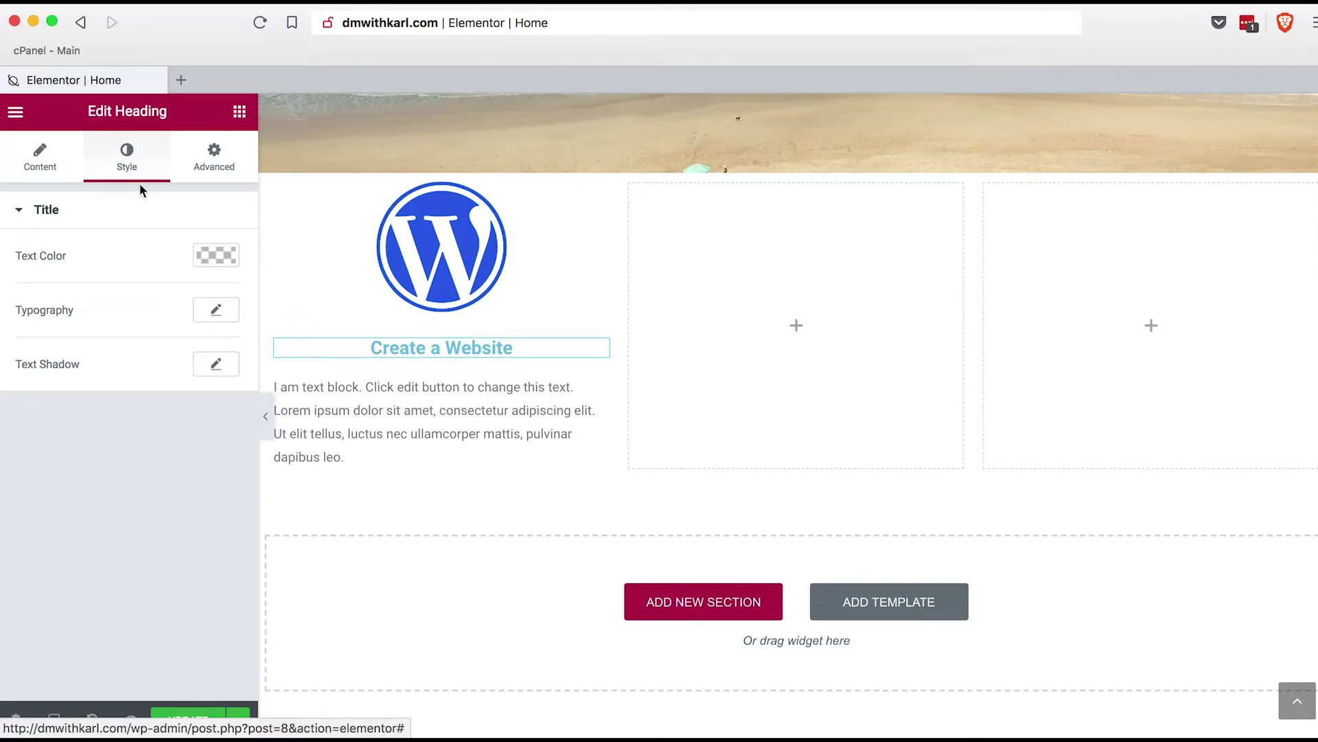
pyautogui.click(208, 254)
pyautogui.click(78, 257)
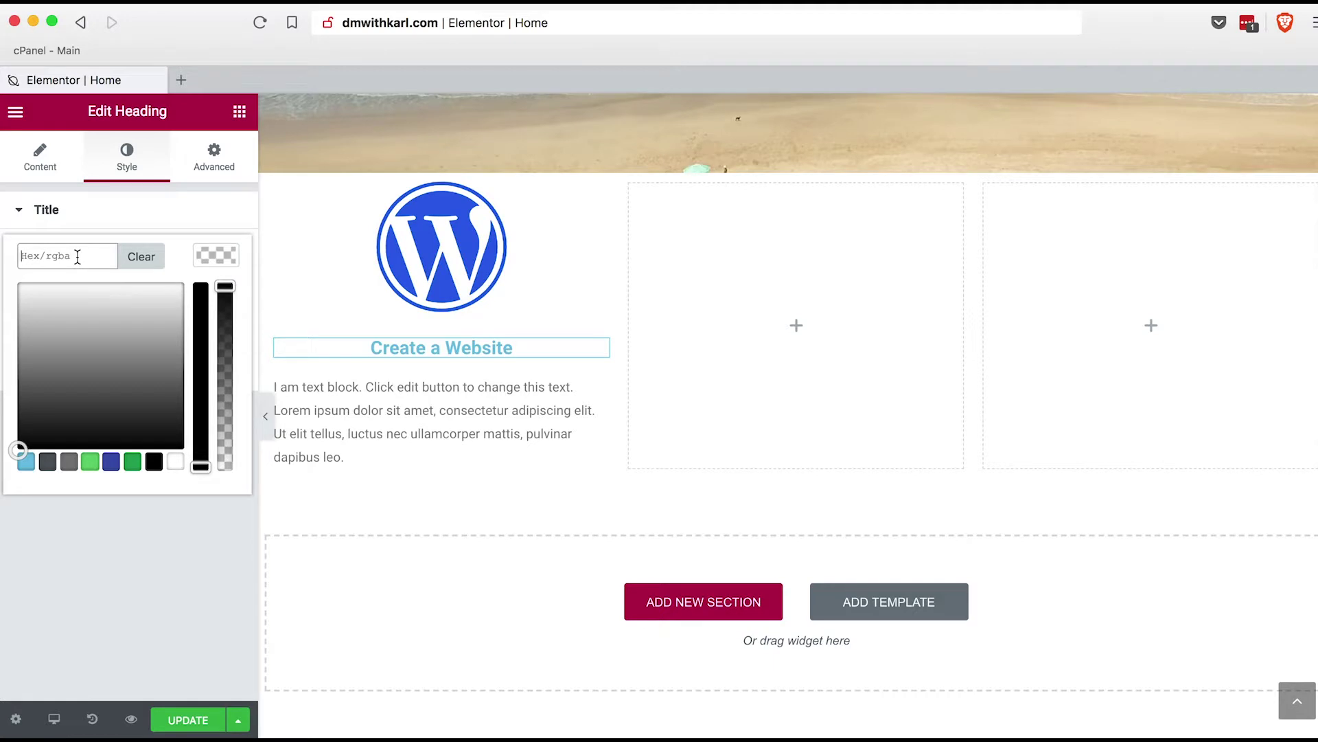
pyautogui.write('2c61e8')
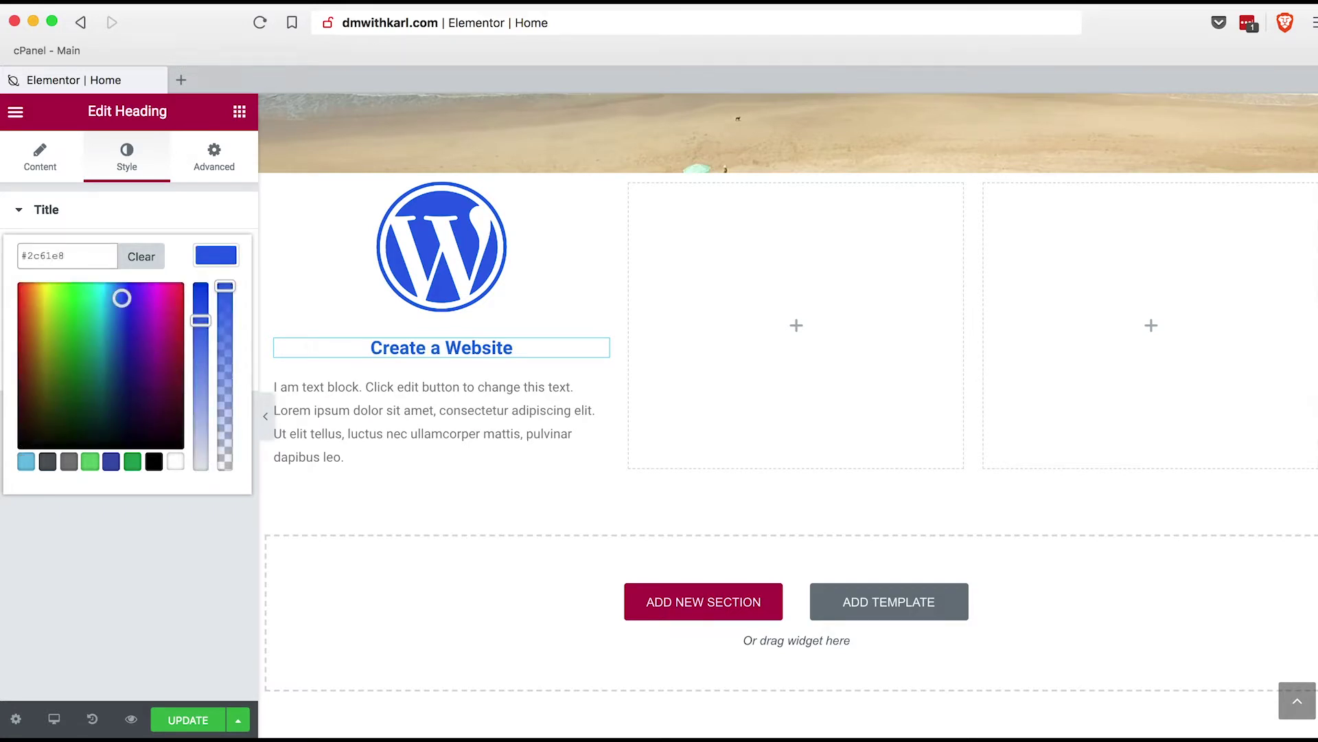
pyautogui.click(219, 258)
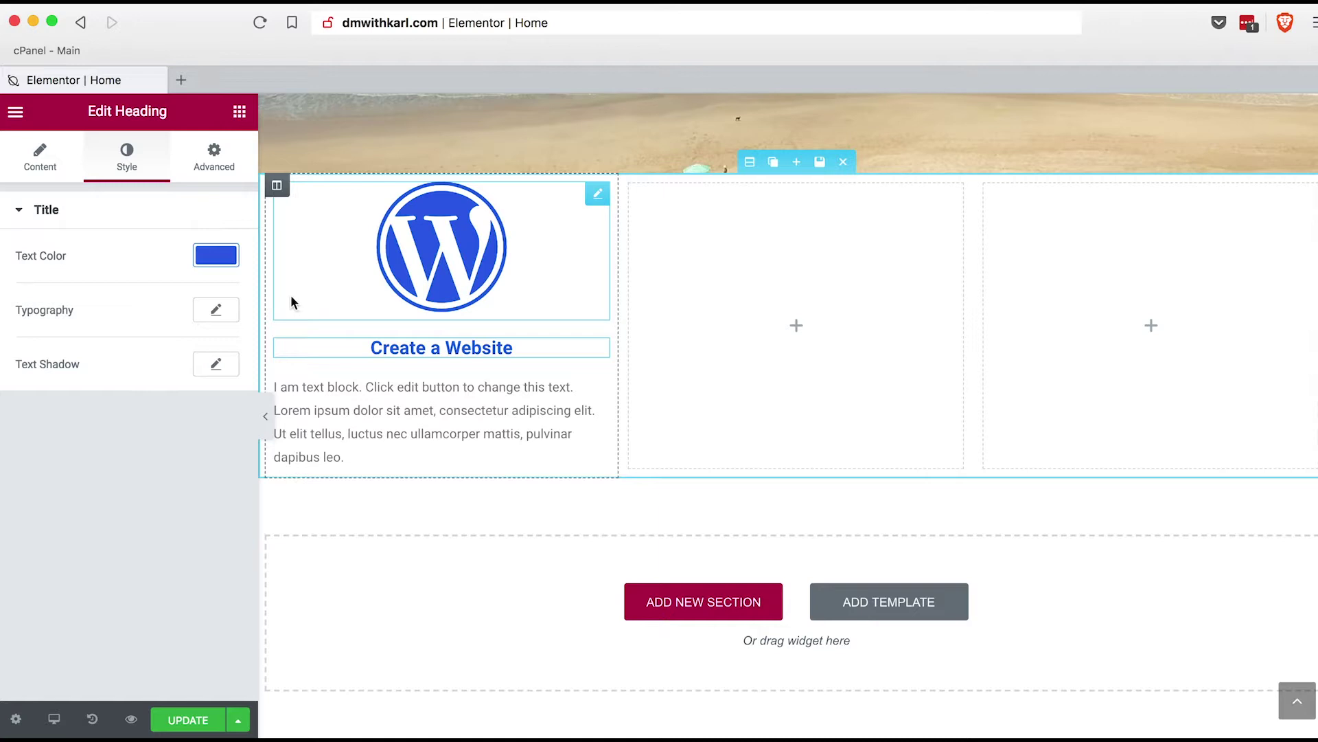
# Set the heading typography to 30 px size with font weight 400
pyautogui.click(218, 313)
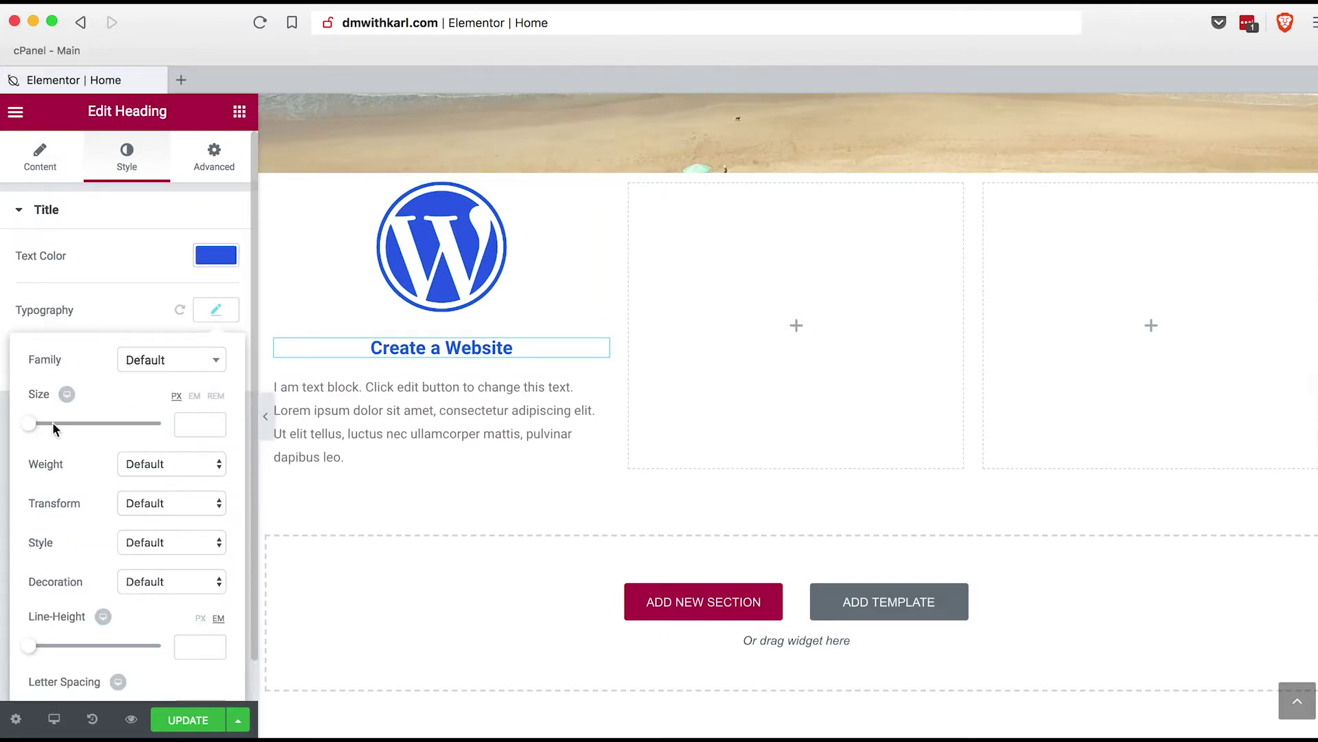
pyautogui.moveTo(32, 431); pyautogui.dragTo(49, 426)
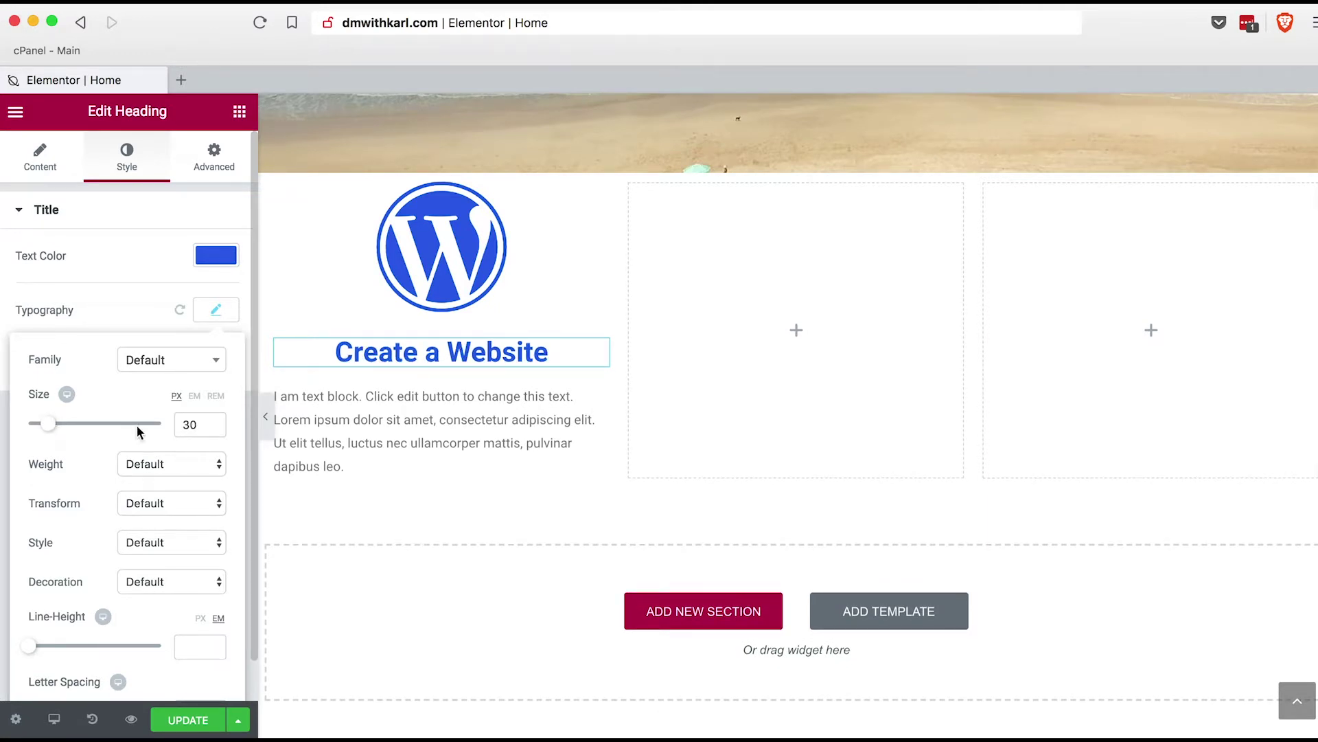
pyautogui.click(217, 316)
pyautogui.click(217, 316)
pyautogui.click(162, 463)
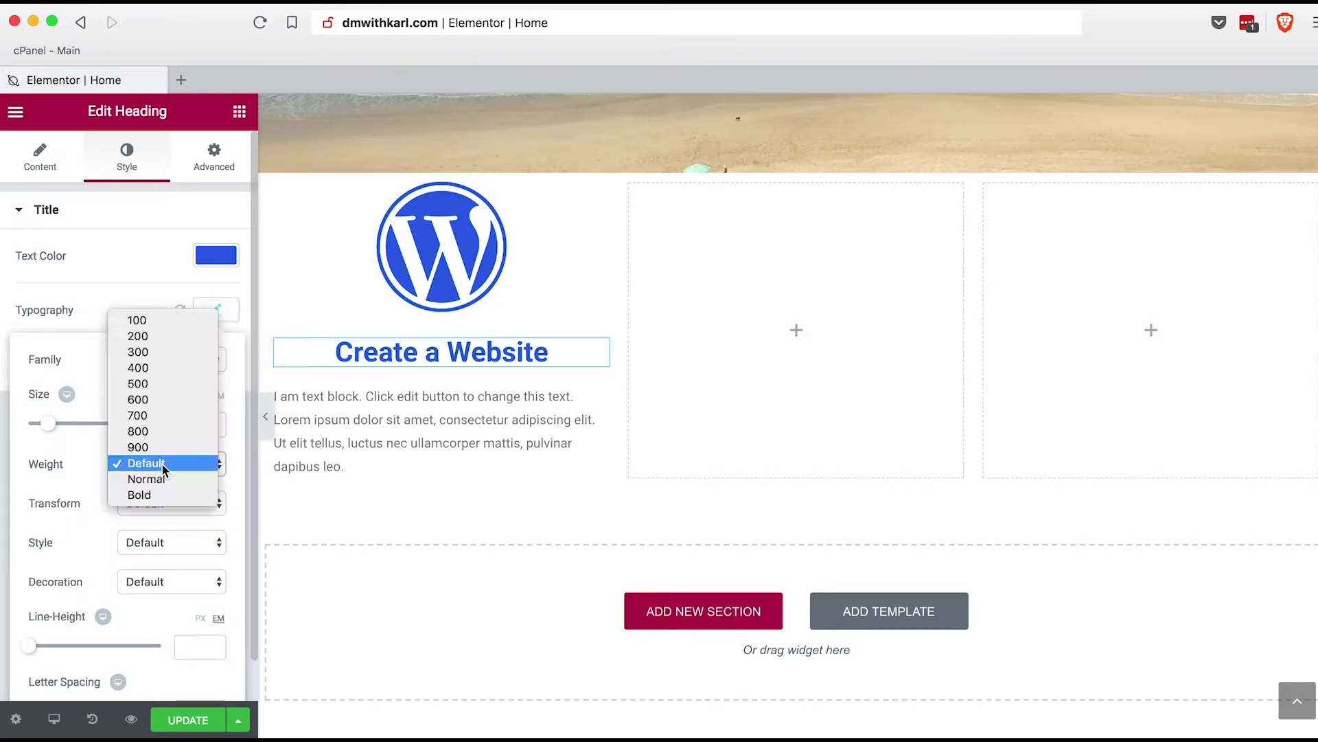
pyautogui.click(151, 354)
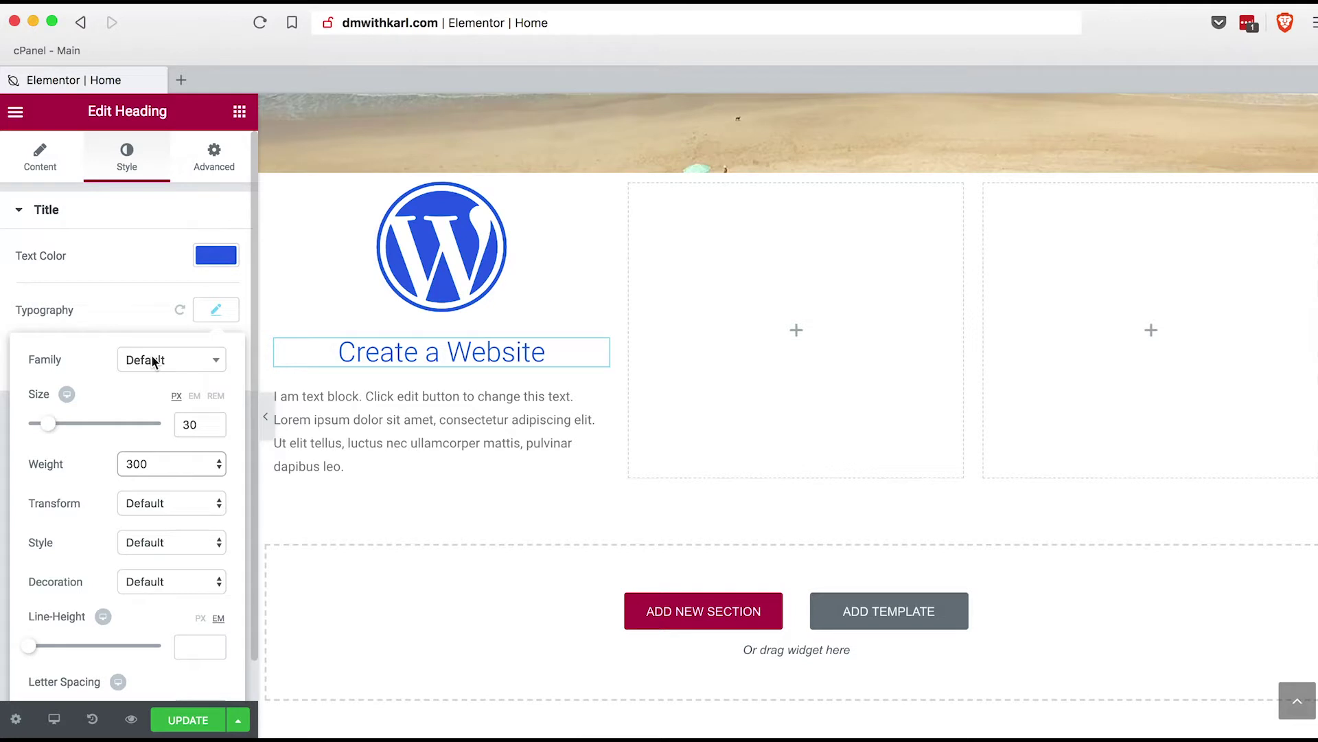
pyautogui.click(152, 464)
pyautogui.click(147, 492)
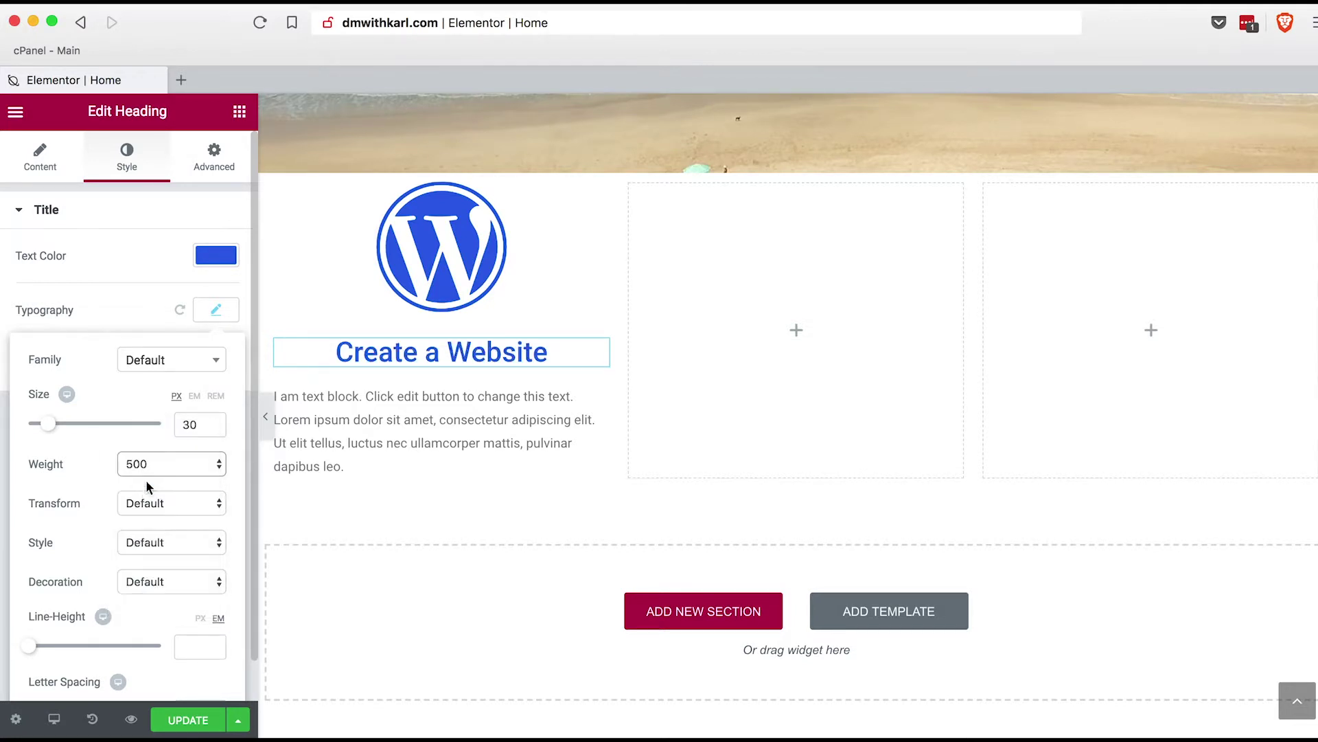
pyautogui.click(184, 463)
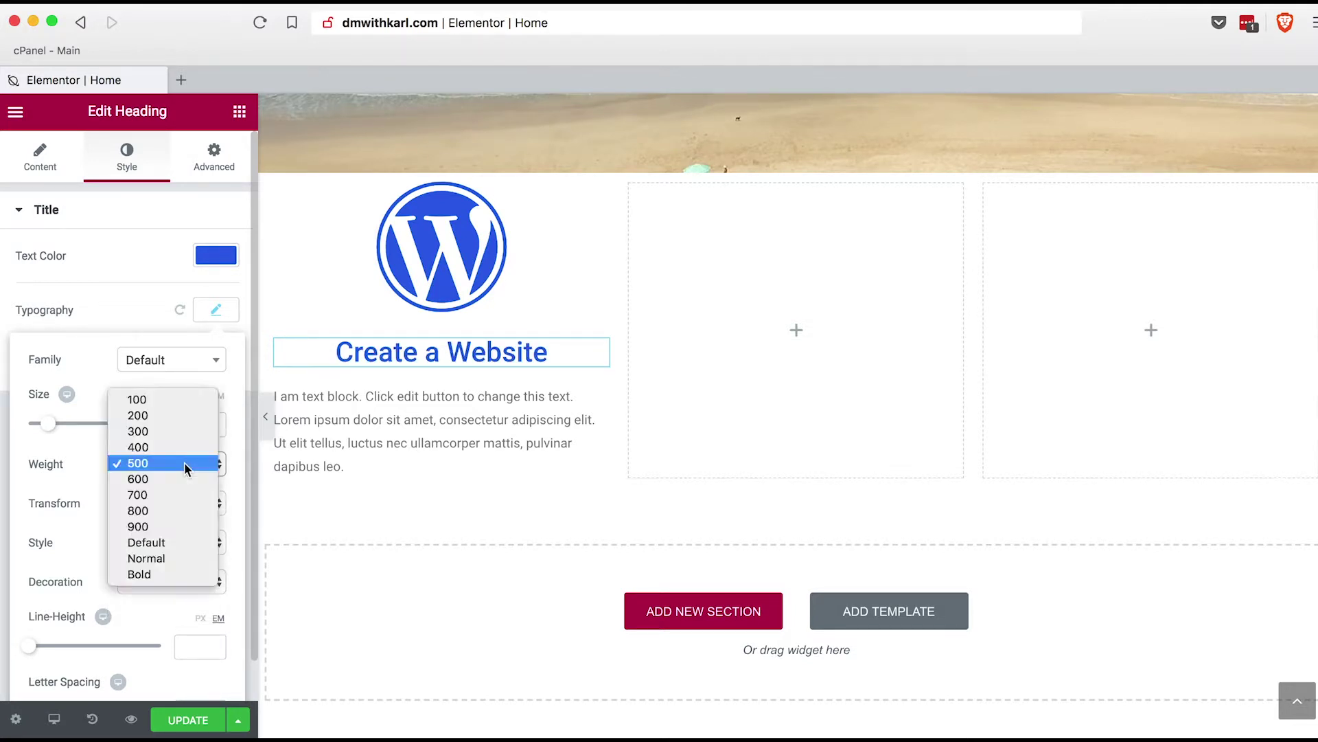
pyautogui.click(150, 479)
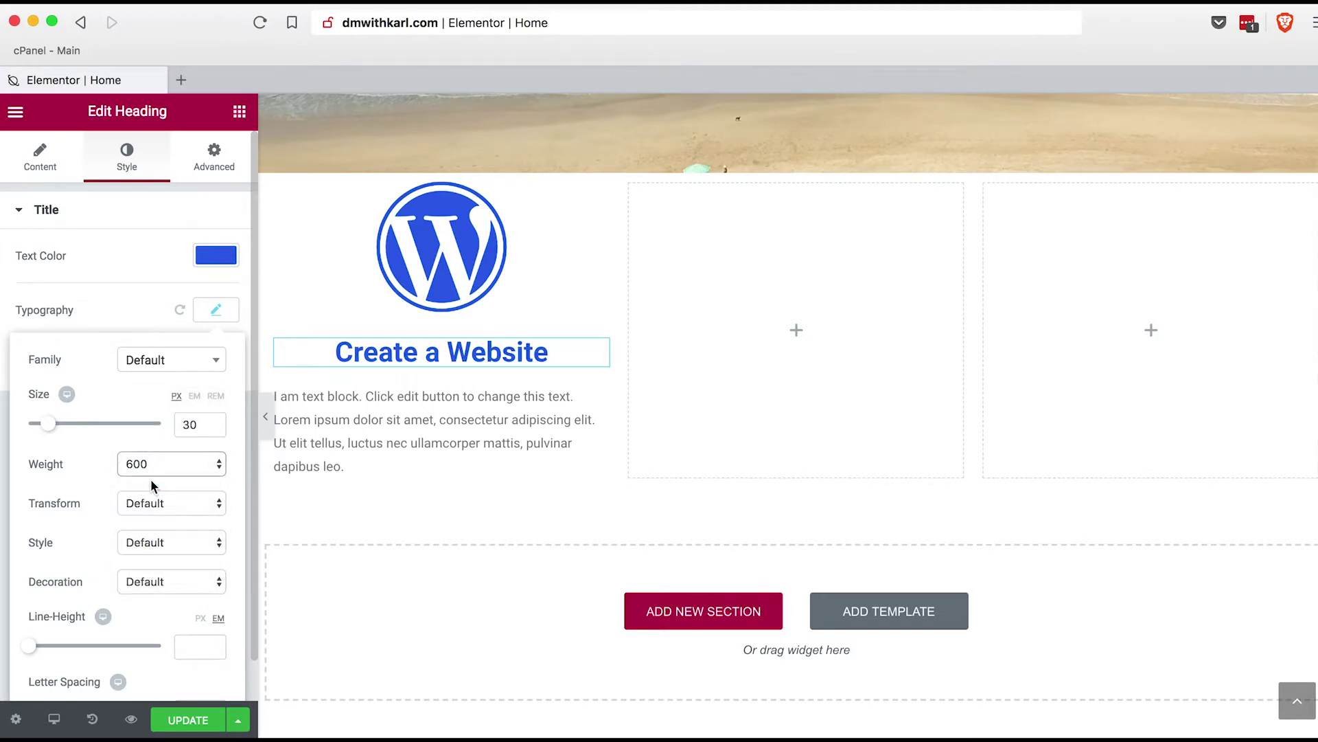
pyautogui.click(170, 467)
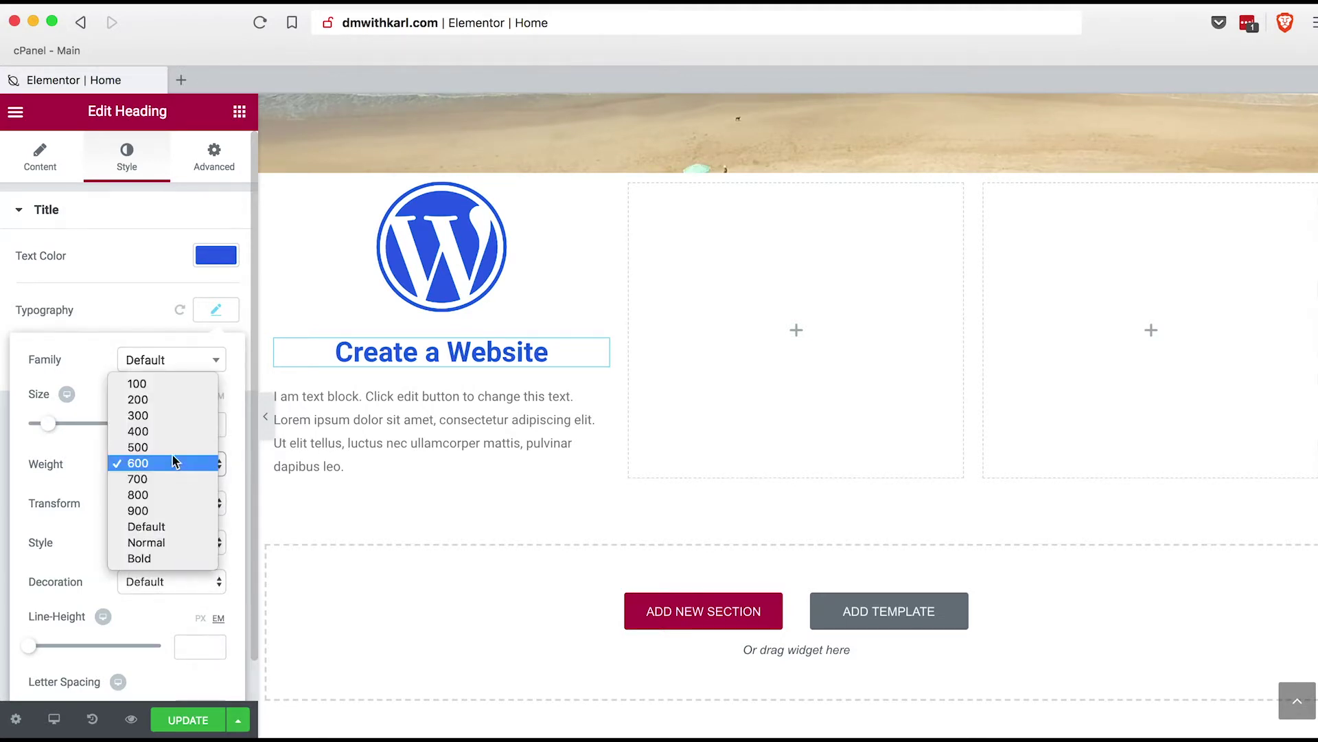
pyautogui.click(150, 431)
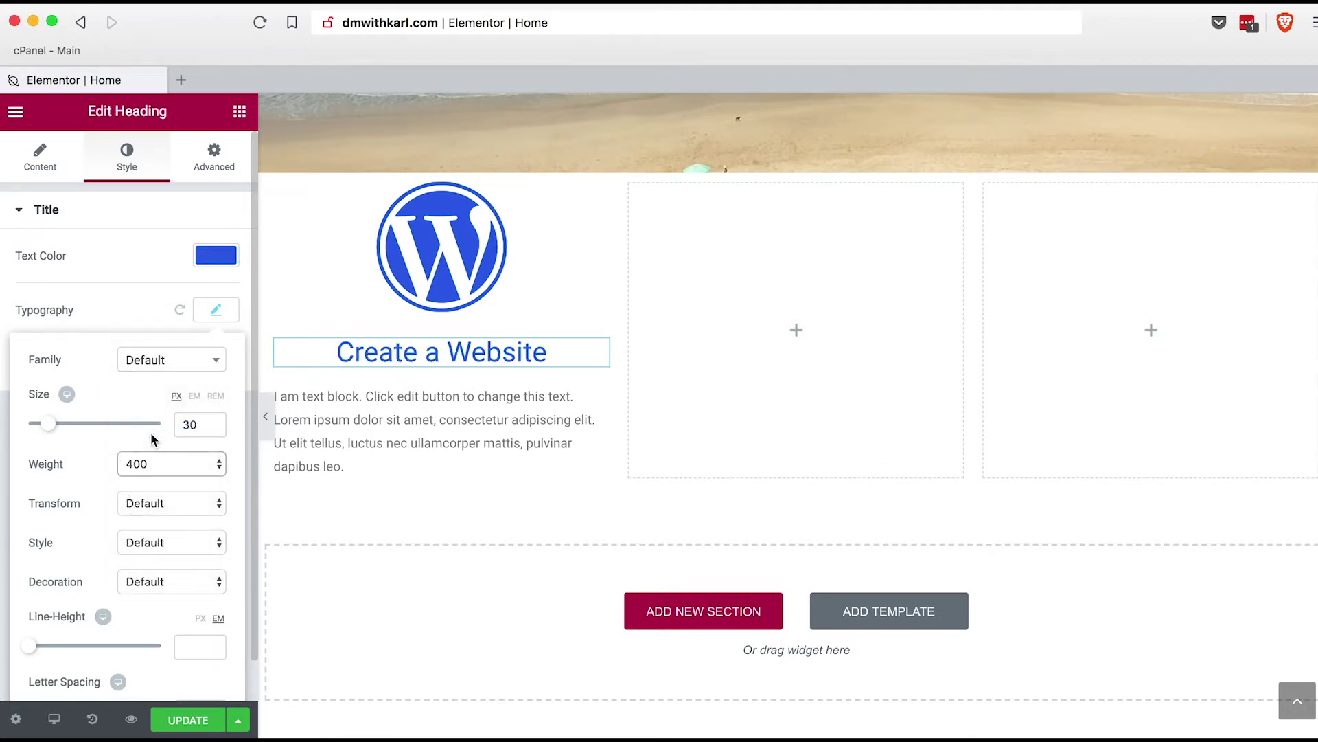
pyautogui.click(221, 317)
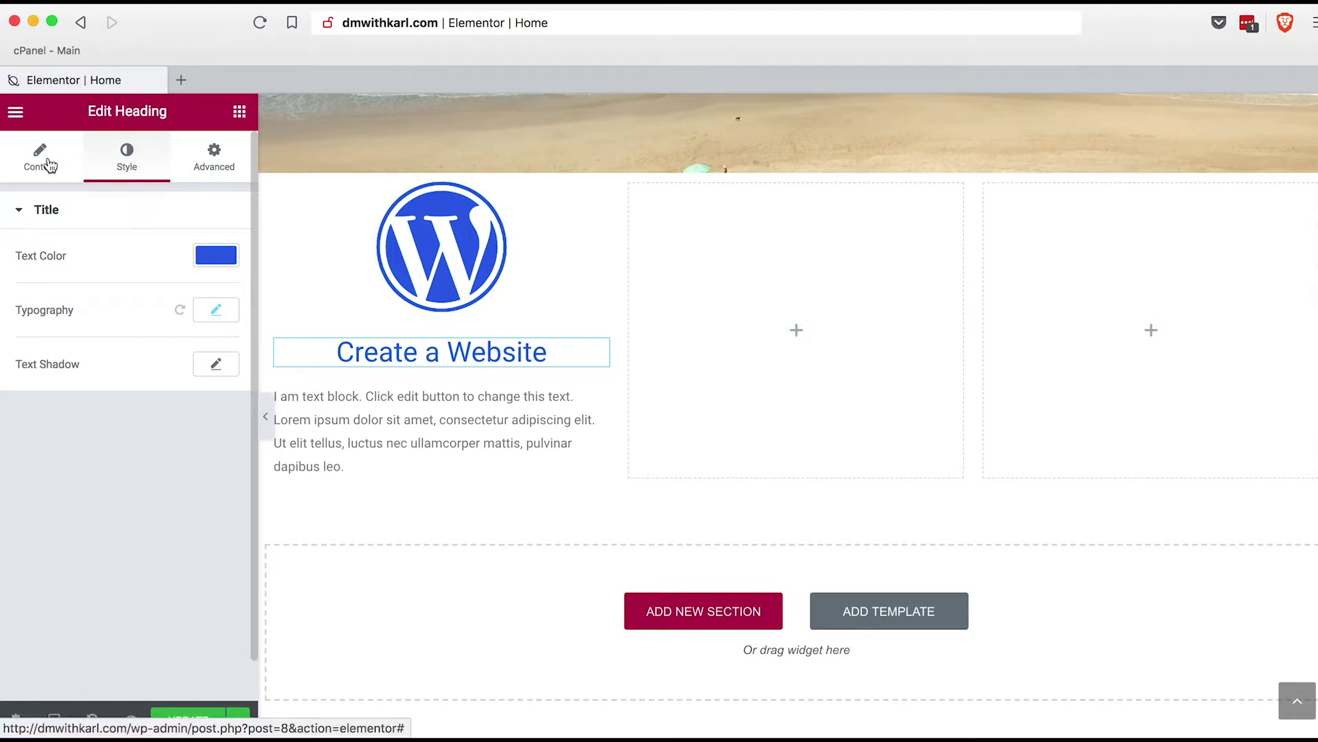
# Paste the 'Have you ever wanted your own Website' paragraph over the placeholder and centre it
pyautogui.click(414, 430)
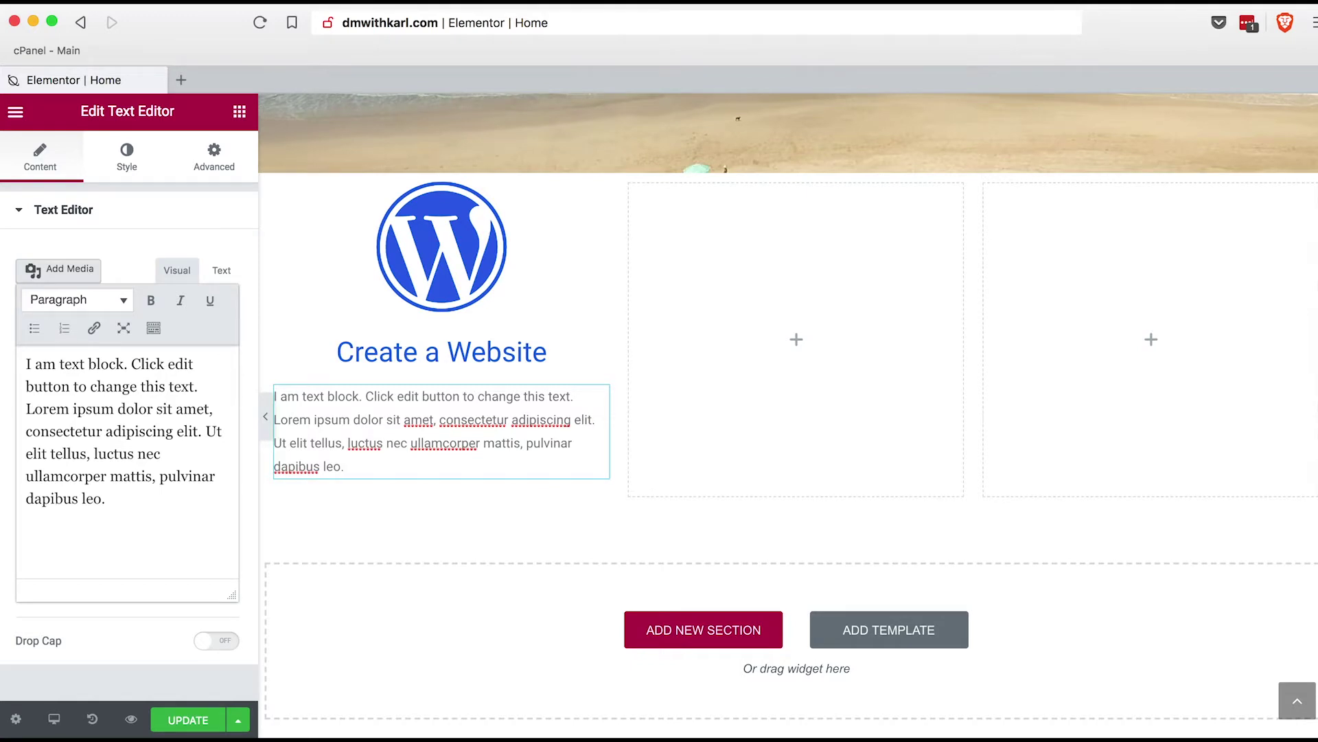
pyautogui.press('super+Tab')
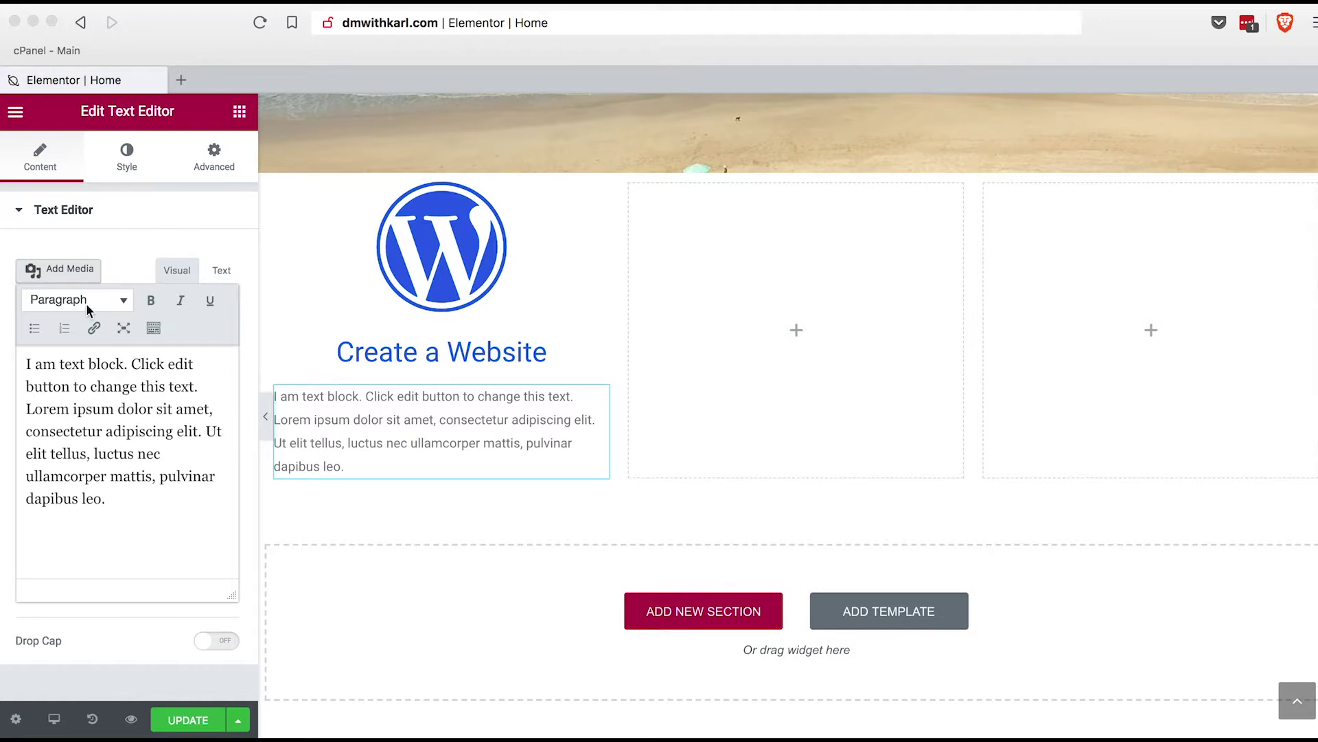
pyautogui.click(105, 496)
pyautogui.moveTo(112, 497); pyautogui.dragTo(28, 363)
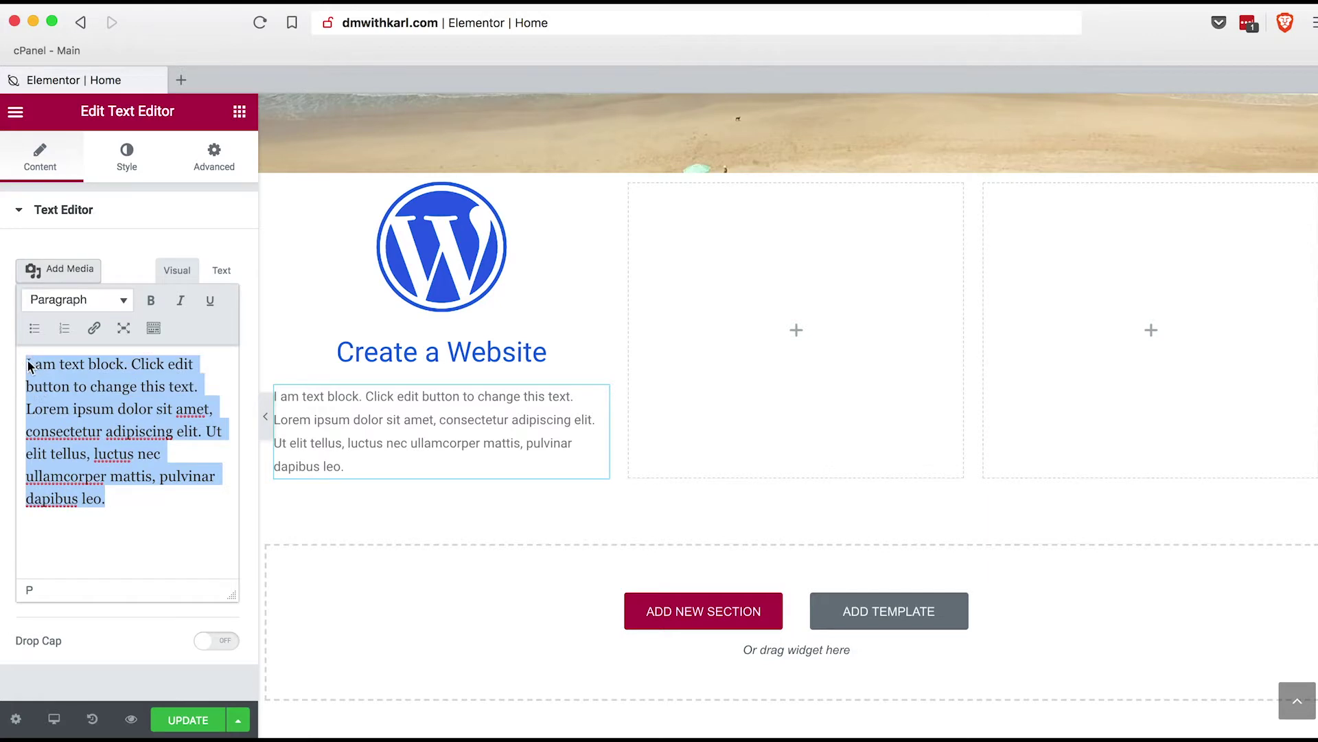
pyautogui.write("Have you ever wanted your own Website but didn't want to pay a fortune for it and you were worried it is too complicated and hard to learn to do it yourself, we have created an easy to follow free video course that teaches you simple steps to create your first website in no time at all.")
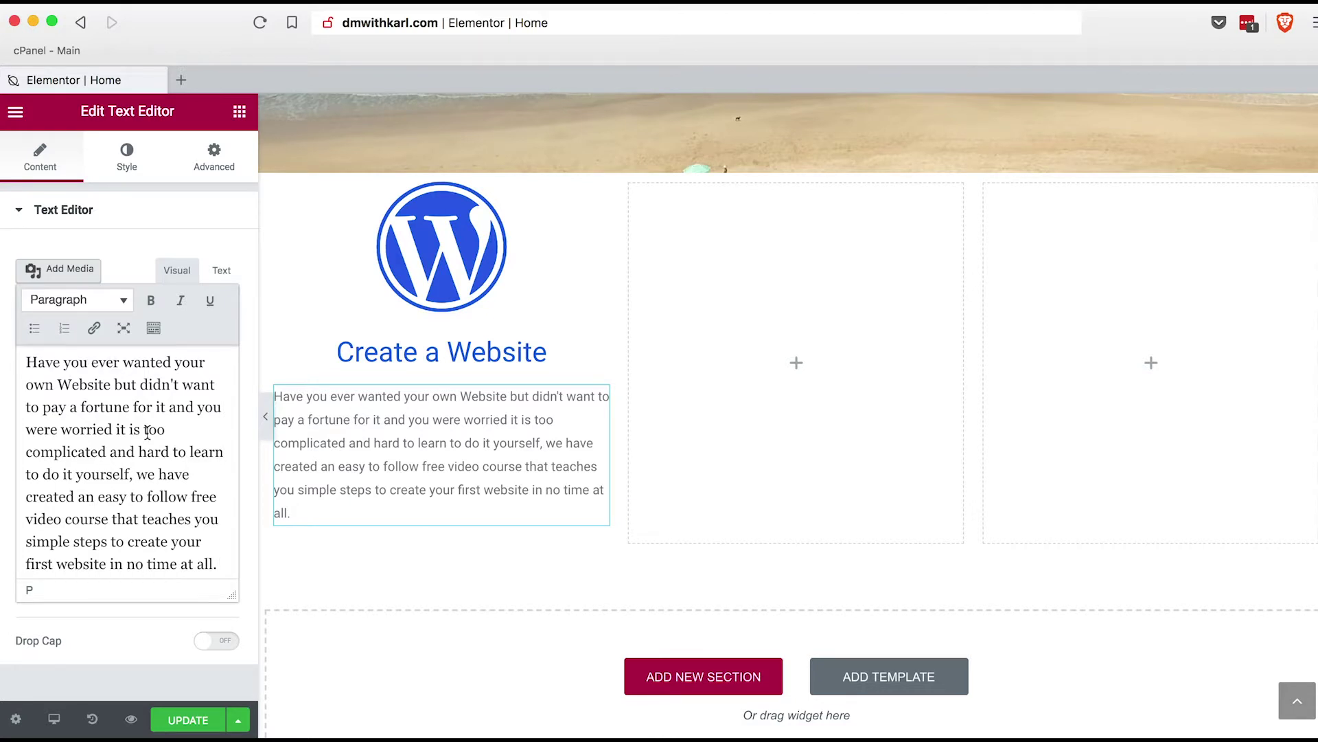
pyautogui.click(116, 163)
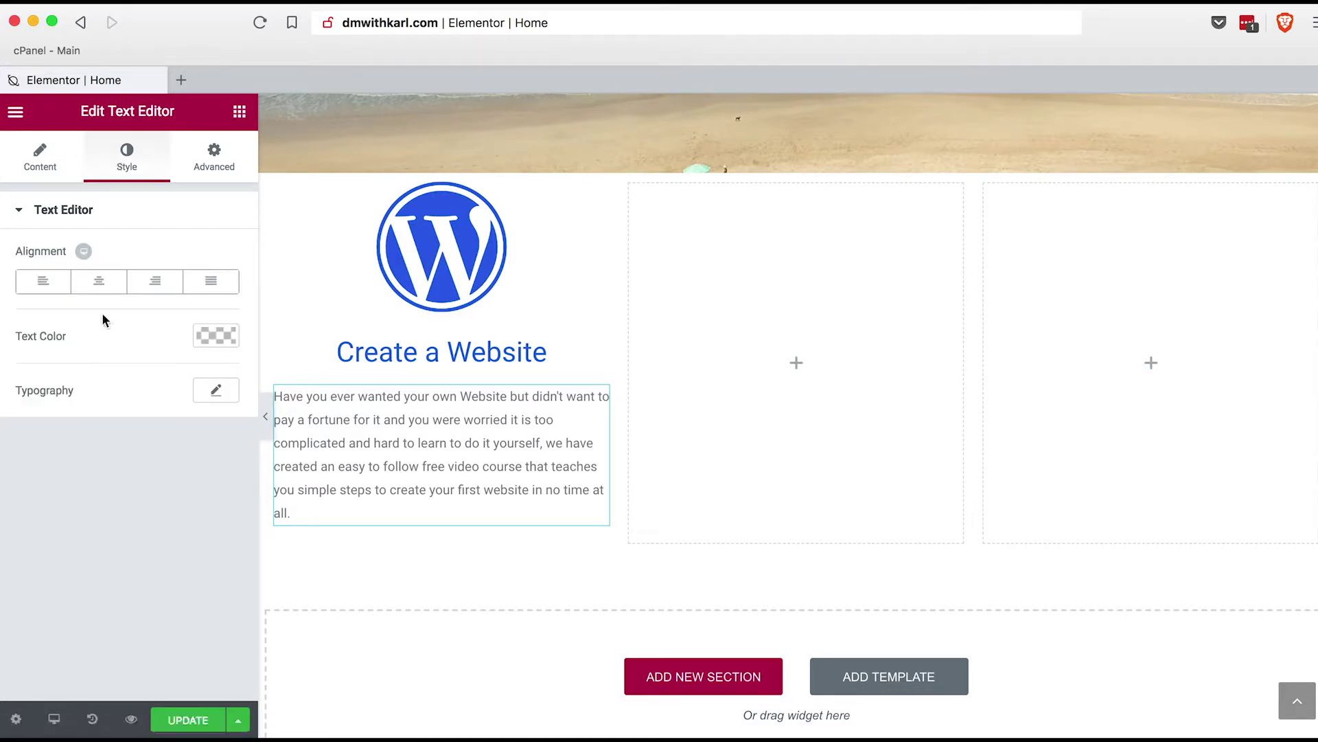
pyautogui.click(100, 292)
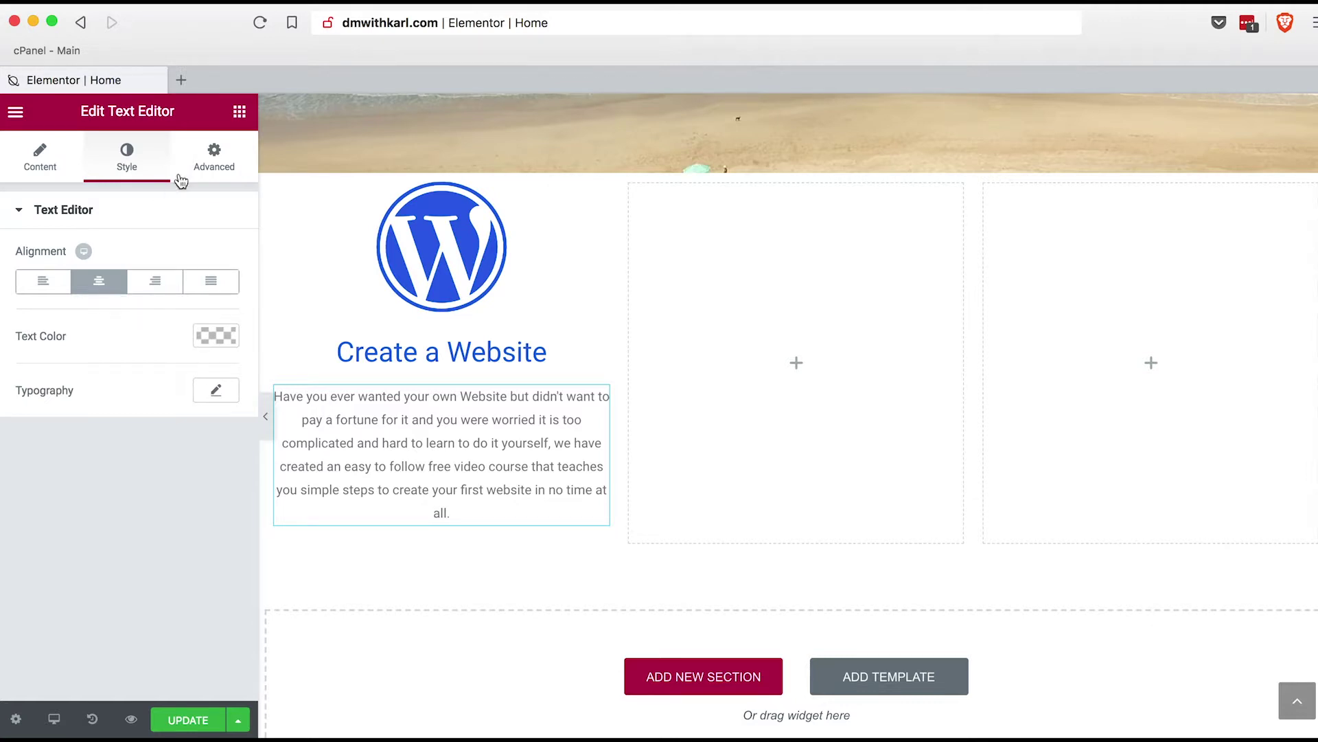
pyautogui.click(239, 111)
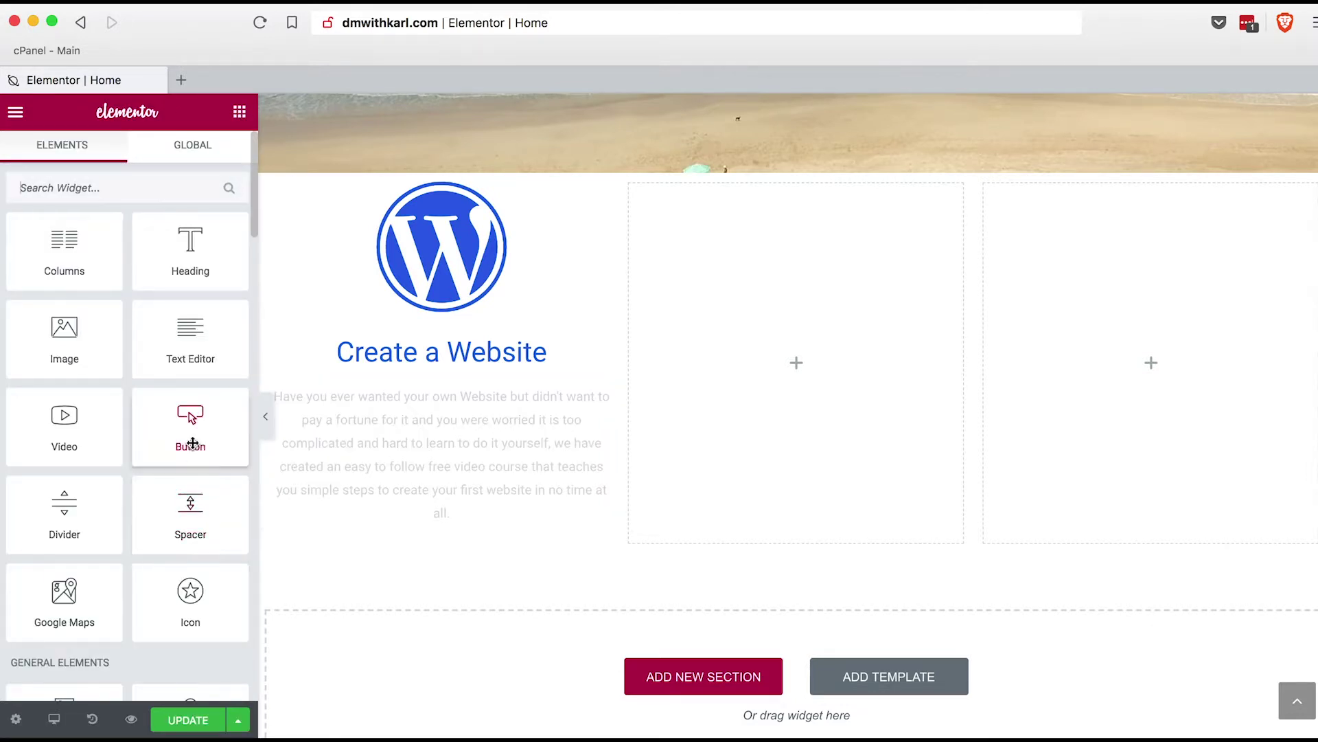
# Add a centred button below the paragraph labelled 'Learn Now'
pyautogui.moveTo(191, 433); pyautogui.dragTo(446, 539)
pyautogui.click(99, 462)
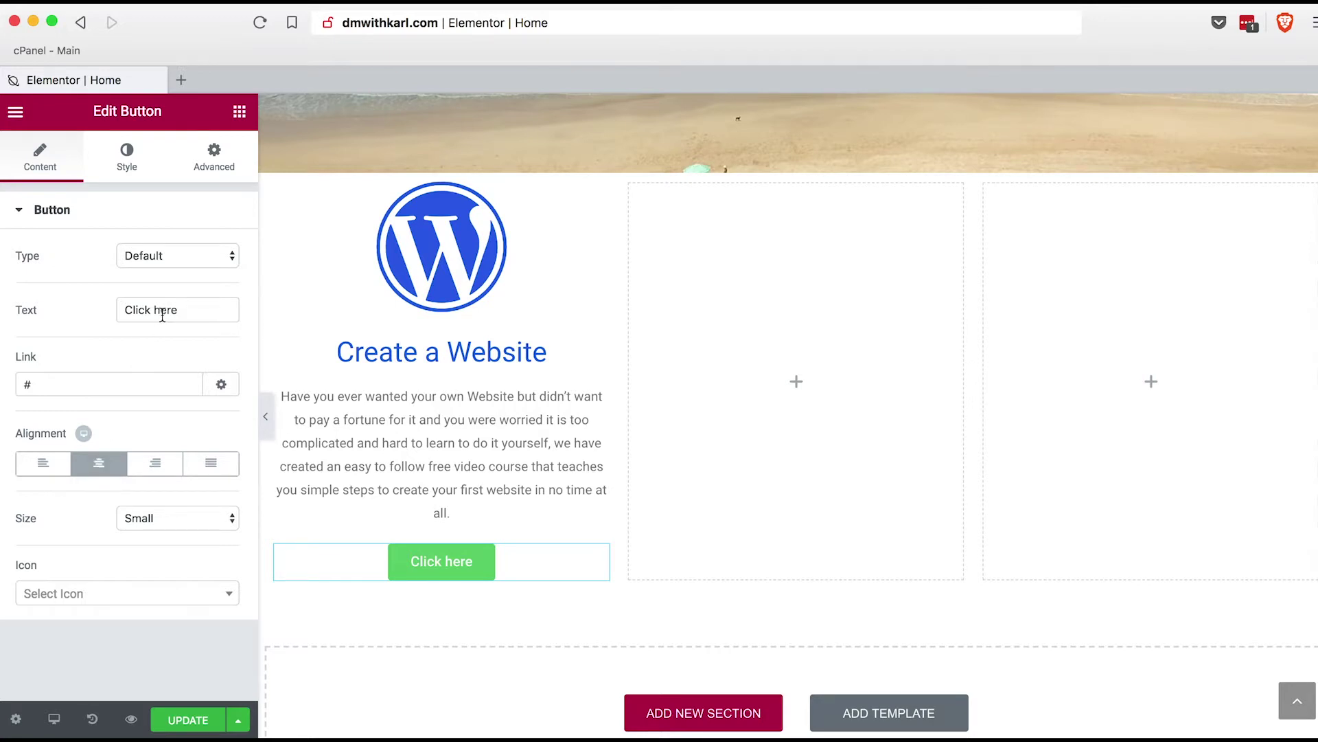
pyautogui.moveTo(194, 309); pyautogui.dragTo(93, 314)
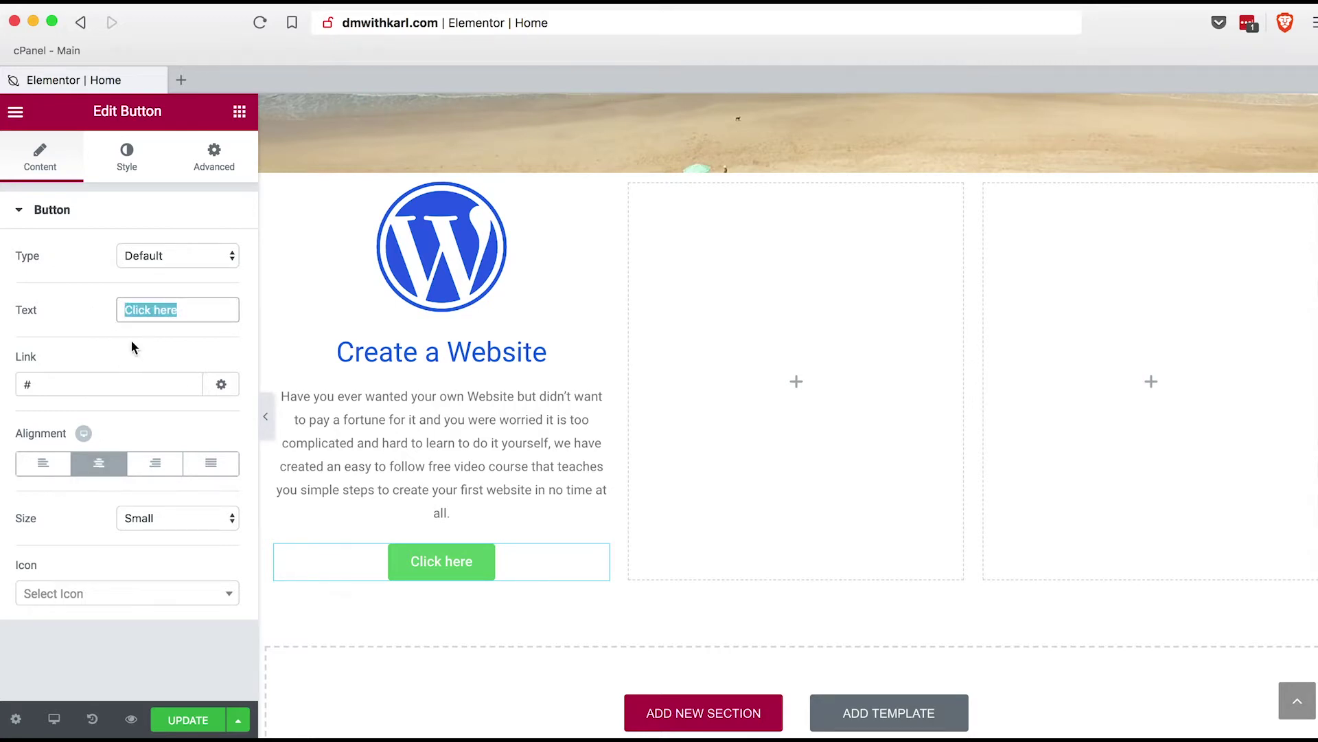
pyautogui.write('Learn ')
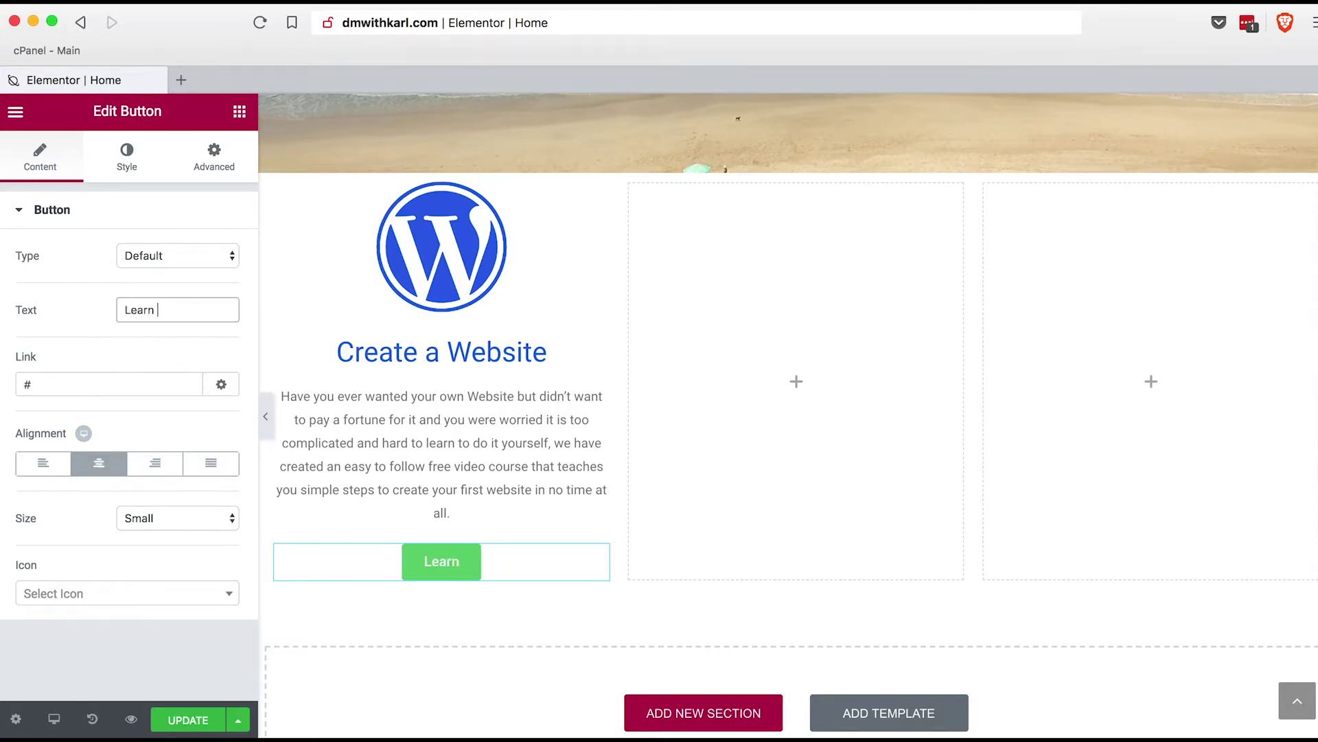
pyautogui.write('Now')
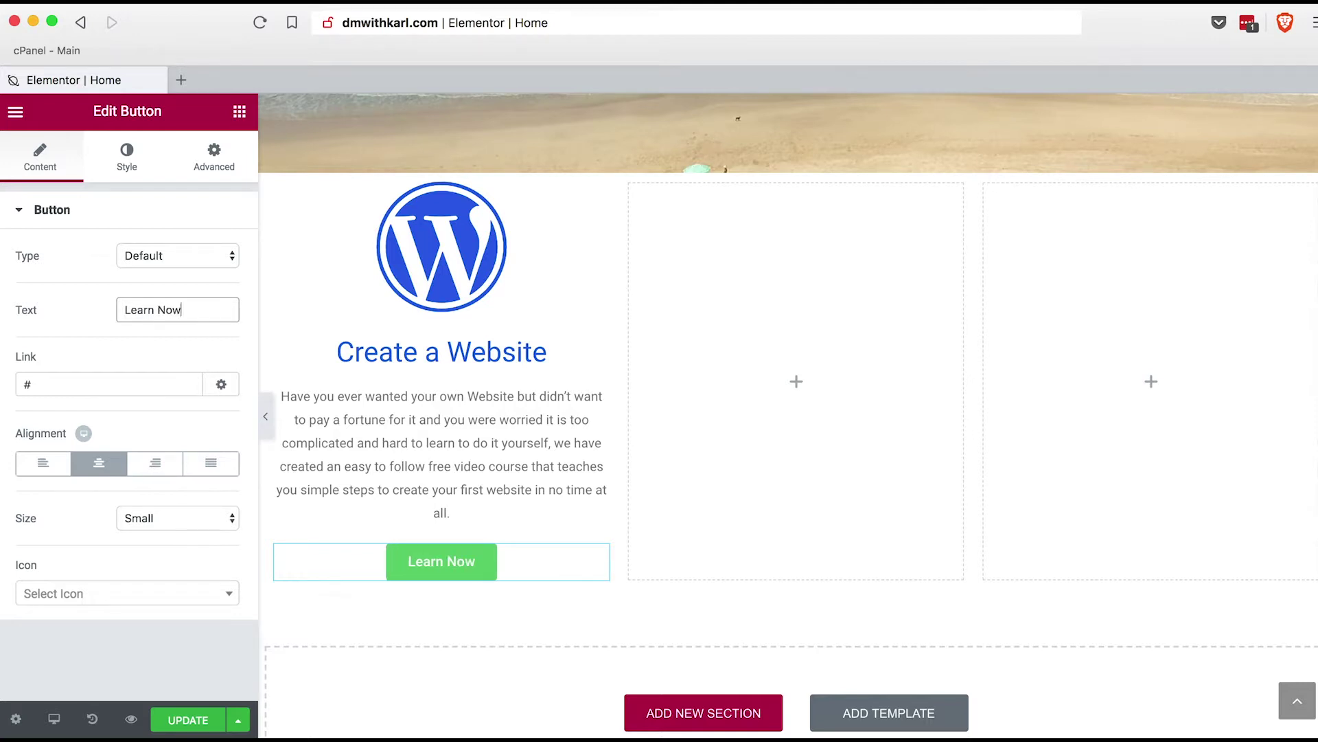
# Give the button blue #2c61e8 text and a fully transparent background
pyautogui.click(134, 168)
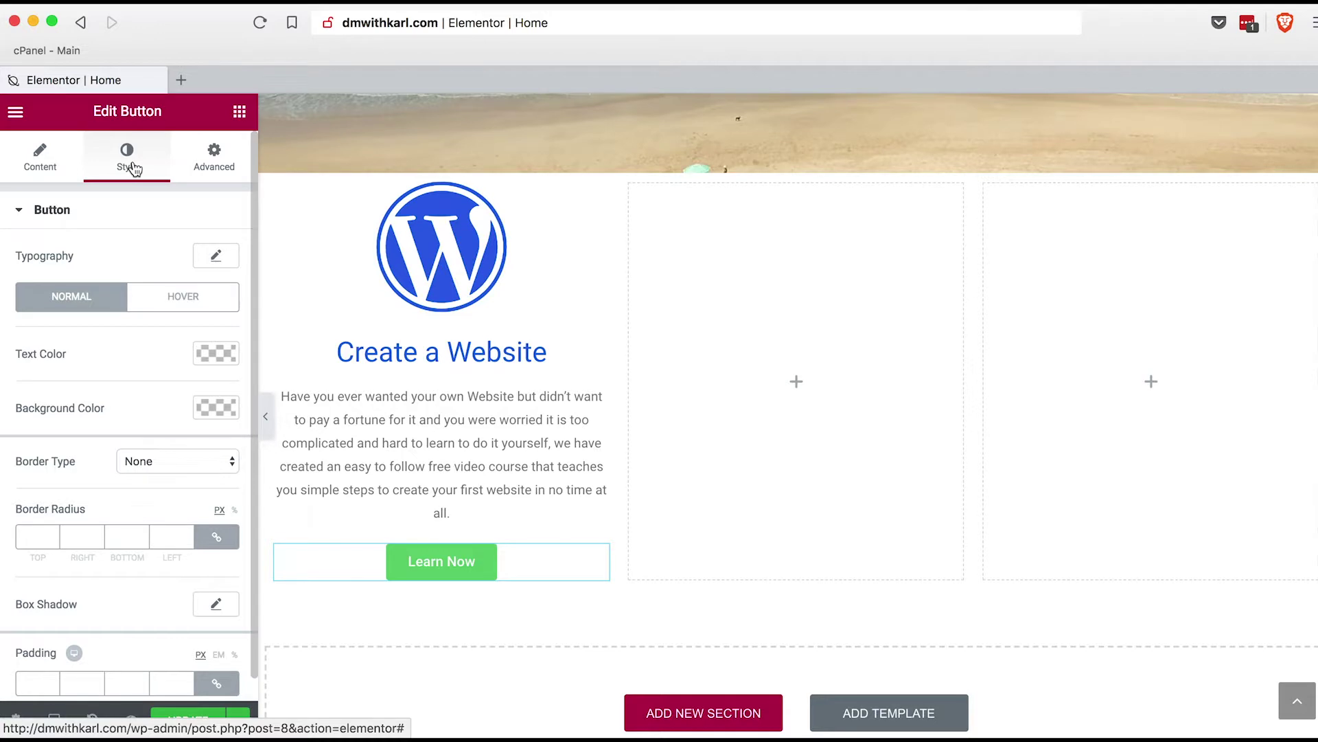
pyautogui.click(217, 358)
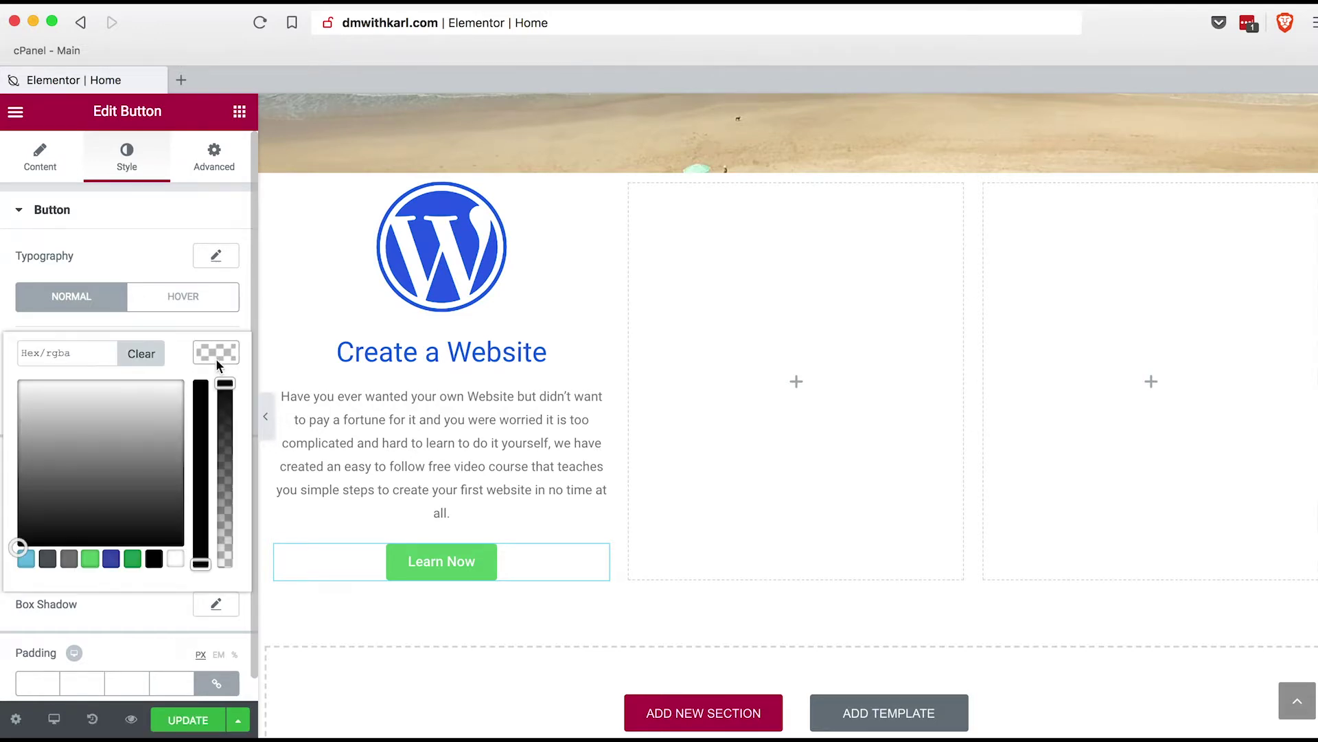
pyautogui.click(75, 353)
pyautogui.write('2c')
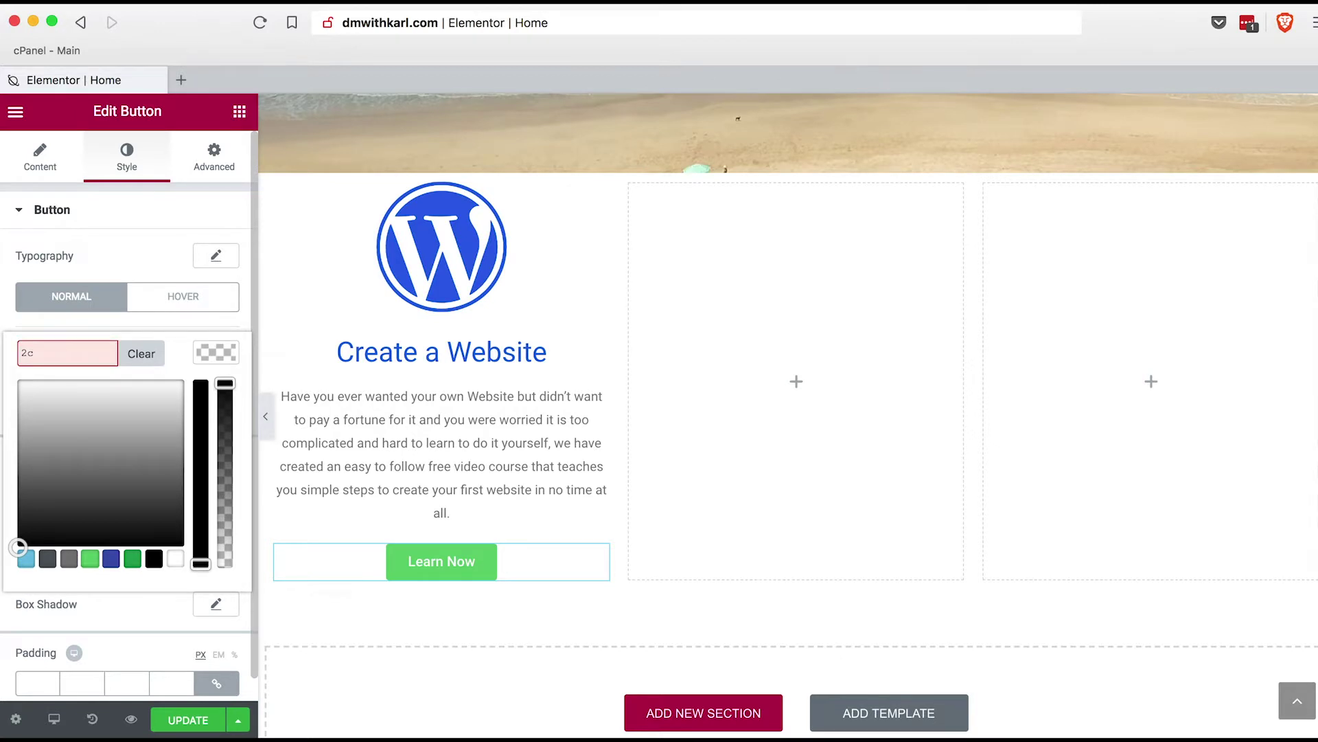
pyautogui.write('61e8')
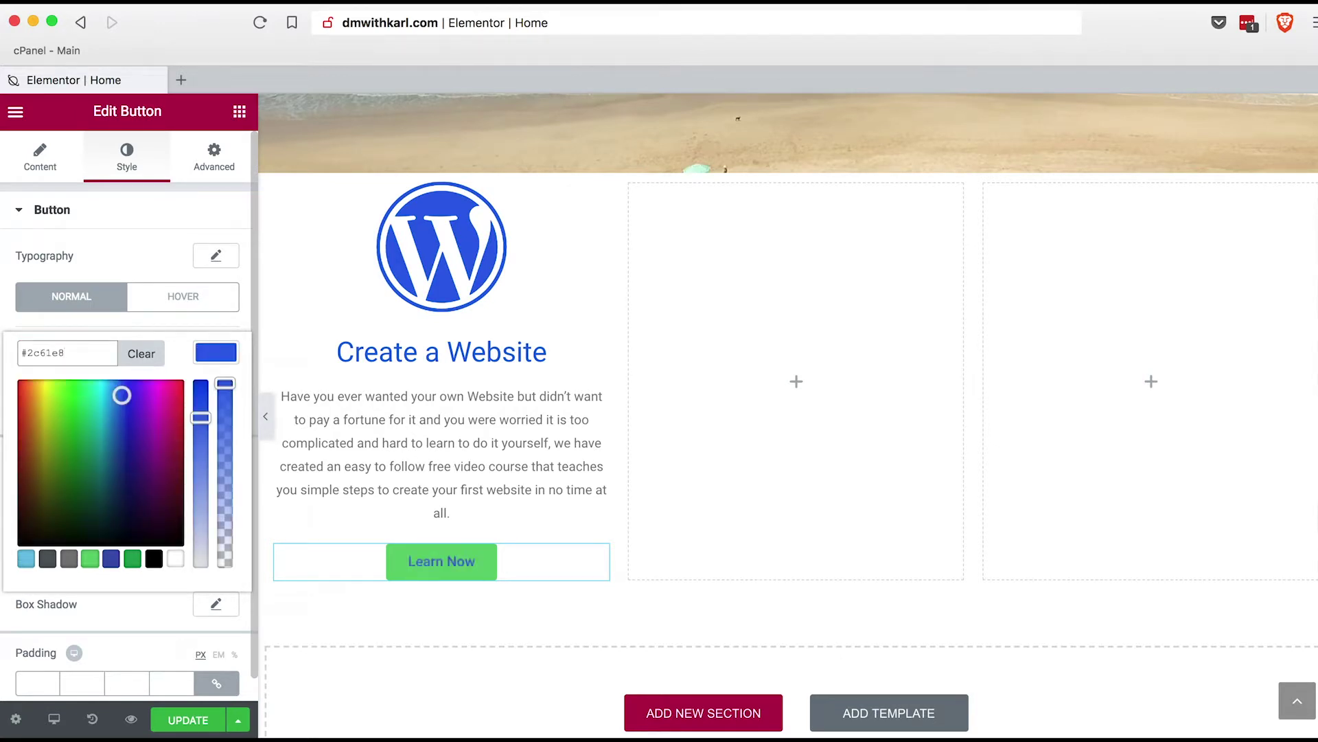
pyautogui.click(211, 358)
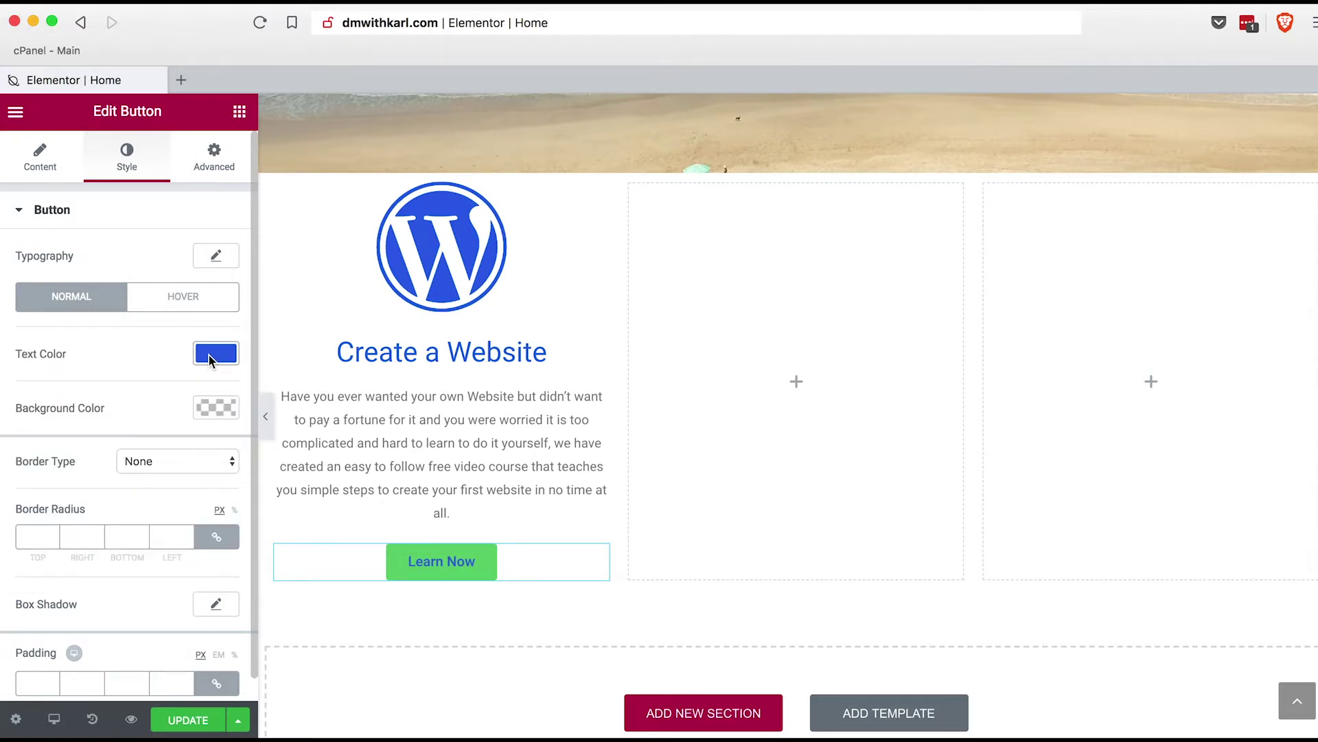
pyautogui.click(215, 399)
pyautogui.moveTo(225, 443); pyautogui.dragTo(231, 629)
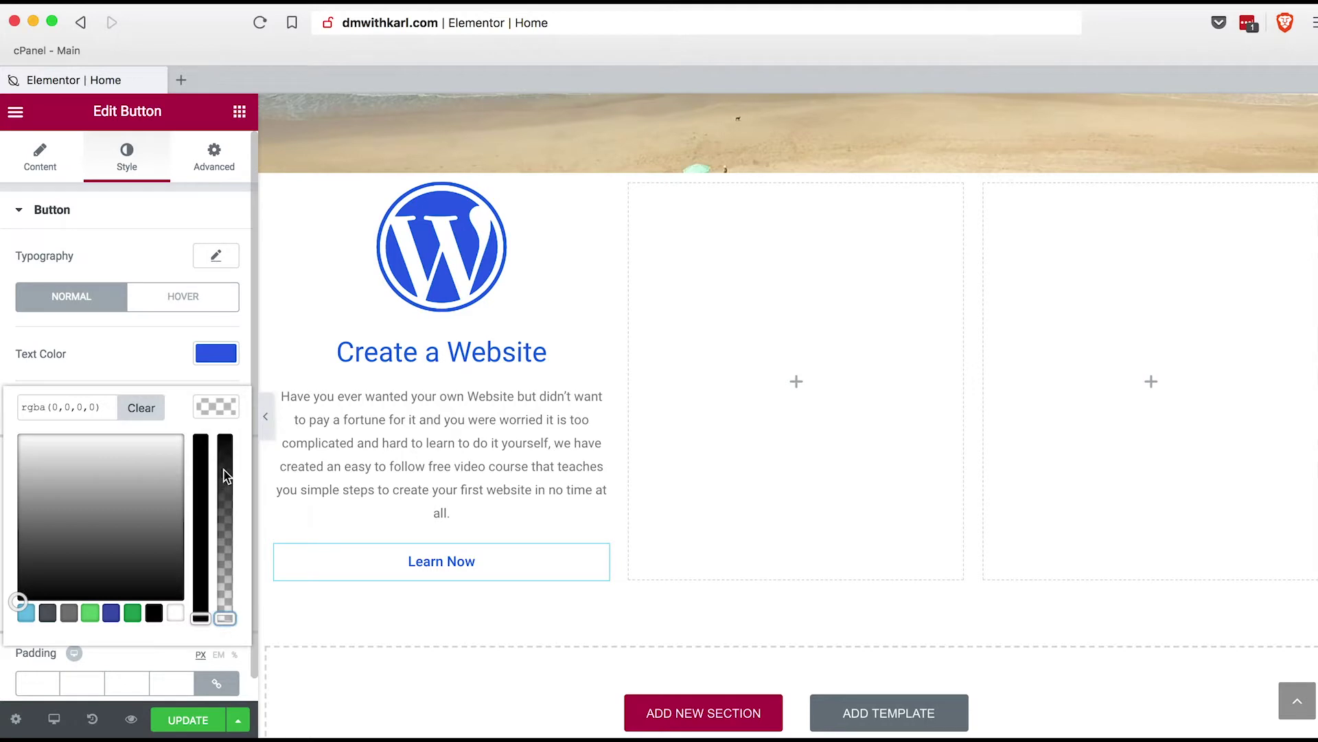
pyautogui.click(216, 407)
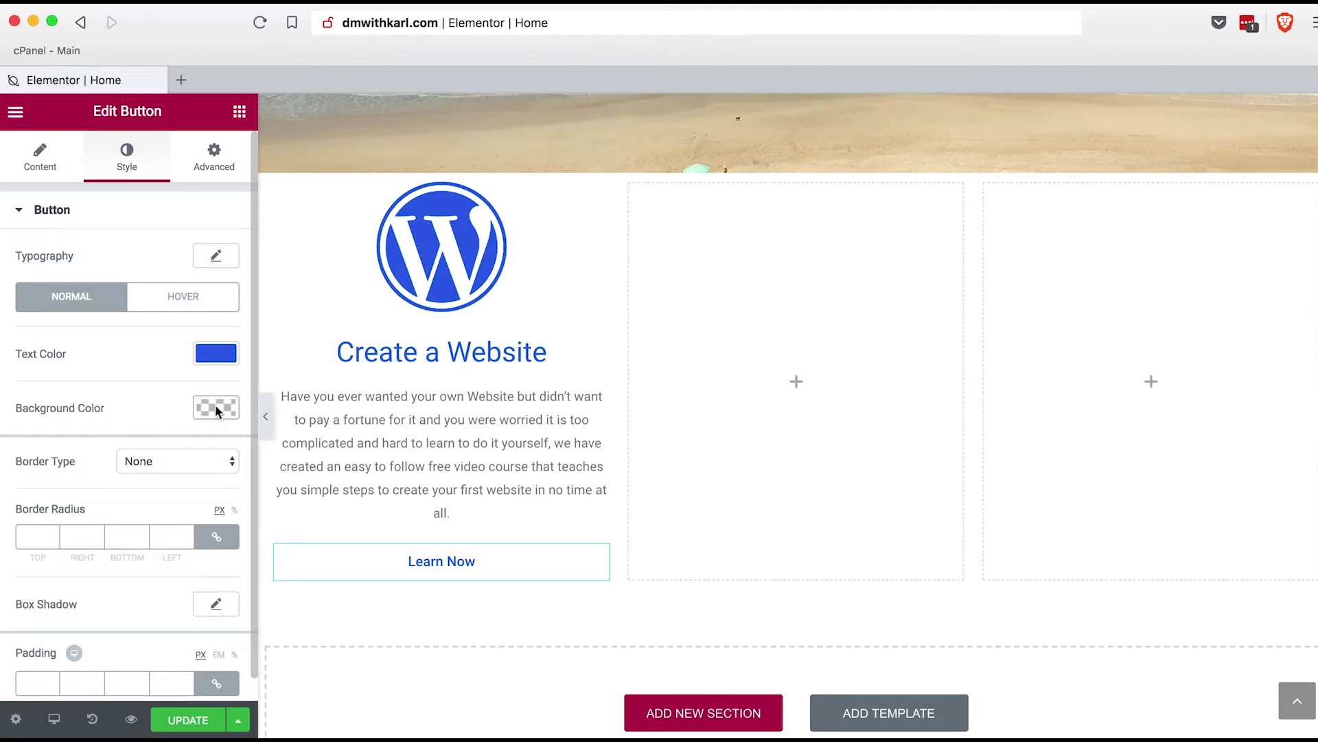
# Give the button a solid 2 px border with 10 px rounded corners
pyautogui.click(154, 462)
pyautogui.click(145, 476)
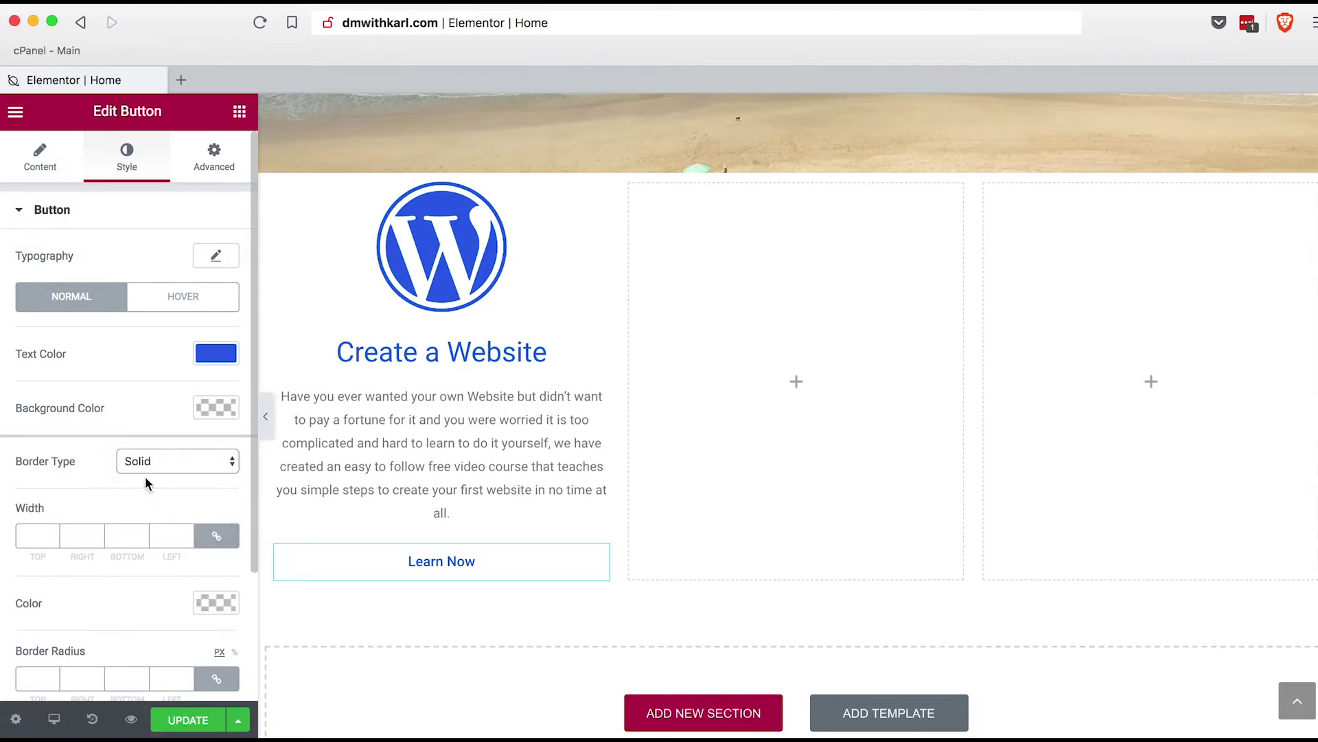
pyautogui.click(39, 534)
pyautogui.write('2')
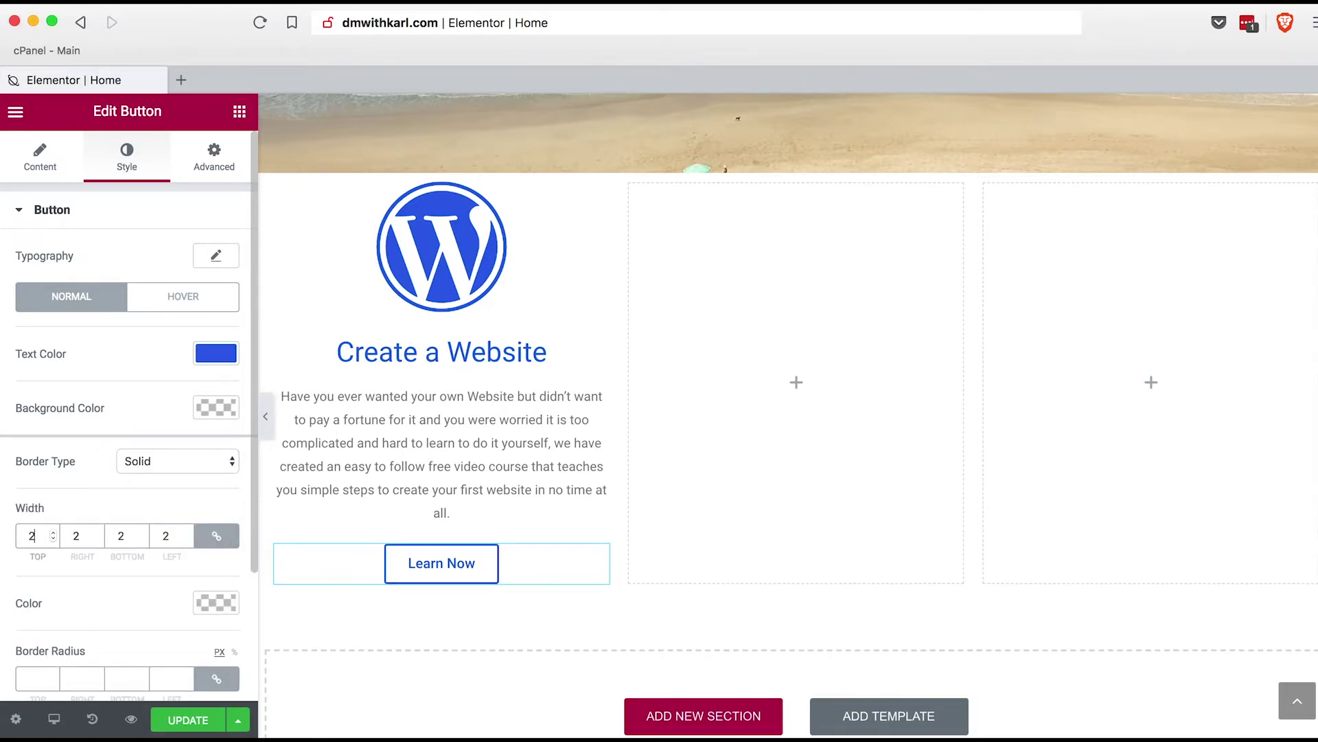
pyautogui.scroll(-5, 127, 412)
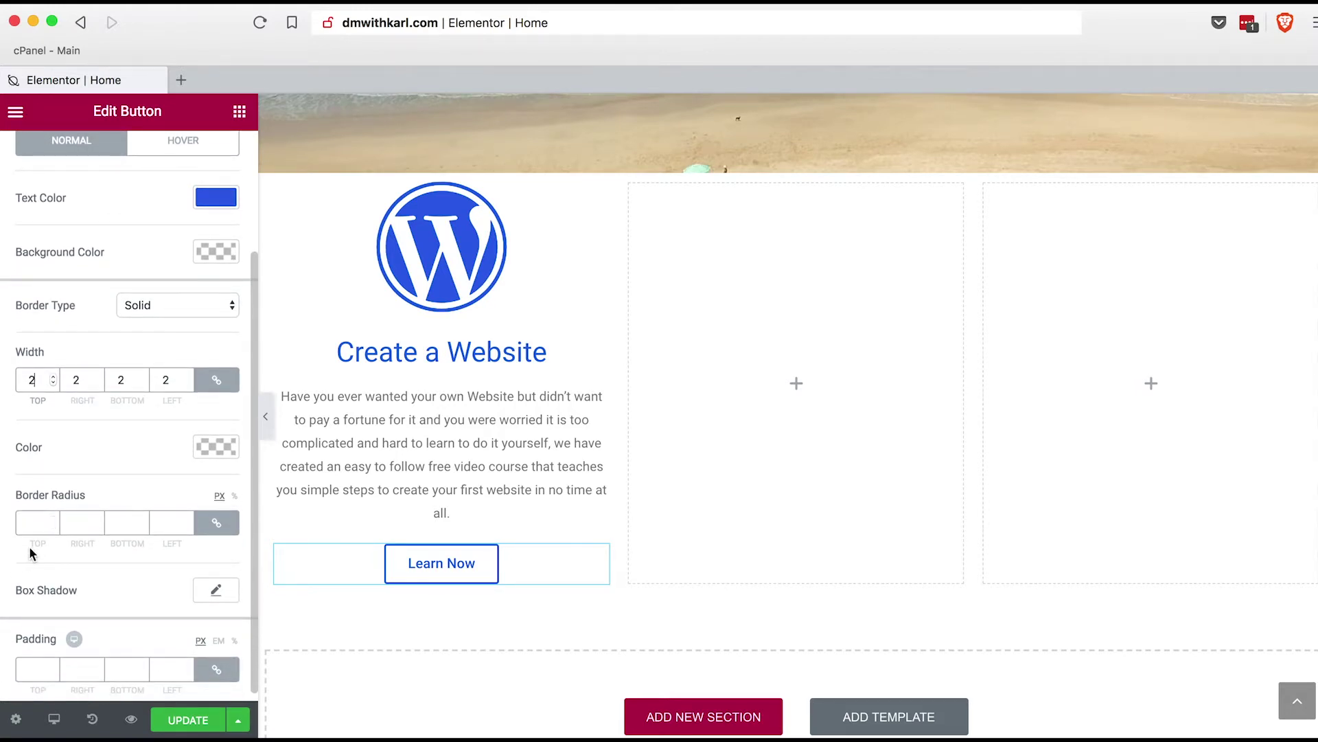
pyautogui.click(36, 522)
pyautogui.write('10')
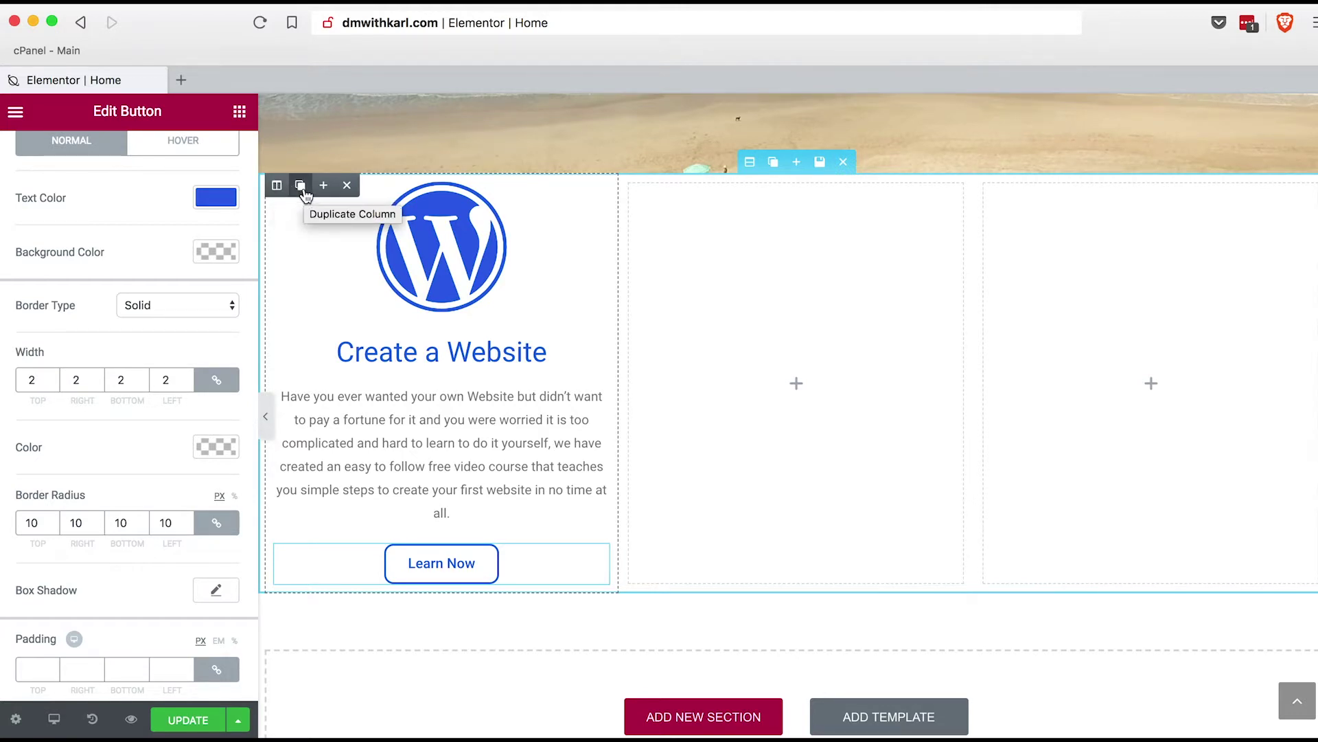
# Duplicate the first column twice and delete the two empty leftover columns
pyautogui.click(300, 186)
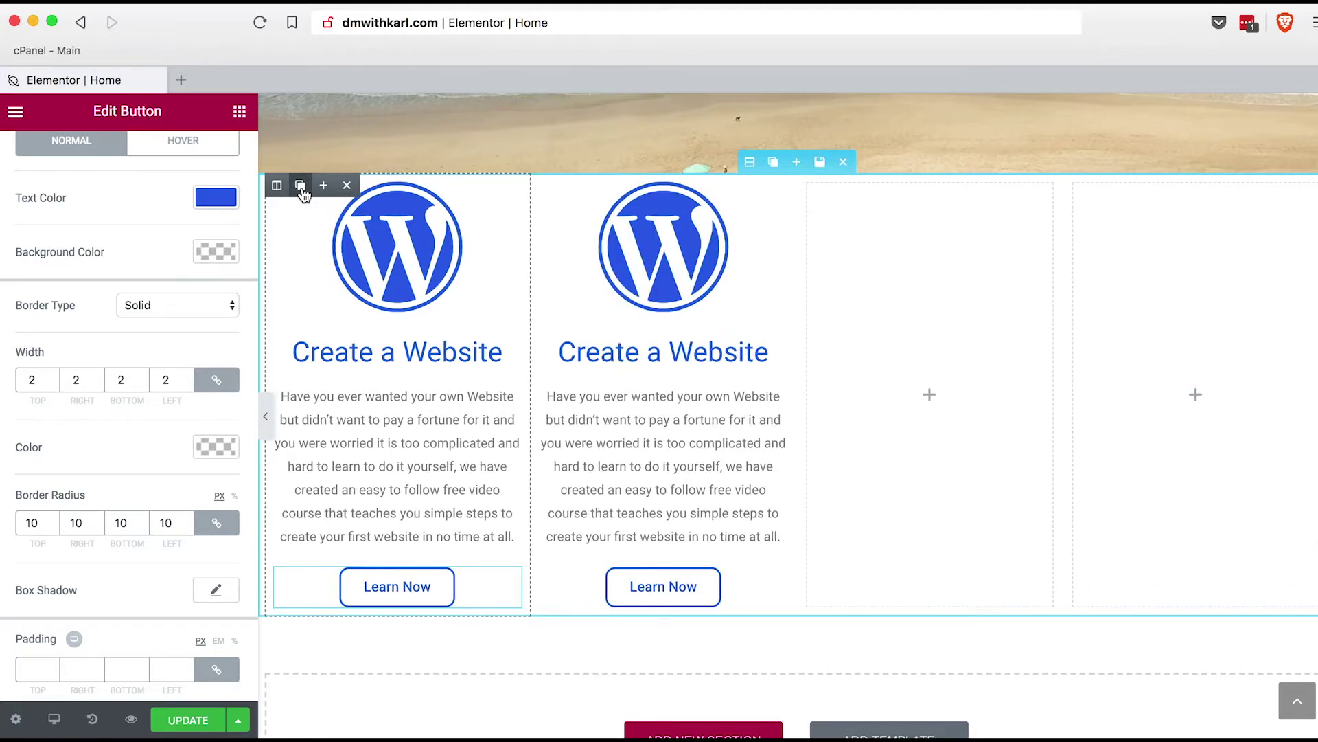
pyautogui.click(301, 186)
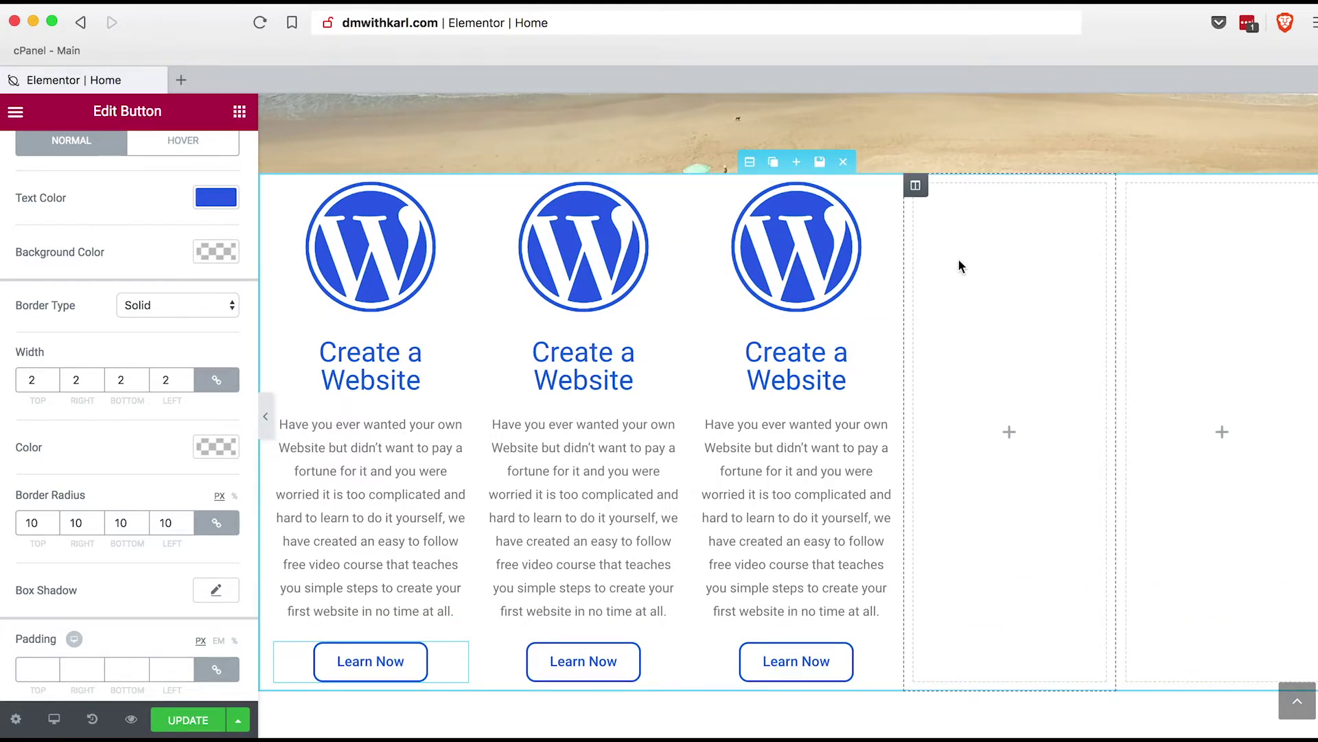
pyautogui.moveTo(916, 185)
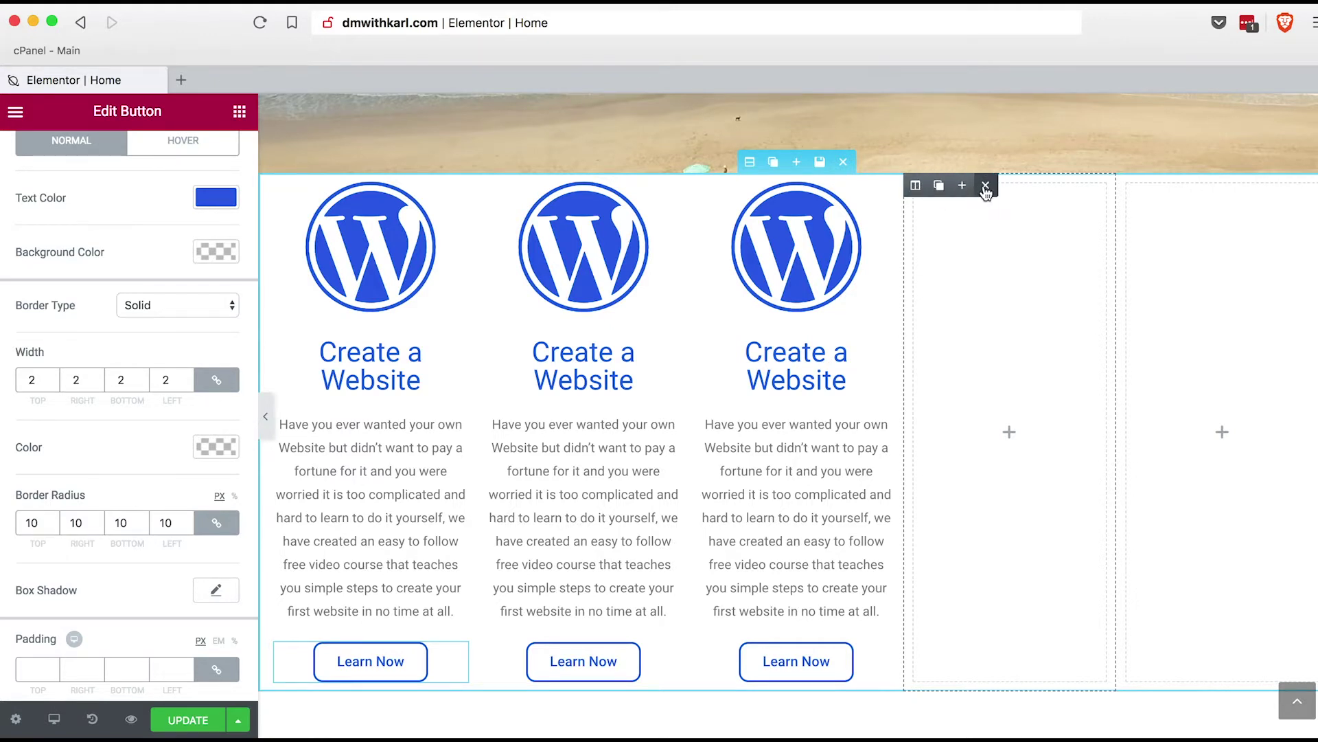
pyautogui.click(986, 185)
pyautogui.moveTo(1076, 186)
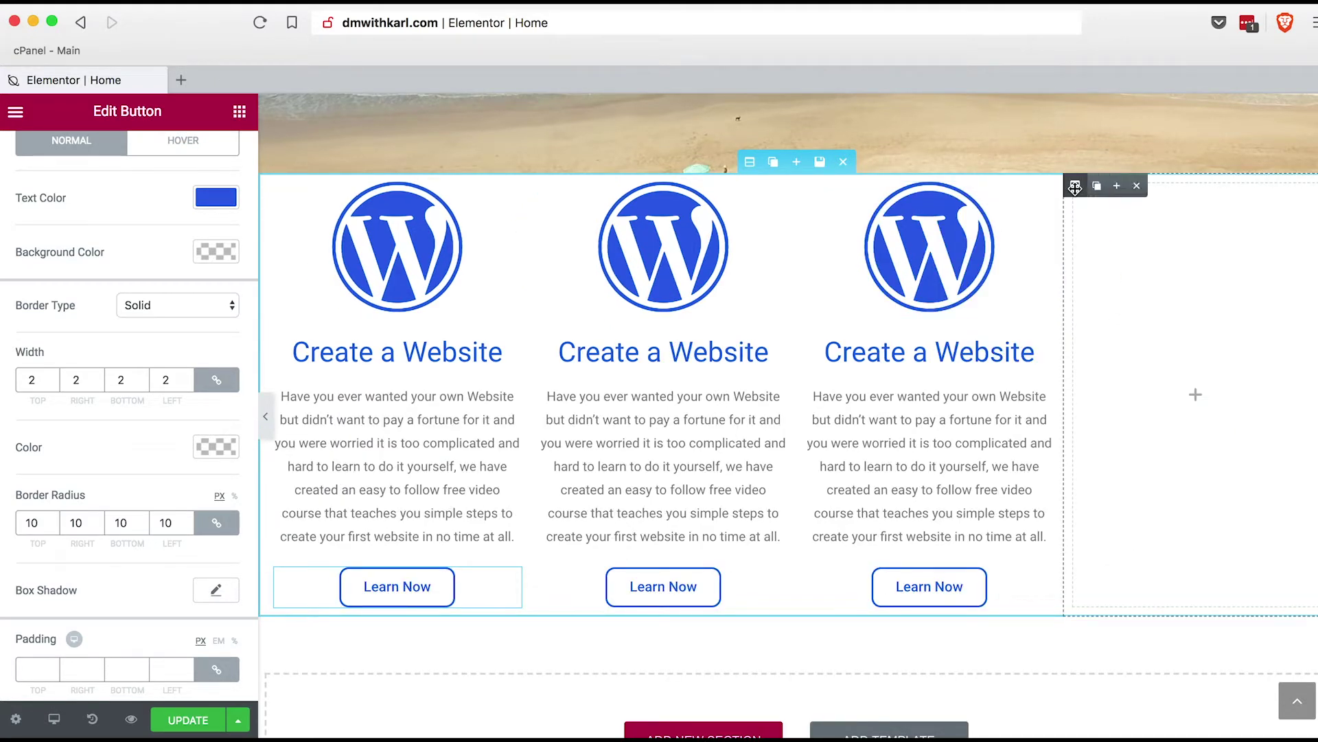
pyautogui.click(1146, 185)
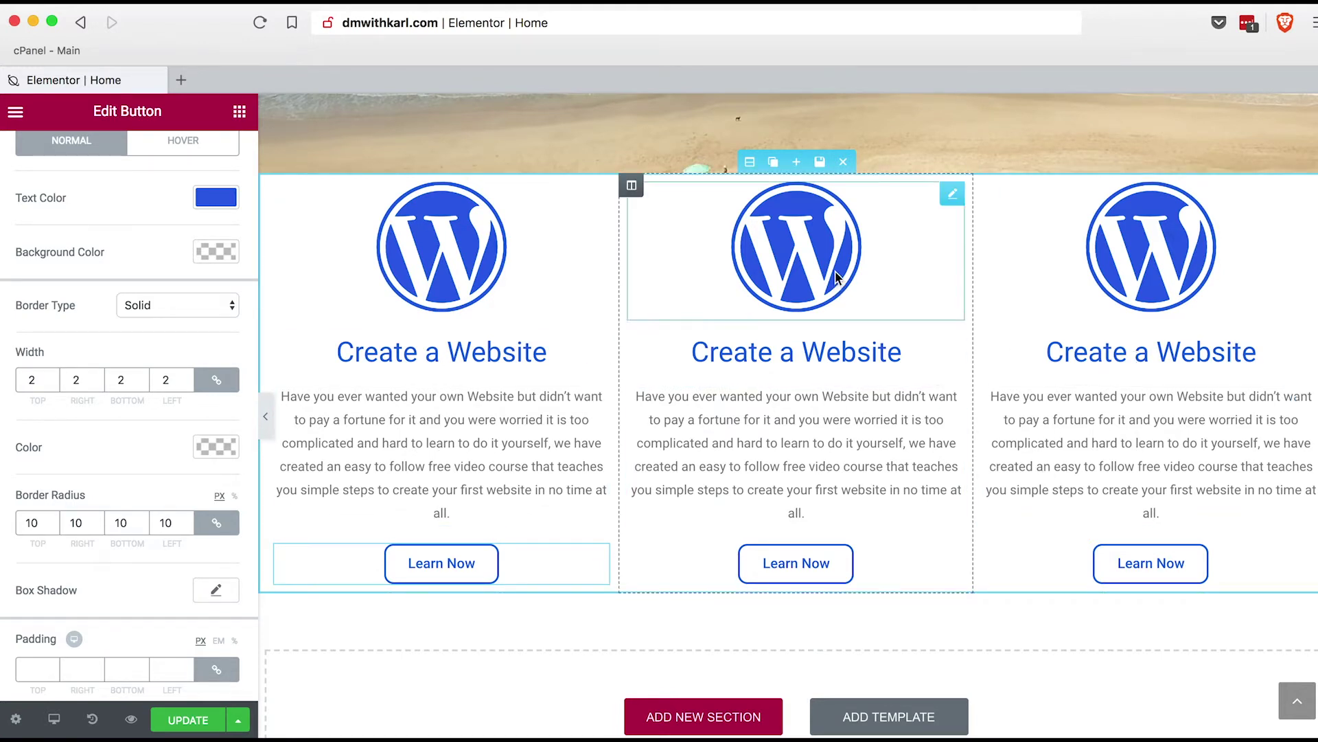
pyautogui.click(883, 262)
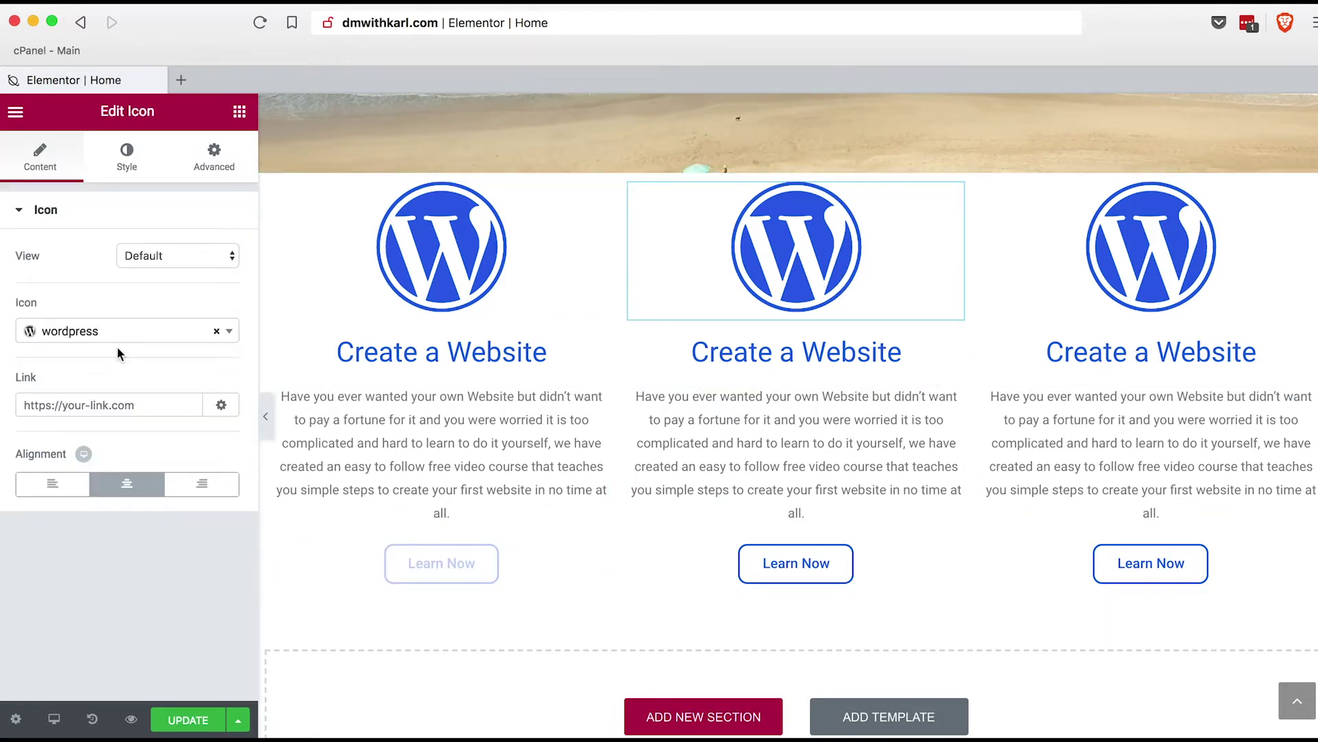
# Swap the middle column's icon to cogs and retitle its heading 'Digital Marketing'
pyautogui.click(229, 331)
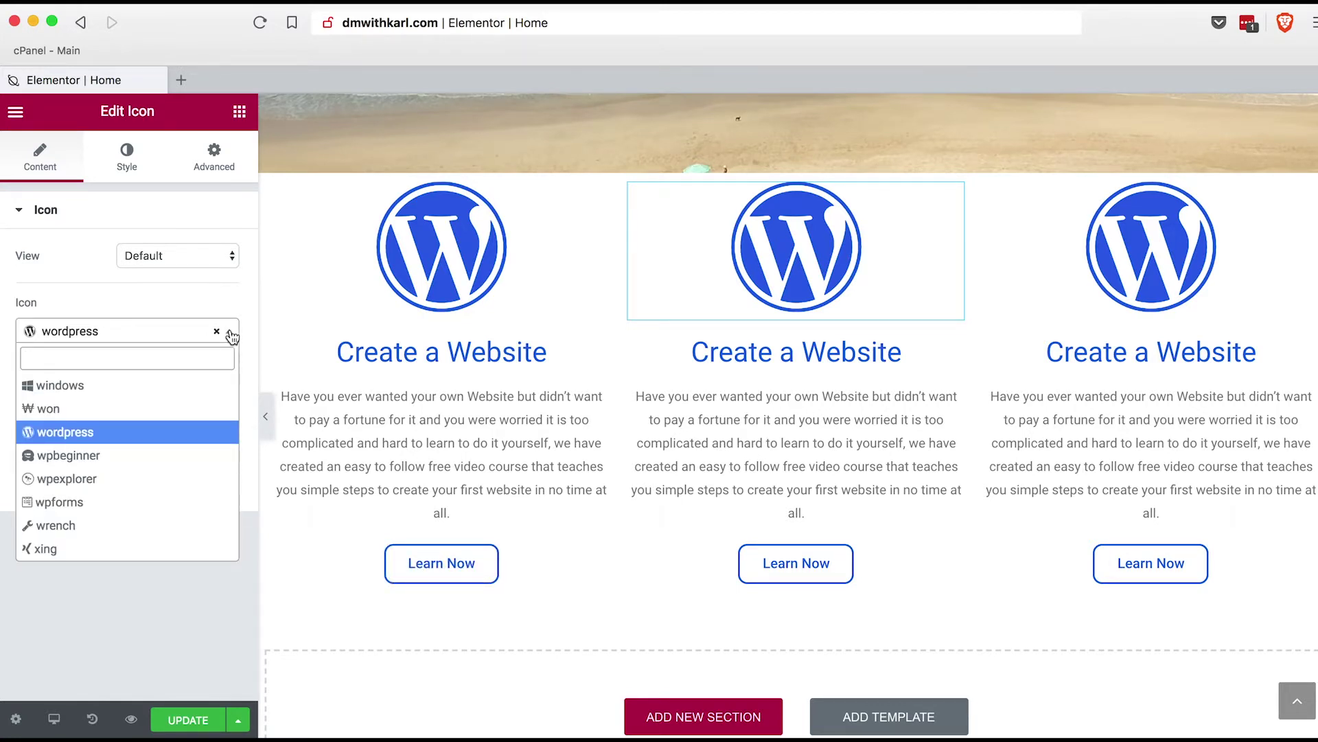
pyautogui.write('cog')
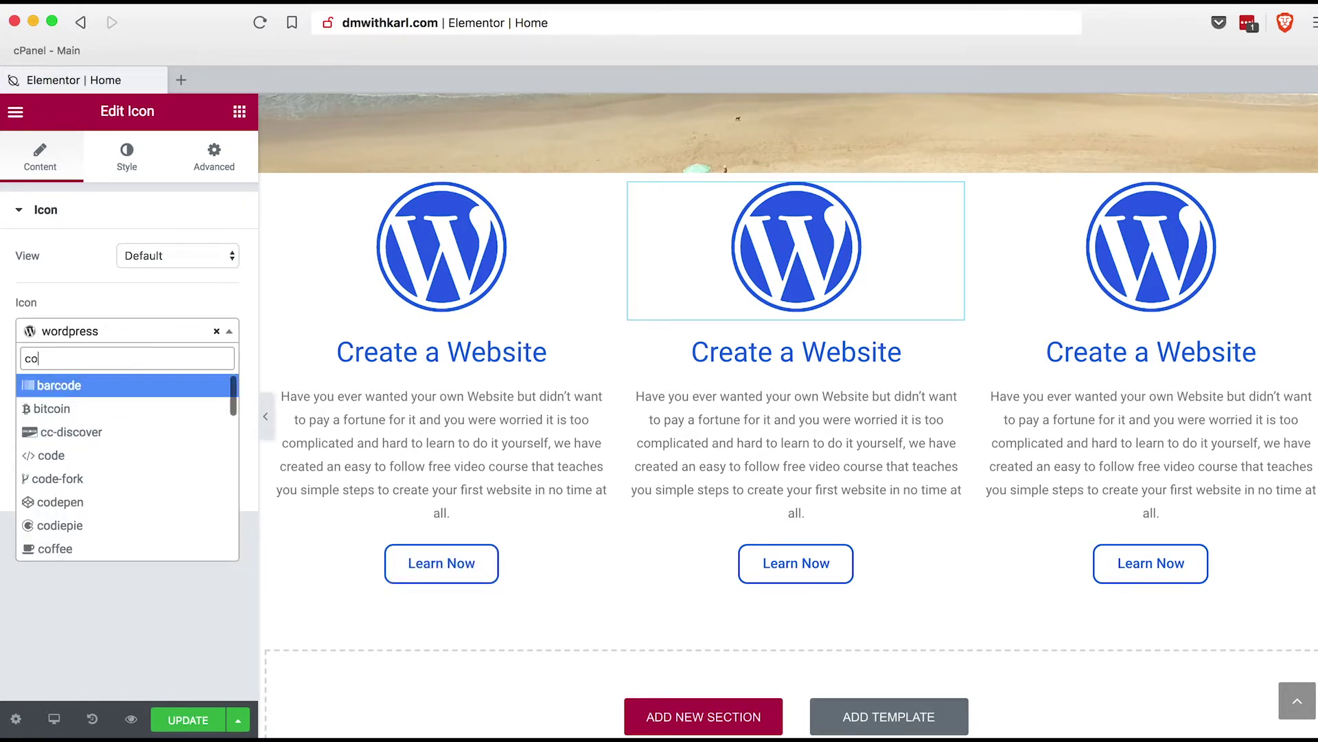
pyautogui.click(62, 407)
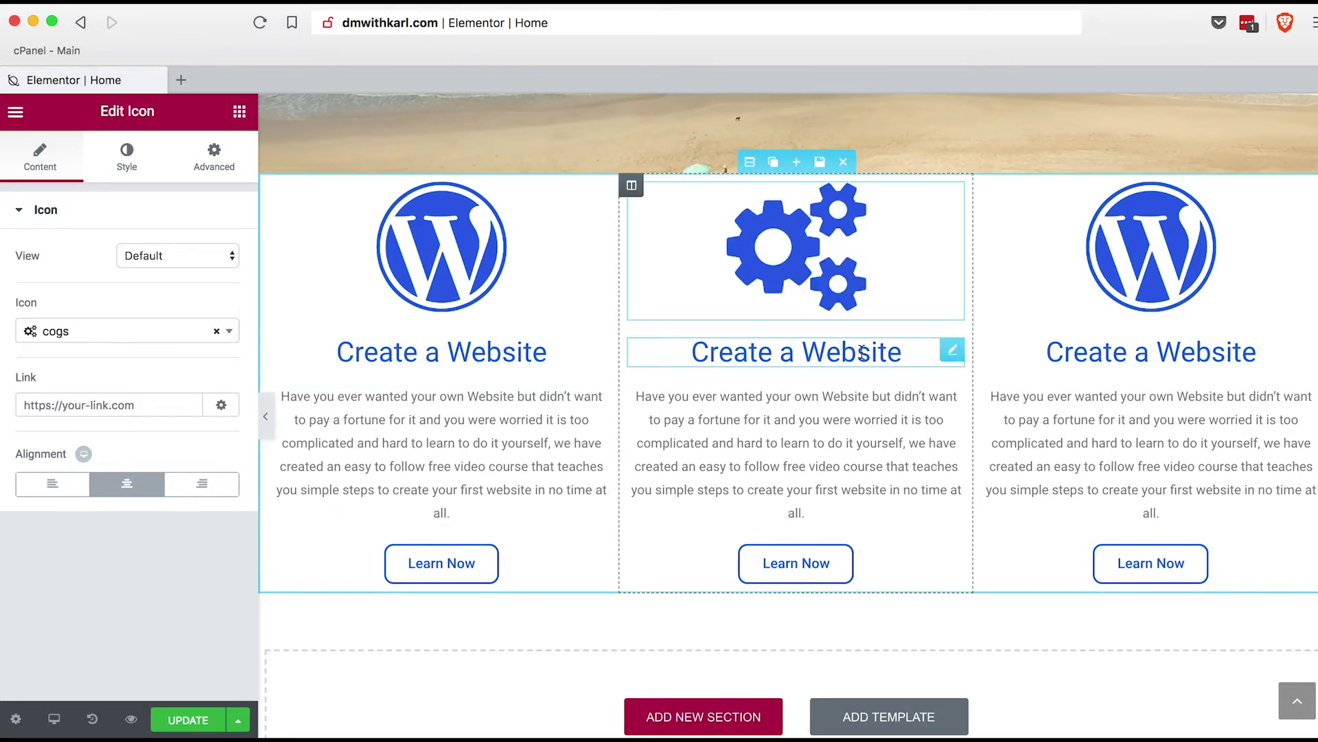
pyautogui.click(901, 351)
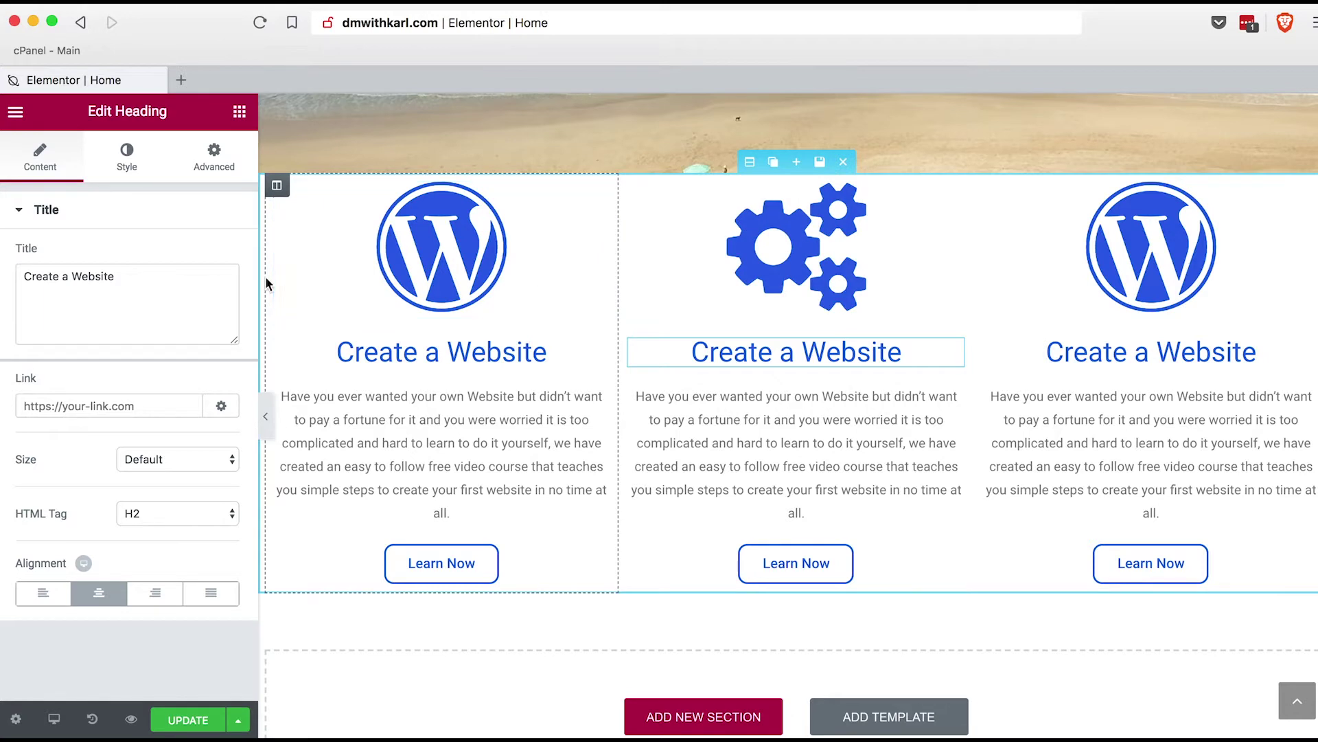
pyautogui.click(172, 283)
pyautogui.moveTo(171, 283); pyautogui.dragTo(2, 288)
pyautogui.write('D')
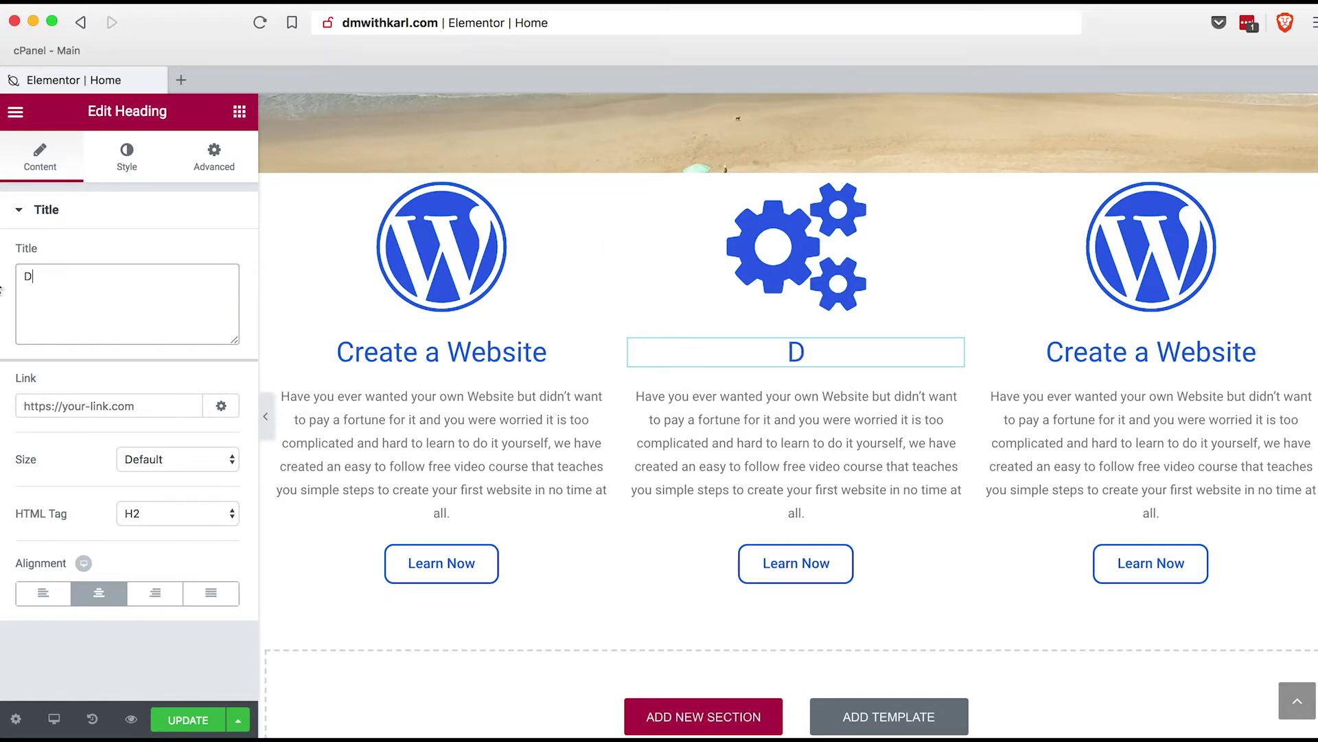
pyautogui.write('igital marketing')
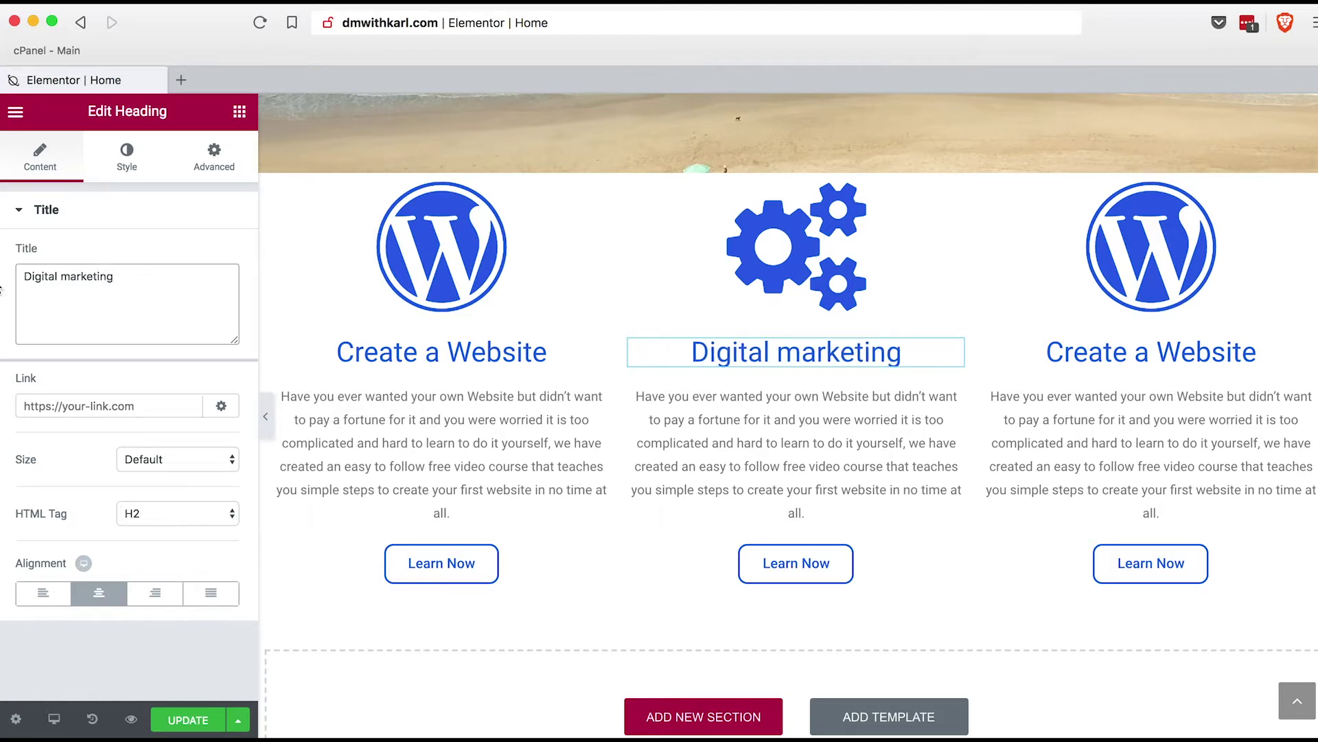
pyautogui.click(71, 276)
pyautogui.press('BackSpace')
pyautogui.write('M')
# Colour the Digital Marketing heading red #f91818
pyautogui.click(127, 160)
pyautogui.click(216, 255)
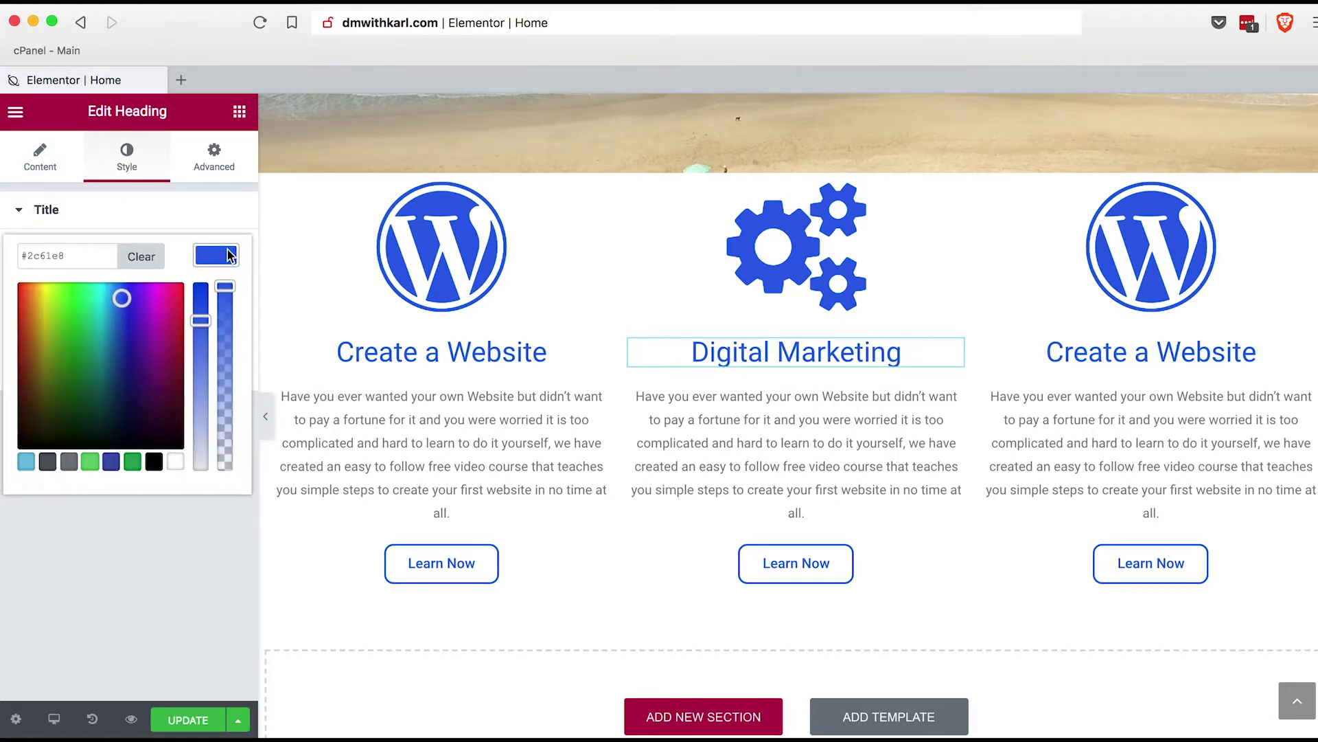
pyautogui.moveTo(82, 256); pyautogui.dragTo(23, 259)
pyautogui.write('£')
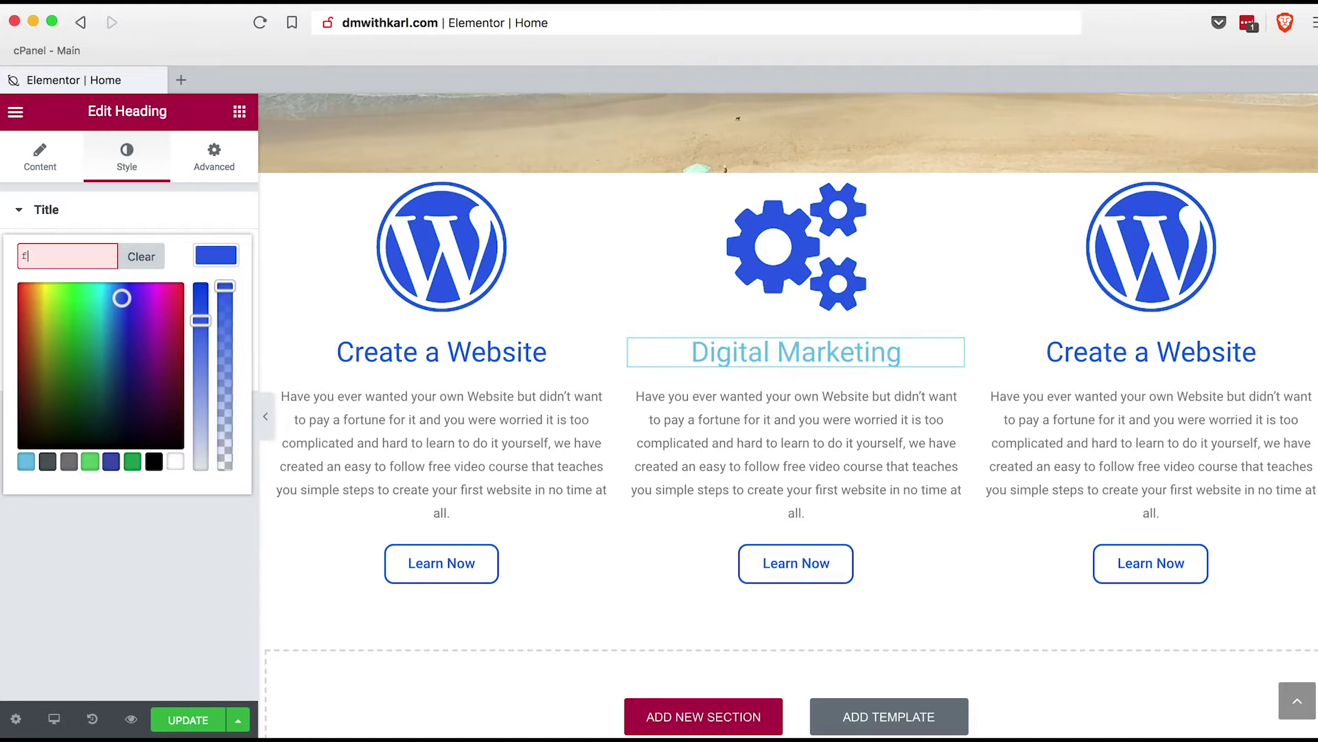
pyautogui.write('91818')
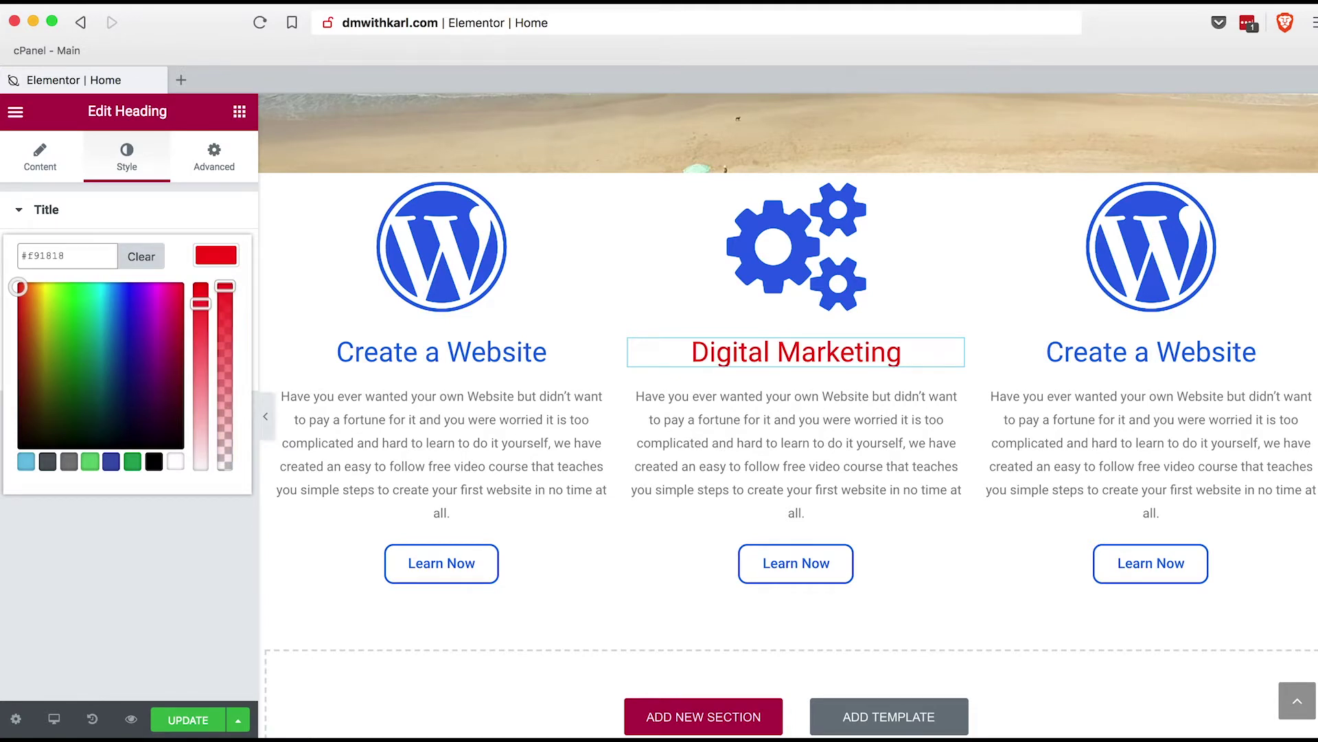
pyautogui.moveTo(67, 255); pyautogui.dragTo(10, 257)
pyautogui.moveTo(851, 255)
pyautogui.mouseDown()
pyautogui.moveTo(883, 260)
pyautogui.moveTo(866, 254)
pyautogui.mouseUp()
# Apply the same red #f91818 to the cogs icon
pyautogui.click(870, 256)
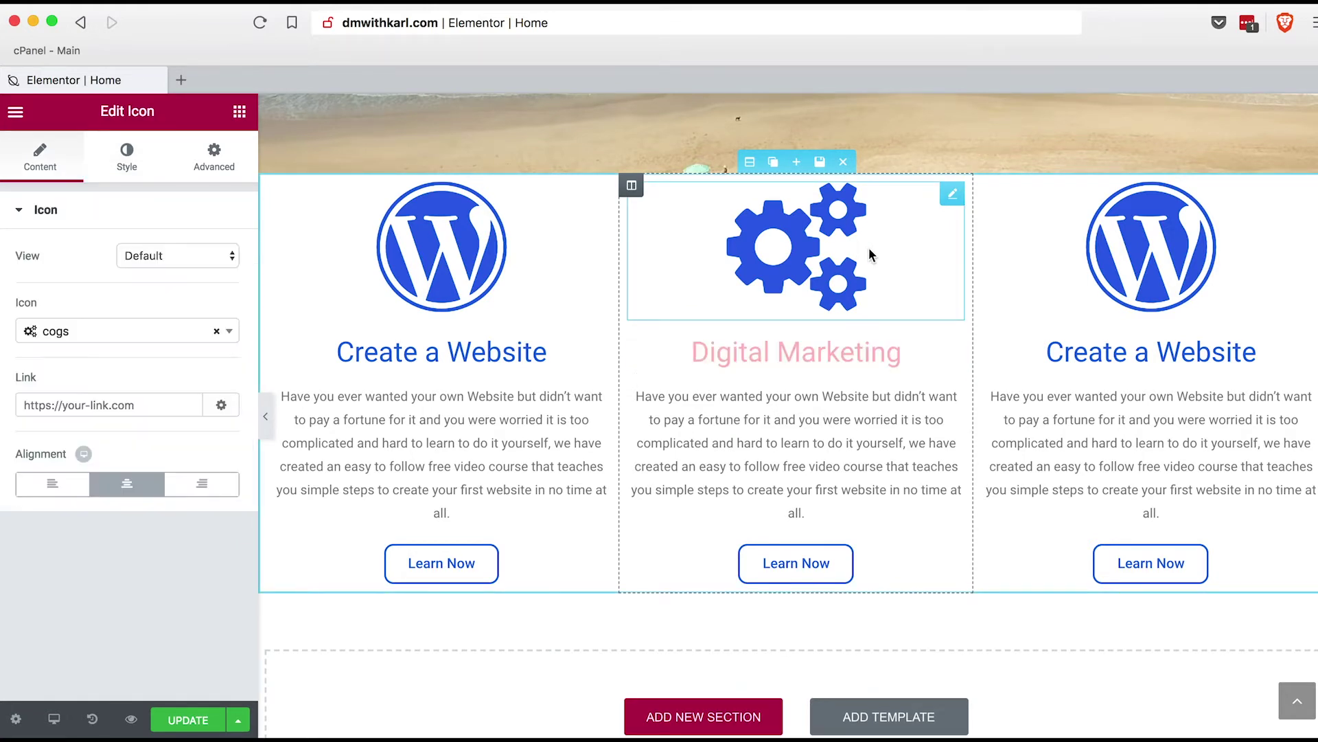
pyautogui.click(126, 168)
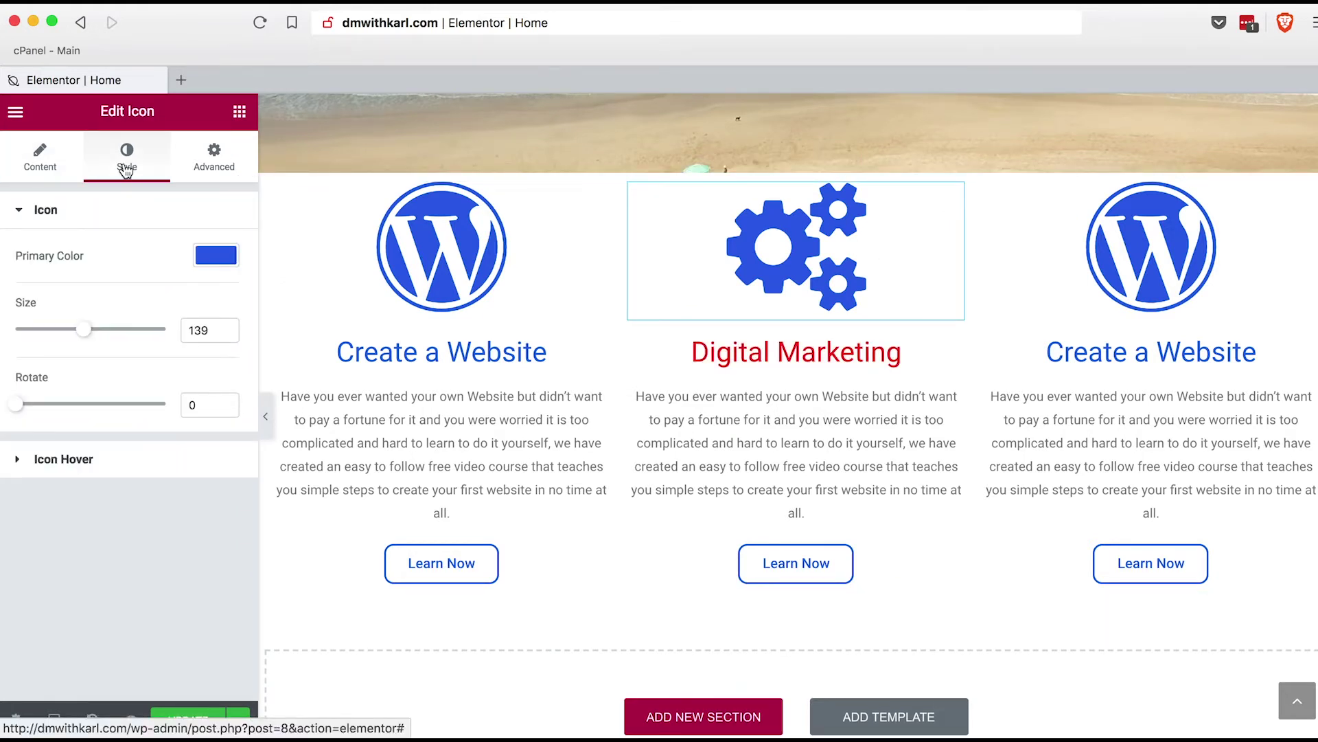
pyautogui.click(216, 255)
pyautogui.moveTo(65, 256); pyautogui.dragTo(22, 258)
pyautogui.press('super+v')
pyautogui.click(213, 258)
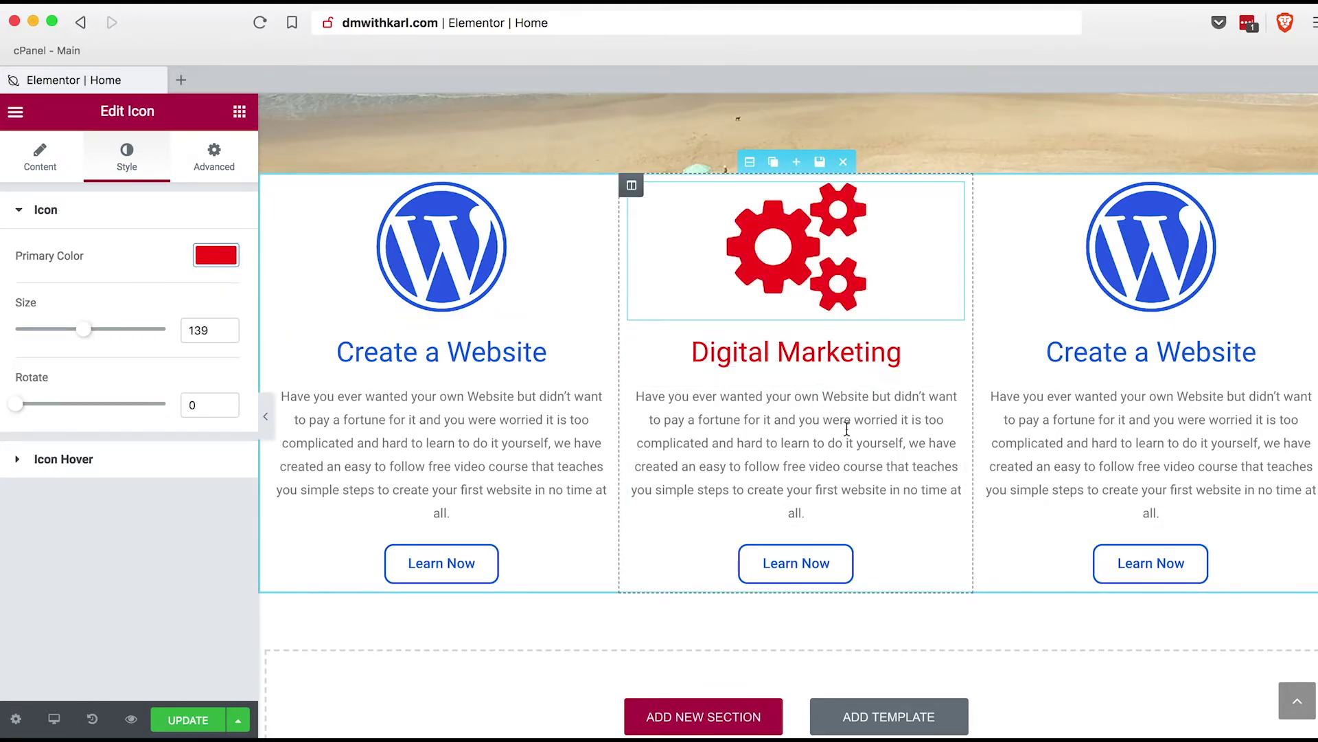
pyautogui.click(838, 460)
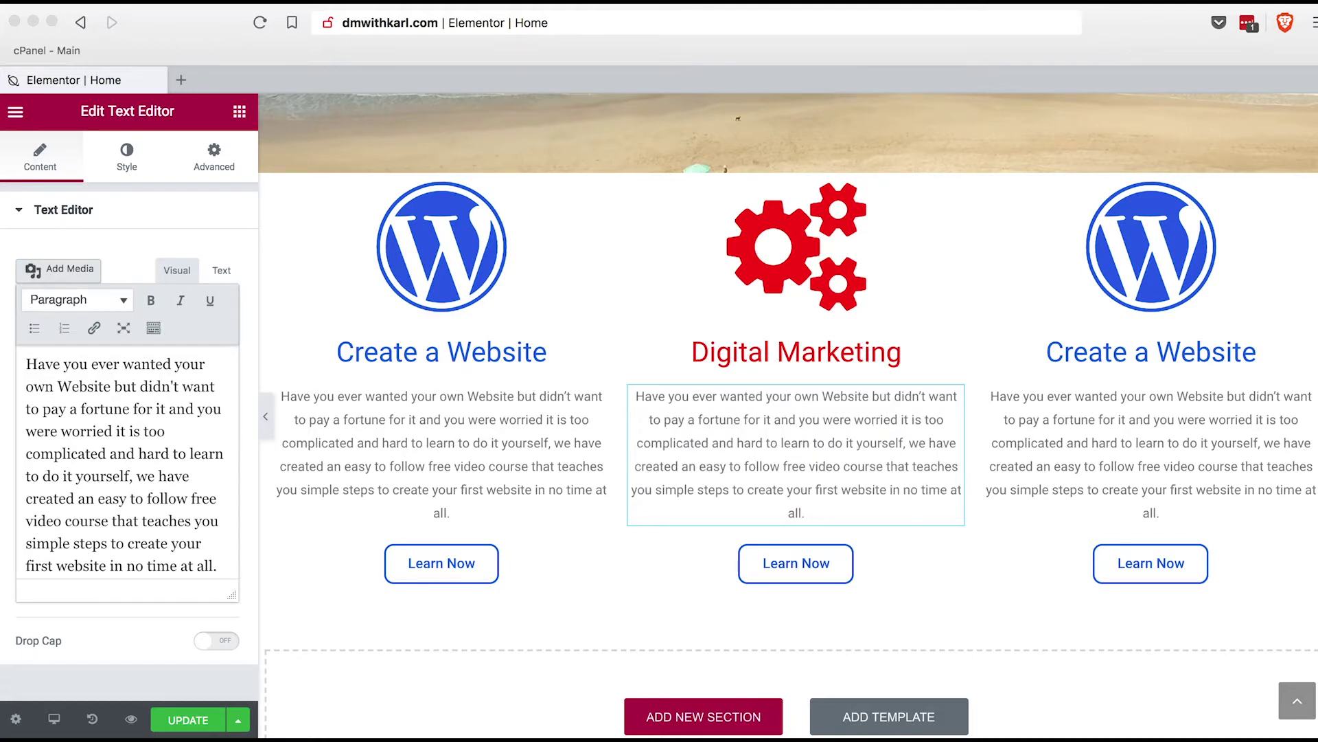
# Replace the middle column's paragraph with the pasted Digital Marketing text
pyautogui.click(171, 481)
pyautogui.scroll(-1, 171, 515)
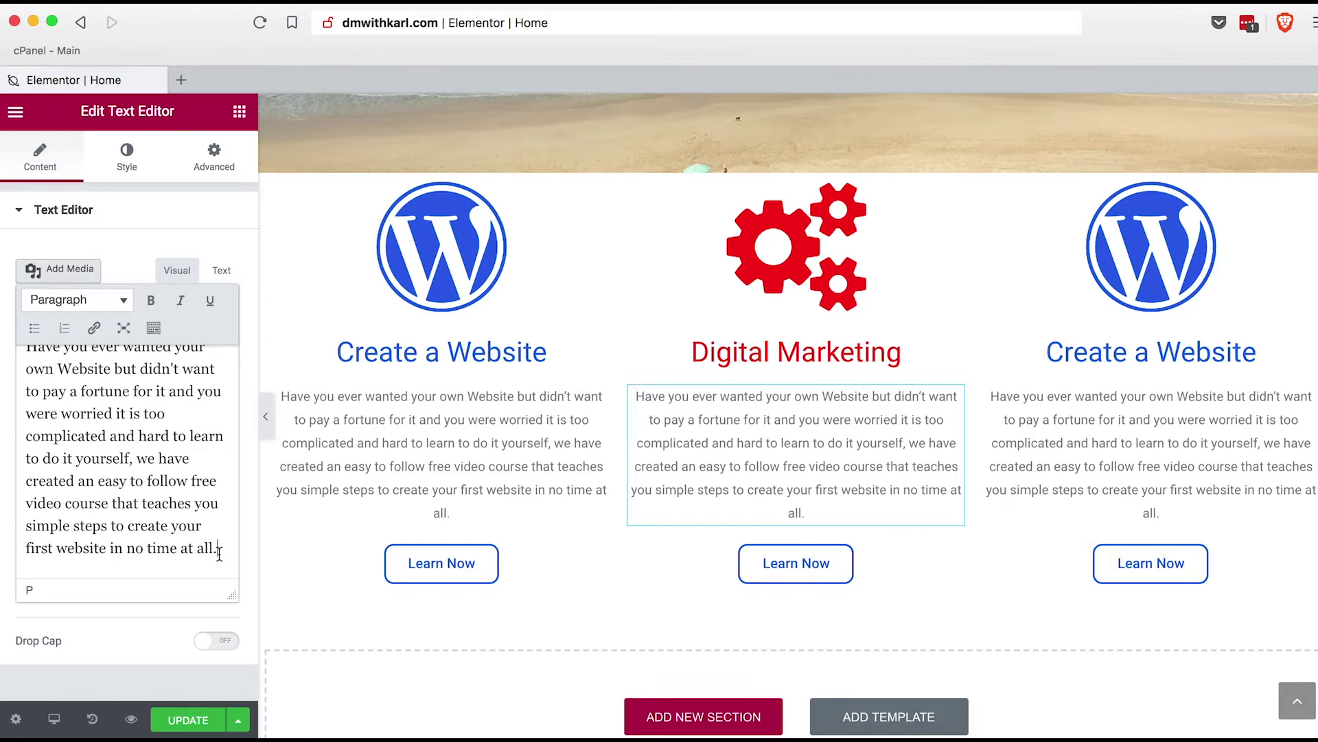
pyautogui.moveTo(217, 548); pyautogui.dragTo(61, 350)
pyautogui.press('super+a')
pyautogui.write('Digital Marketing is all about getting your message out there and sharing it with the world. It is one of the fastest growing industries because you can reach millions of people in a very short space of time. The power of YouTube and Social Media can make such a big impact in a small amount of time. Its this power of Leverage that we teach in our Digital Marketing Course')
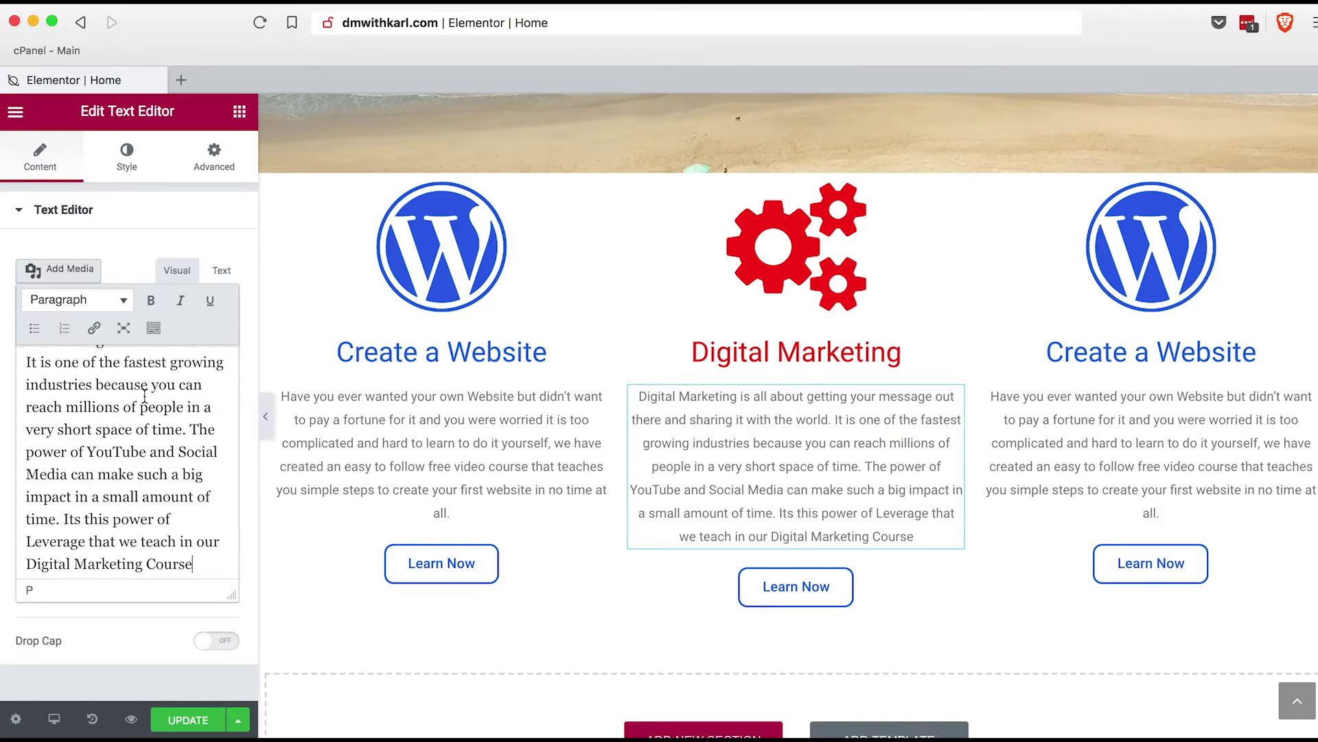
# Relabel the middle button 'Start Now' with red #f91818 text
pyautogui.click(876, 585)
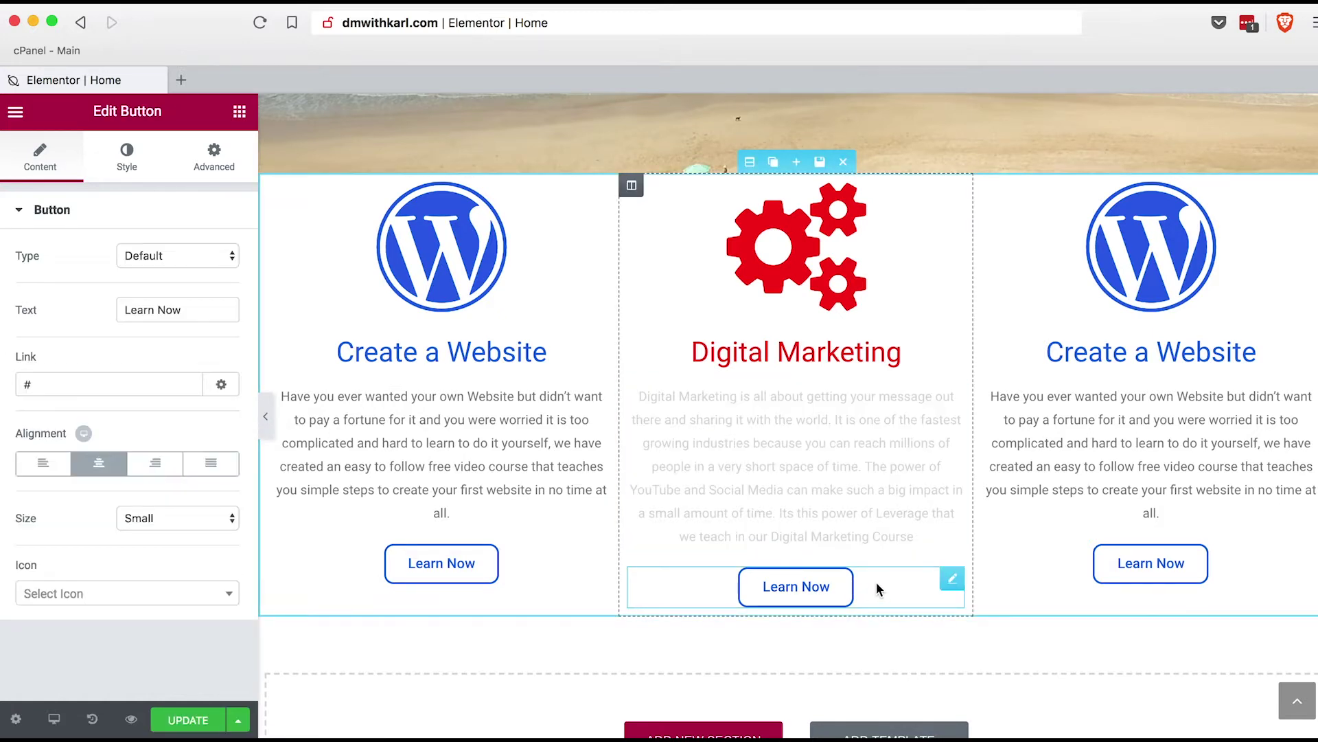
pyautogui.moveTo(199, 309); pyautogui.dragTo(109, 314)
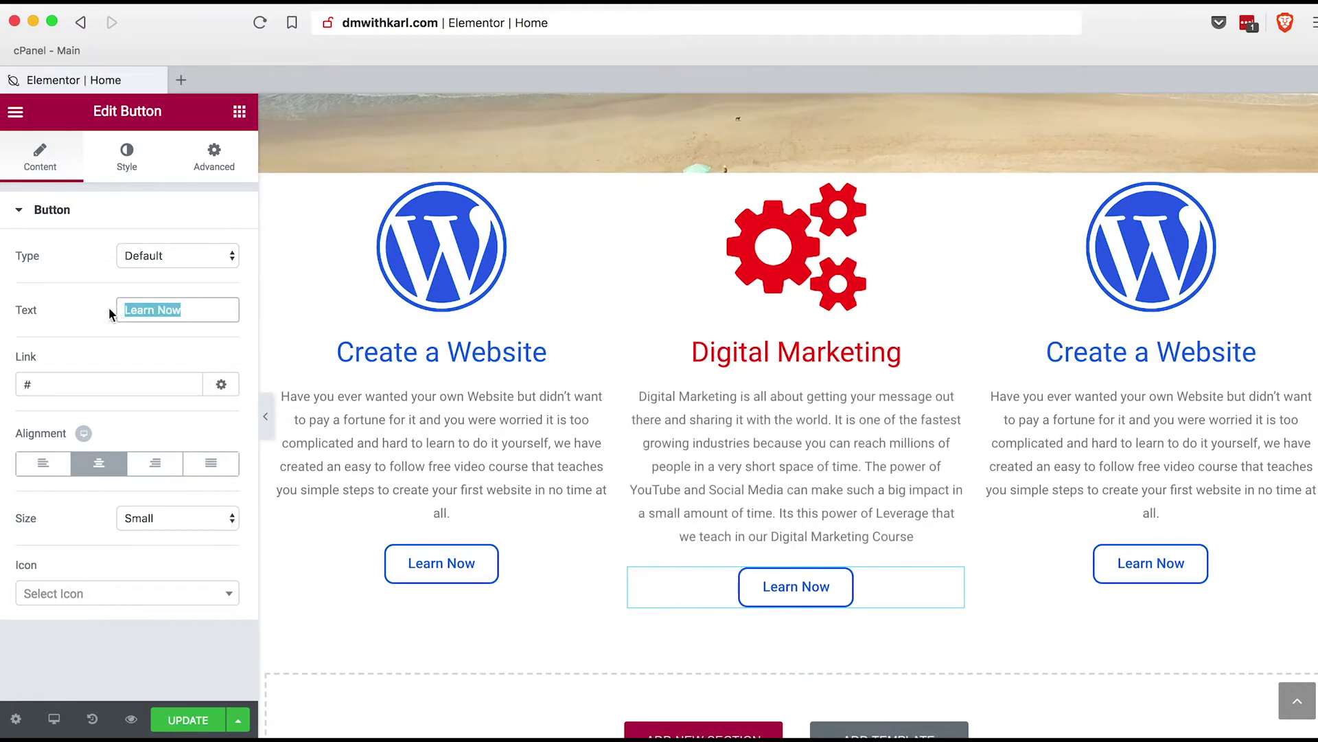
pyautogui.write('Sta')
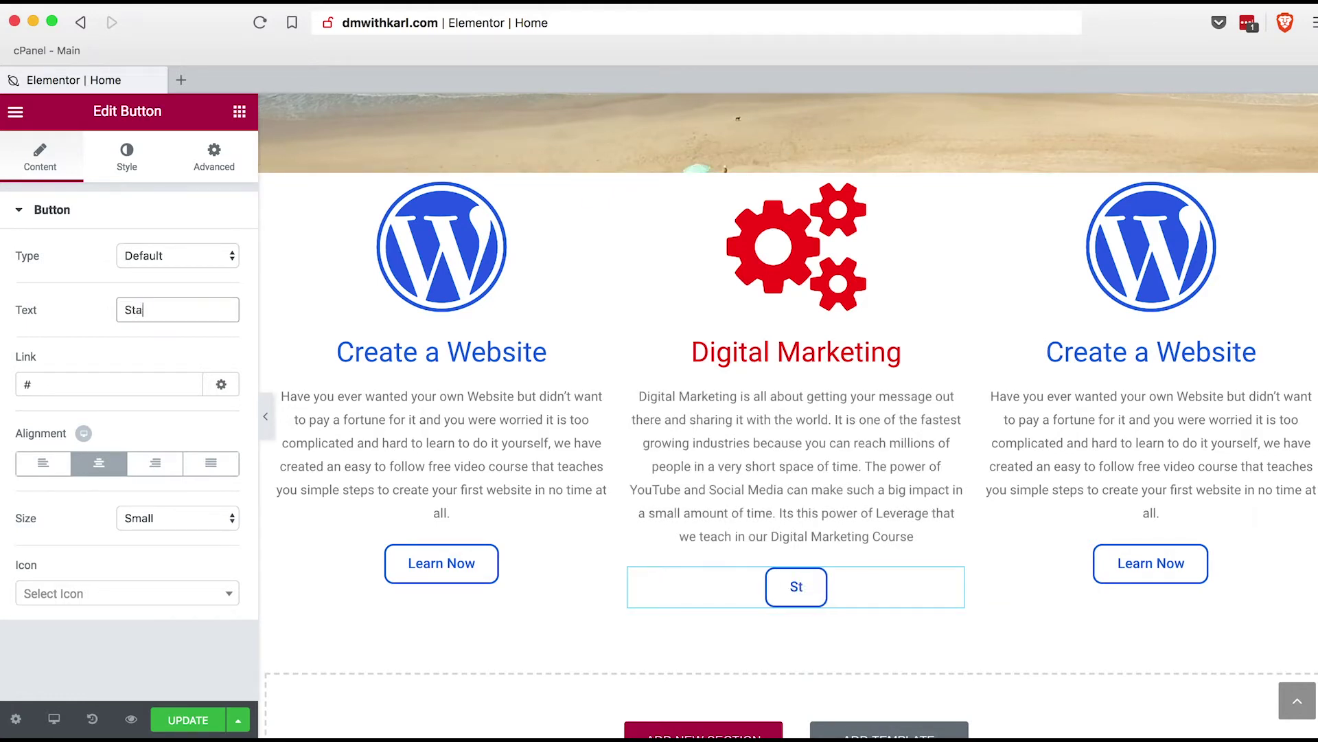
pyautogui.write('rt Now')
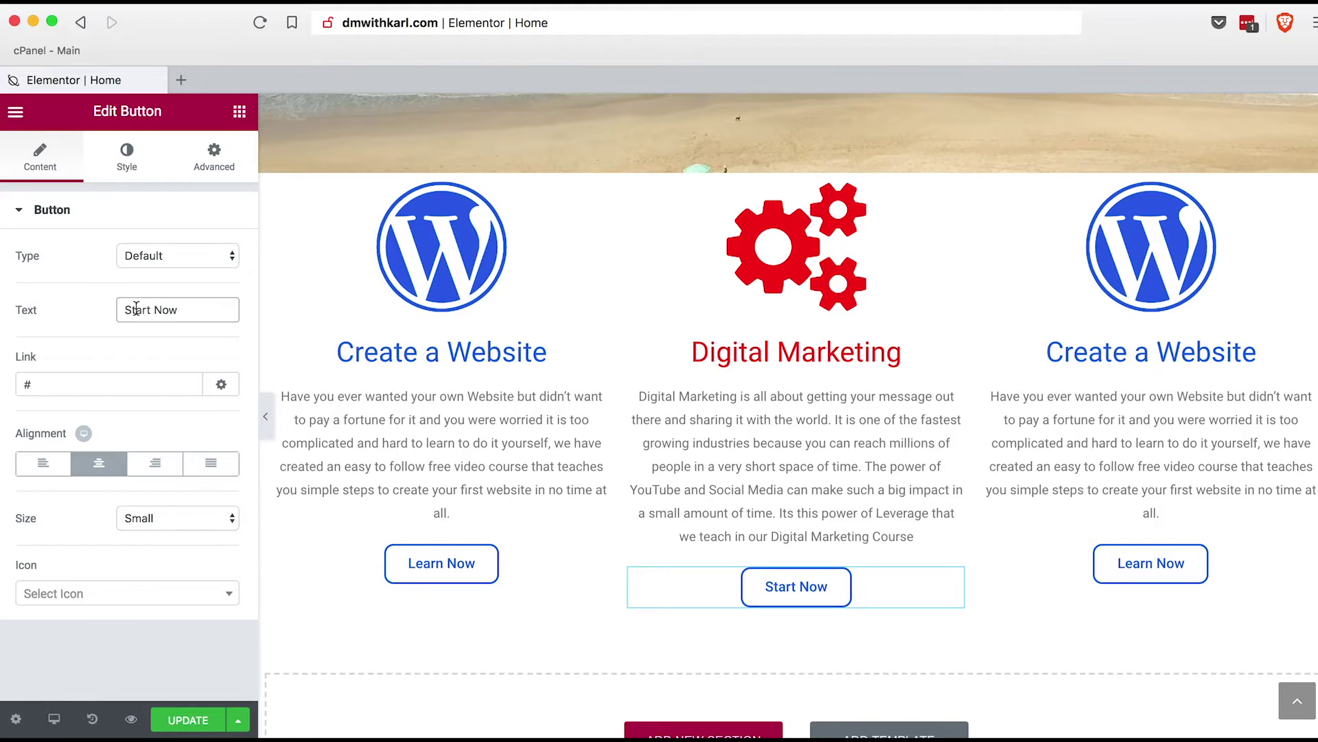
pyautogui.click(127, 161)
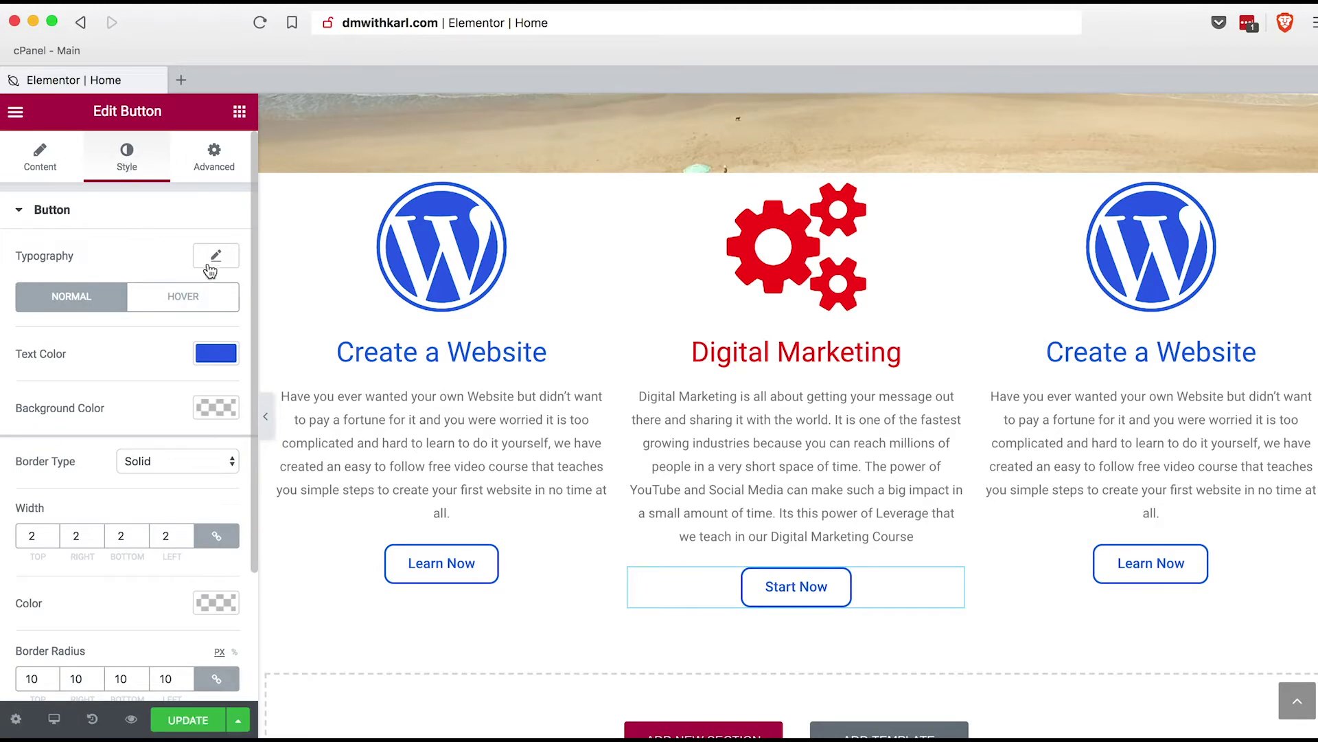
pyautogui.click(211, 362)
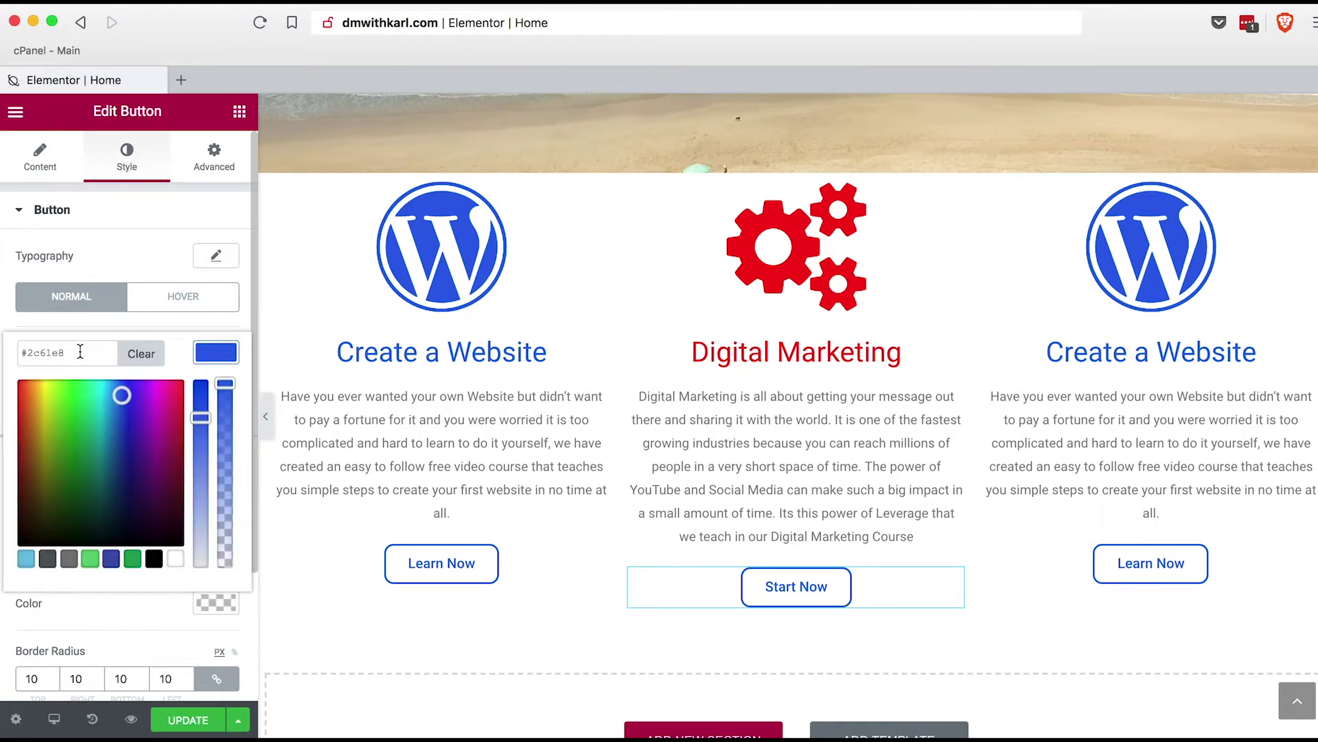
pyautogui.moveTo(83, 353); pyautogui.dragTo(2, 362)
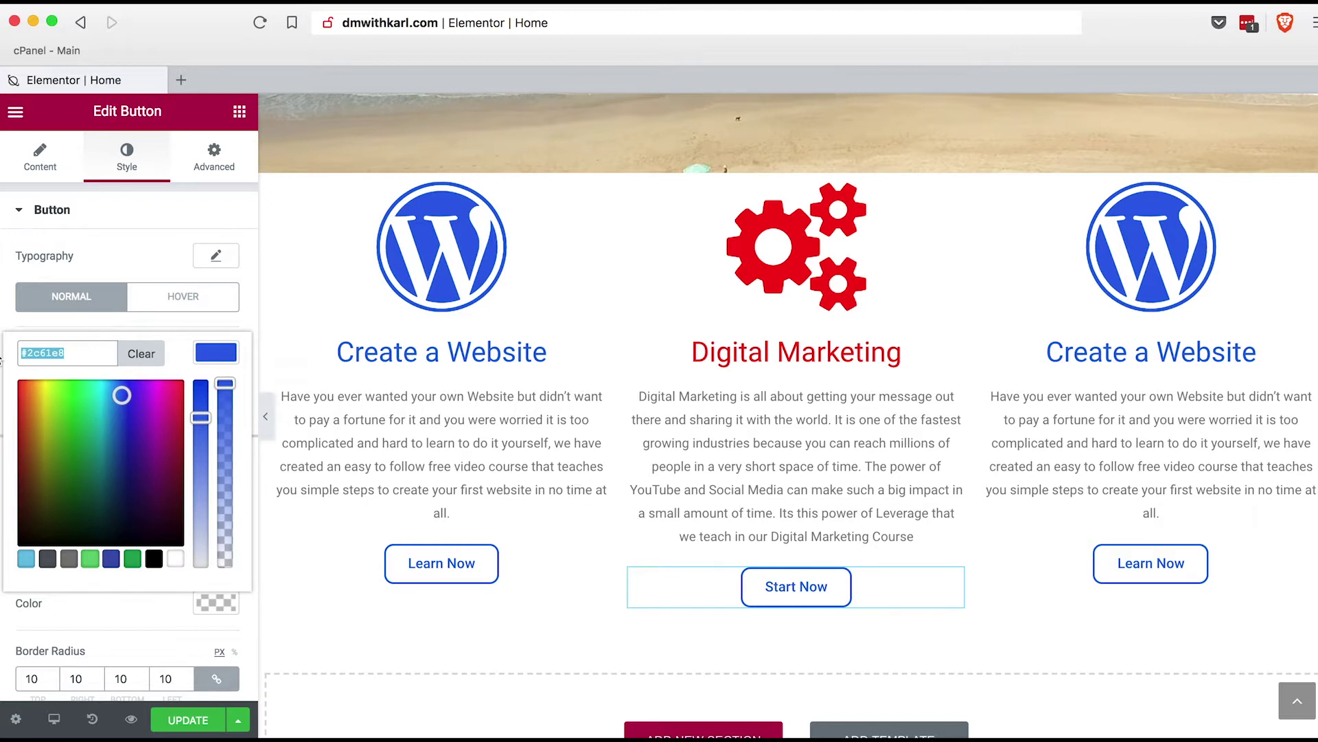
pyautogui.write('f9')
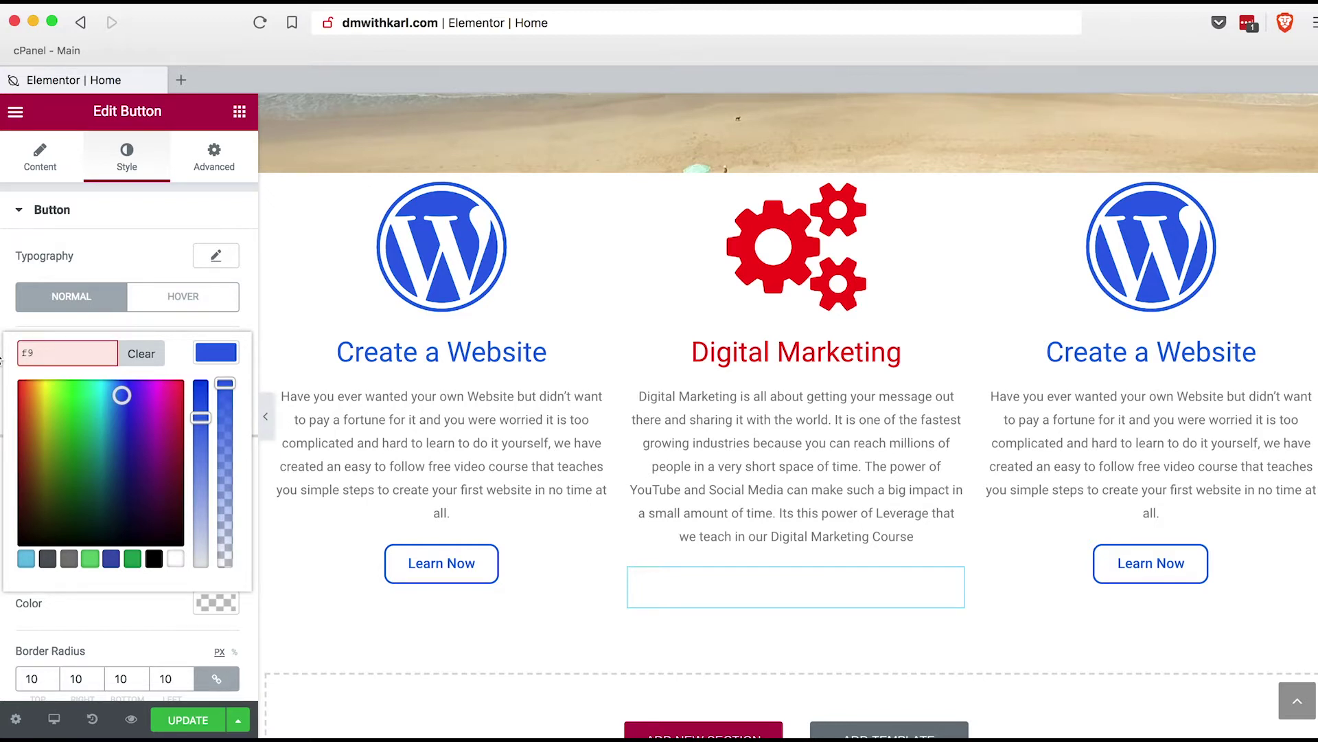
pyautogui.write('1818')
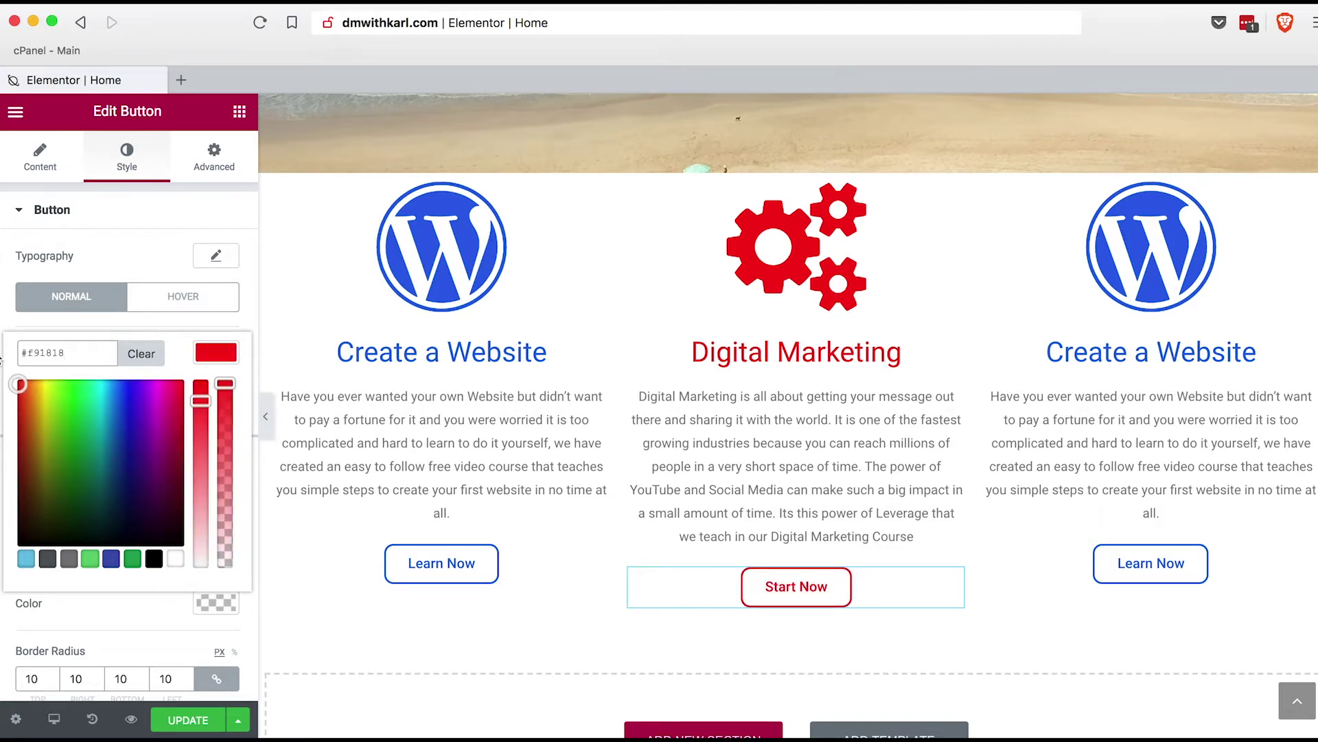
pyautogui.click(215, 354)
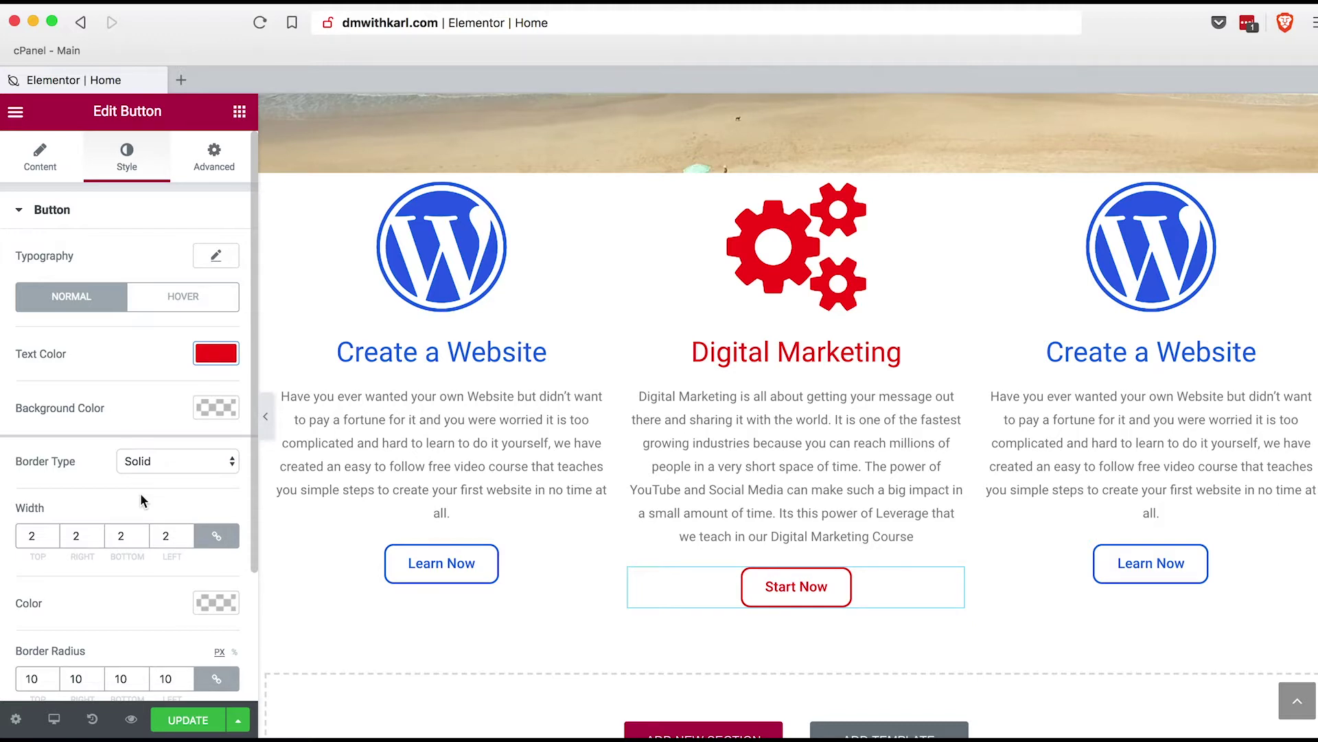
# Replace the third column's icon with the money-bill icon
pyautogui.click(1223, 285)
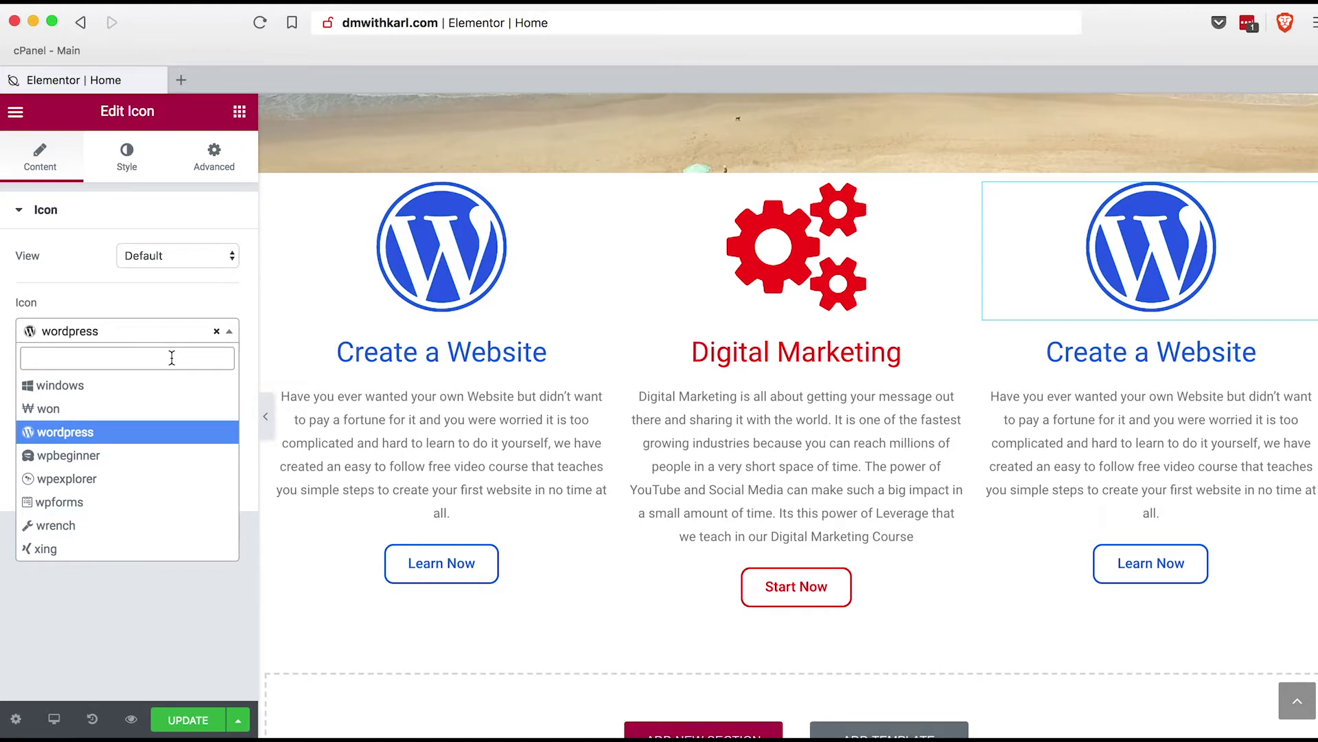
pyautogui.write('money')
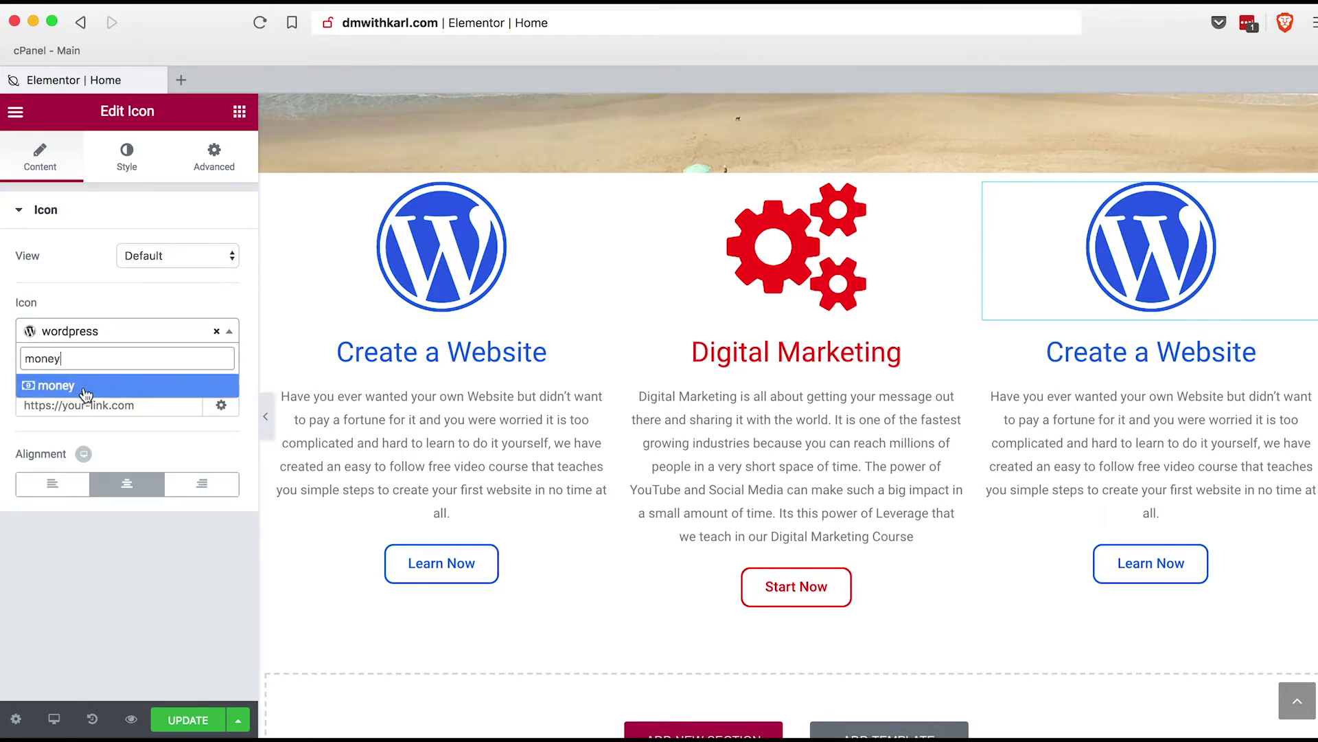
pyautogui.click(84, 386)
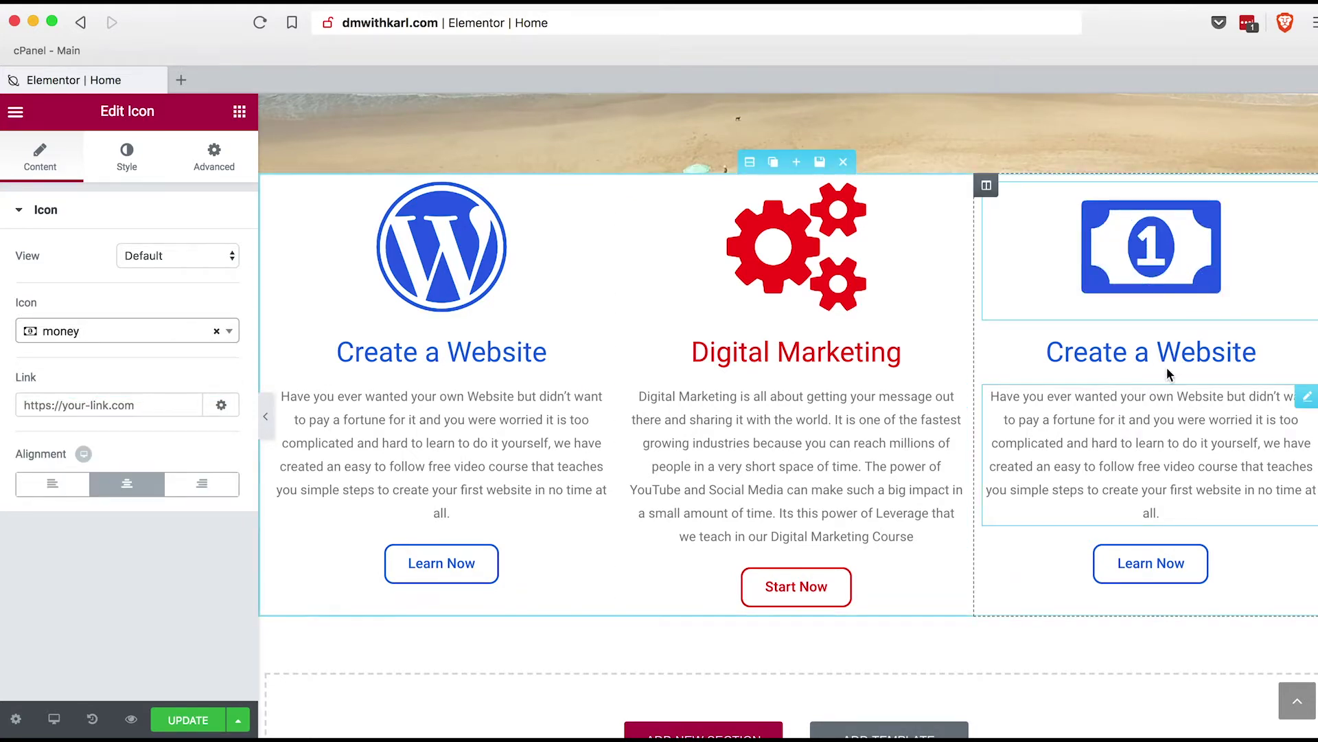
# Change the third column's heading to 'Start a Business' in green #64d339
pyautogui.click(1245, 353)
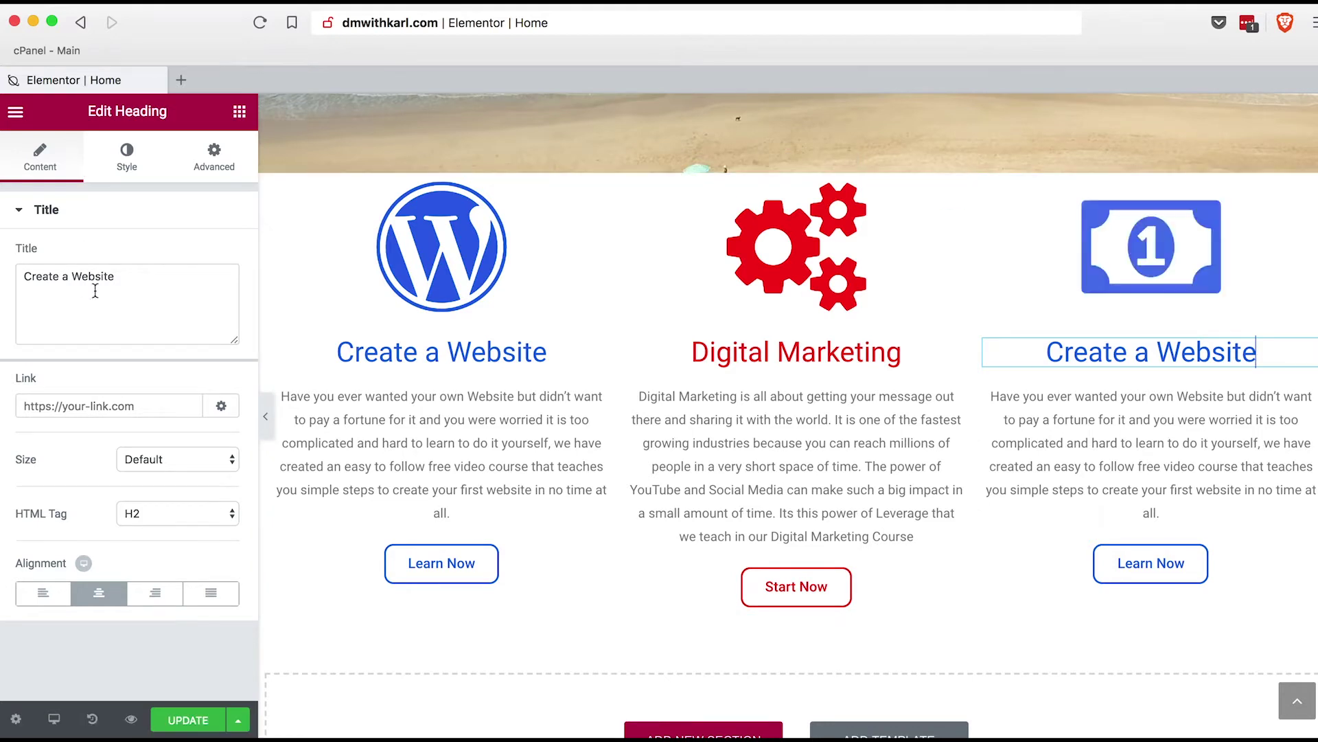
pyautogui.moveTo(116, 276); pyautogui.dragTo(14, 276)
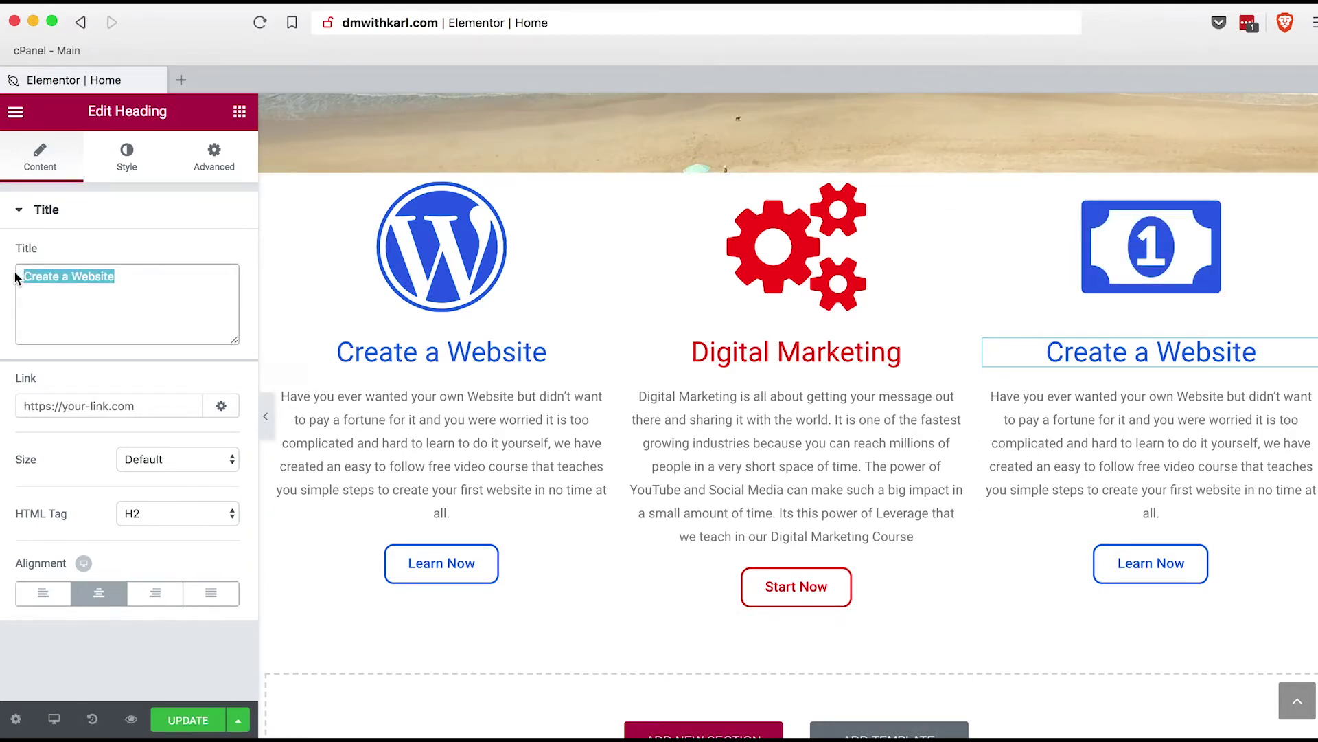
pyautogui.write('Start a Business')
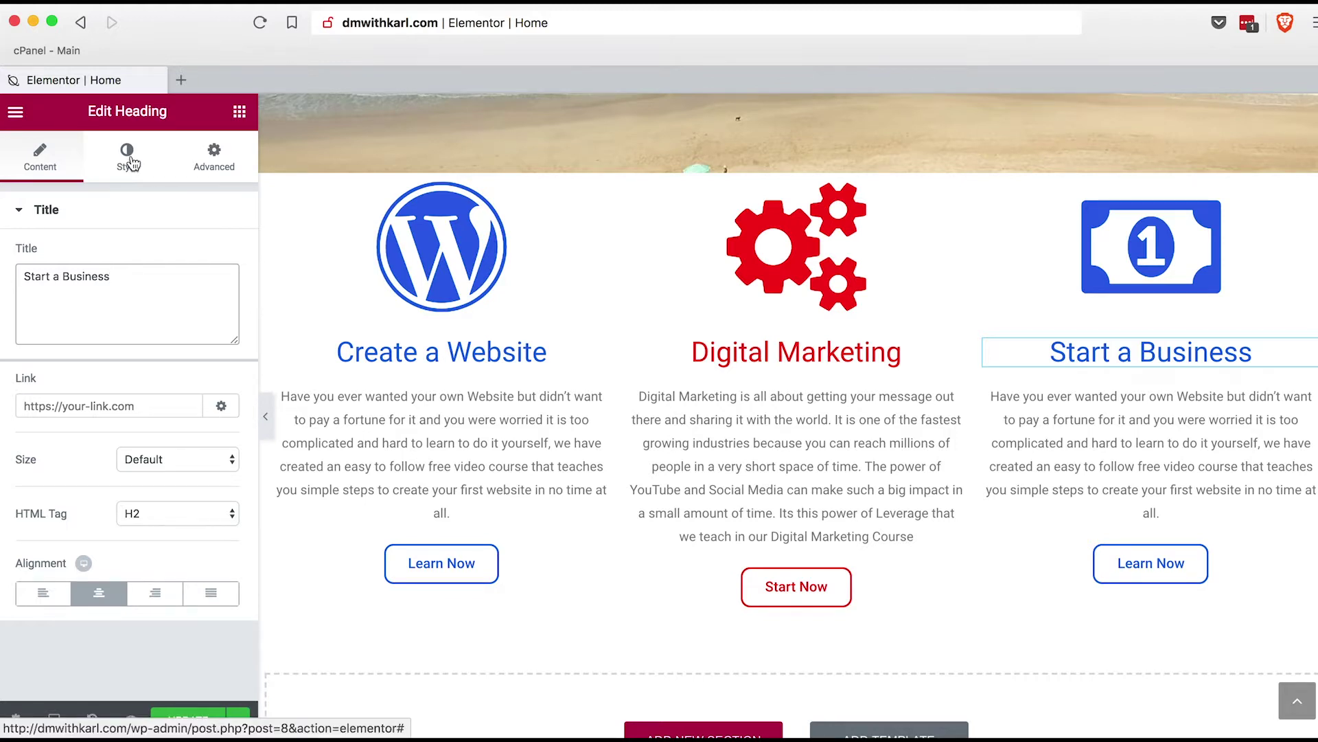
pyautogui.click(127, 159)
pyautogui.click(215, 254)
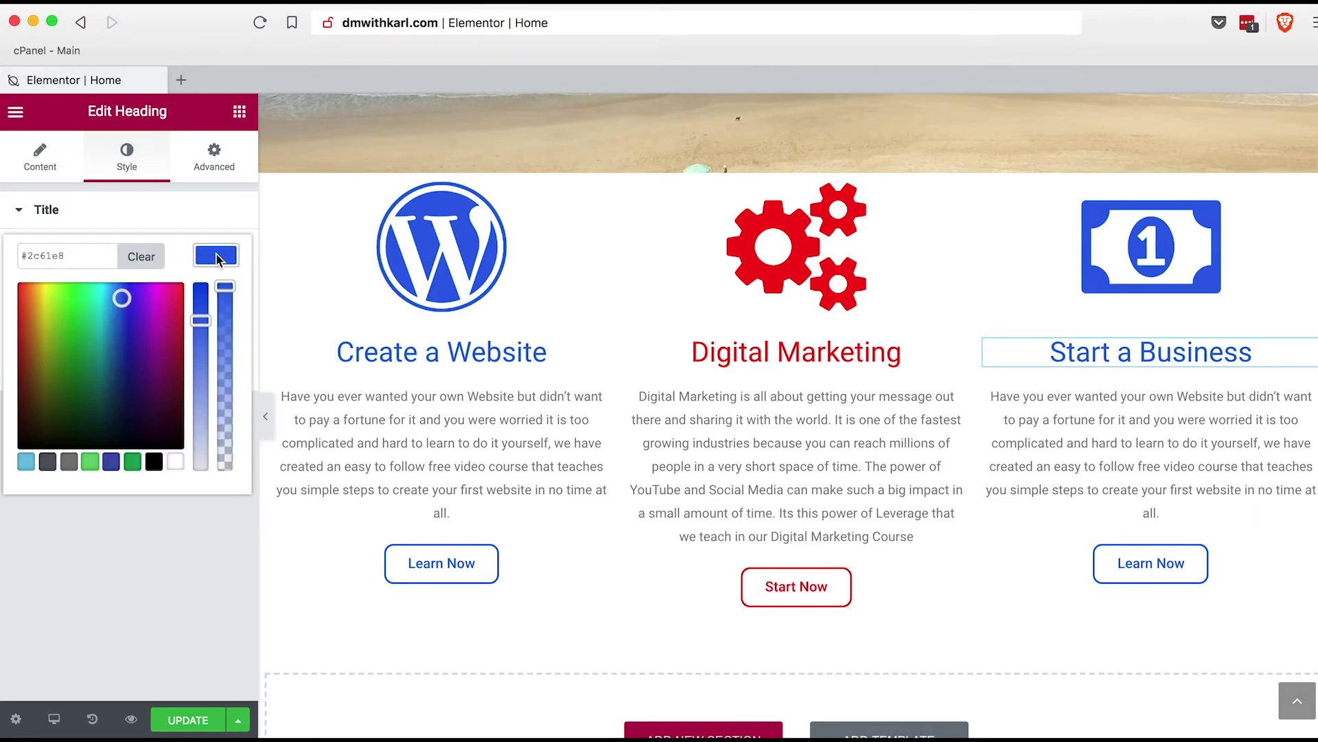
pyautogui.moveTo(82, 255); pyautogui.dragTo(18, 256)
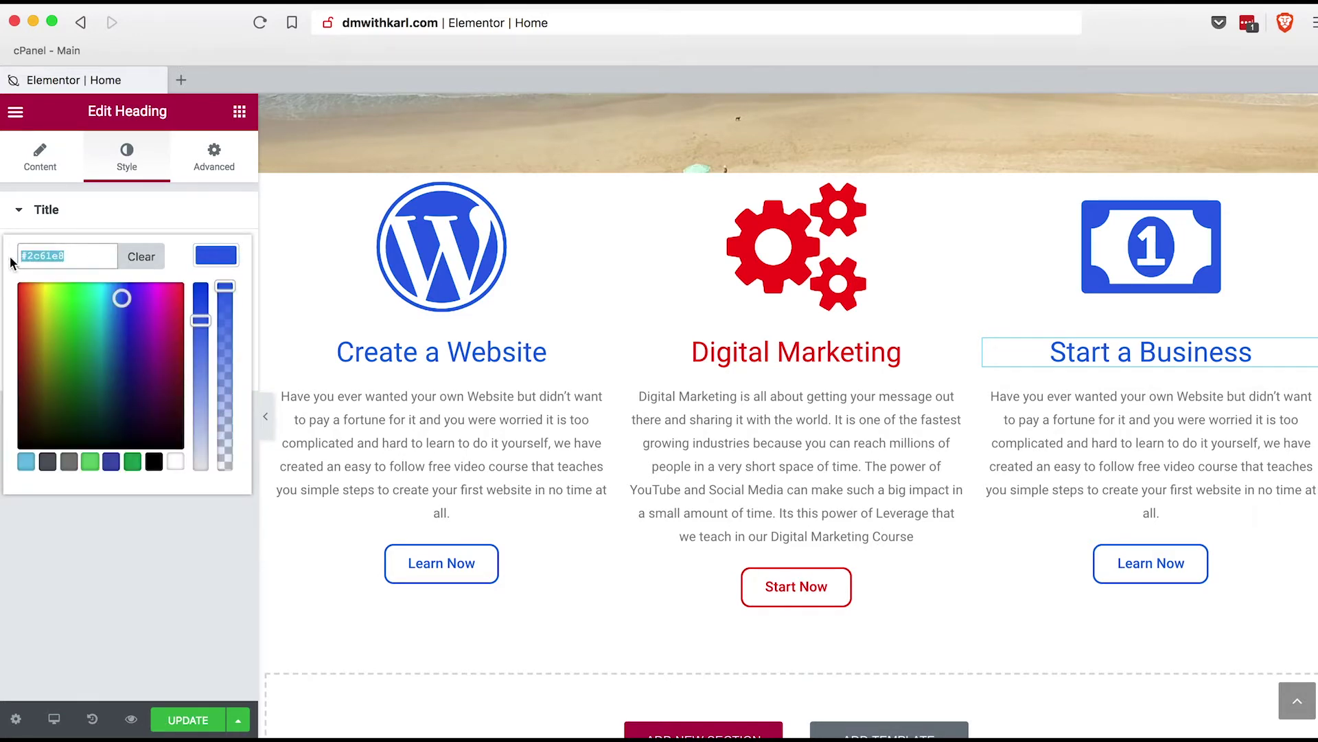
pyautogui.write('64')
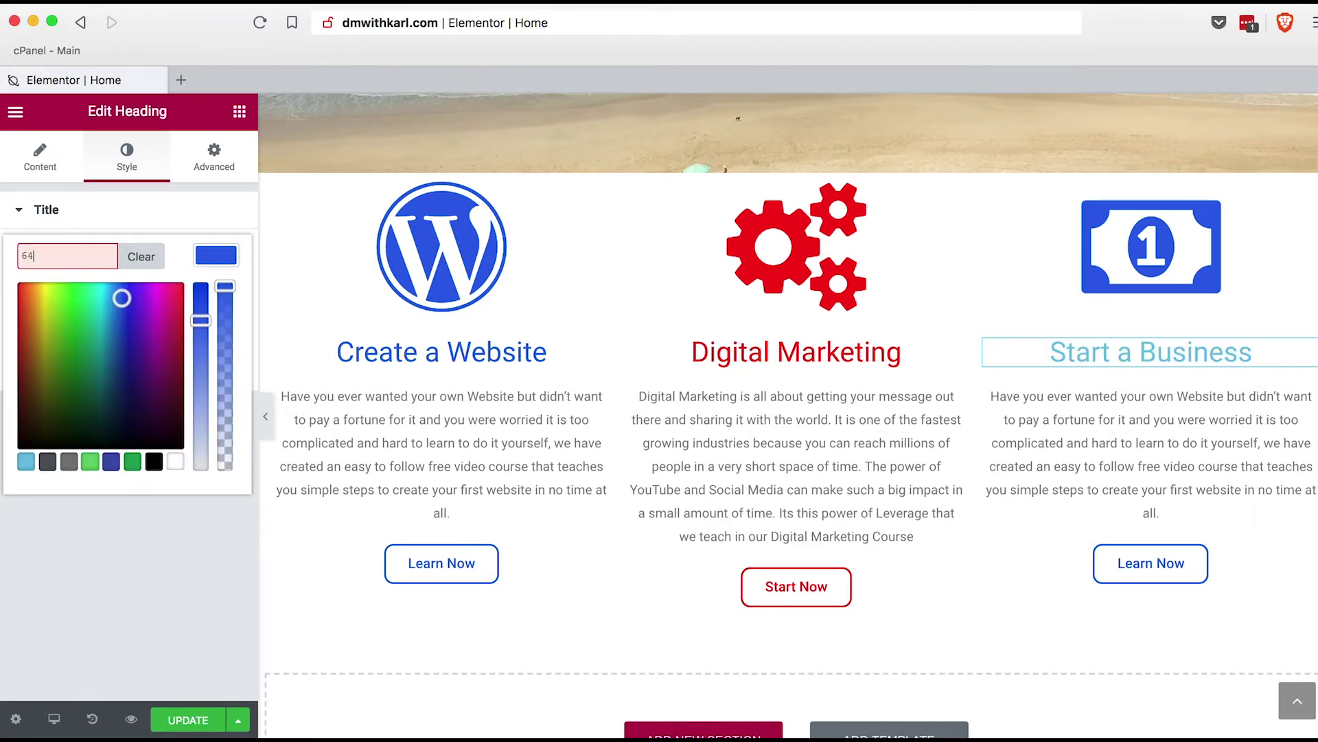
pyautogui.write('d')
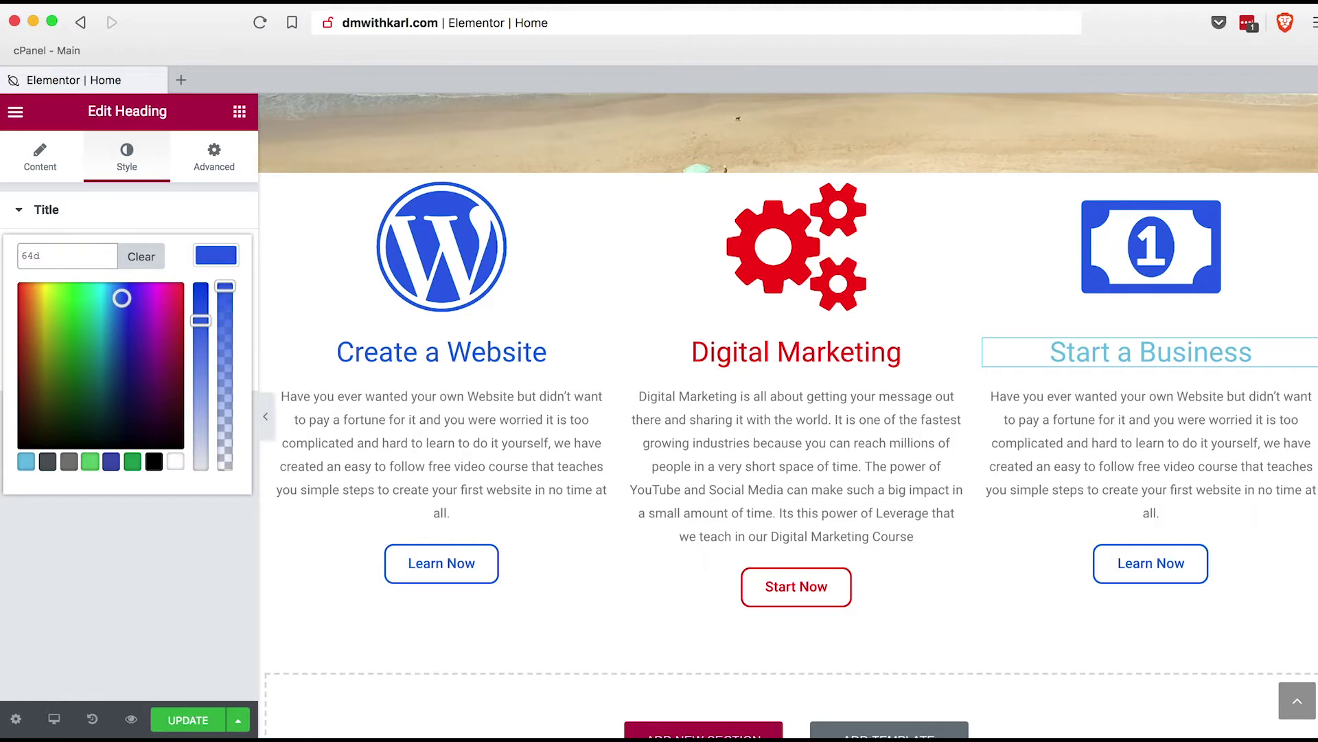
pyautogui.write('339')
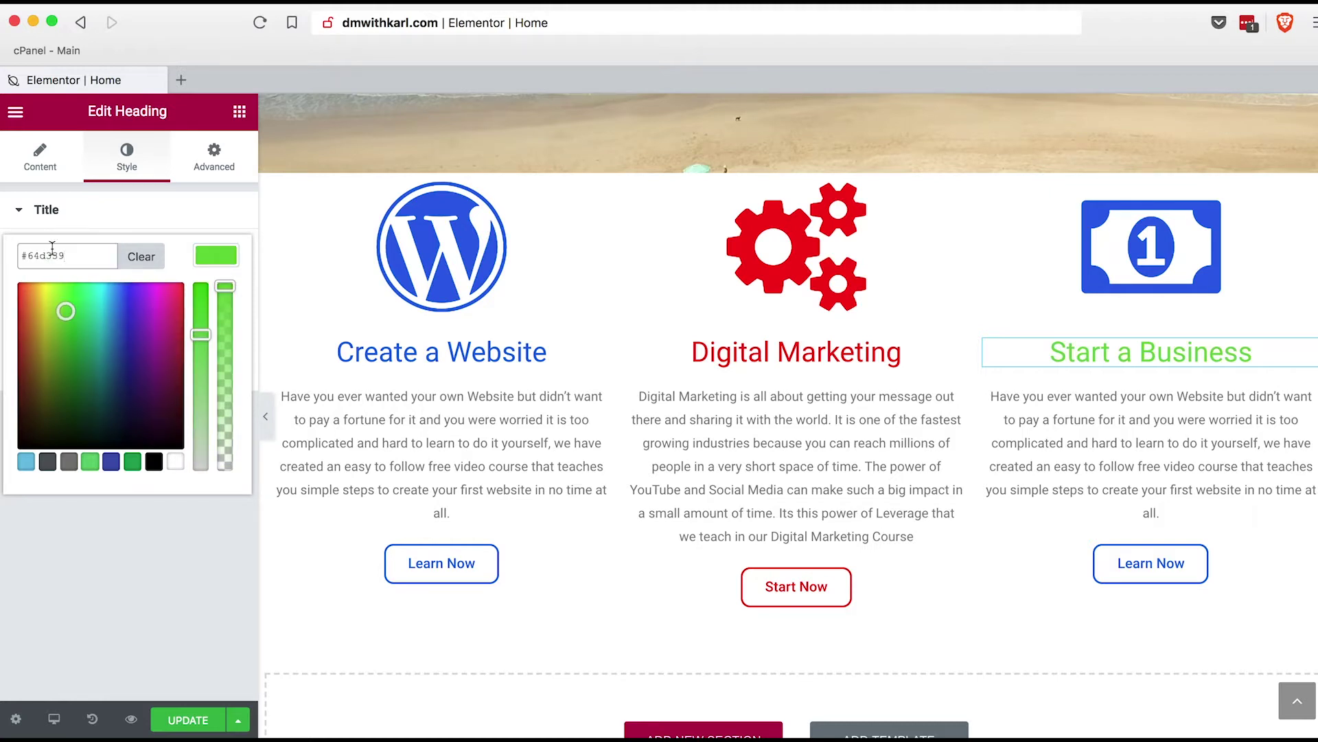
pyautogui.click(211, 257)
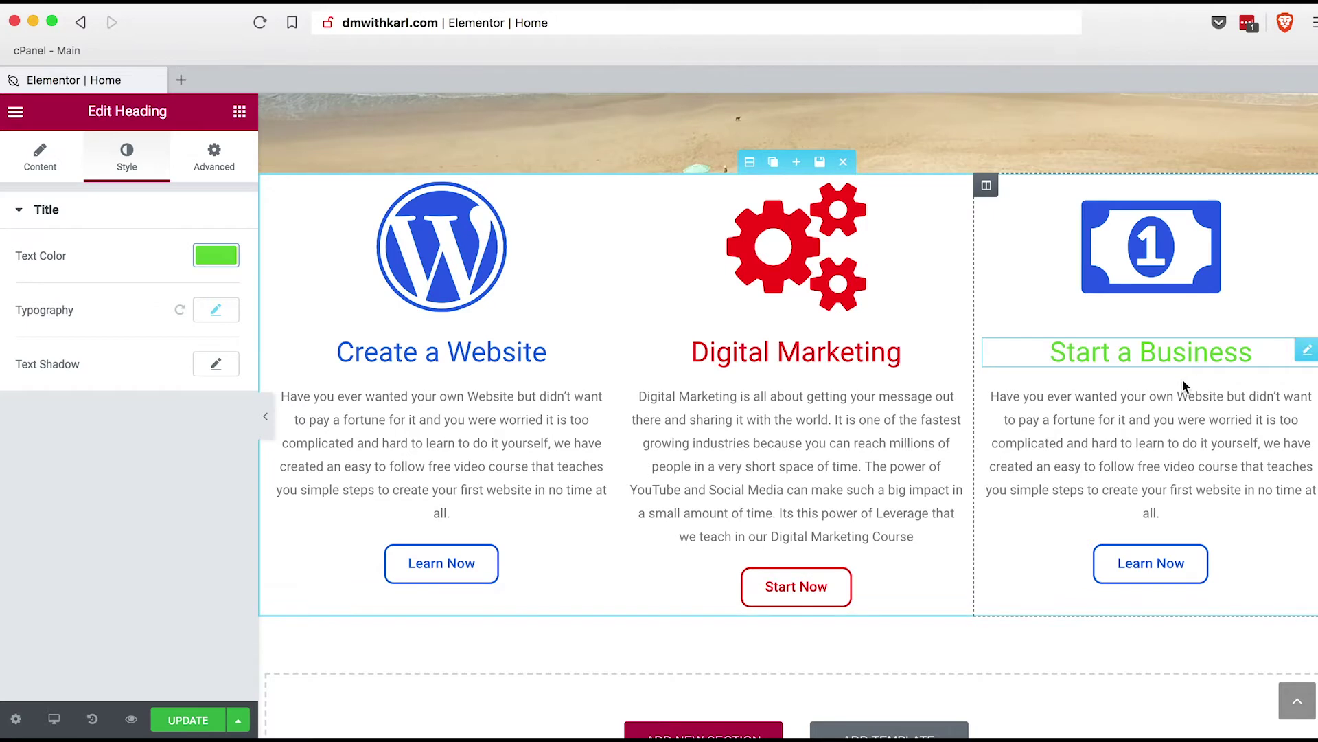
pyautogui.click(1195, 296)
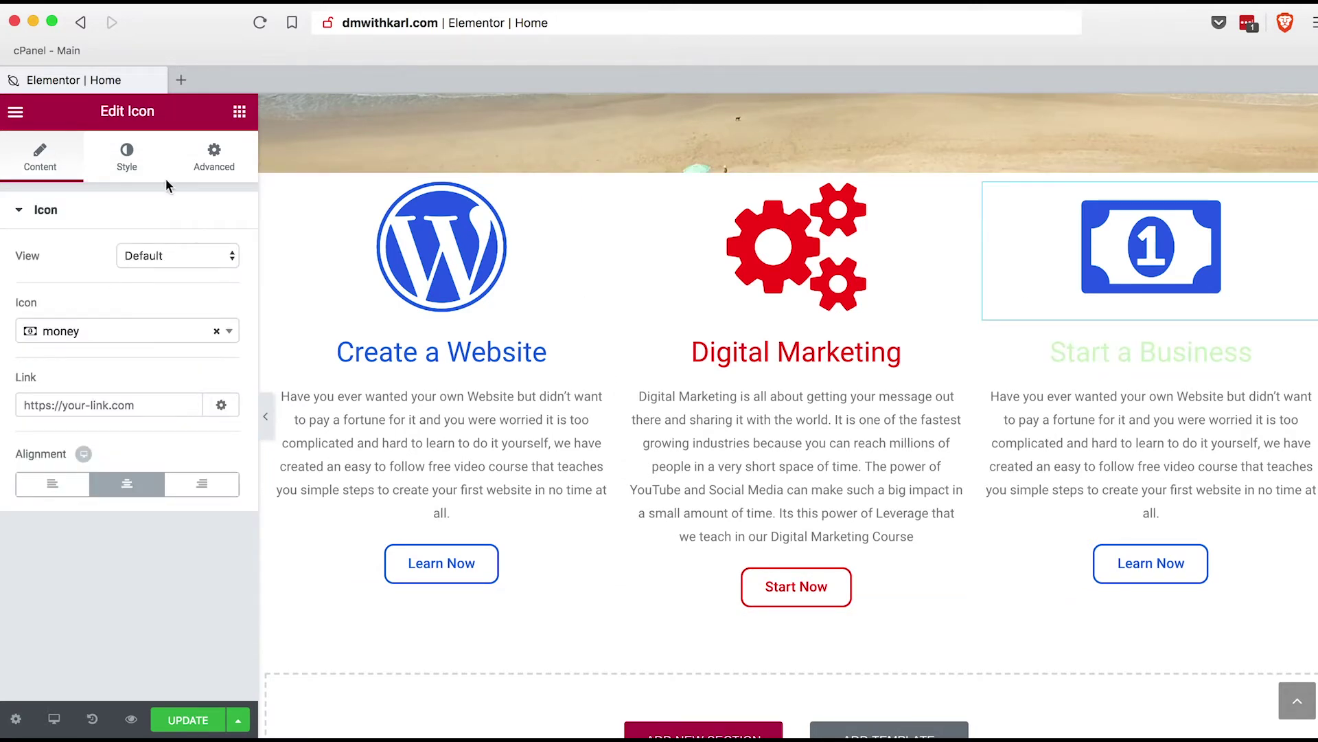
# Colour the money-bill icon green #64d339
pyautogui.click(136, 166)
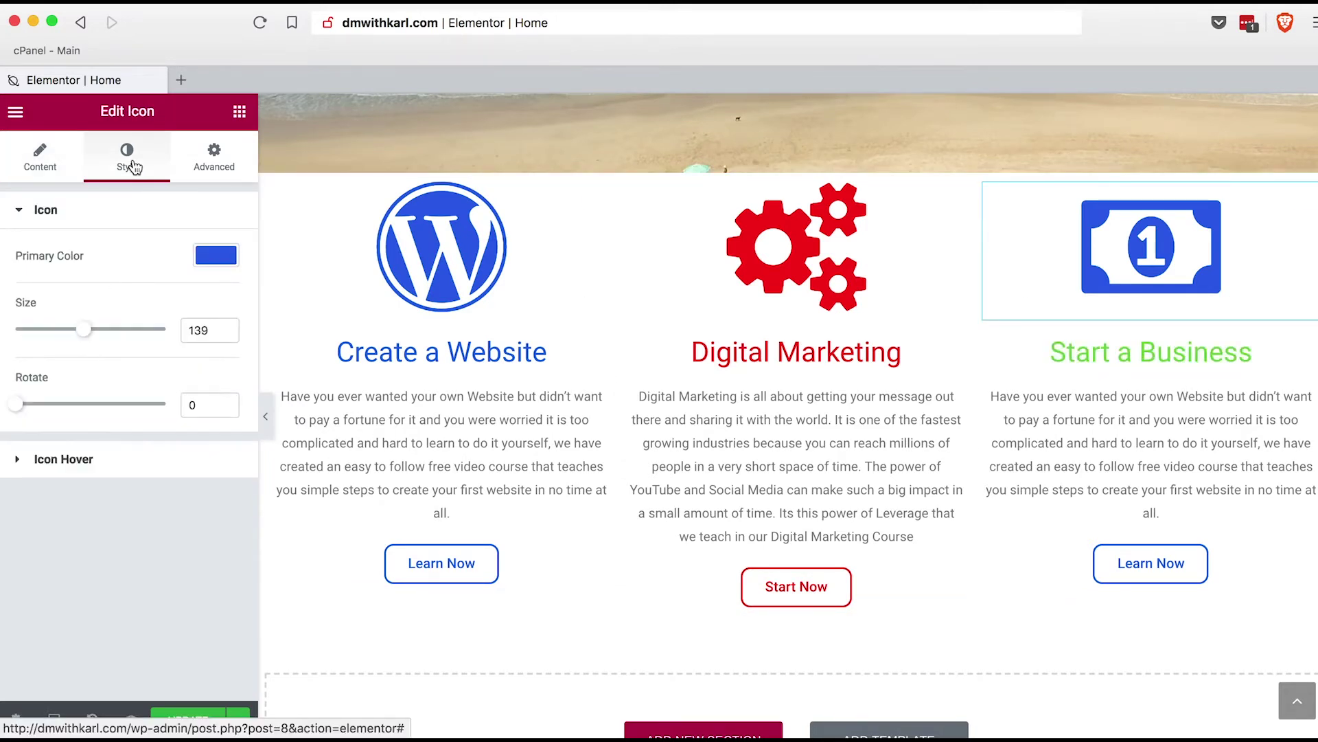
pyautogui.click(212, 258)
pyautogui.moveTo(107, 255); pyautogui.dragTo(8, 260)
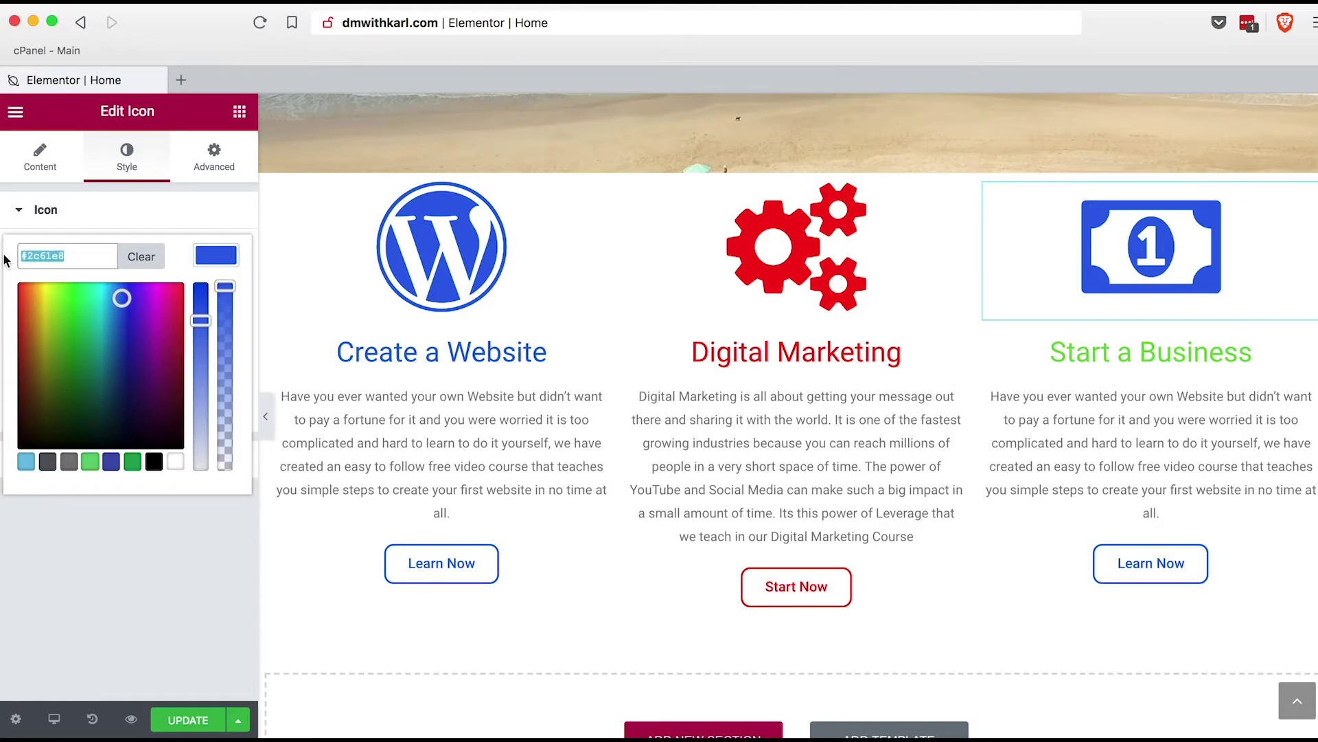
pyautogui.write('64')
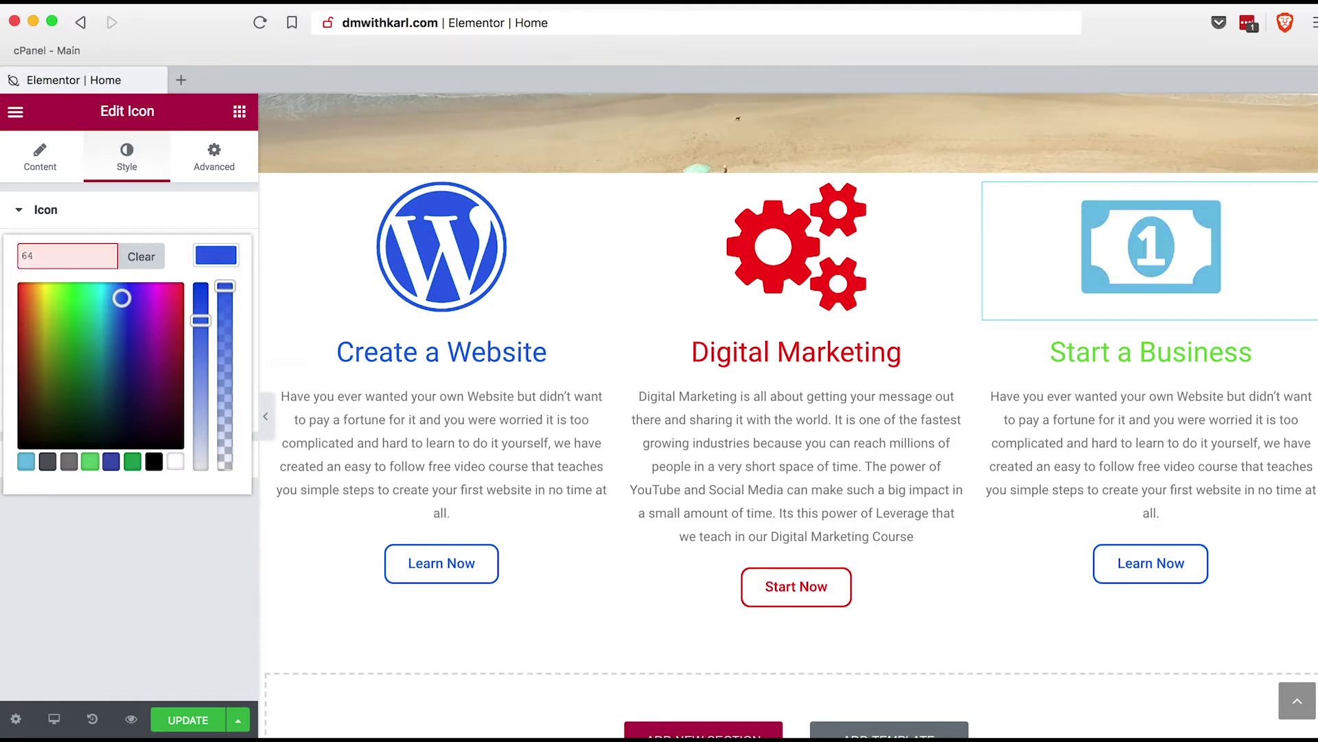
pyautogui.write('d339')
pyautogui.press('Return')
pyautogui.click(219, 253)
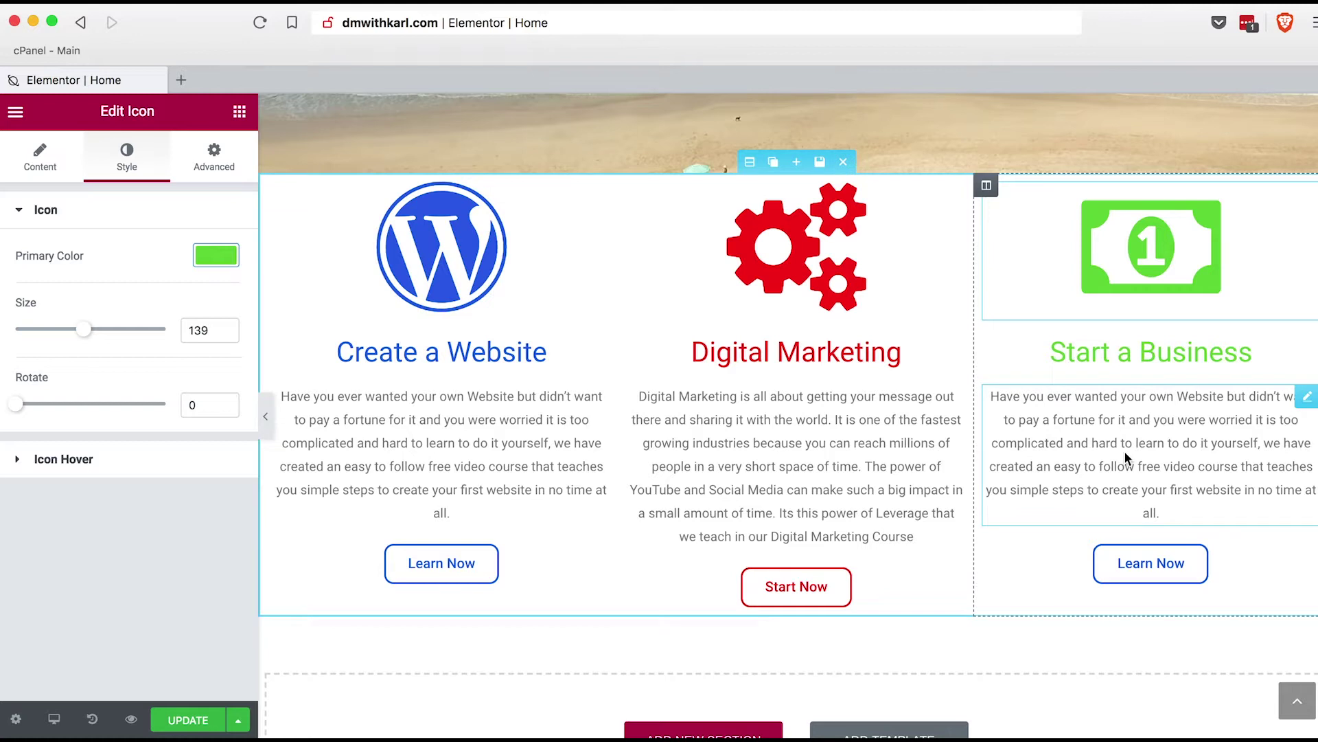
# Relabel the third column's button 'Get Started' with green #64d339 text
pyautogui.click(1222, 570)
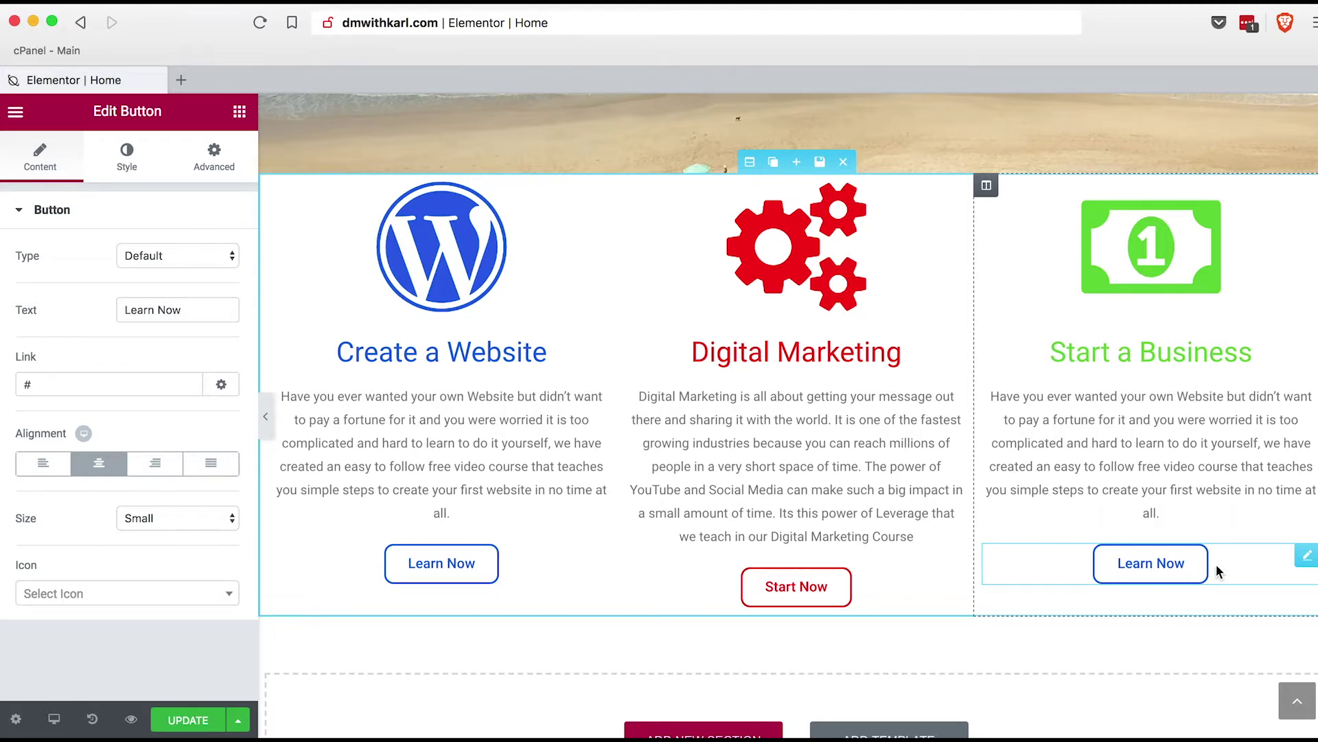
pyautogui.click(185, 311)
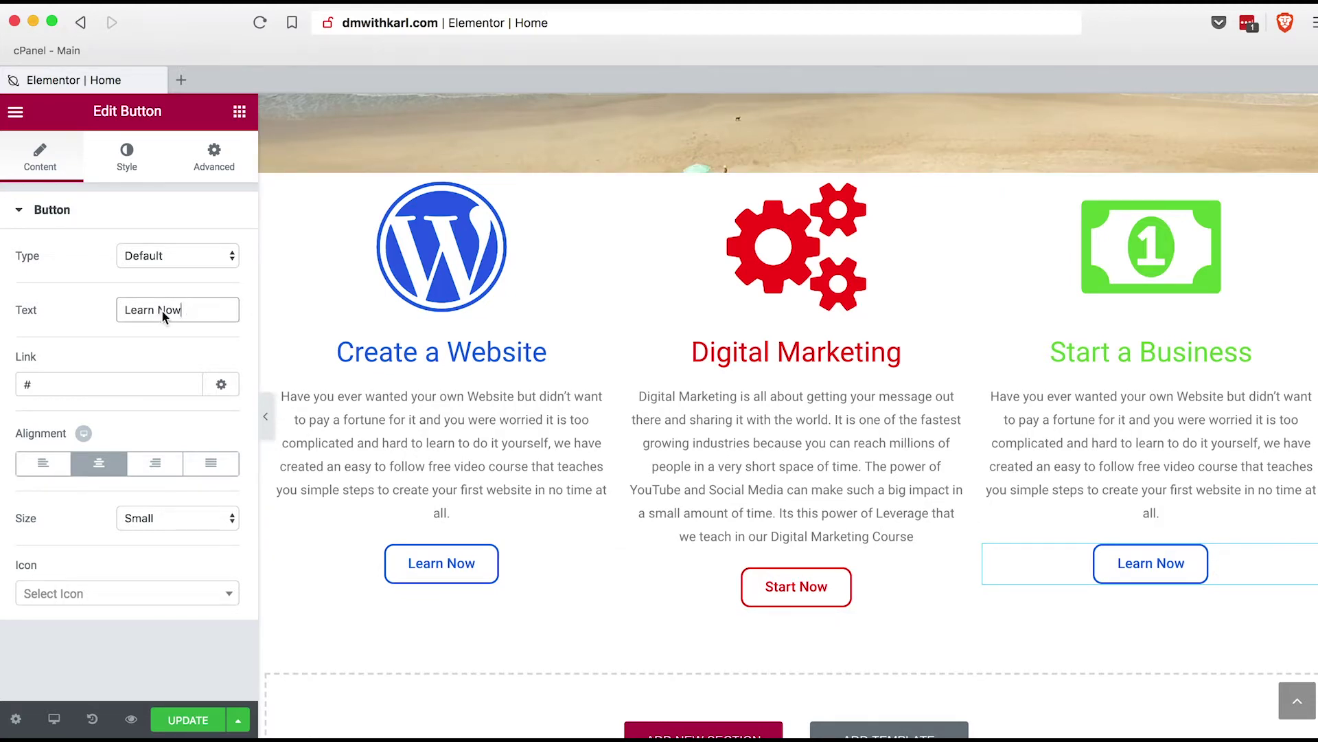
pyautogui.write('Get ')
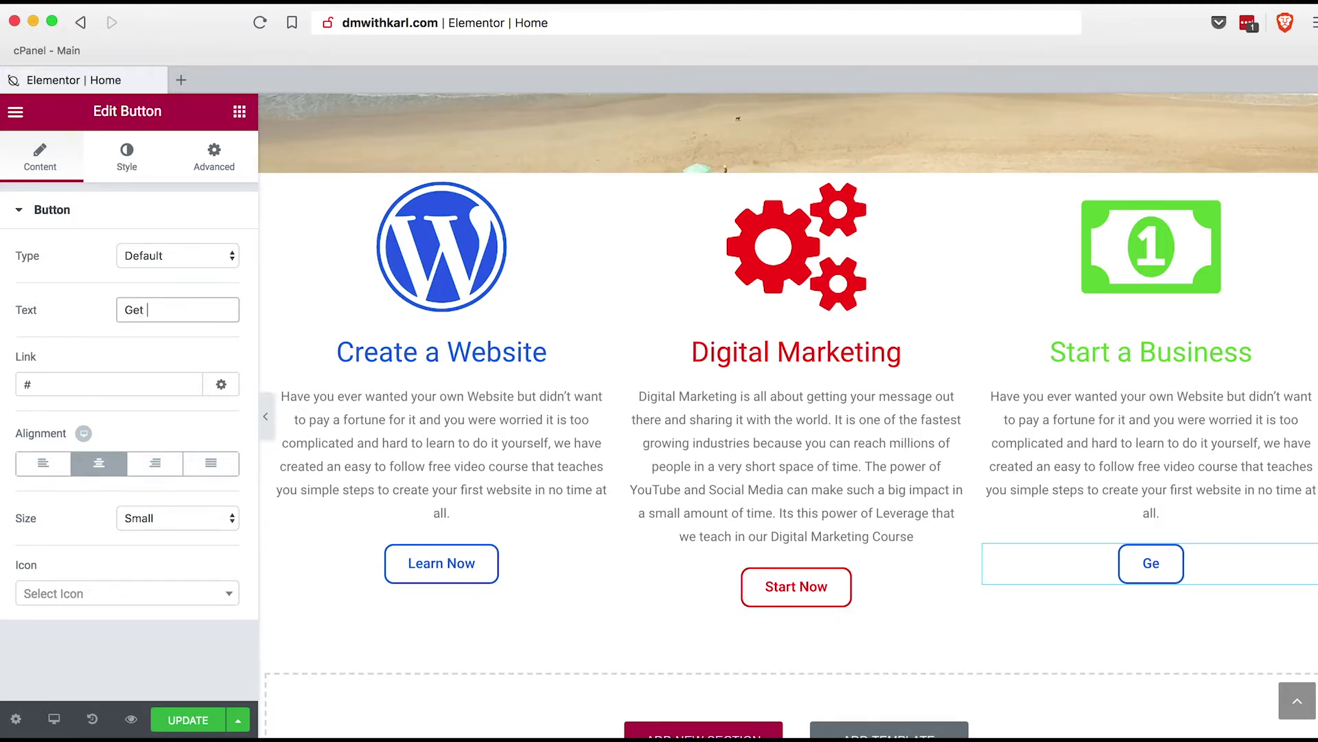
pyautogui.write('Started')
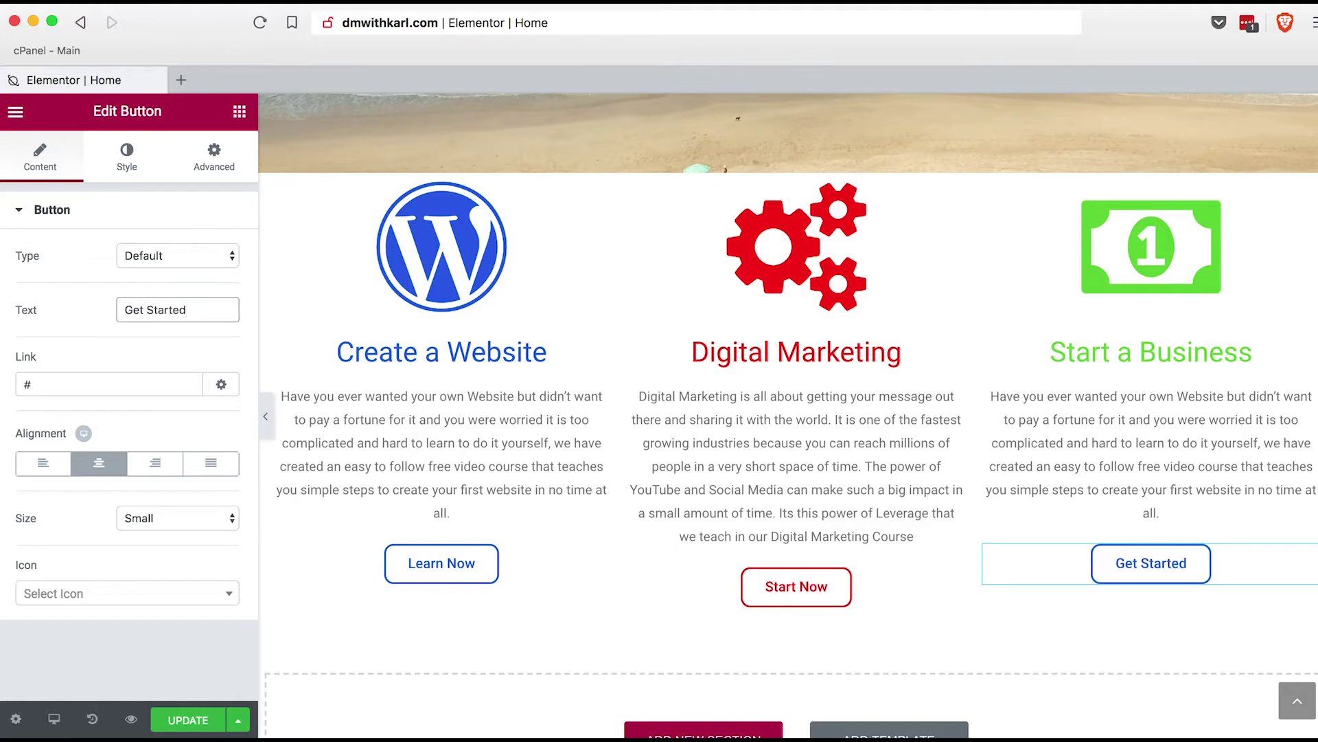
pyautogui.click(127, 157)
pyautogui.click(216, 353)
pyautogui.moveTo(69, 353); pyautogui.dragTo(1, 357)
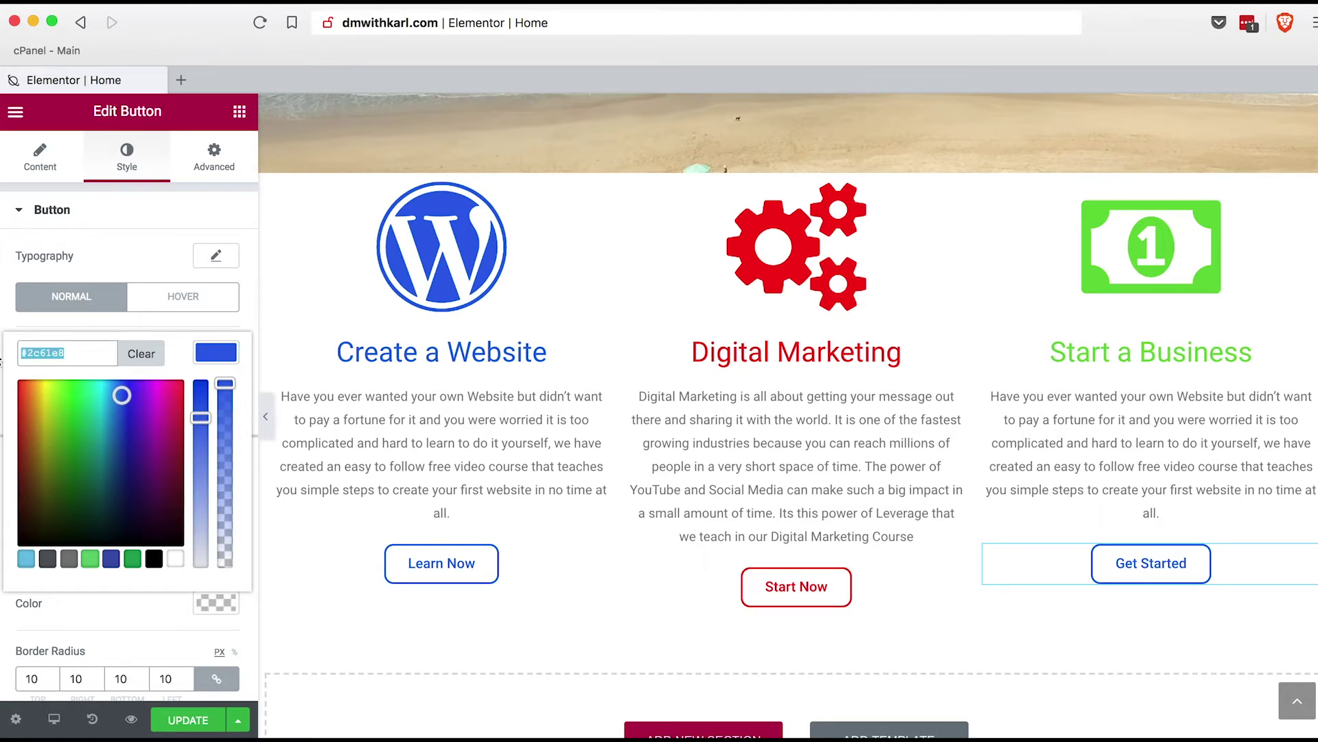
pyautogui.write('64d339')
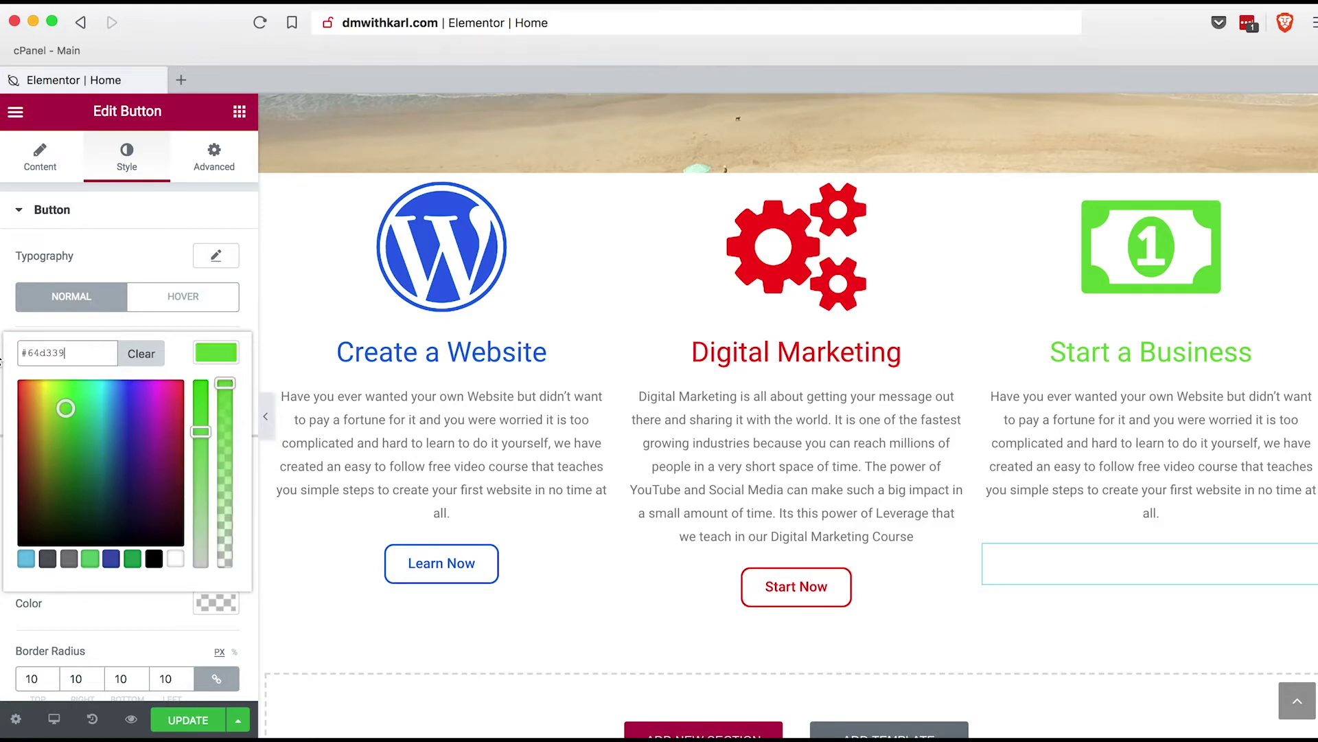
pyautogui.click(208, 352)
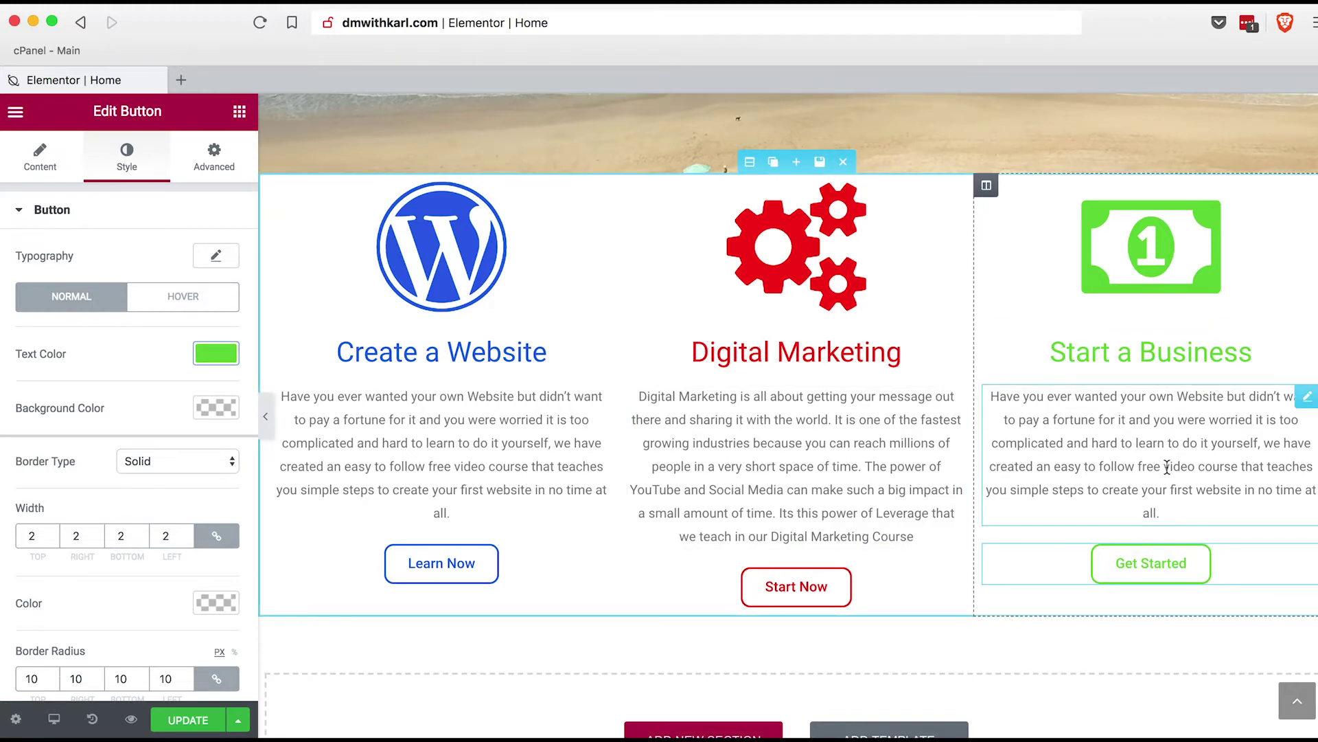
# Paste the 'If you want Freedom in your life…' paragraph over the third column's old text
pyautogui.click(1177, 494)
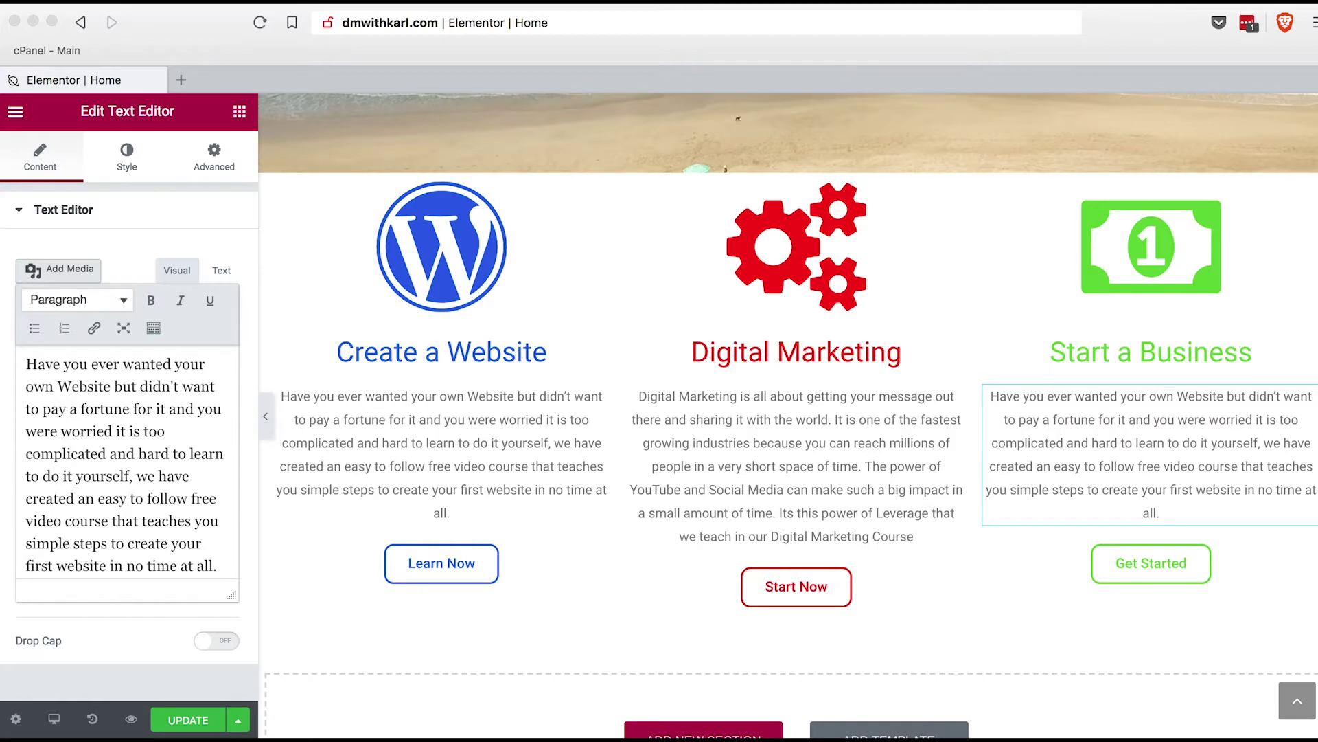
pyautogui.click(168, 512)
pyautogui.scroll(-1, 168, 513)
pyautogui.moveTo(217, 548); pyautogui.dragTo(11, 351)
pyautogui.write('If you want Freedom in your life then the best way to get this Freedom is to start an online Business. We have a course that will show you exactly how we got started online and how we made money with our online business, our course has simple easy steps to follow that will bring you big results.')
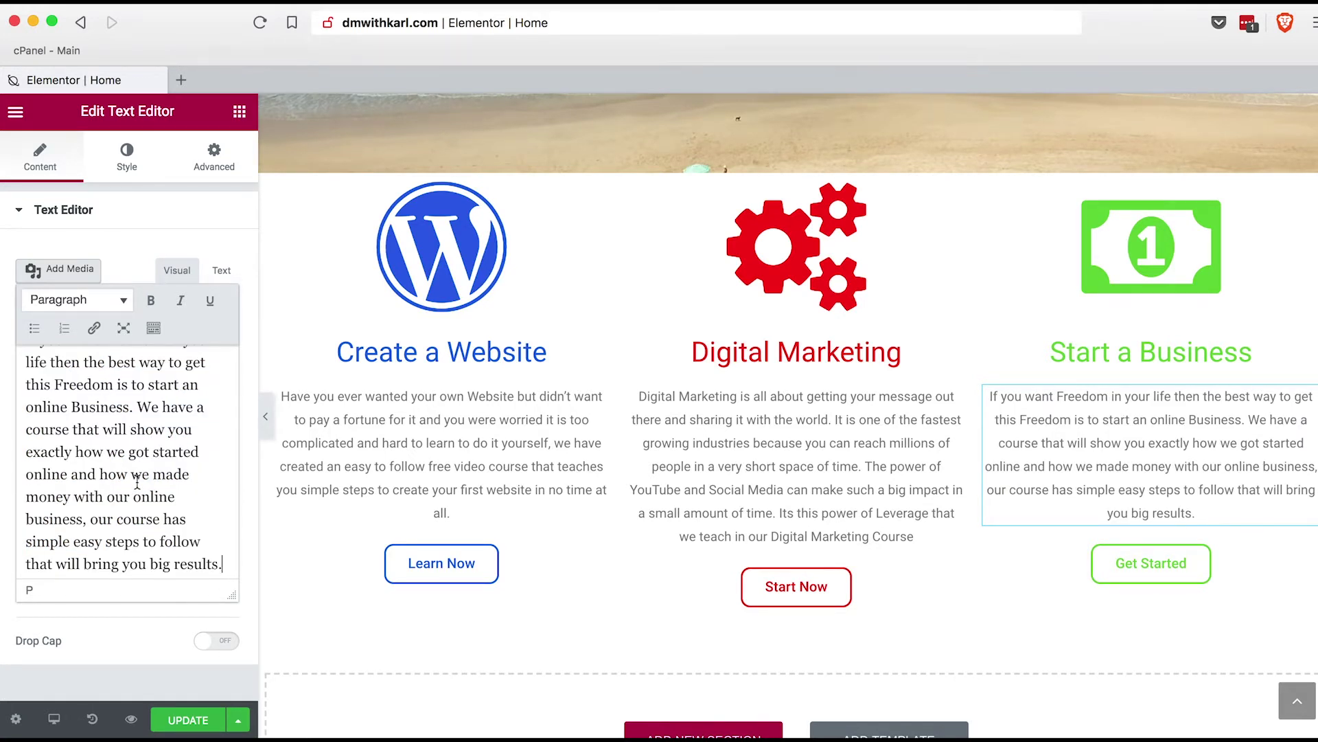
pyautogui.click(1210, 512)
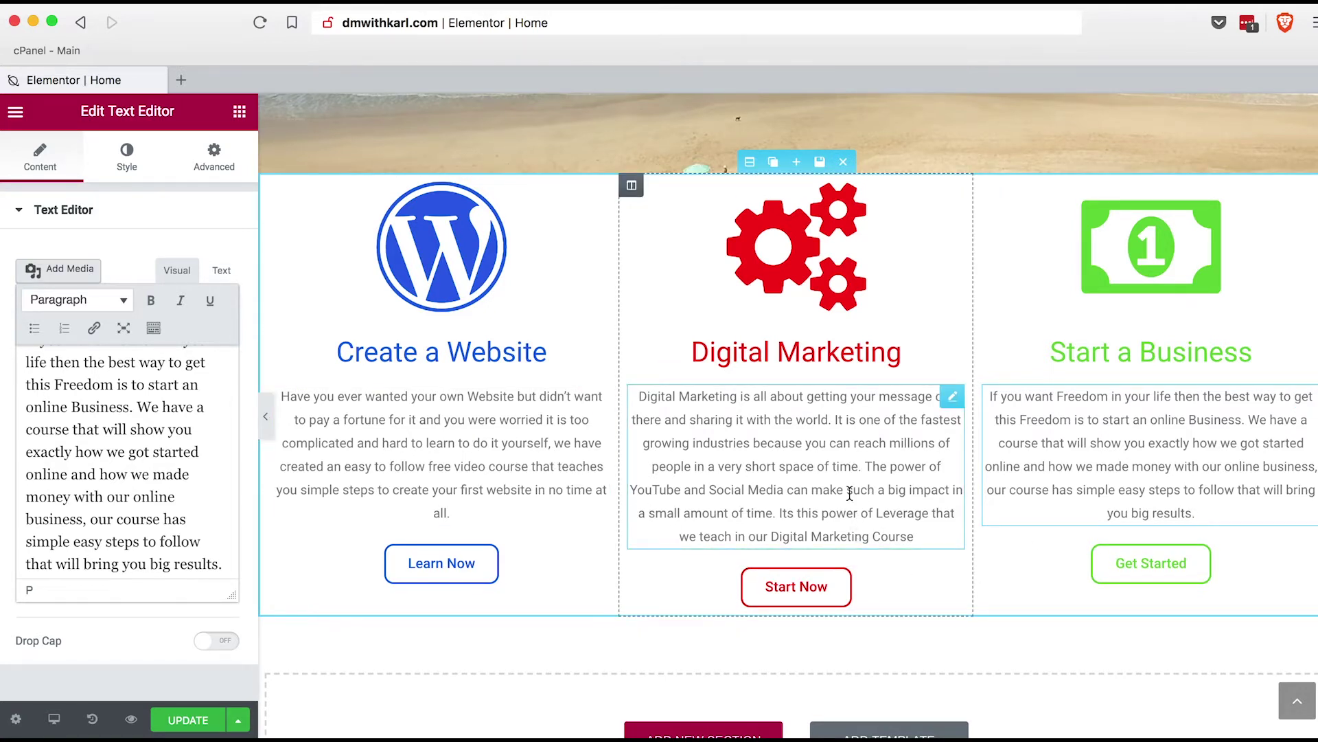
# Unlink the Create a Website paragraph's padding and set small top and bottom values
pyautogui.click(479, 508)
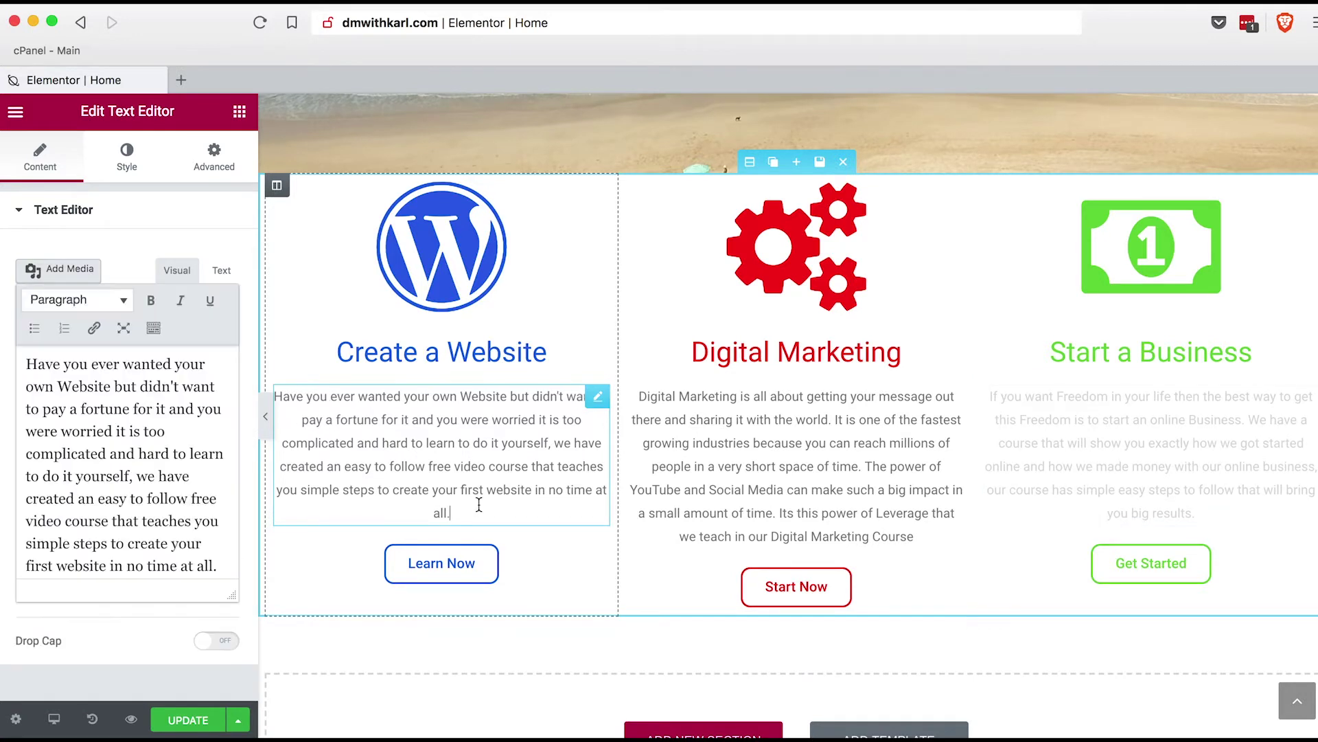
pyautogui.click(213, 159)
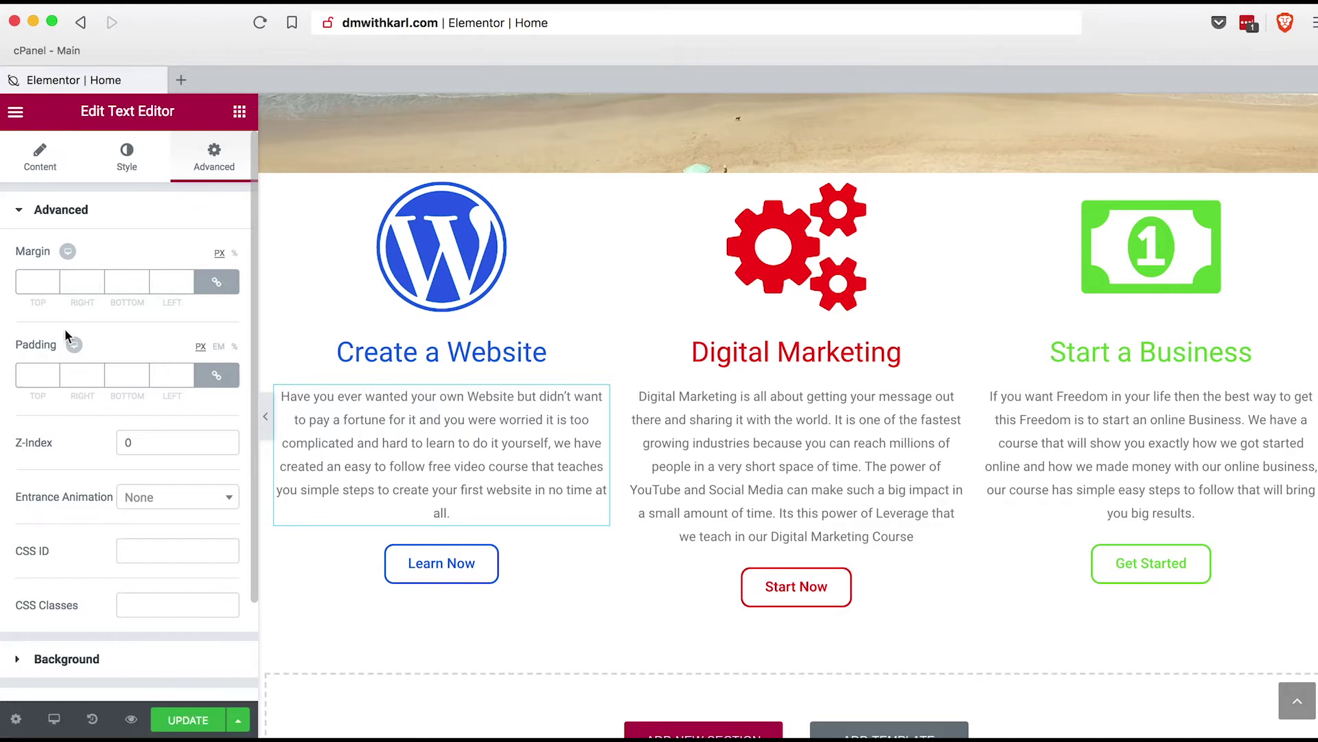
pyautogui.click(218, 385)
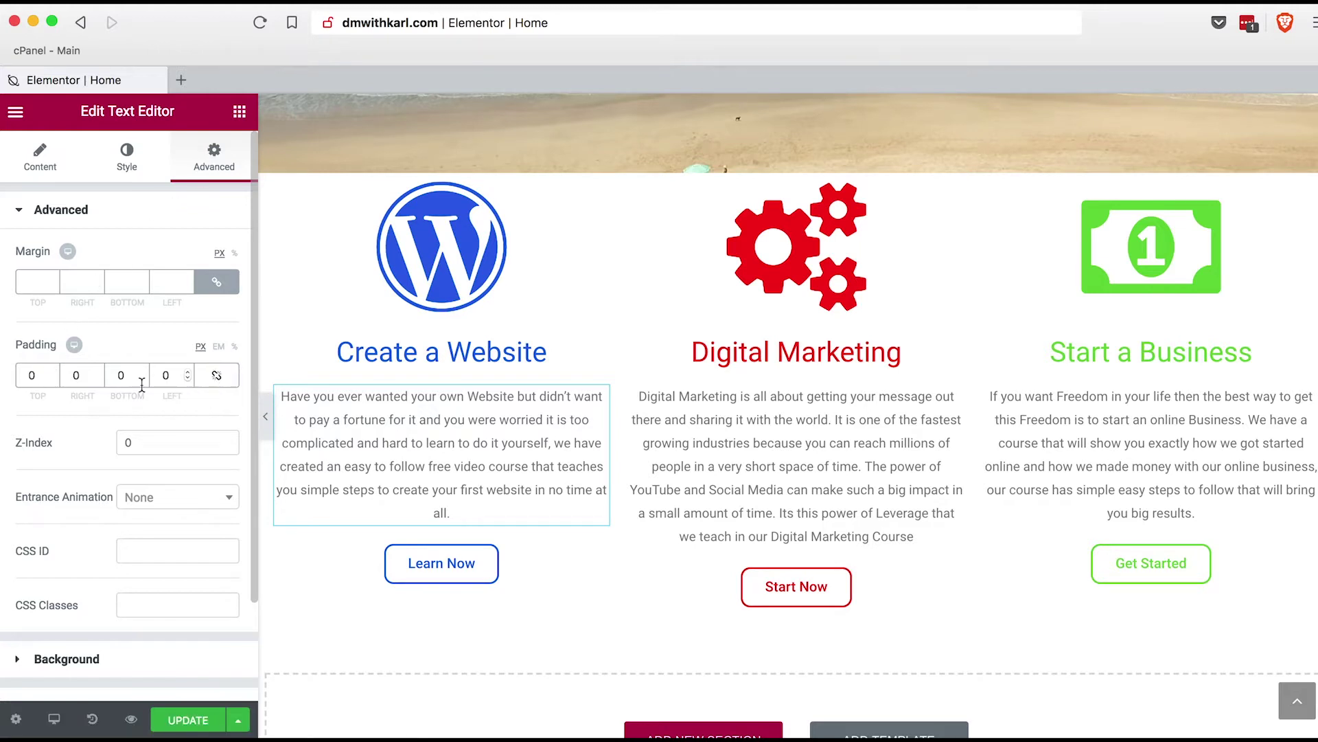
pyautogui.click(36, 375)
pyautogui.write('10')
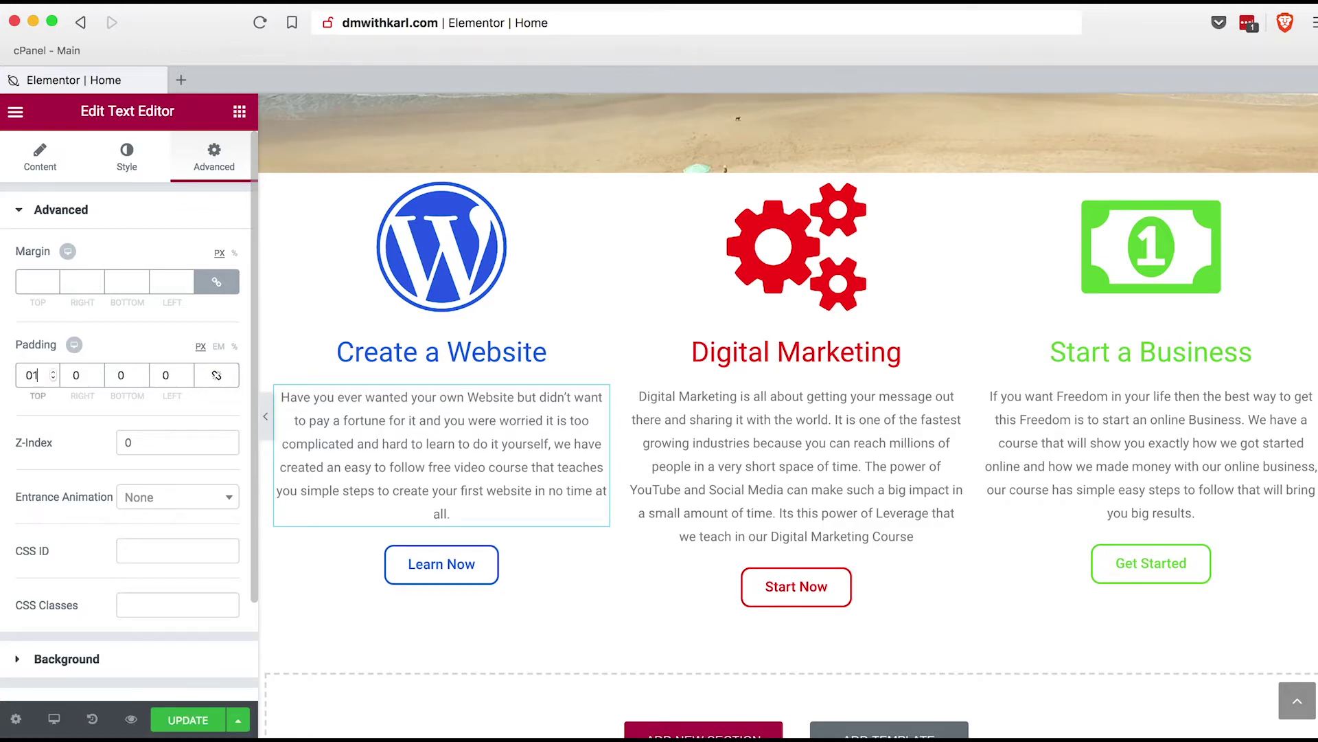
pyautogui.click(29, 374)
pyautogui.press('BackSpace')
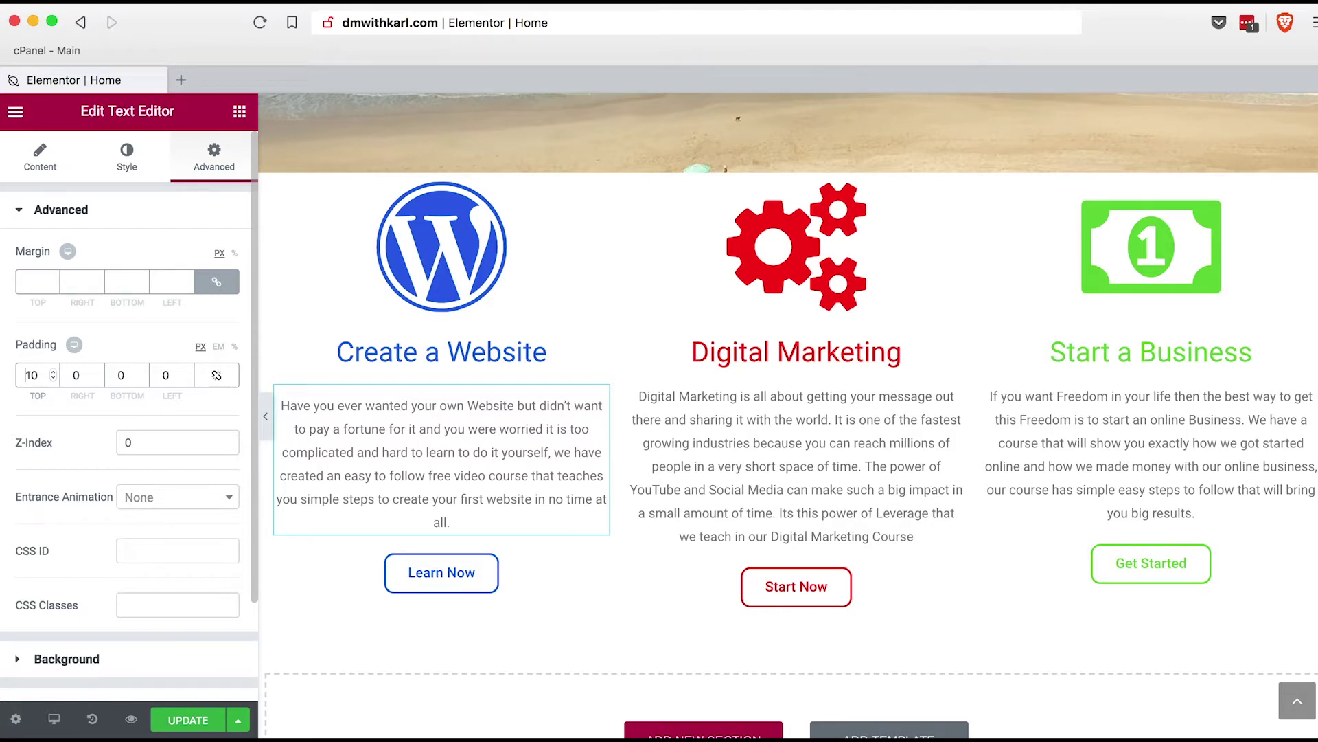
pyautogui.click(121, 375)
pyautogui.write('1')
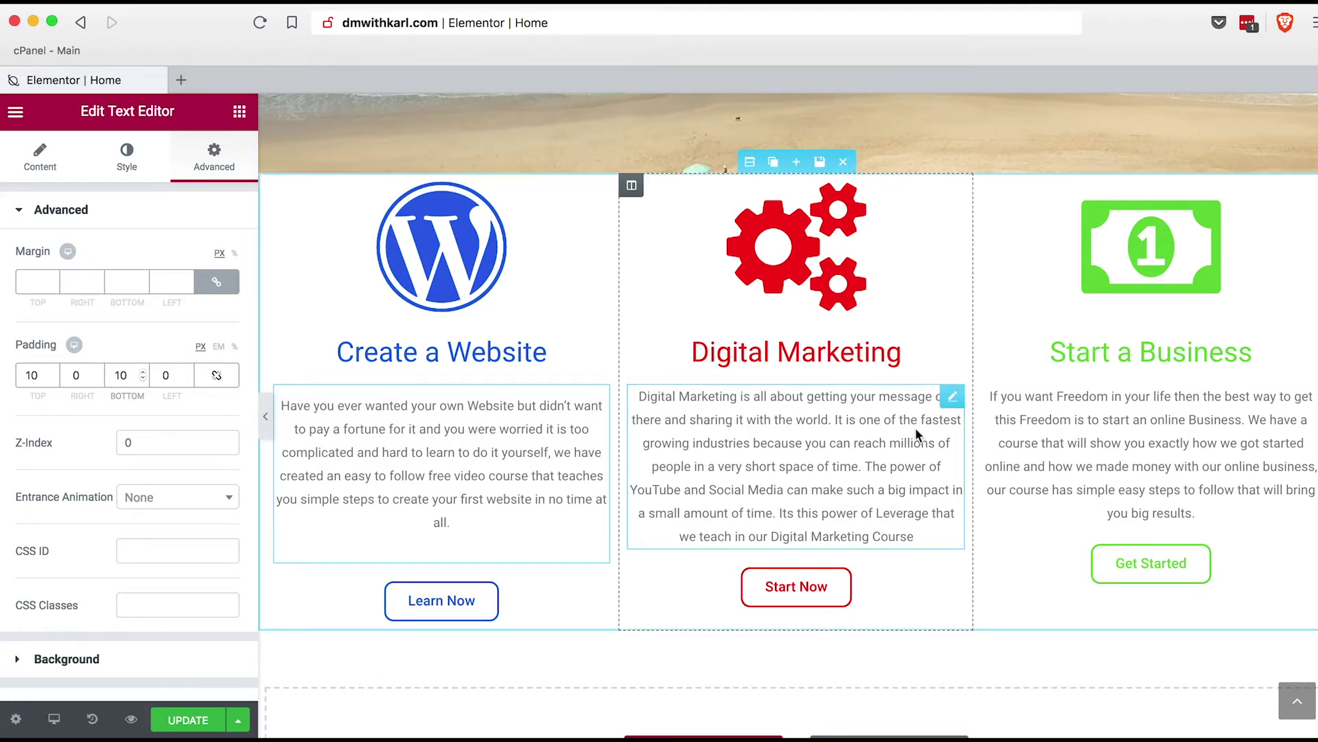
# Unlink the Start a Business text's padding, setting top 5 and trying bottom values
pyautogui.click(1097, 473)
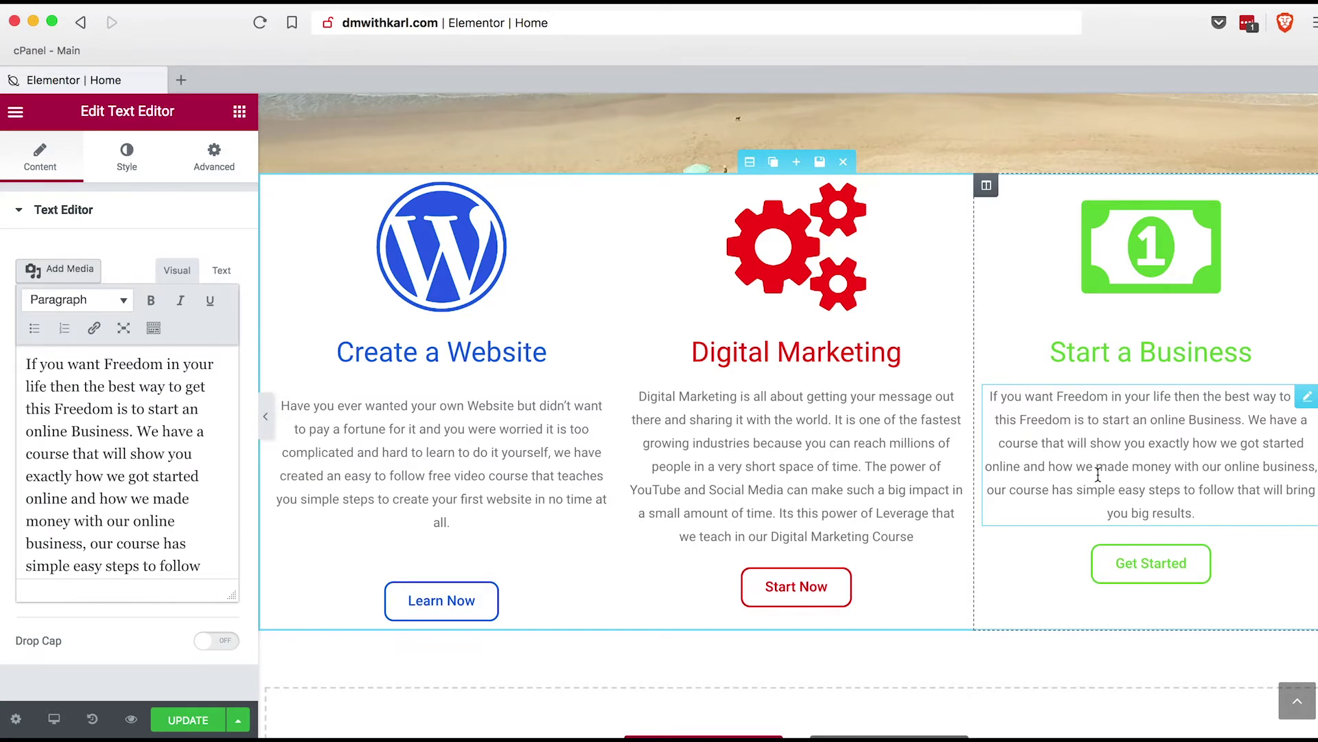
pyautogui.click(214, 156)
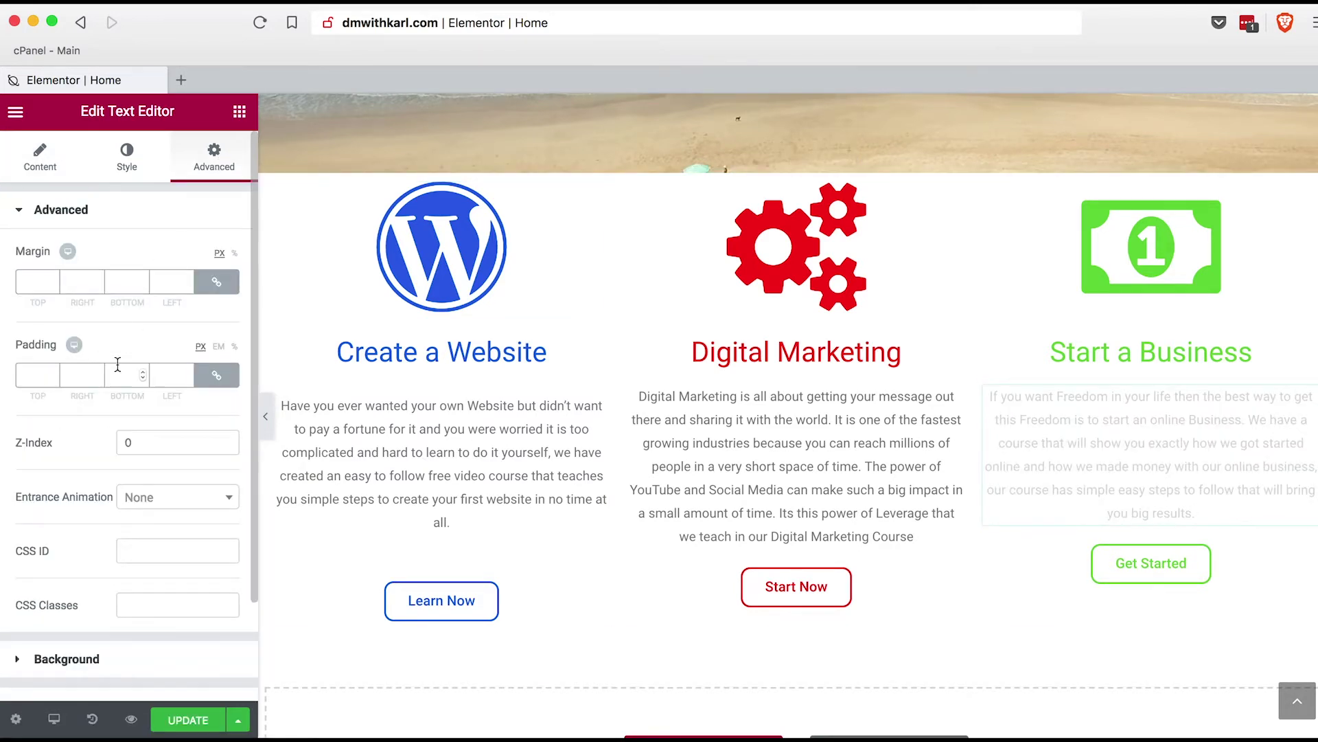
pyautogui.click(216, 375)
pyautogui.doubleClick(30, 375)
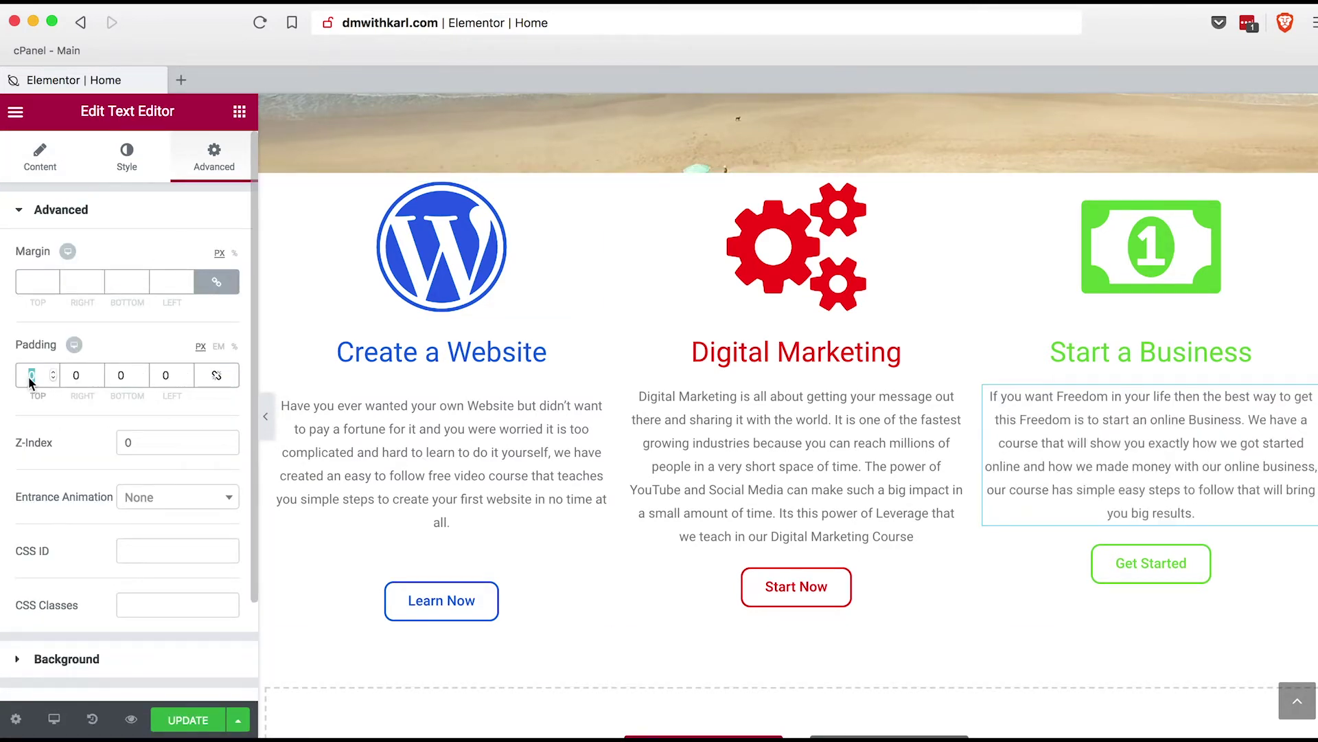
pyautogui.write('5')
pyautogui.click(131, 375)
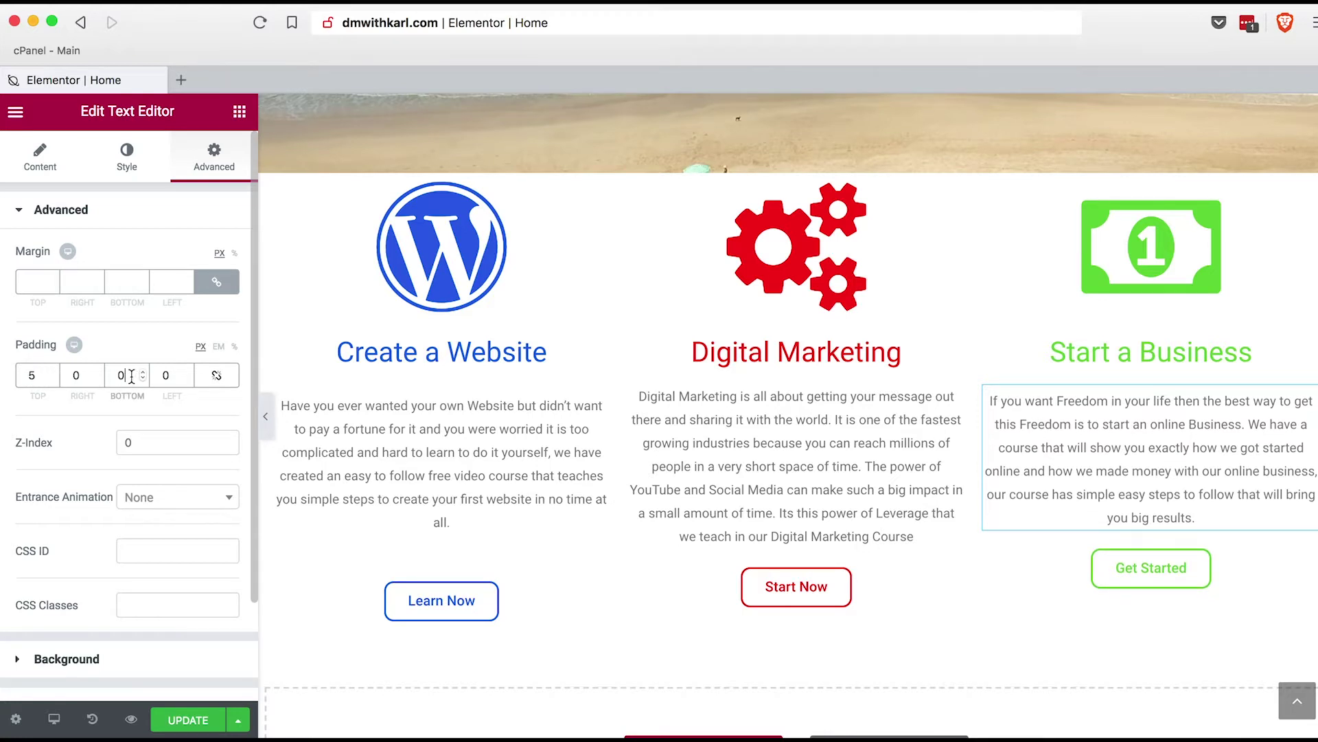
pyautogui.write('5')
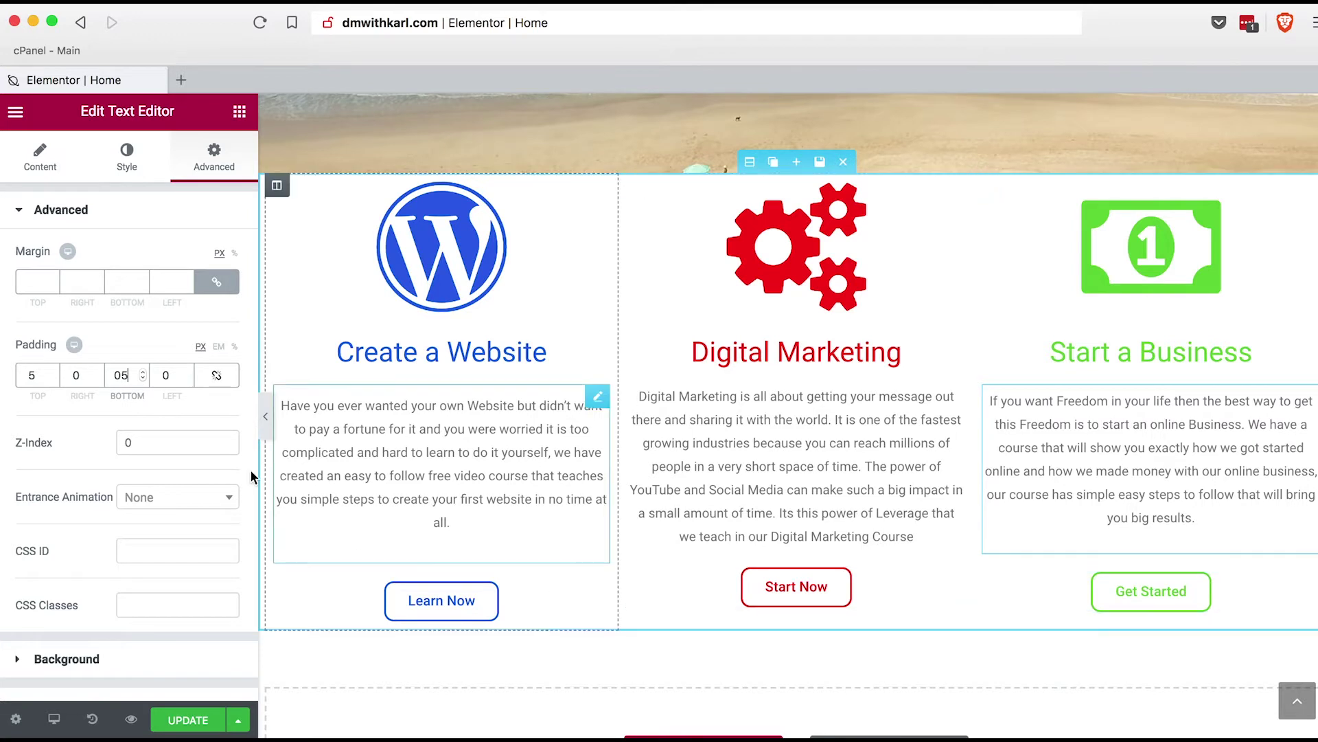
pyautogui.doubleClick(131, 378)
pyautogui.write('07')
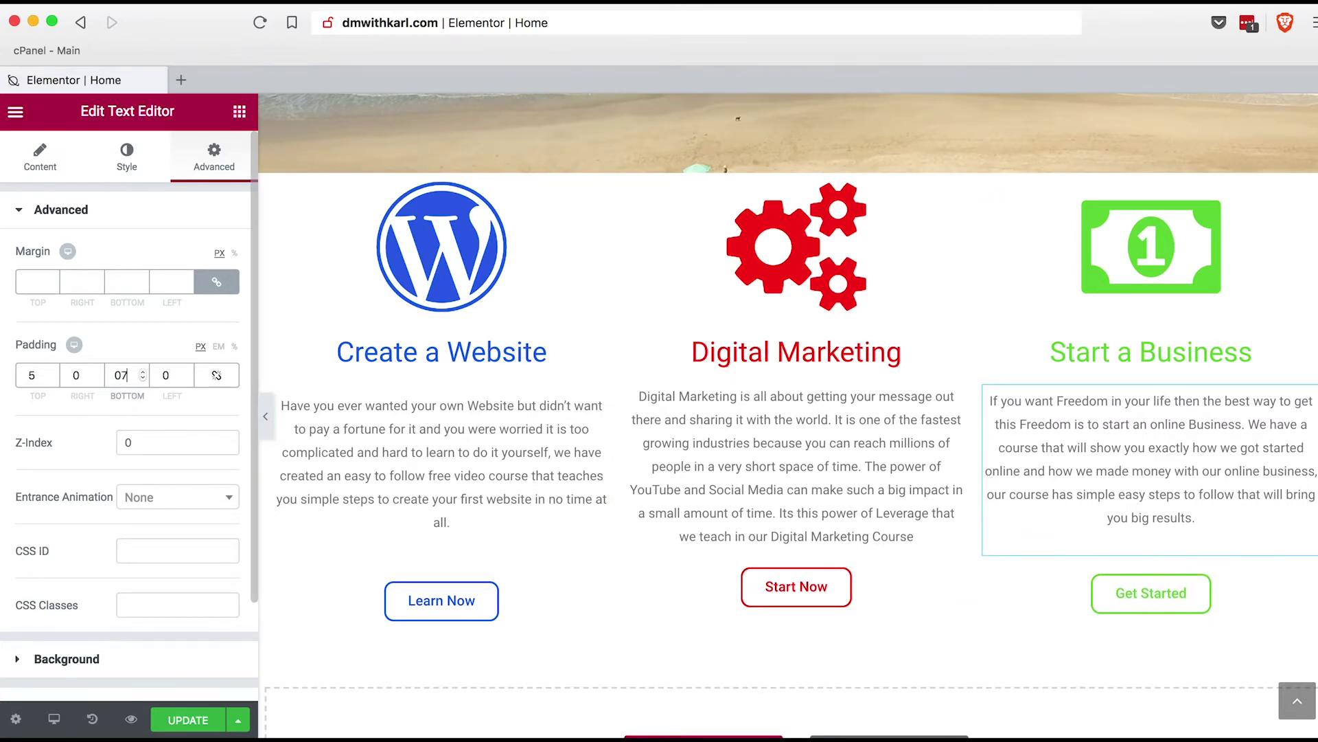
pyautogui.press('BackSpace')
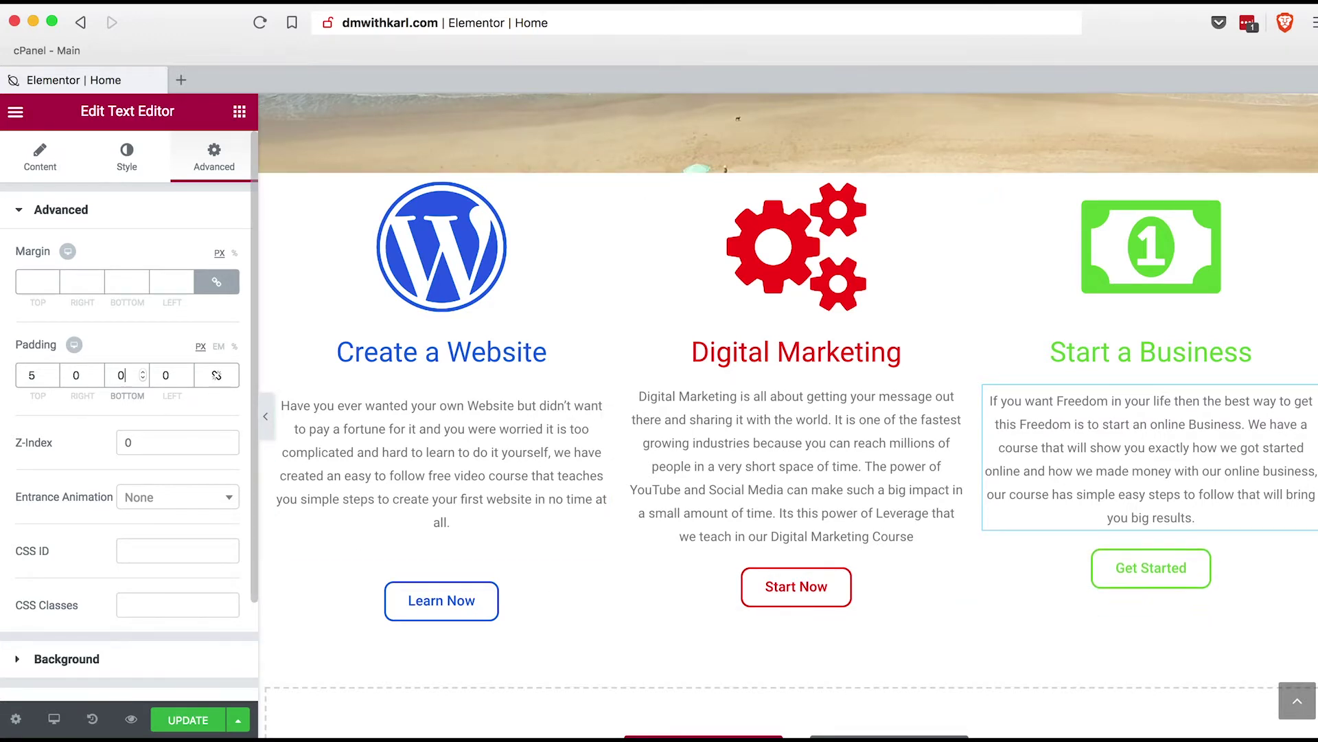
pyautogui.write('10')
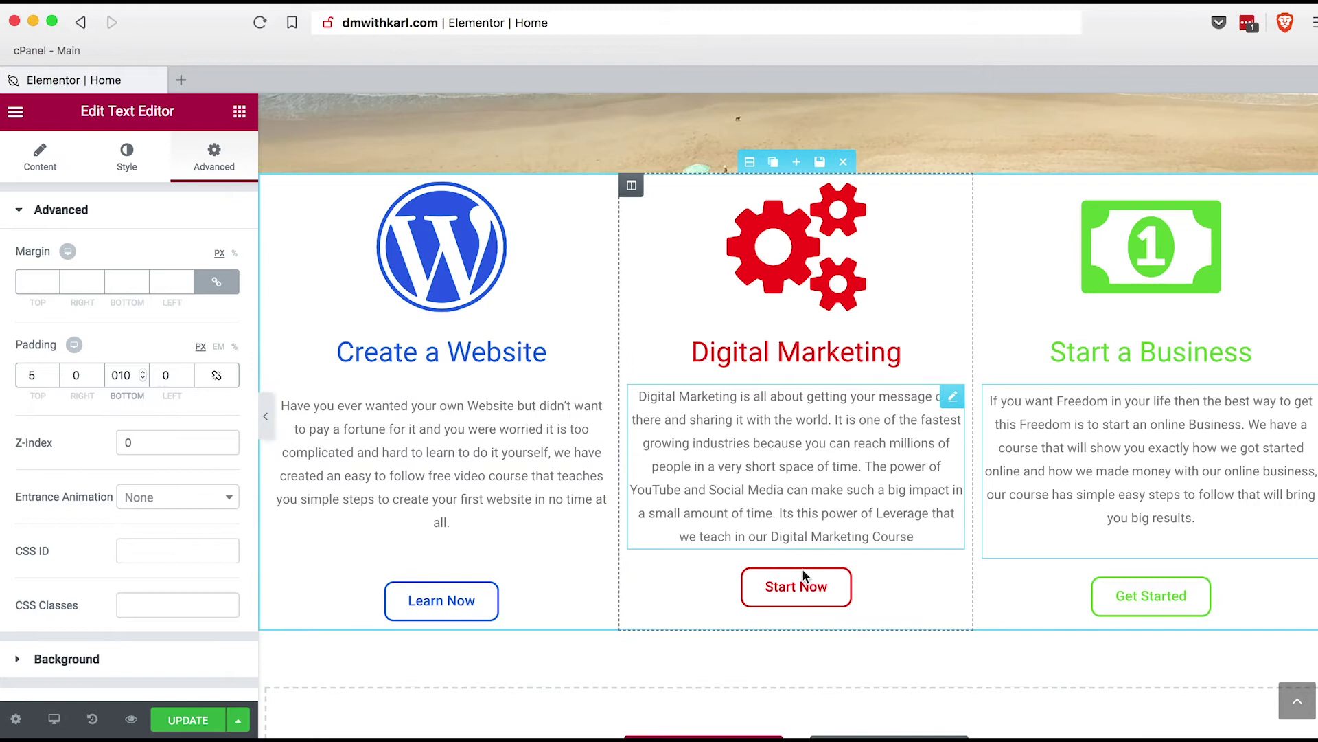
# Try bottom padding values on the Digital Marketing text, then reset it to zero
pyautogui.click(920, 532)
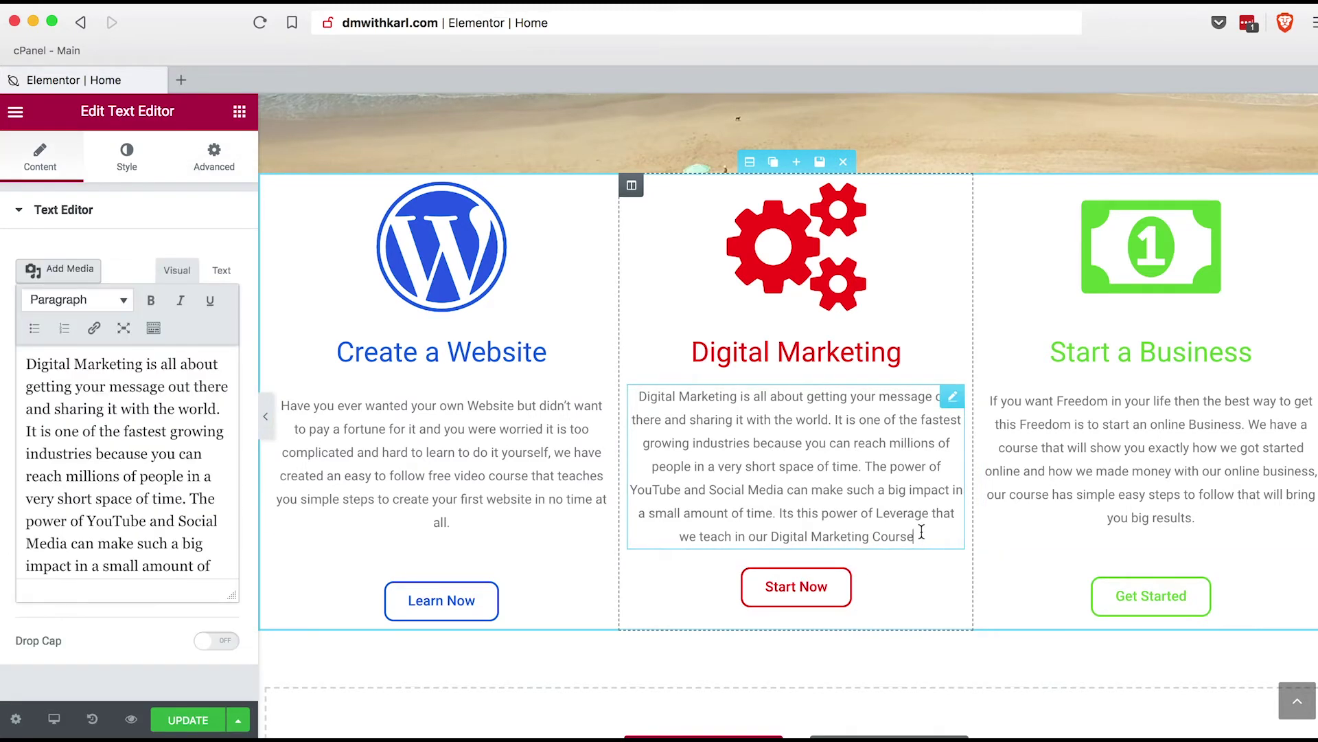
pyautogui.click(202, 157)
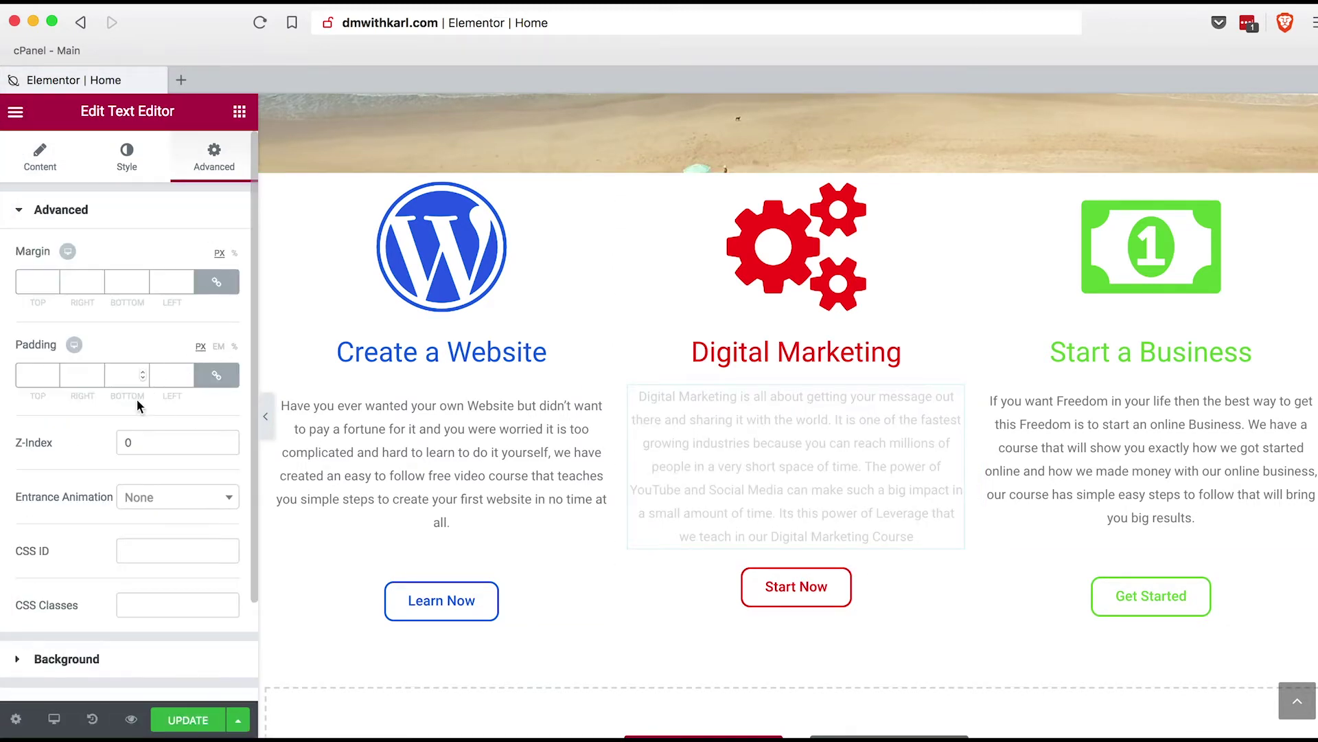
pyautogui.click(216, 375)
pyautogui.click(146, 379)
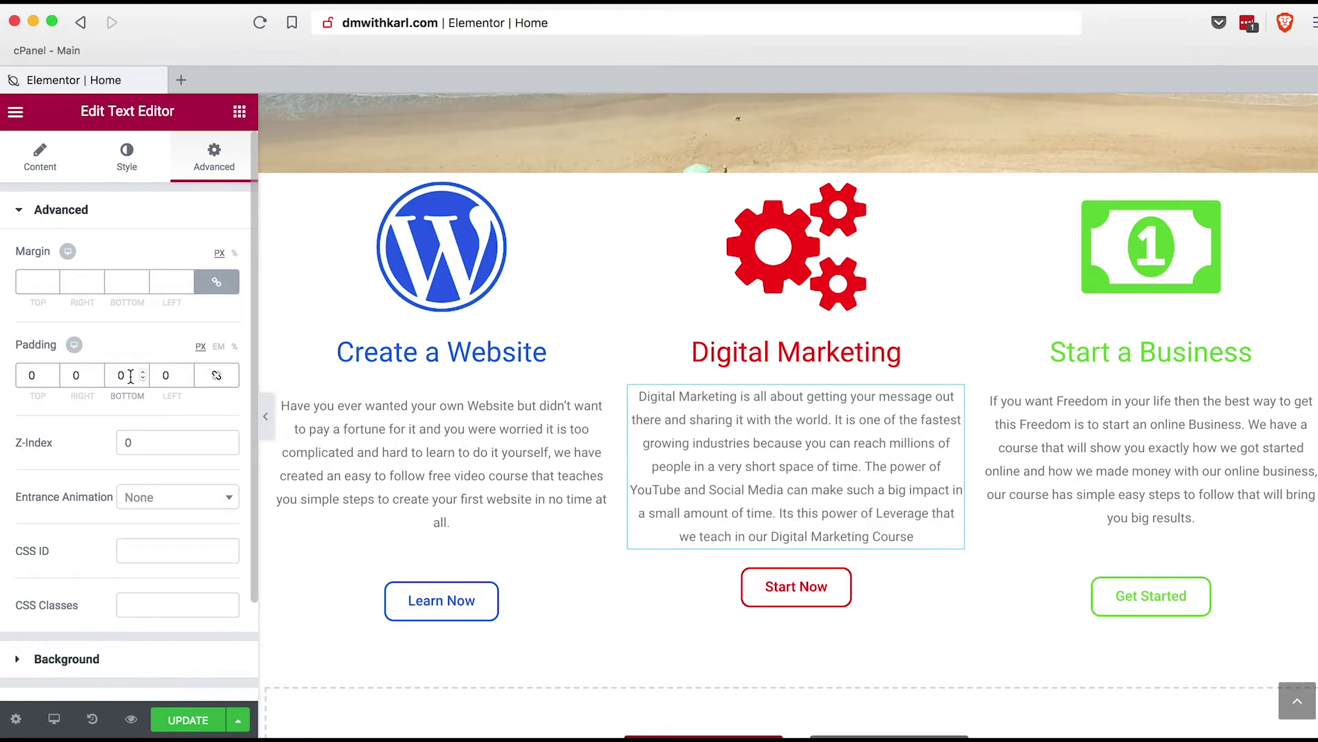
pyautogui.write('5')
pyautogui.press('BackSpace')
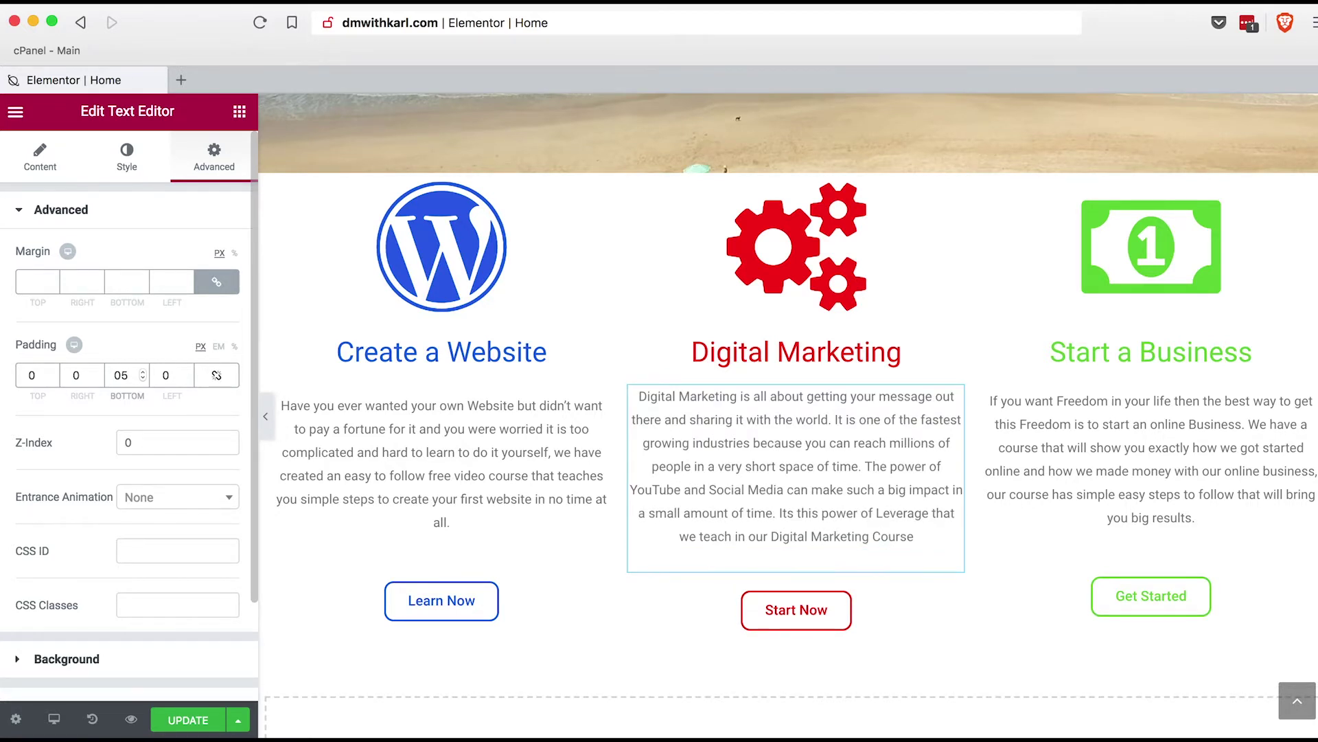
pyautogui.write('3')
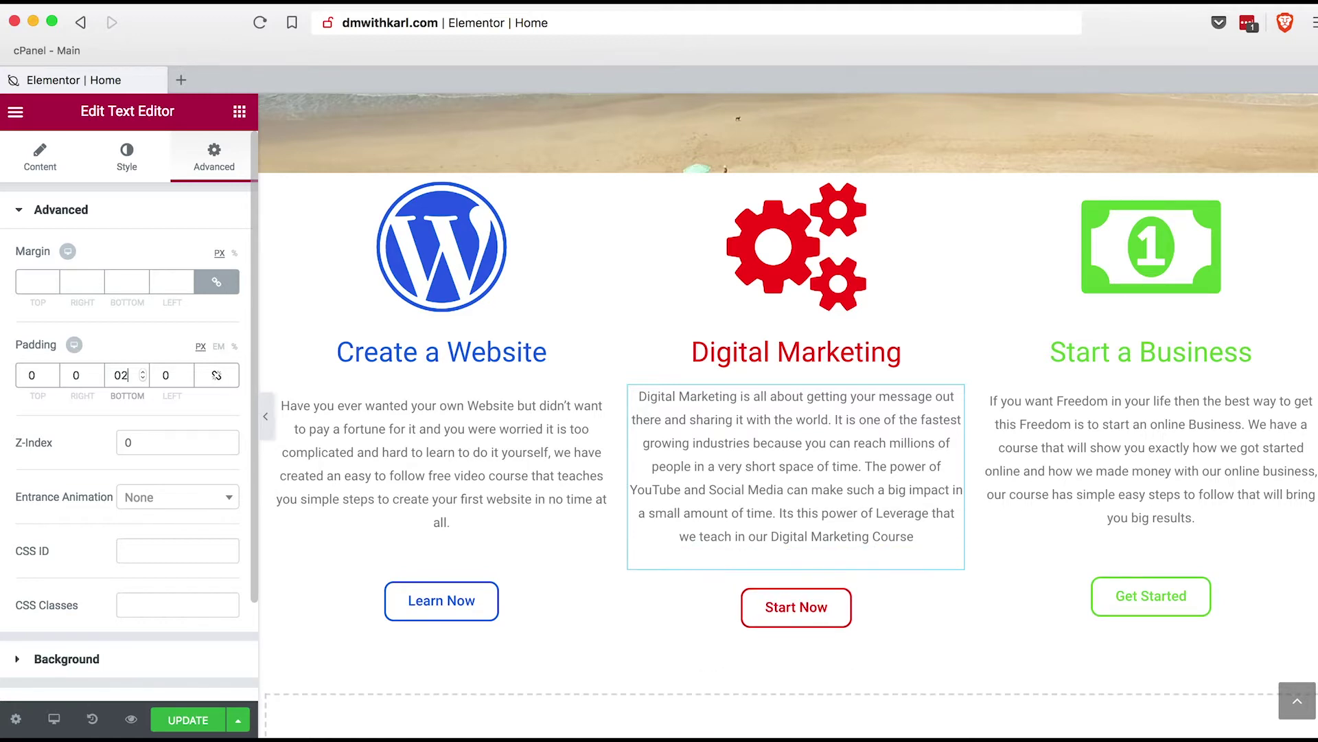
pyautogui.press('BackSpace')
pyautogui.write('1')
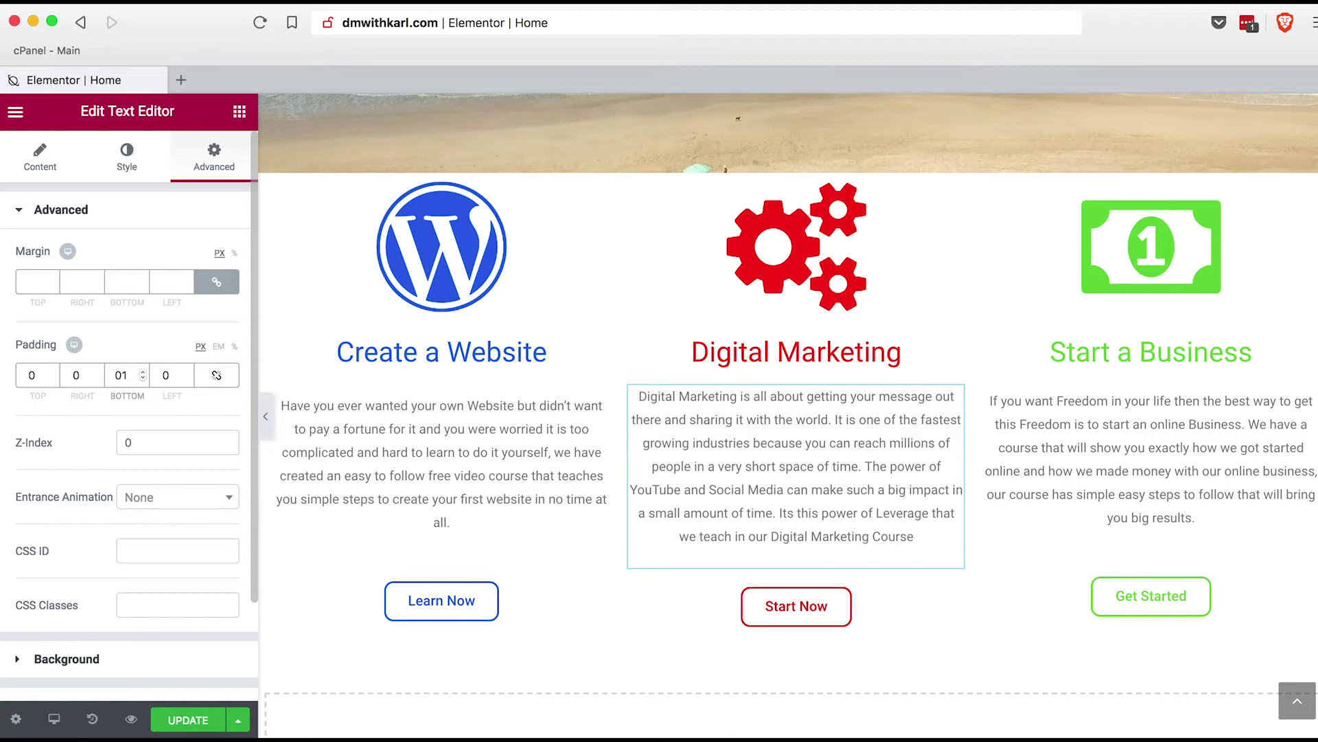
pyautogui.press('BackSpace')
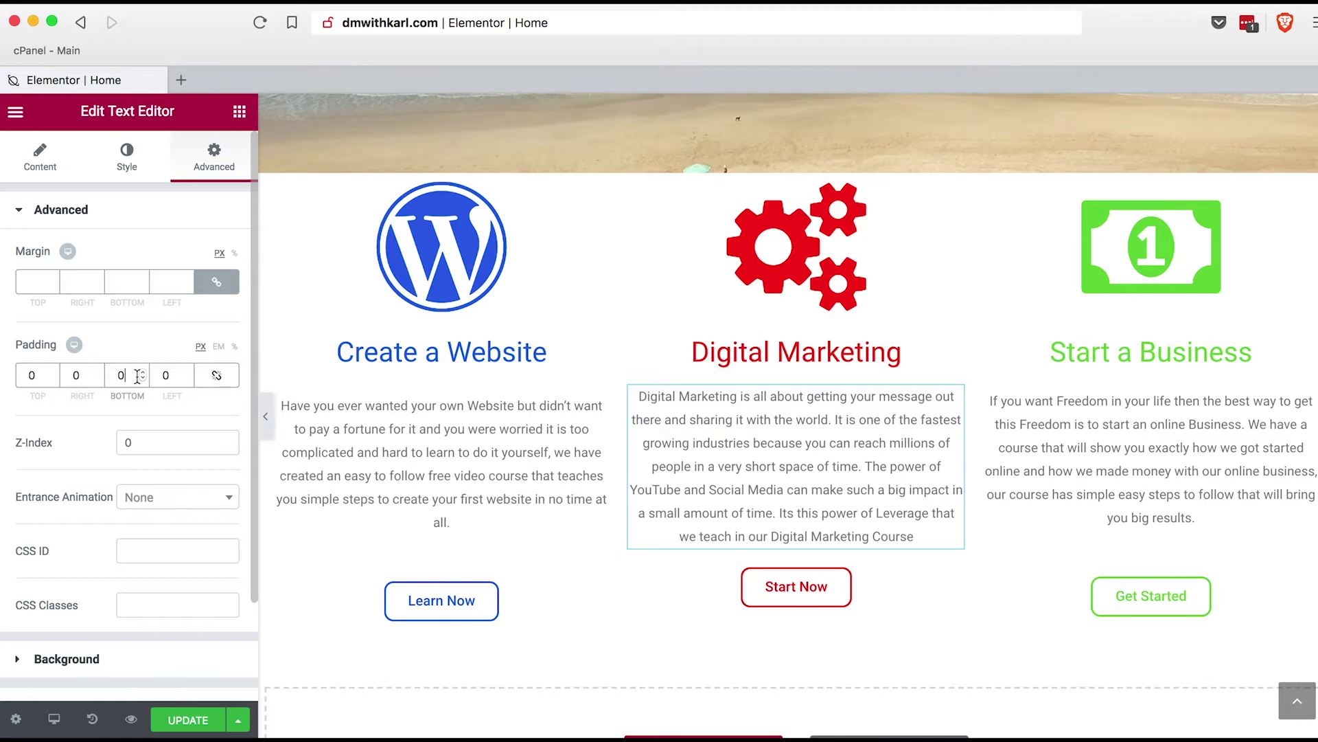
# Test several bottom padding values on the Create a Website text
pyautogui.click(537, 533)
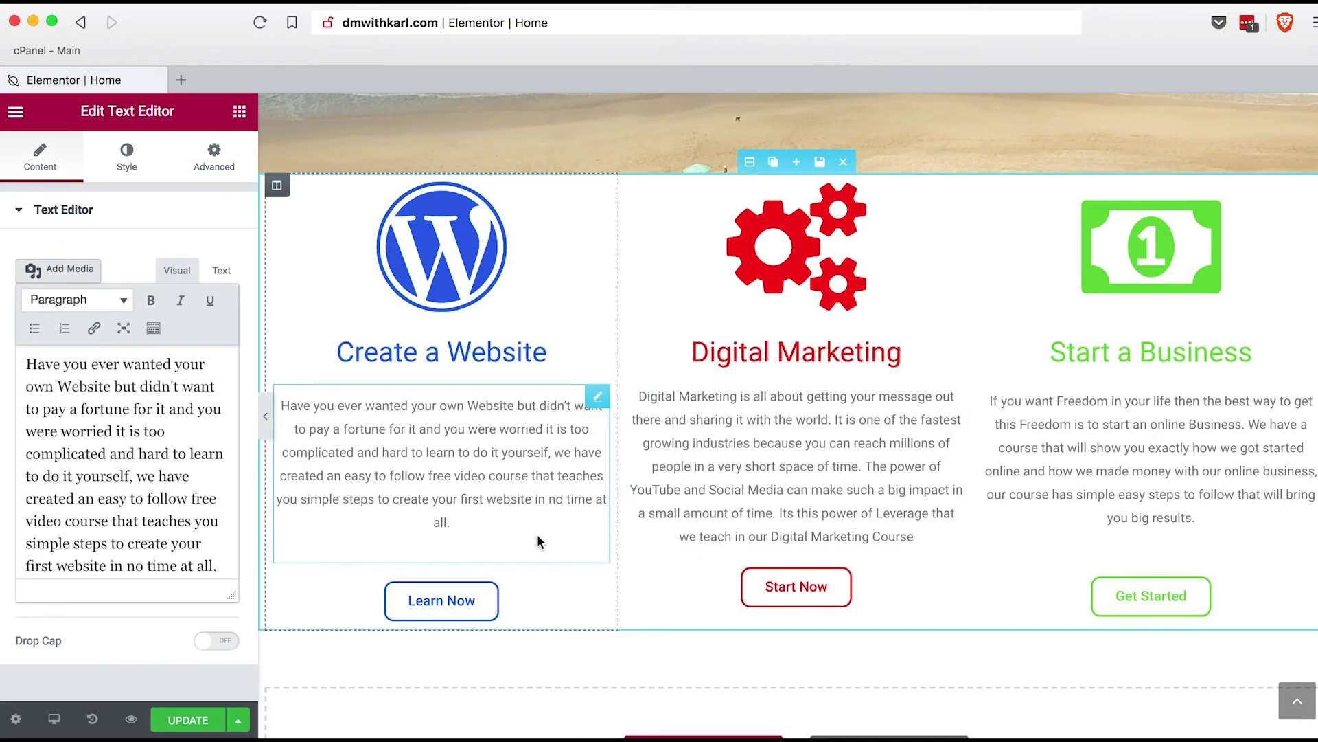
pyautogui.click(214, 154)
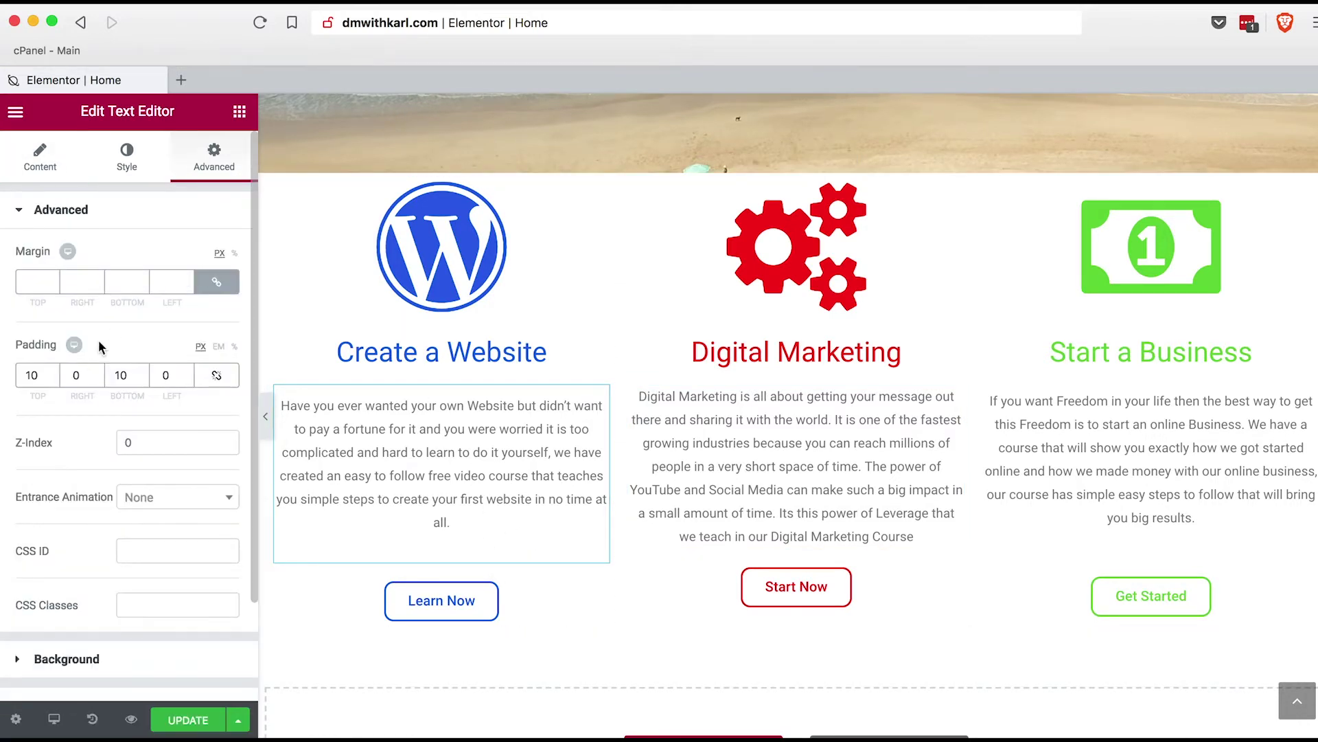
pyautogui.doubleClick(126, 377)
pyautogui.write('09')
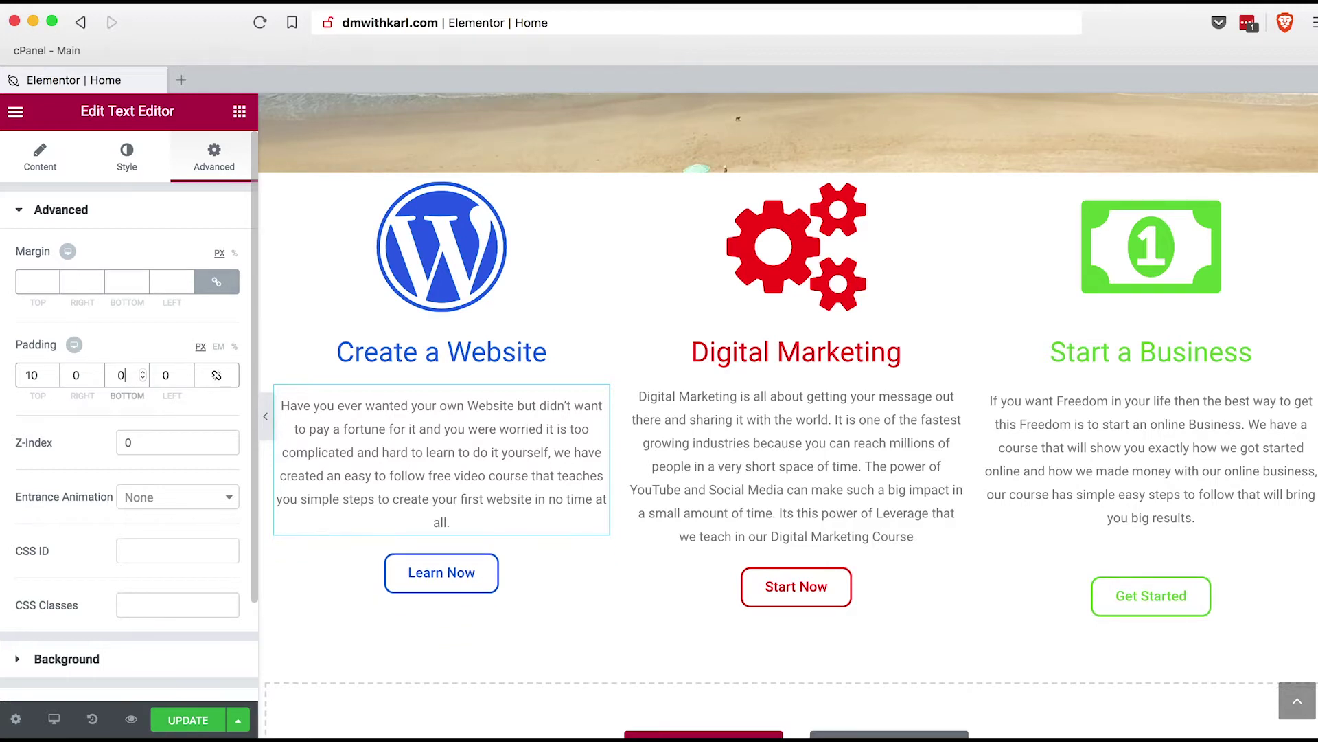
pyautogui.press('BackSpace')
pyautogui.write('8')
pyautogui.press('BackSpace')
pyautogui.write('7')
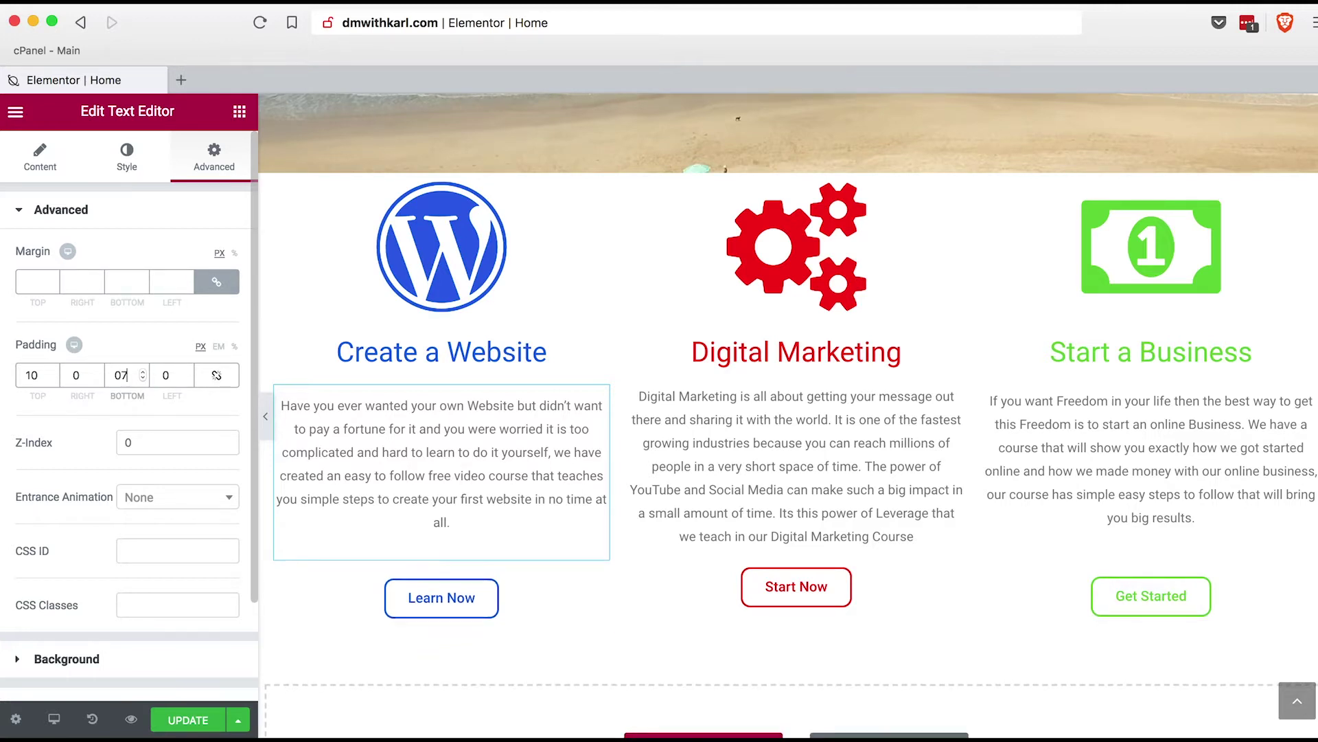
pyautogui.press('BackSpace')
pyautogui.write('6')
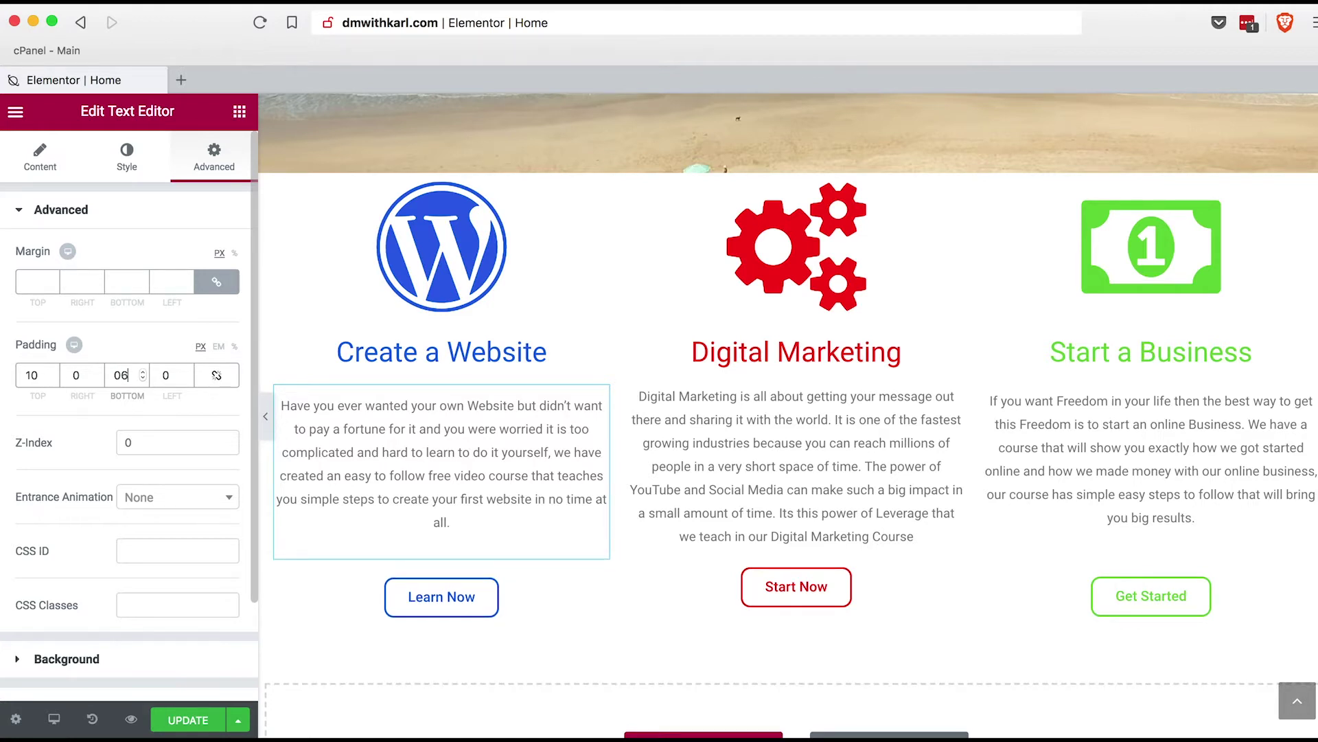
pyautogui.press('BackSpace')
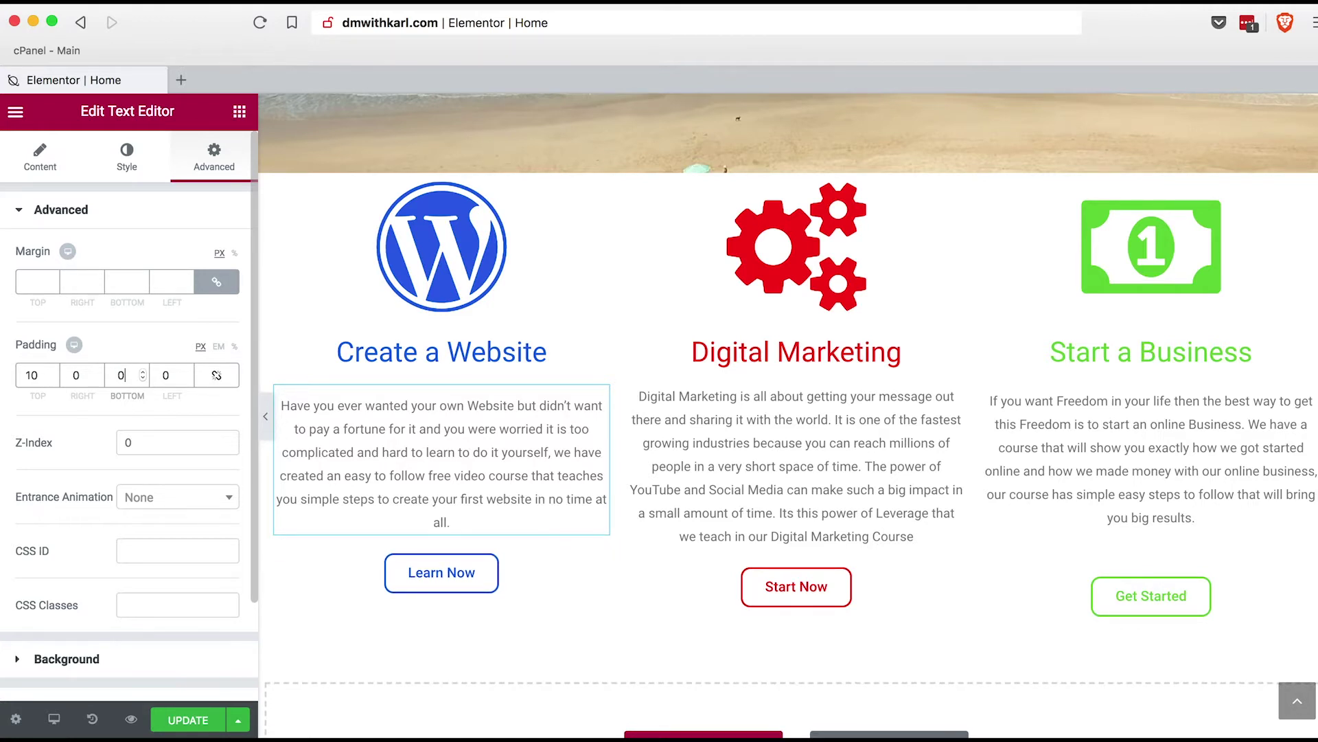
pyautogui.write('5')
pyautogui.press('BackSpace')
pyautogui.write('2')
pyautogui.press('BackSpace')
pyautogui.write('1')
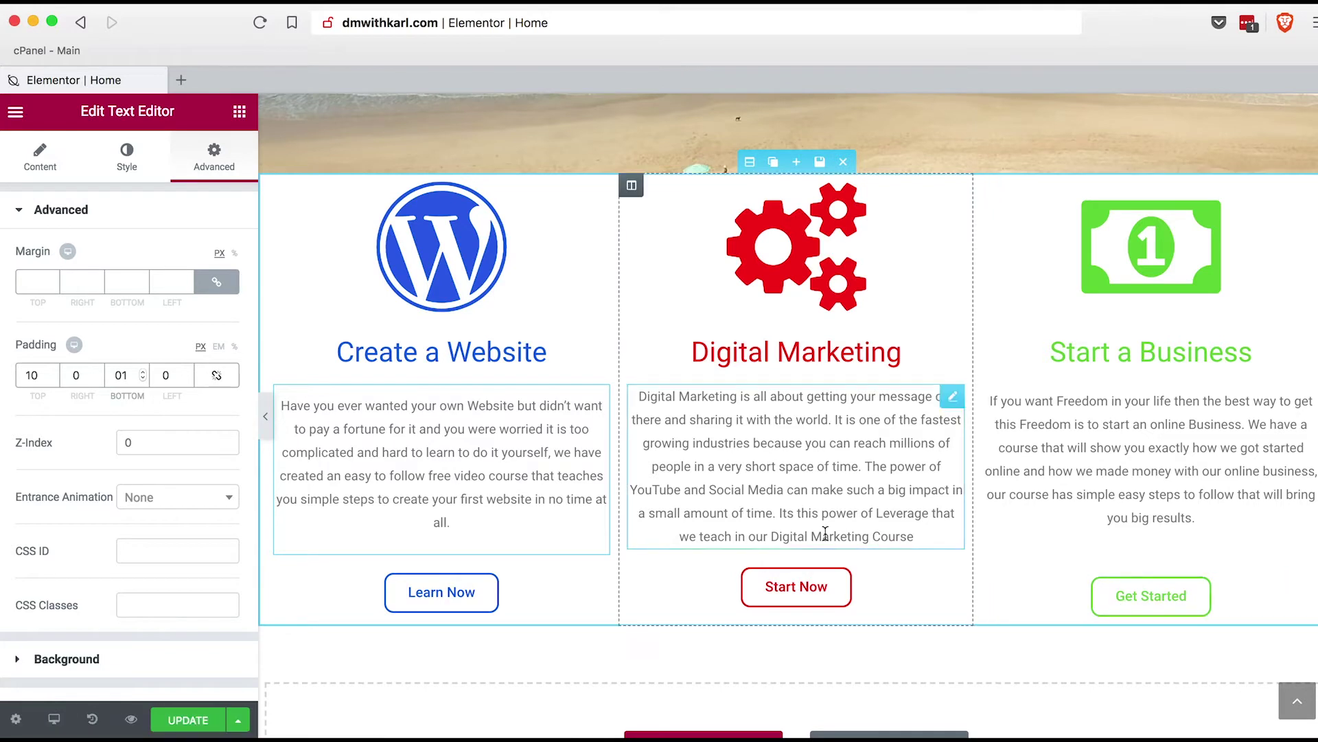
# Set the Digital Marketing text's bottom padding to 1
pyautogui.click(851, 533)
pyautogui.click(214, 158)
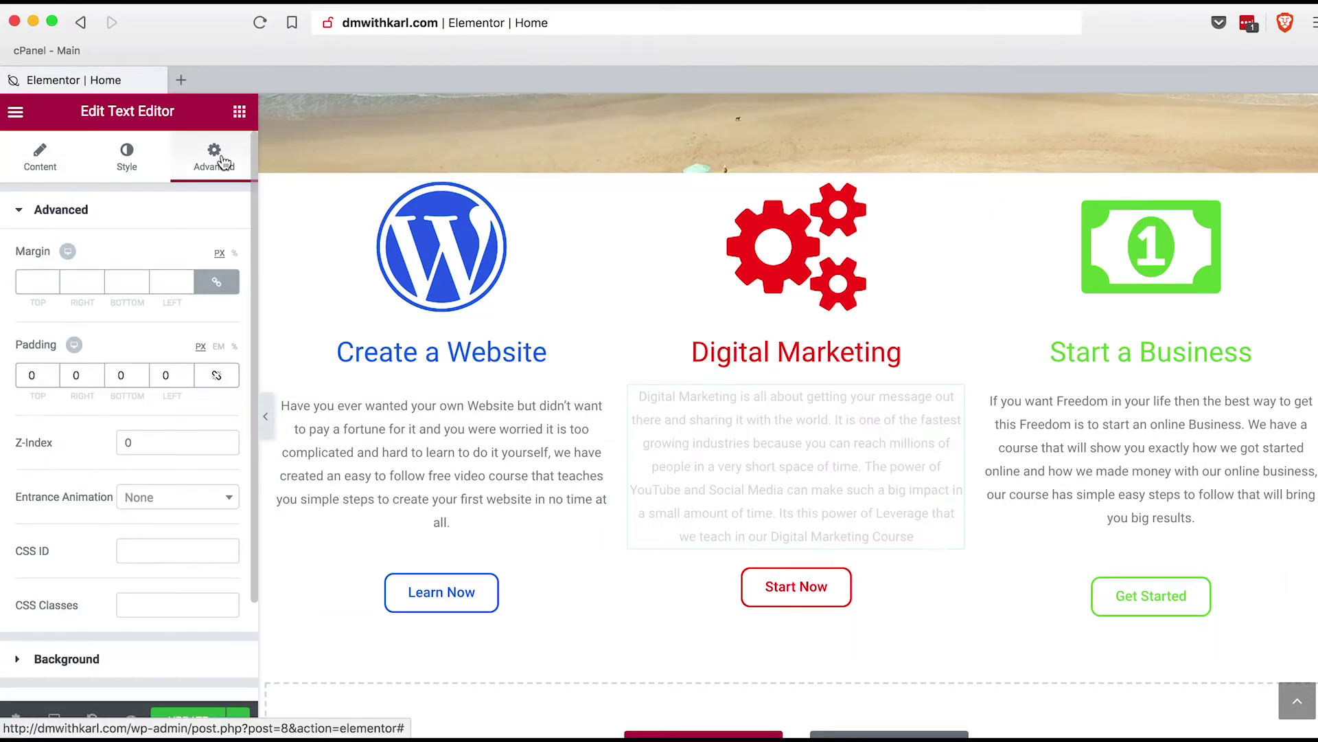
pyautogui.click(130, 374)
pyautogui.write('1')
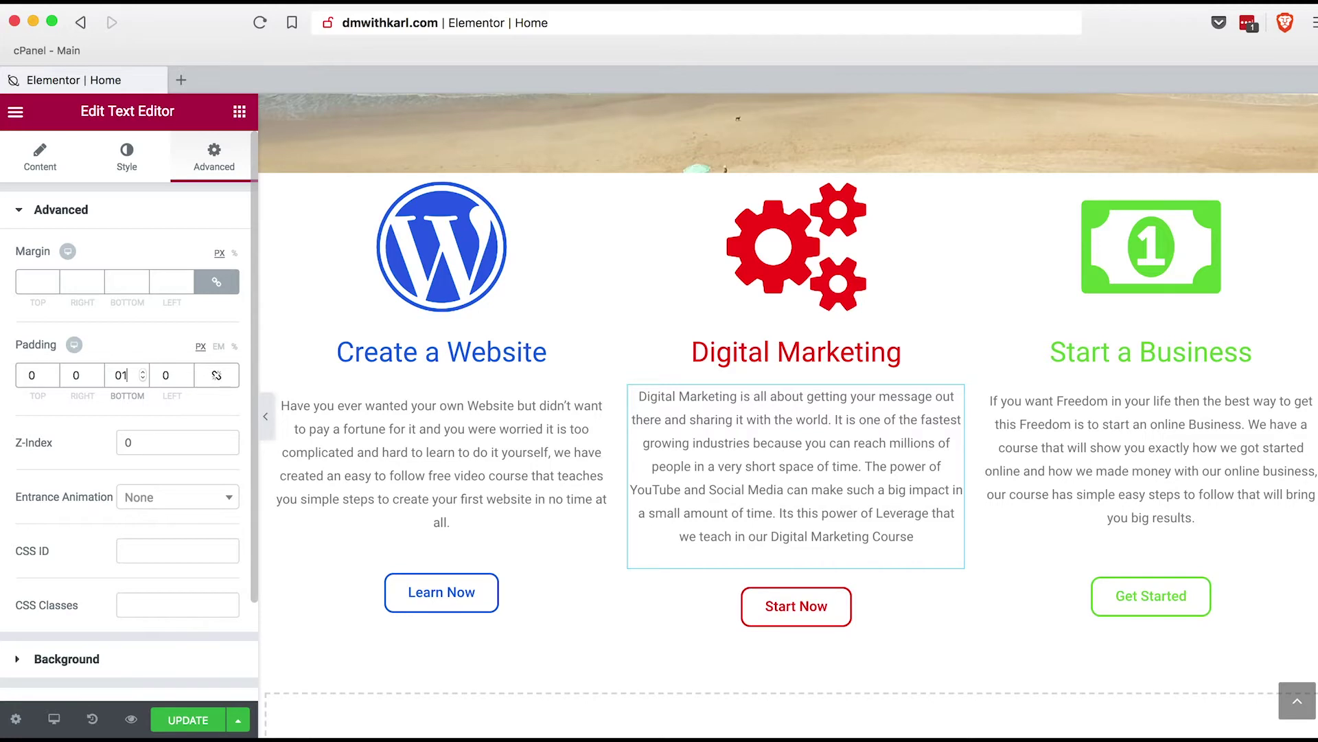
# Settle the Create a Website text's bottom padding at 14 px
pyautogui.click(525, 525)
pyautogui.click(211, 153)
pyautogui.click(129, 376)
pyautogui.write('1')
pyautogui.press('BackSpace')
pyautogui.write('2')
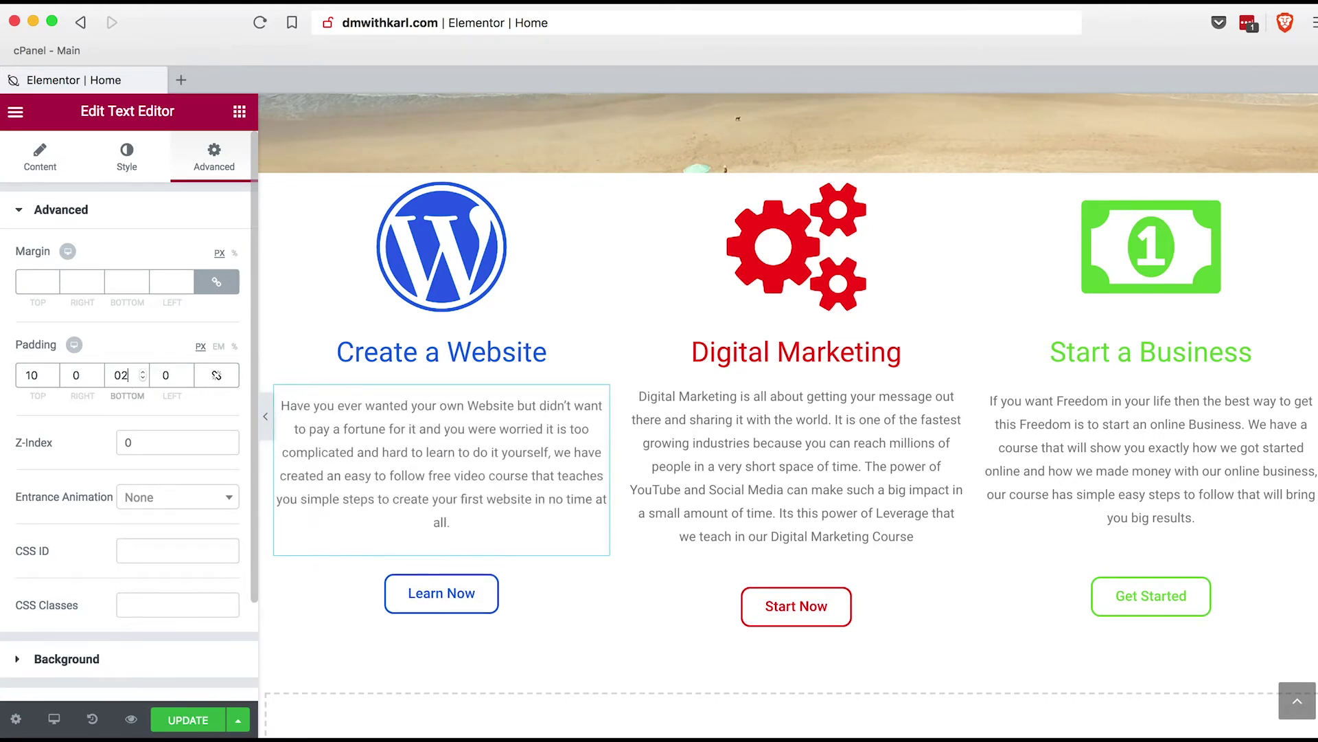
pyautogui.press('BackSpace')
pyautogui.write('3')
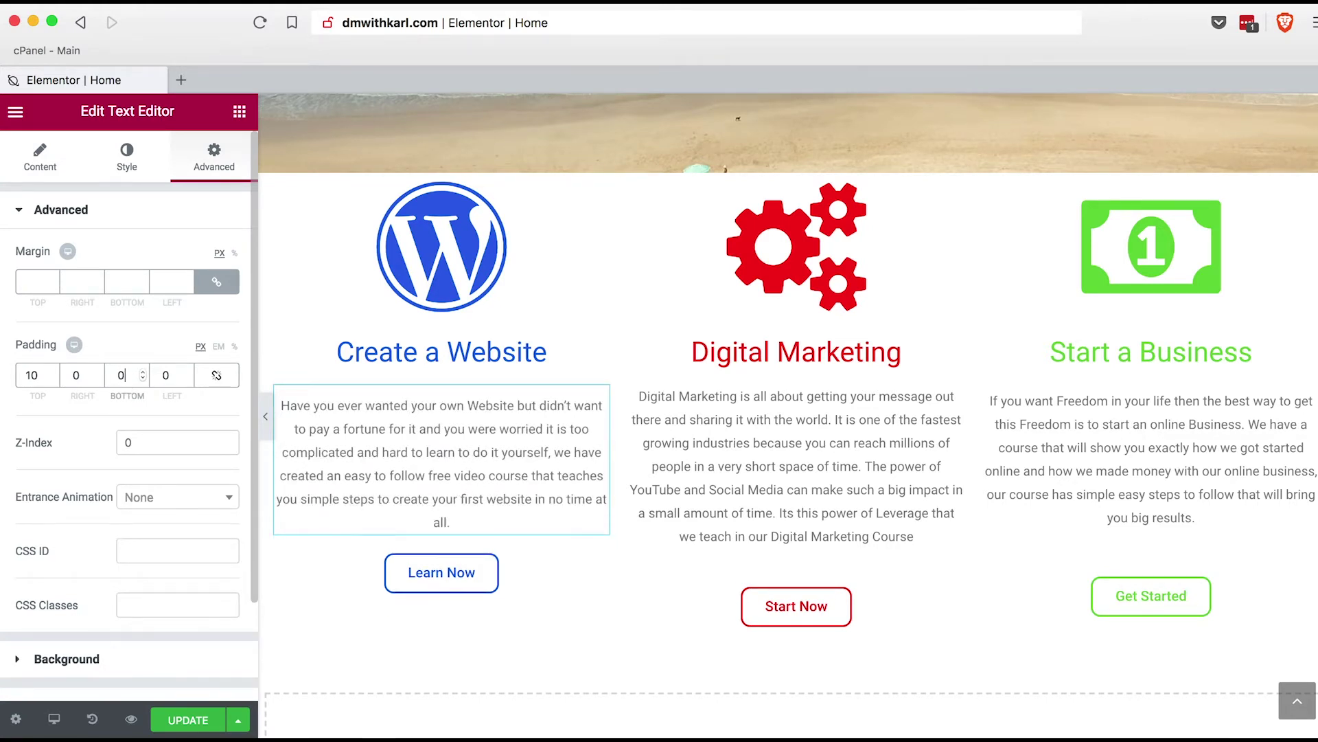
pyautogui.press('BackSpace')
pyautogui.write('5')
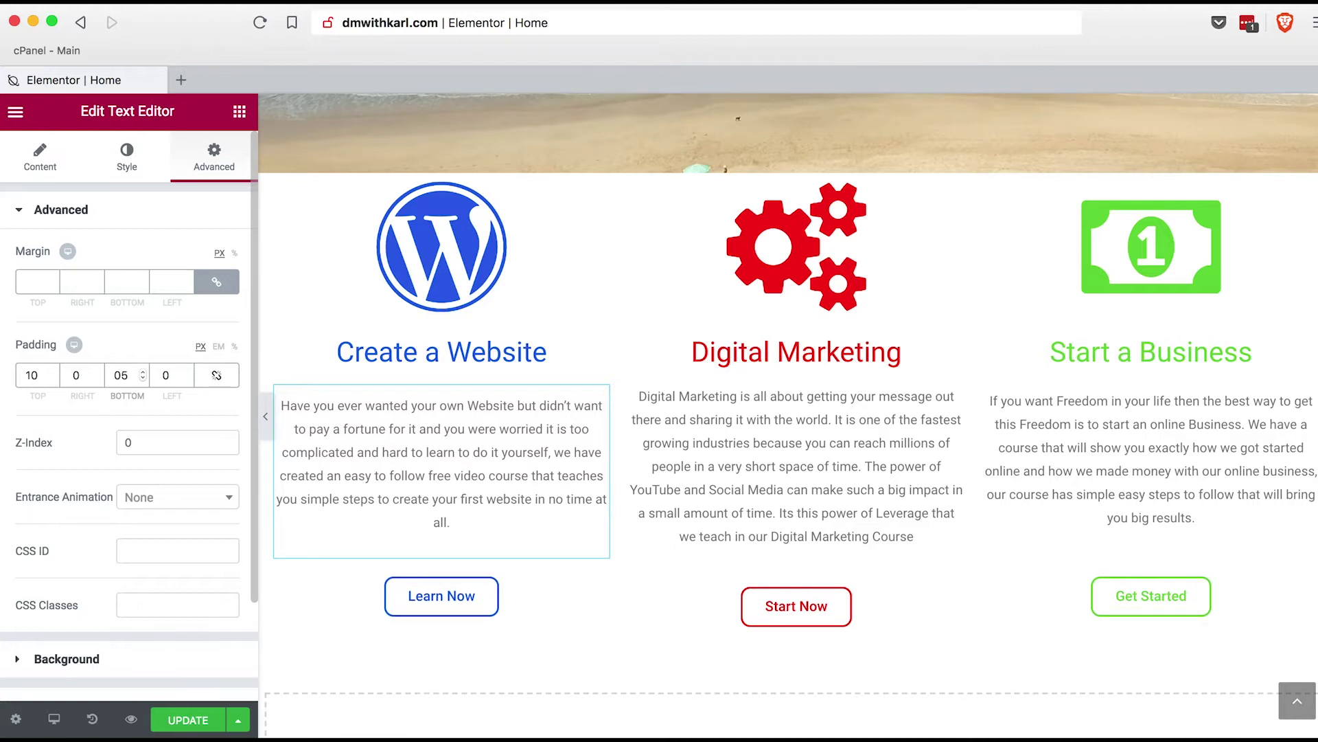
pyautogui.press('BackSpace')
pyautogui.write('6')
pyautogui.press('BackSpace')
pyautogui.write('7')
pyautogui.press('BackSpace')
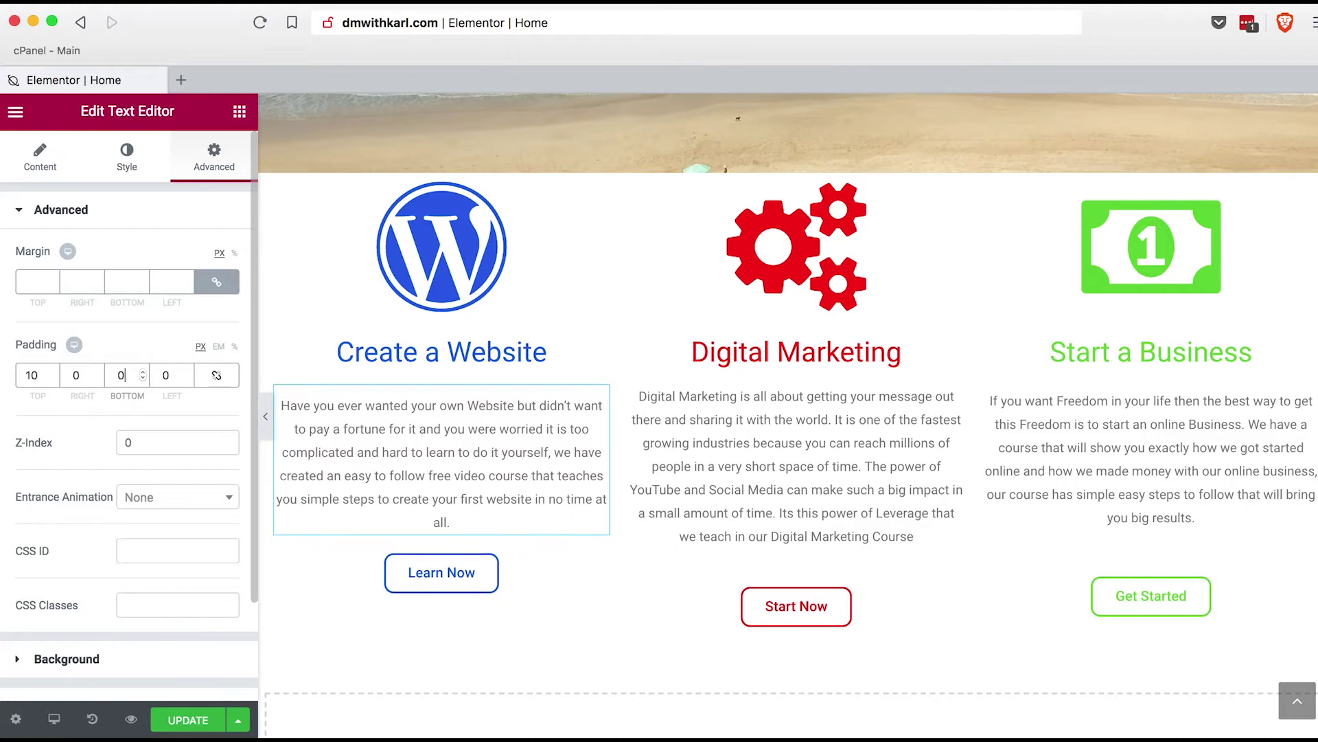
pyautogui.write('12')
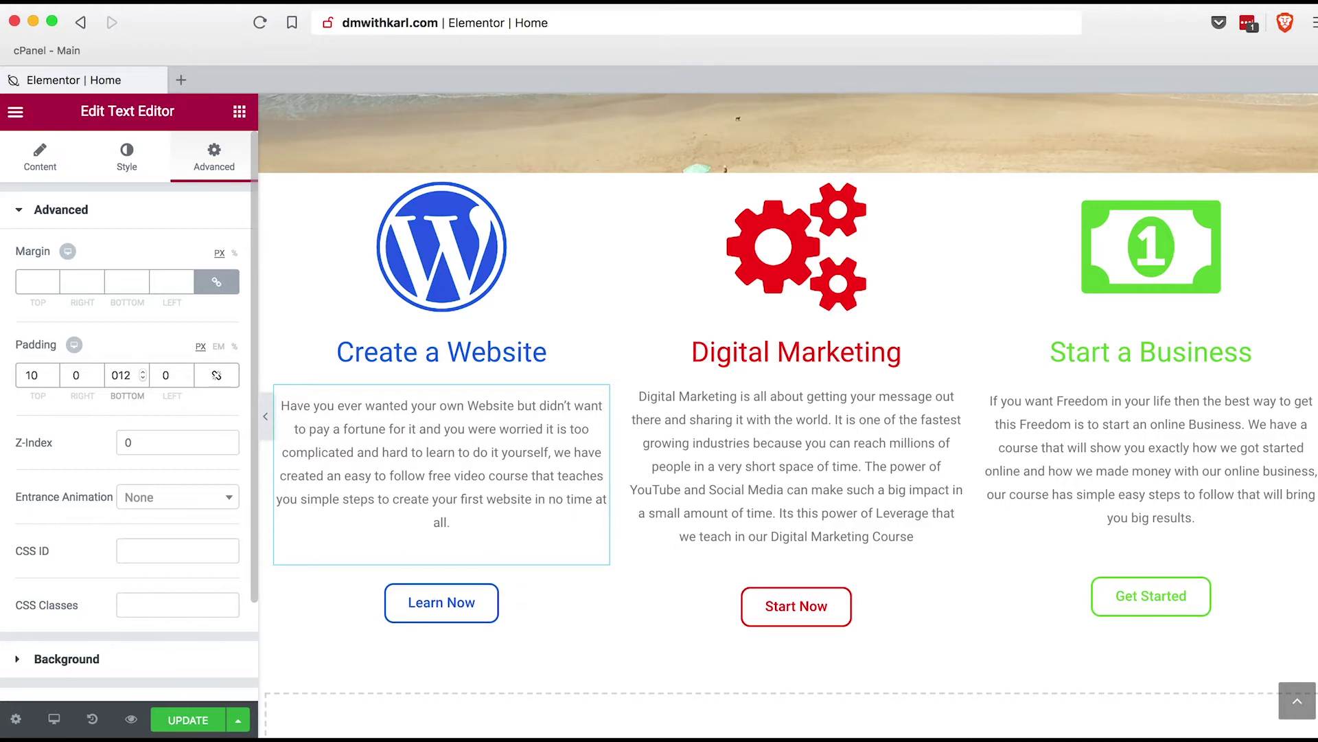
pyautogui.press('BackSpace')
pyautogui.write('5')
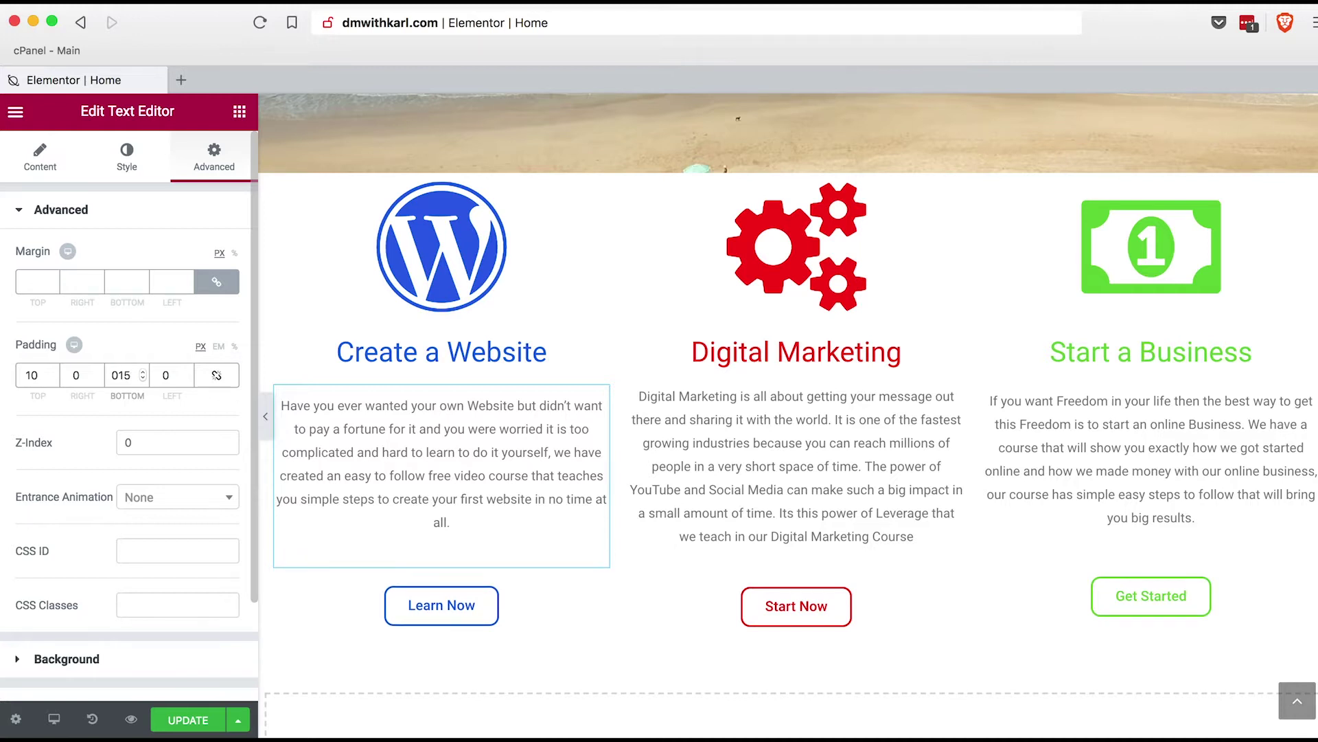
pyautogui.press('BackSpace')
pyautogui.write('4')
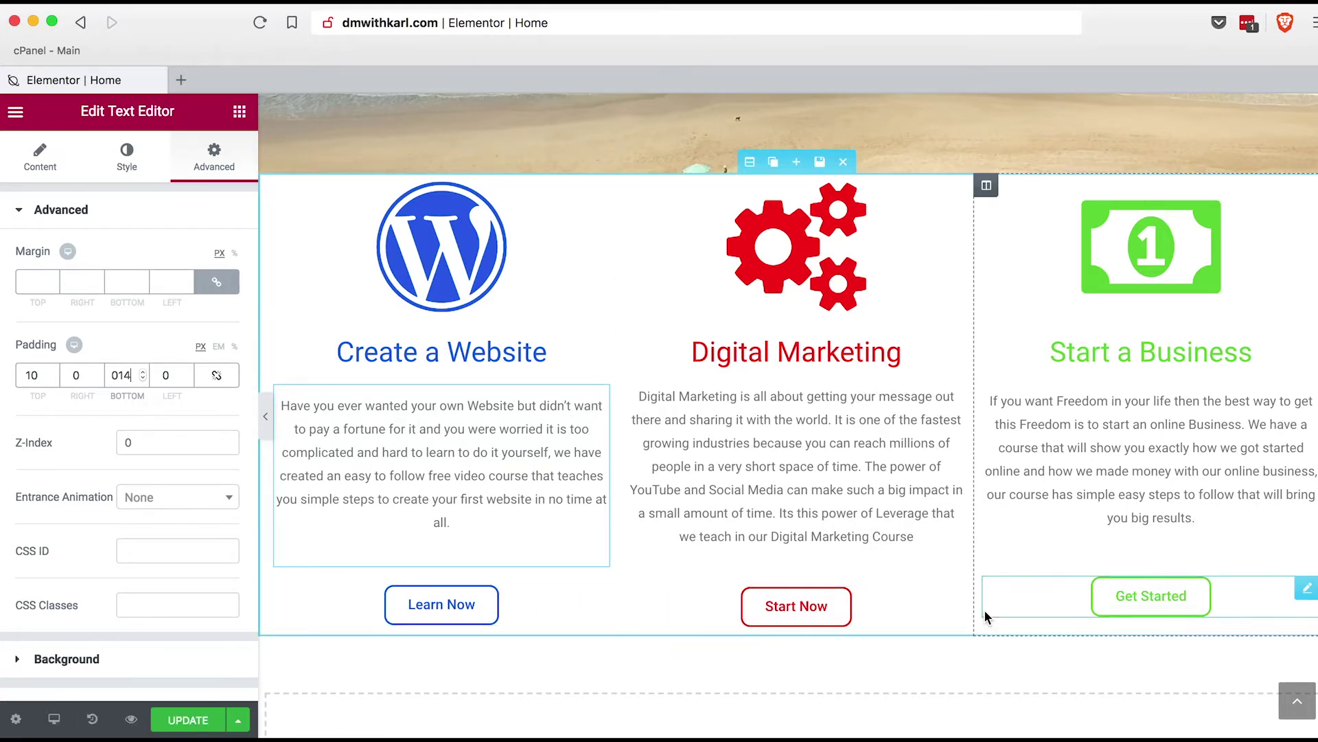
# Give the Start a Business paragraph 22 px bottom padding
pyautogui.click(1195, 517)
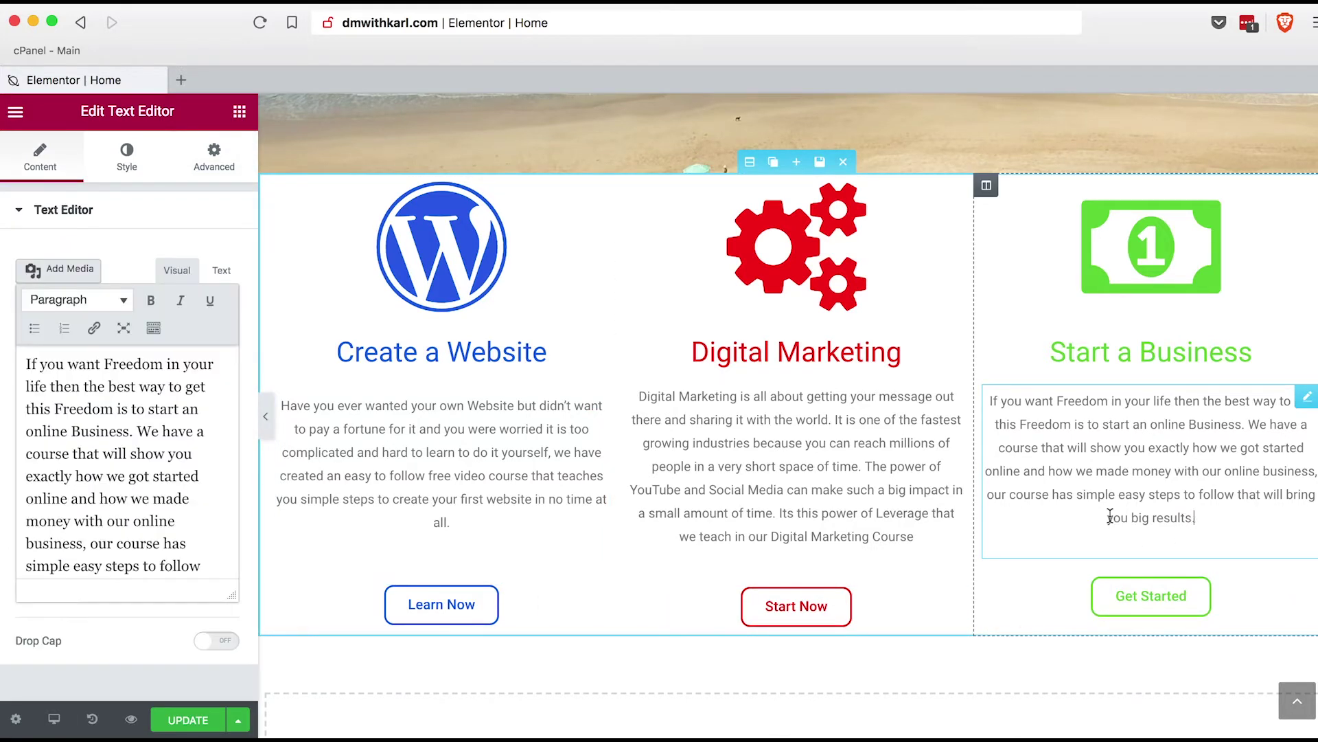
pyautogui.click(214, 157)
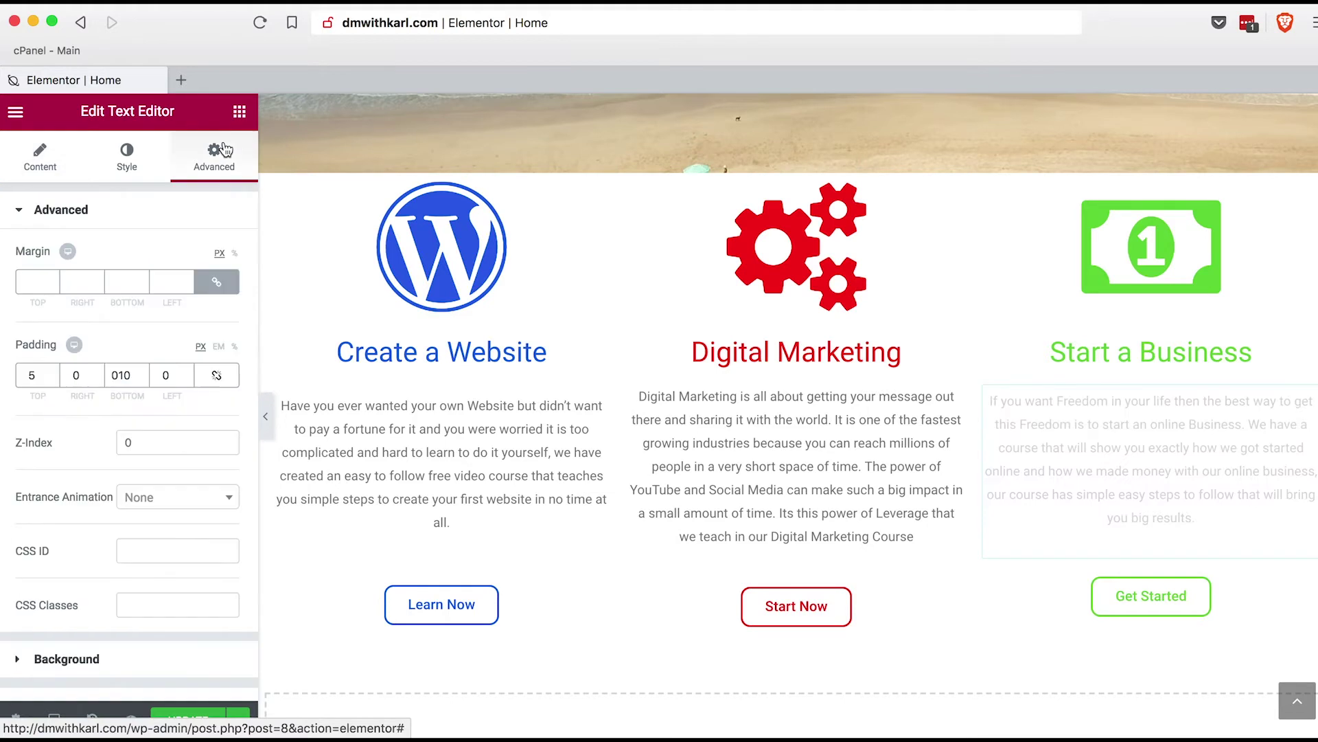
pyautogui.click(128, 374)
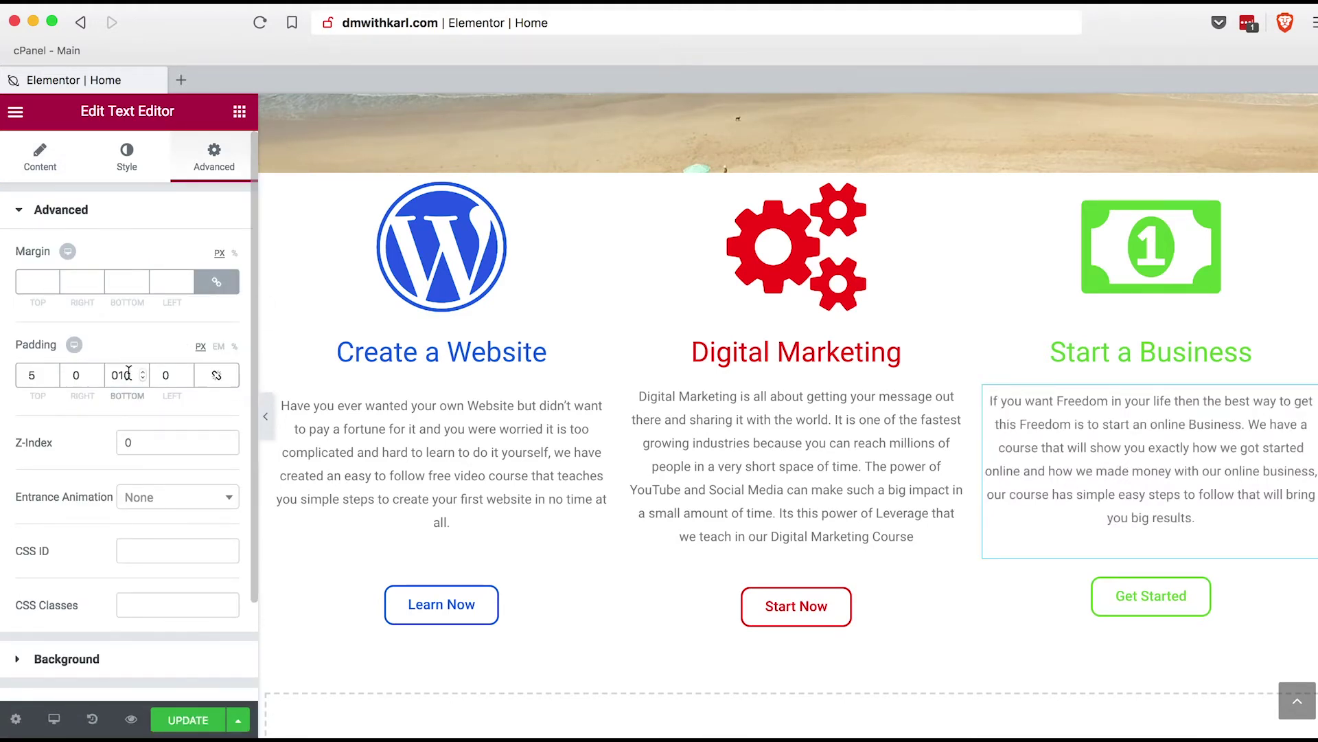
pyautogui.press('BackSpace')
pyautogui.write('5')
pyautogui.press('BackSpace')
pyautogui.write('9')
pyautogui.press('BackSpace')
pyautogui.press('BackSpace')
pyautogui.write('22')
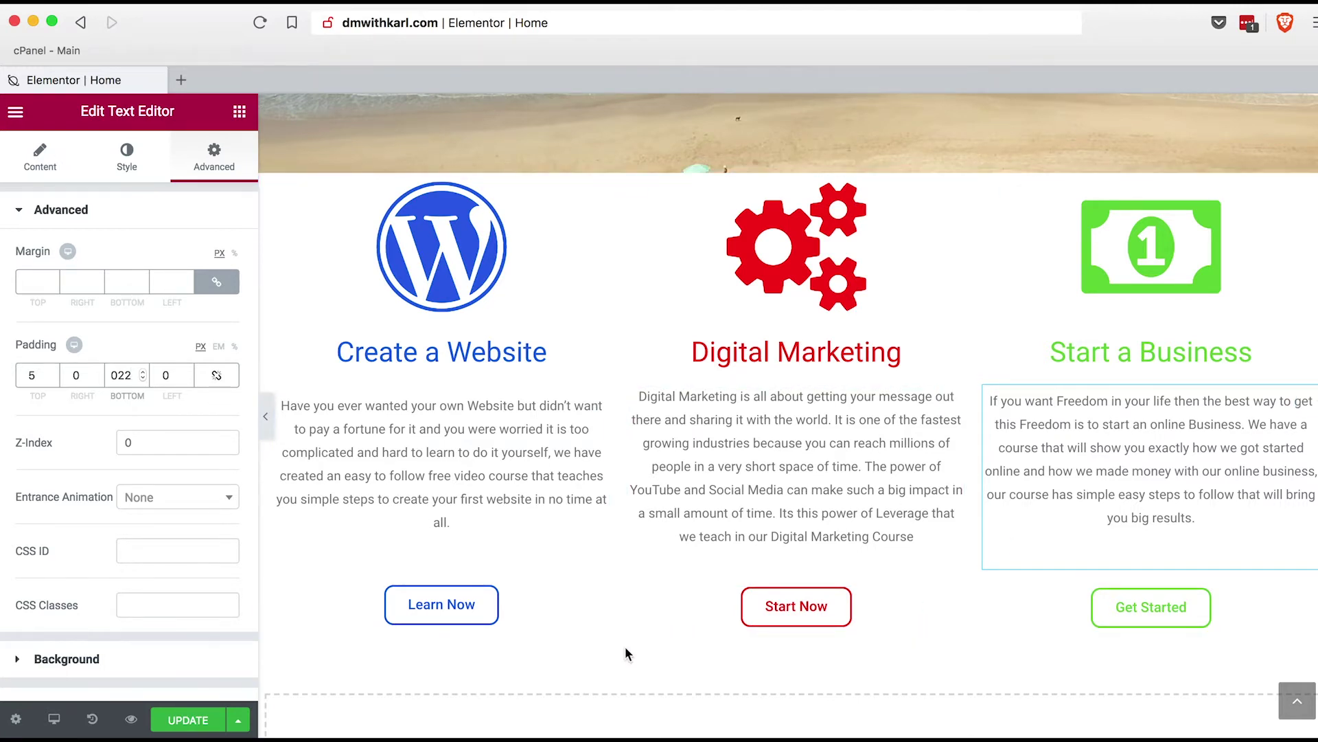
pyautogui.scroll(-3, 625, 648)
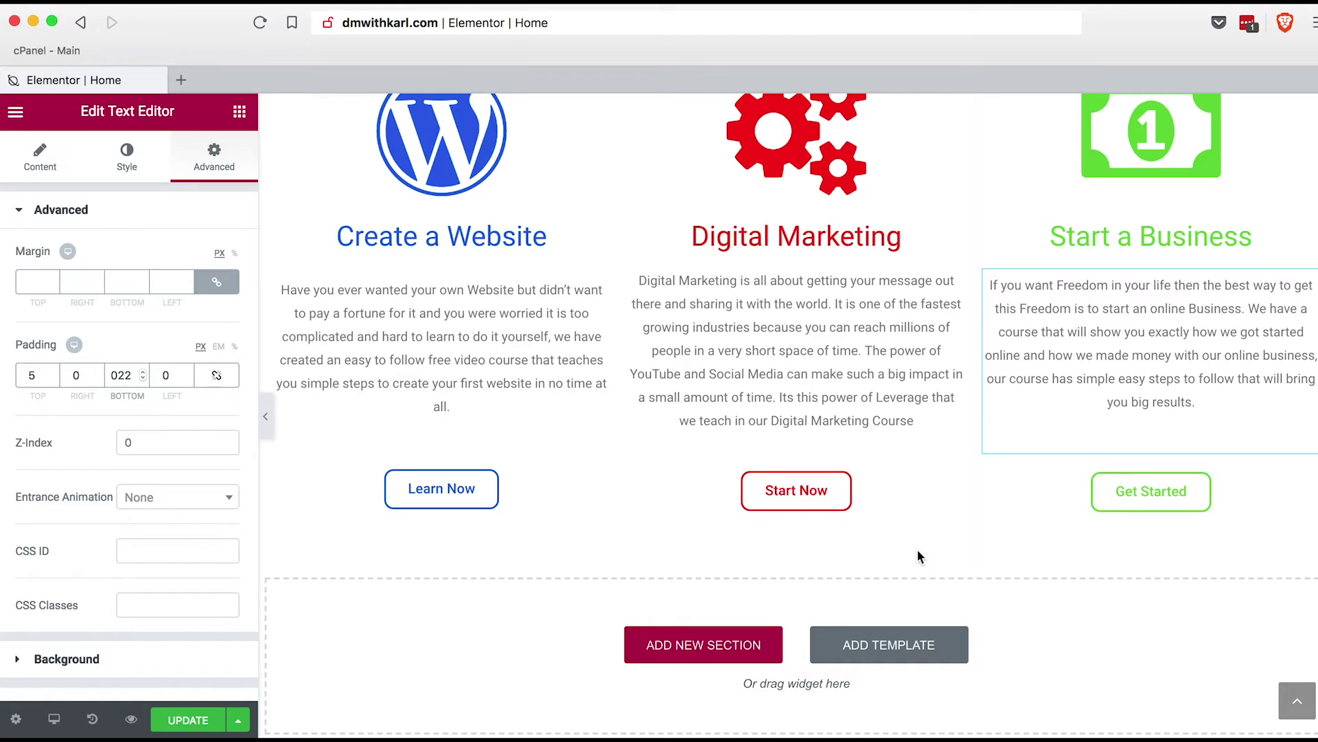
# Insert a two-column section below the columns with a Text Editor widget in the right column
pyautogui.click(685, 651)
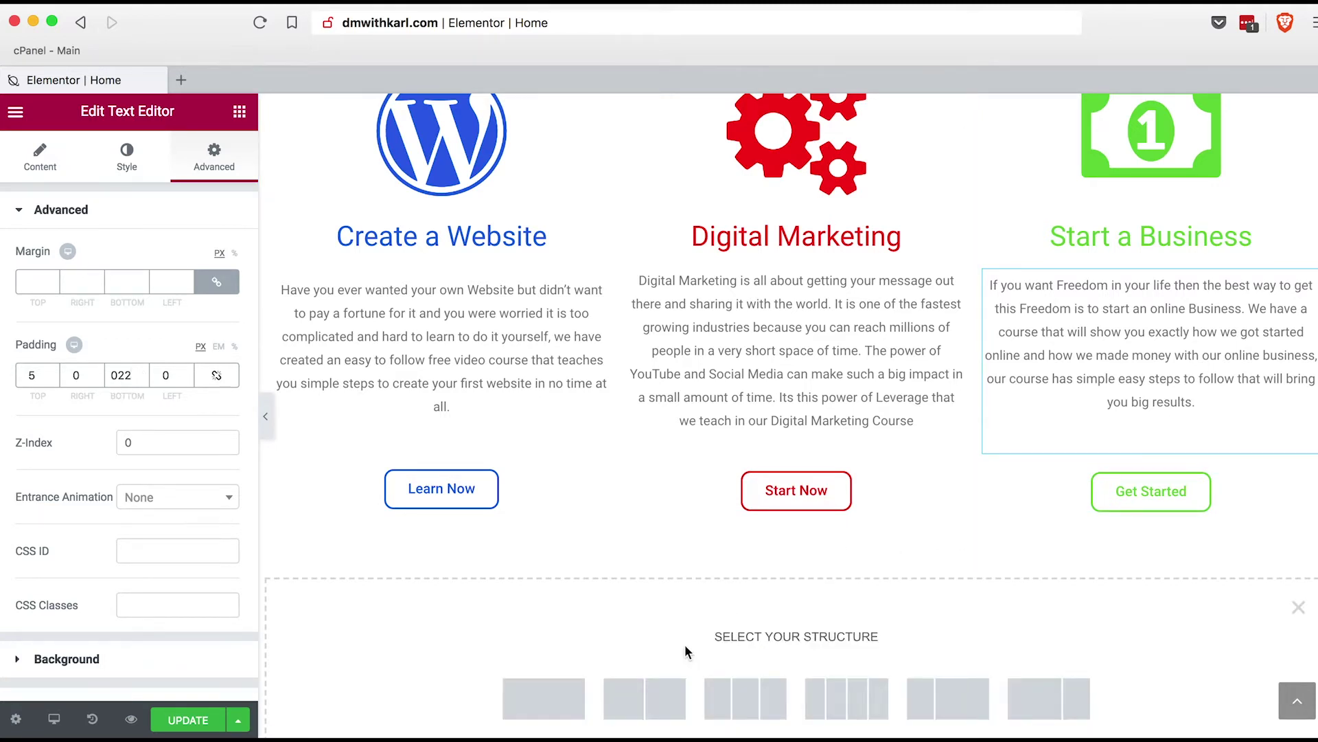
pyautogui.scroll(-3, 685, 644)
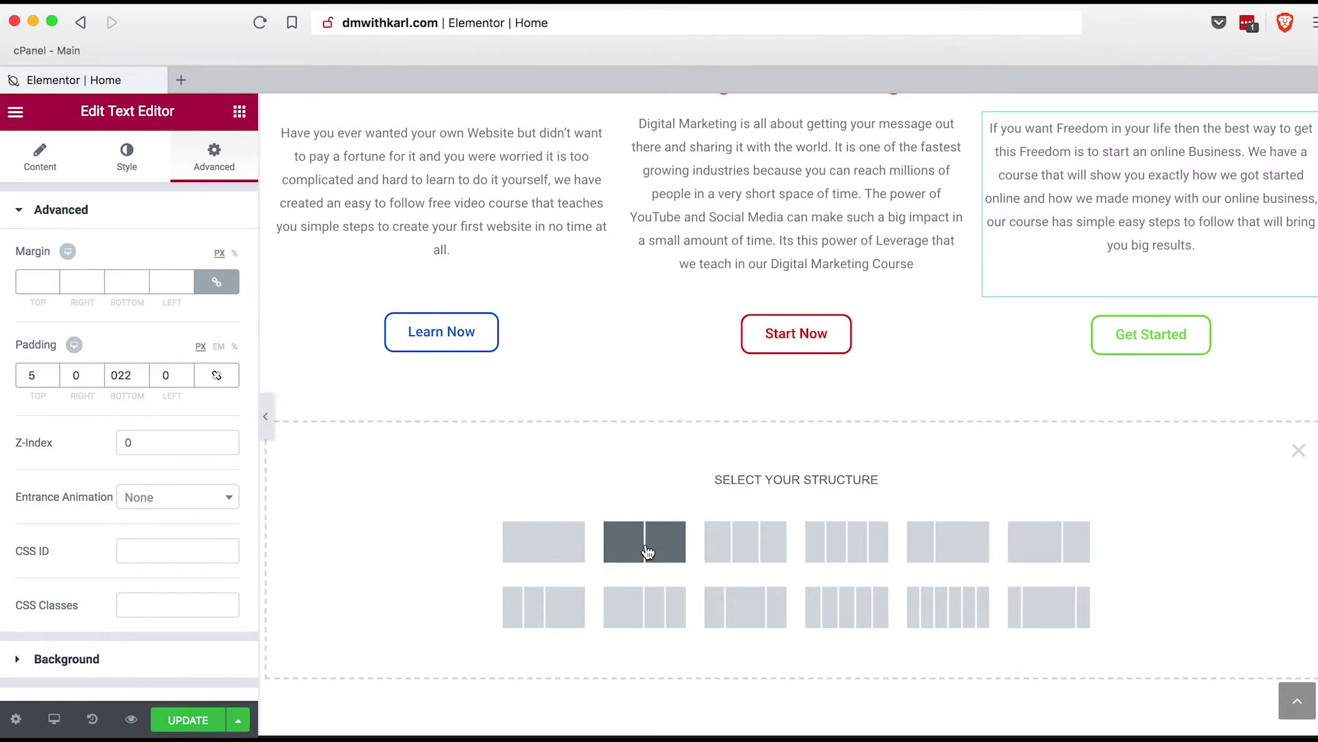
pyautogui.click(648, 549)
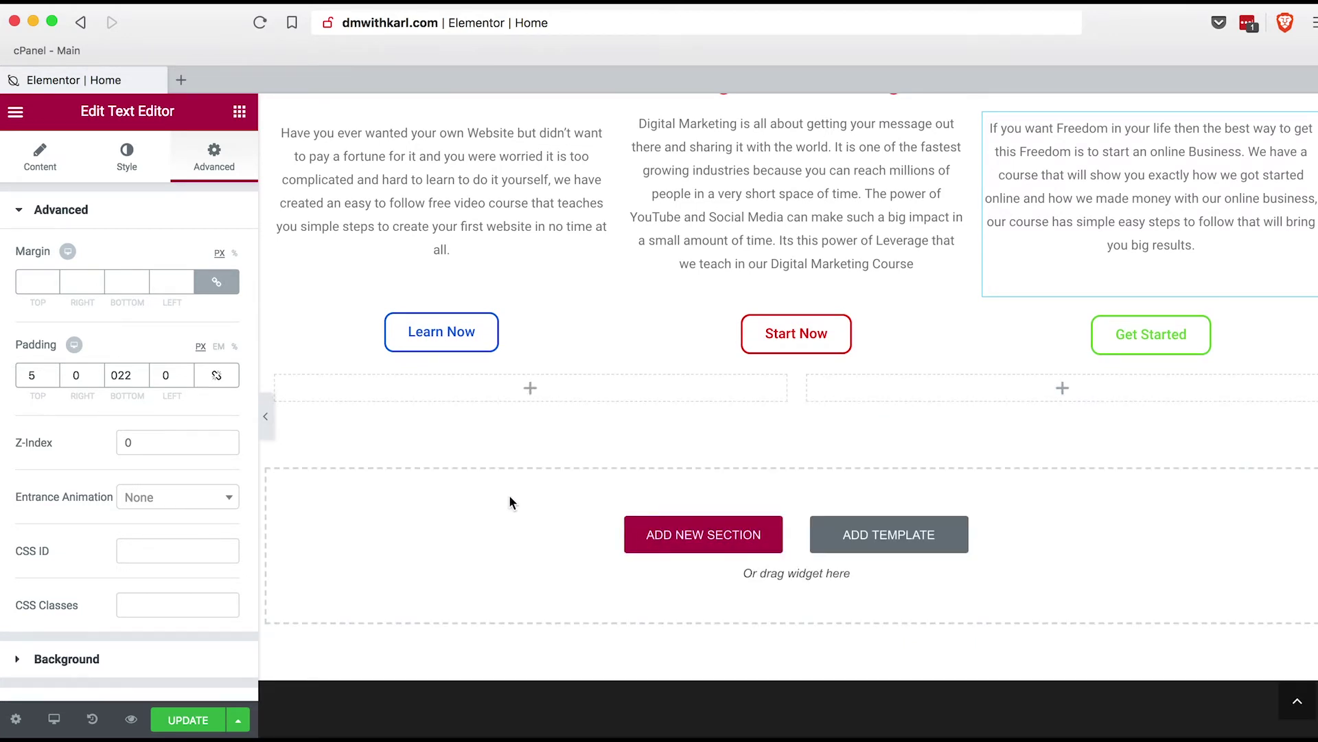
pyautogui.click(248, 117)
pyautogui.moveTo(189, 337); pyautogui.dragTo(979, 392)
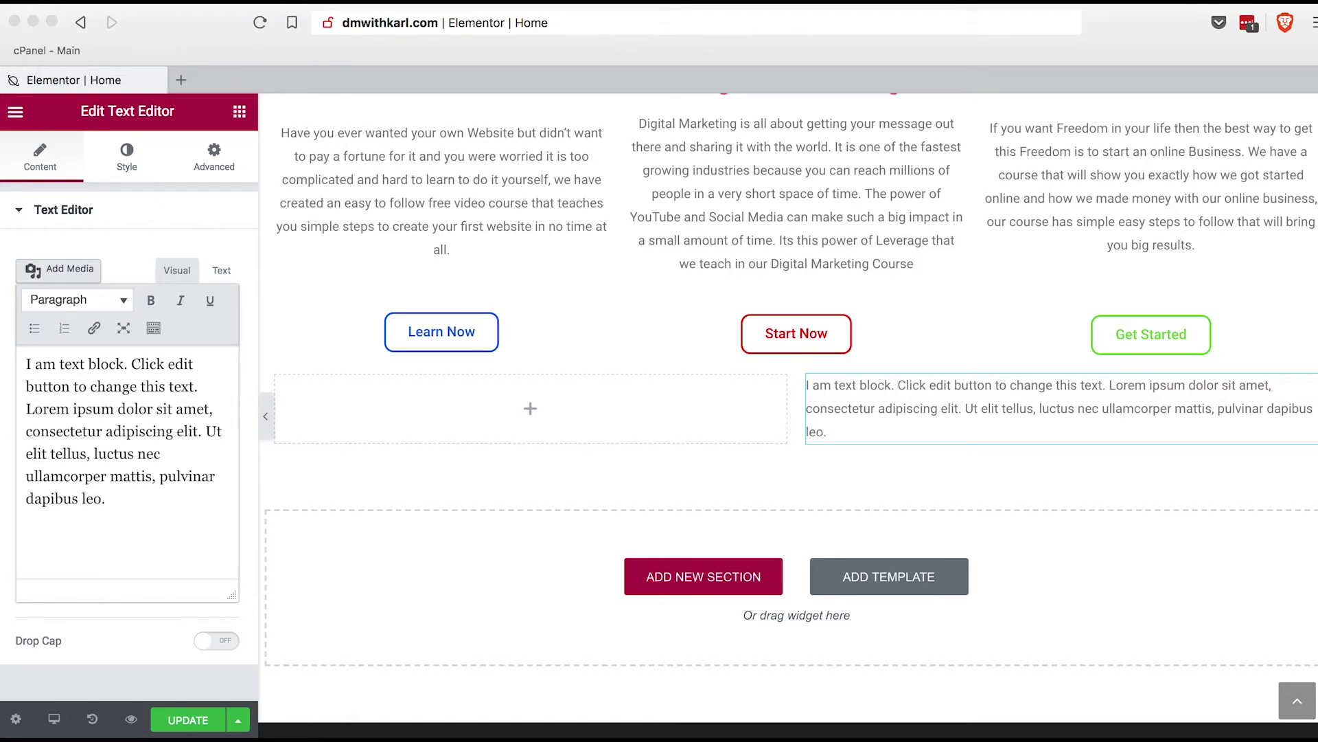
# Paste the discipline-versus-regret quote into the text block, centred and black
pyautogui.moveTo(133, 497); pyautogui.dragTo(21, 364)
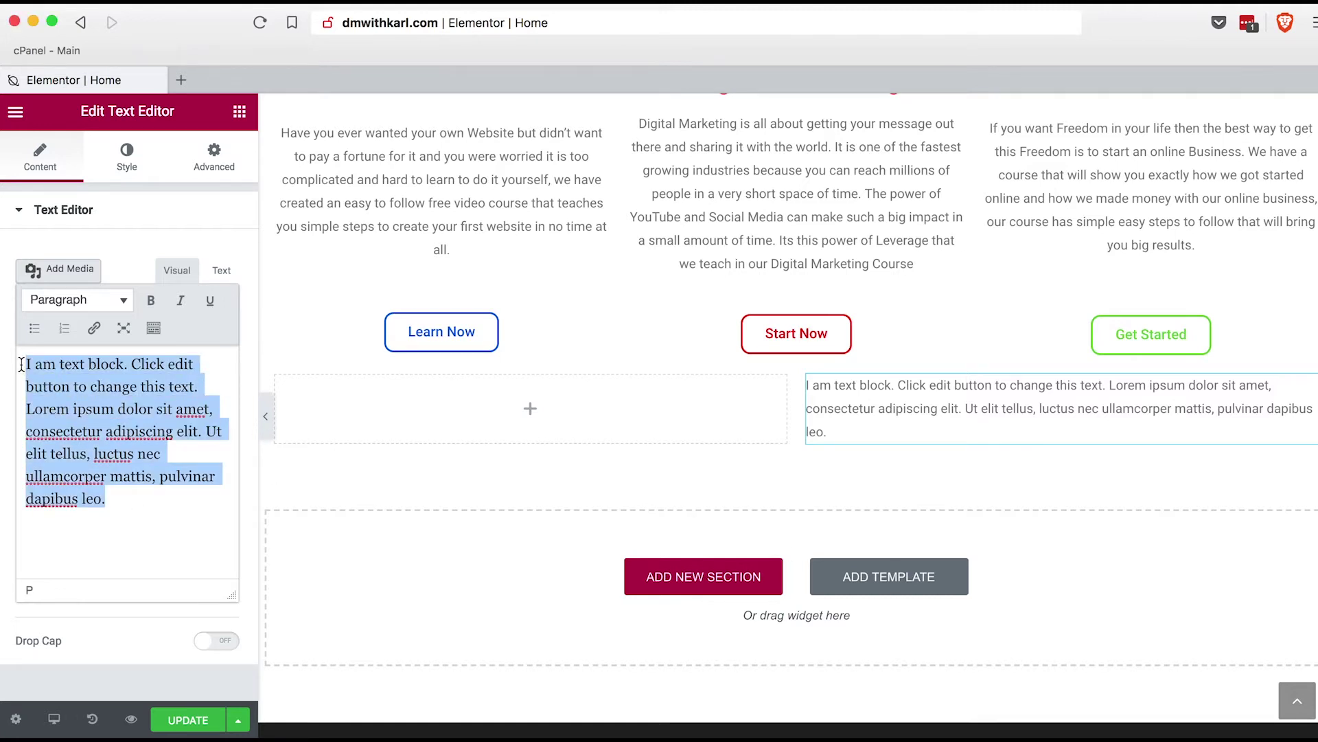
pyautogui.write('"We must all suffer from one of two pains:the pain of discipline or the pain of regret. The difference is discipline weighs ounces while regret weighs tons." Jim Rohn')
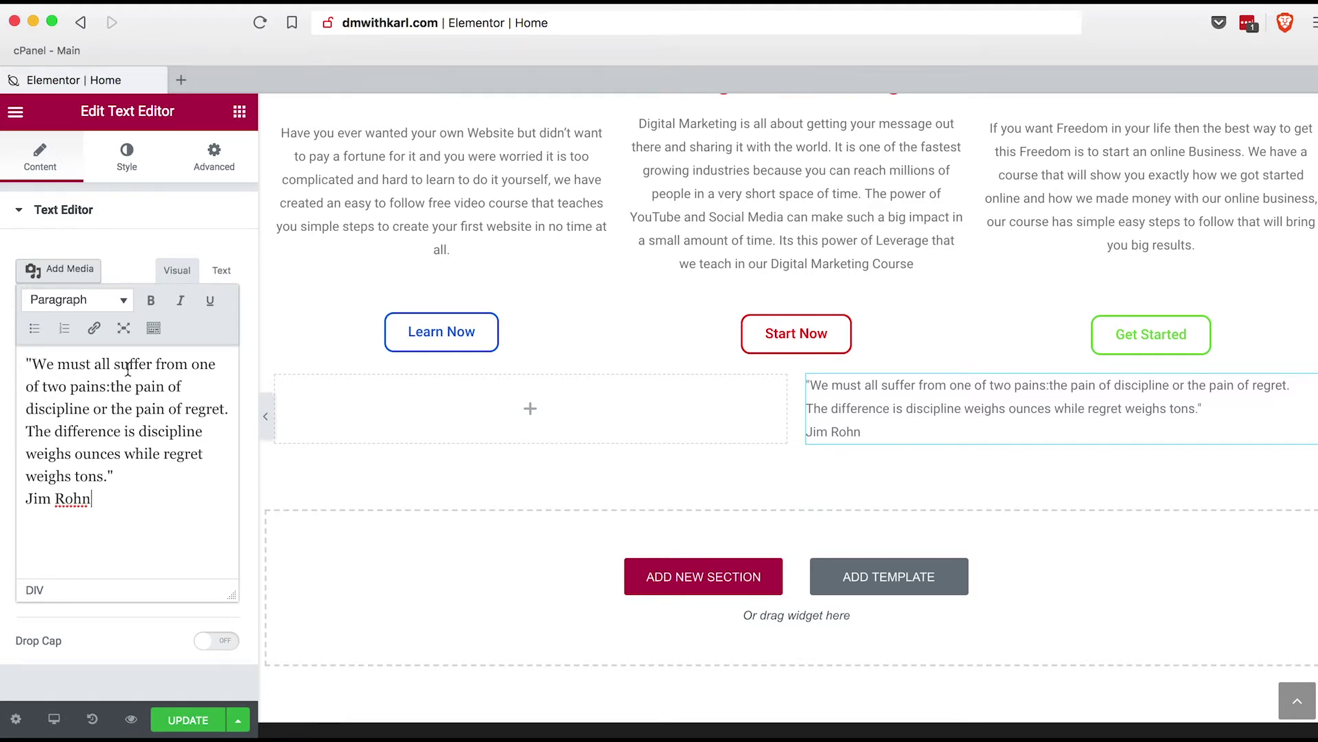
pyautogui.click(128, 165)
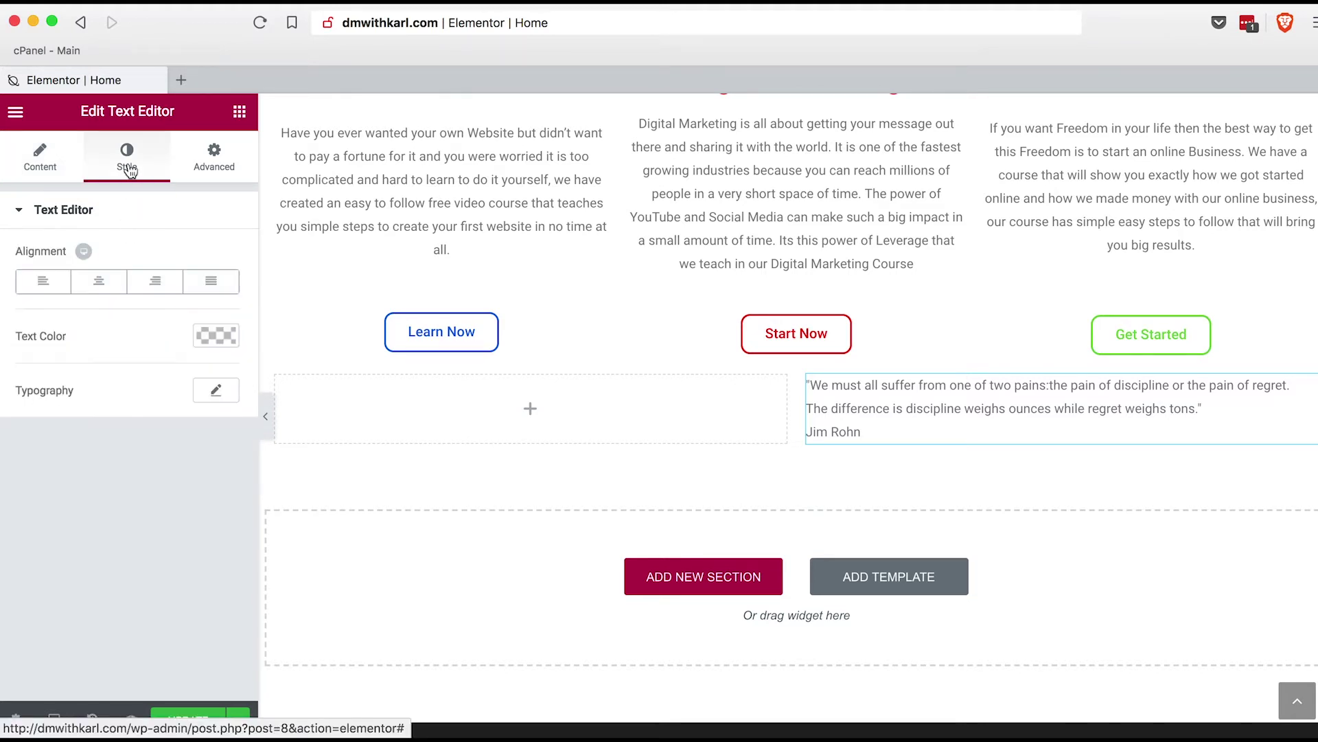
pyautogui.click(99, 283)
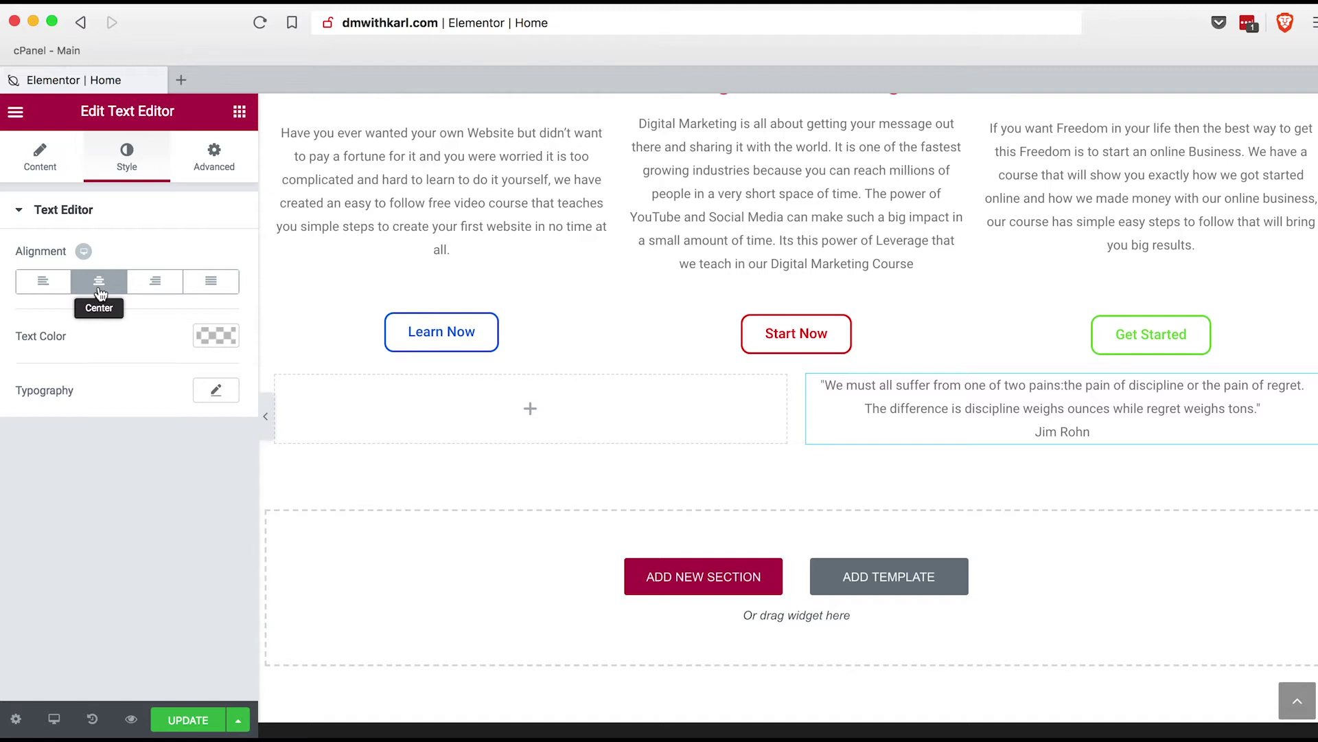
pyautogui.click(209, 336)
pyautogui.click(154, 541)
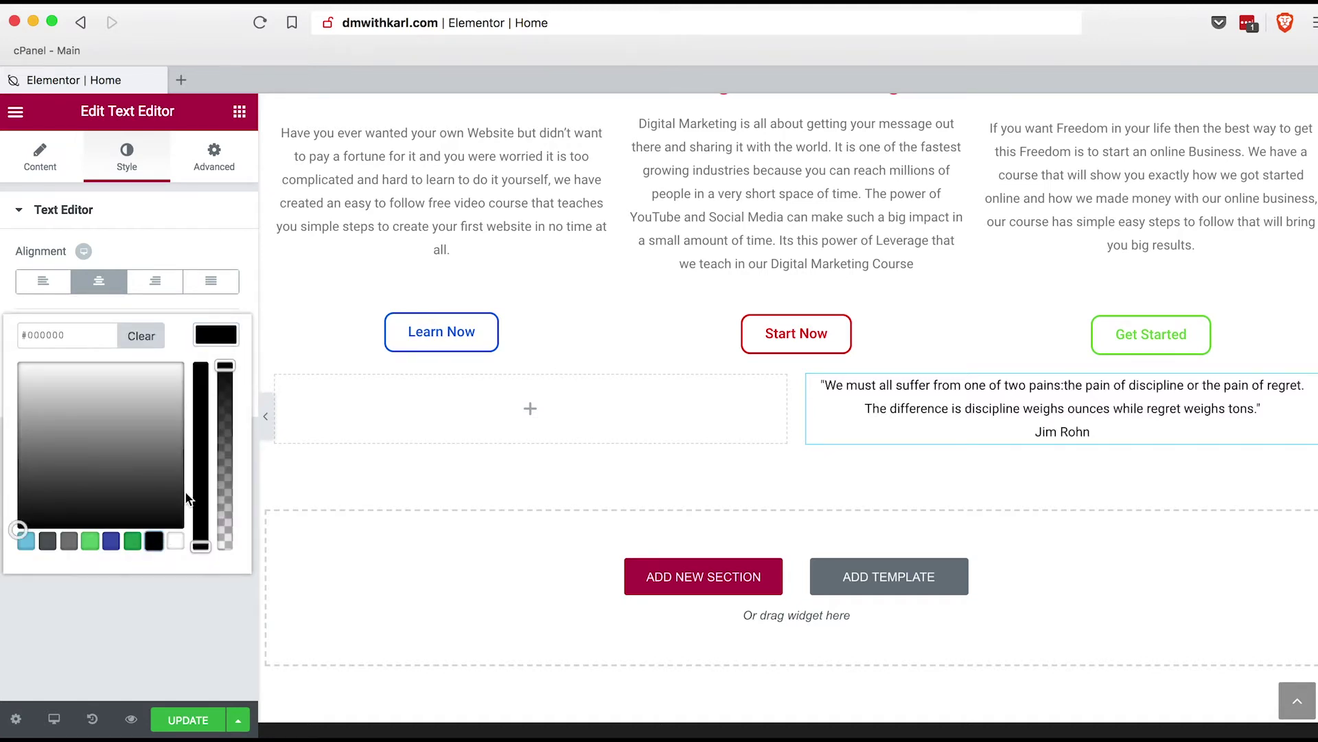
pyautogui.click(224, 340)
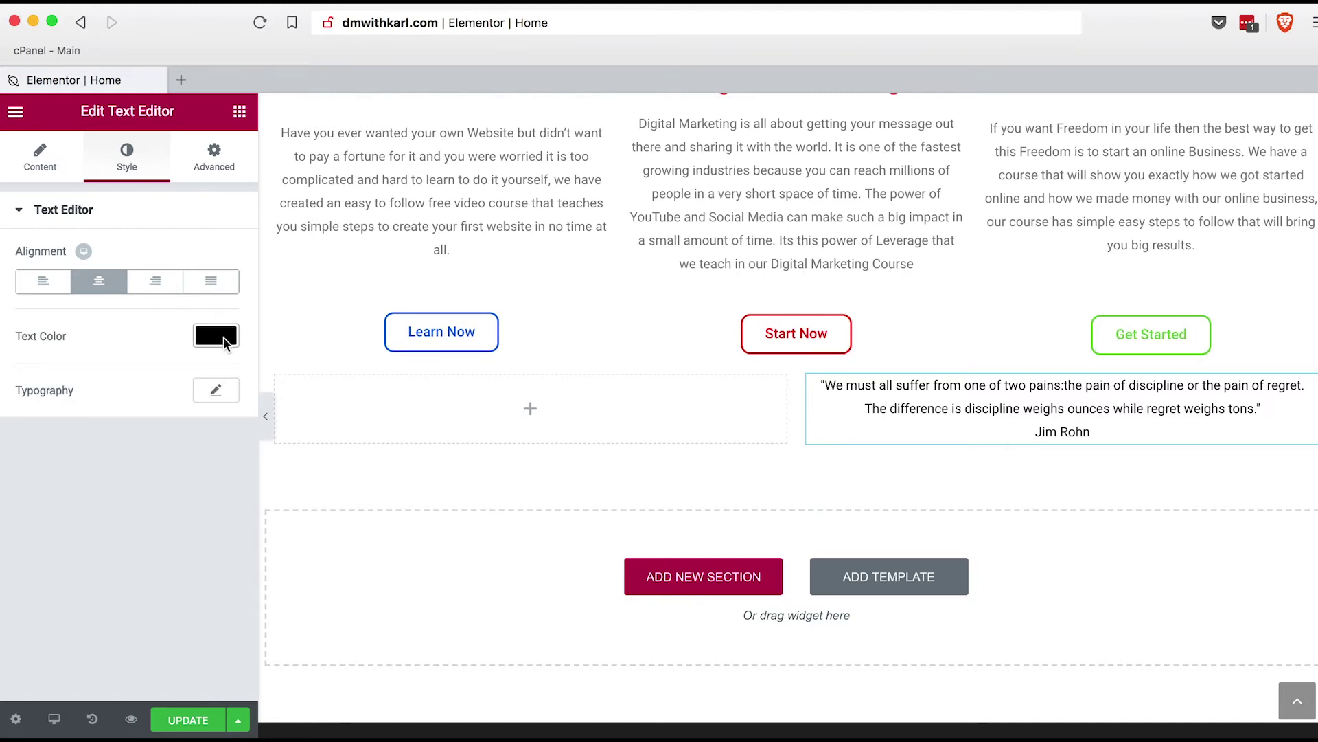
pyautogui.moveTo(758, 397)
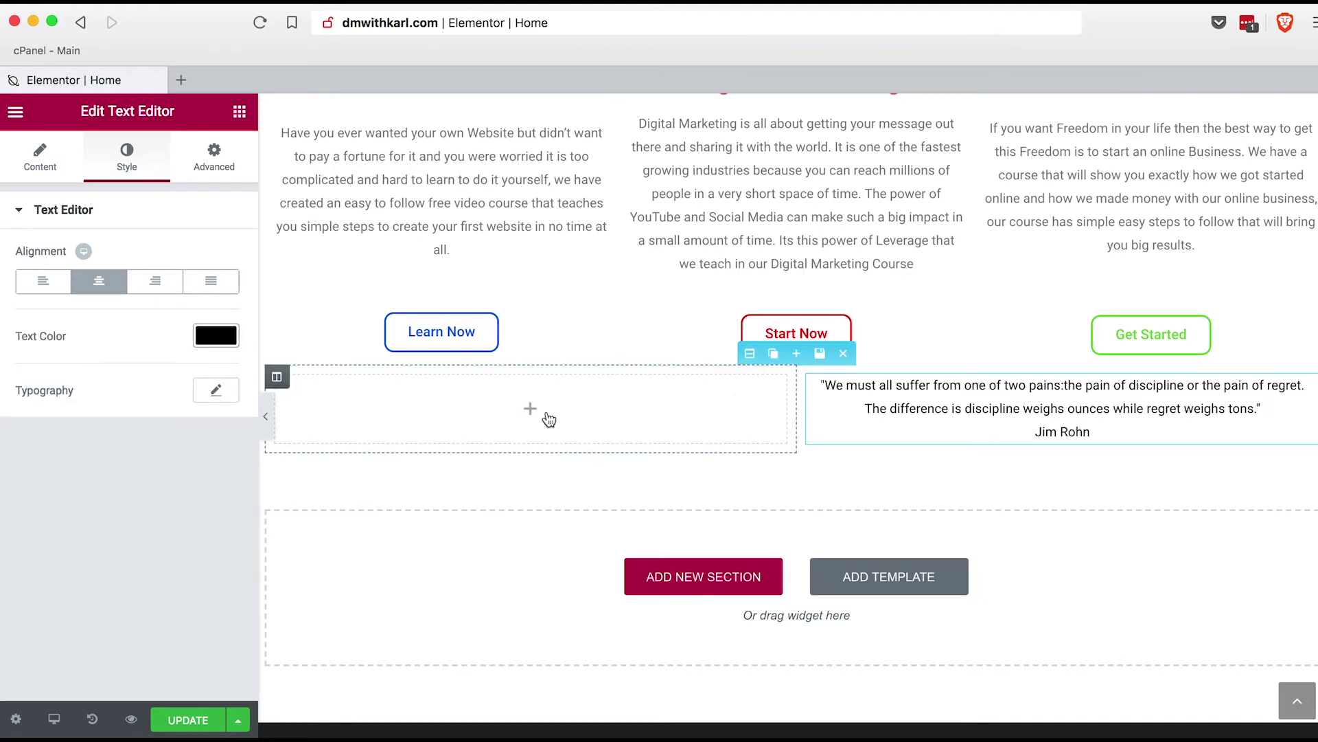
# Set the pier-and-surfers photo as the quote section's classic background image
pyautogui.click(749, 354)
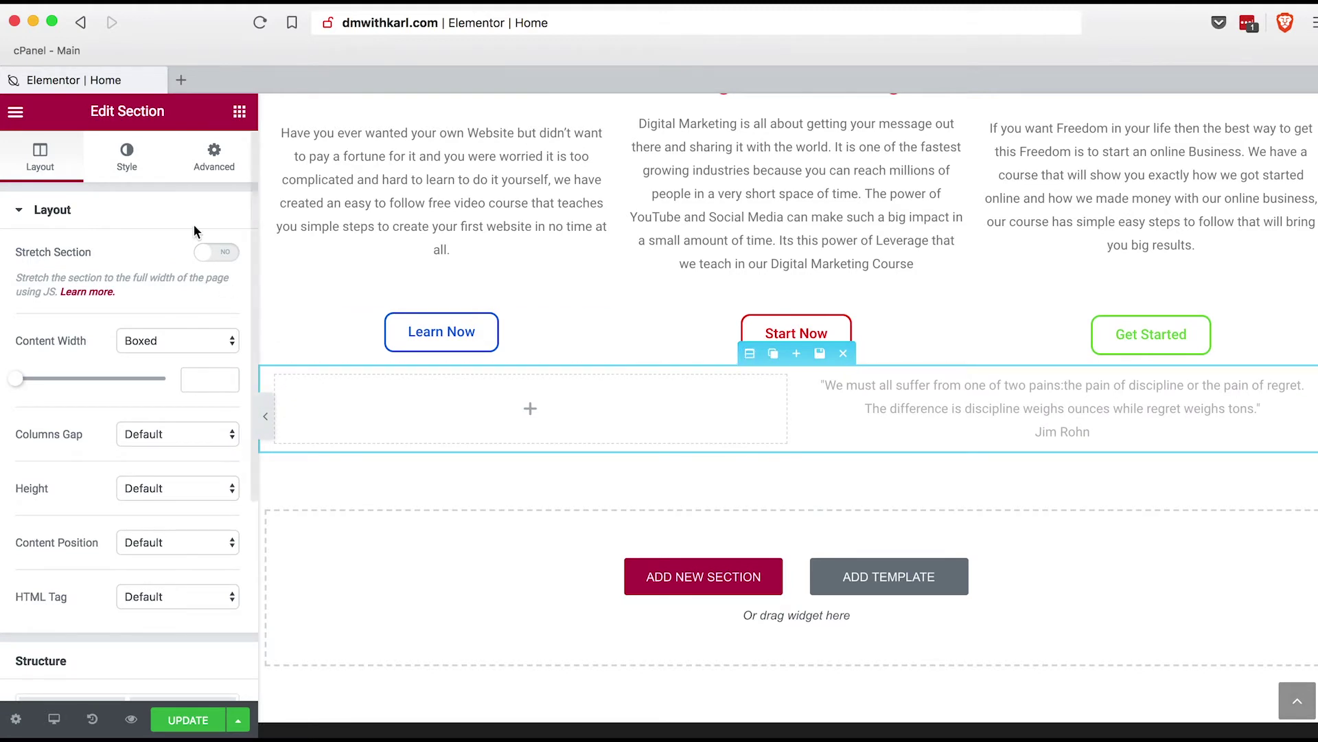
pyautogui.click(127, 156)
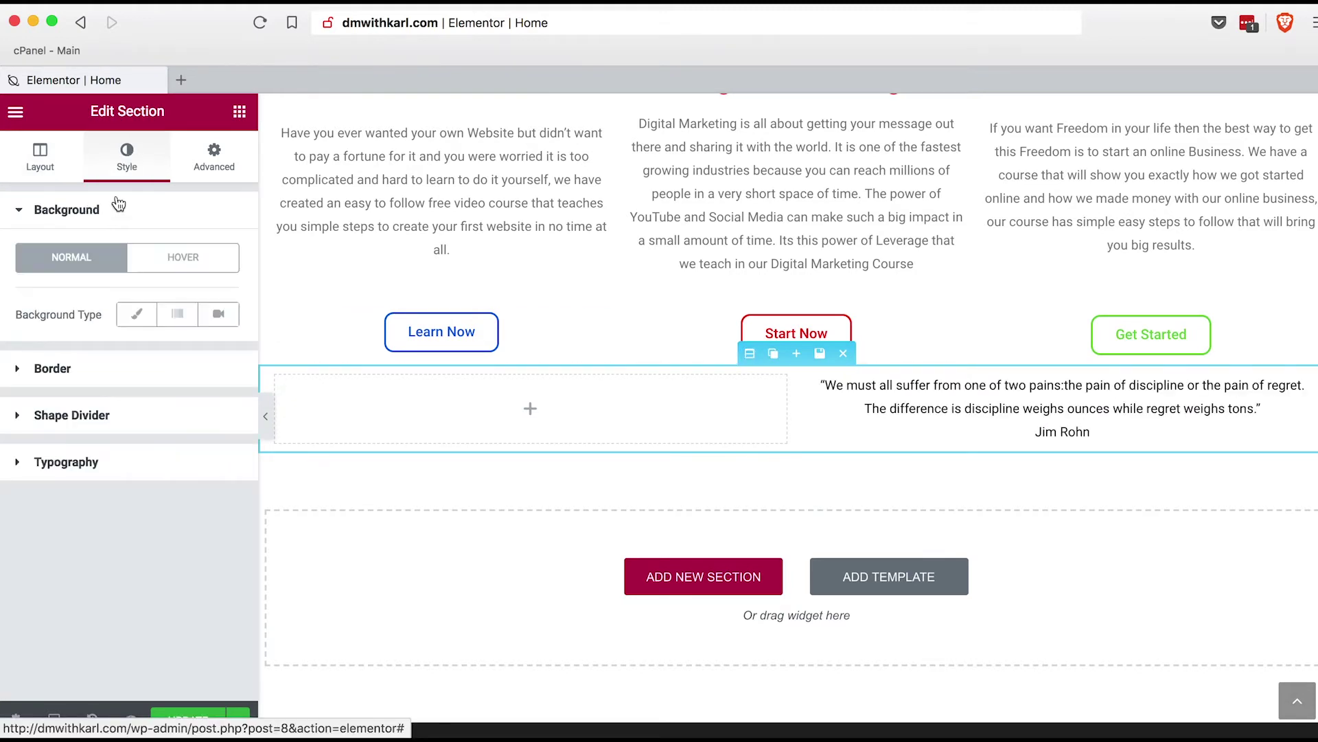
pyautogui.click(137, 314)
pyautogui.click(134, 501)
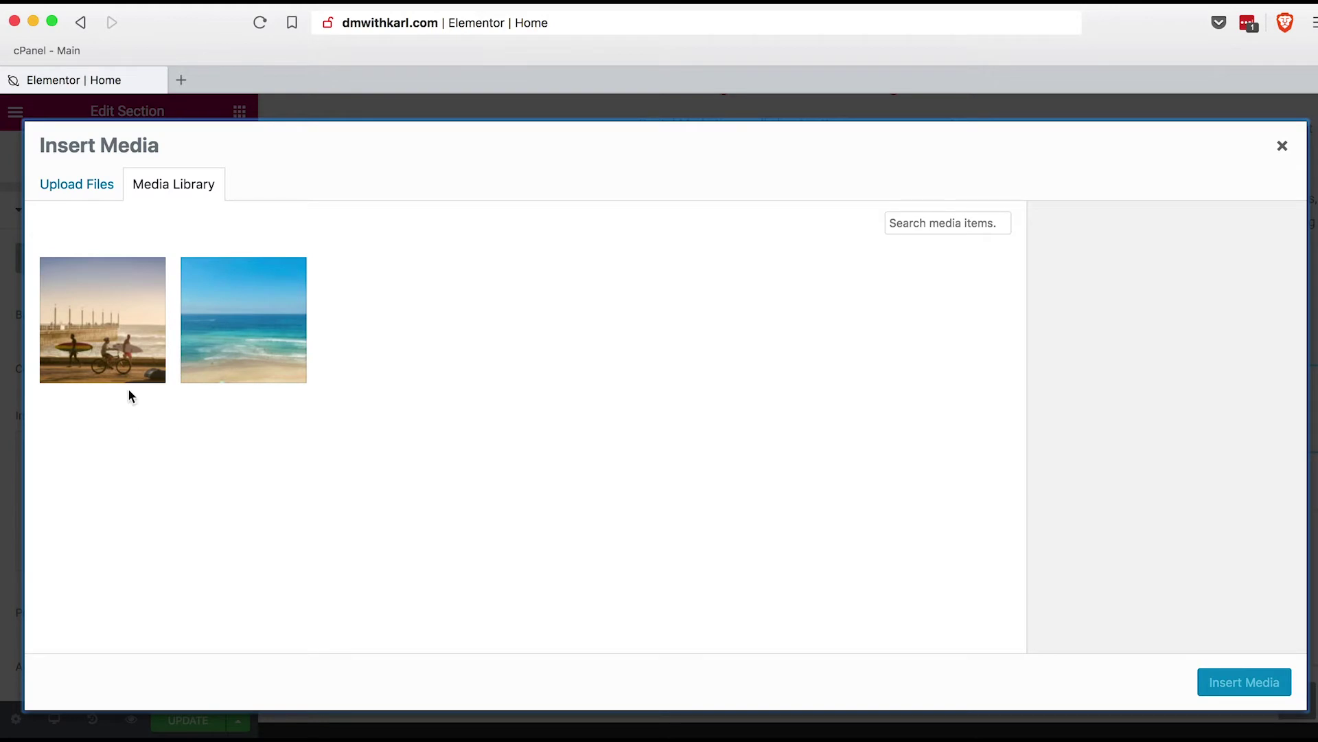
pyautogui.click(108, 338)
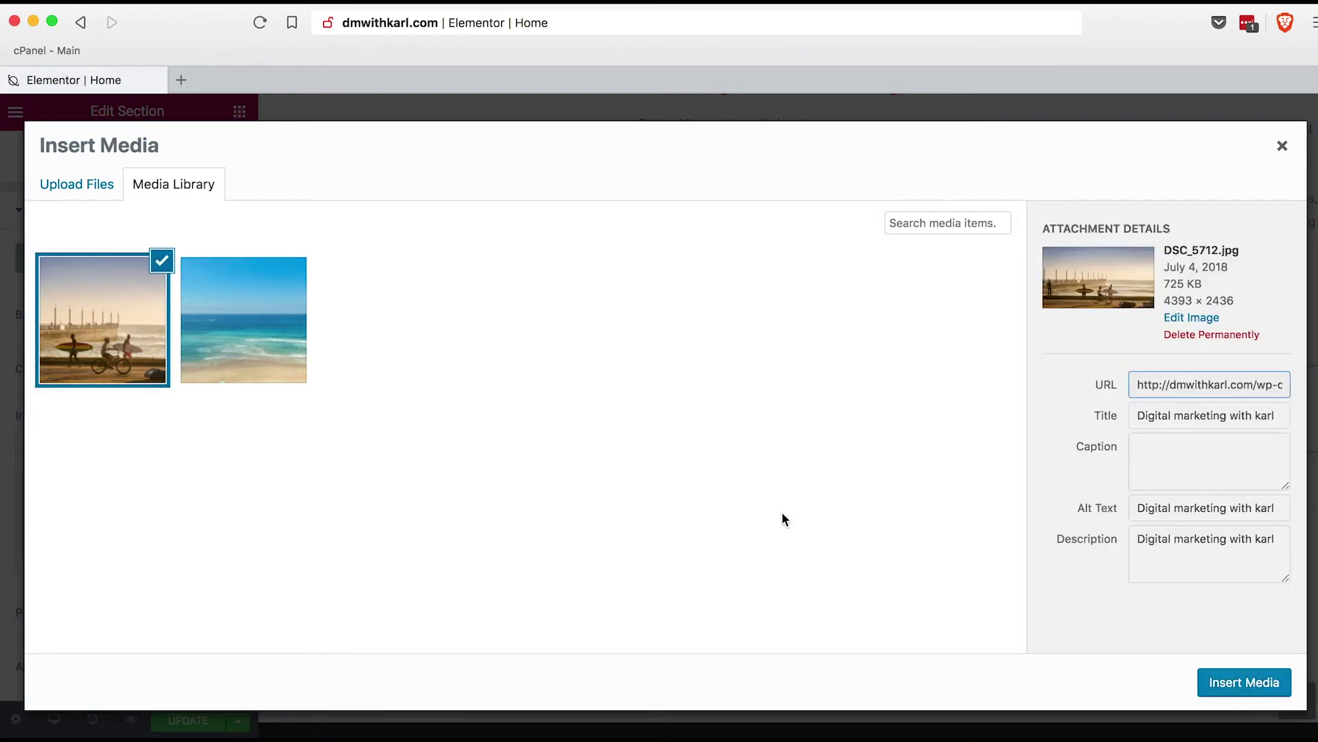
pyautogui.click(1236, 685)
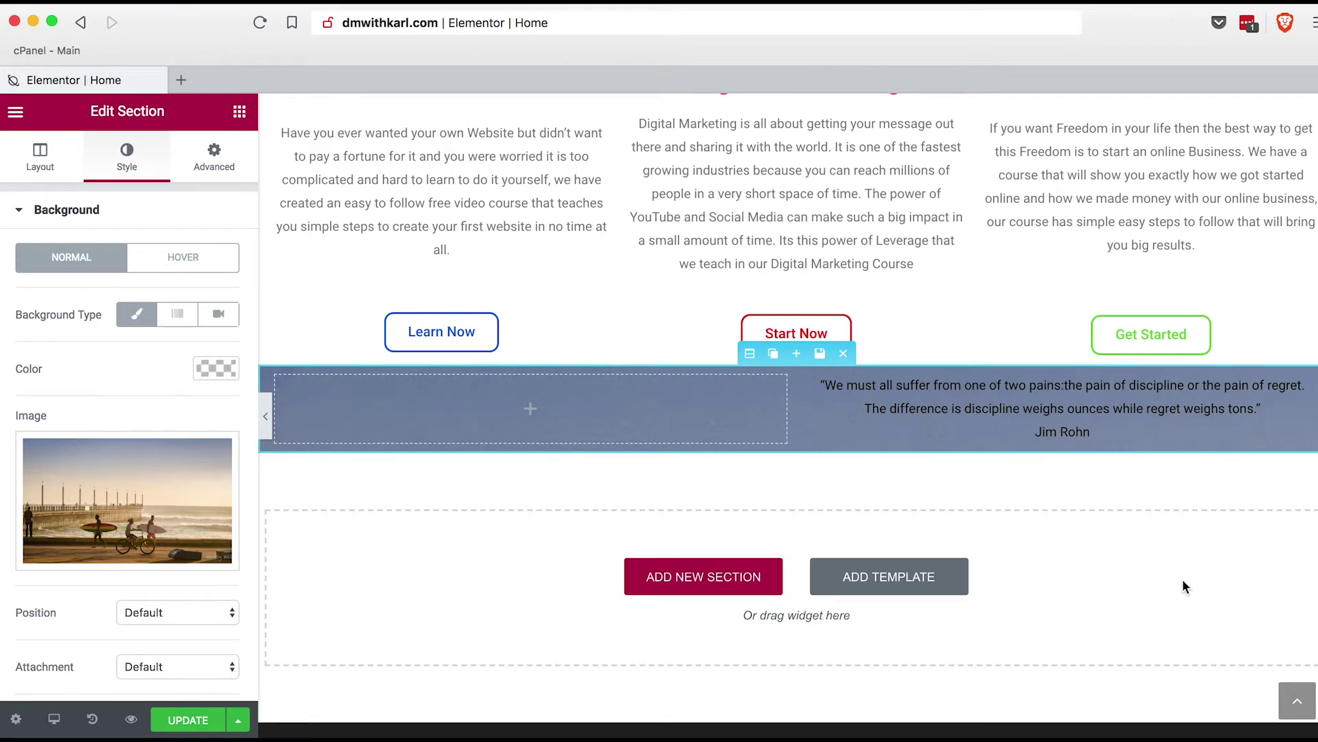
# Position the background image Center Center and size it to Cover
pyautogui.scroll(-2, 349, 567)
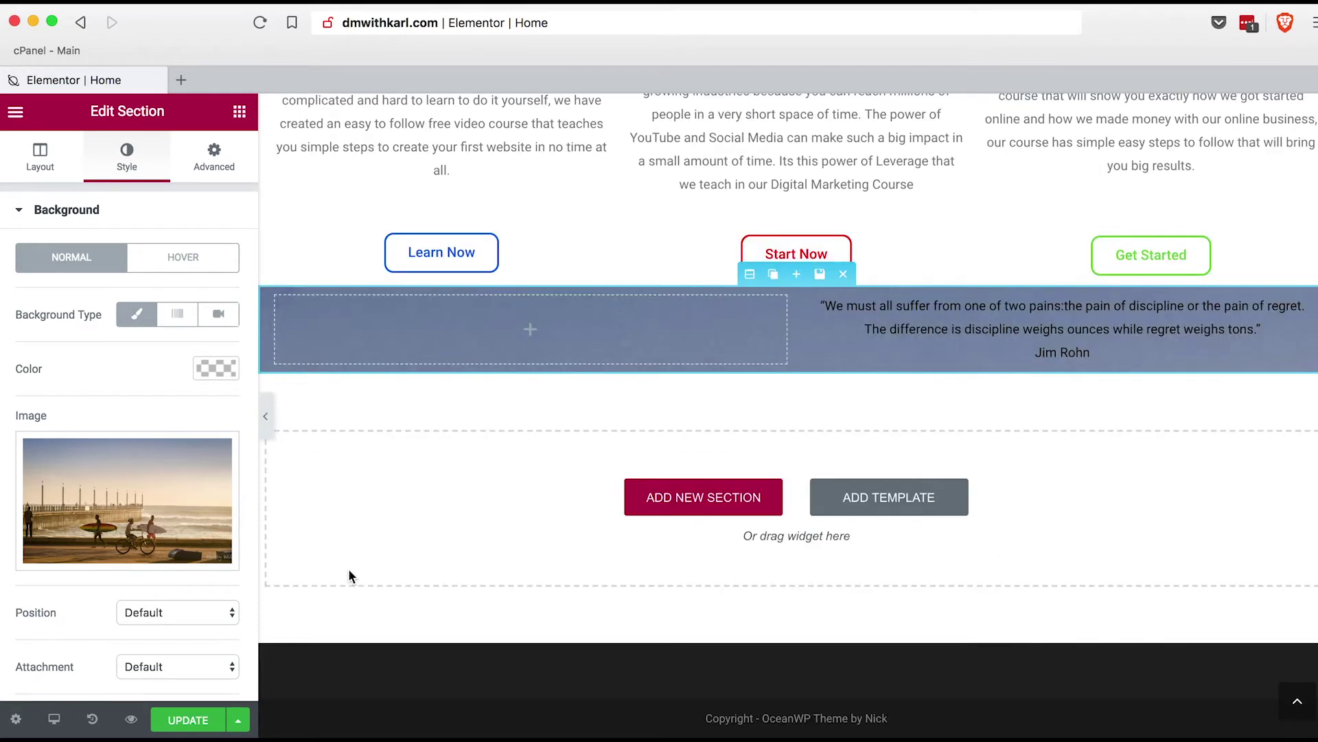
pyautogui.click(208, 608)
pyautogui.click(164, 691)
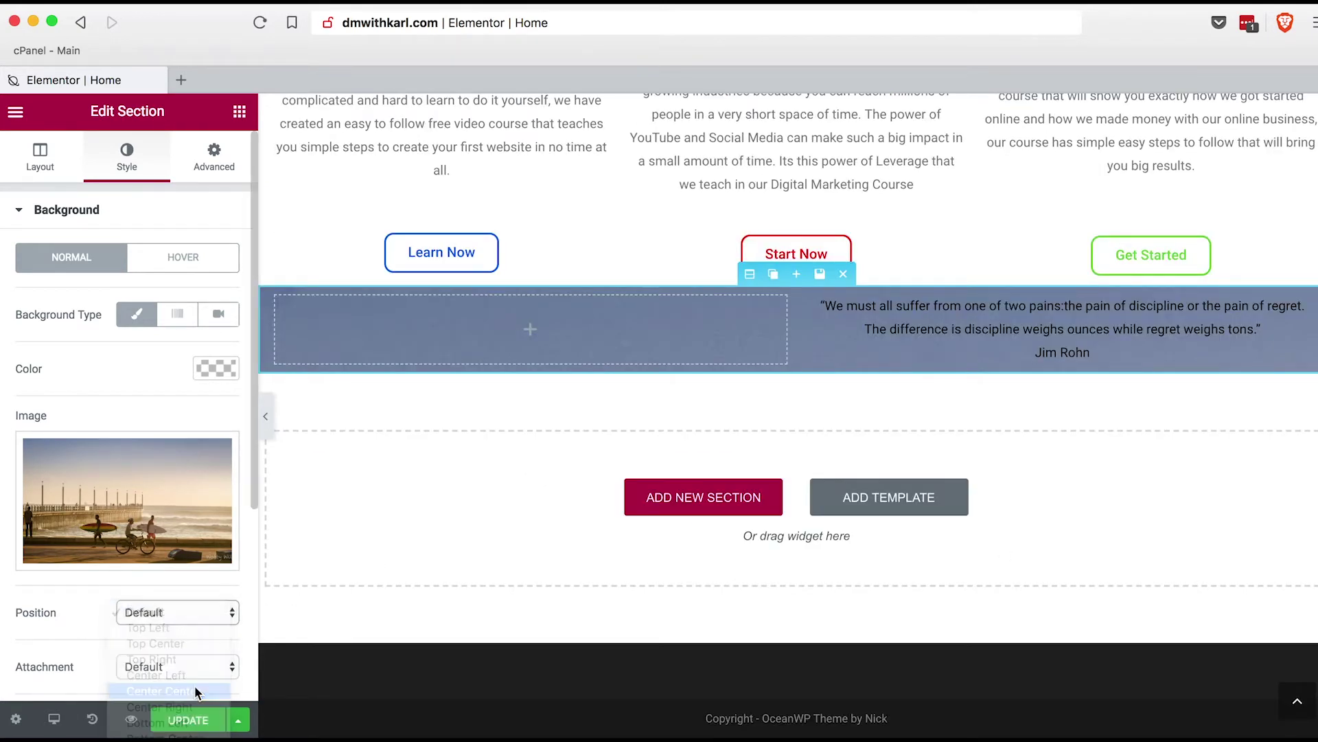
pyautogui.scroll(-2, 183, 567)
pyautogui.scroll(-1, 183, 568)
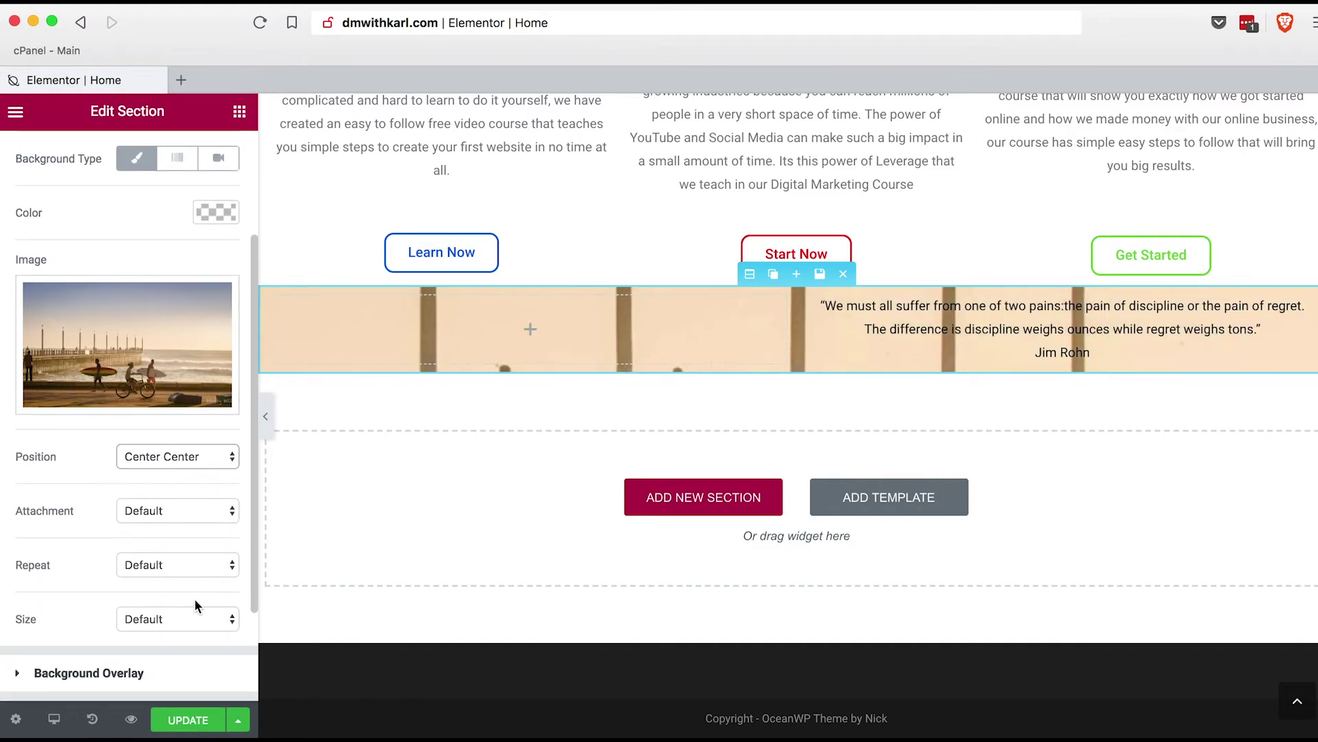
pyautogui.click(196, 618)
pyautogui.click(191, 649)
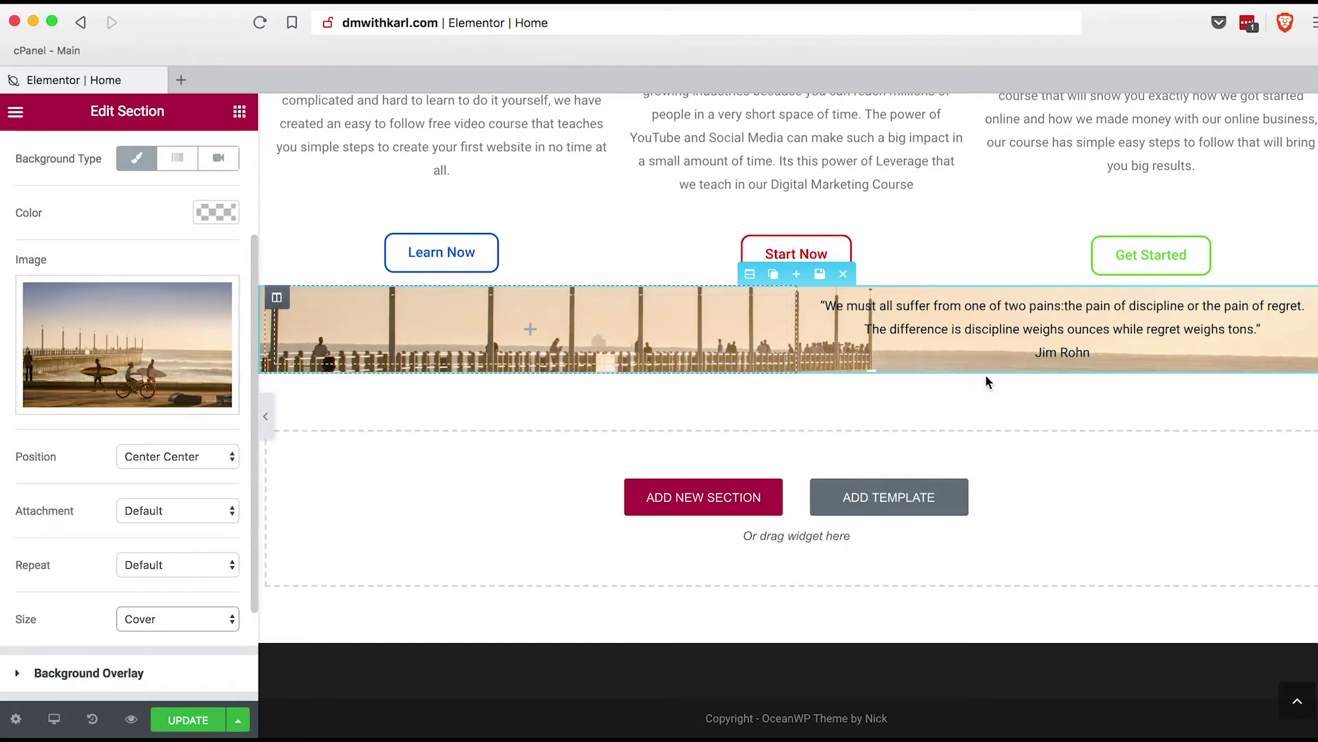
pyautogui.click(1133, 332)
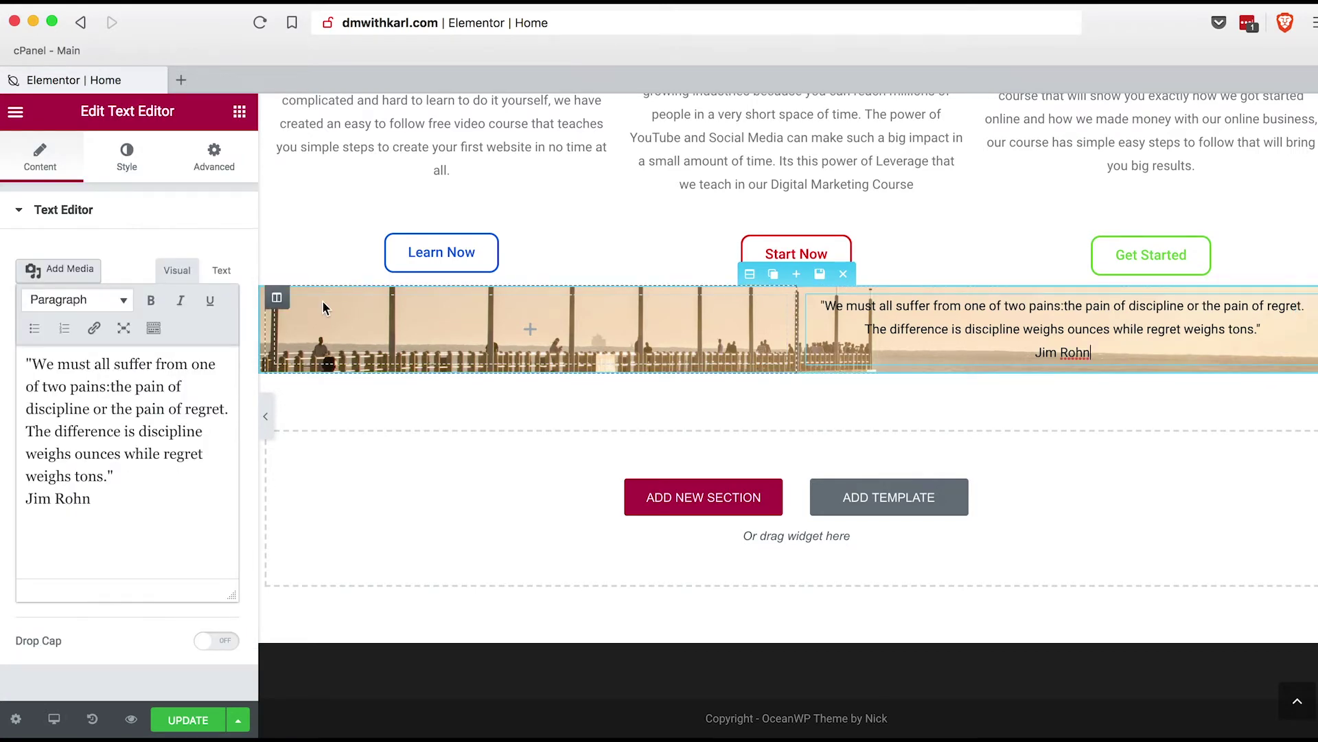
# Unlink the quote's padding and set it to 50 px top and 350 px bottom
pyautogui.click(134, 164)
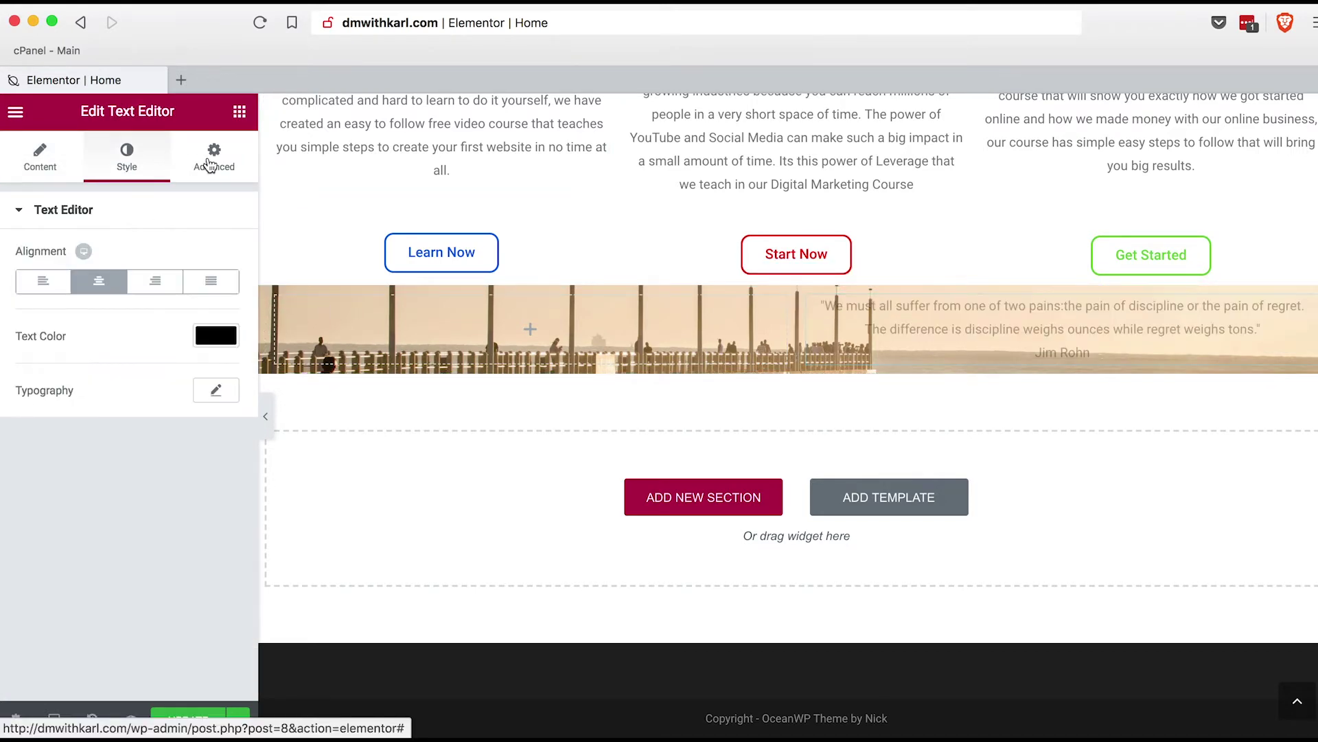
pyautogui.click(211, 164)
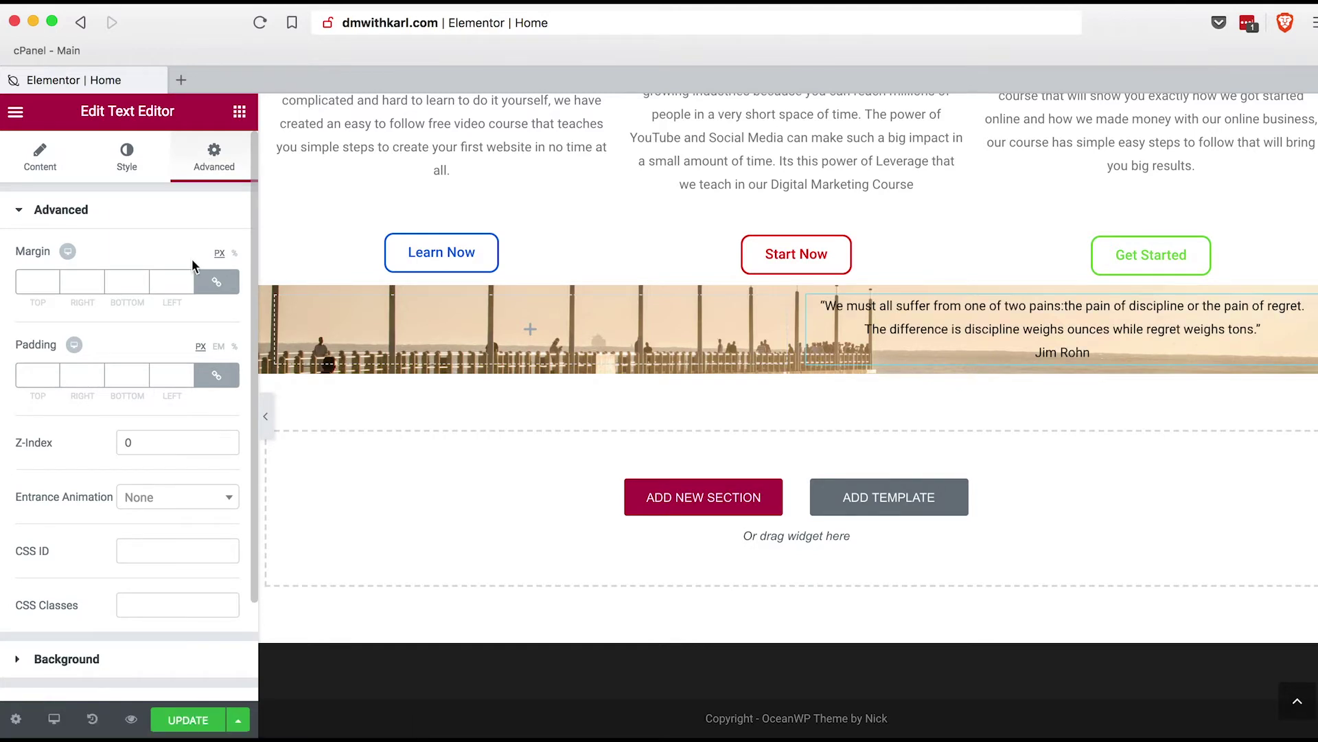
pyautogui.click(217, 377)
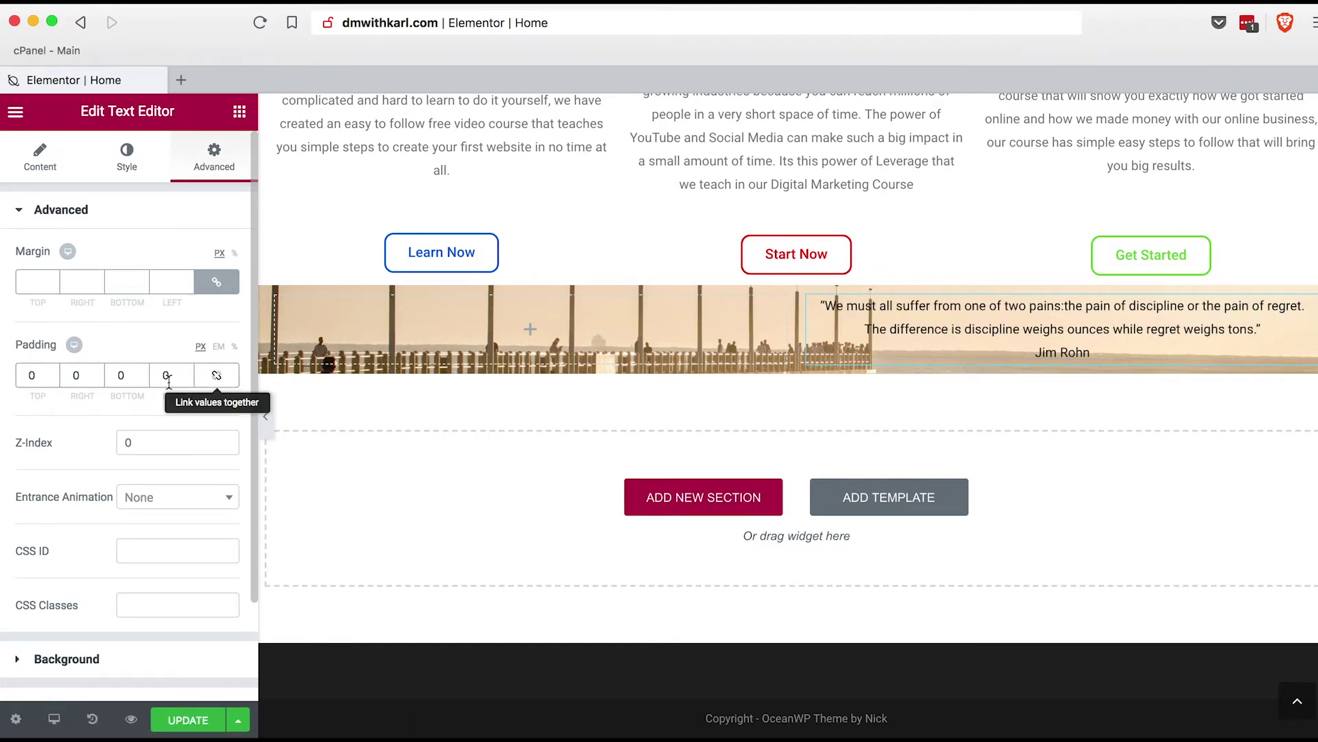
pyautogui.moveTo(39, 375); pyautogui.dragTo(25, 382)
pyautogui.write('50')
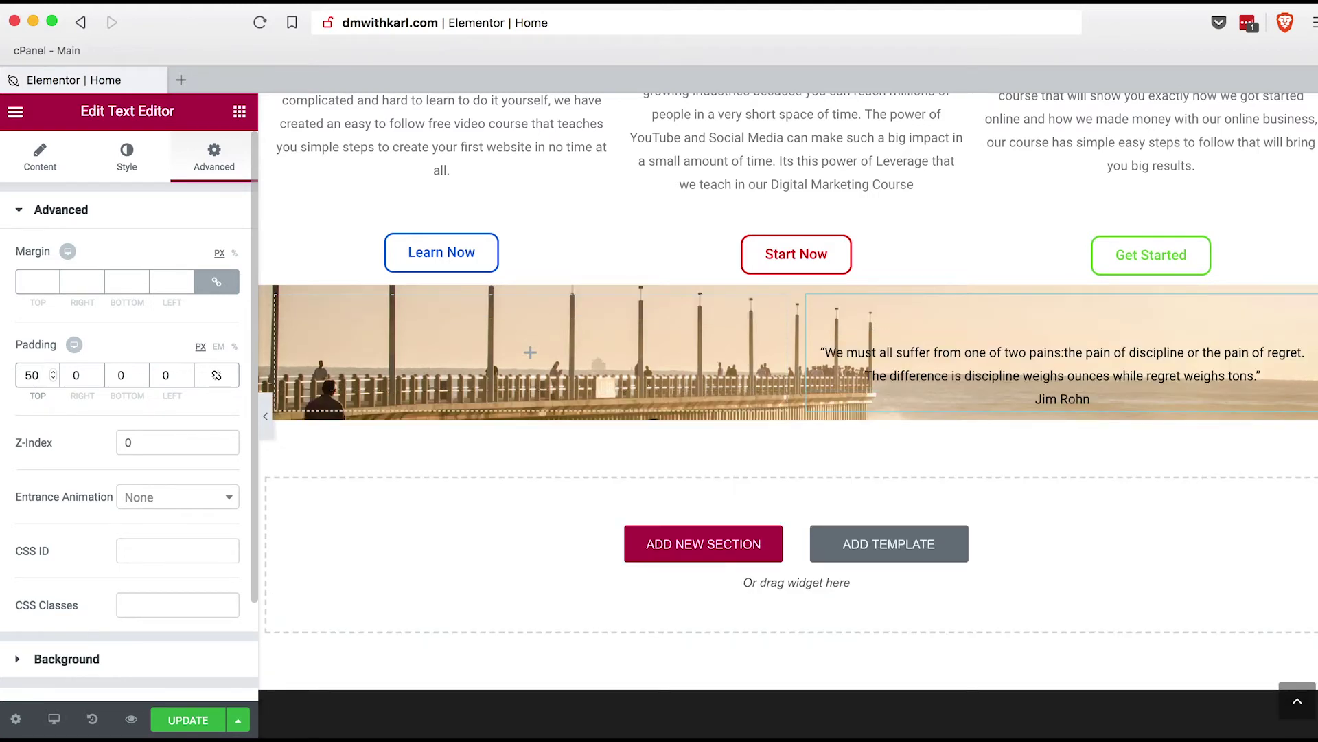
pyautogui.doubleClick(118, 379)
pyautogui.write('250')
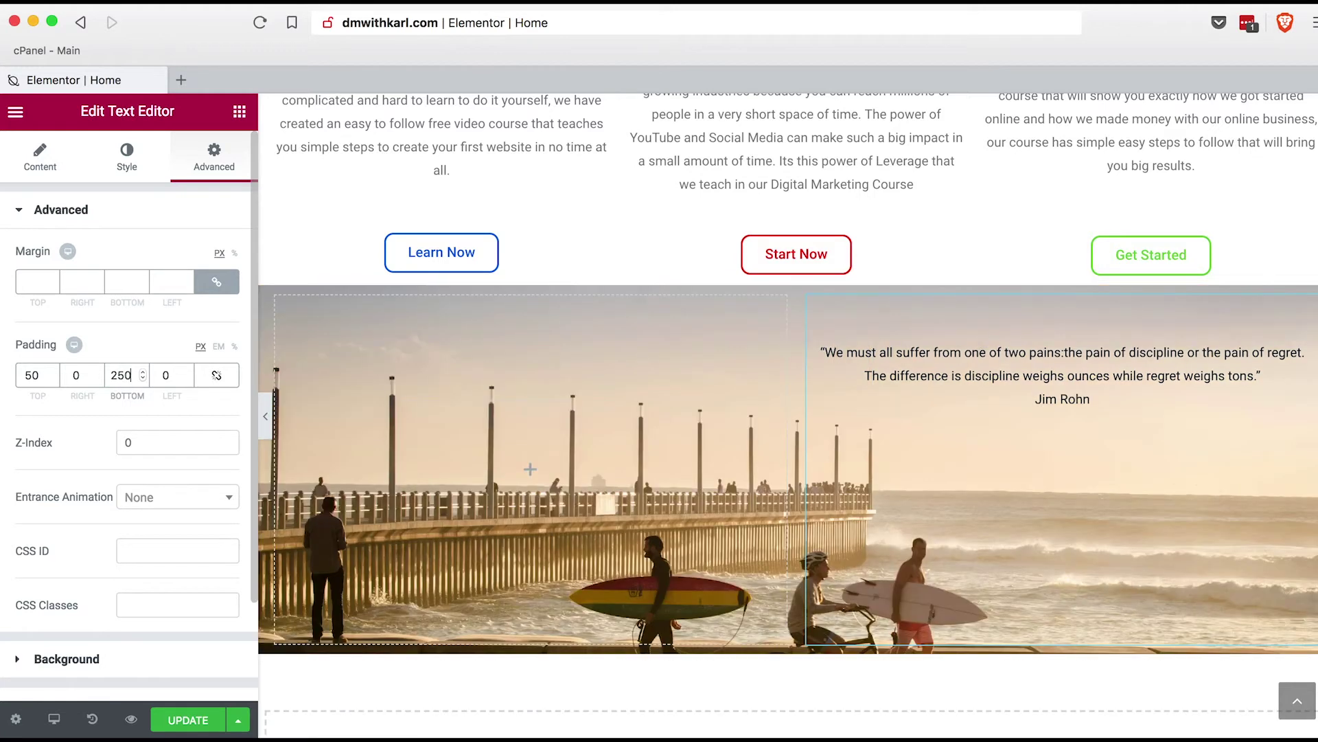
pyautogui.press('BackSpace')
pyautogui.press('BackSpace')
pyautogui.press('BackSpace')
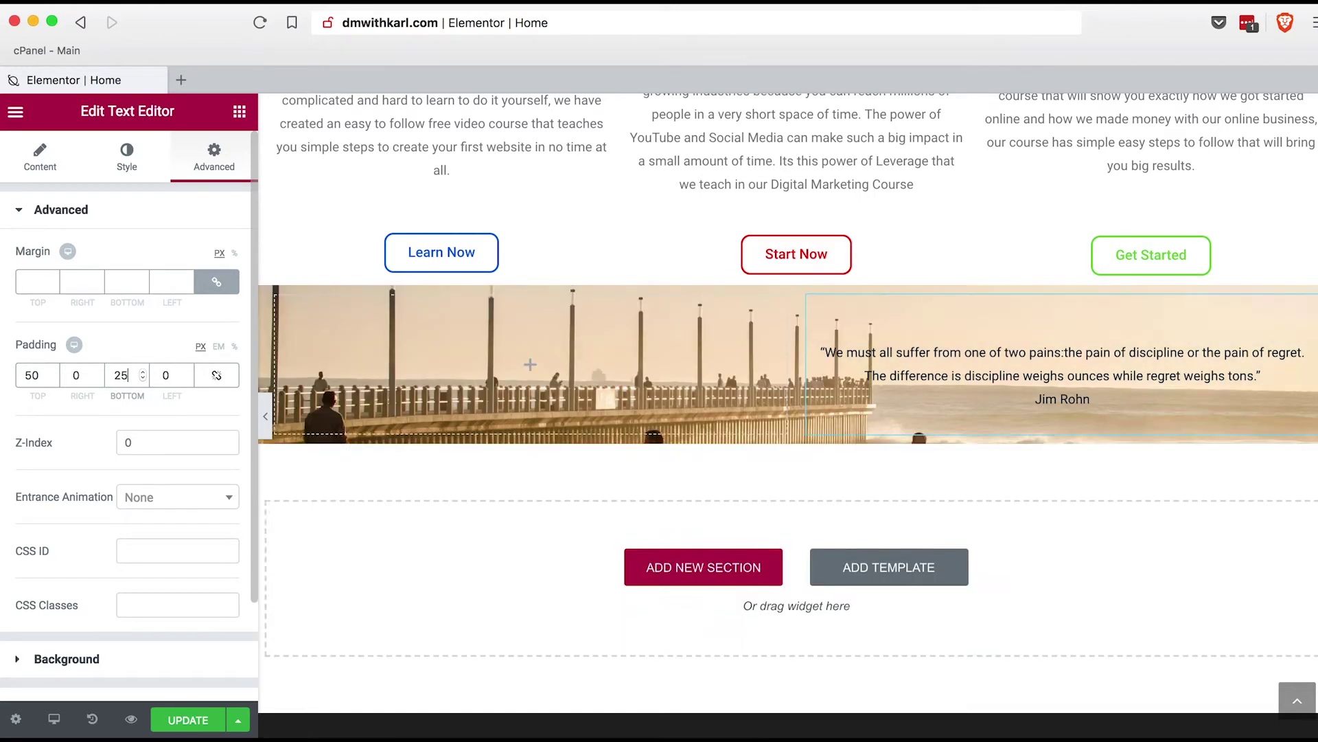
pyautogui.write('0350')
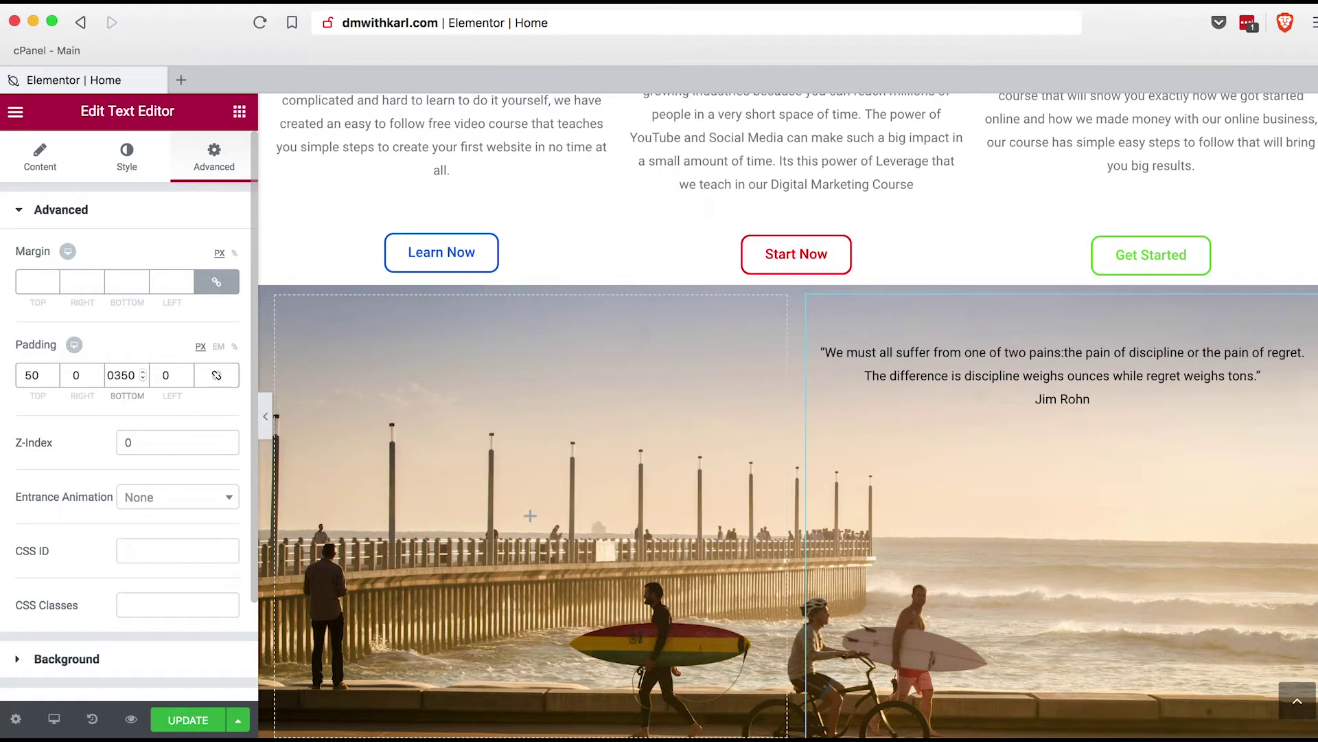
pyautogui.scroll(-5, 595, 406)
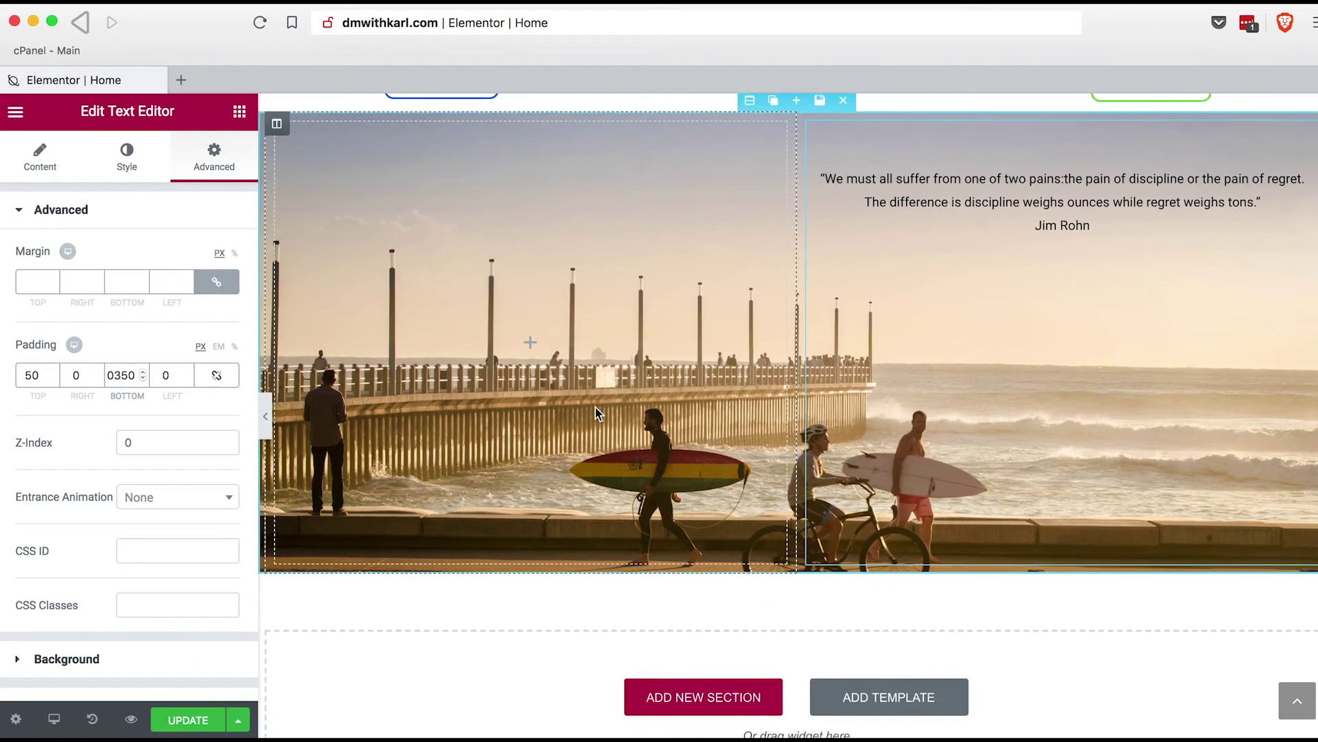
pyautogui.scroll(3, 849, 478)
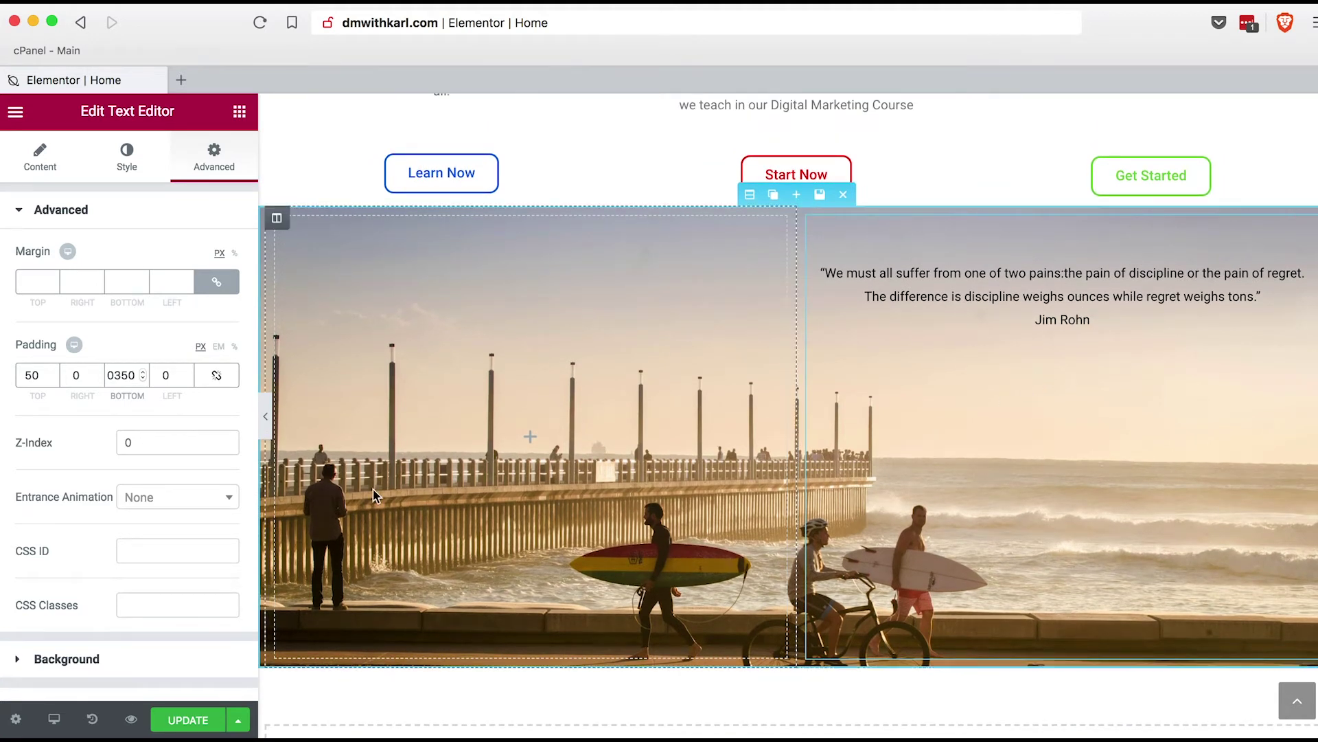
pyautogui.click(1092, 320)
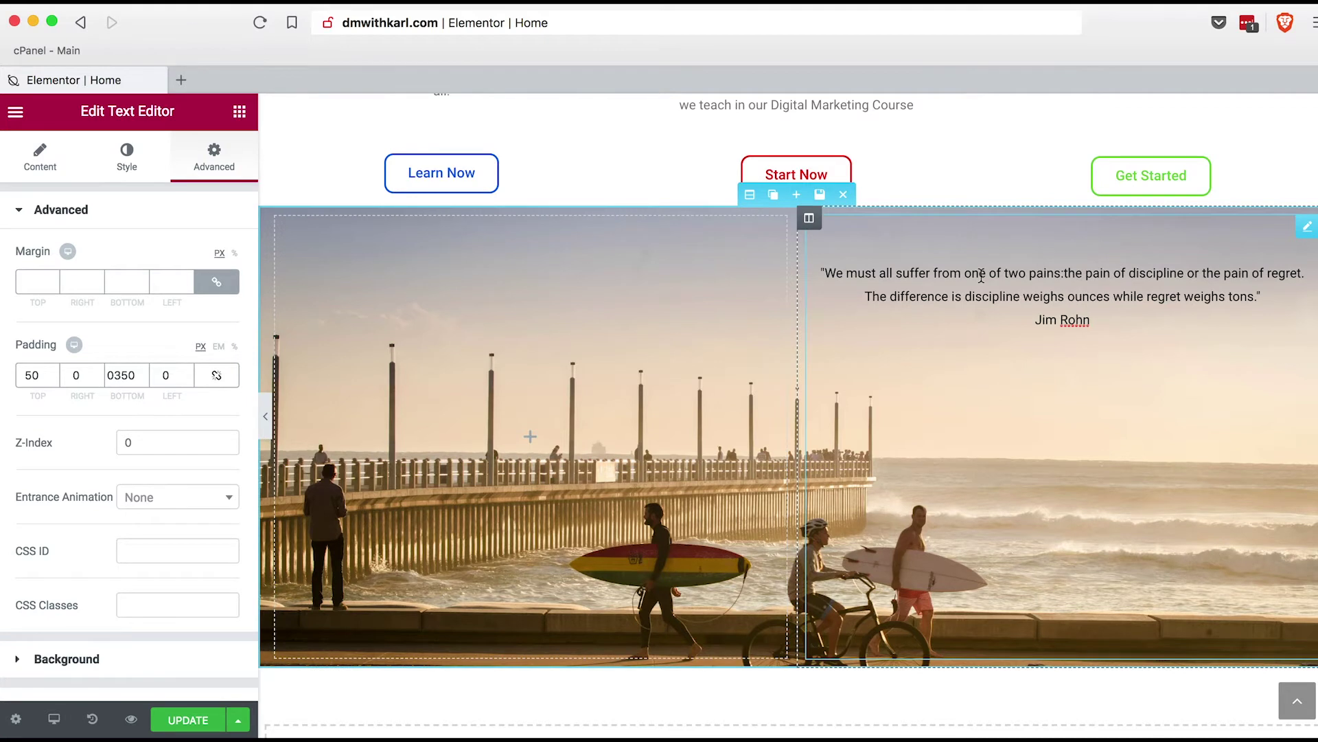
# Set the quote's typography to size 22, weight 300 and letter spacing 0.1
pyautogui.click(48, 163)
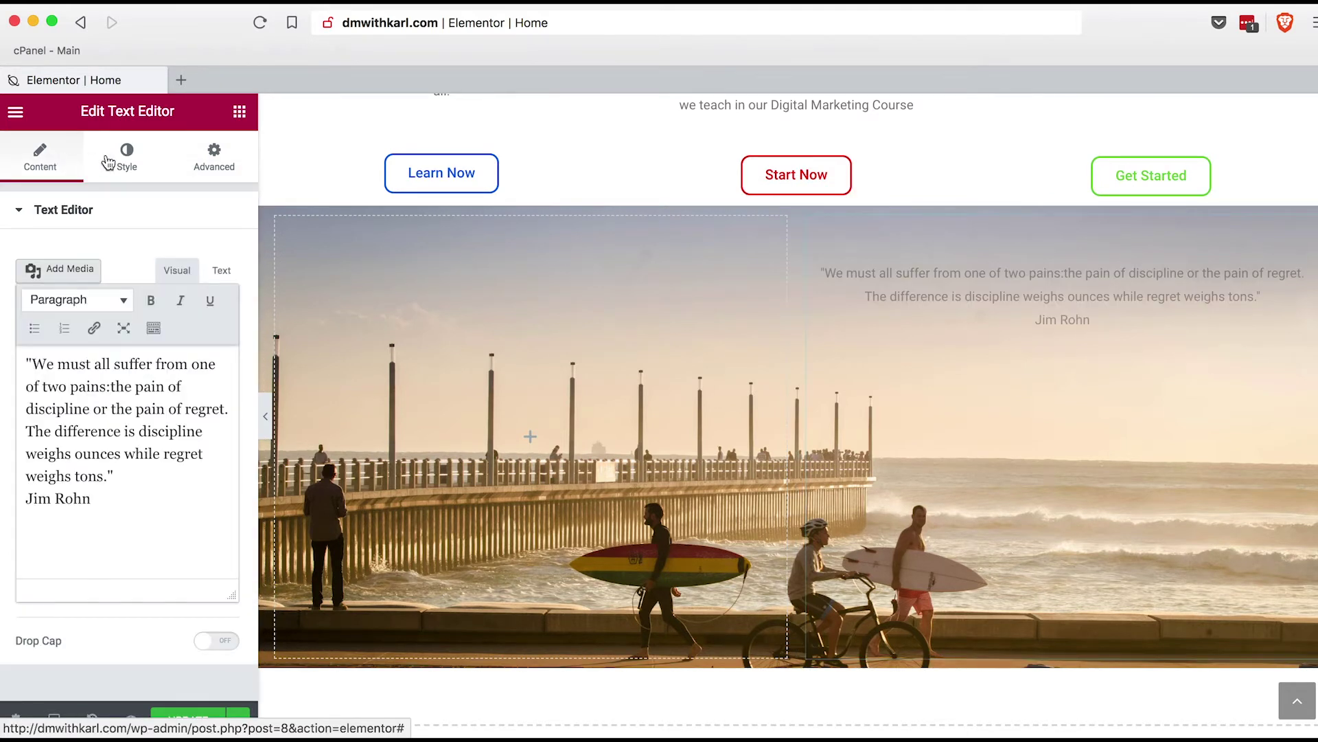
pyautogui.click(108, 162)
pyautogui.click(216, 390)
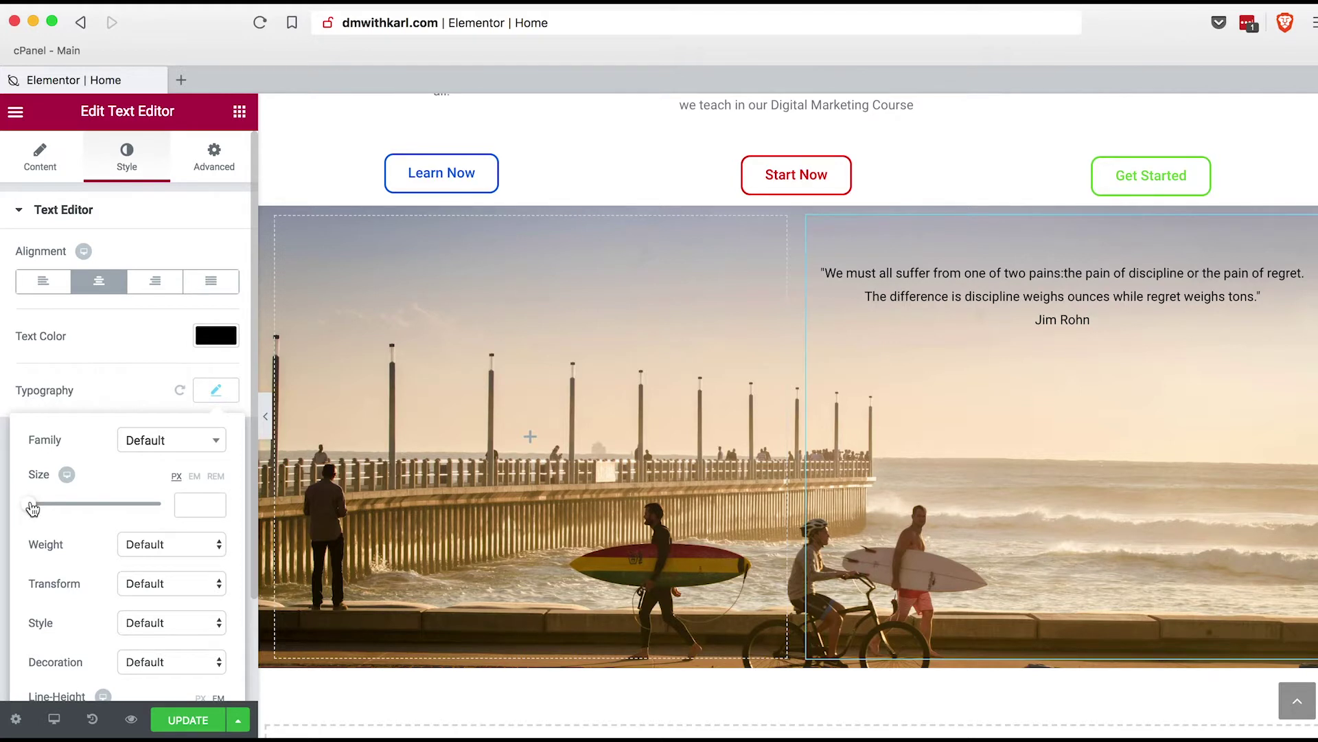
pyautogui.moveTo(31, 508); pyautogui.dragTo(47, 505)
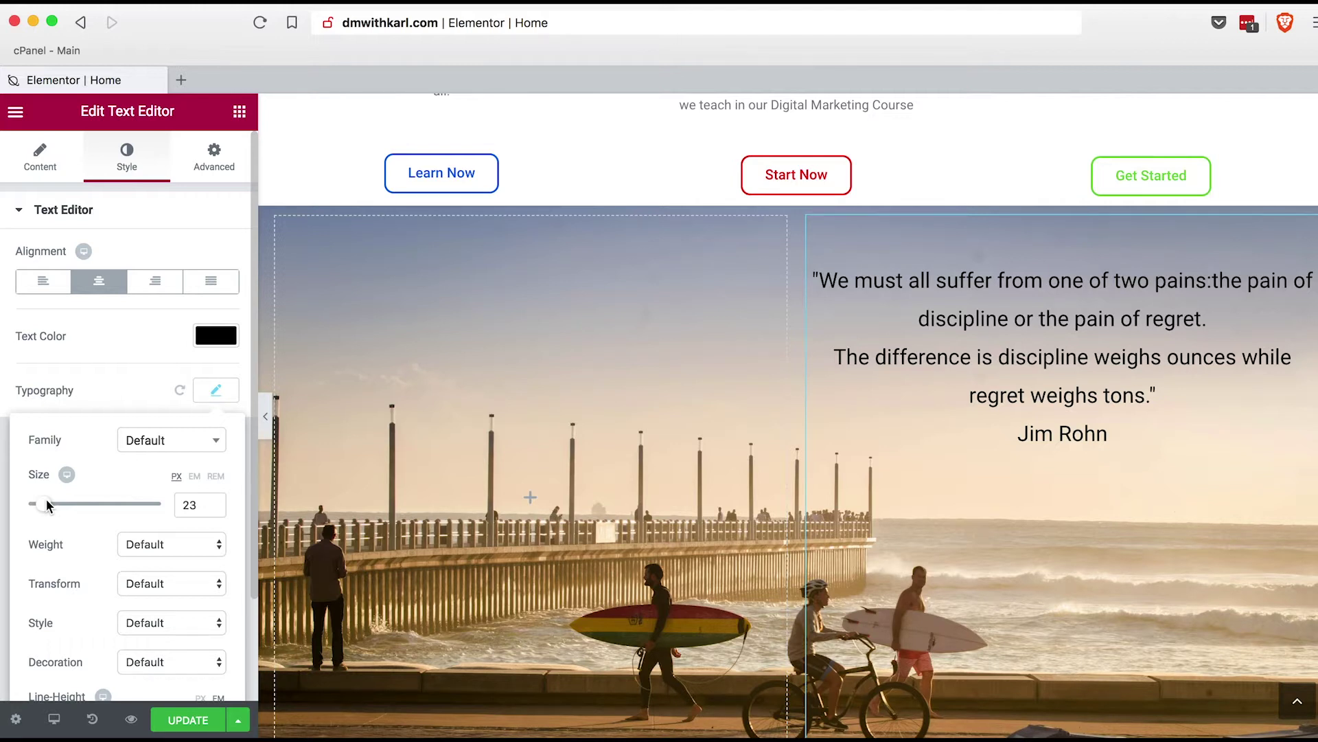
pyautogui.moveTo(47, 506); pyautogui.dragTo(44, 505)
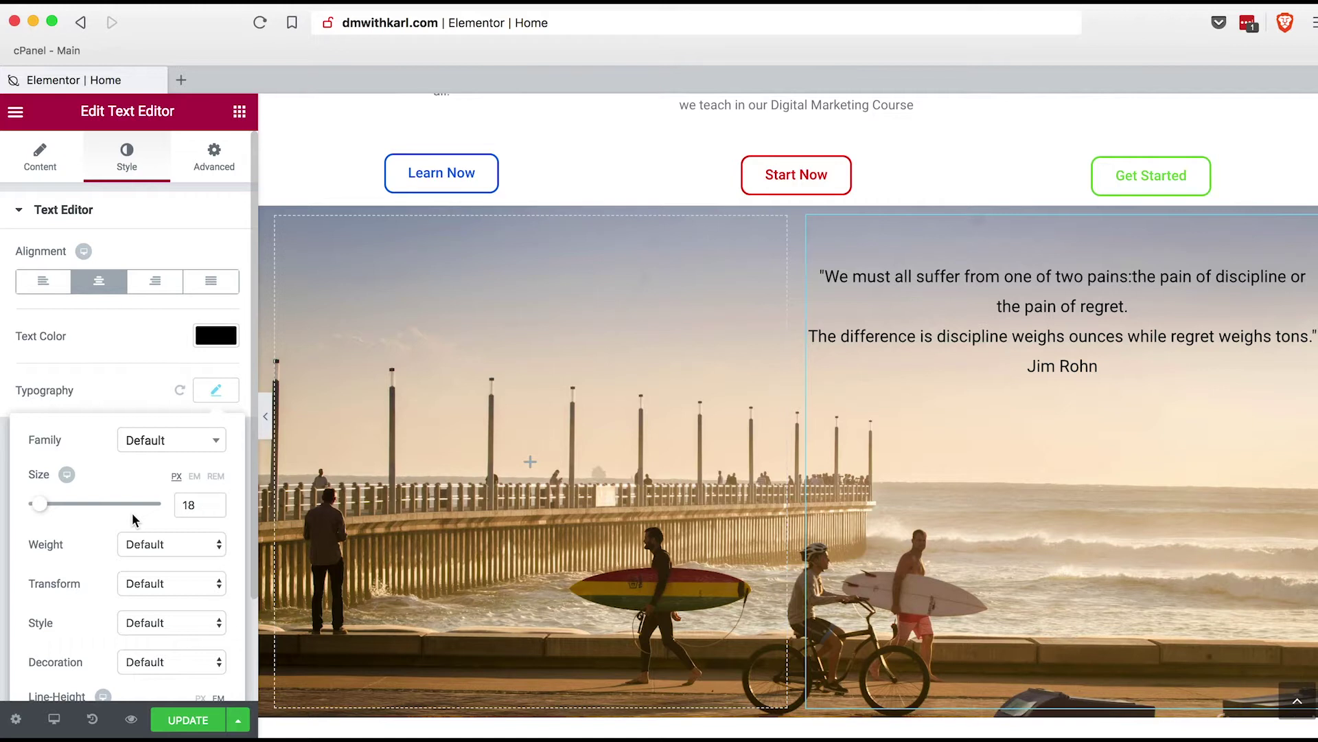
pyautogui.scroll(-1, 183, 467)
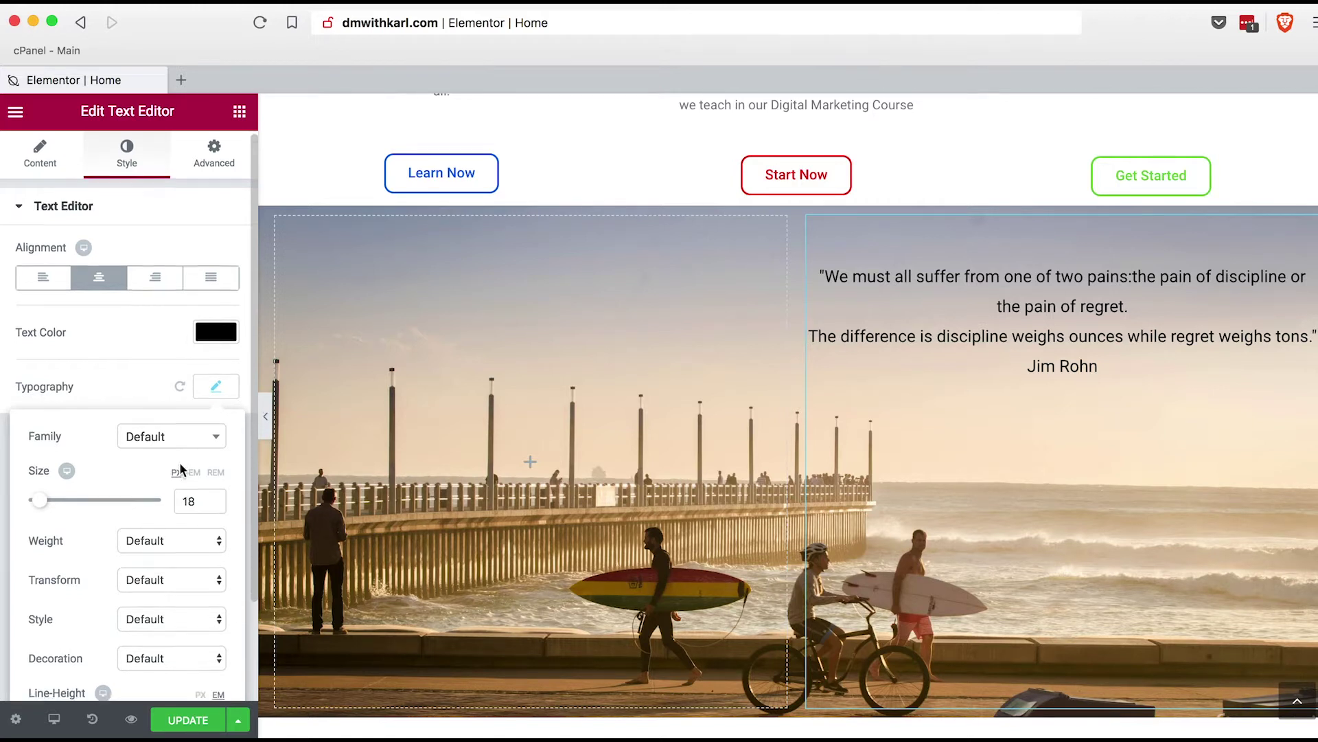
pyautogui.click(170, 499)
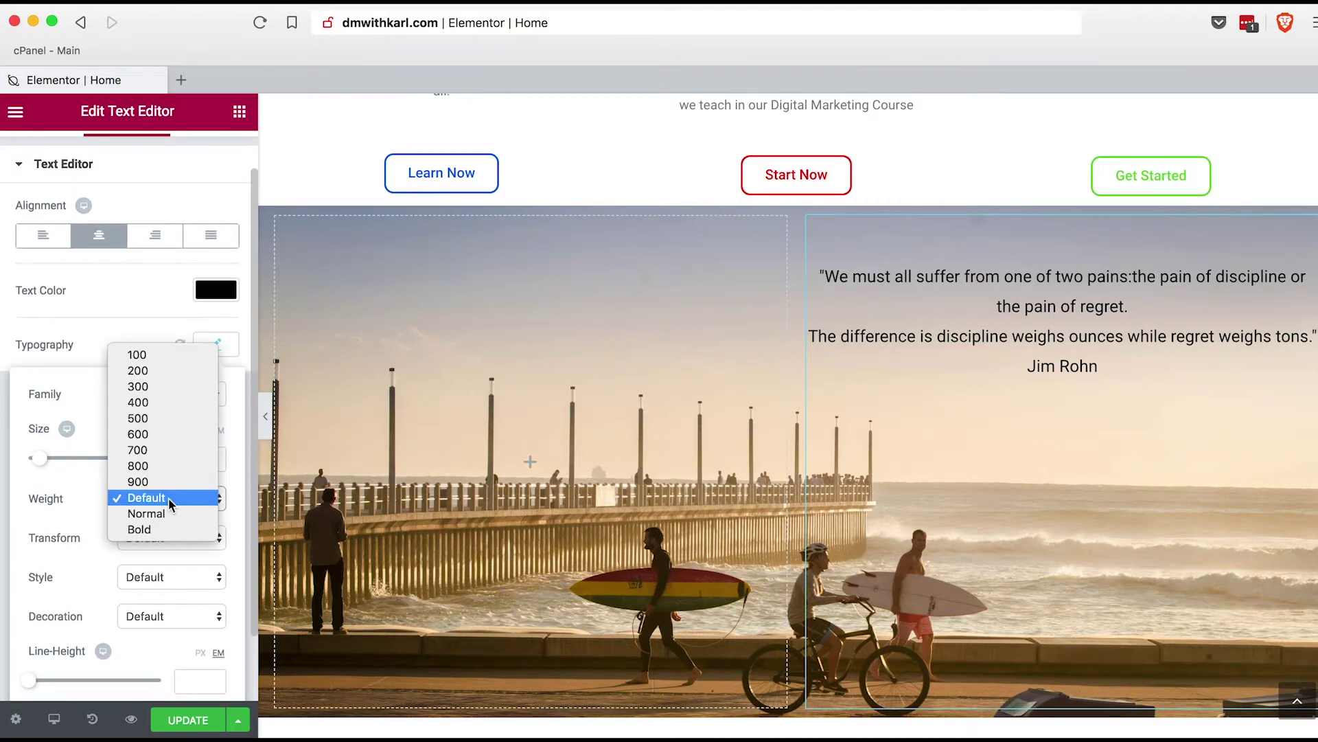
pyautogui.click(157, 390)
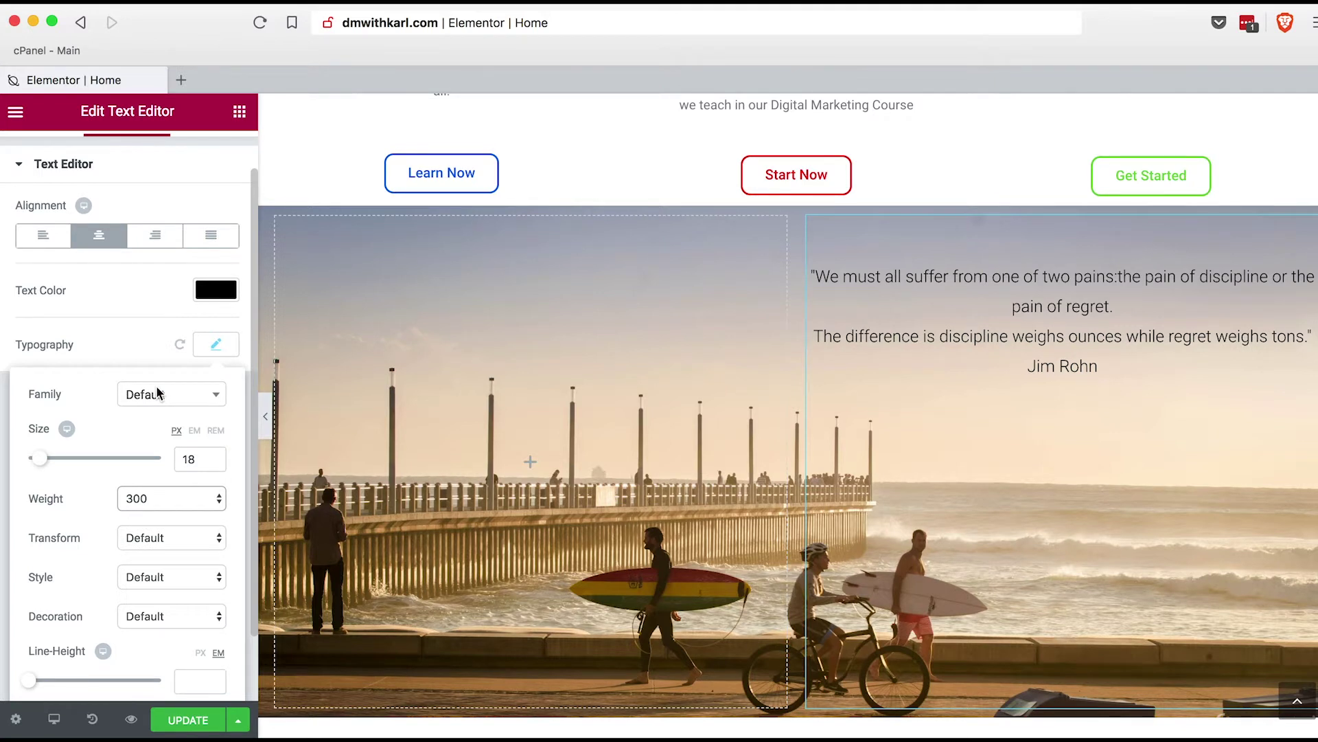
pyautogui.scroll(-2, 158, 392)
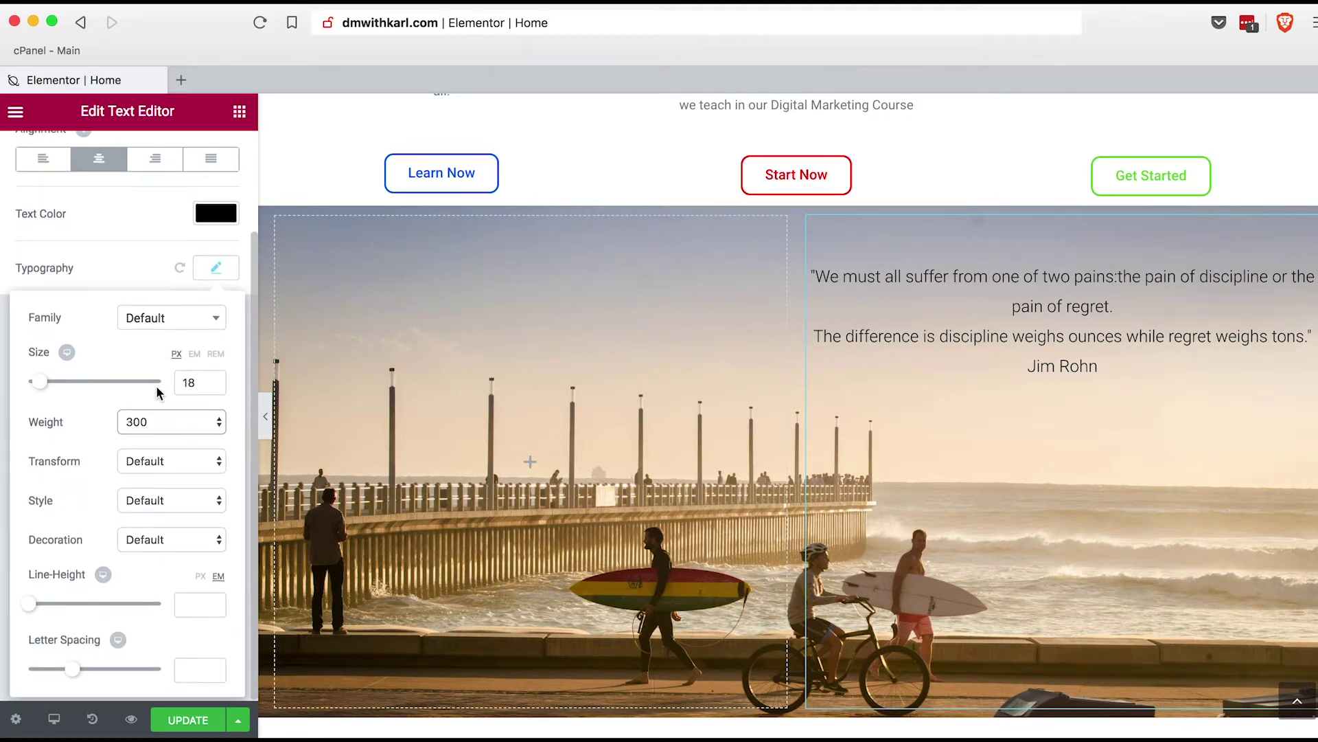
pyautogui.moveTo(71, 669)
pyautogui.mouseDown()
pyautogui.moveTo(85, 667)
pyautogui.moveTo(72, 668)
pyautogui.mouseUp()
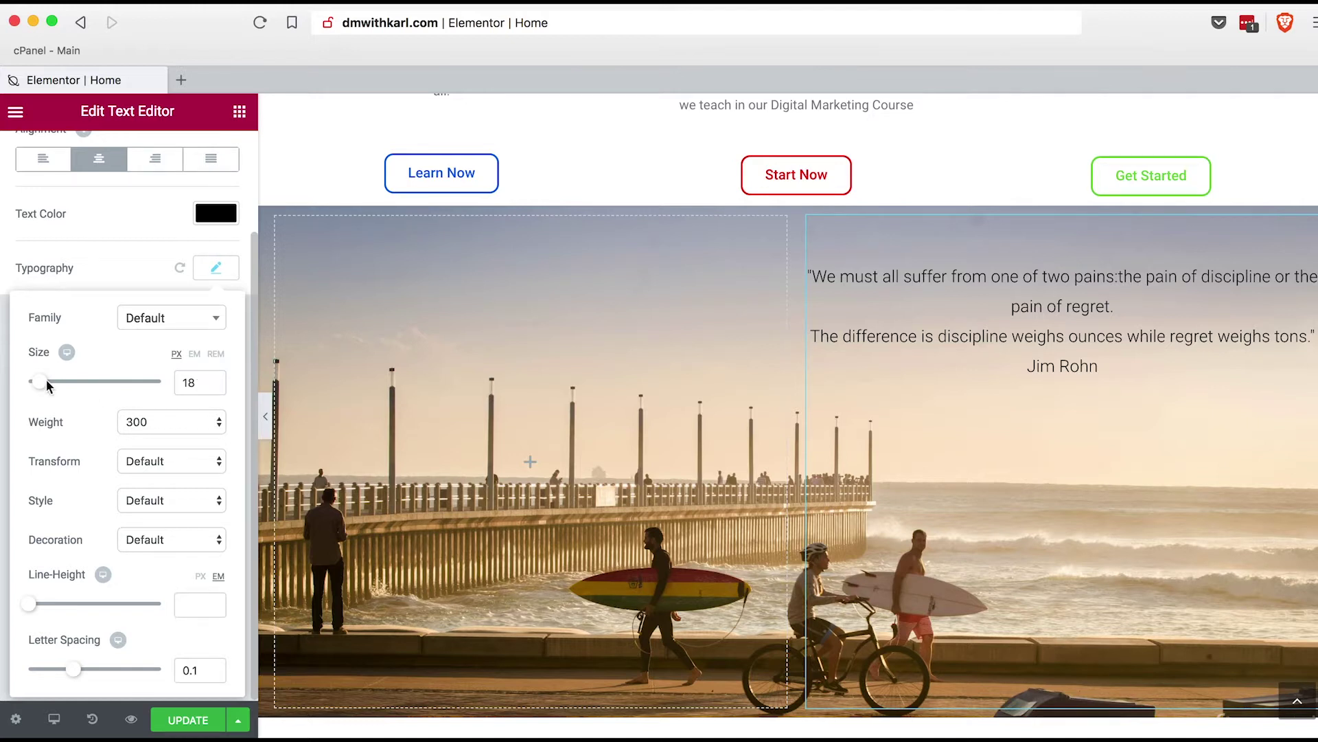
pyautogui.moveTo(42, 385); pyautogui.dragTo(46, 385)
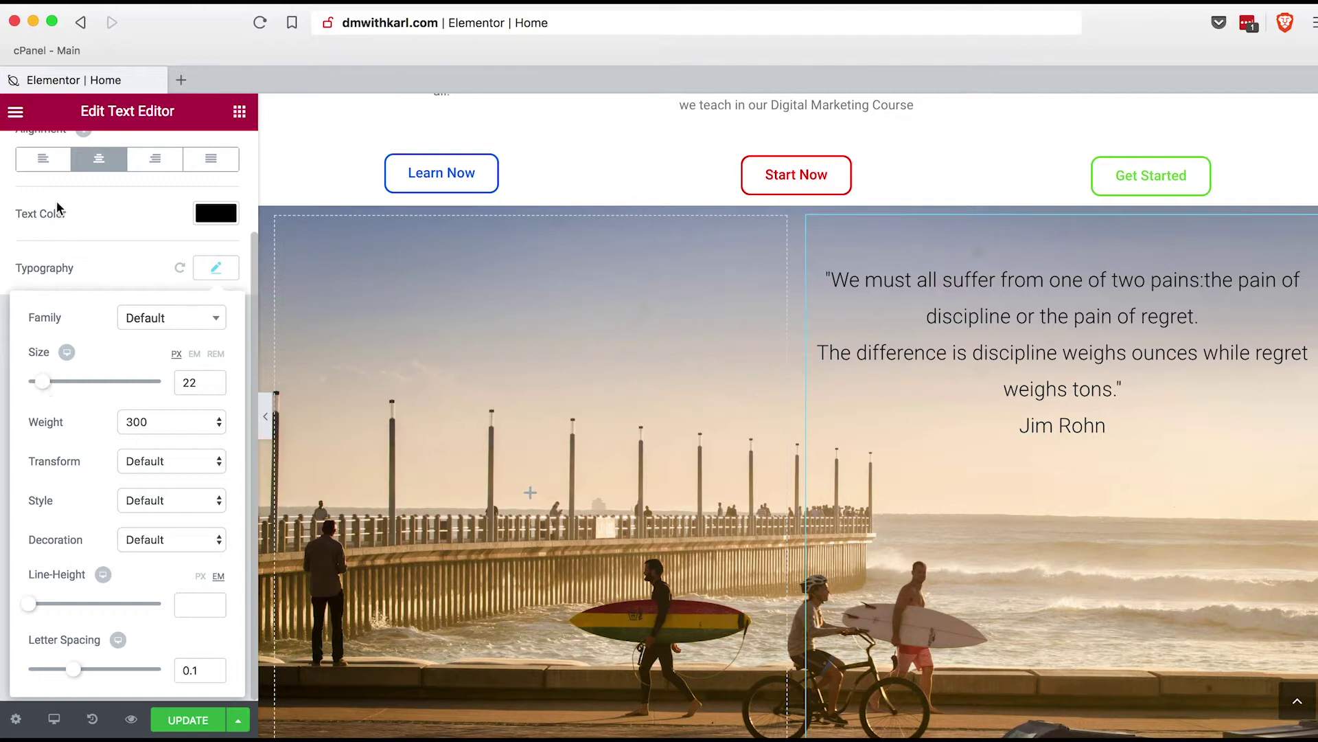
pyautogui.scroll(3, 108, 210)
# Try a line break before 'while regret' in the quote content, then remove it
pyautogui.click(55, 165)
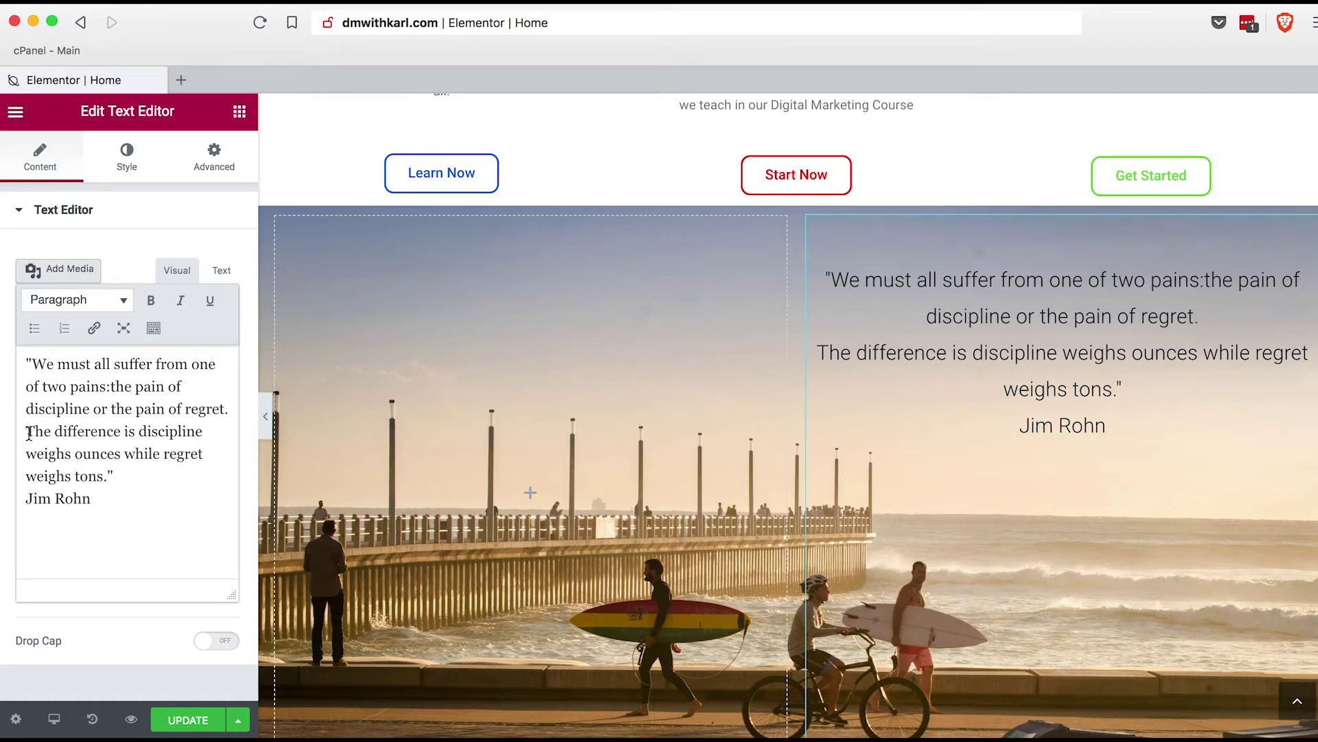
pyautogui.click(122, 453)
pyautogui.press('Return')
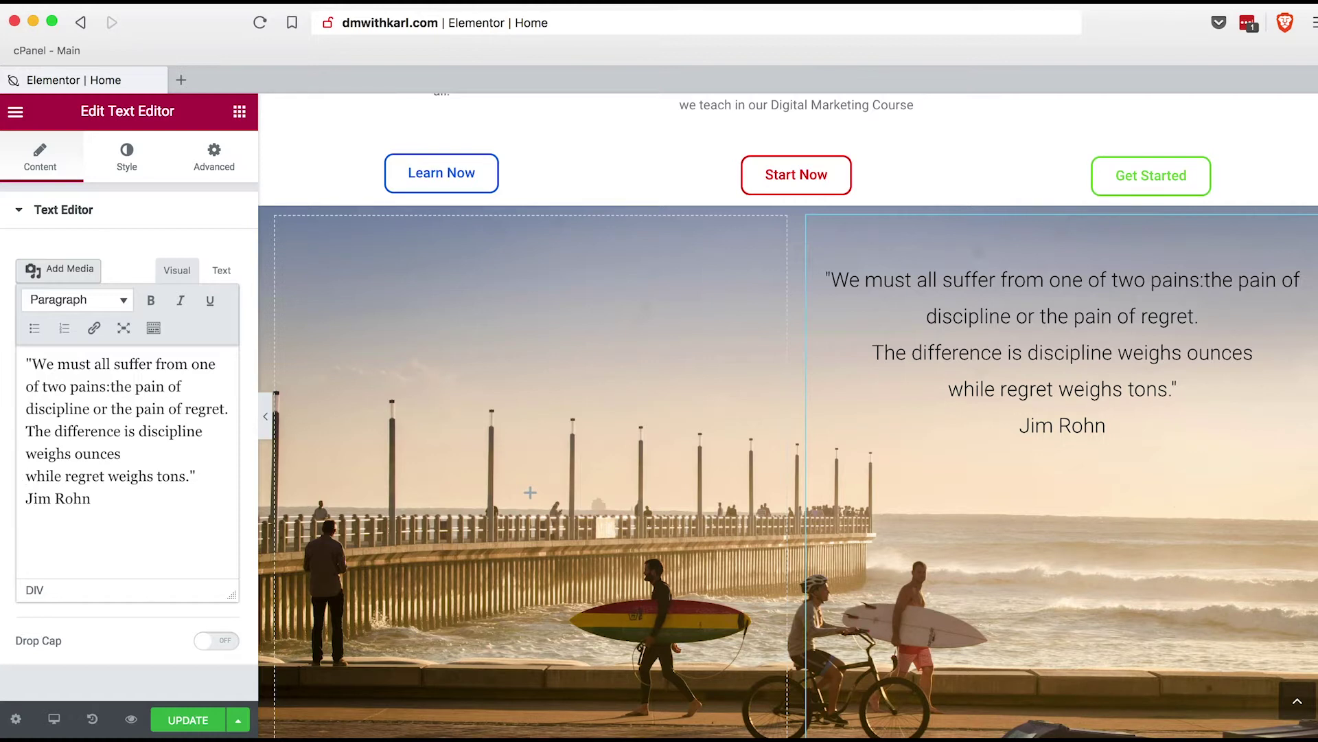
pyautogui.press('BackSpace')
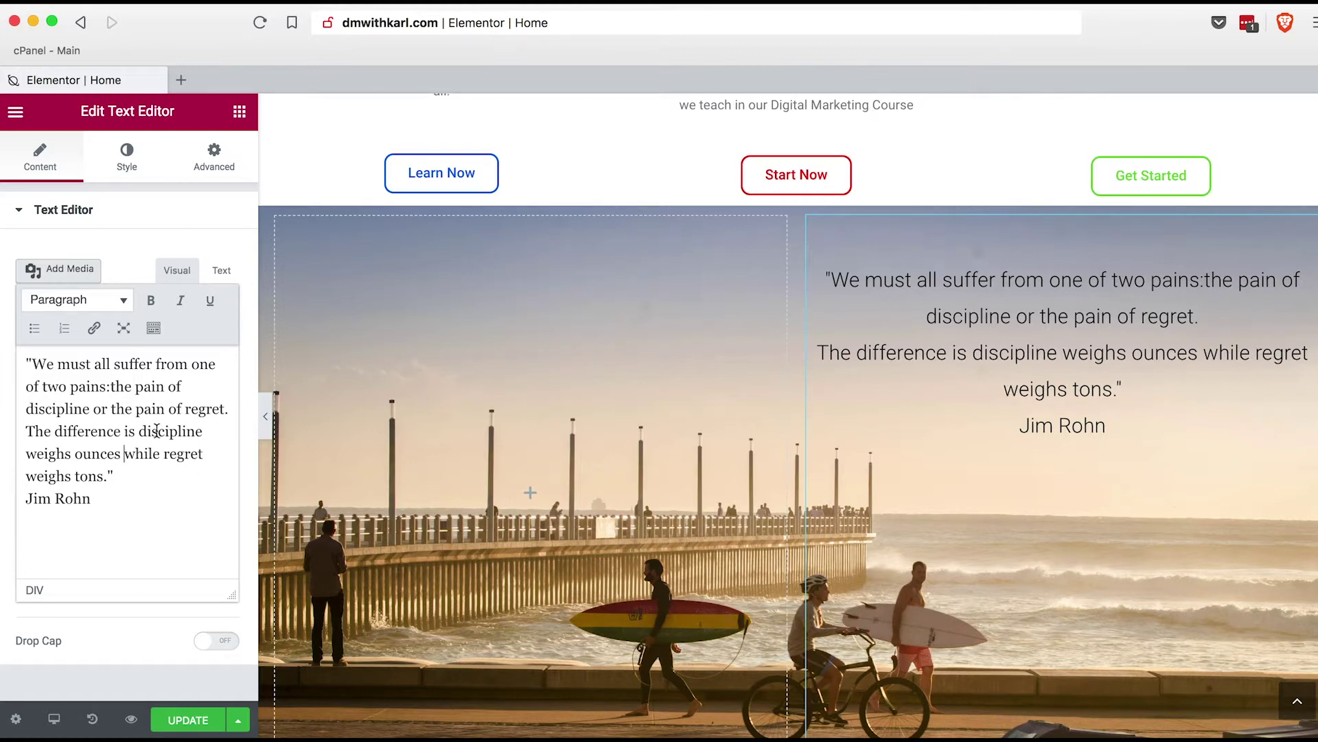
pyautogui.click(126, 163)
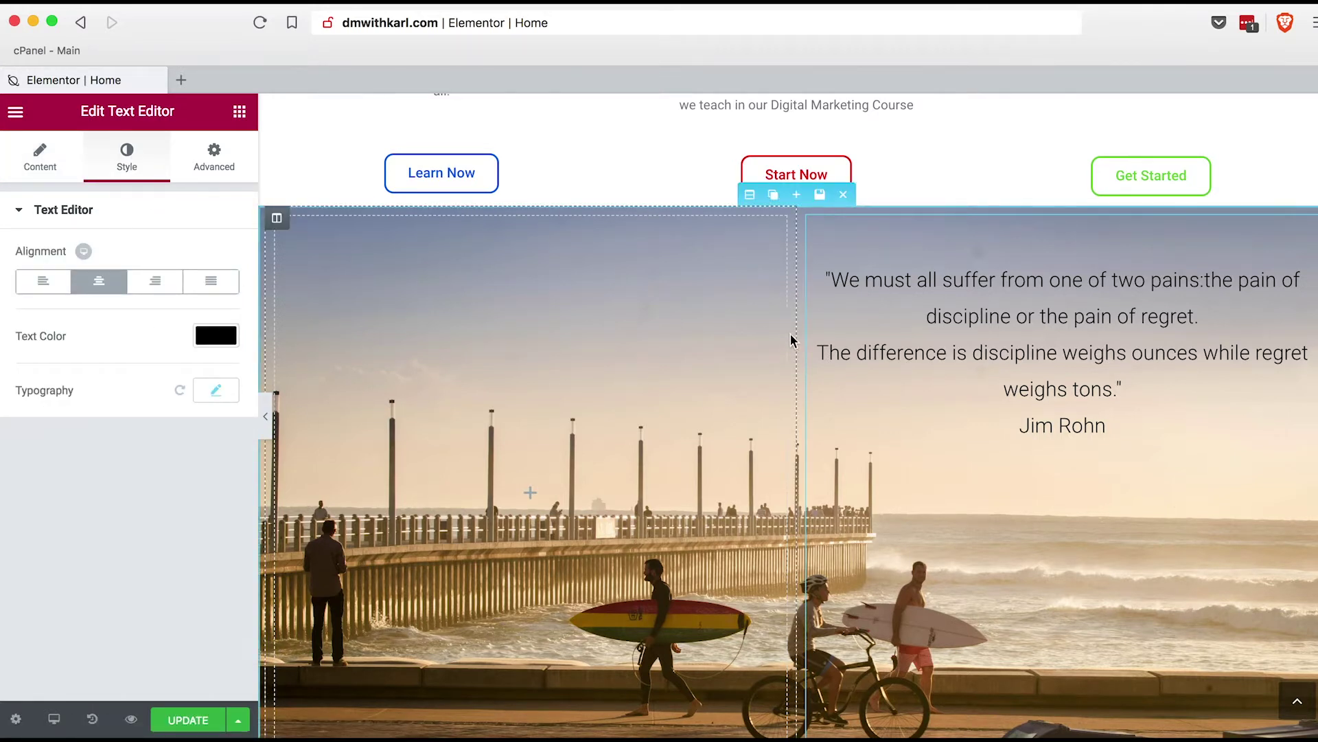
# Drag the column divider left to widen the quote column, then set quote text to 18 px with 0.9 letter spacing
pyautogui.moveTo(797, 337); pyautogui.dragTo(584, 340)
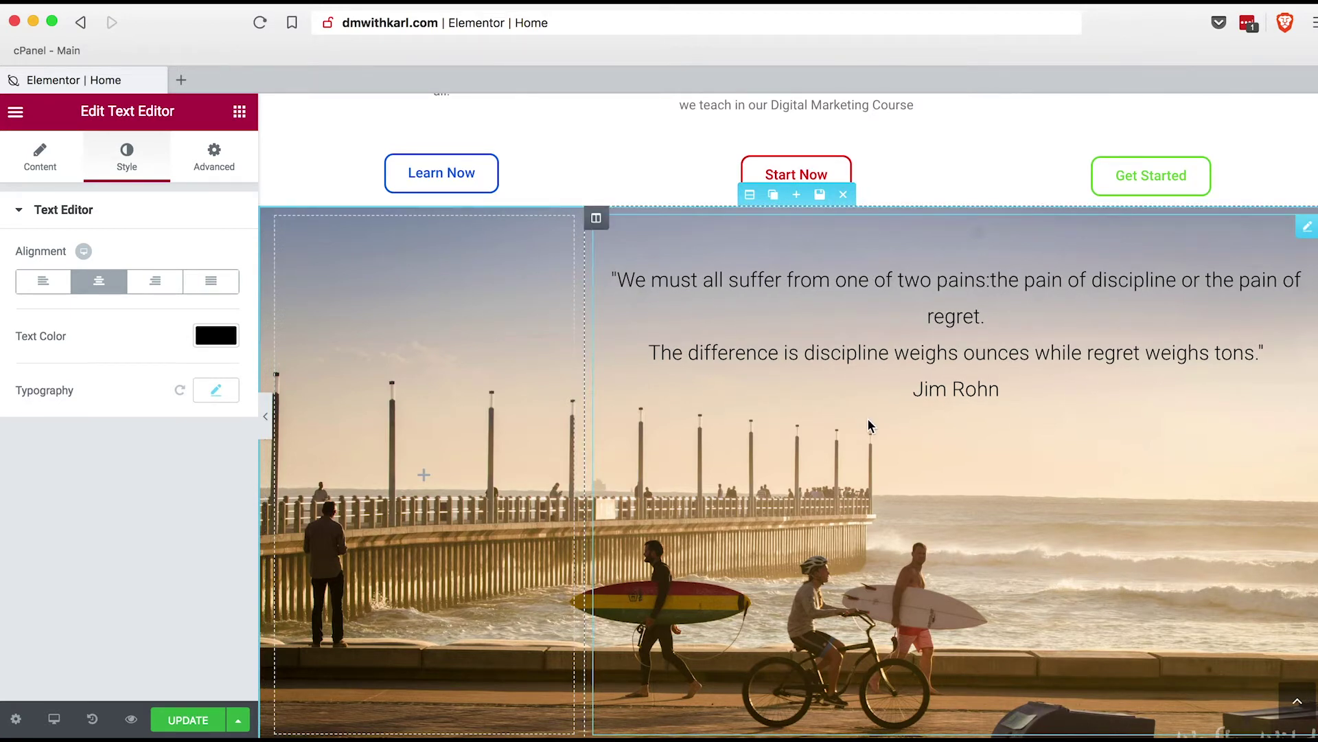
pyautogui.click(216, 390)
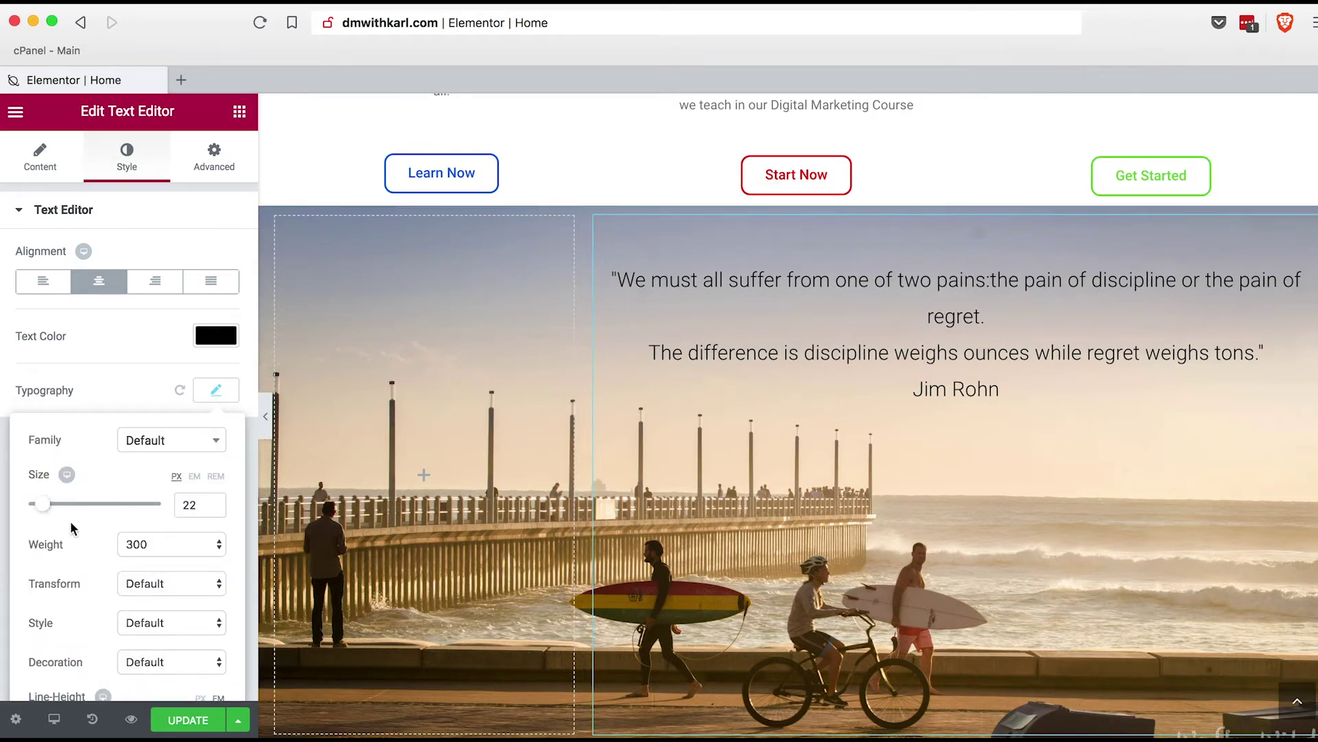
pyautogui.moveTo(42, 504)
pyautogui.mouseDown()
pyautogui.moveTo(53, 507)
pyautogui.moveTo(41, 507)
pyautogui.mouseUp()
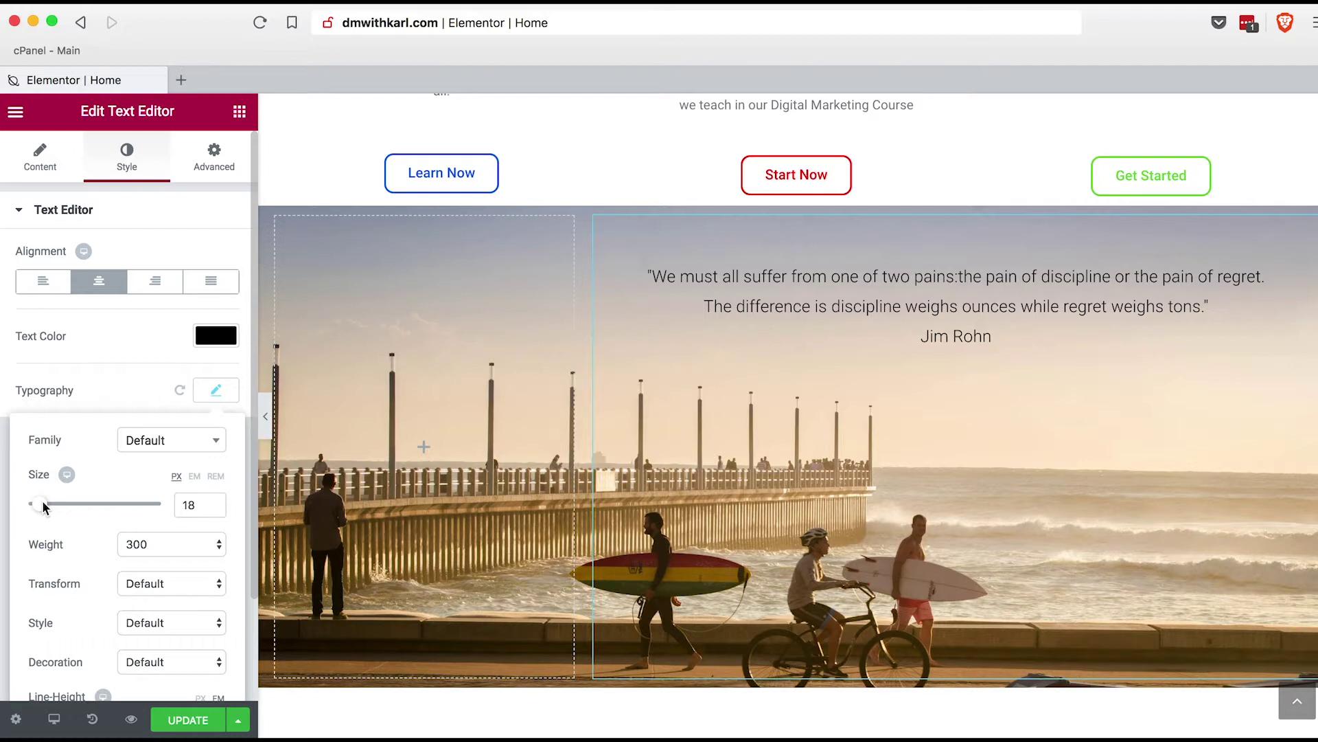
pyautogui.scroll(-3, 84, 598)
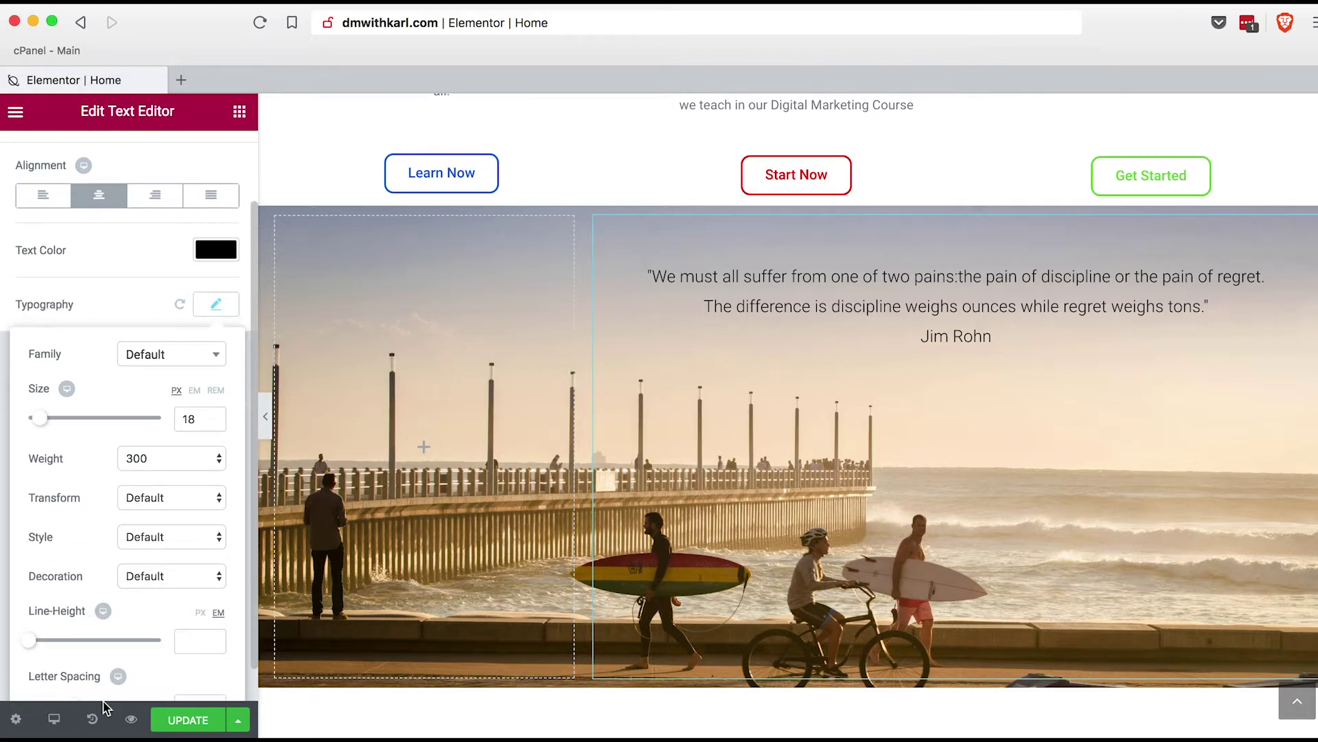
pyautogui.scroll(-2, 83, 608)
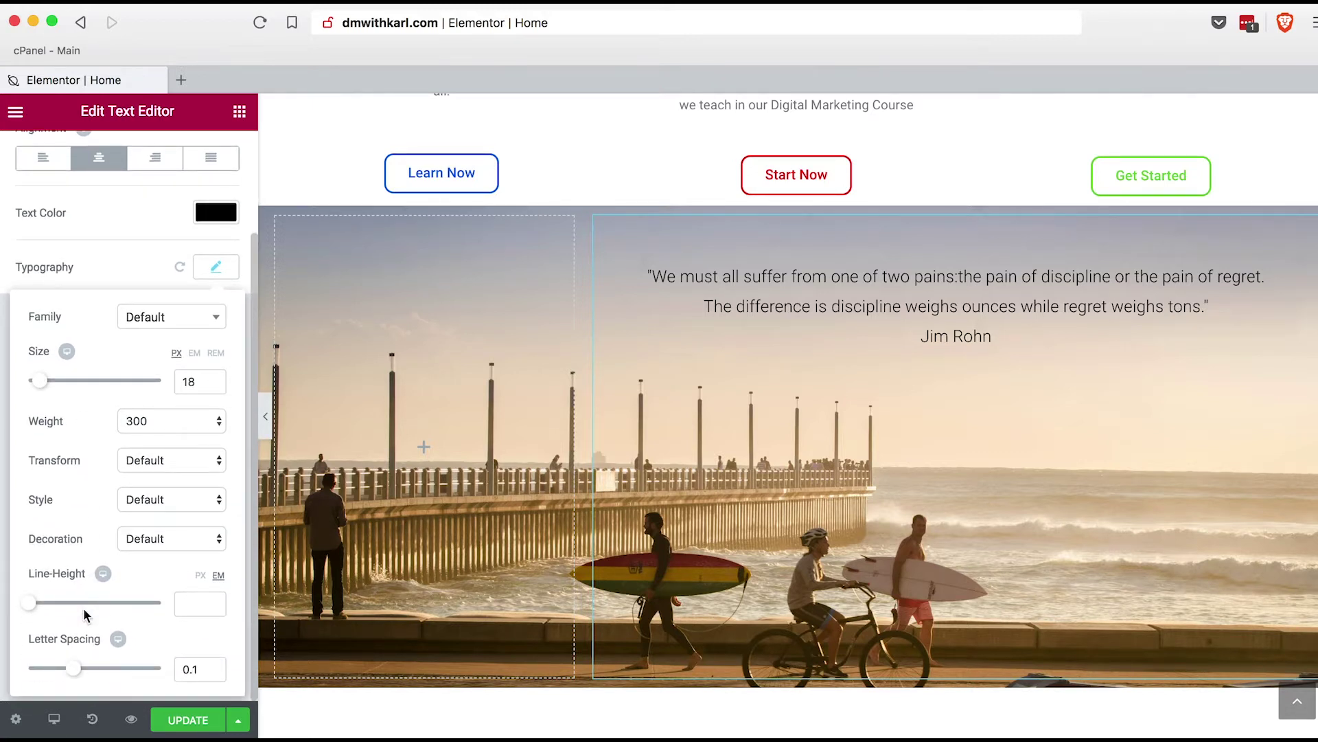
pyautogui.moveTo(73, 667); pyautogui.dragTo(83, 670)
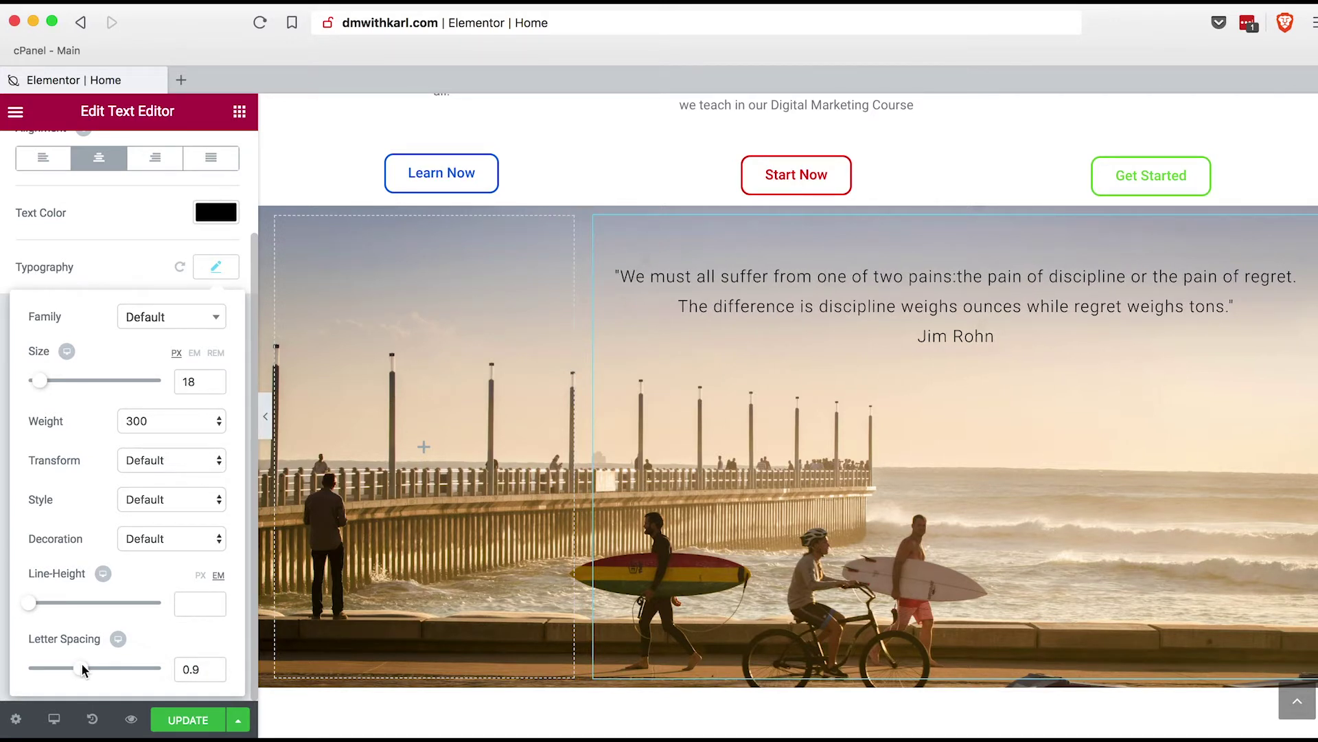
pyautogui.scroll(3, 61, 192)
pyautogui.click(57, 169)
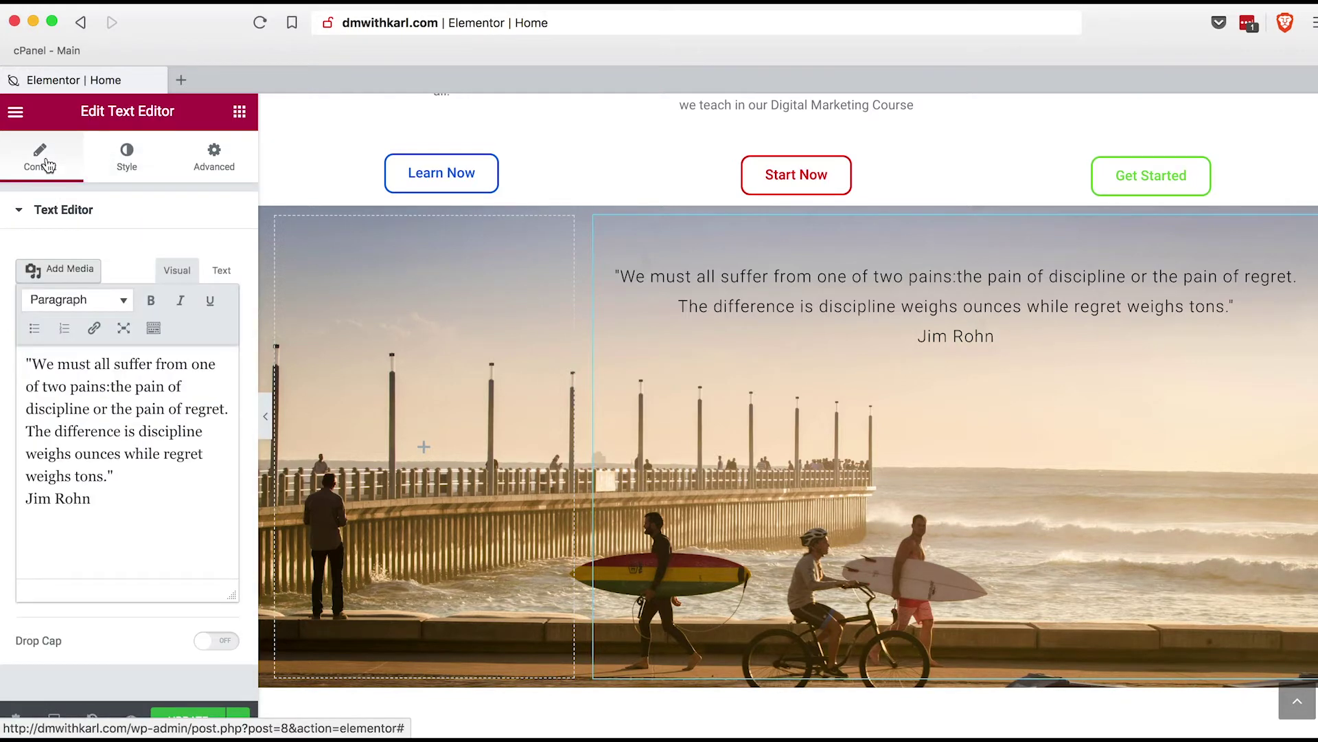
# Make the entire Jim Rohn quote text italic
pyautogui.moveTo(112, 508); pyautogui.dragTo(27, 364)
pyautogui.click(180, 300)
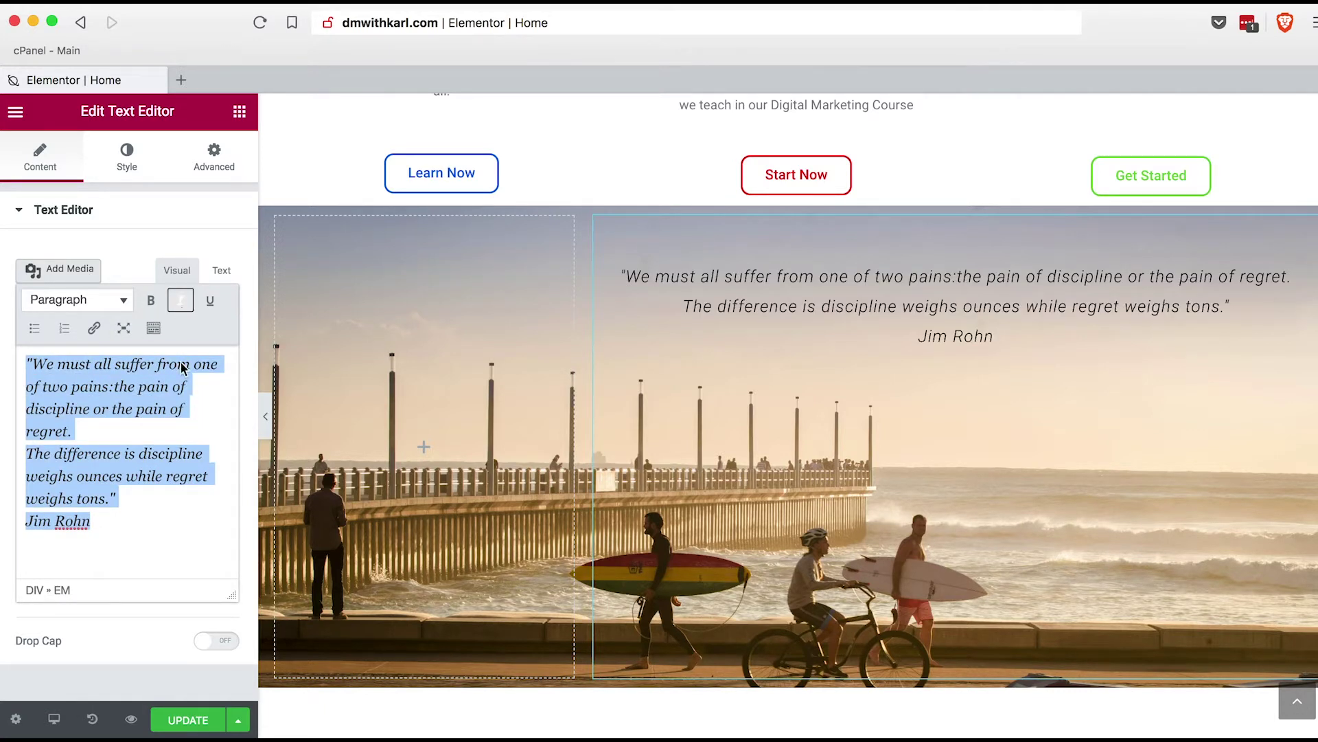
pyautogui.click(132, 527)
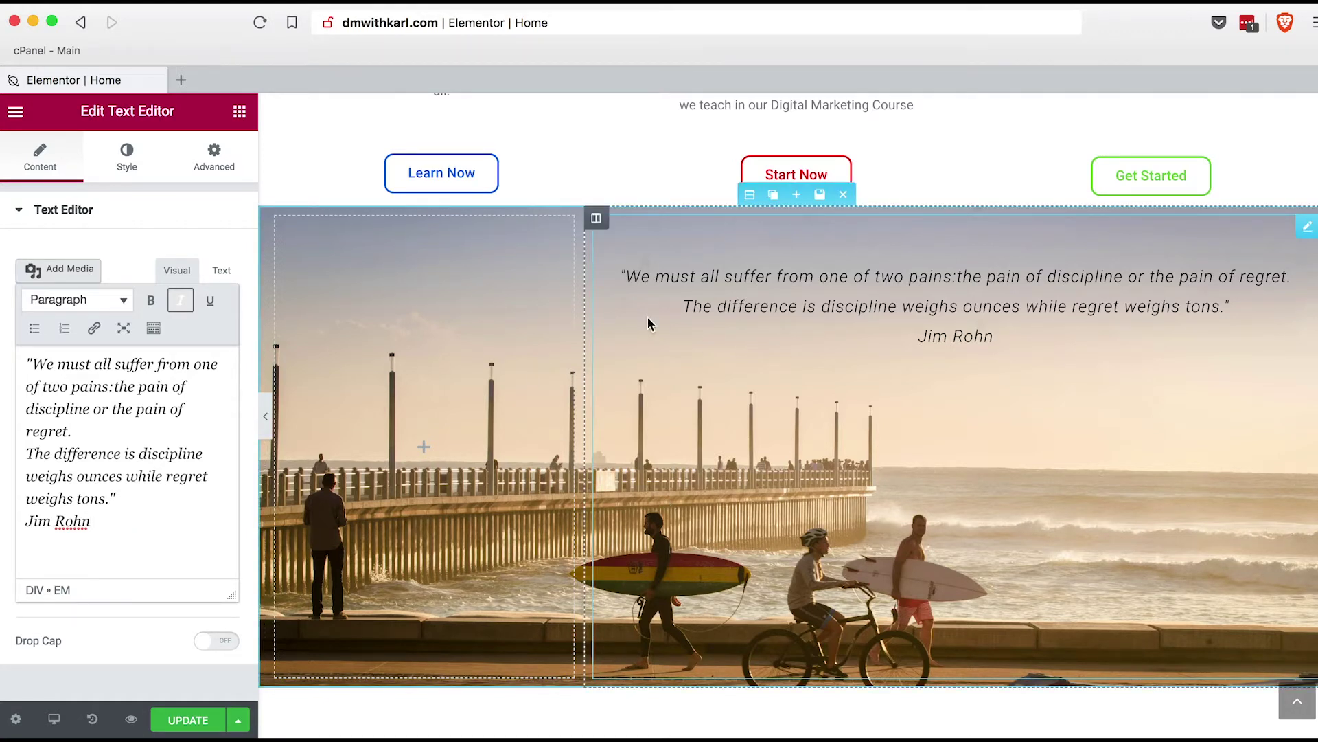
# Update the homepage and open its live preview in a new tab
pyautogui.click(188, 720)
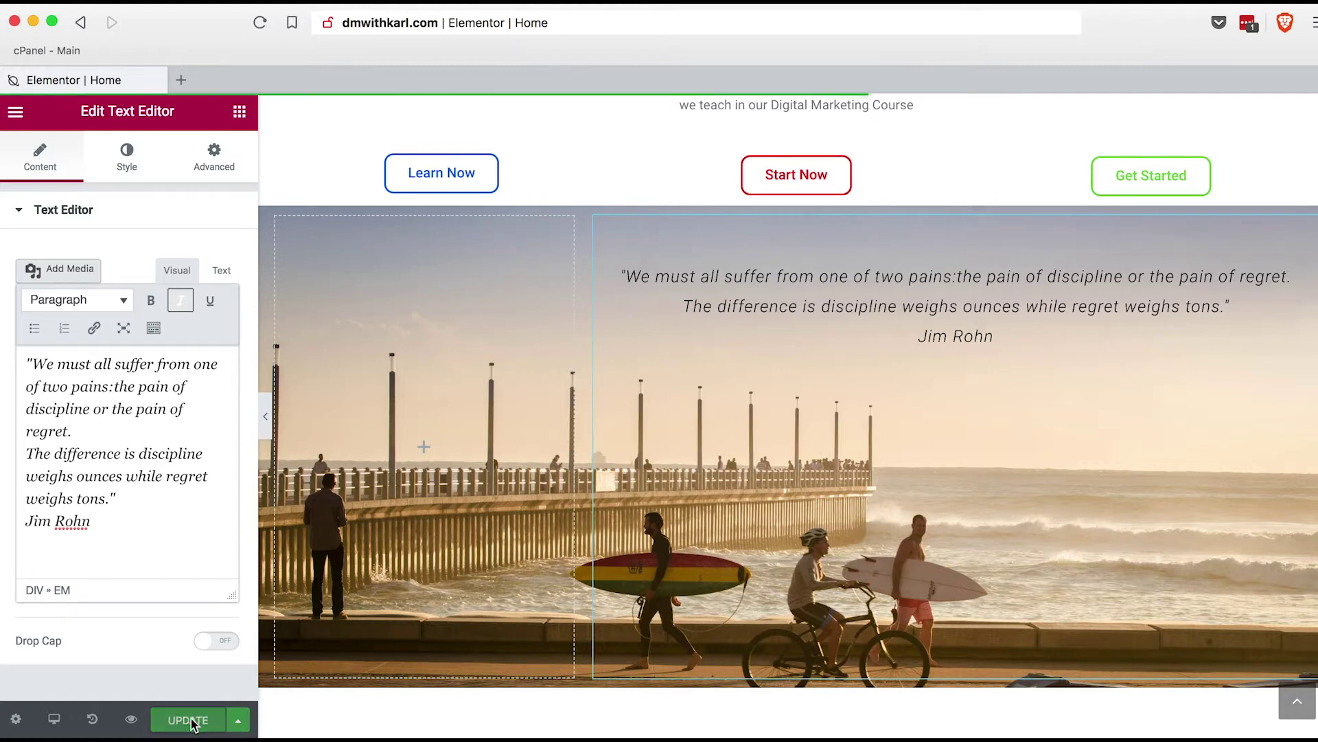
pyautogui.scroll(10, 810, 429)
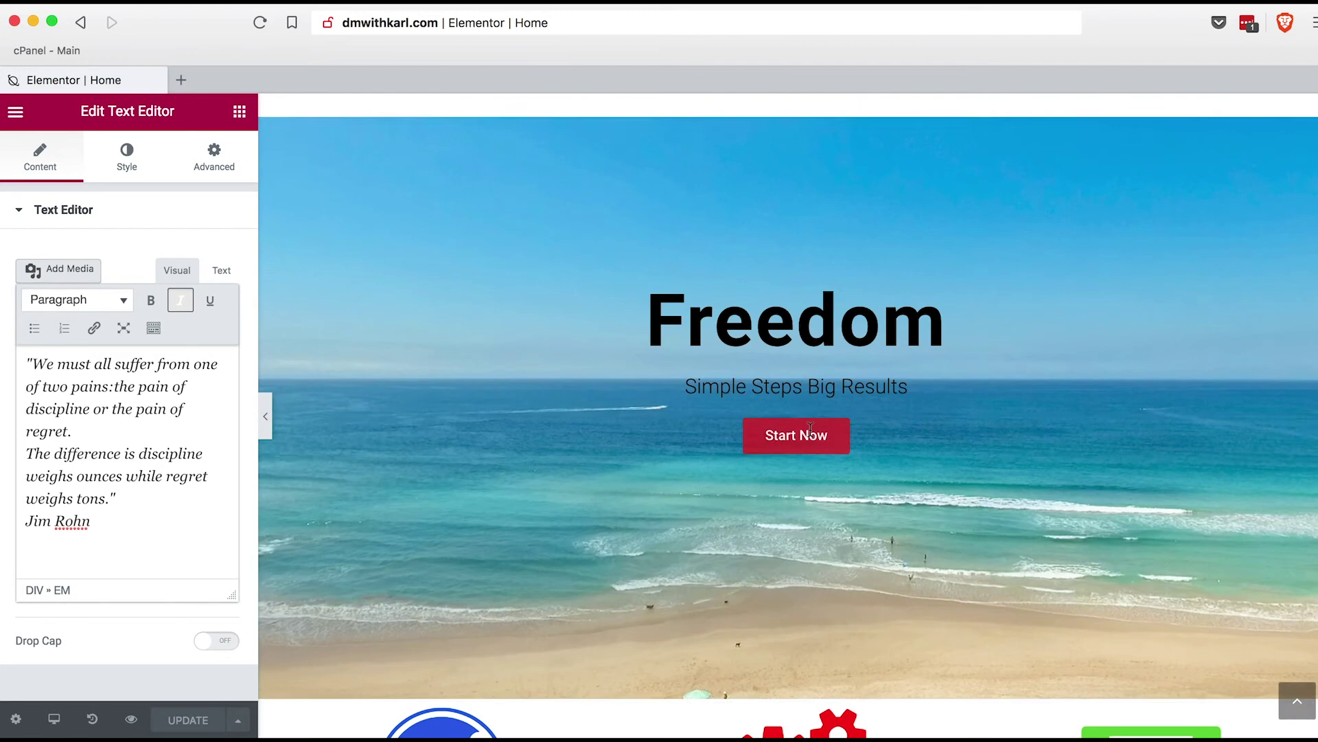
pyautogui.scroll(-9, 810, 429)
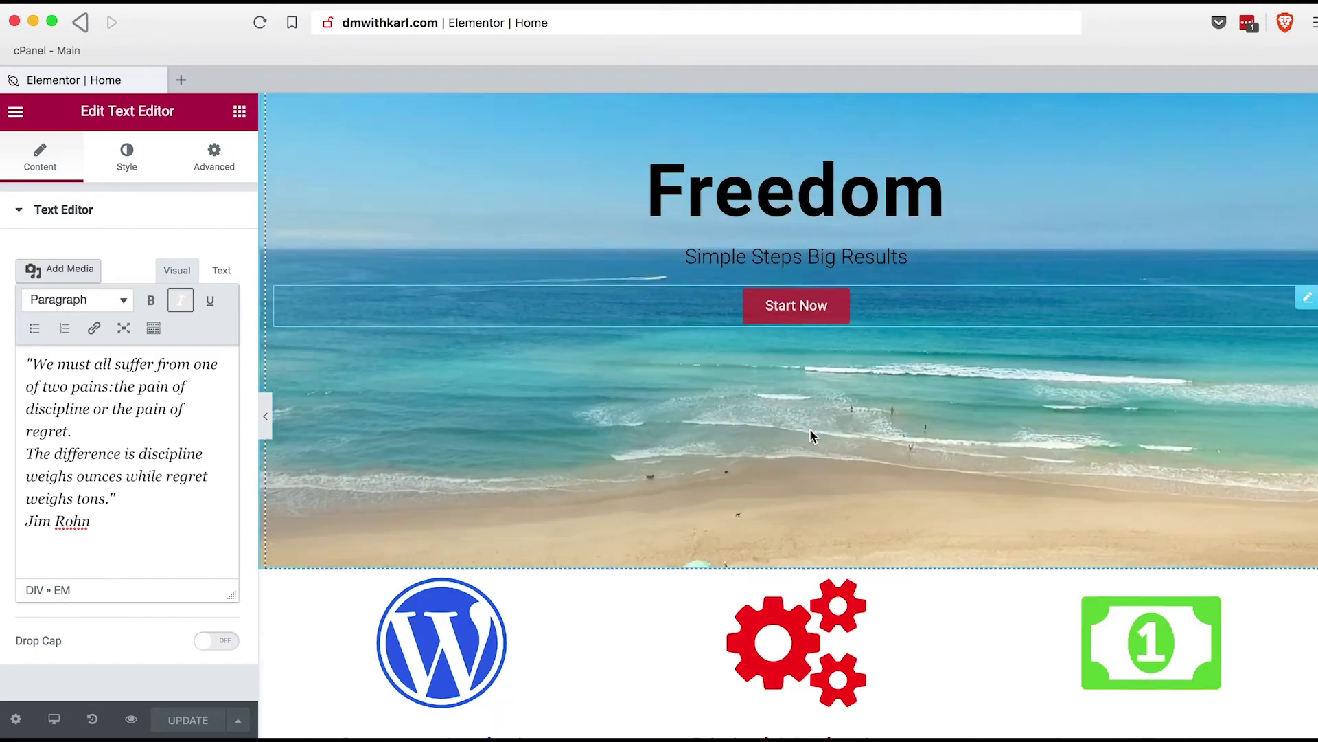
pyautogui.scroll(-7, 810, 429)
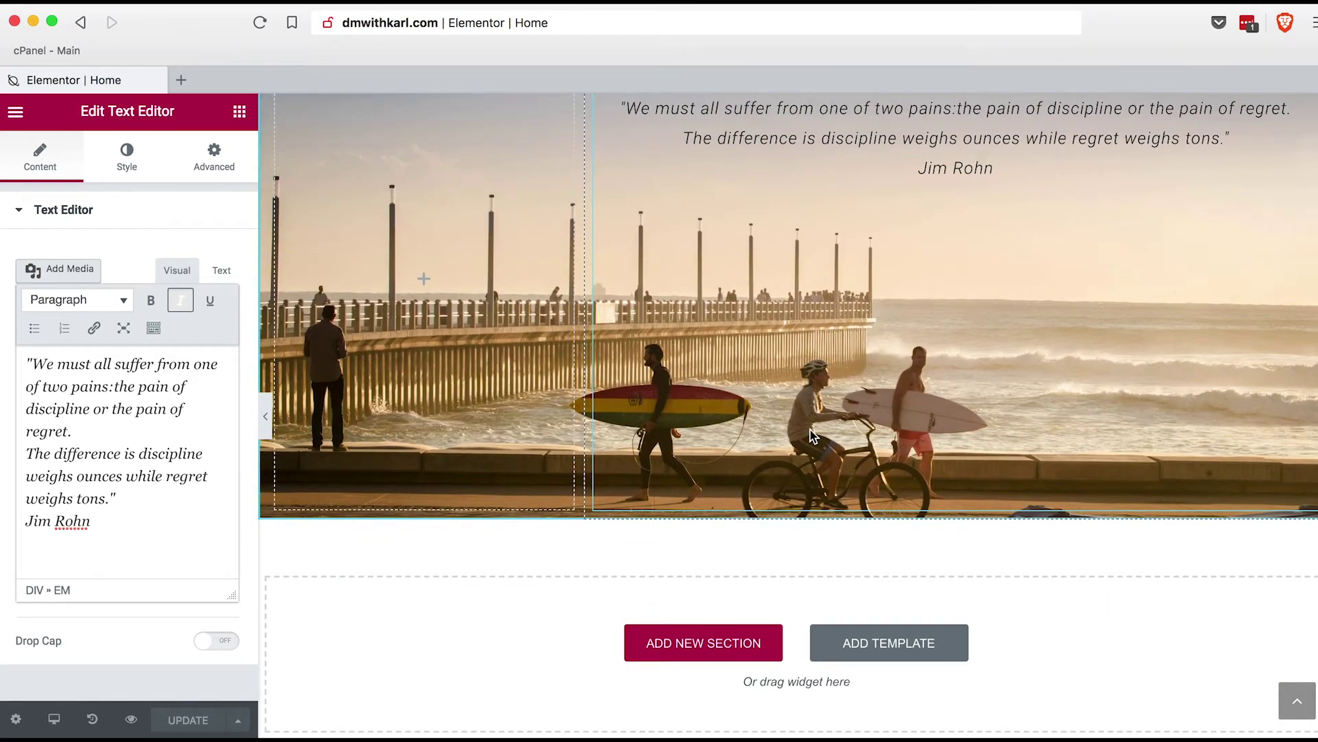
pyautogui.click(131, 719)
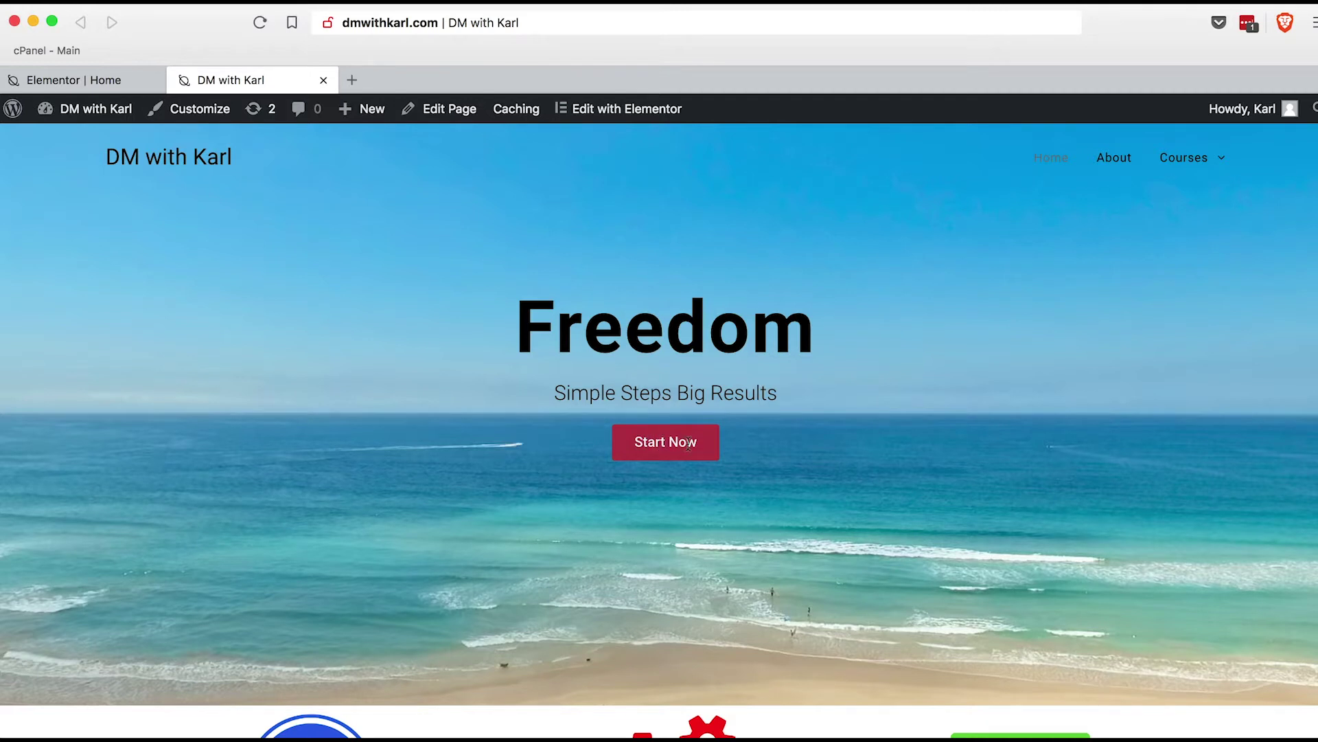
# Scroll the live homepage to the footer and back, then close the 'DM with Karl' tab
pyautogui.scroll(-8, 772, 472)
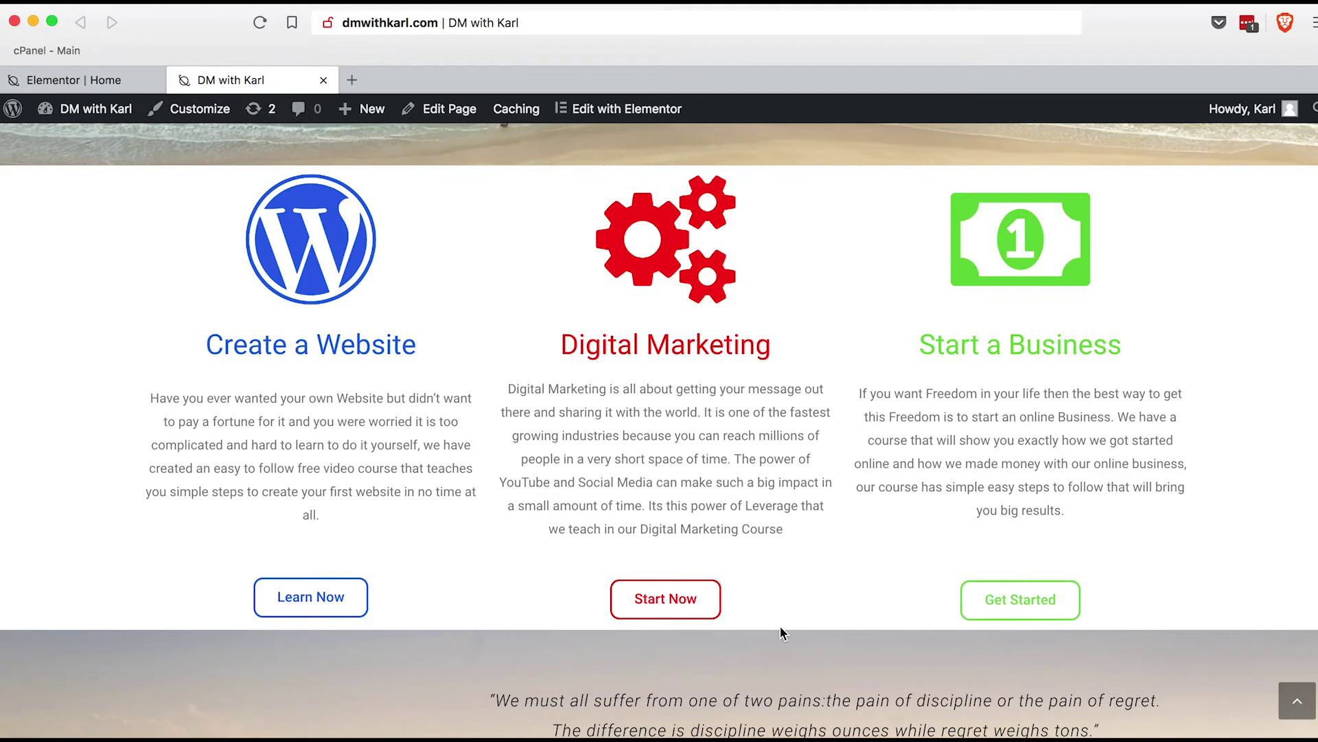
pyautogui.scroll(-3, 782, 630)
pyautogui.scroll(-4, 783, 632)
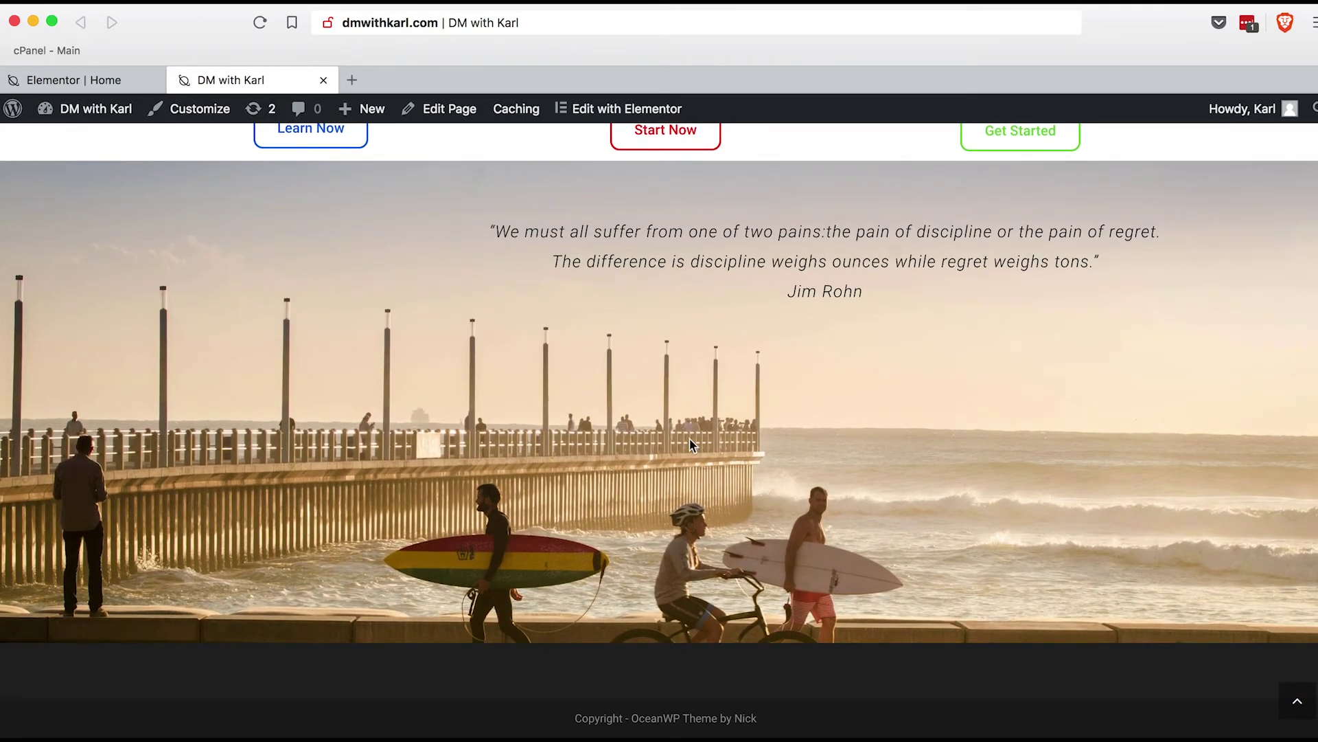
pyautogui.scroll(15, 689, 438)
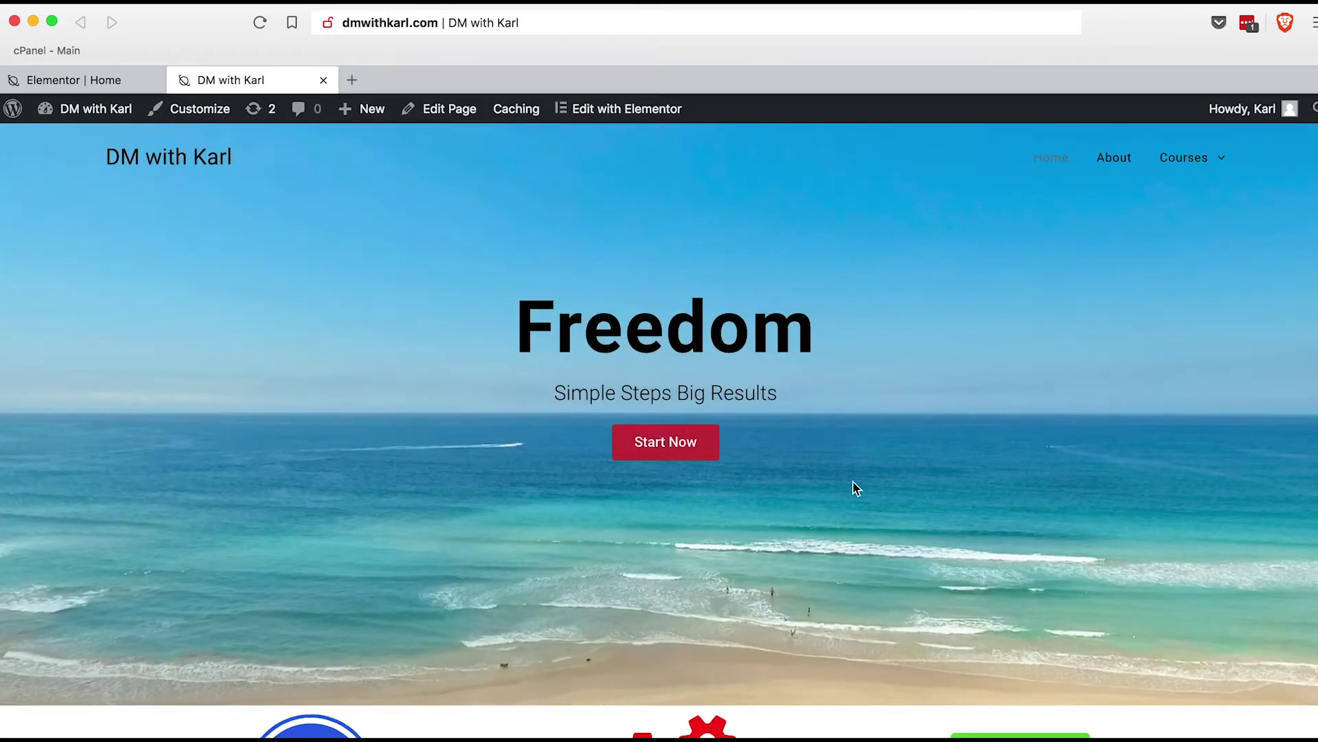
pyautogui.press('super+w')
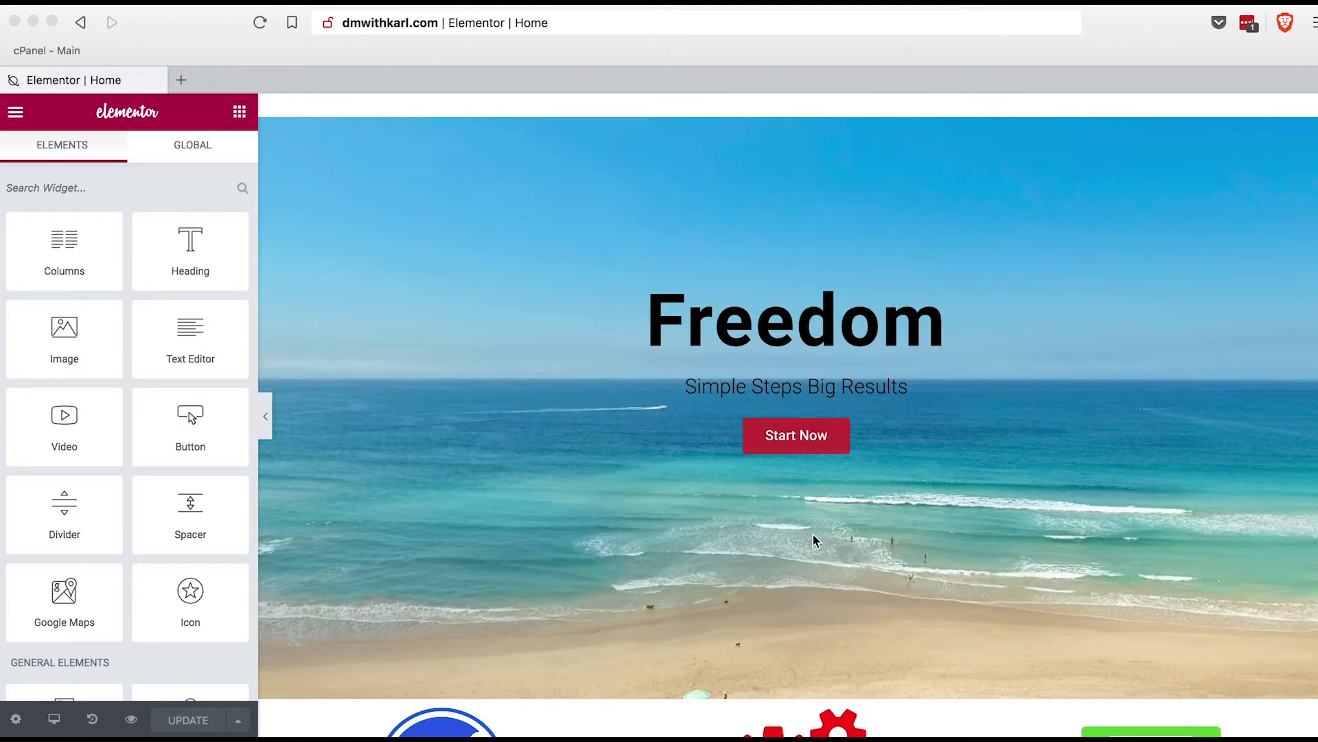
# Duplicate the Freedom hero section
pyautogui.click(613, 299)
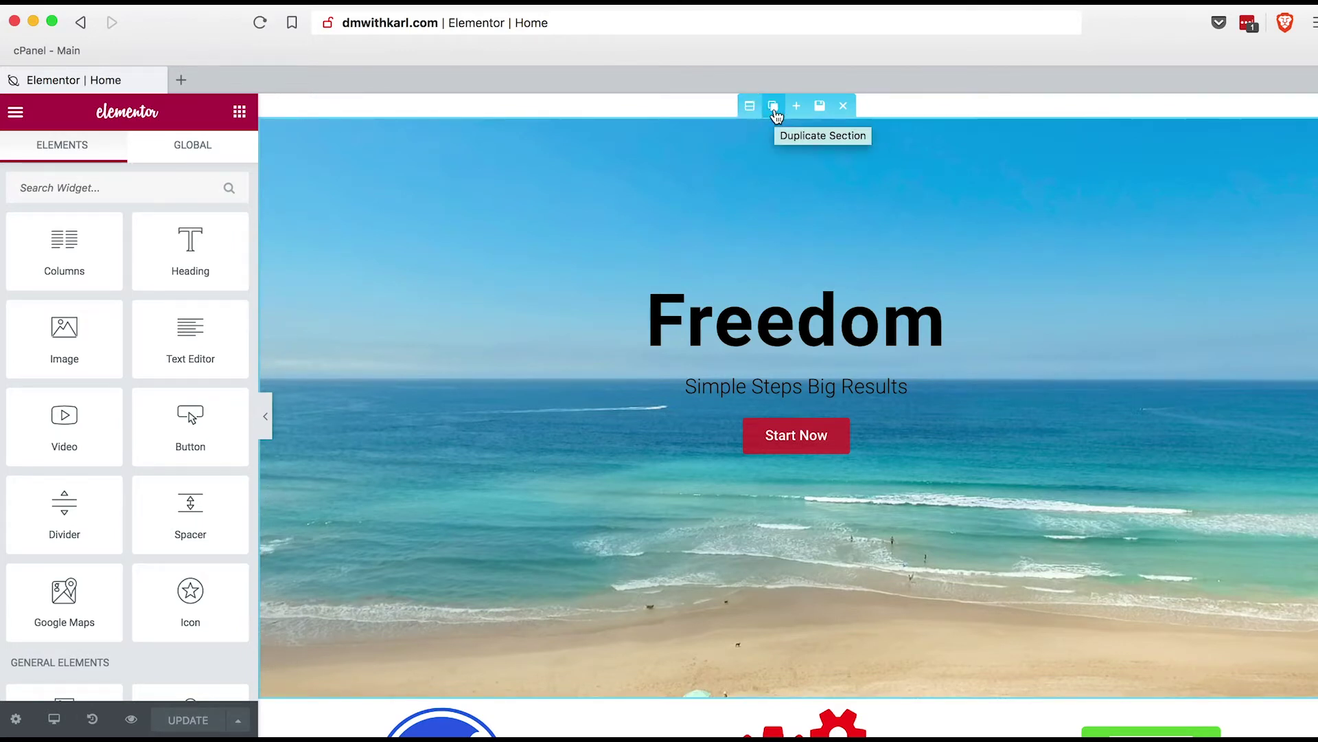
pyautogui.click(773, 107)
pyautogui.scroll(-2, 797, 431)
pyautogui.scroll(-3, 797, 431)
pyautogui.hotkey('ctrl', 'z')
pyautogui.scroll(-1, 796, 431)
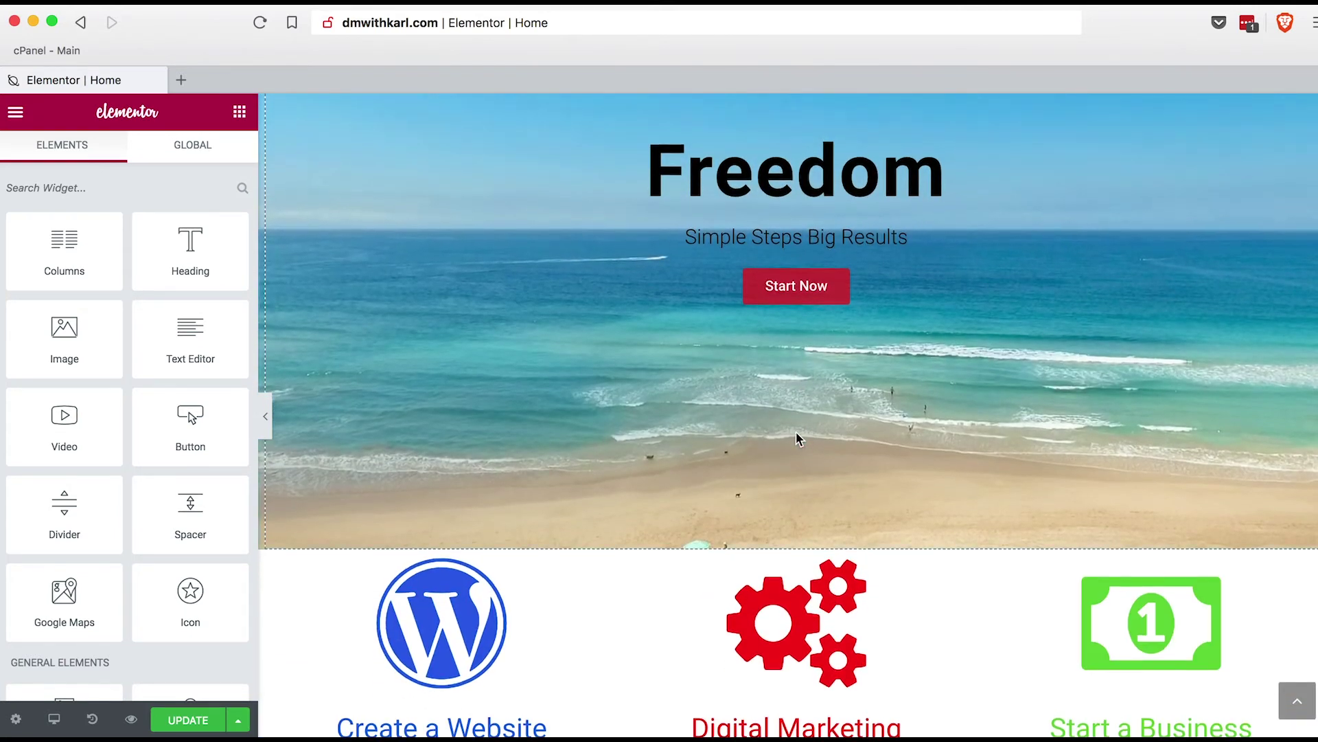
pyautogui.hotkey('ctrl', 'shift', 'z')
pyautogui.scroll(4, 796, 432)
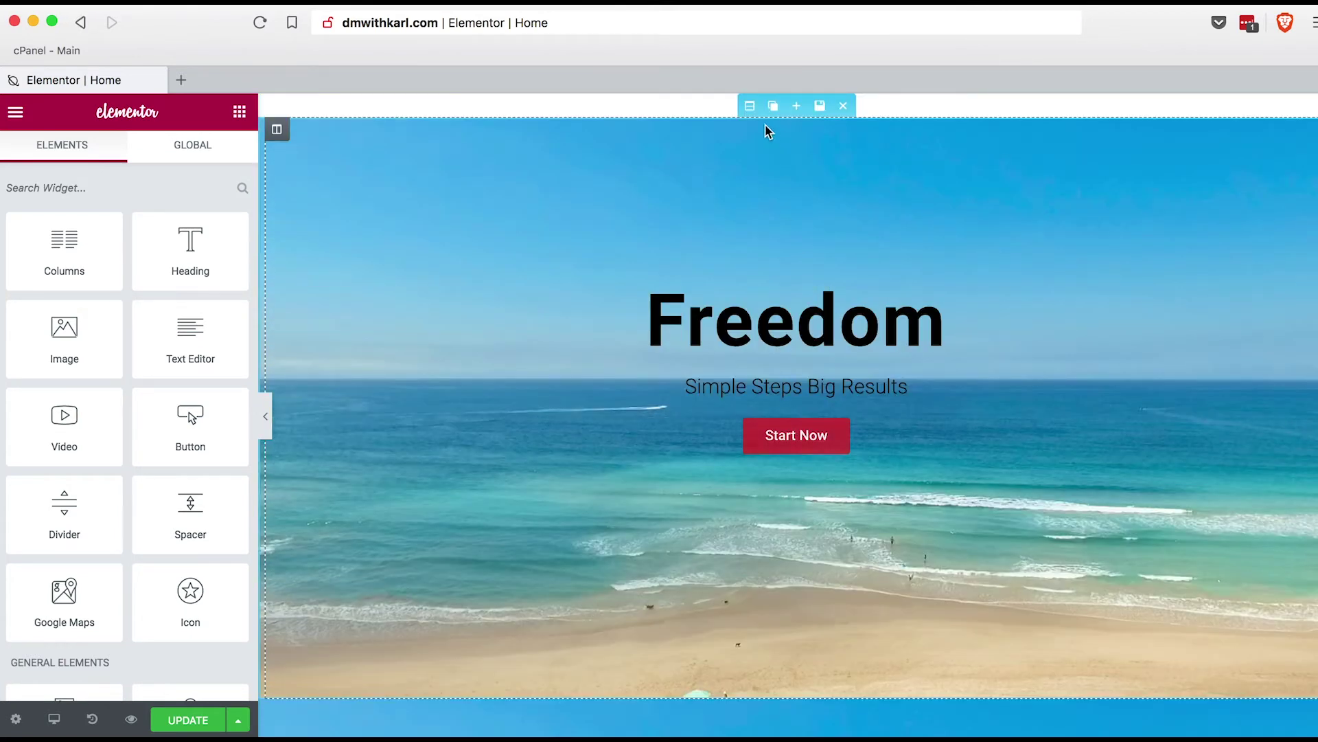
# Turn on Hide On Mobile for the original hero section
pyautogui.click(750, 106)
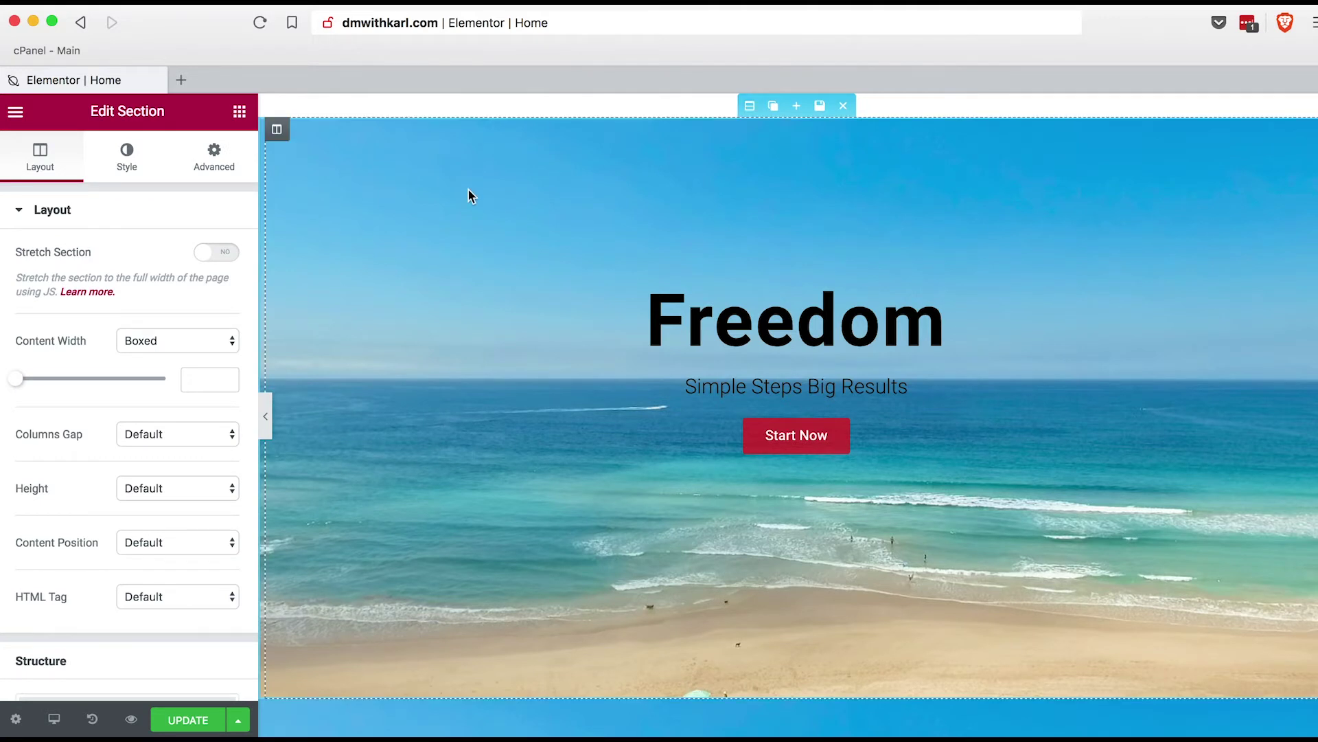
pyautogui.click(224, 161)
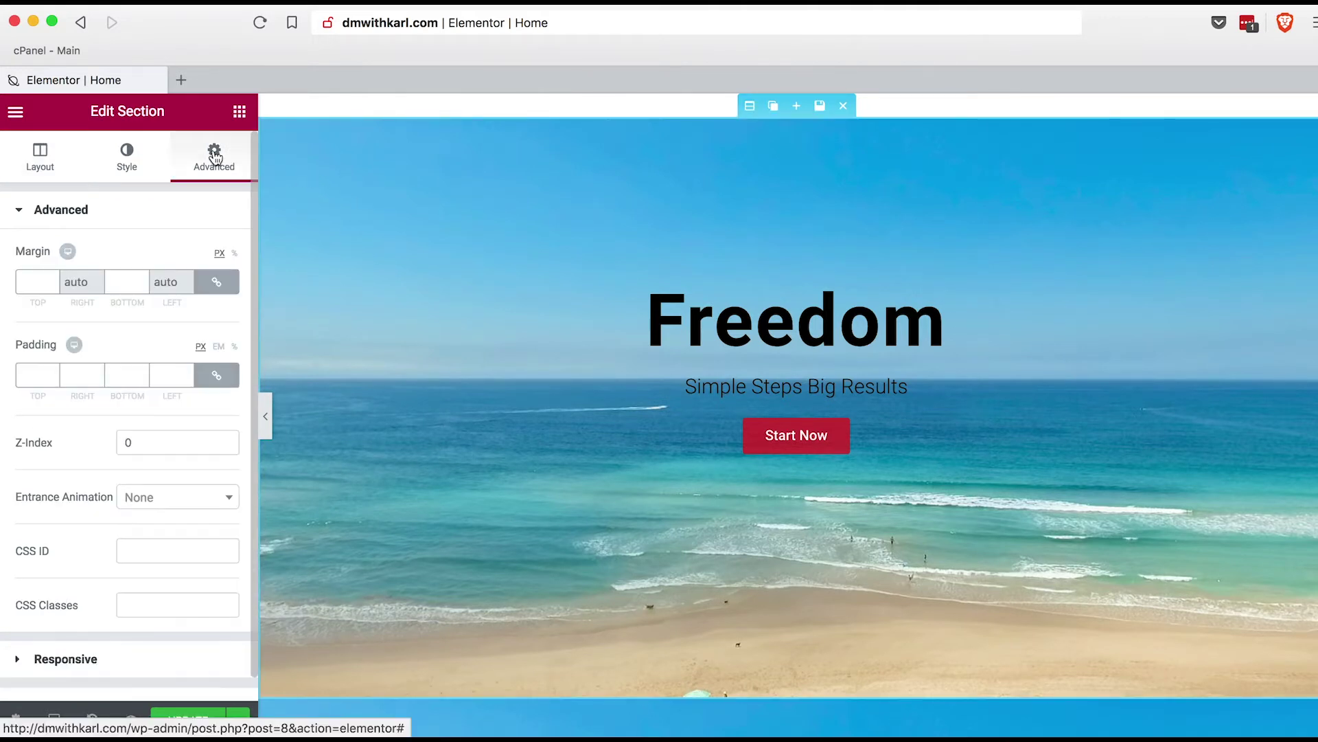
pyautogui.scroll(-1, 149, 558)
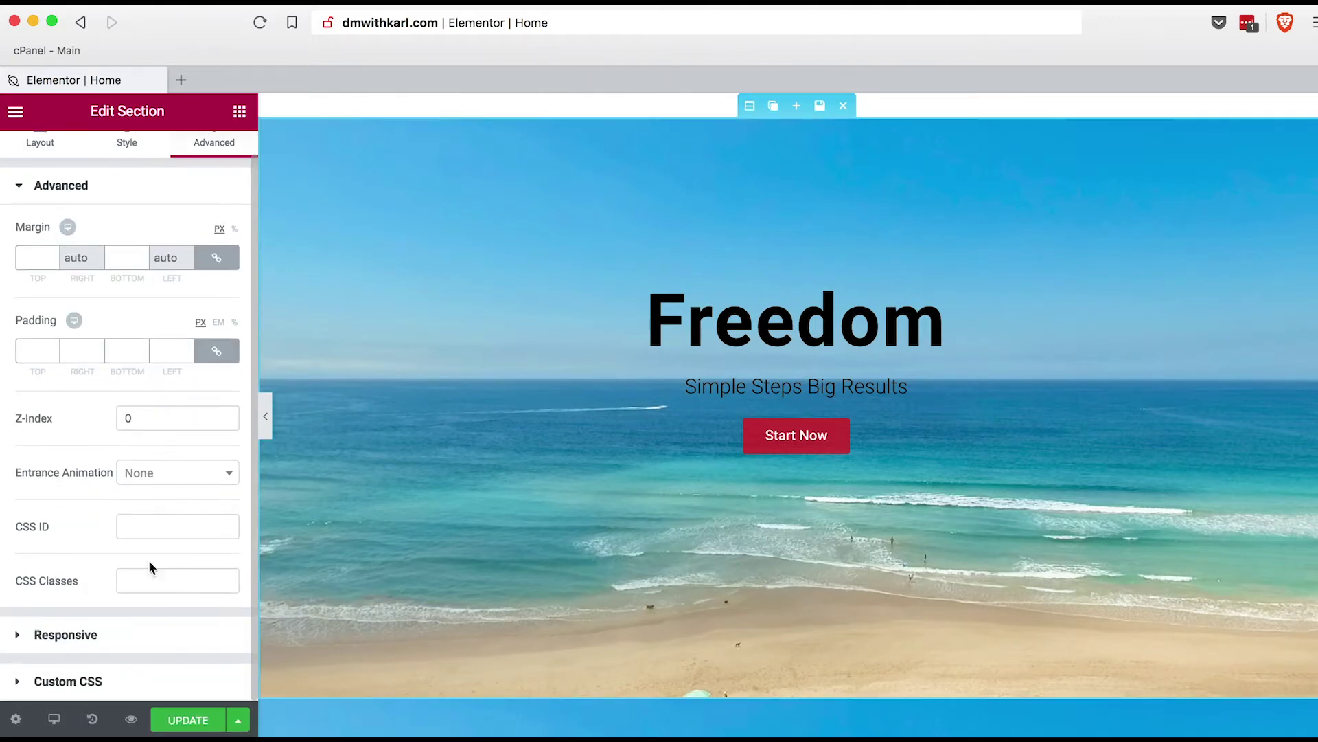
pyautogui.click(23, 635)
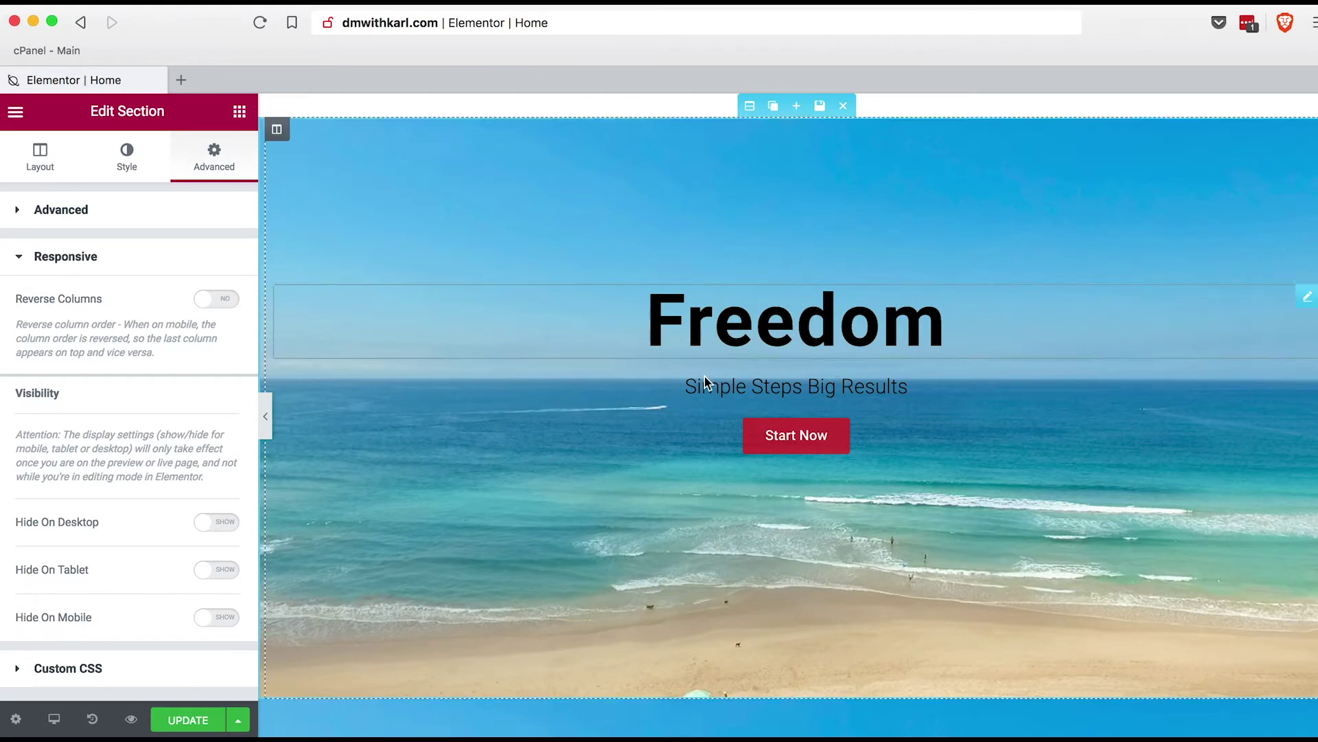
pyautogui.scroll(-5, 716, 467)
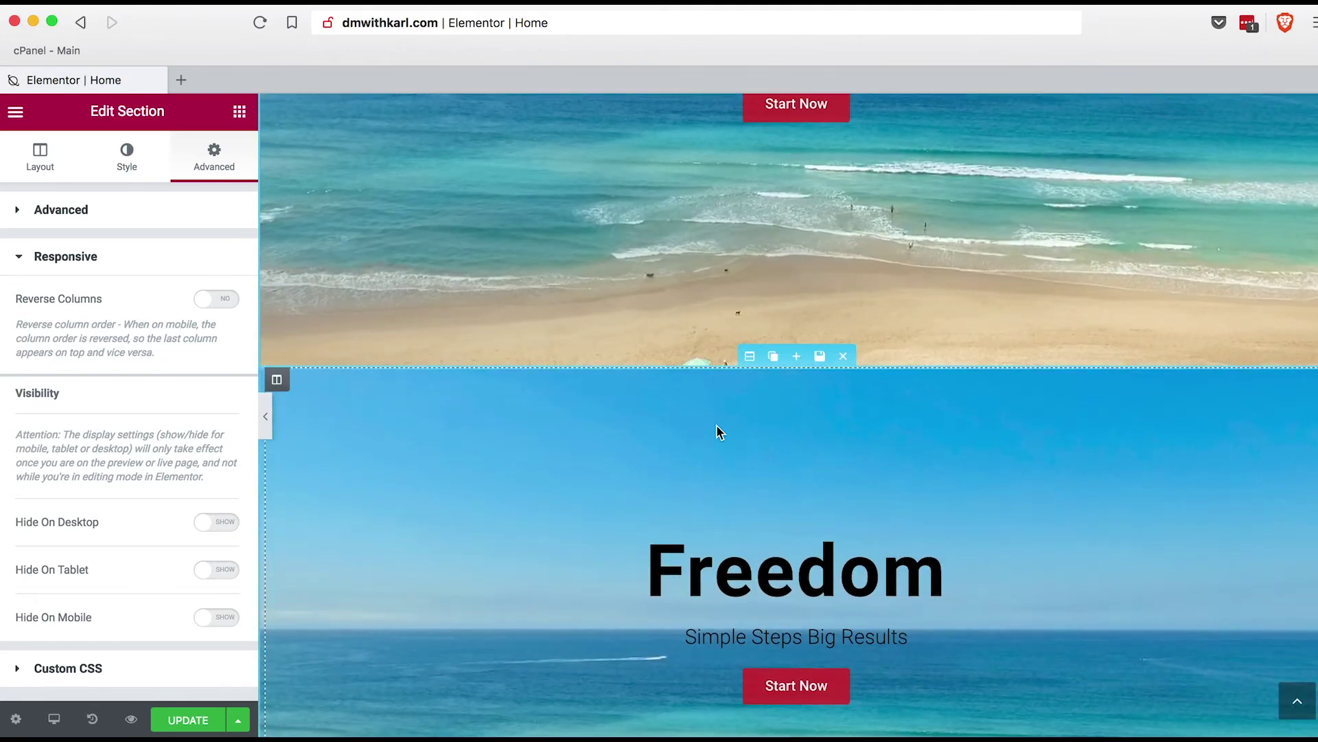
pyautogui.scroll(2, 717, 431)
pyautogui.scroll(3, 717, 425)
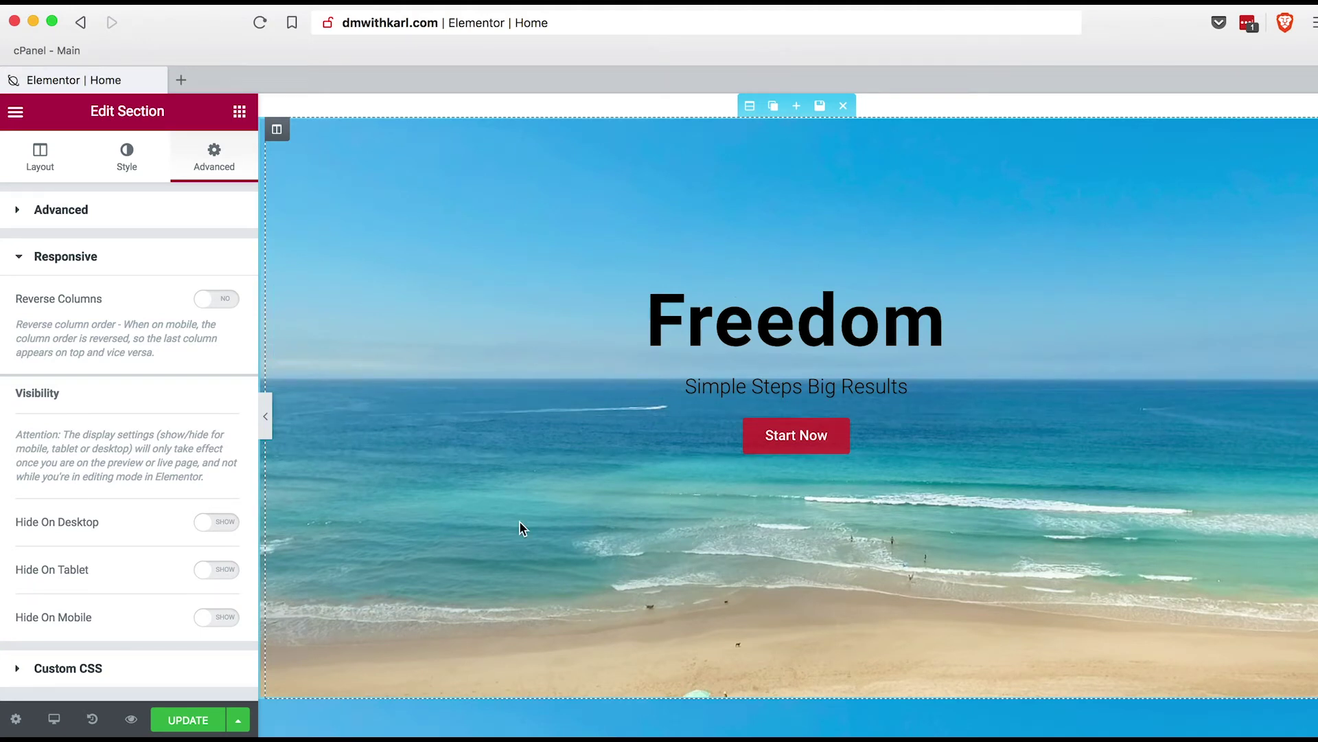
pyautogui.click(227, 620)
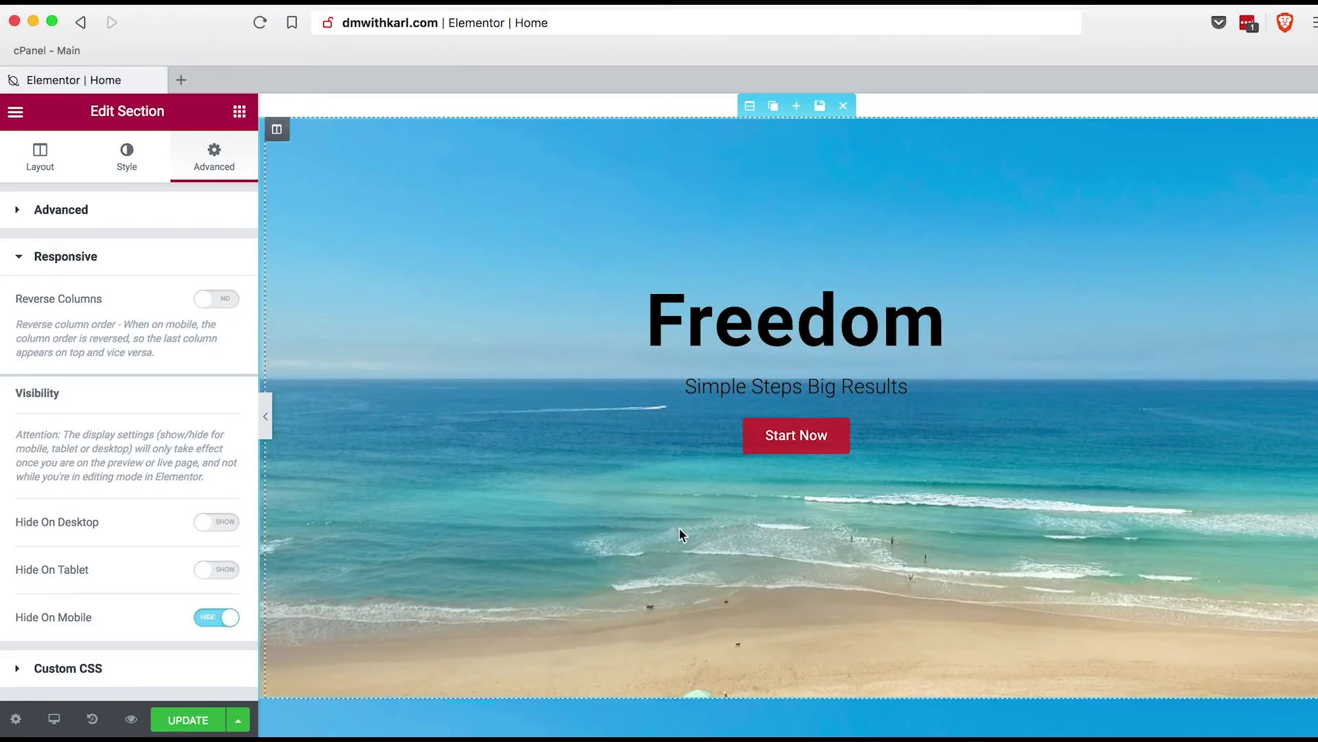
pyautogui.scroll(-5, 739, 533)
pyautogui.scroll(-3, 737, 534)
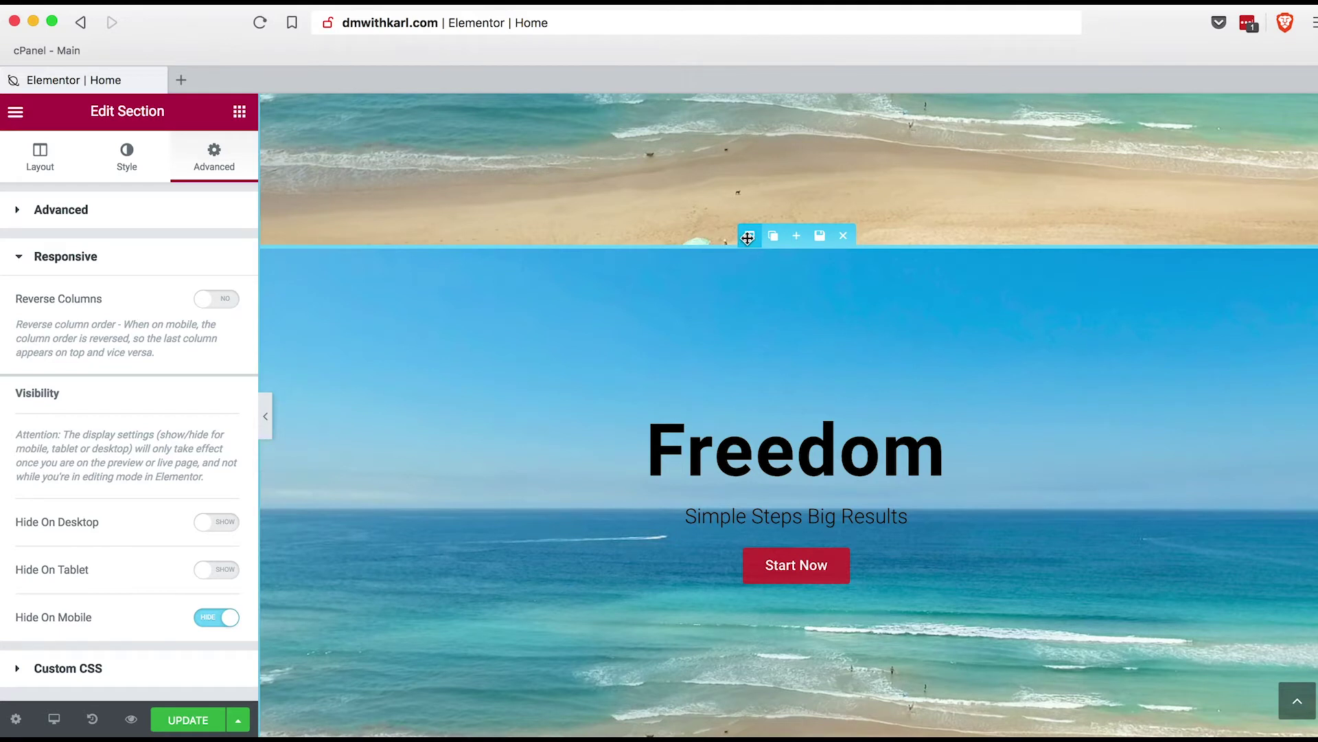
# Turn on Hide On Desktop for the duplicated hero section
pyautogui.click(750, 236)
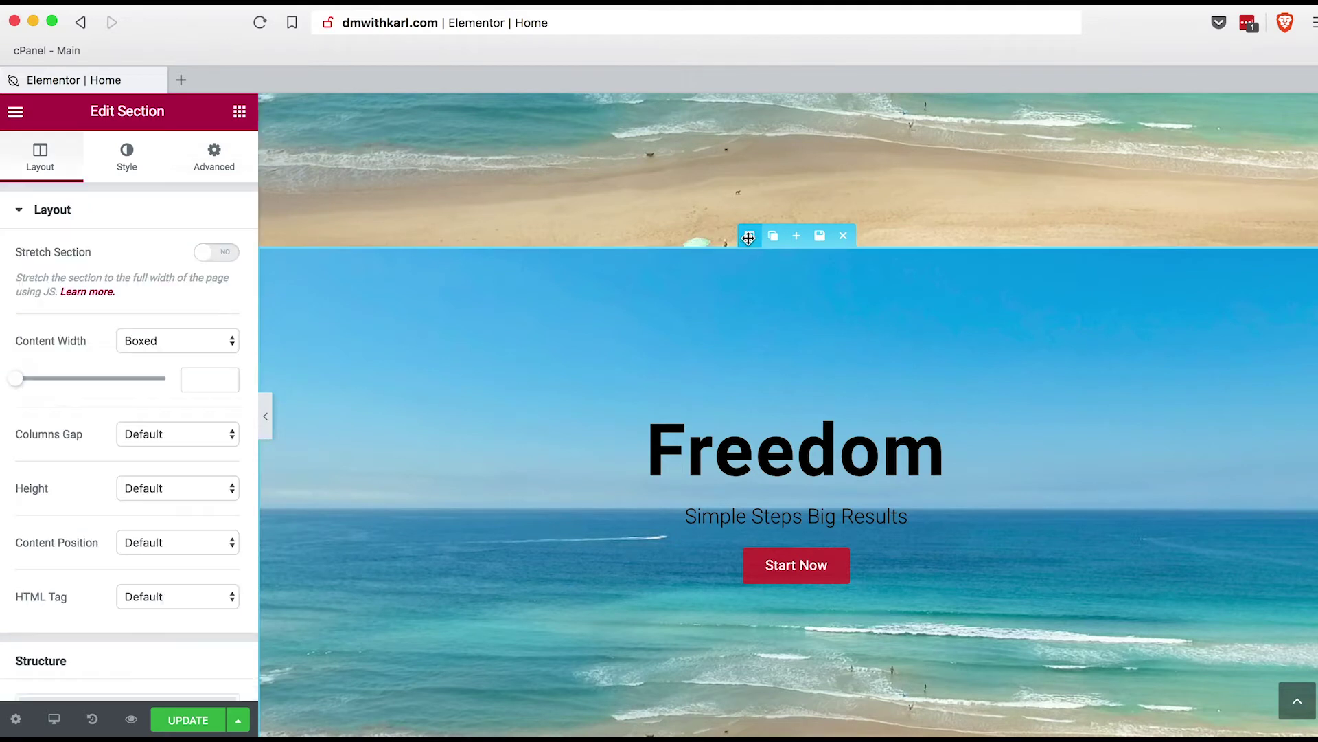
pyautogui.click(213, 162)
pyautogui.click(24, 660)
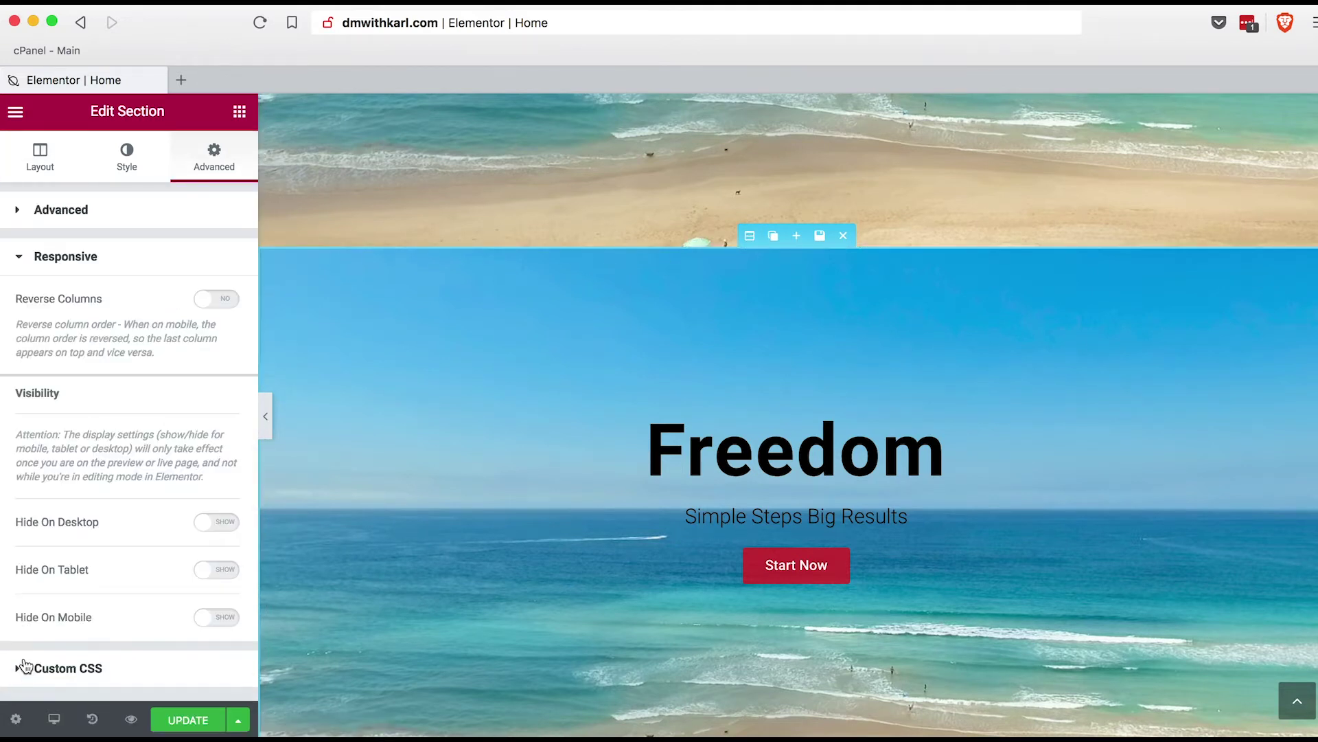
pyautogui.click(213, 525)
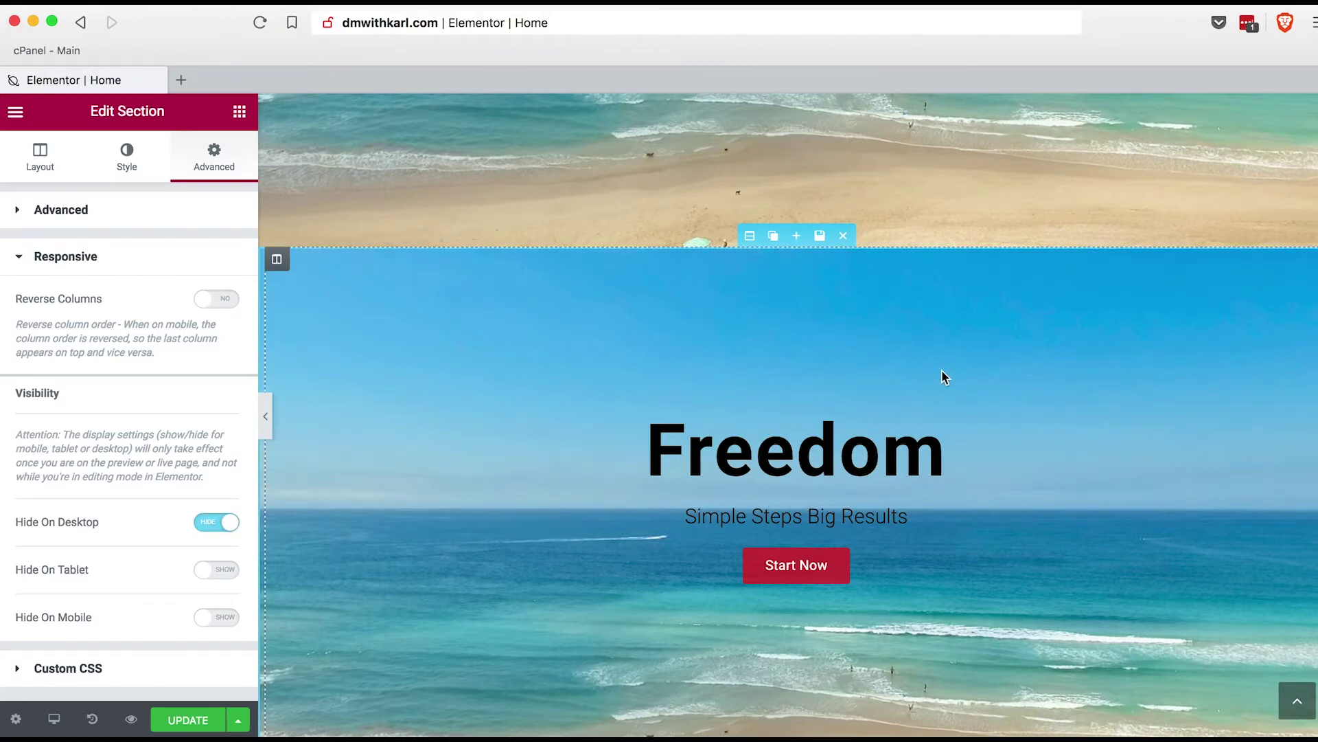
pyautogui.scroll(-3, 941, 376)
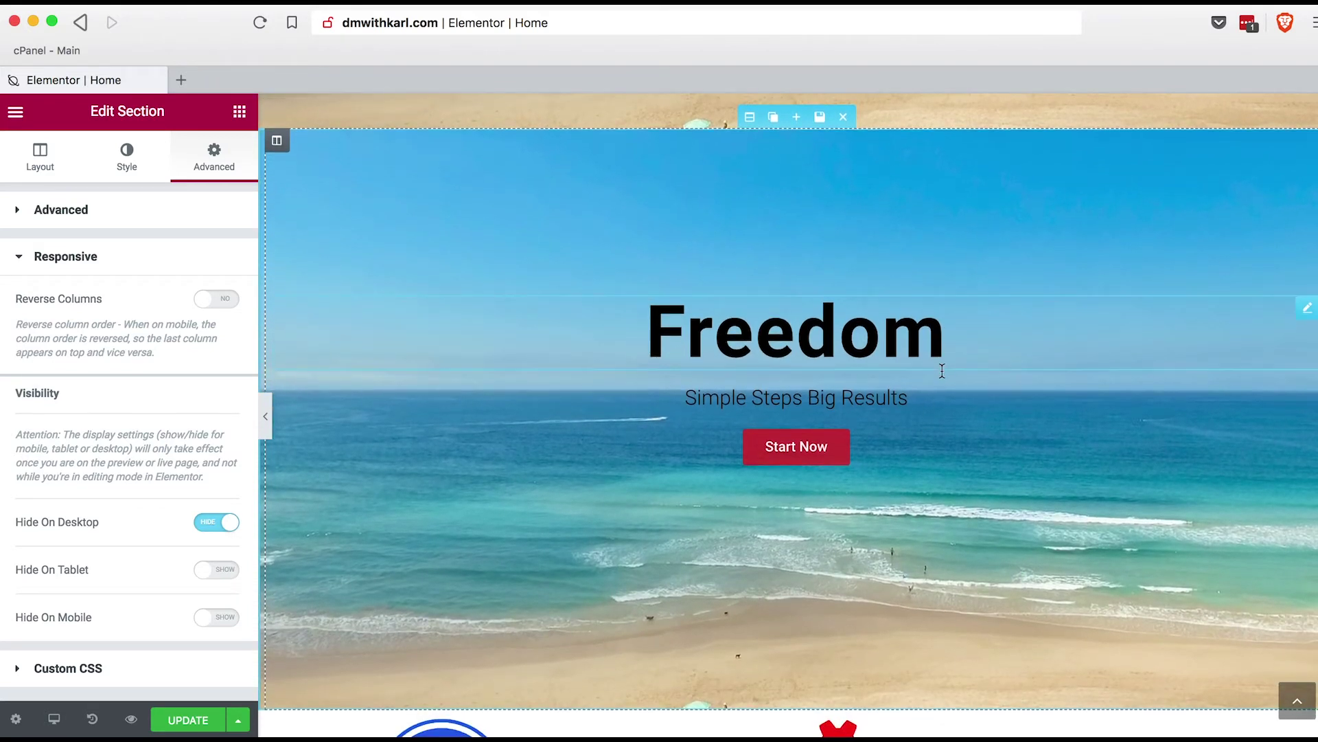
# Shrink the duplicate's Freedom heading to 33 px
pyautogui.click(954, 333)
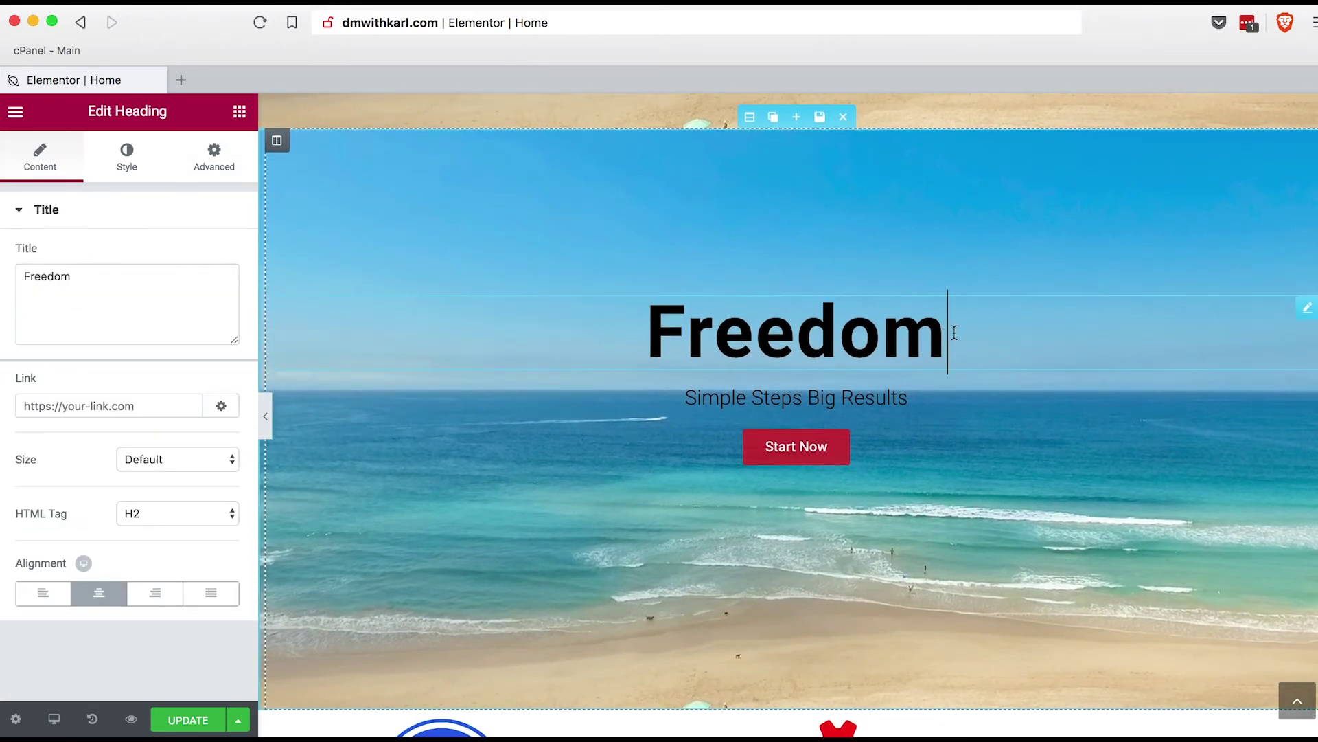
pyautogui.click(127, 158)
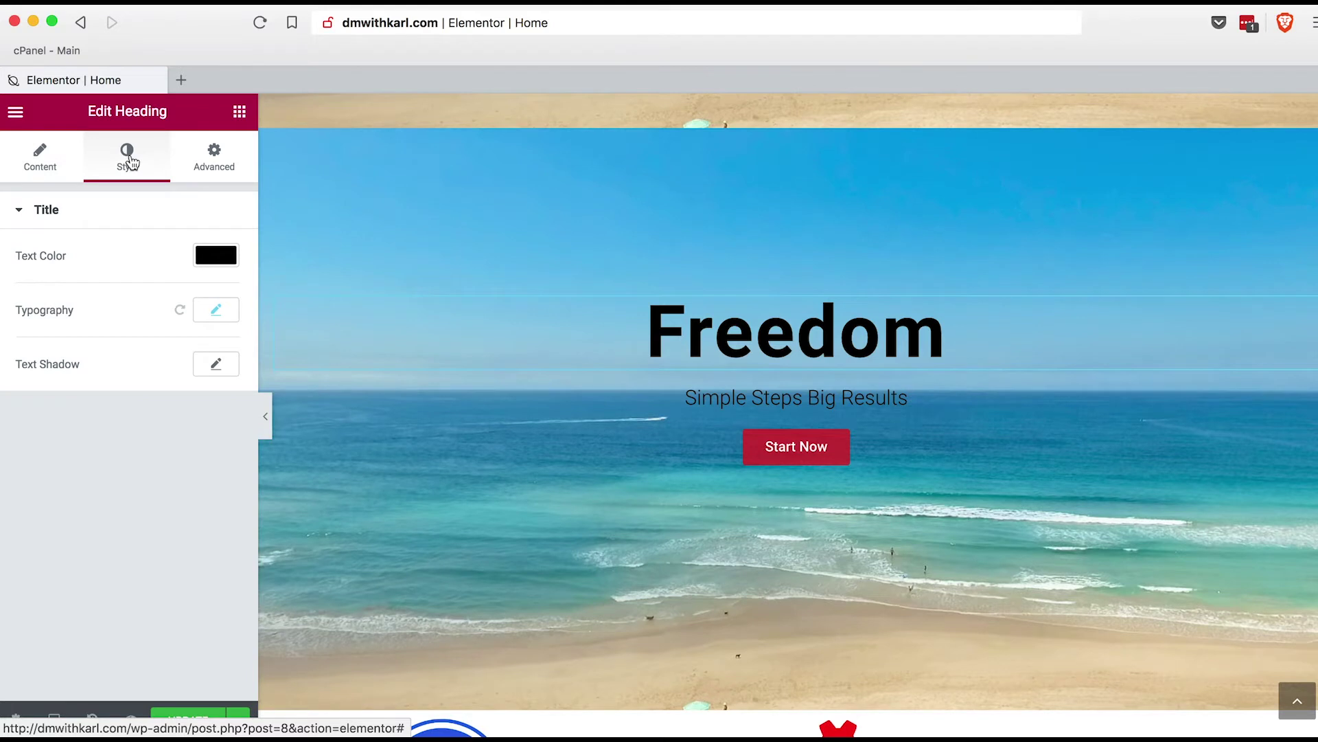
pyautogui.click(215, 312)
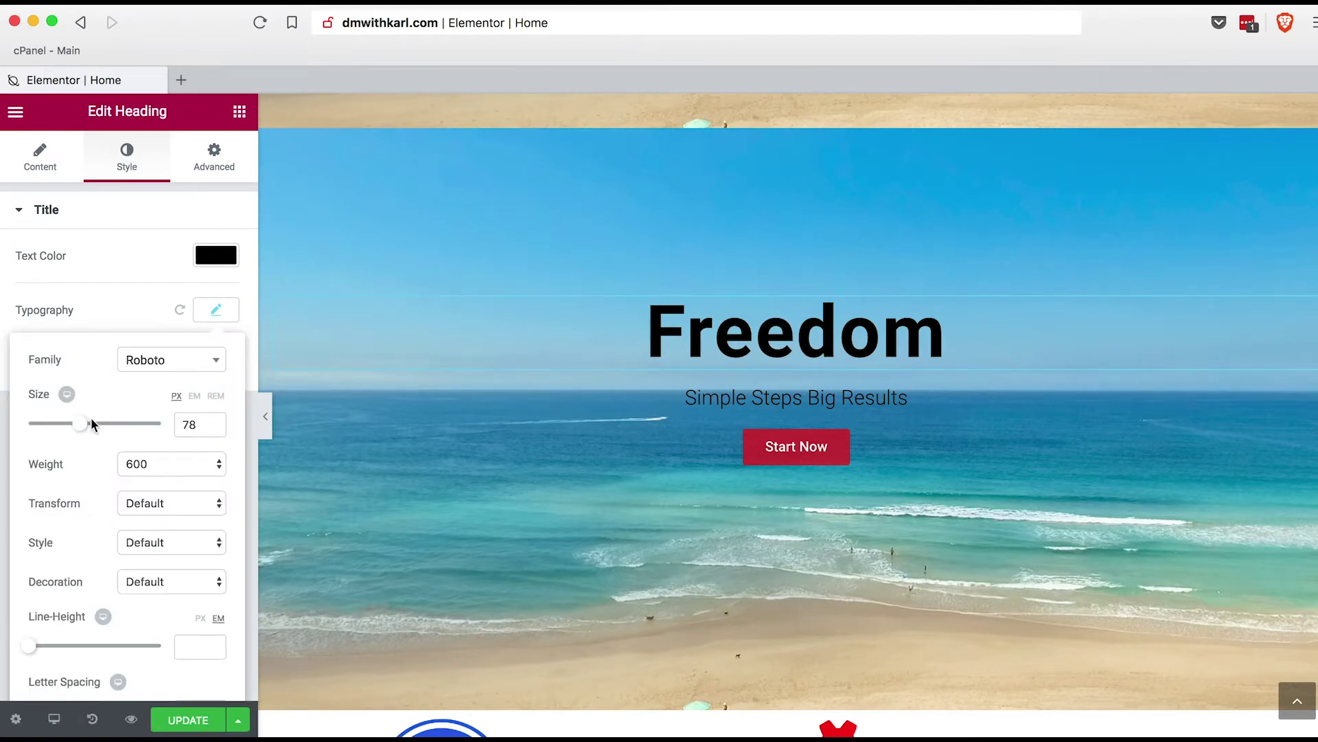
pyautogui.moveTo(77, 429); pyautogui.dragTo(47, 423)
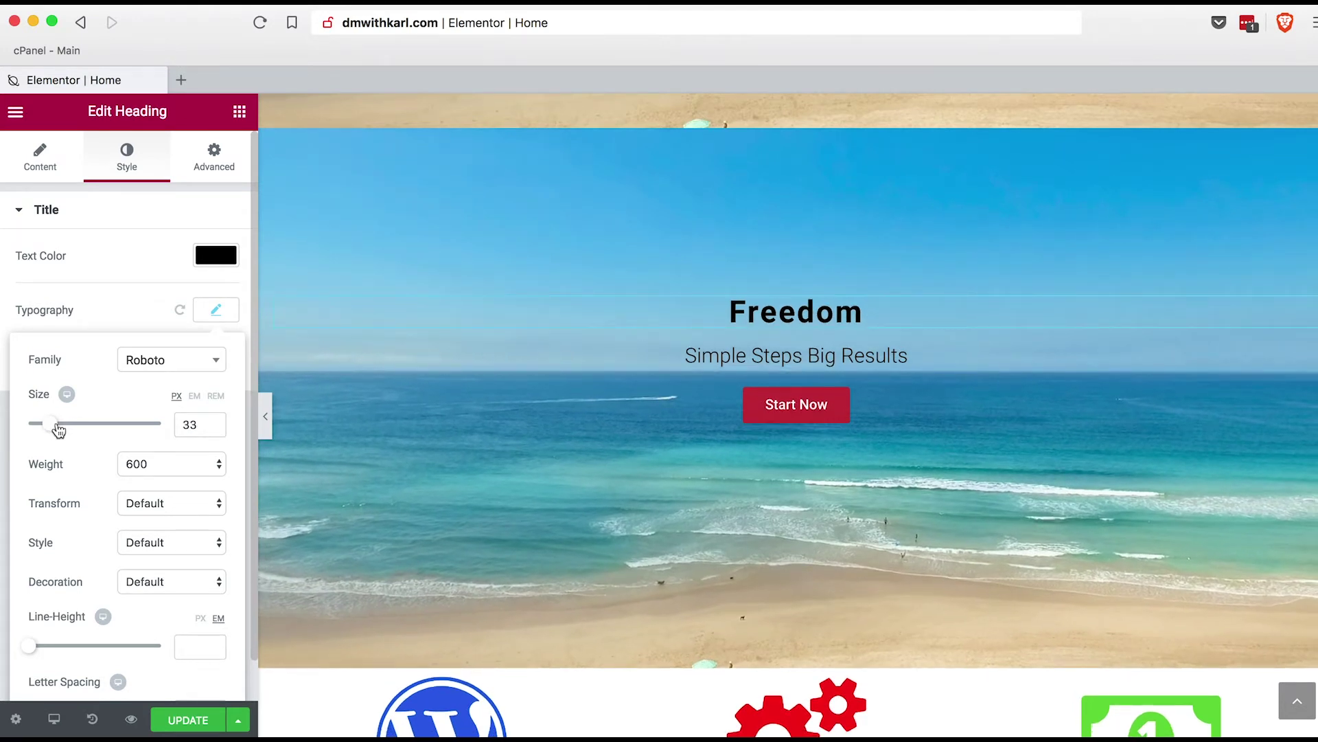
# Shrink the 'Simple Steps Big Results' subtitle to 12 px
pyautogui.click(903, 355)
pyautogui.click(139, 167)
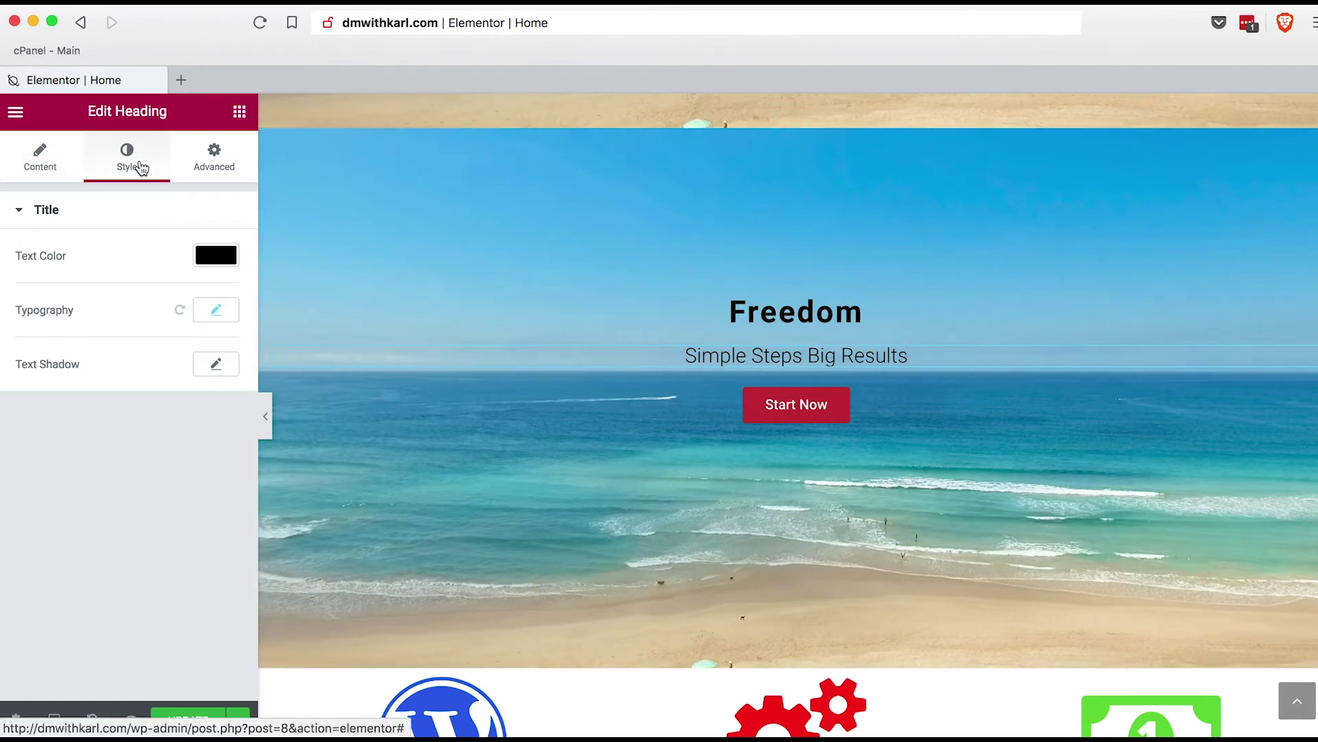
pyautogui.click(217, 313)
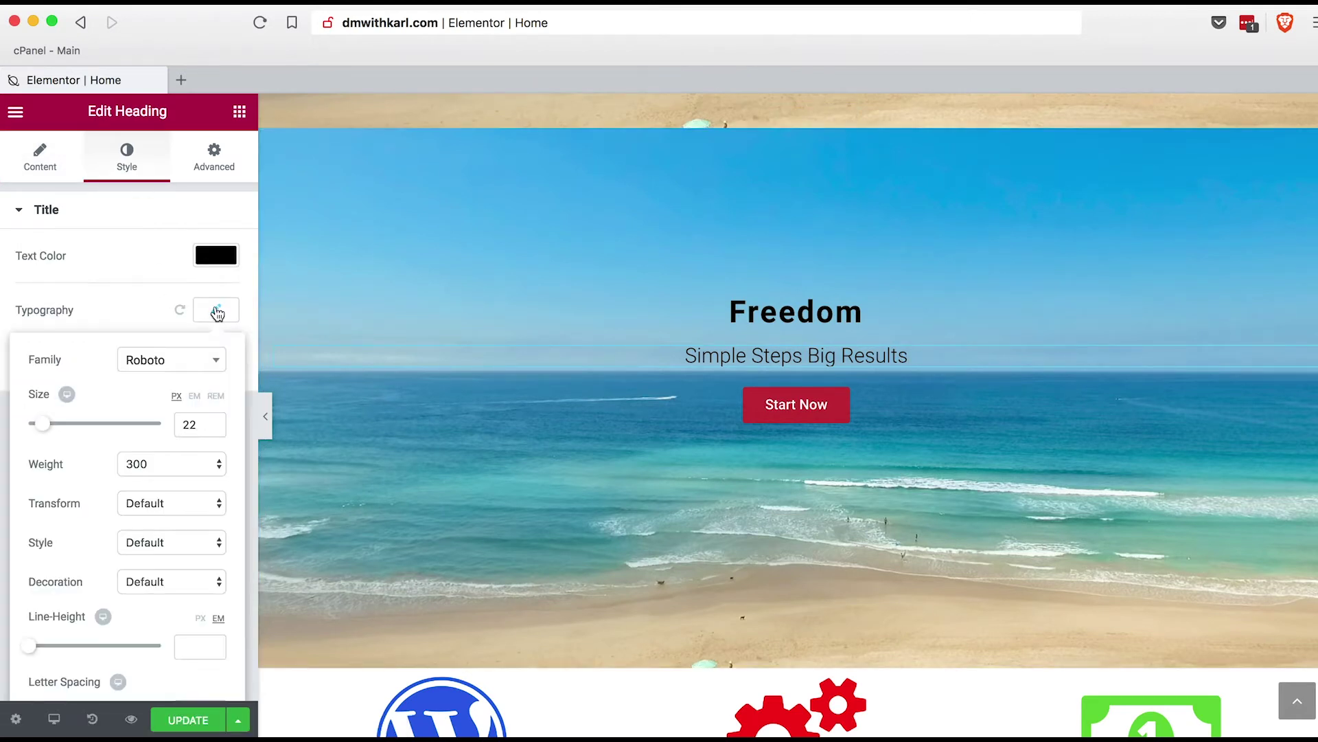
pyautogui.click(38, 426)
pyautogui.moveTo(39, 428); pyautogui.dragTo(41, 427)
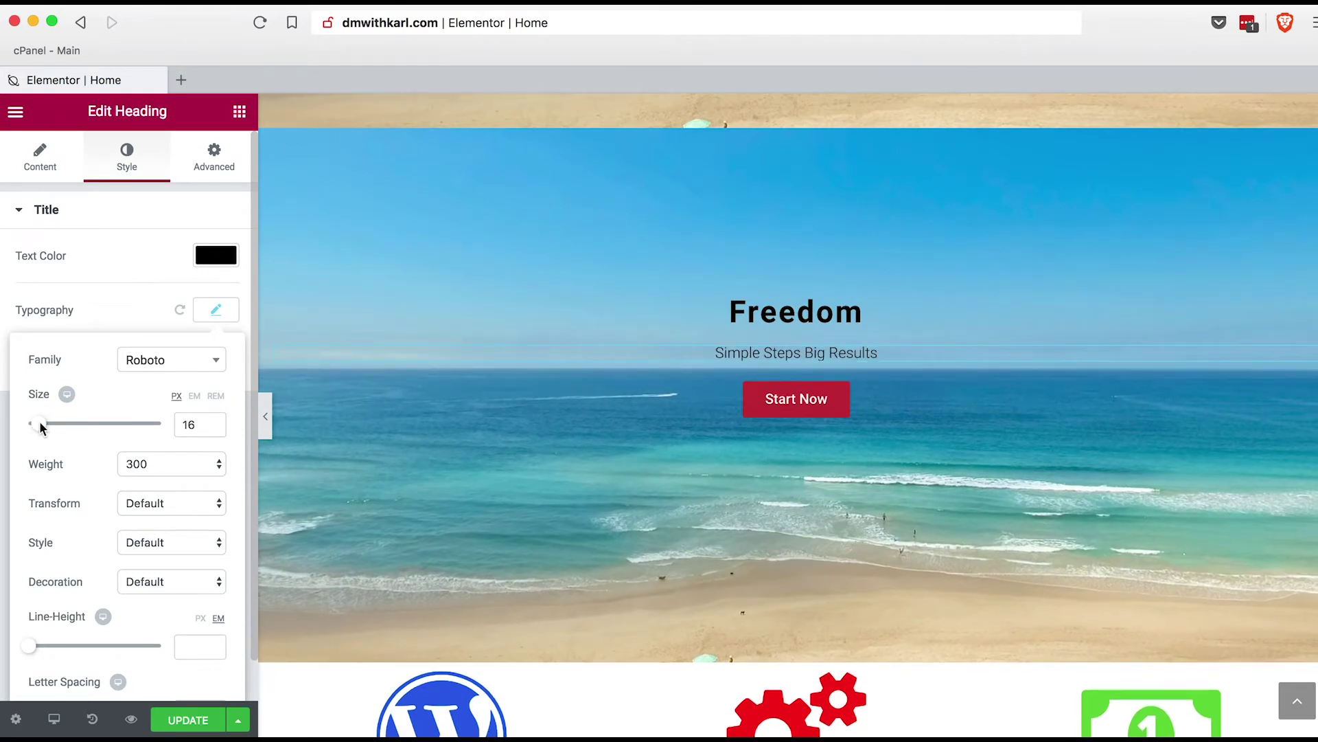
pyautogui.moveTo(41, 428); pyautogui.dragTo(38, 428)
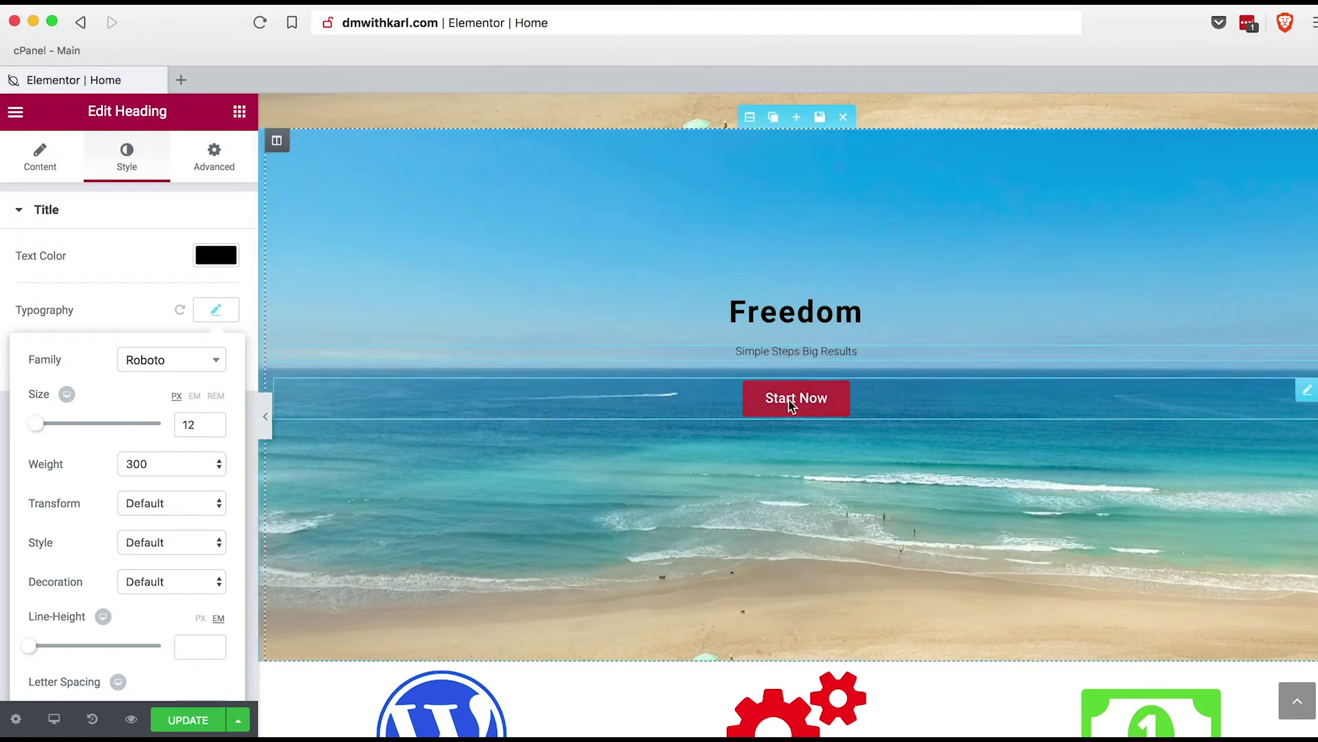
# Make the Start Now button extra small with 12 px, weight-300 text
pyautogui.click(863, 402)
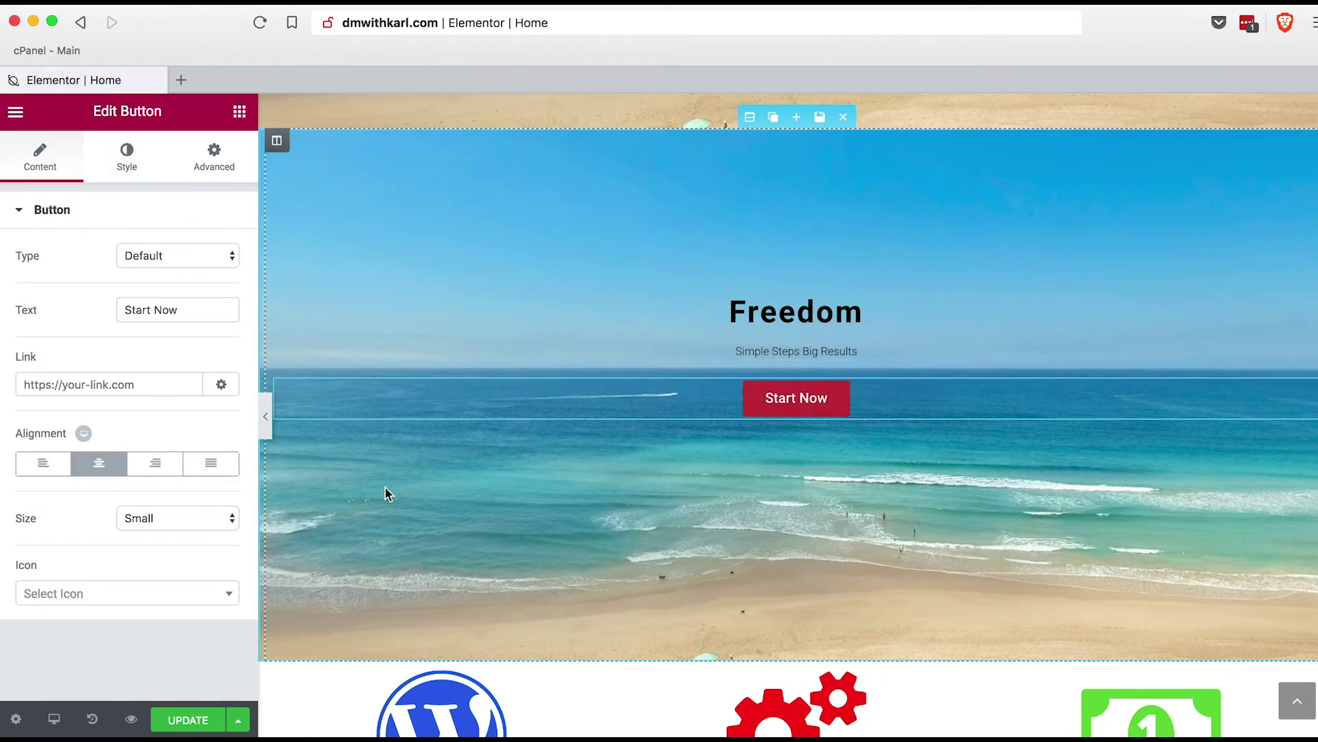
pyautogui.click(210, 519)
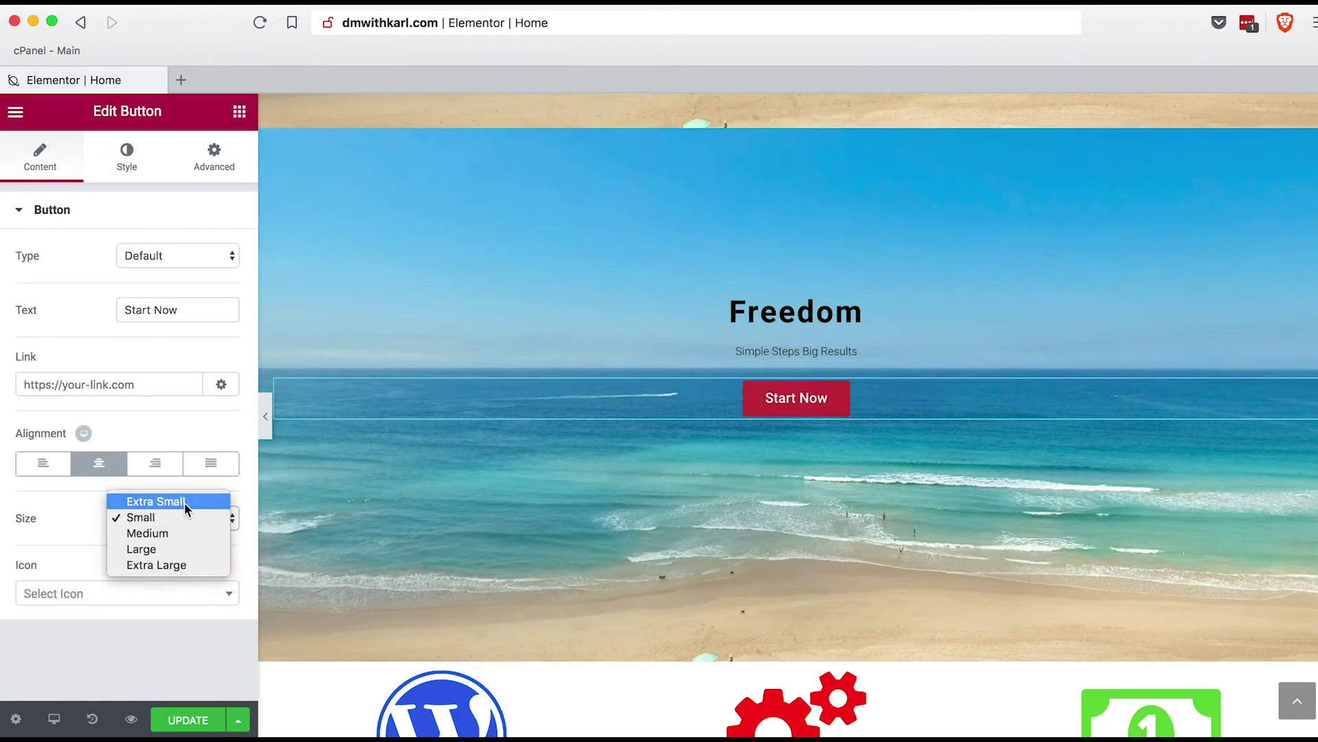
pyautogui.click(184, 501)
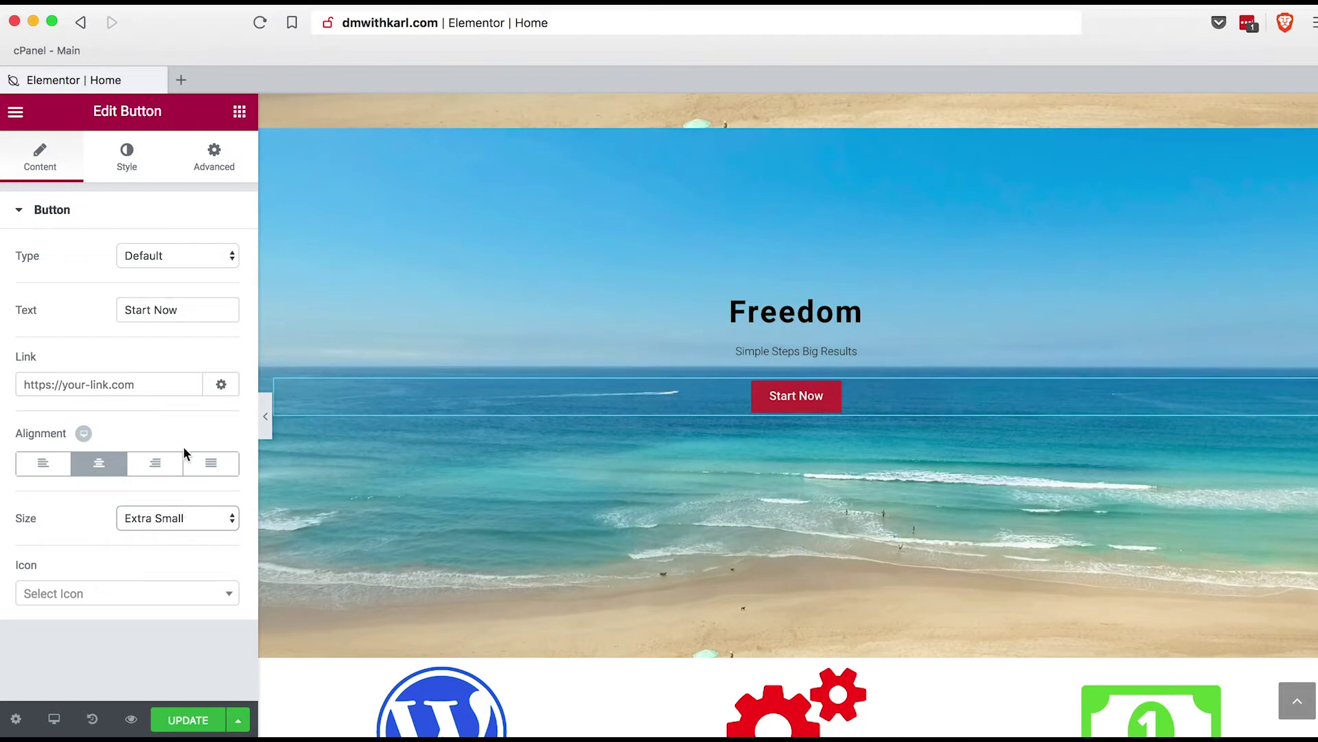
pyautogui.click(211, 164)
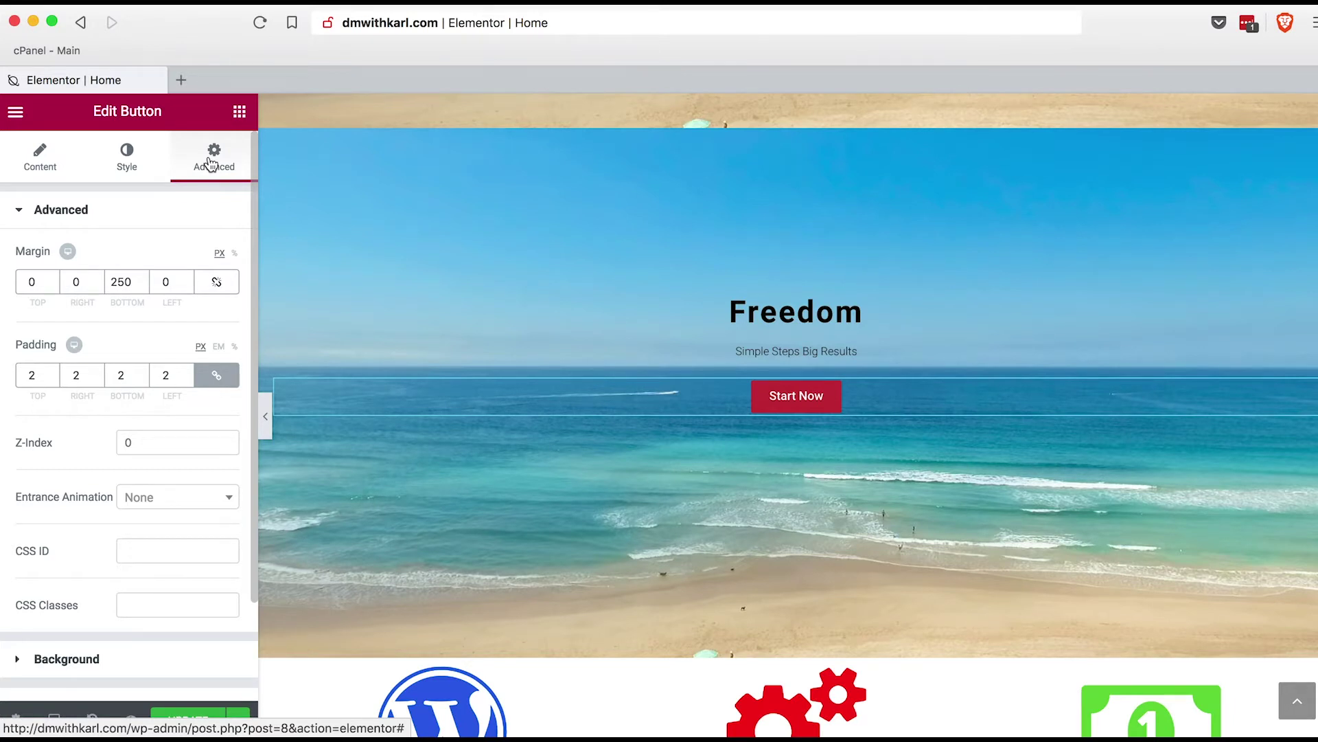
pyautogui.click(129, 163)
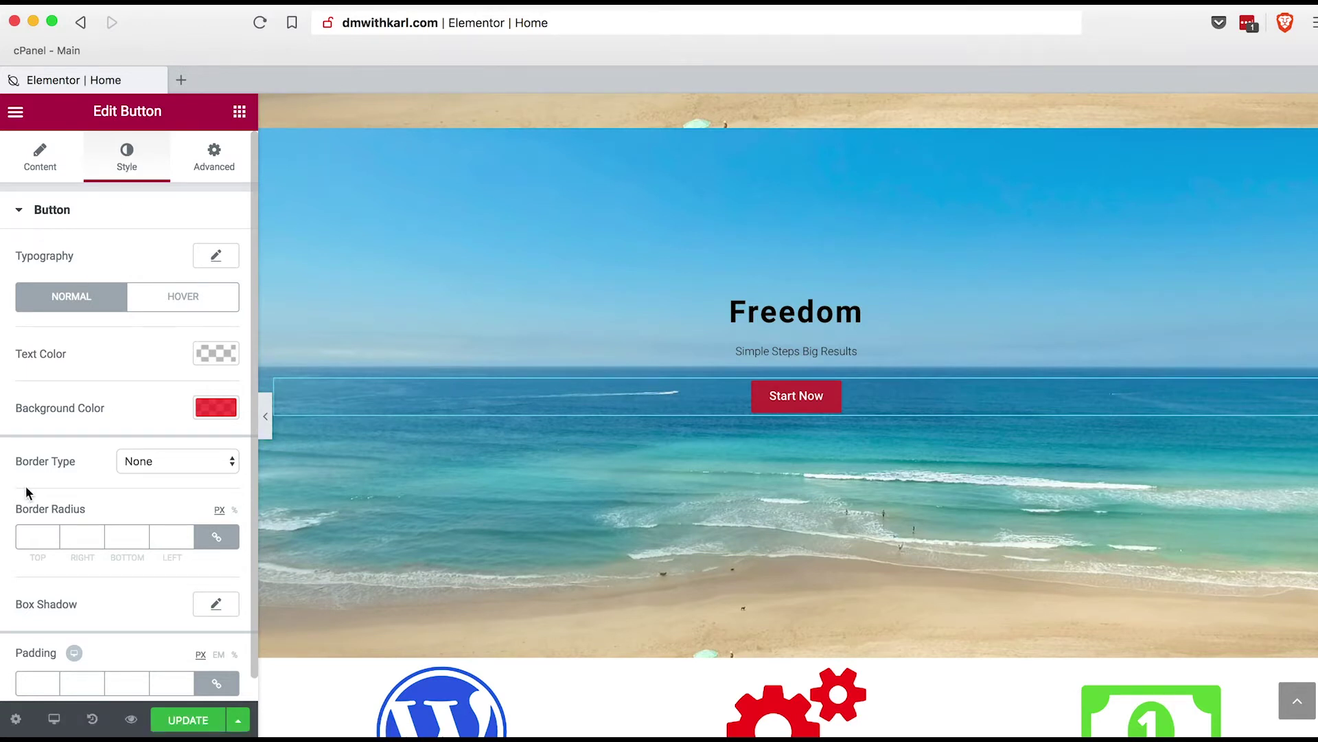
pyautogui.scroll(-1, 26, 485)
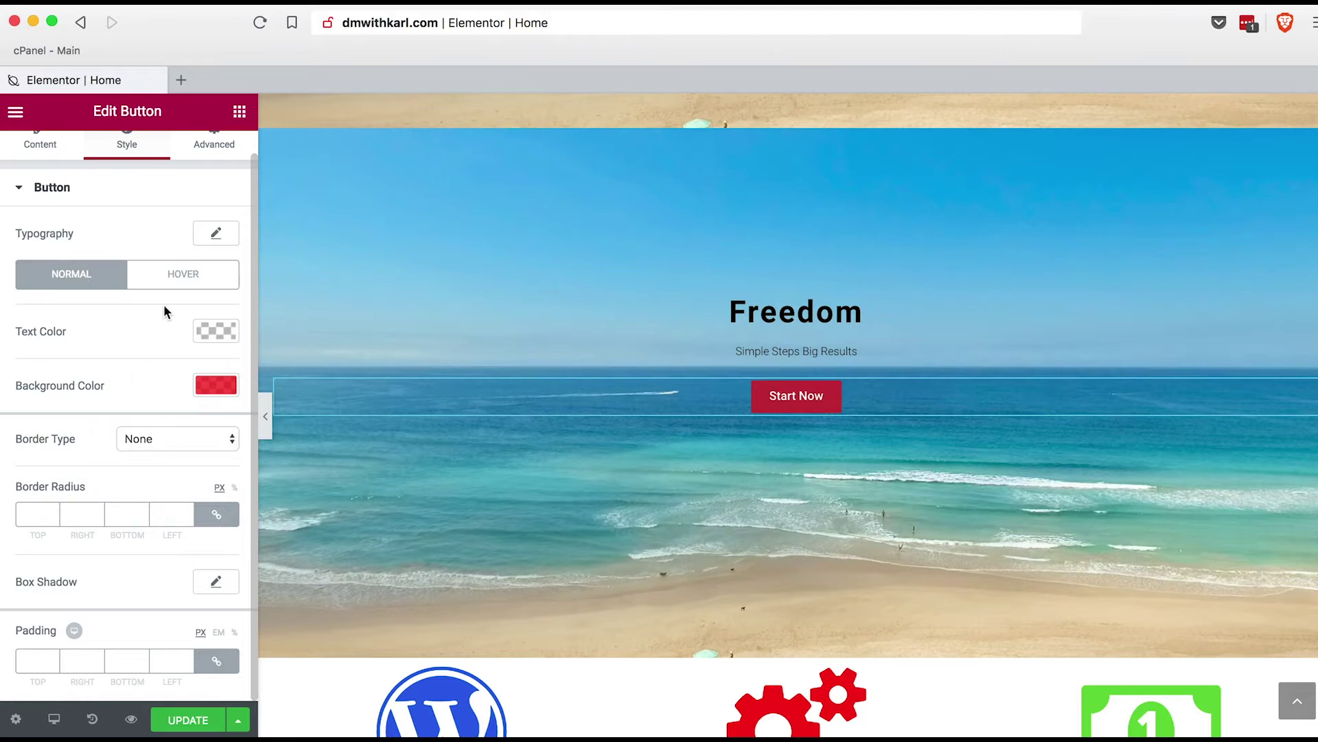
pyautogui.click(204, 246)
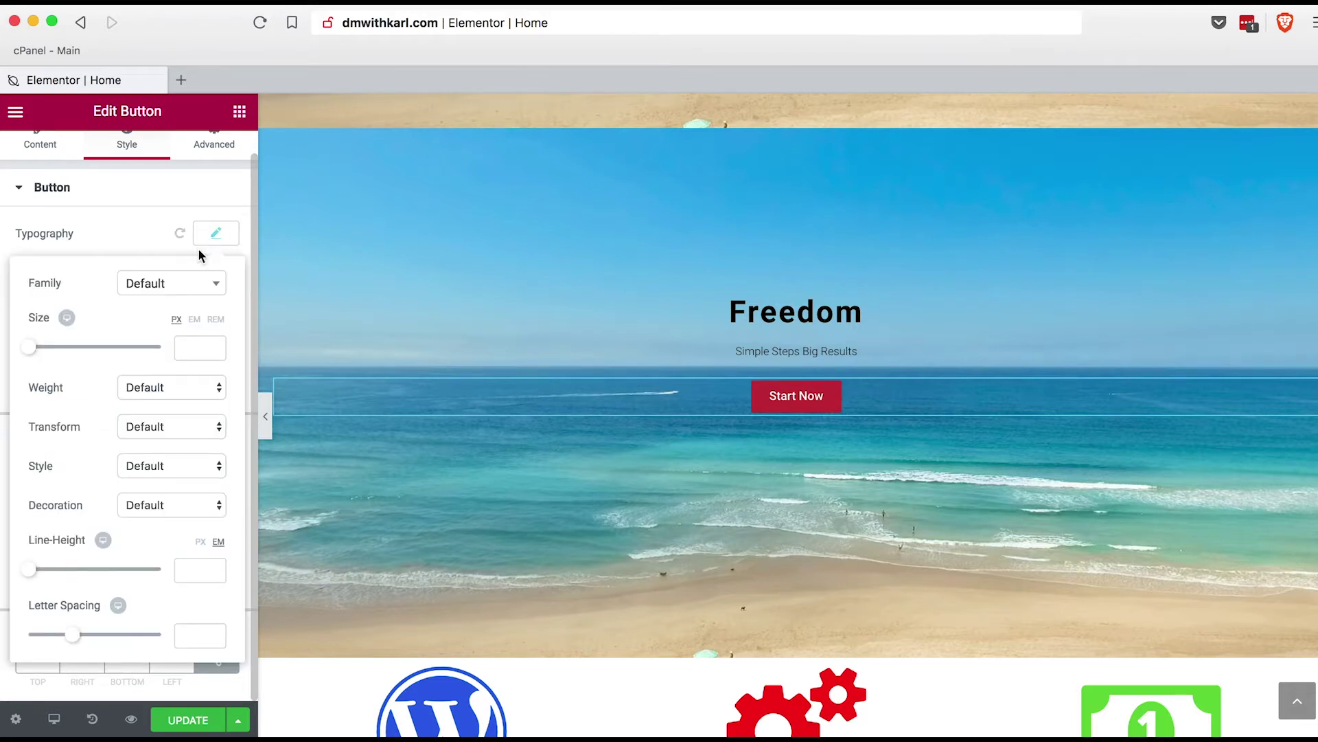
pyautogui.moveTo(29, 348); pyautogui.dragTo(35, 351)
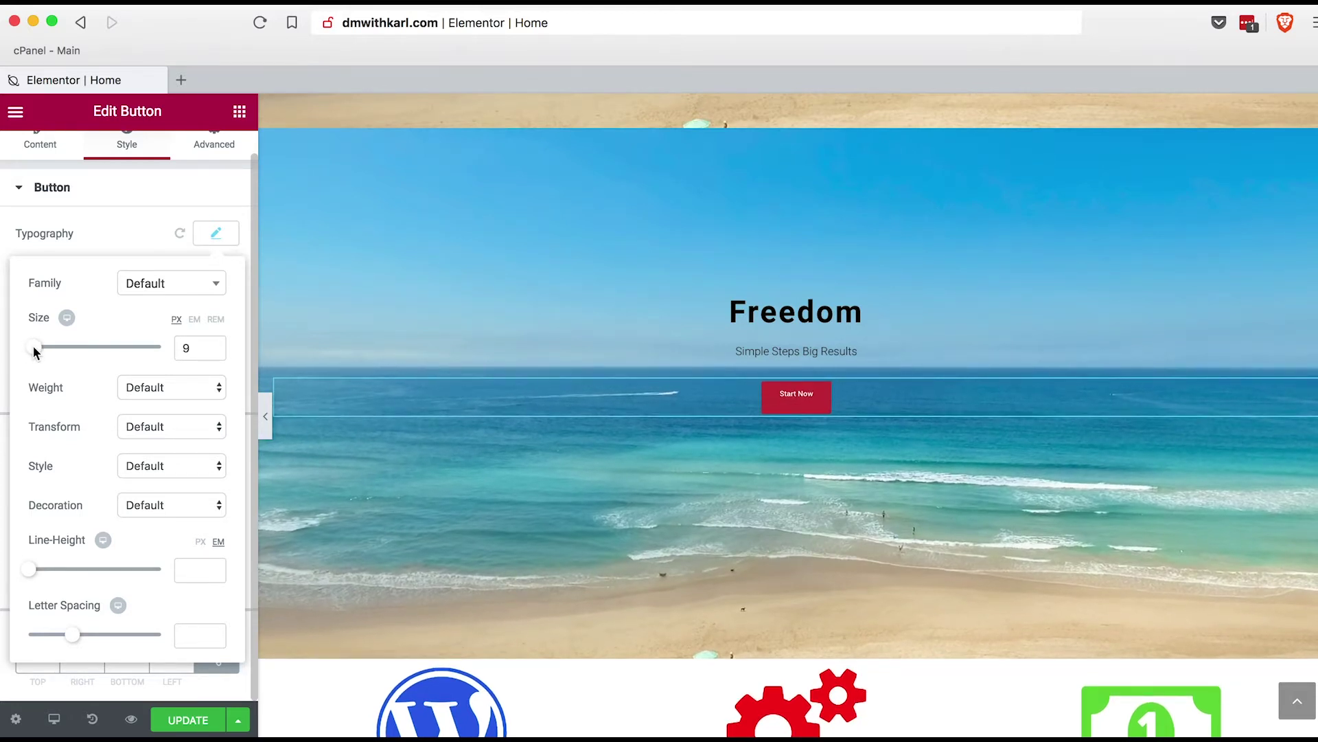
pyautogui.press('Right')
pyautogui.press('Right')
pyautogui.press('Right')
pyautogui.press('Right')
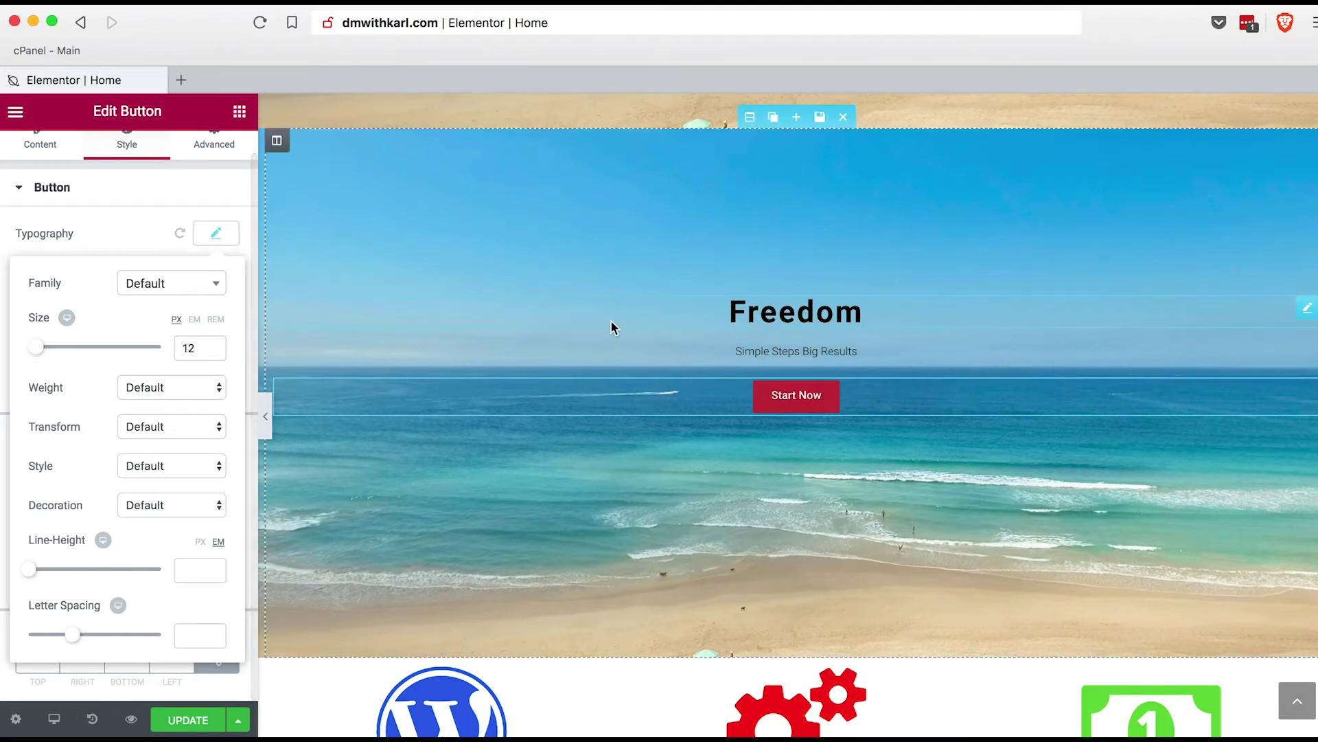
pyautogui.click(168, 388)
pyautogui.click(152, 274)
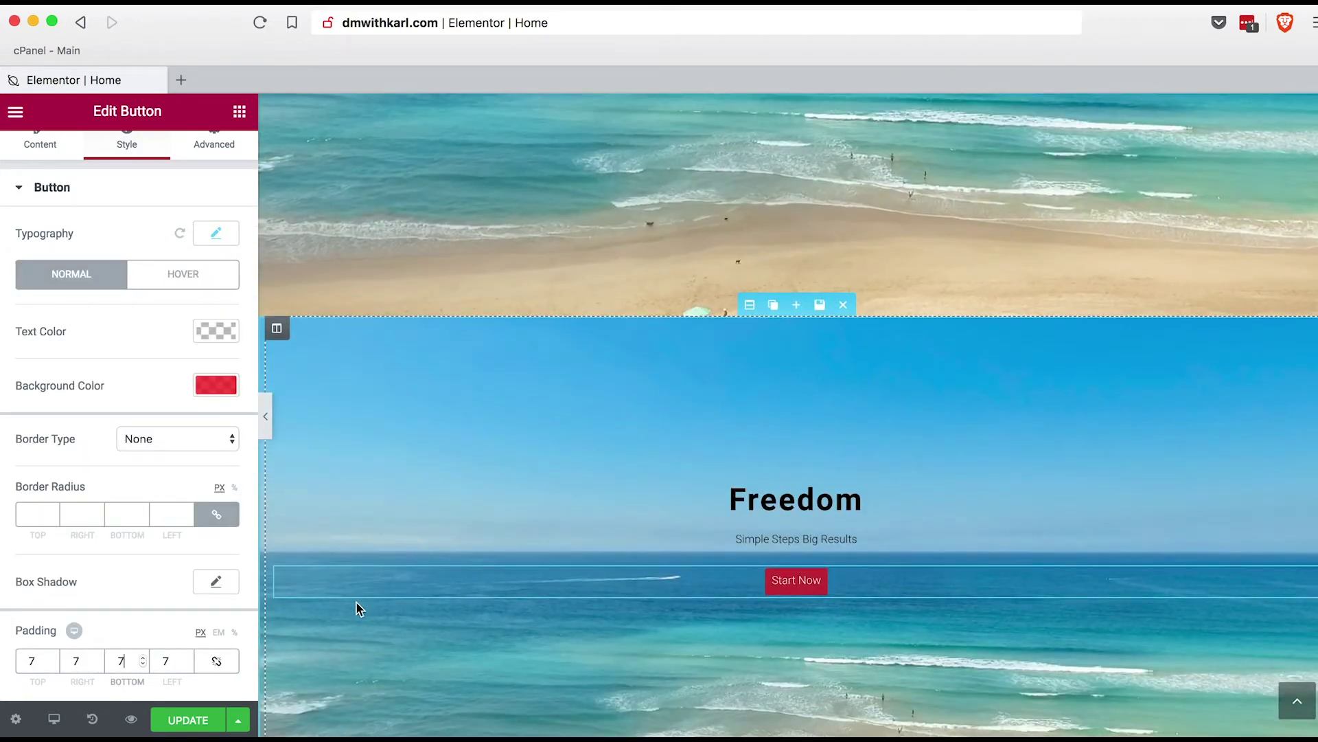
# Set the Start Now button's linked padding to 7 px on every side
pyautogui.click(216, 660)
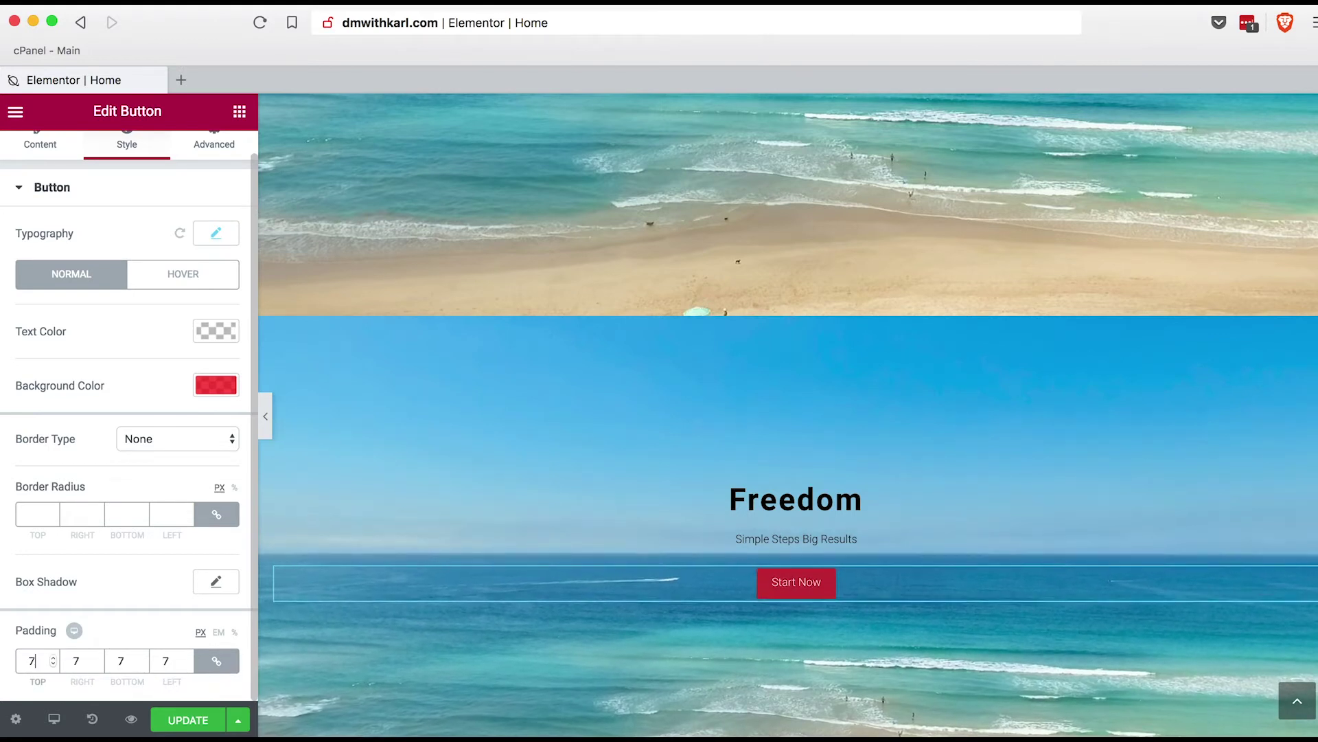
pyautogui.click(42, 660)
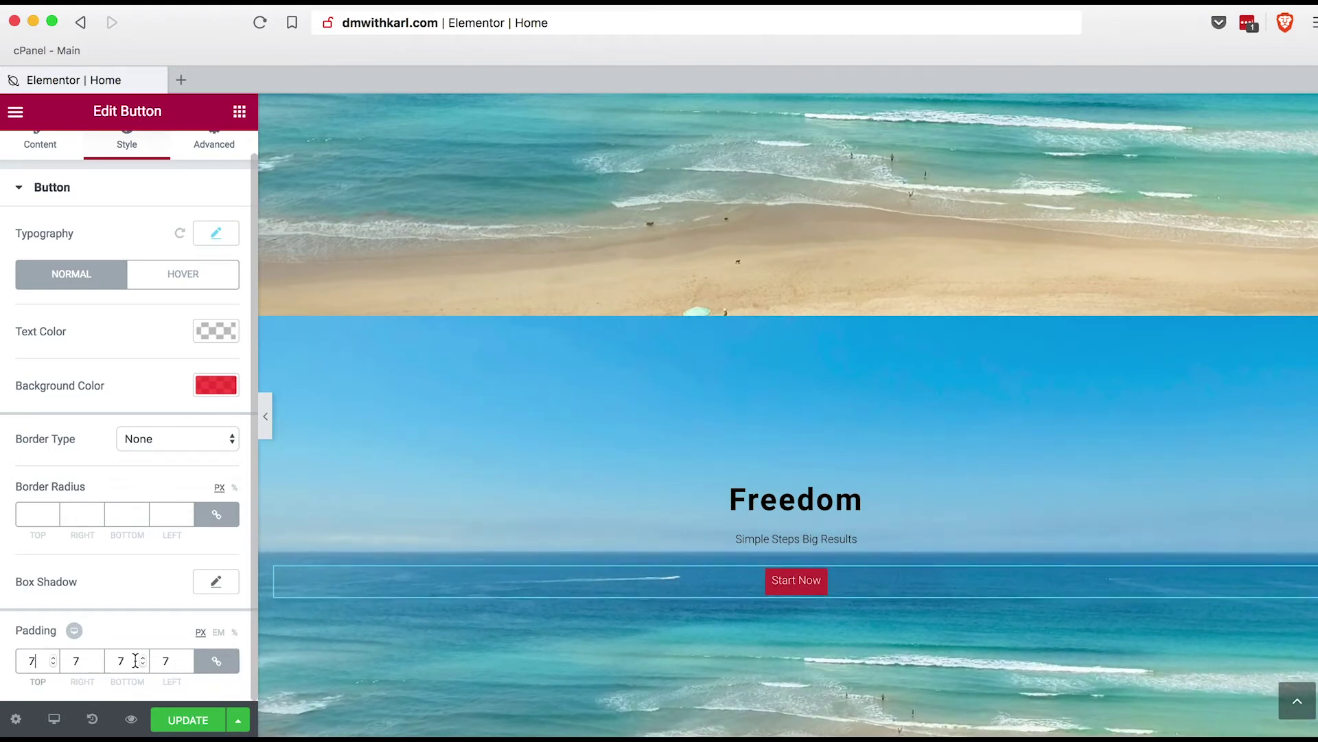
pyautogui.click(218, 663)
pyautogui.click(217, 662)
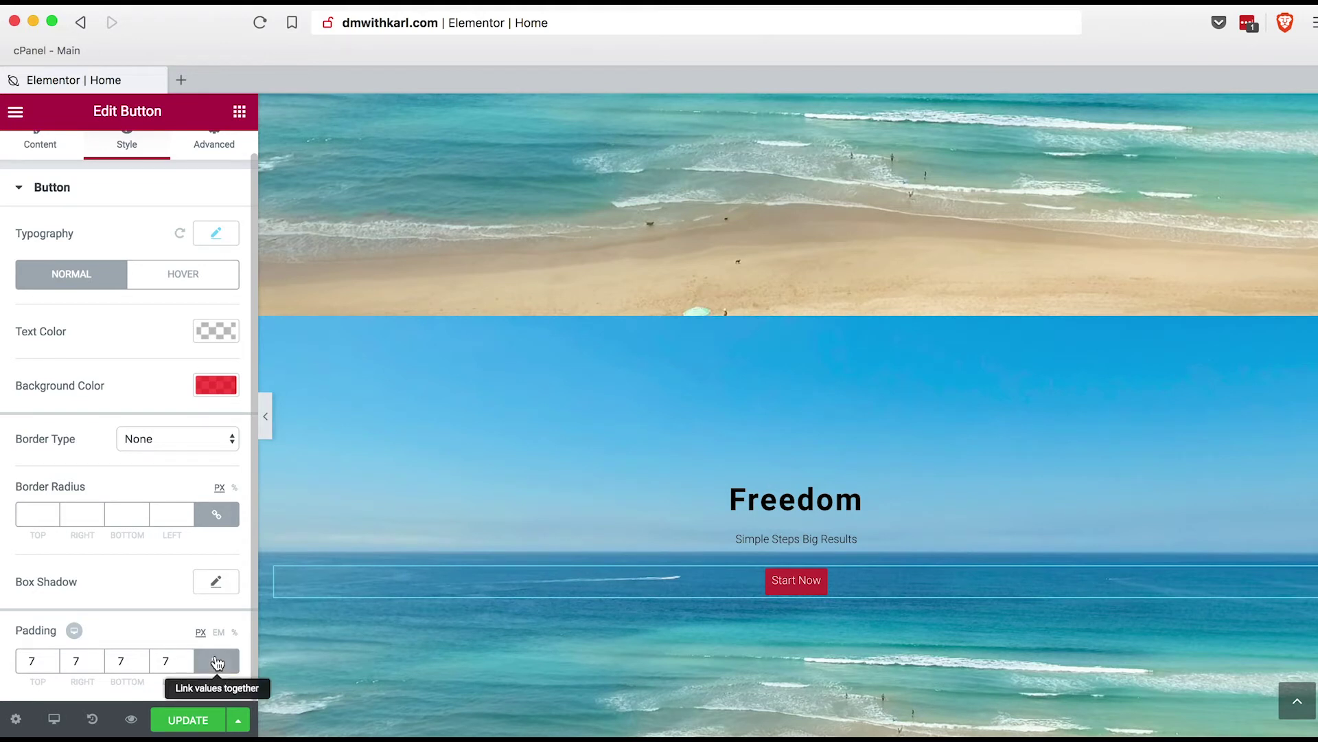
# Duplicate the three-column services section
pyautogui.scroll(-3, 784, 609)
pyautogui.scroll(-3, 784, 610)
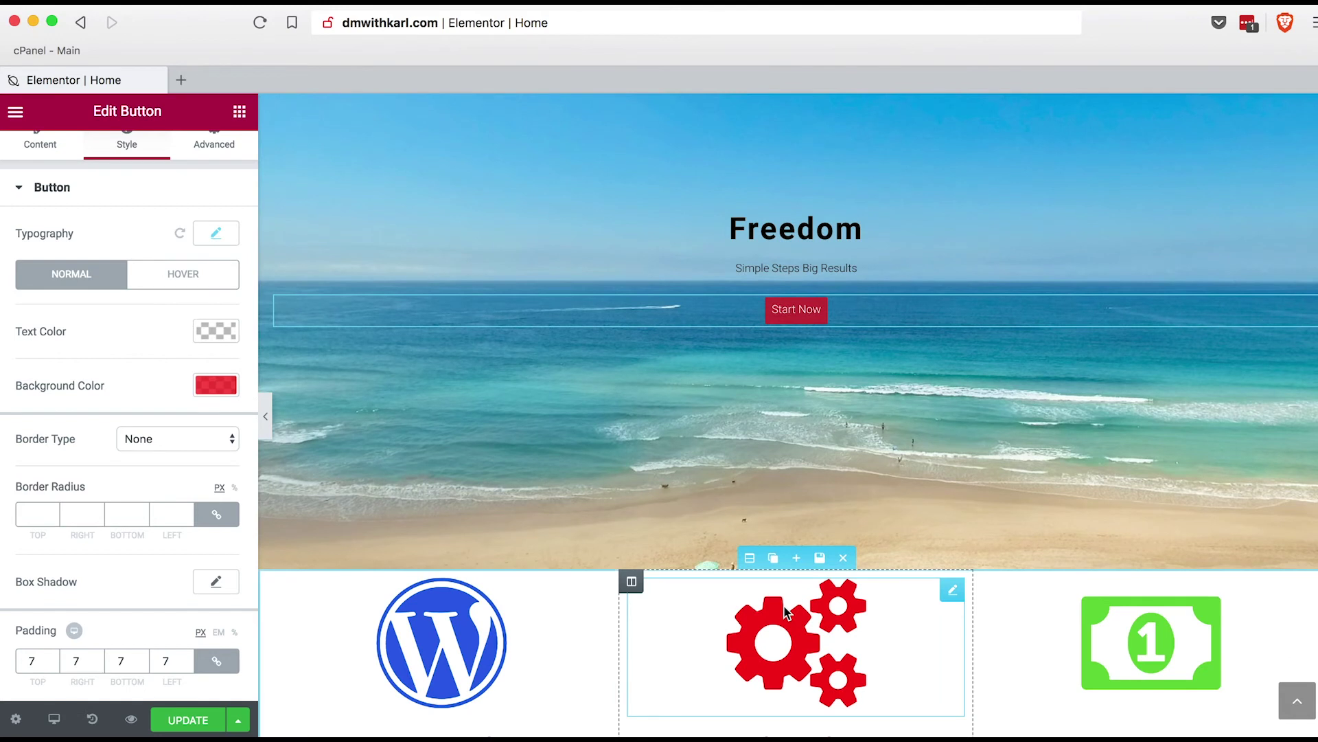
pyautogui.scroll(-5, 785, 607)
pyautogui.scroll(-2, 784, 605)
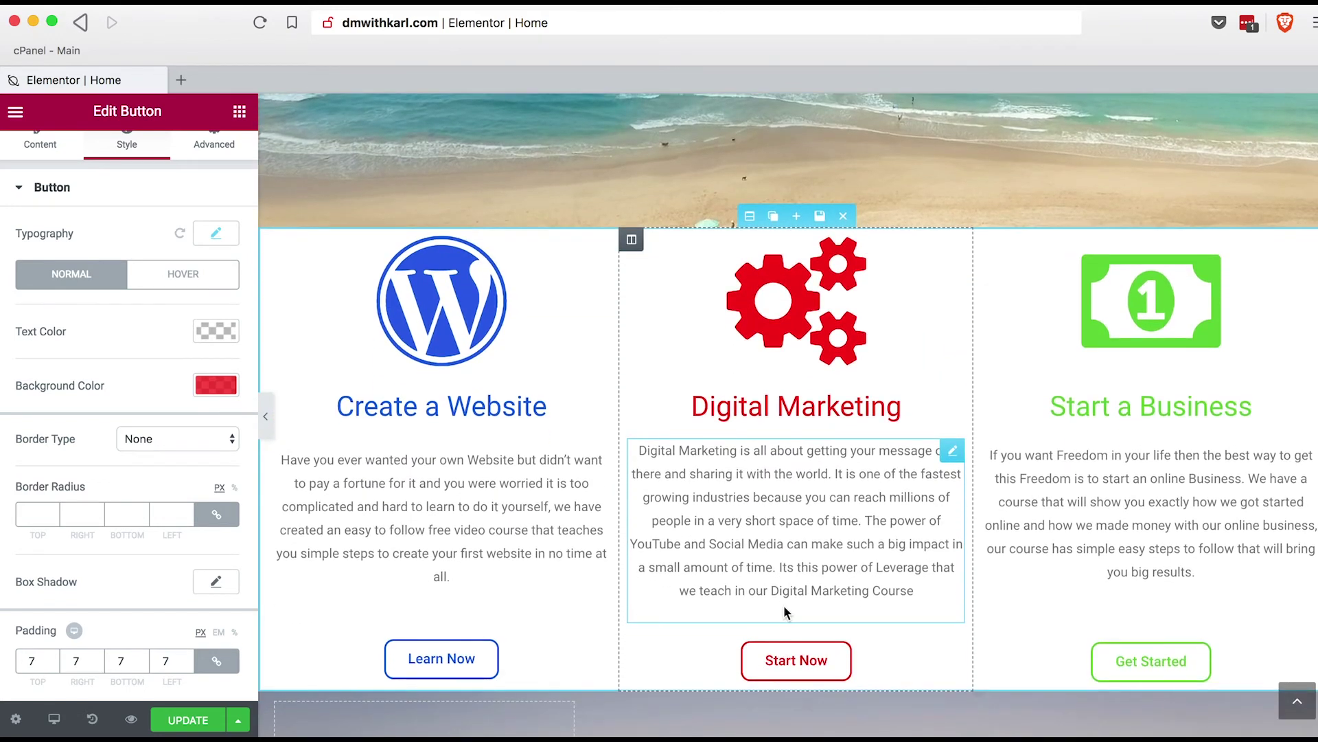
pyautogui.click(750, 216)
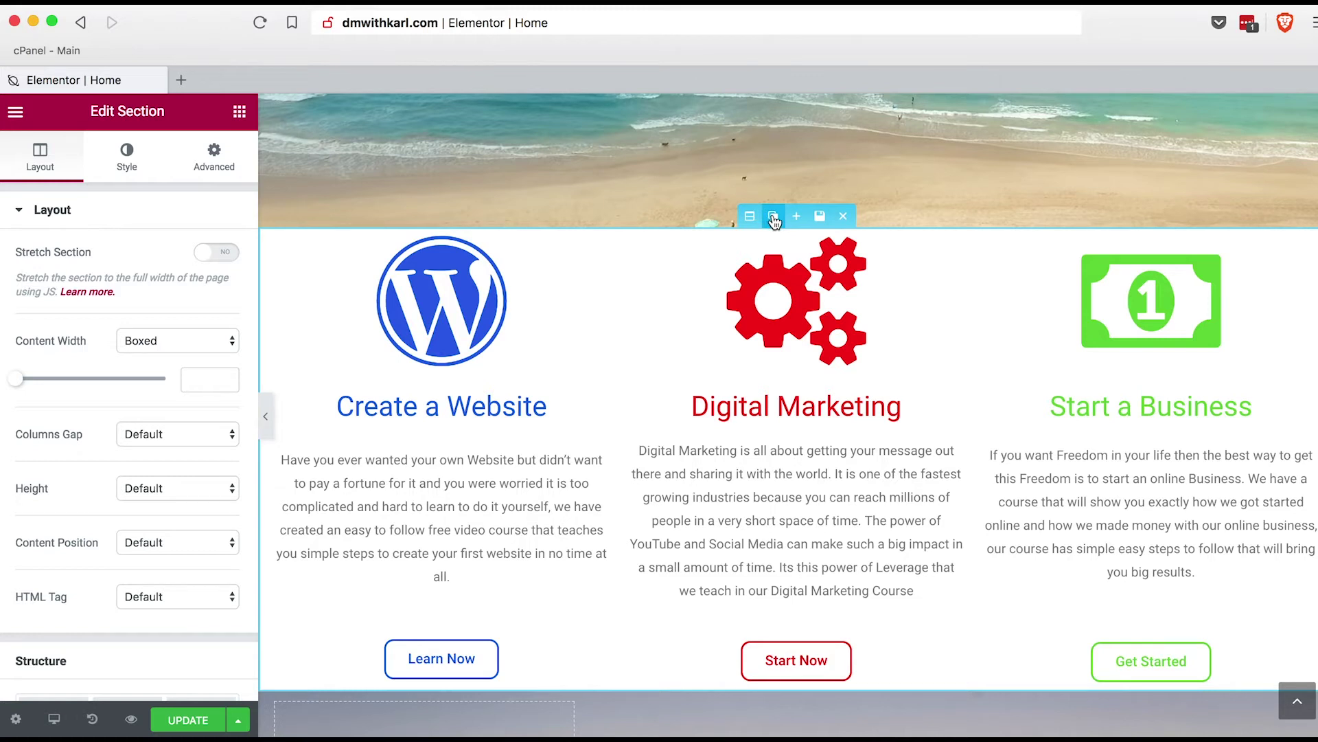
pyautogui.click(773, 219)
pyautogui.scroll(-4, 788, 438)
pyautogui.scroll(5, 788, 438)
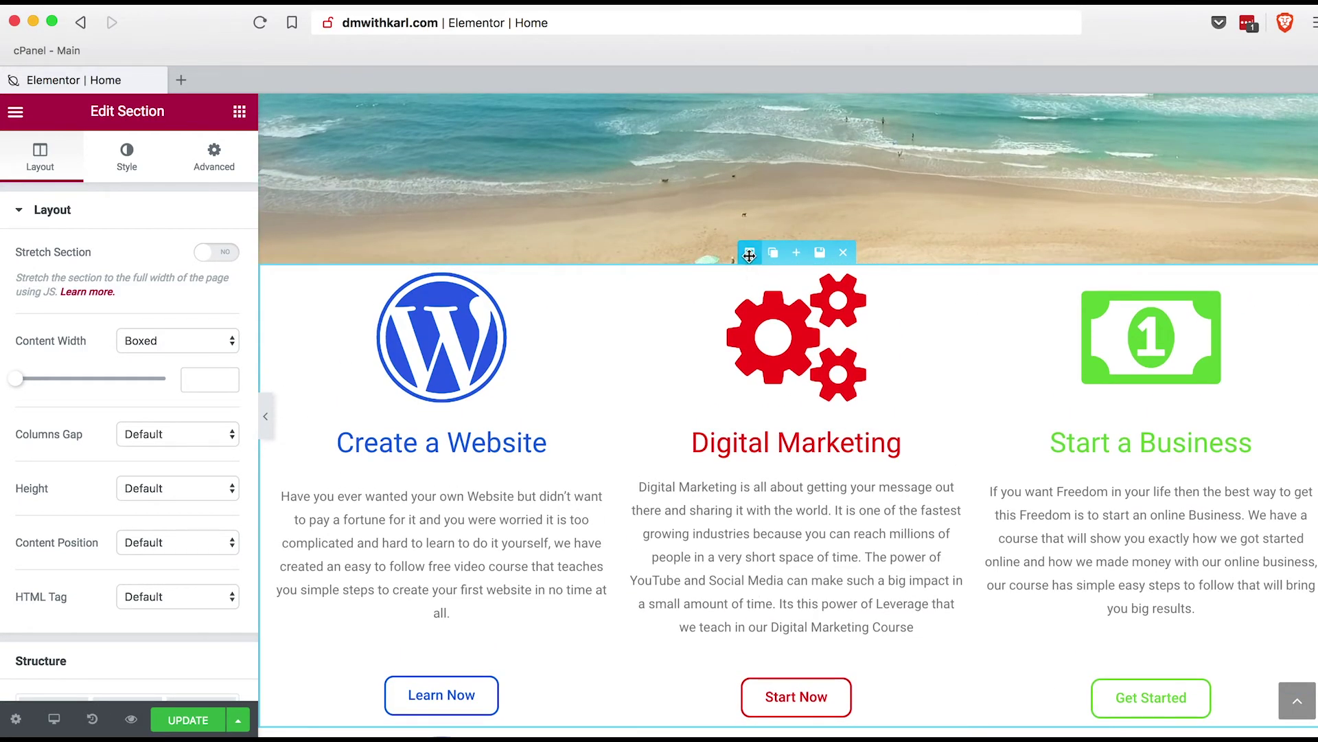
# Turn on Hide On Mobile for the original services section
pyautogui.click(213, 155)
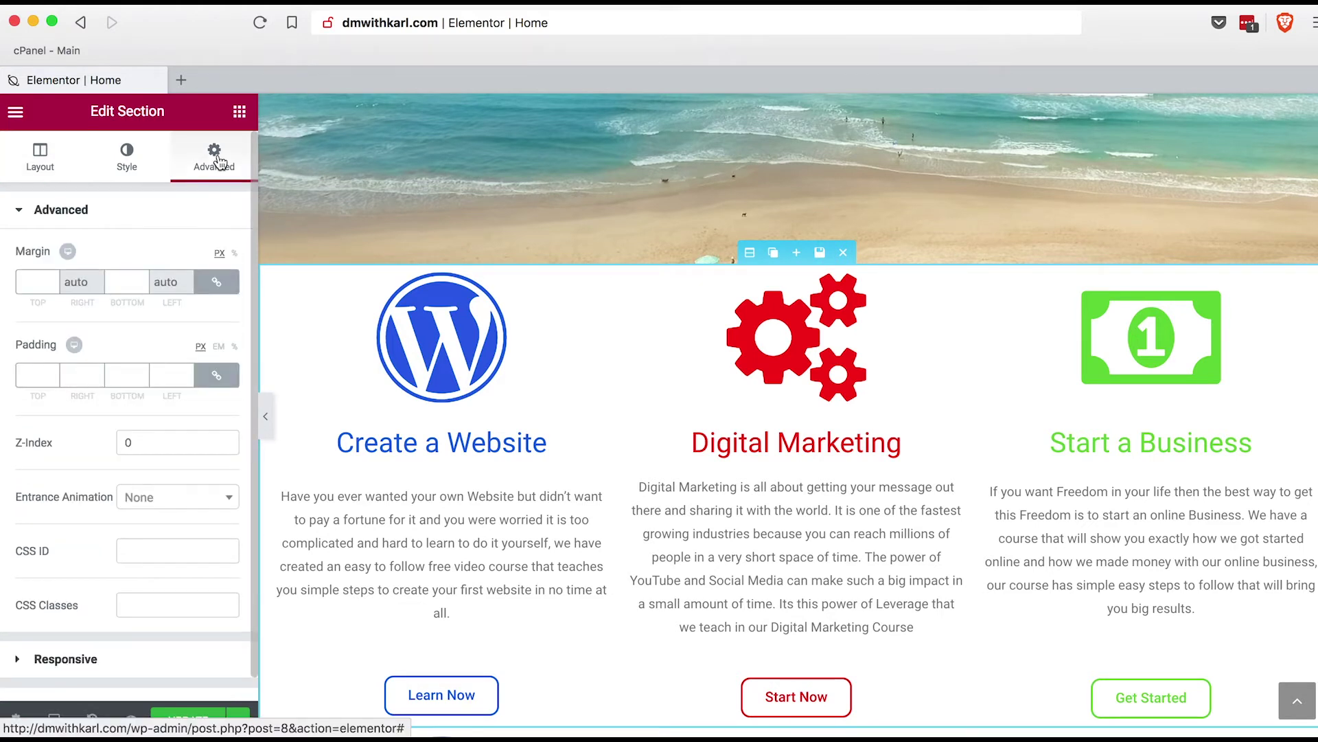
pyautogui.scroll(-1, 88, 587)
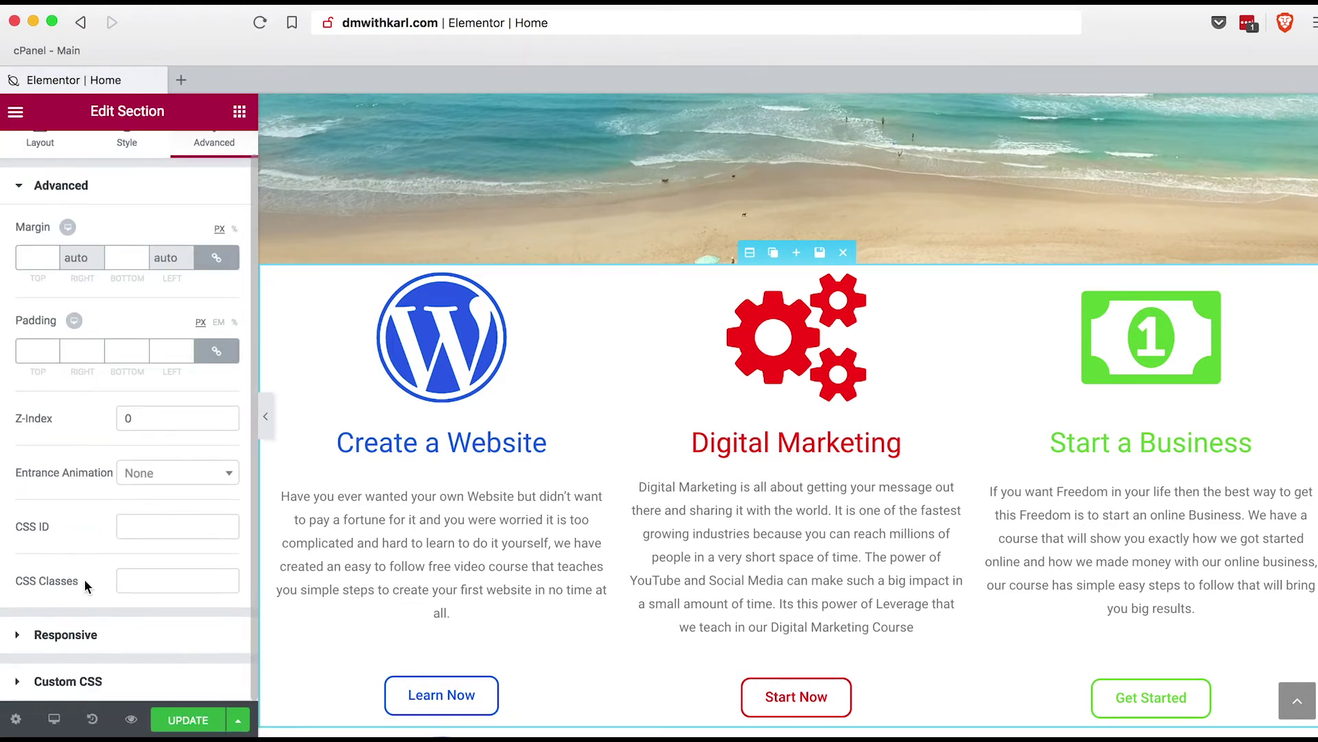
pyautogui.click(11, 646)
pyautogui.click(226, 620)
pyautogui.scroll(-6, 793, 502)
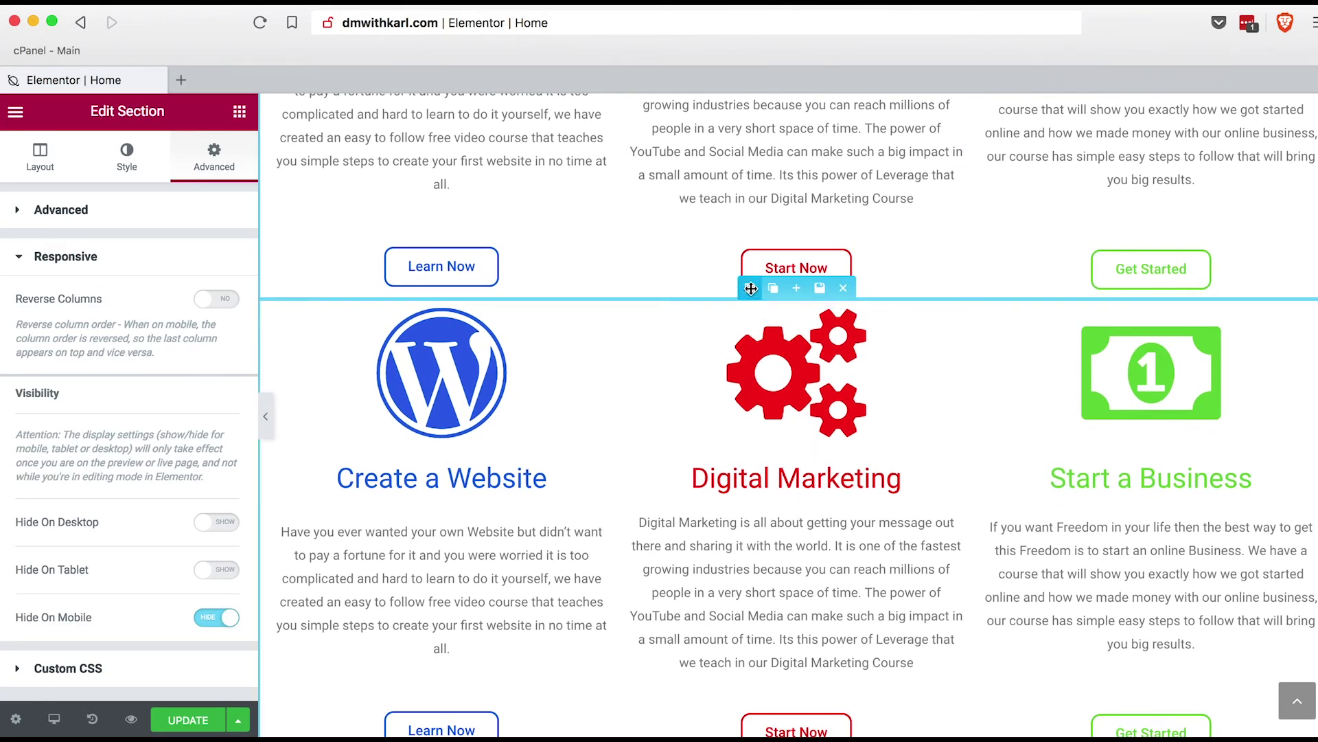
# Turn on Hide On Desktop for the copied services section
pyautogui.click(750, 288)
pyautogui.click(227, 171)
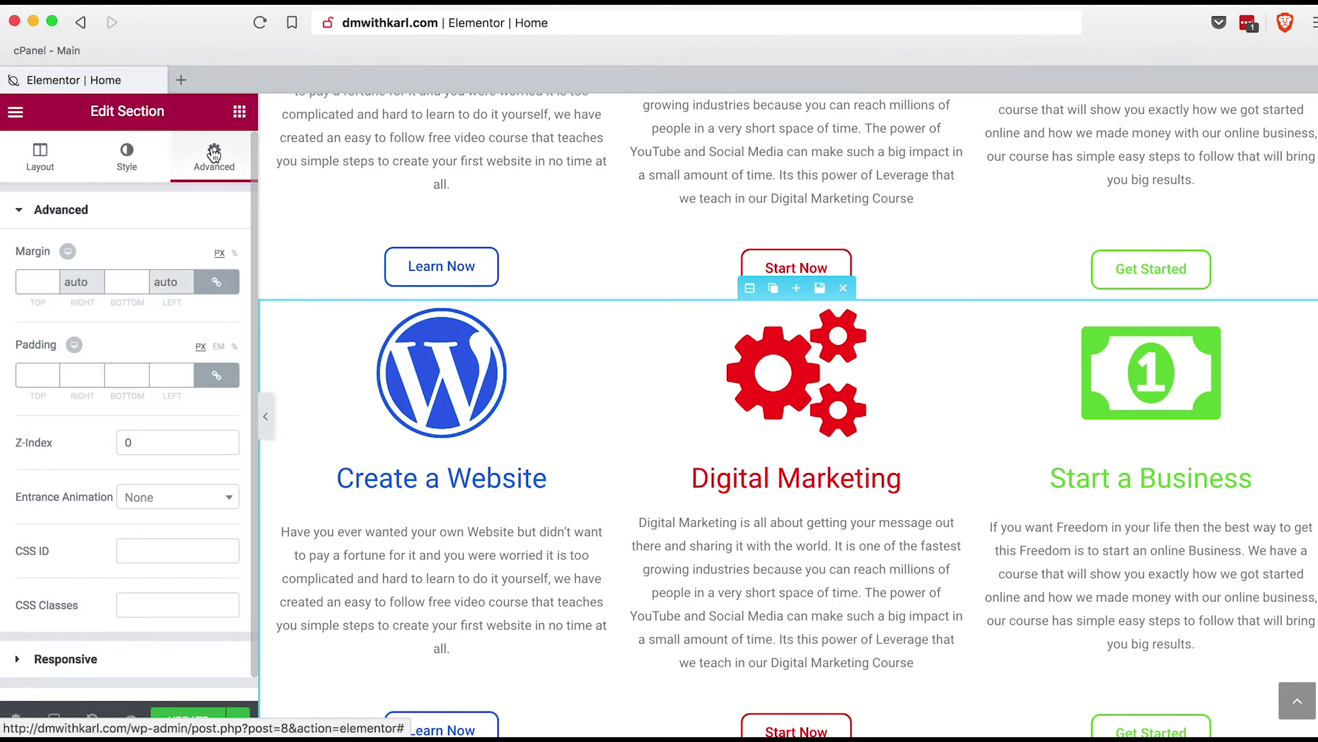
pyautogui.click(72, 658)
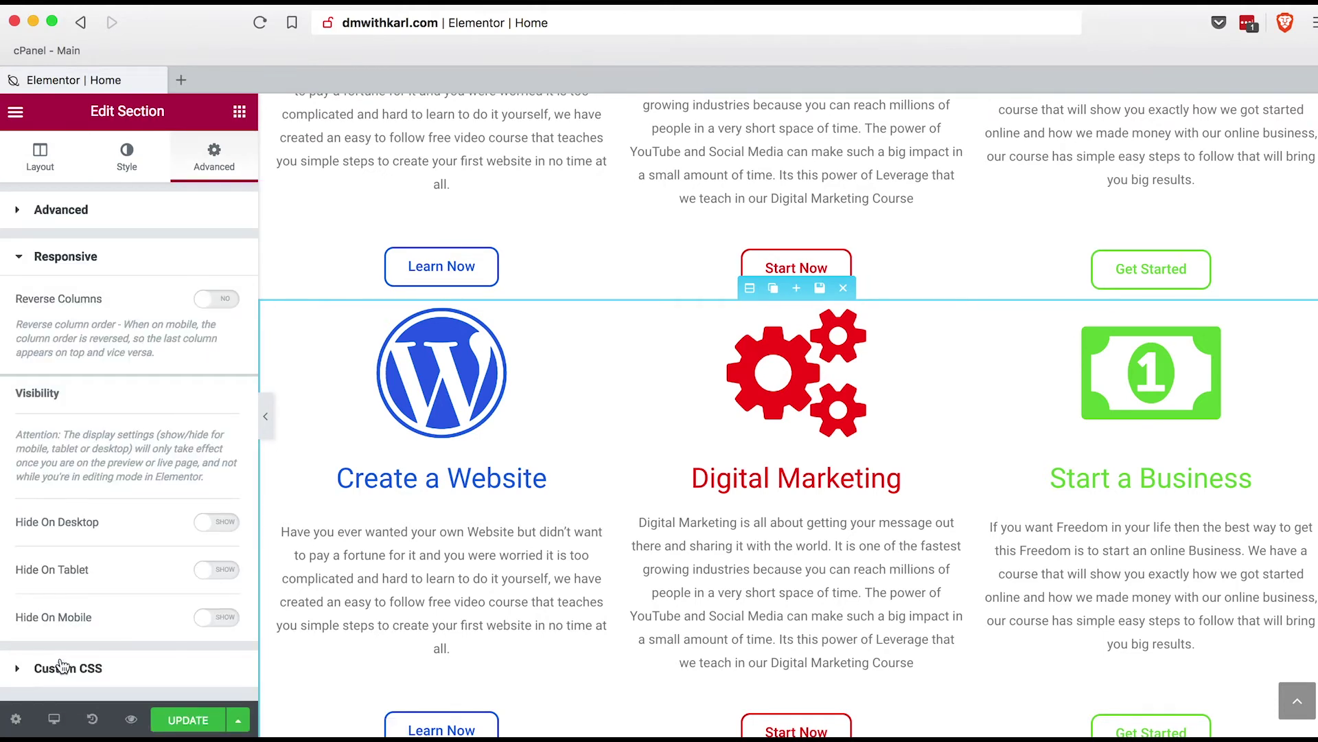
pyautogui.click(227, 525)
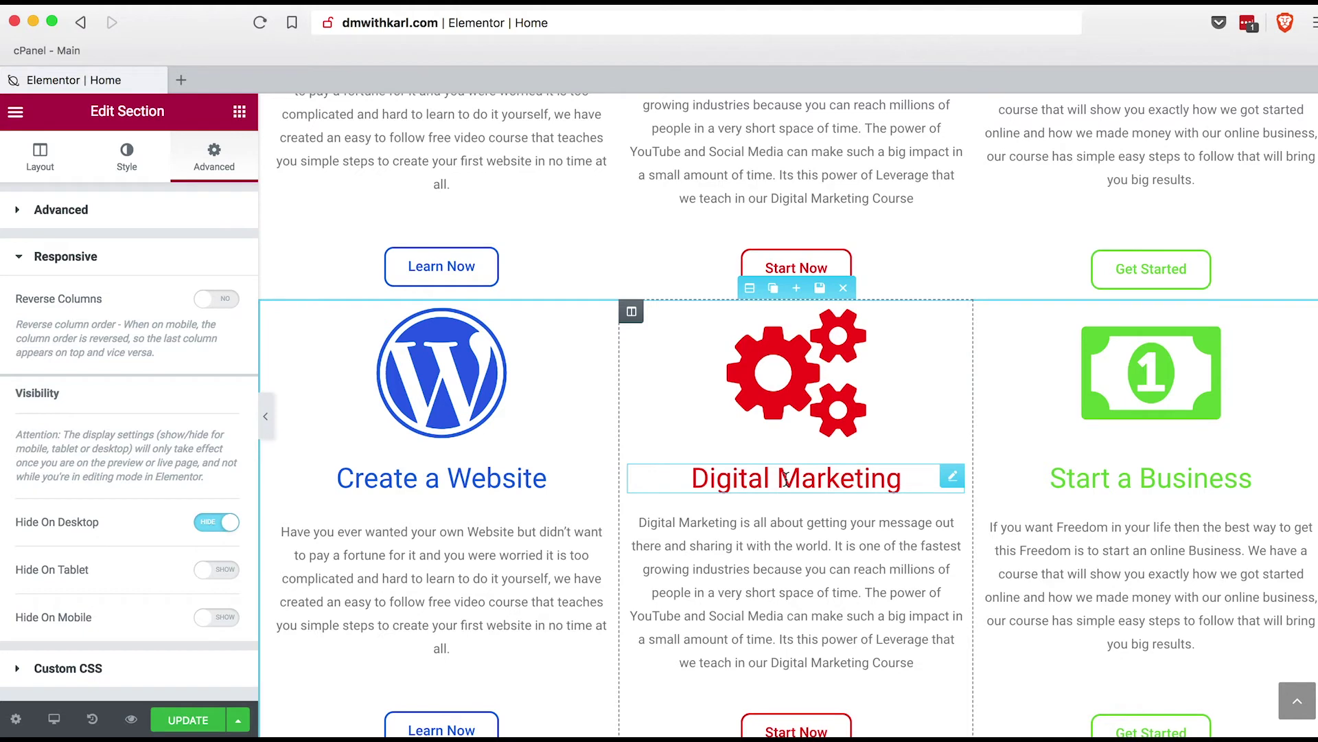
pyautogui.scroll(-5, 790, 495)
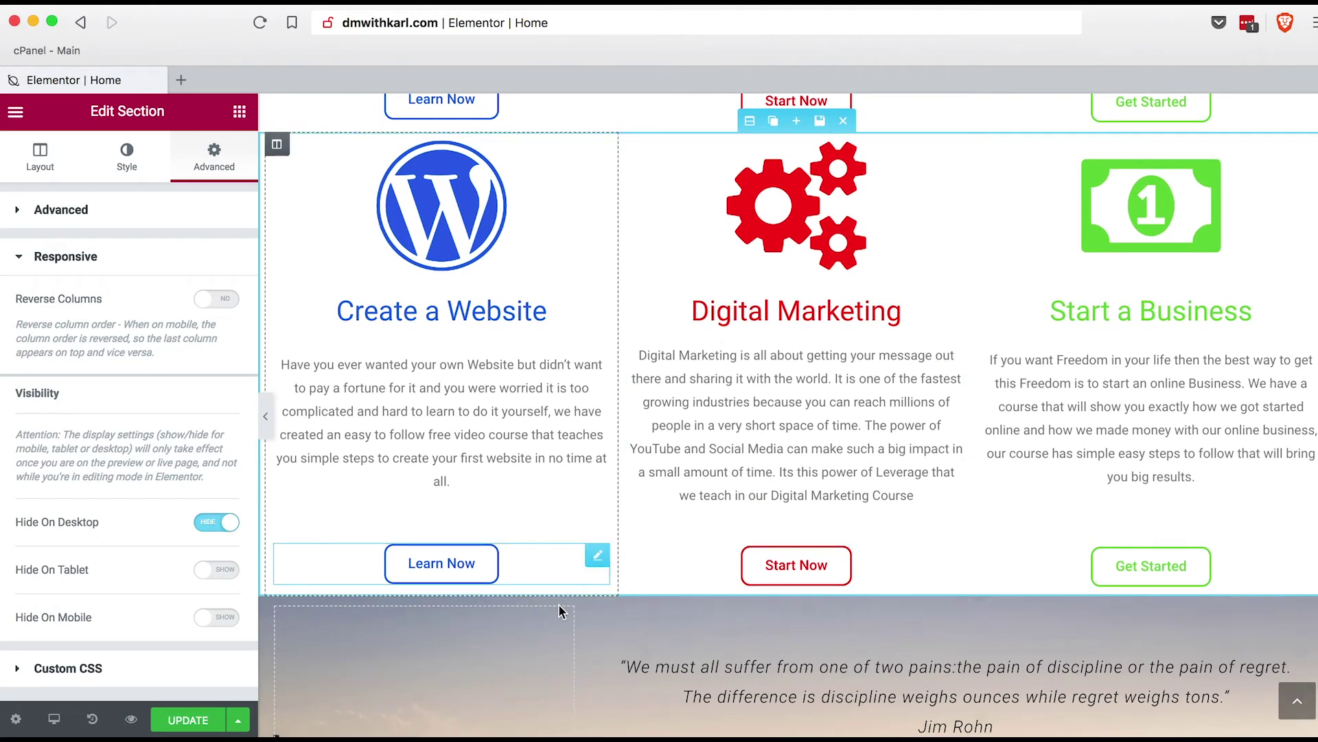
pyautogui.click(522, 574)
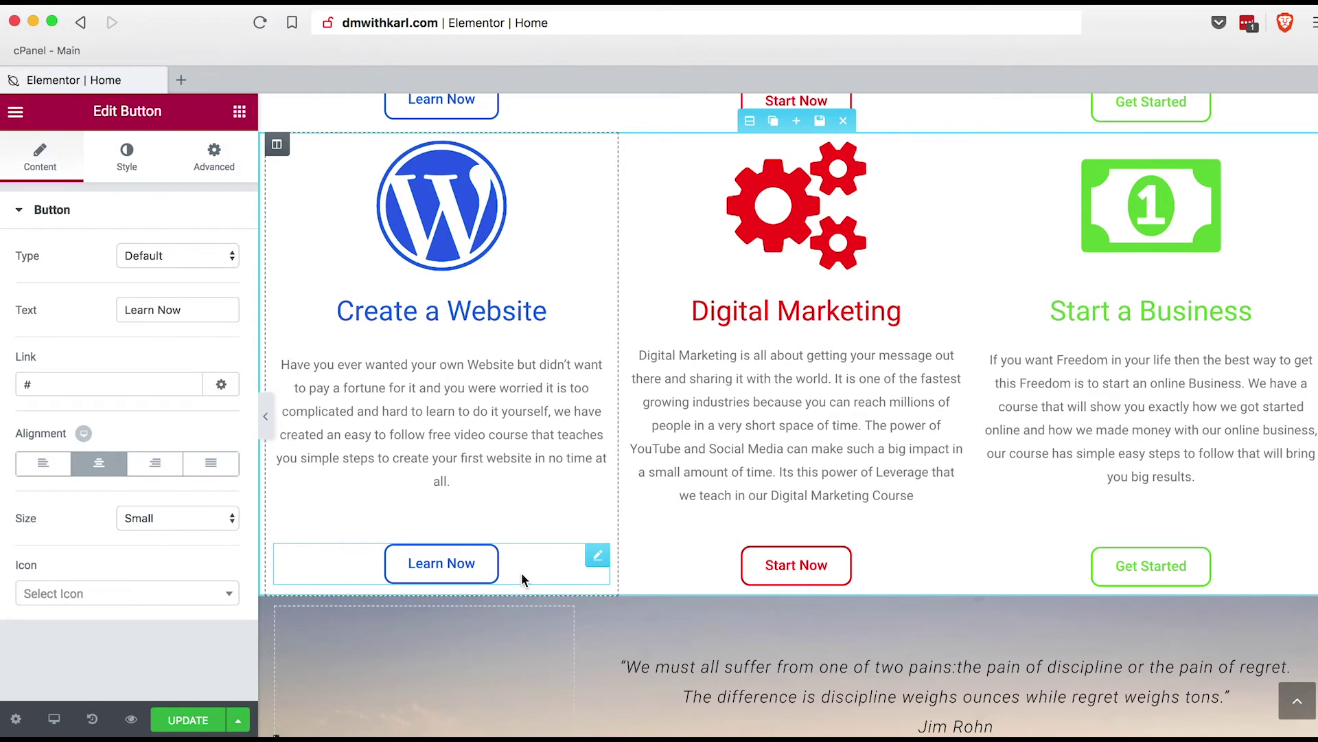
pyautogui.click(217, 158)
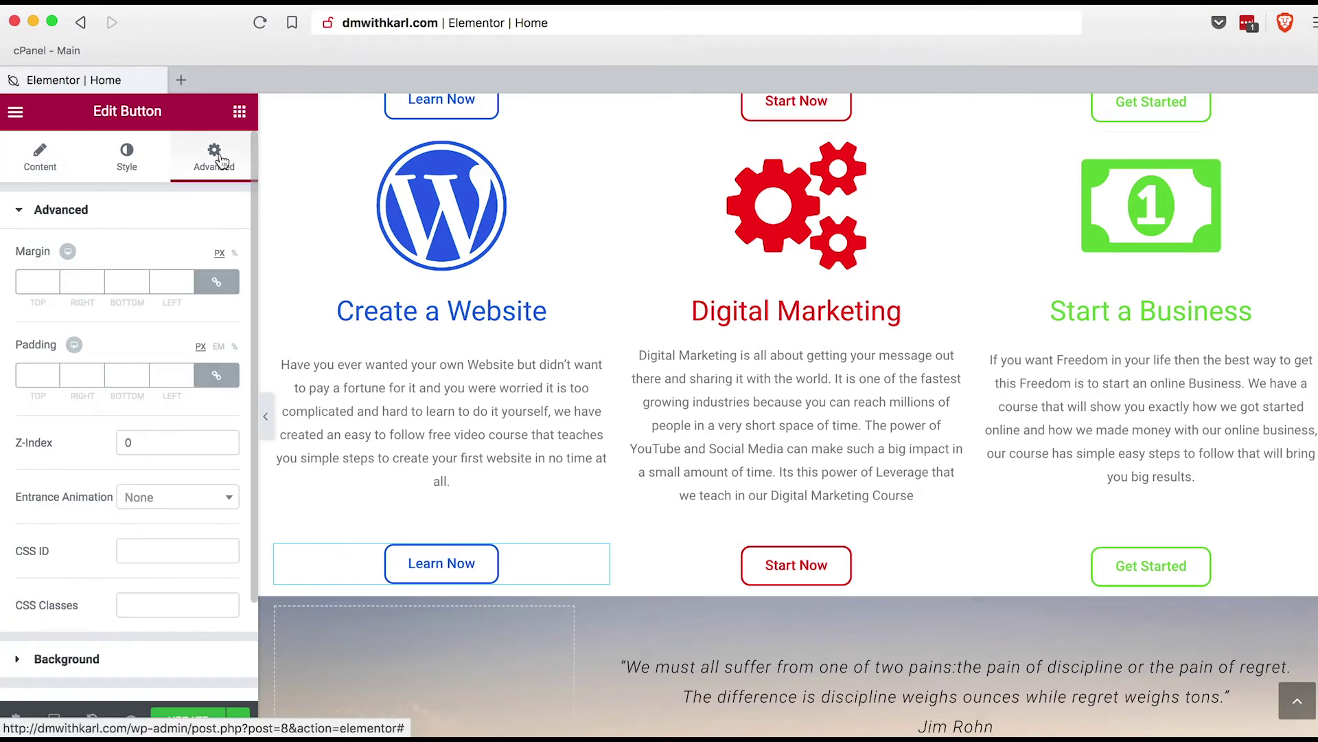
# Unlink padding and enter 50 px bottom padding on the Learn Now, Start Now and Get Started buttons
pyautogui.click(216, 375)
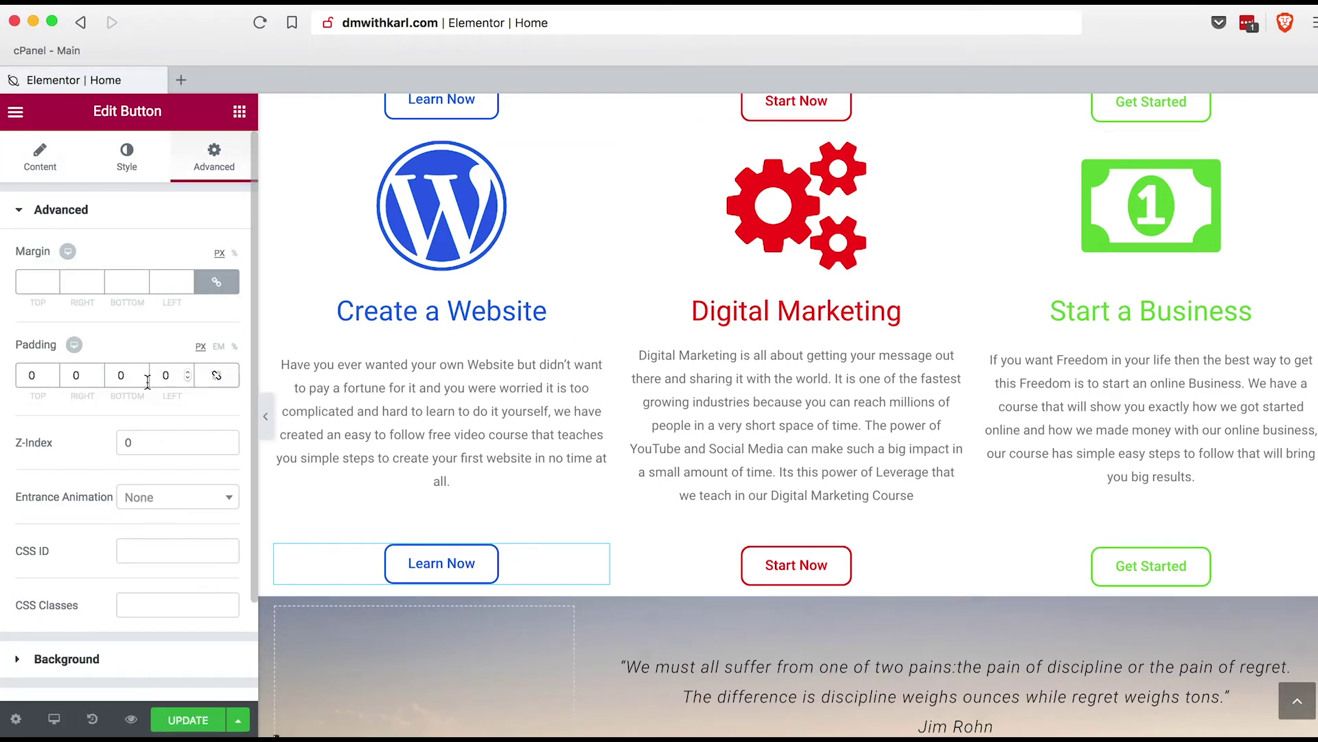
pyautogui.doubleClick(121, 375)
pyautogui.write('50')
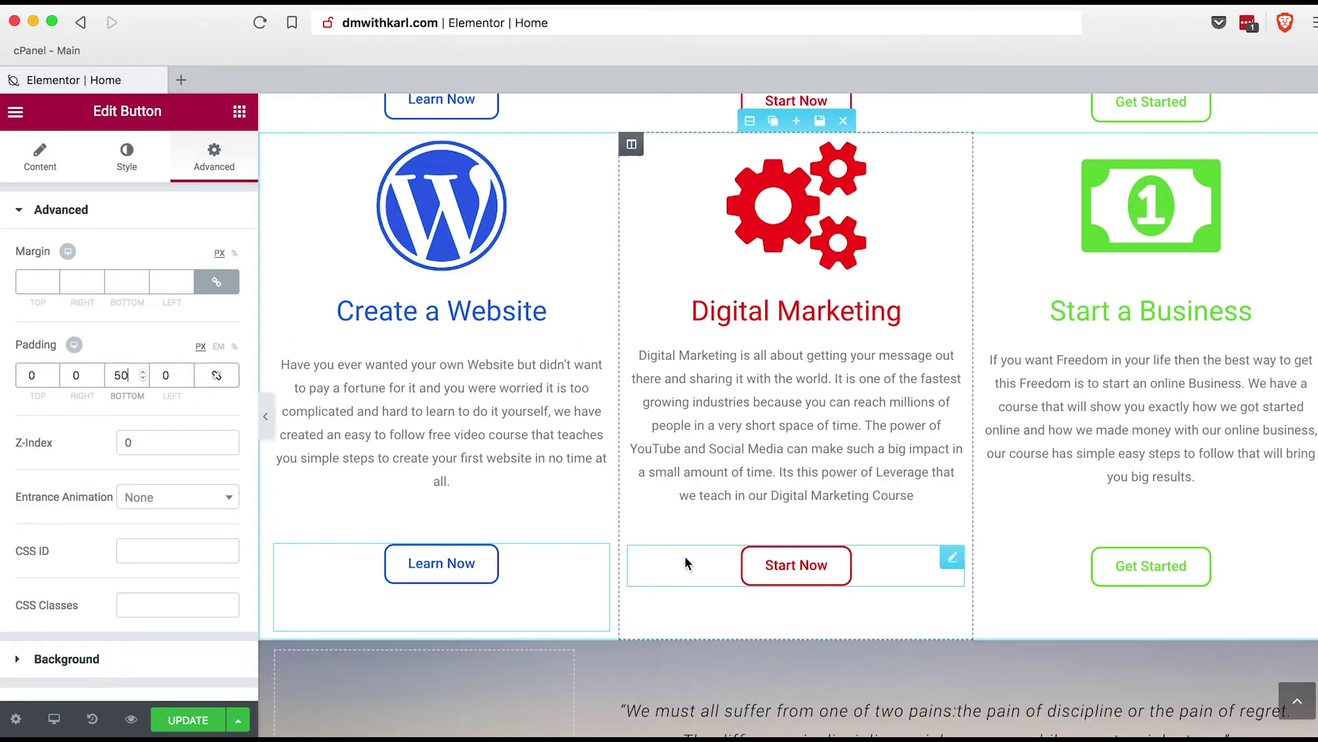
pyautogui.click(880, 567)
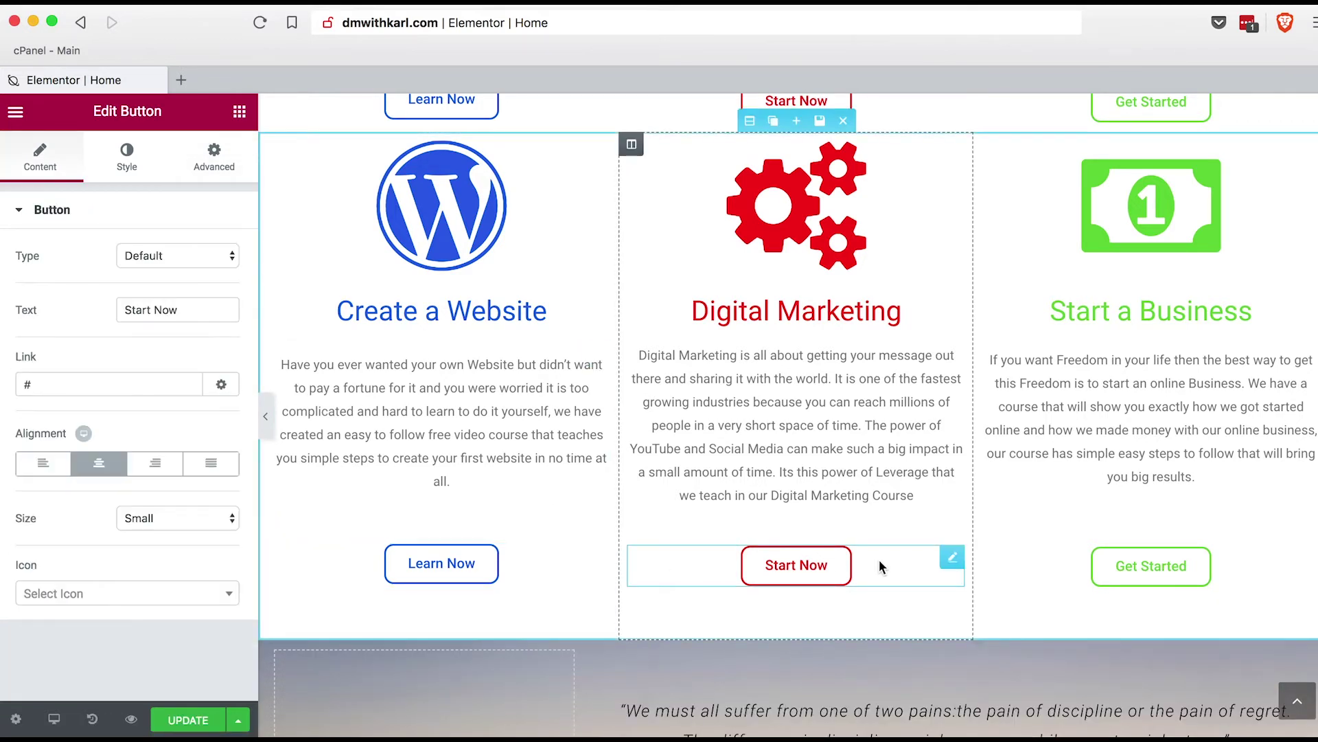
pyautogui.click(215, 159)
pyautogui.click(218, 374)
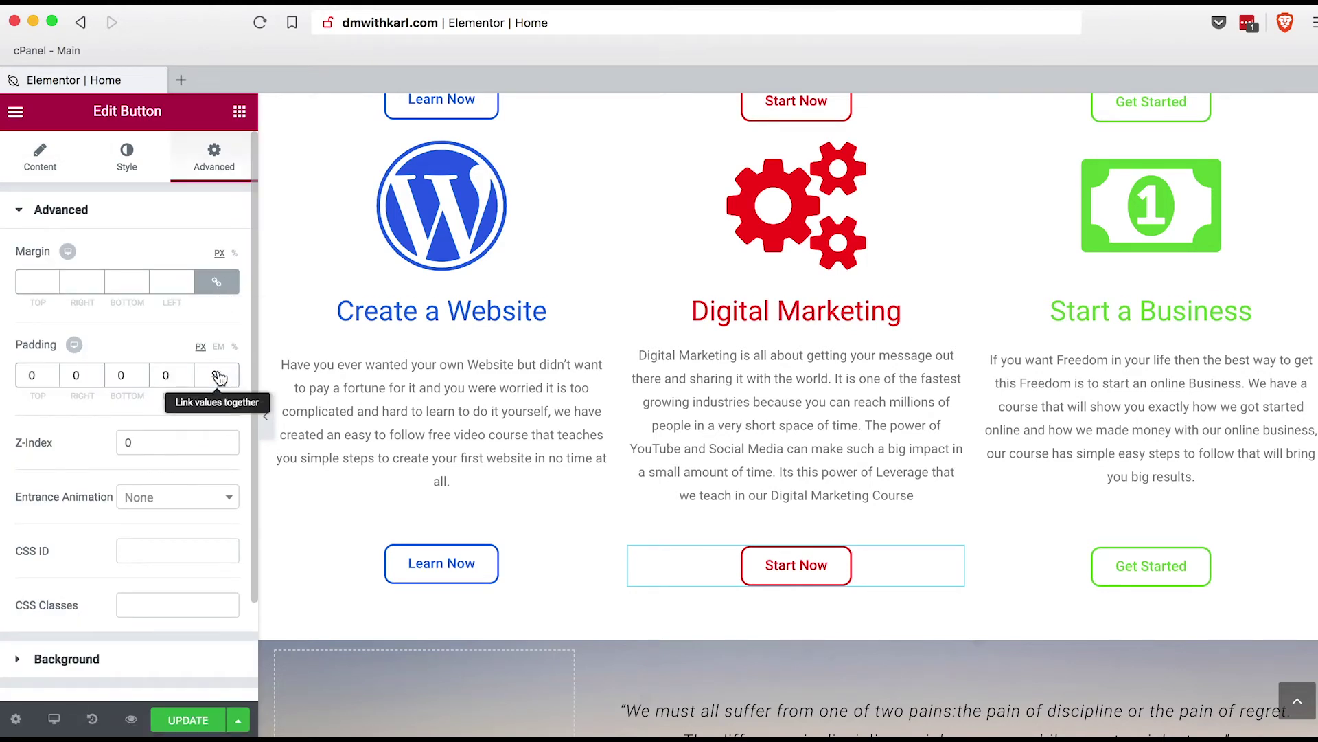
pyautogui.doubleClick(116, 375)
pyautogui.write('50')
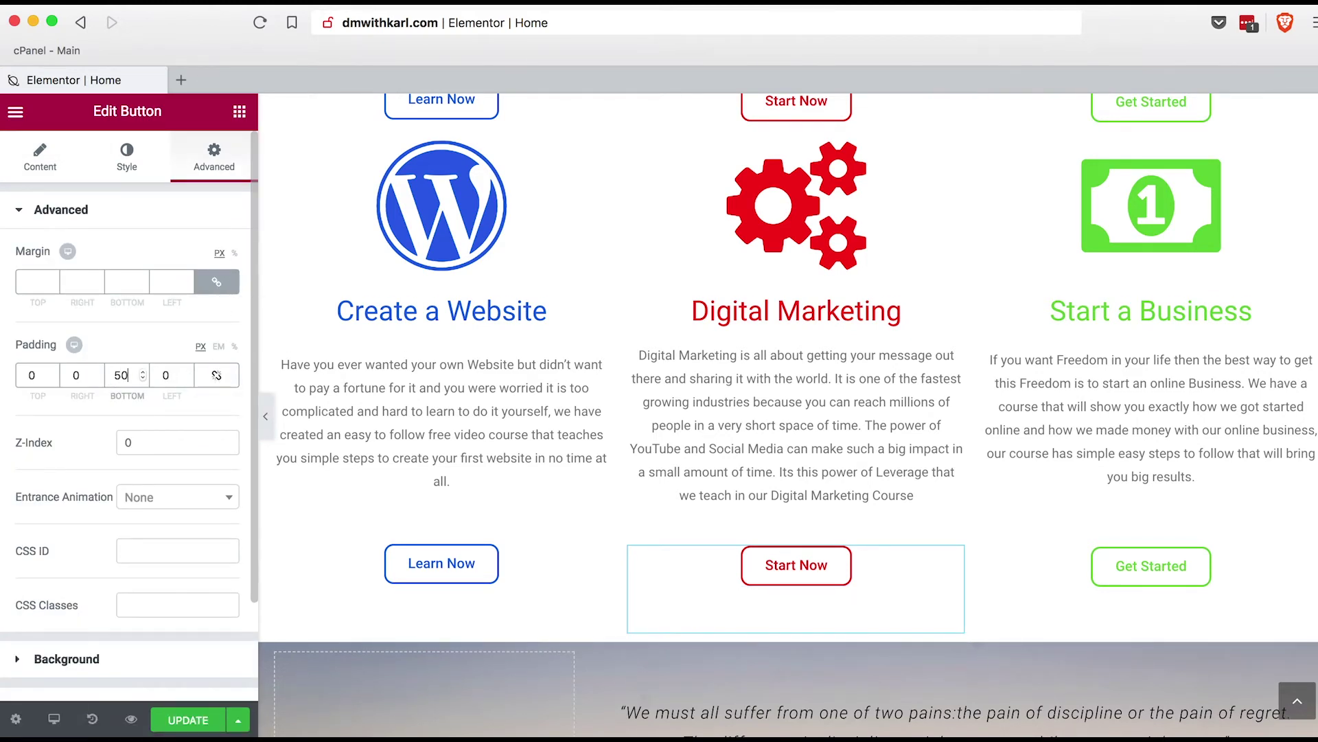
pyautogui.click(1234, 573)
pyautogui.click(215, 157)
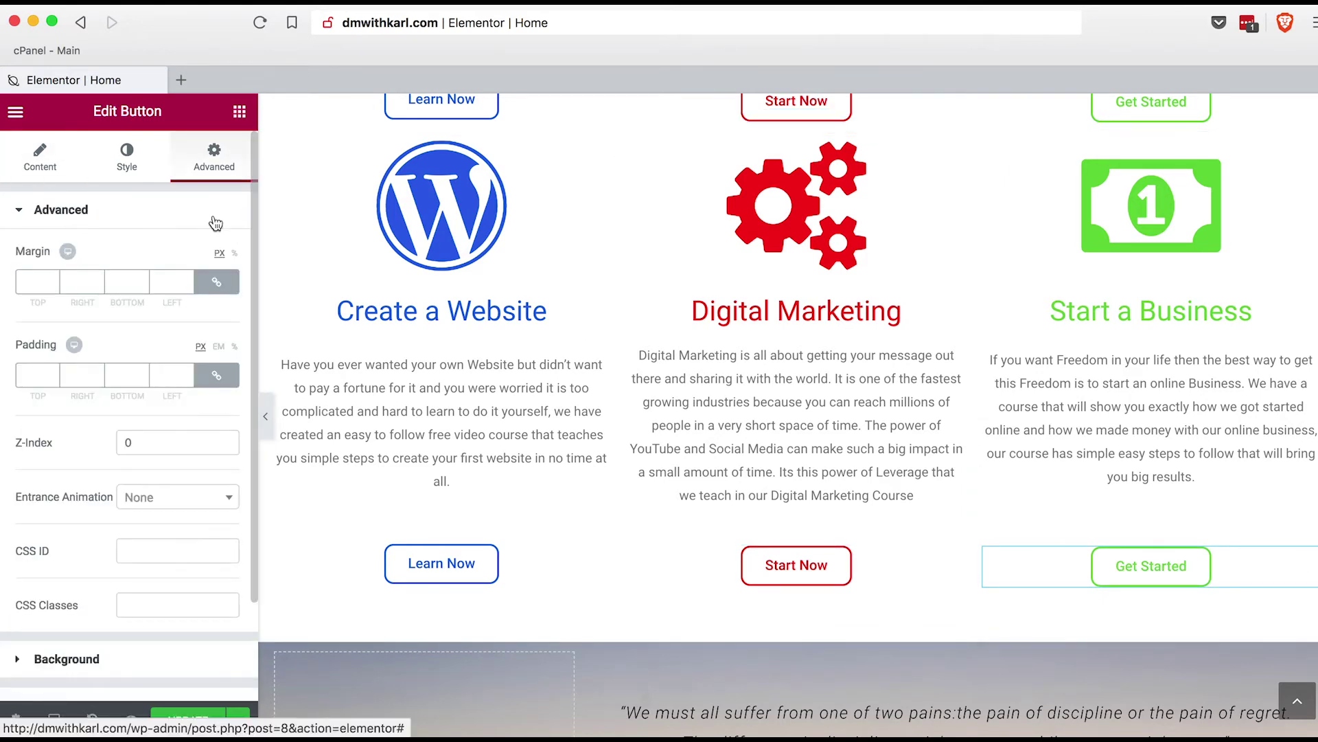
pyautogui.click(220, 375)
pyautogui.write('50')
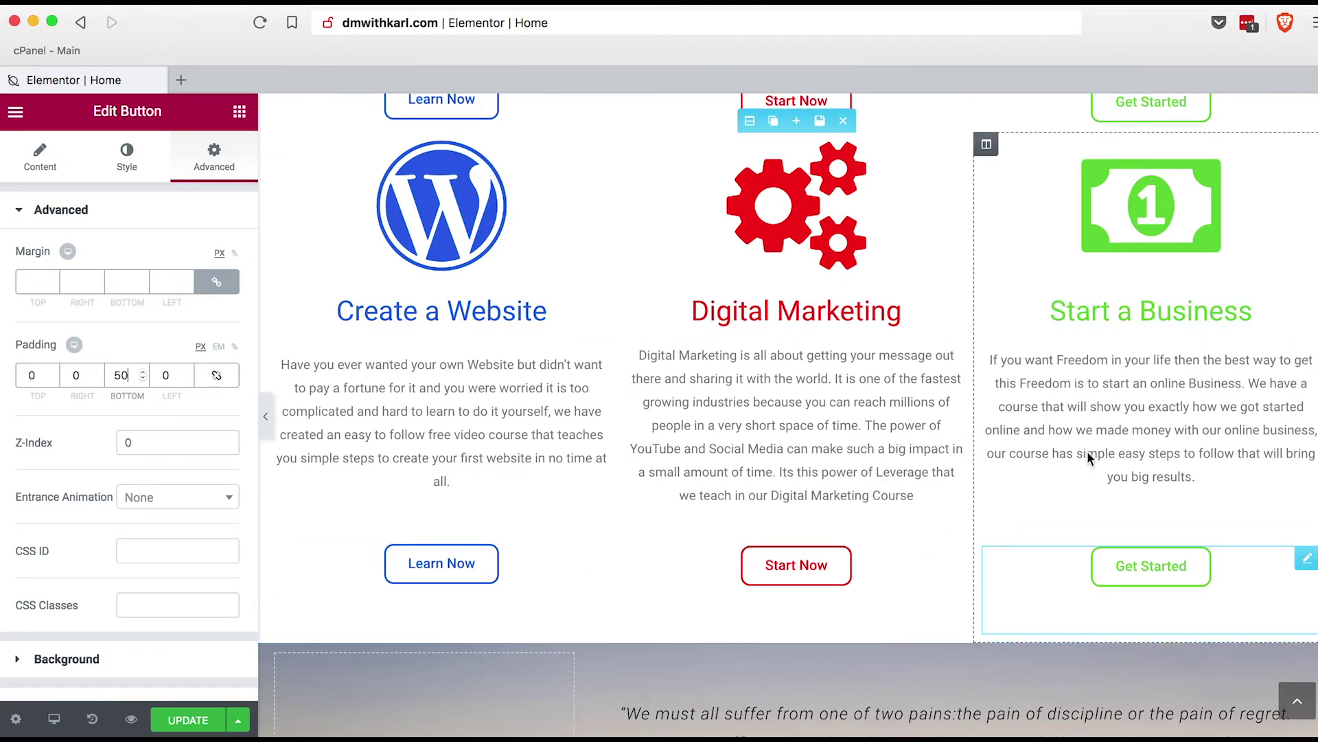
# Duplicate the Jim Rohn quote section
pyautogui.scroll(-5, 724, 437)
pyautogui.scroll(-1, 725, 445)
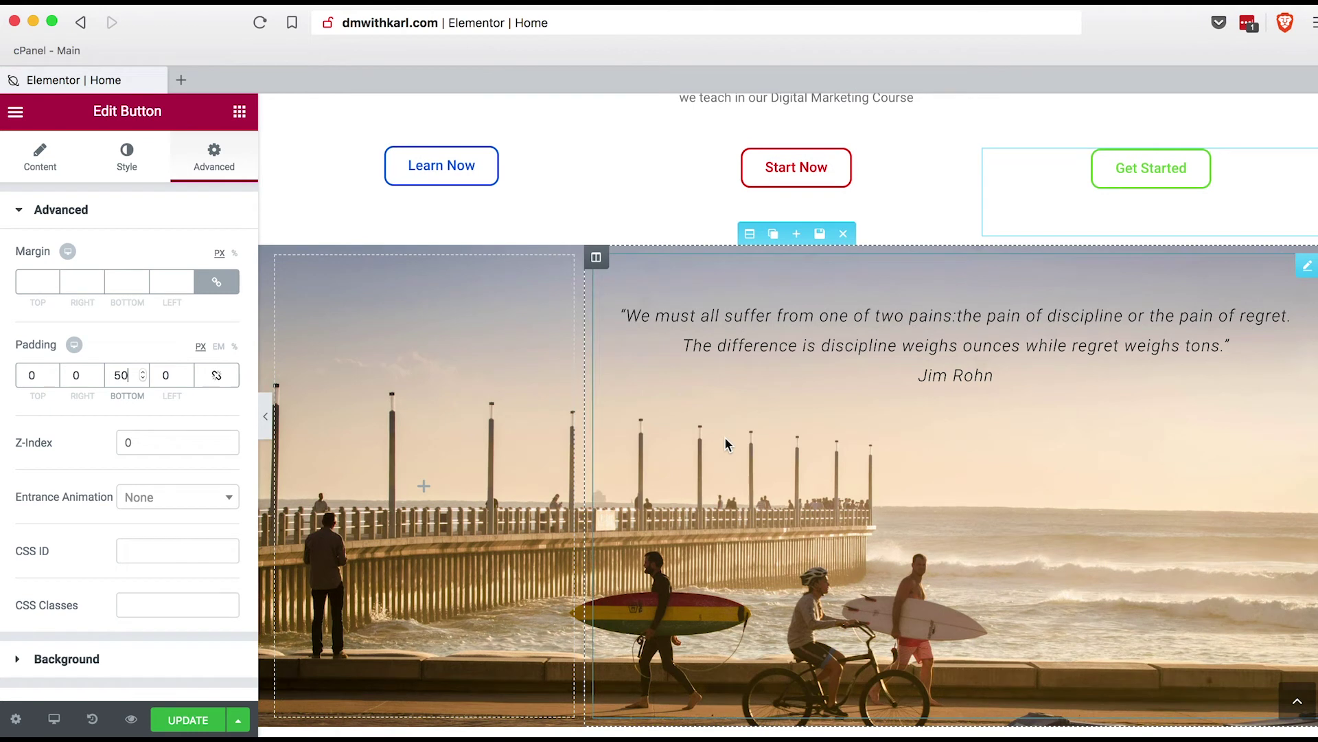
pyautogui.scroll(-1, 725, 445)
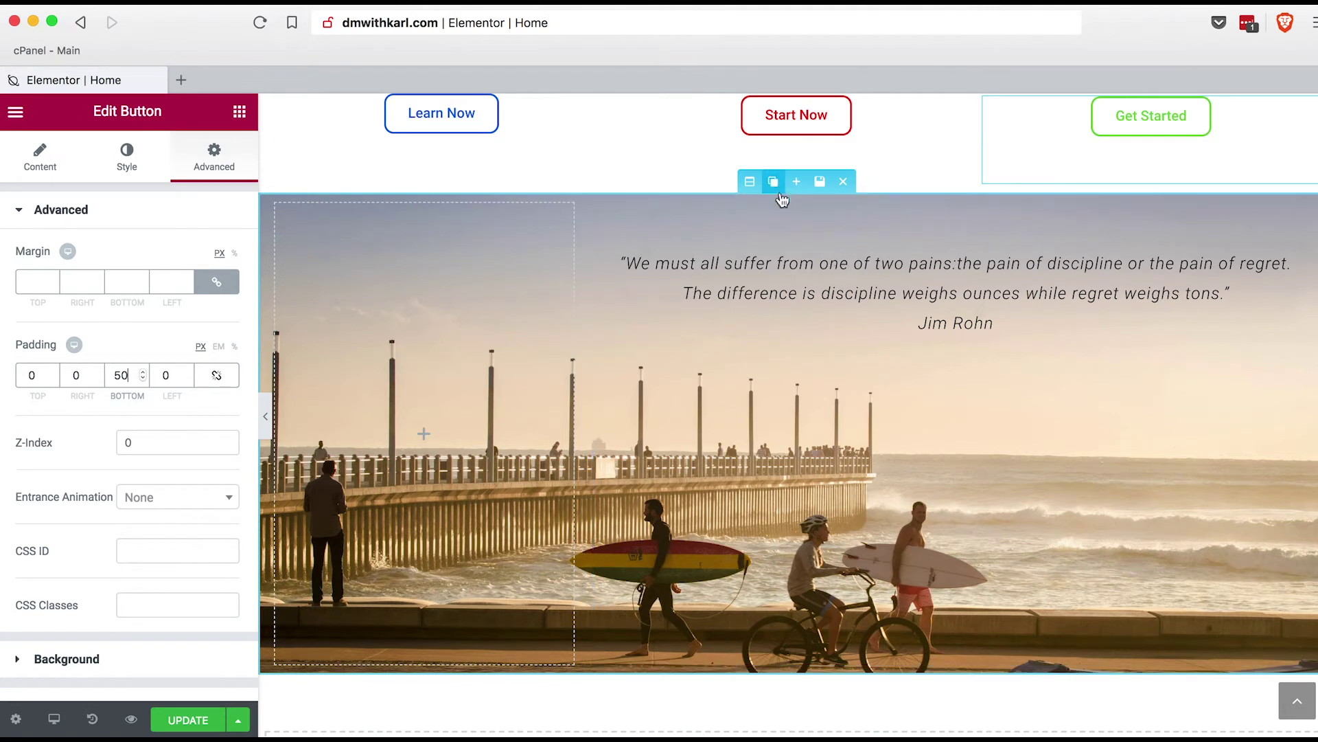
pyautogui.click(773, 183)
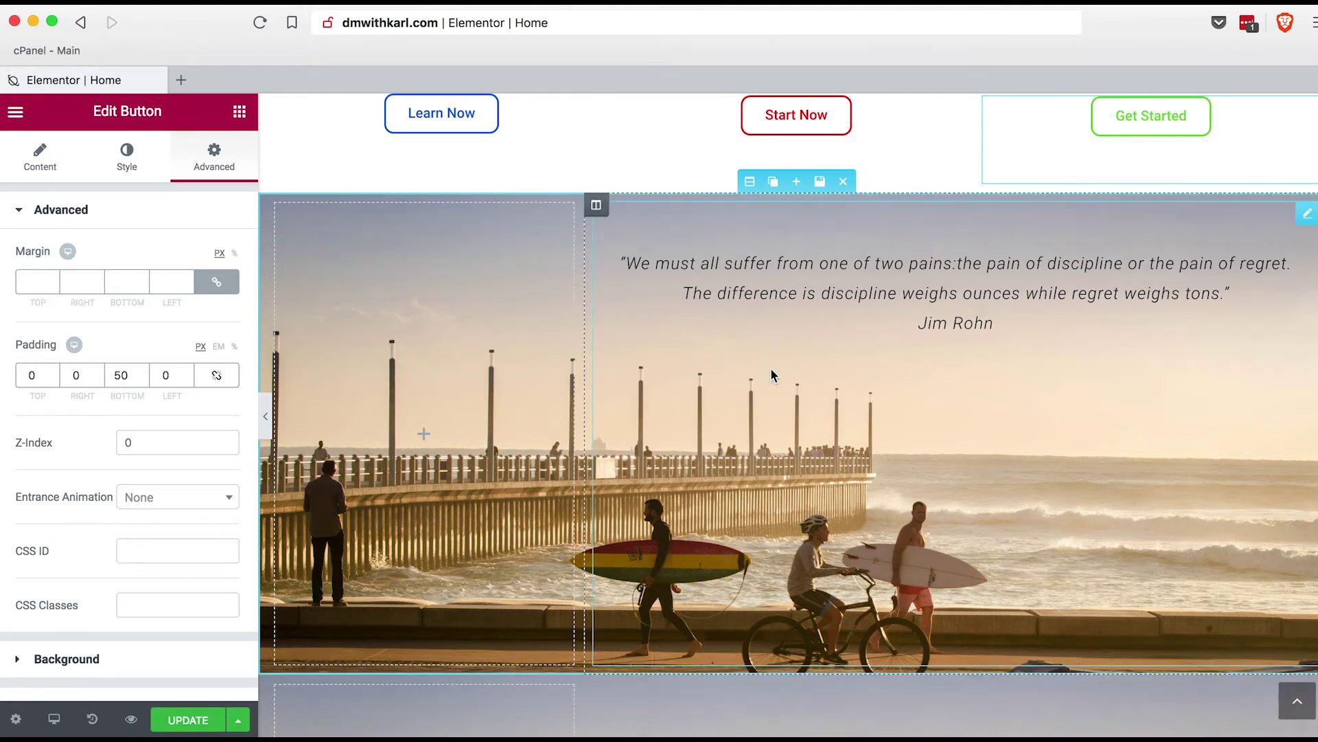
pyautogui.scroll(-6, 771, 368)
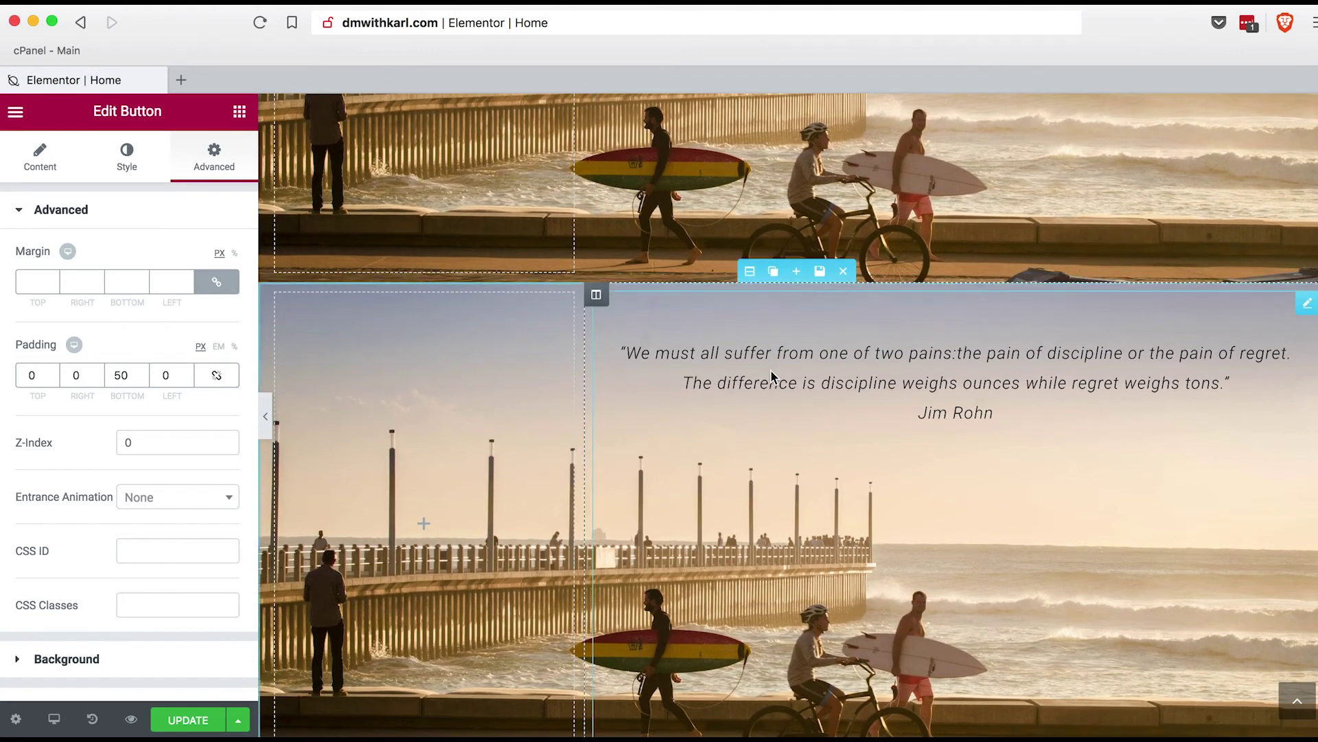
pyautogui.scroll(8, 771, 372)
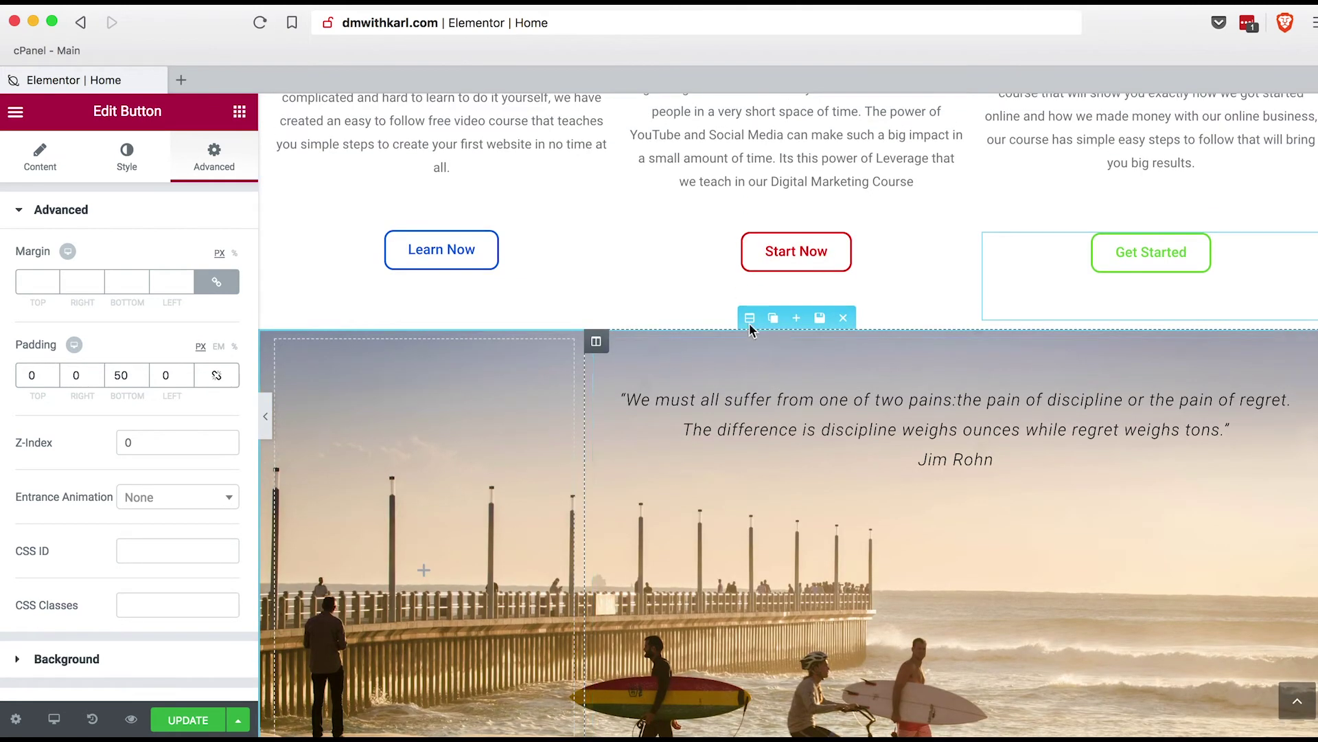
# Set the original quote section to Hide On Mobile under Advanced > Responsive
pyautogui.click(749, 318)
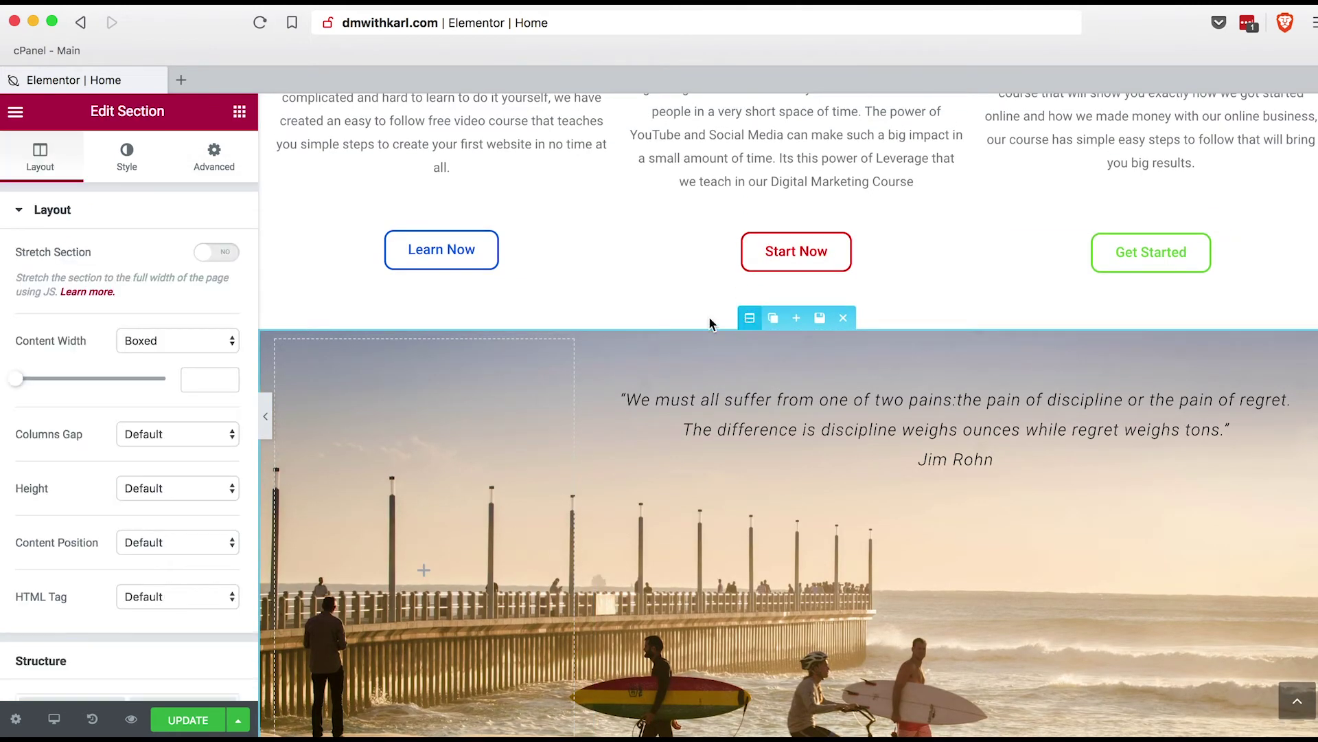
pyautogui.click(215, 156)
pyautogui.click(21, 666)
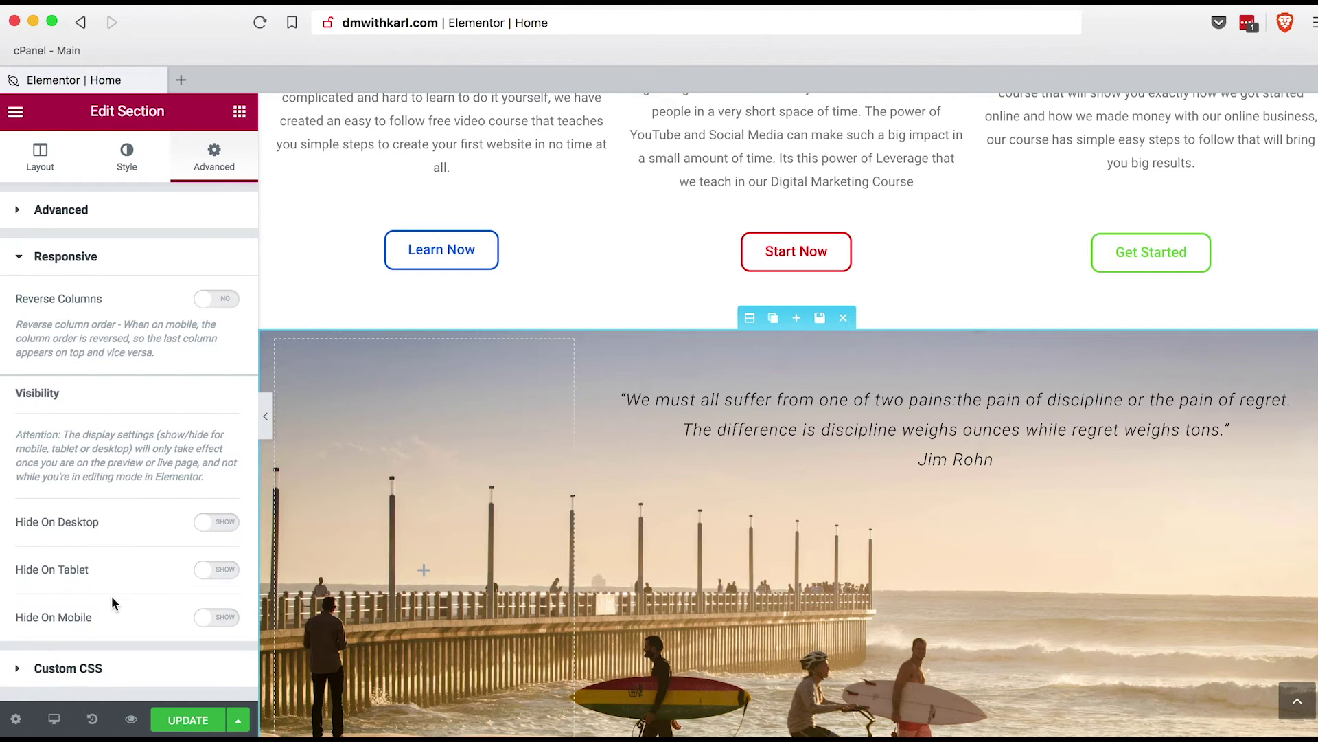
pyautogui.click(226, 617)
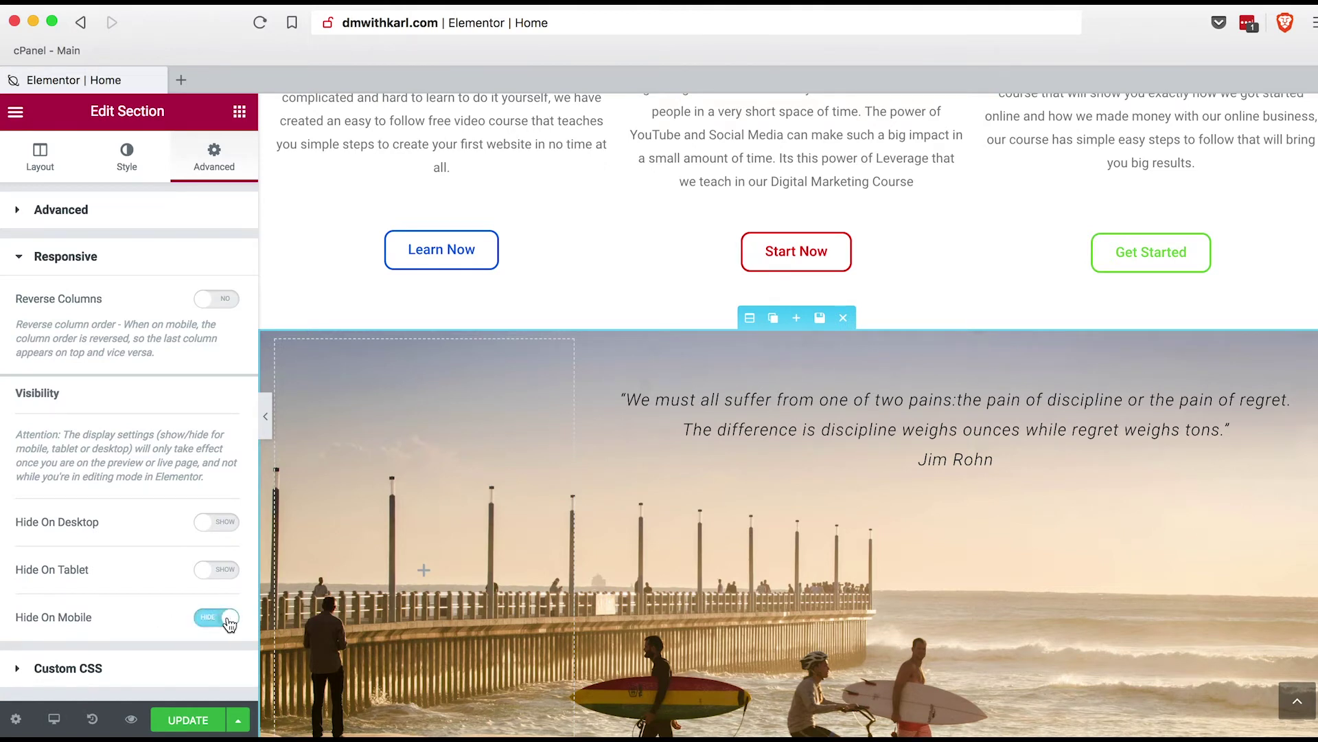
# Set the duplicate quote section to Hide On Desktop so it shows only on mobile
pyautogui.scroll(-5, 748, 544)
pyautogui.scroll(-2, 747, 549)
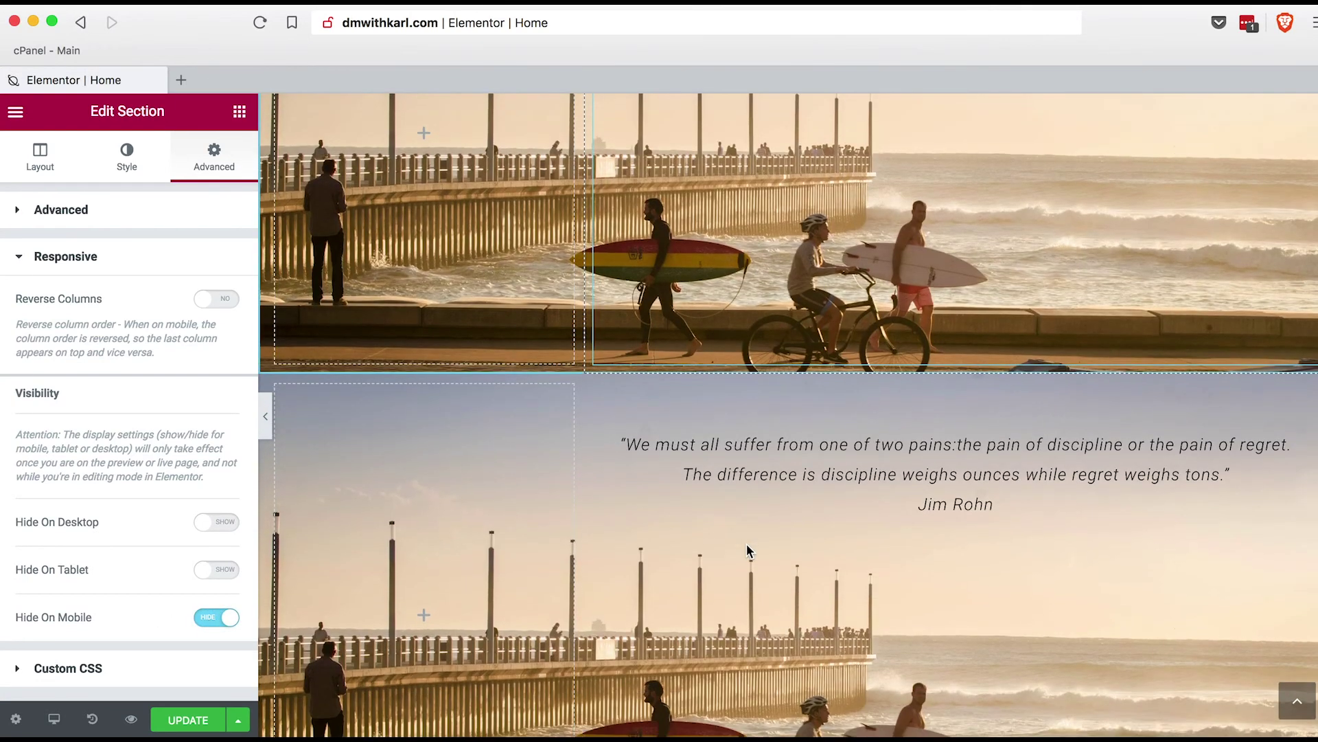
pyautogui.click(748, 546)
pyautogui.click(752, 361)
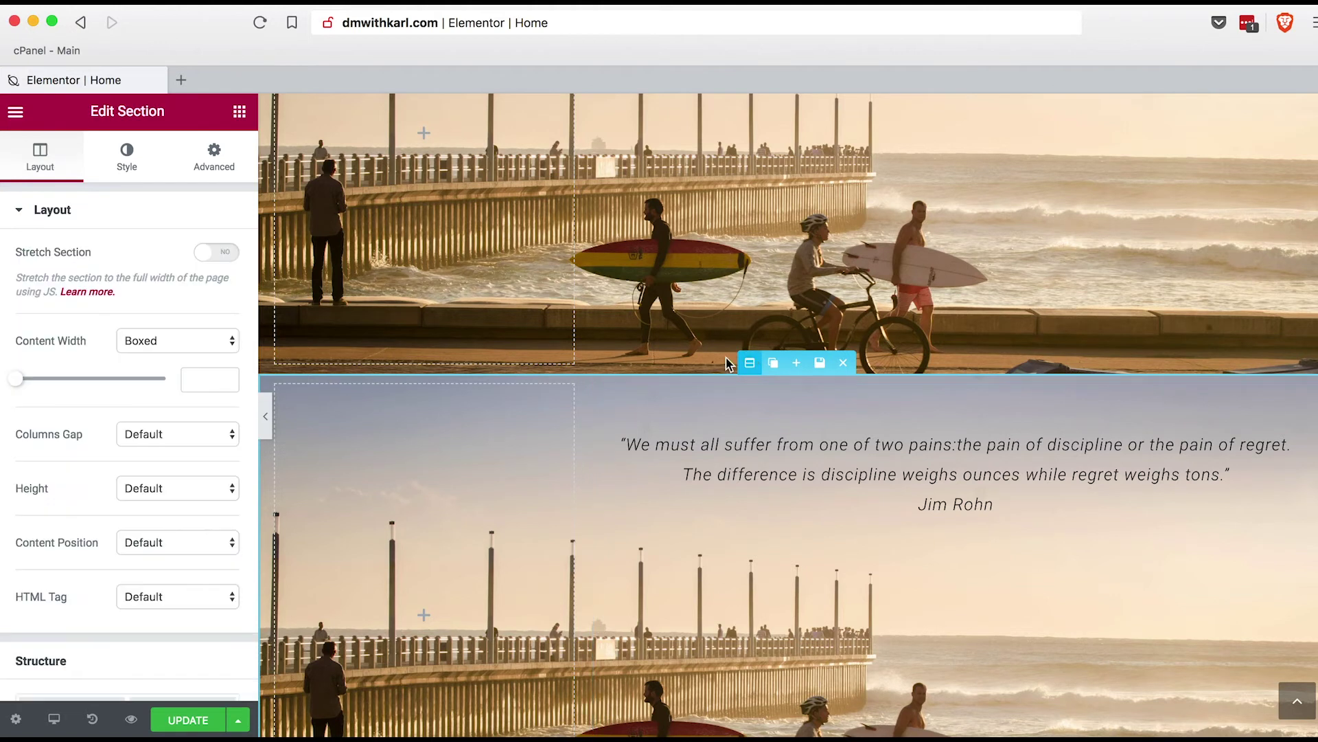
pyautogui.click(214, 157)
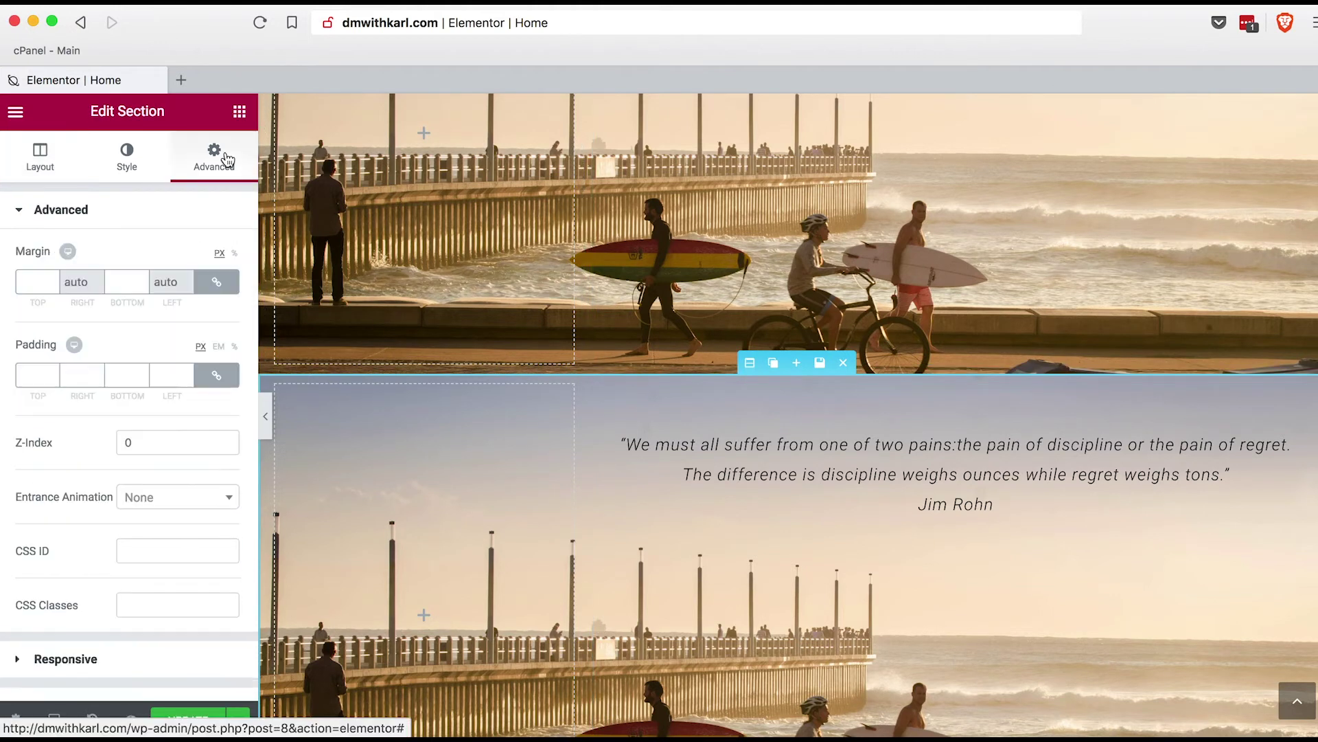
pyautogui.click(96, 659)
pyautogui.click(233, 529)
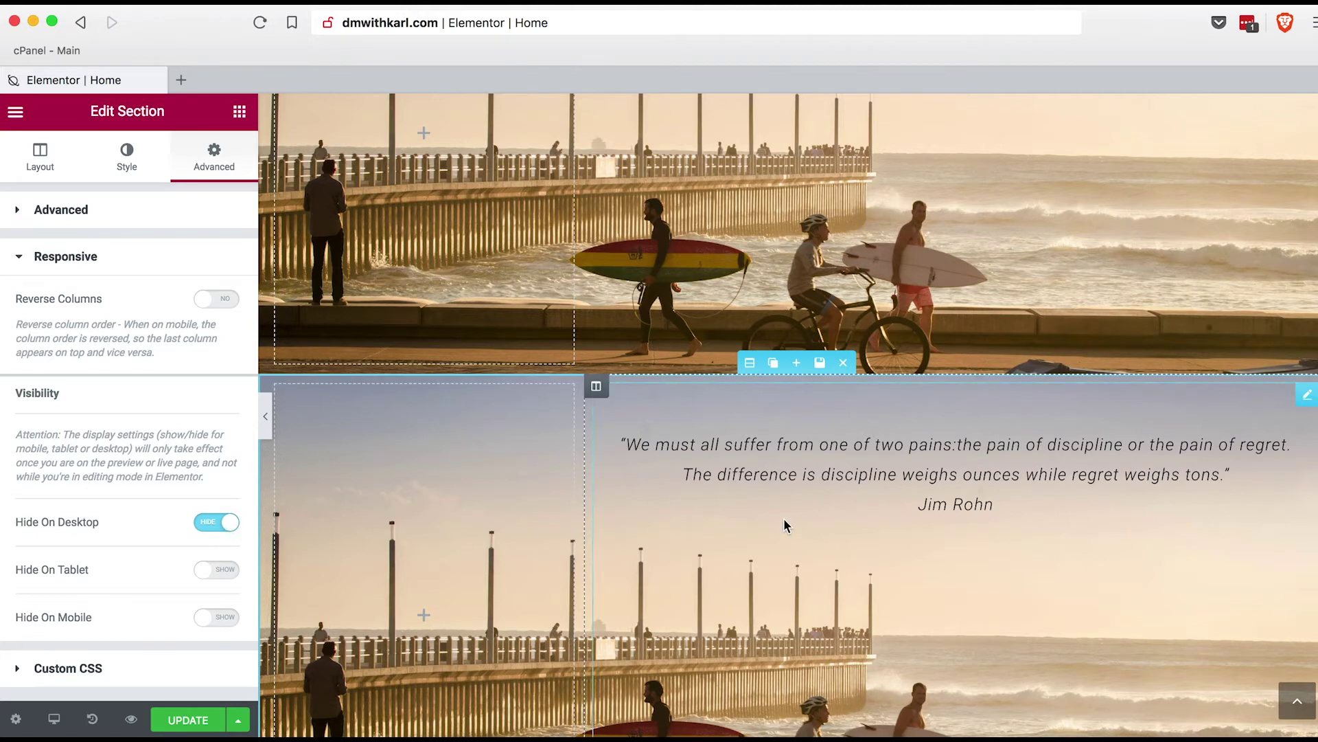
pyautogui.click(759, 438)
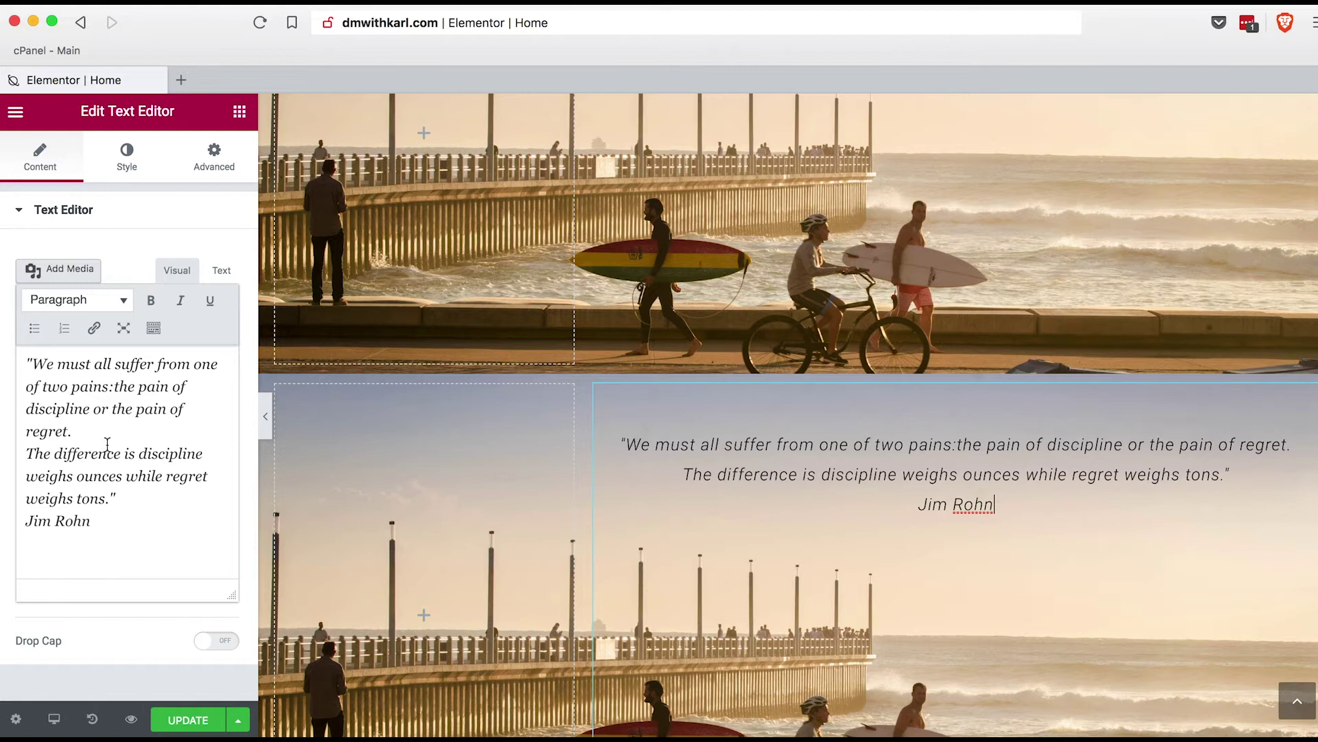
# Reduce the mobile-only quote's typography size from 18 to 12 px and update the homepage
pyautogui.click(129, 163)
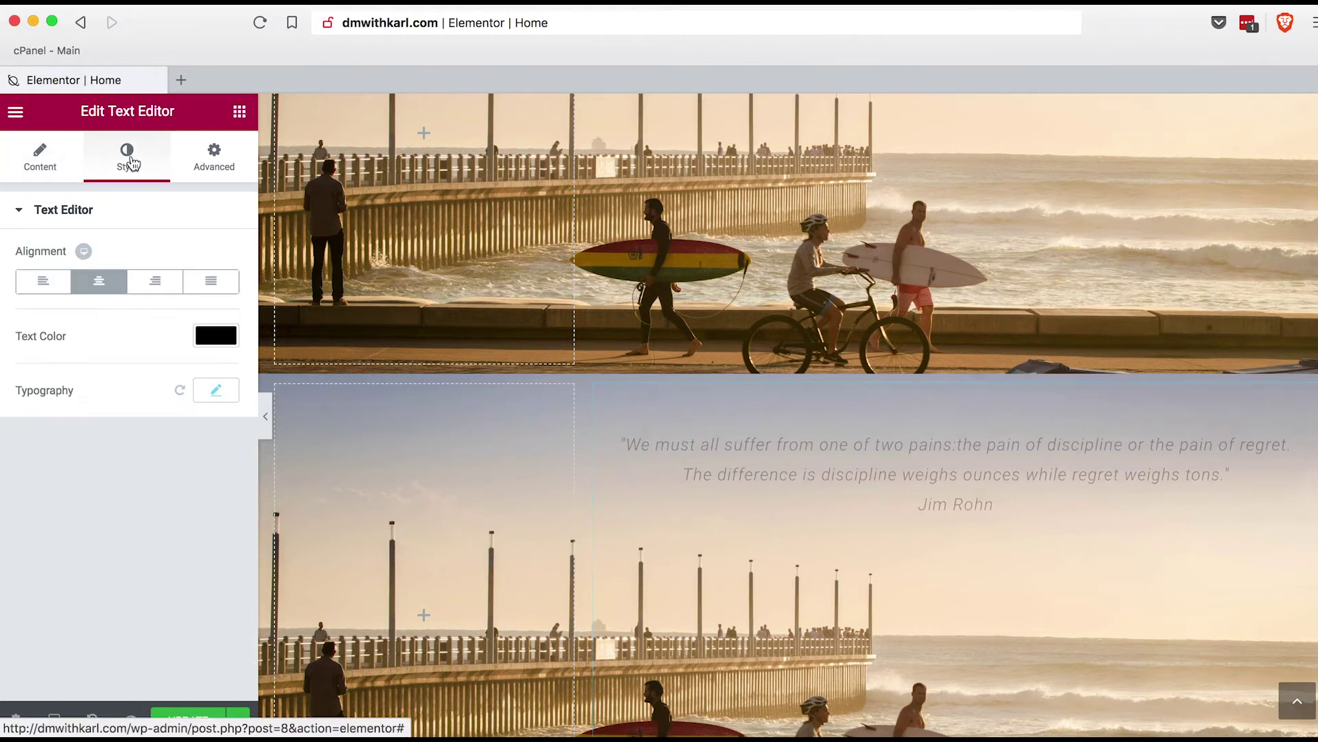
pyautogui.click(216, 392)
pyautogui.moveTo(41, 508); pyautogui.dragTo(38, 507)
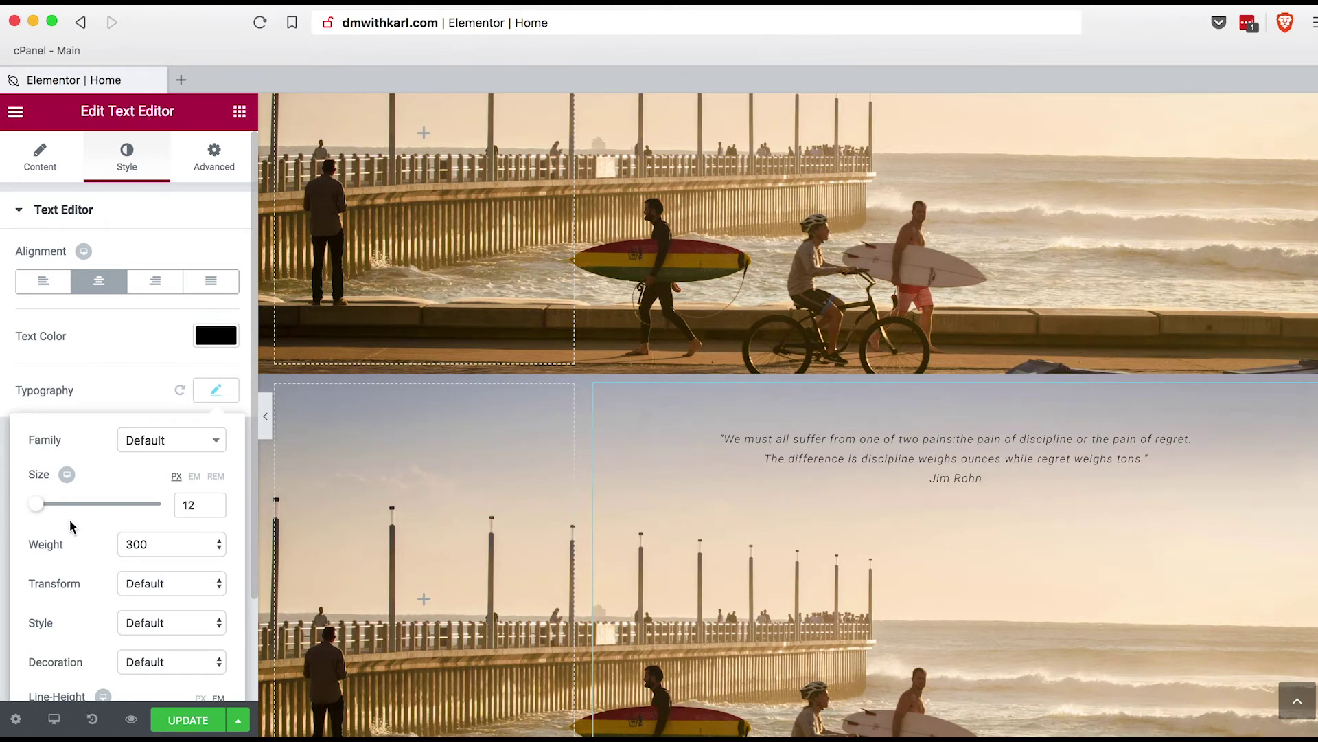
pyautogui.scroll(-3, 71, 526)
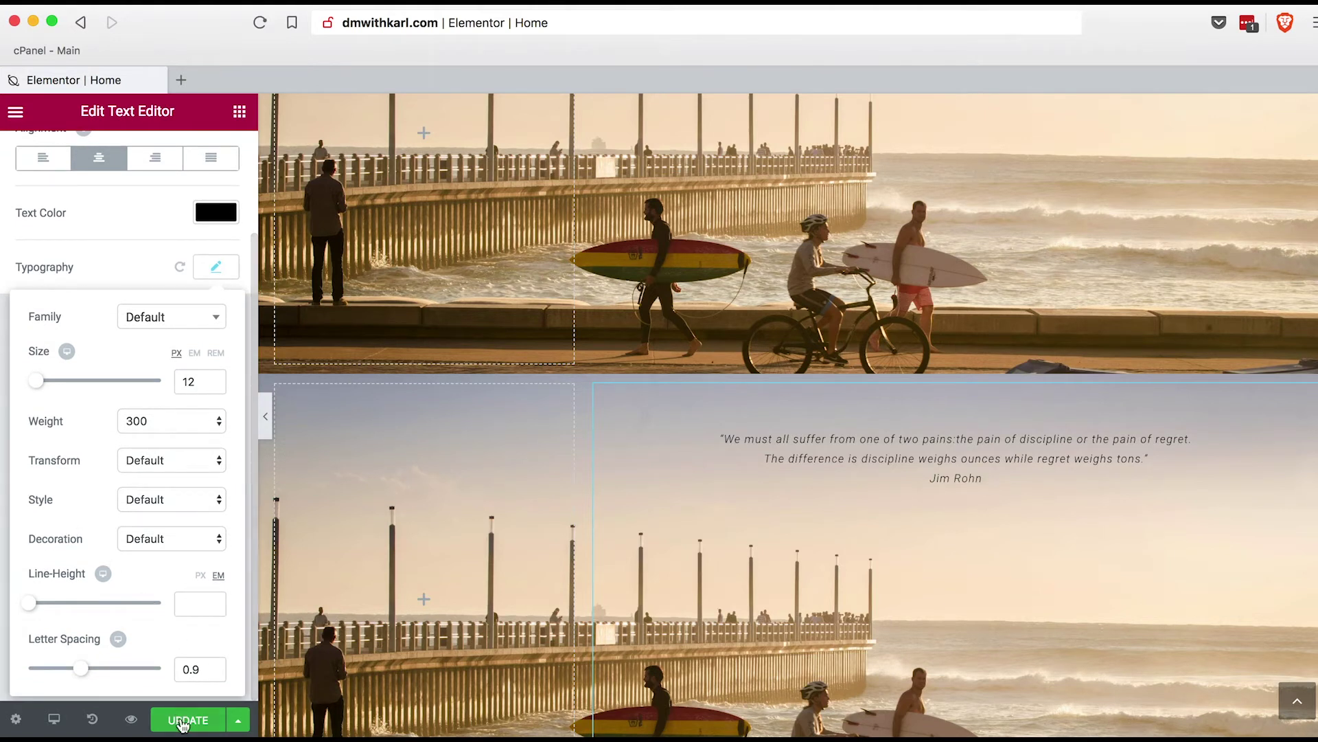
pyautogui.click(183, 721)
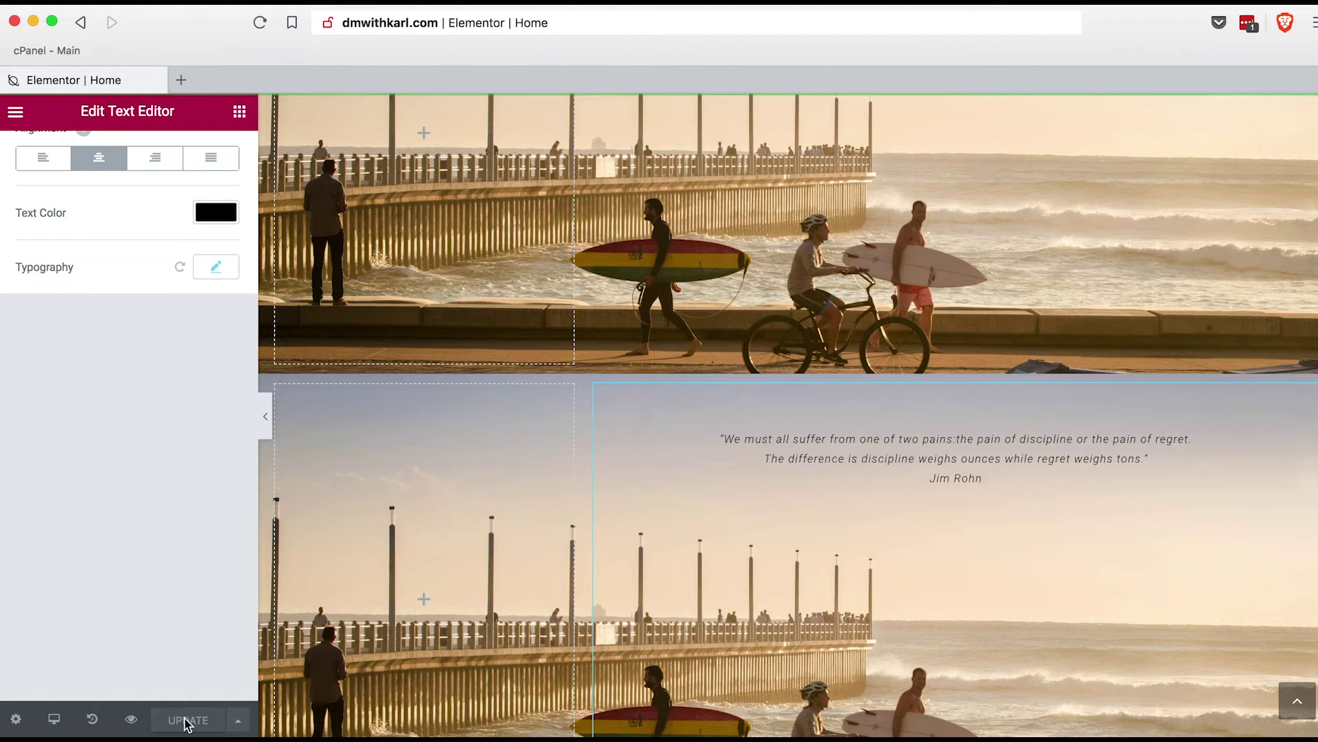
# Preview the updated homepage in a new tab, scroll through it, then return to the Elementor tab
pyautogui.click(131, 719)
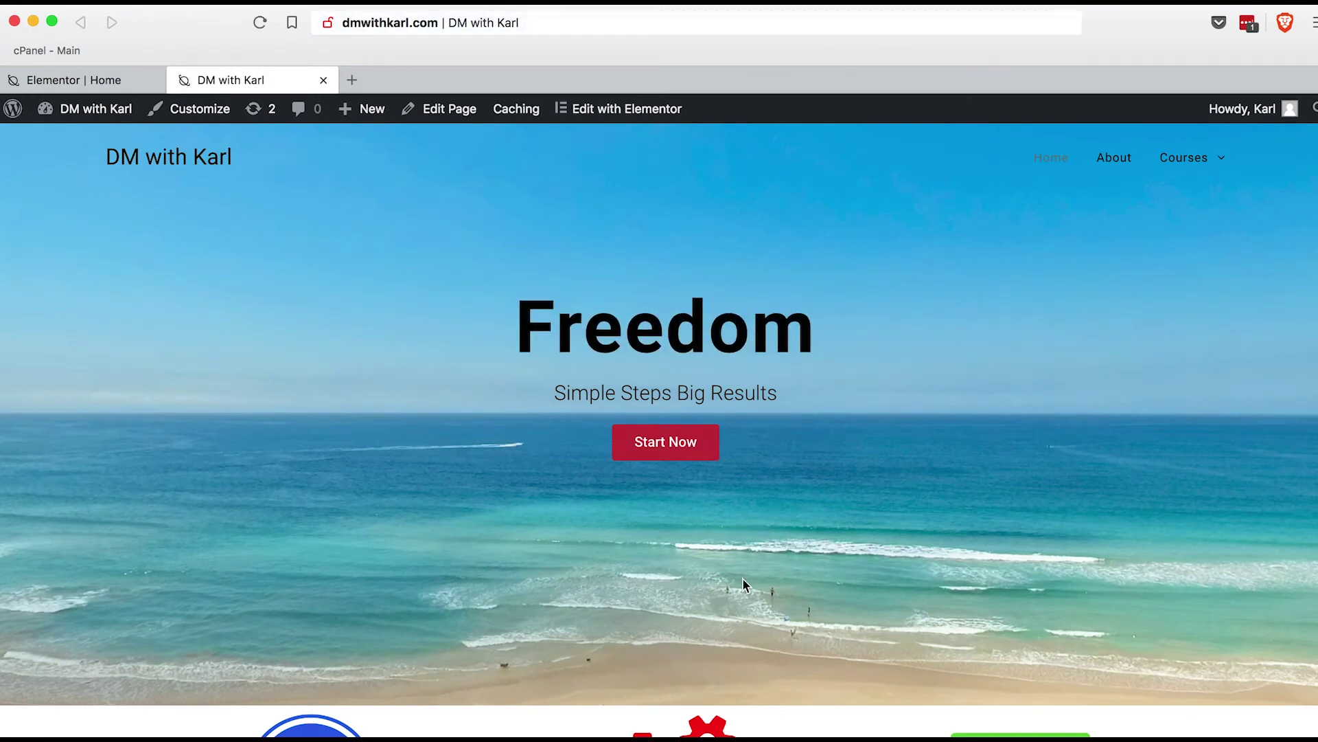
pyautogui.scroll(-8, 743, 580)
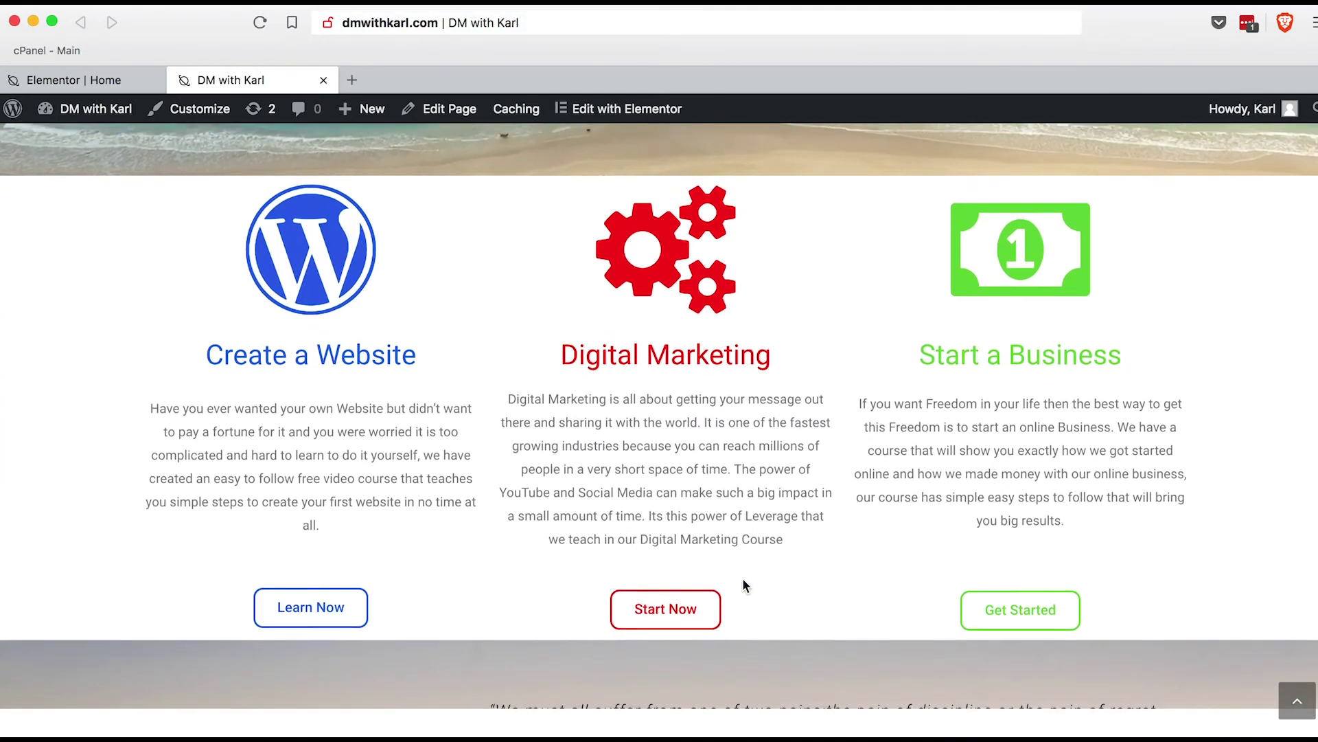
pyautogui.scroll(-5, 743, 585)
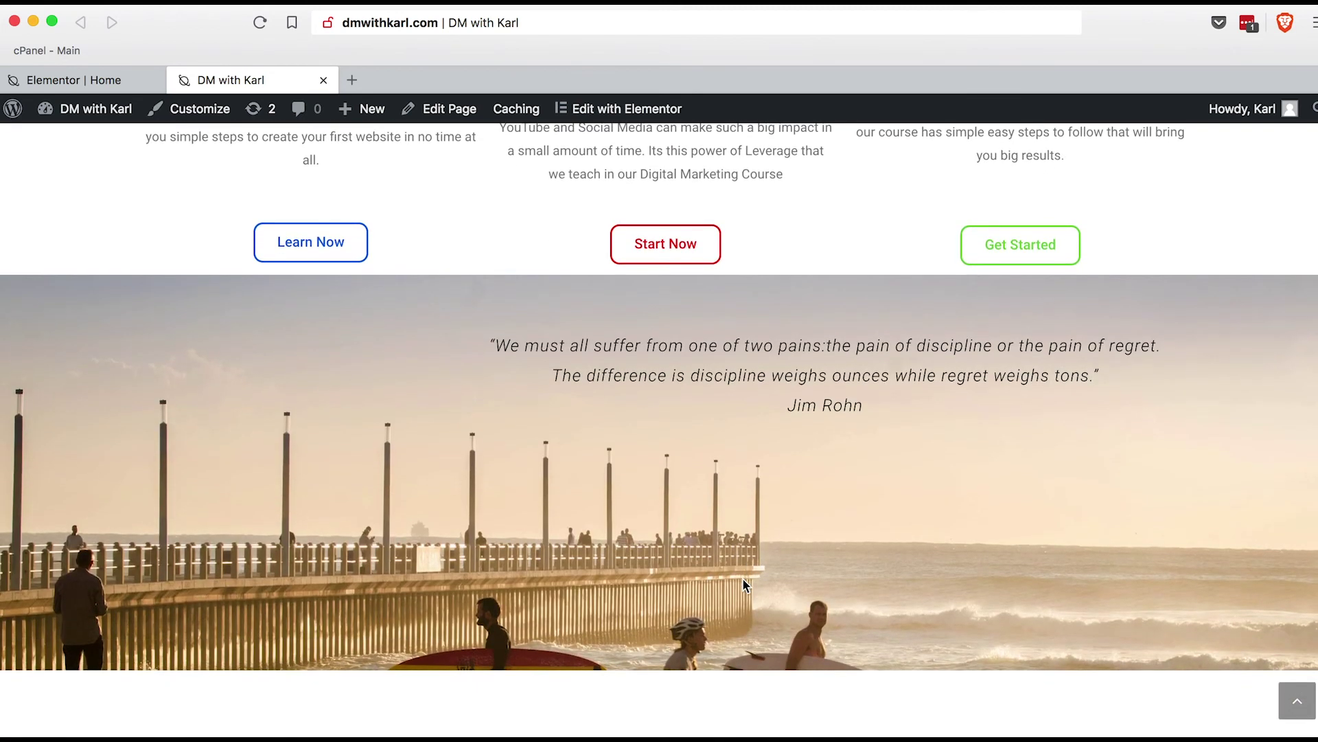
pyautogui.scroll(-3, 743, 583)
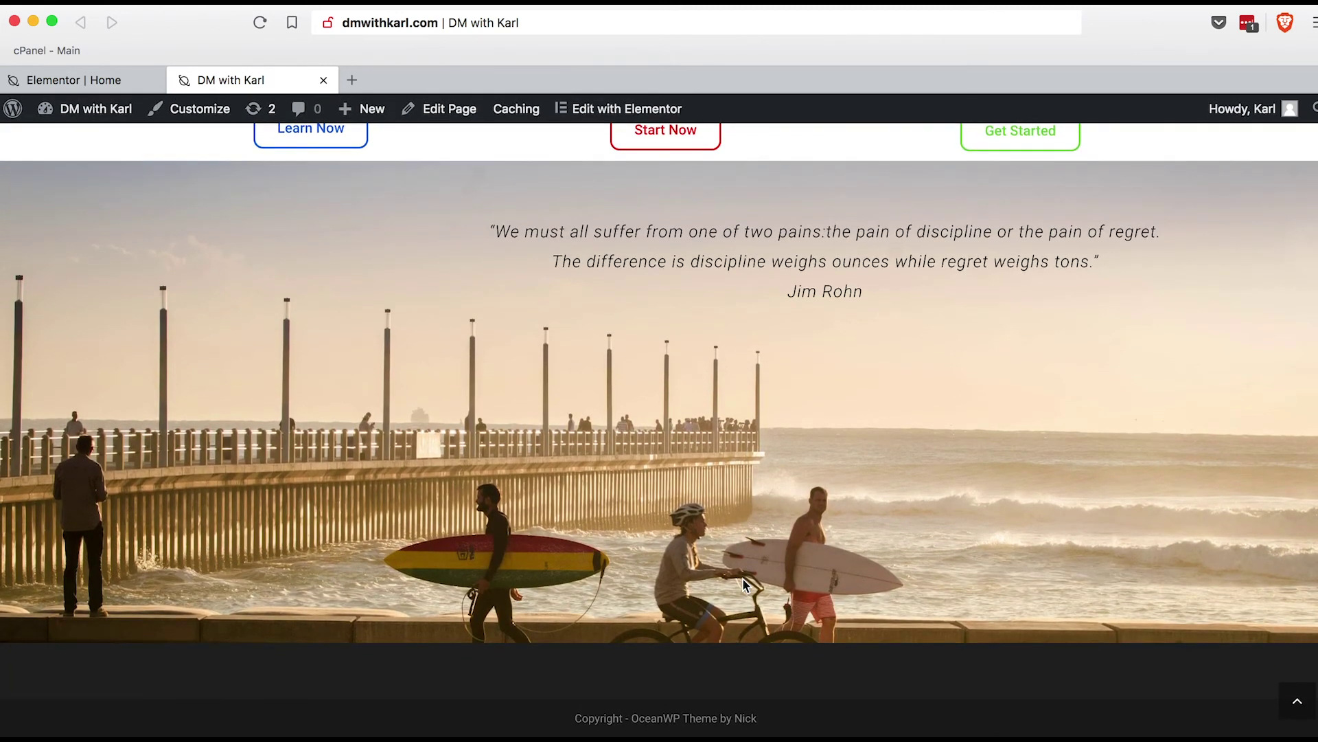
pyautogui.scroll(15, 742, 578)
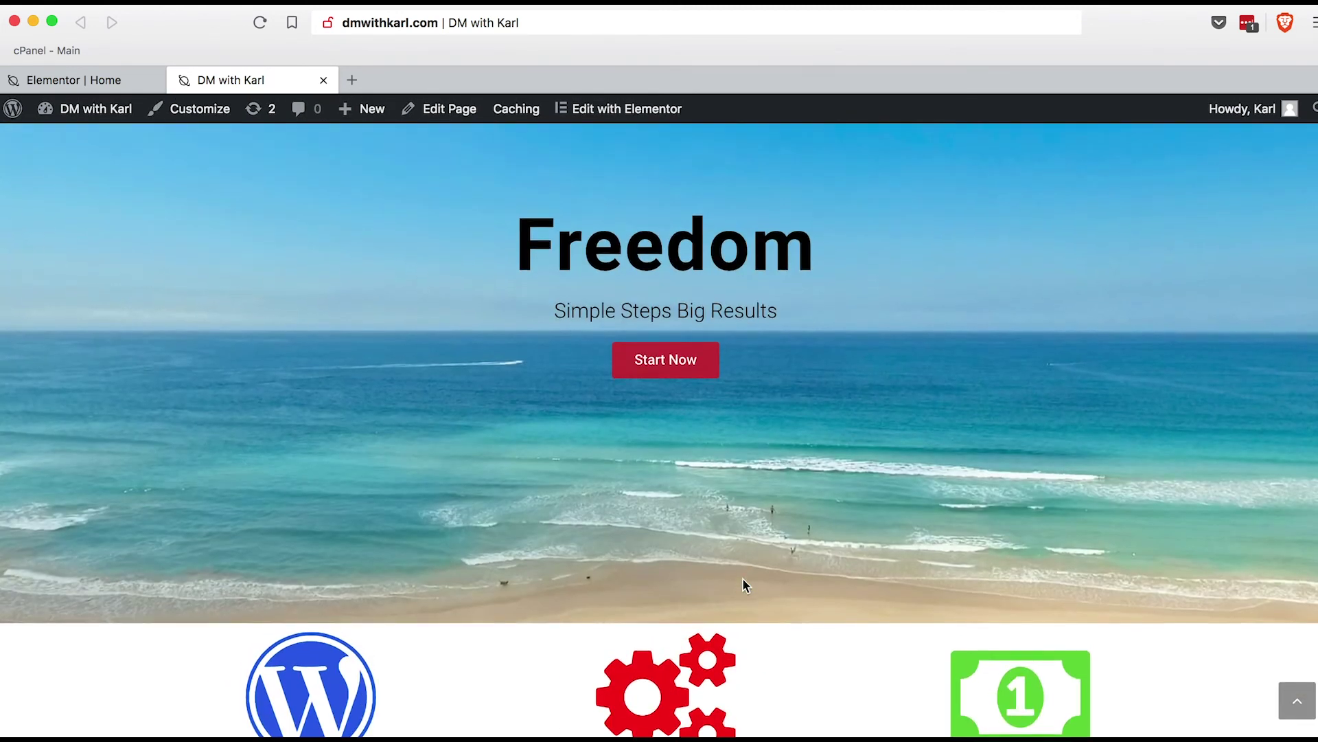
pyautogui.scroll(2, 743, 585)
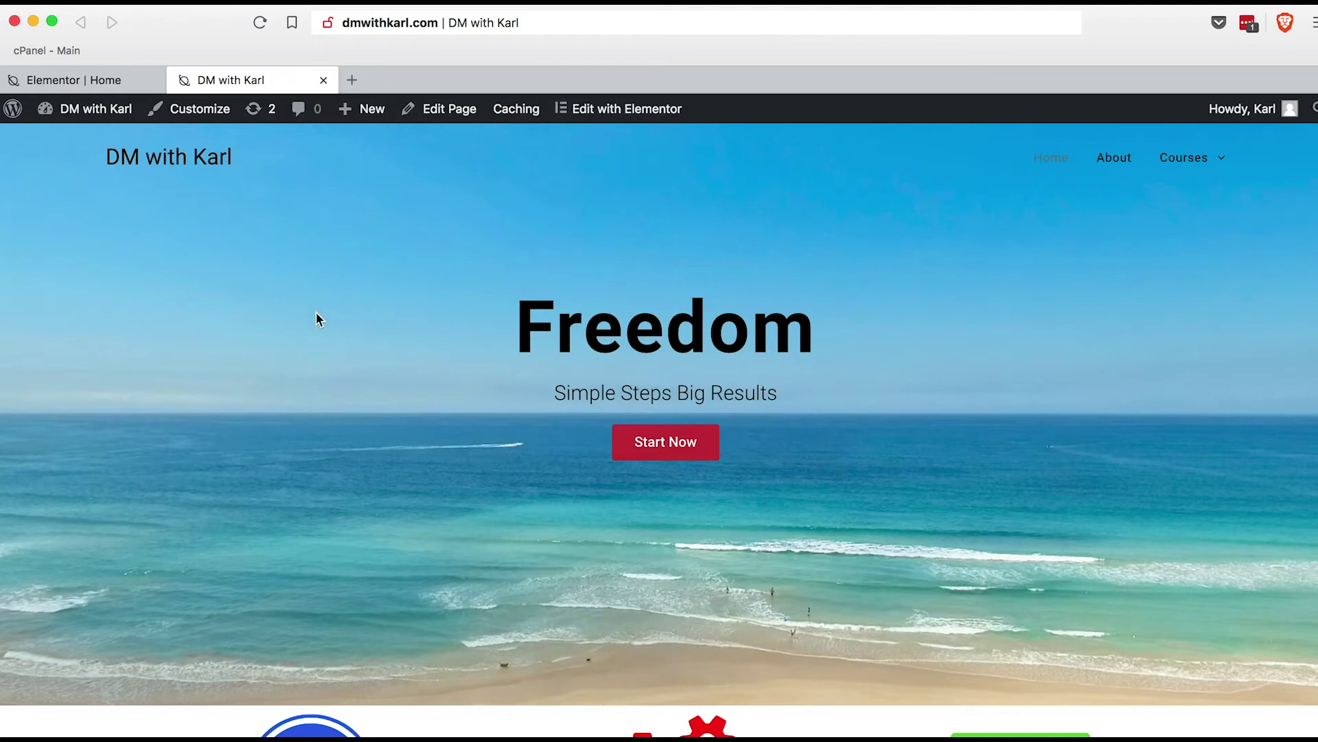
pyautogui.click(48, 82)
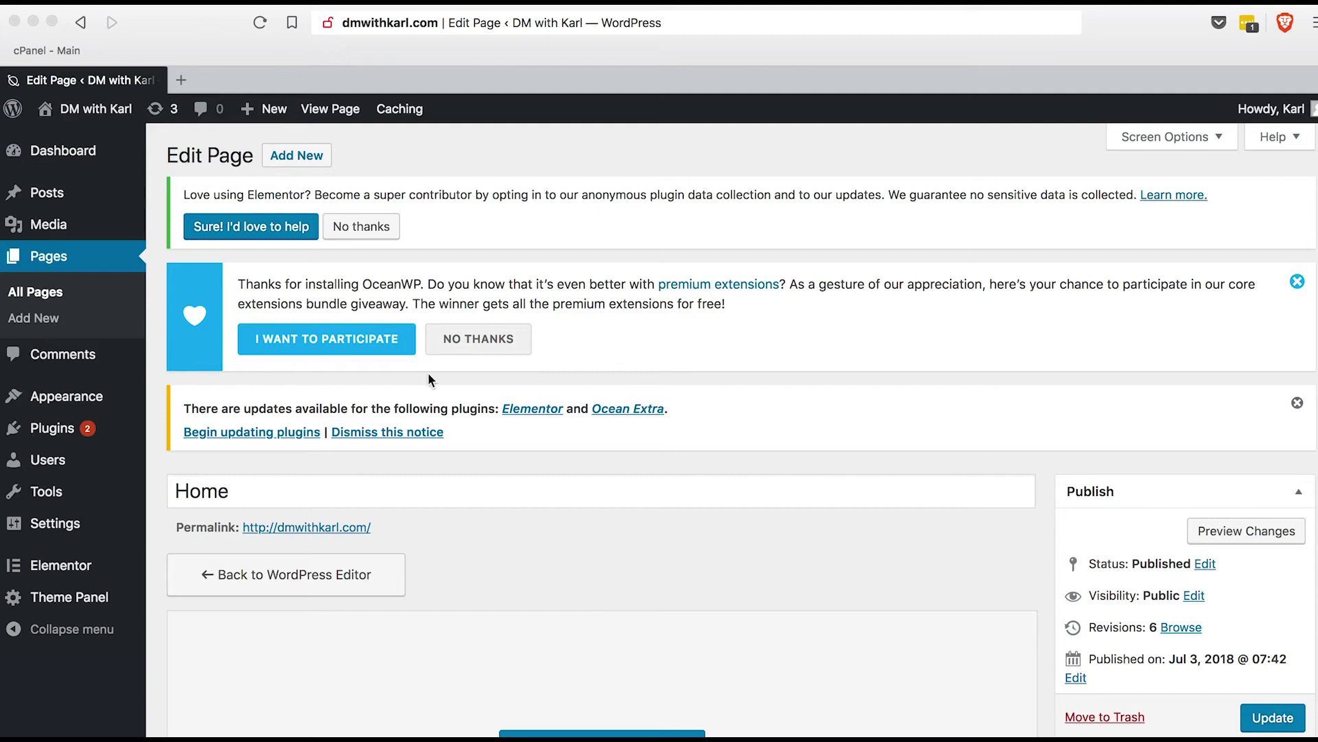
# Open the About page for editing and set its OceanWP content layout to 100% Full Width
pyautogui.click(45, 261)
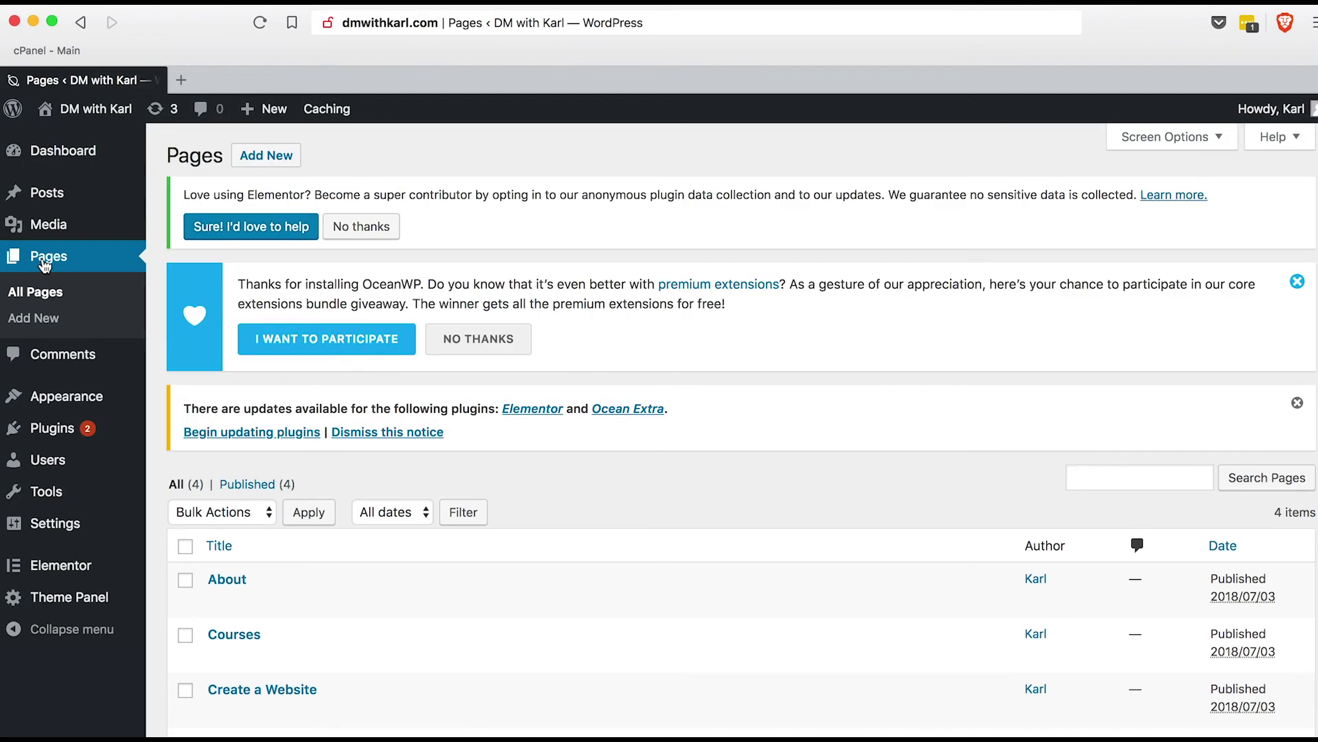
pyautogui.scroll(-3, 344, 433)
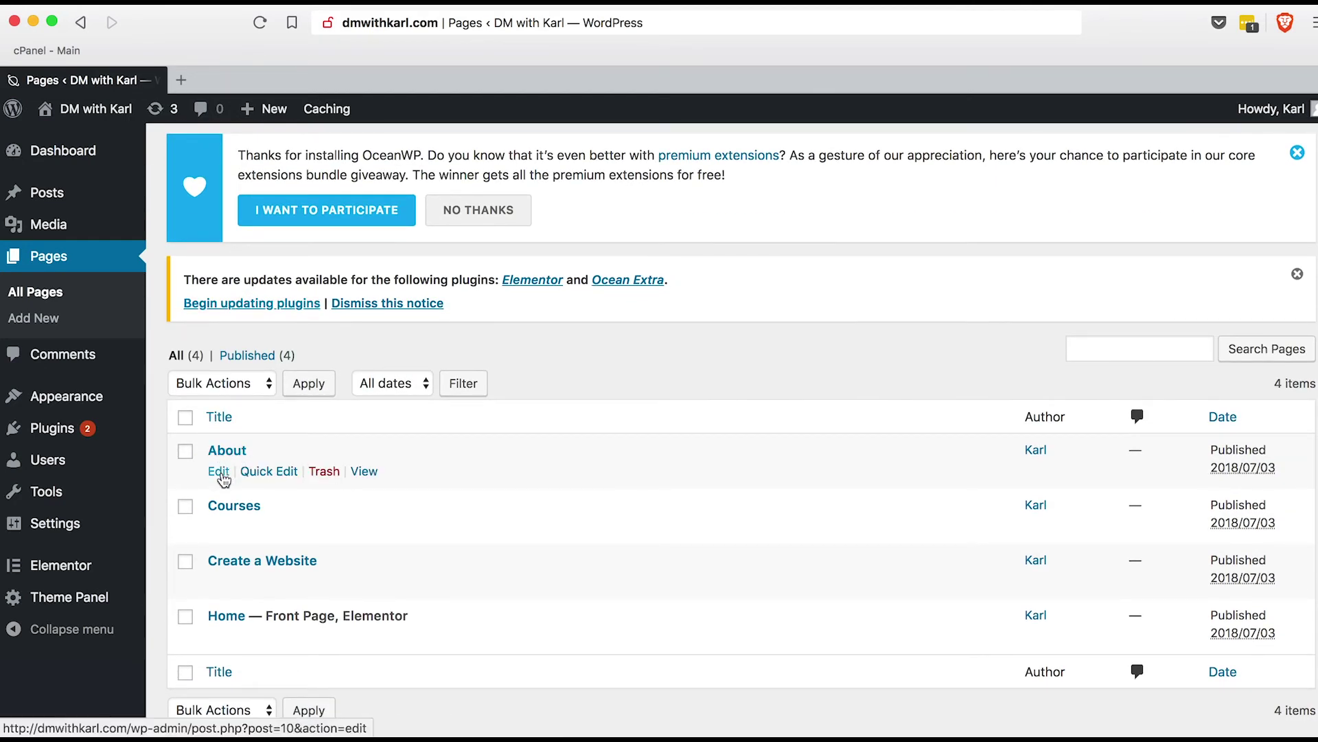
pyautogui.click(220, 474)
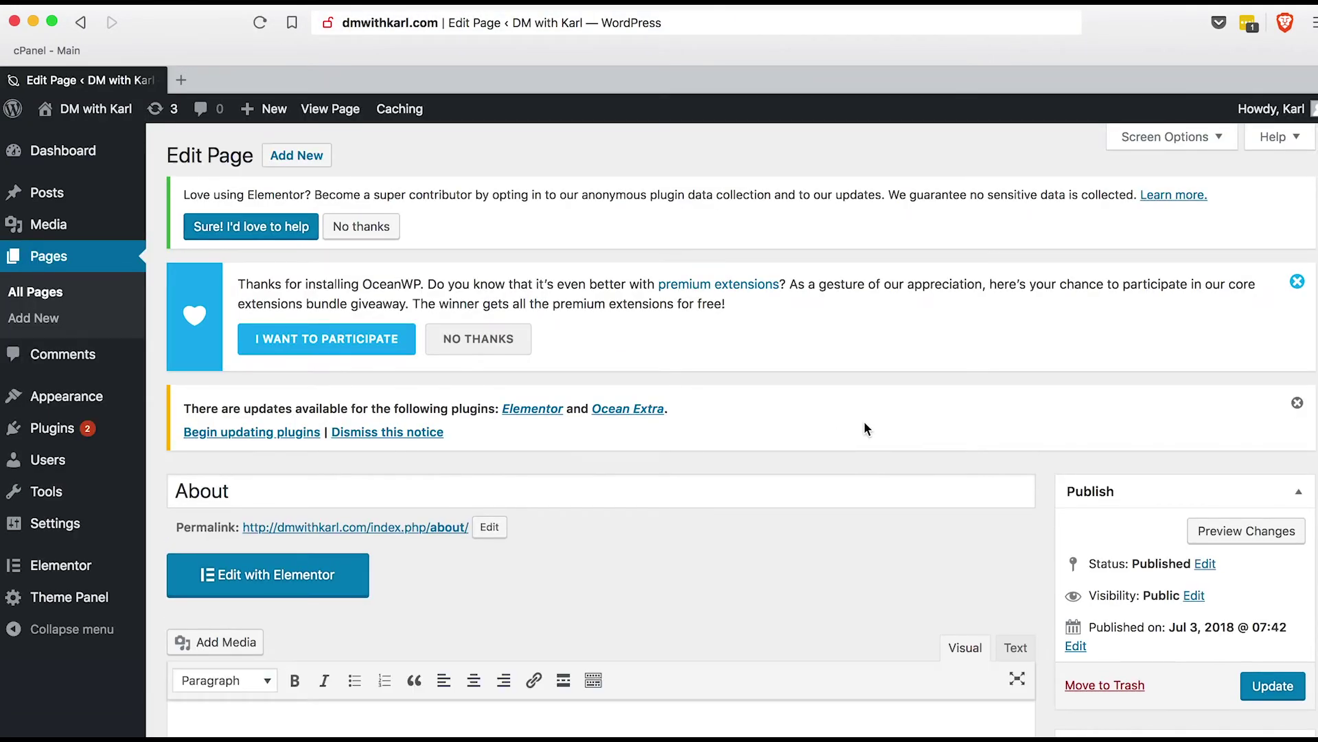
pyautogui.scroll(-10, 879, 429)
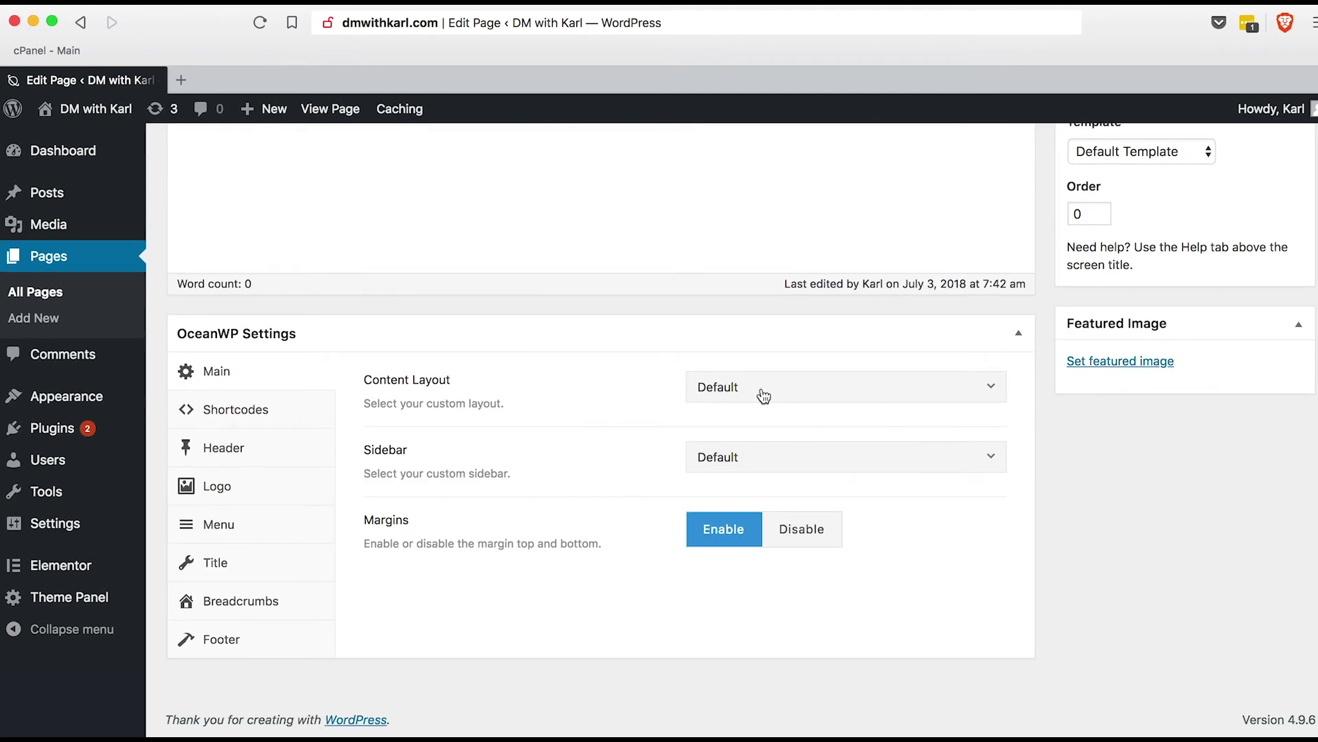
pyautogui.click(759, 393)
pyautogui.click(754, 558)
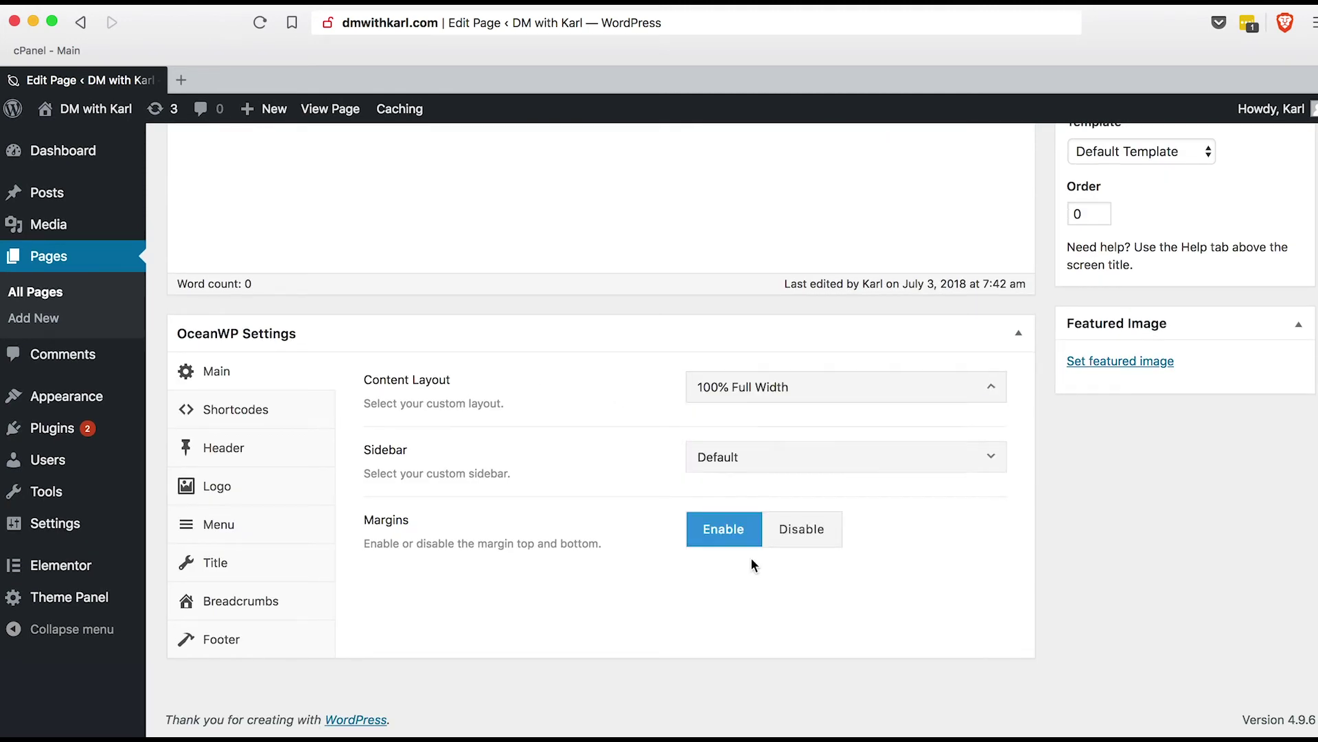
# Disable the About page title display, update the page, and open it in Elementor
pyautogui.click(223, 566)
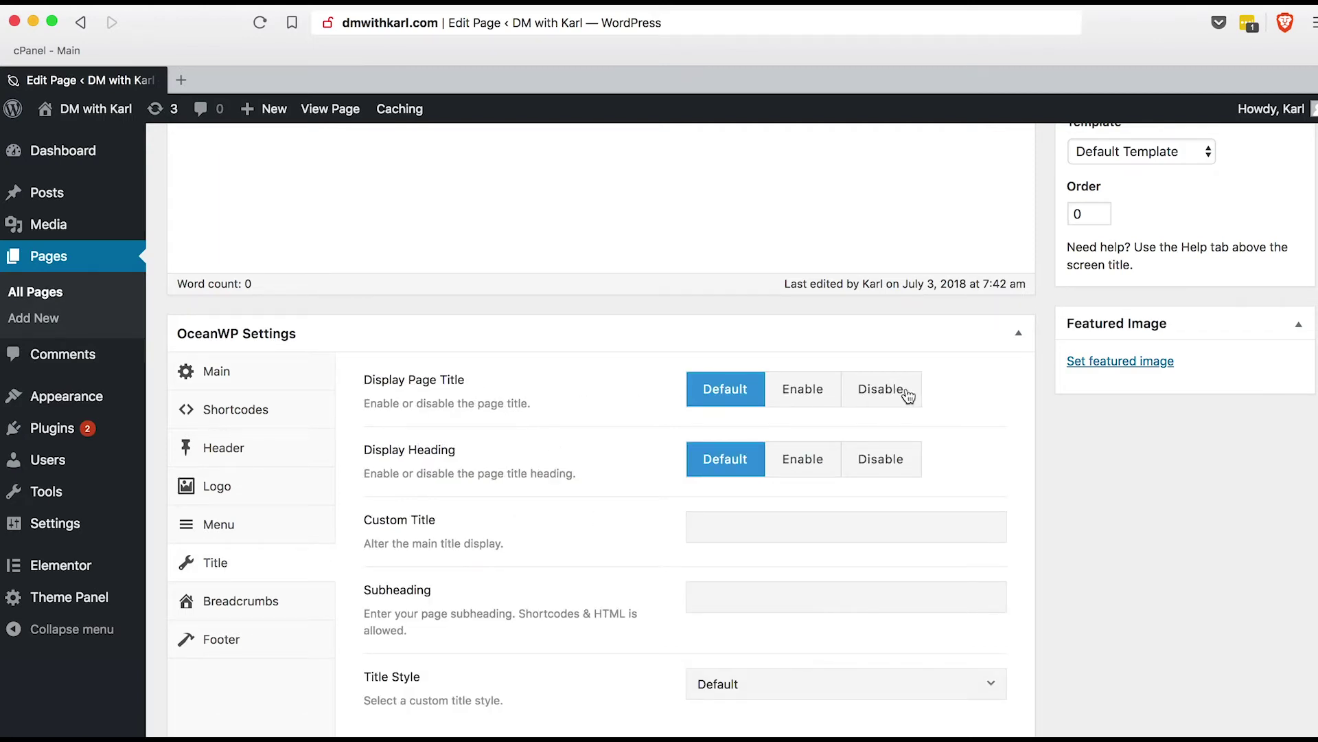
pyautogui.click(883, 399)
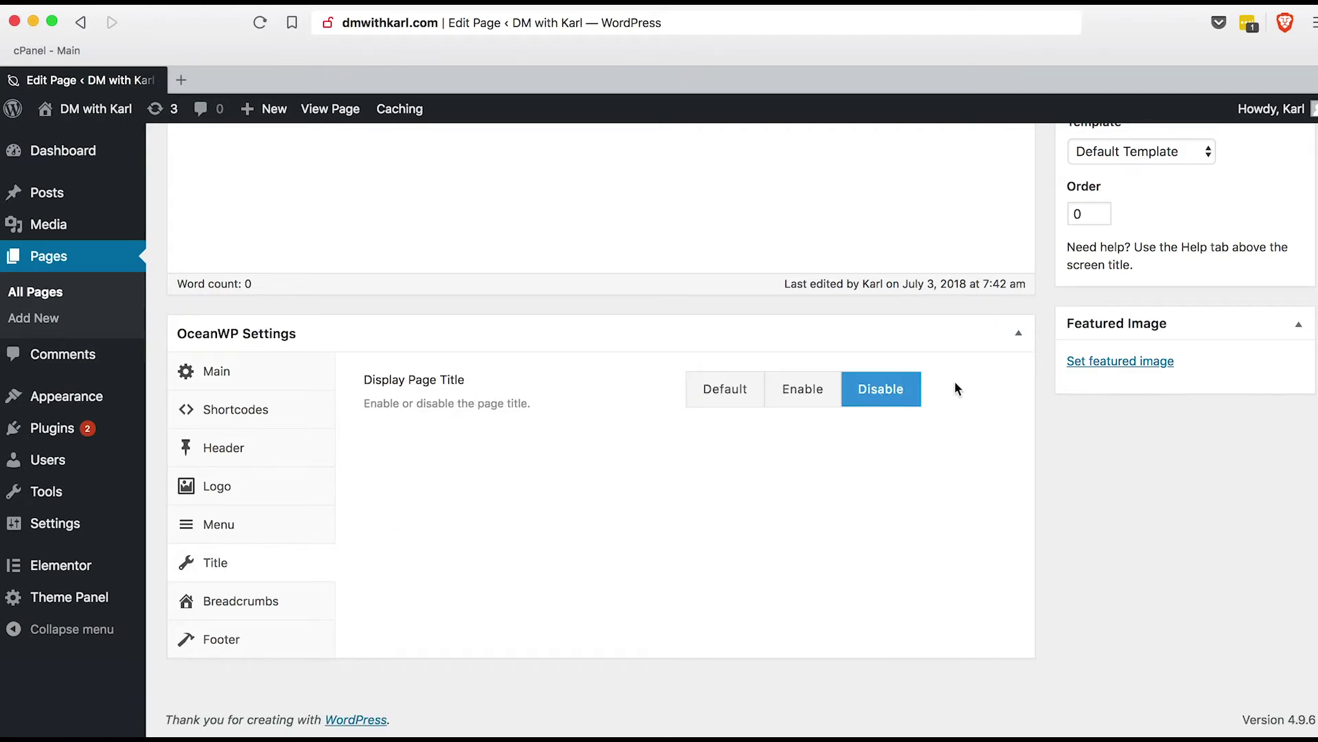
pyautogui.scroll(15, 983, 381)
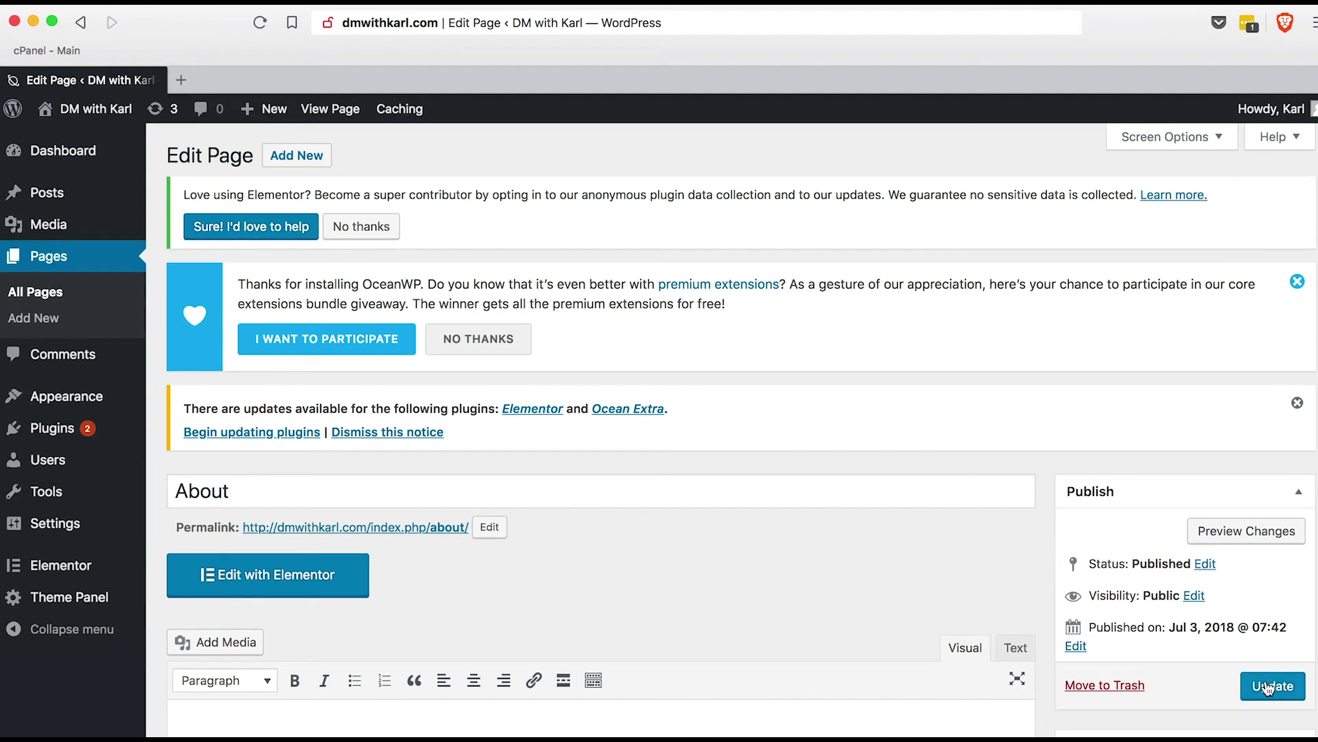
pyautogui.click(1268, 688)
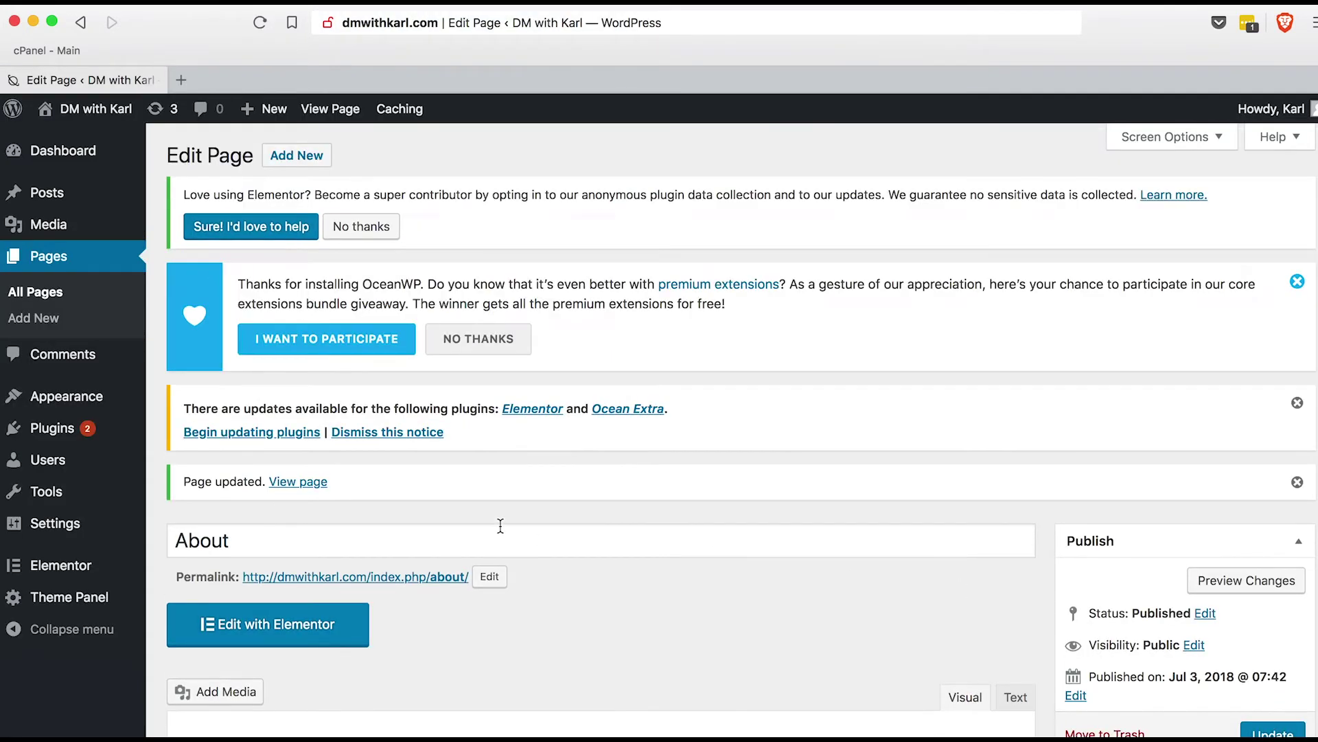
pyautogui.click(255, 626)
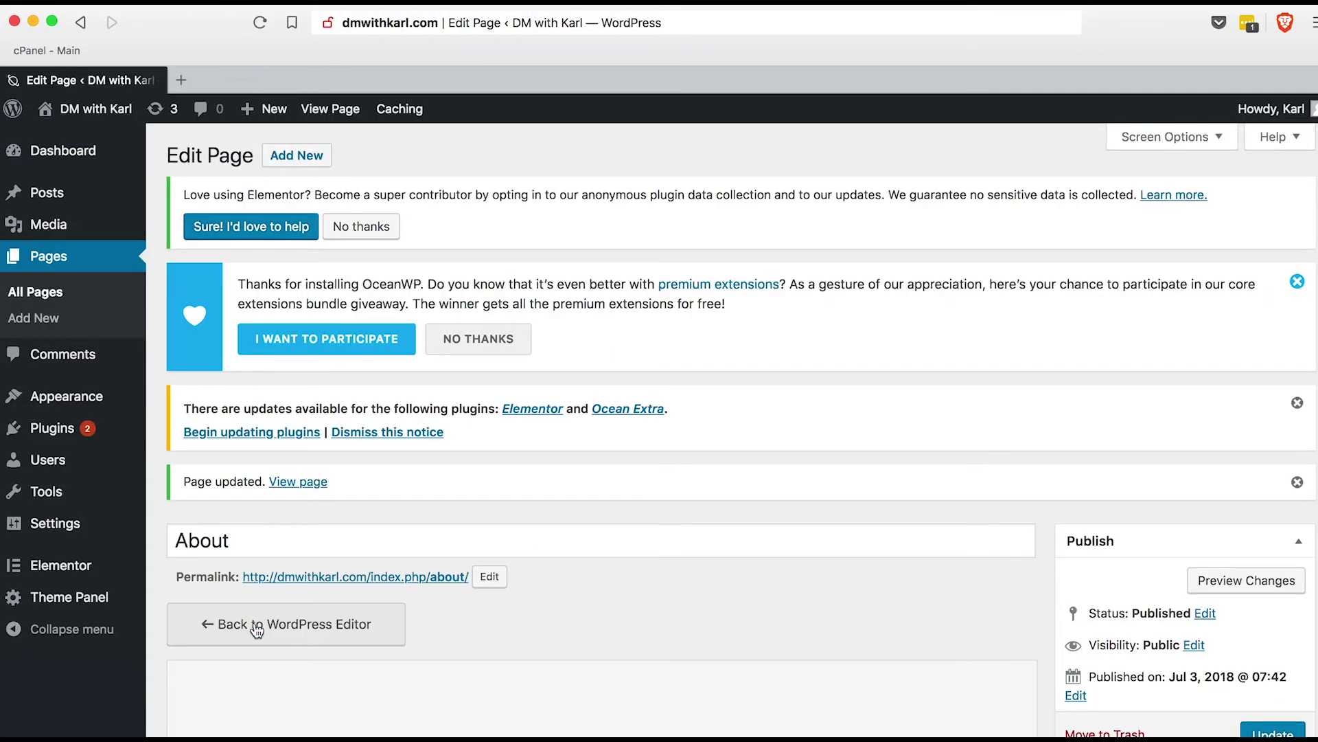
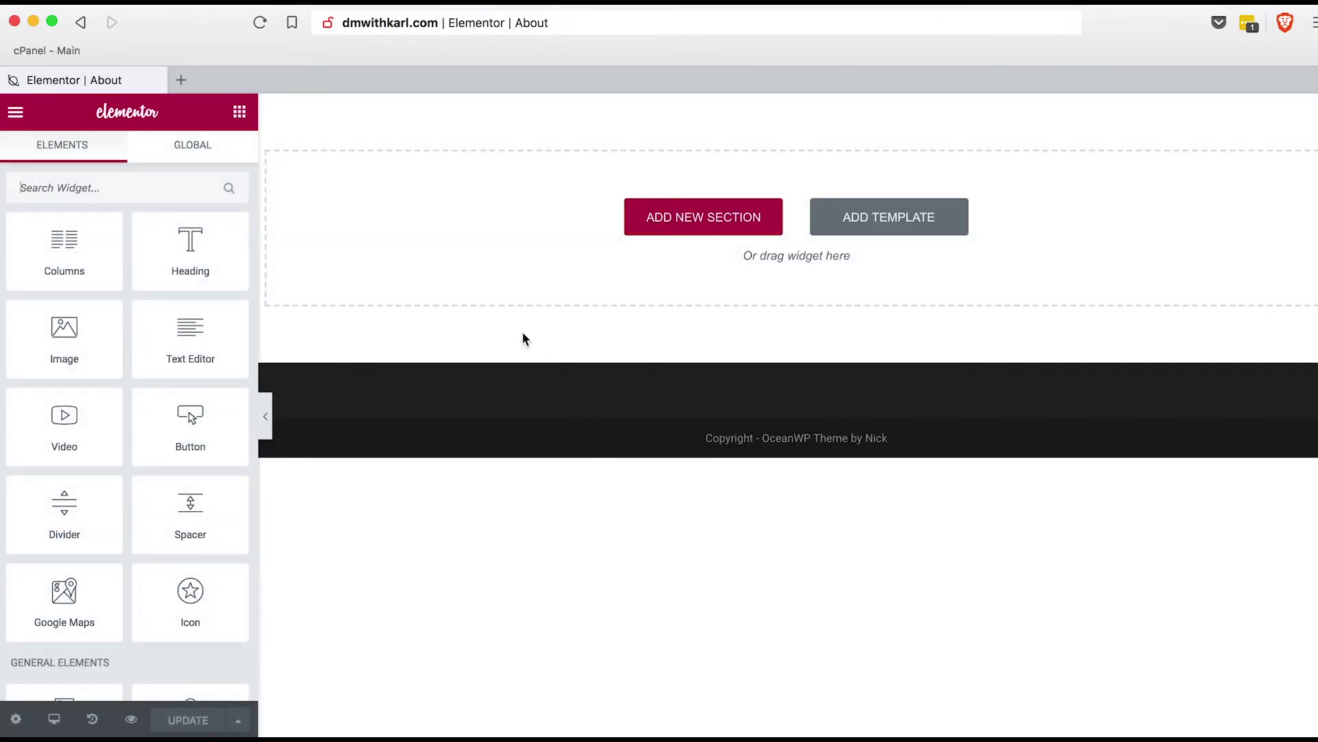
# Add a three-column section to the About page with a Text Editor widget in the middle column
pyautogui.click(697, 224)
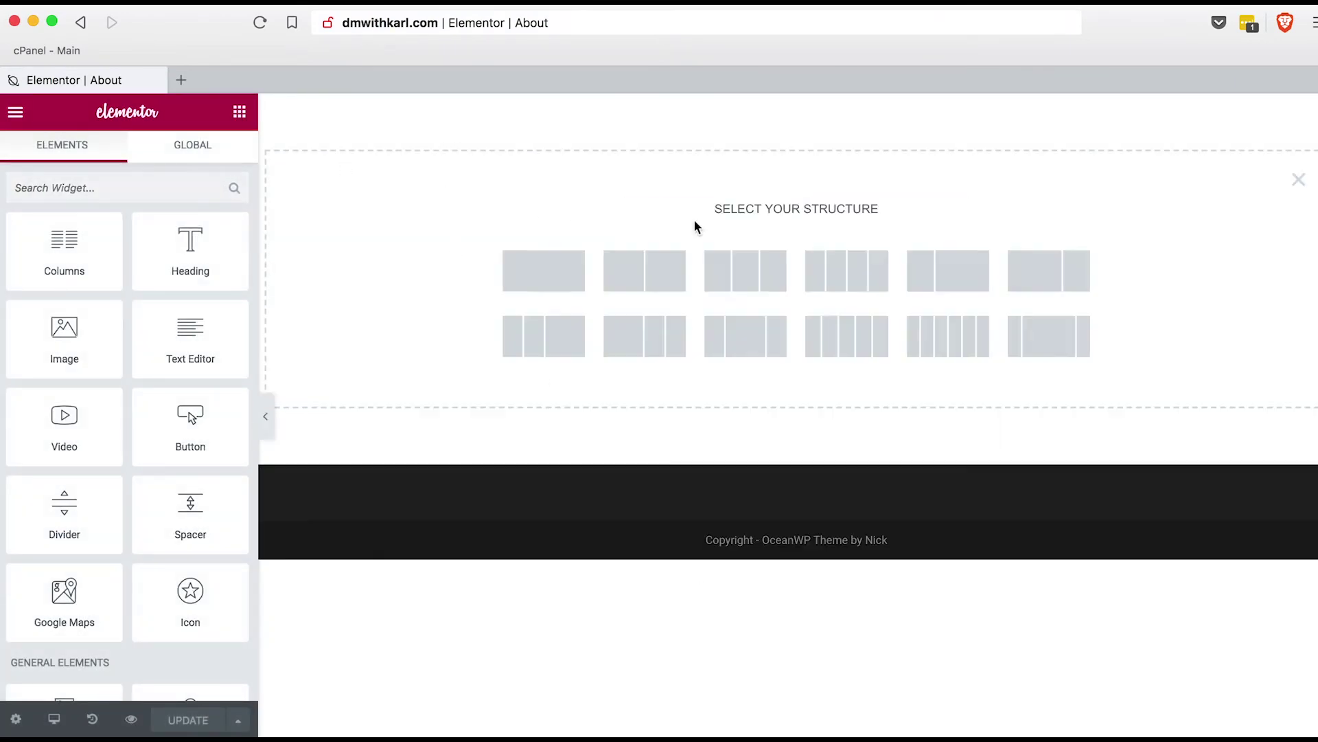
pyautogui.click(749, 282)
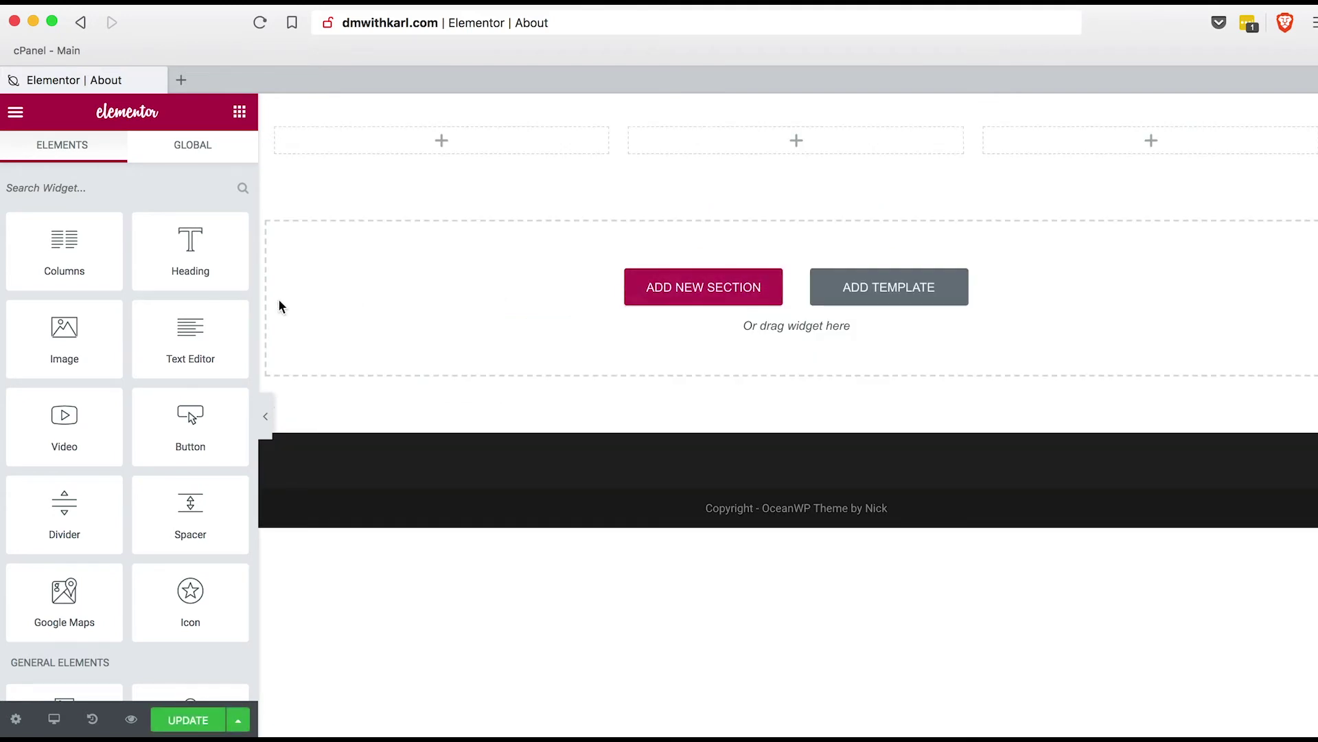
pyautogui.moveTo(195, 335); pyautogui.dragTo(768, 140)
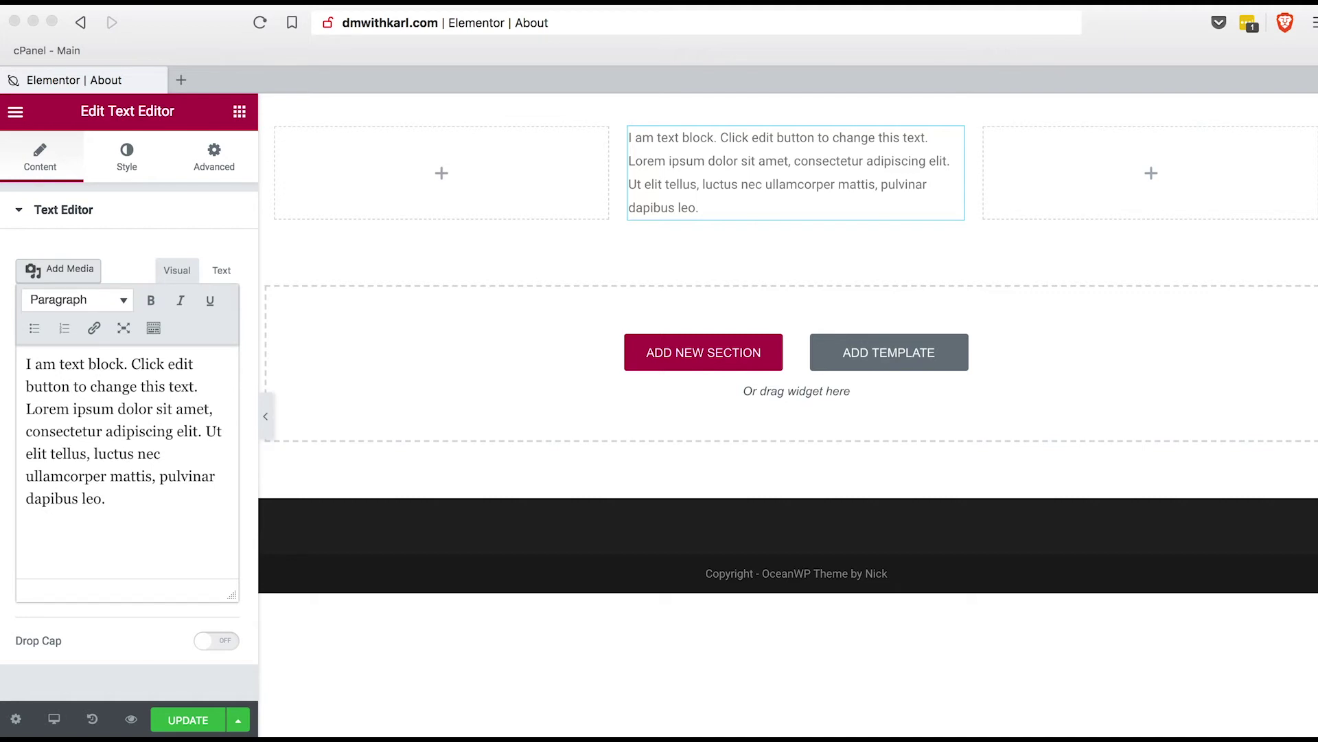
# Replace the placeholder with 'Our Mission is to help 100 001 People Build their own Website using our Free Videos'
pyautogui.moveTo(117, 501); pyautogui.dragTo(18, 364)
pyautogui.write('Our Goal is to help 100 001 People Build their own Website using our Free Videos')
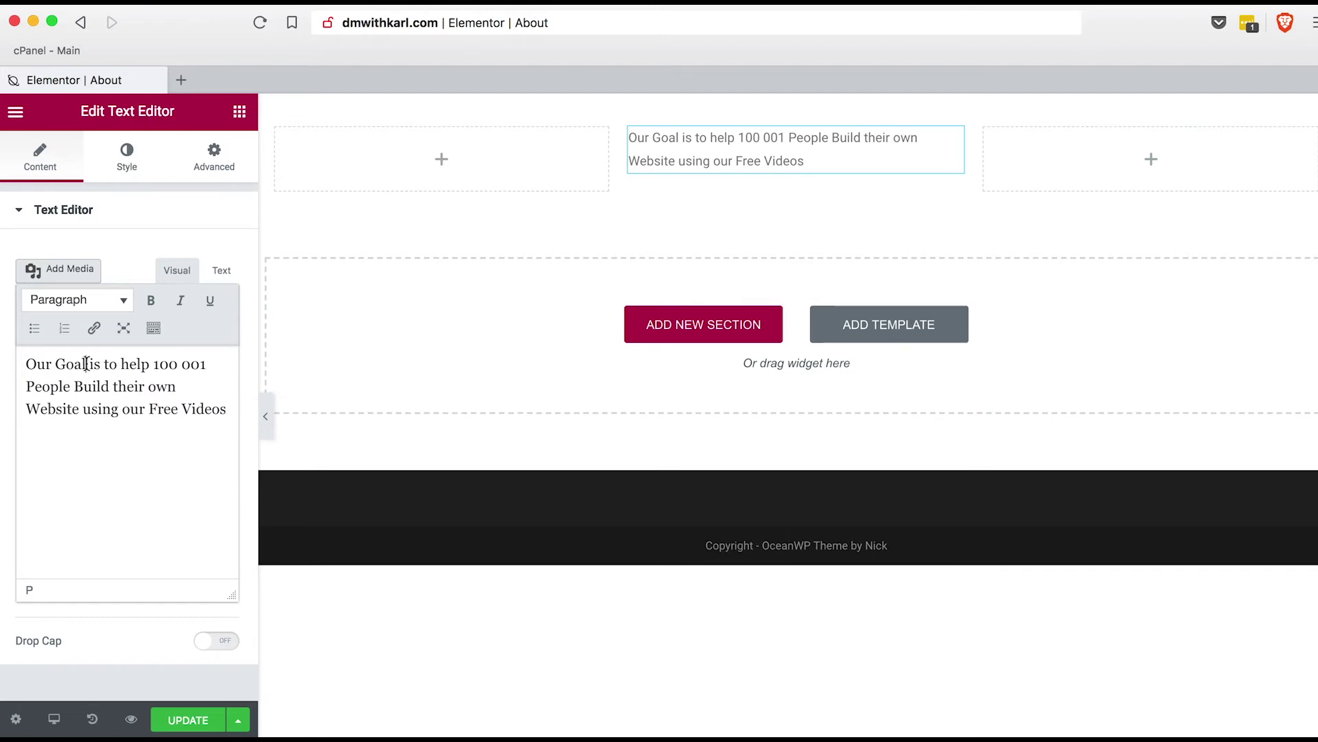
pyautogui.press('BackSpace')
pyautogui.press('BackSpace')
pyautogui.press('BackSpace')
pyautogui.press('BackSpace')
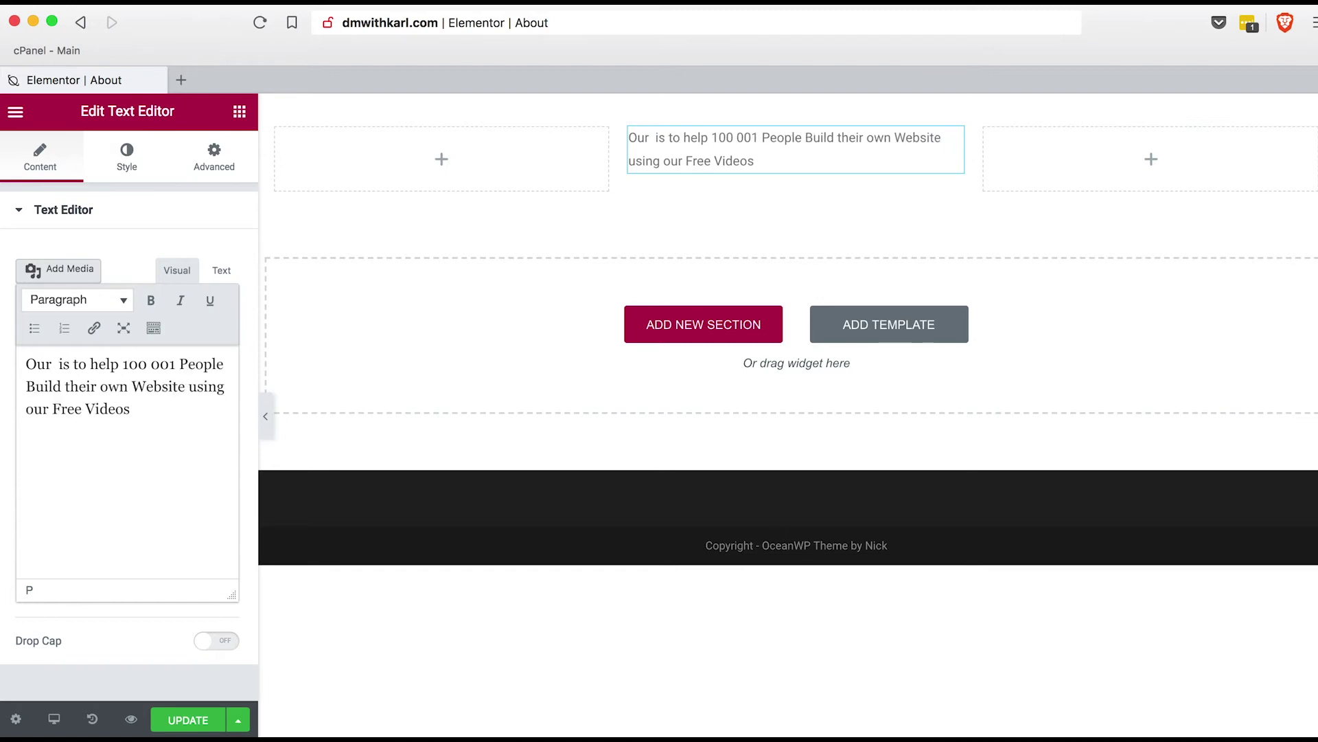
pyautogui.write('Mission')
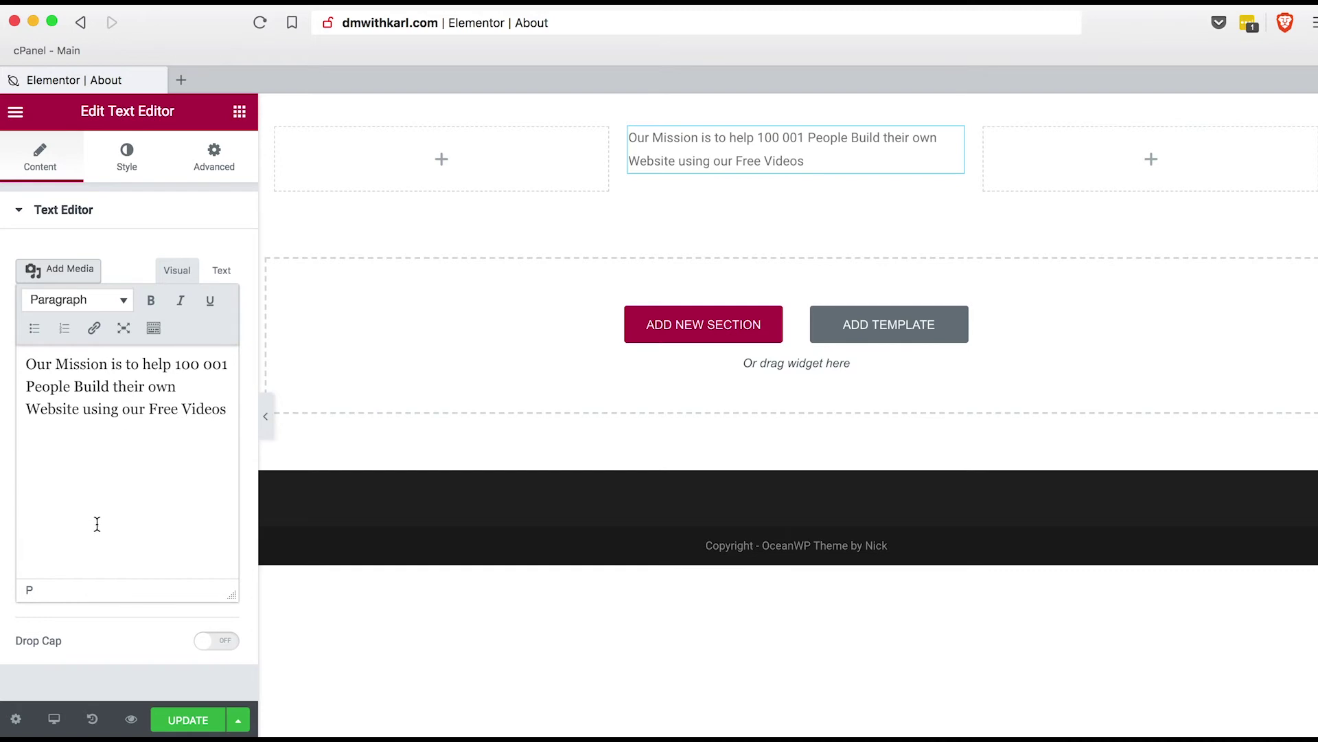
pyautogui.click(127, 159)
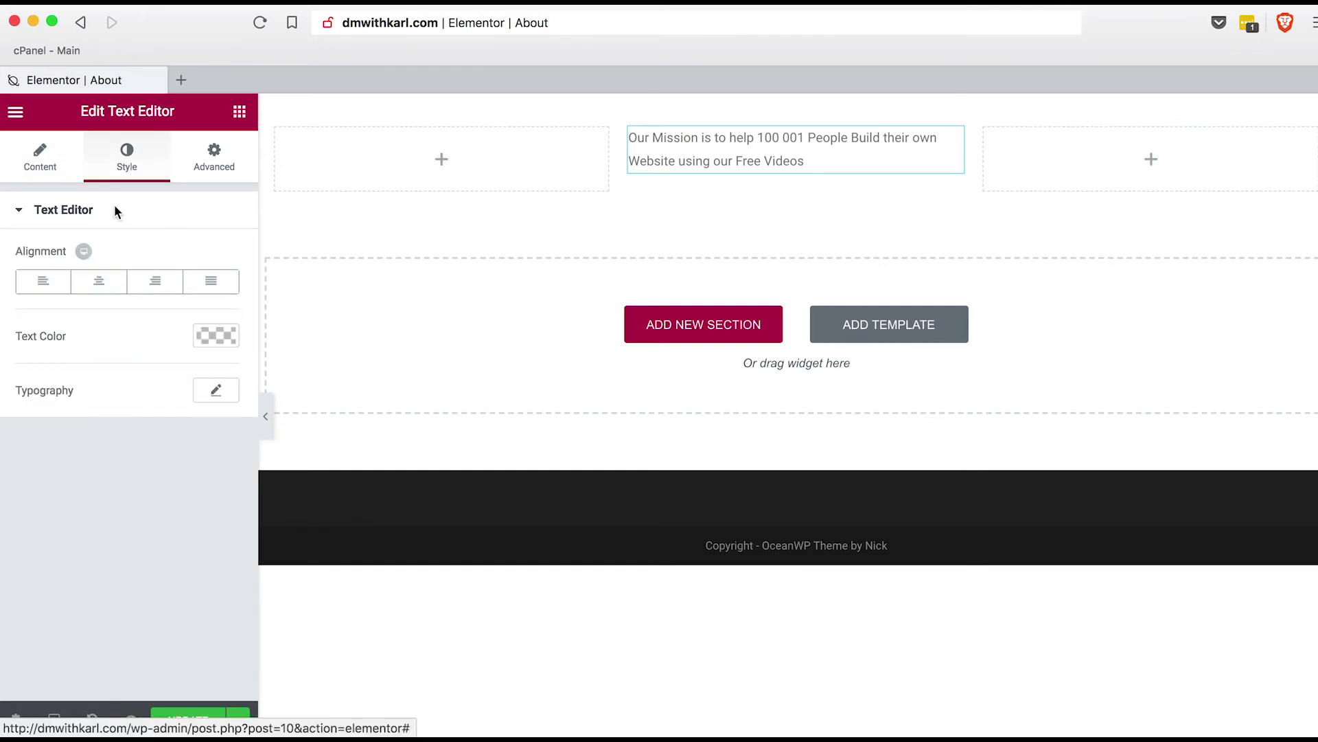
# Center the mission text and set its text colour to dark grey #494949
pyautogui.click(100, 284)
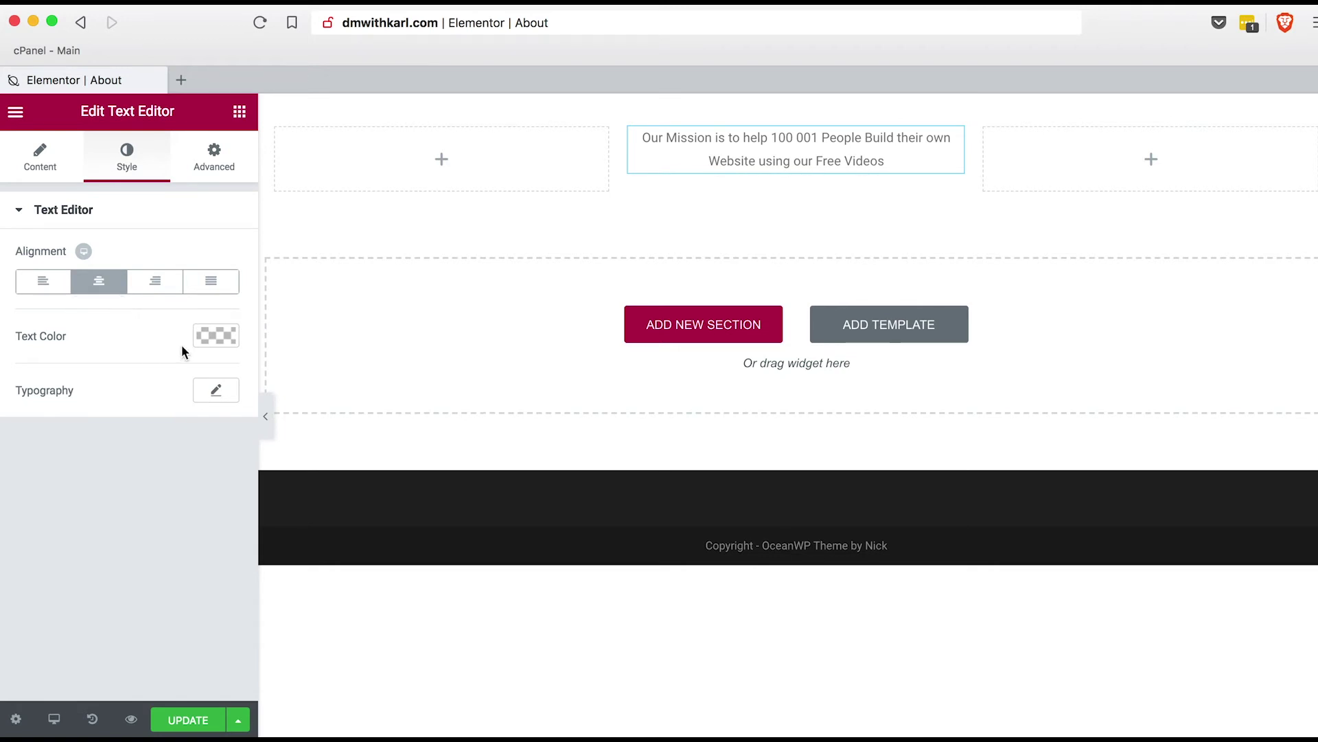
pyautogui.click(211, 338)
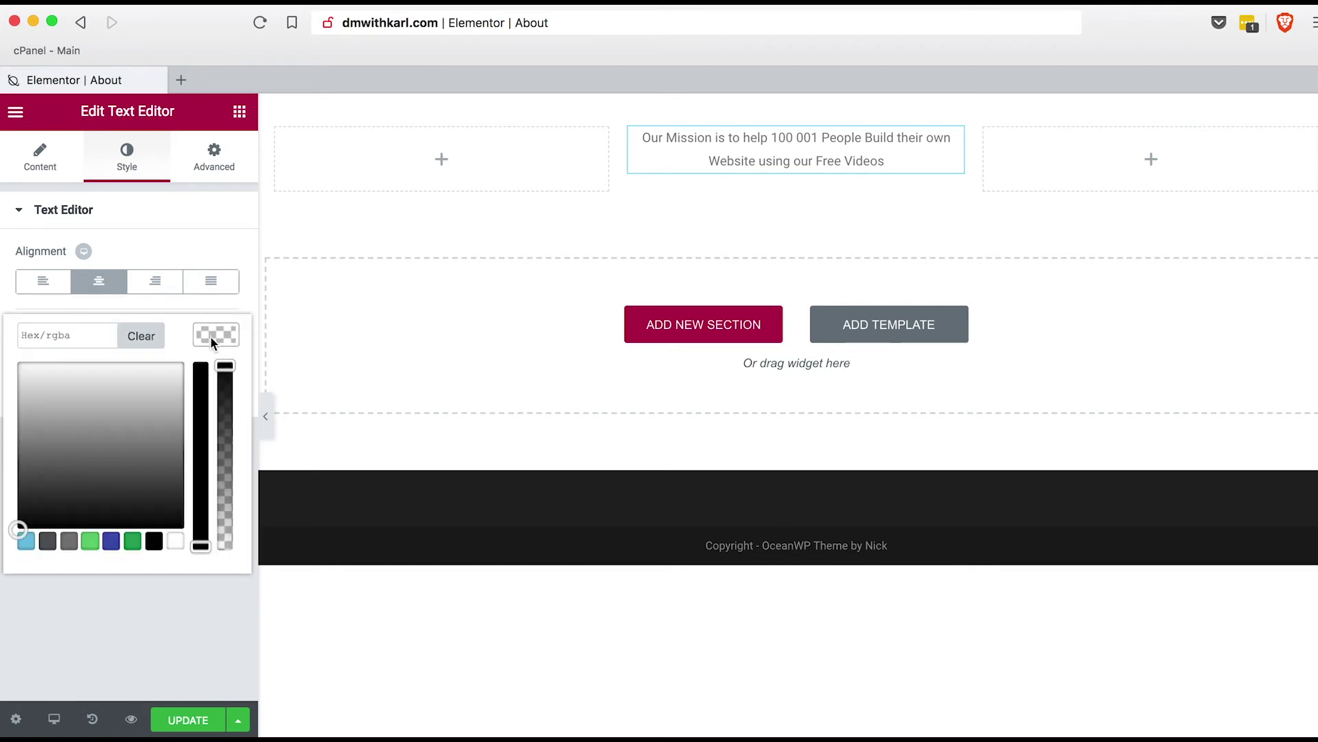
pyautogui.click(28, 404)
pyautogui.moveTo(20, 397); pyautogui.dragTo(13, 485)
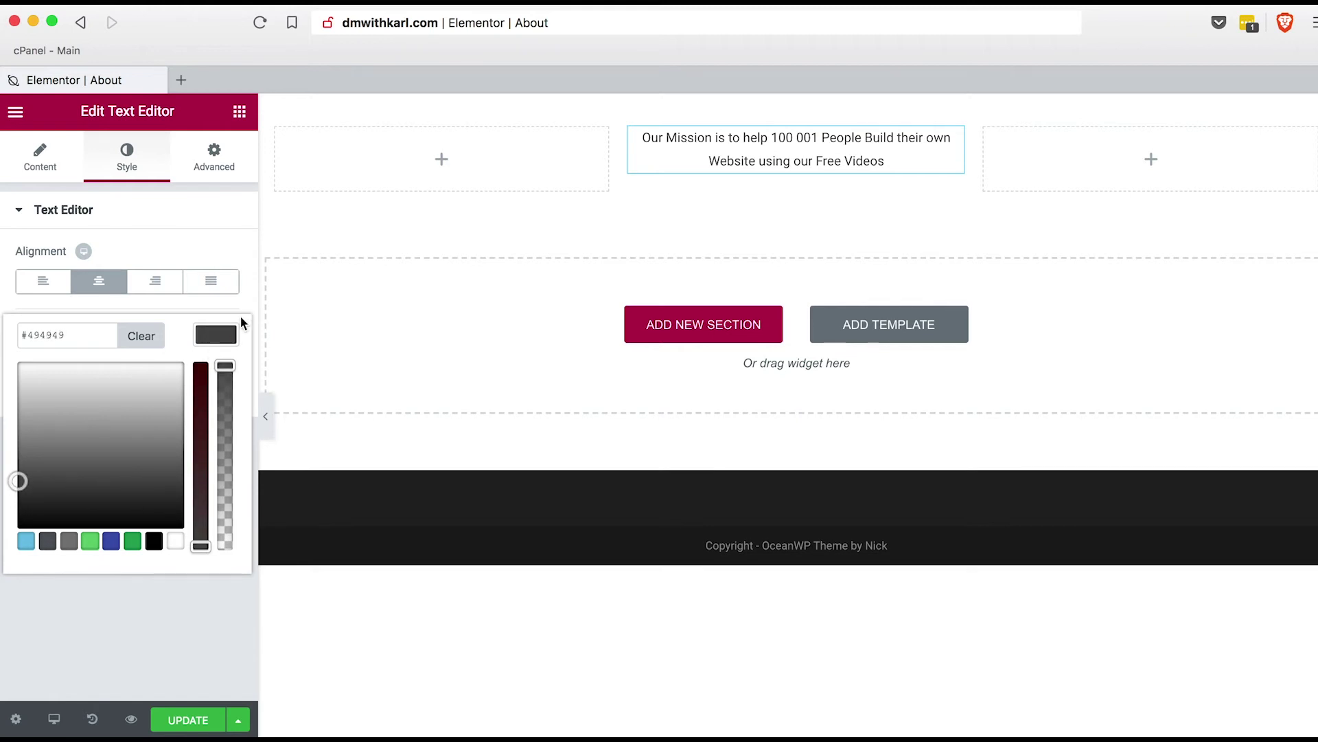
pyautogui.click(213, 340)
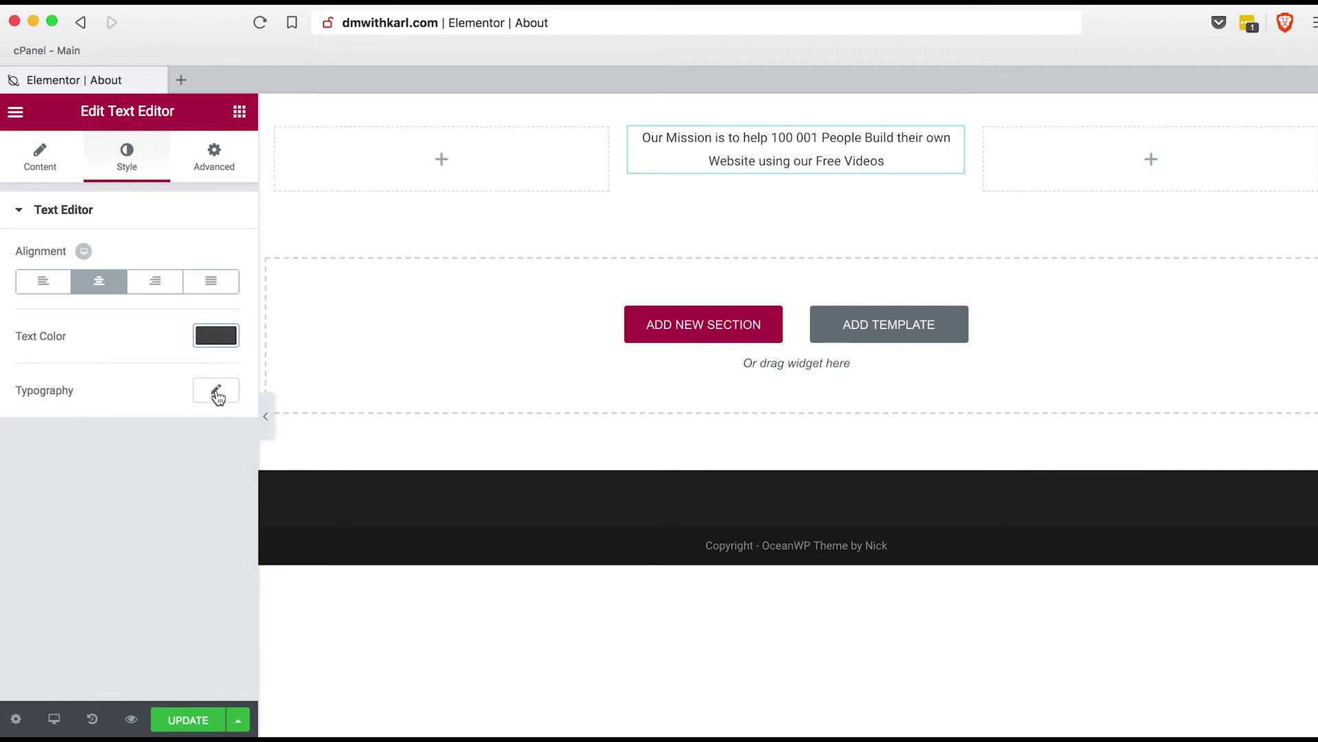
# Set the mission text typography to size 16 px and weight 300
pyautogui.click(217, 391)
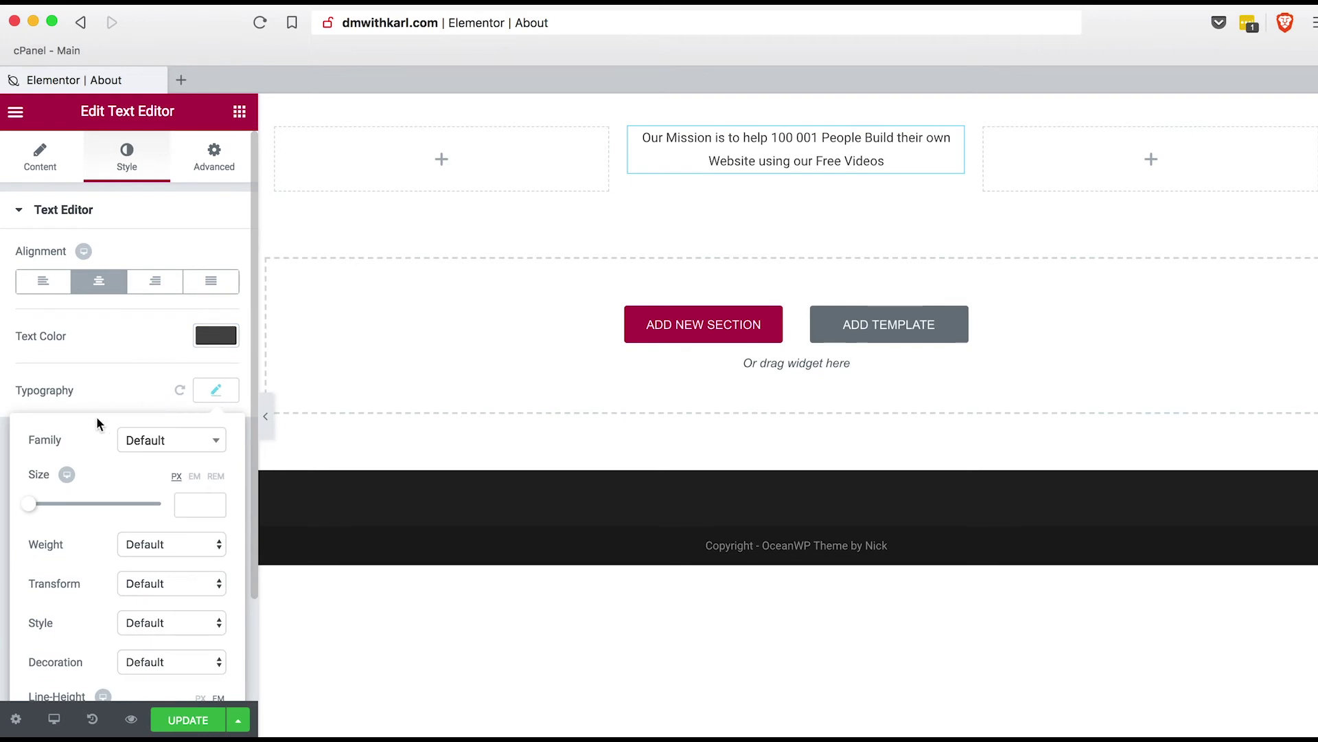
pyautogui.moveTo(33, 506); pyautogui.dragTo(39, 506)
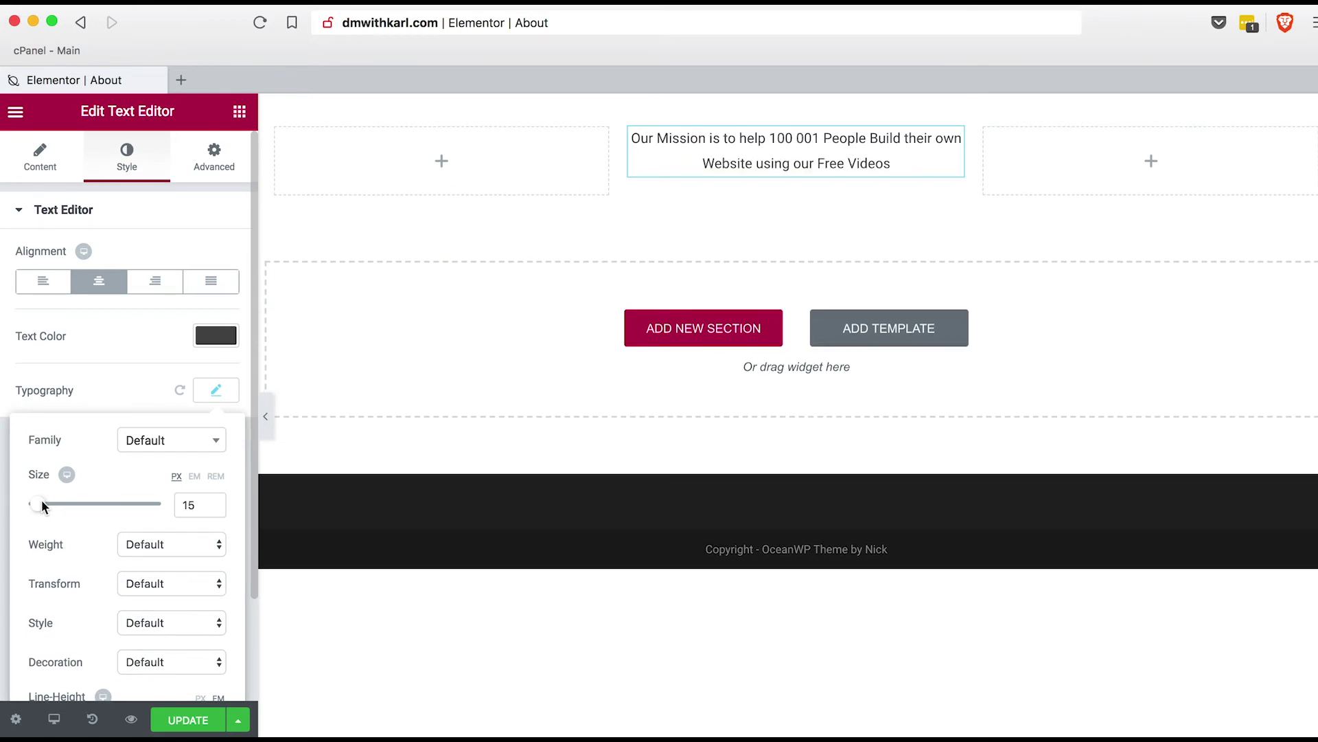
pyautogui.moveTo(41, 500); pyautogui.dragTo(44, 500)
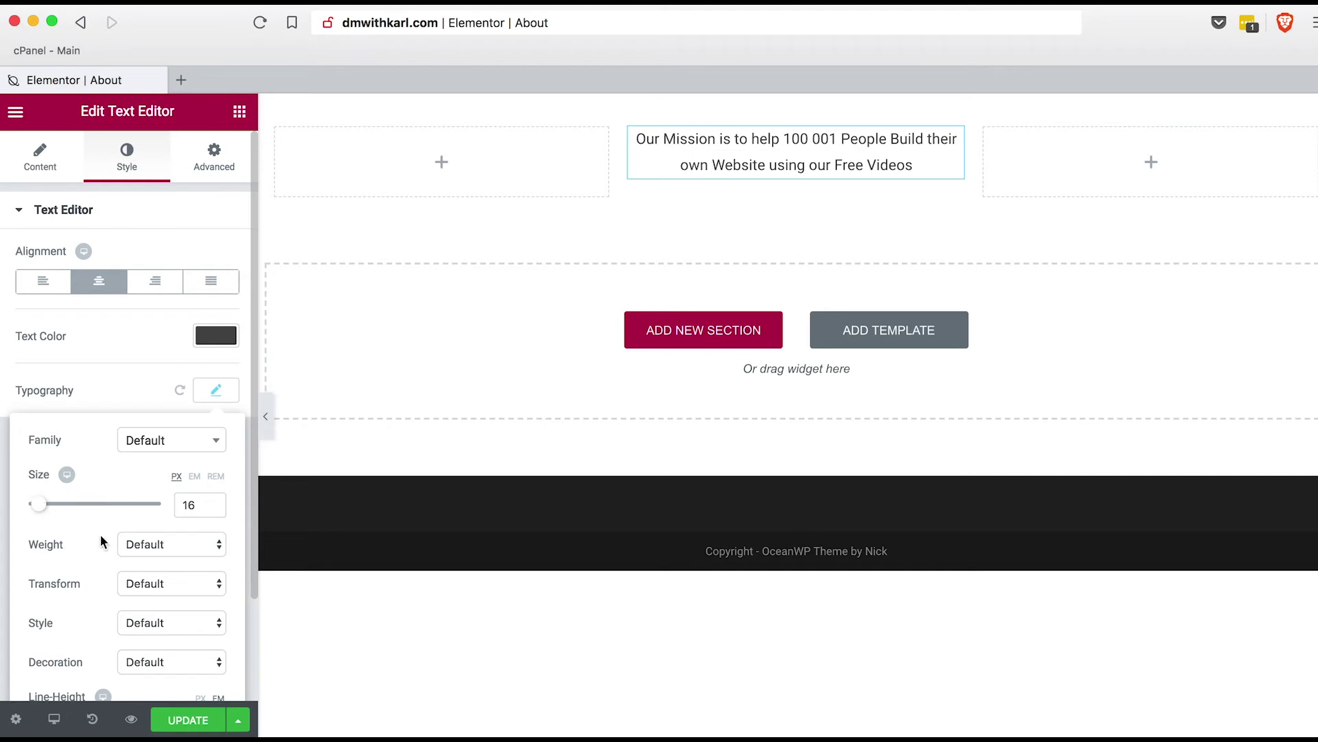
pyautogui.click(142, 539)
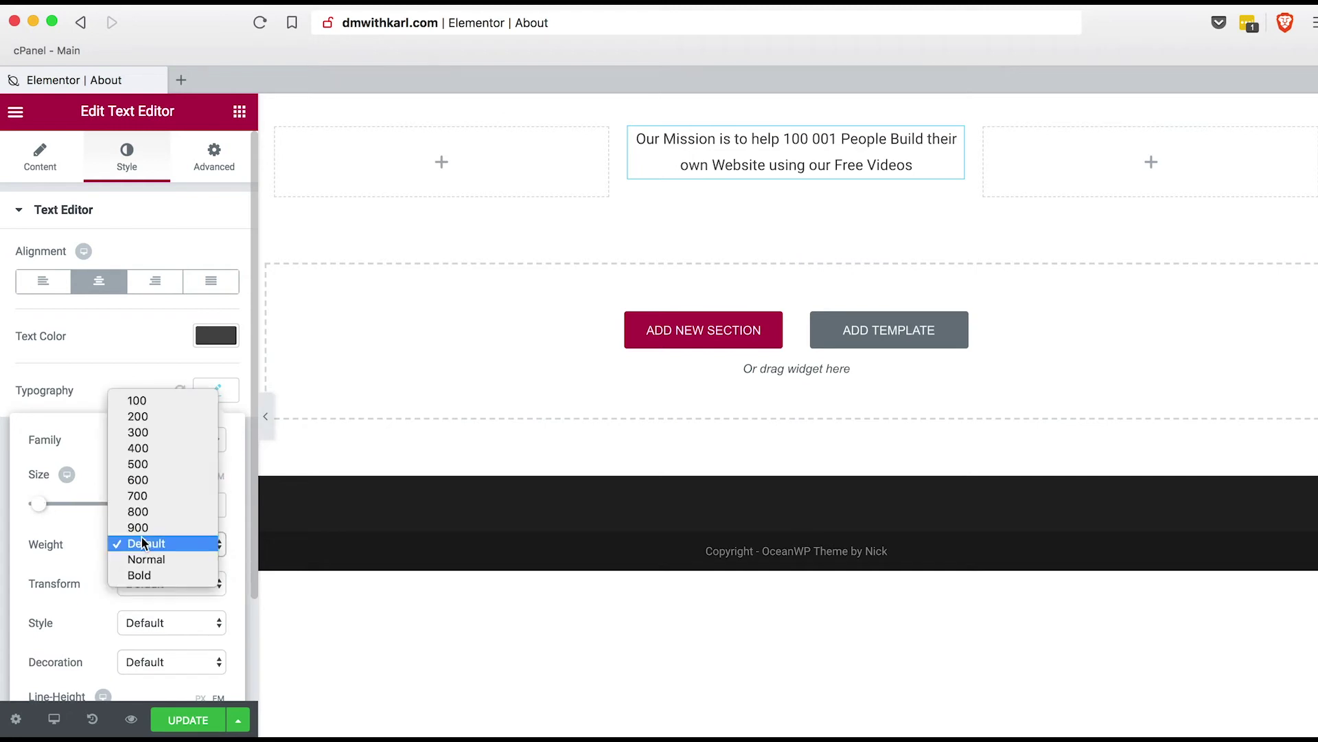
pyautogui.click(138, 434)
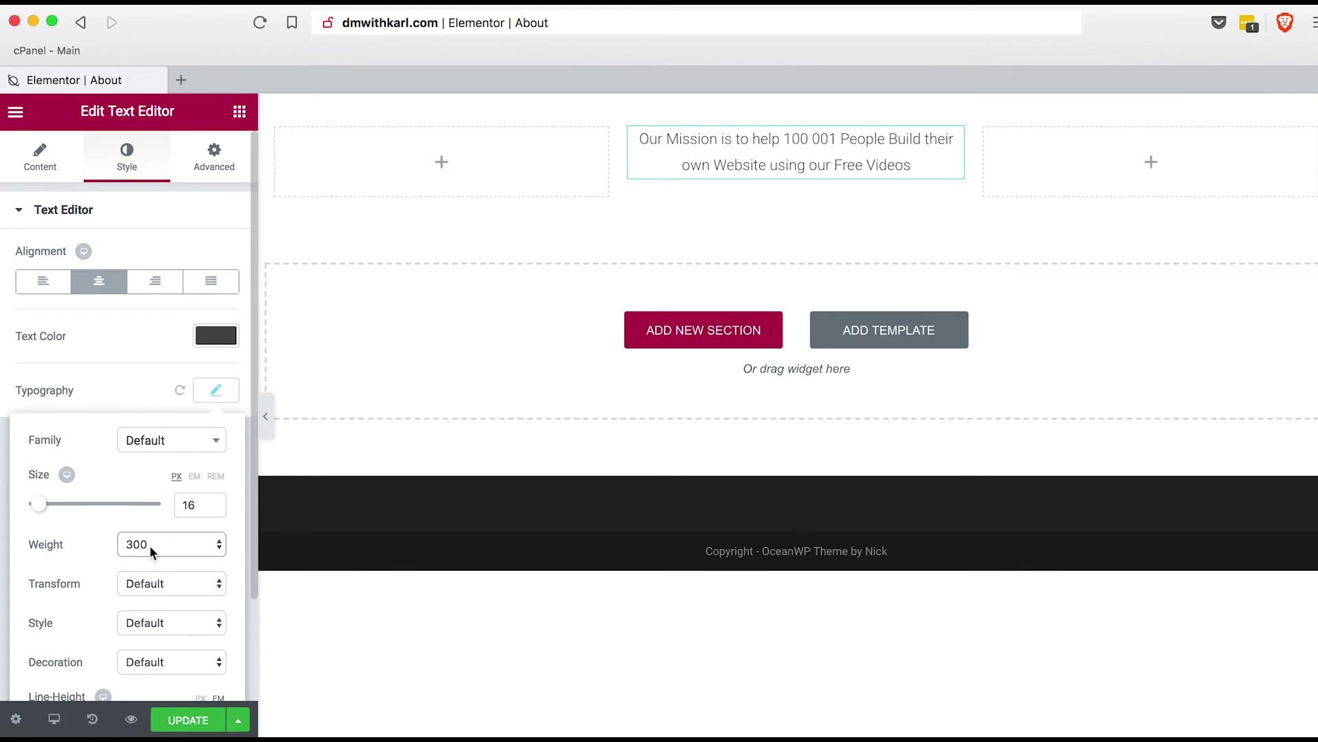
pyautogui.scroll(-4, 66, 564)
pyautogui.scroll(3, 103, 544)
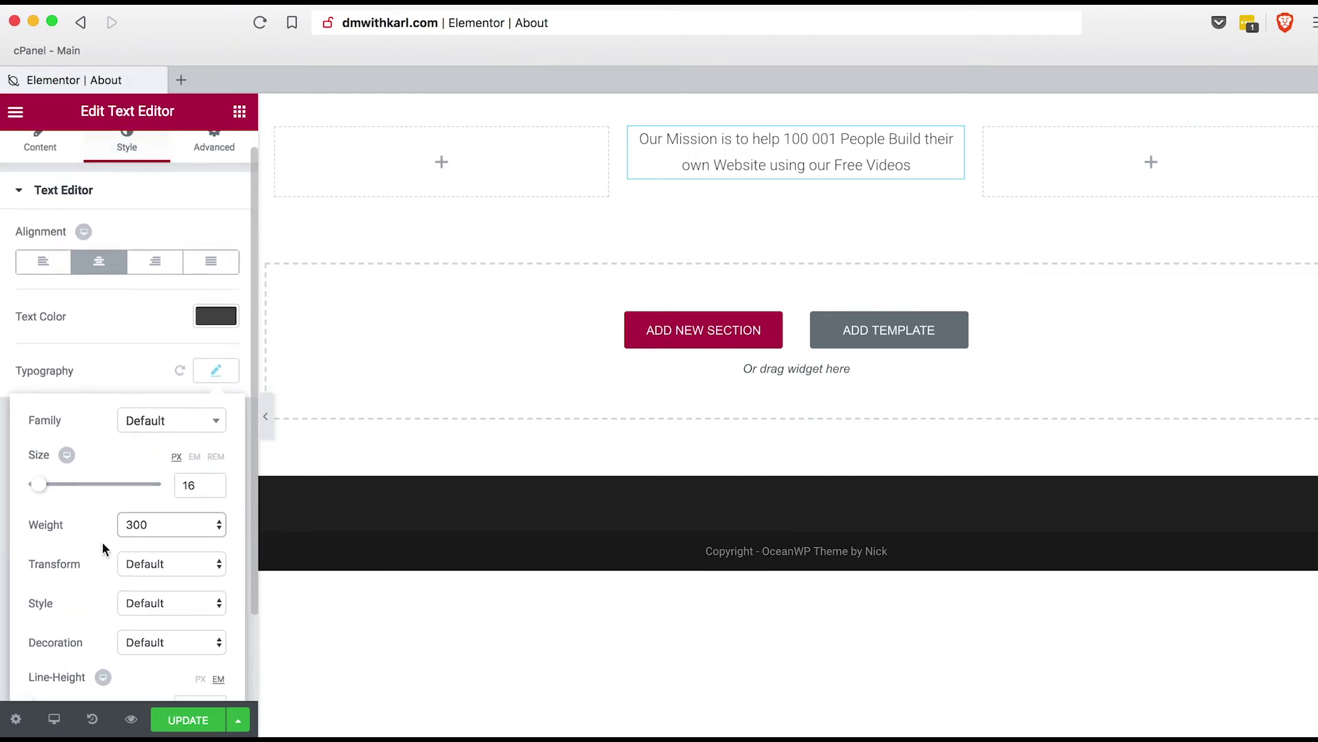
pyautogui.click(214, 371)
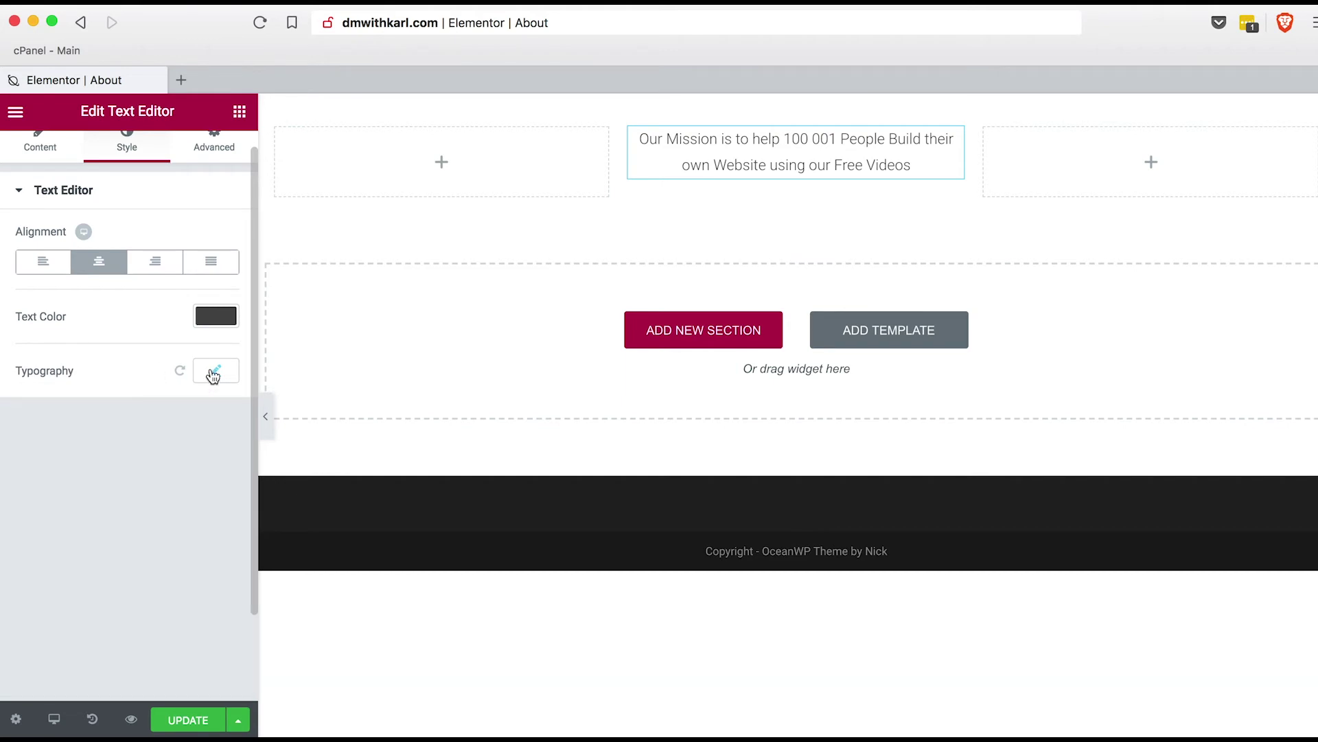
pyautogui.click(214, 150)
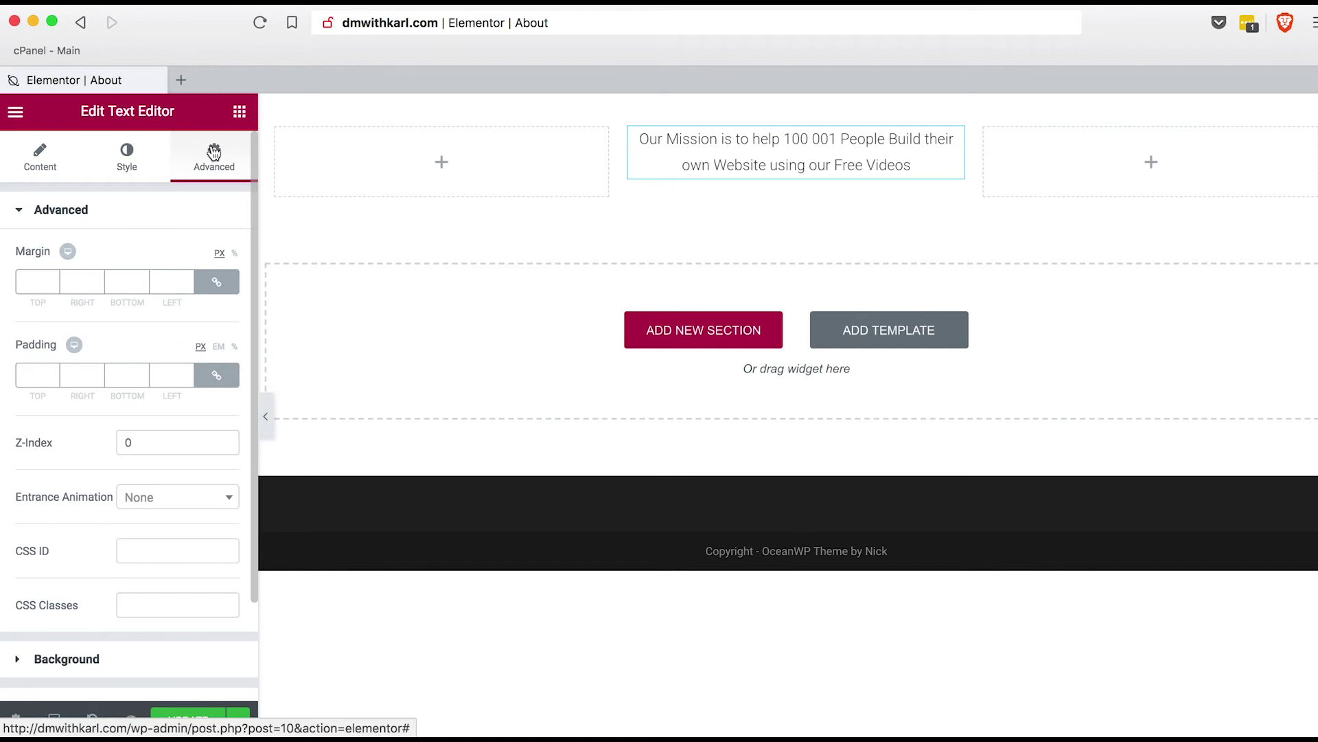
# Give the mission text block a Classic light grey (244,244,244) background with reduced opacity
pyautogui.click(18, 659)
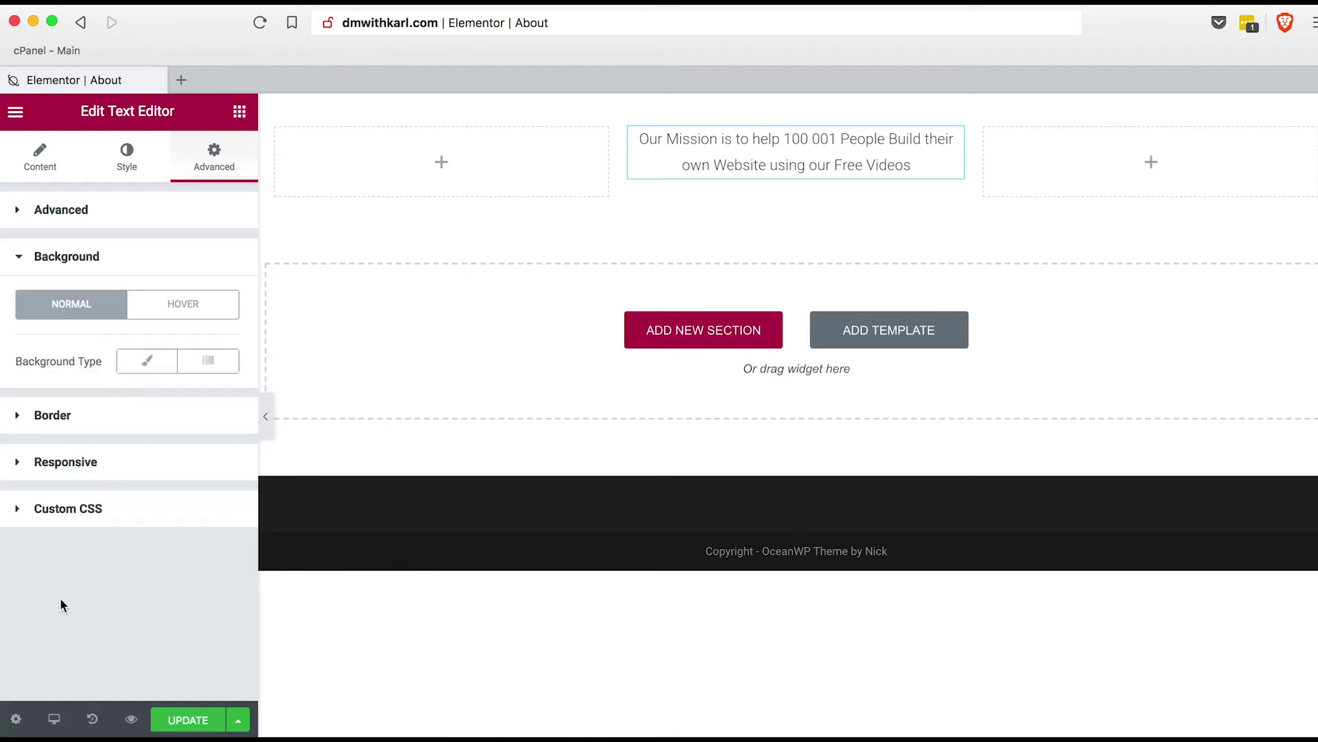
pyautogui.click(151, 364)
pyautogui.click(217, 417)
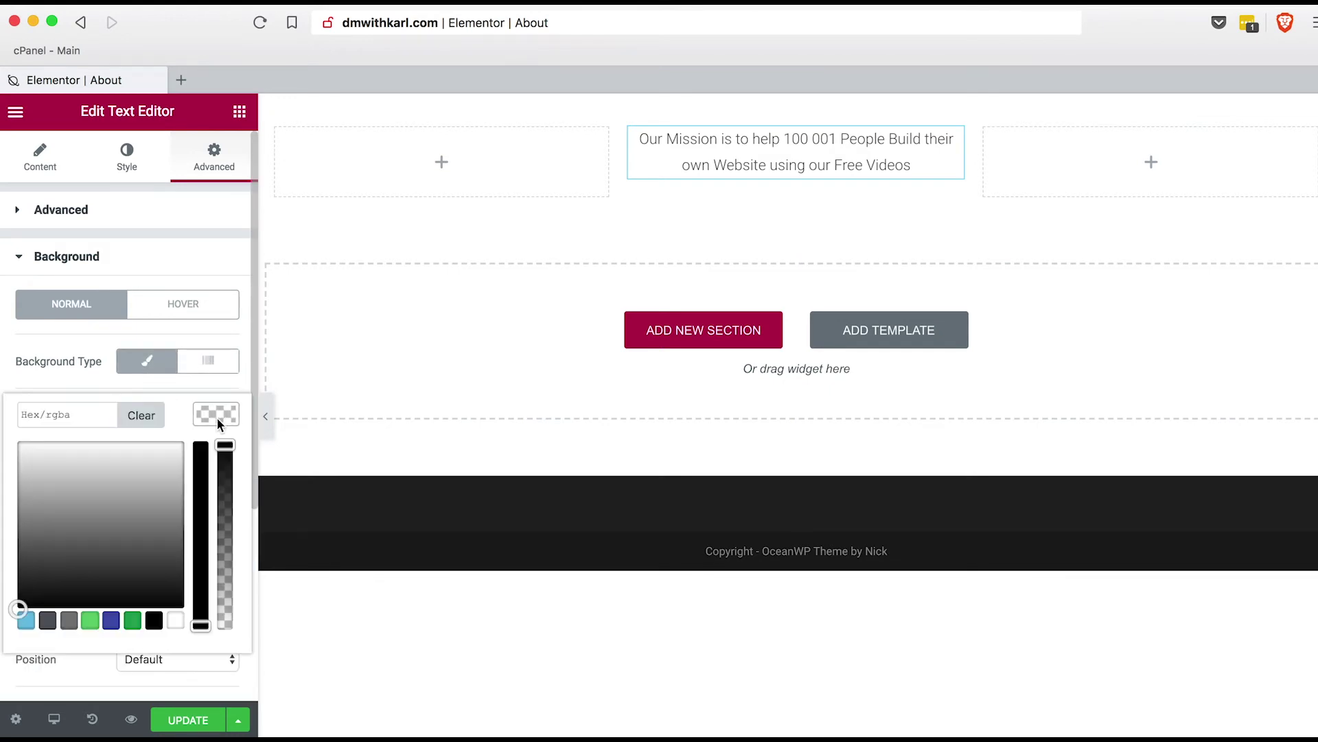
pyautogui.moveTo(44, 465); pyautogui.dragTo(9, 452)
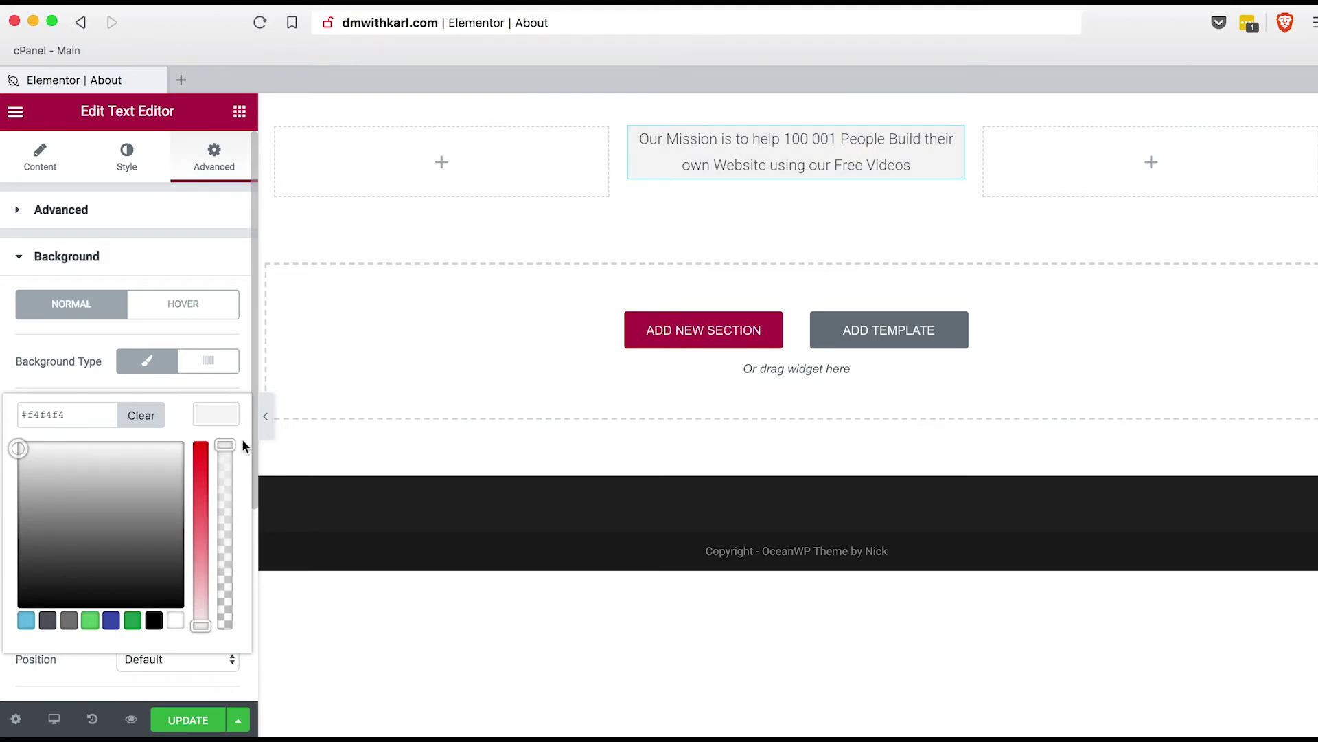
pyautogui.moveTo(224, 445); pyautogui.dragTo(223, 481)
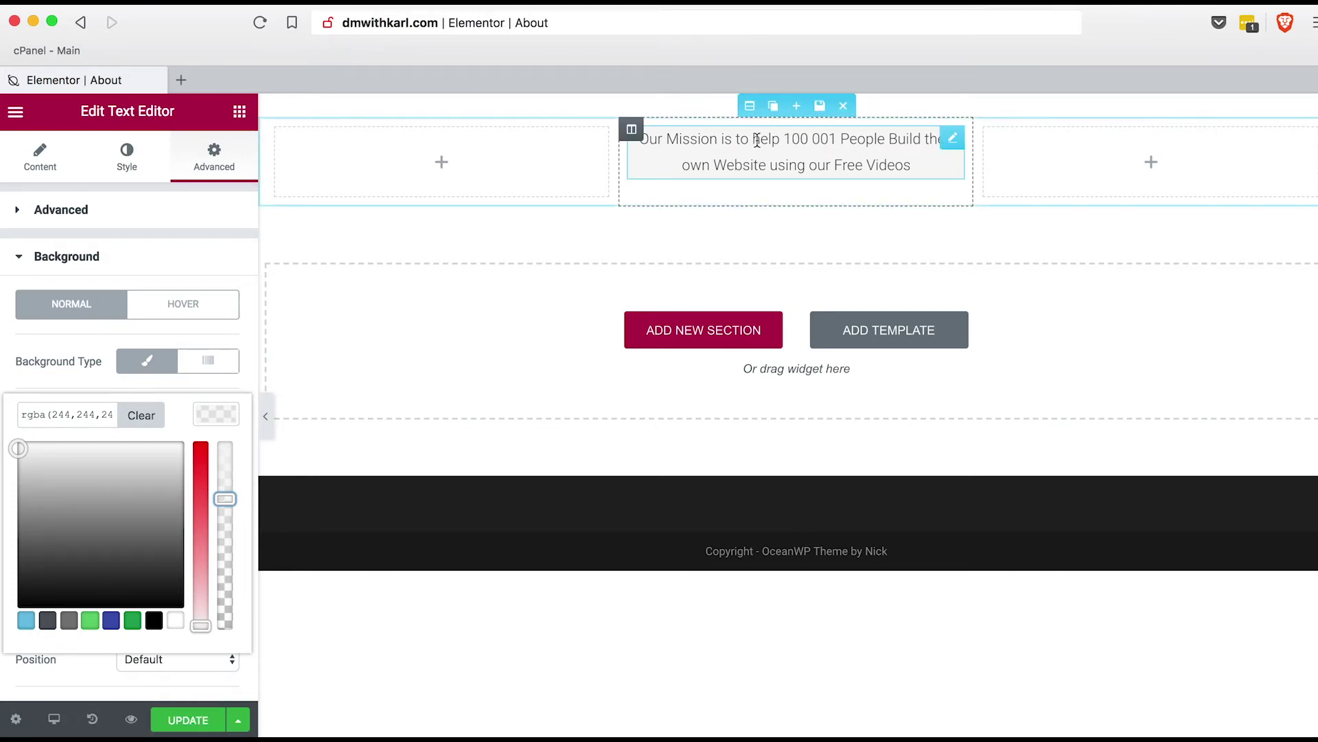
# Set the three-column section's Style background to Classic and open the media library for its image
pyautogui.click(752, 106)
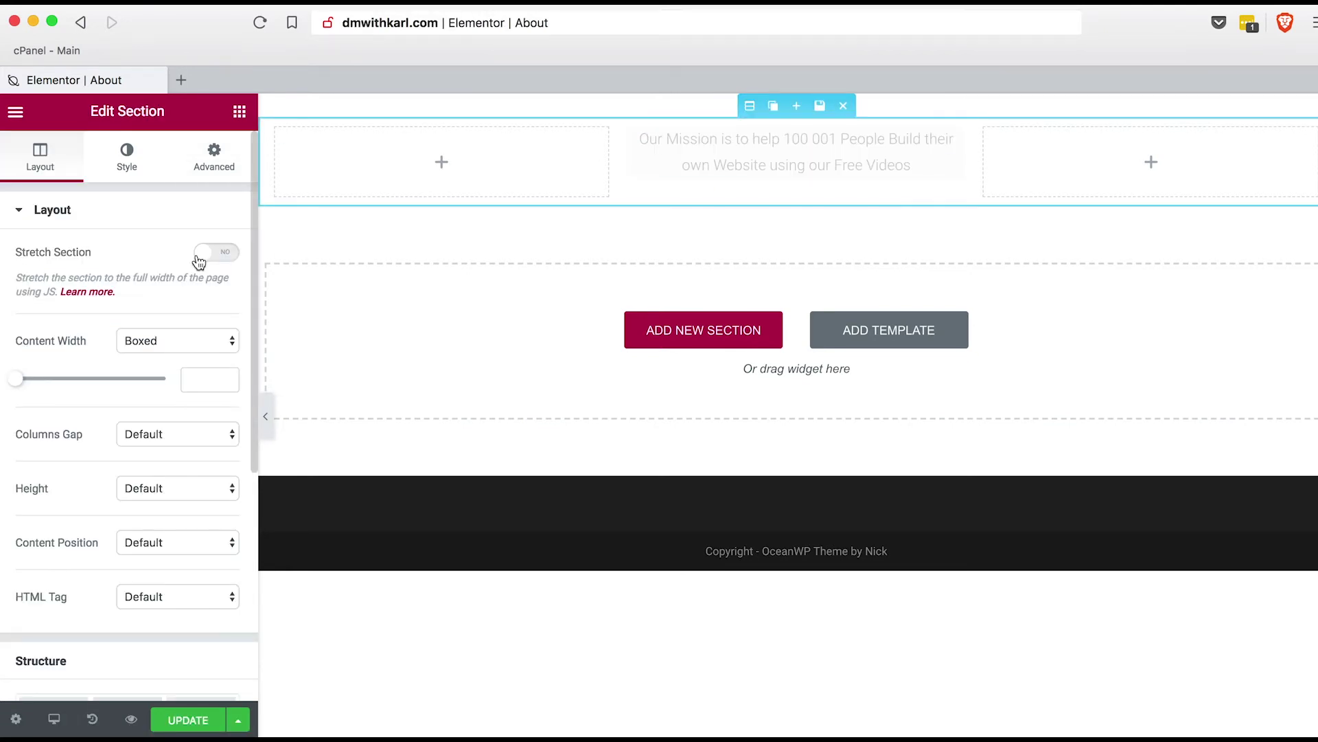
pyautogui.click(217, 167)
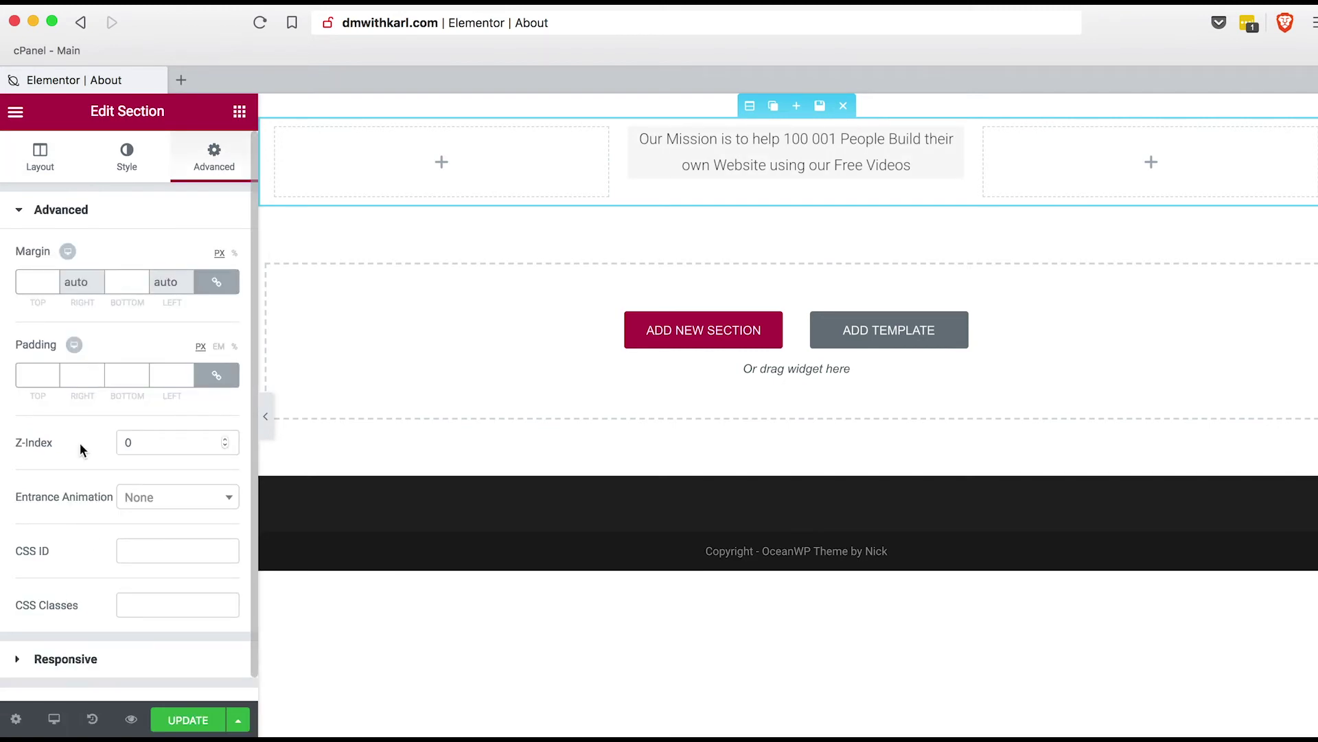
pyautogui.scroll(-1, 83, 442)
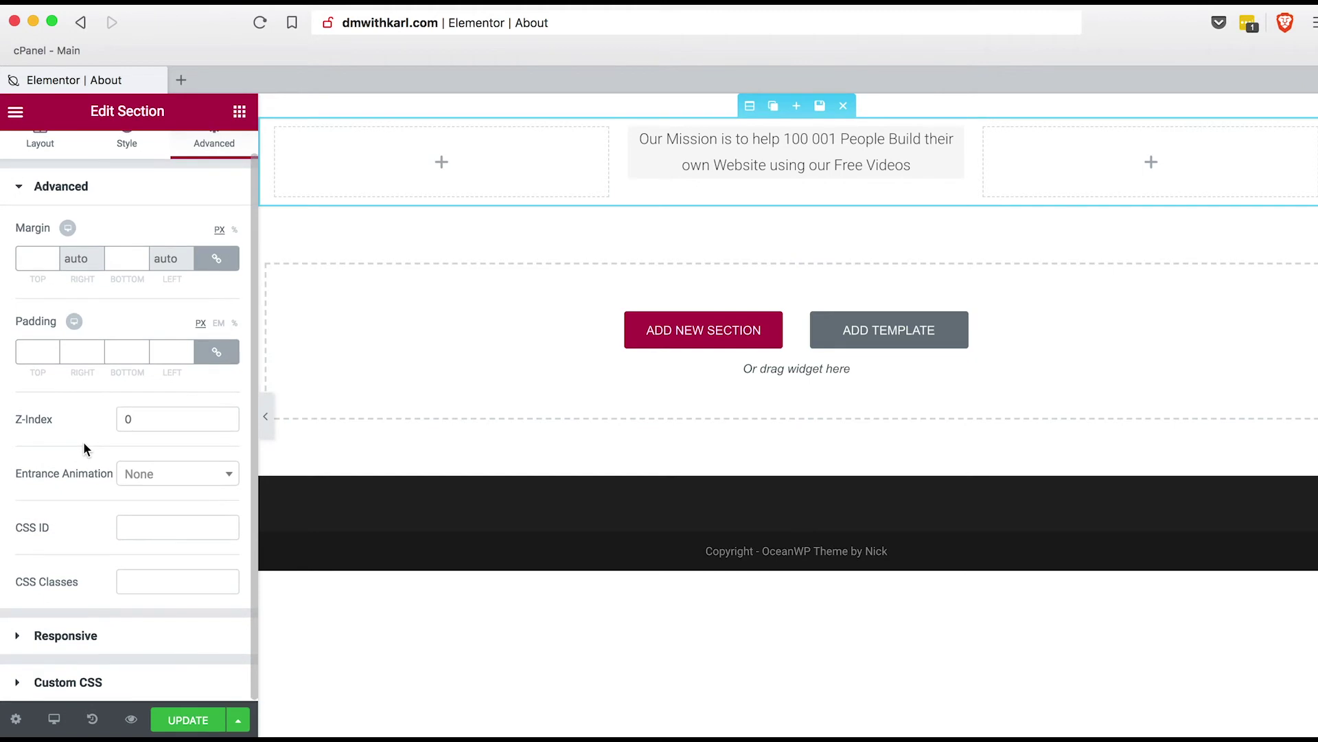
pyautogui.scroll(1, 133, 184)
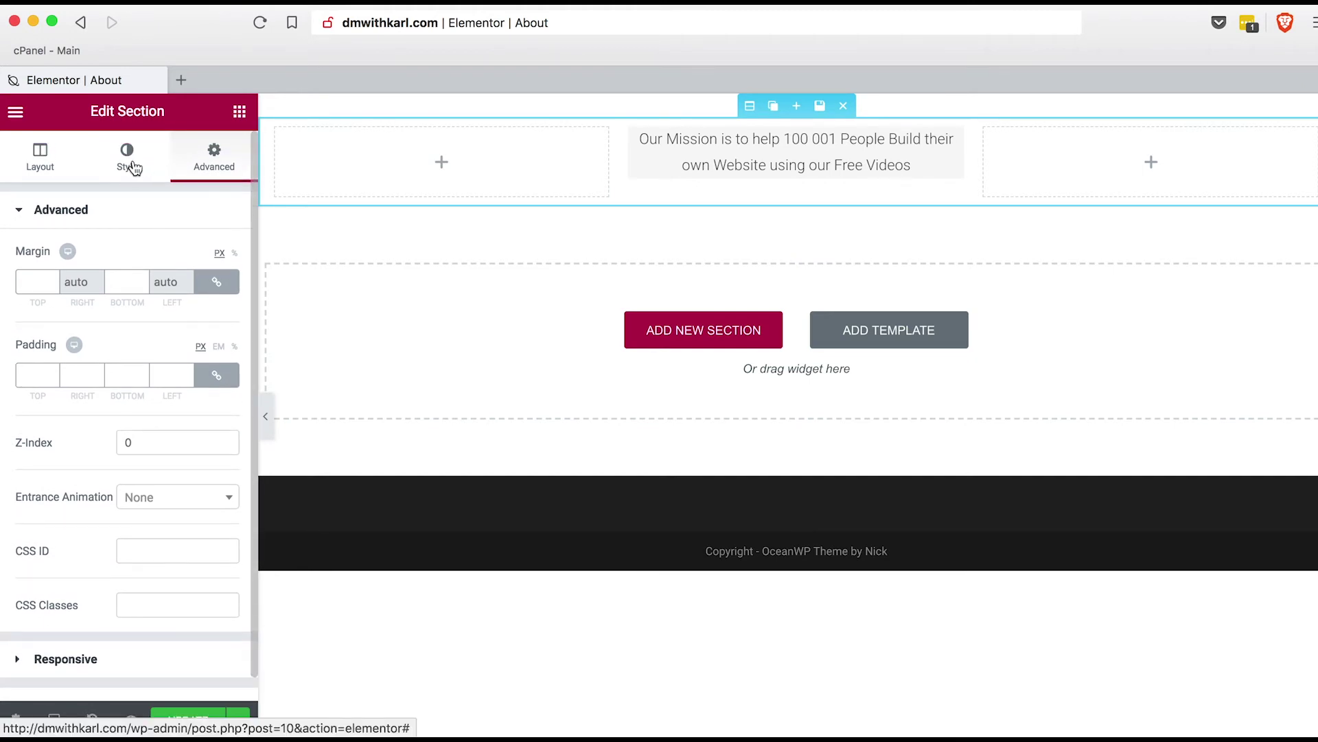
pyautogui.click(129, 166)
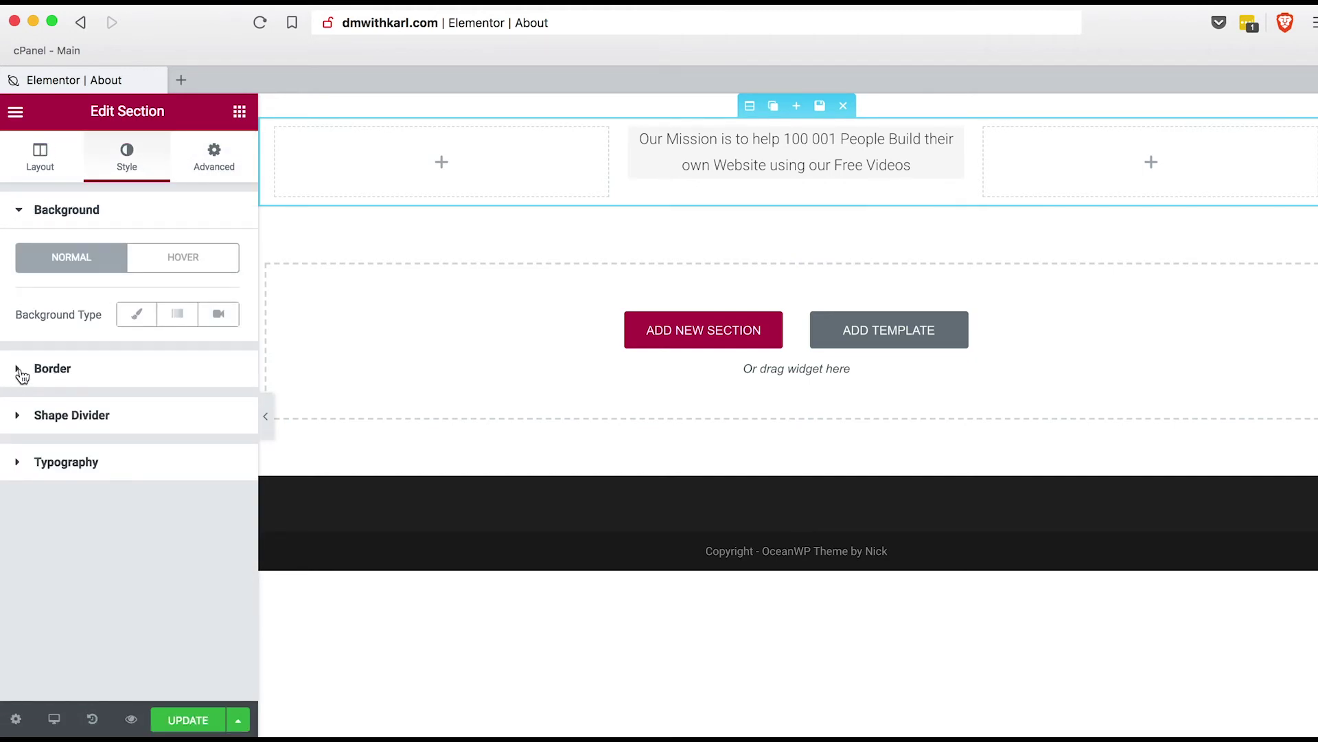
pyautogui.click(136, 314)
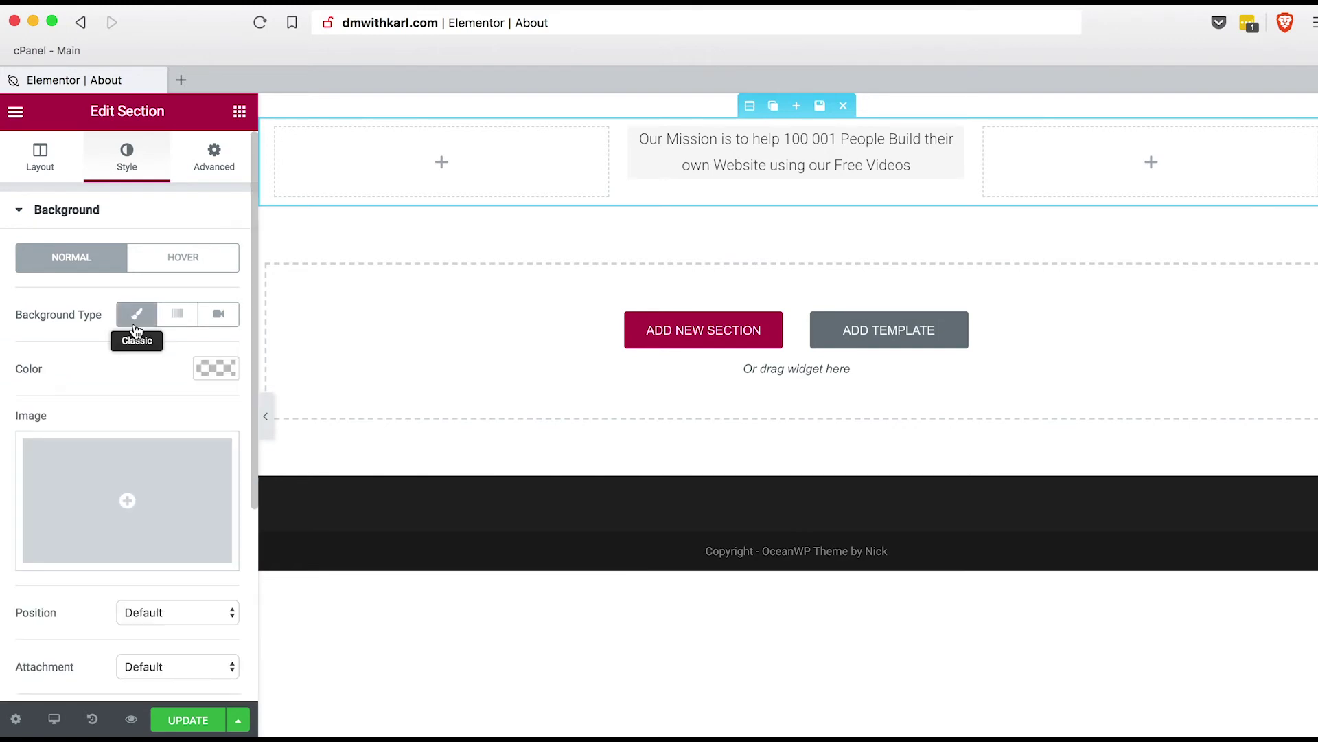
pyautogui.click(126, 508)
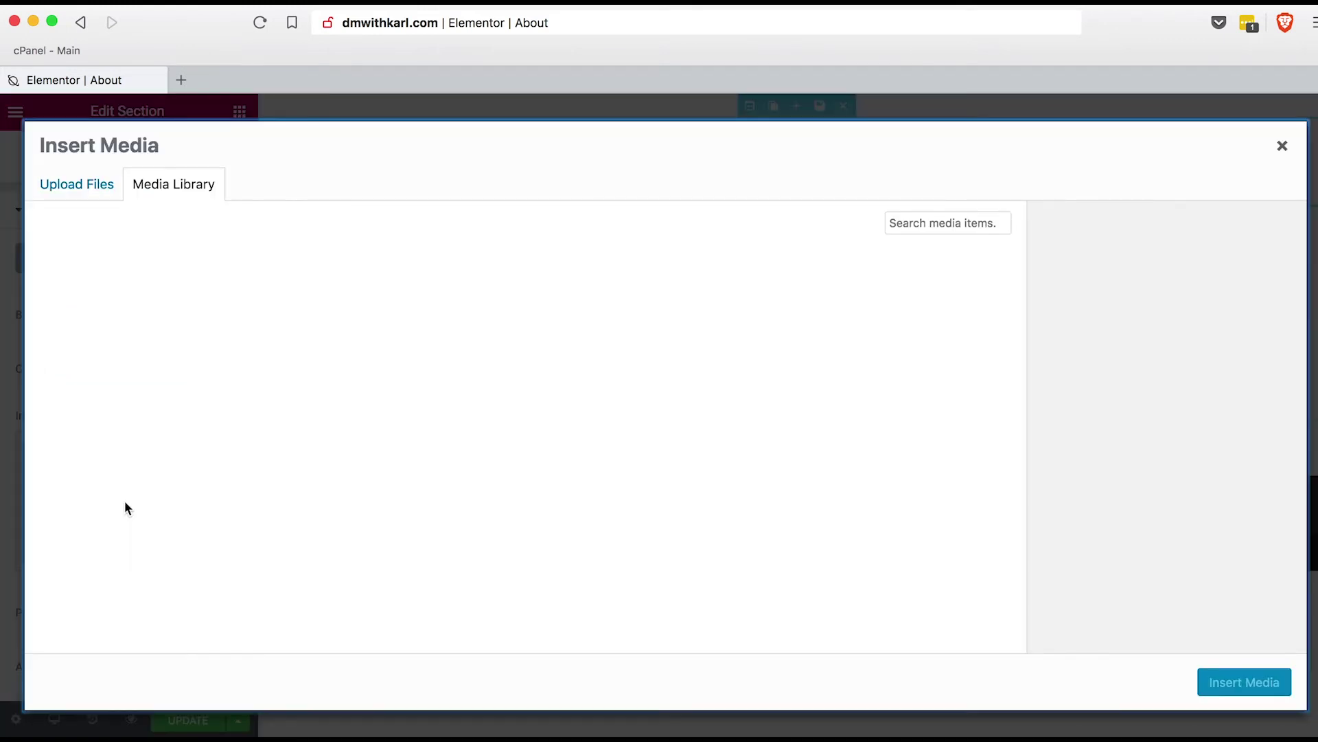
# Upload G0068550.jpg from the Pictures folder into the media library
pyautogui.click(80, 197)
pyautogui.click(670, 428)
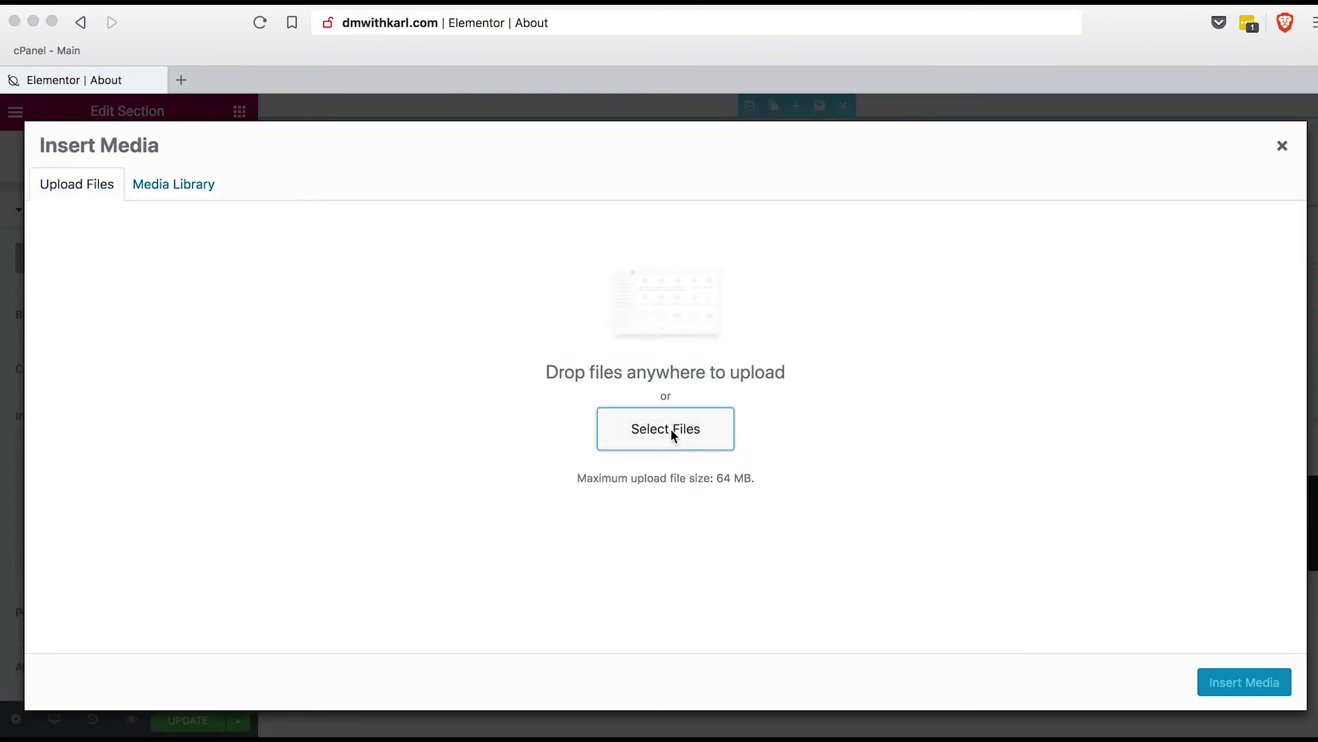
pyautogui.scroll(-5, 714, 383)
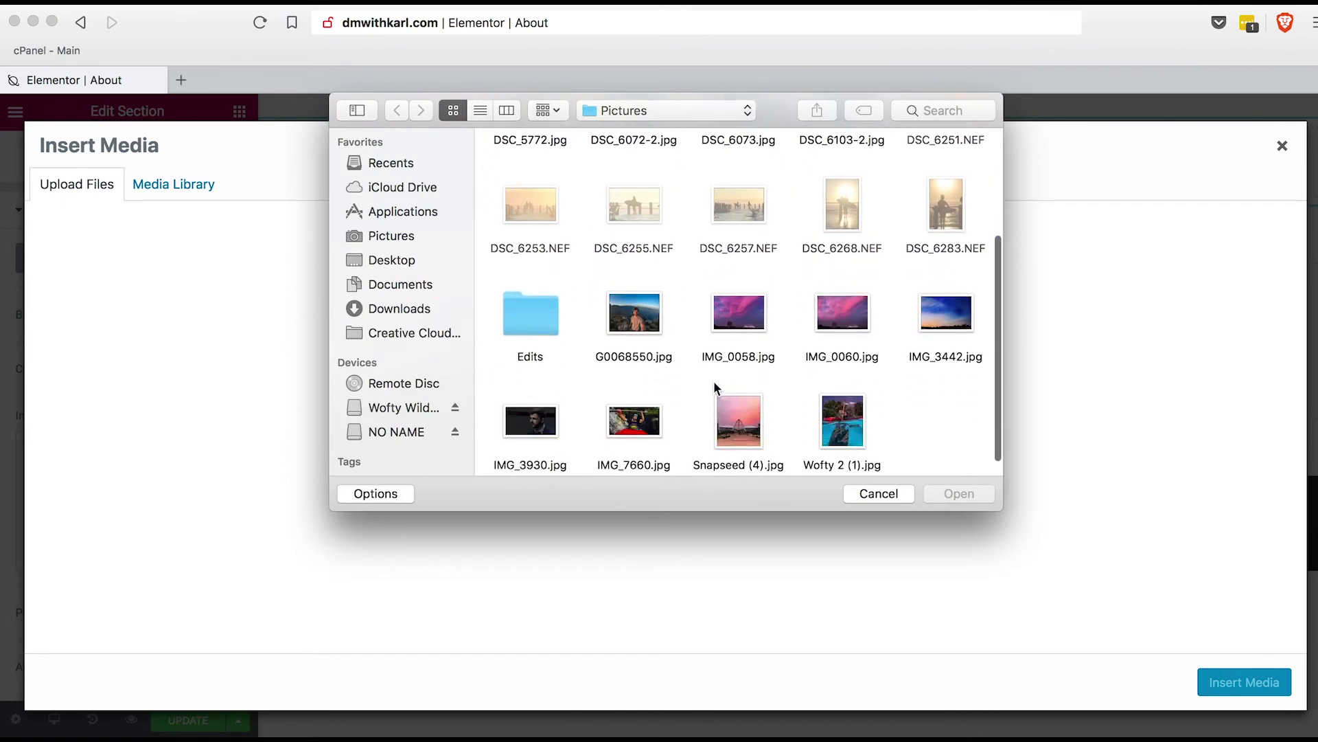
pyautogui.click(648, 302)
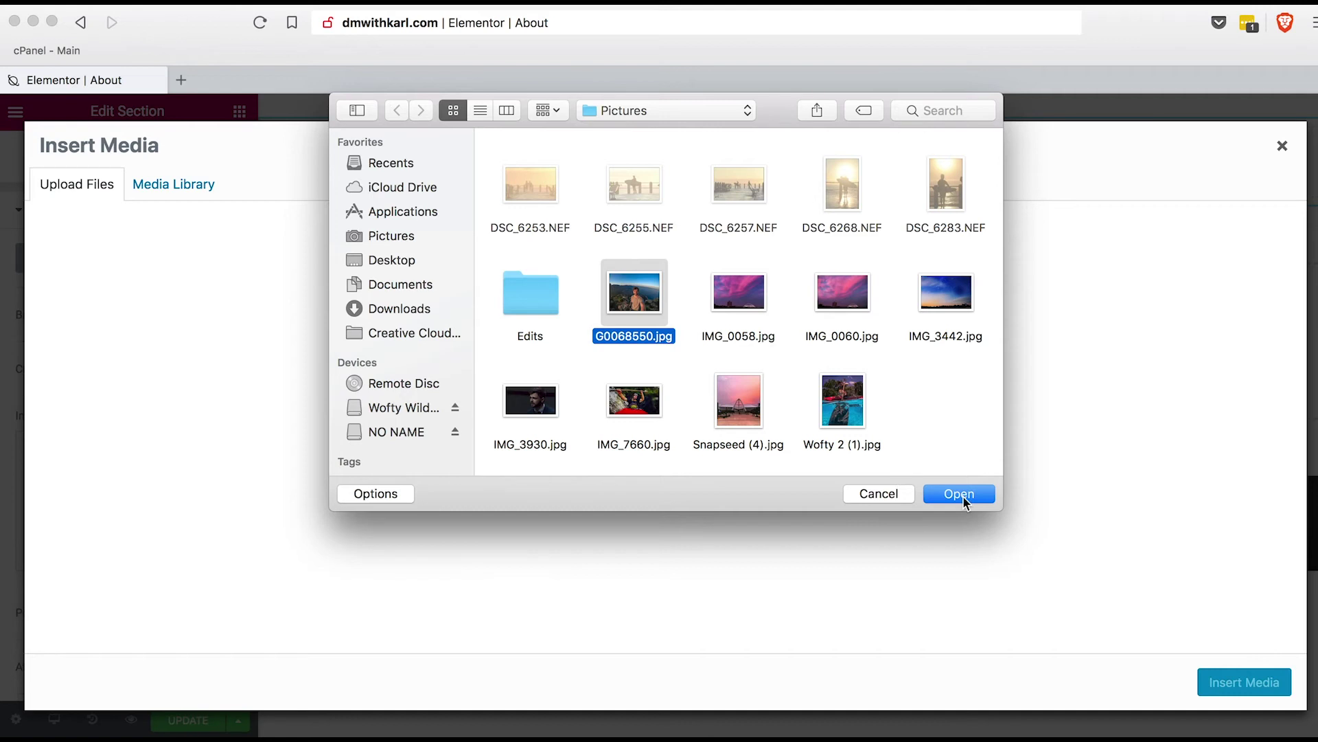
pyautogui.click(960, 494)
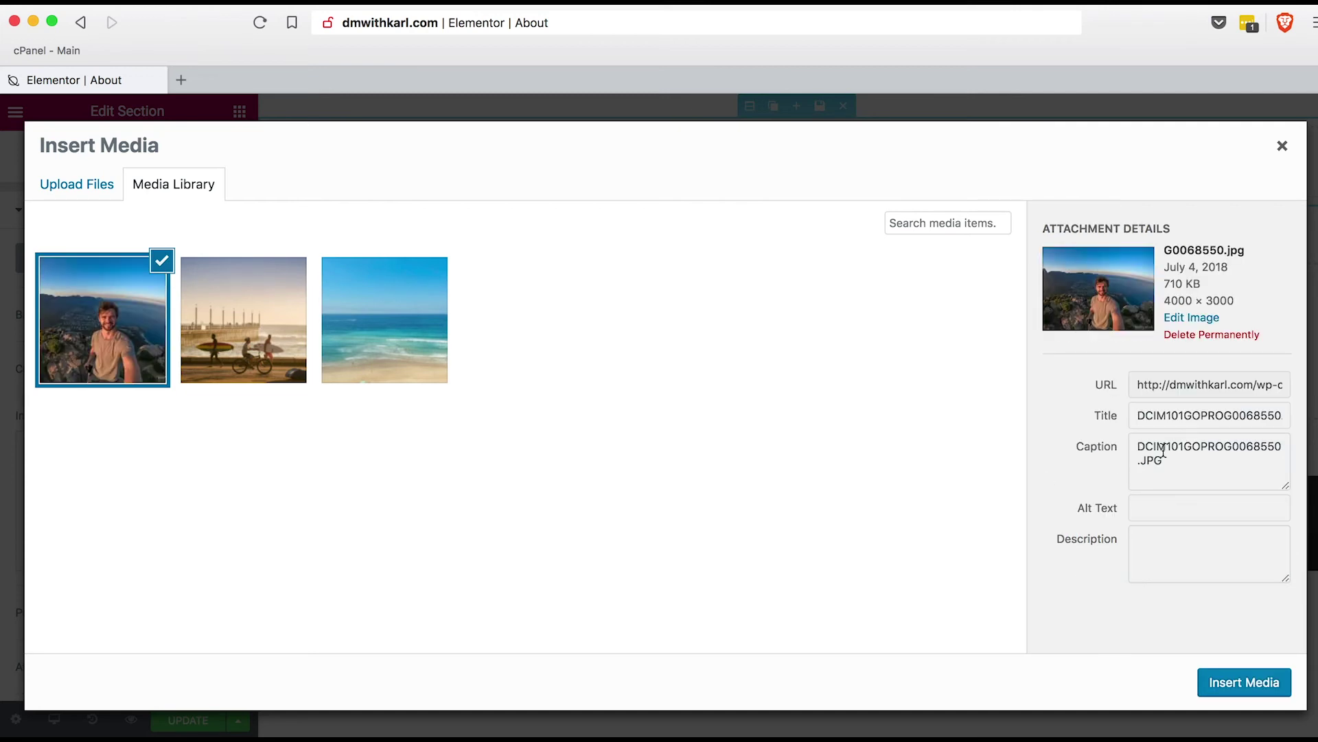
# Retitle the uploaded photo 'DMwithKarl profile'
pyautogui.moveTo(1139, 416); pyautogui.dragTo(1261, 453)
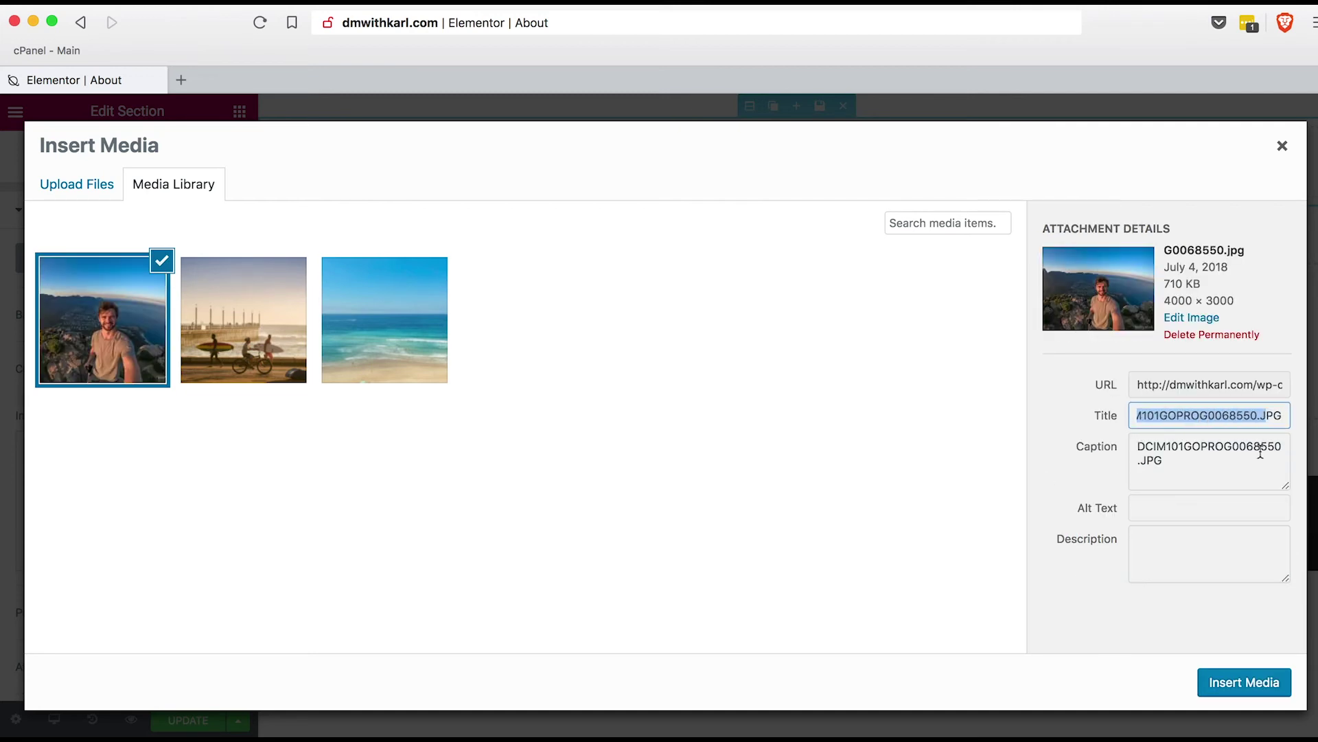
pyautogui.write('DM')
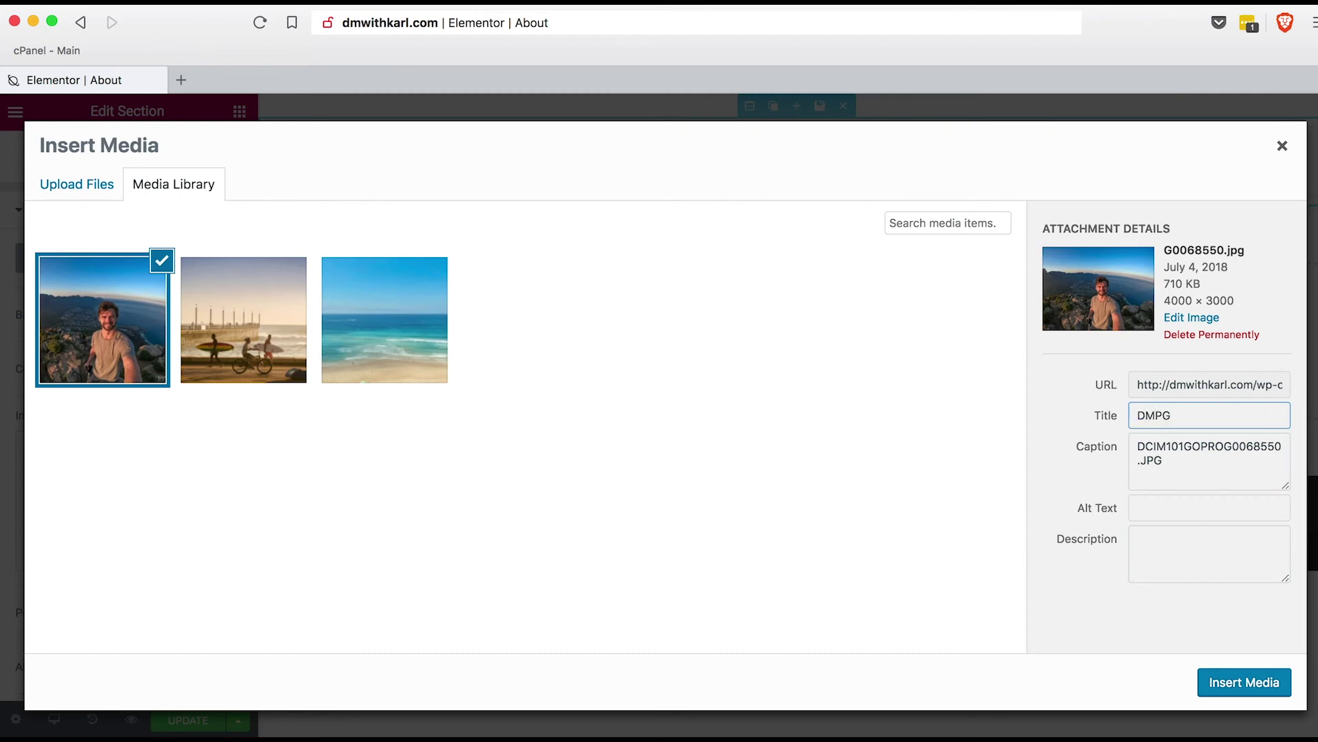
pyautogui.press('BackSpace')
pyautogui.write('withKarl profile')
# Copy the title into Alt Text, clear the caption, and insert the photo as section background
pyautogui.moveTo(1243, 410); pyautogui.dragTo(1108, 413)
pyautogui.press('super+c')
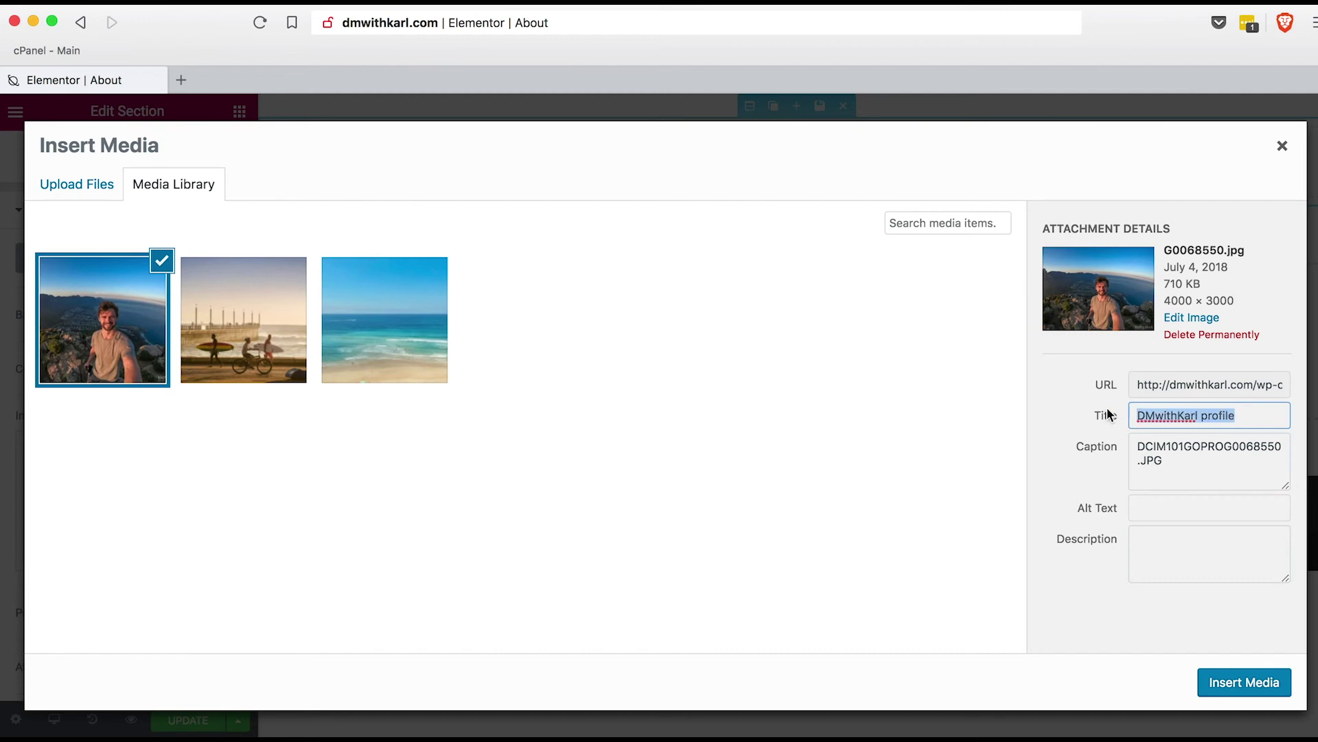
pyautogui.click(1142, 509)
pyautogui.press('super+v')
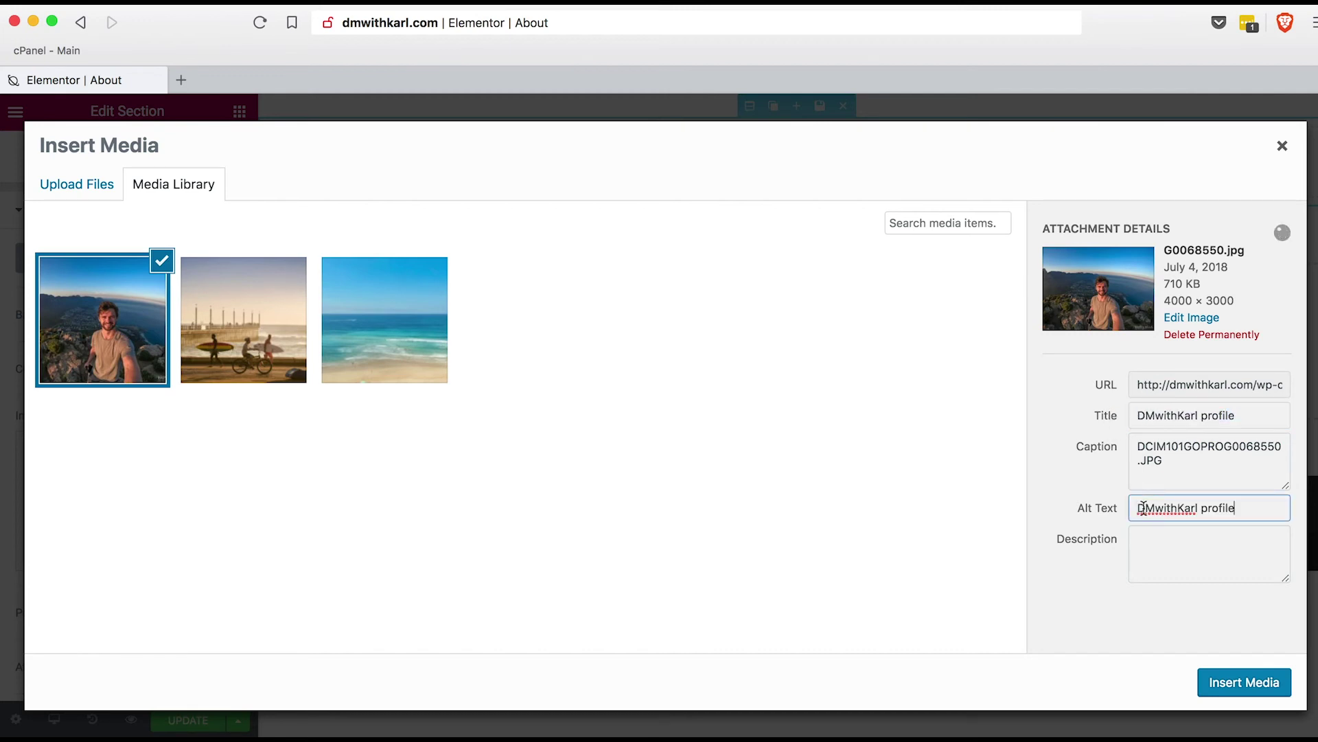
pyautogui.moveTo(1186, 479); pyautogui.dragTo(1123, 443)
pyautogui.press('BackSpace')
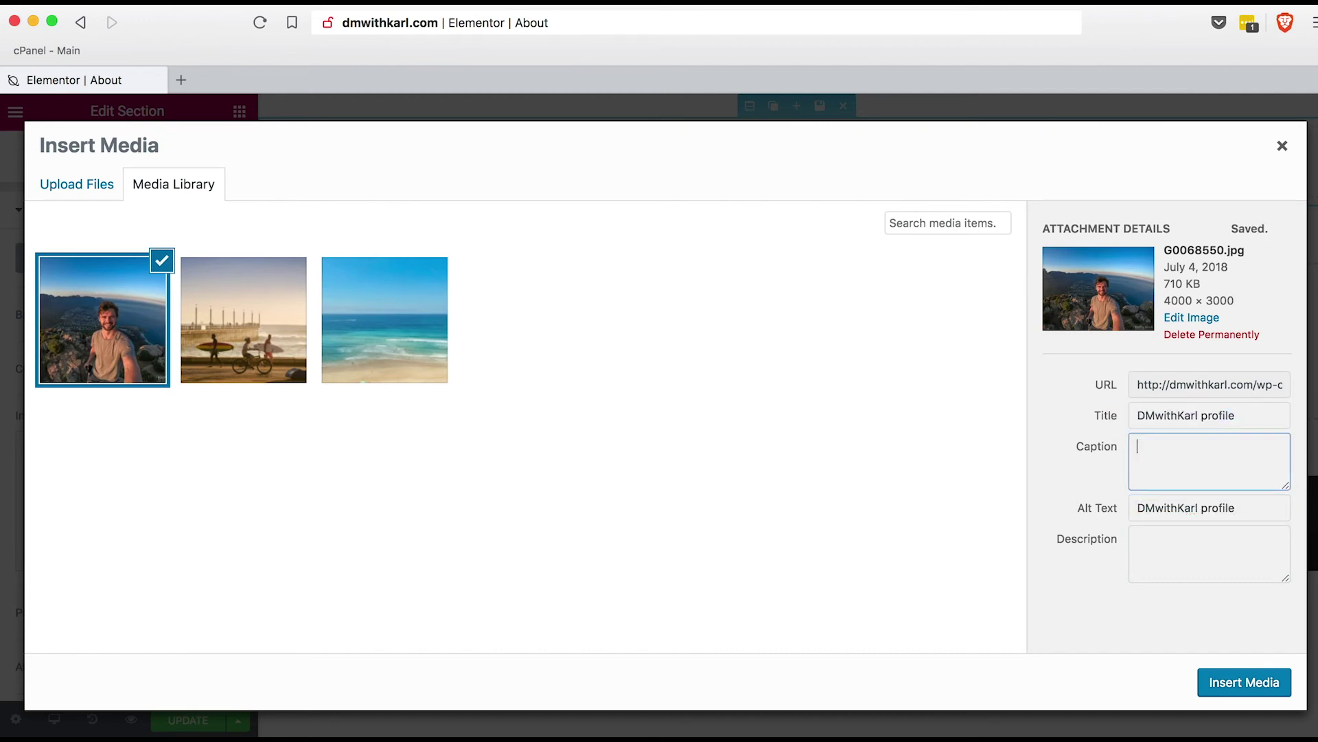
pyautogui.click(1228, 687)
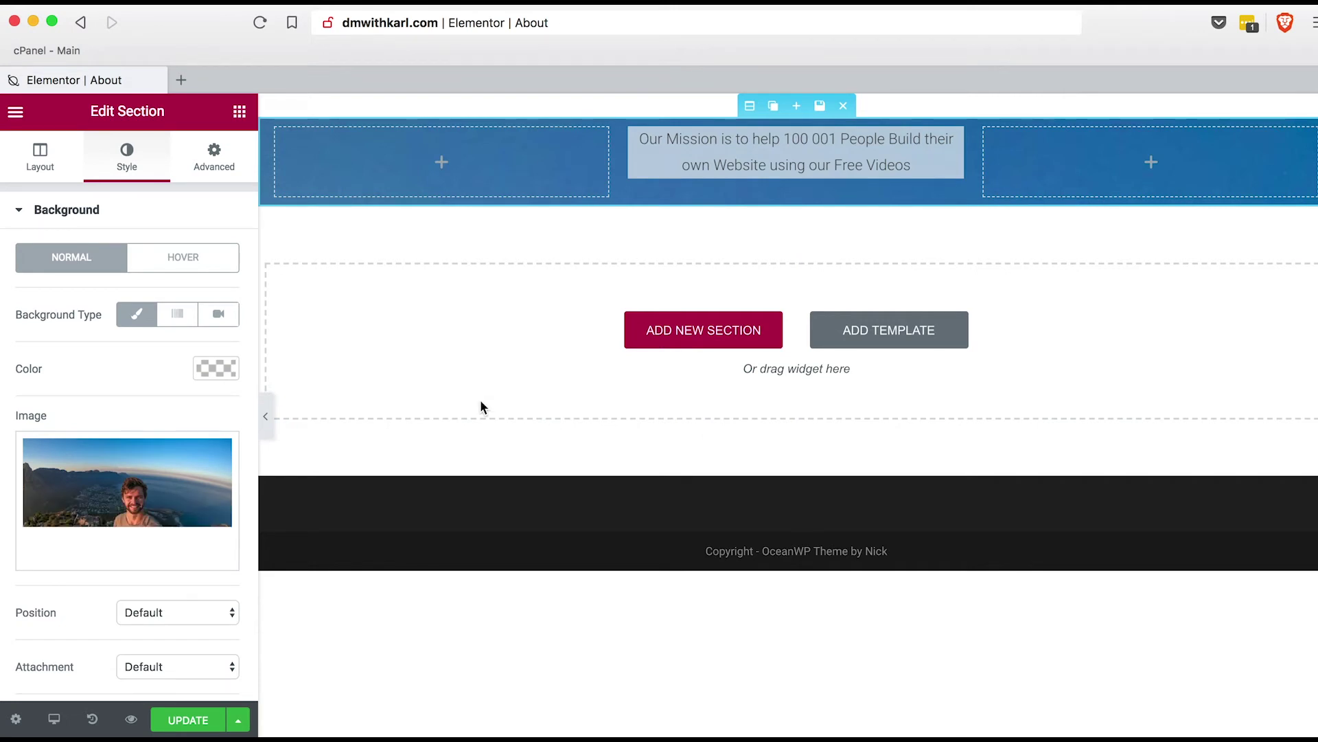
# Add a Heading reading 'DM with Karl' to the middle column and center it
pyautogui.click(239, 111)
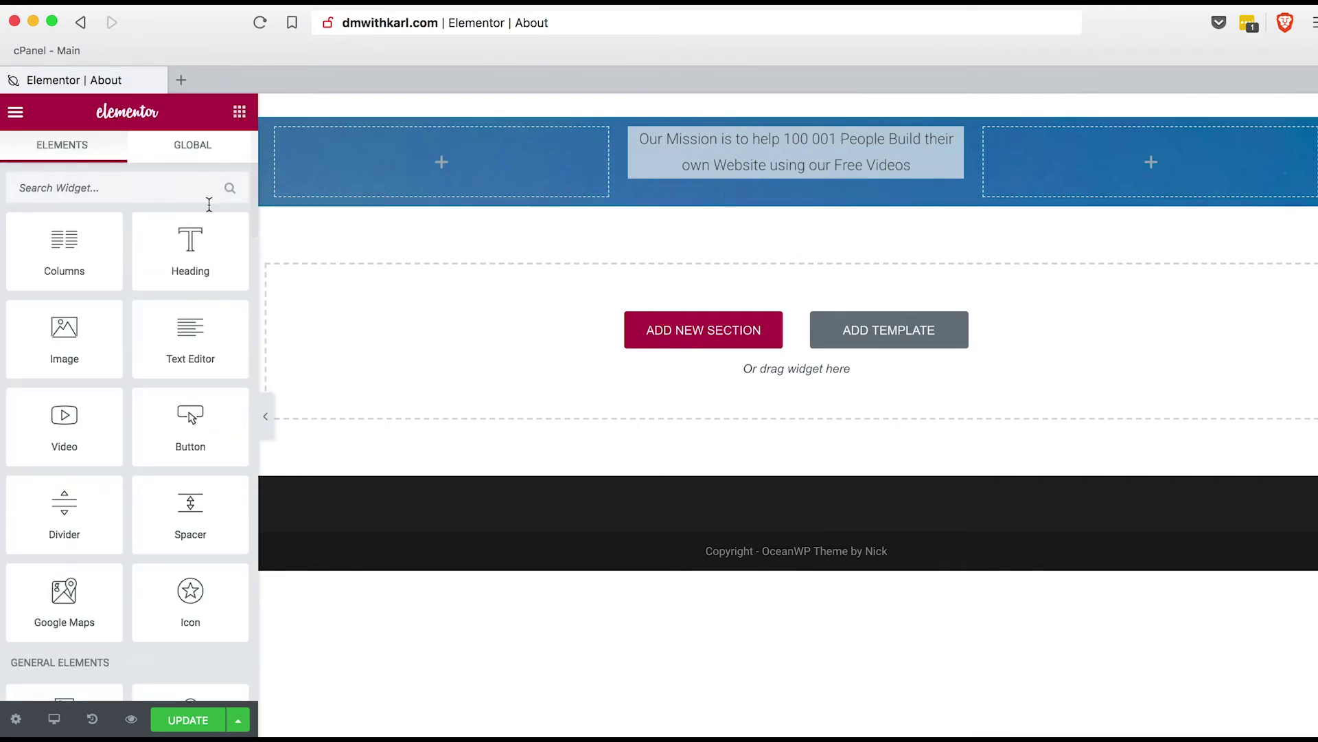
pyautogui.moveTo(190, 251); pyautogui.dragTo(757, 130)
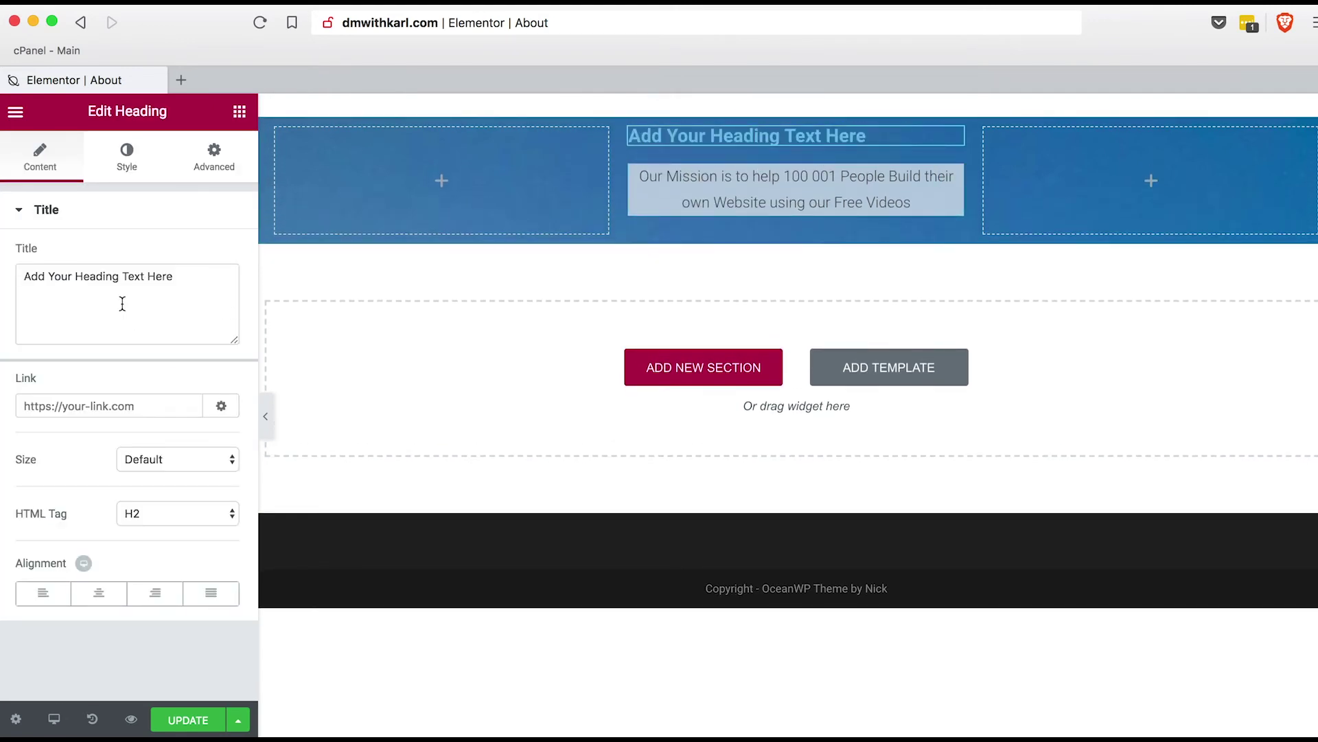
pyautogui.moveTo(199, 278); pyautogui.dragTo(4, 286)
pyautogui.write('DM')
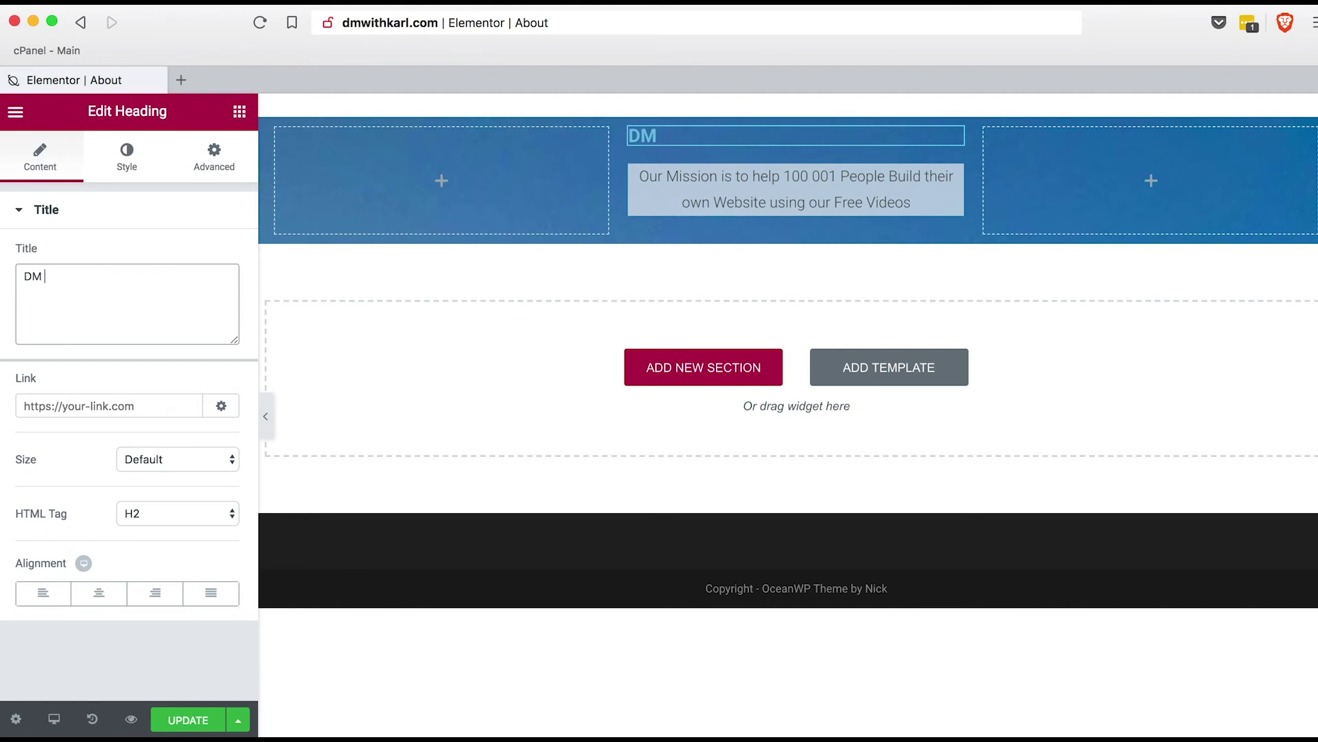
pyautogui.write(' with Karl')
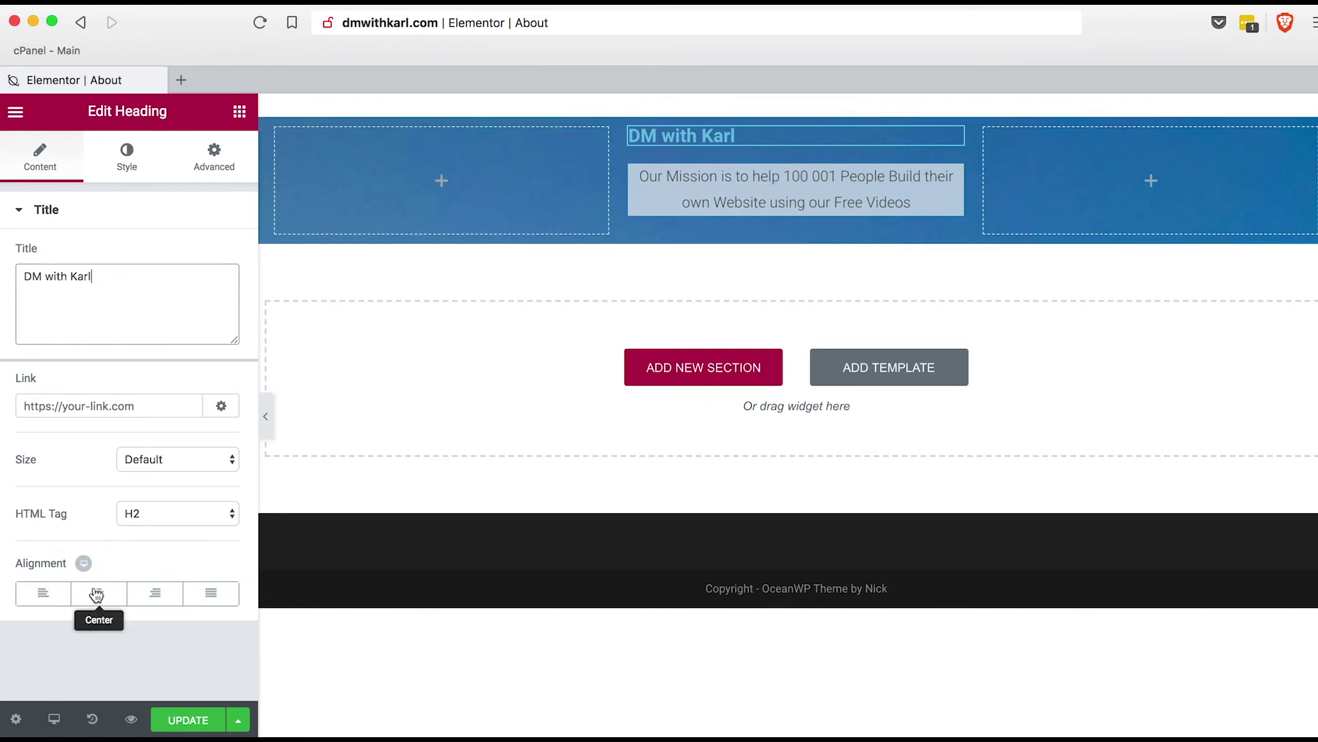
pyautogui.click(99, 592)
# Copy the #494949 hex colour from the mission text's colour settings
pyautogui.click(819, 197)
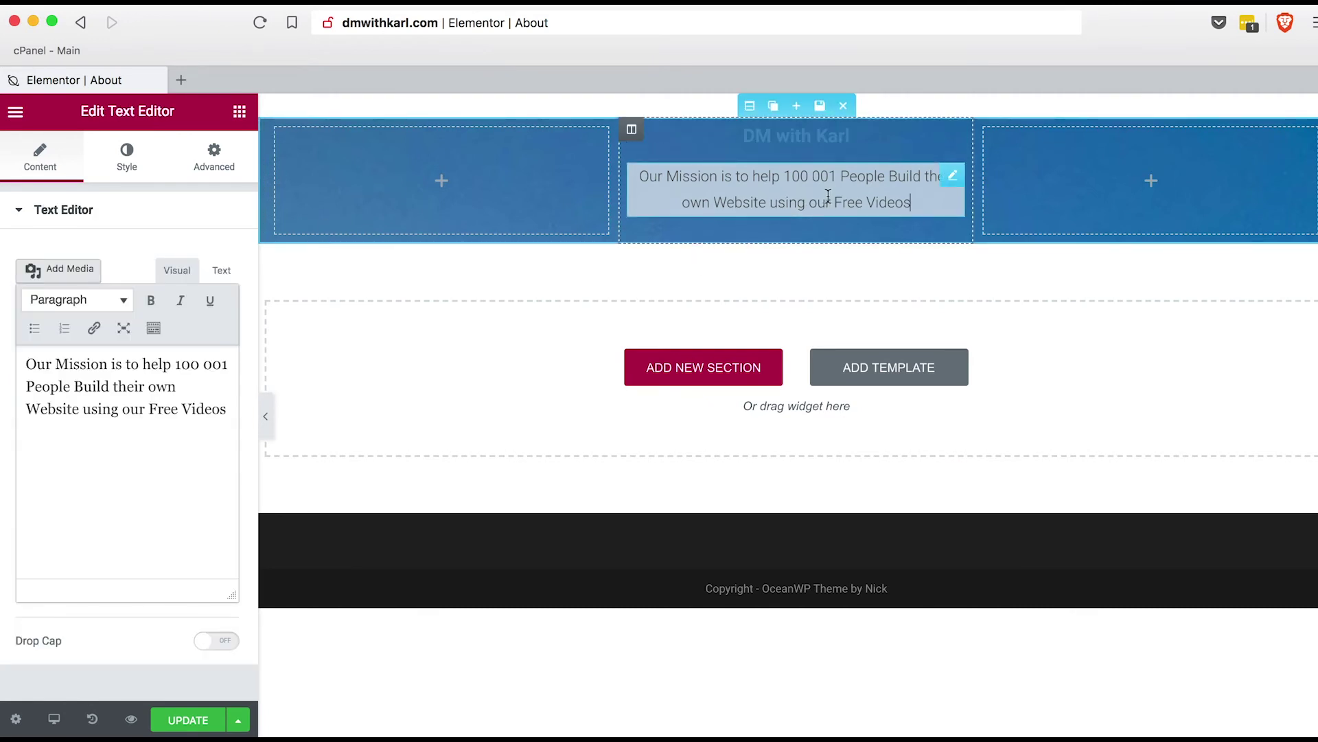
pyautogui.click(137, 156)
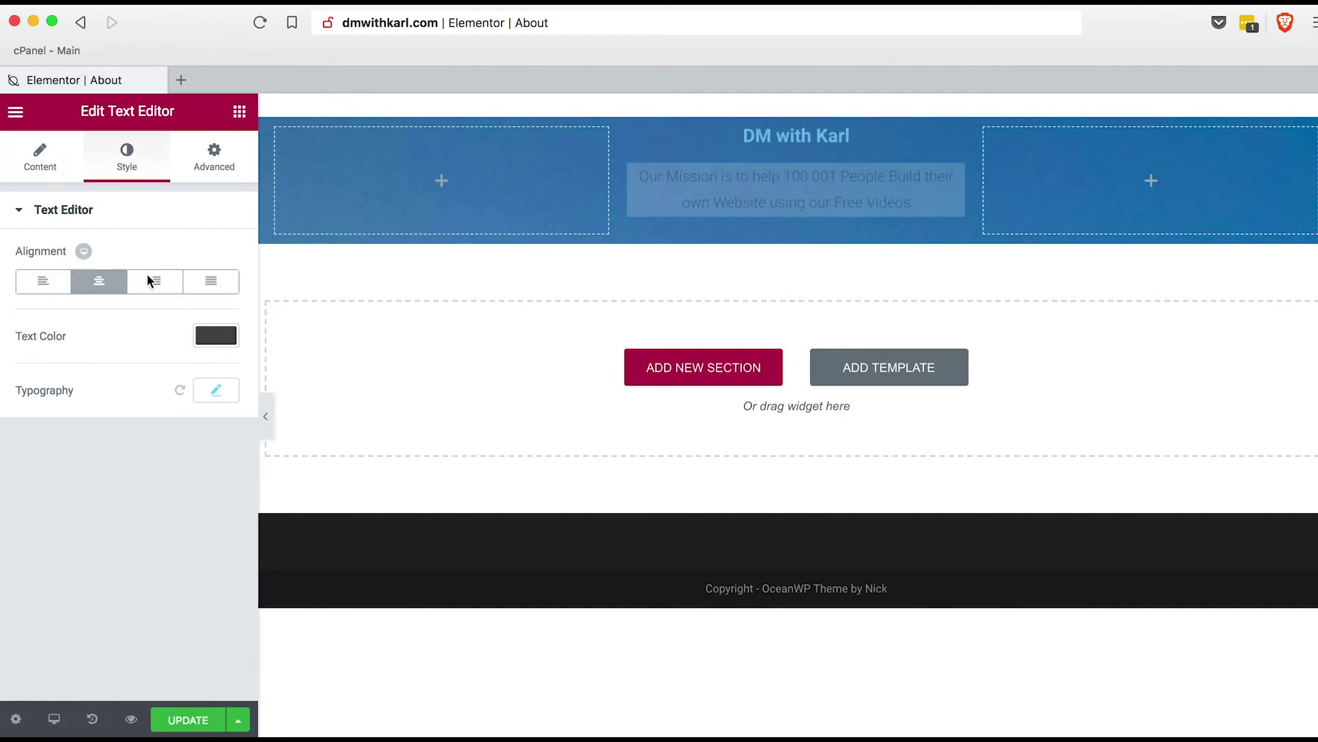
pyautogui.click(215, 334)
pyautogui.moveTo(89, 334); pyautogui.dragTo(2, 343)
pyautogui.press('super+c')
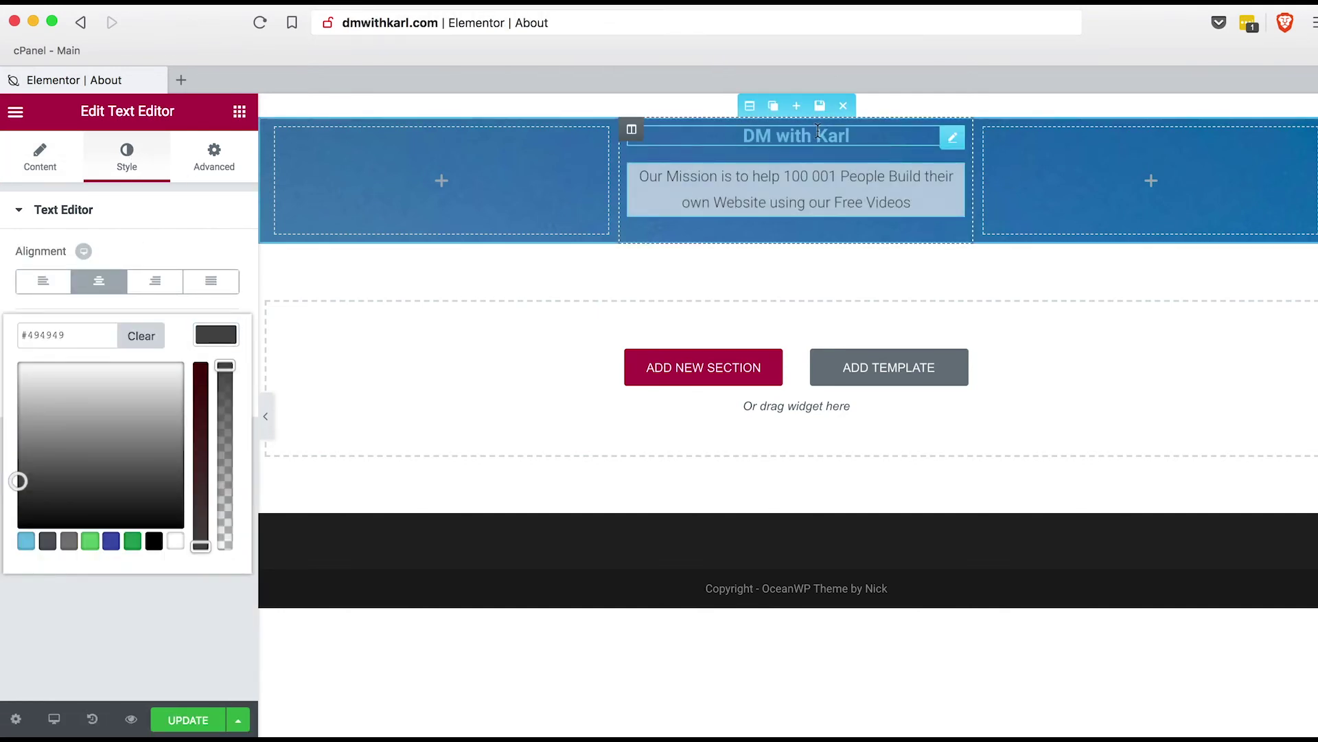
# Paste #494949 as the DM with Karl heading's text colour
pyautogui.click(845, 136)
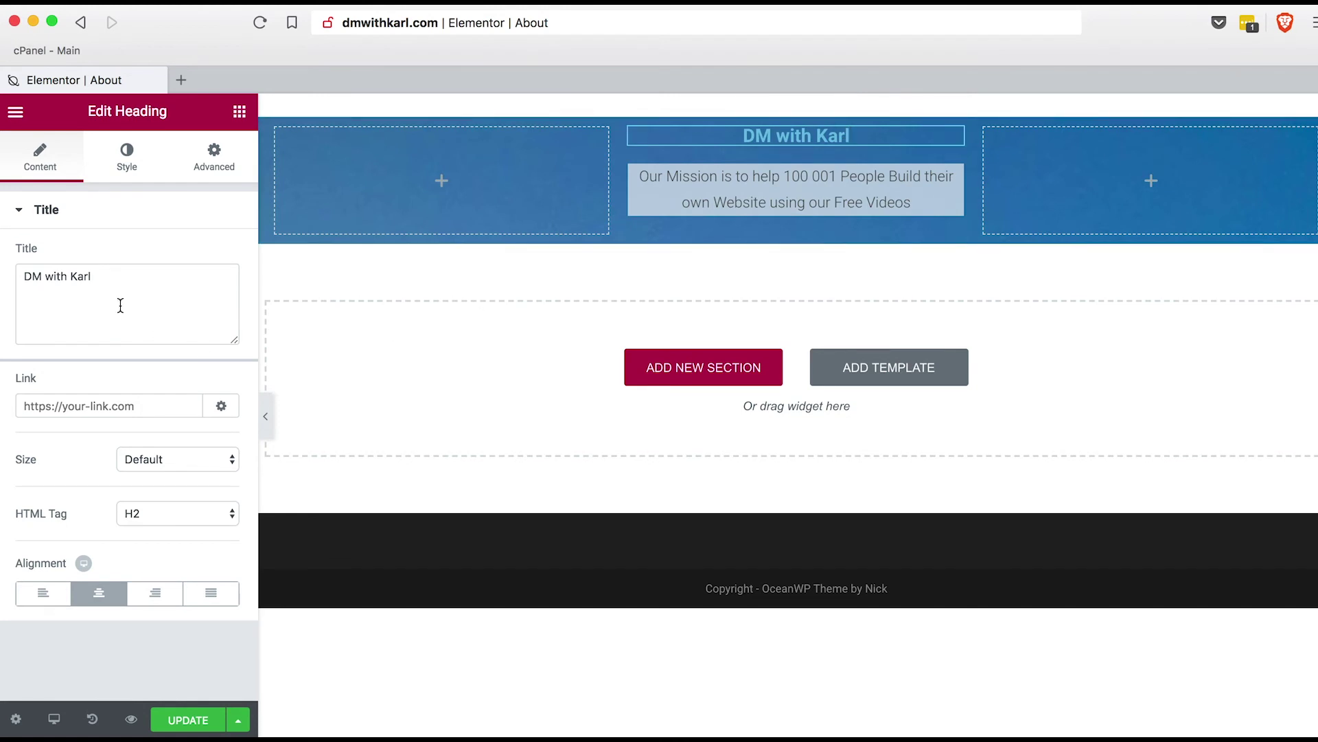
pyautogui.click(132, 159)
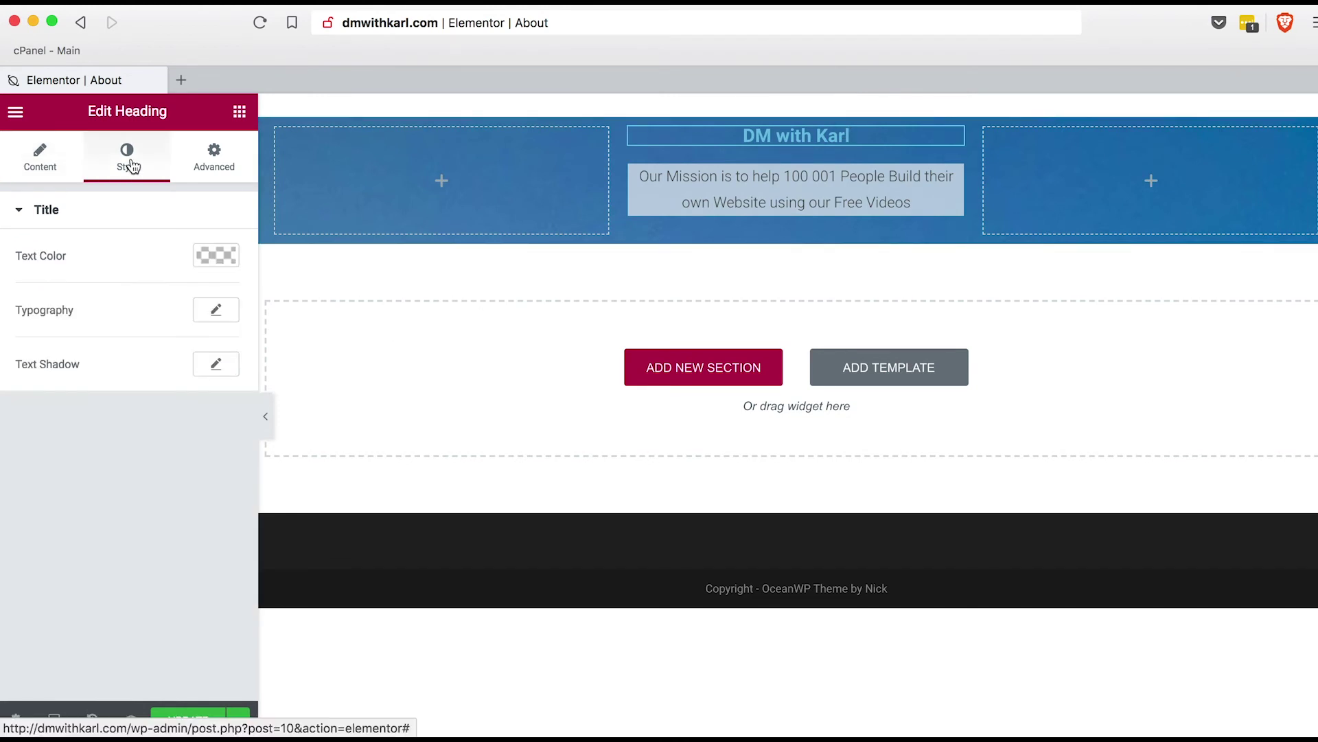
pyautogui.click(218, 257)
pyautogui.click(69, 256)
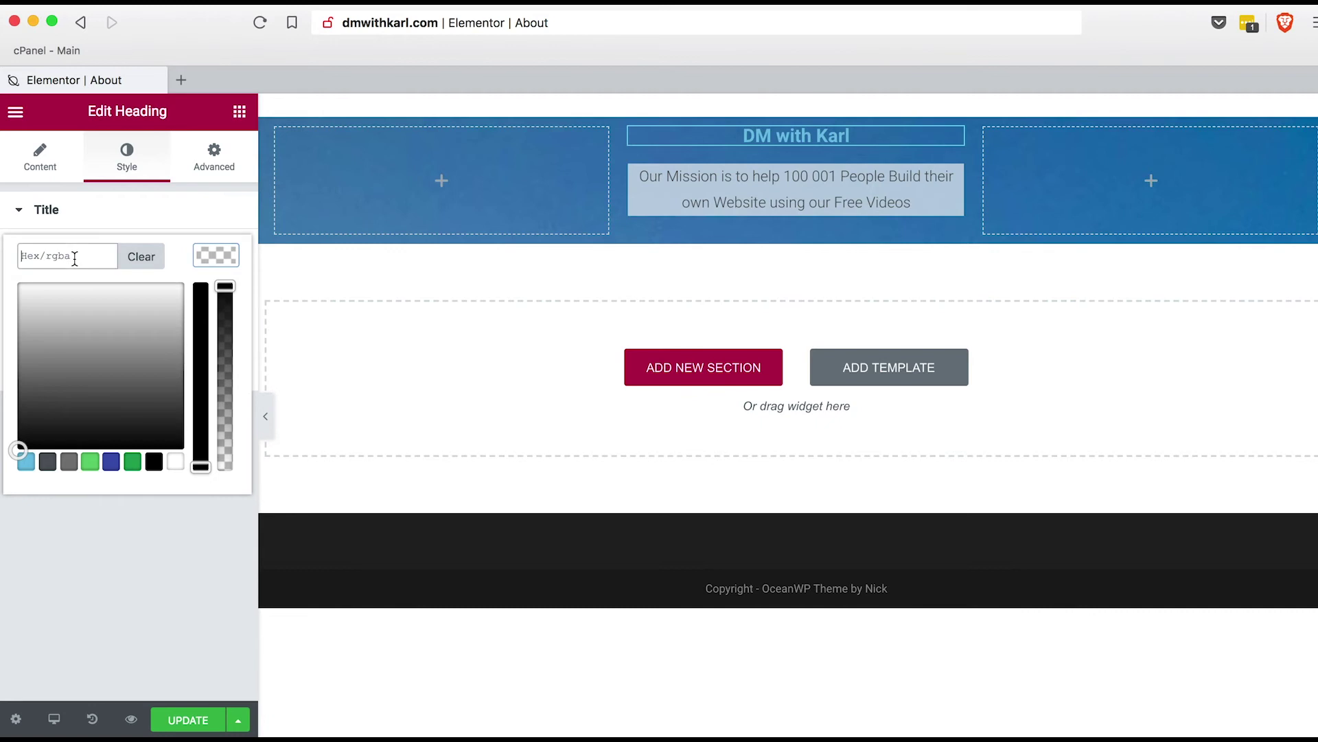
pyautogui.press('super+v')
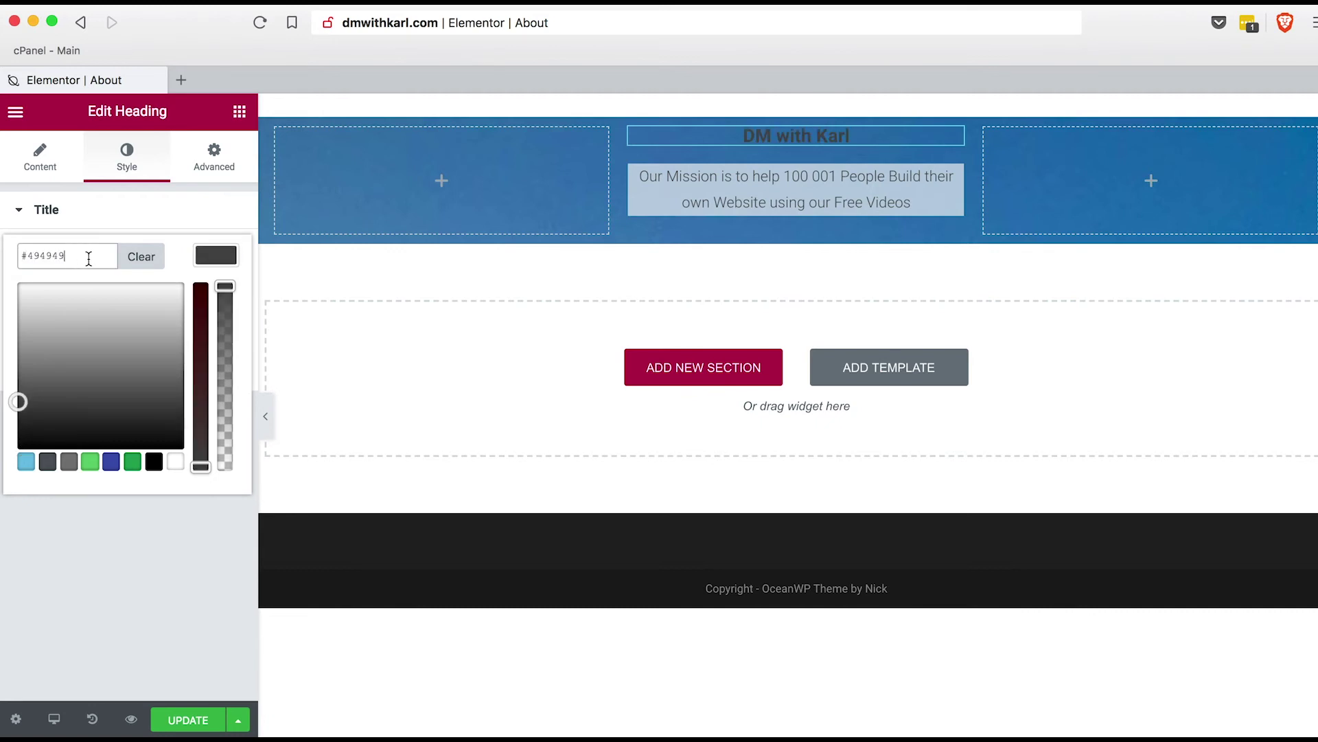
pyautogui.click(220, 255)
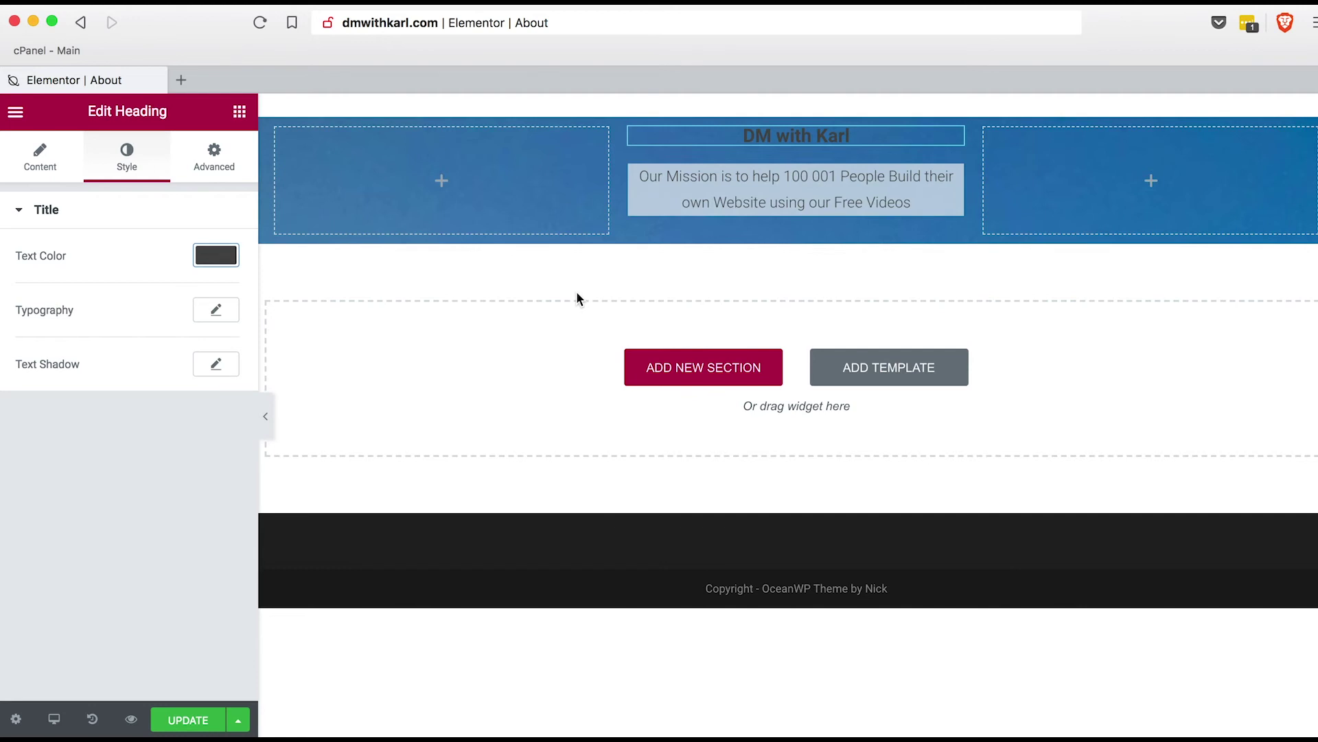
pyautogui.click(643, 175)
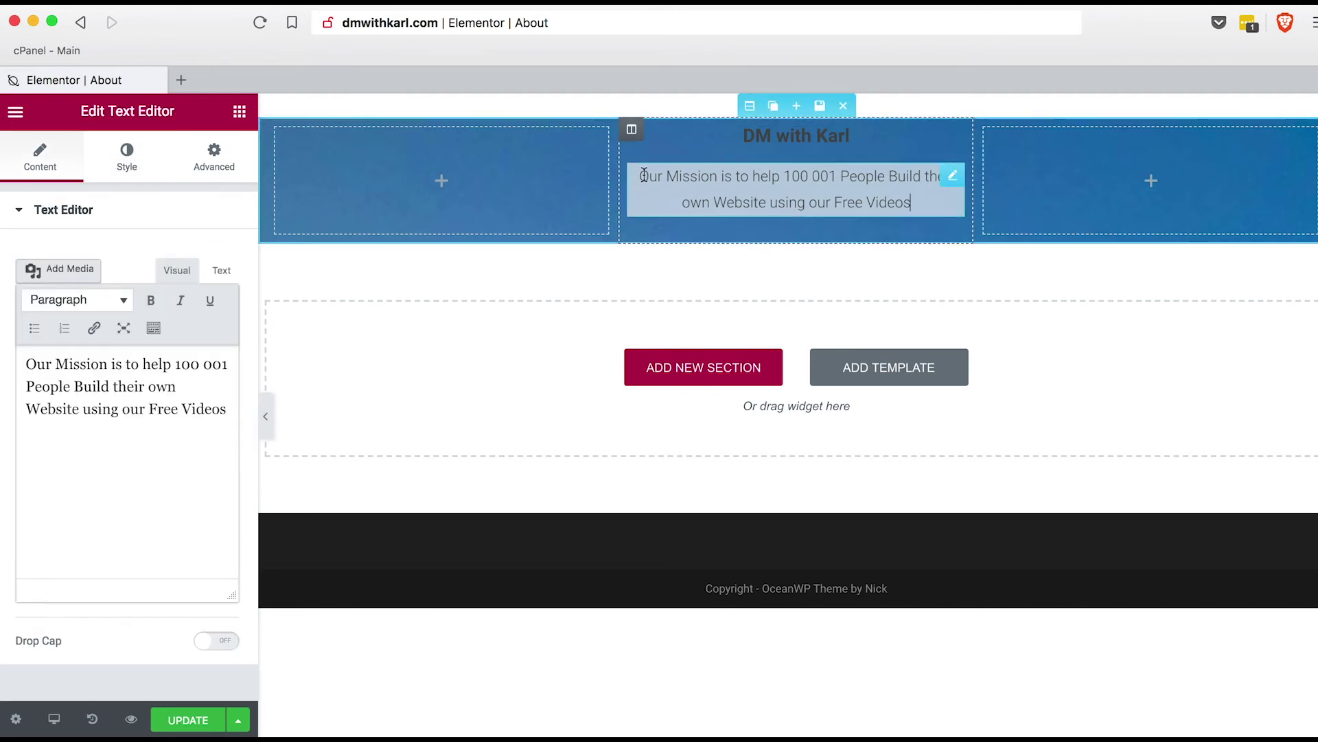
# Delete the heading widget and type 'DM with Karl' on its own line above the mission sentence
pyautogui.click(788, 133)
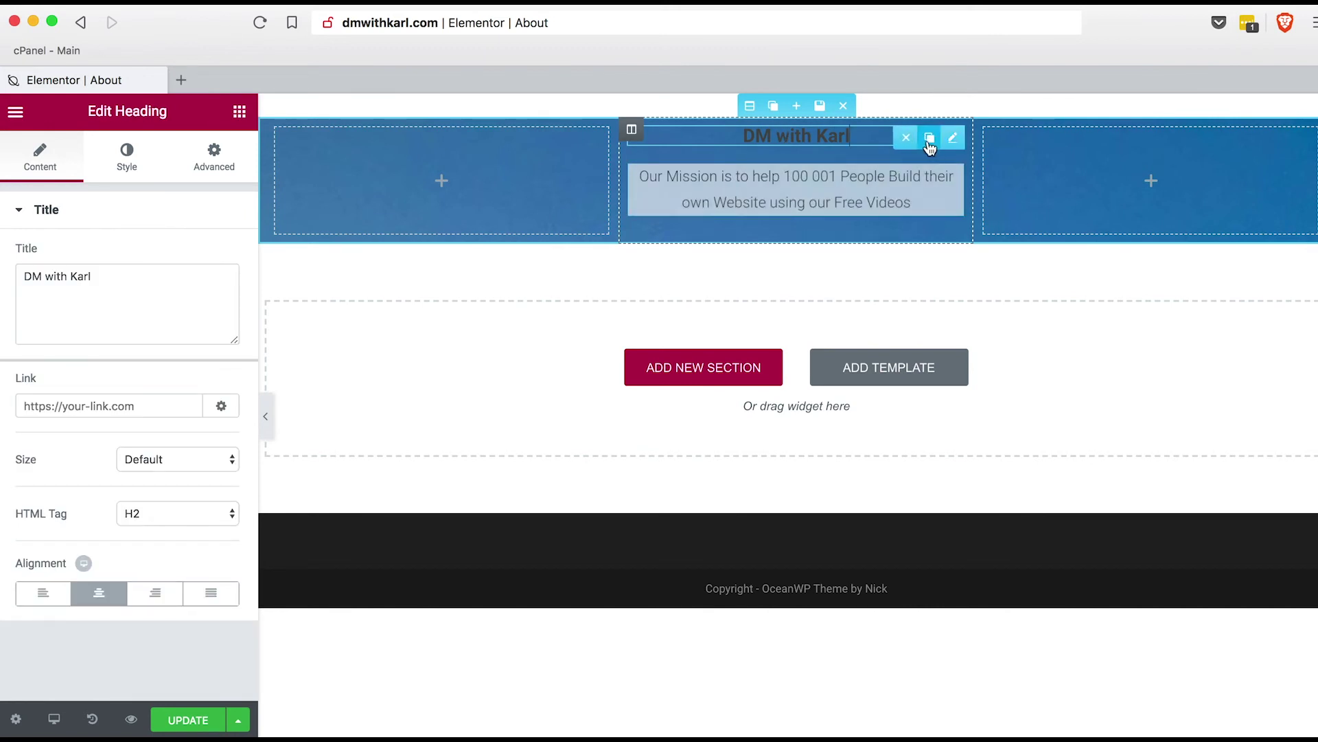
pyautogui.click(905, 138)
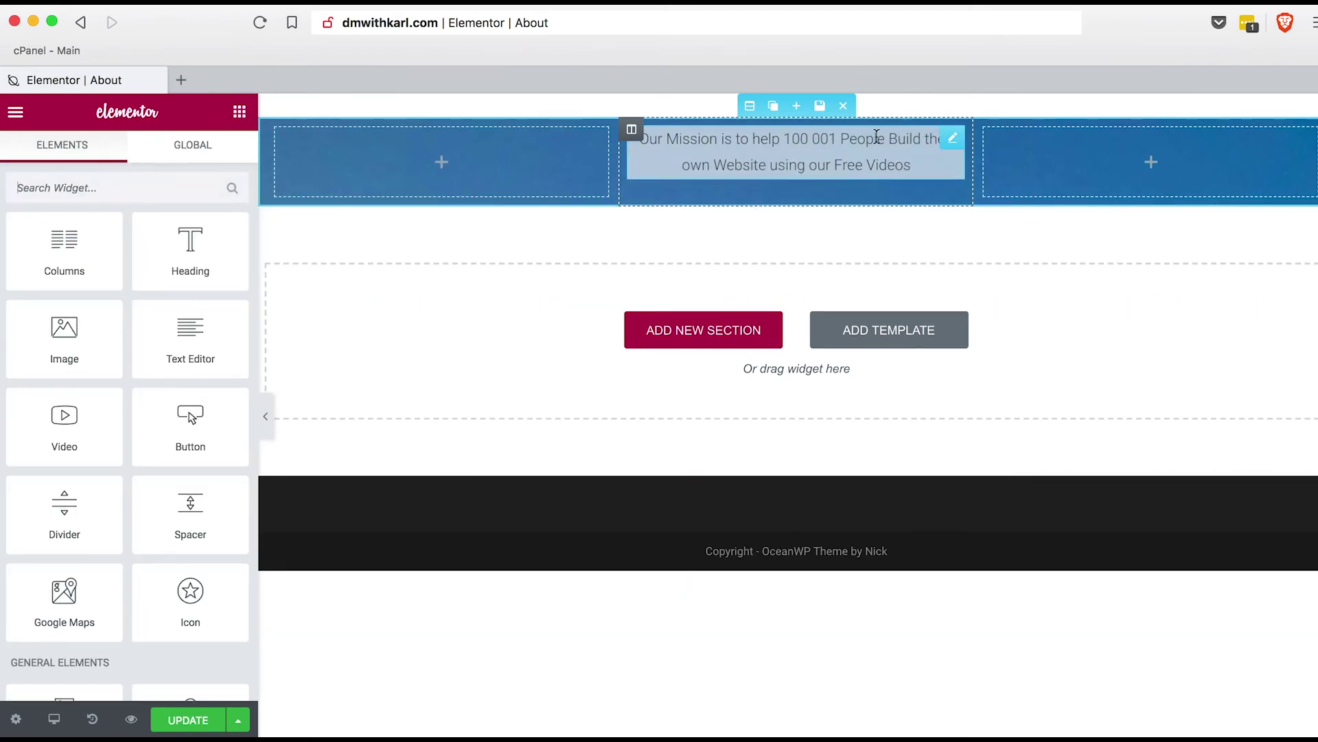
pyautogui.click(647, 152)
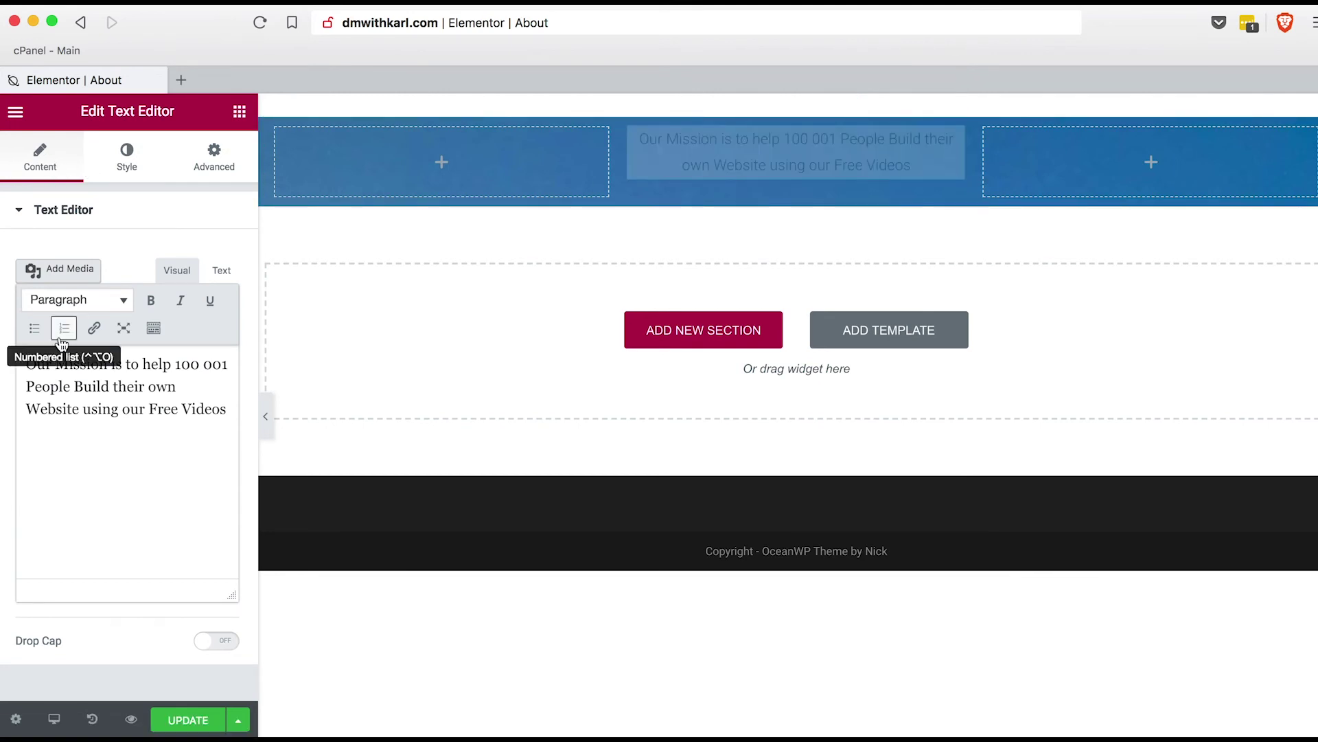
pyautogui.click(32, 357)
pyautogui.click(28, 362)
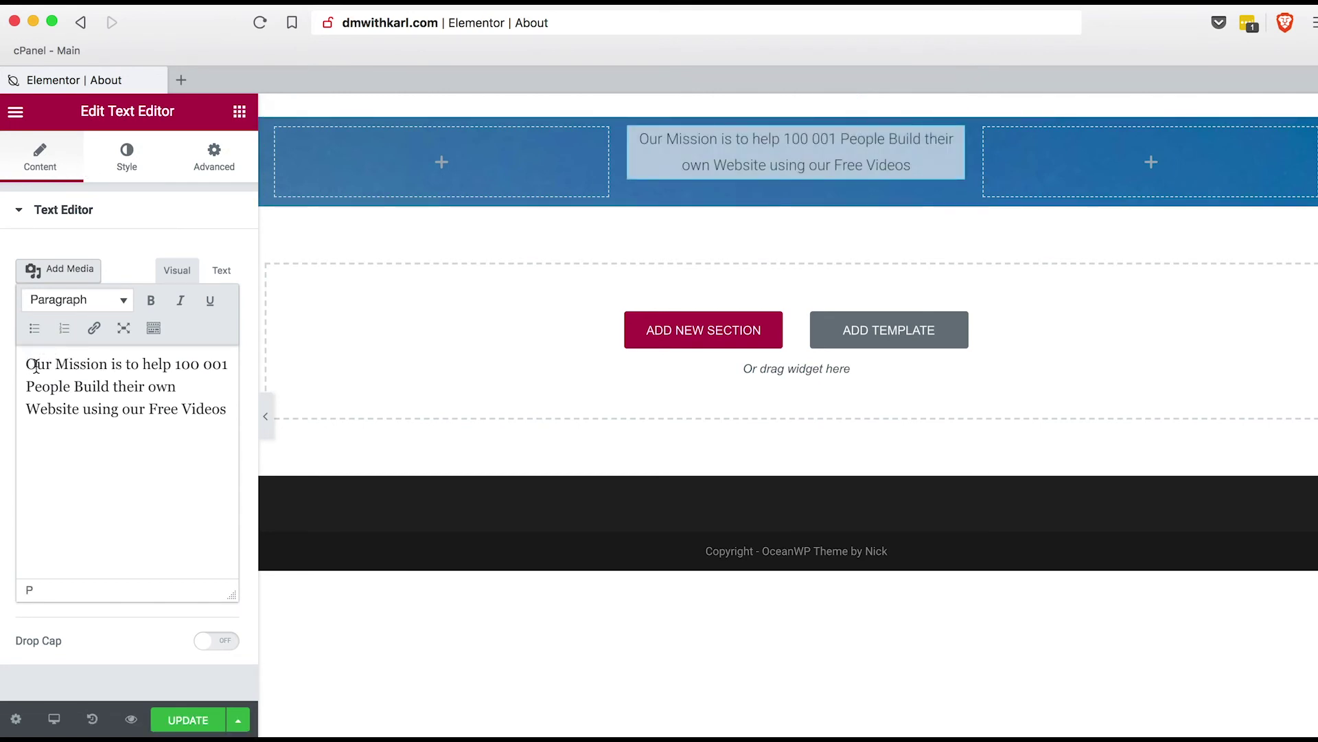
pyautogui.write('DM')
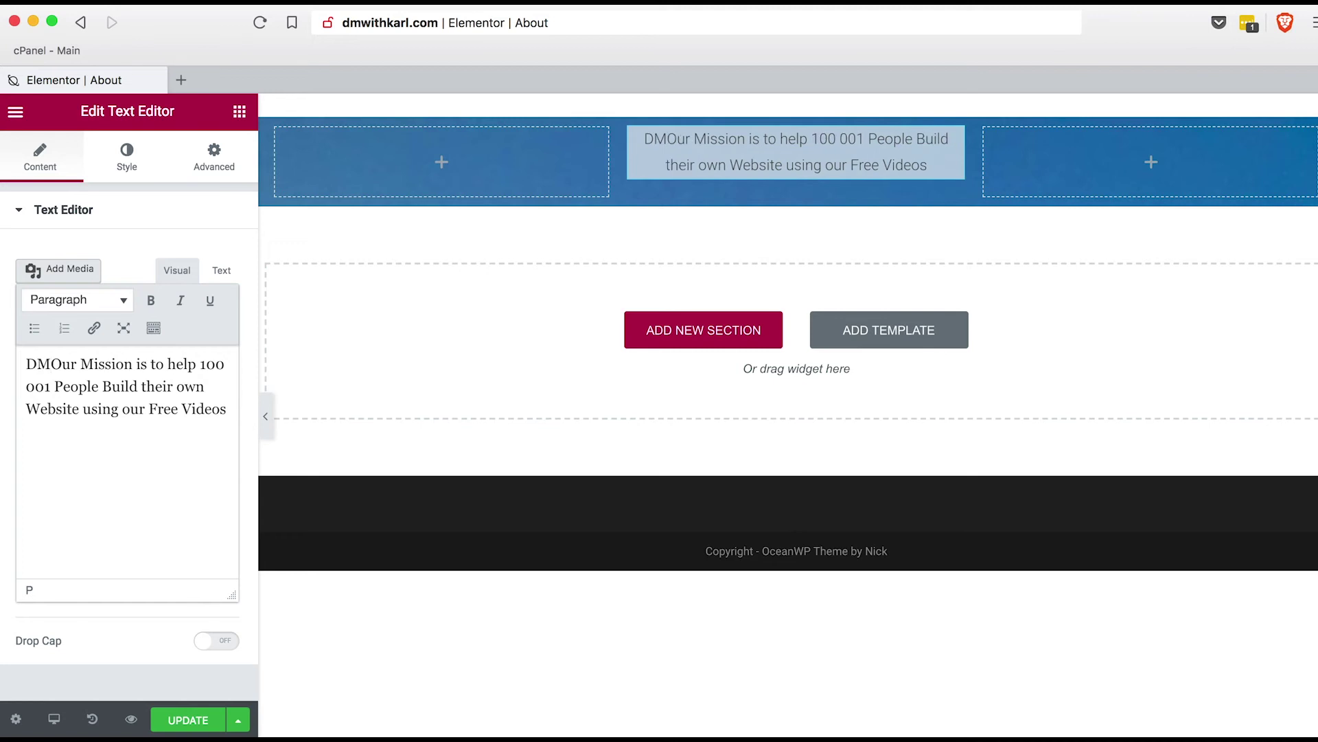
pyautogui.write(' with Karl')
pyautogui.press('Return')
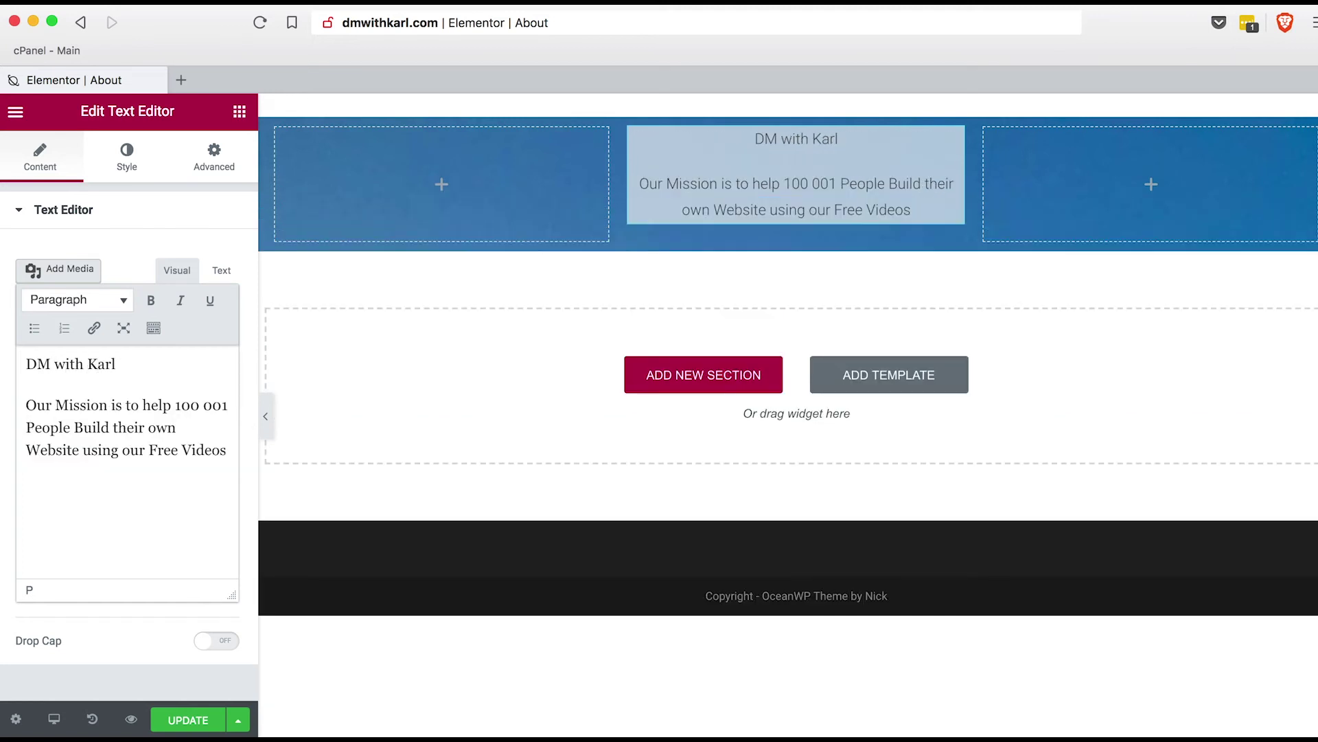
# Make the 'DM with Karl' line bold and format it as Heading 2
pyautogui.moveTo(119, 364); pyautogui.dragTo(19, 366)
pyautogui.click(151, 300)
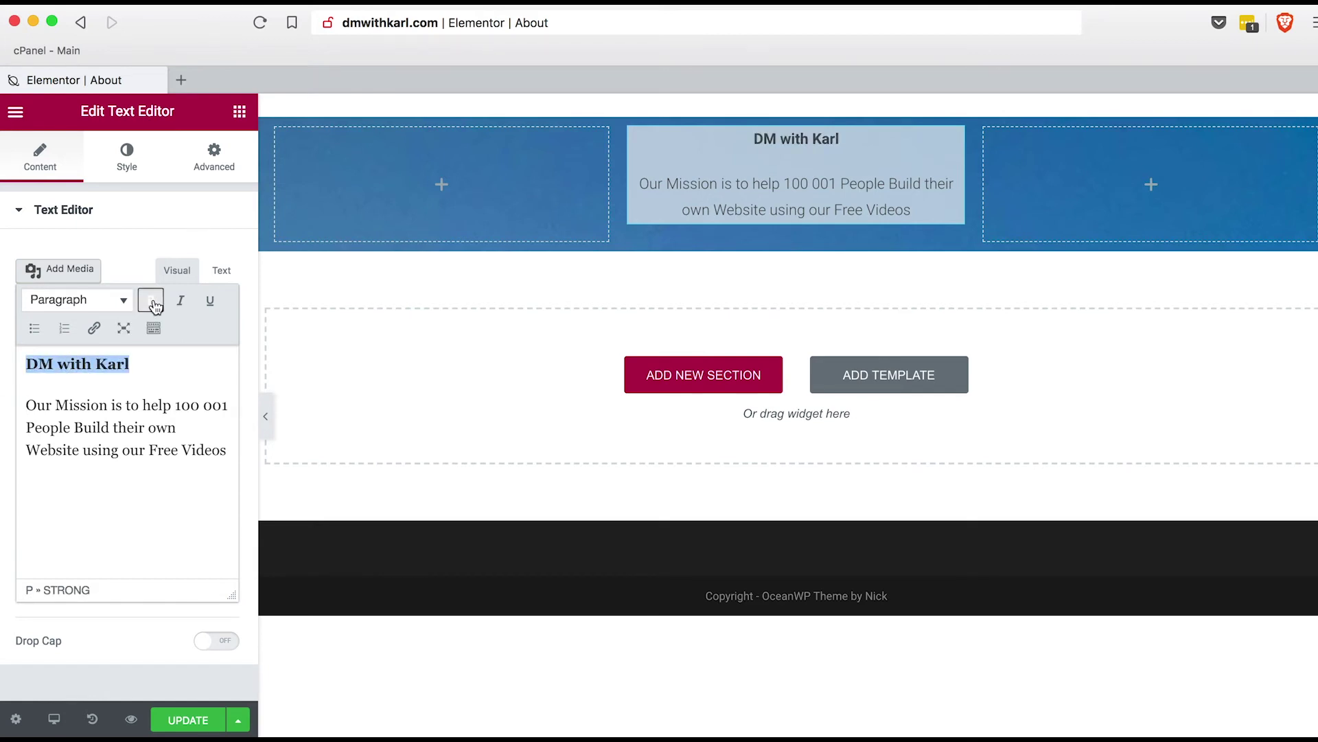
pyautogui.click(125, 302)
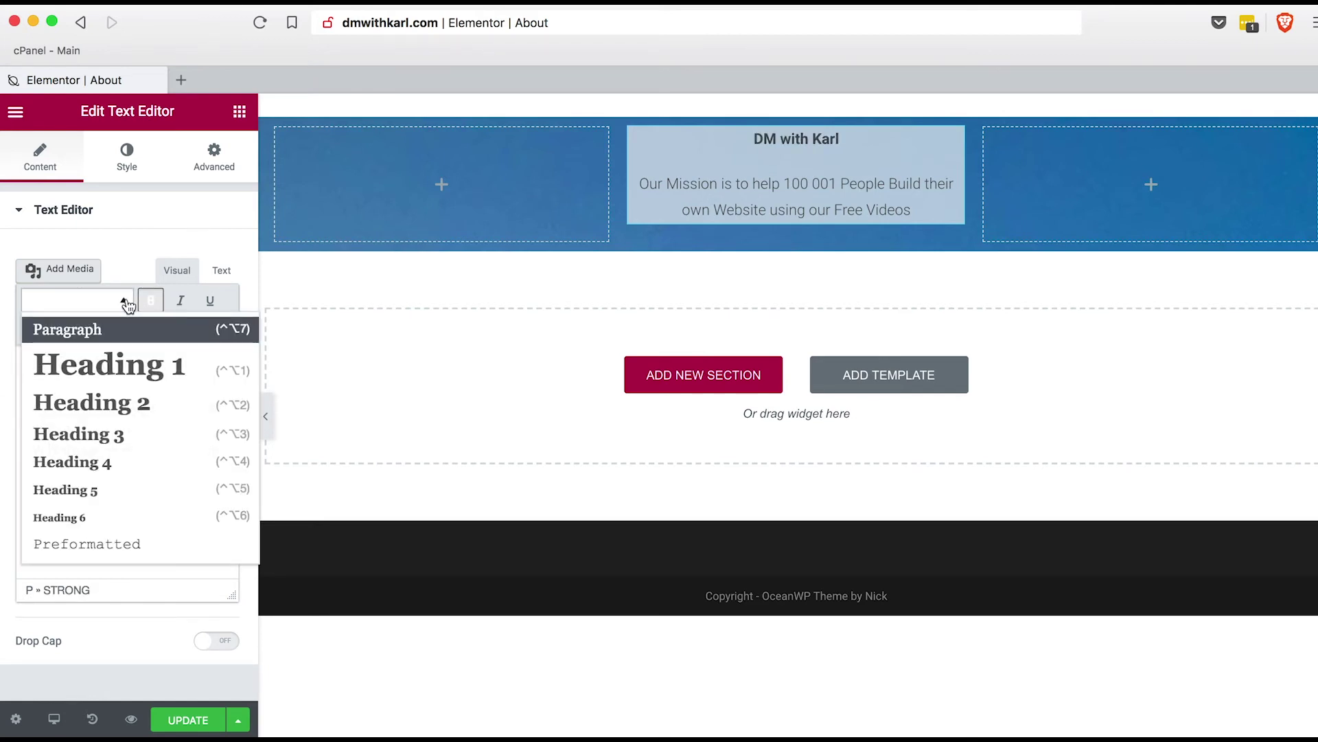
pyautogui.click(123, 403)
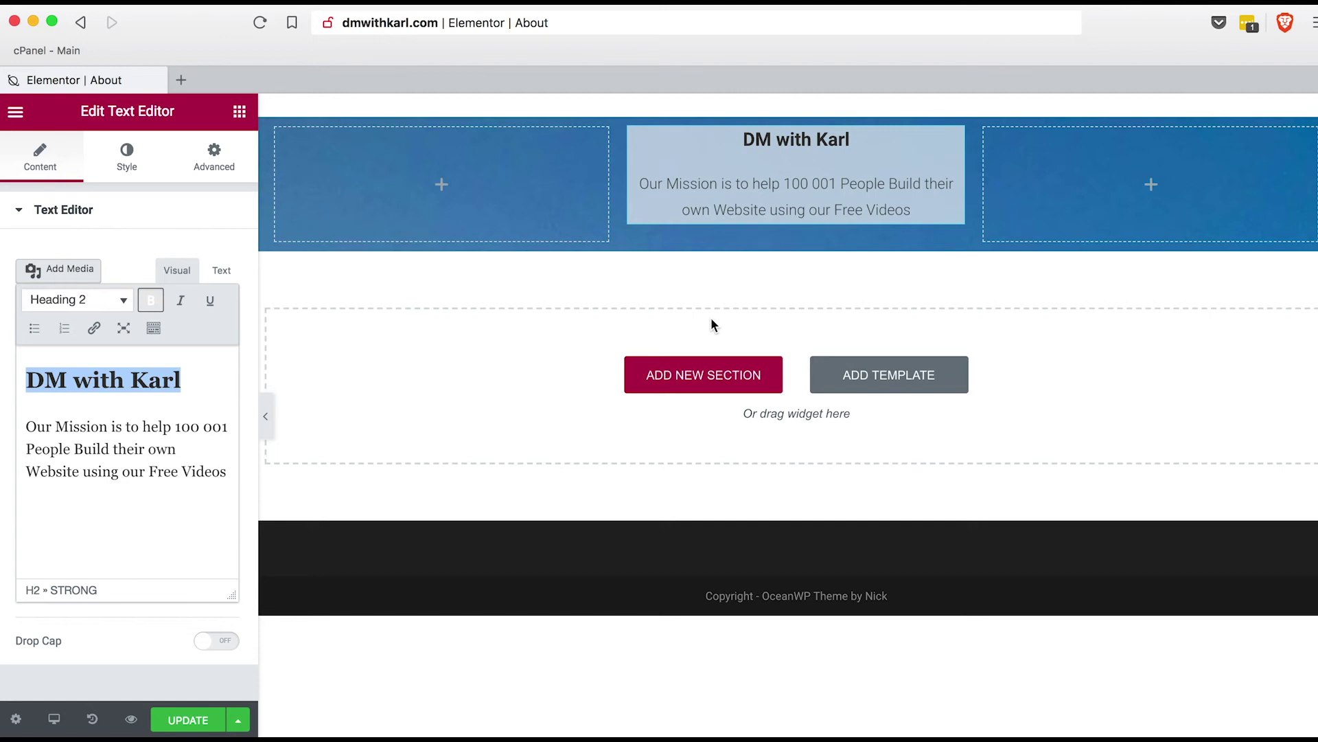
pyautogui.click(140, 168)
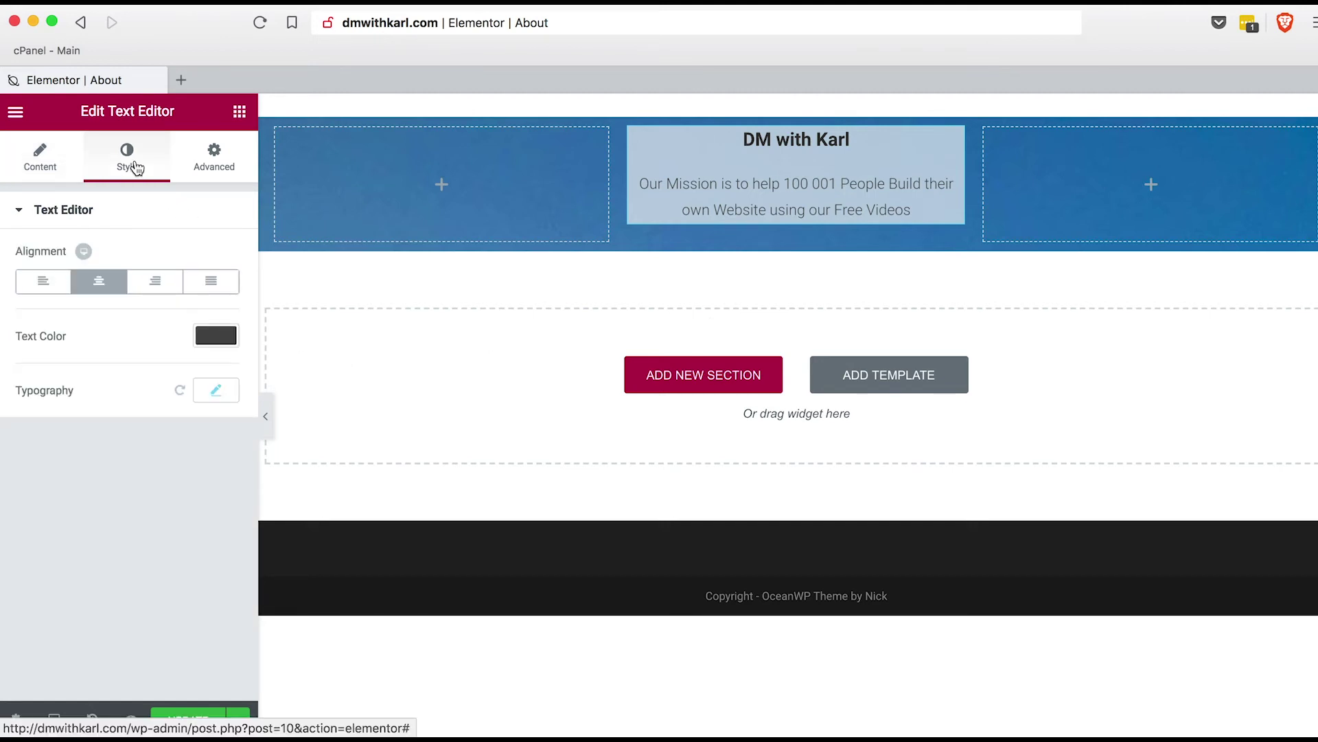
# Lower the opacity of the mission text box's light grey background colour
pyautogui.click(210, 170)
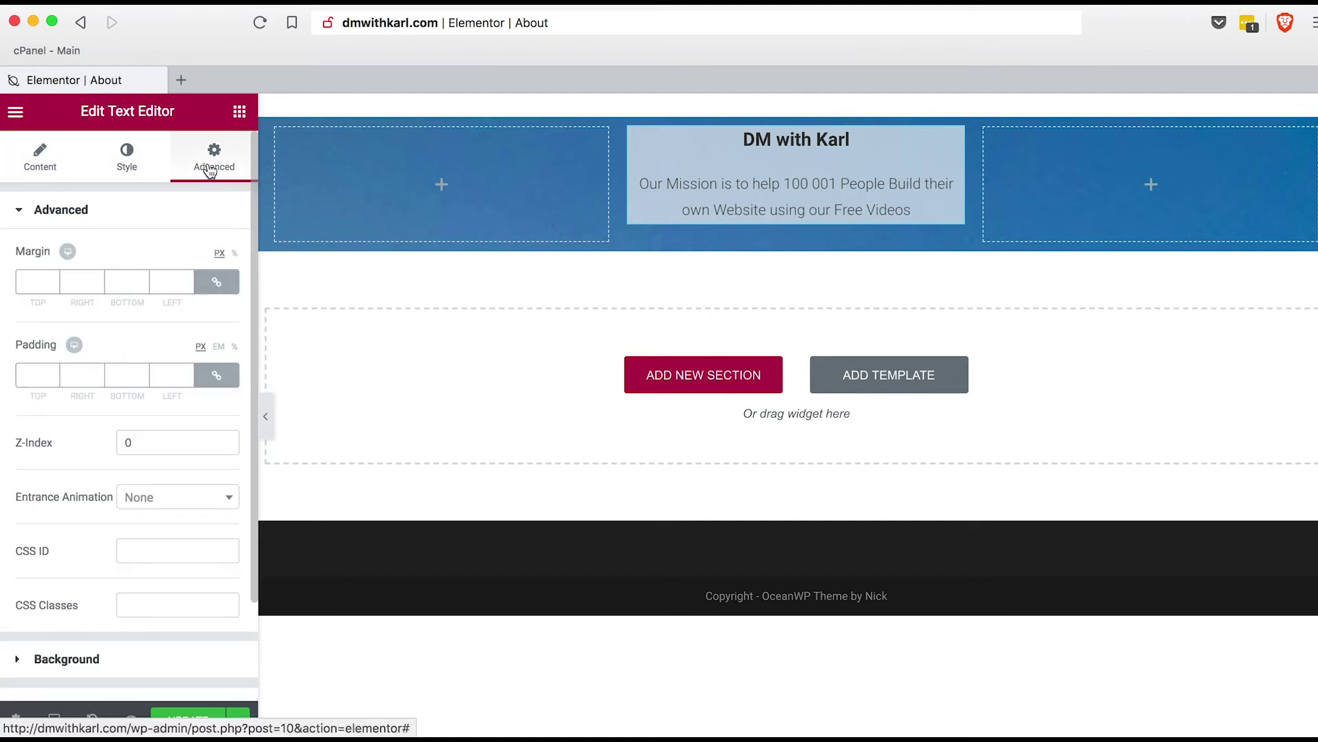
pyautogui.click(27, 659)
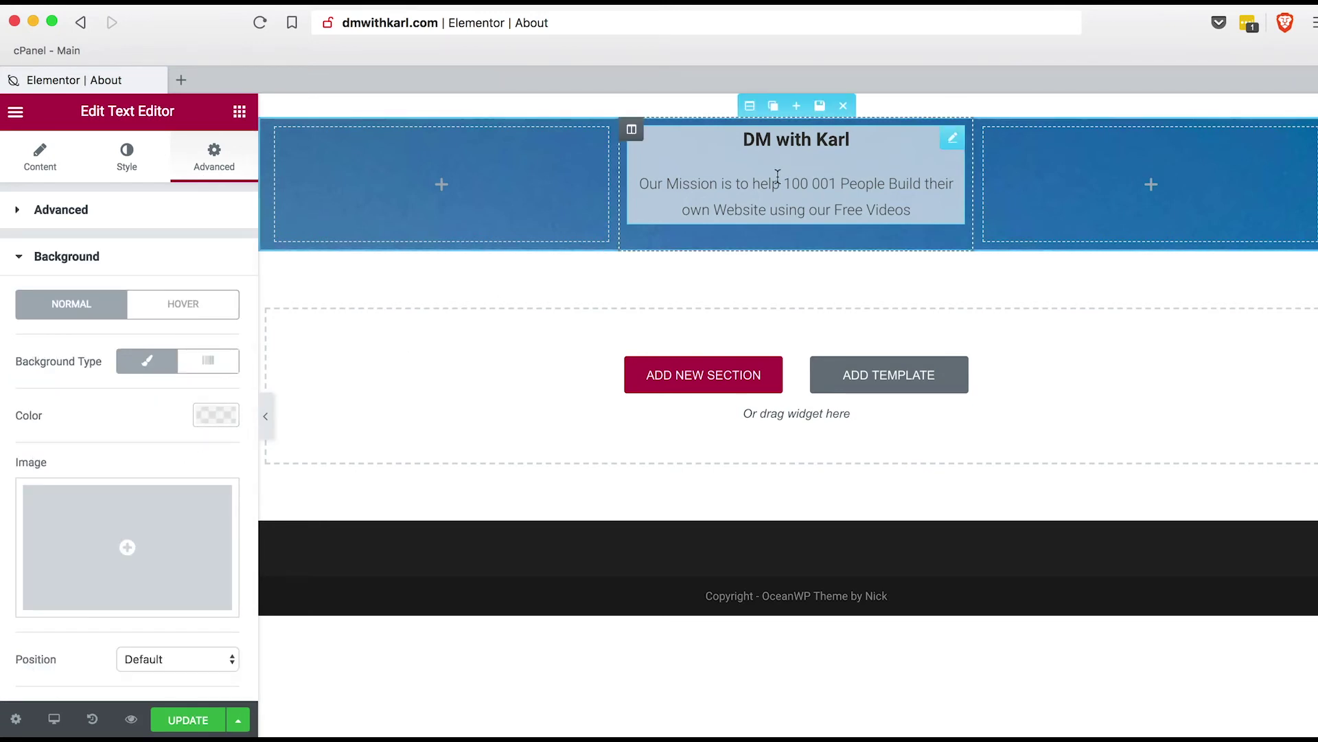
pyautogui.click(215, 415)
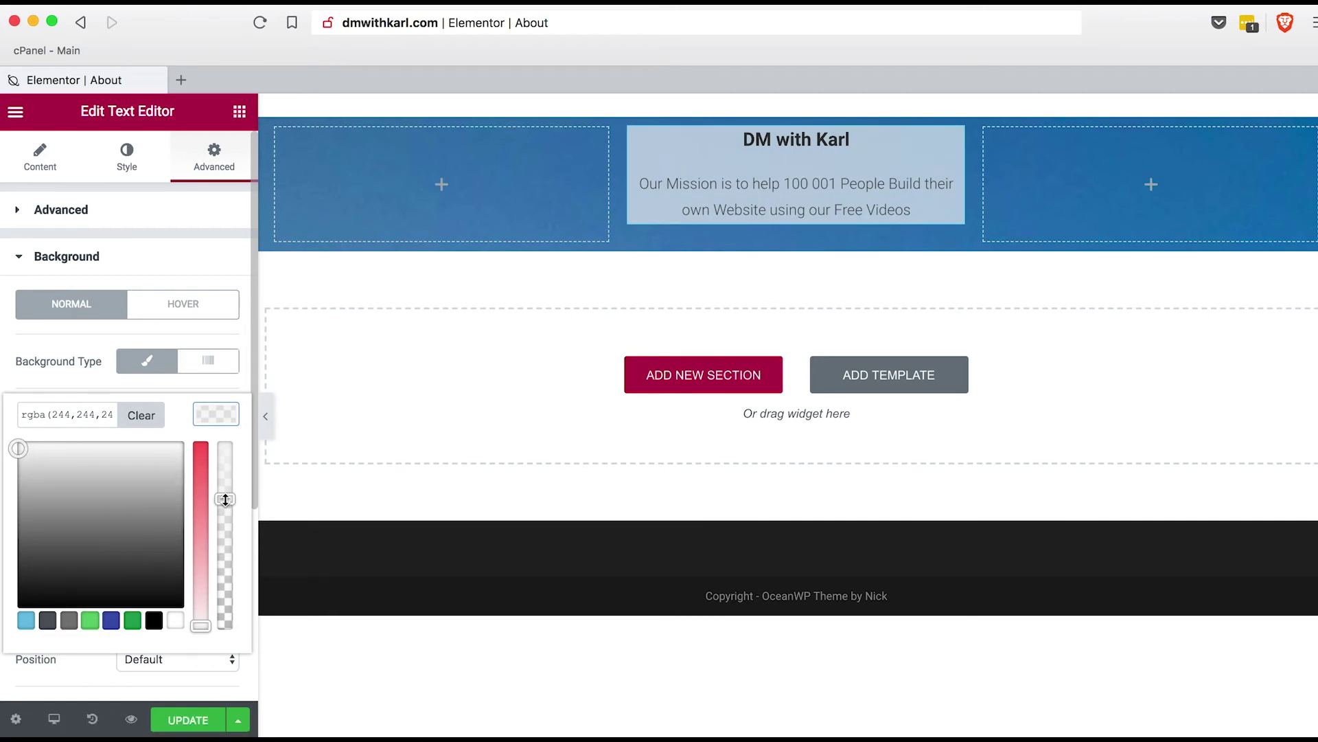
pyautogui.moveTo(227, 499); pyautogui.dragTo(227, 514)
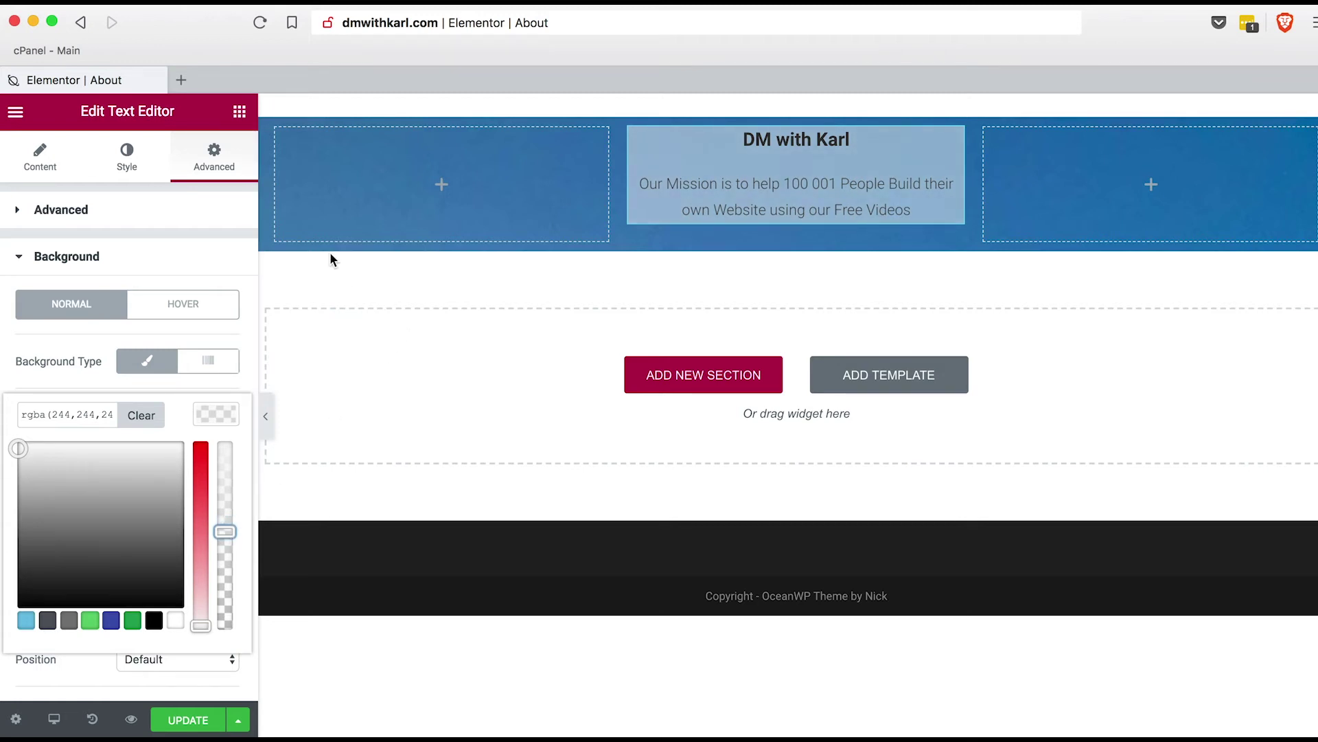
pyautogui.moveTo(533, 226)
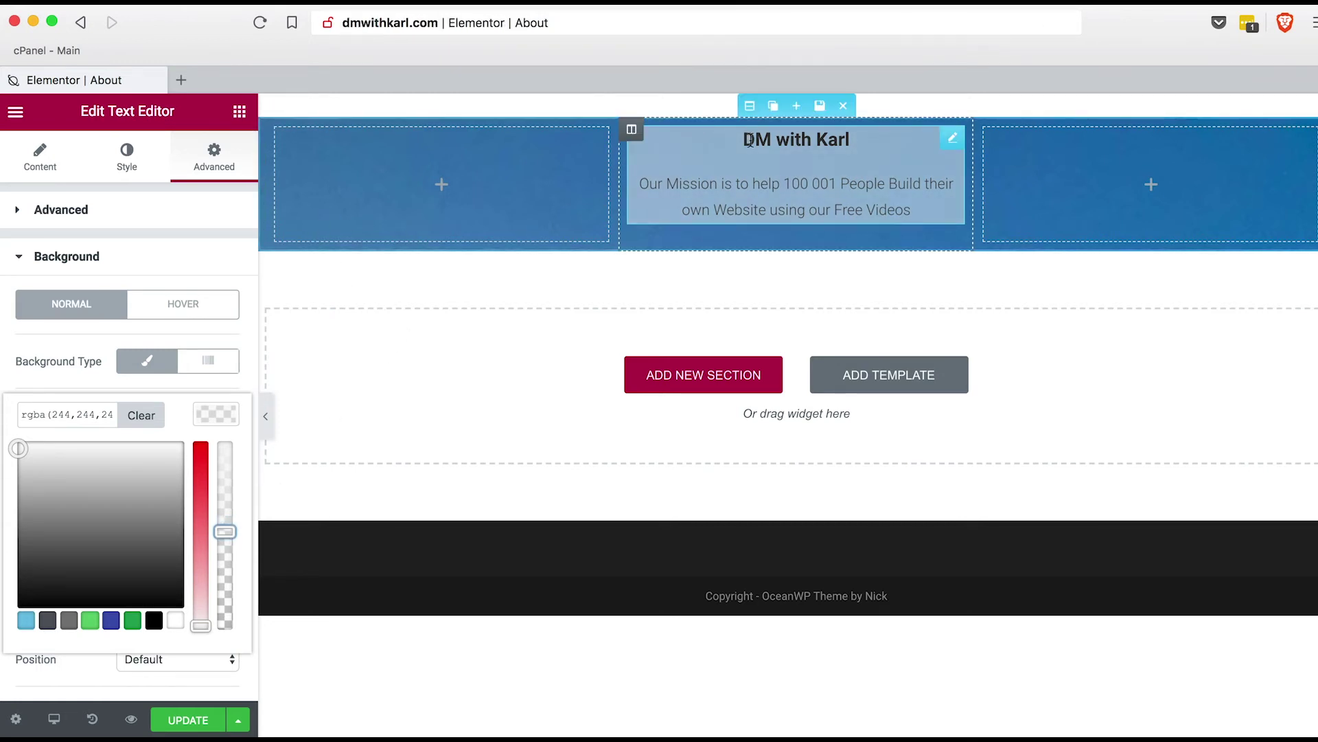
pyautogui.click(750, 107)
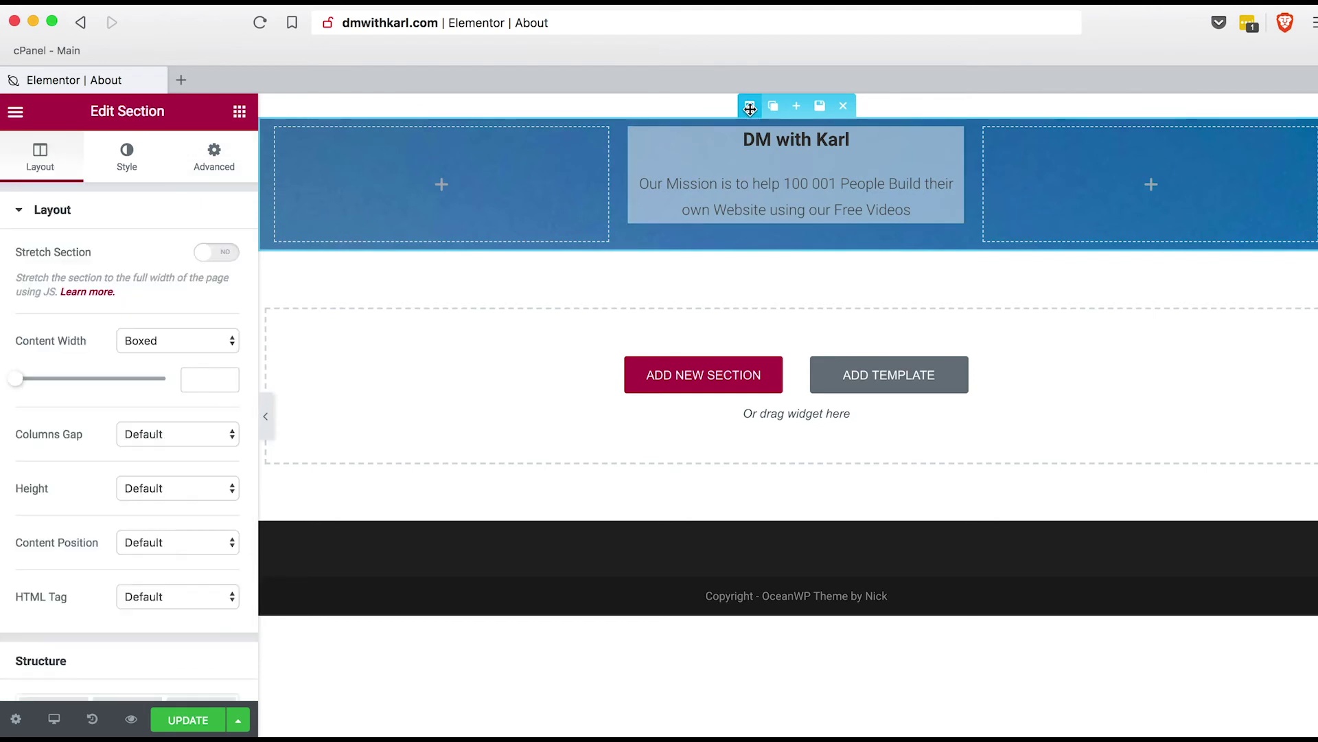
# Set the hero section's background photo Position to Center Center and Size to Cover
pyautogui.click(221, 164)
pyautogui.scroll(-1, 101, 515)
pyautogui.scroll(1, 101, 515)
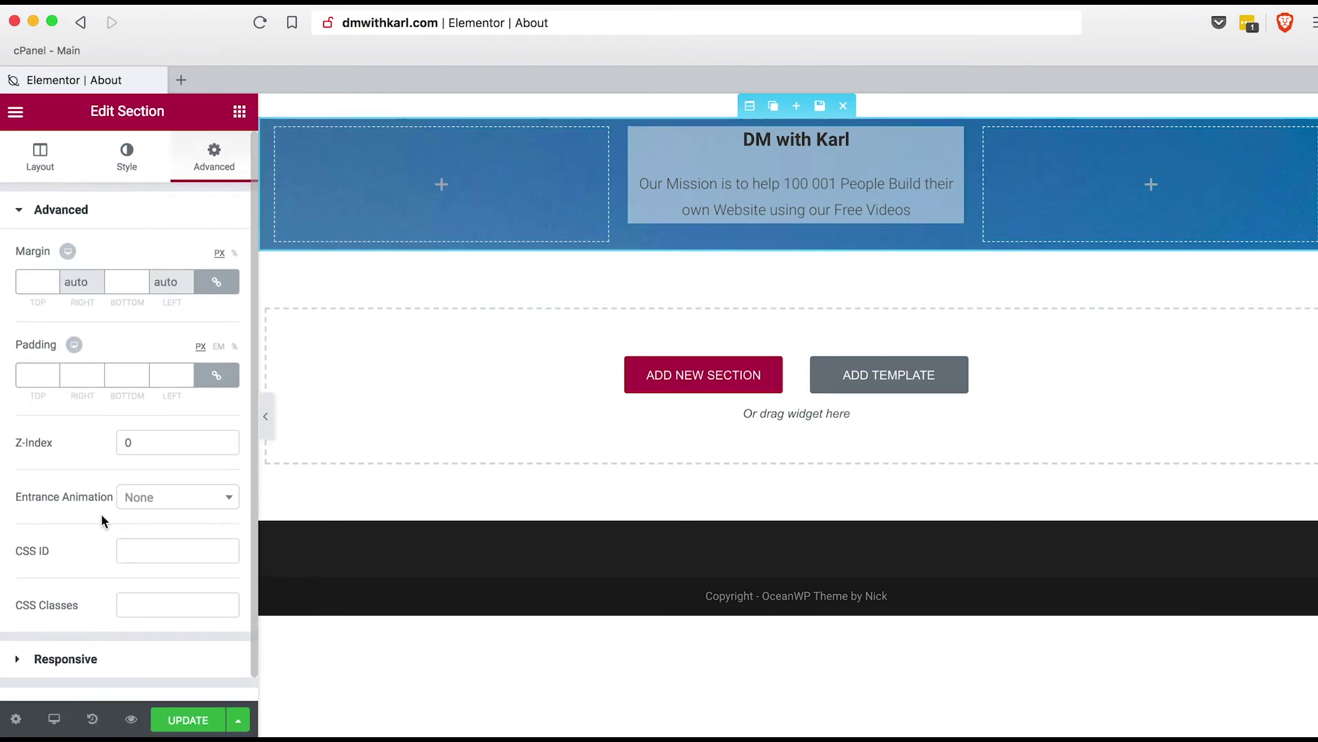
pyautogui.click(136, 171)
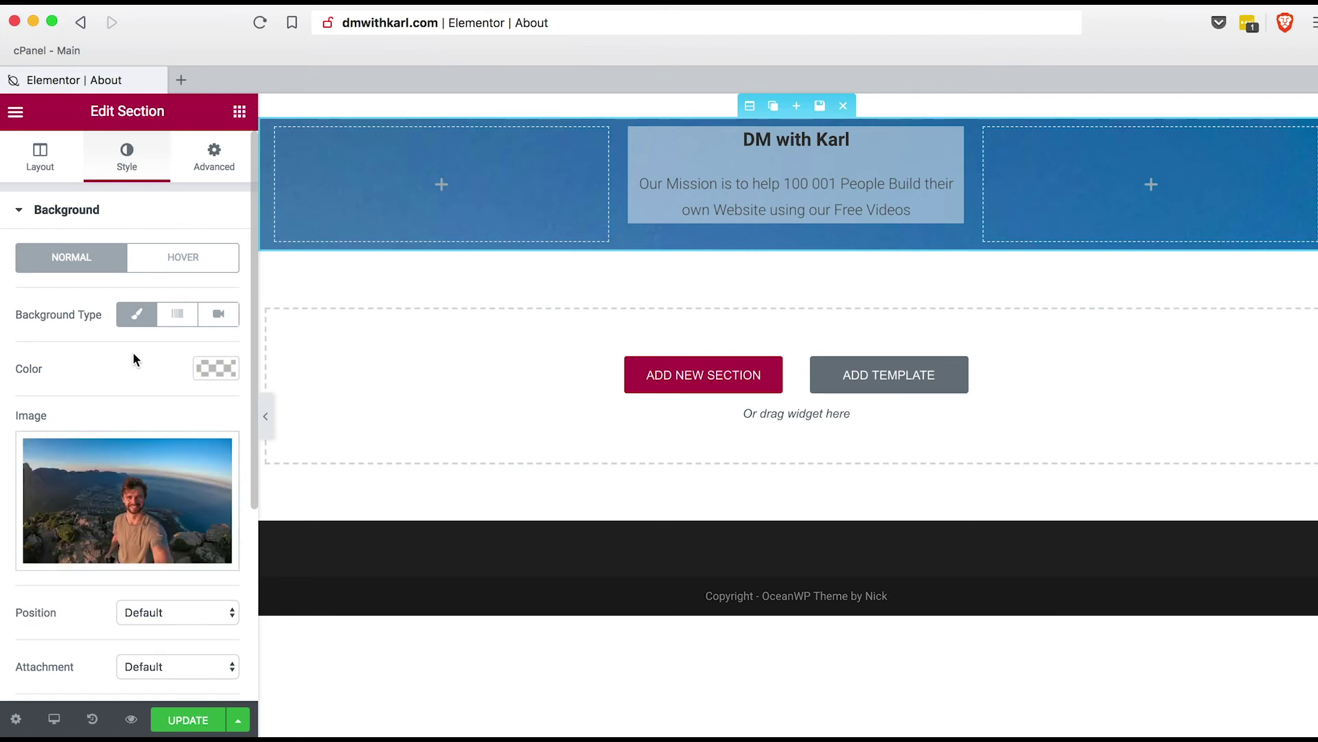
pyautogui.scroll(-5, 172, 508)
pyautogui.click(172, 448)
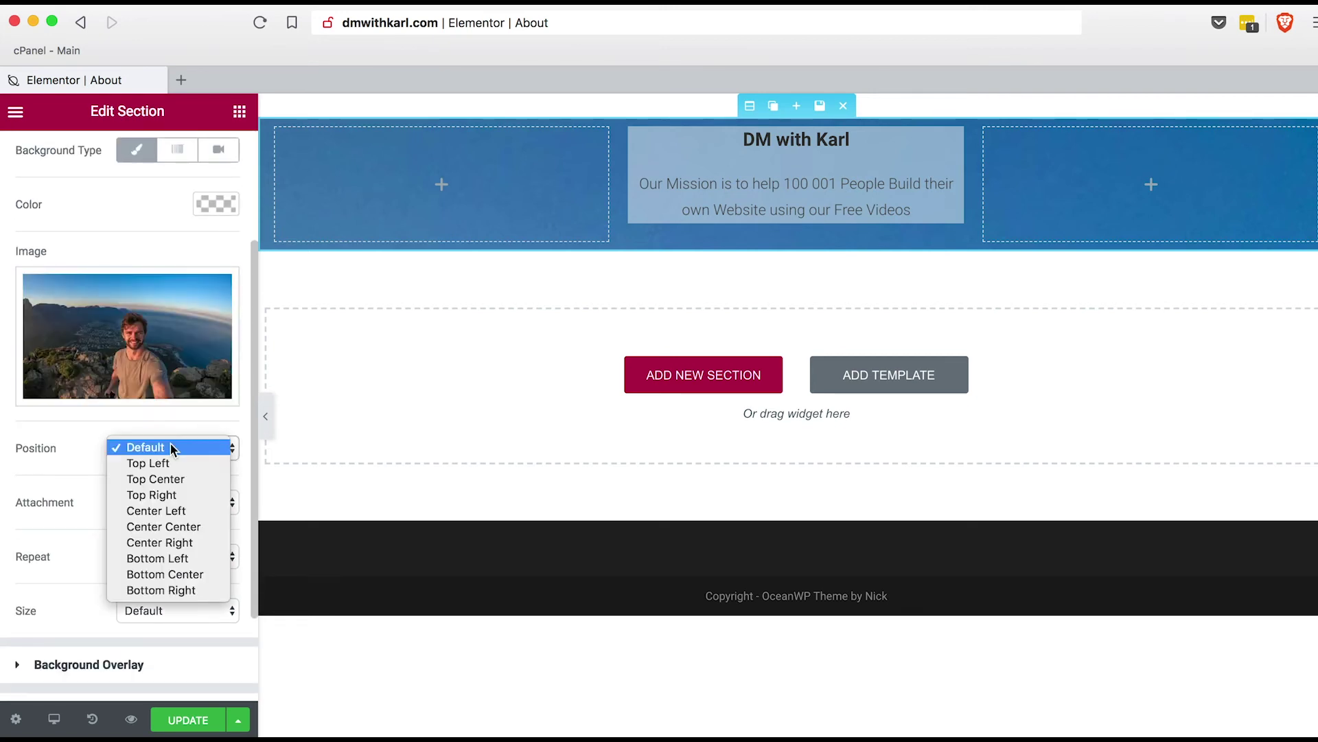
pyautogui.click(171, 527)
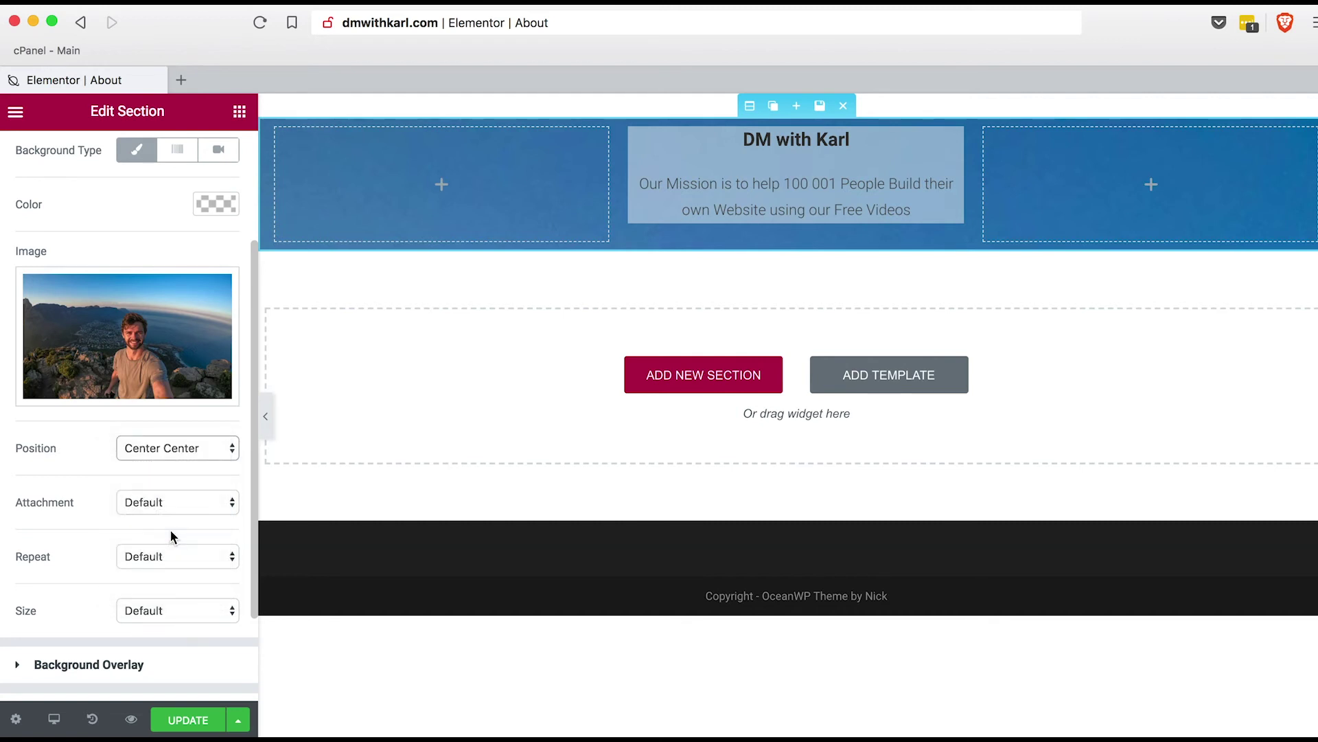
pyautogui.click(205, 610)
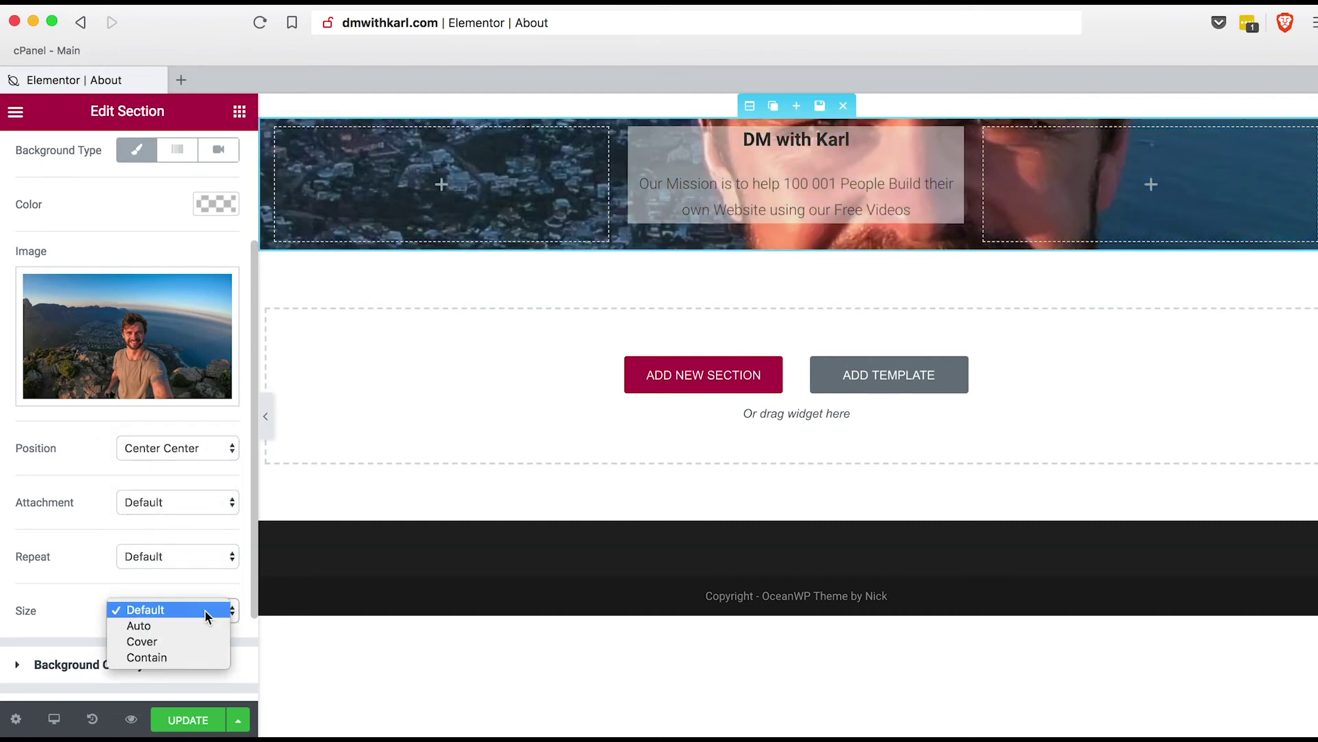
pyautogui.click(179, 640)
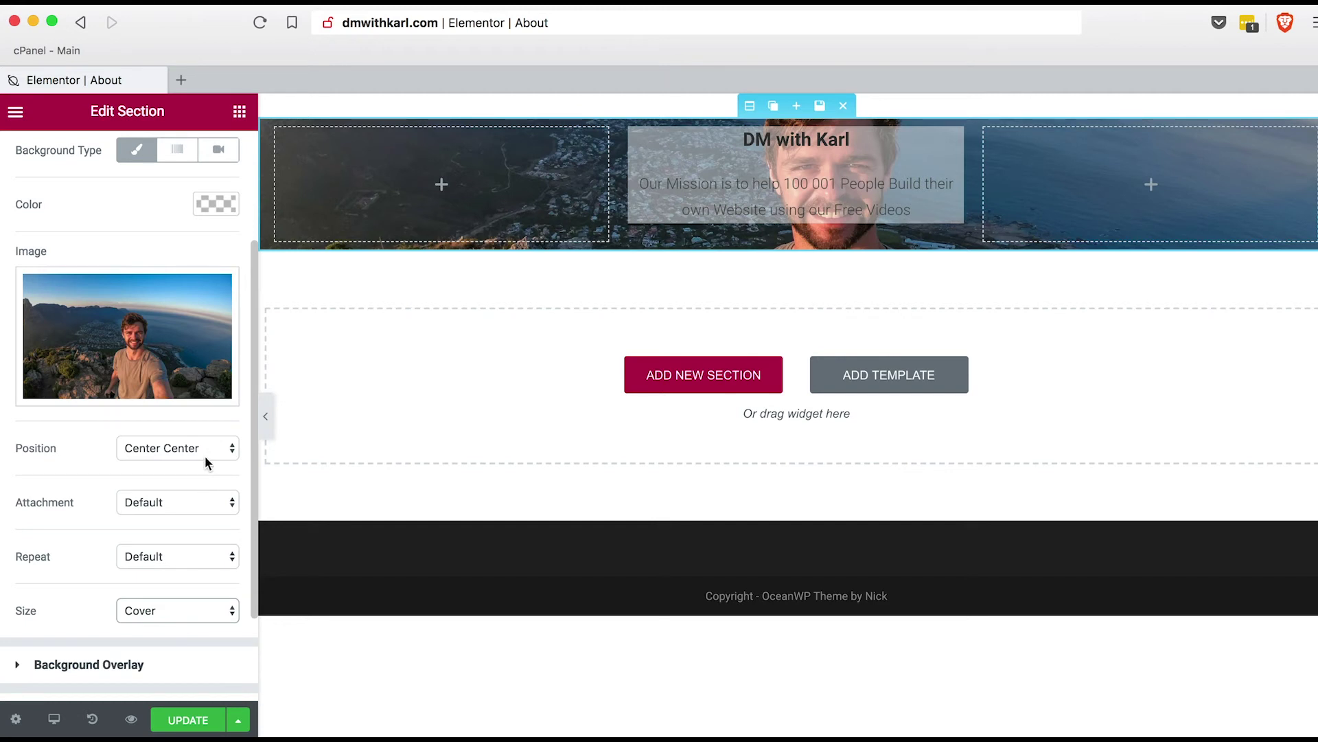
pyautogui.scroll(5, 184, 472)
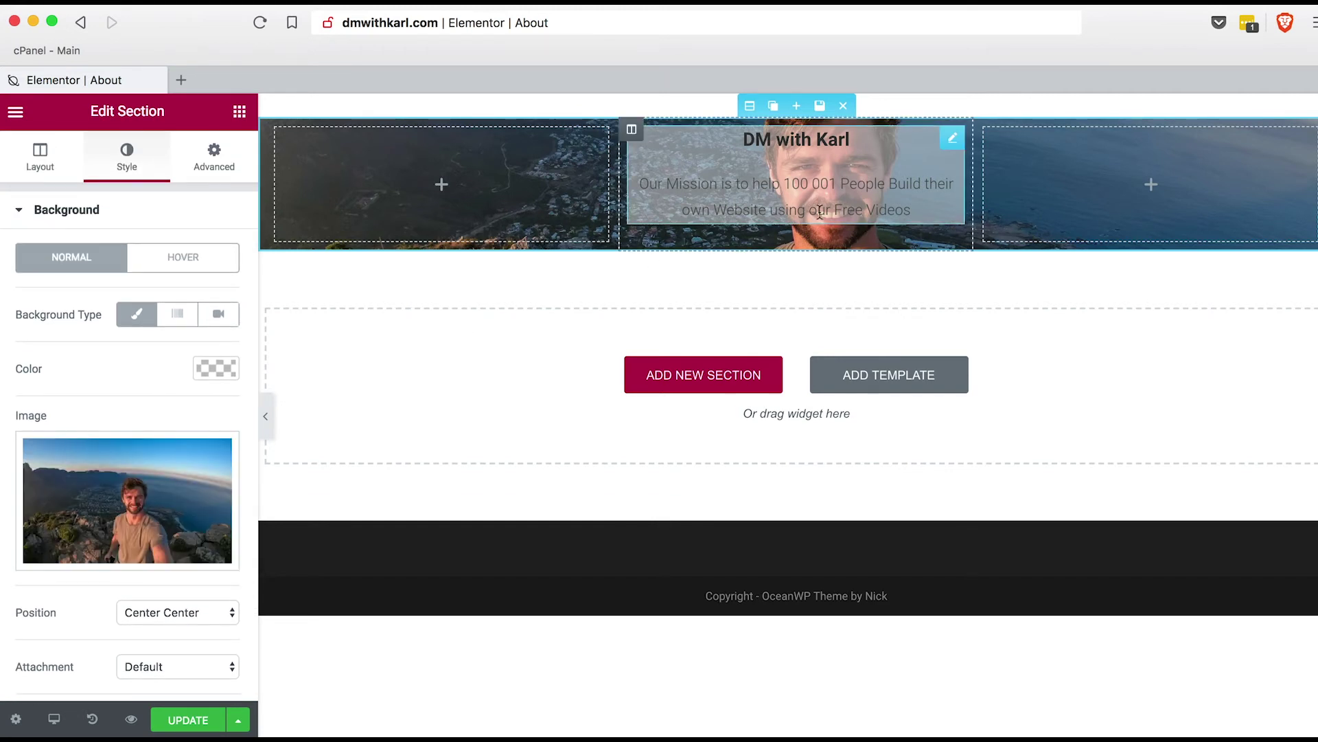
# Select the DM with Karl text box and set its padding to 250 top, 0 right, 50 left
pyautogui.click(847, 204)
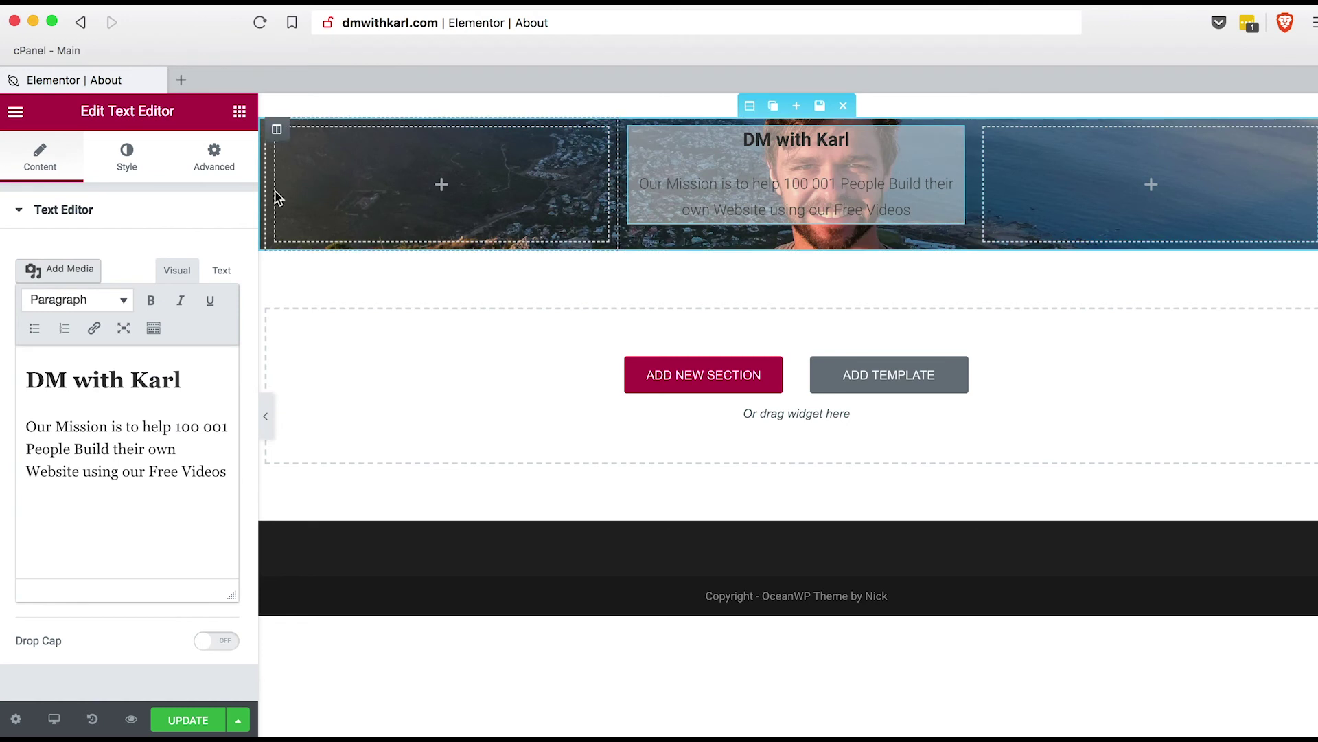
pyautogui.click(137, 158)
pyautogui.click(214, 160)
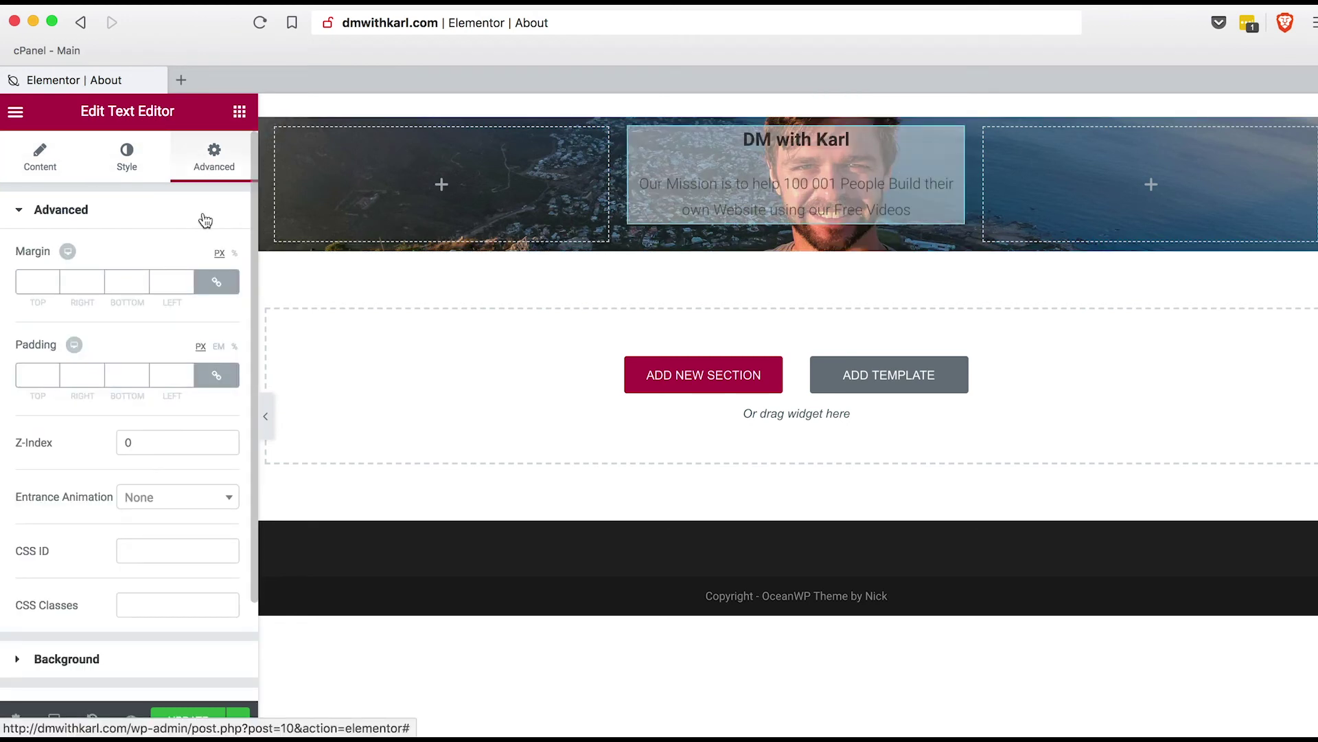
pyautogui.click(37, 378)
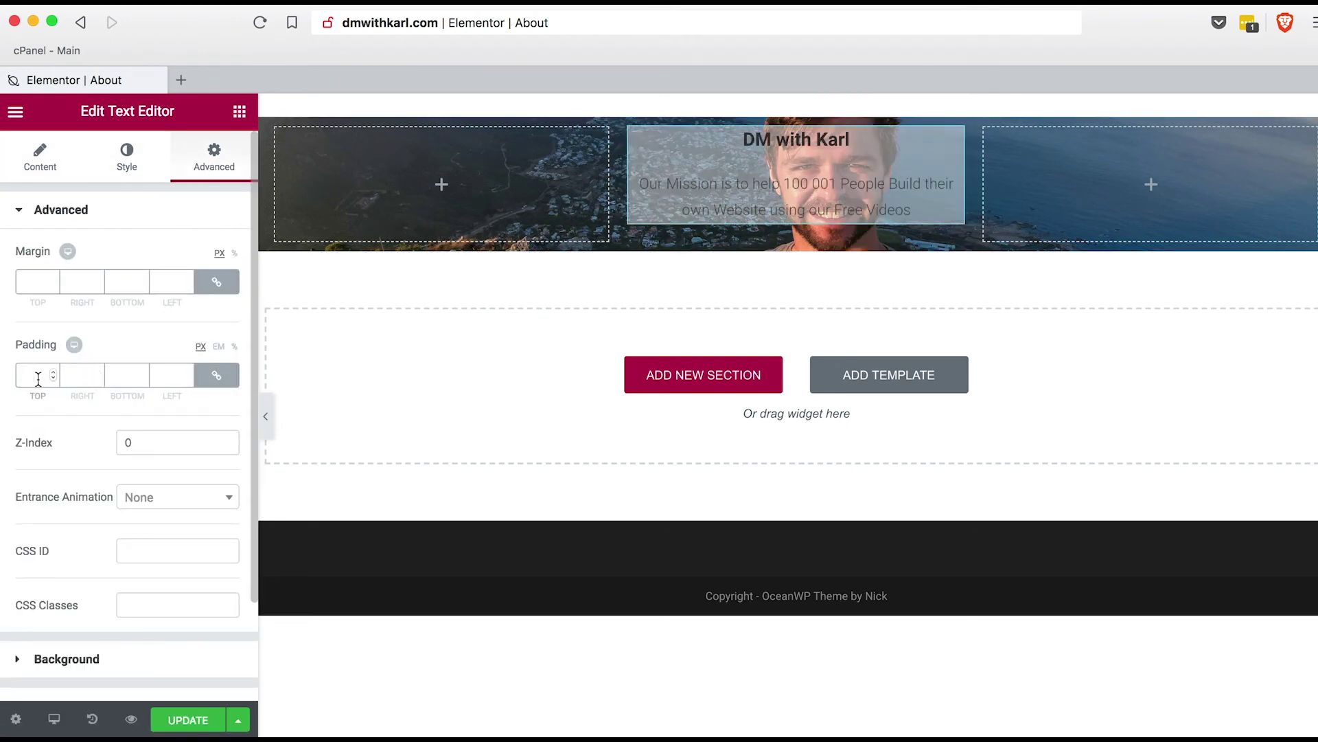
pyautogui.write('250')
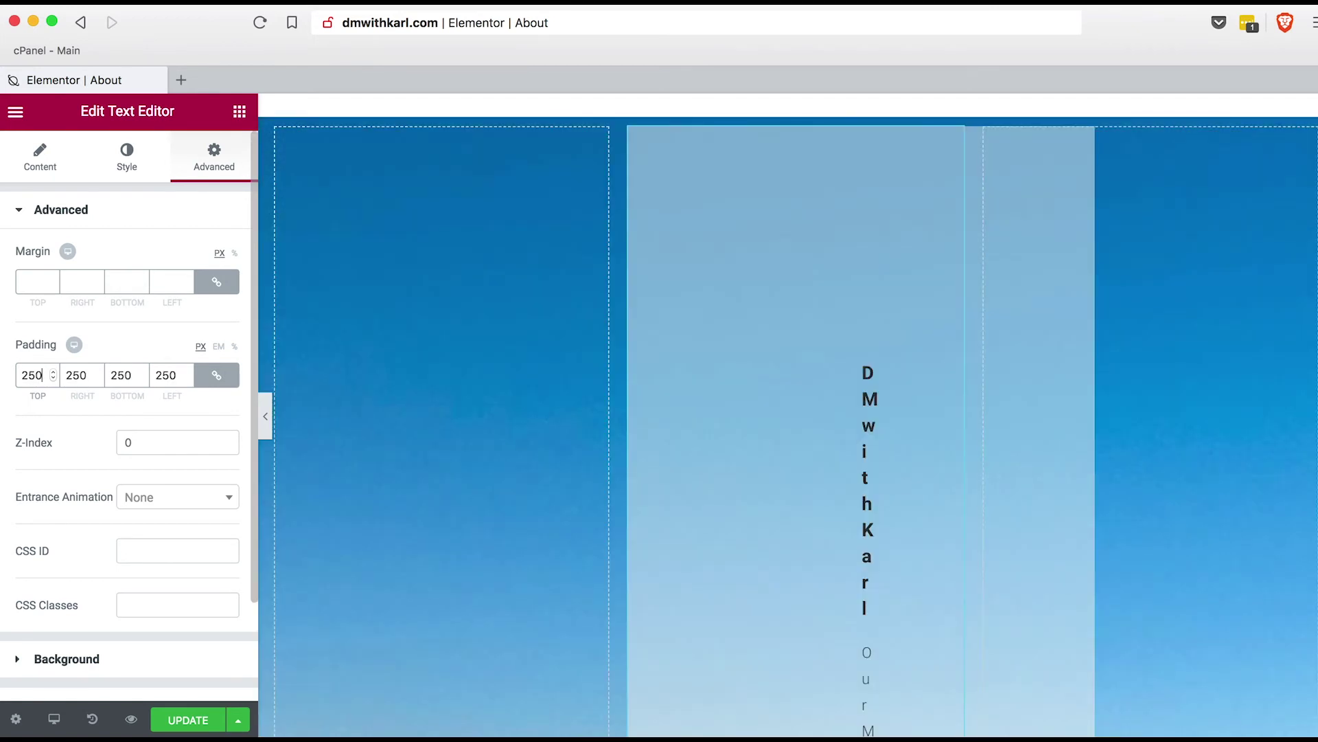
pyautogui.click(216, 375)
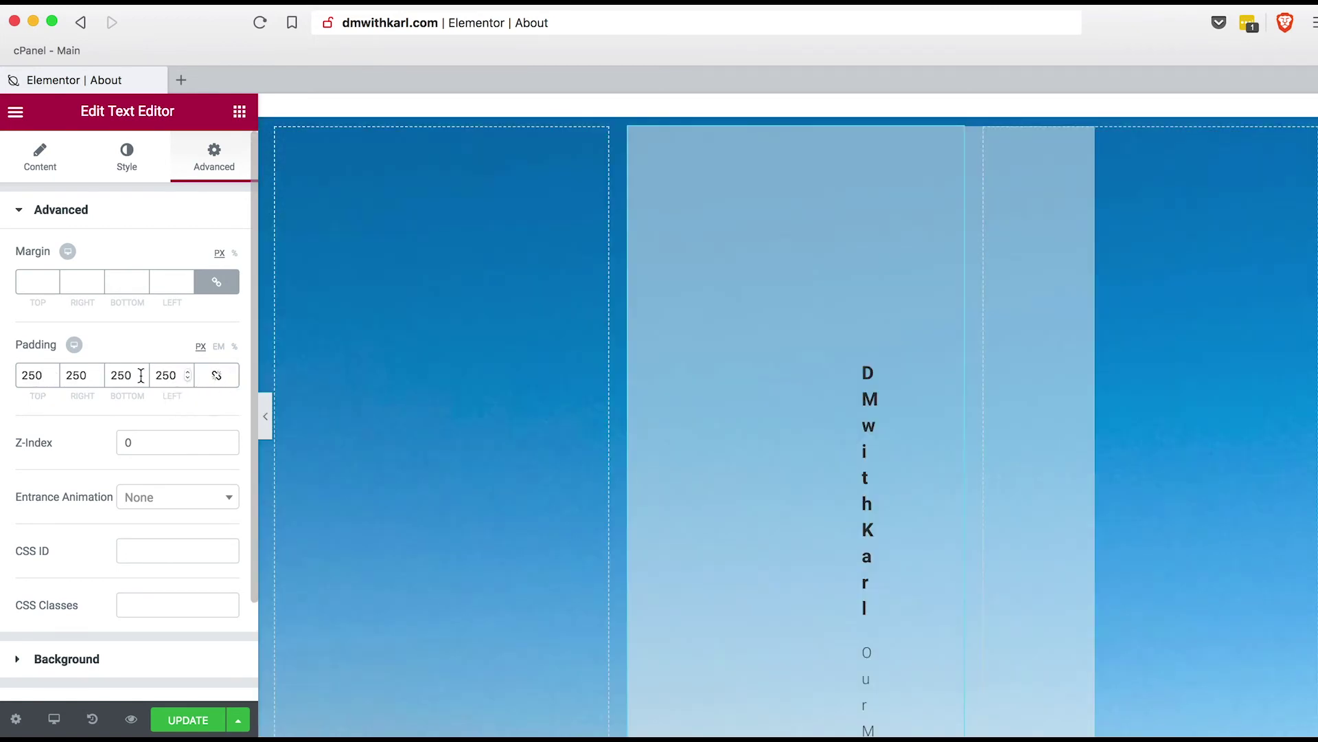
pyautogui.doubleClick(77, 374)
pyautogui.write('0')
pyautogui.press('Tab')
pyautogui.press('Tab')
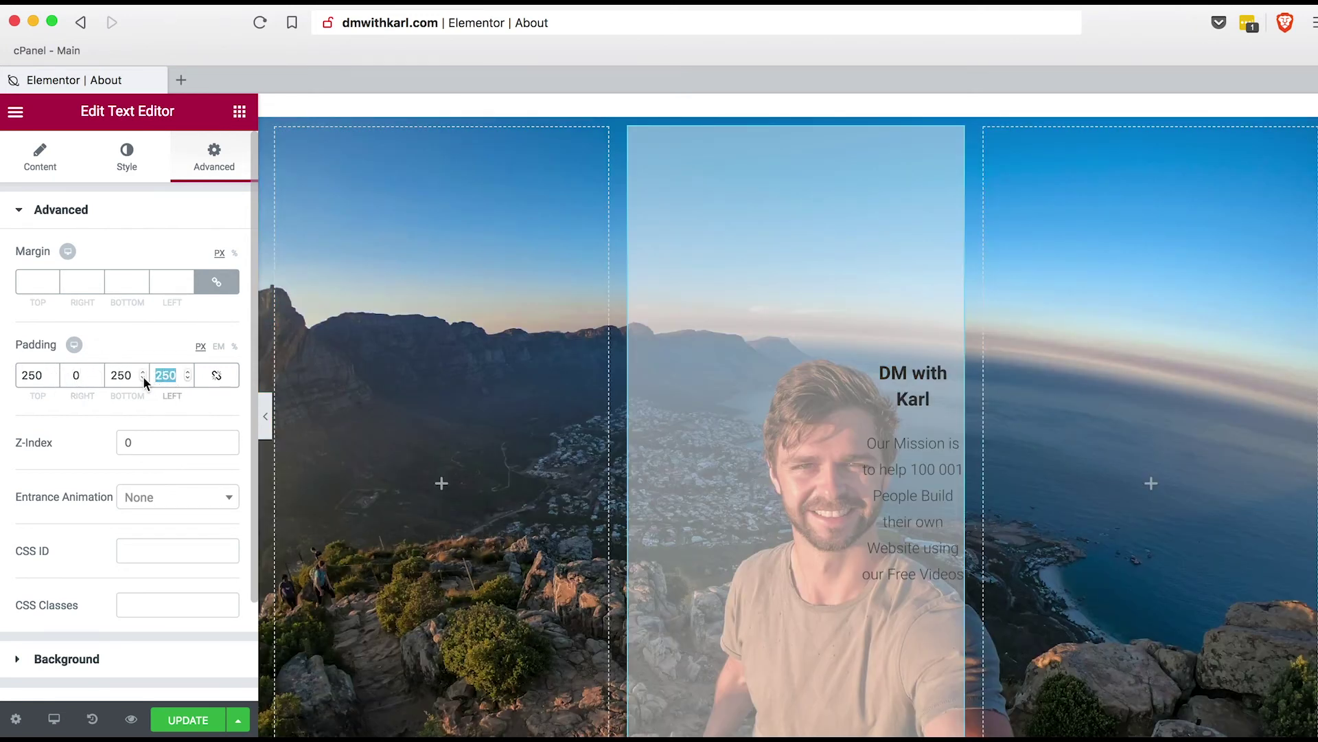
pyautogui.write('0')
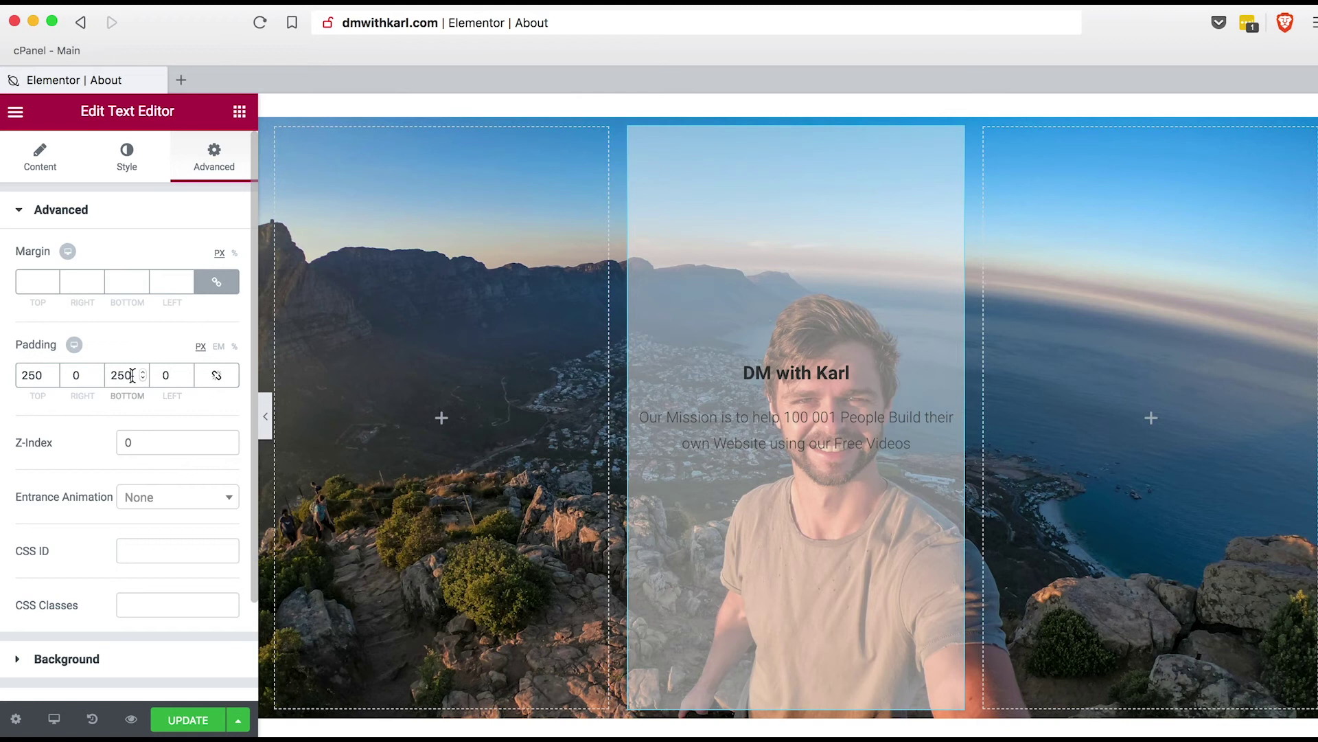
pyautogui.write('50')
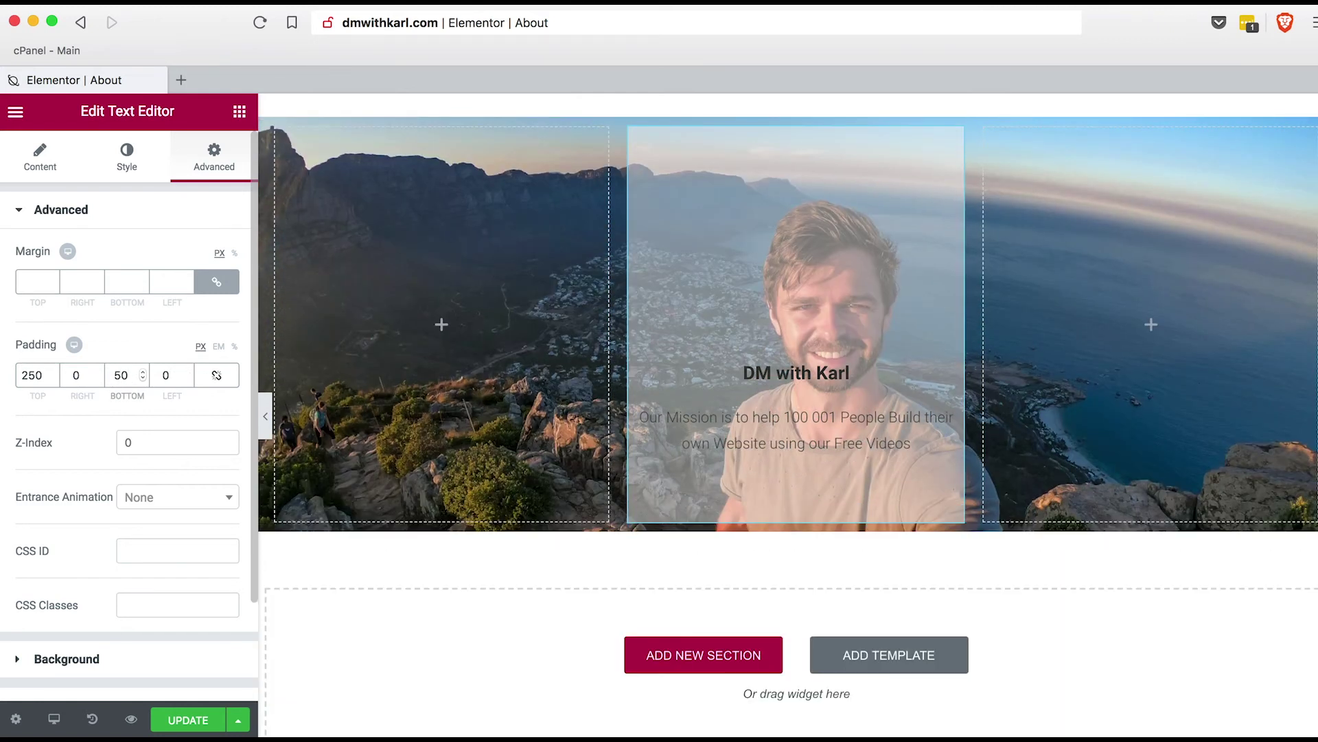
# Raise the top padding to 450 and link the sides, then reset the linked padding to 0
pyautogui.click(32, 375)
pyautogui.press('BackSpace')
pyautogui.write('4')
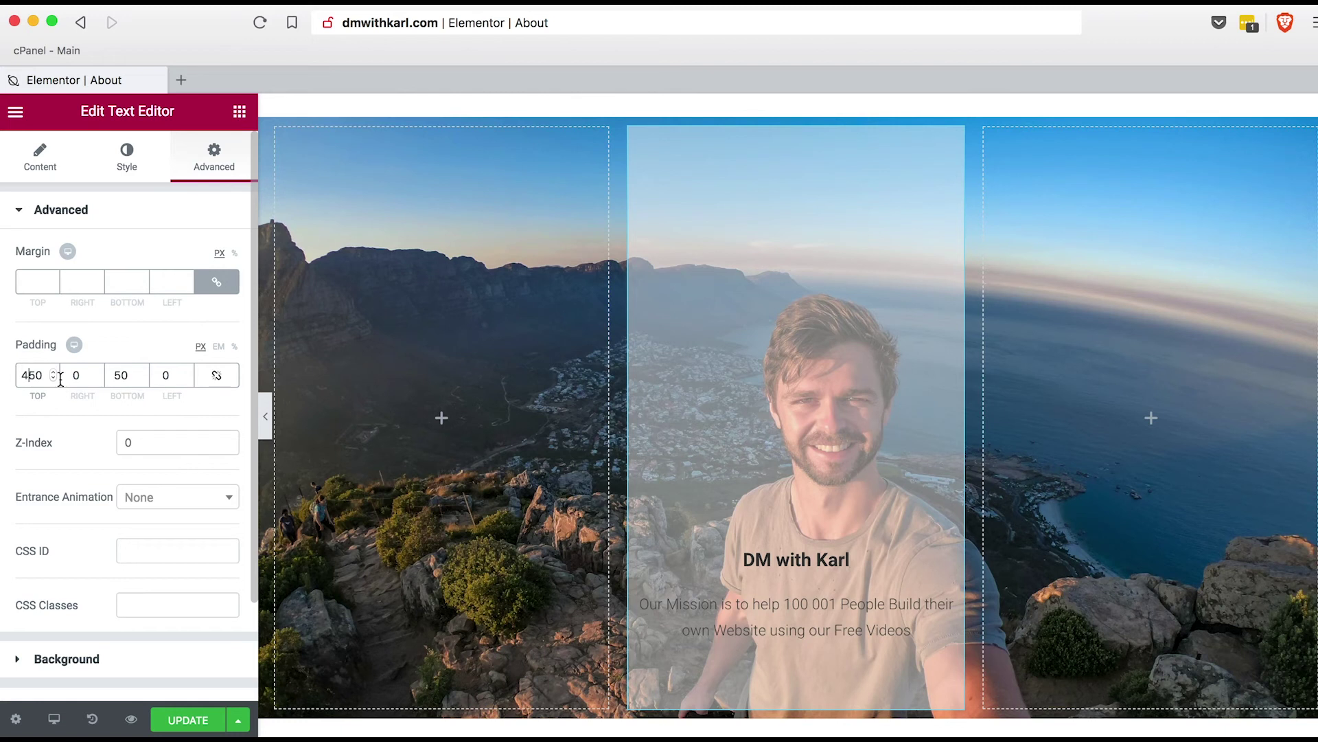
pyautogui.click(216, 375)
pyautogui.click(198, 385)
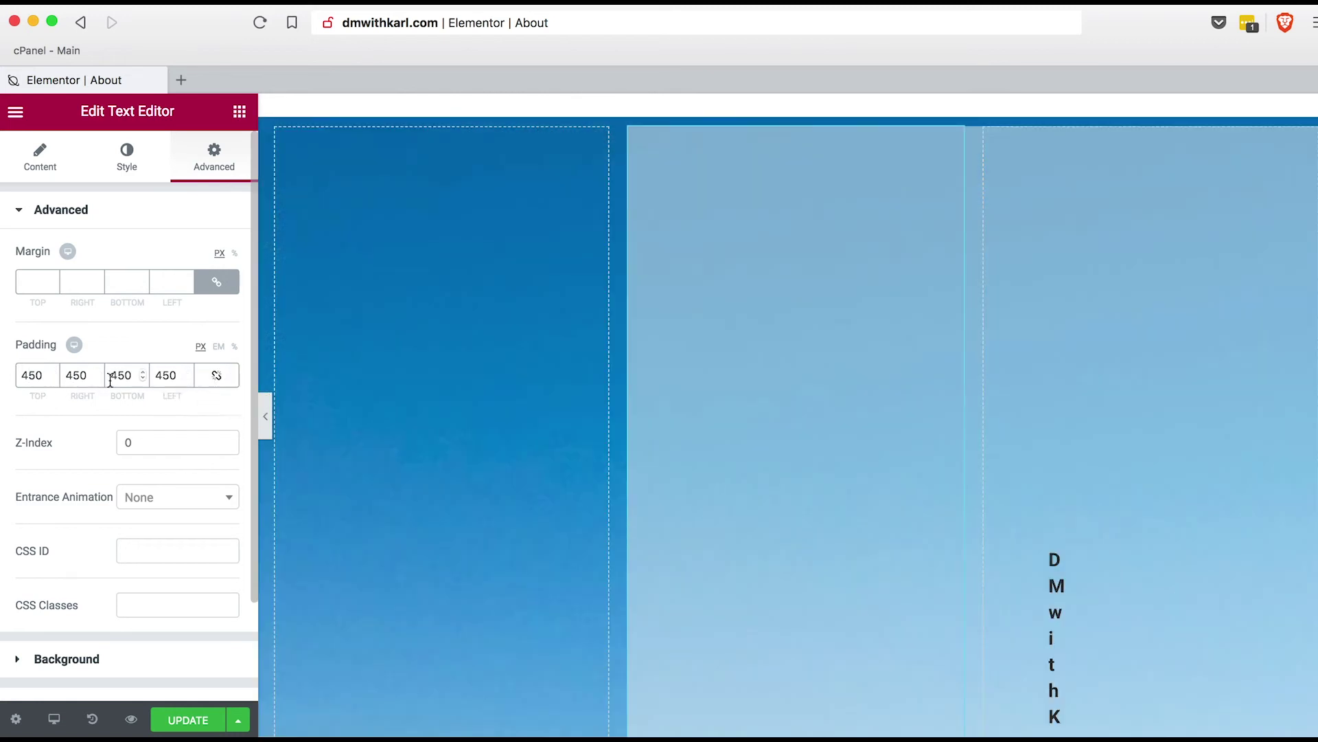
pyautogui.click(198, 385)
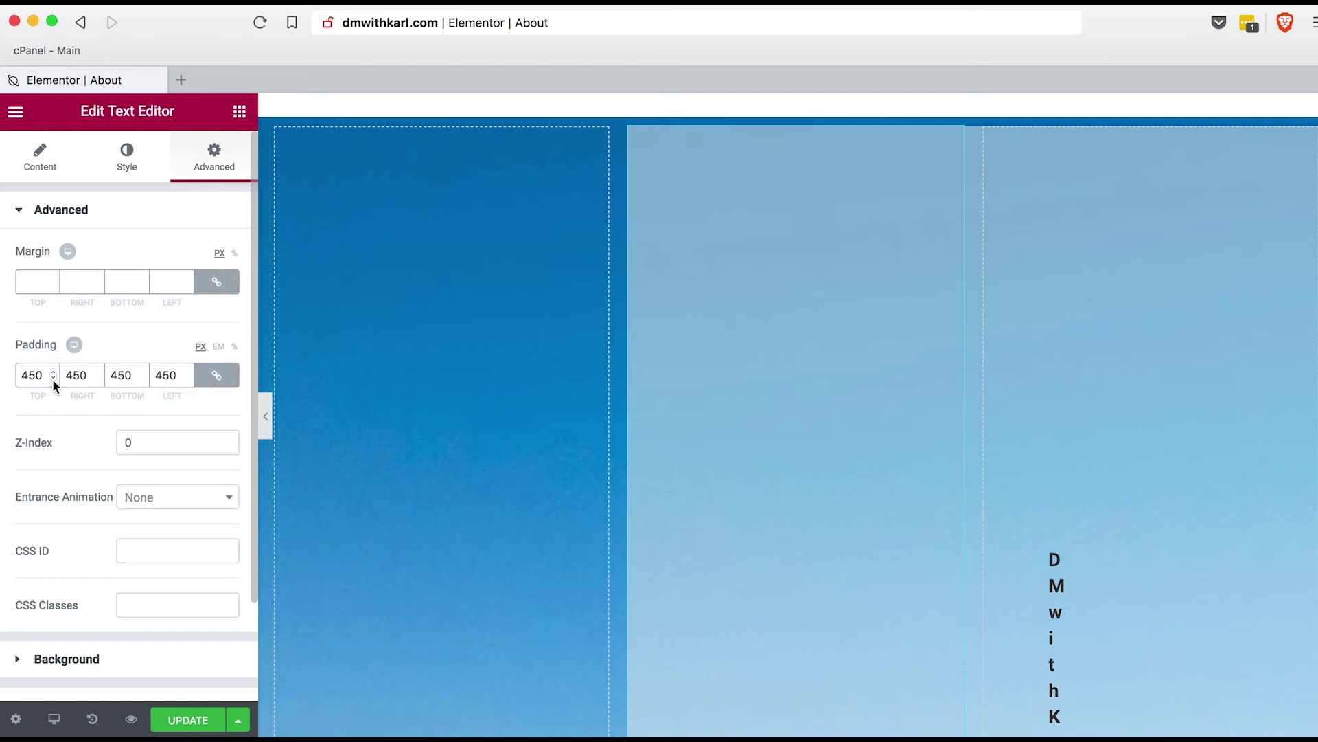
pyautogui.moveTo(49, 378); pyautogui.dragTo(2, 384)
pyautogui.write('0')
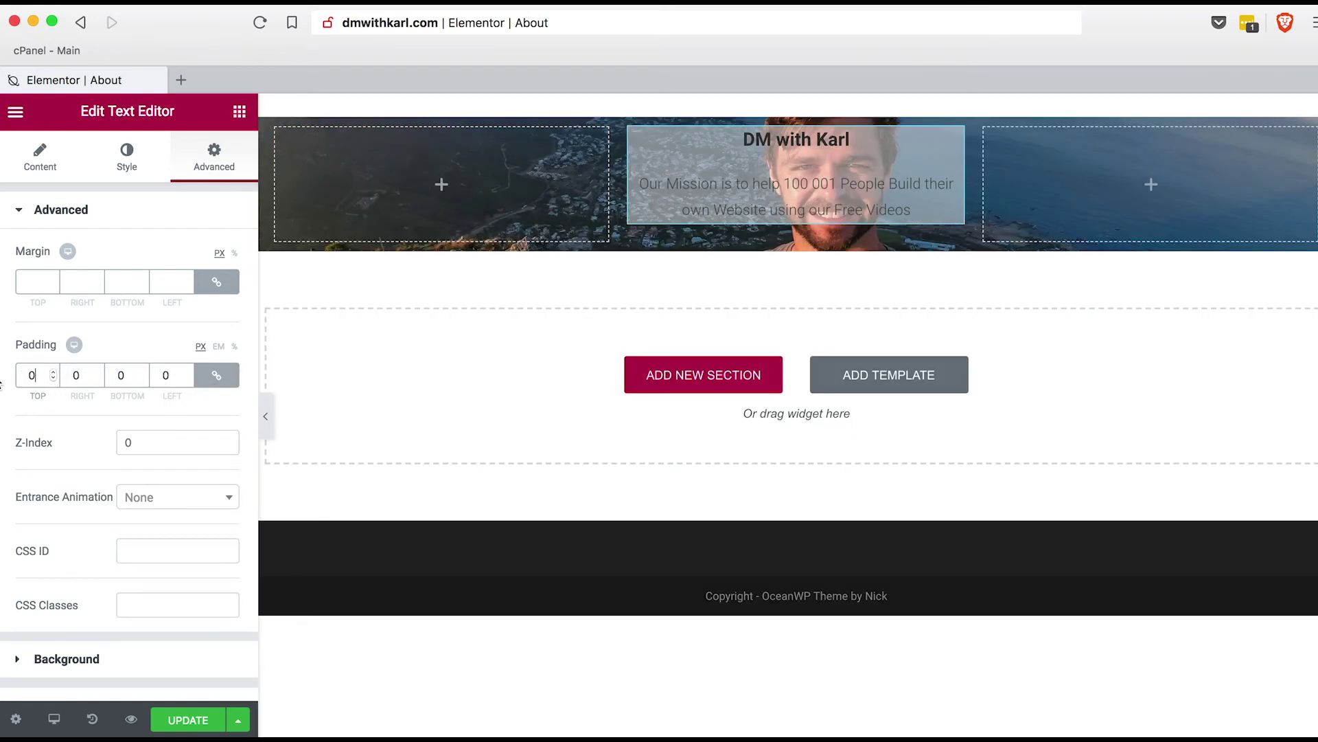
# Give the text box a 450 top margin and a 50 bottom margin
pyautogui.click(216, 281)
pyautogui.click(42, 283)
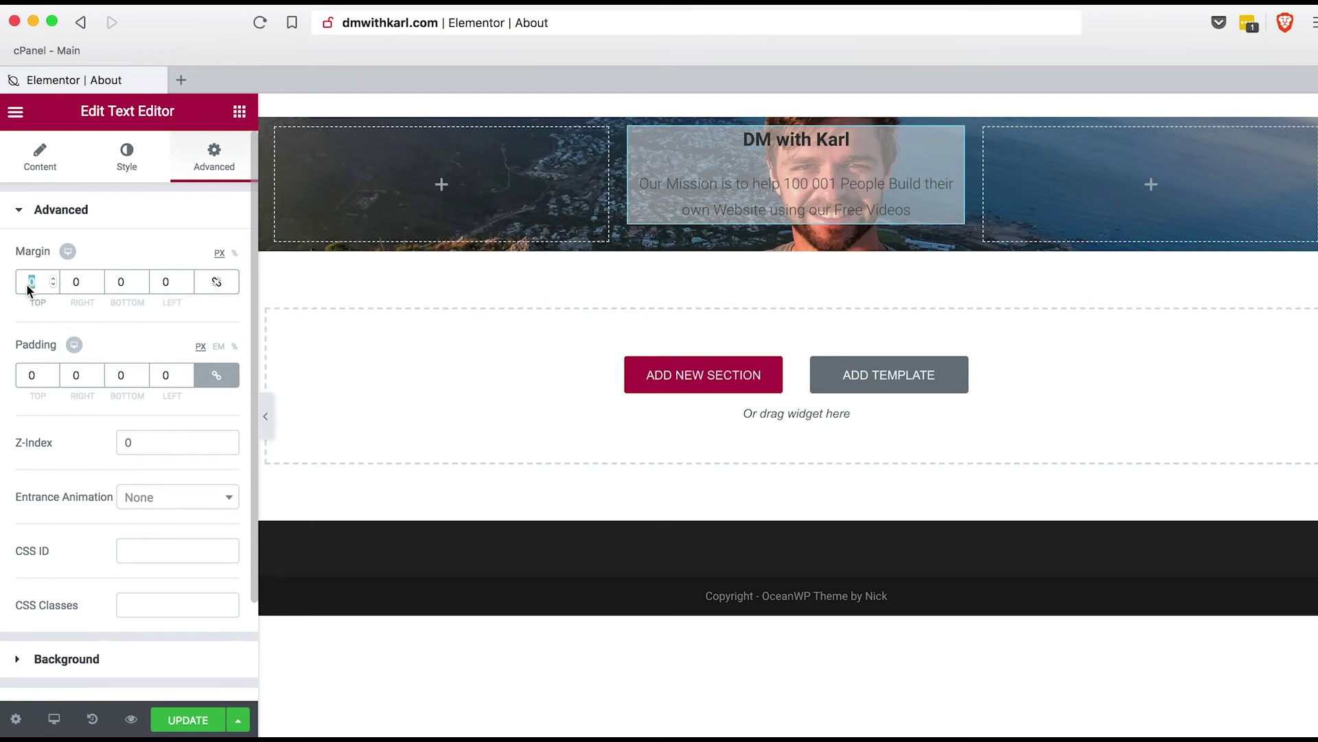
pyautogui.write('450')
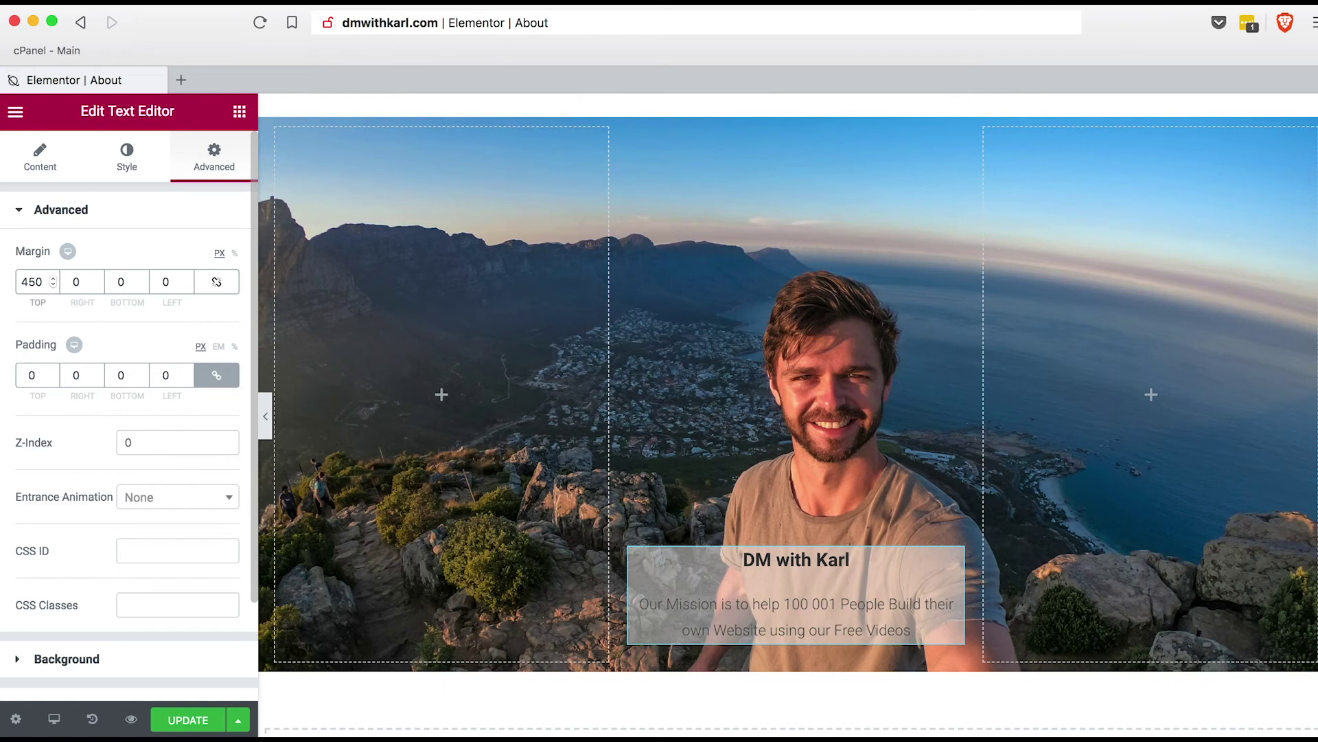
pyautogui.click(124, 283)
pyautogui.write('50')
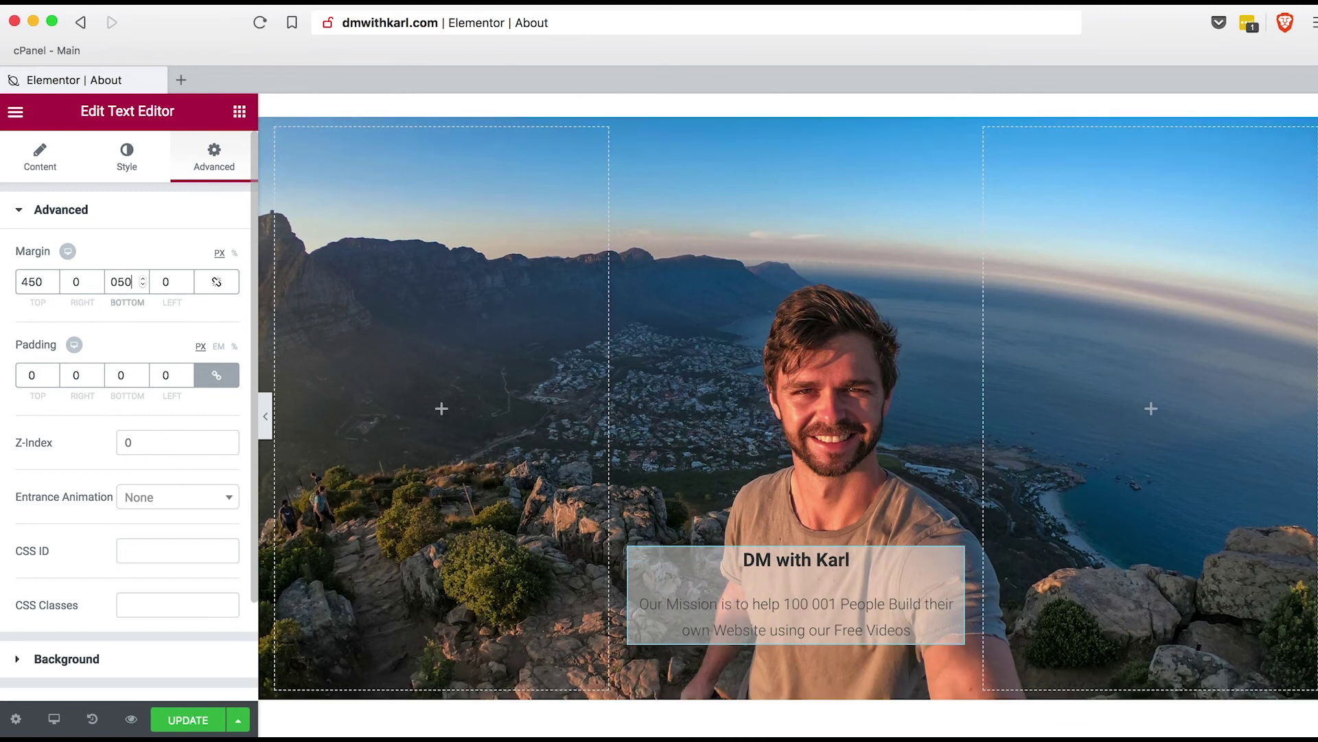
pyautogui.click(118, 283)
pyautogui.press('BackSpace')
pyautogui.scroll(-5, 711, 428)
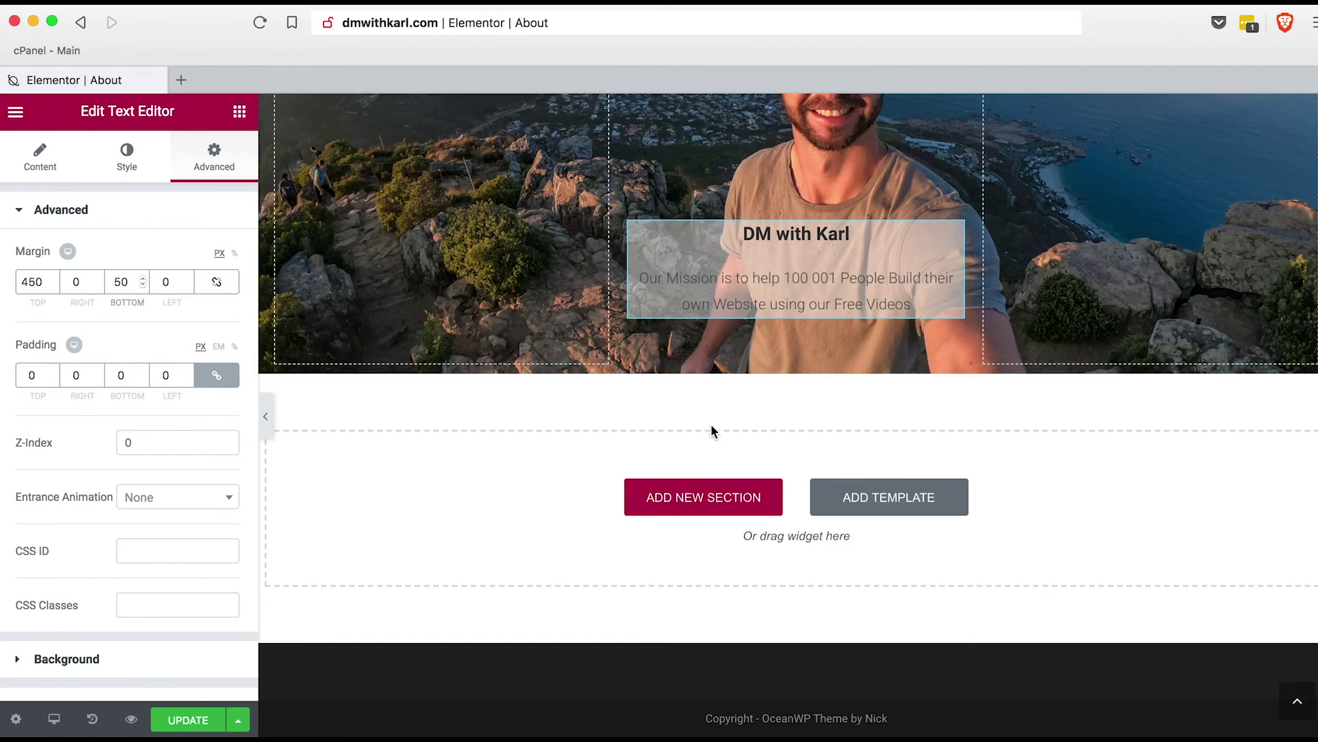
# Add a three-column section below the hero, resizing columns to roughly 25%, 50% and 25%
pyautogui.click(693, 503)
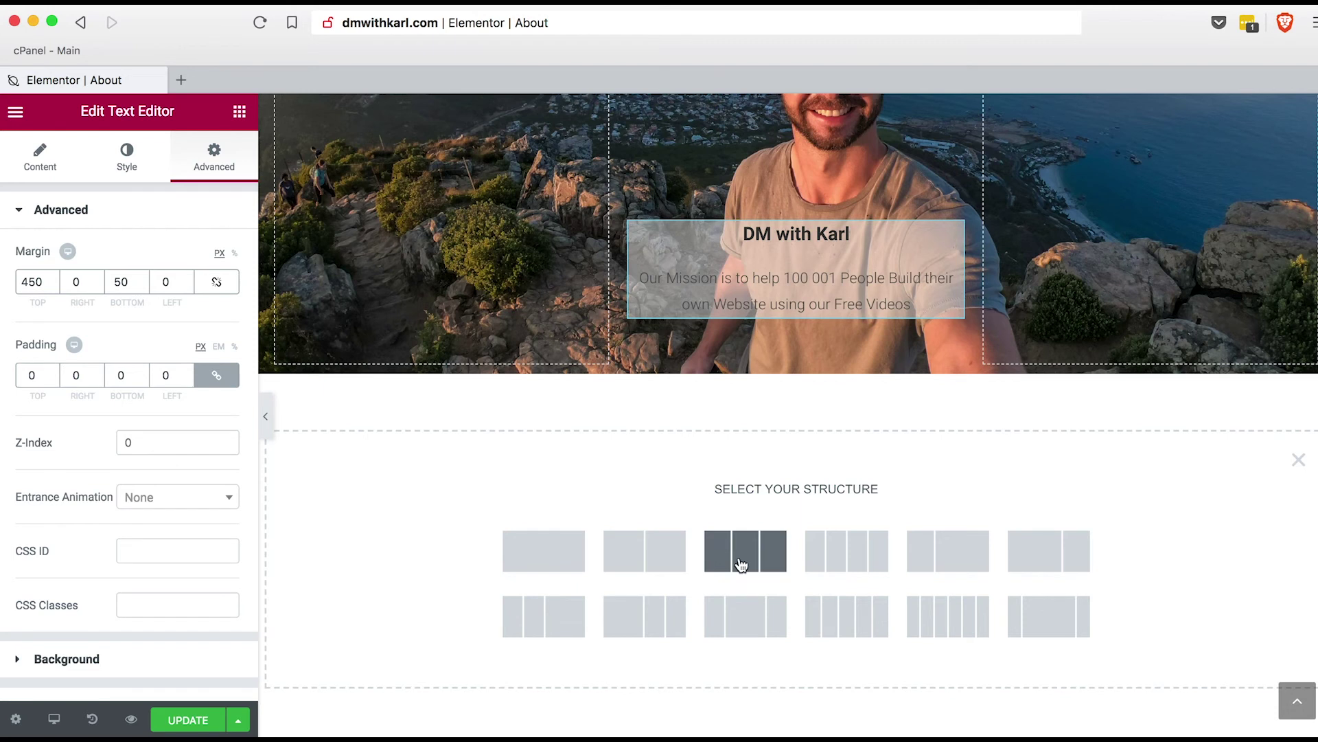
pyautogui.click(744, 555)
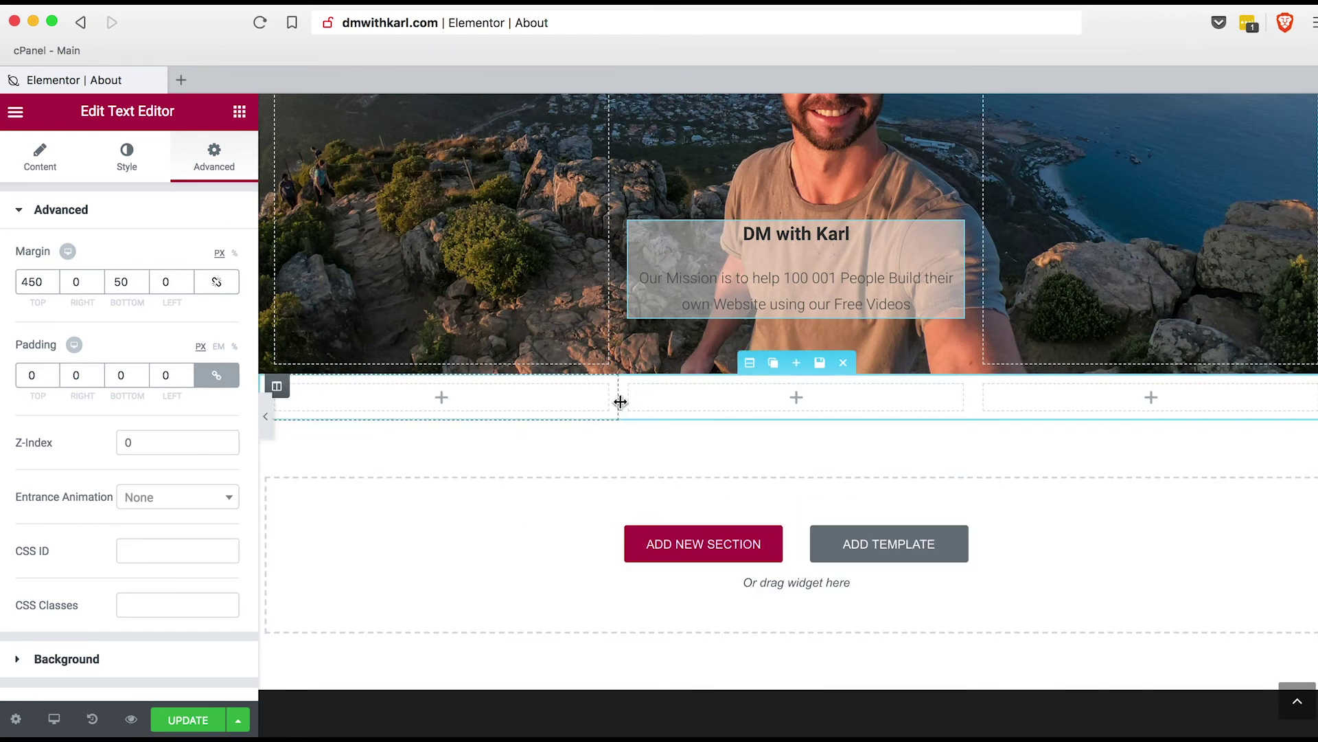
pyautogui.moveTo(618, 406); pyautogui.dragTo(533, 404)
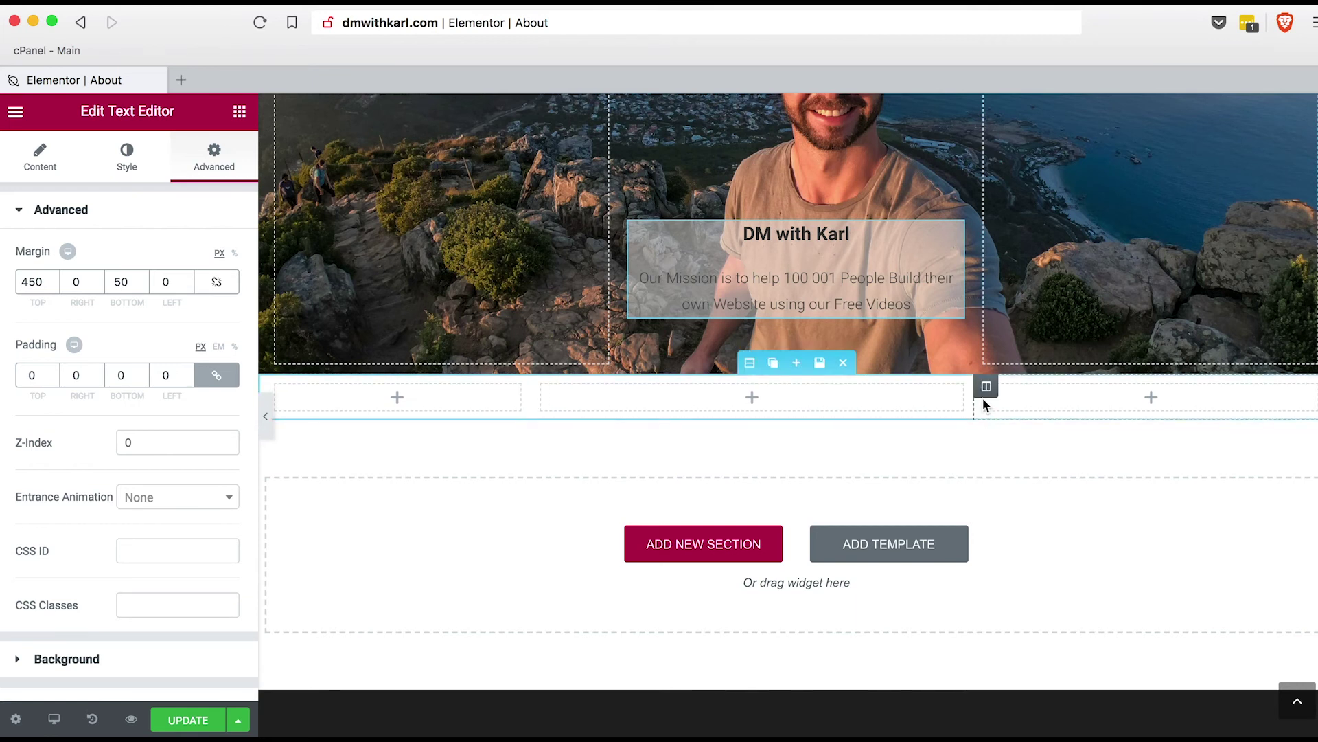
pyautogui.moveTo(973, 398); pyautogui.dragTo(1063, 405)
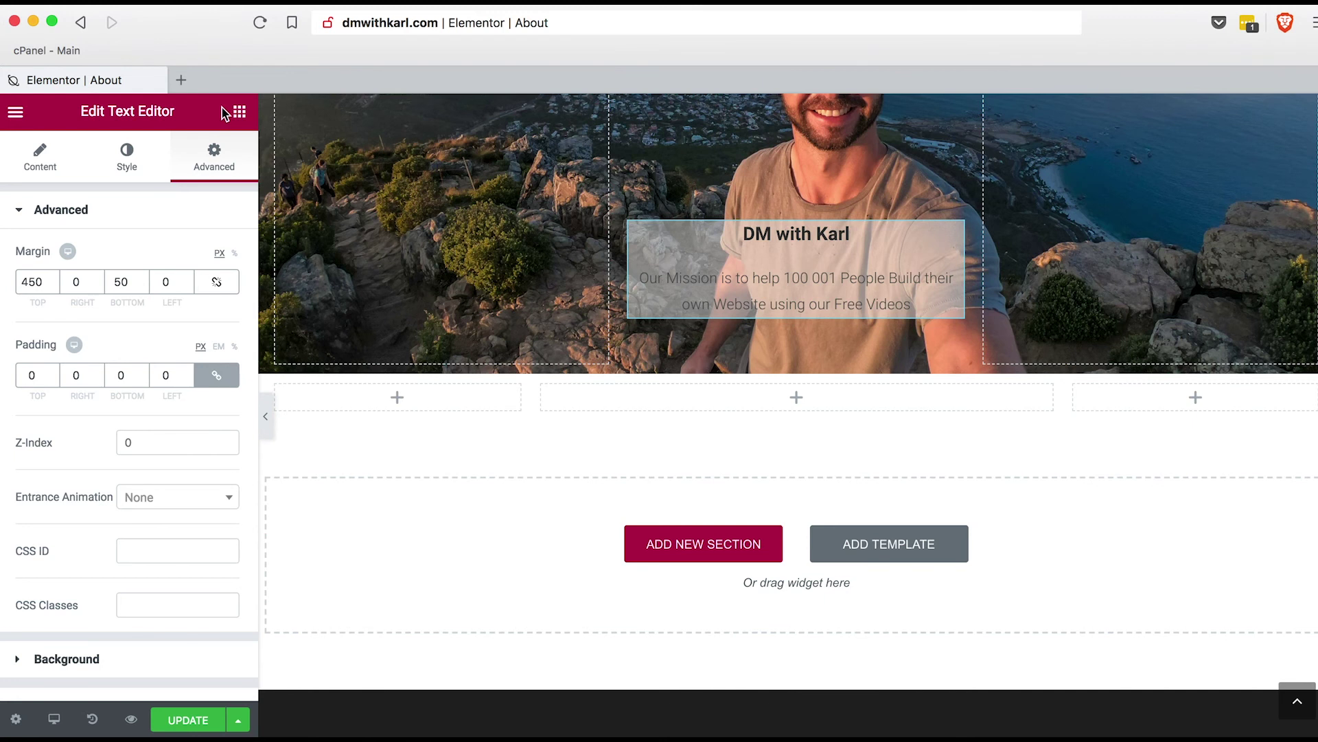
pyautogui.click(243, 115)
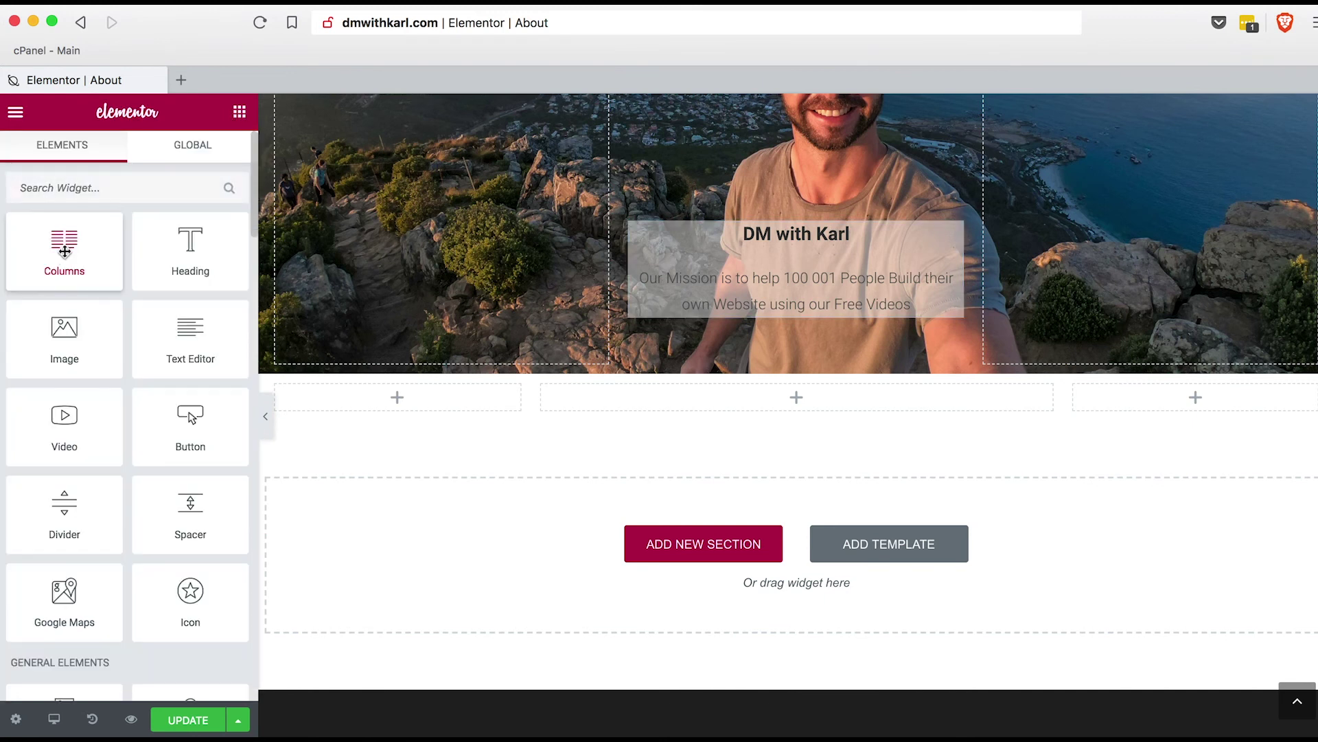
# Drop a Text Editor into the middle column, paste the bio paragraphs and center-align them
pyautogui.moveTo(224, 336); pyautogui.dragTo(794, 393)
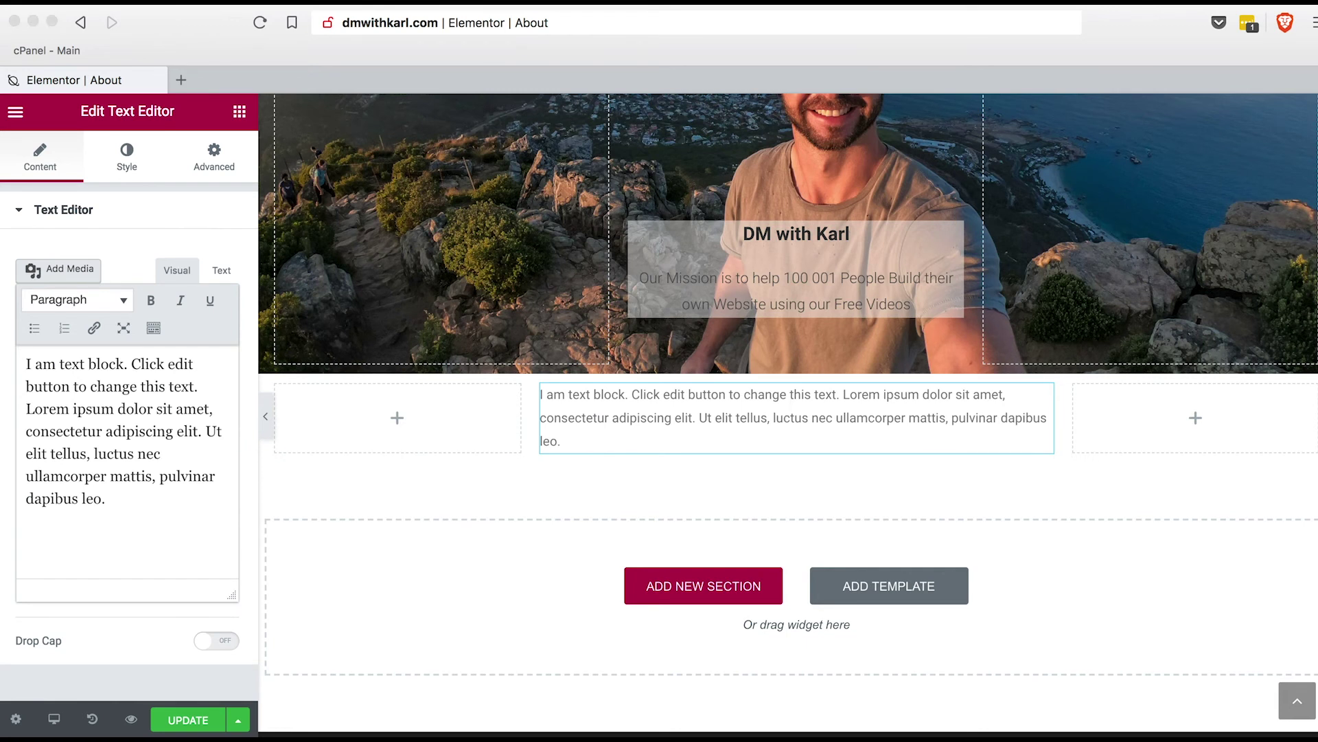
pyautogui.moveTo(123, 506); pyautogui.dragTo(9, 356)
pyautogui.write("Hi, I'm Karl & I'm a Digital Marketer, Photographer and Filmmaker. Our Mission at DM with karl is to take what seems to be complex new technology and break it down to simple easy to follow steps that everyone and anyone can follow to give them the opportunity to start their own online business with little to no upfront costs.  Help us with our mission by sharing these videos with your friends that you think could benefit from creating their own Website.")
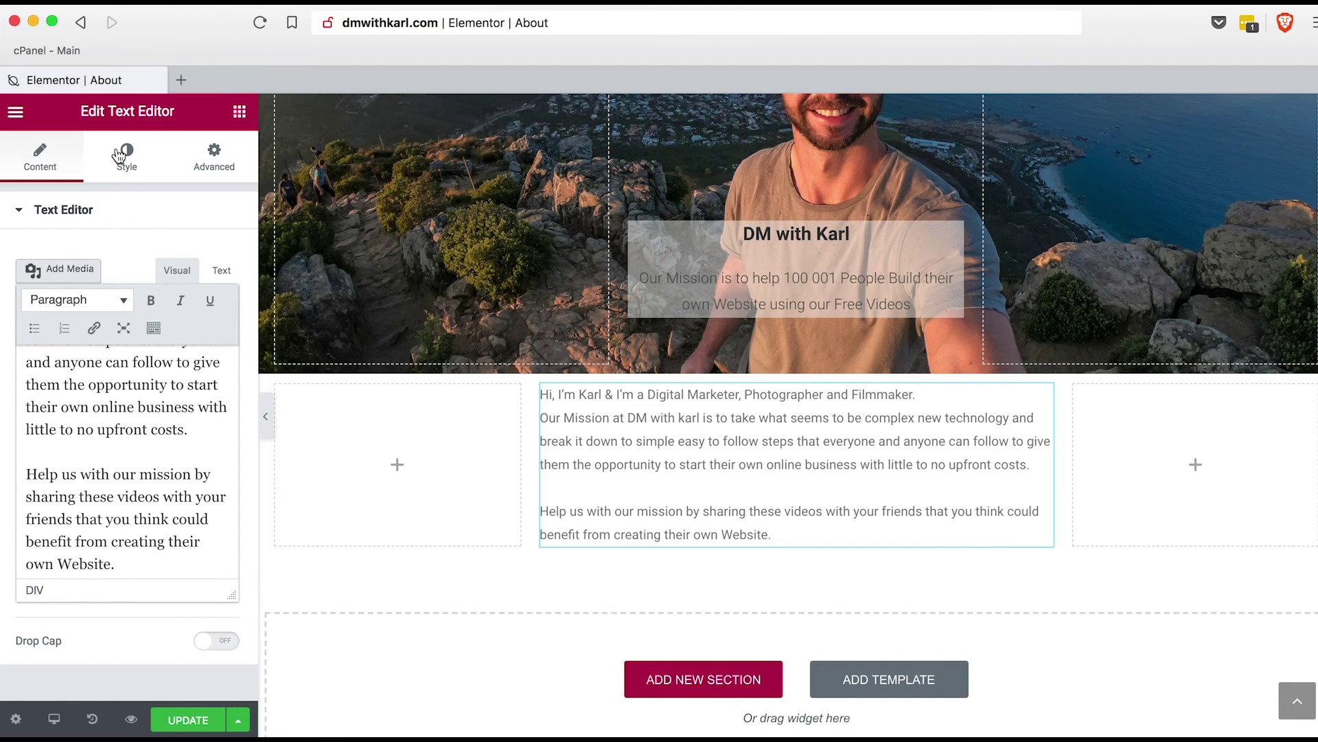
pyautogui.click(139, 164)
pyautogui.click(107, 283)
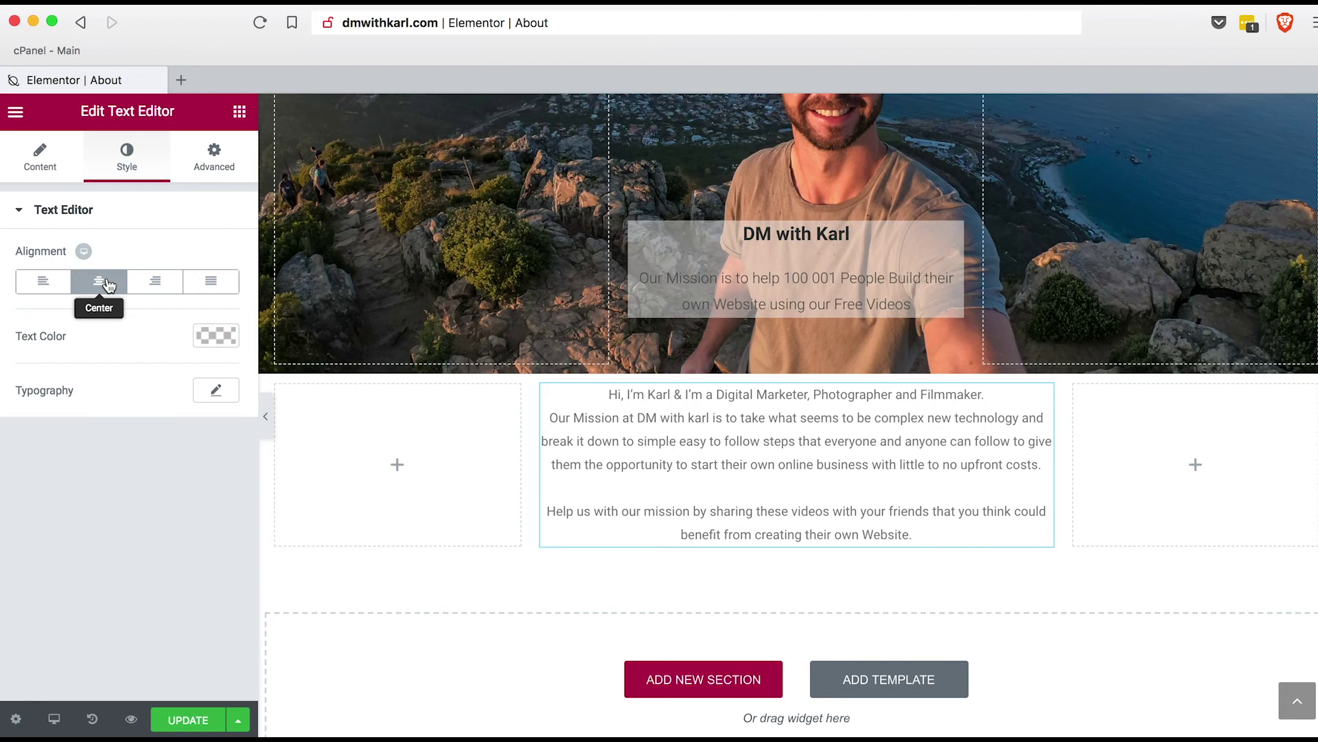
pyautogui.click(709, 688)
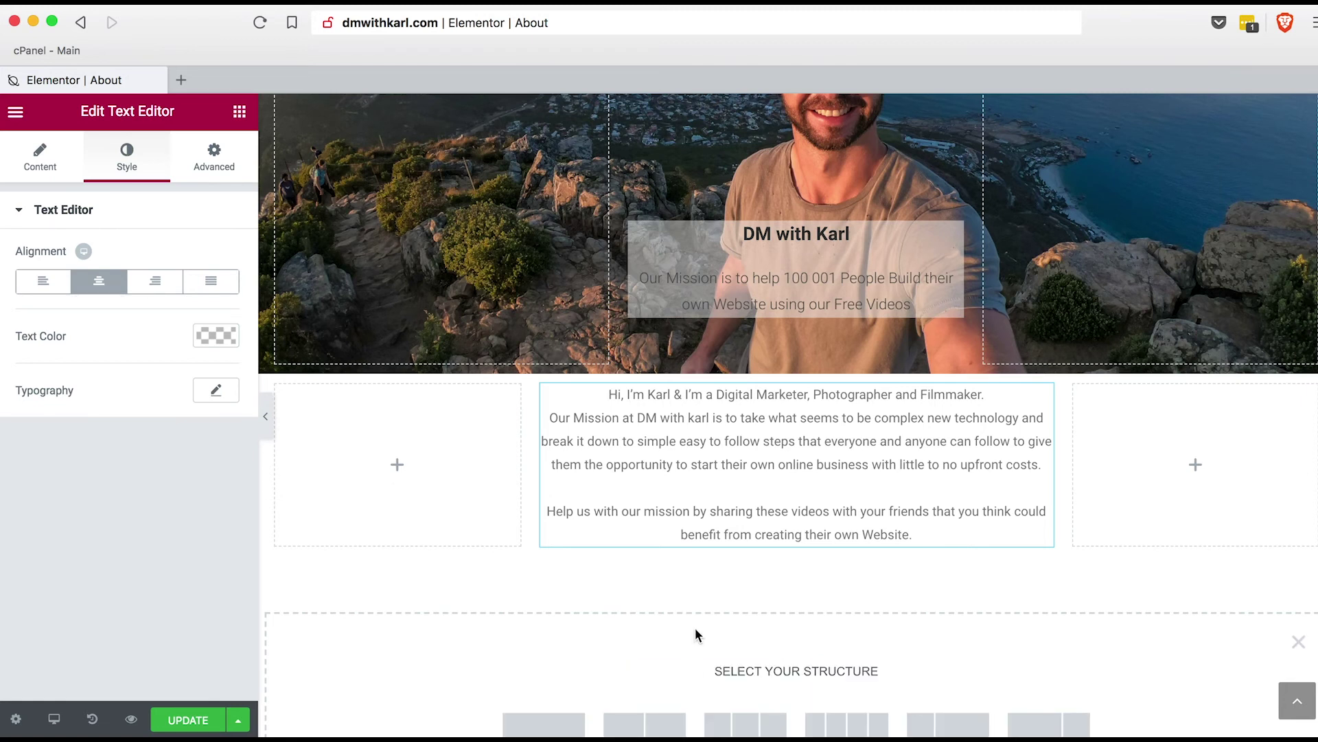
# Add a three-column section beneath the bio with an Image widget in its left column
pyautogui.scroll(-5, 695, 628)
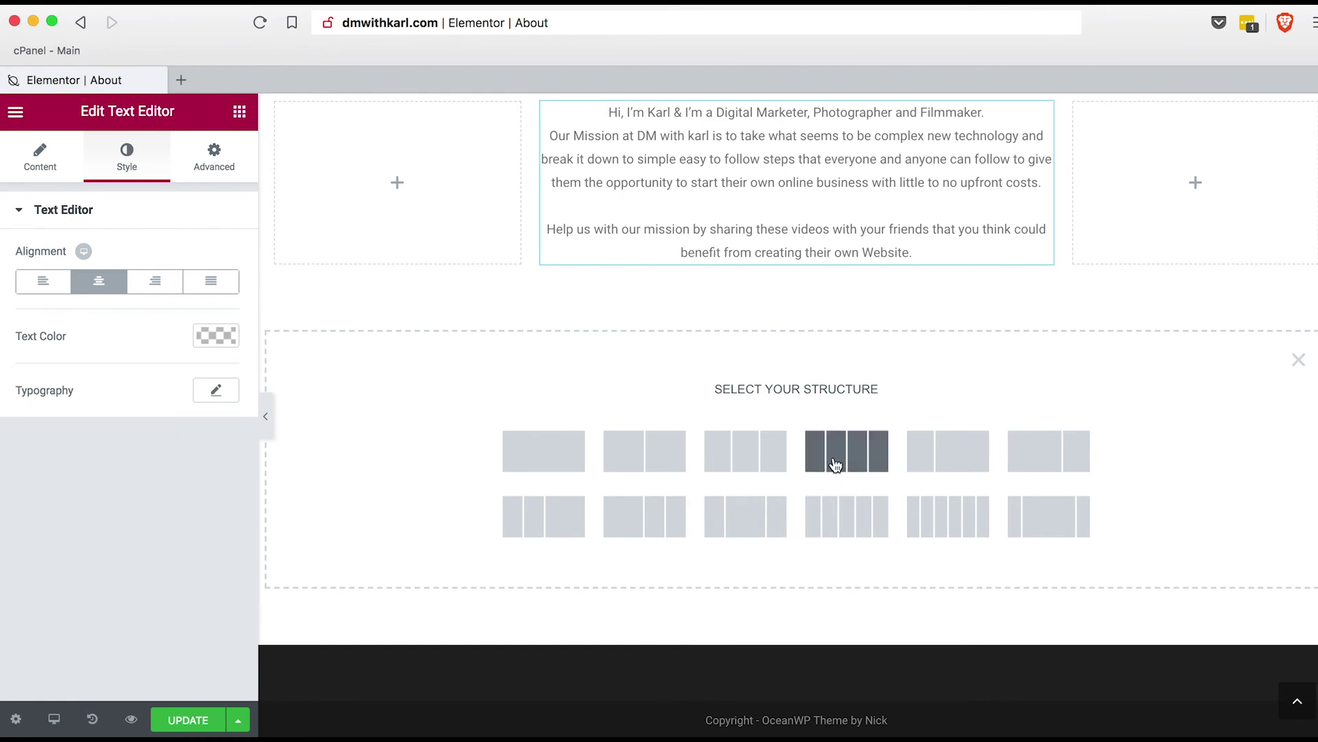
pyautogui.click(748, 459)
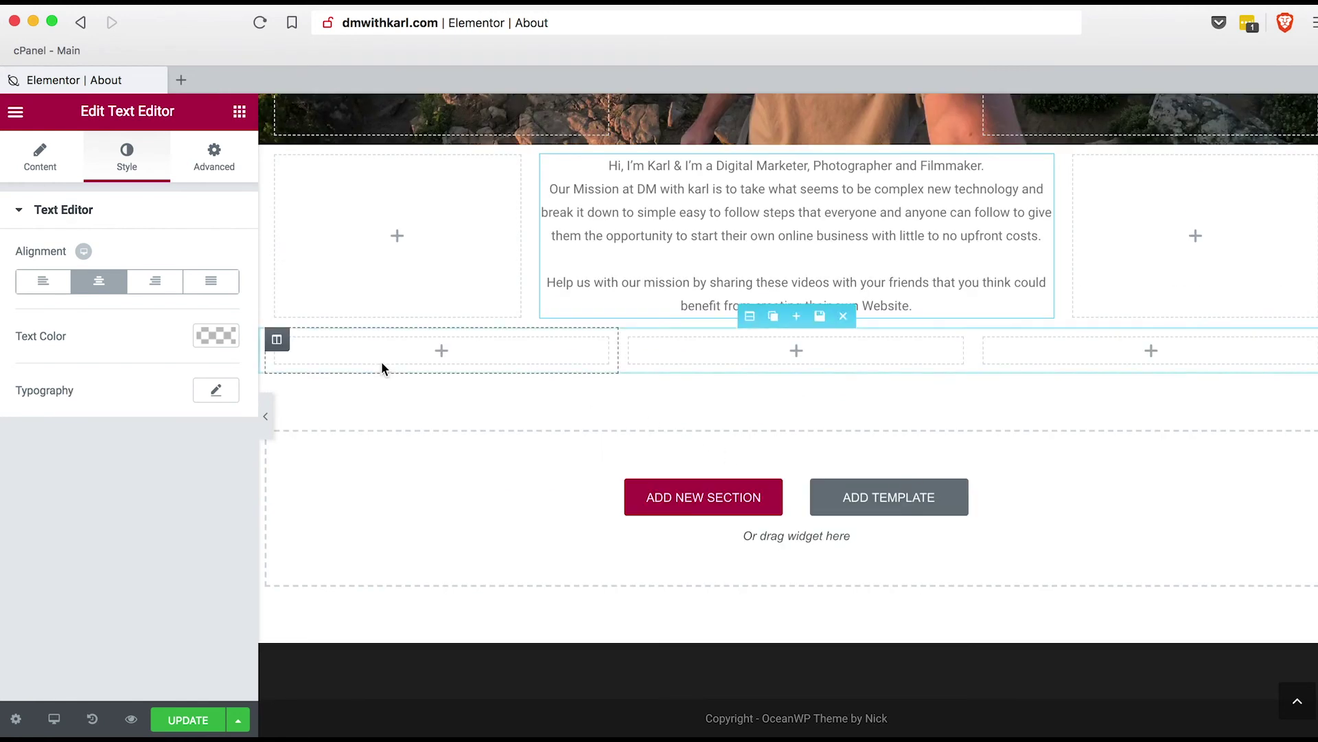
pyautogui.click(239, 111)
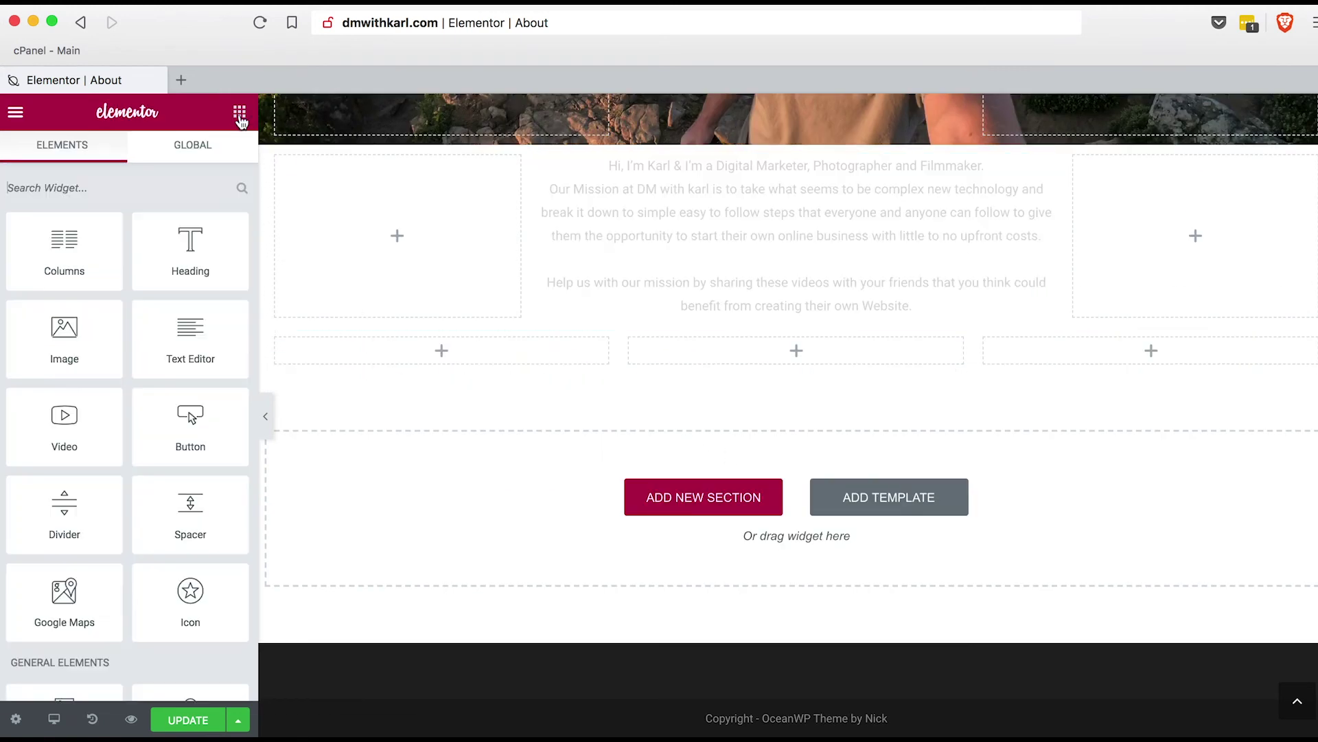
pyautogui.moveTo(68, 326); pyautogui.dragTo(422, 342)
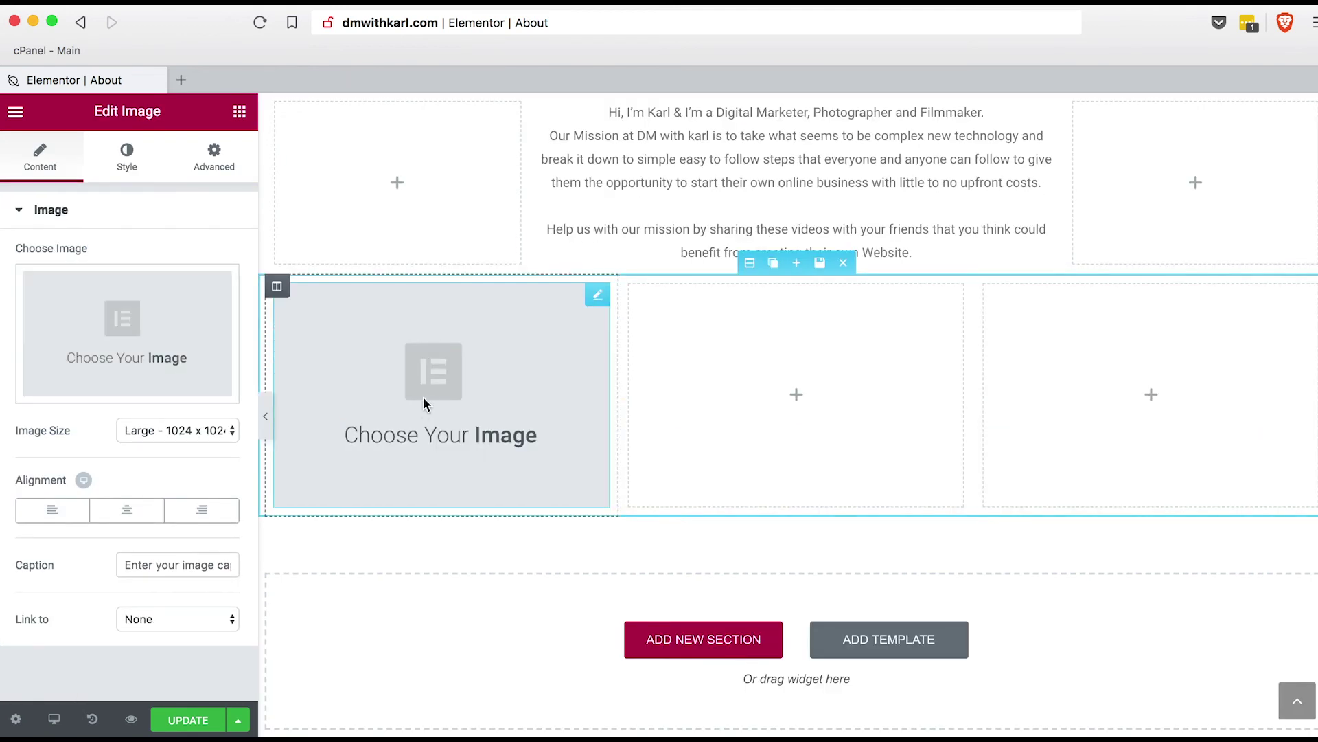
# Upload the whitewater kayaking JPEG and insert it into the left image widget
pyautogui.click(138, 333)
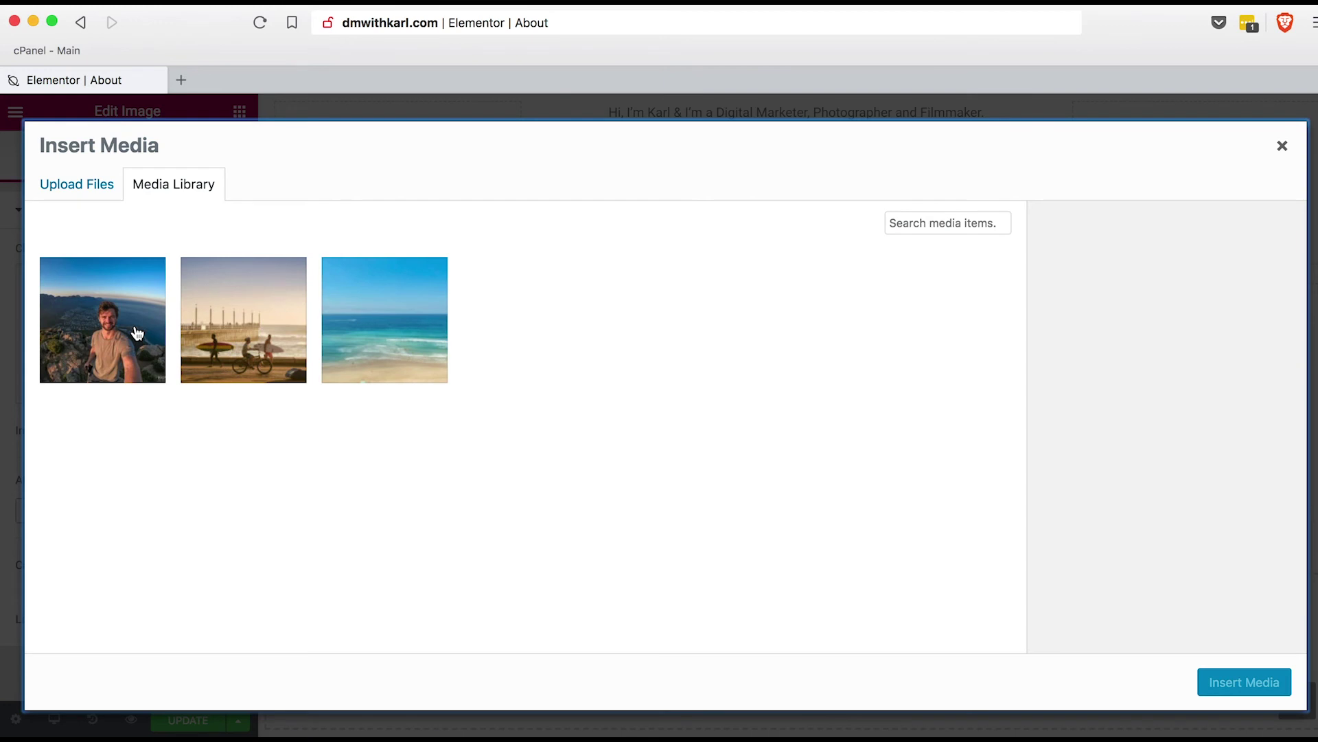
pyautogui.click(80, 191)
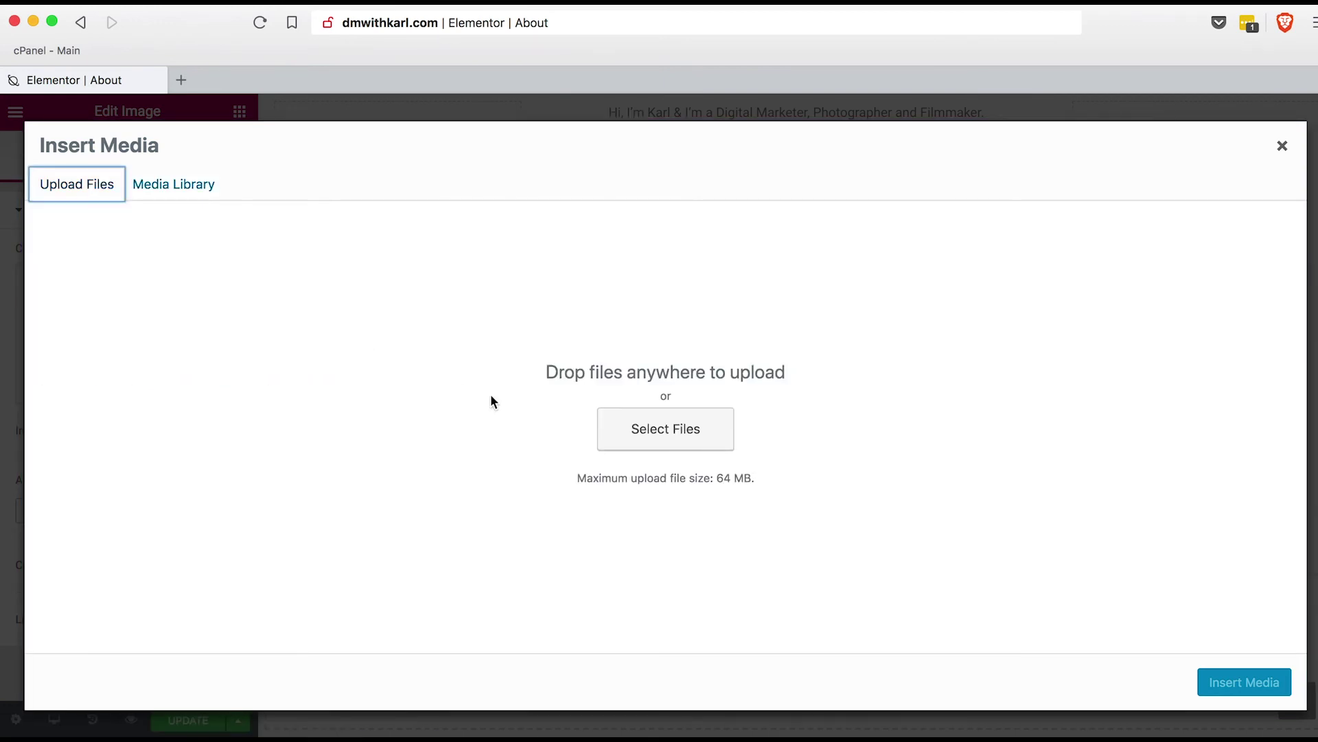
pyautogui.click(643, 429)
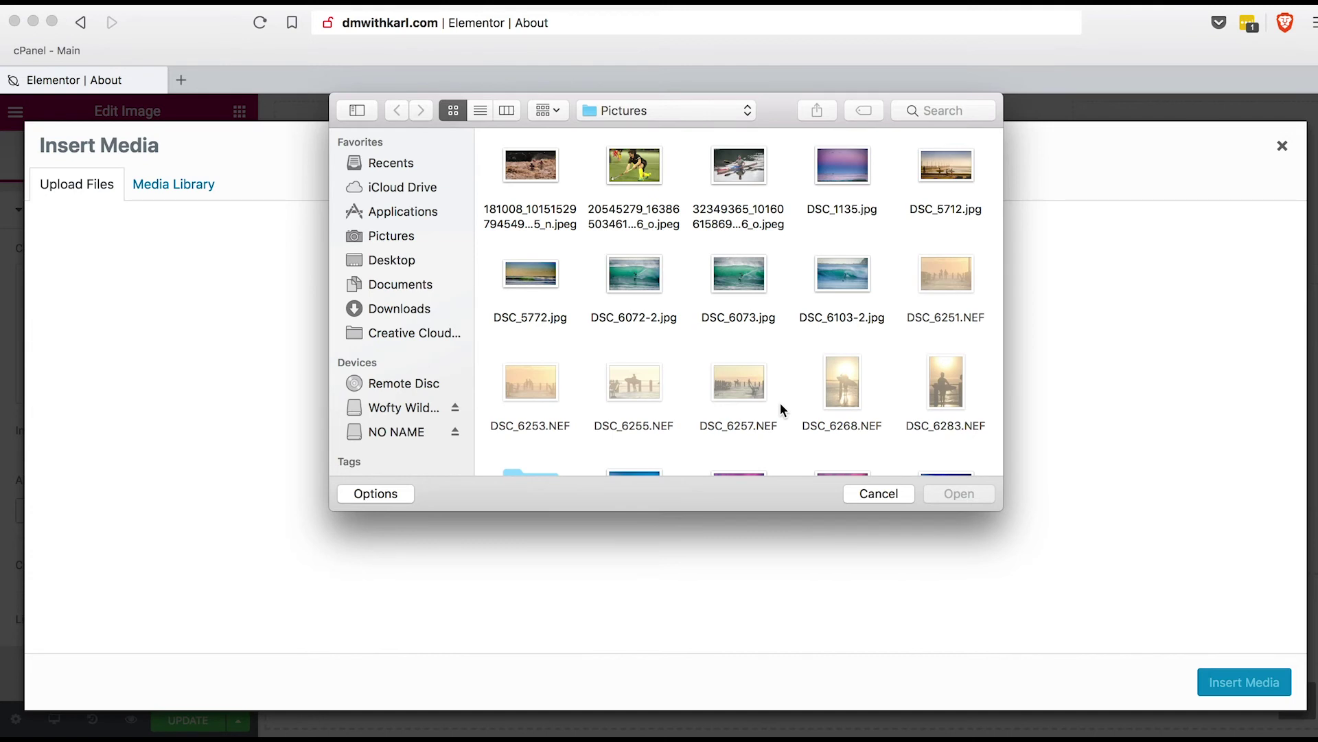
pyautogui.scroll(1, 780, 409)
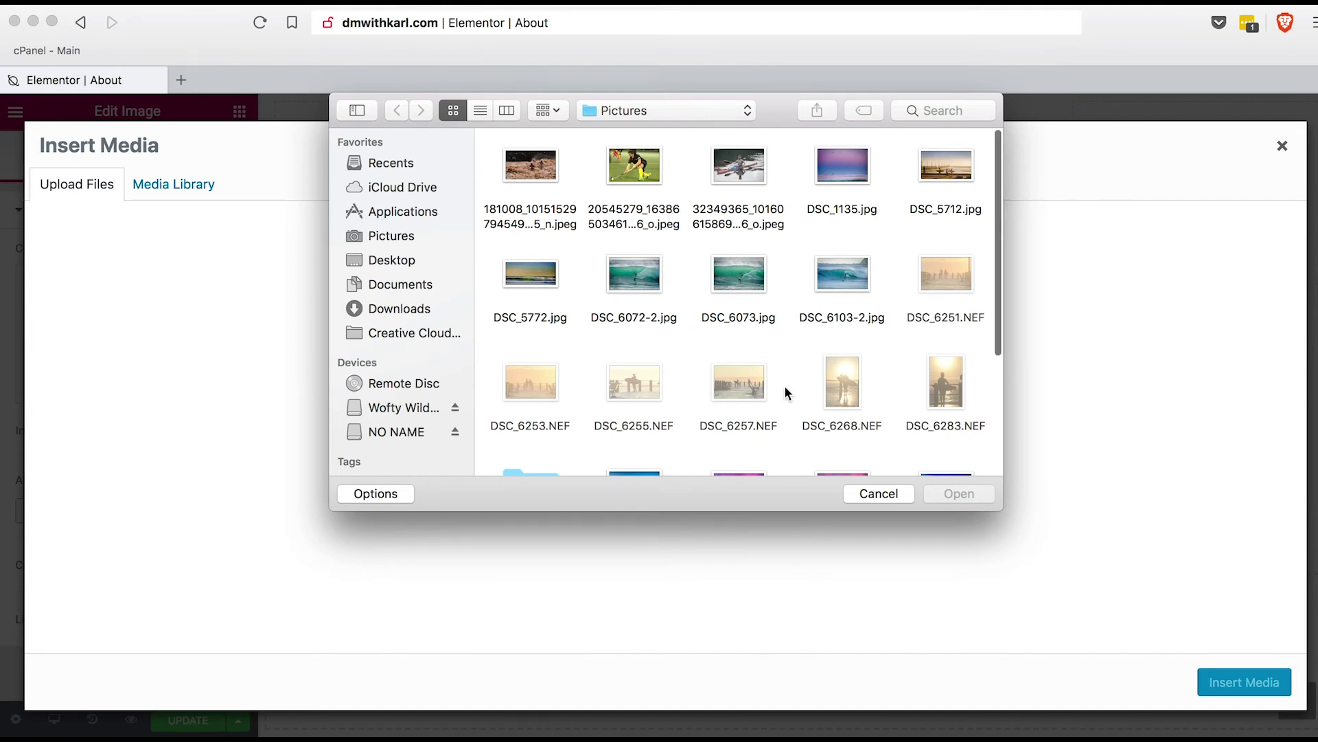
pyautogui.scroll(-5, 785, 392)
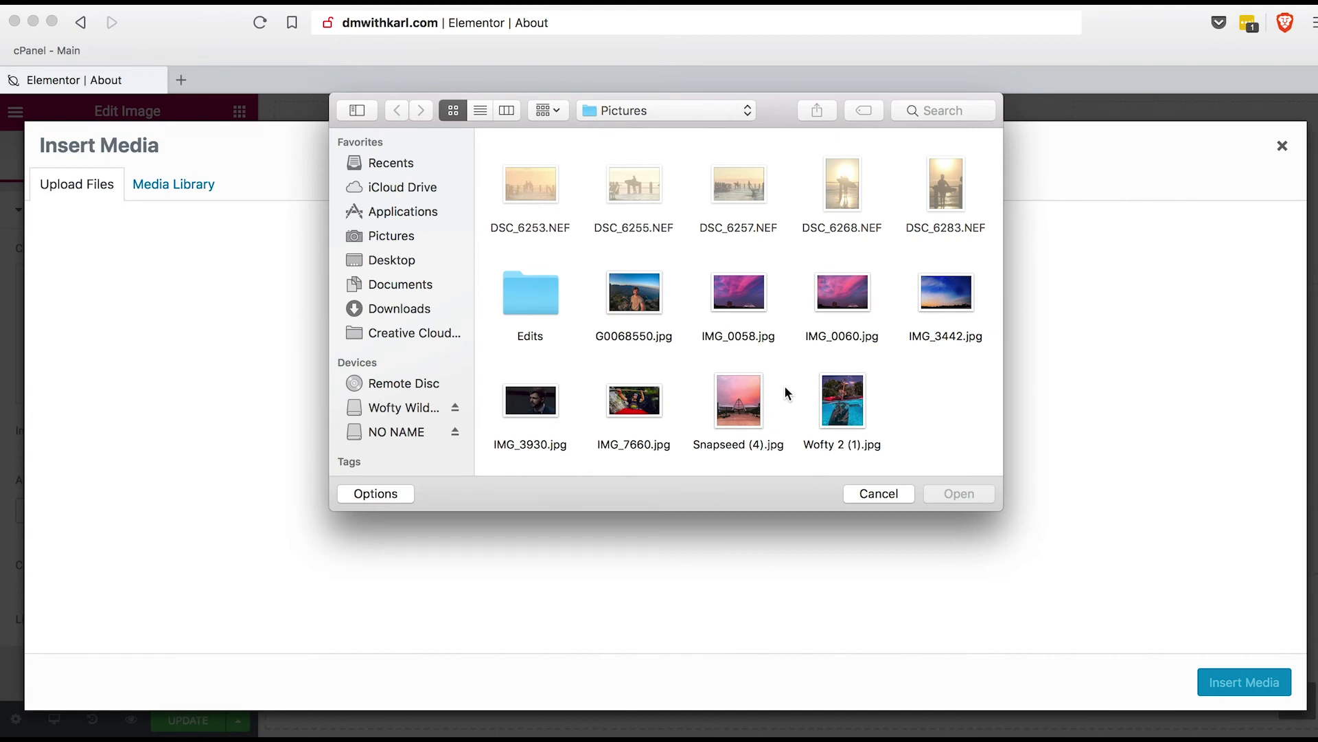
pyautogui.scroll(5, 786, 393)
pyautogui.scroll(1, 785, 392)
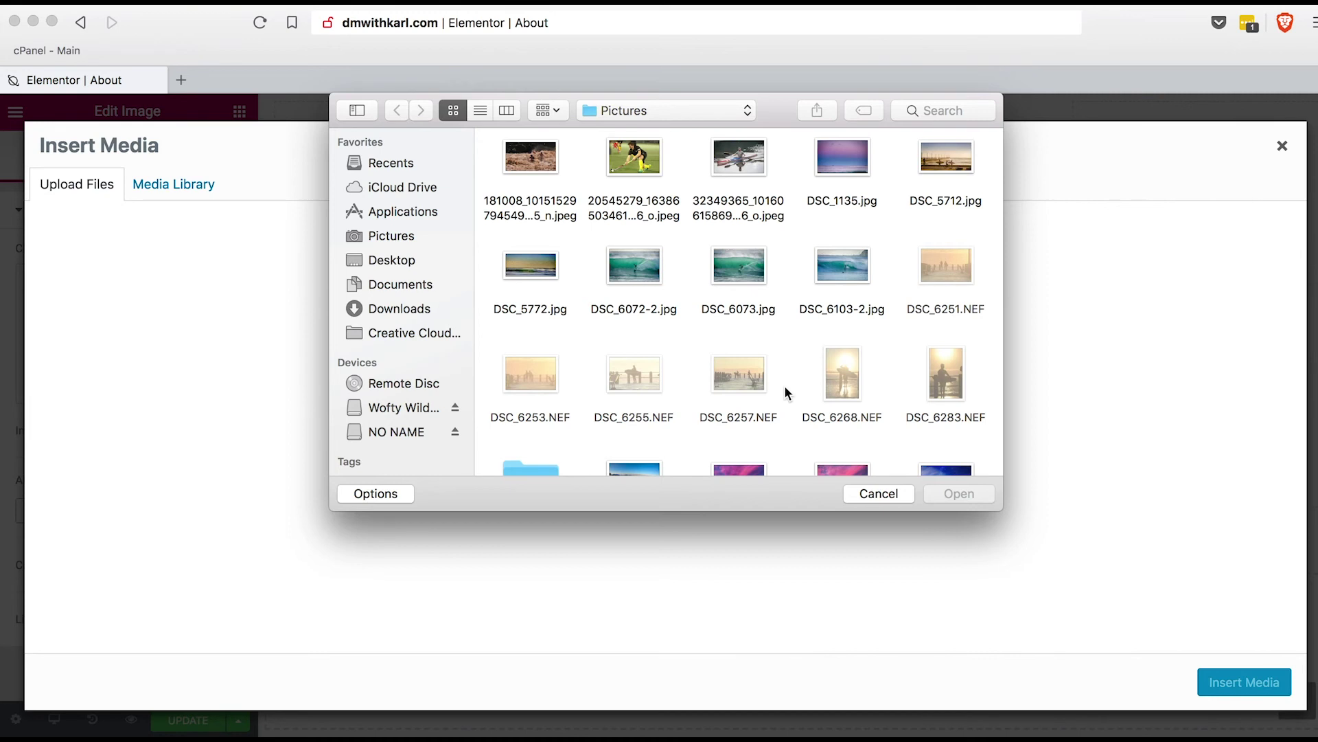
pyautogui.scroll(1, 787, 393)
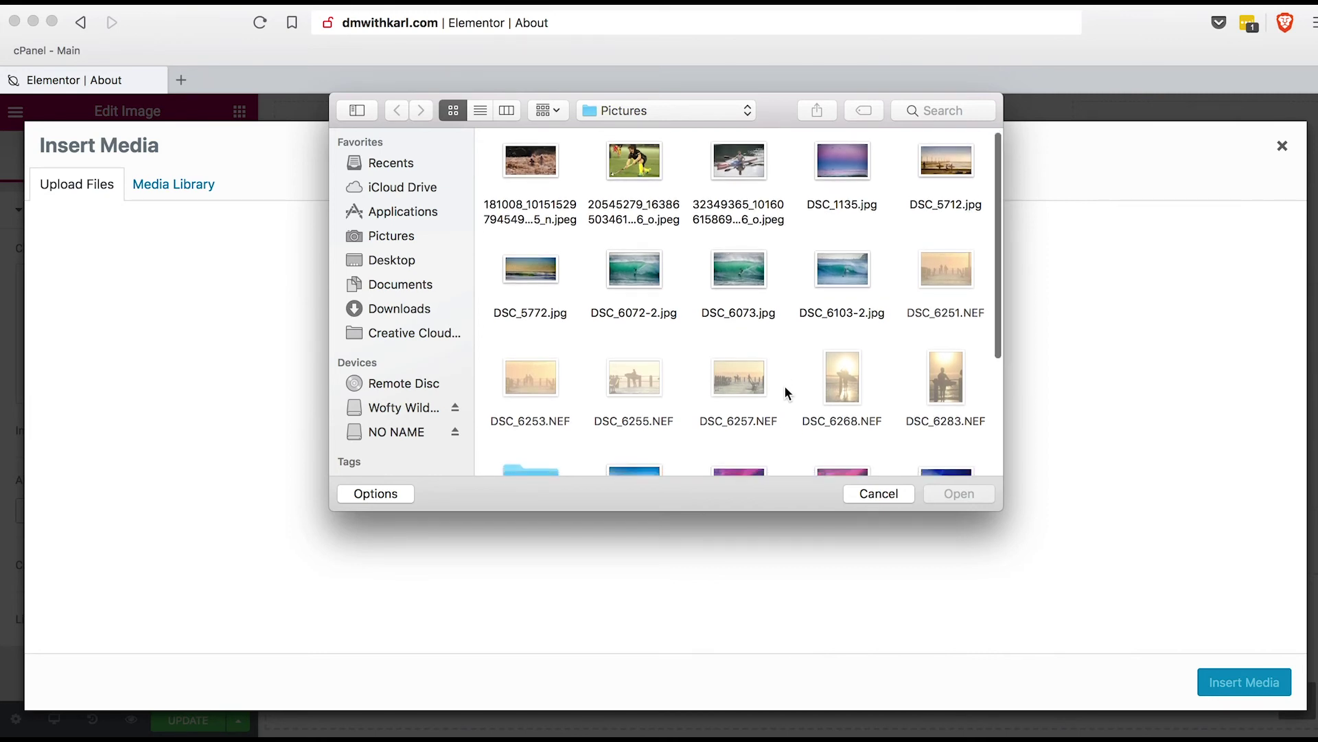
pyautogui.scroll(-2, 787, 391)
pyautogui.scroll(-5, 785, 389)
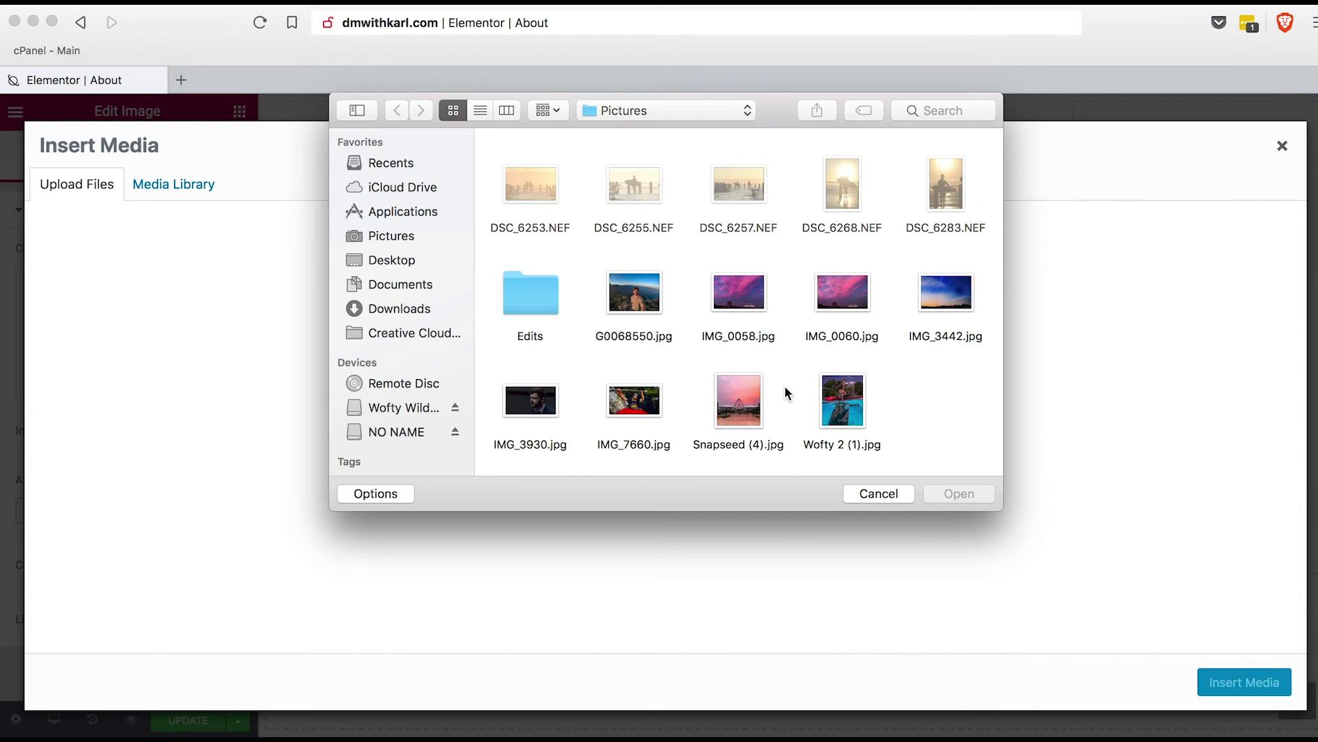
pyautogui.scroll(5, 786, 392)
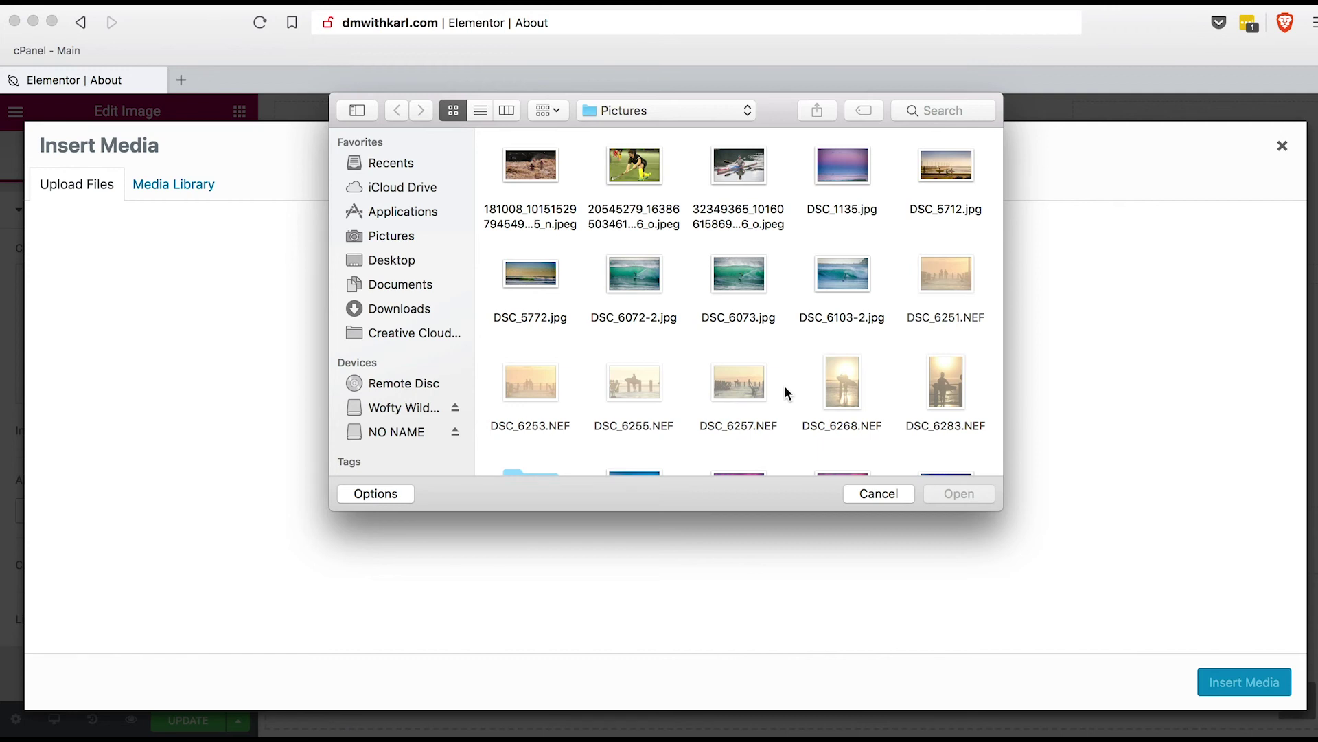
pyautogui.click(536, 169)
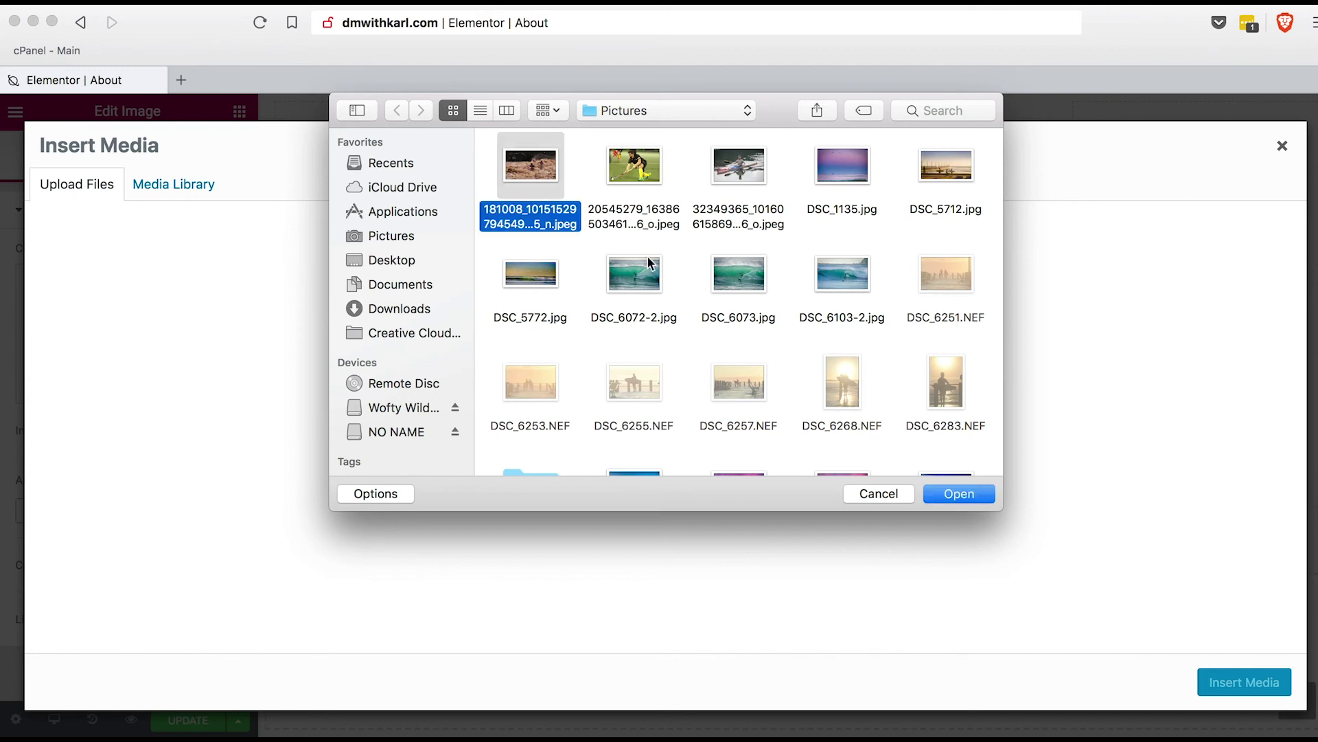
pyautogui.click(943, 496)
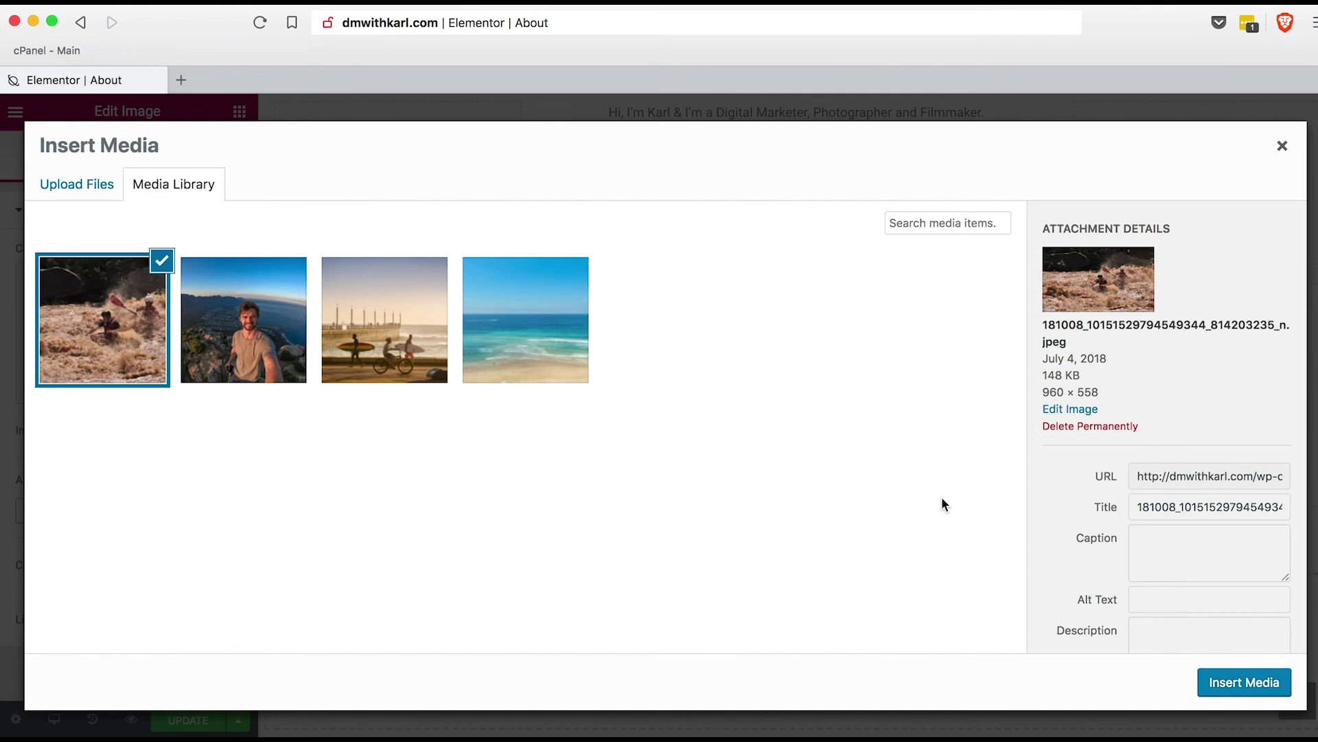
pyautogui.click(1239, 687)
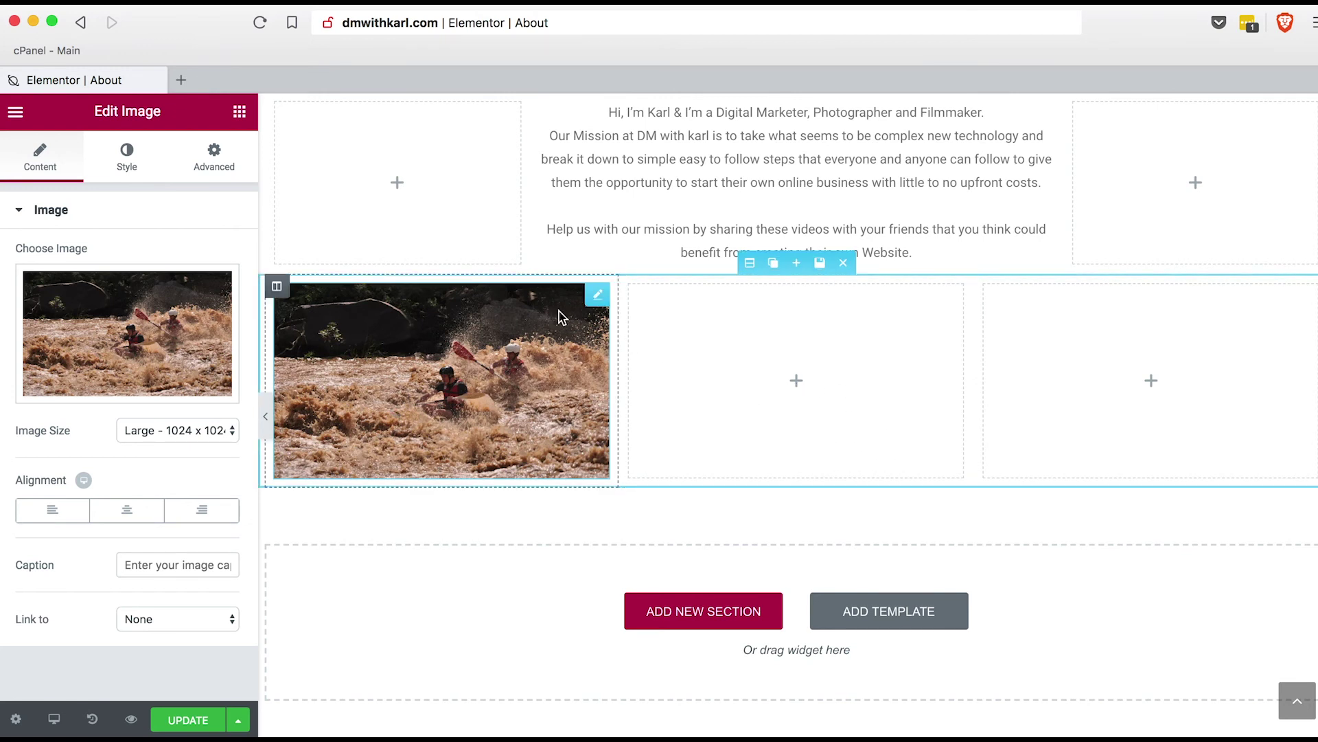
# Add an Image widget to the middle column, then upload and insert the hockey photo into it
pyautogui.click(575, 295)
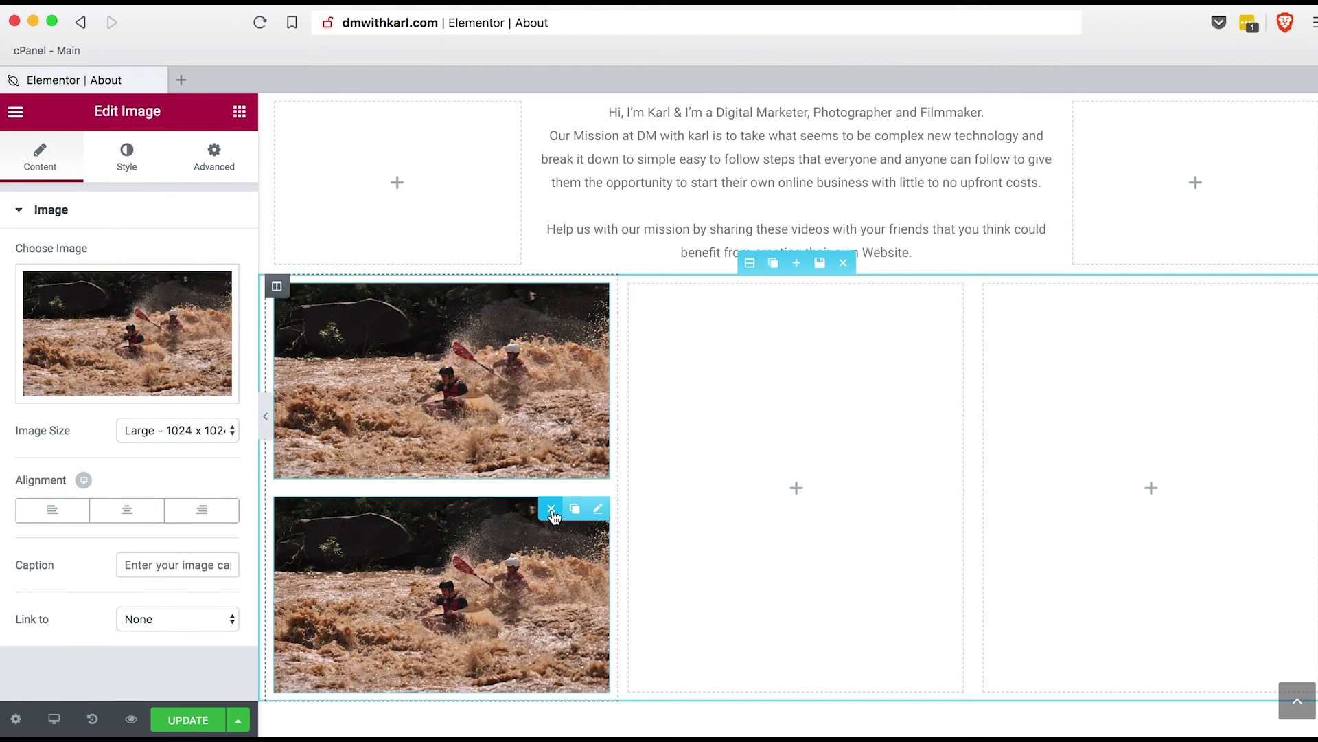
pyautogui.click(551, 508)
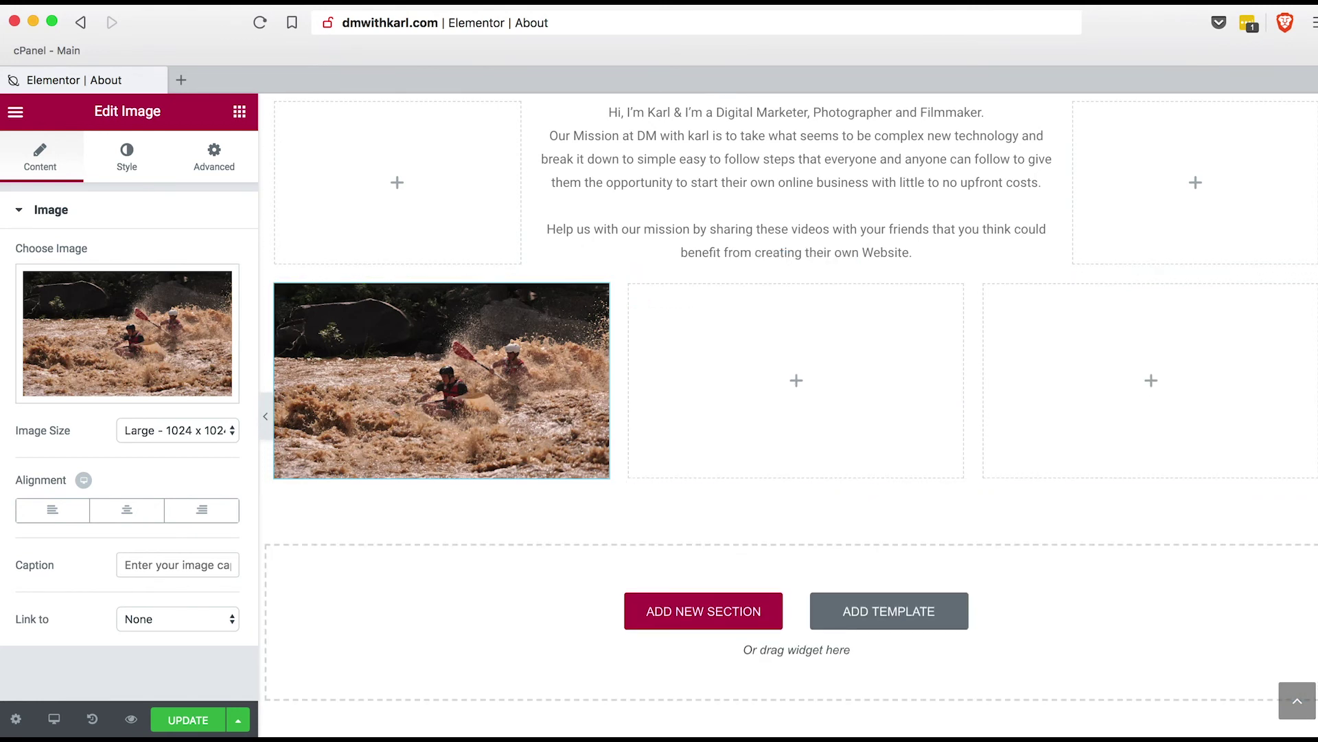
pyautogui.click(234, 118)
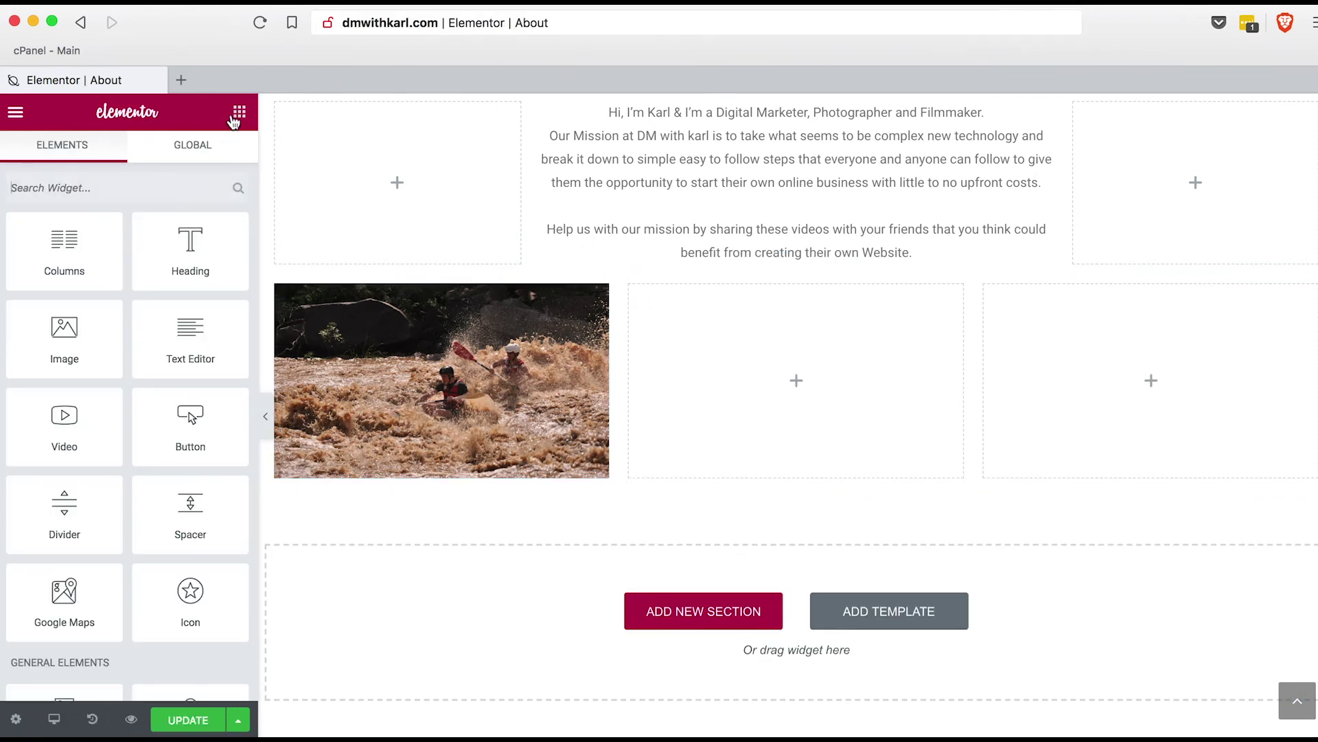
pyautogui.moveTo(69, 341); pyautogui.dragTo(823, 368)
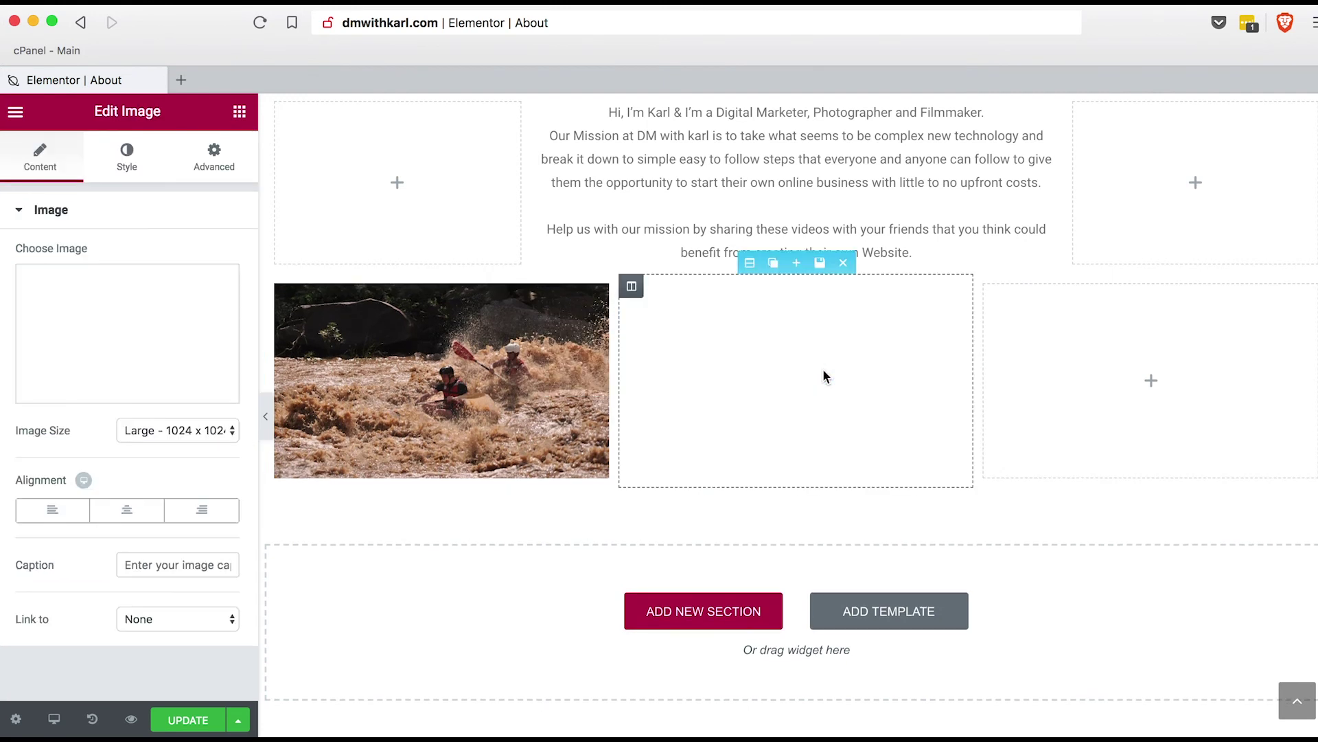
pyautogui.click(101, 355)
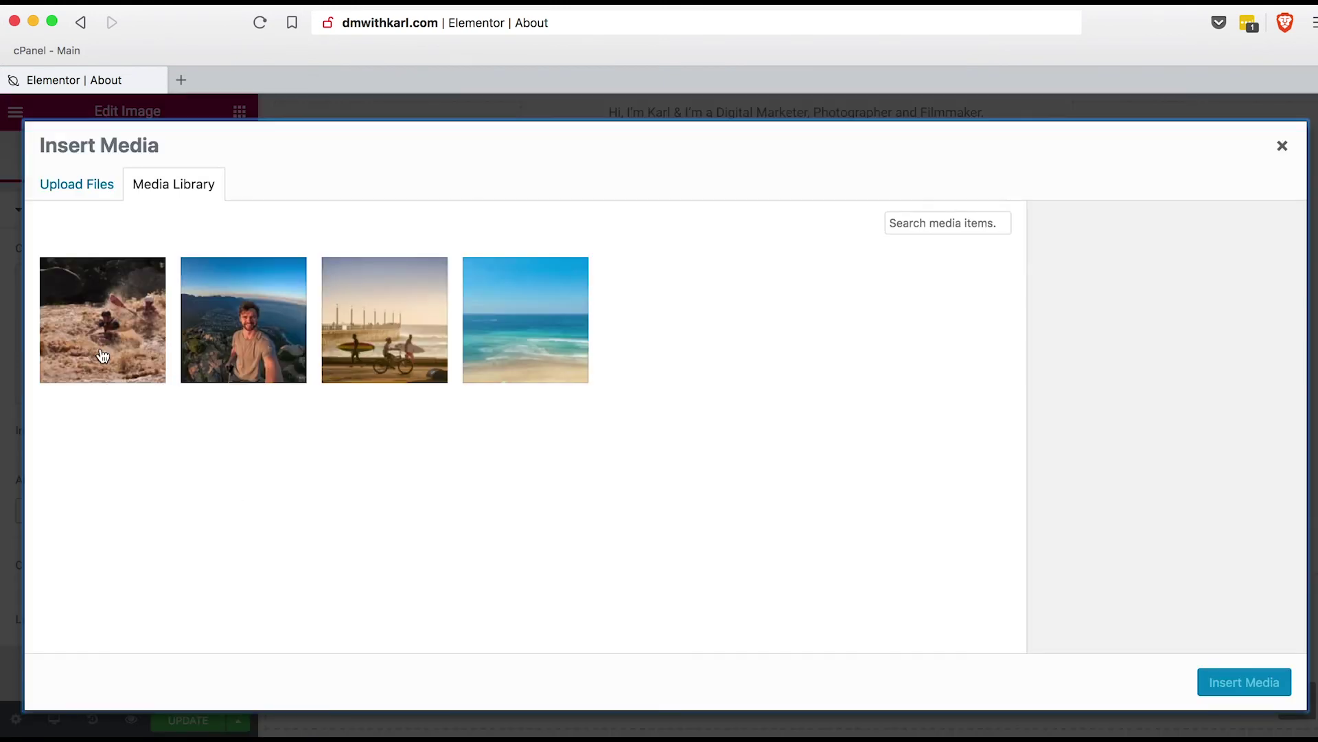
pyautogui.click(86, 182)
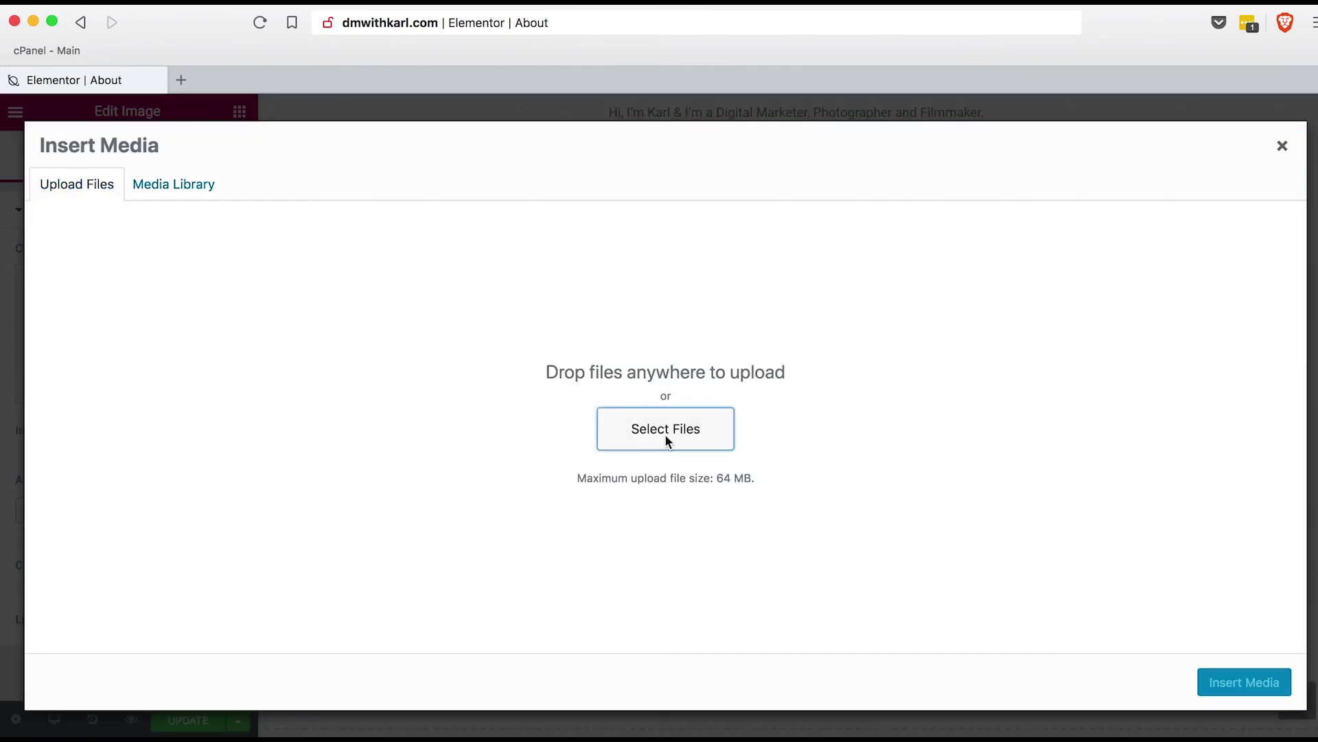
pyautogui.click(665, 434)
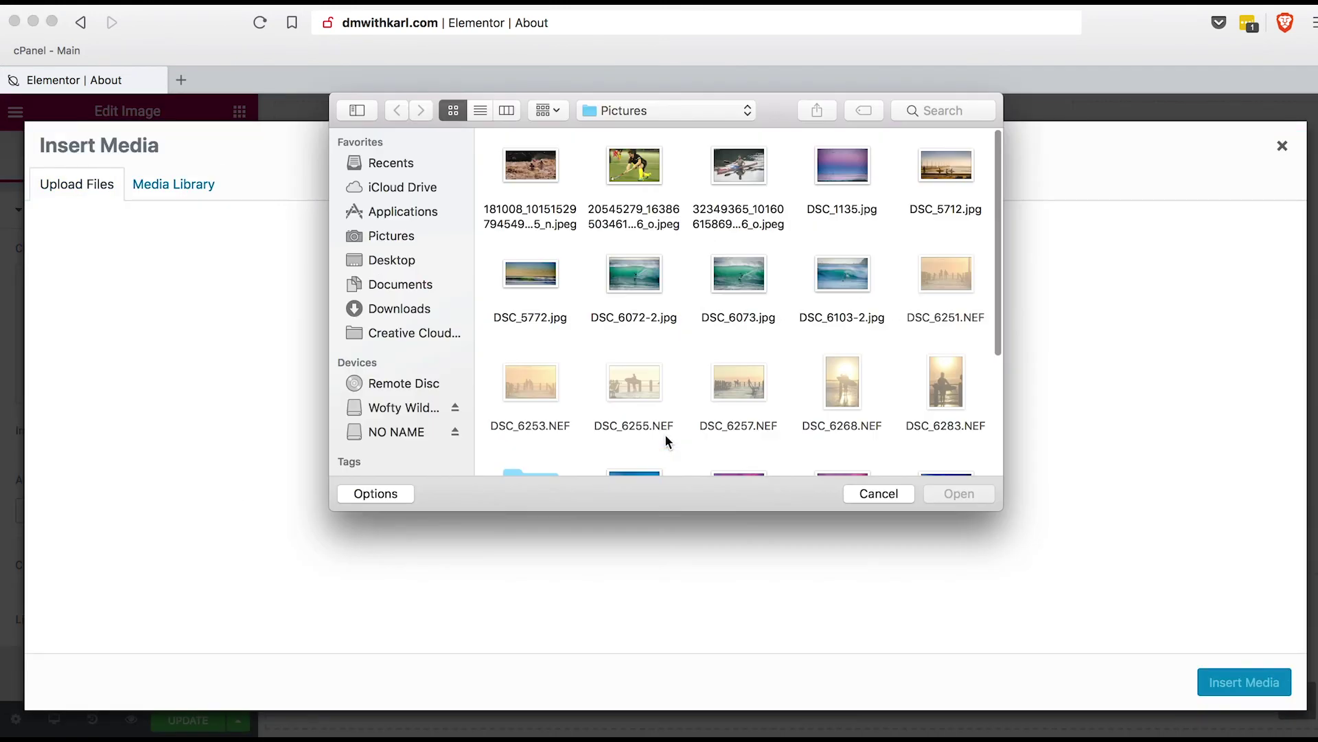
pyautogui.click(640, 169)
pyautogui.click(935, 492)
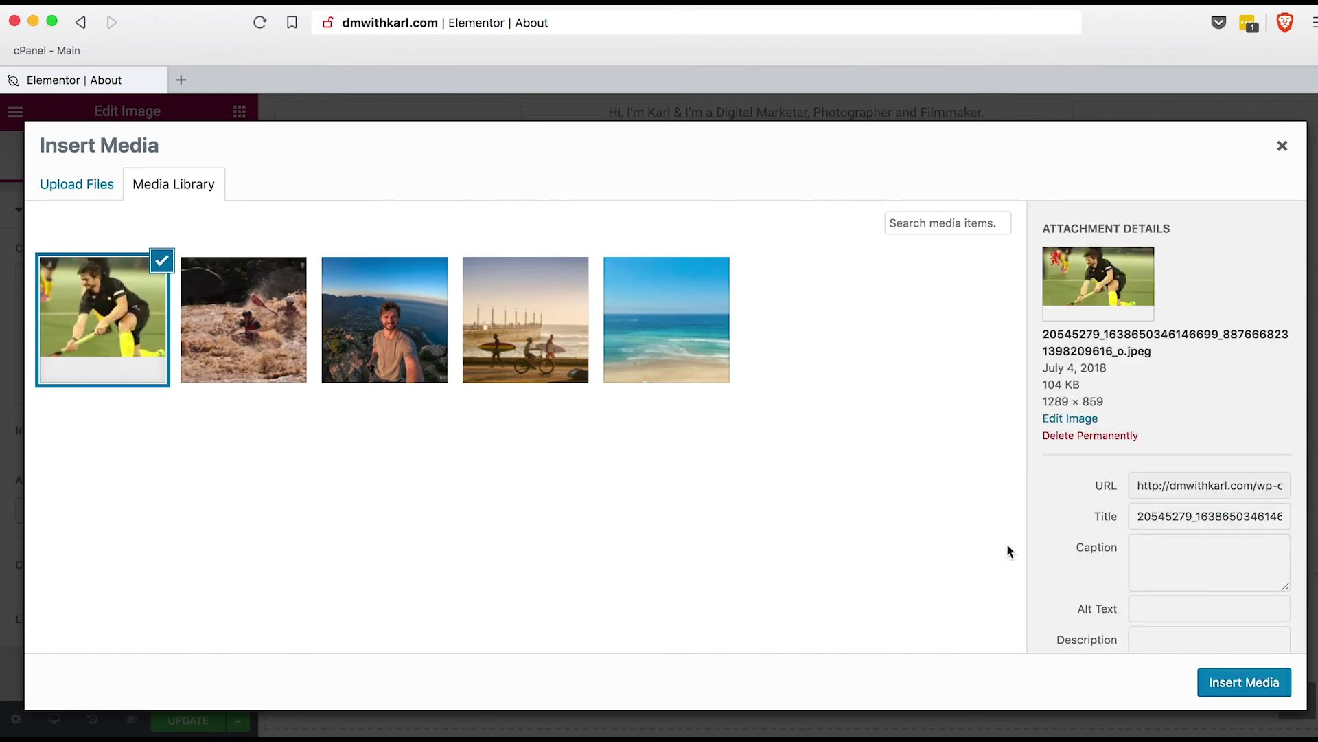
pyautogui.click(1245, 685)
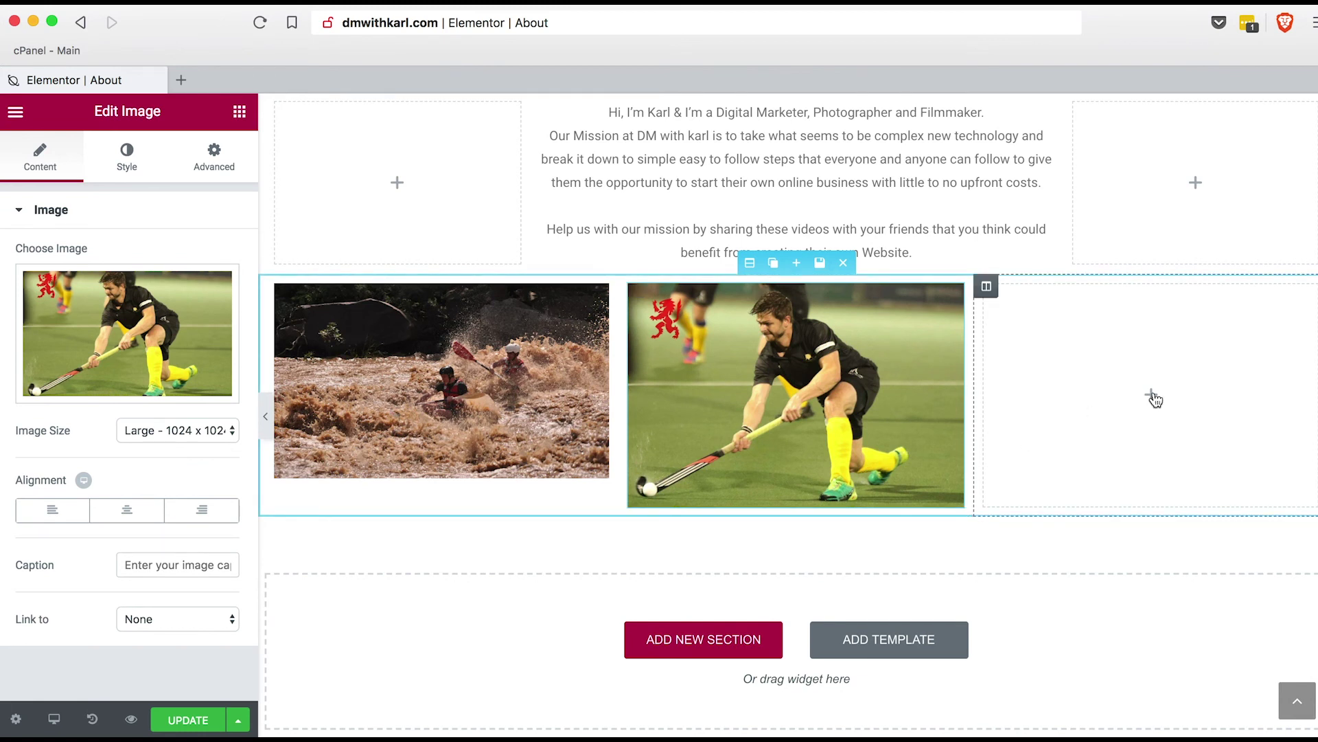
# Add an Image widget to the third column, then upload and insert the calm kayaking photo
pyautogui.click(240, 113)
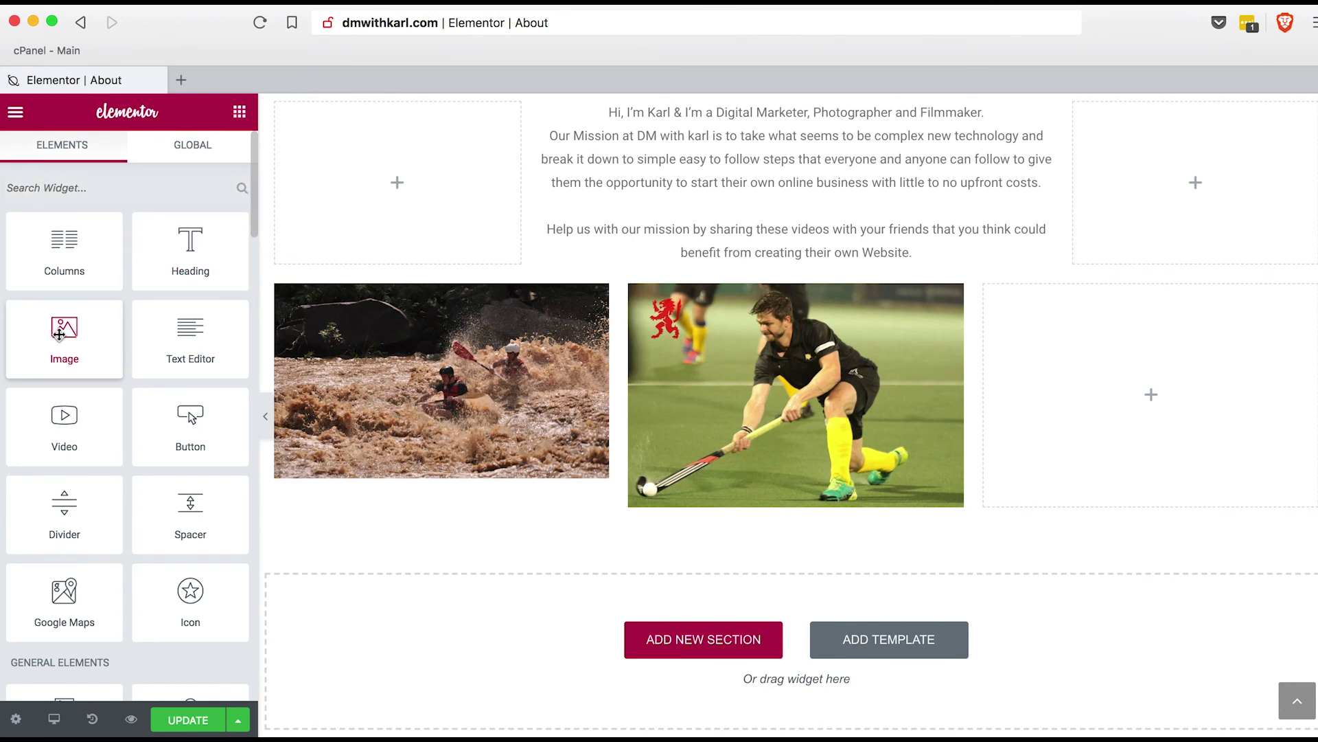
pyautogui.moveTo(64, 330); pyautogui.dragTo(1181, 431)
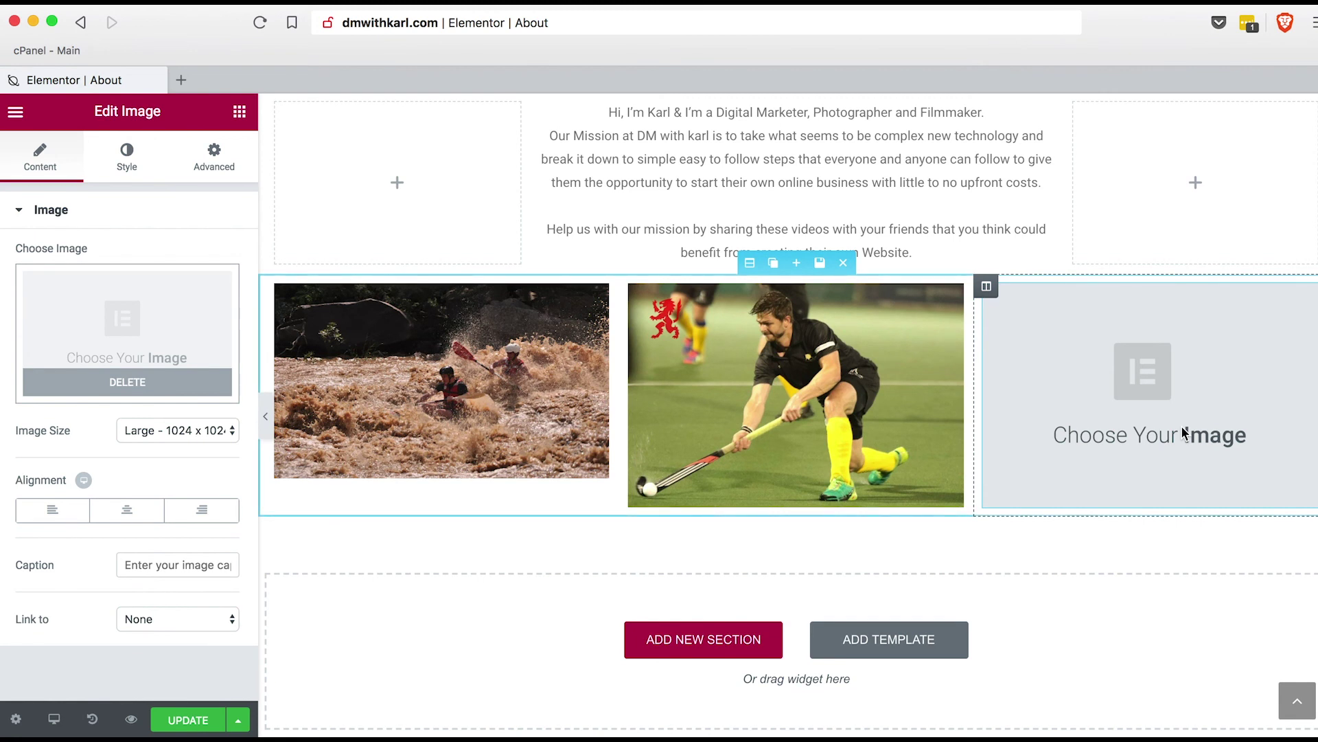
pyautogui.click(145, 344)
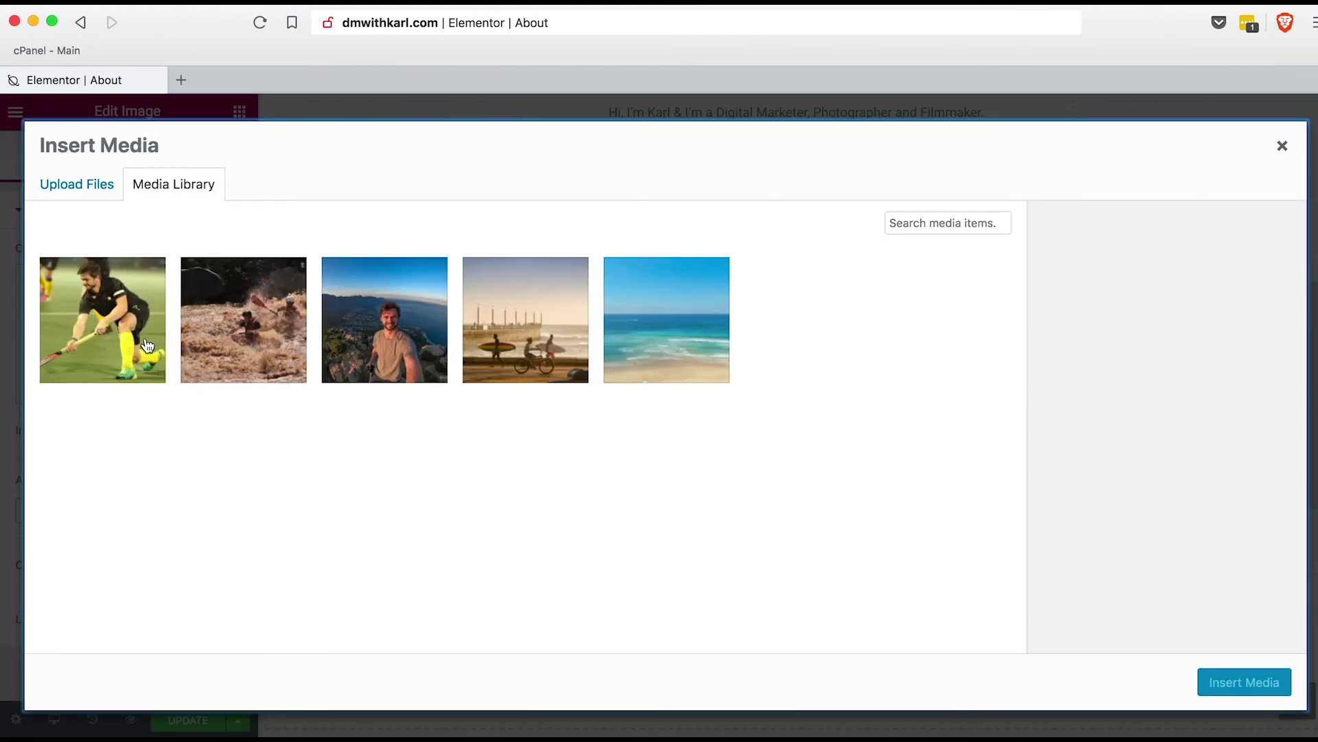
pyautogui.click(90, 190)
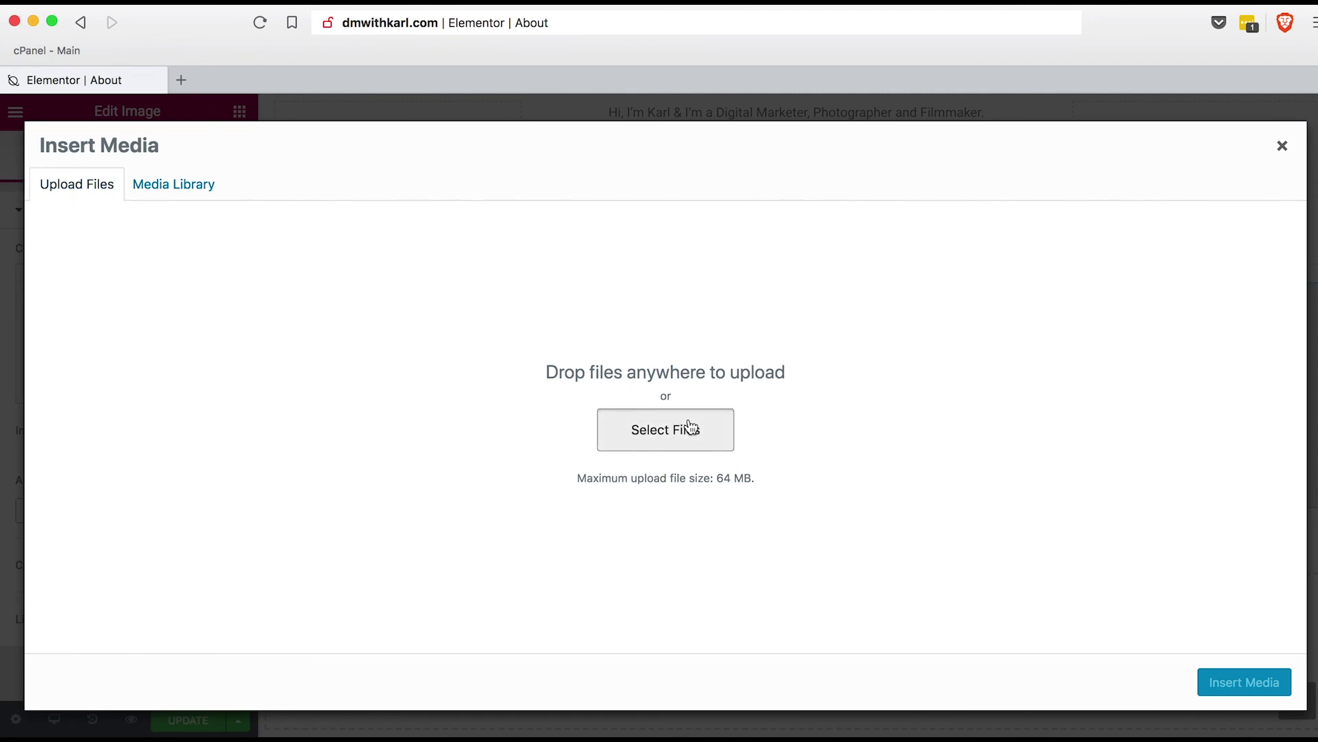
pyautogui.click(690, 427)
pyautogui.click(736, 173)
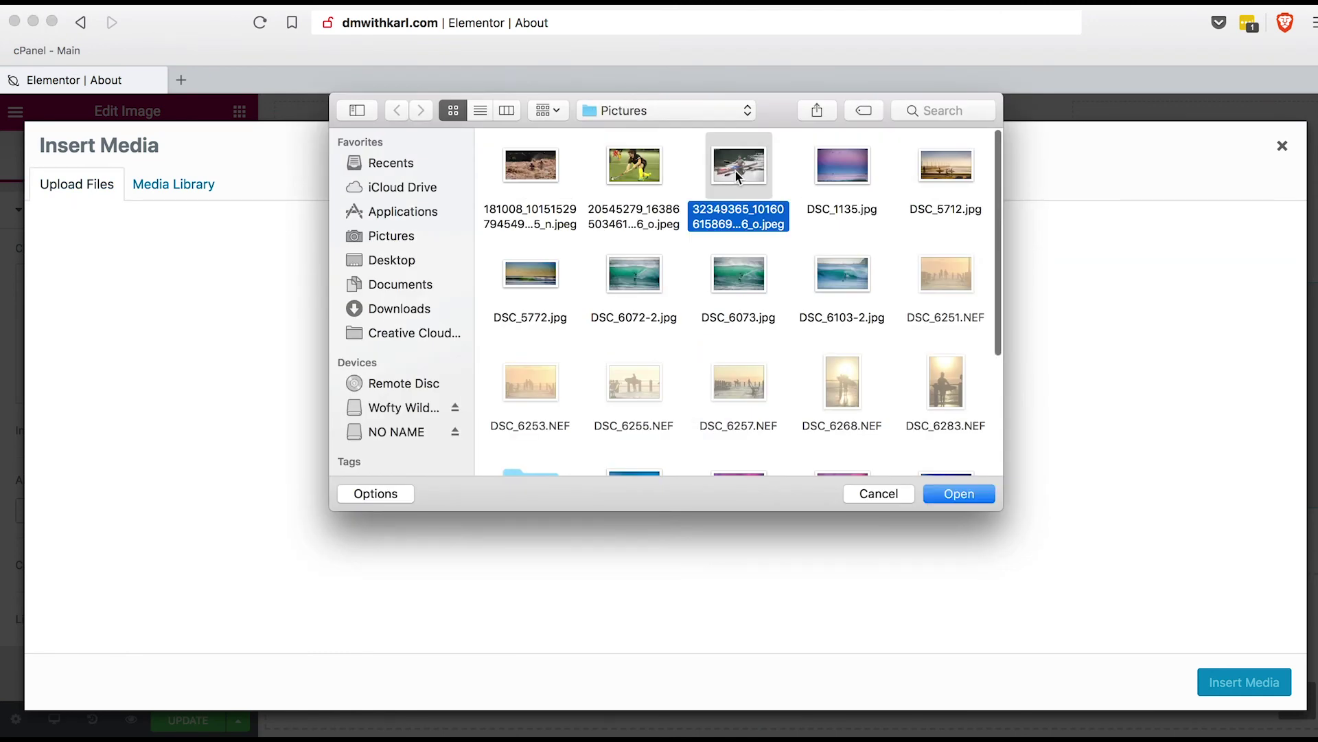
pyautogui.click(950, 491)
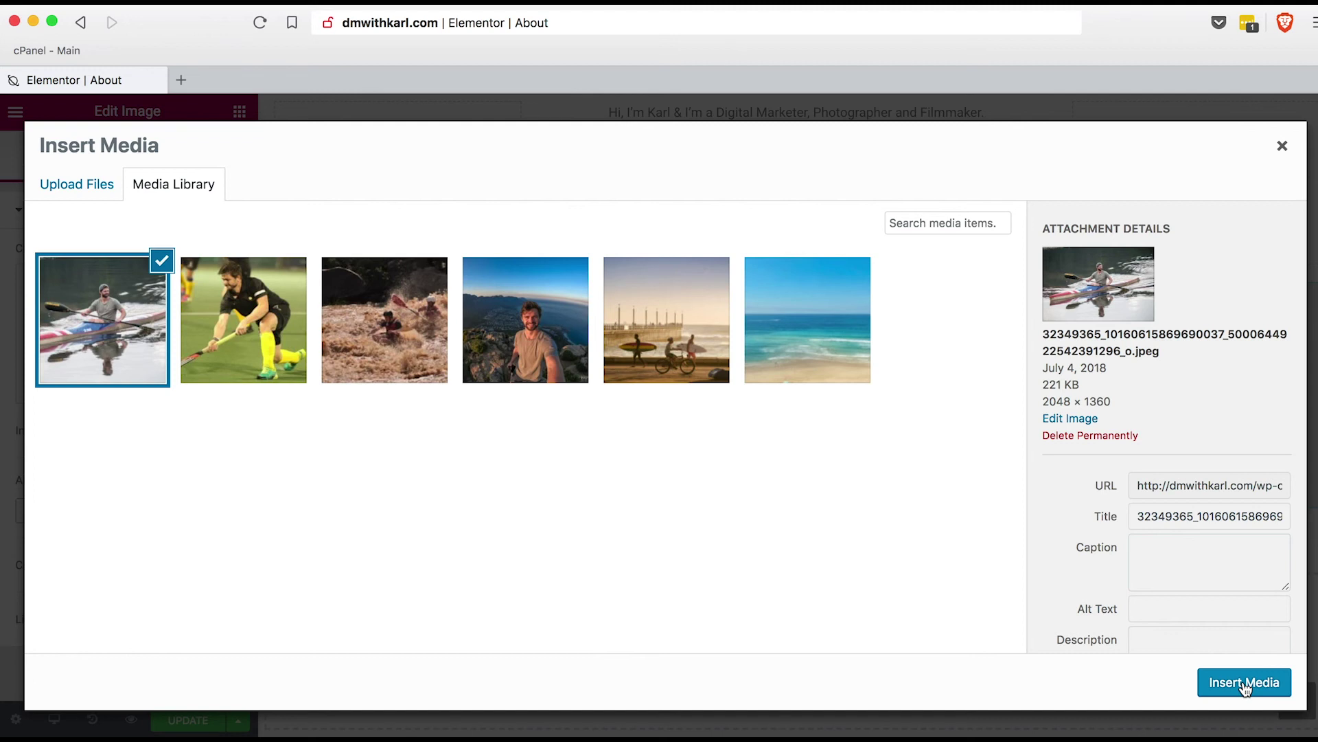
pyautogui.click(1244, 683)
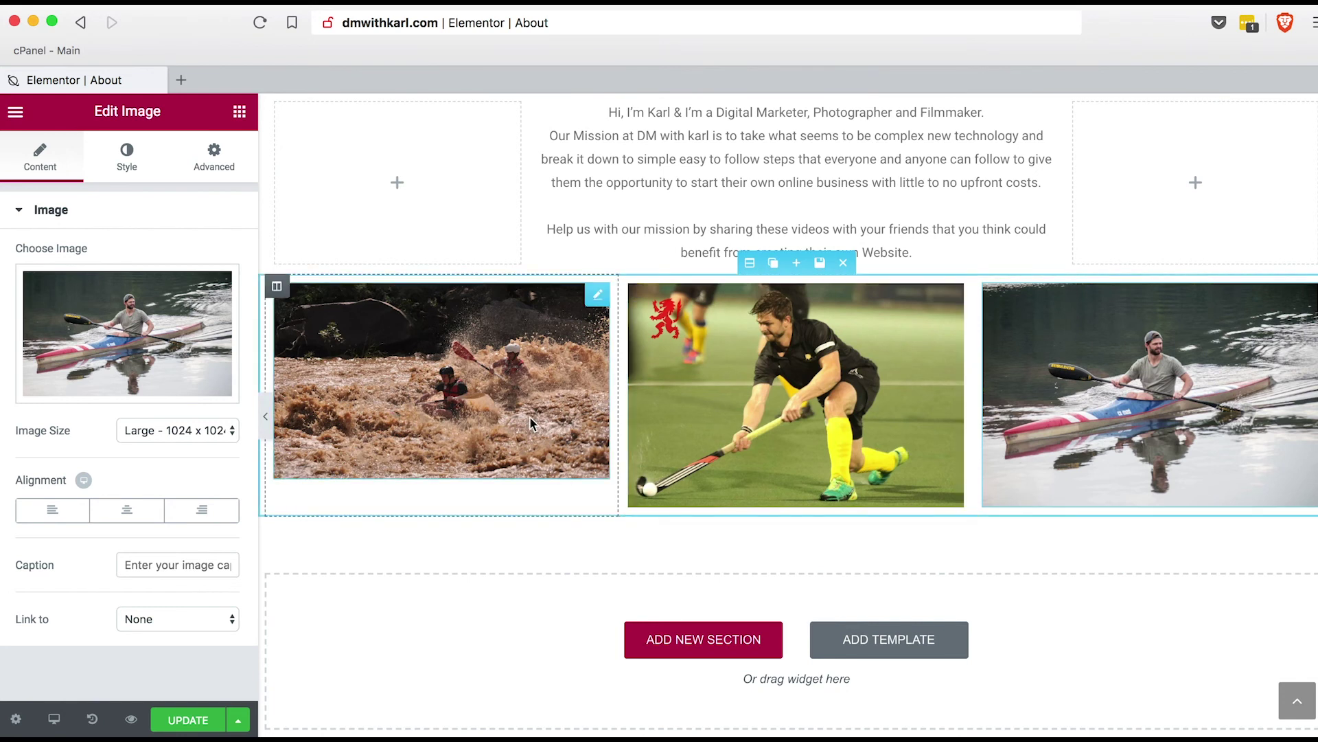
pyautogui.click(594, 296)
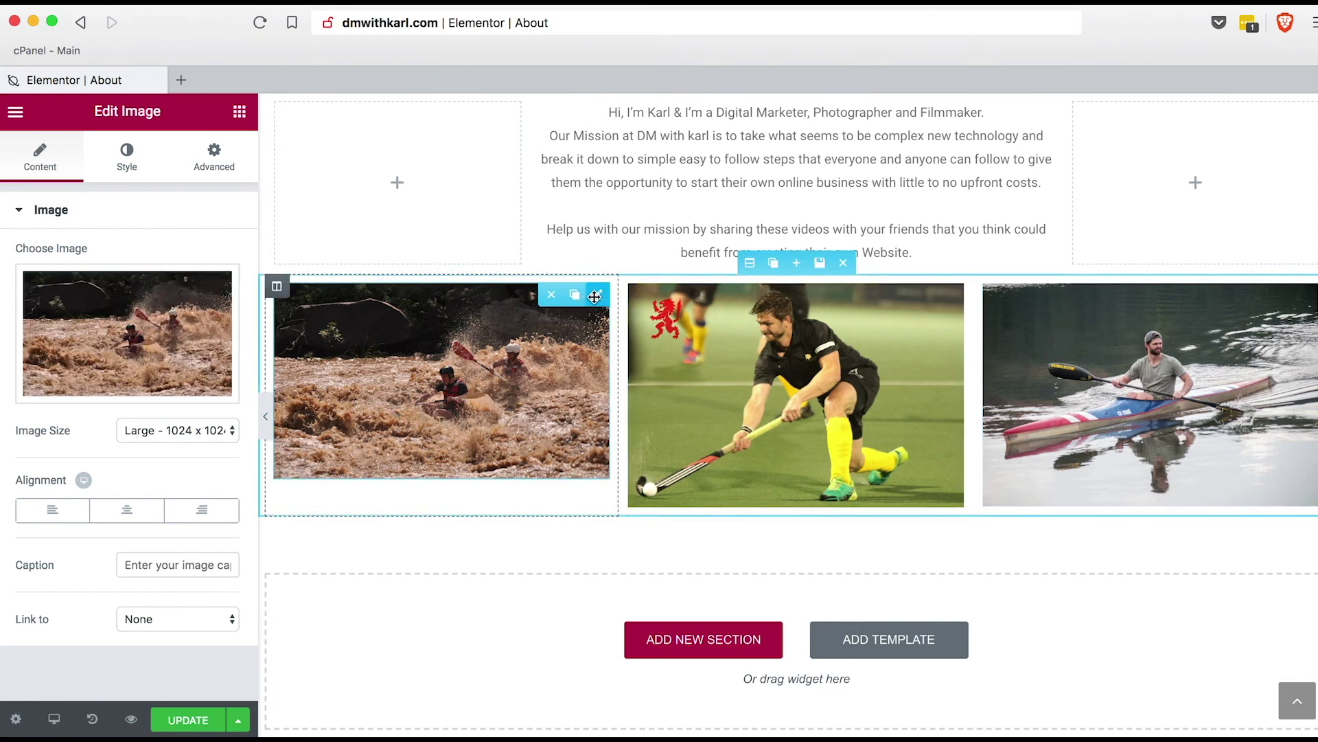
pyautogui.click(214, 157)
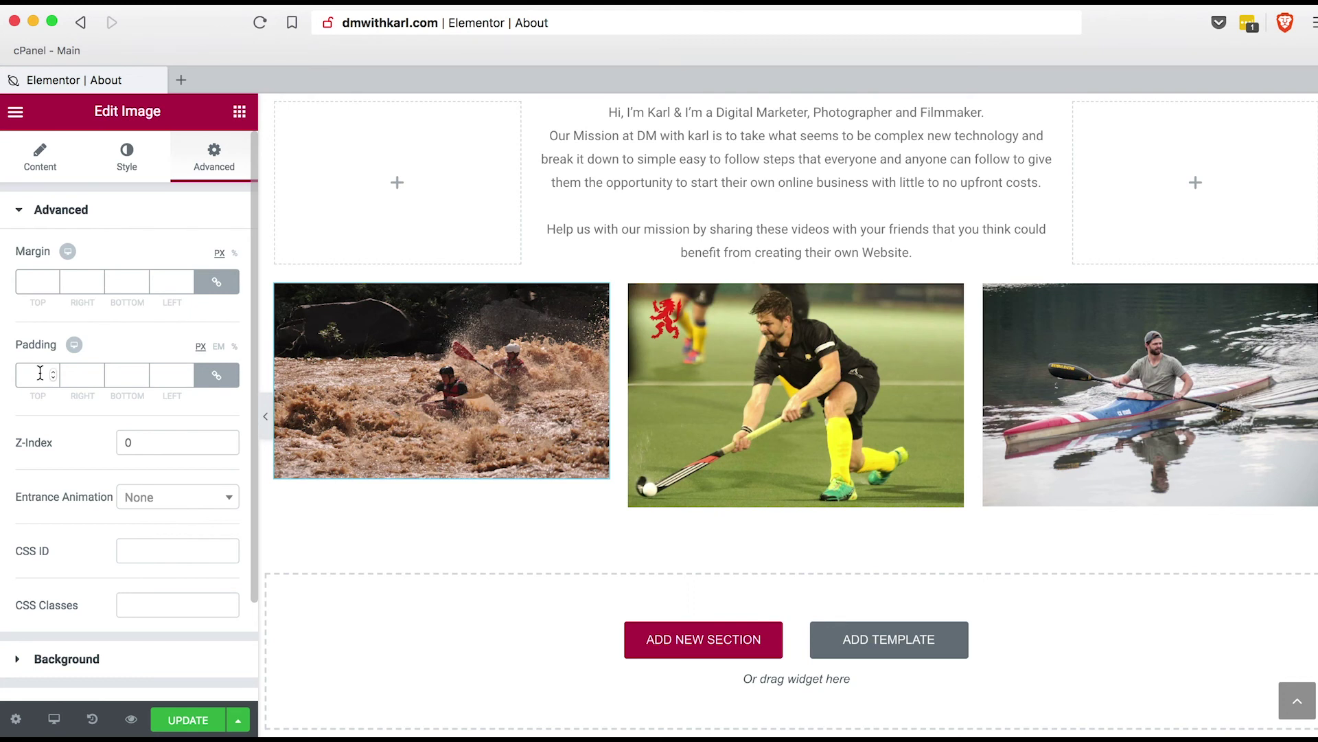
# Unlink the whitewater photo's padding and set its top and bottom padding to 15 px
pyautogui.click(216, 375)
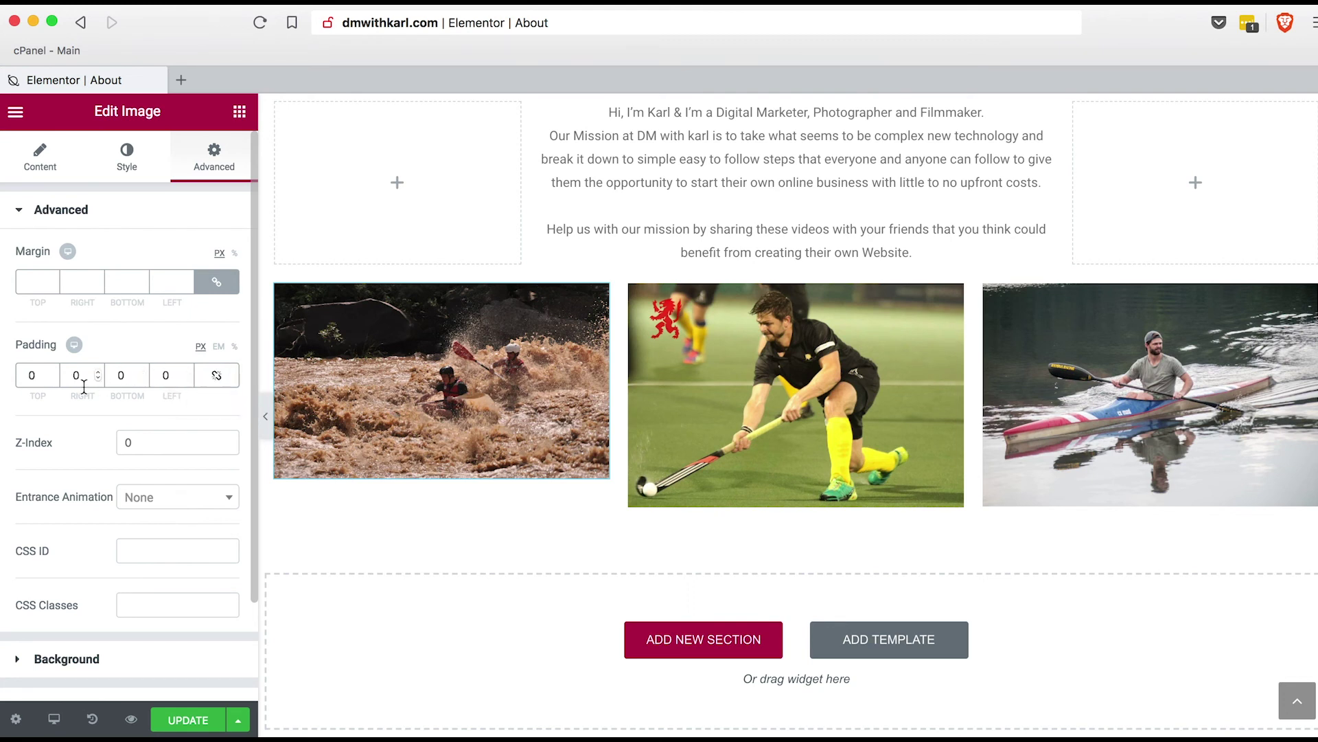
pyautogui.doubleClick(29, 380)
pyautogui.write('30')
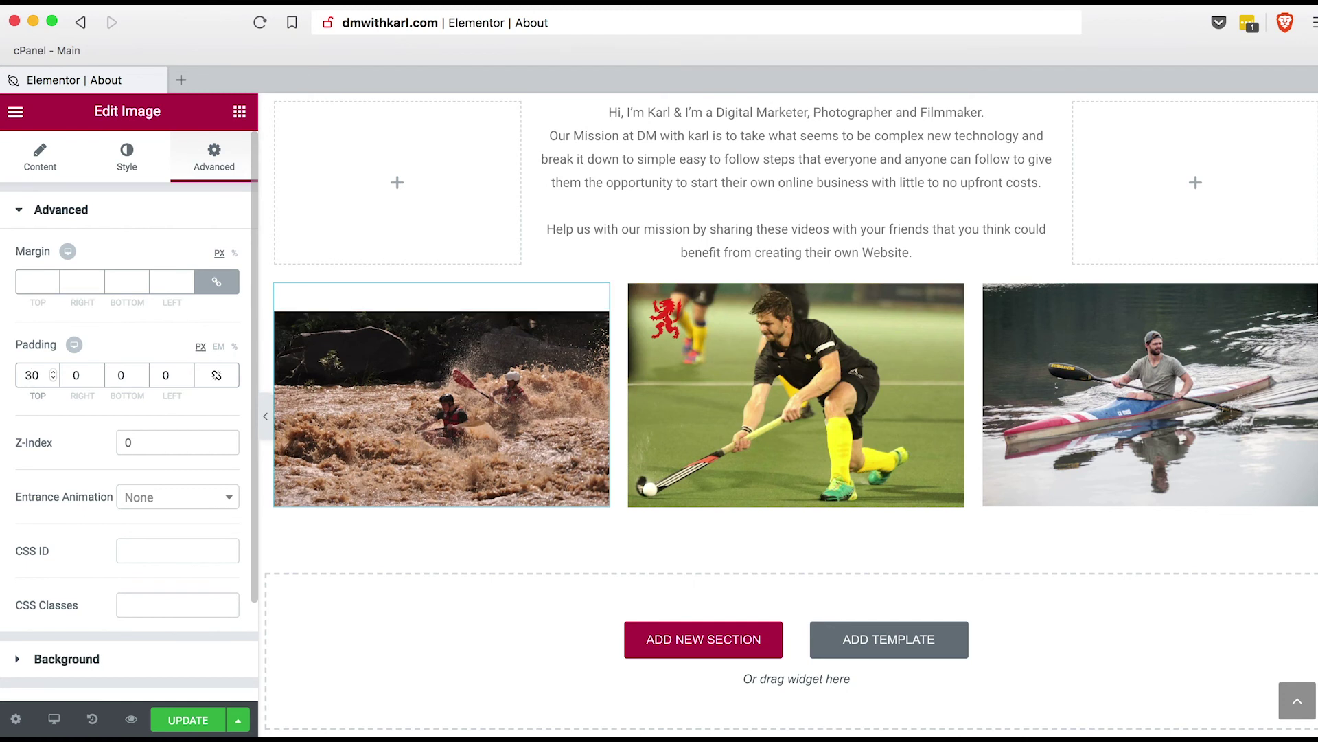
pyautogui.press('BackSpace')
pyautogui.press('BackSpace')
pyautogui.write('015')
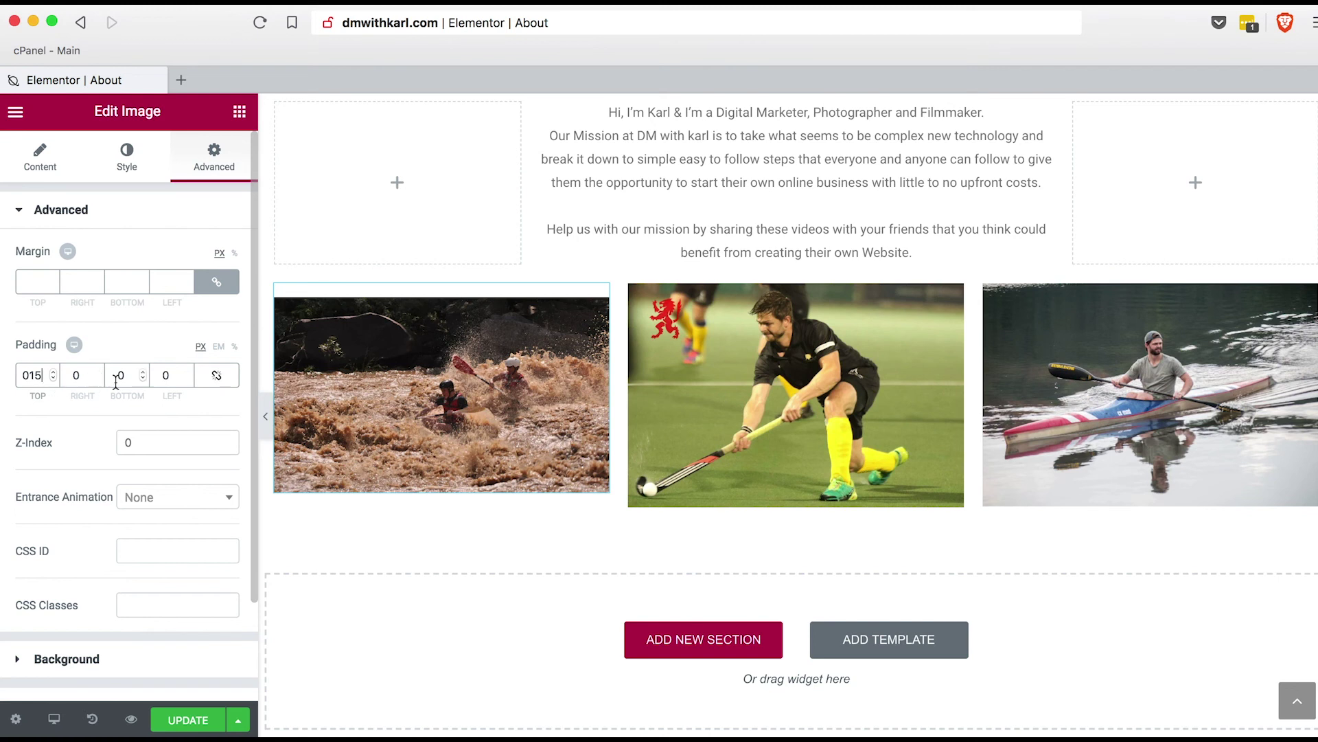
pyautogui.write('015')
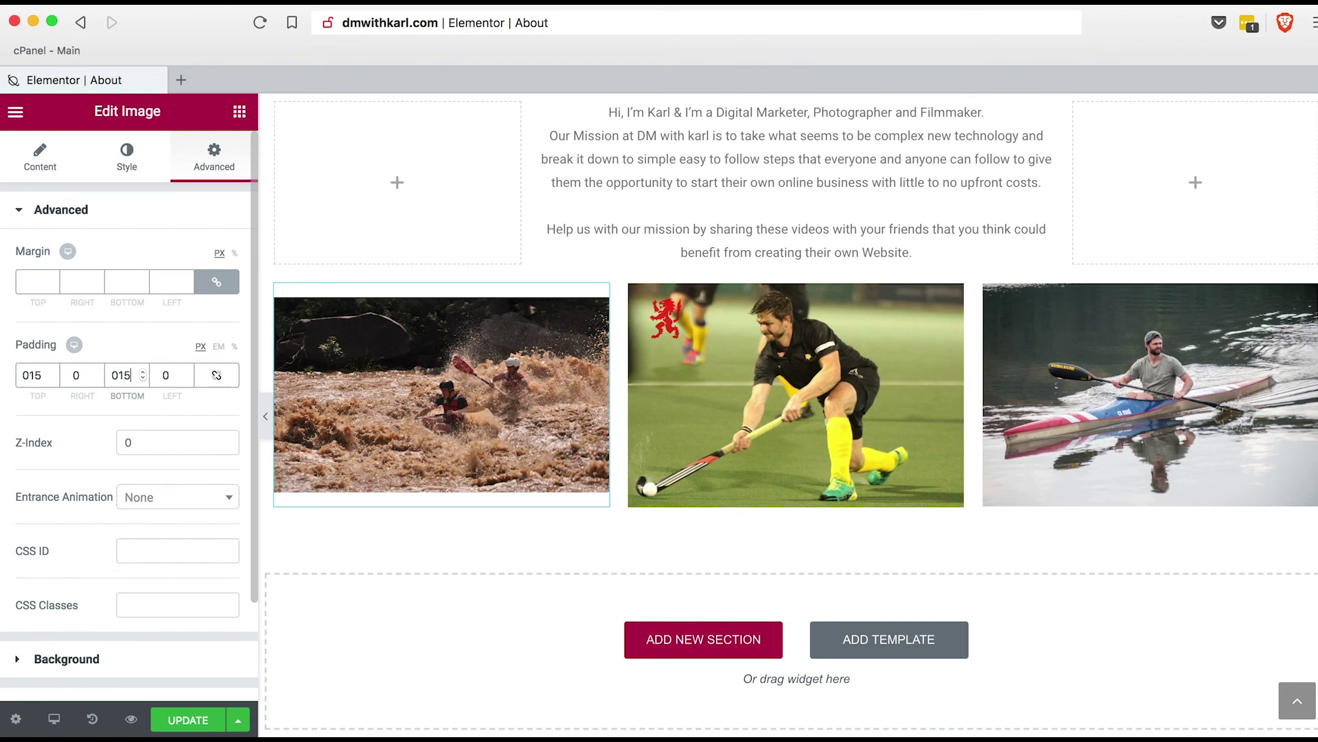
pyautogui.click(218, 159)
# Add a three-column section below the photos with a narrow left column and a wide middle column
pyautogui.click(689, 644)
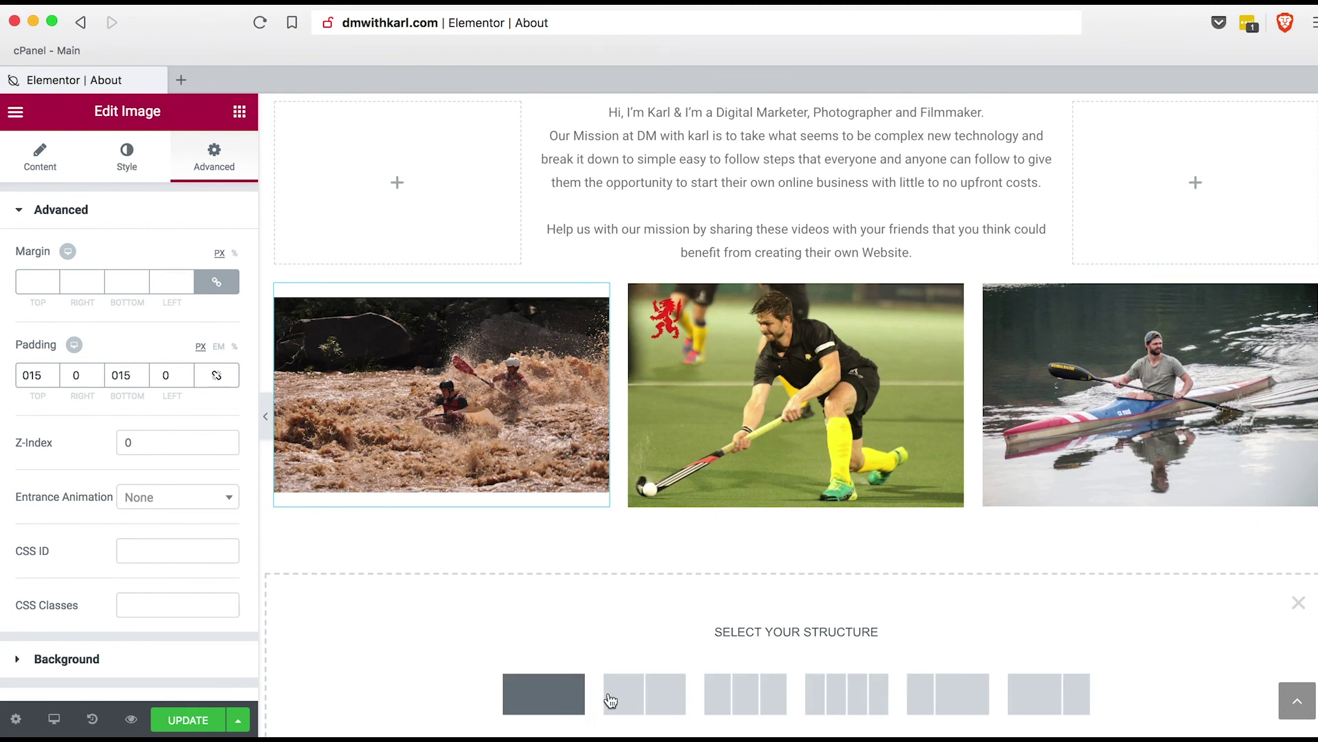
pyautogui.click(739, 701)
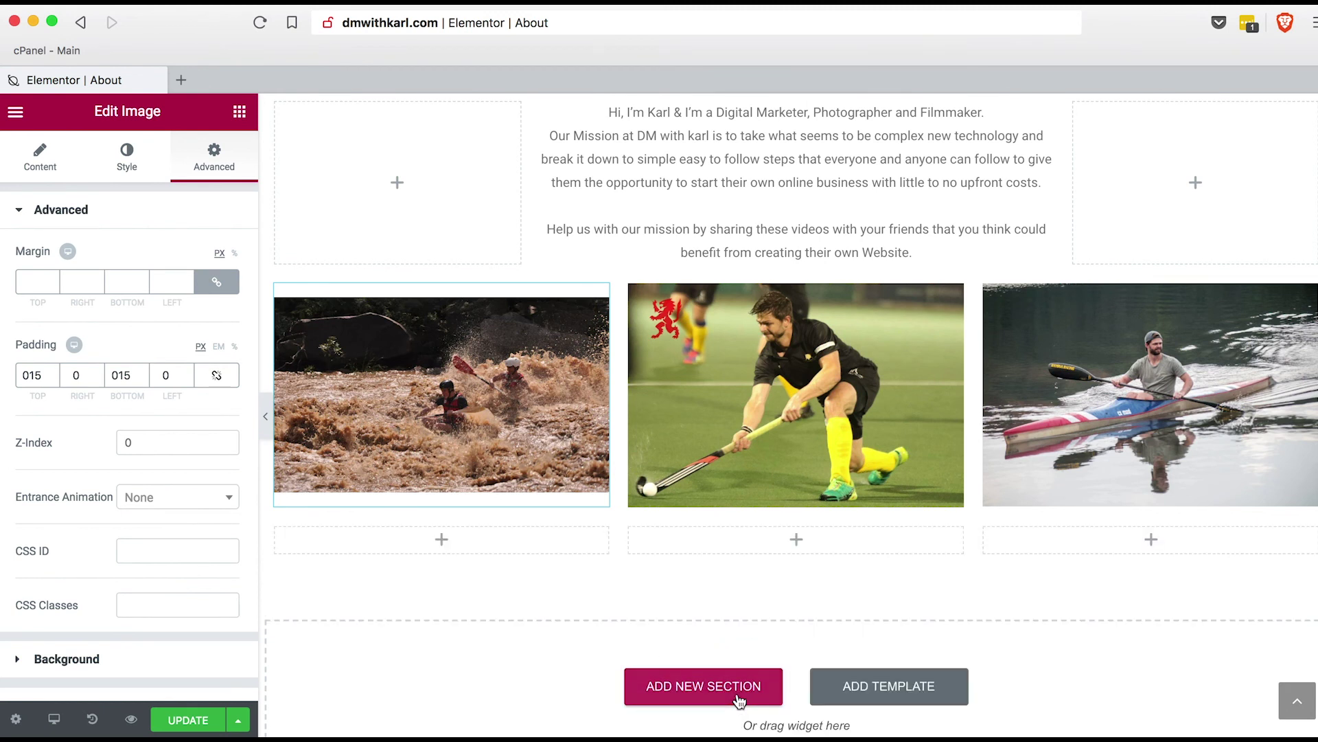
pyautogui.moveTo(620, 544); pyautogui.dragTo(421, 537)
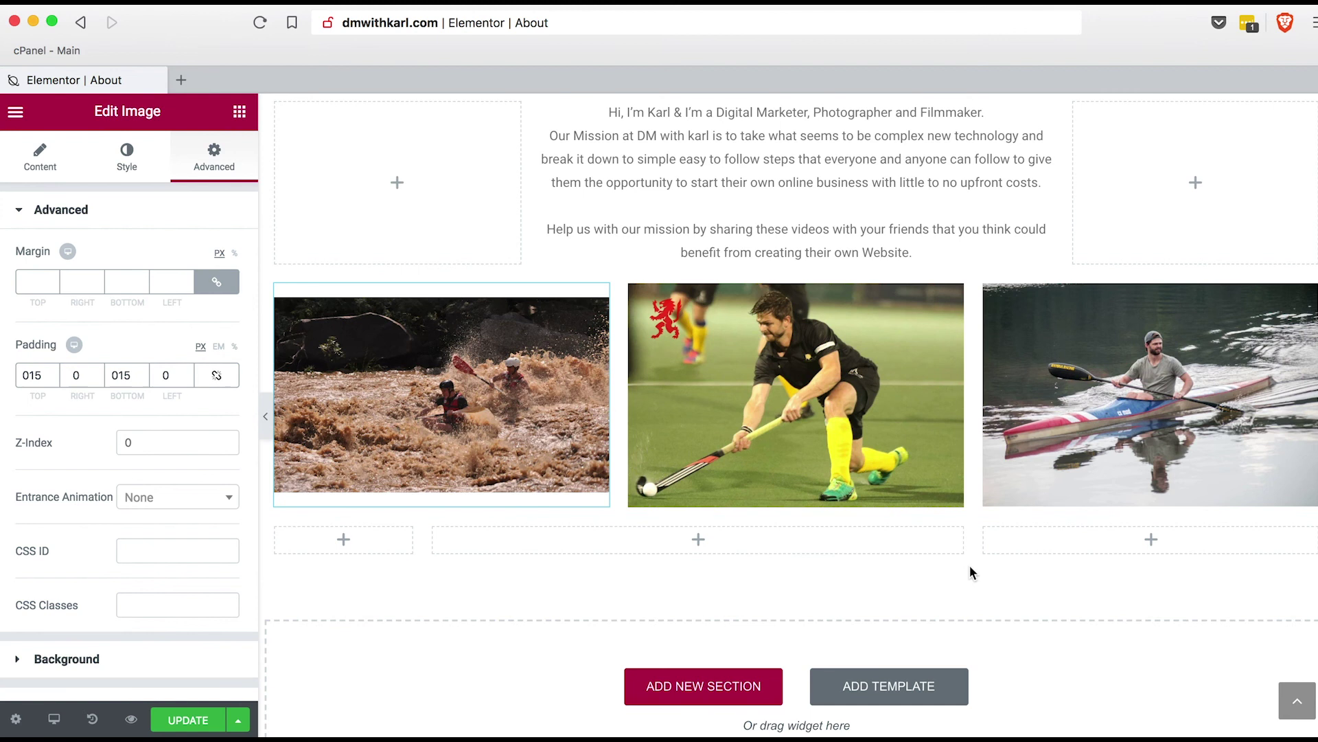
pyautogui.moveTo(973, 542); pyautogui.dragTo(1170, 545)
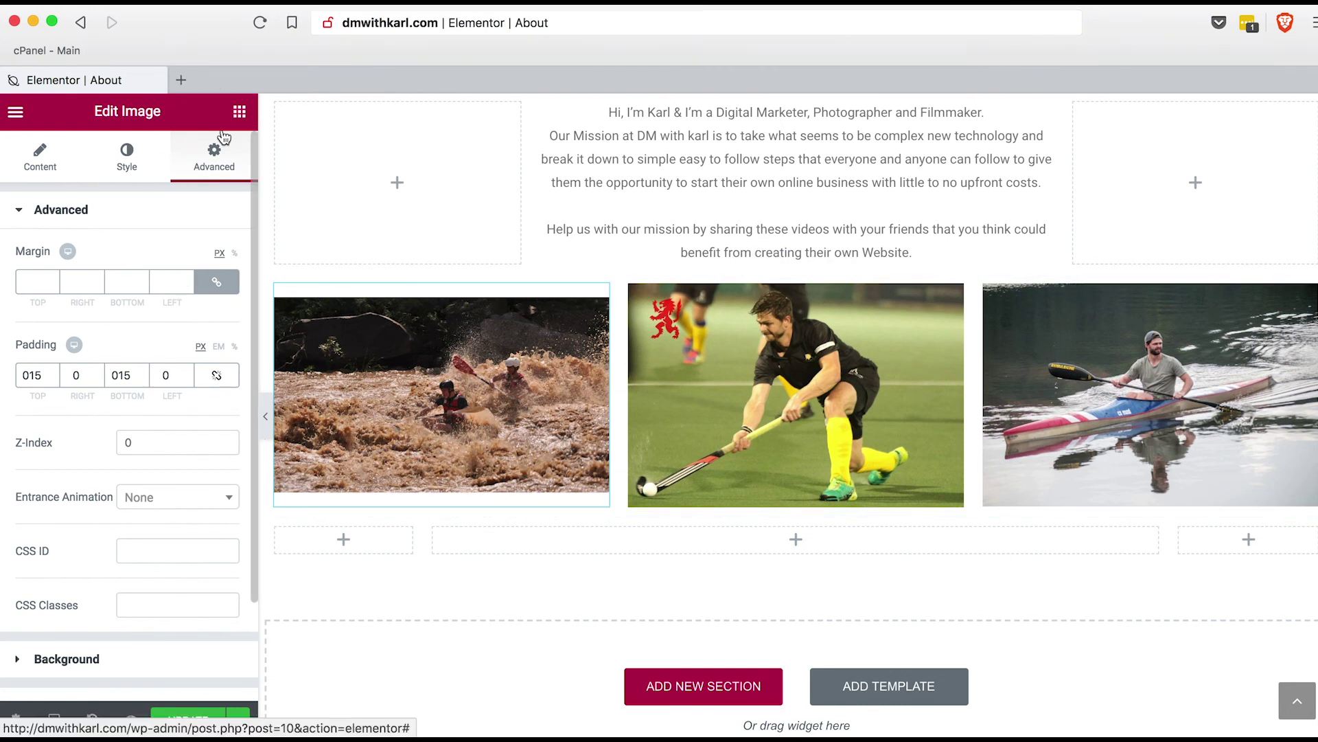
# Drop a Text Editor widget with placeholder text into the wide middle column
pyautogui.click(240, 112)
pyautogui.moveTo(191, 336); pyautogui.dragTo(717, 547)
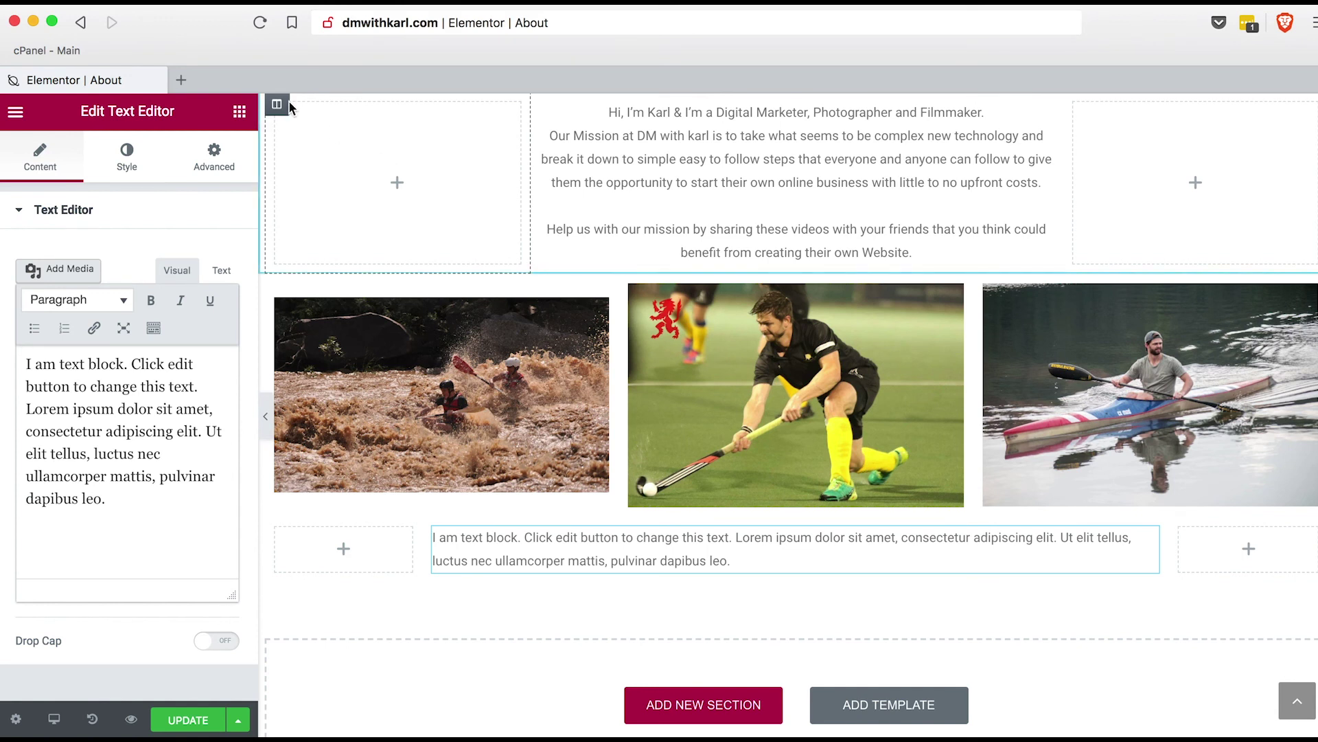
pyautogui.click(181, 80)
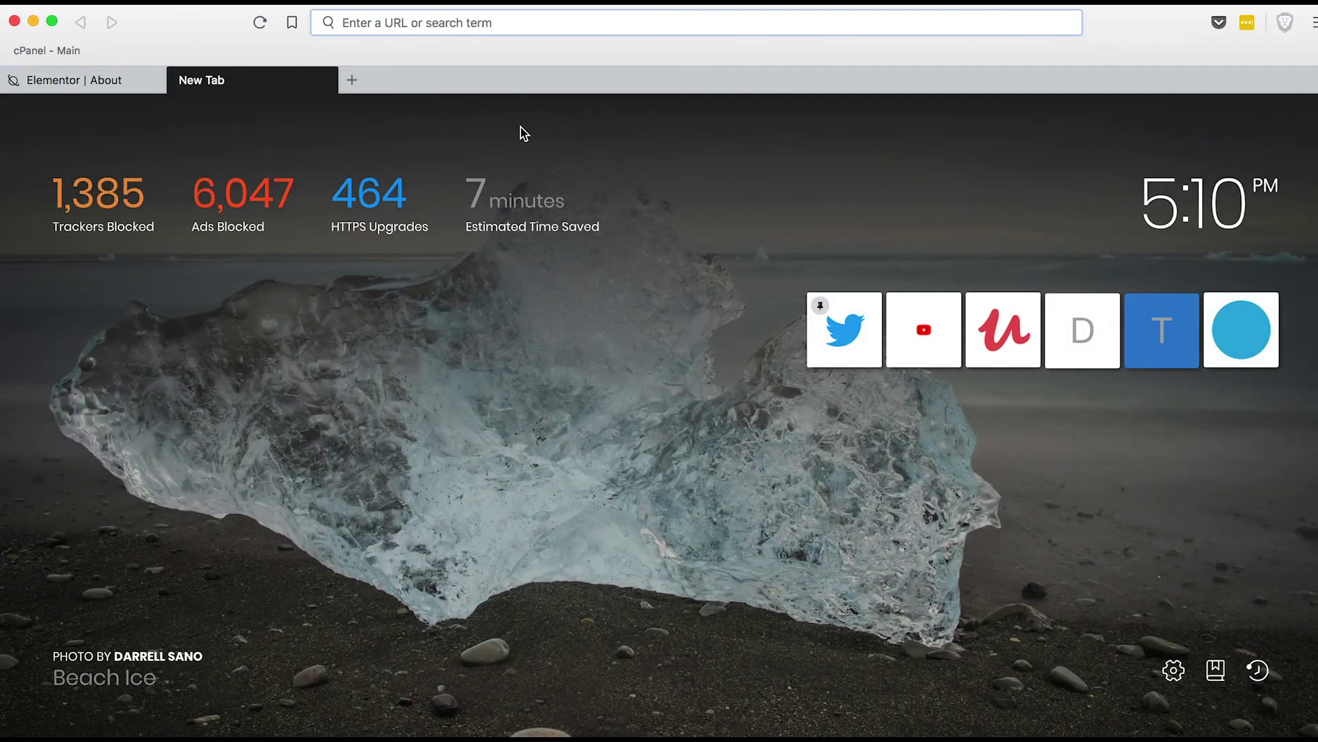
# Google the 'life is either a daring adventure or nothing at all' quote, then return to the About editor
pyautogui.write('life is')
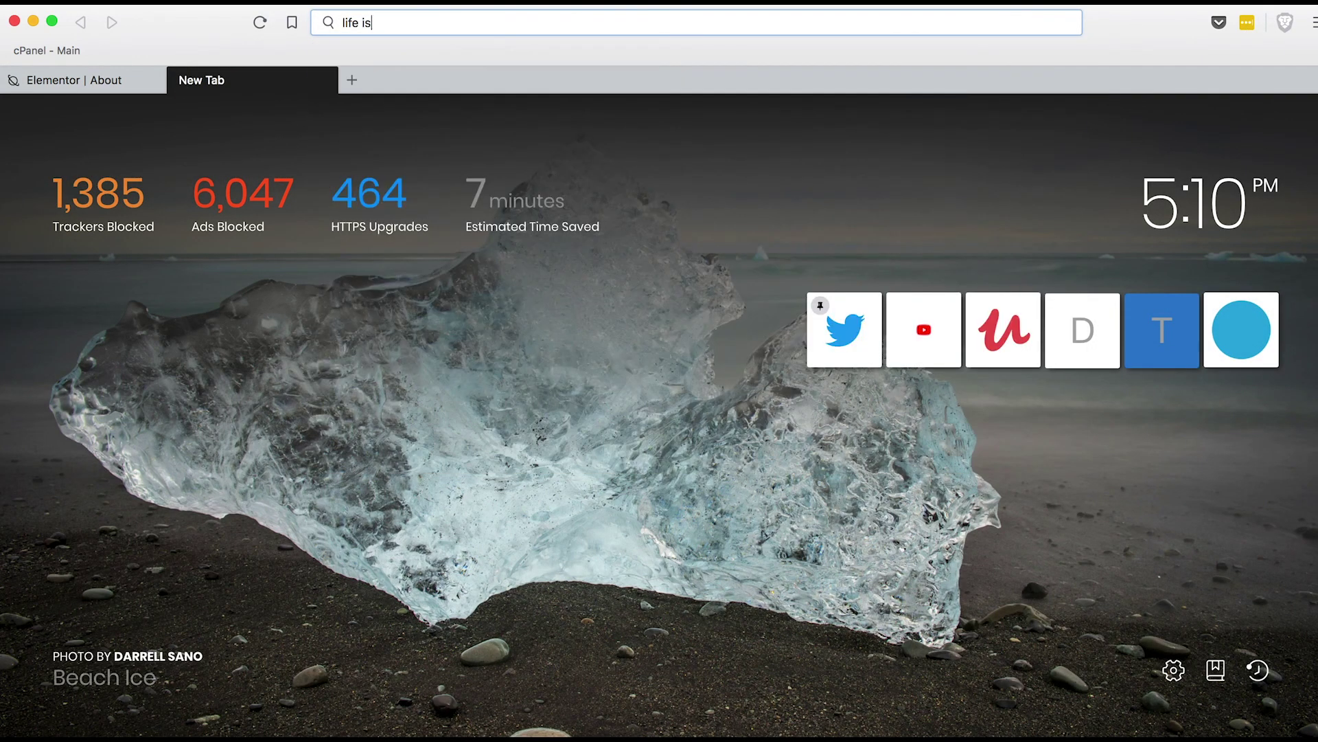
pyautogui.write(' either a daring adventur')
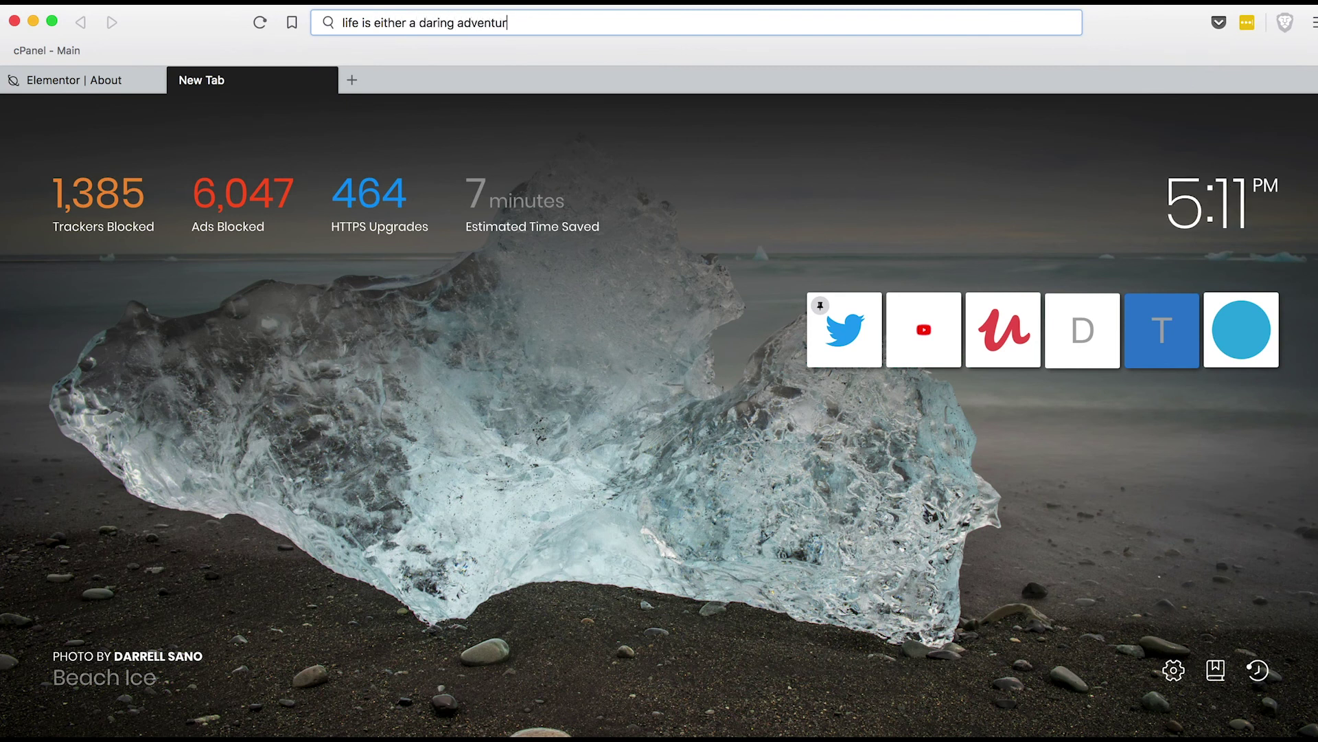
pyautogui.write('e or nothing at all quot')
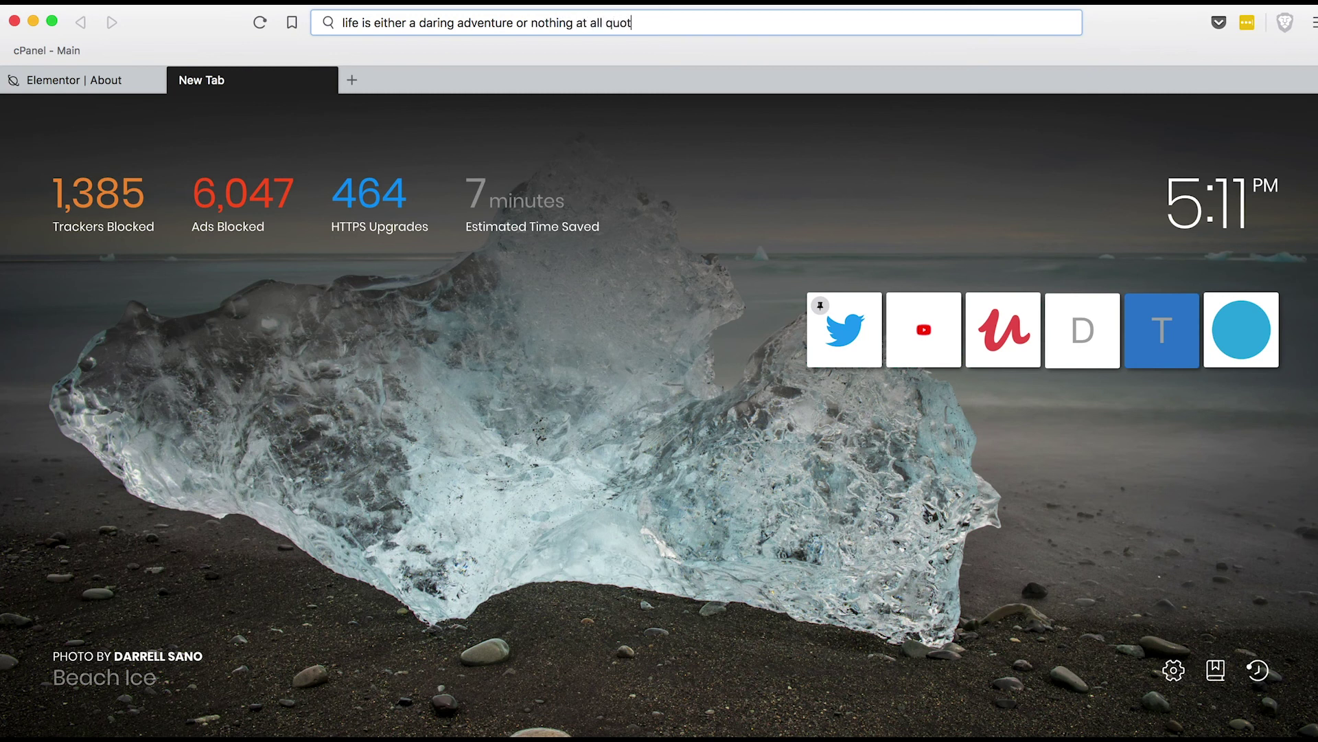
pyautogui.press('Return')
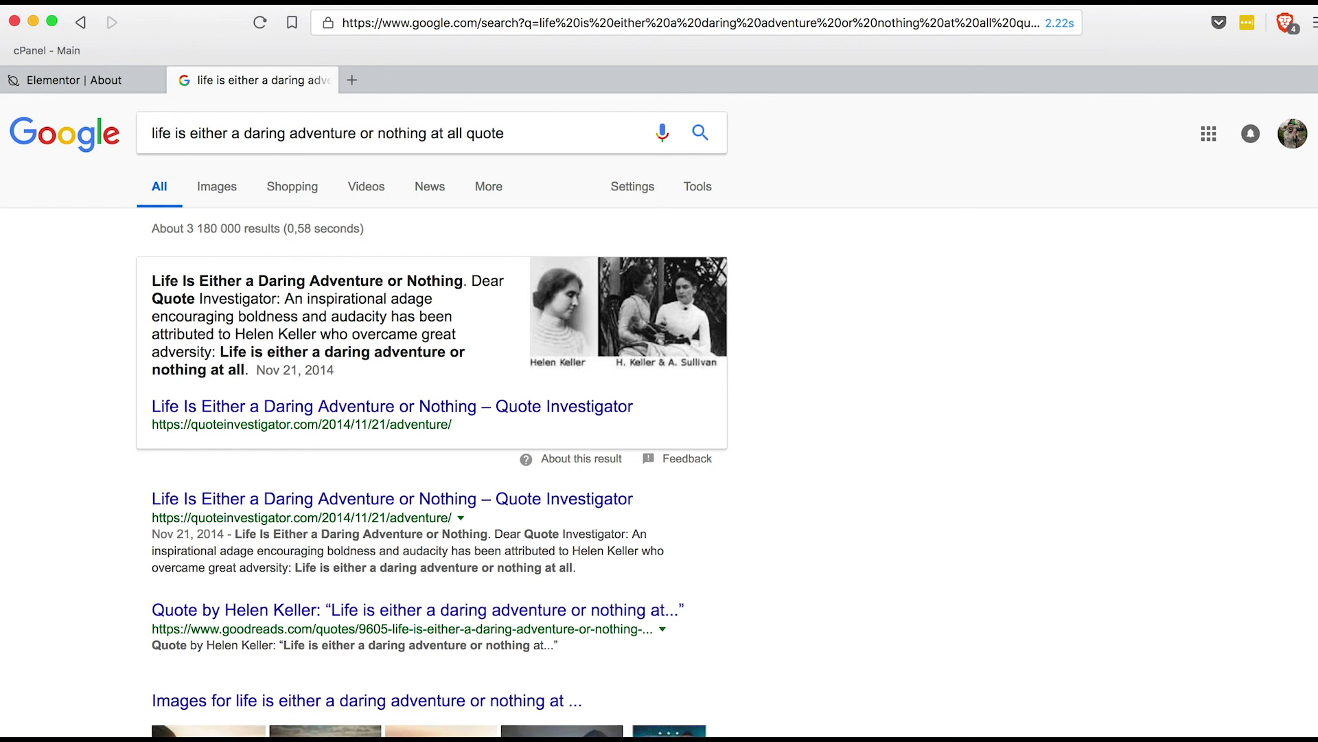
pyautogui.click(82, 81)
# Replace the placeholder with 'Life is either a daring Adventure or nothing at all.' and 'Helen Keller'
pyautogui.moveTo(144, 510); pyautogui.dragTo(8, 357)
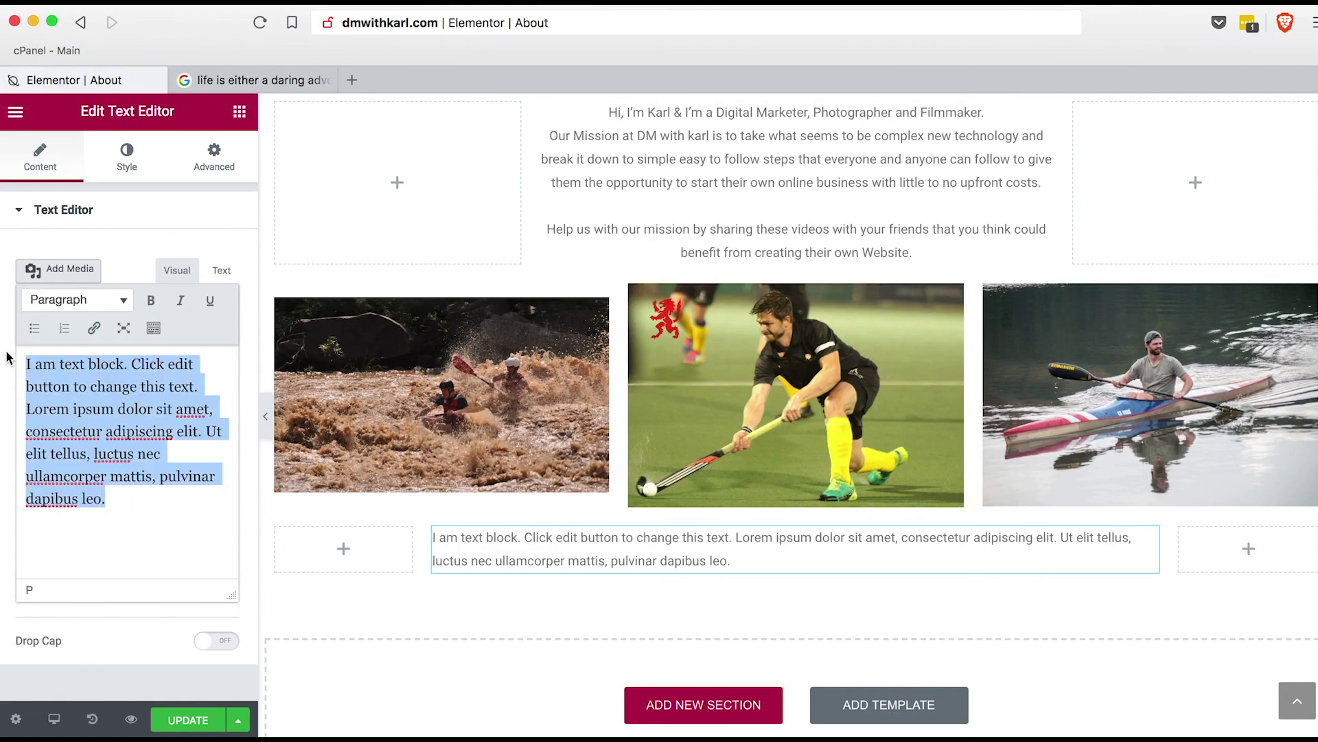
pyautogui.write('Li')
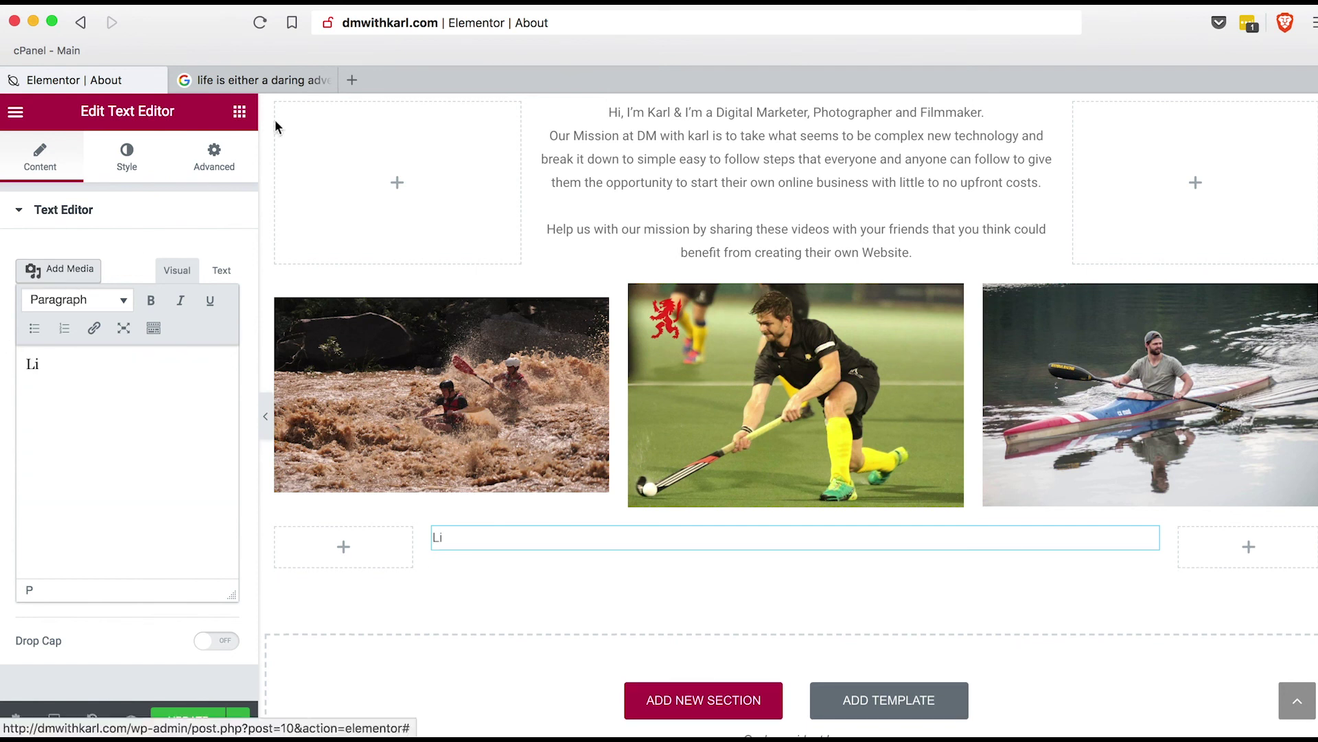
pyautogui.click(328, 81)
pyautogui.click(52, 363)
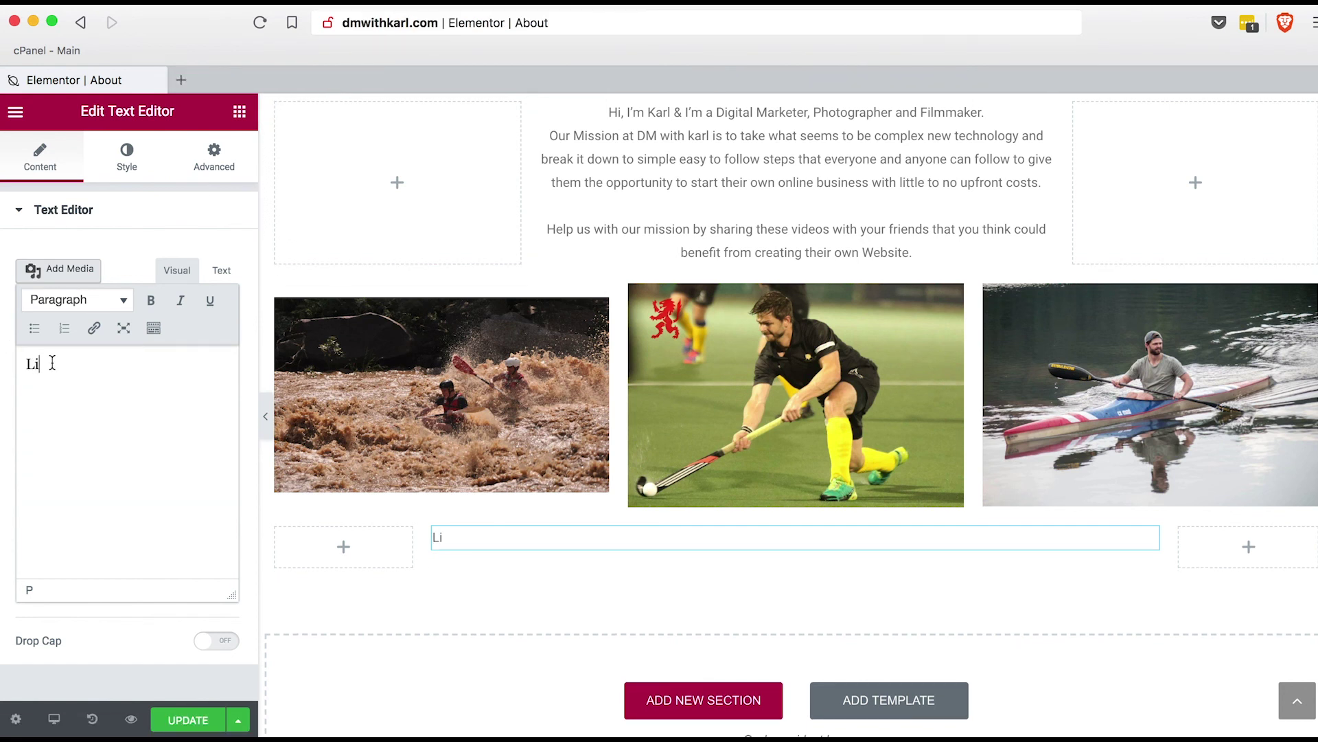
pyautogui.press('BackSpace')
pyautogui.press('BackSpace')
pyautogui.write('Life is eithe')
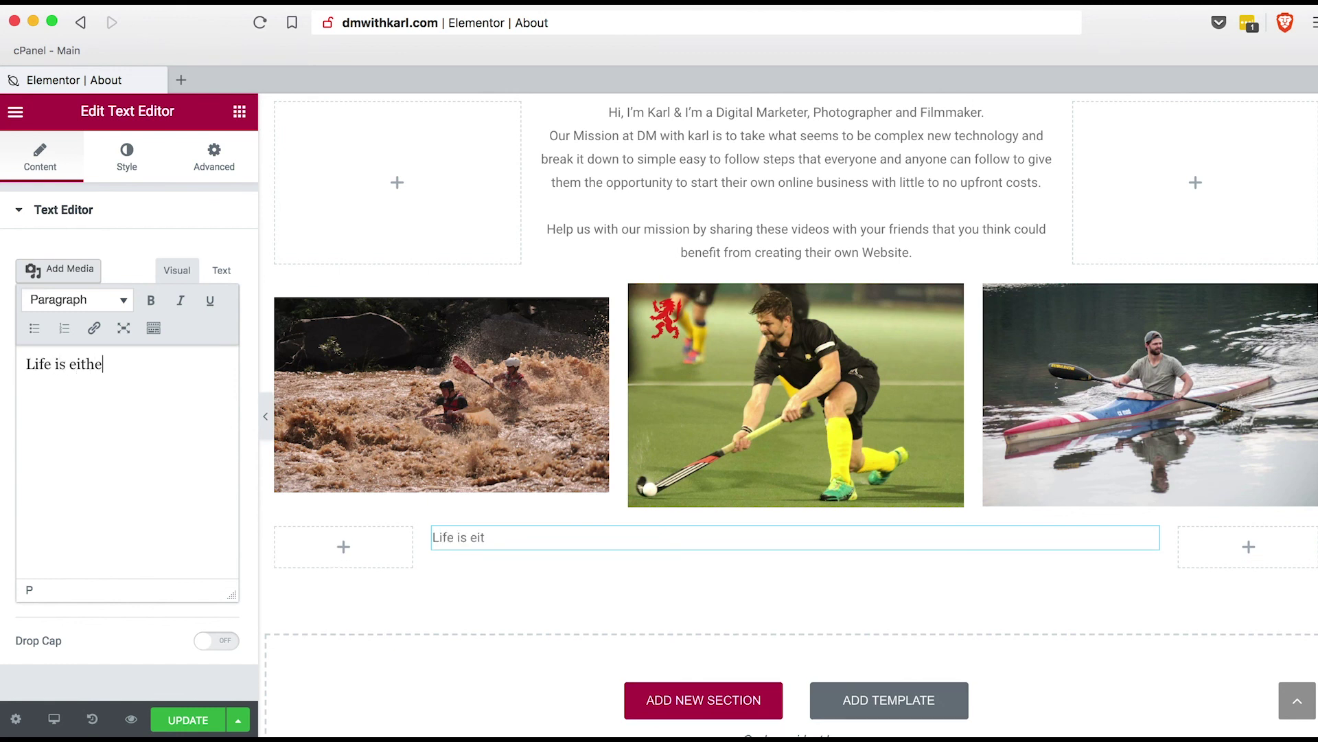
pyautogui.write('r a daring A')
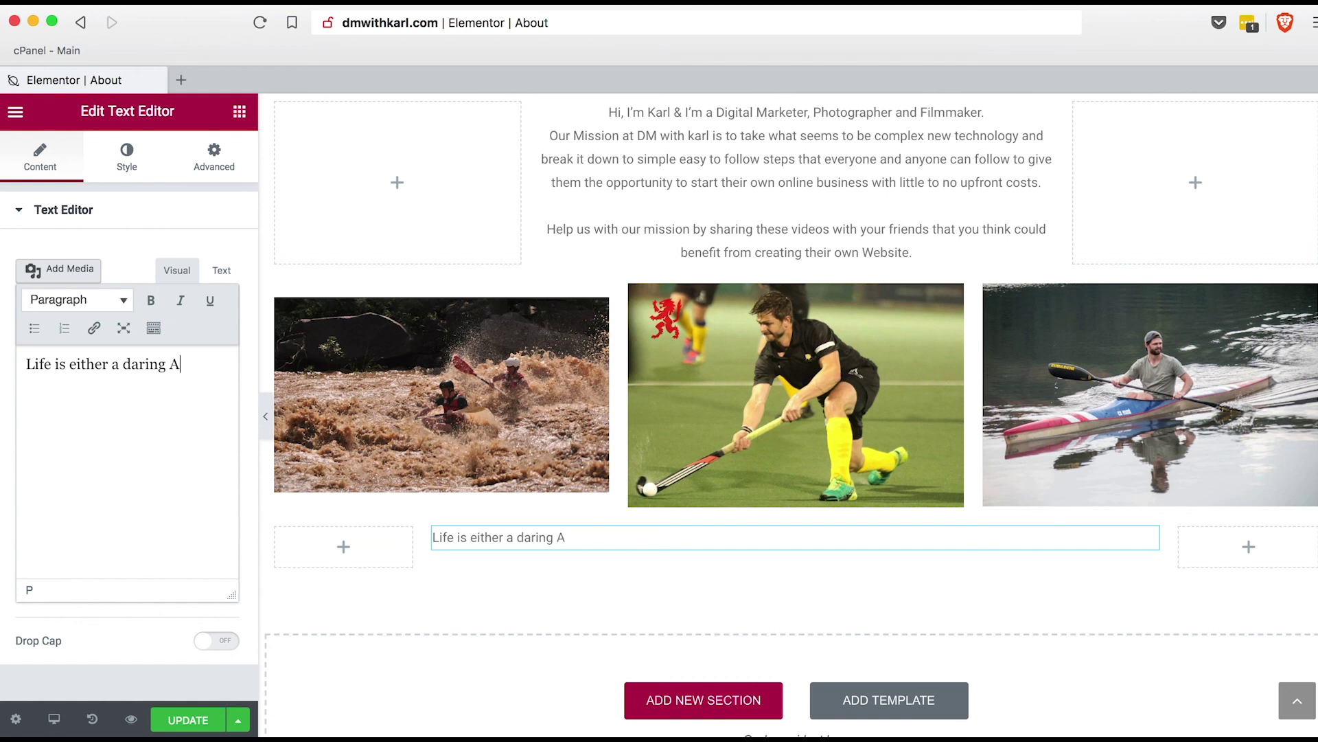
pyautogui.write('dventure ')
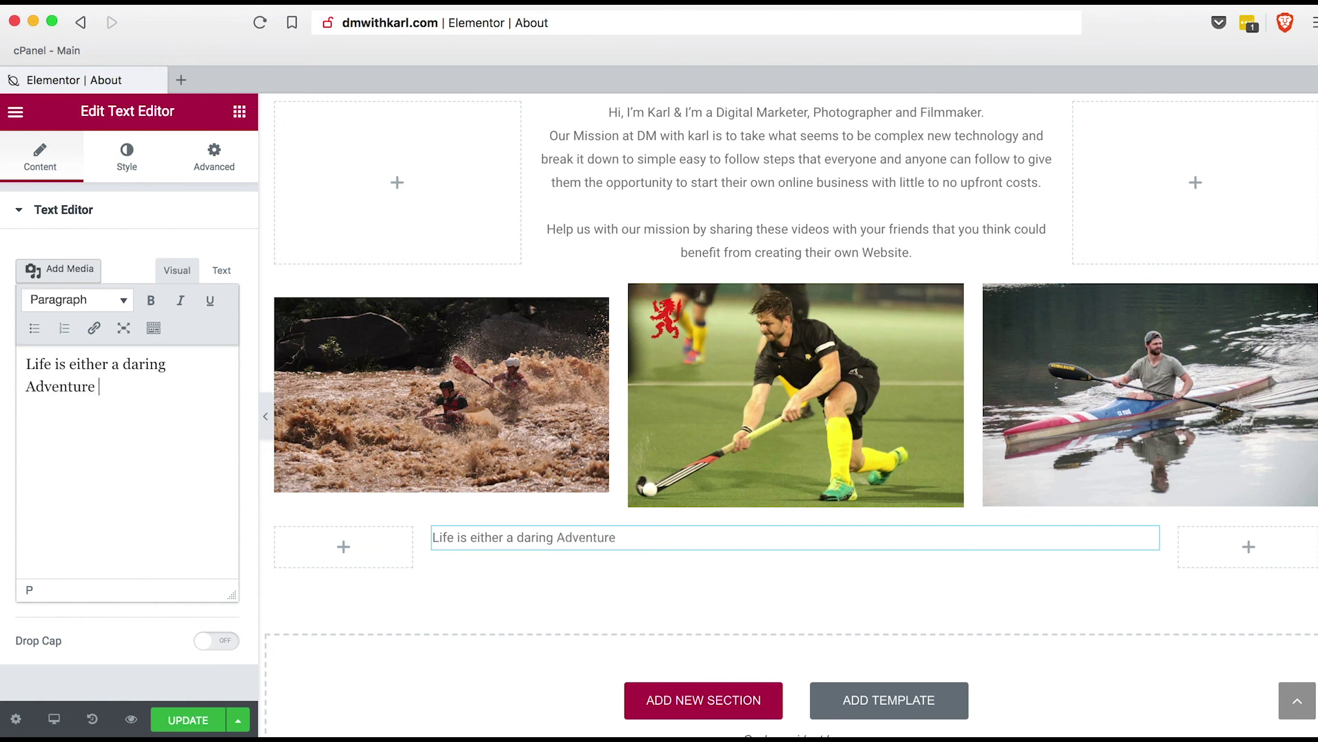
pyautogui.write('or nothing at all')
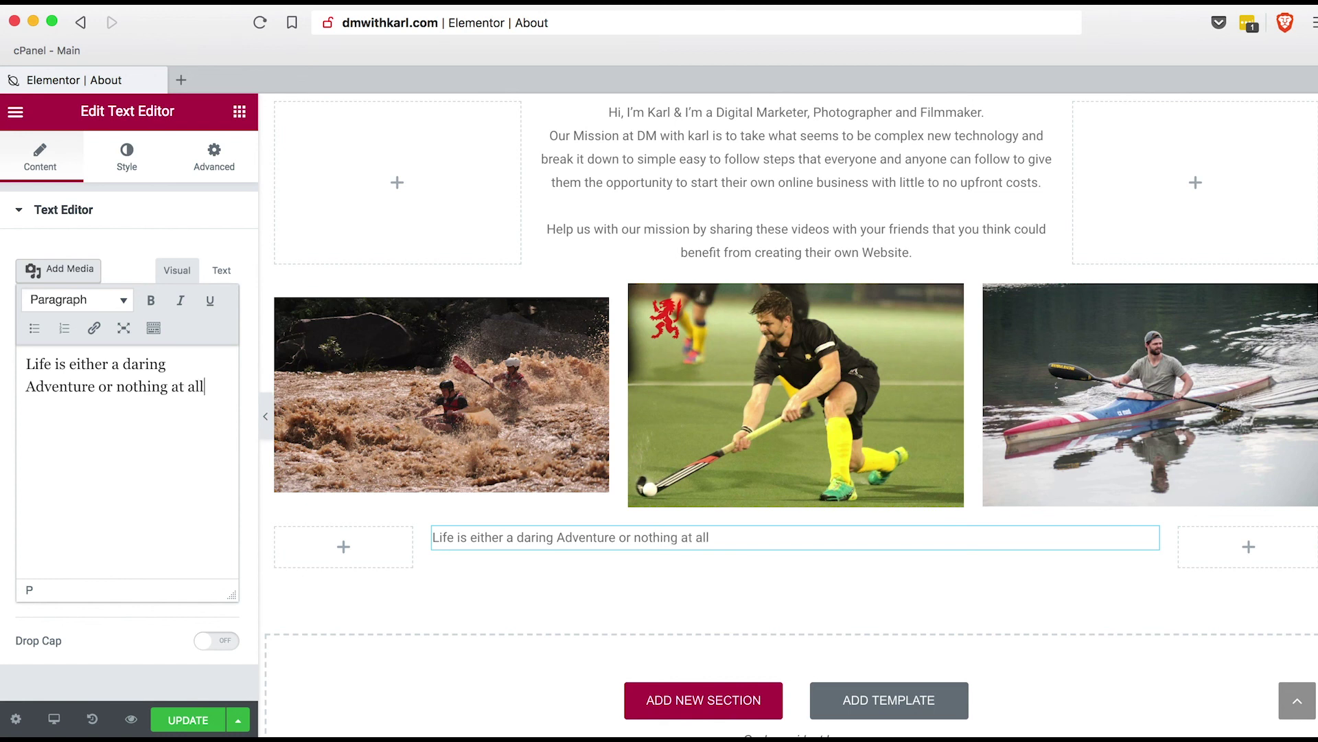
pyautogui.write('.')
pyautogui.press('Return')
pyautogui.write('Hele')
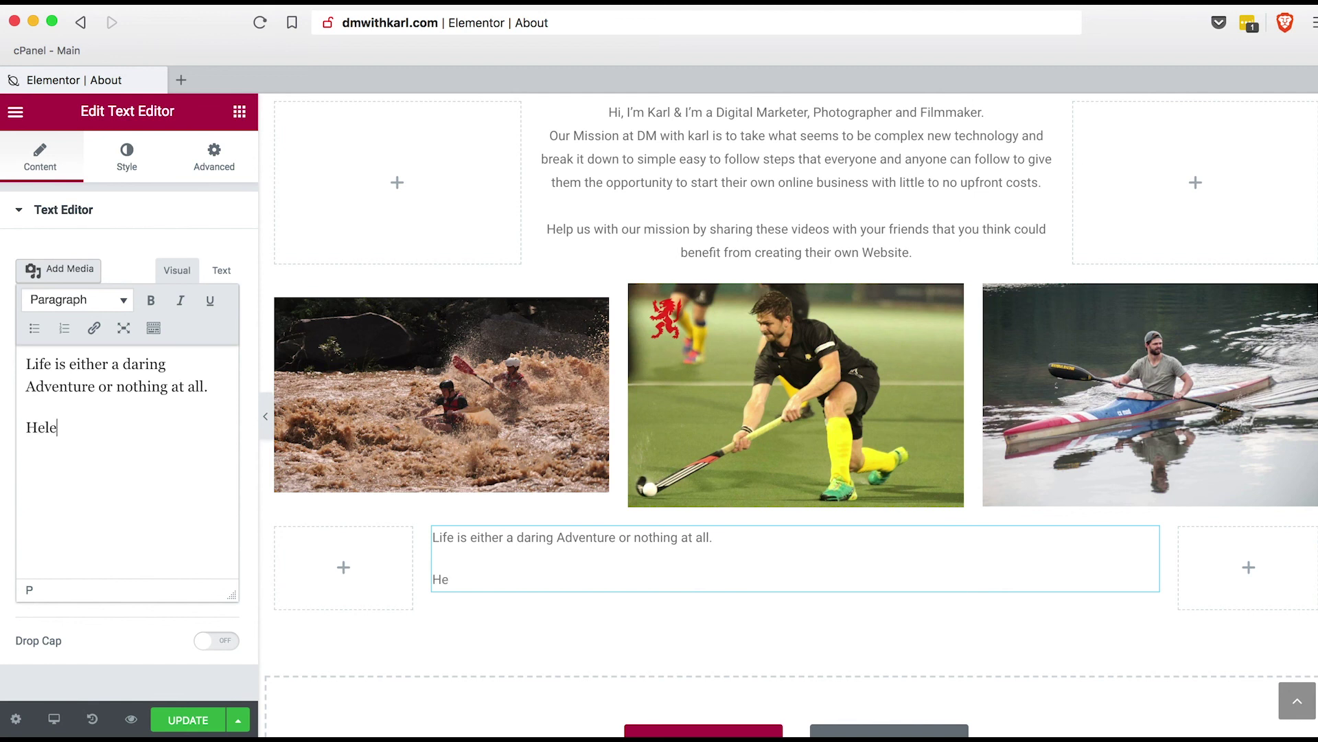
pyautogui.write('n keller')
pyautogui.click(76, 427)
pyautogui.press('BackSpace')
pyautogui.write('K')
# Add the sentence 'Start your adventure today… creating an amazing website just like this one.' and 'Take Action Today'
pyautogui.moveTo(109, 427); pyautogui.dragTo(5, 379)
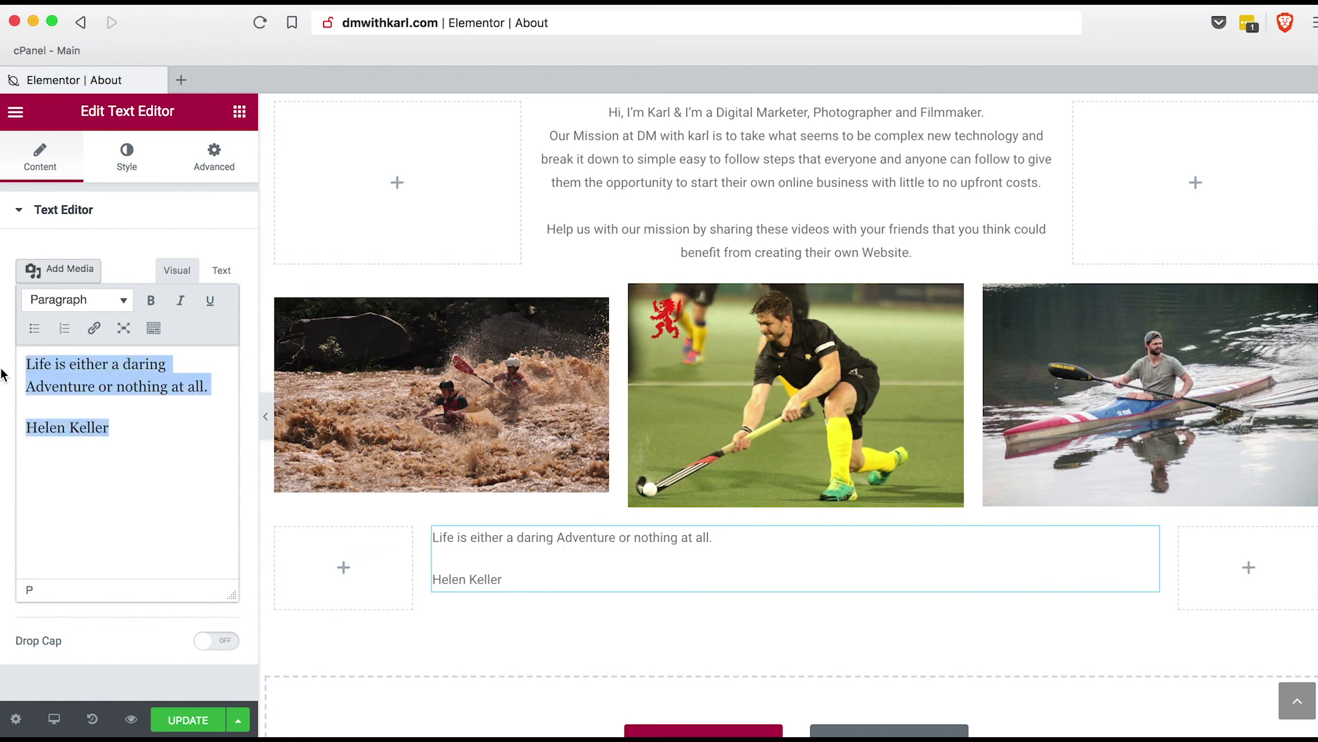
pyautogui.click(121, 427)
pyautogui.press('Return')
pyautogui.press('Return')
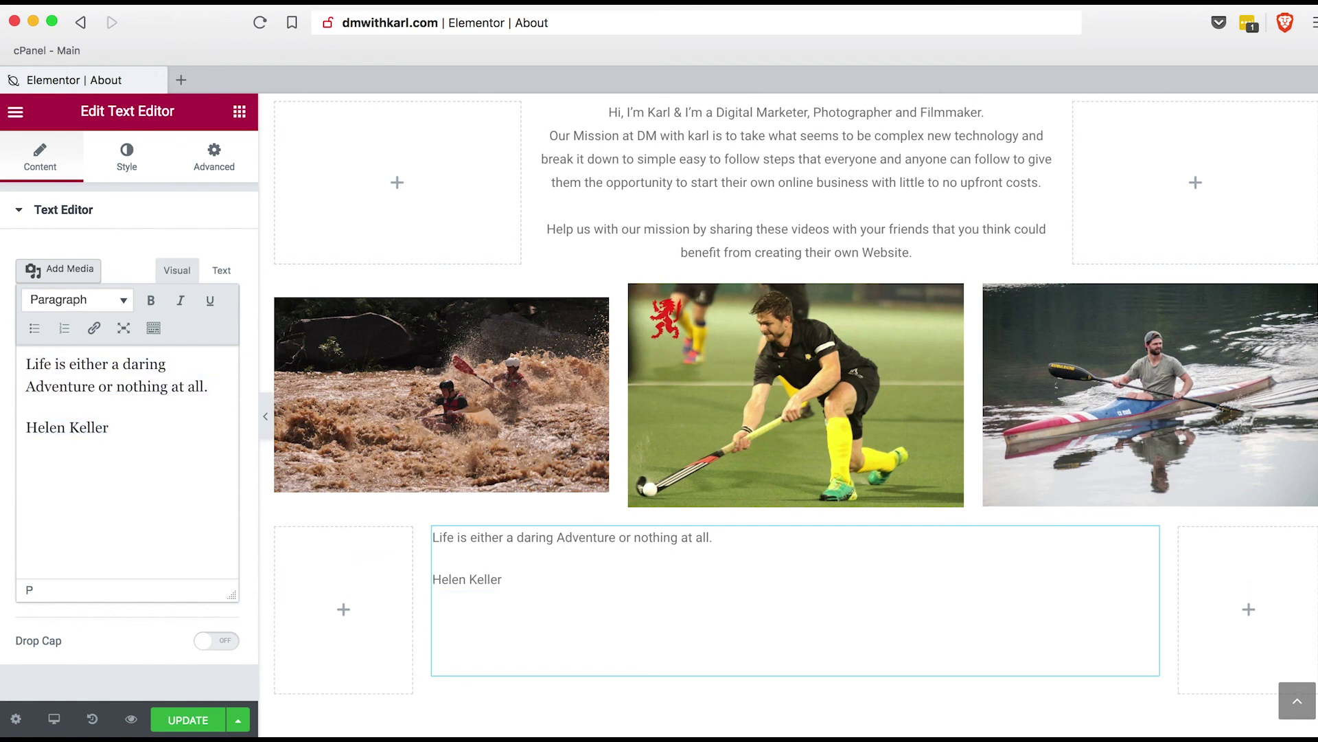
pyautogui.write('Start your advent')
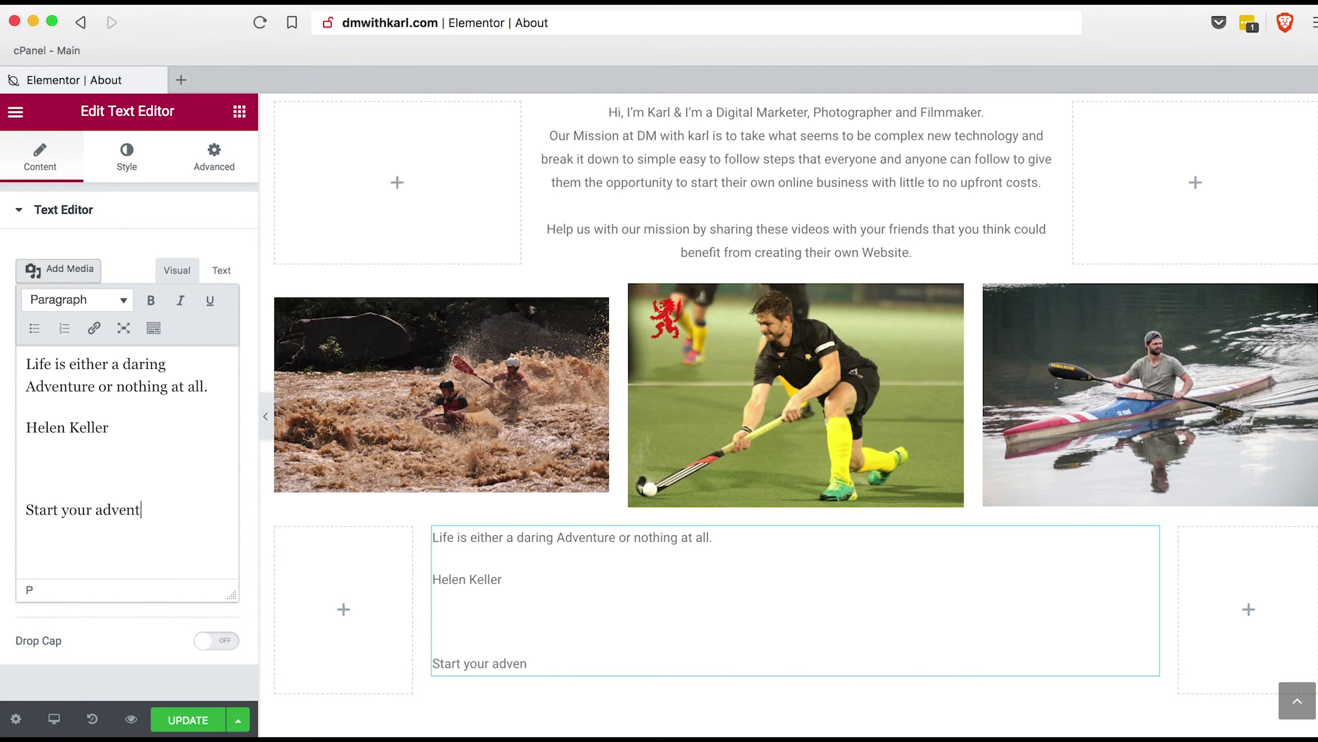
pyautogui.write('ure today by stepping')
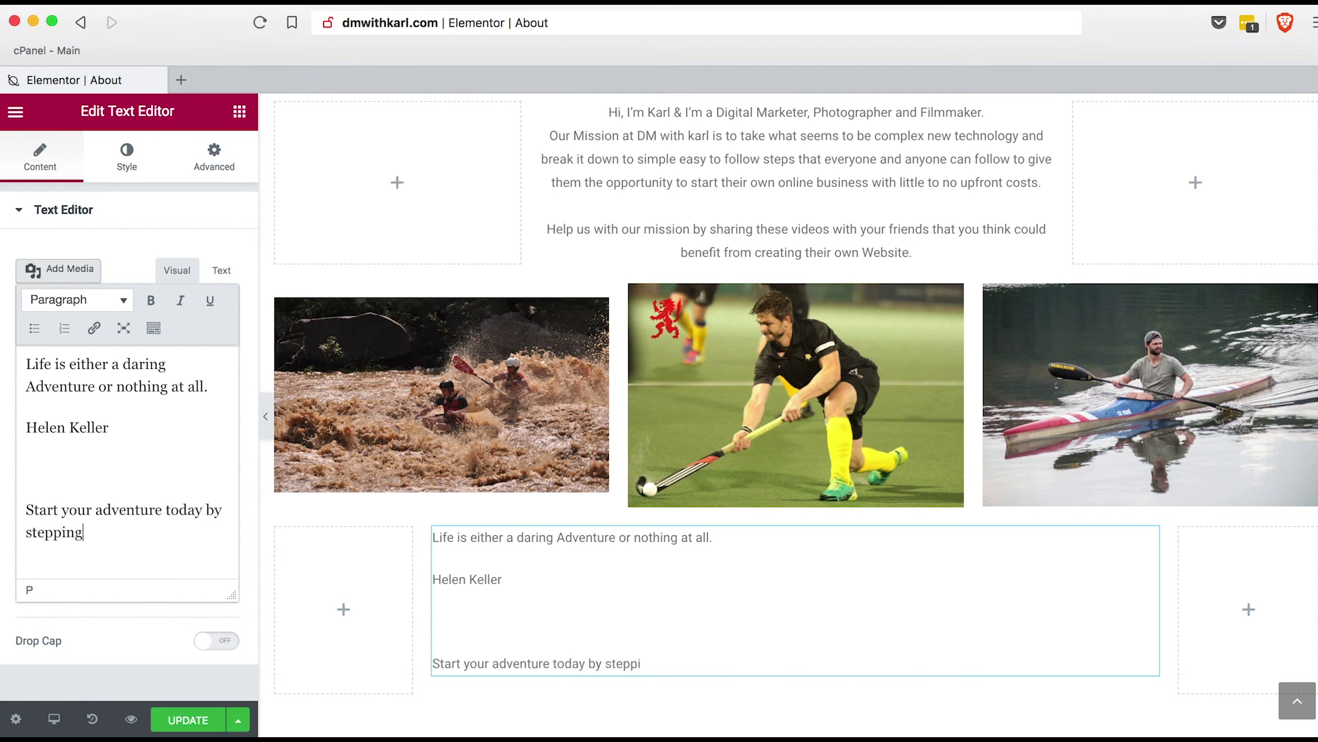
pyautogui.write(' outside of ')
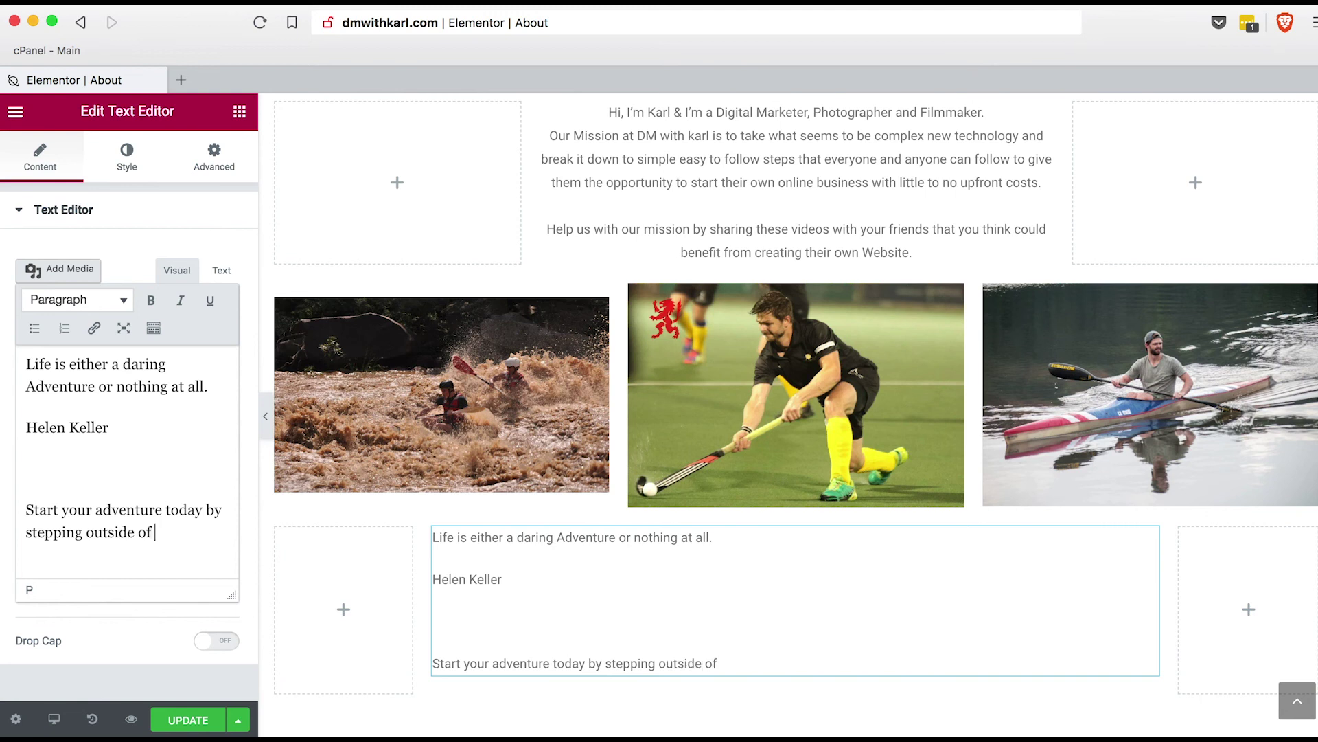
pyautogui.write('your comfor')
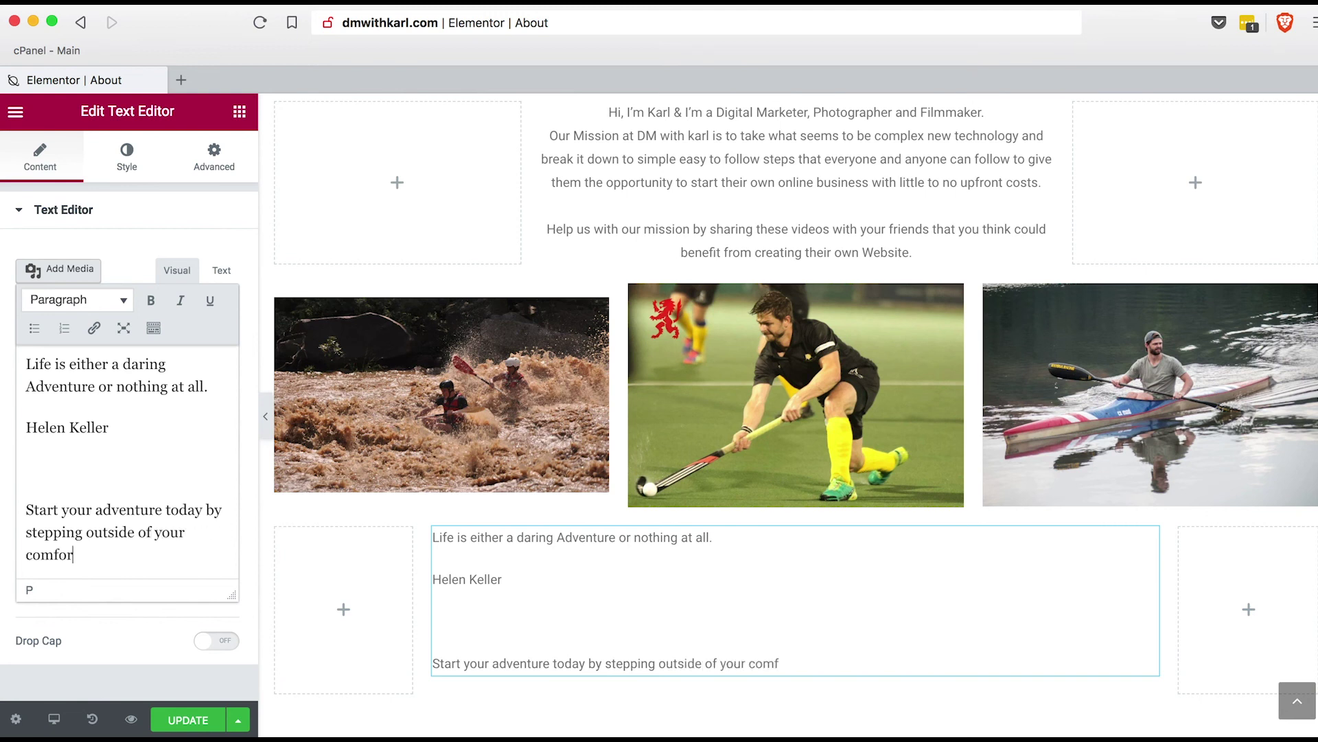
pyautogui.write('t zone and')
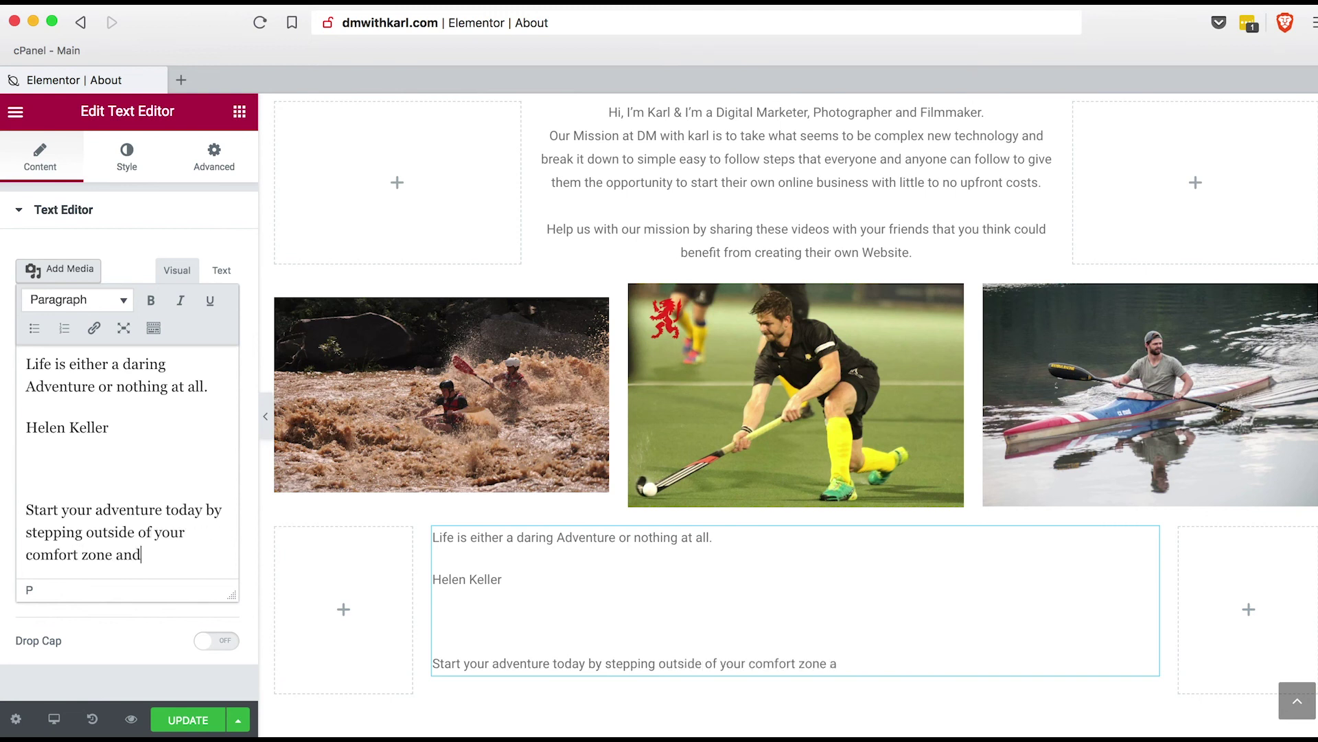
pyautogui.write(' creating an am')
pyautogui.write('azing wev')
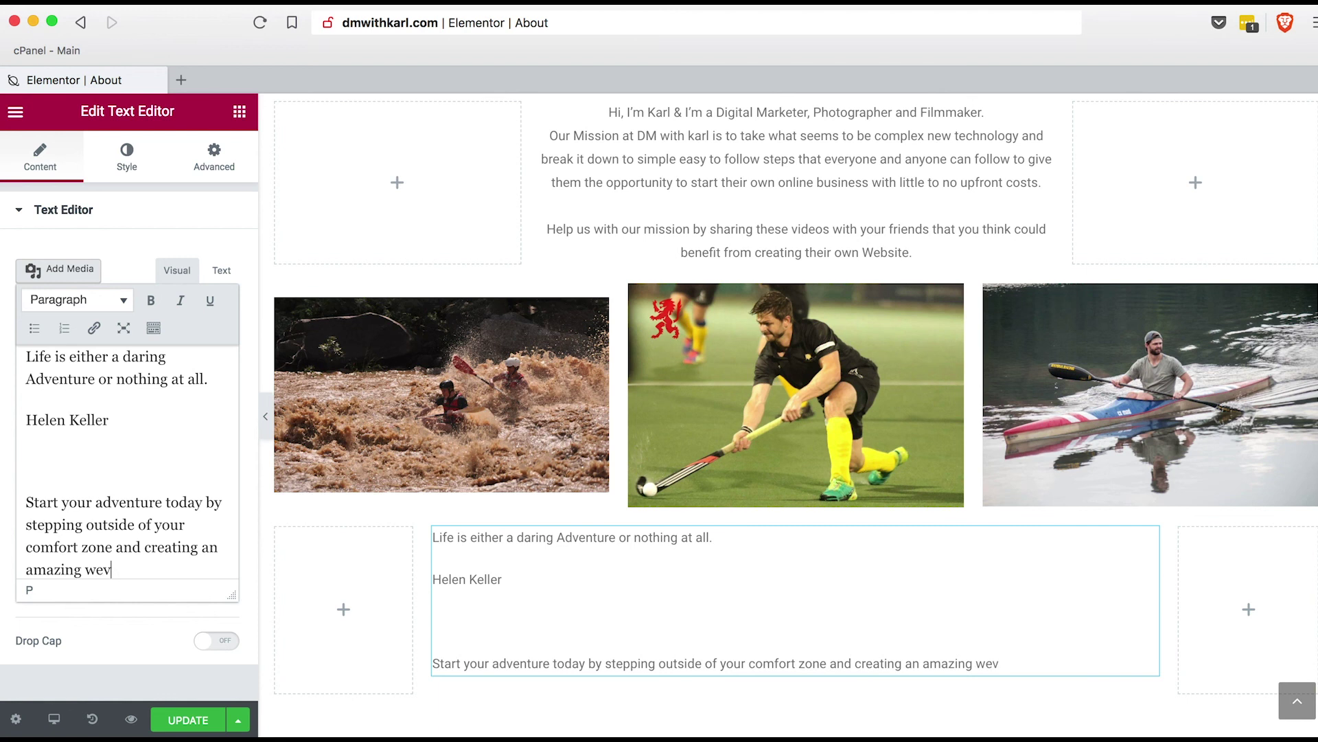
pyautogui.press('BackSpace')
pyautogui.write('bsite just like this one.')
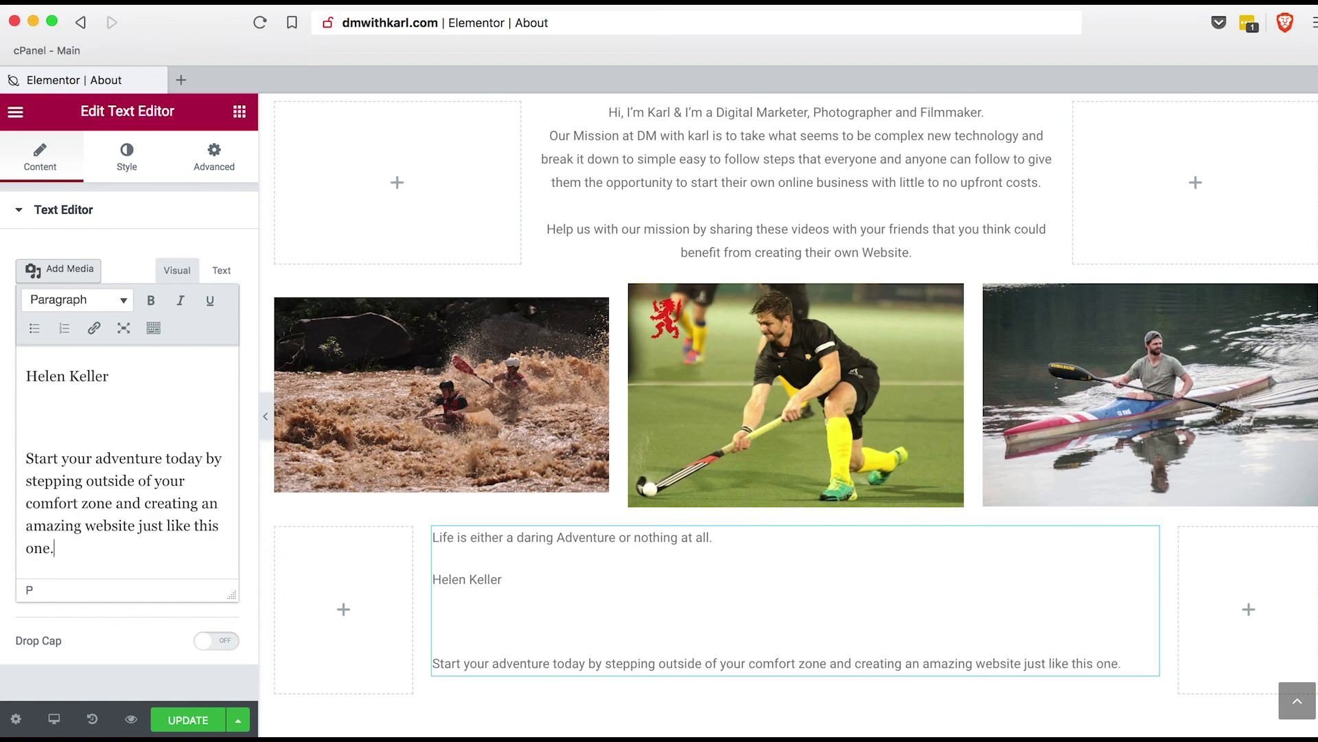
pyautogui.press('Return')
pyautogui.write('Take Acti')
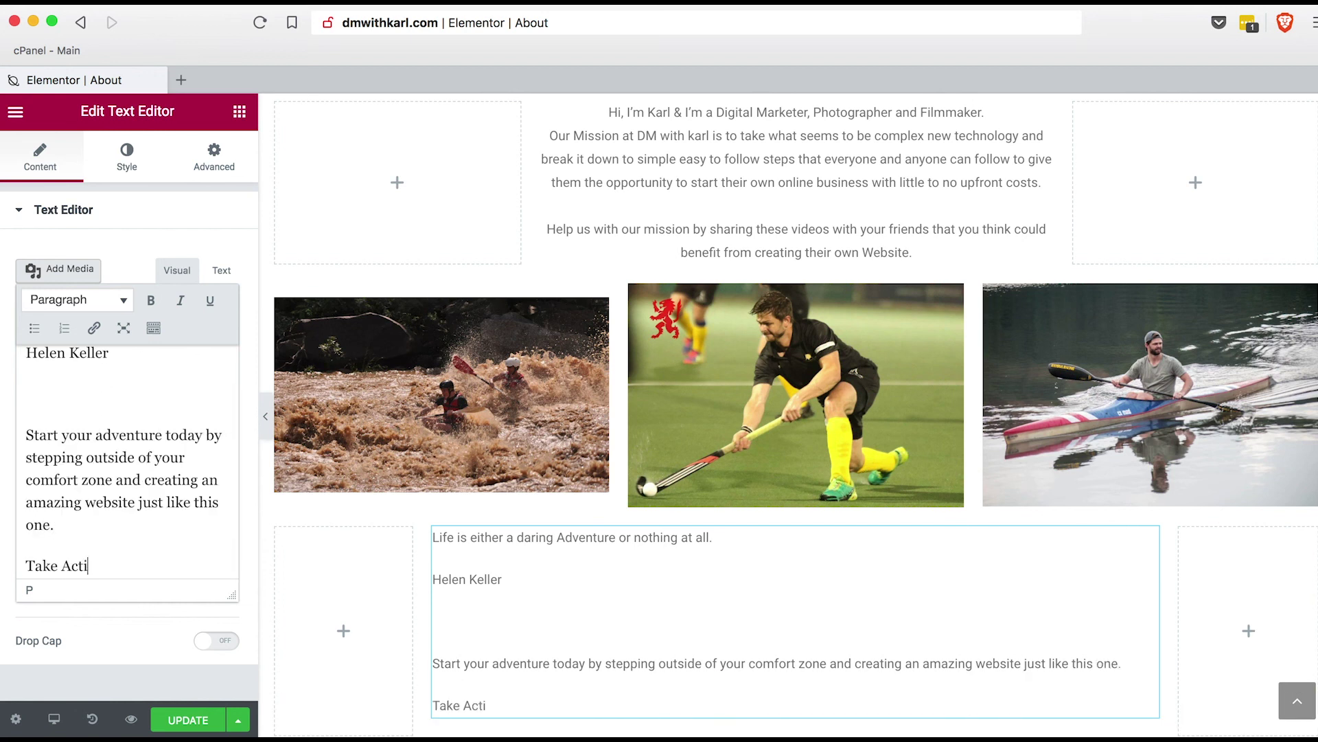
pyautogui.write('on Today')
pyautogui.moveTo(159, 566); pyautogui.dragTo(14, 314)
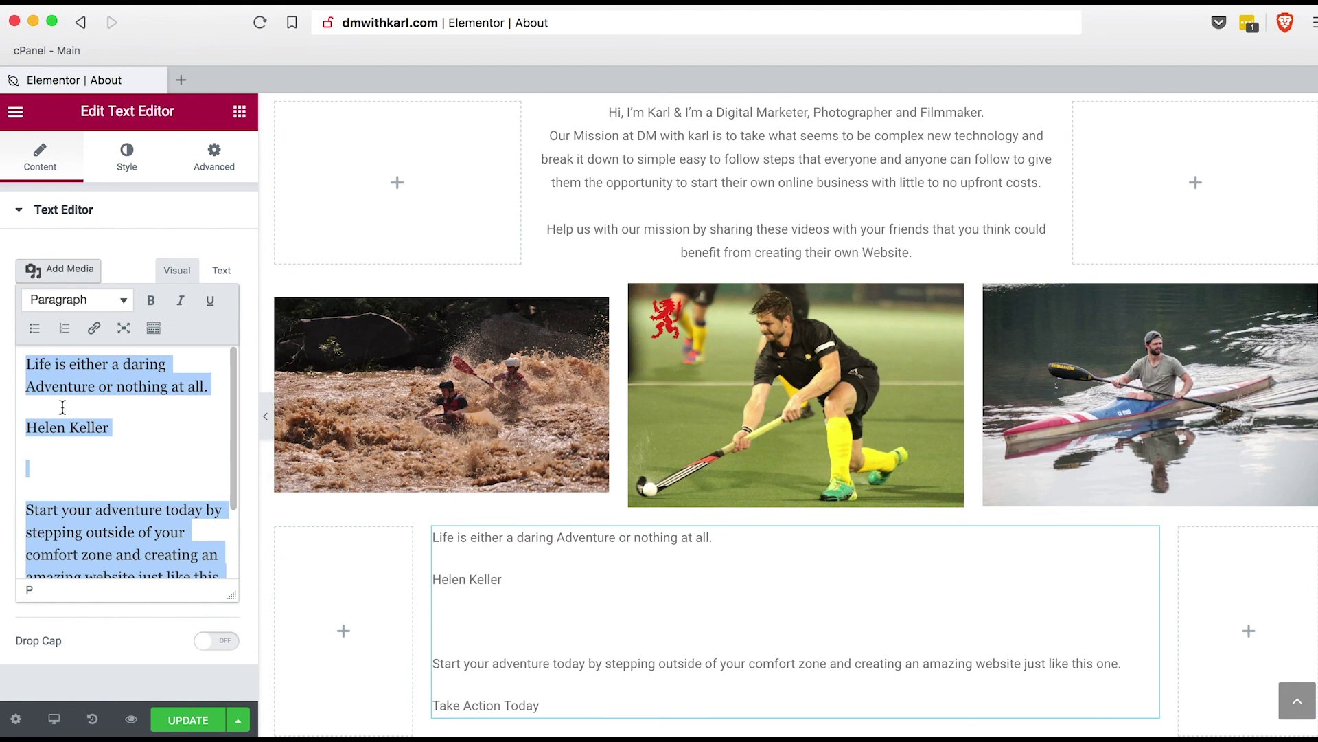
# Centre the block's text and italicise the quote and its author
pyautogui.click(128, 167)
pyautogui.click(98, 281)
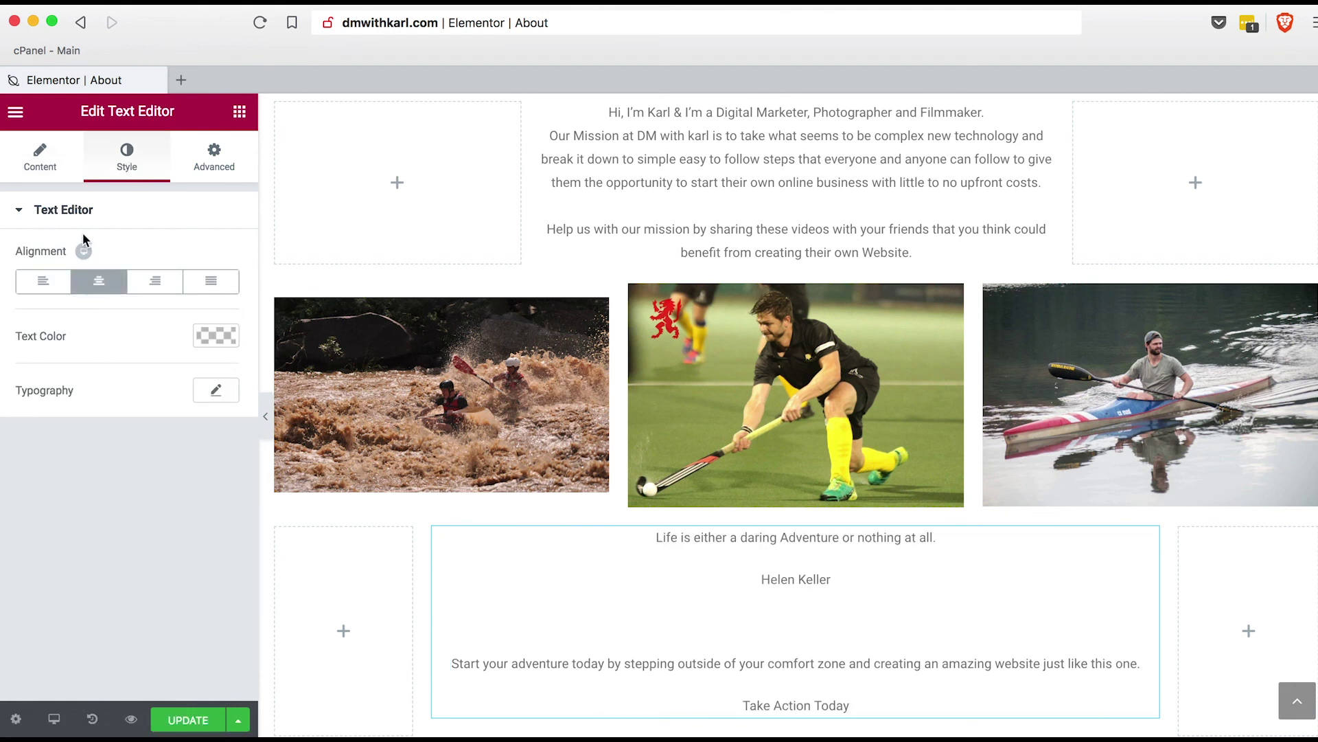
pyautogui.click(42, 165)
pyautogui.click(121, 430)
pyautogui.moveTo(121, 430); pyautogui.dragTo(24, 364)
pyautogui.click(181, 302)
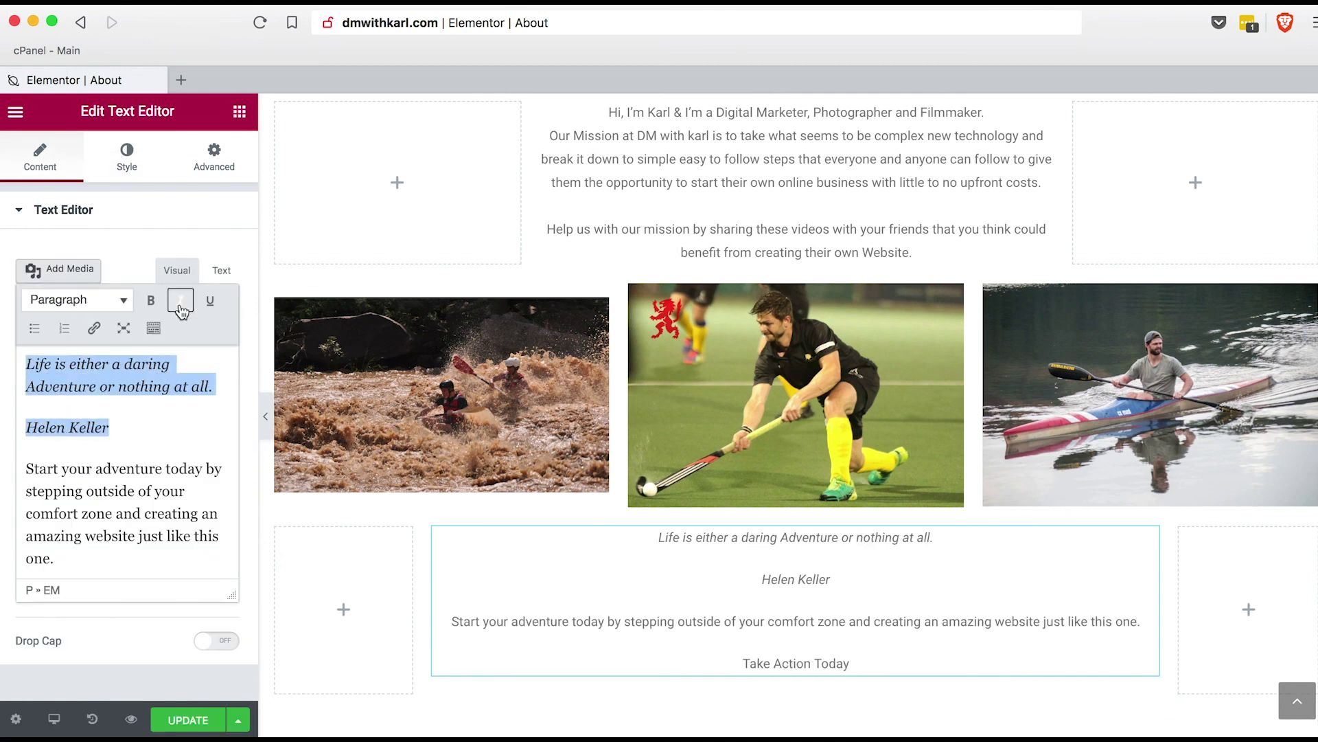
# Wrap the quote in quotation marks and give the block a light grey background
pyautogui.click(26, 362)
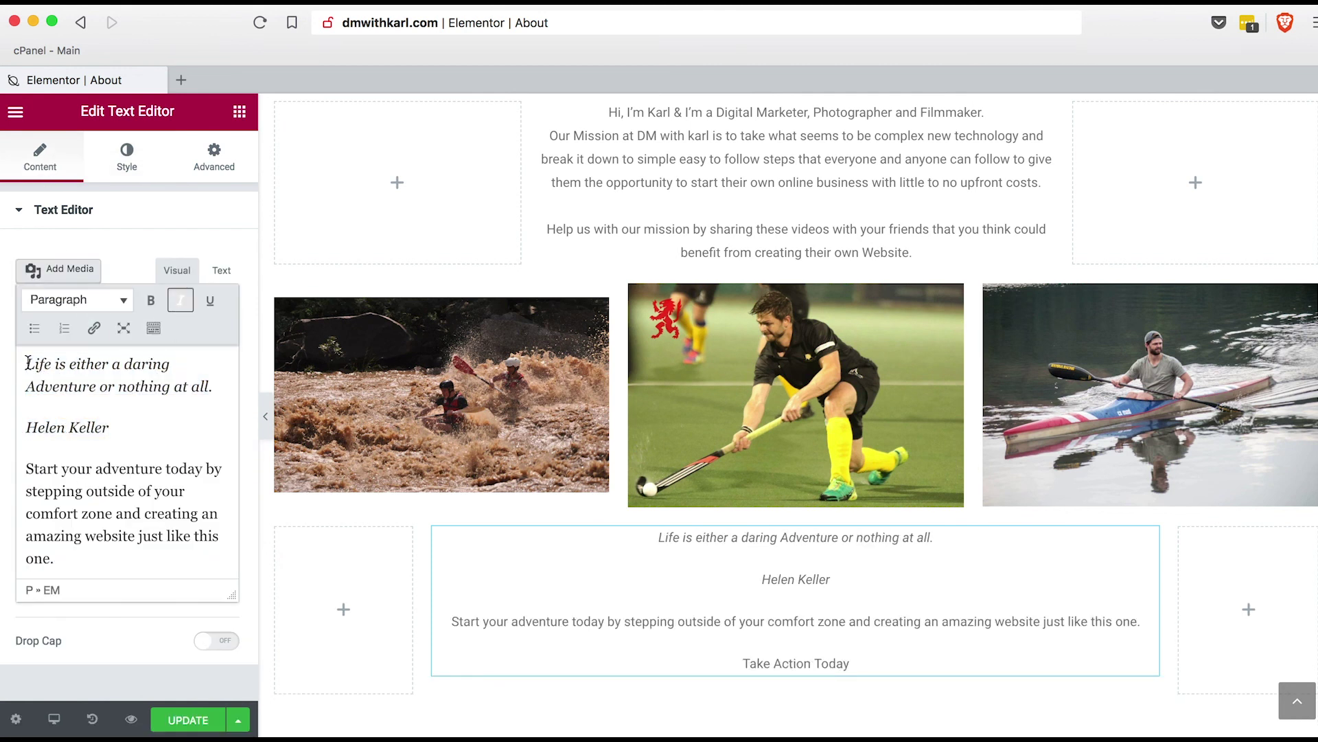
pyautogui.write('"')
pyautogui.click(215, 389)
pyautogui.write('"')
pyautogui.click(184, 721)
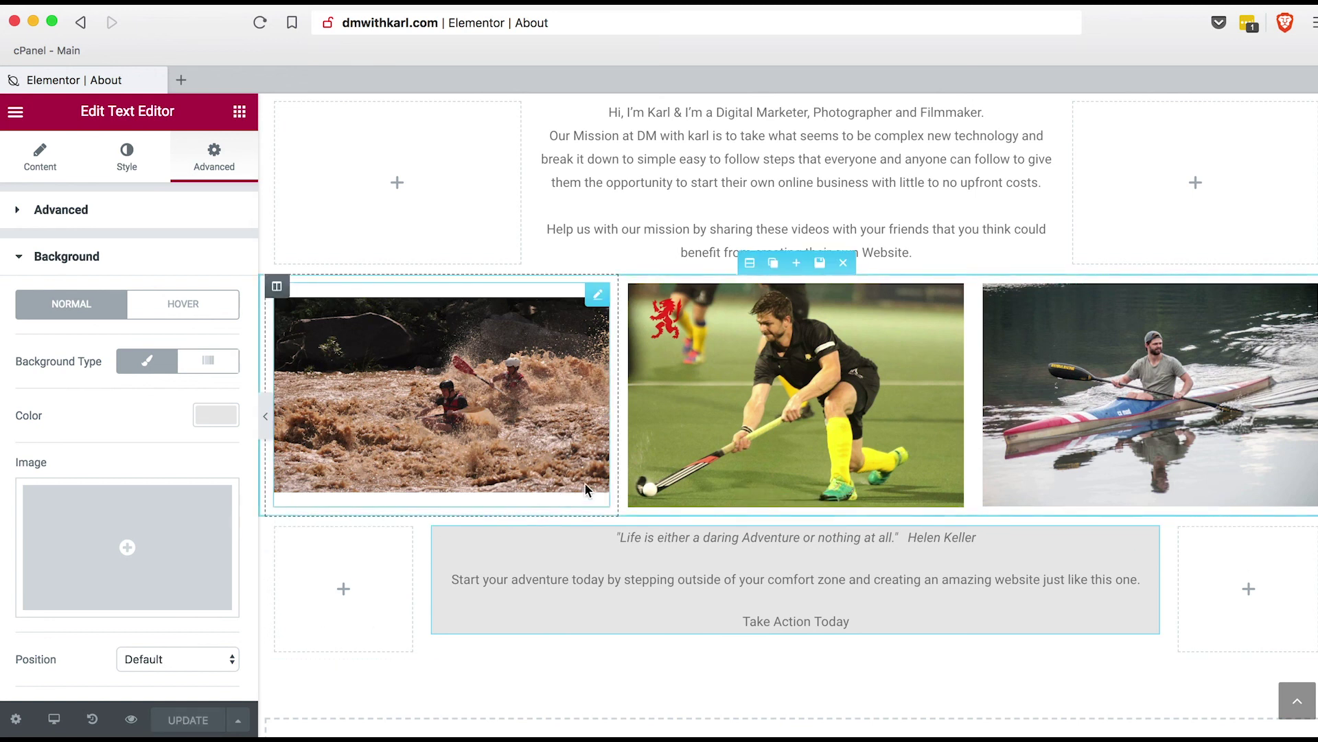
pyautogui.scroll(9, 583, 482)
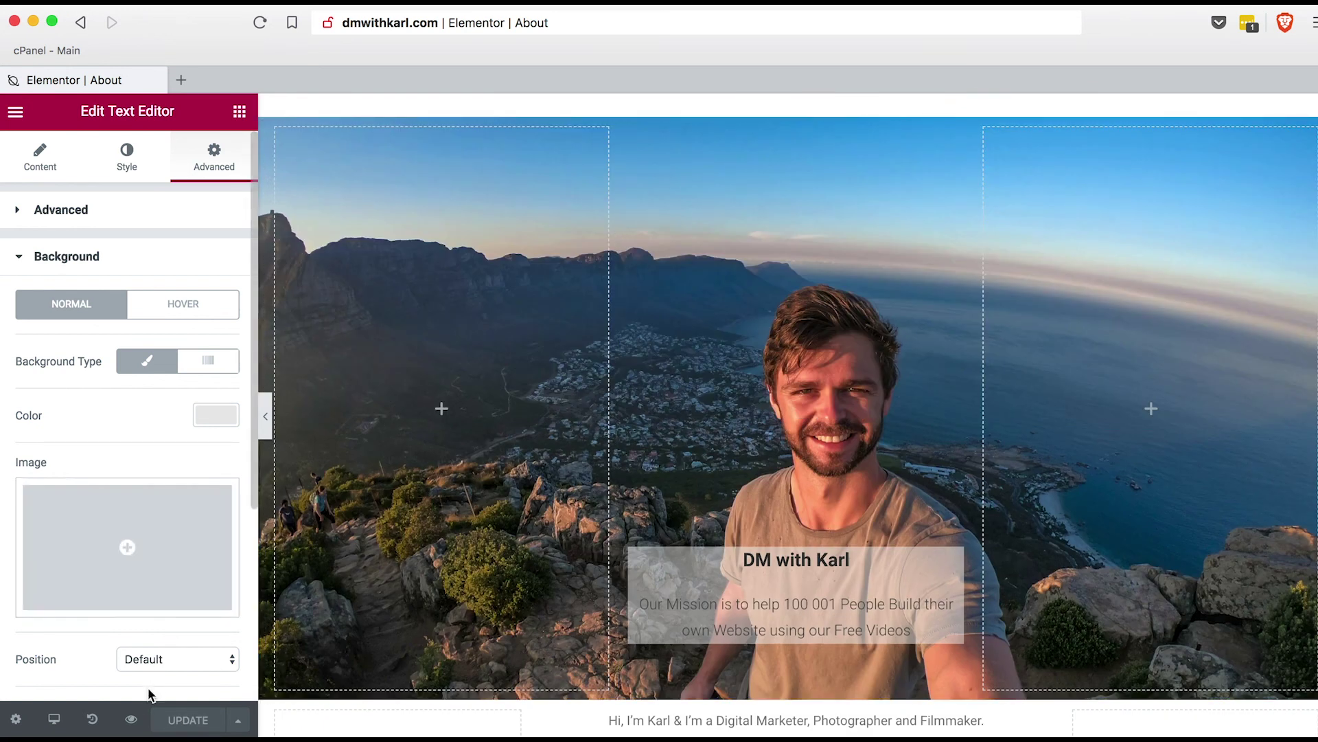
# Preview the About page and scroll through the hero, bio, three photos and grey quote box
pyautogui.click(130, 721)
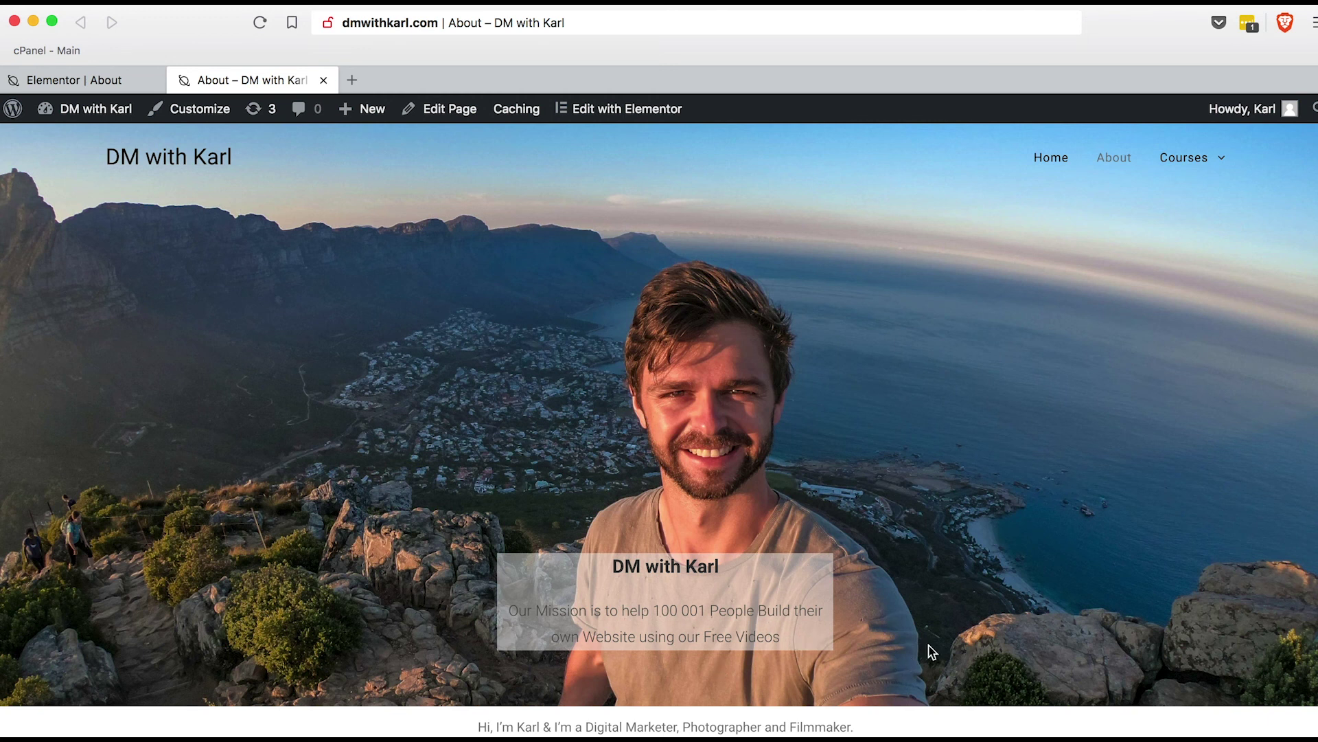
pyautogui.scroll(-4, 946, 633)
pyautogui.scroll(-2, 950, 640)
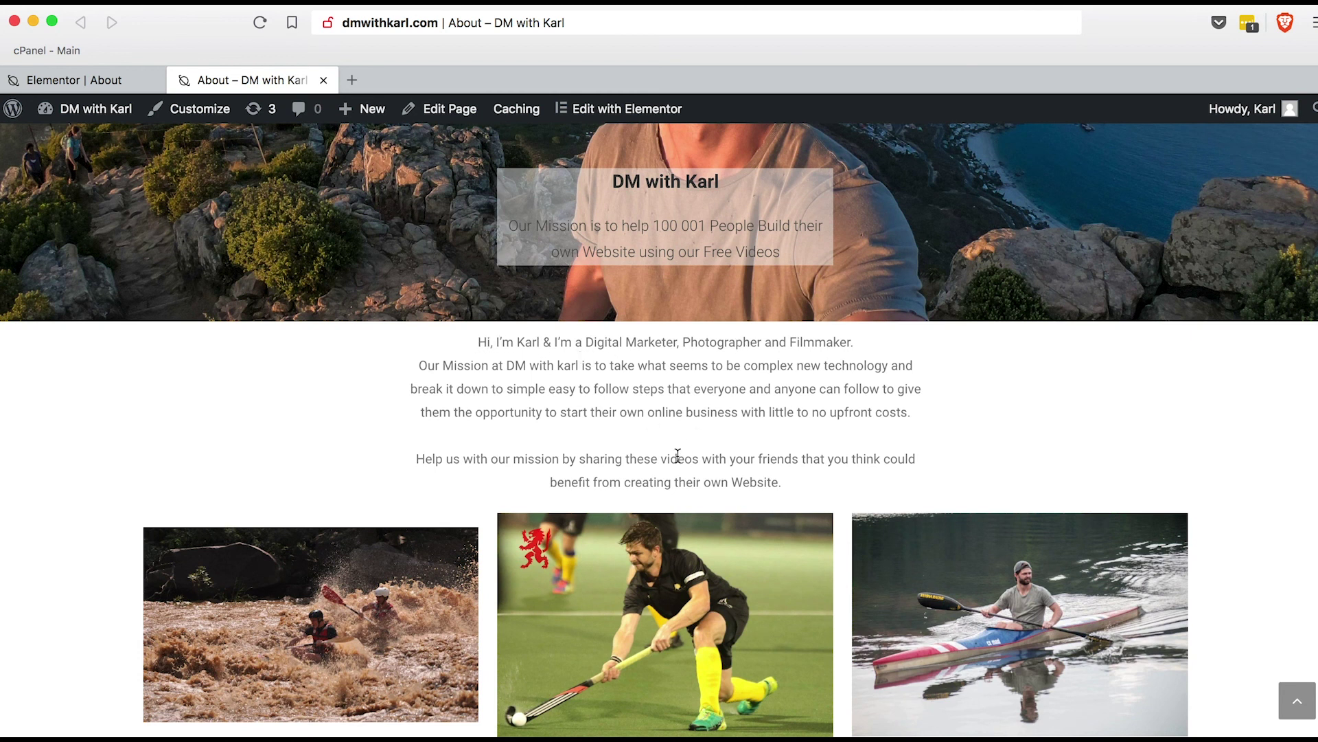
pyautogui.scroll(-3, 698, 530)
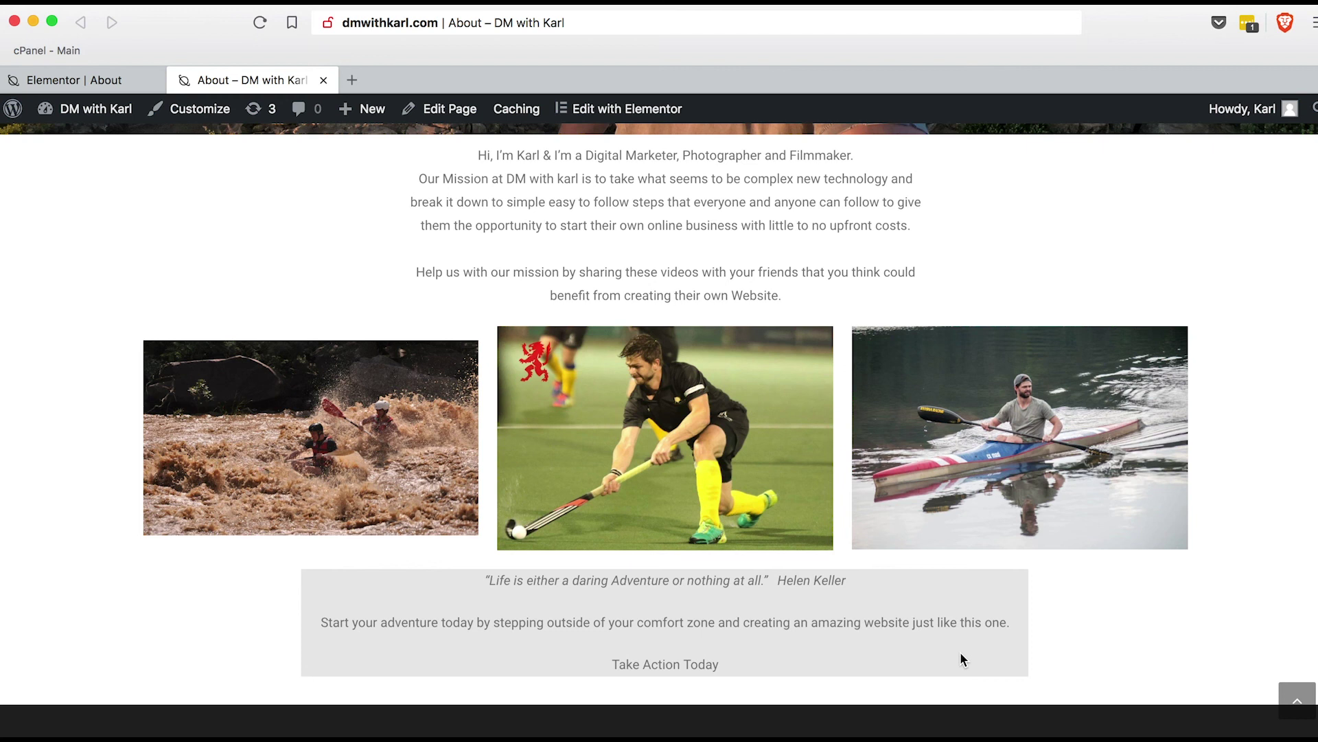
pyautogui.scroll(8, 960, 659)
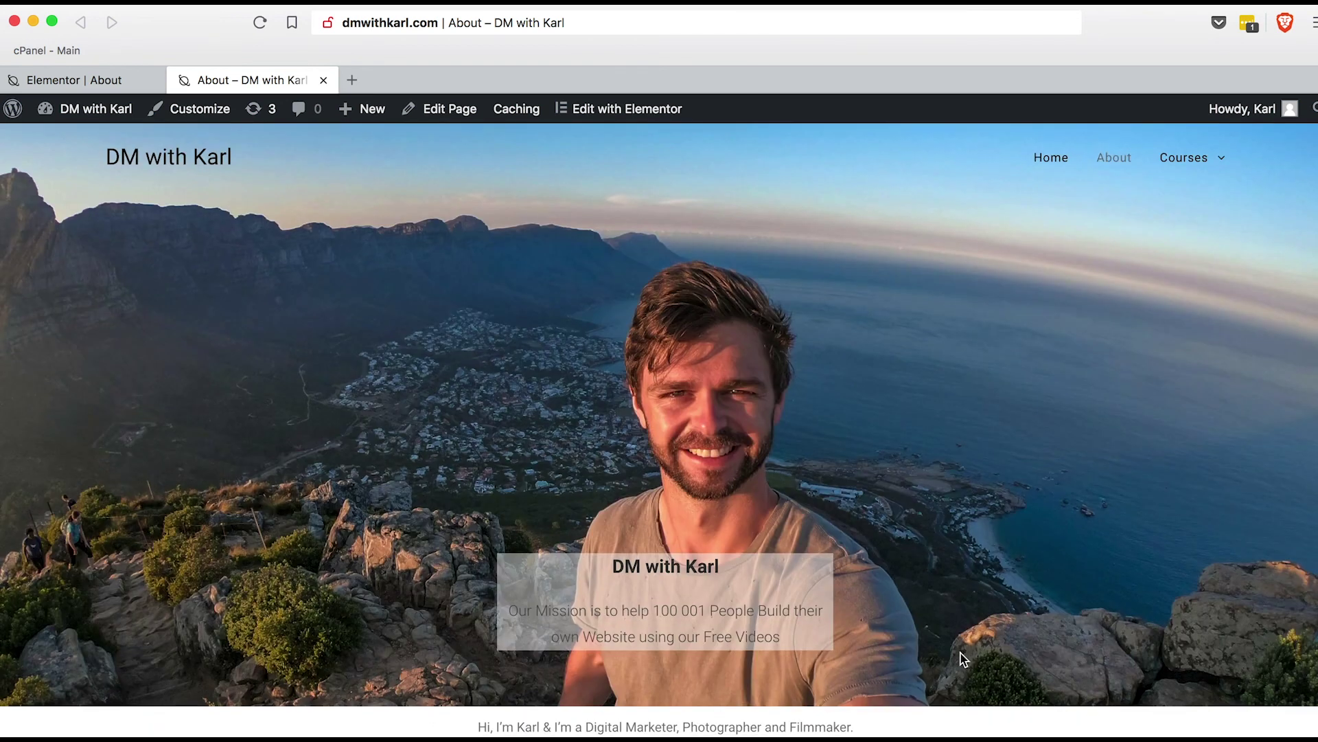